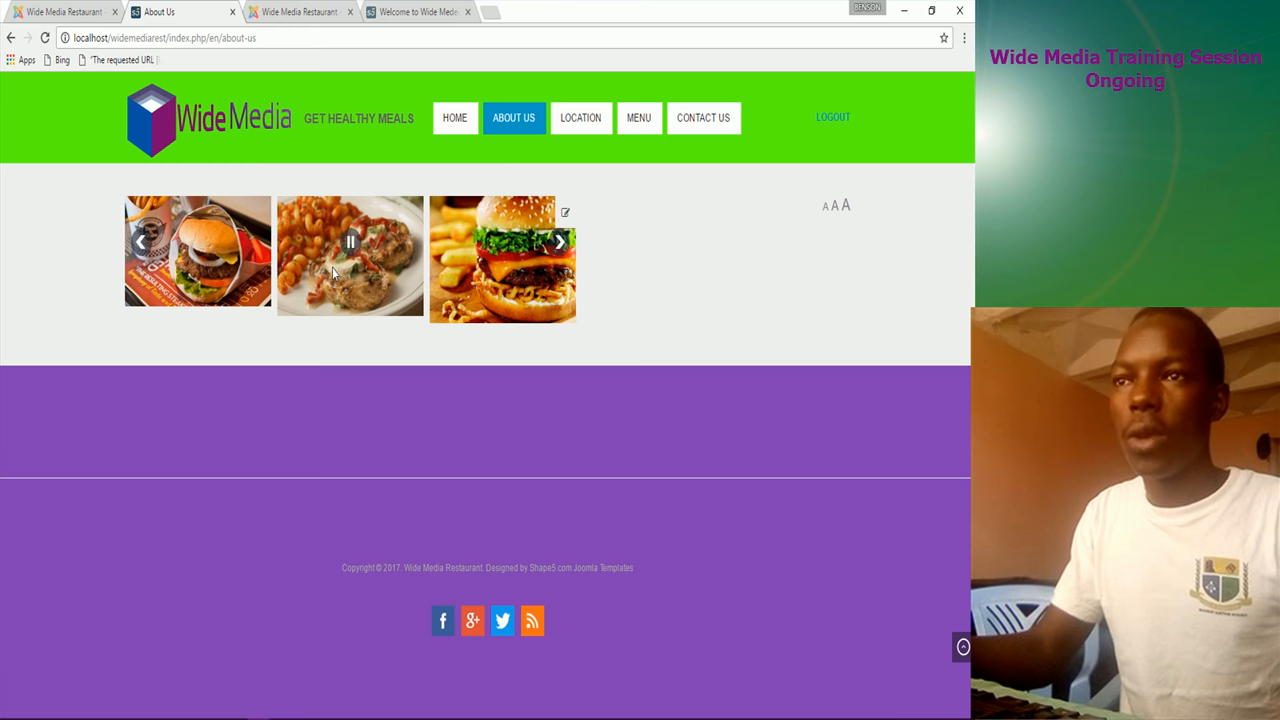
Step: Visit the restaurant site's Location, Menu and Contact Us pages in turn
left_click(571, 122)
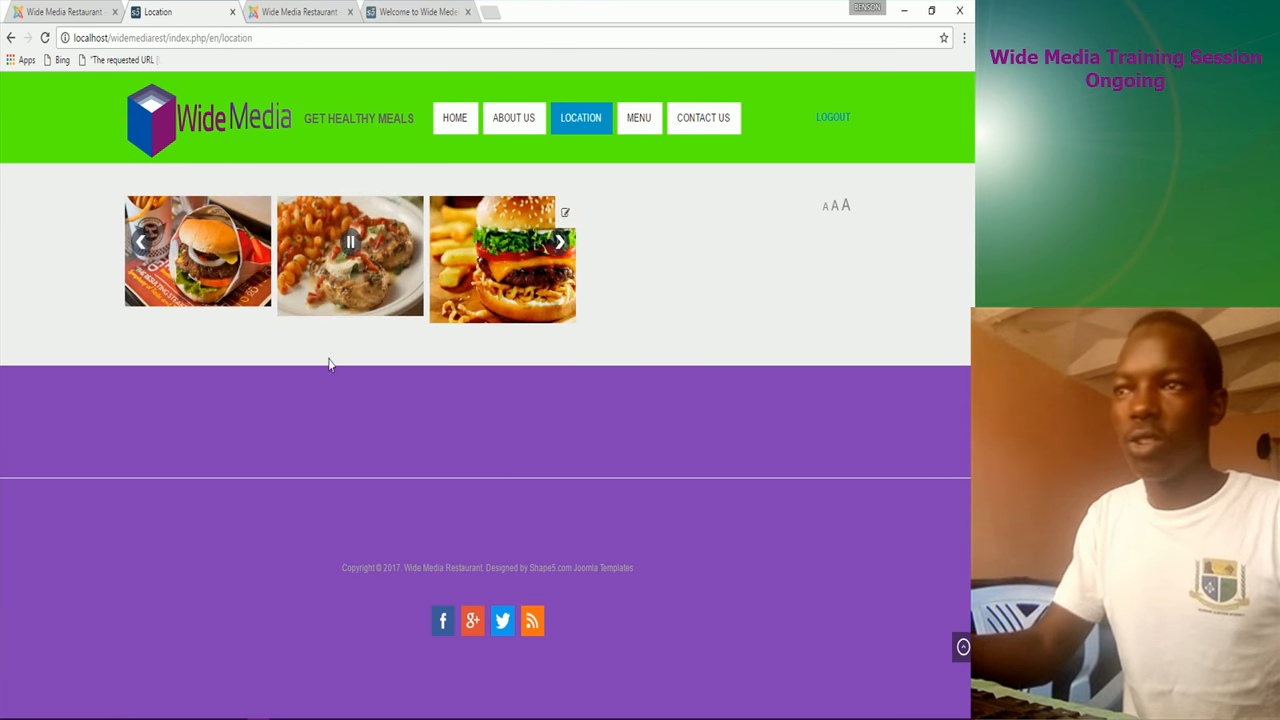
left_click(646, 124)
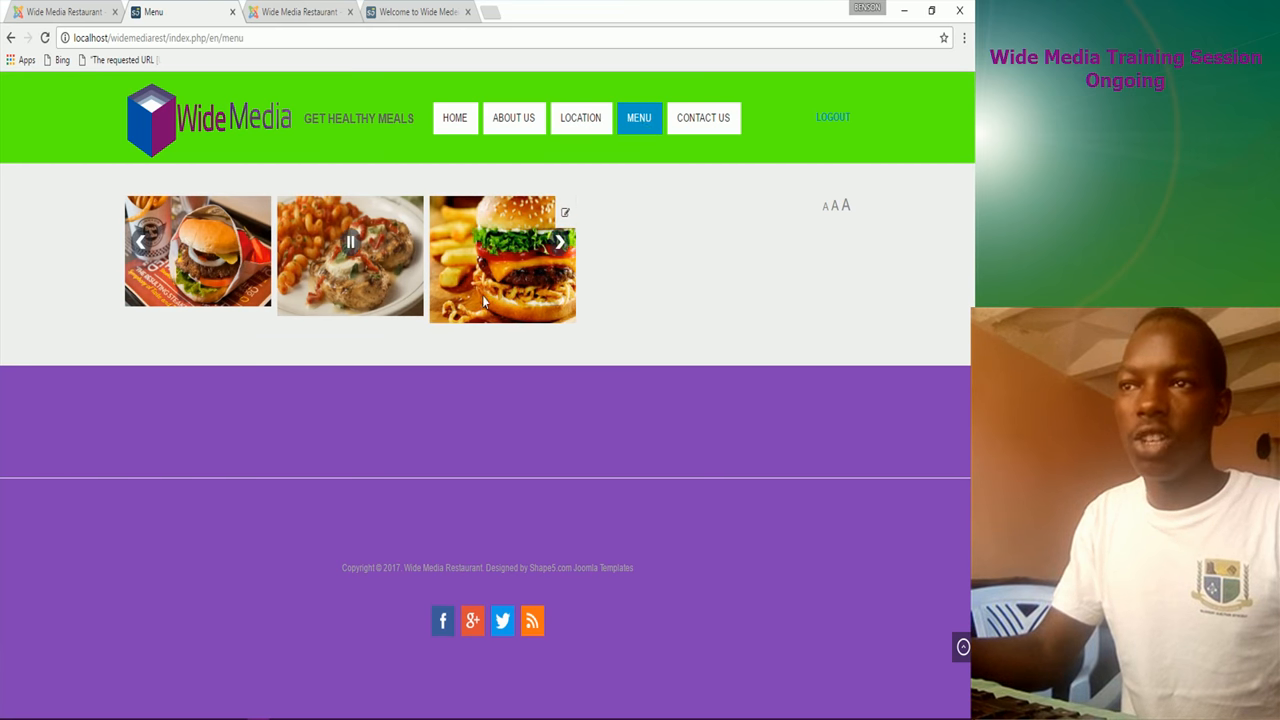
left_click(706, 122)
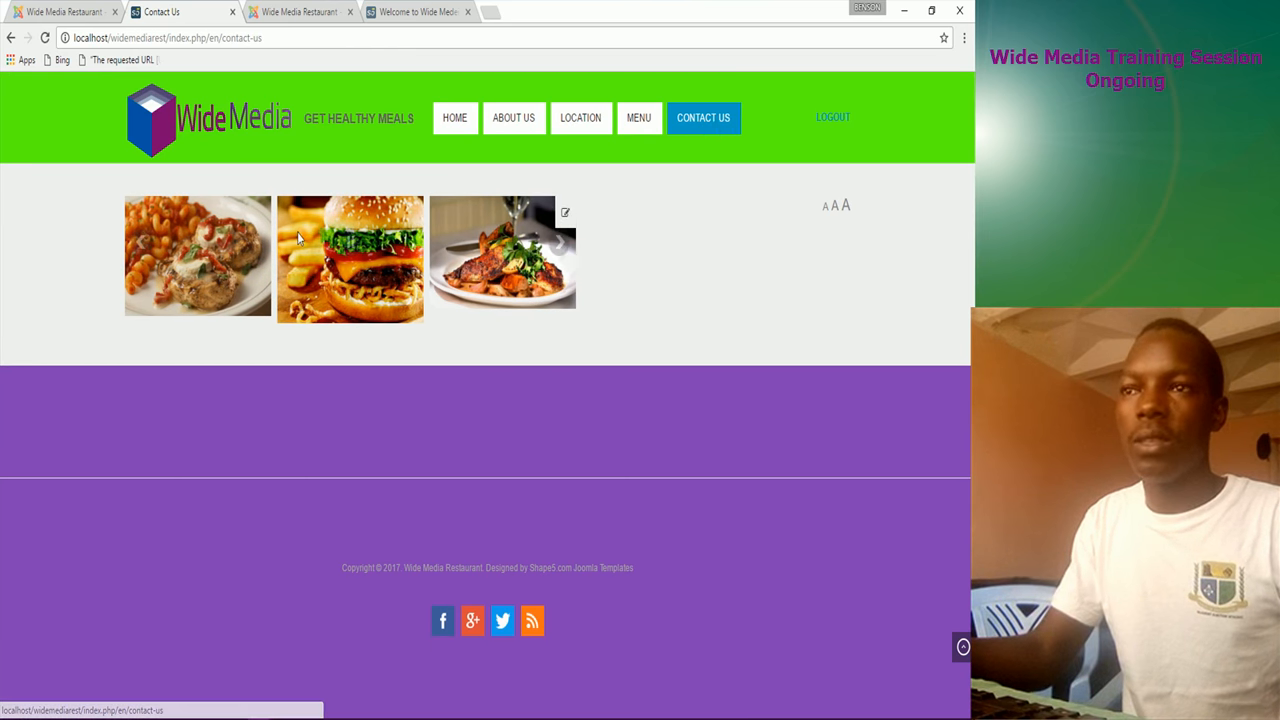
left_click(412, 12)
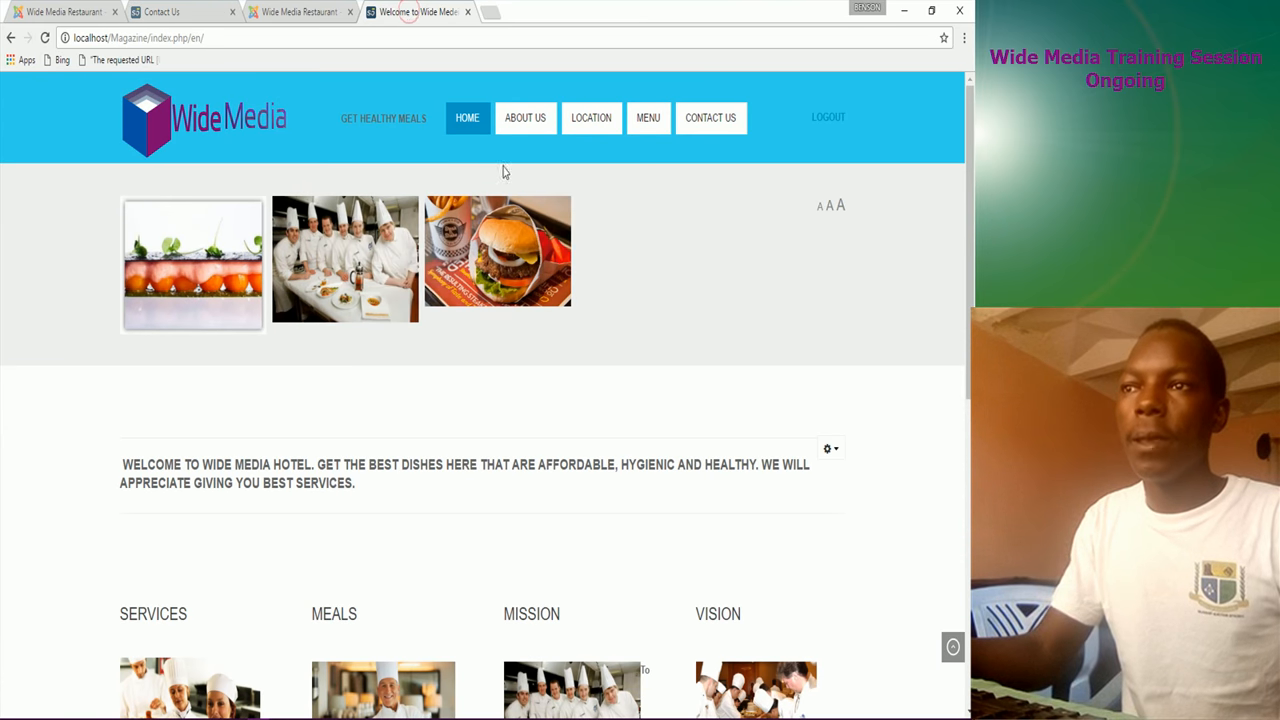
left_click(536, 120)
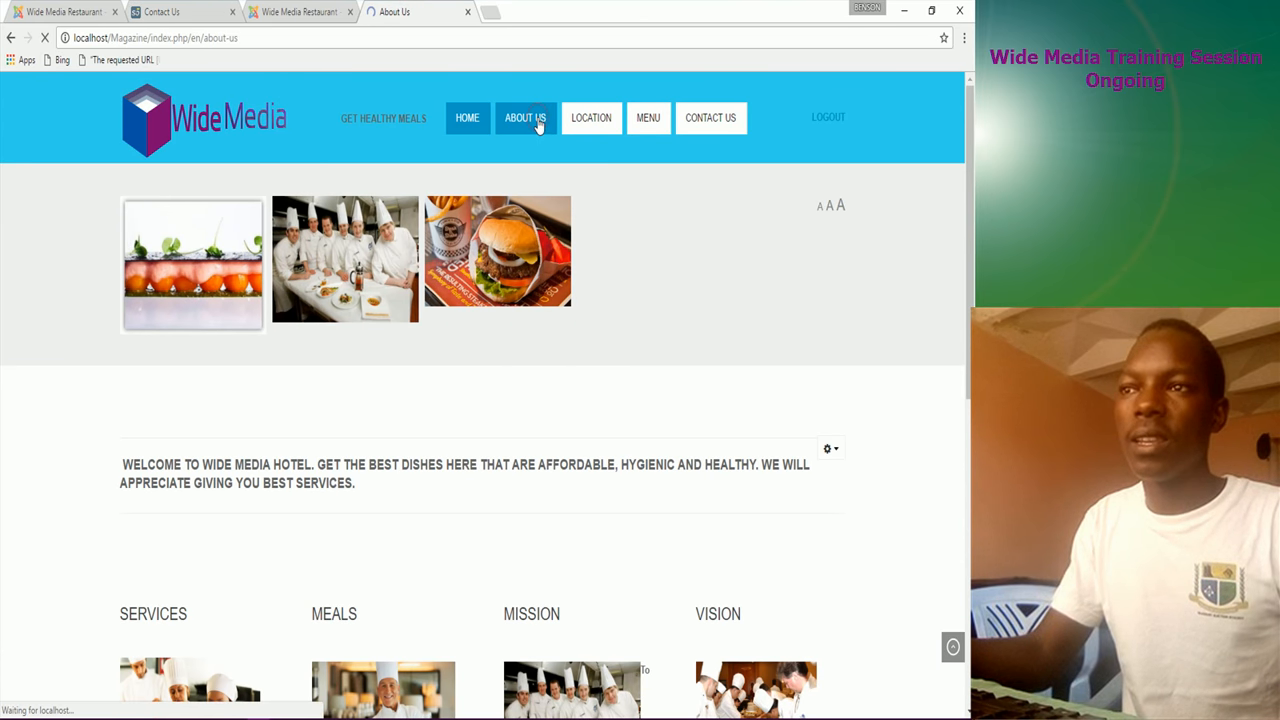
left_click(591, 120)
left_click(705, 124)
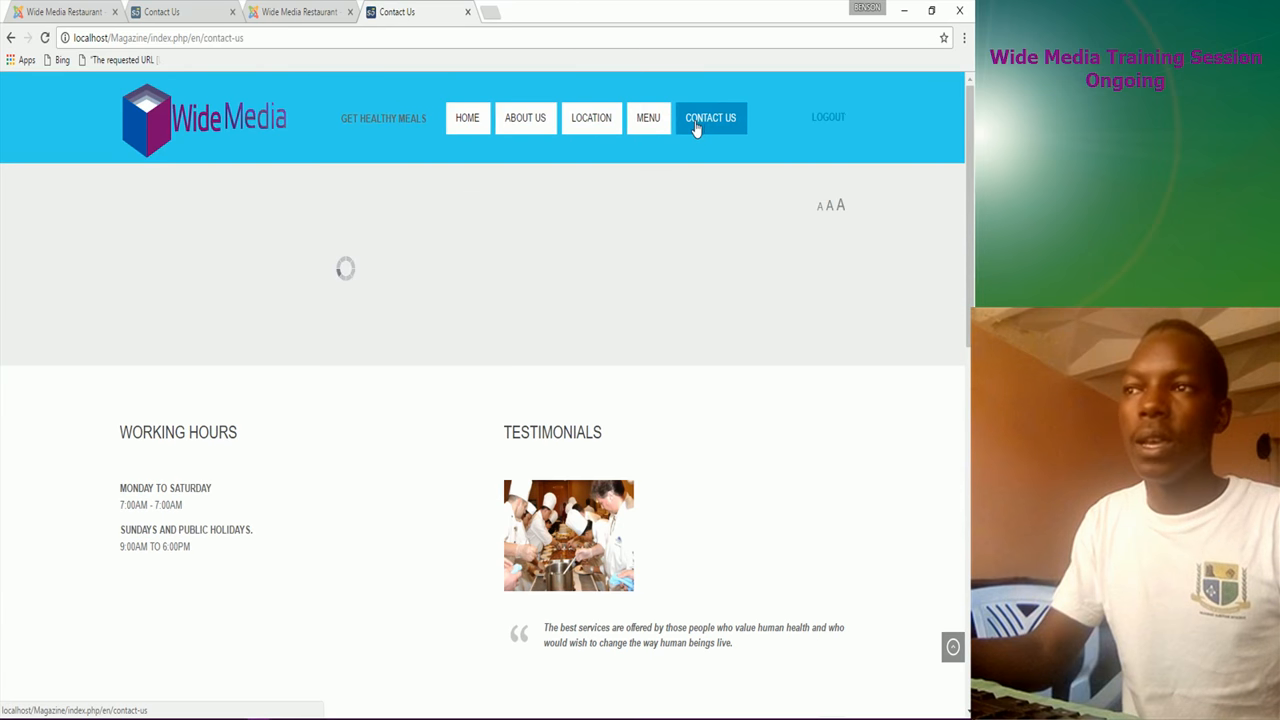
left_click(466, 127)
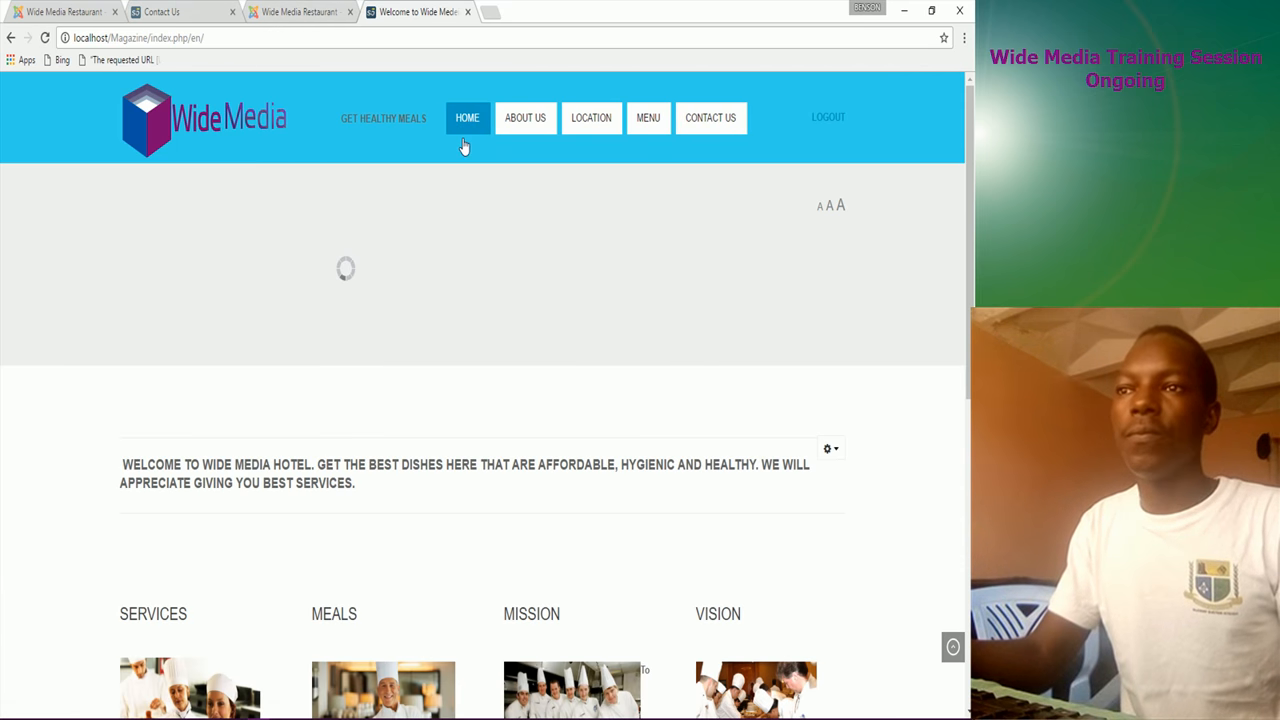
scroll(185, 465, "down", 2)
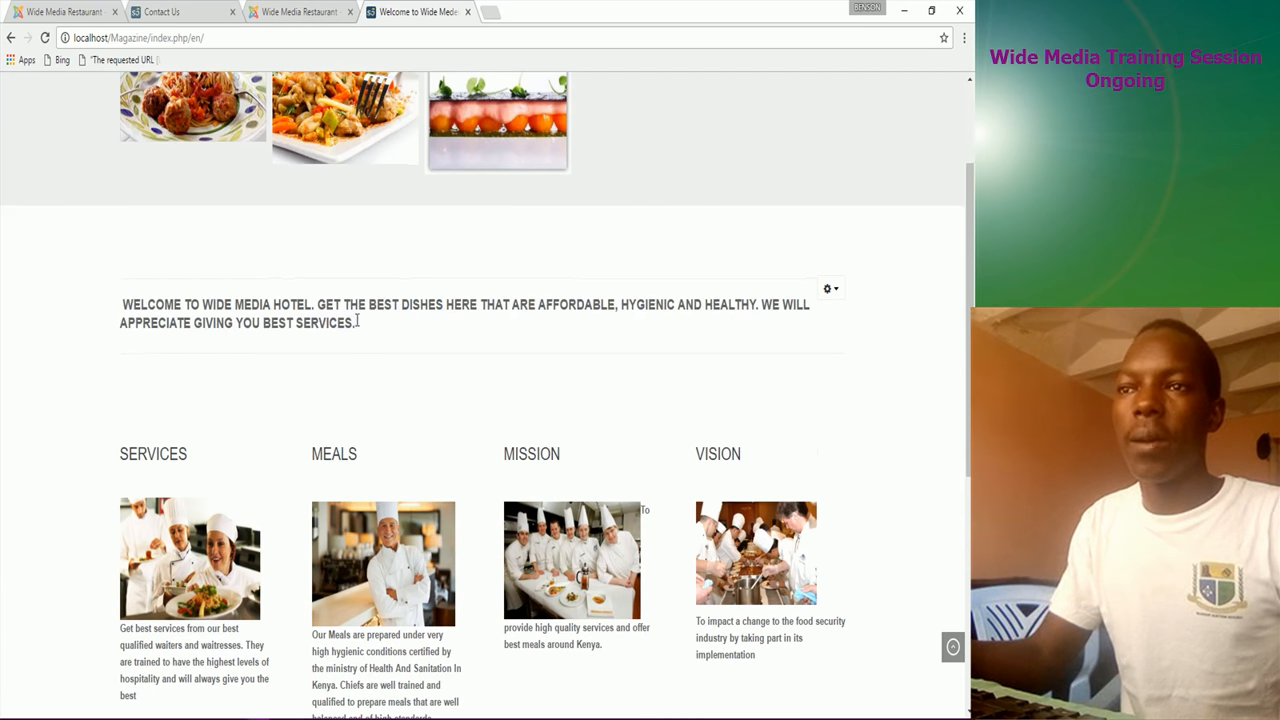
scroll(450, 630, "down", 2)
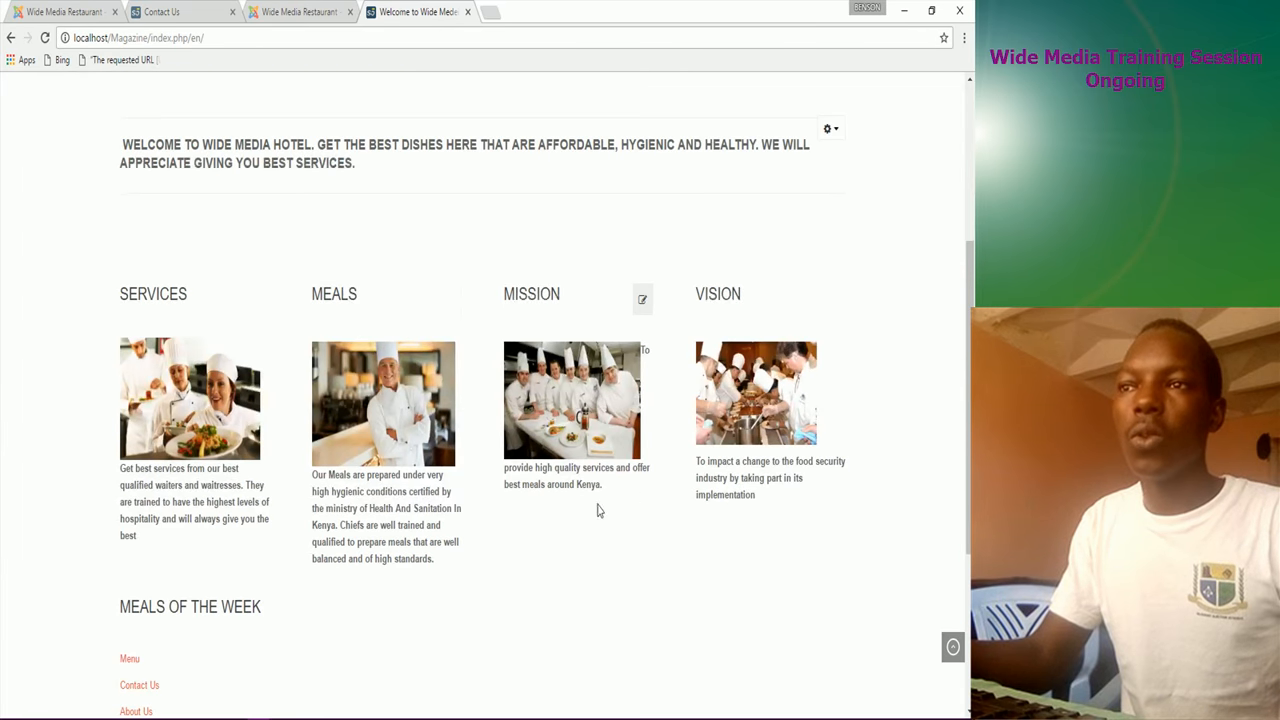
scroll(533, 535, "down", 3)
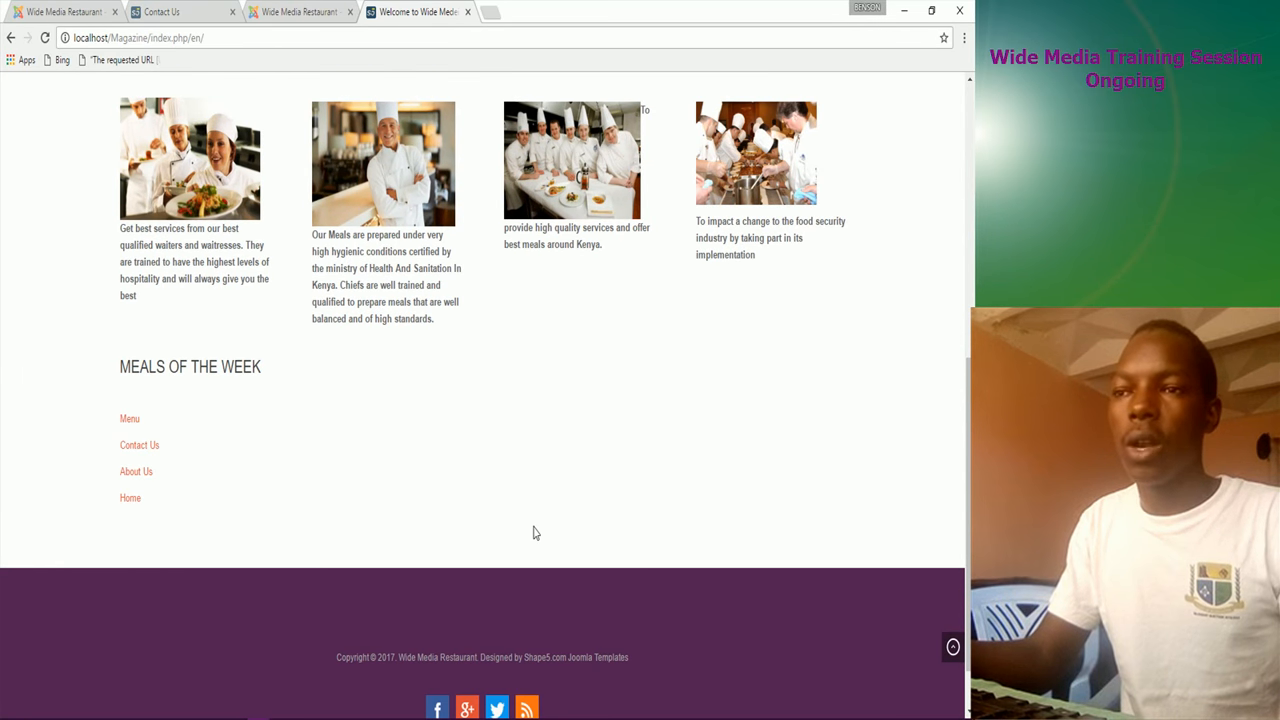
scroll(535, 528, "up", 5)
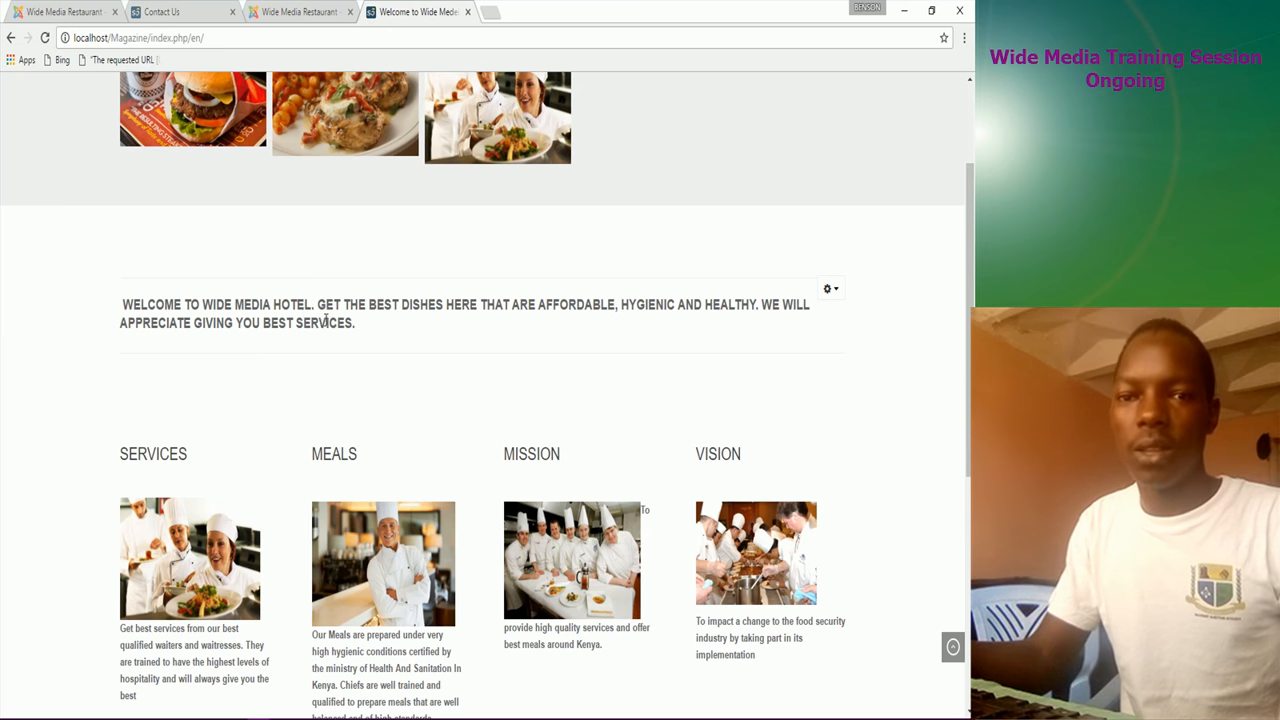
scroll(325, 320, "up", 1)
left_click(194, 15)
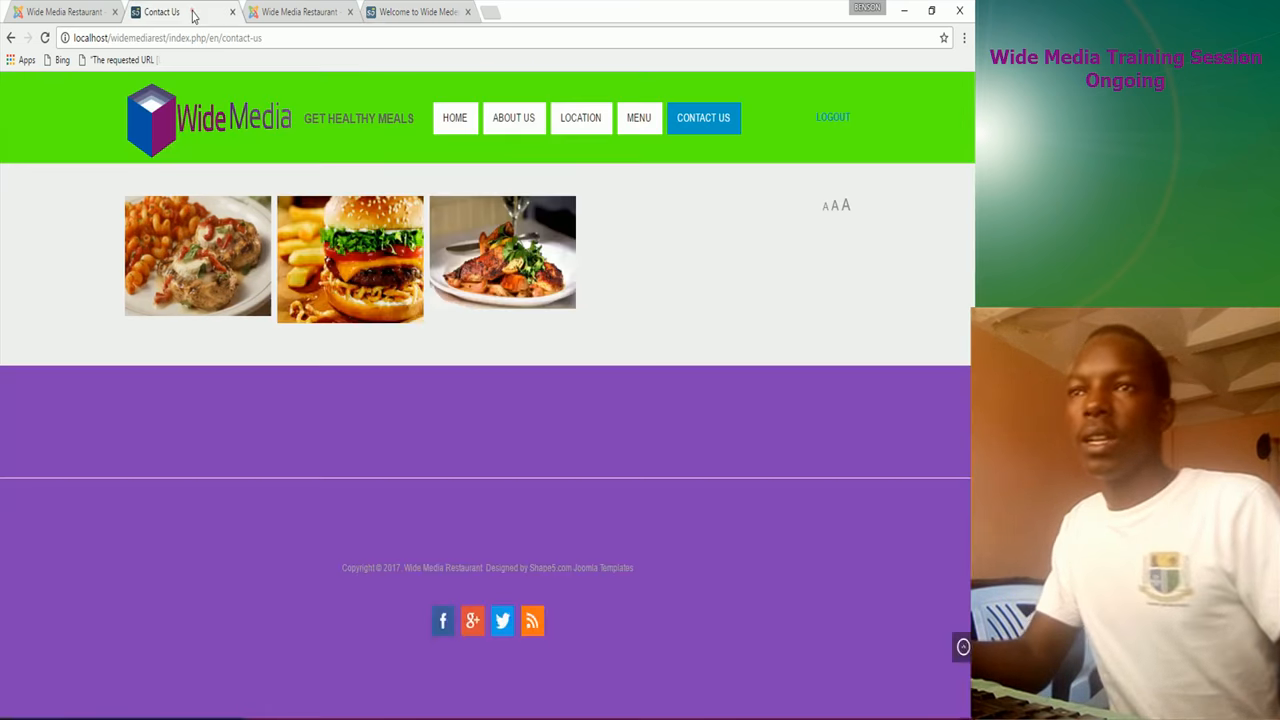
Step: Reach Content > Article Manager, sign back into the administrator, and start a new article
left_click(62, 12)
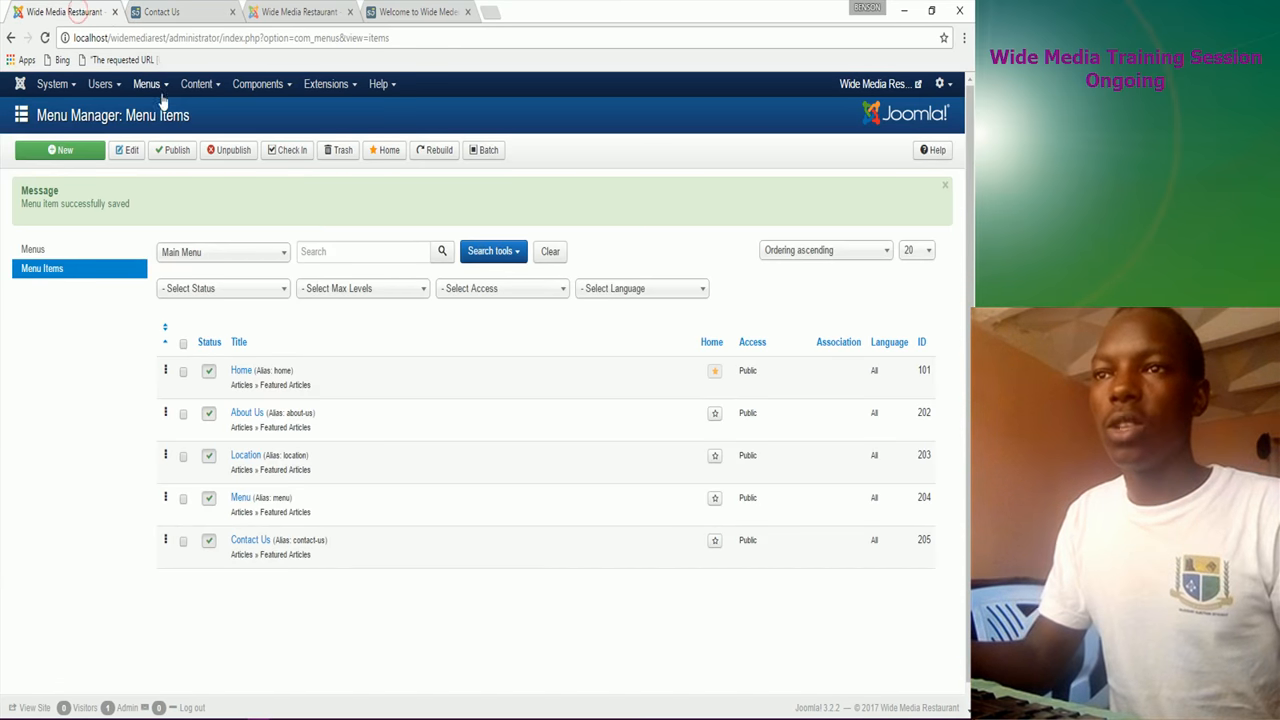
left_click(206, 86)
mouse_move(214, 115)
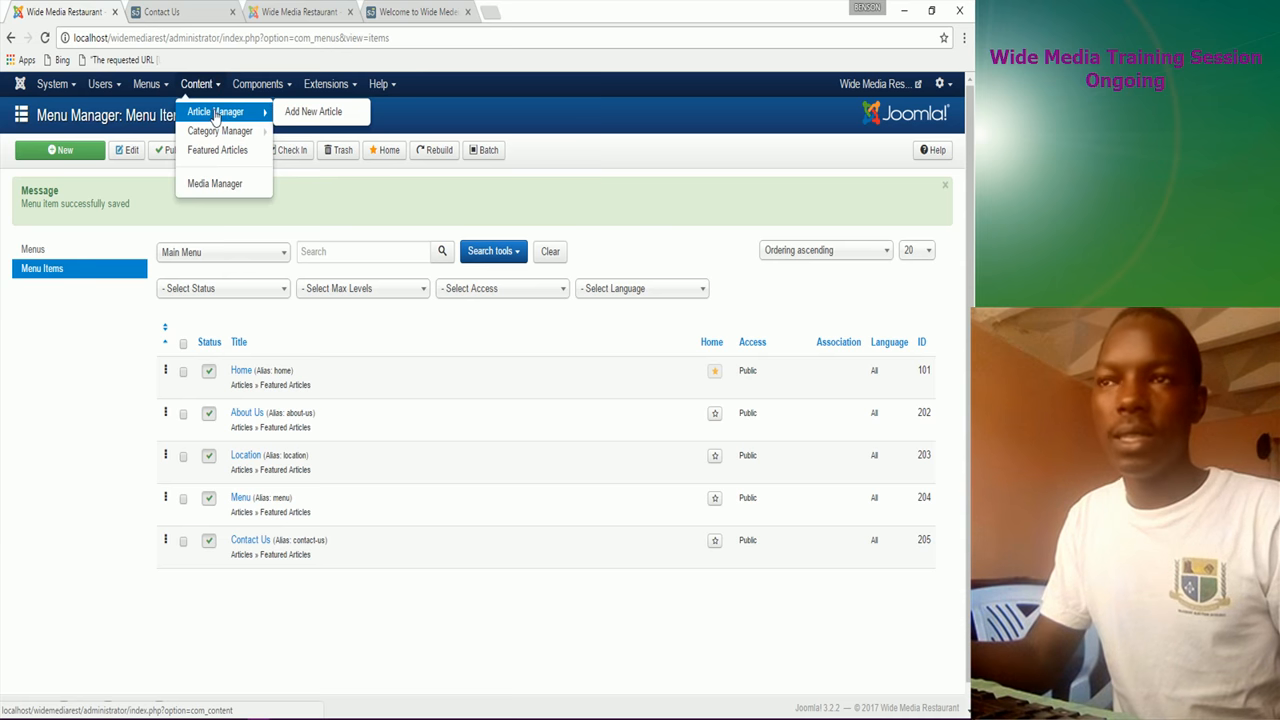
left_click(216, 113)
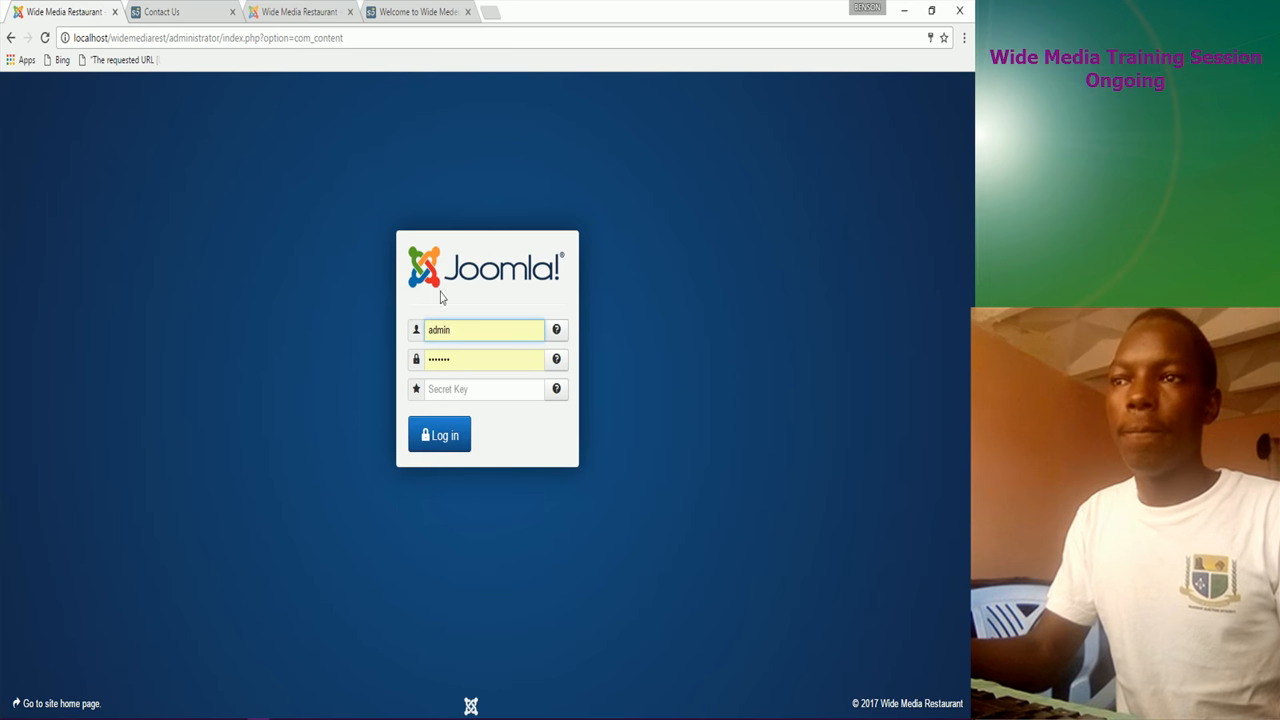
left_click(452, 448)
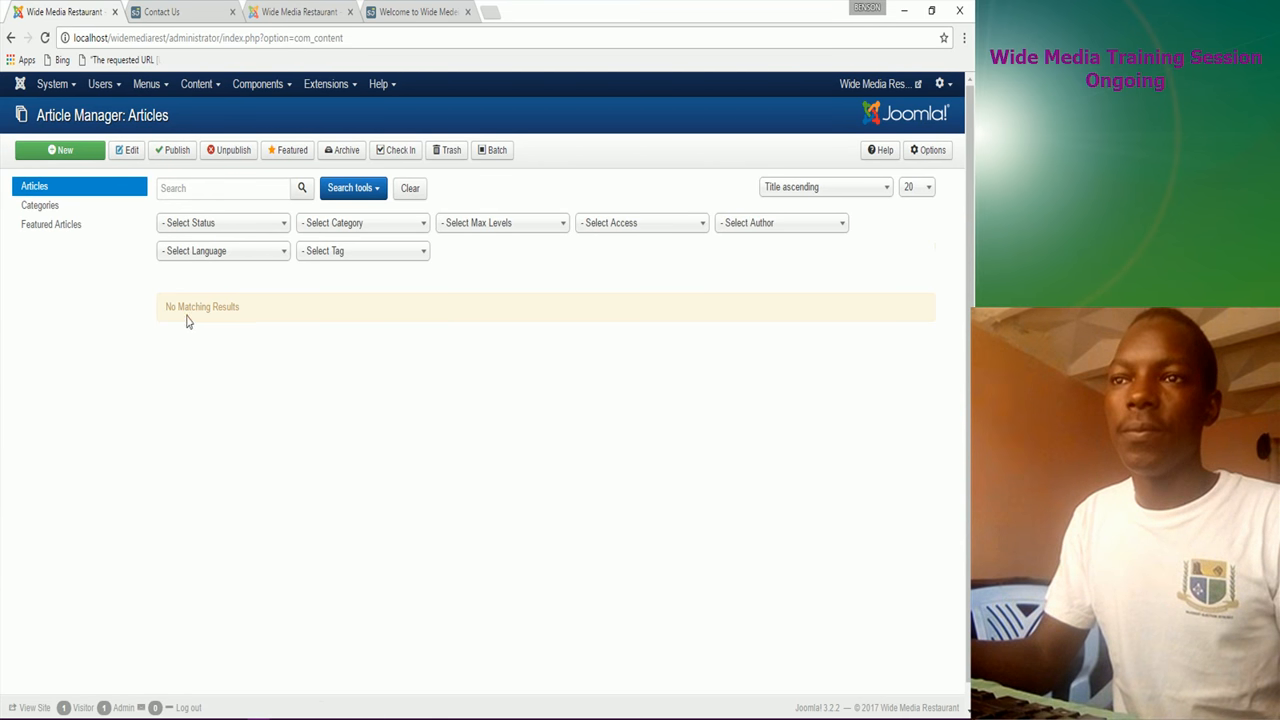
left_click(54, 155)
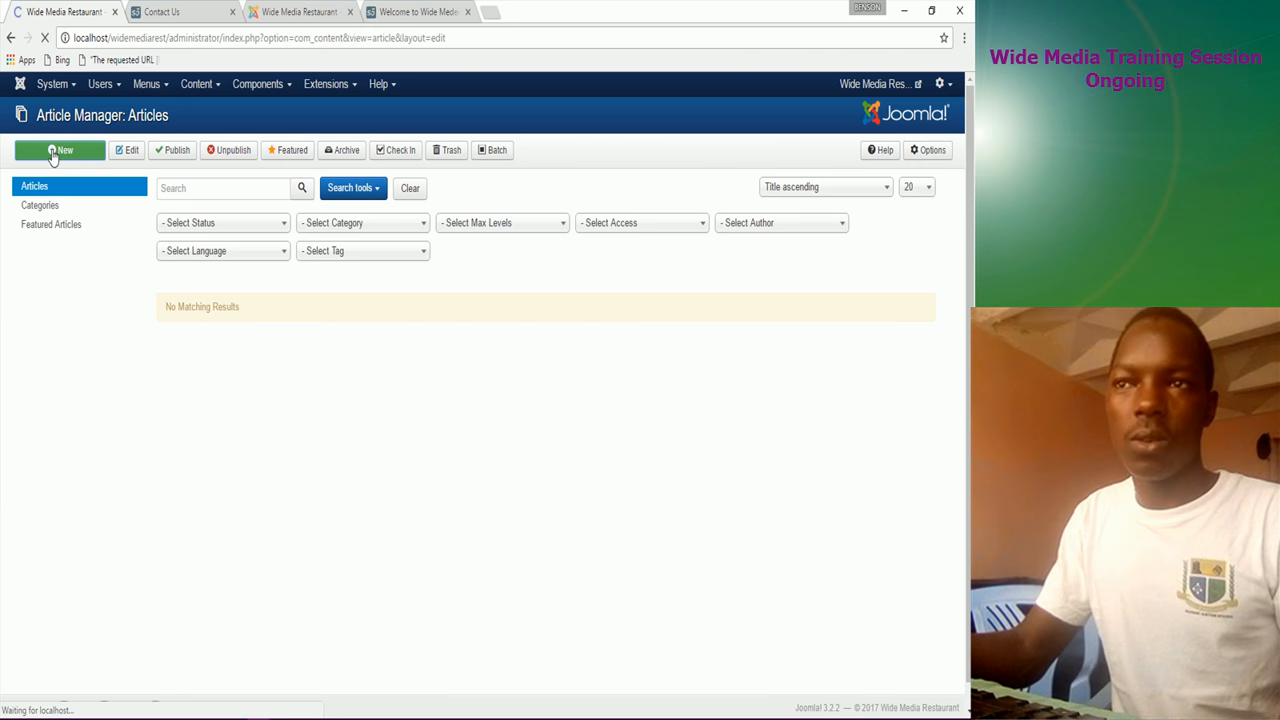
Step: Enter 'Home' as the new article's title from the autofill suggestion, then move into the body
left_click(76, 199)
type("Home")
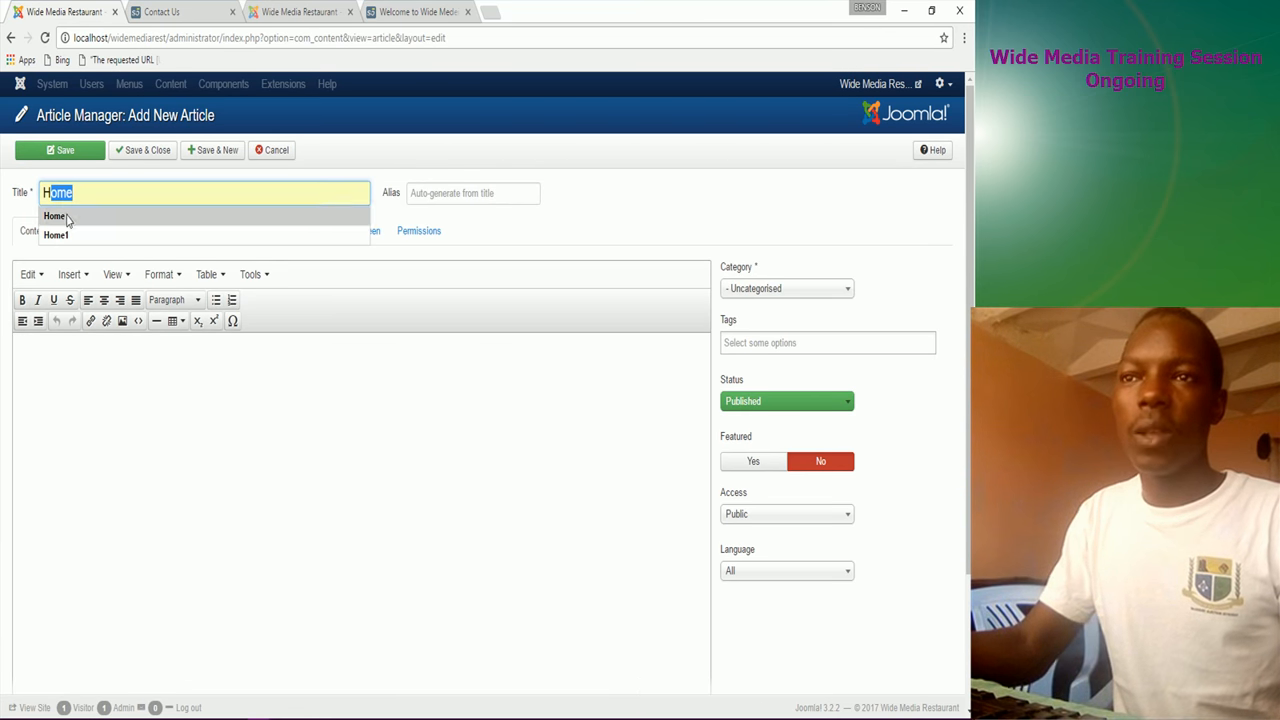
left_click(66, 219)
left_click(90, 394)
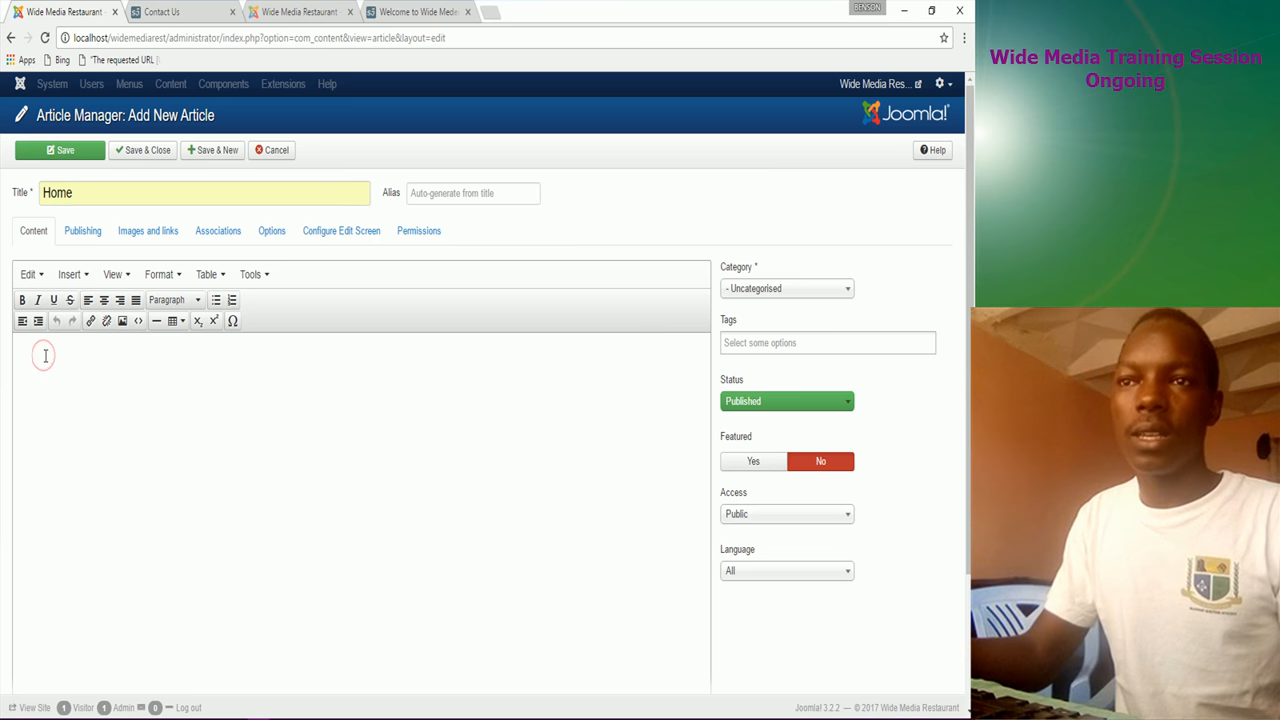
mouse_move(456, 712)
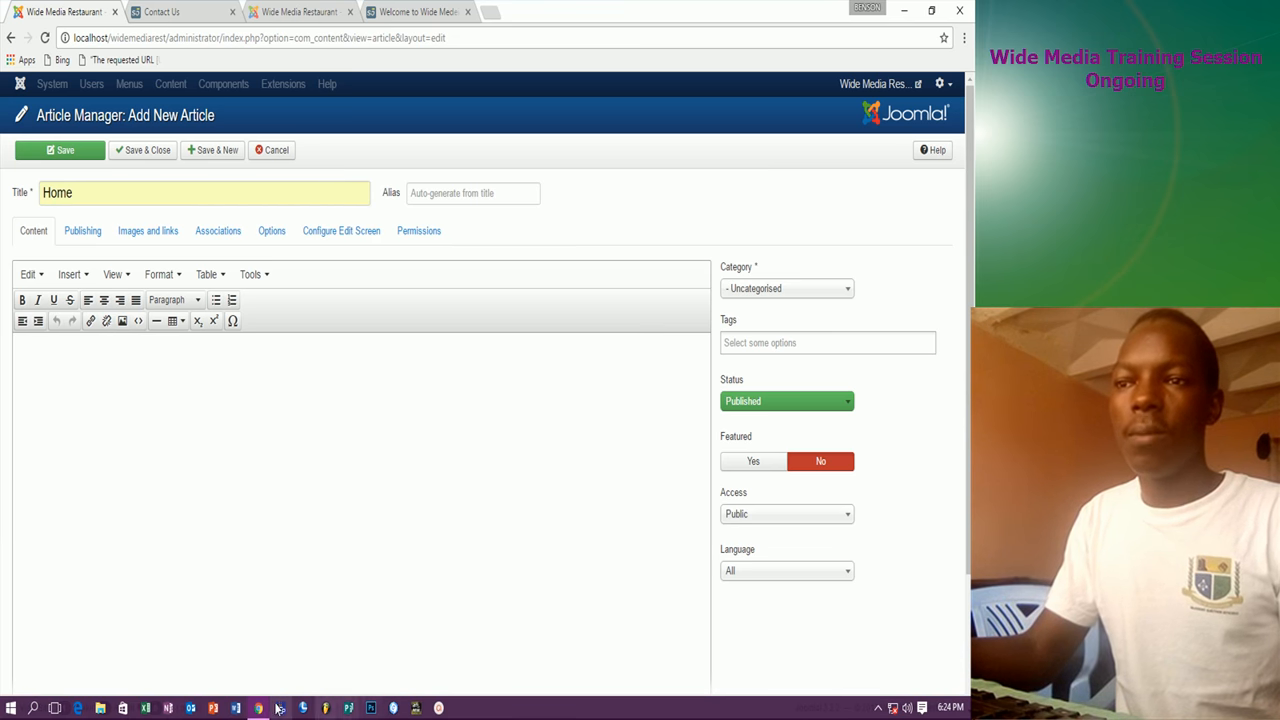
Step: Open the WIDE MEDIA CONTENT text file from Downloads > Requirements in File Explorer
left_click(100, 711)
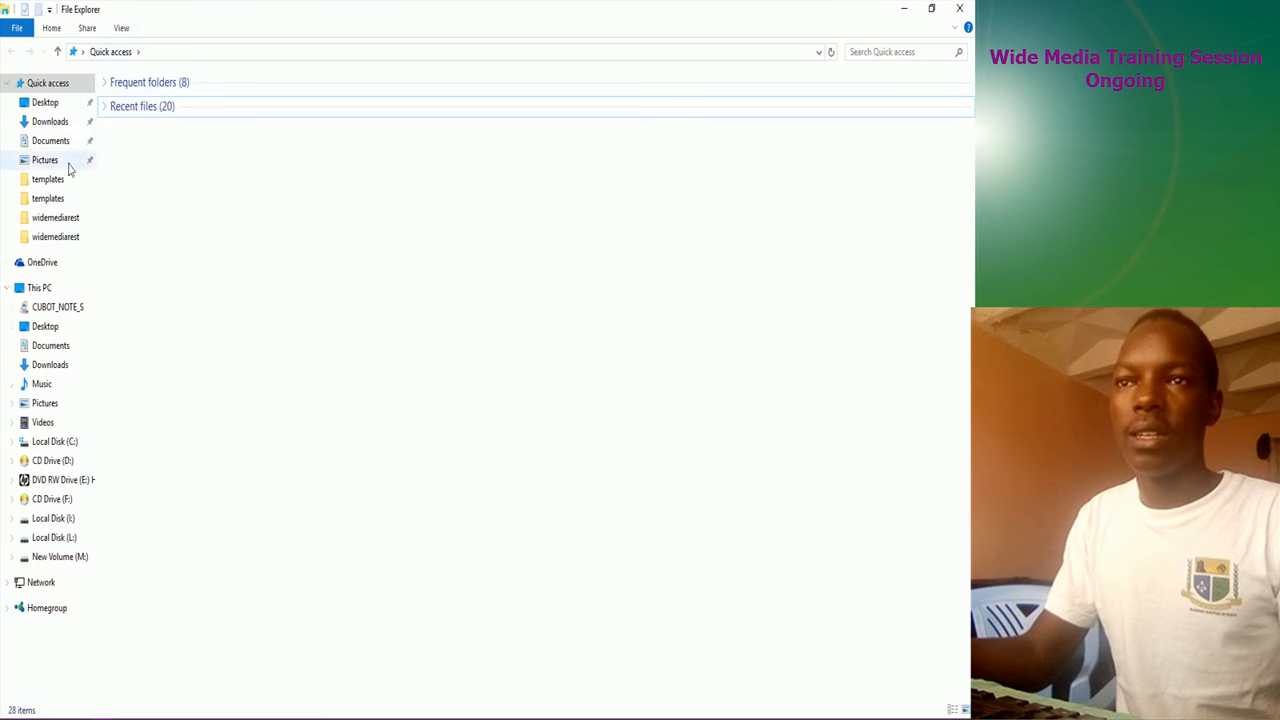
left_click(48, 122)
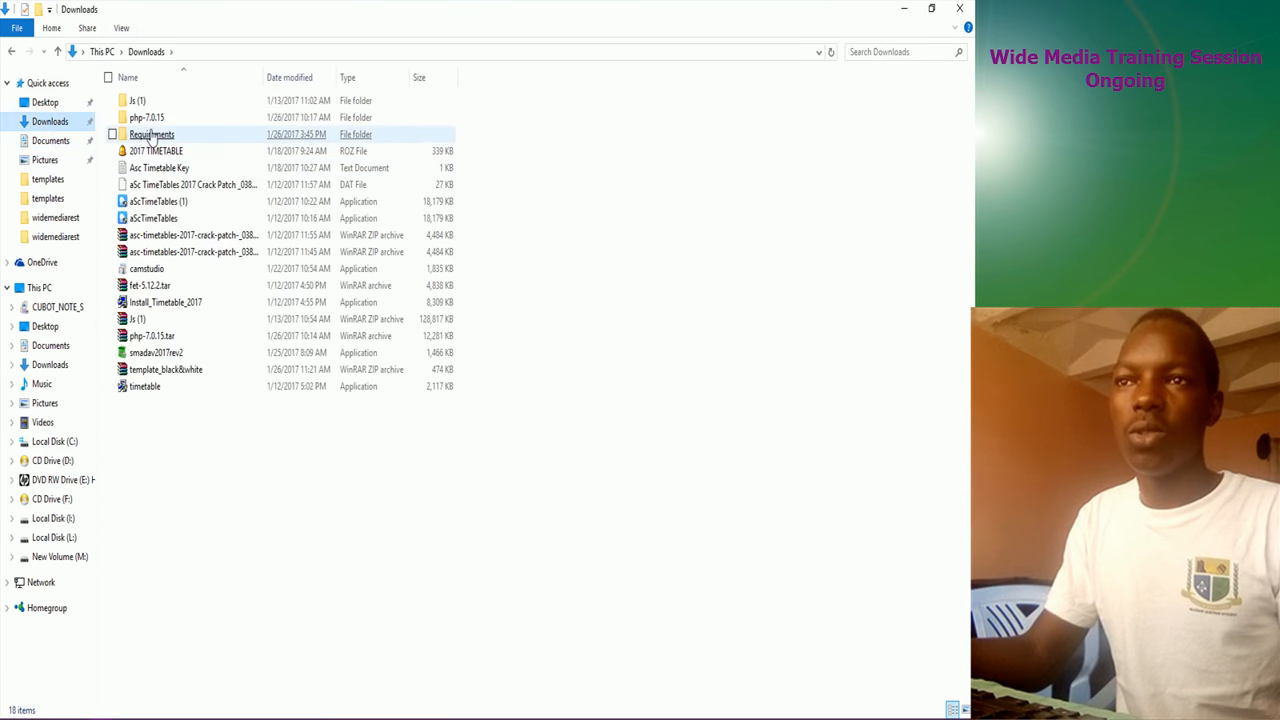
double_click(151, 135)
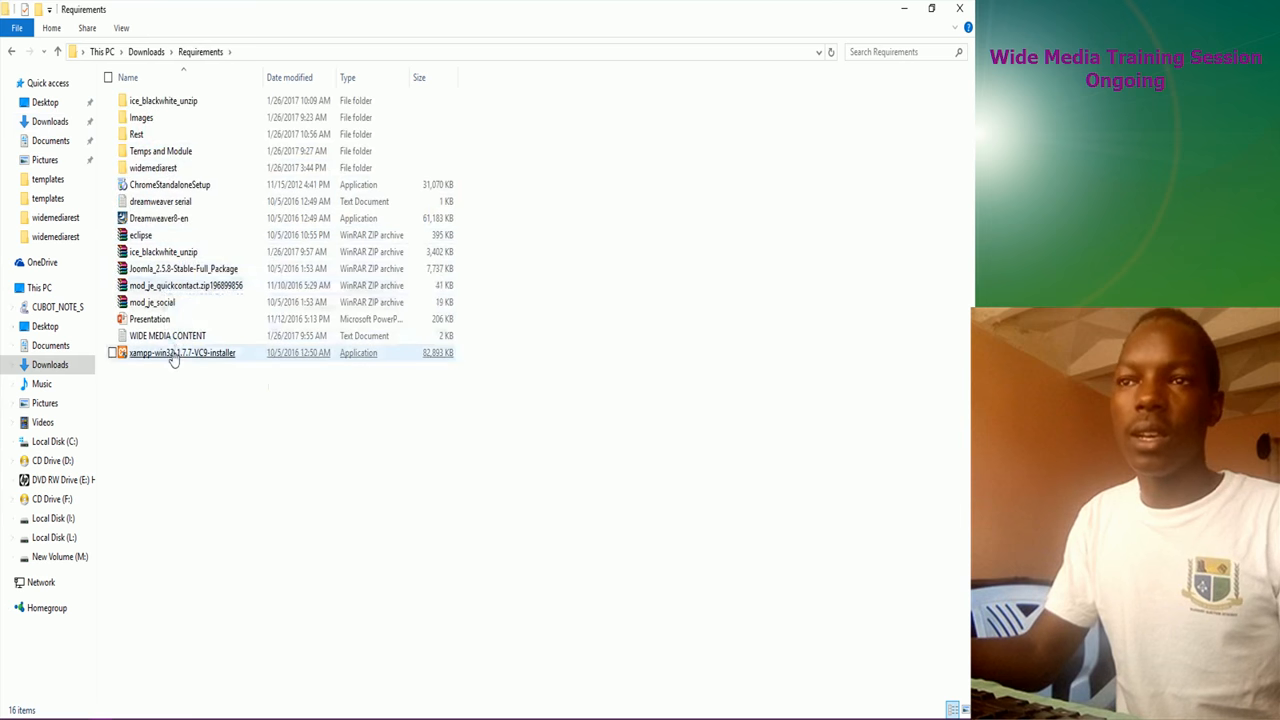
double_click(168, 336)
left_click(931, 8)
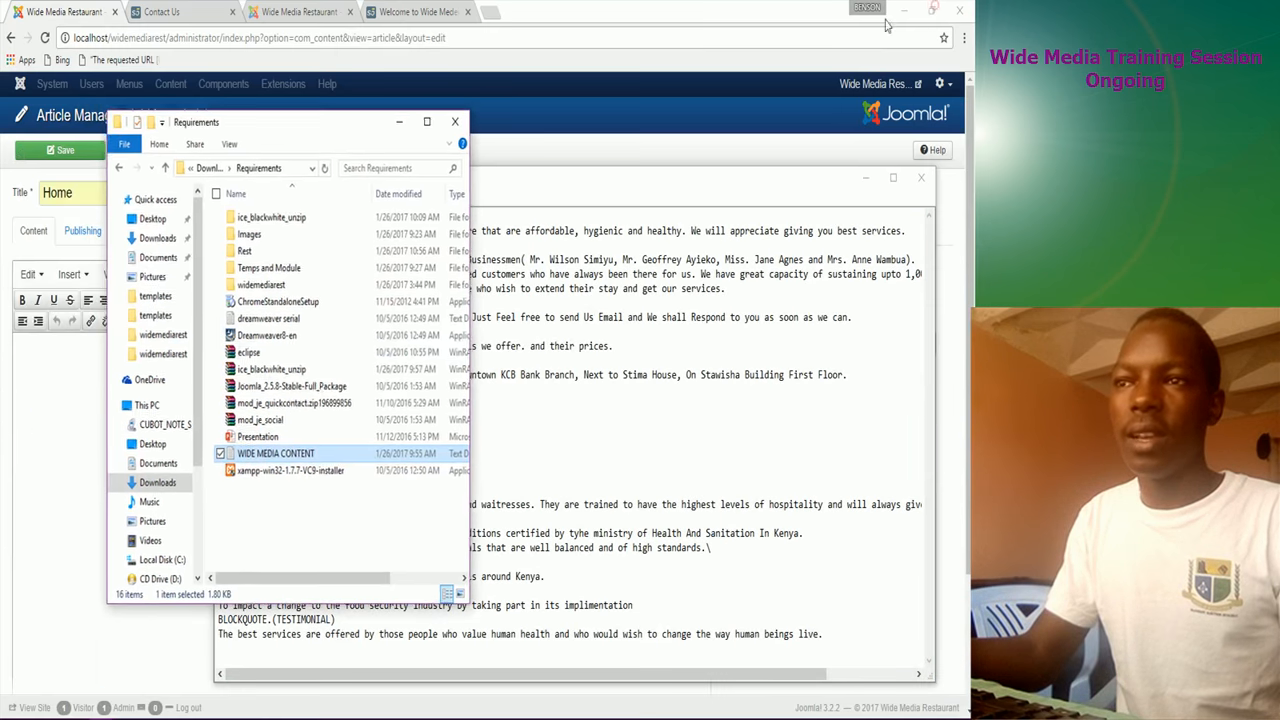
Step: Copy the HOME welcome sentence from Notepad and place the cursor in the article body
left_click(404, 120)
left_click_drag(565, 184, 493, 149)
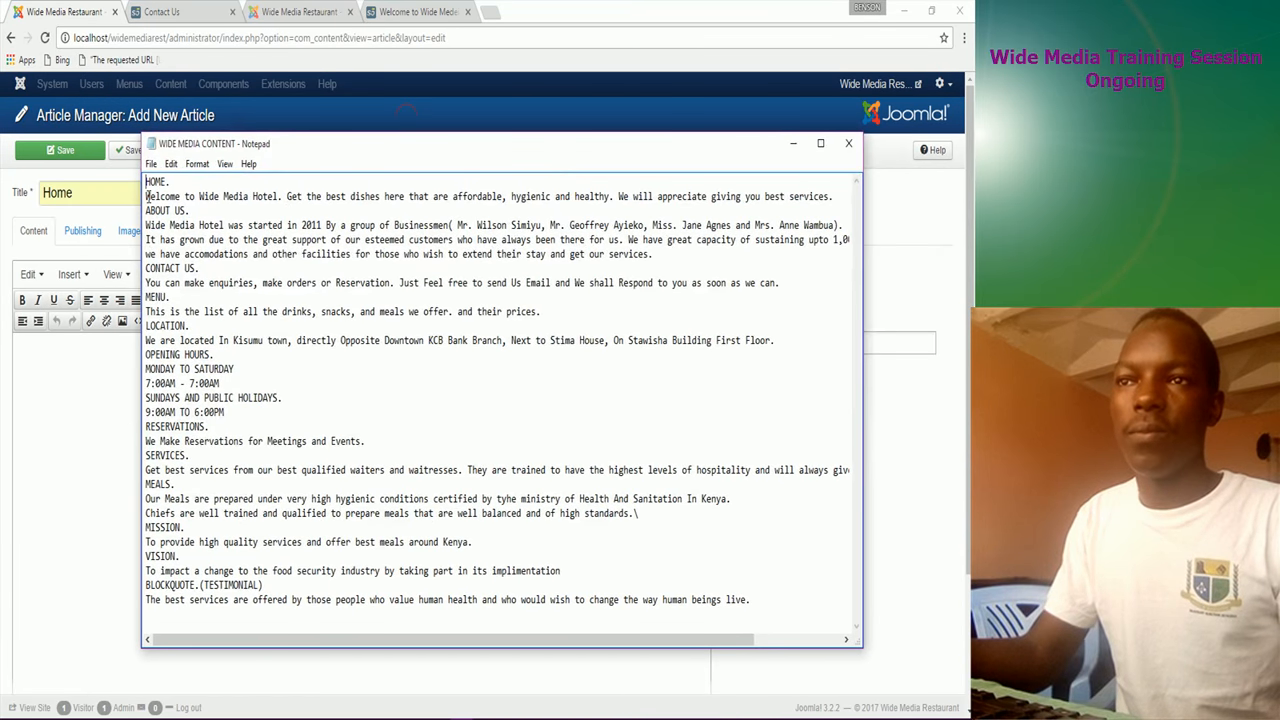
left_click_drag(147, 196, 828, 196)
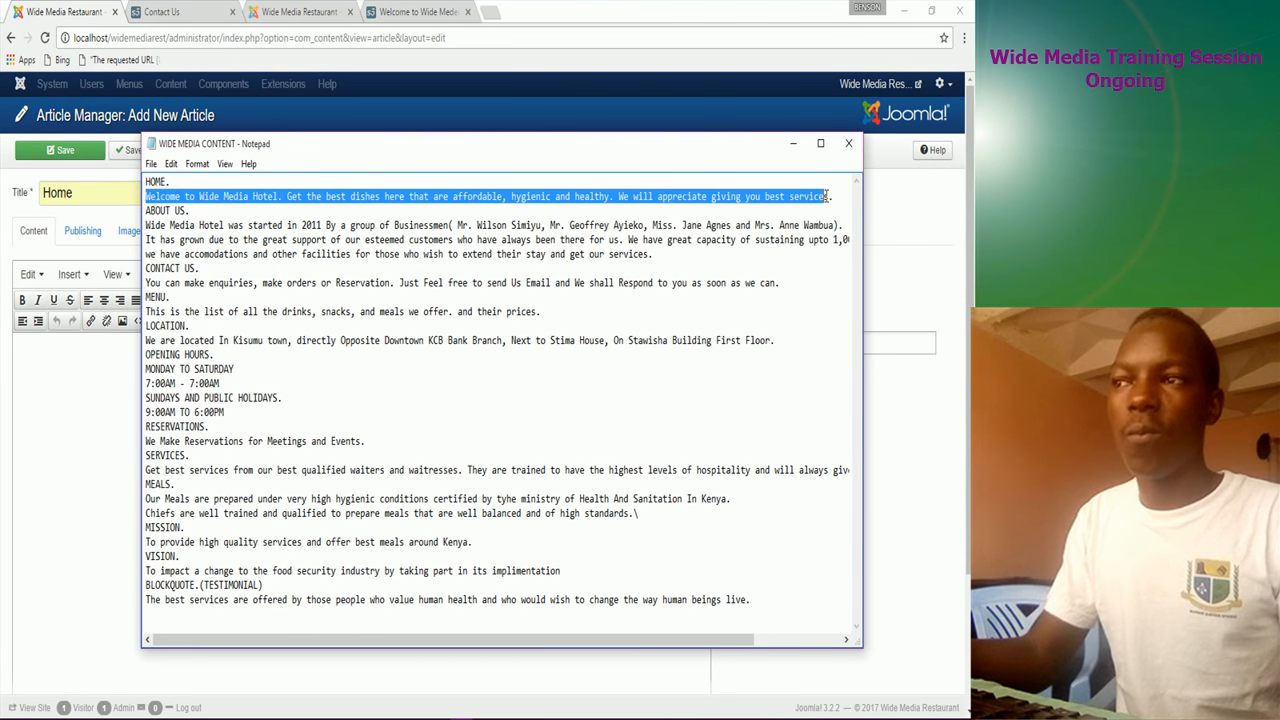
right_click(824, 198)
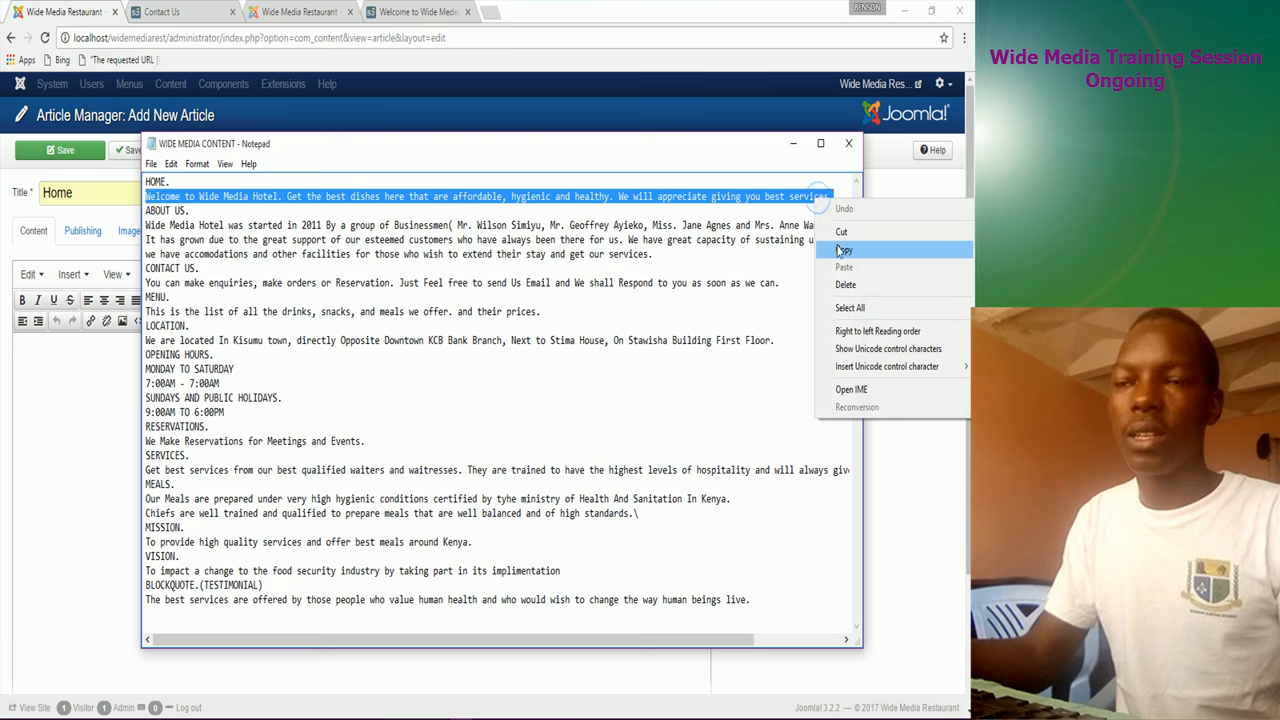
left_click(836, 243)
left_click(48, 427)
left_click(52, 420)
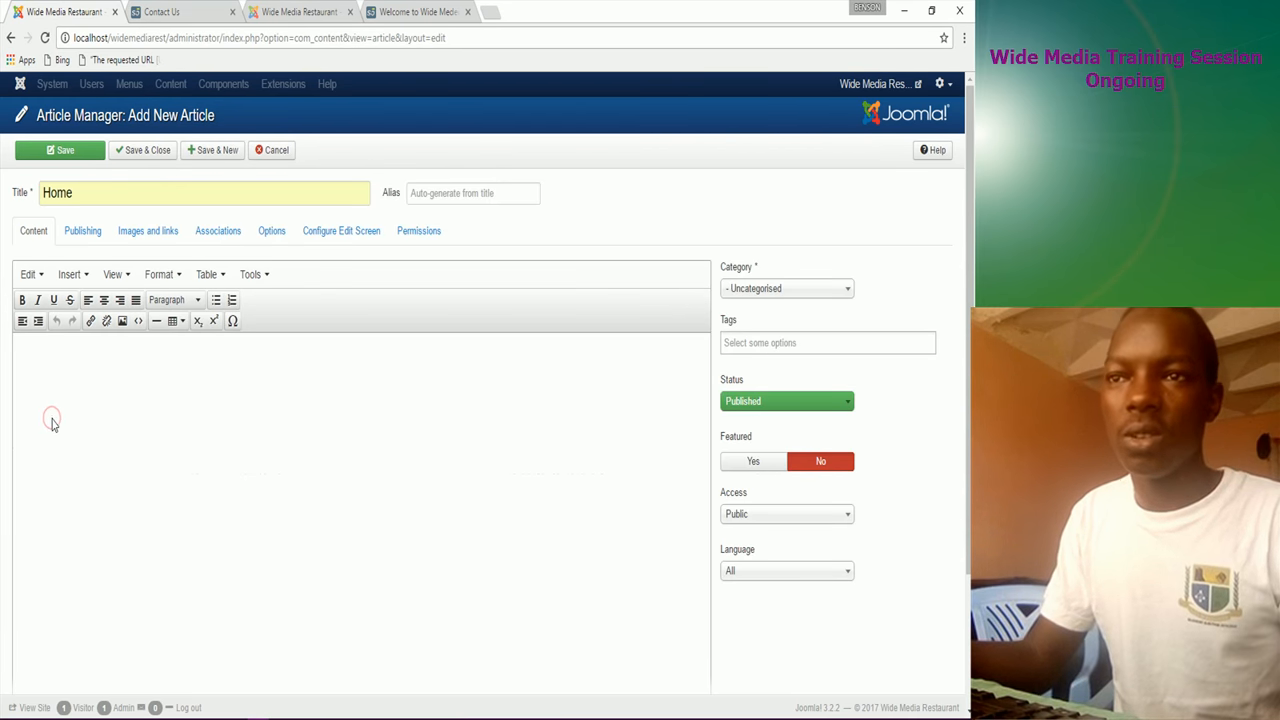
Step: Paste the welcome sentence into the Home article and make it bold
key("ctrl+v")
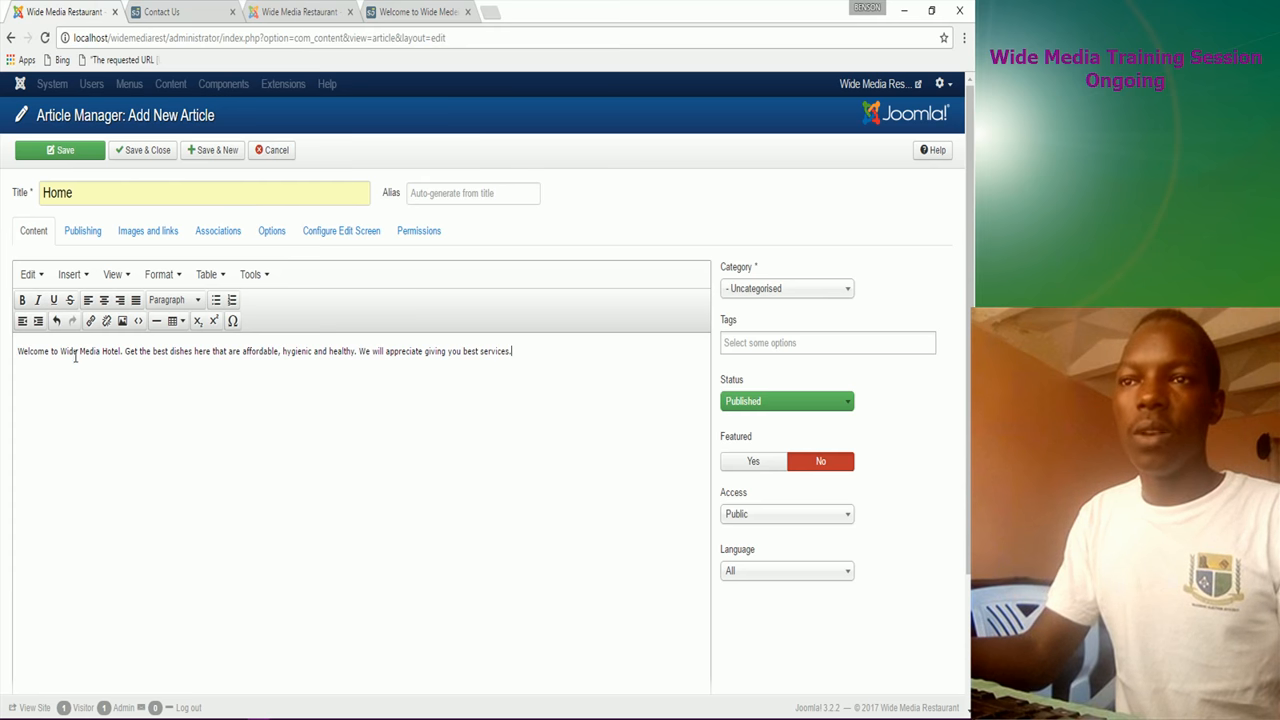
left_click_drag(514, 352, 10, 352)
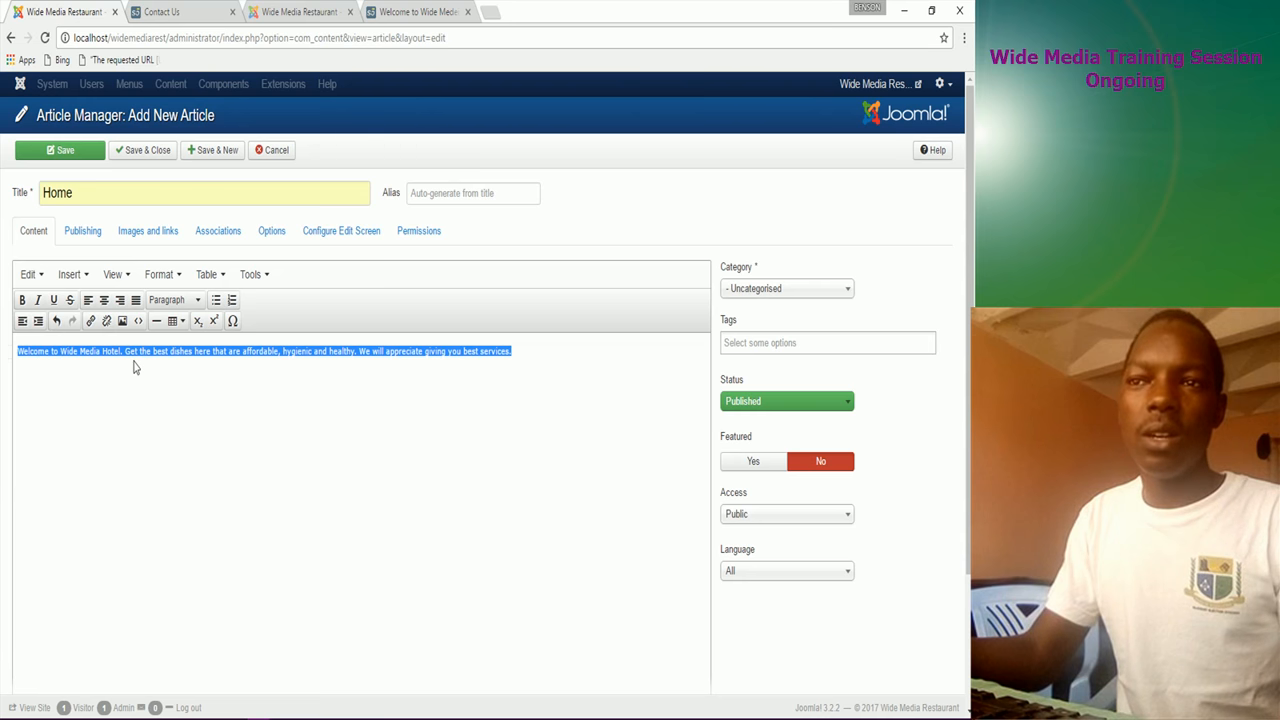
left_click(22, 300)
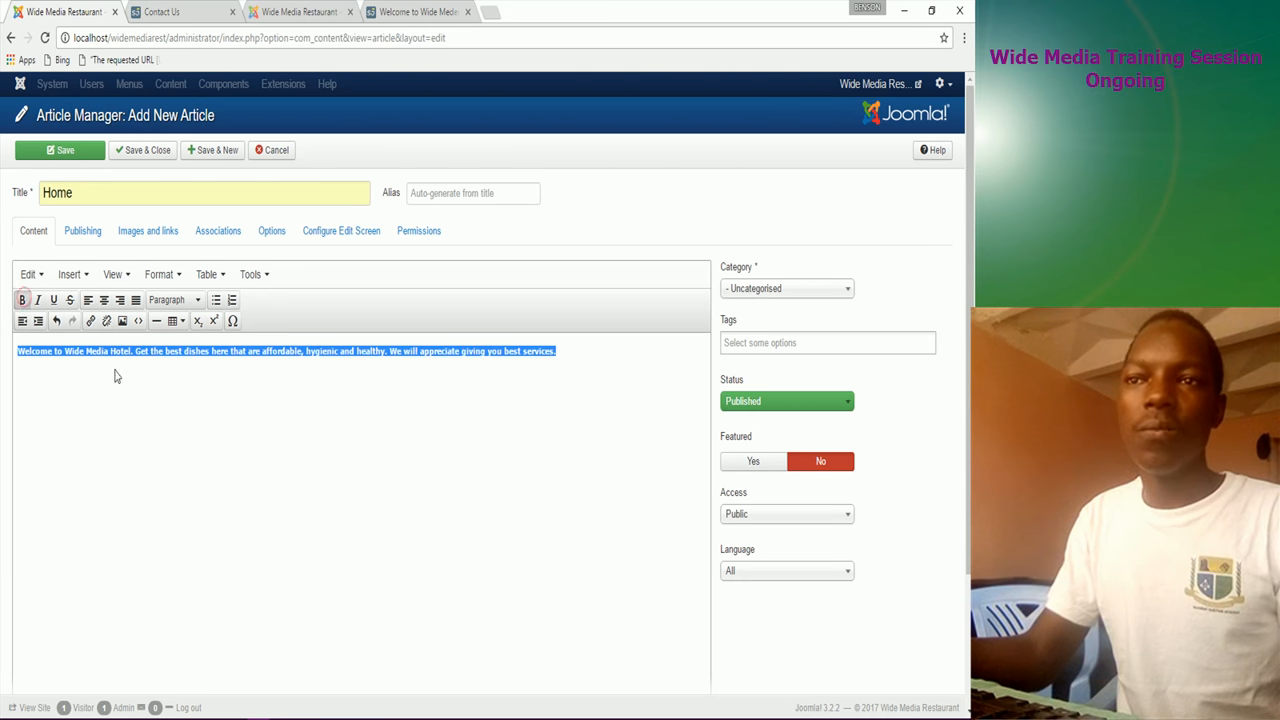
left_click(58, 375)
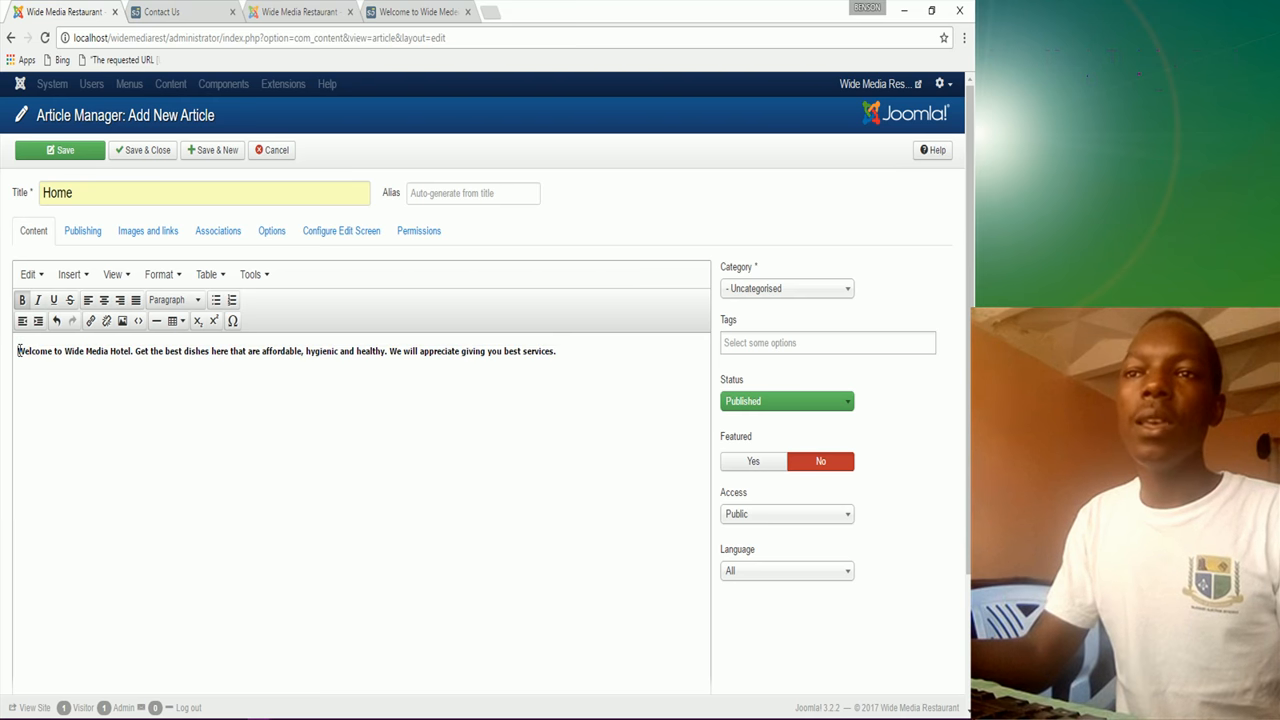
Step: Add horizontal lines above and below the welcome paragraph
left_click(18, 351)
key("Return")
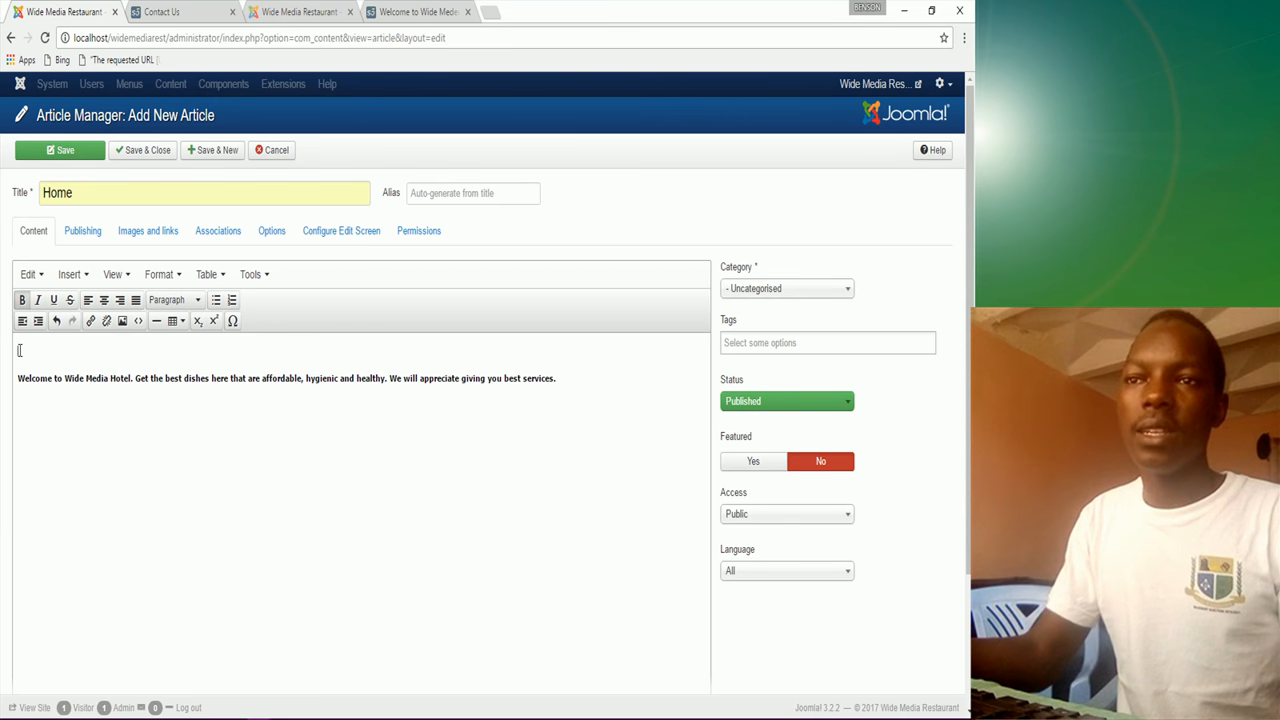
left_click(155, 322)
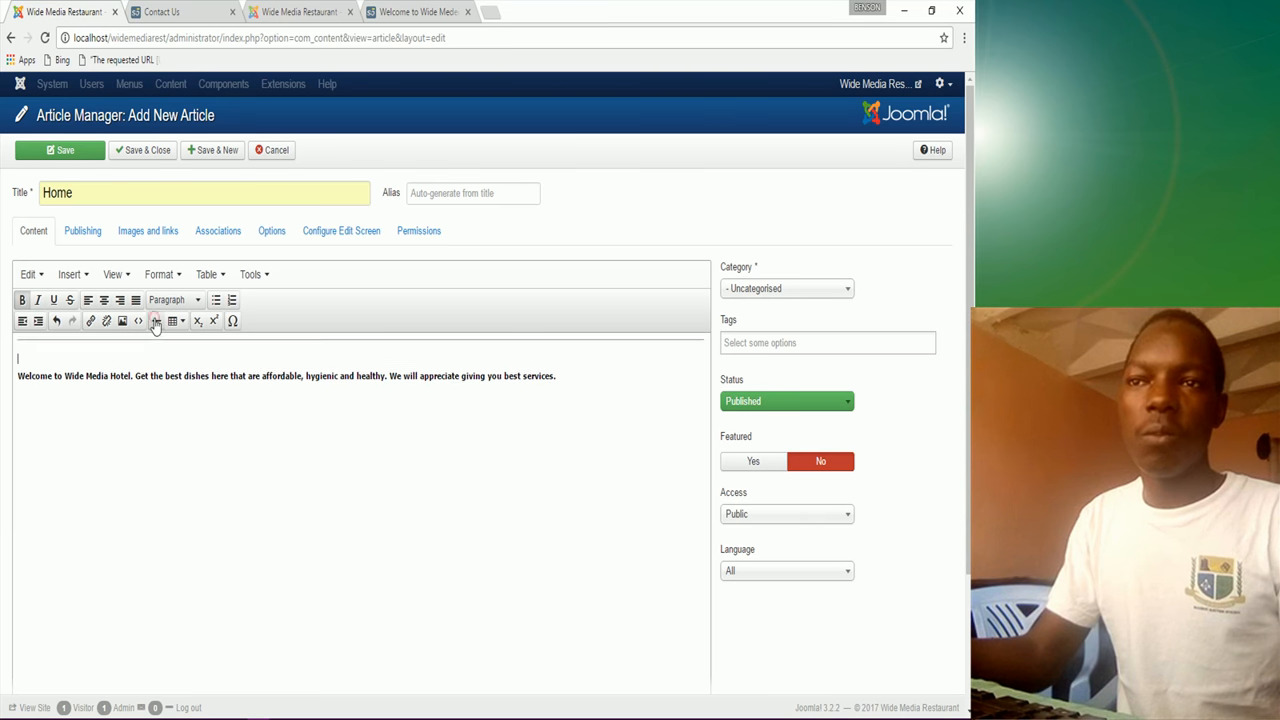
left_click(17, 377)
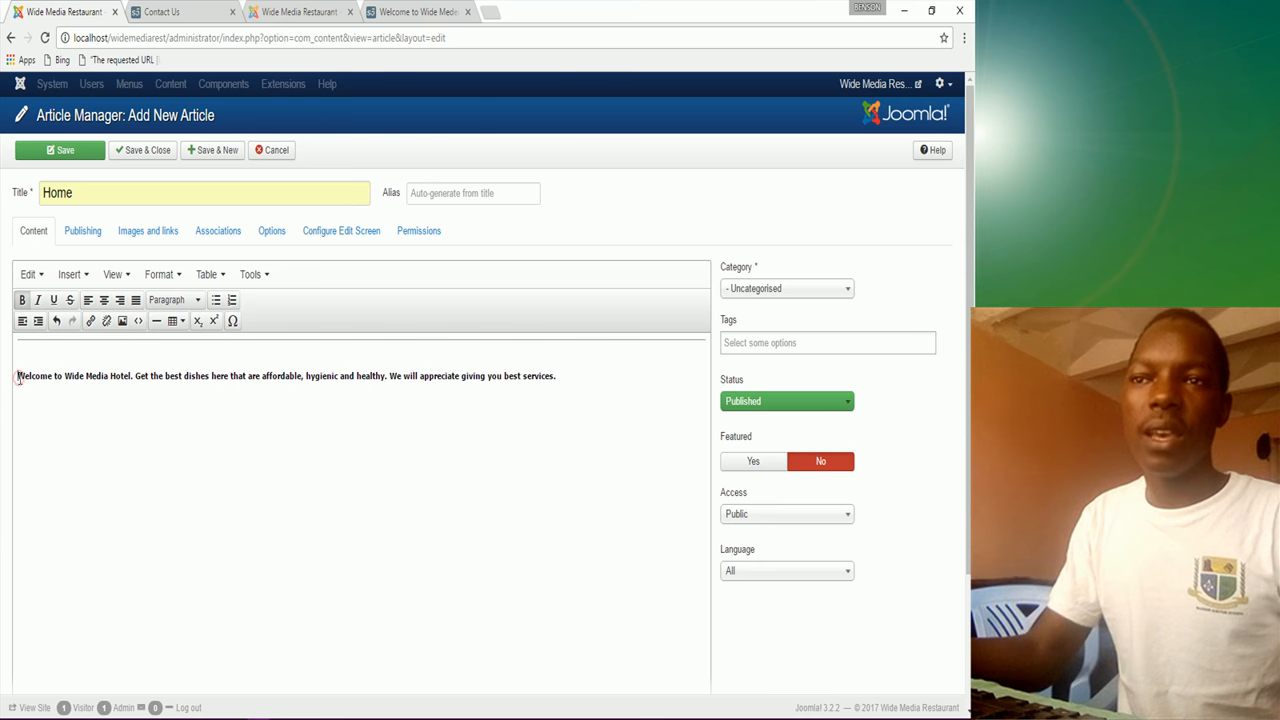
key("BackSpace")
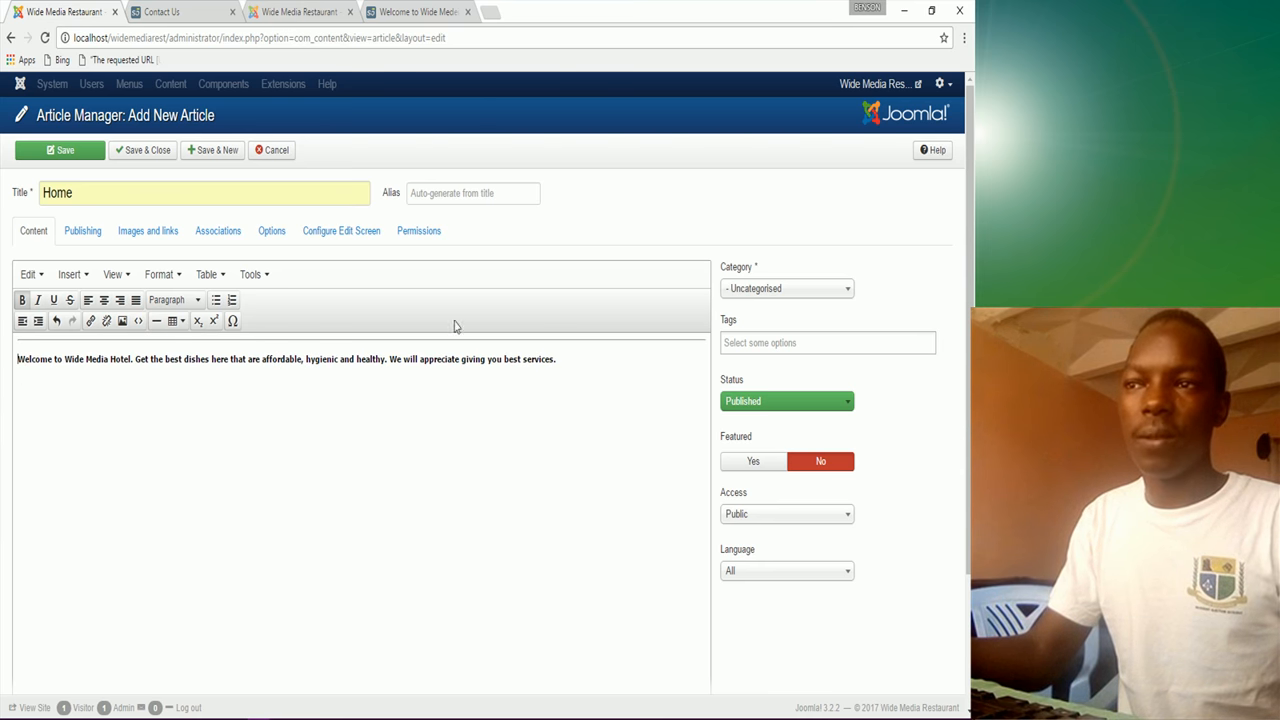
left_click(556, 360)
key("Return")
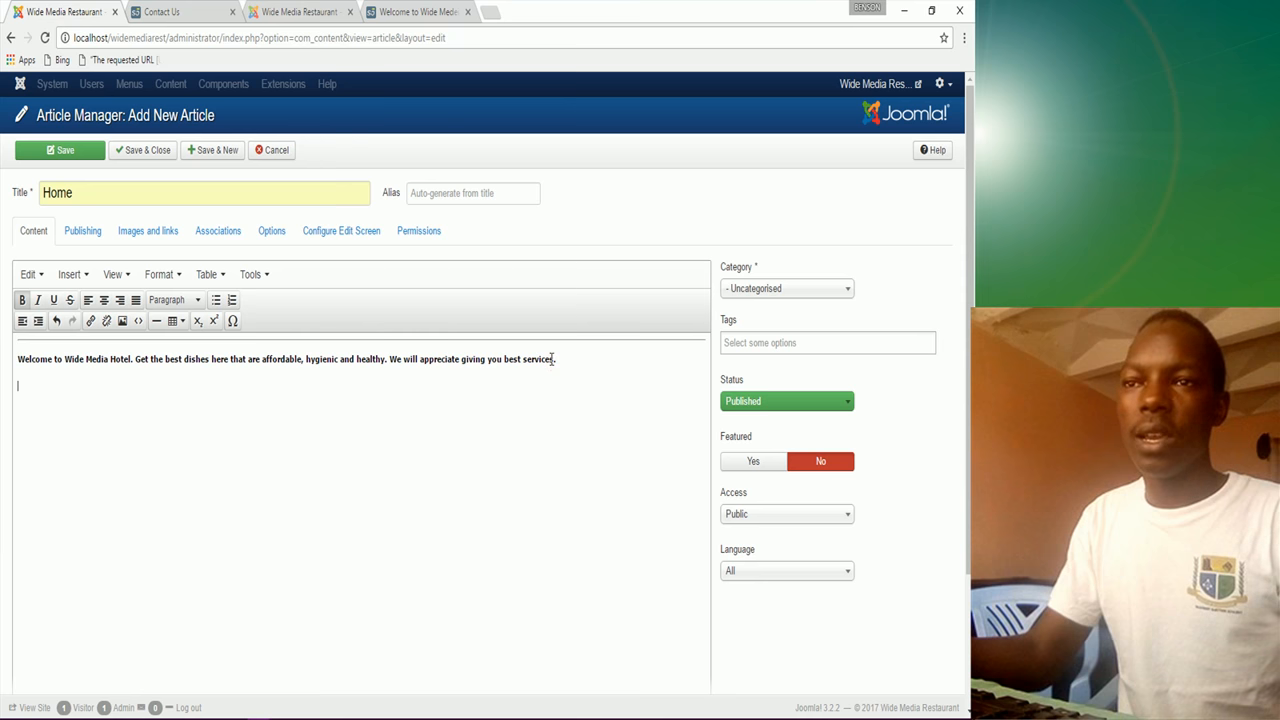
left_click(155, 321)
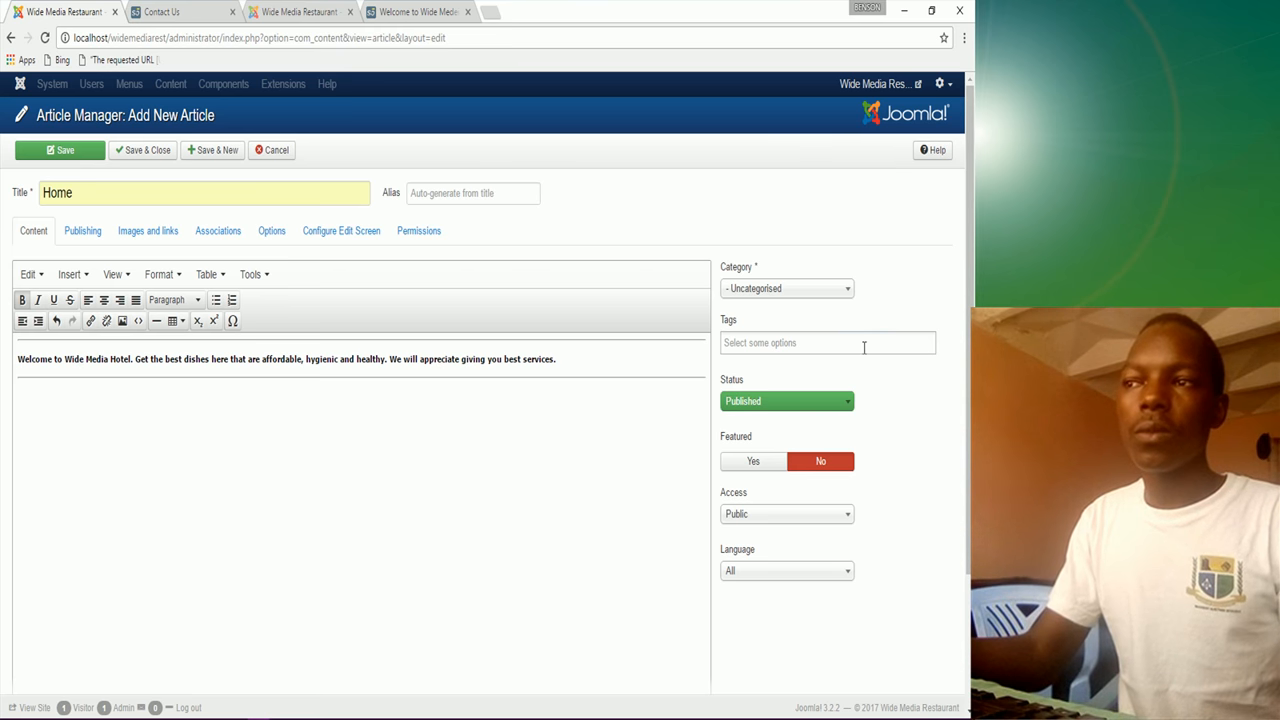
left_click(863, 344)
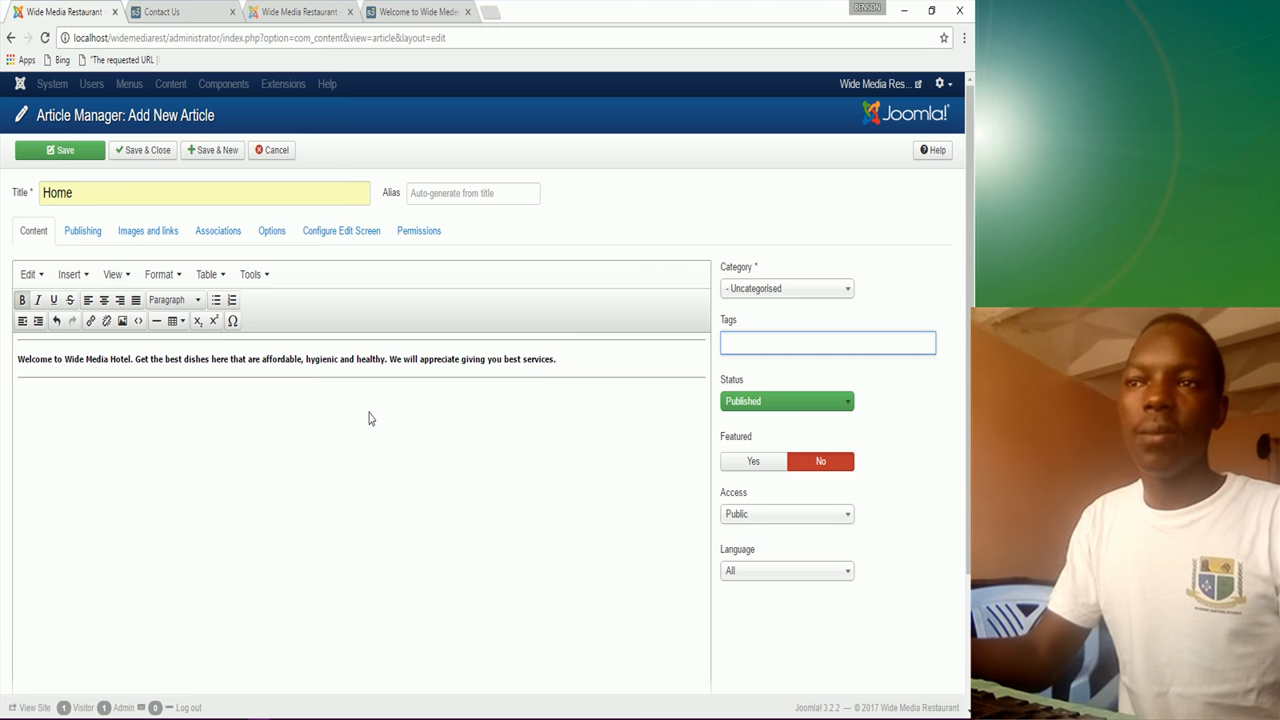
Step: Save the Home article with Save & New and title the next article 'About Us'
left_click(206, 155)
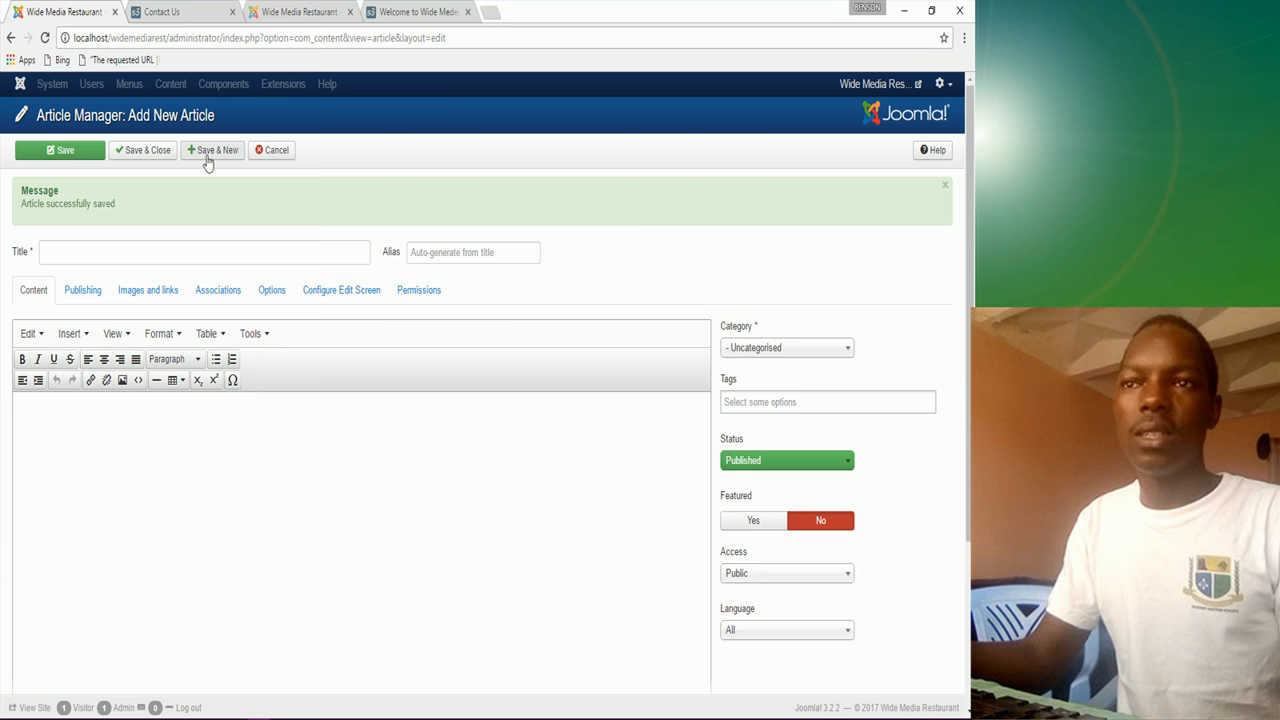
left_click(96, 253)
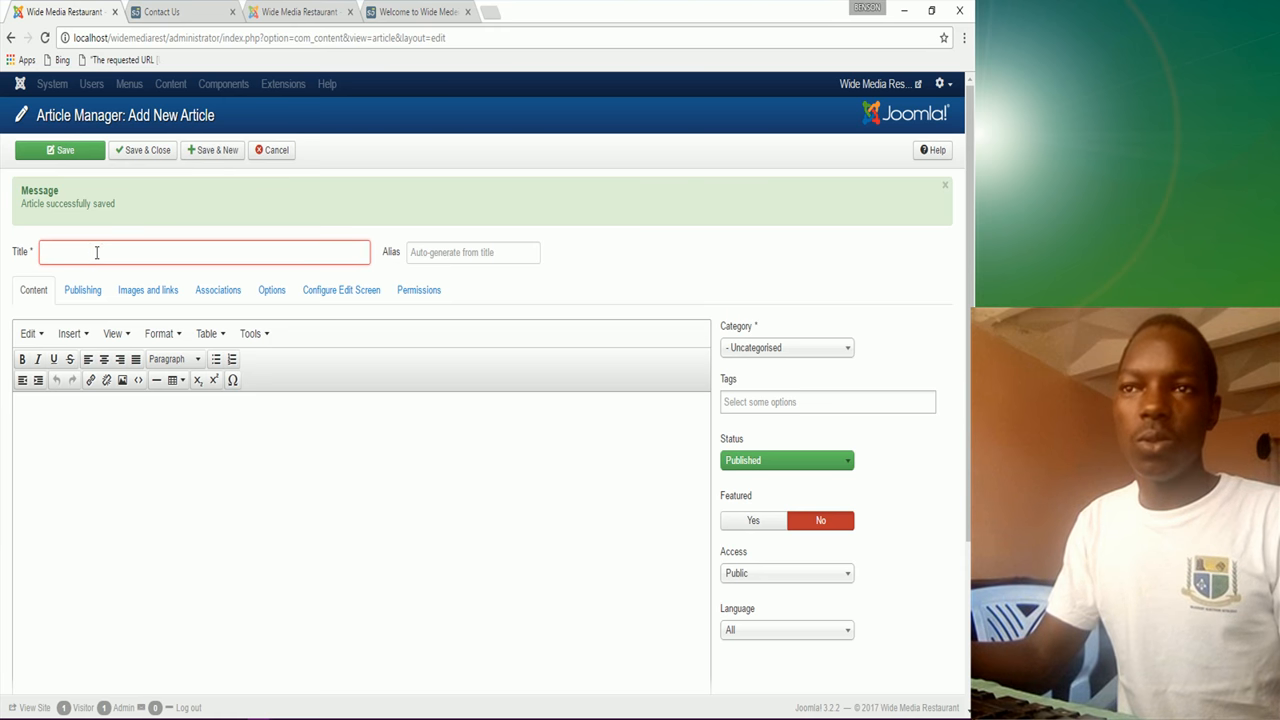
type("a")
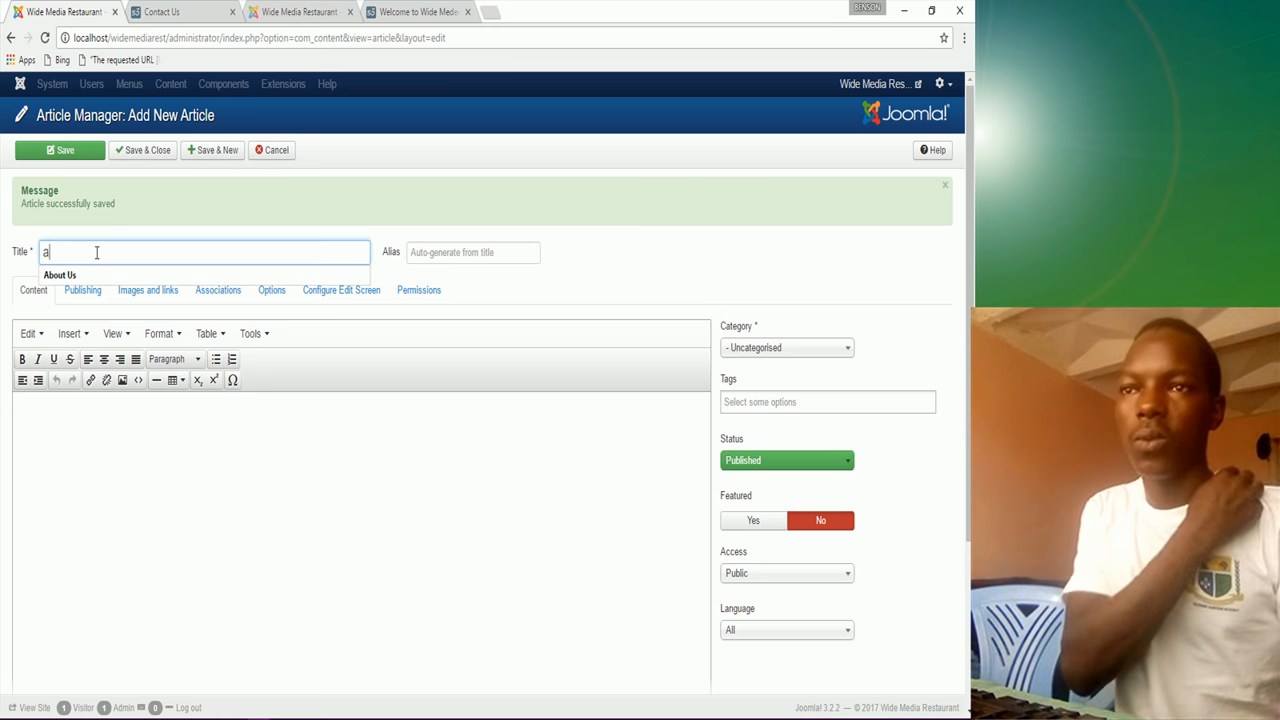
left_click(97, 276)
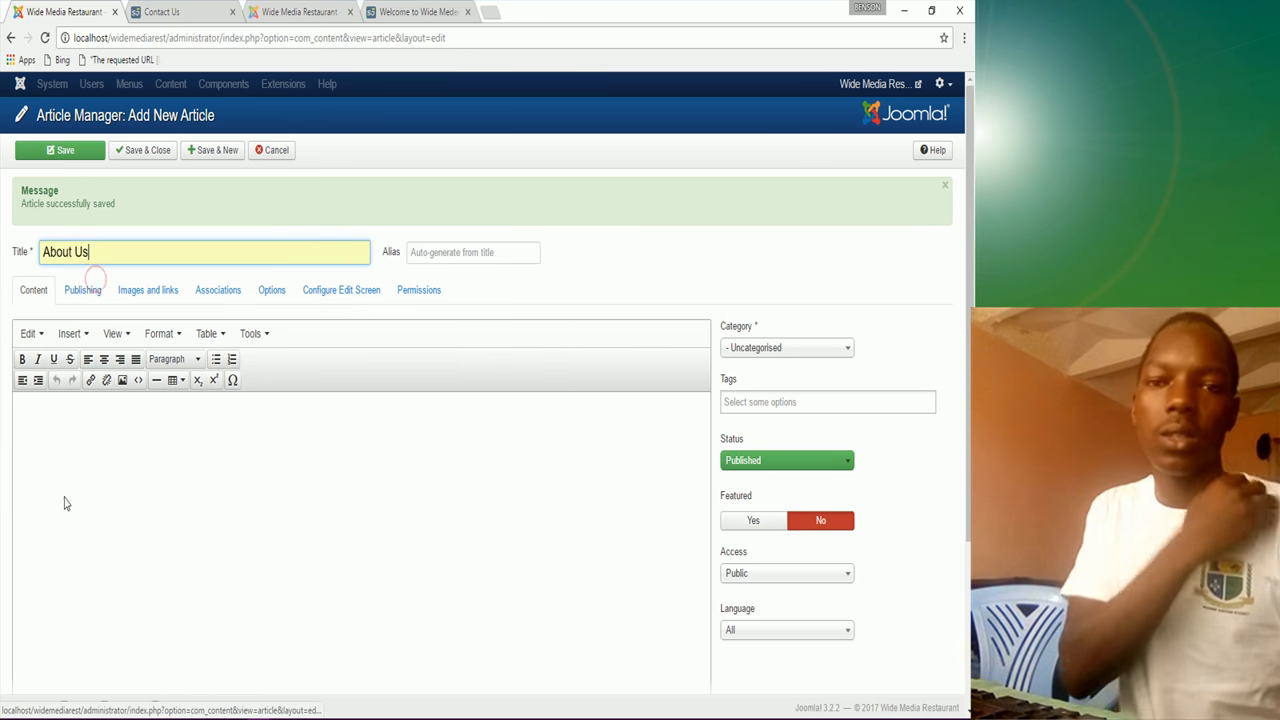
Step: Copy the About Us paragraphs from Notepad and paste them into the article
left_click(457, 708)
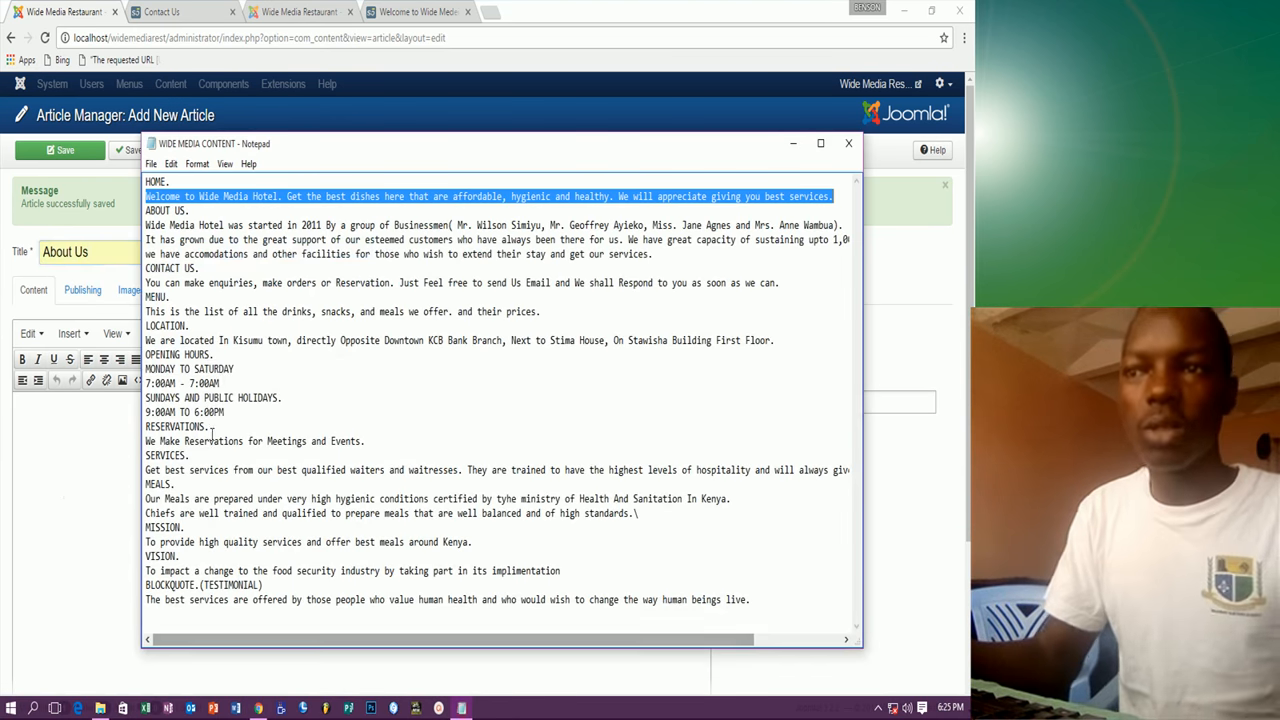
left_click_drag(145, 225, 674, 261)
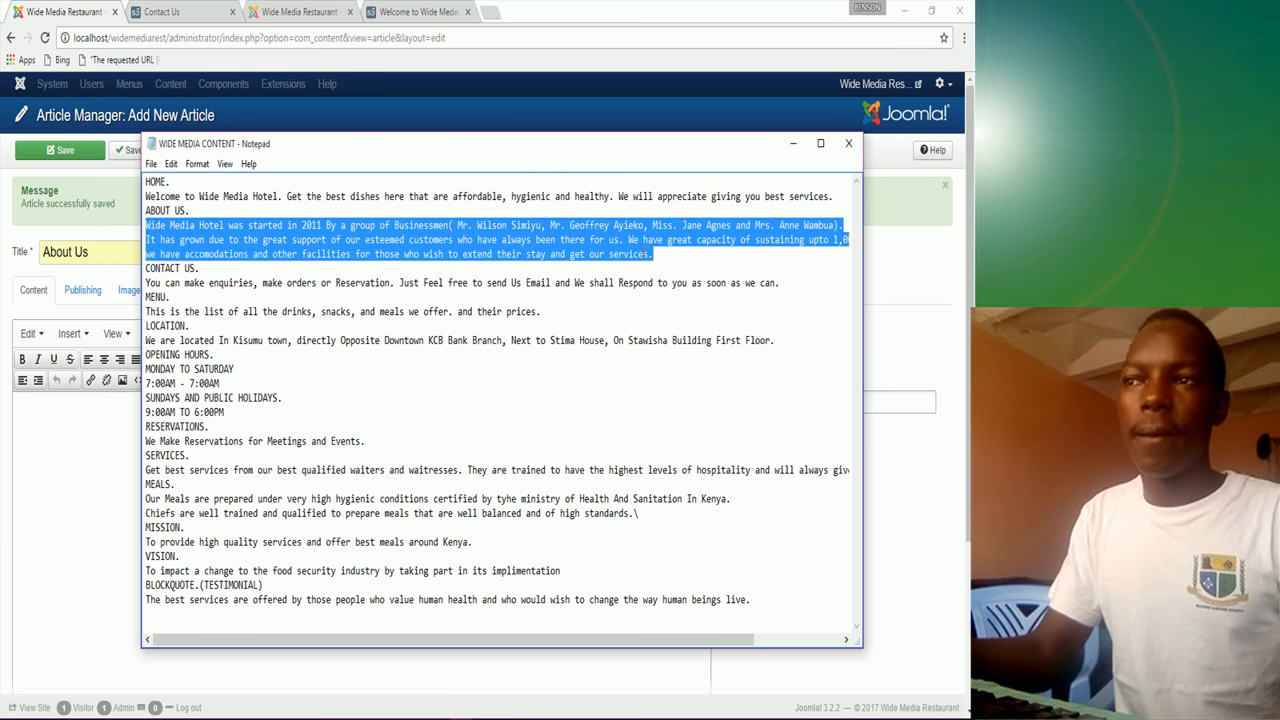
right_click(641, 253)
left_click(666, 303)
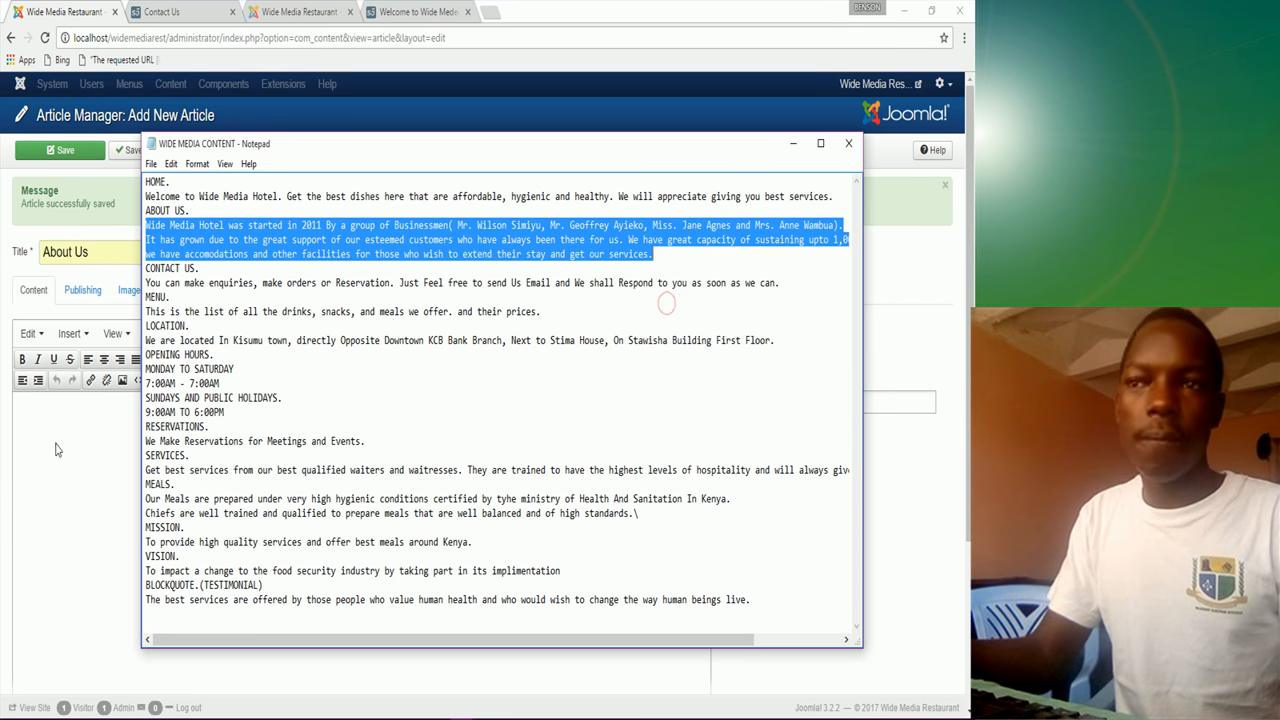
left_click(55, 449)
key("ctrl+v")
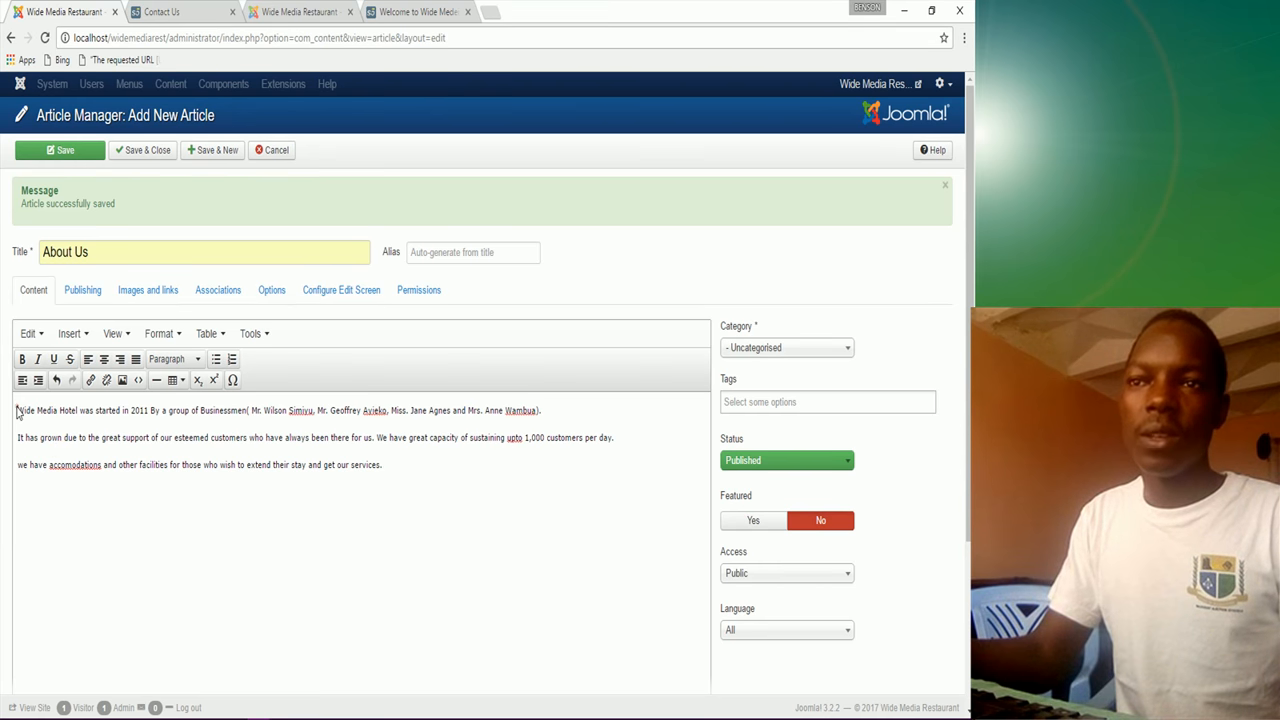
Step: Frame the three paragraphs with horizontal lines above and below, and make them bold
key("Return")
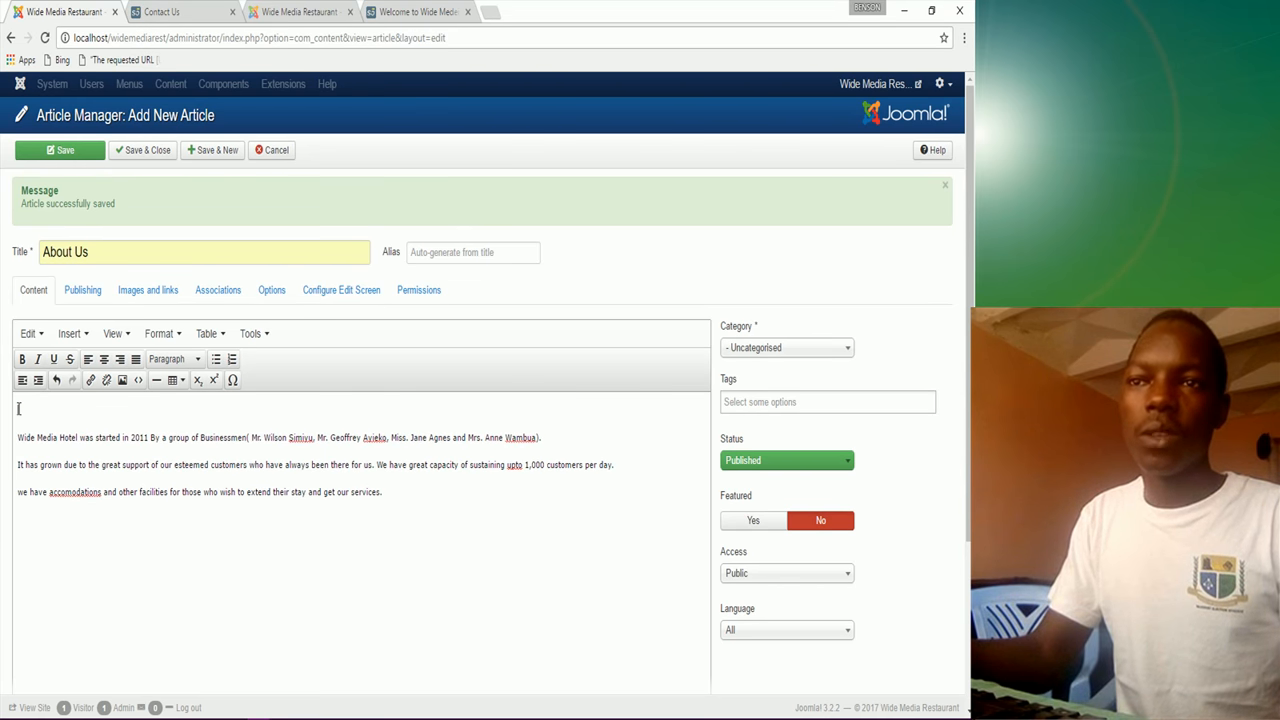
left_click(155, 380)
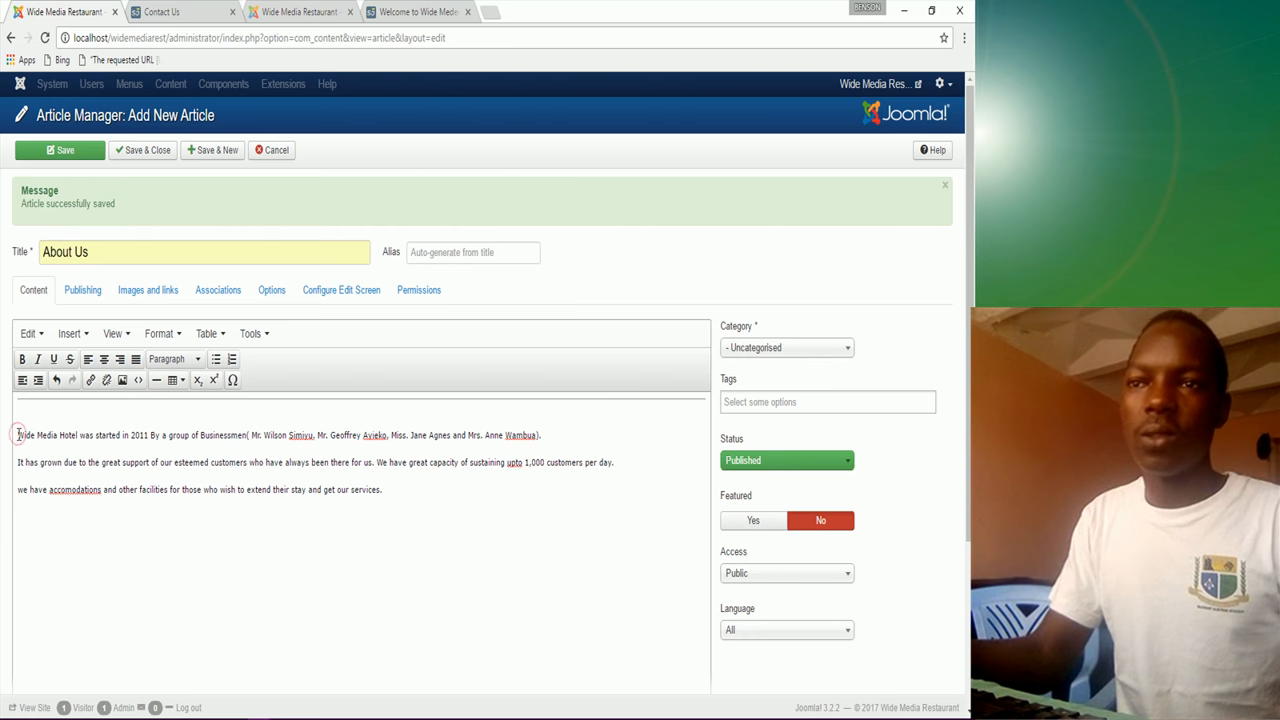
key("BackSpace")
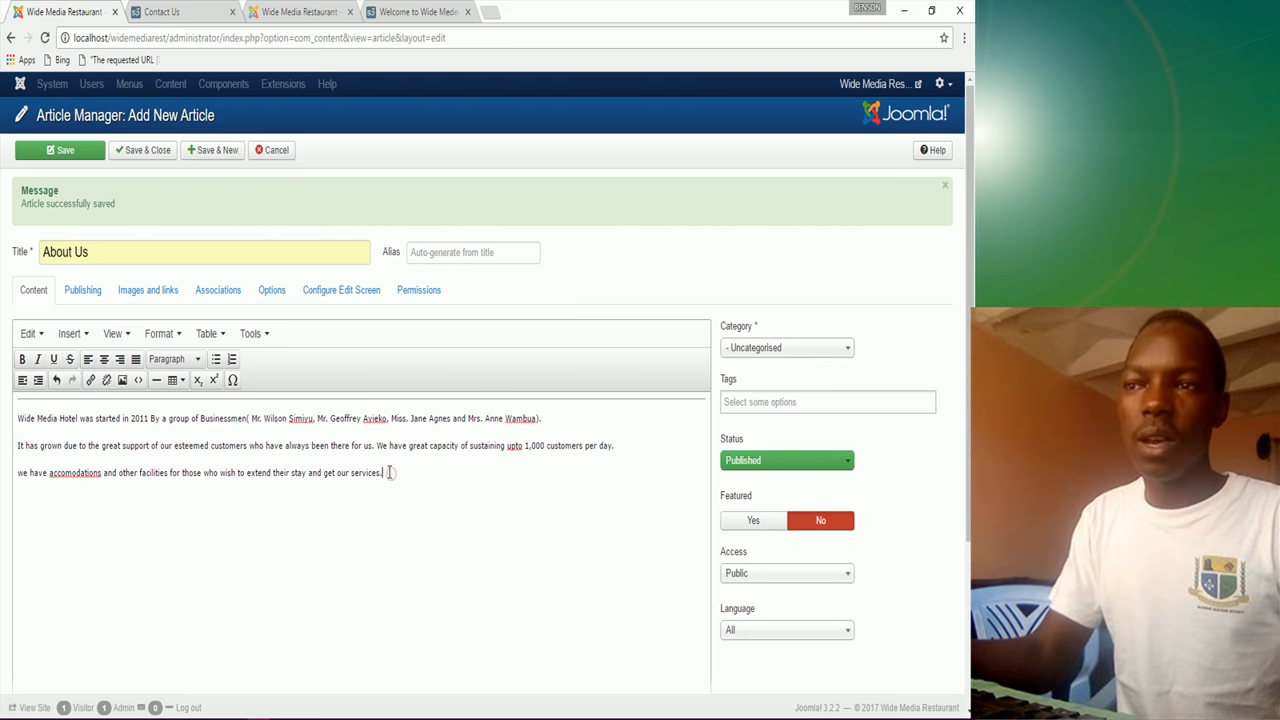
left_click(156, 380)
left_click_drag(393, 470, 14, 405)
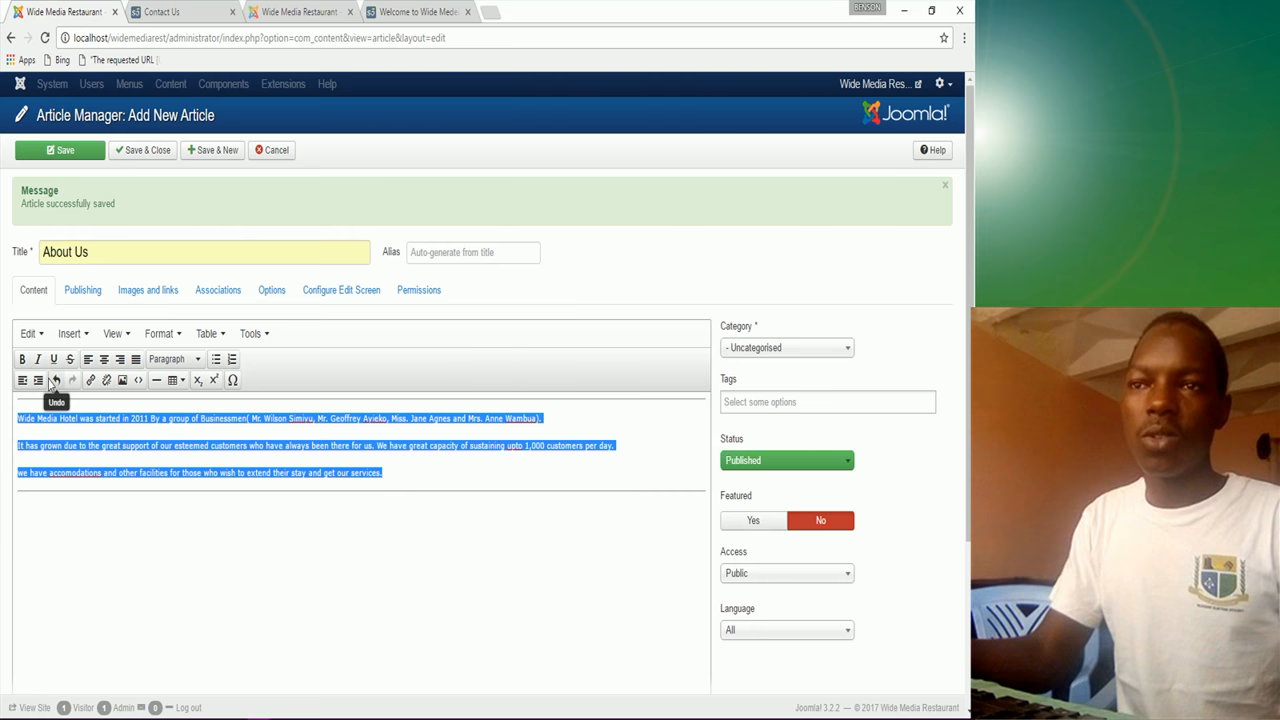
left_click(22, 359)
left_click(169, 541)
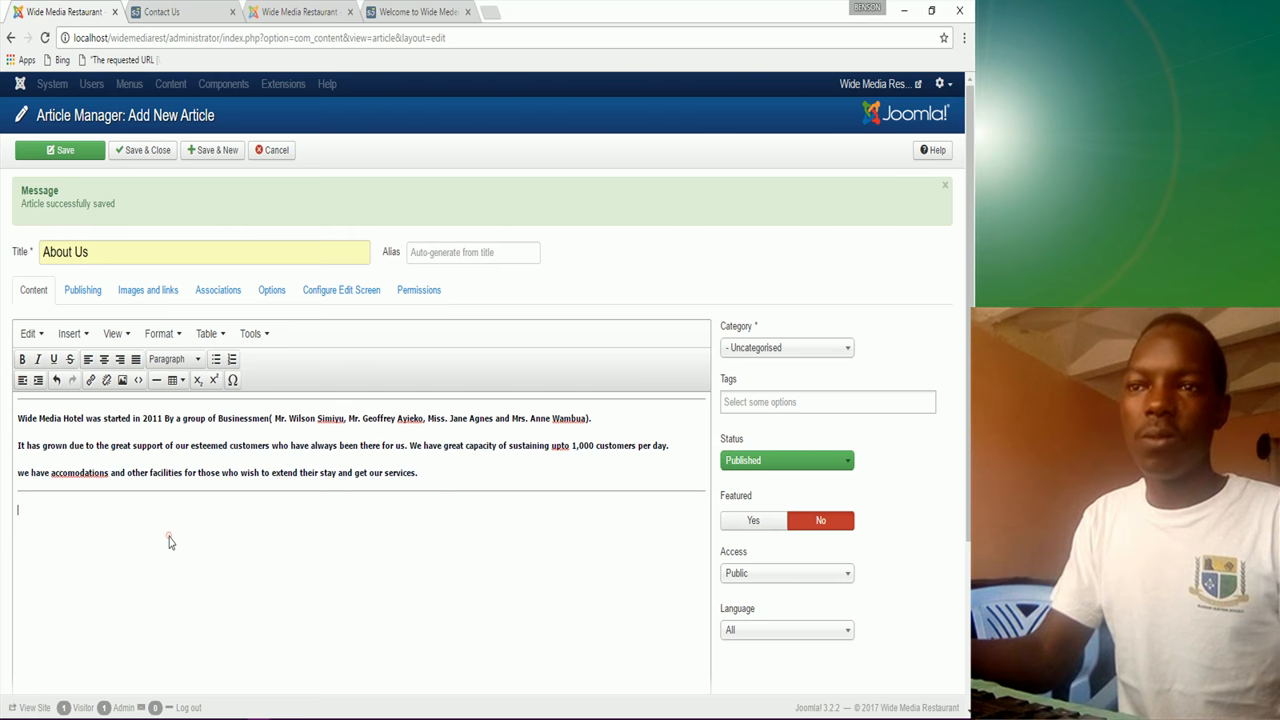
Step: Correct 'accomodations' to 'accommodations' and save with Save & New
right_click(82, 473)
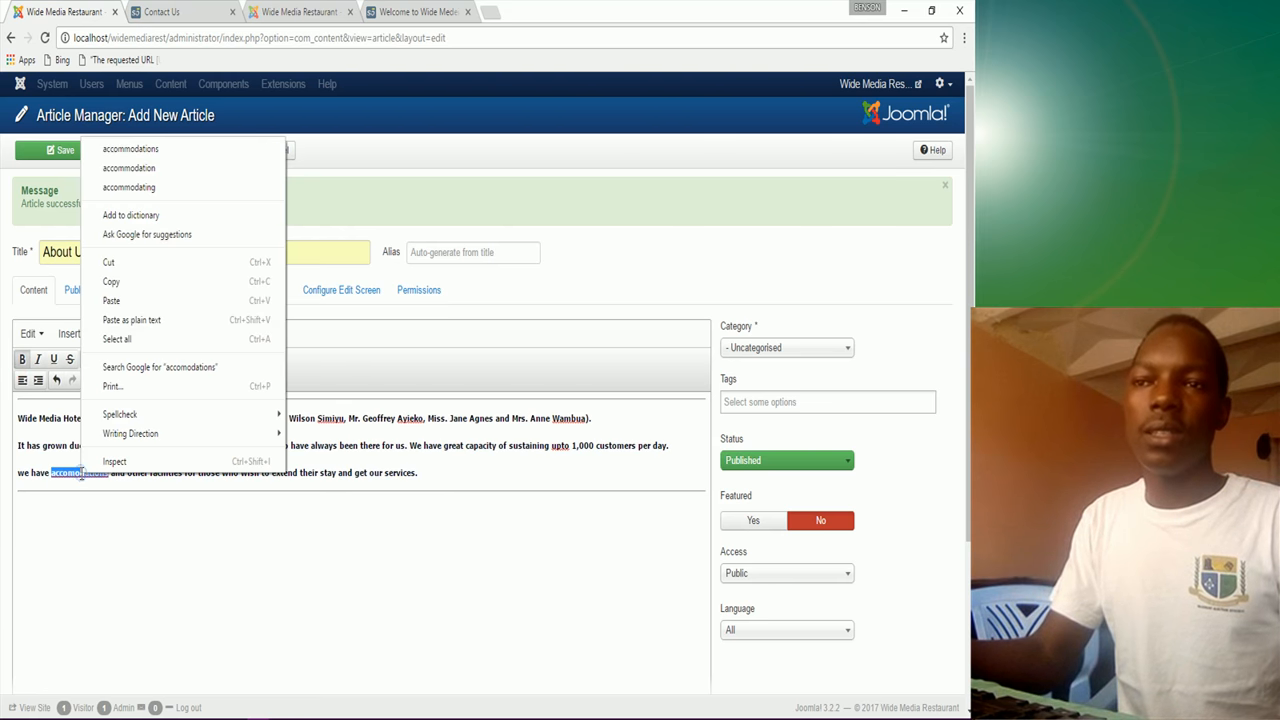
left_click(139, 150)
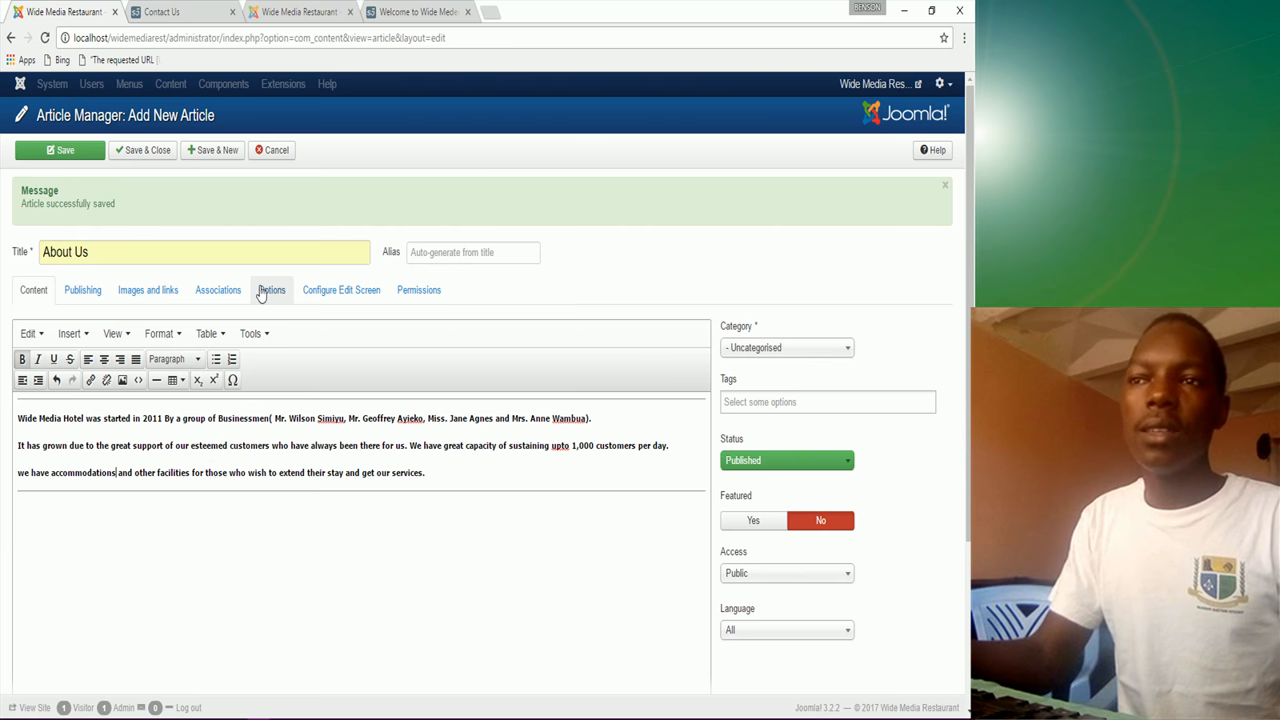
left_click(218, 156)
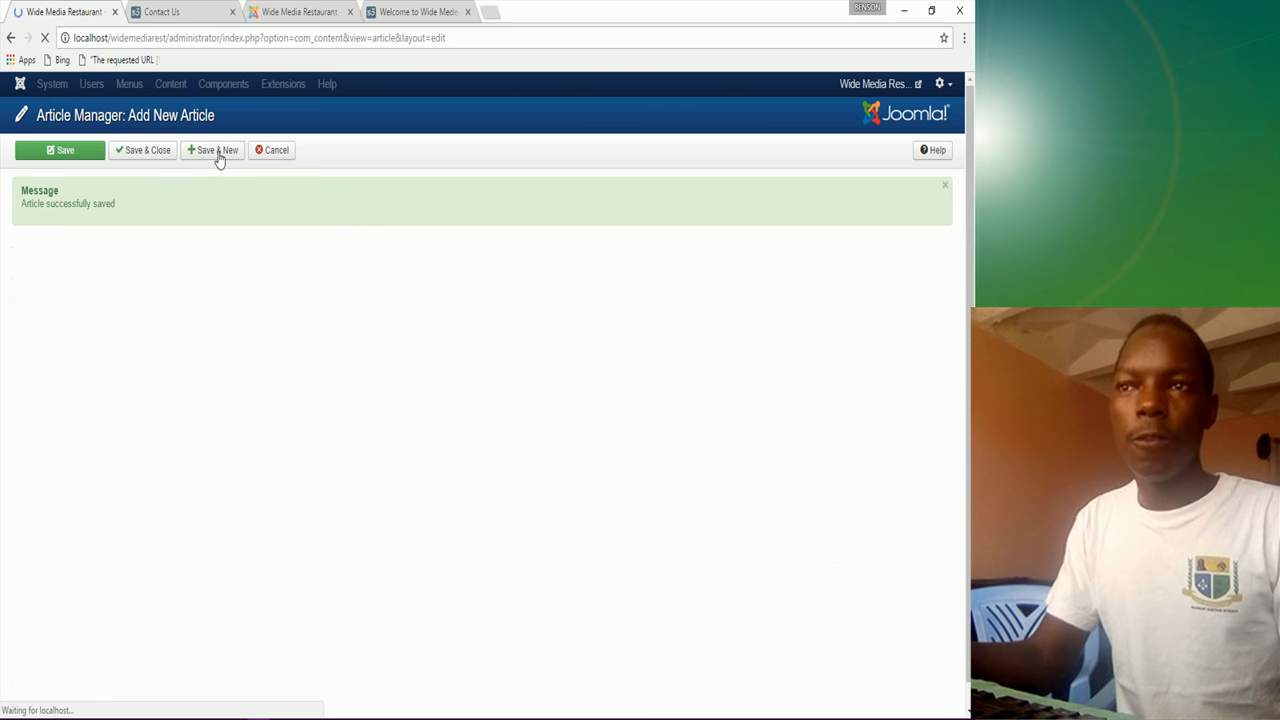
Step: Title the new article 'Menu' from the autofill suggestion
left_click(52, 257)
type("m")
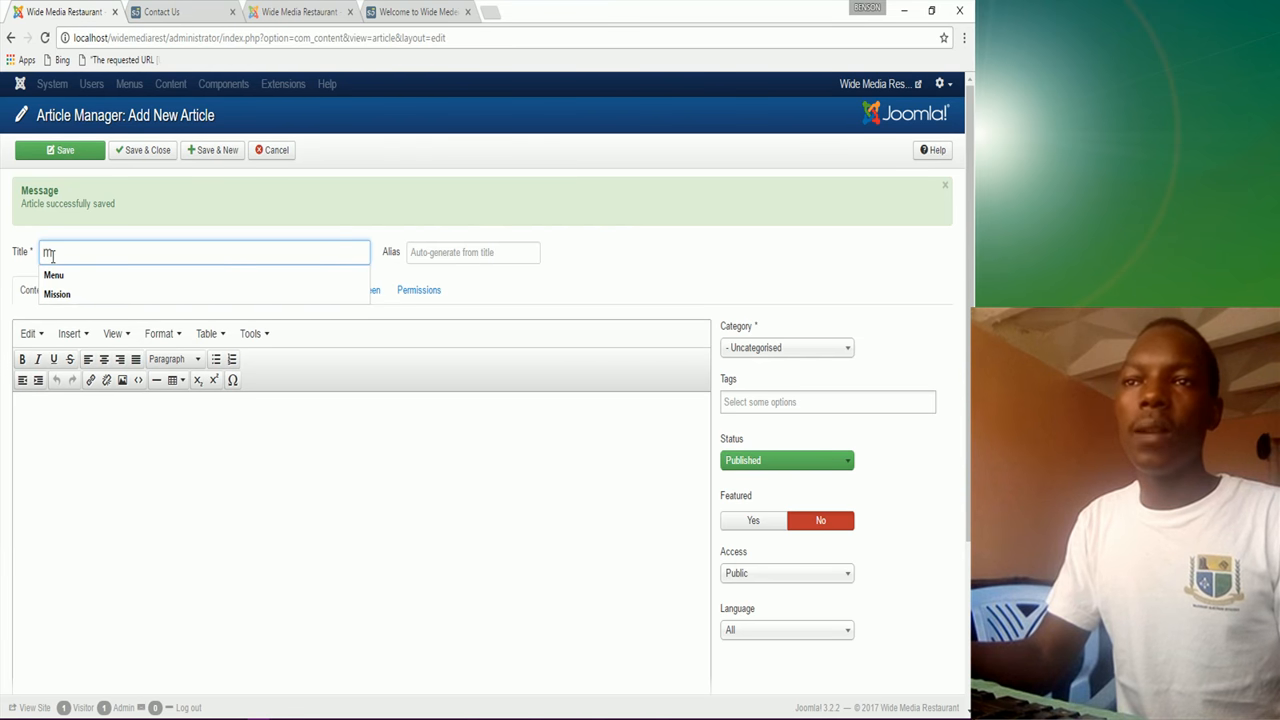
left_click(54, 275)
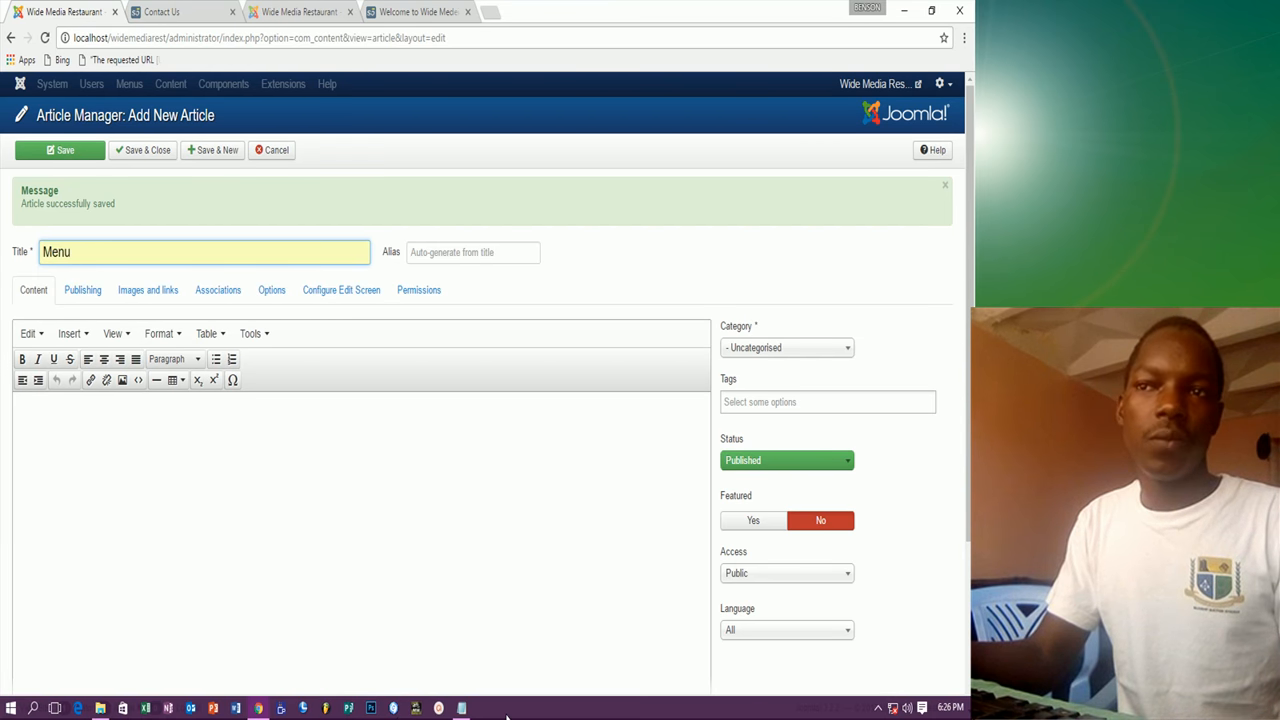
Step: Copy the menu description line from Notepad and paste it into the article body
left_click(461, 708)
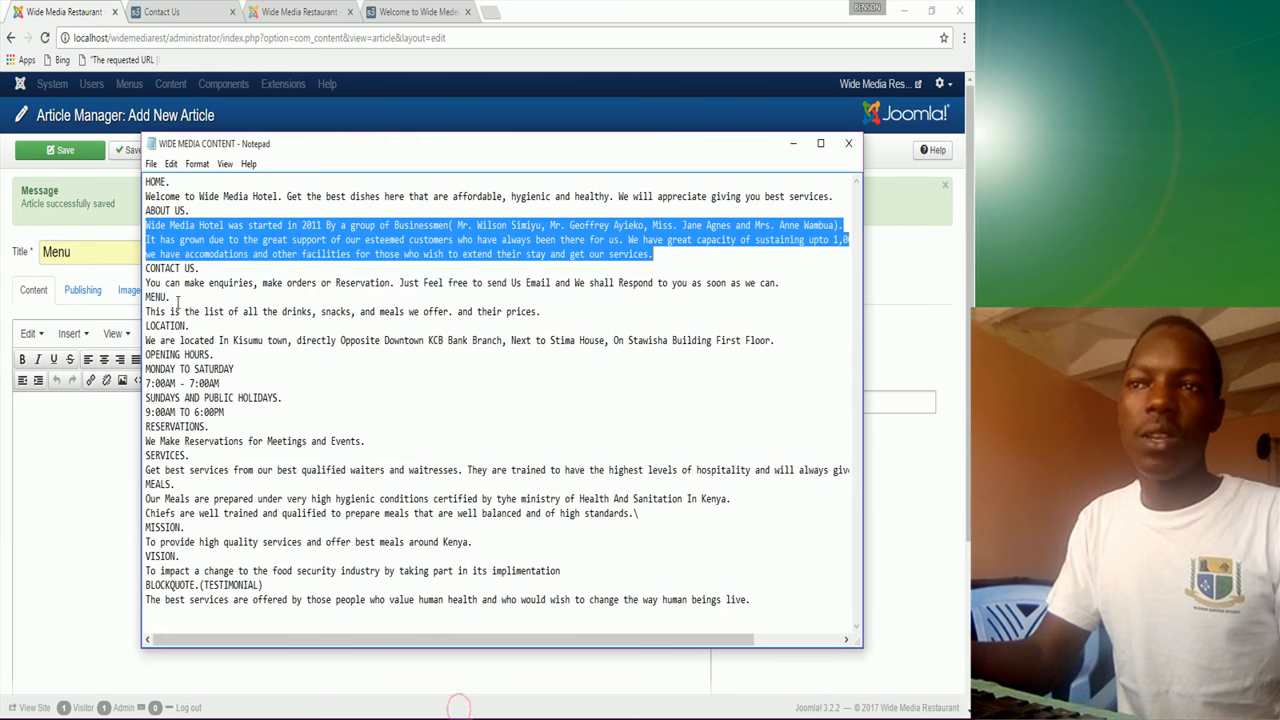
left_click_drag(147, 311, 546, 311)
right_click(510, 314)
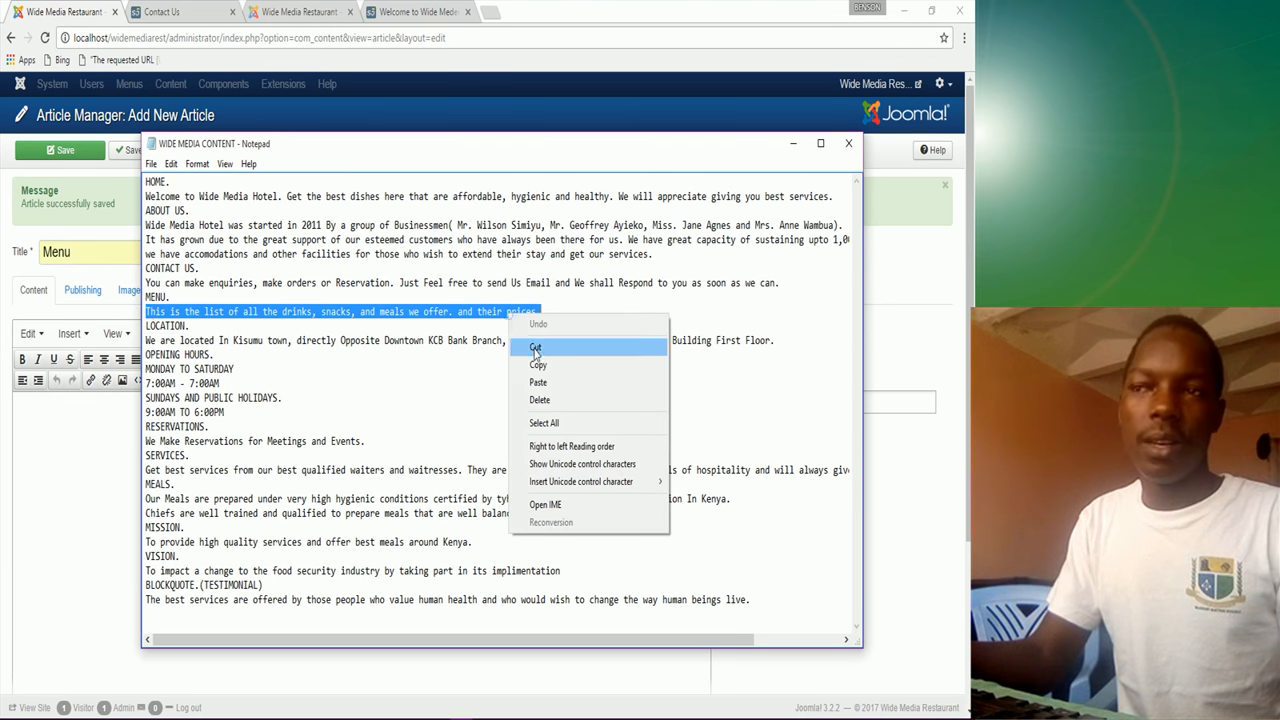
left_click(541, 367)
left_click(52, 444)
right_click(52, 444)
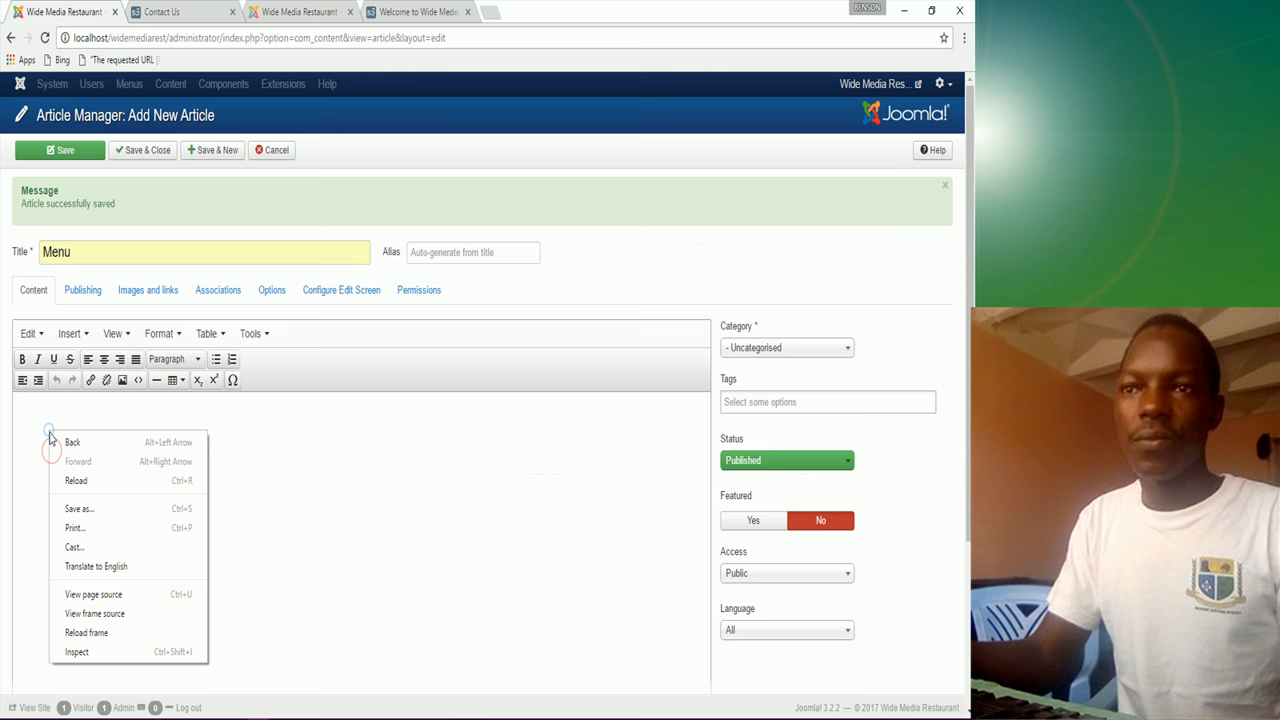
left_click(15, 423)
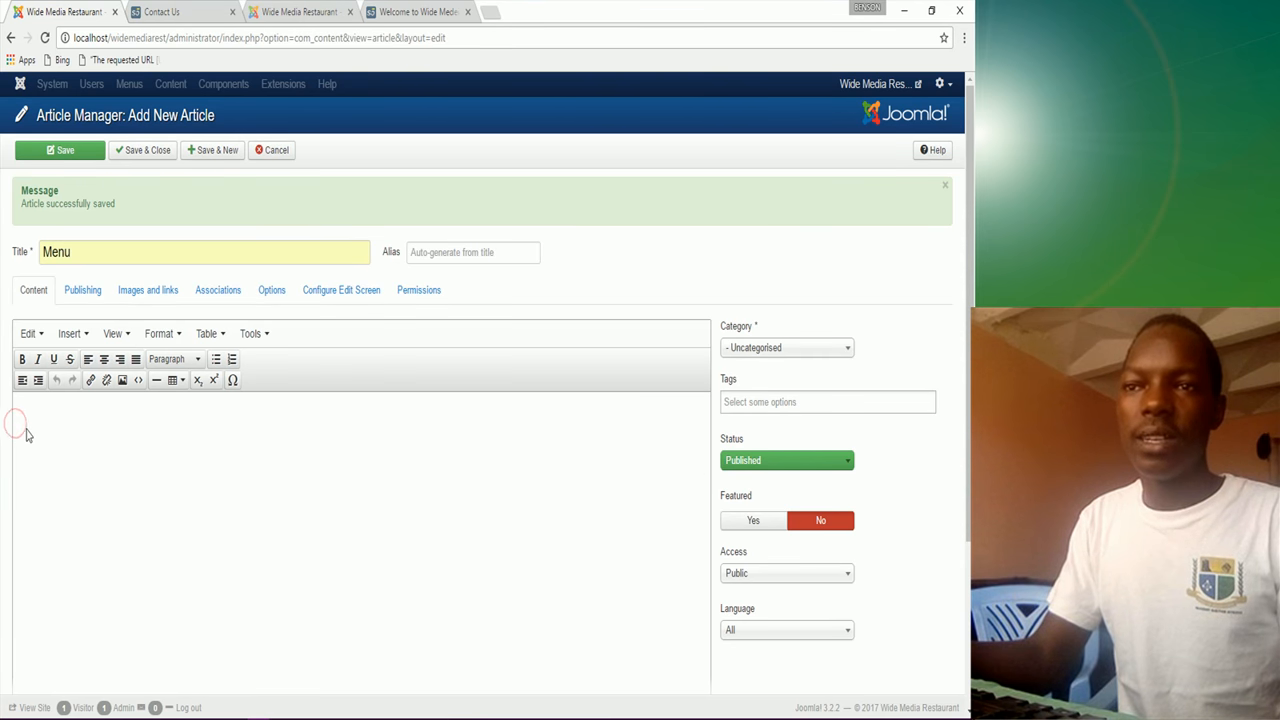
key("ctrl+v")
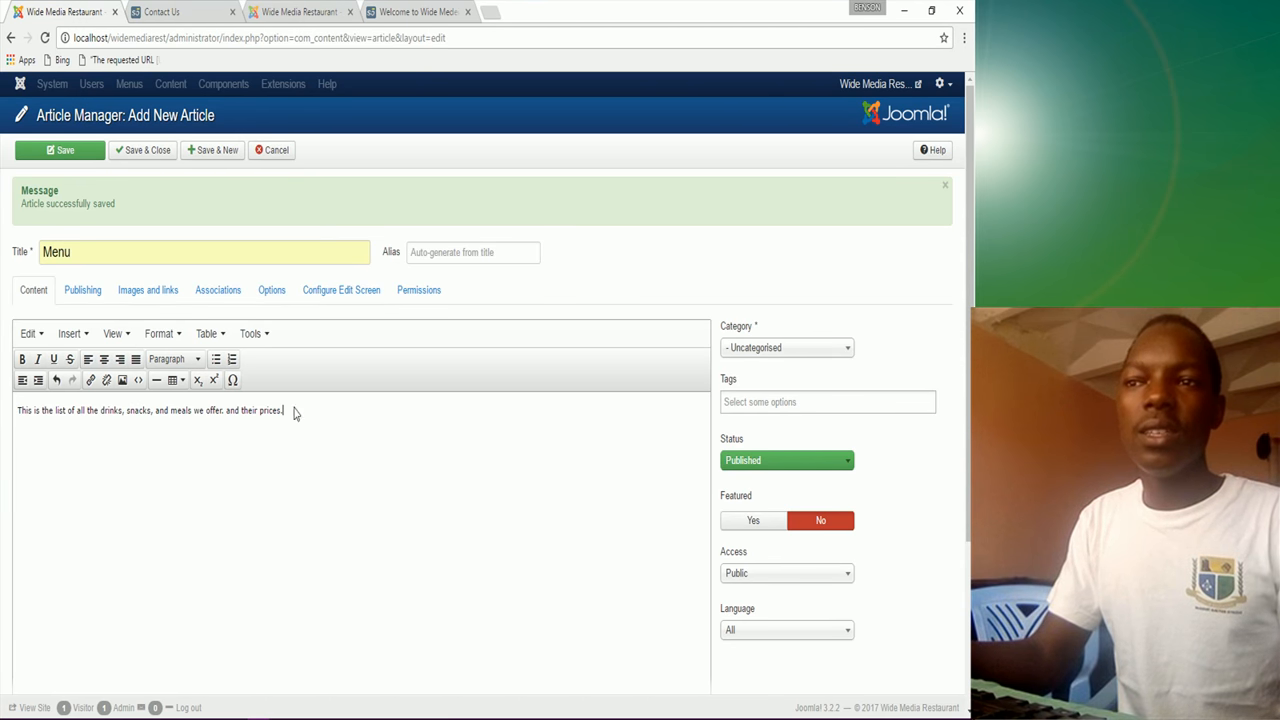
Step: Make the drinks-and-prices sentence bold and frame it with horizontal lines
left_click_drag(291, 411, 15, 412)
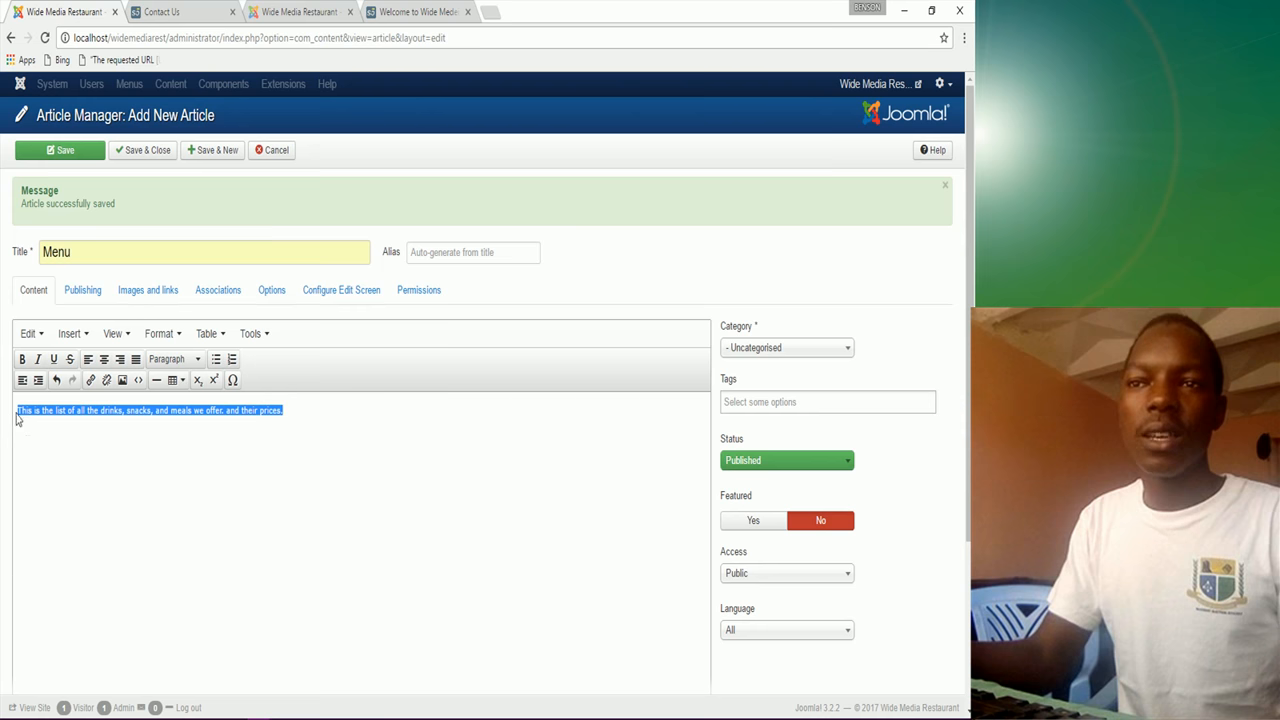
left_click(22, 359)
left_click(18, 410)
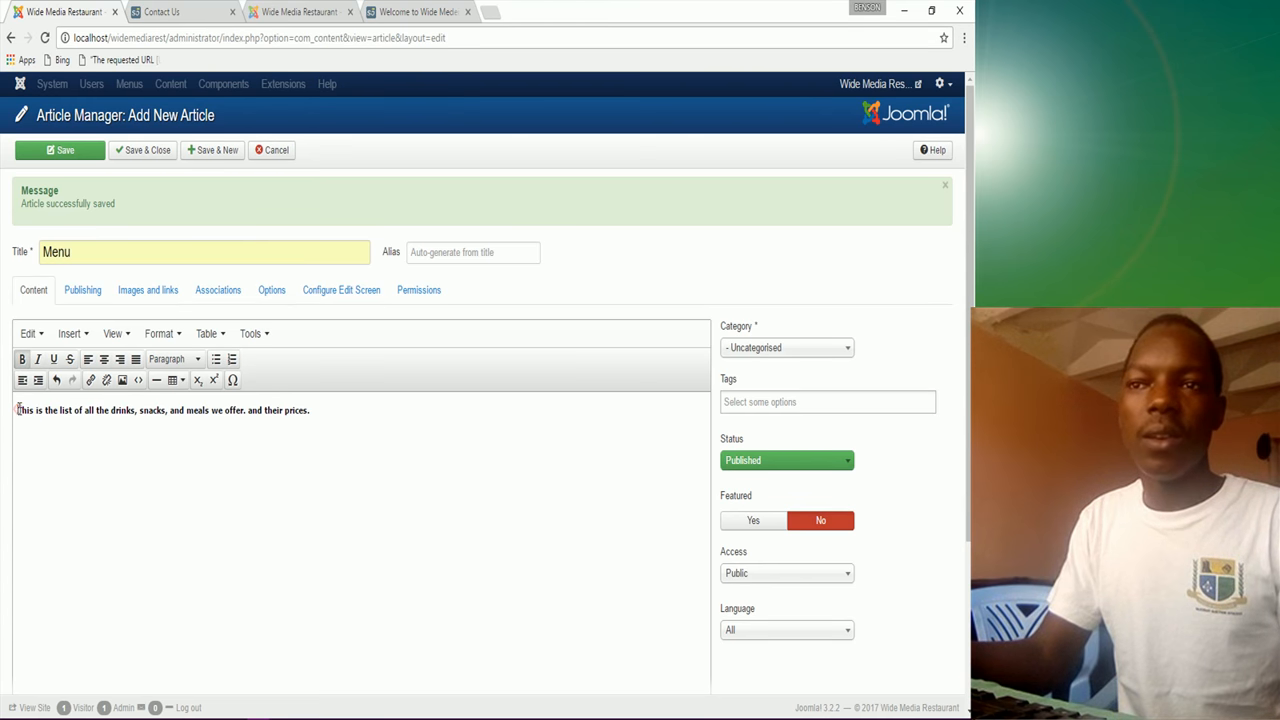
key("Return")
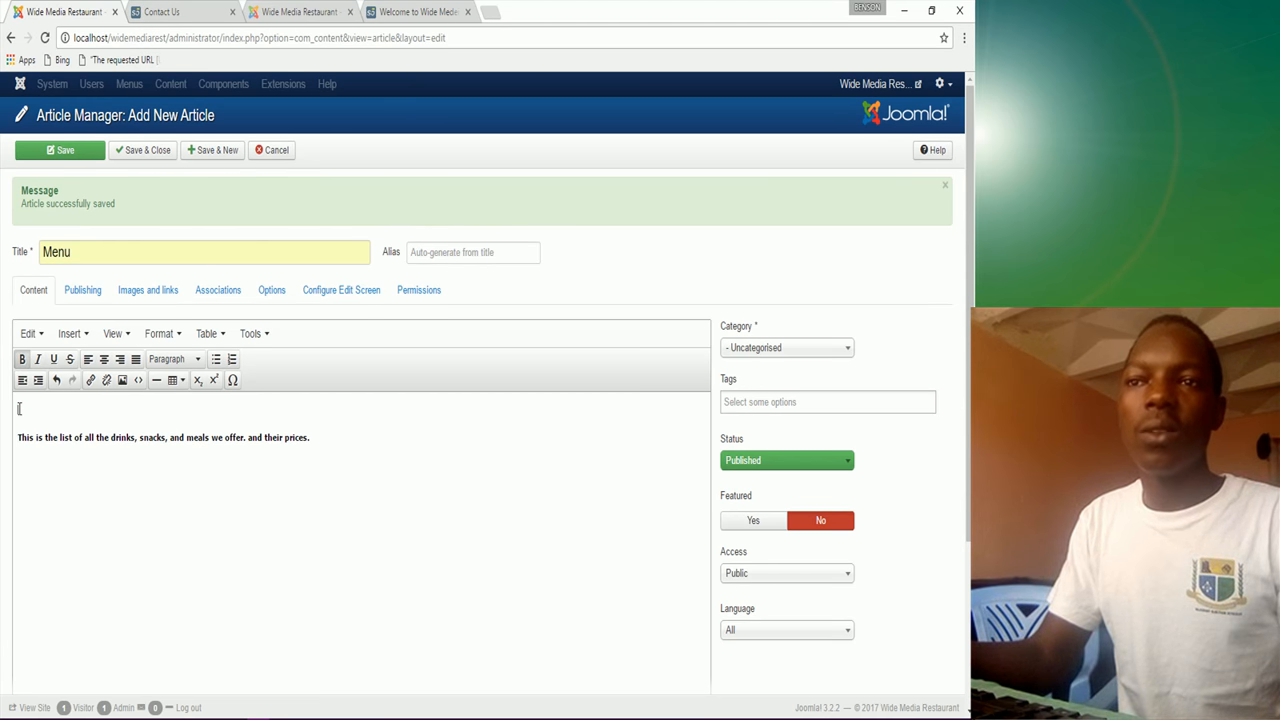
left_click(156, 380)
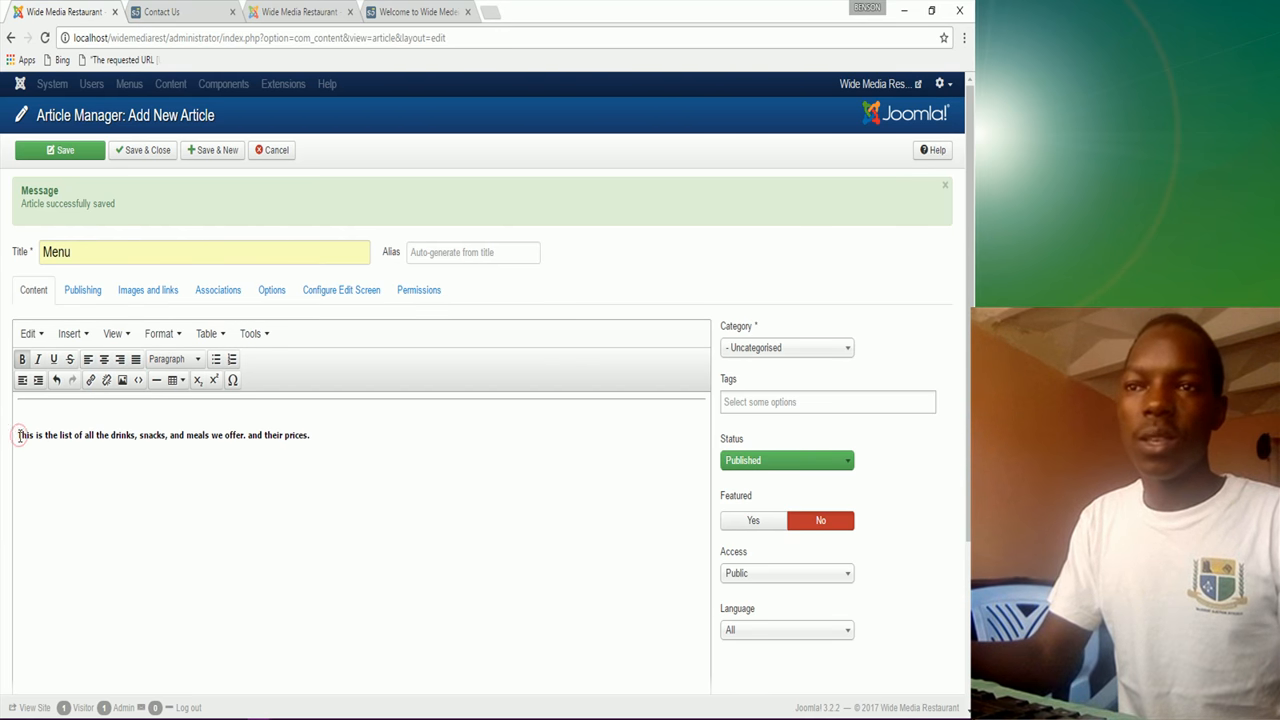
key("BackSpace")
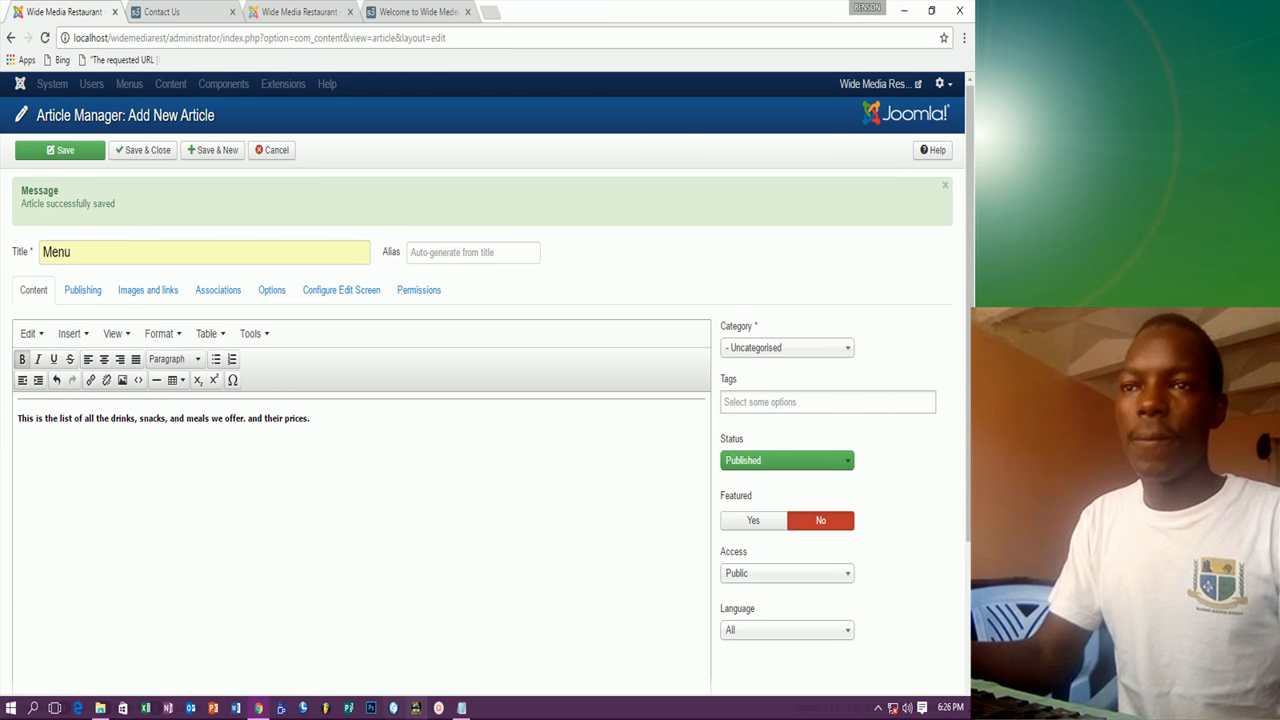
left_click(323, 420)
key("Return")
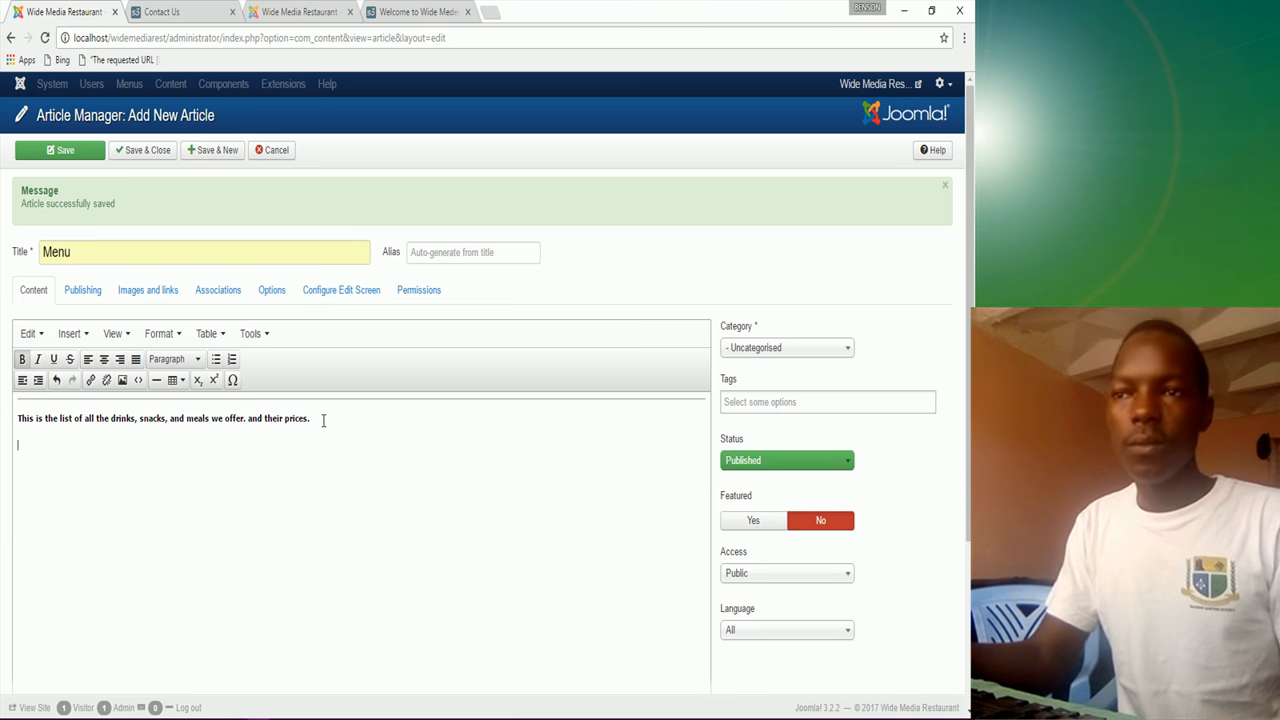
left_click(156, 381)
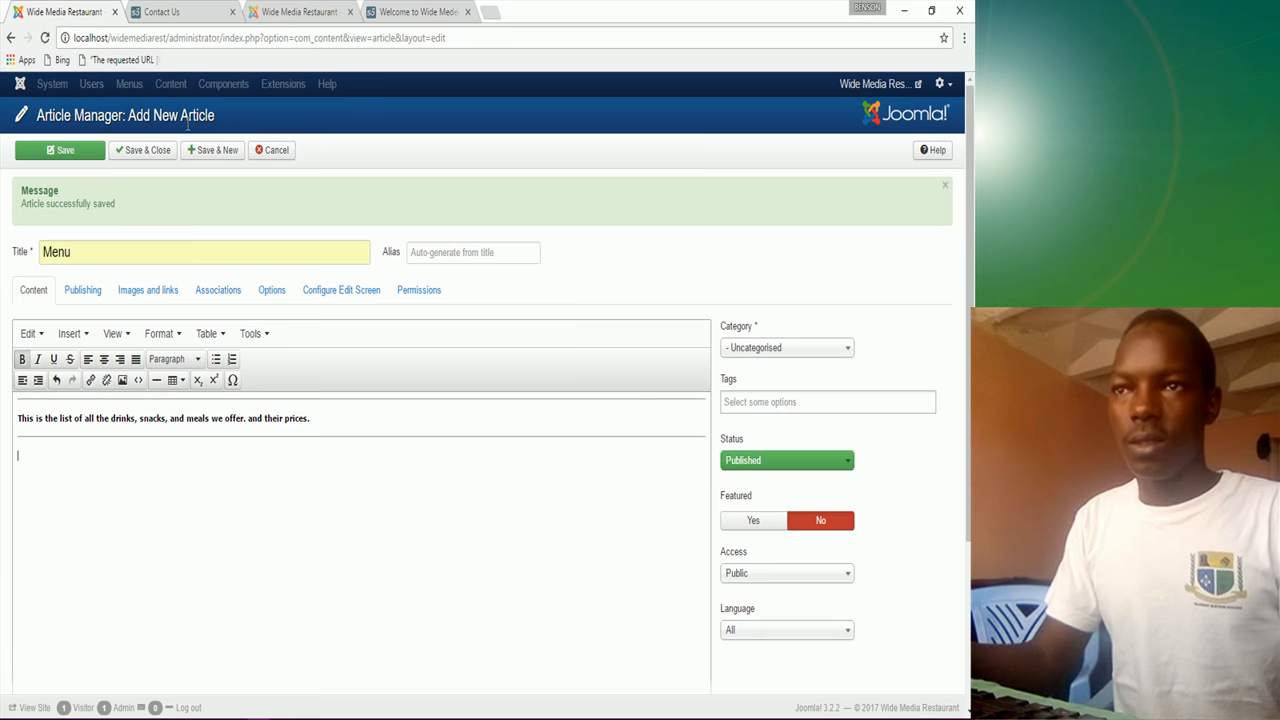
left_click(426, 10)
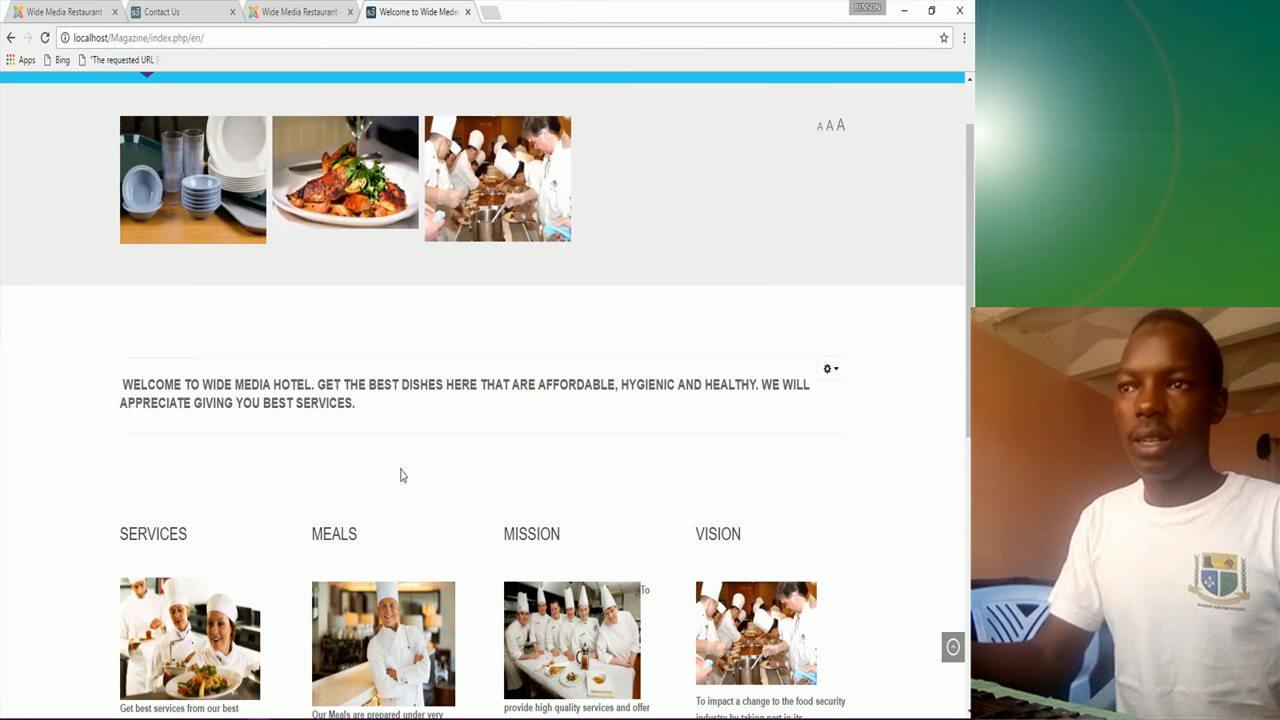
Step: Save the Menu article via Save & New and focus the blank title field
scroll(383, 463, "up", 1)
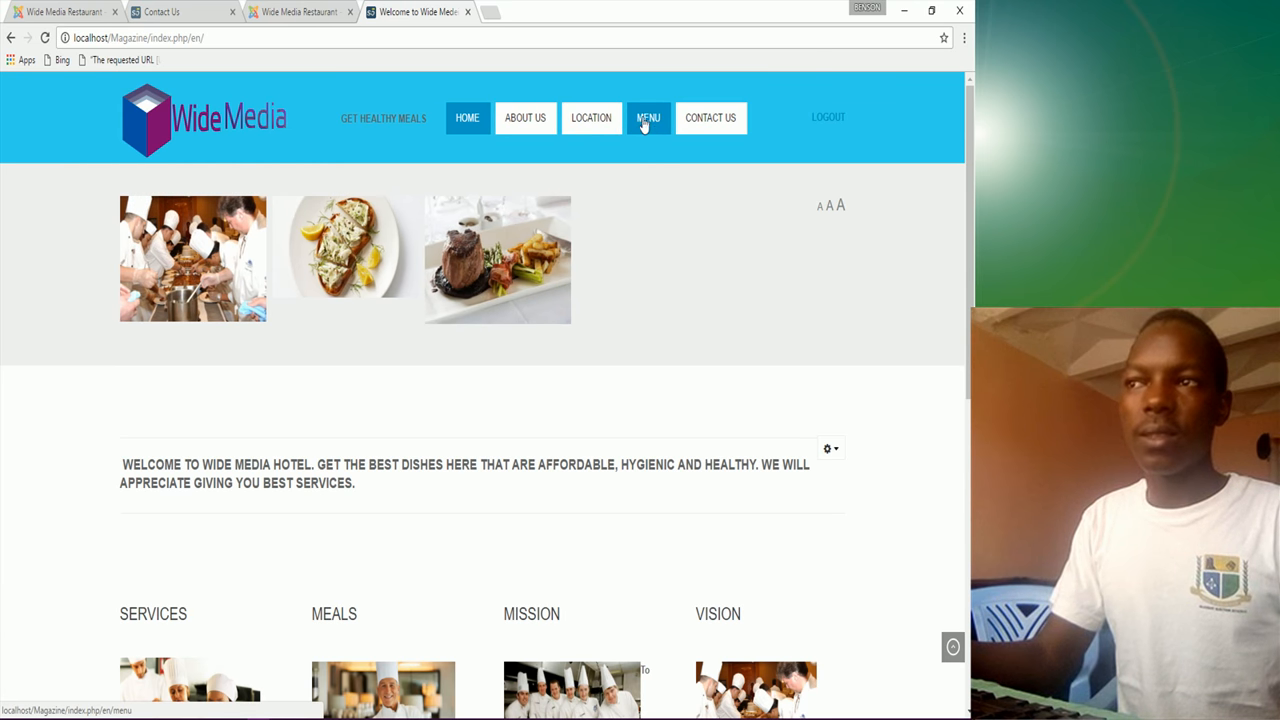
left_click(73, 14)
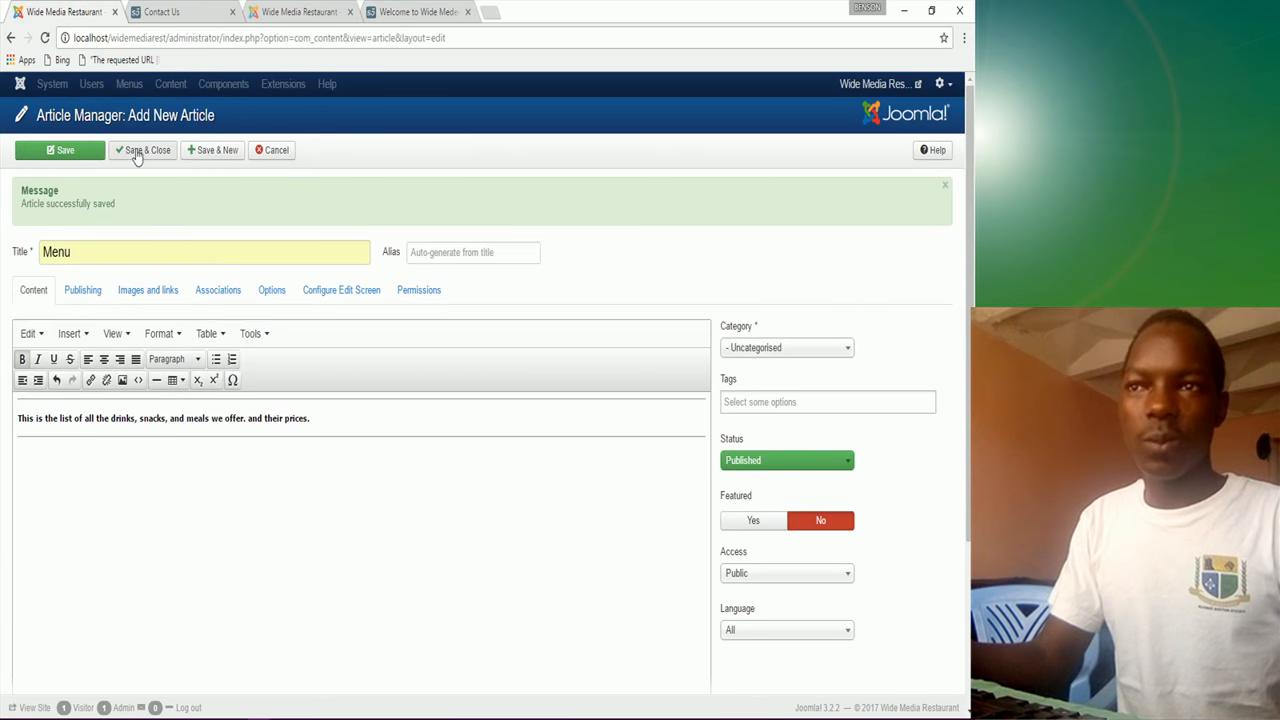
left_click(214, 152)
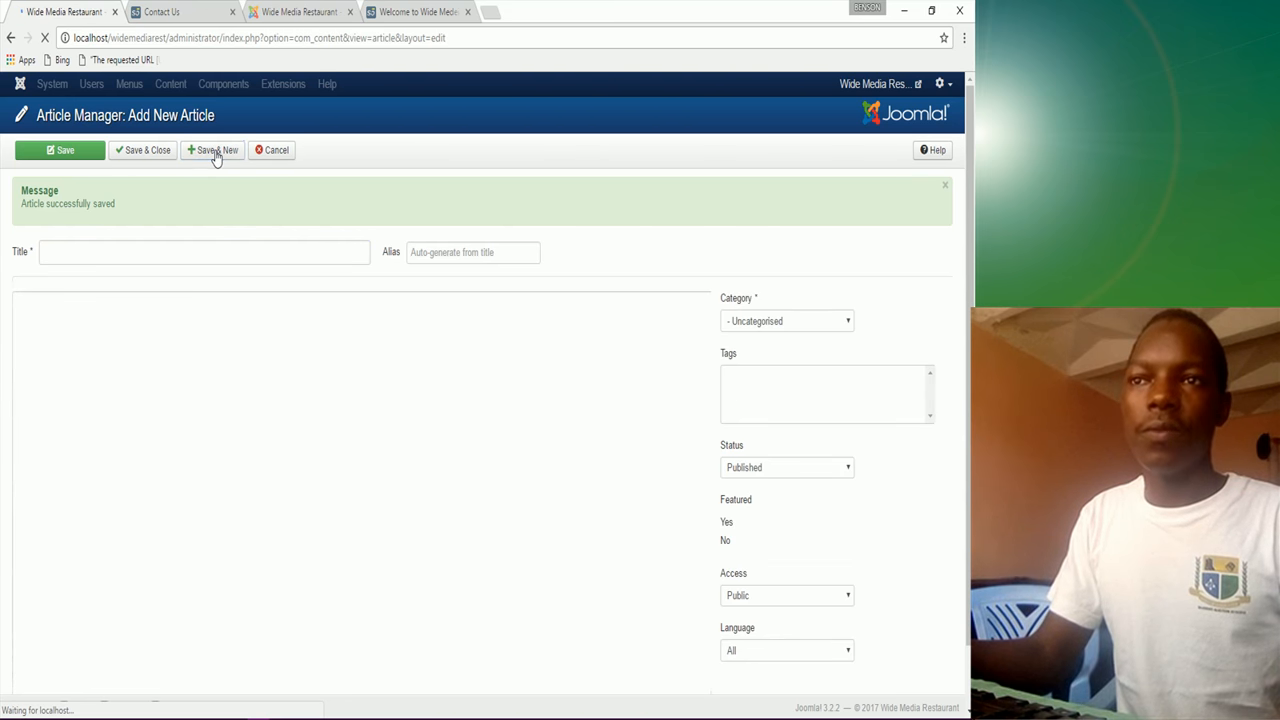
left_click(62, 252)
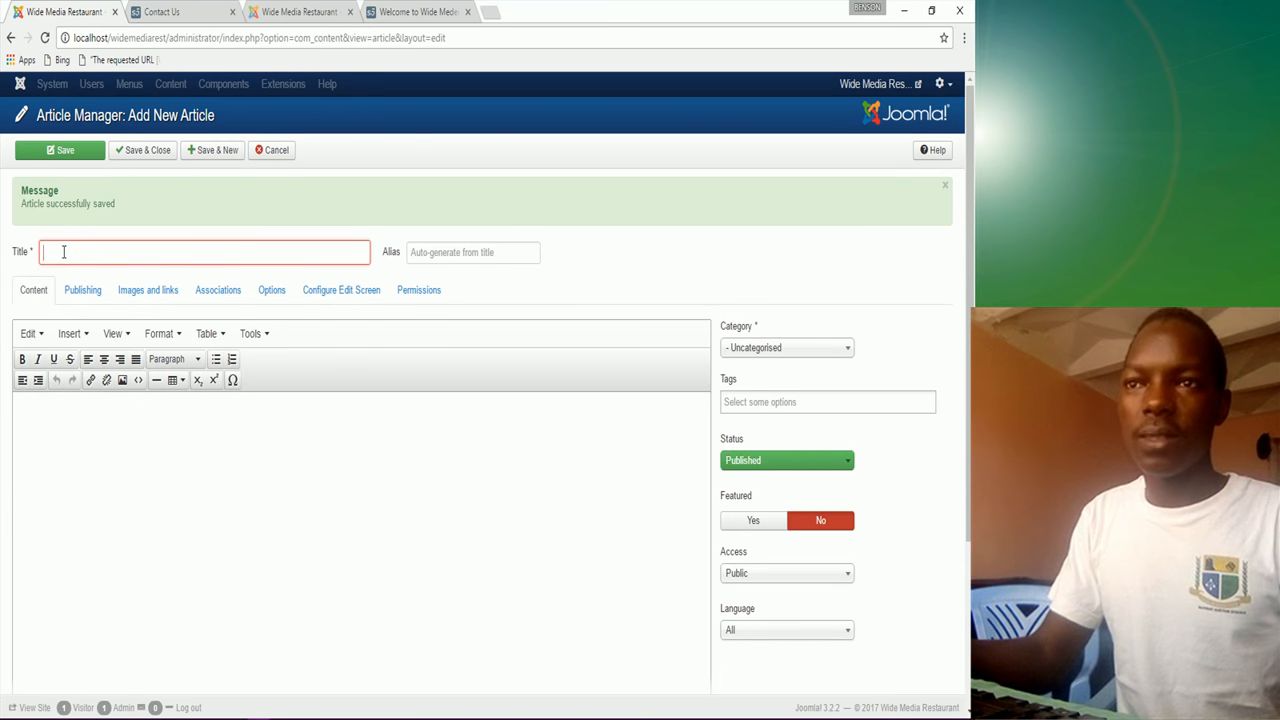
Step: Title the new article 'Contact Us' from the autofill suggestion
type("C")
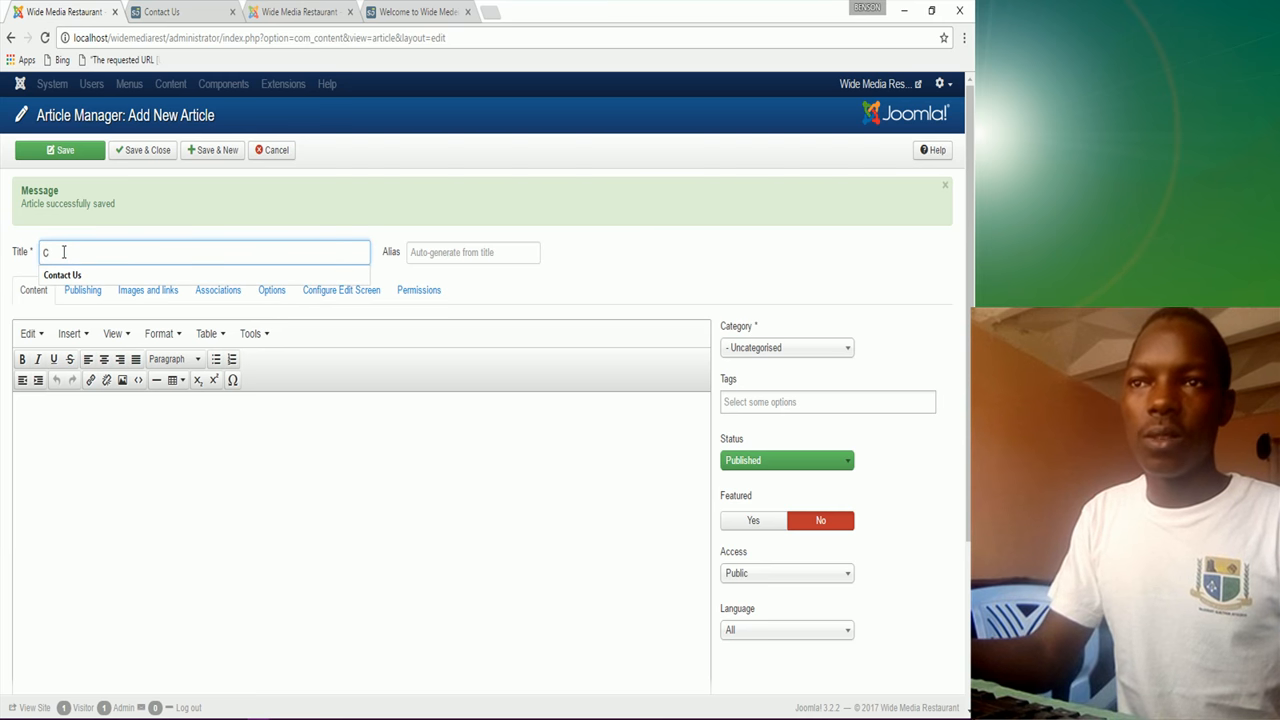
left_click(62, 275)
left_click(104, 436)
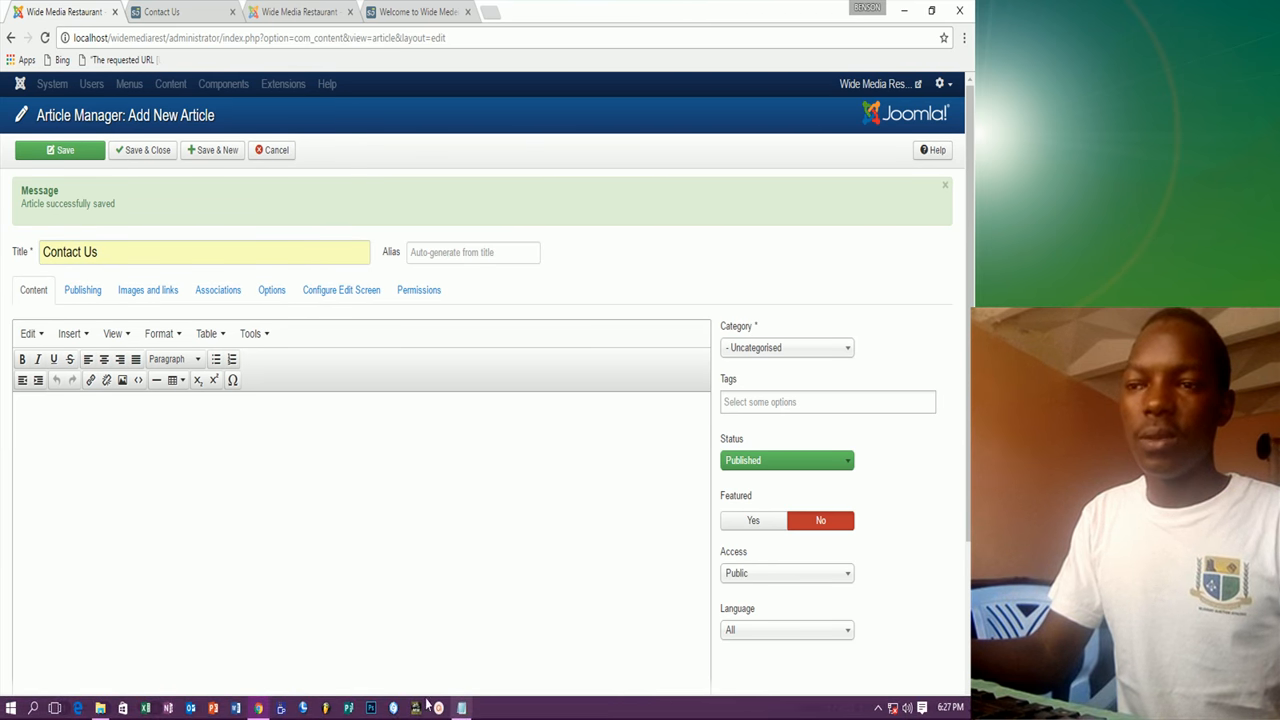
Step: Paste the contact sentence from Notepad and change 'enquiries' to 'inquiries'
left_click(460, 710)
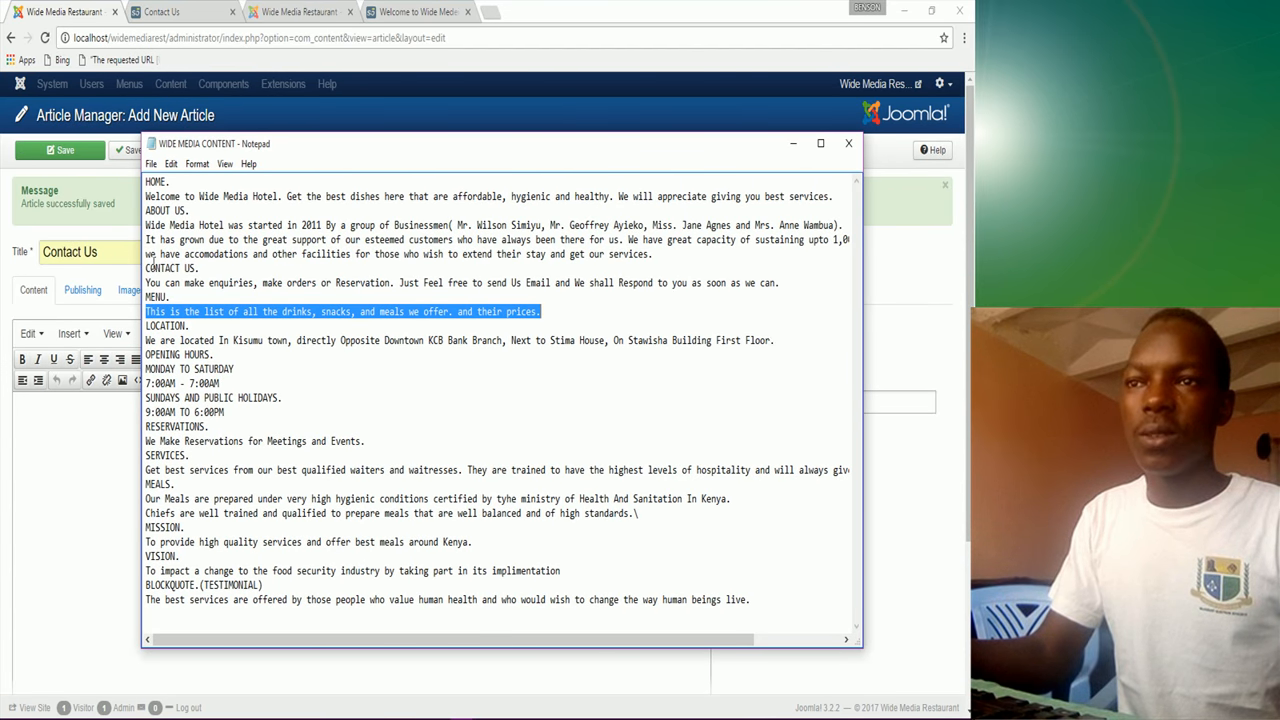
left_click_drag(146, 283, 783, 287)
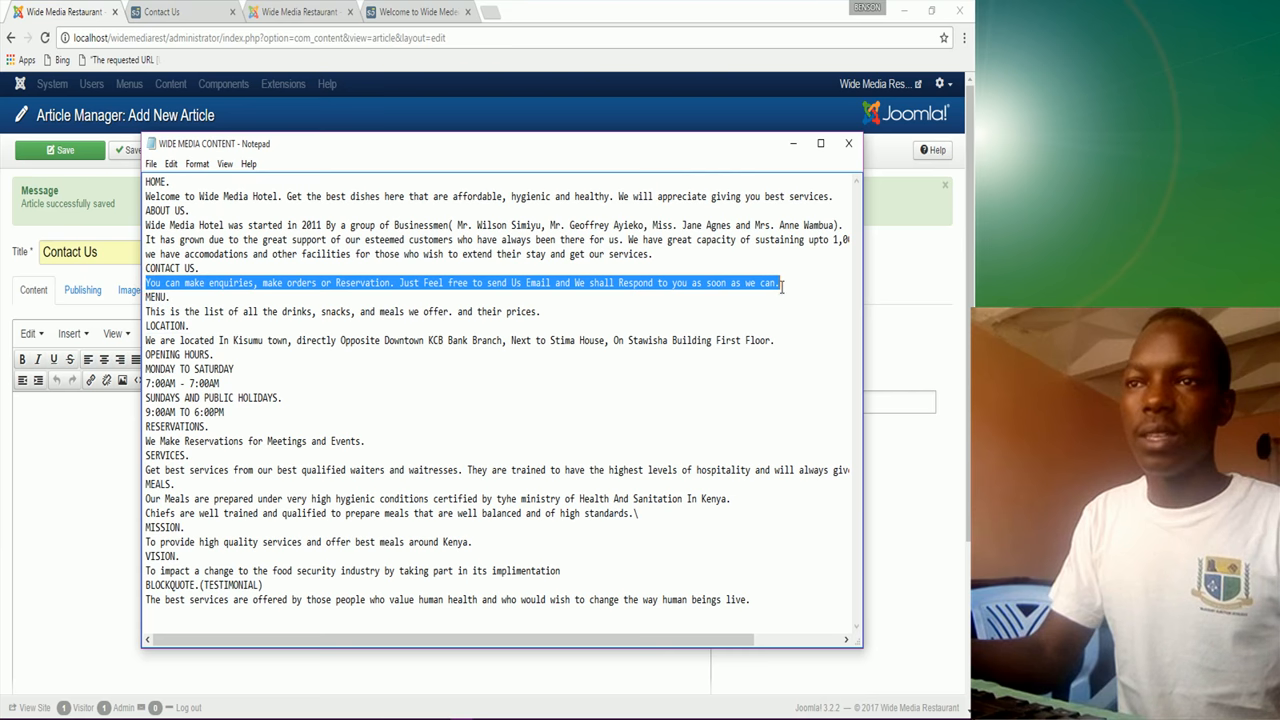
right_click(776, 287)
left_click(800, 338)
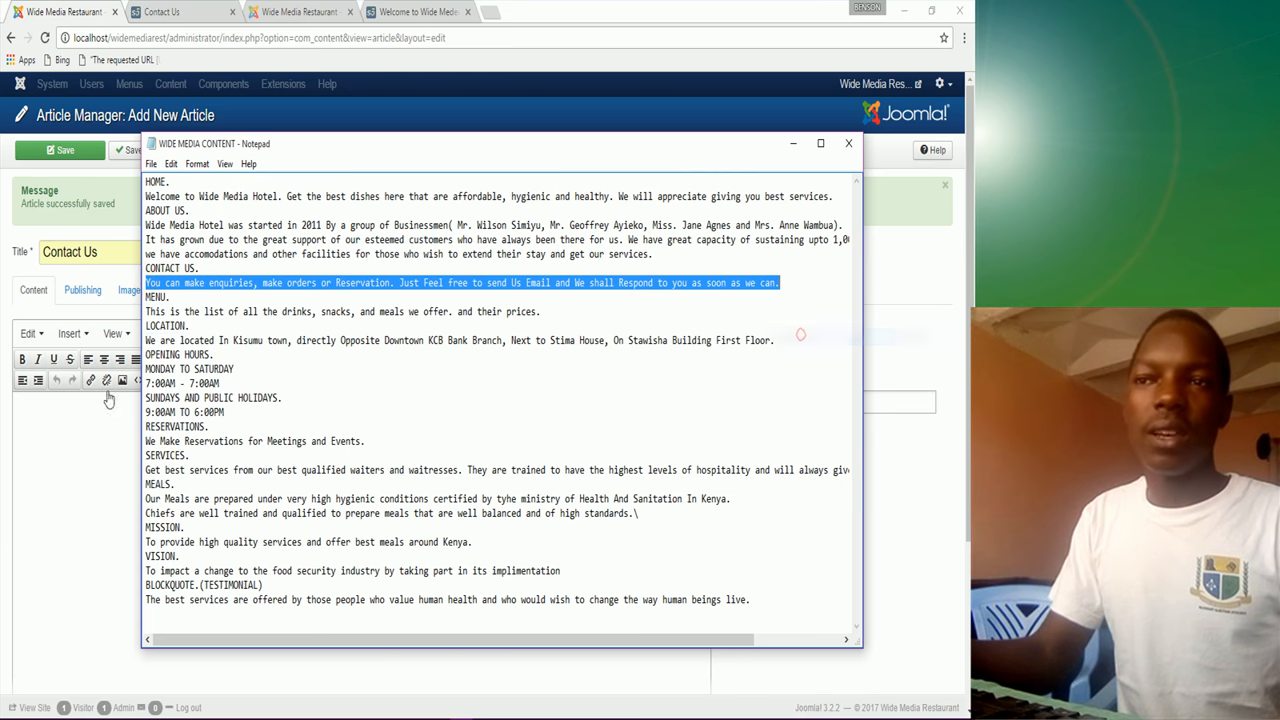
left_click(42, 404)
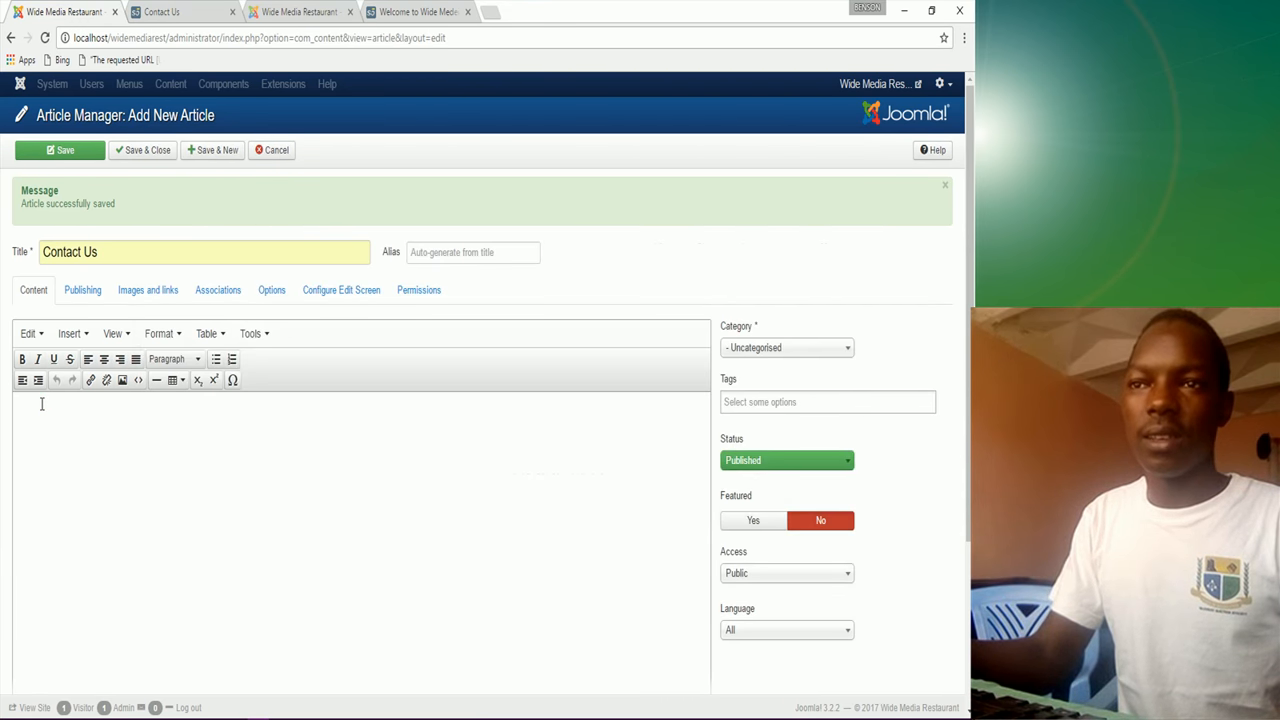
key("ctrl+v")
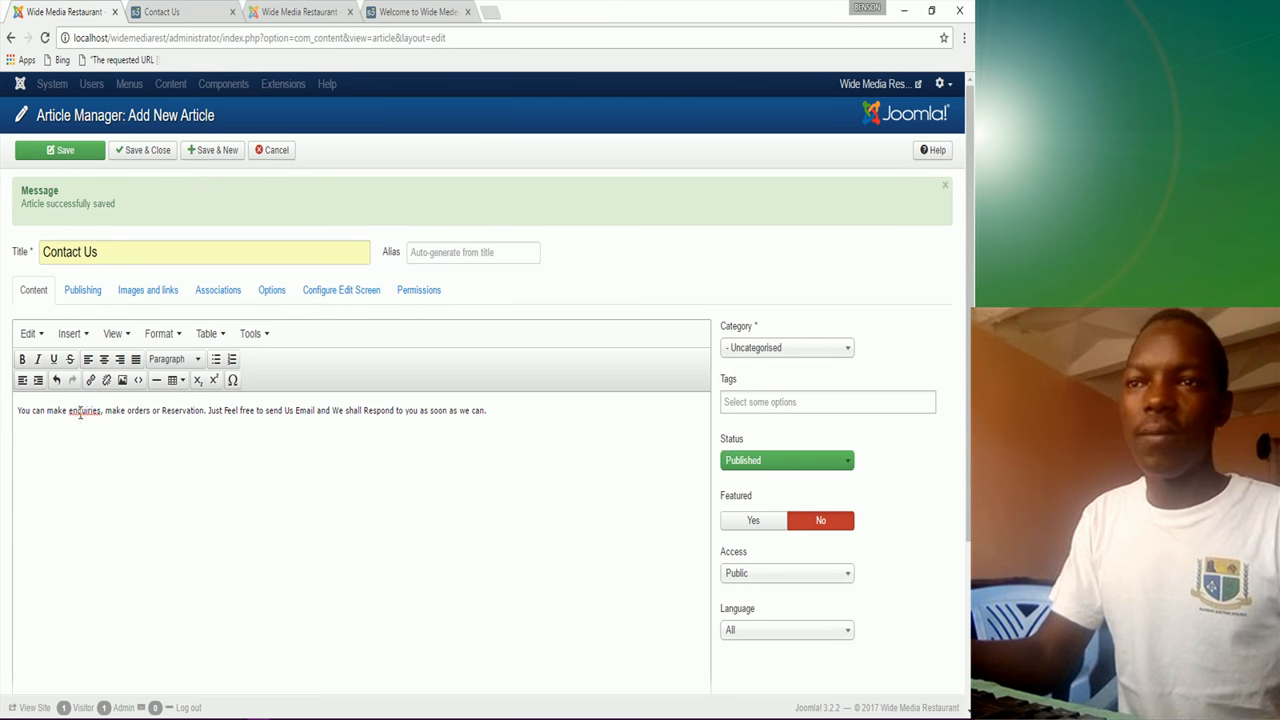
right_click(80, 412)
left_click(126, 90)
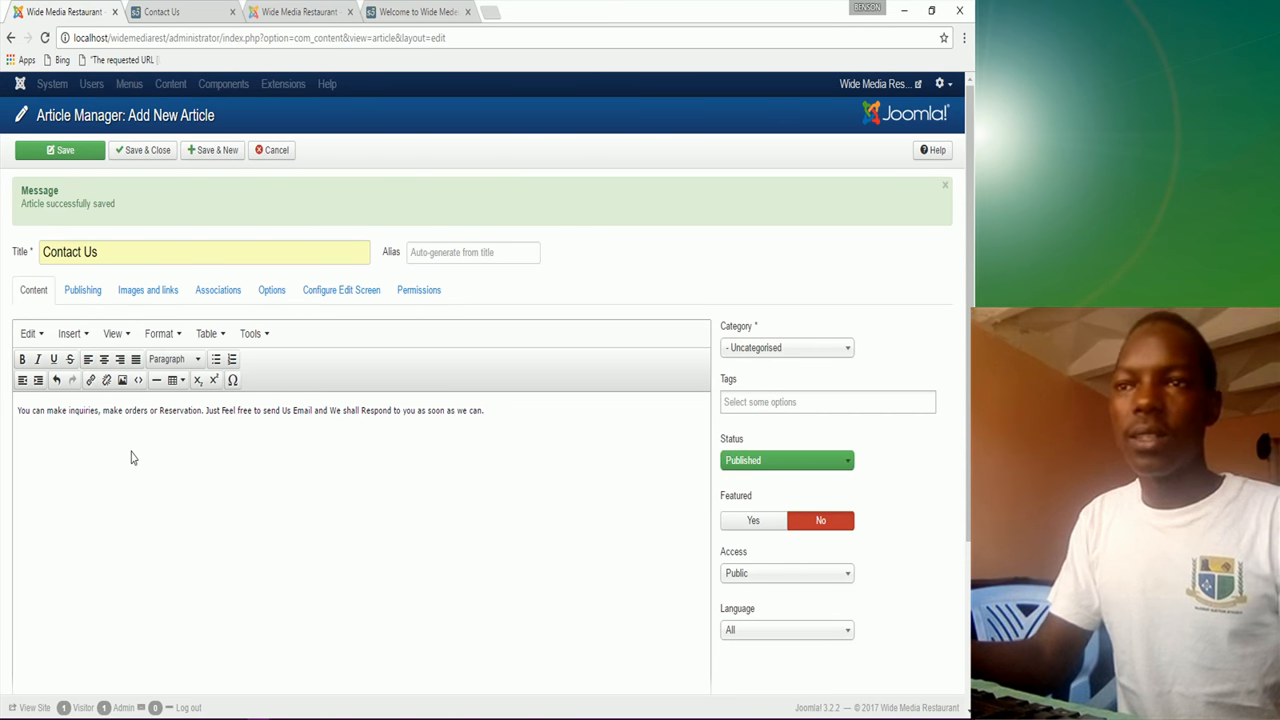
Step: Make the contact paragraph bold and frame it with horizontal lines
left_click_drag(19, 410, 591, 386)
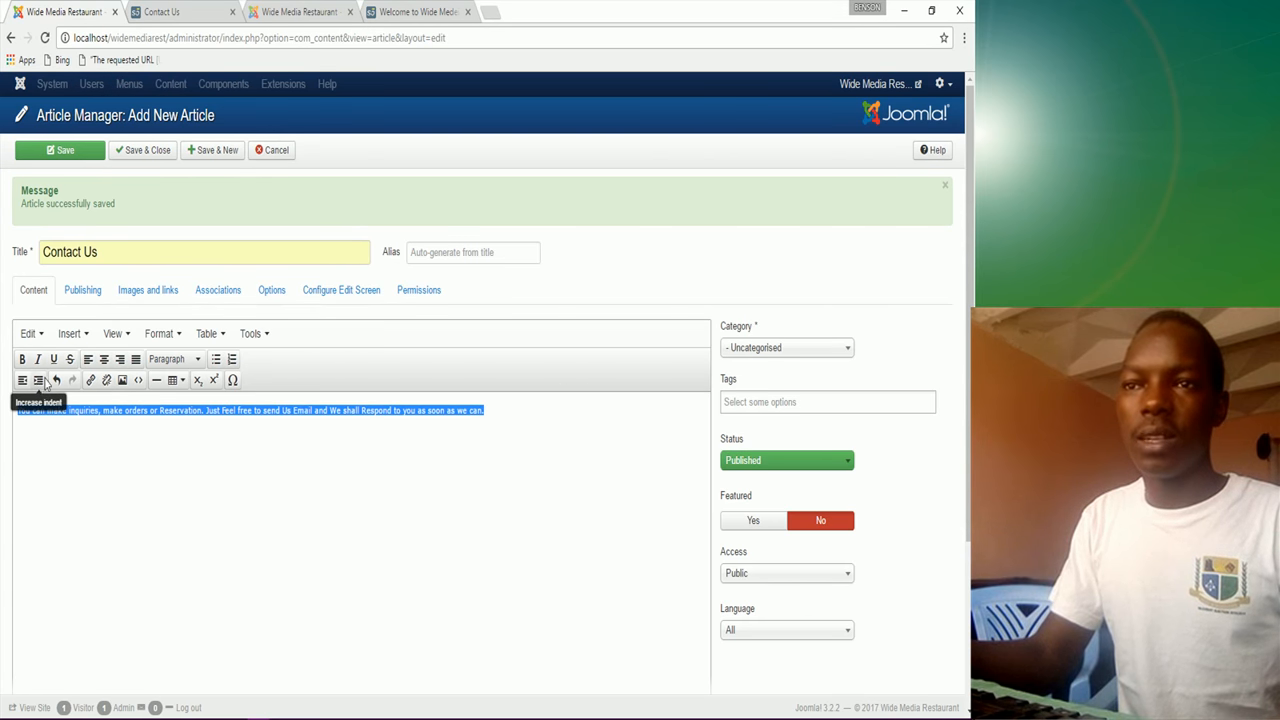
left_click(22, 359)
left_click(17, 407)
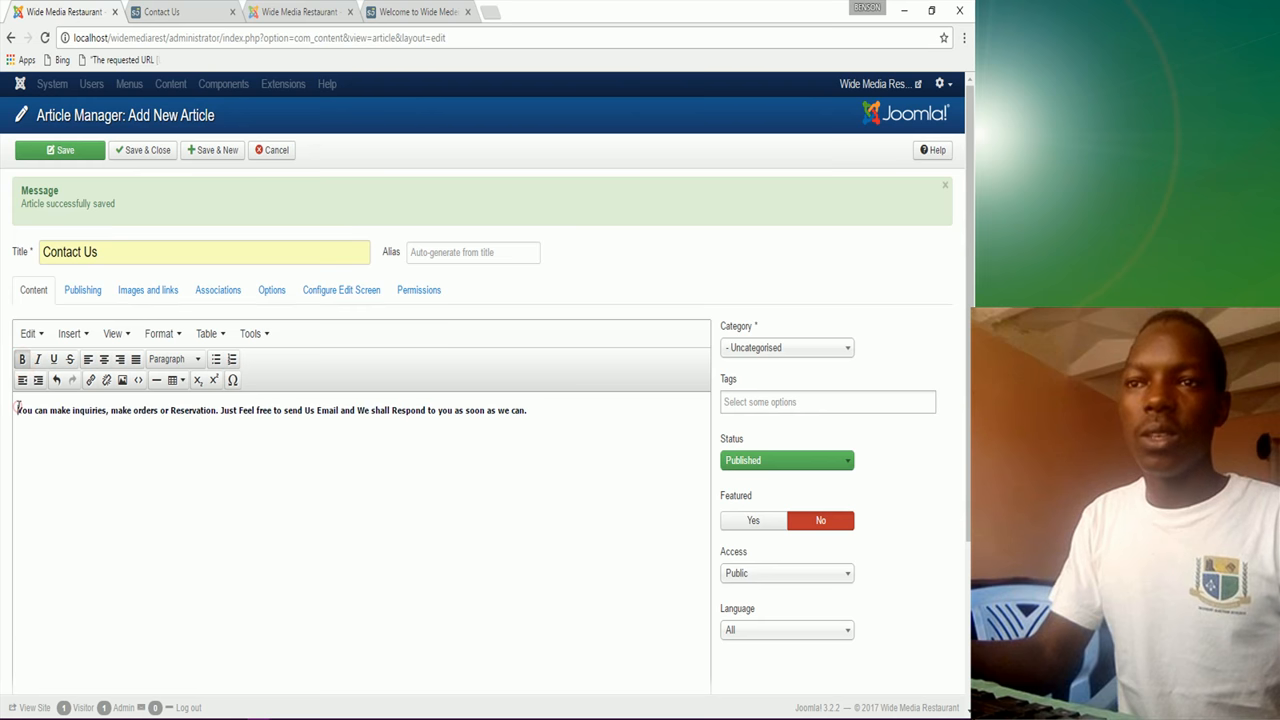
key("Return")
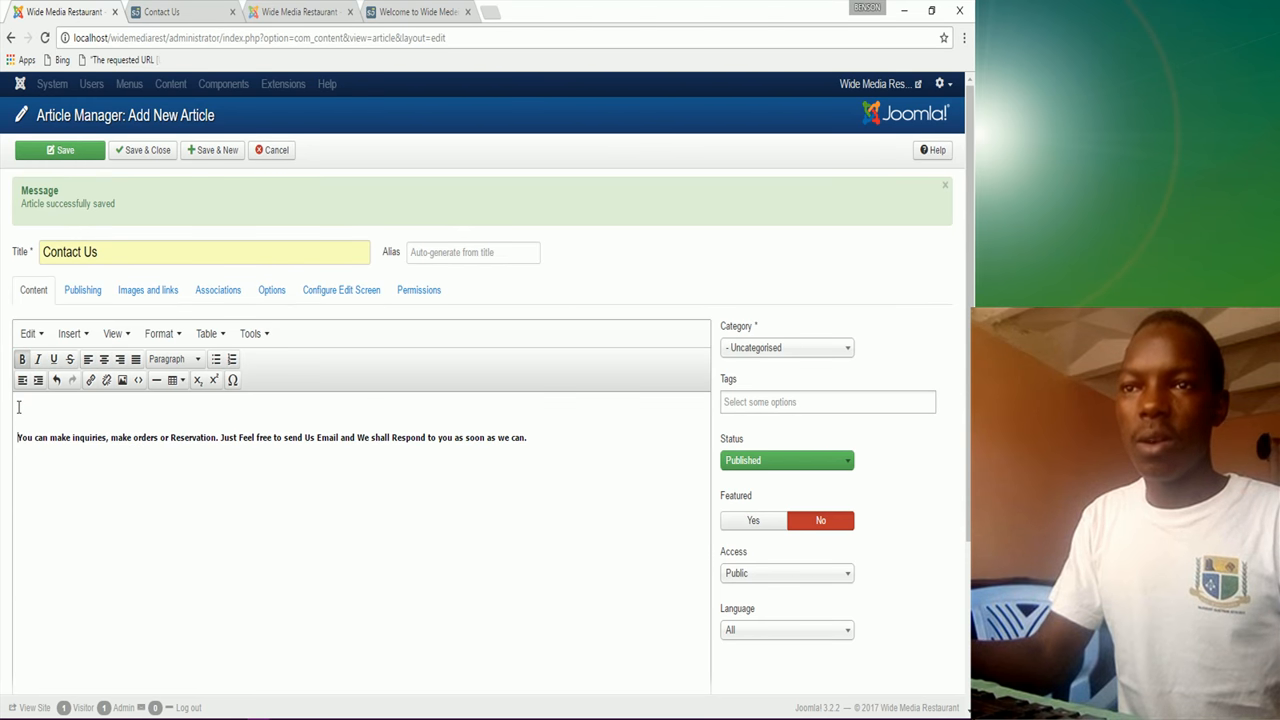
left_click(156, 380)
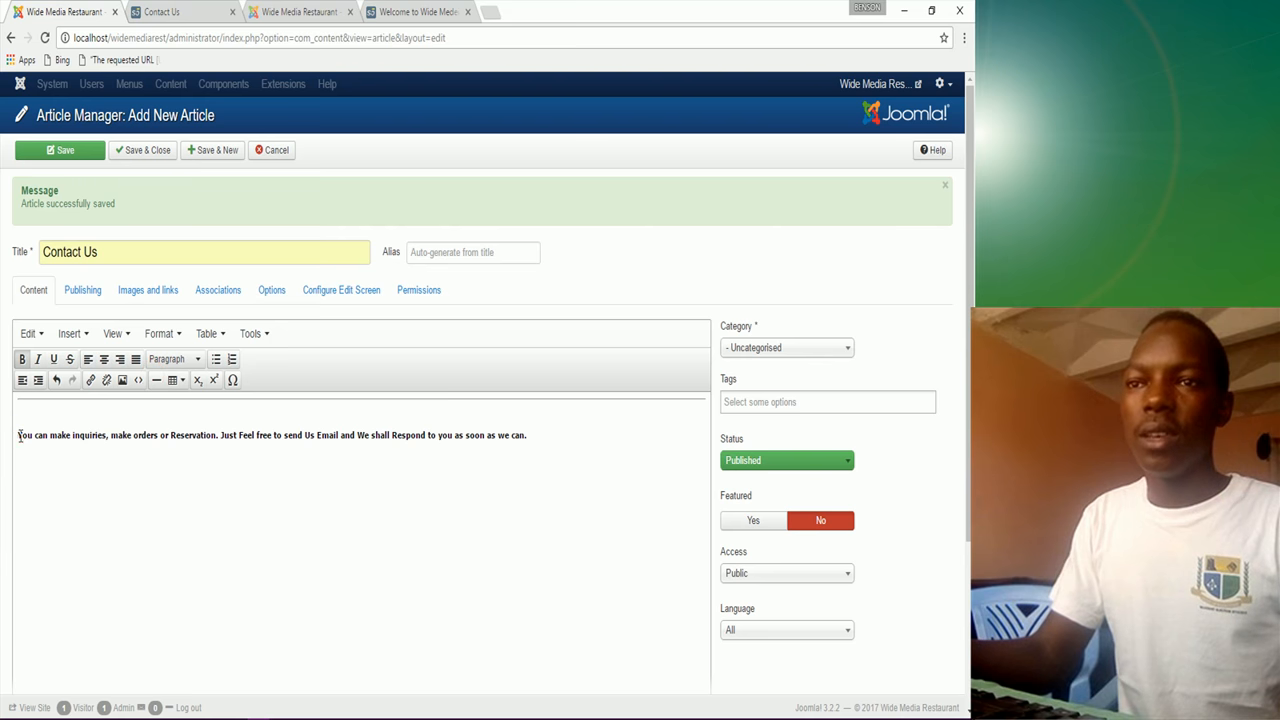
key("BackSpace")
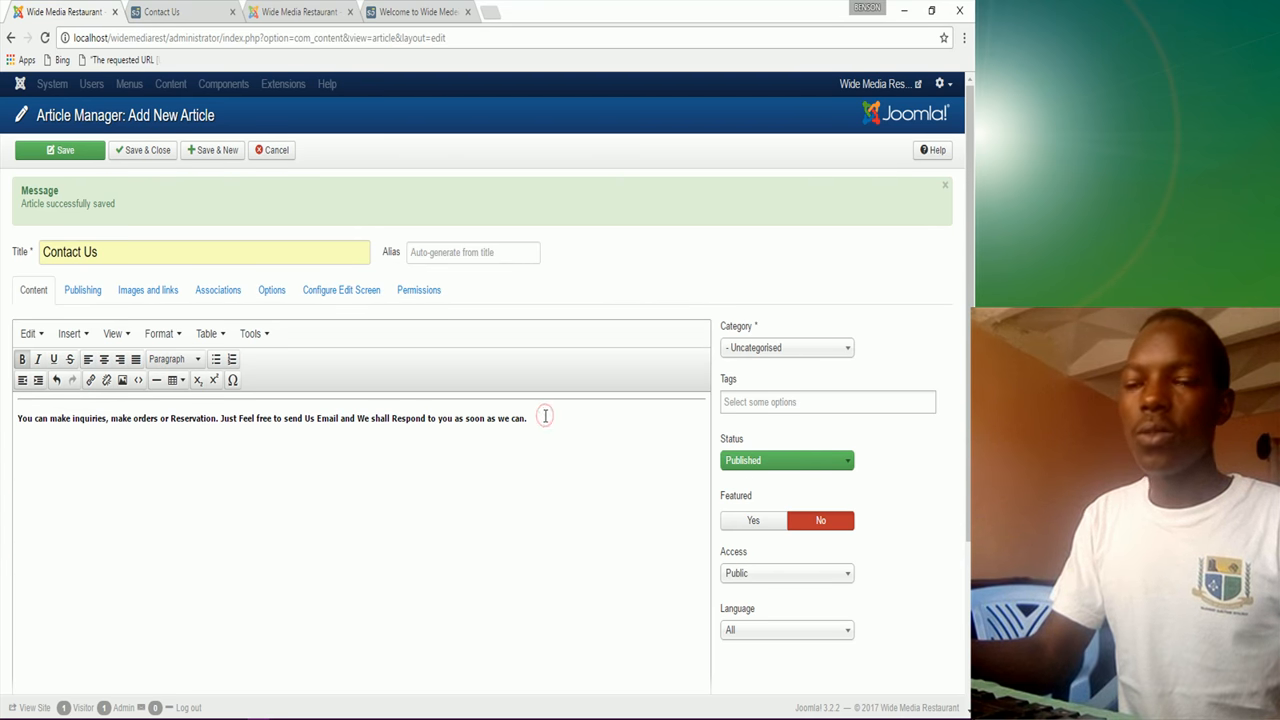
key("Return")
left_click(156, 380)
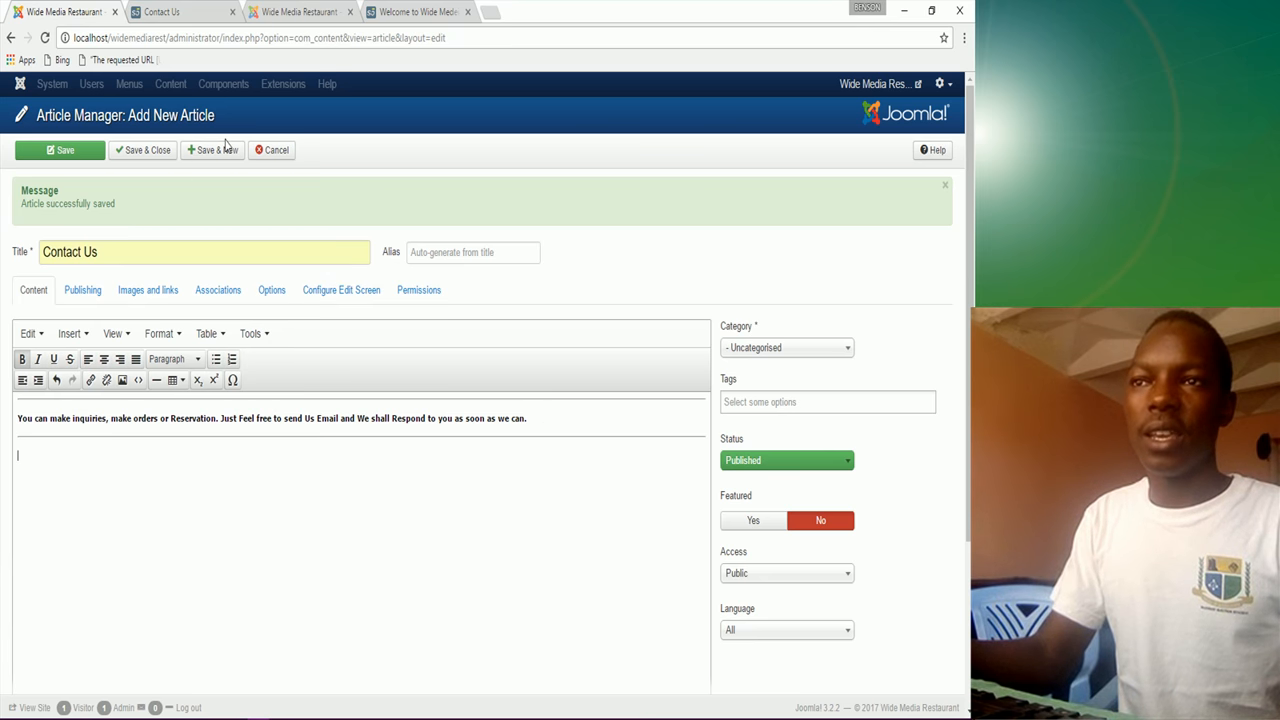
Step: Save and close Contact Us, check the site's Home page, then return to the Article Manager
left_click(140, 151)
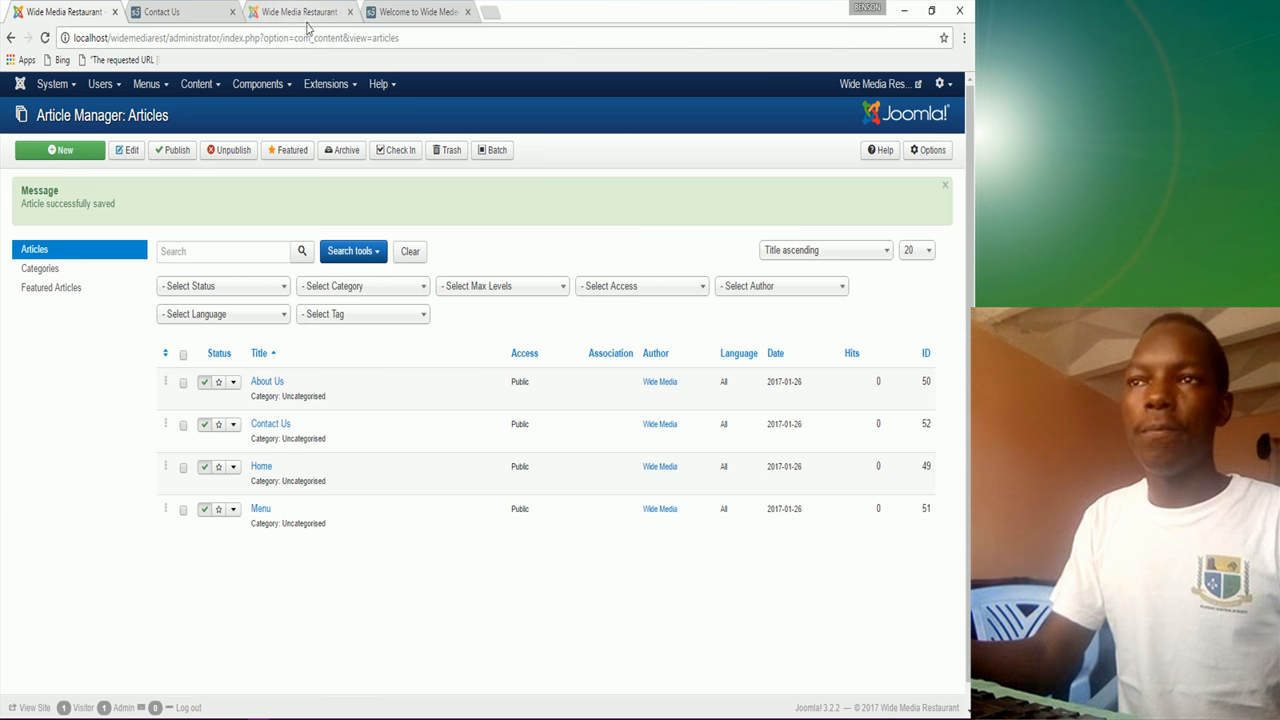
left_click(192, 12)
left_click(455, 125)
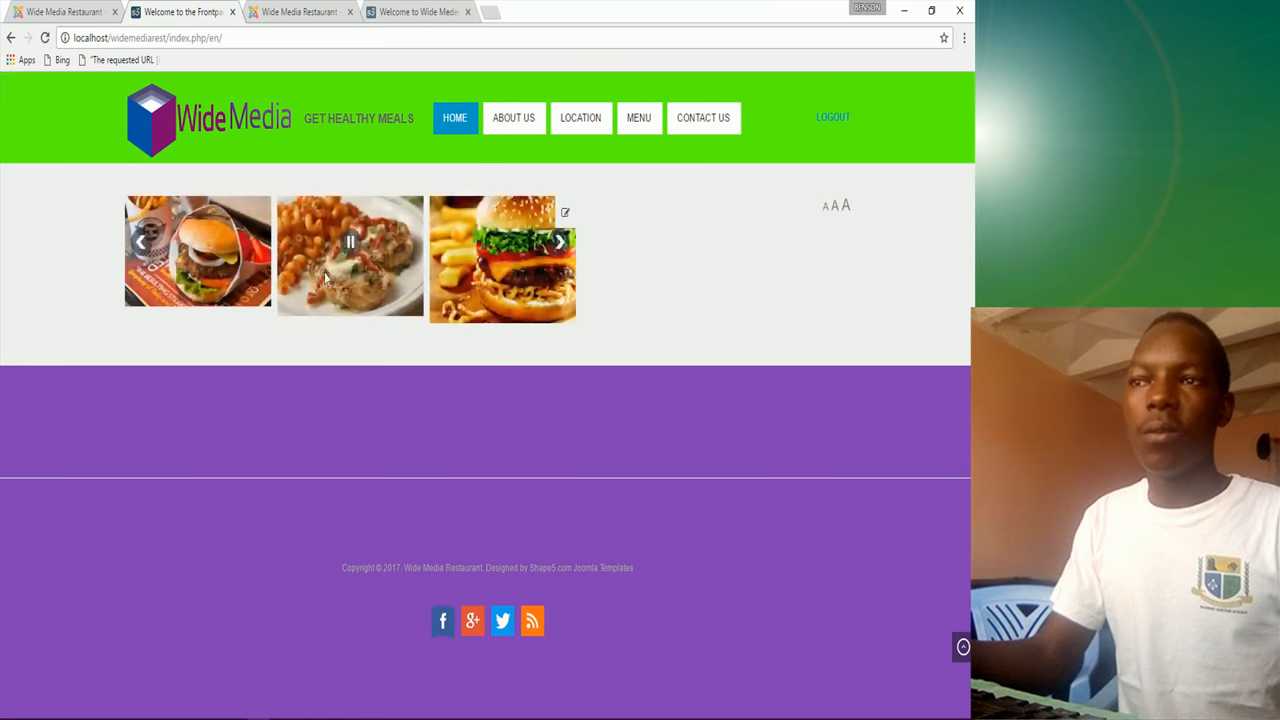
left_click(48, 14)
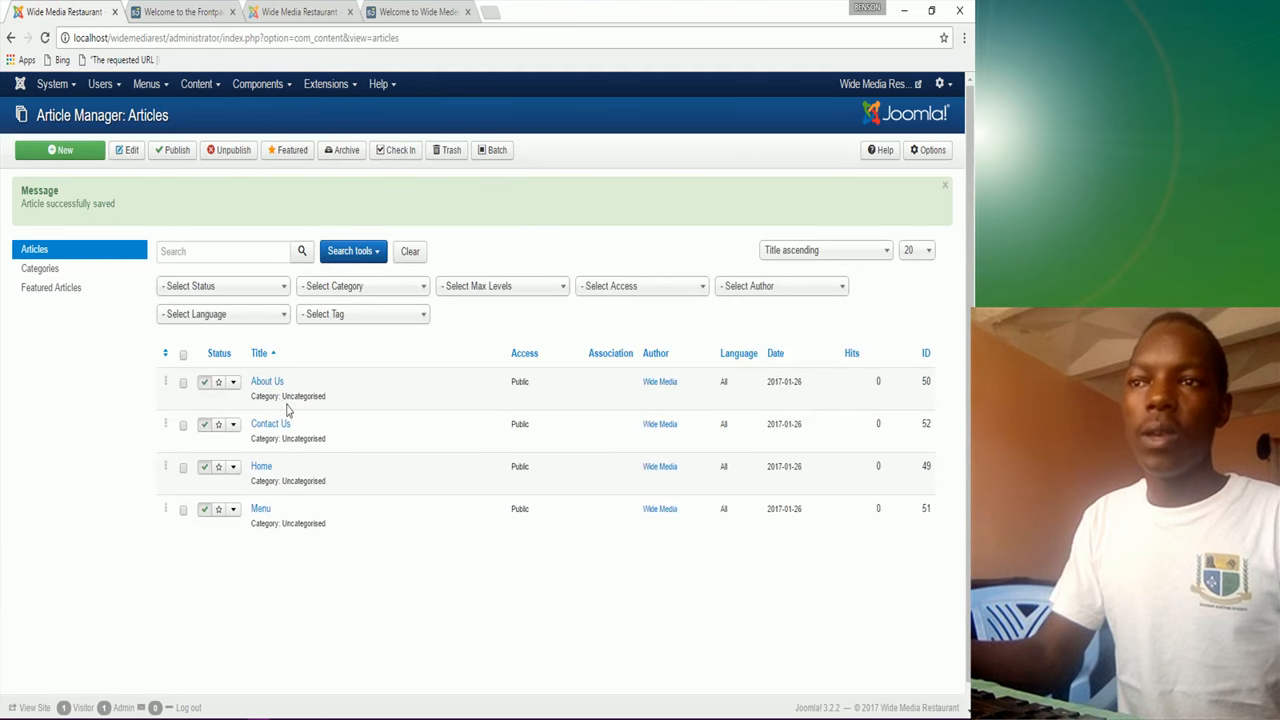
Step: Change the Main Menu's Home item to a Single Article showing the Home article and save it
left_click(150, 86)
mouse_move(157, 120)
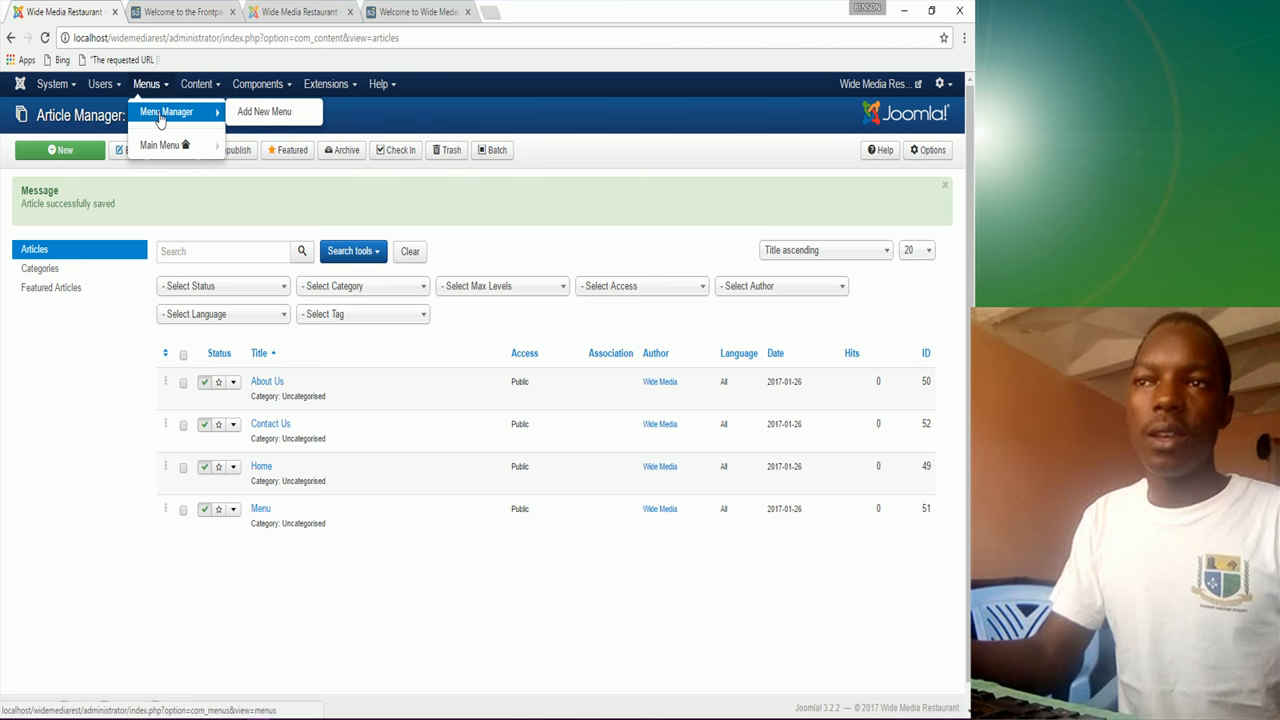
left_click(160, 145)
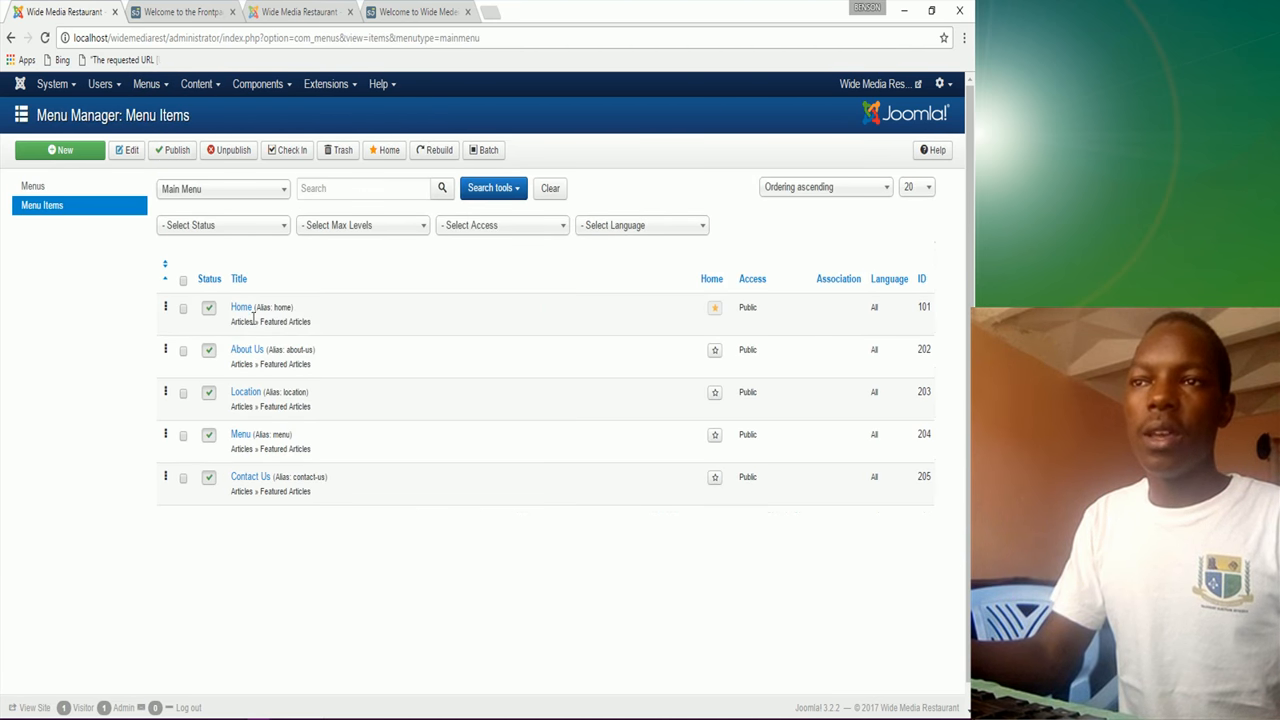
left_click(241, 309)
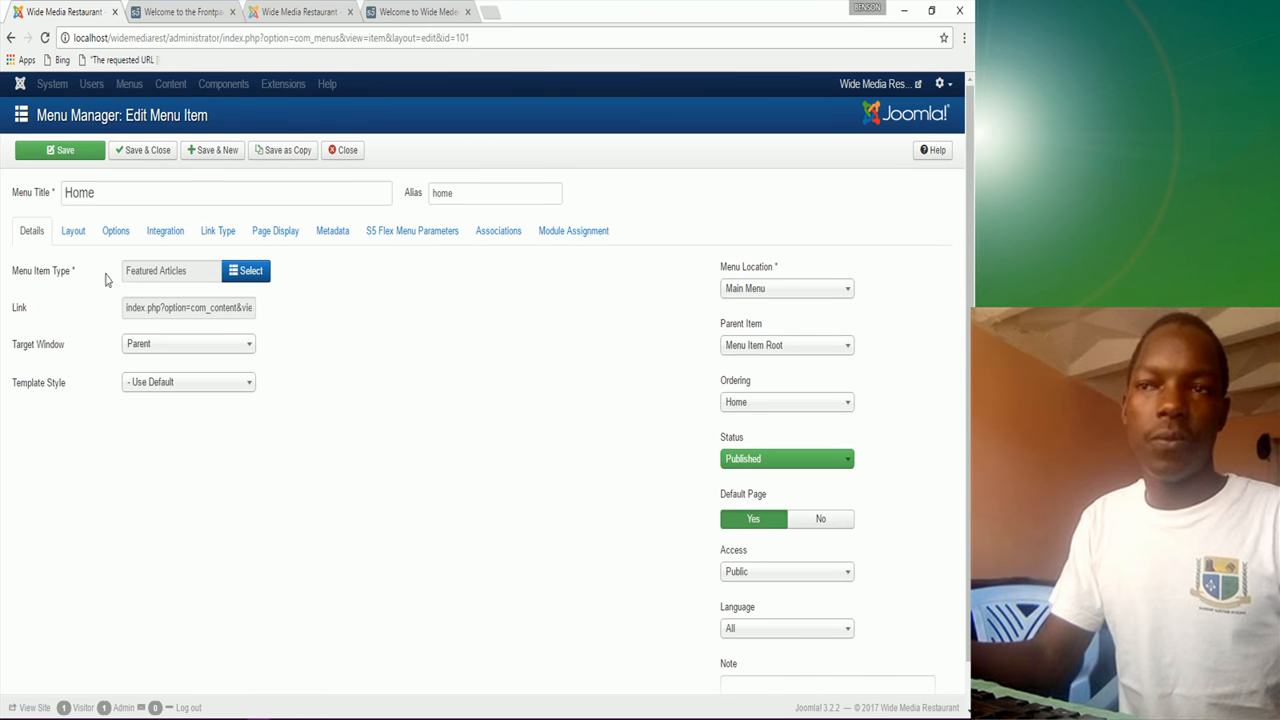
left_click(247, 287)
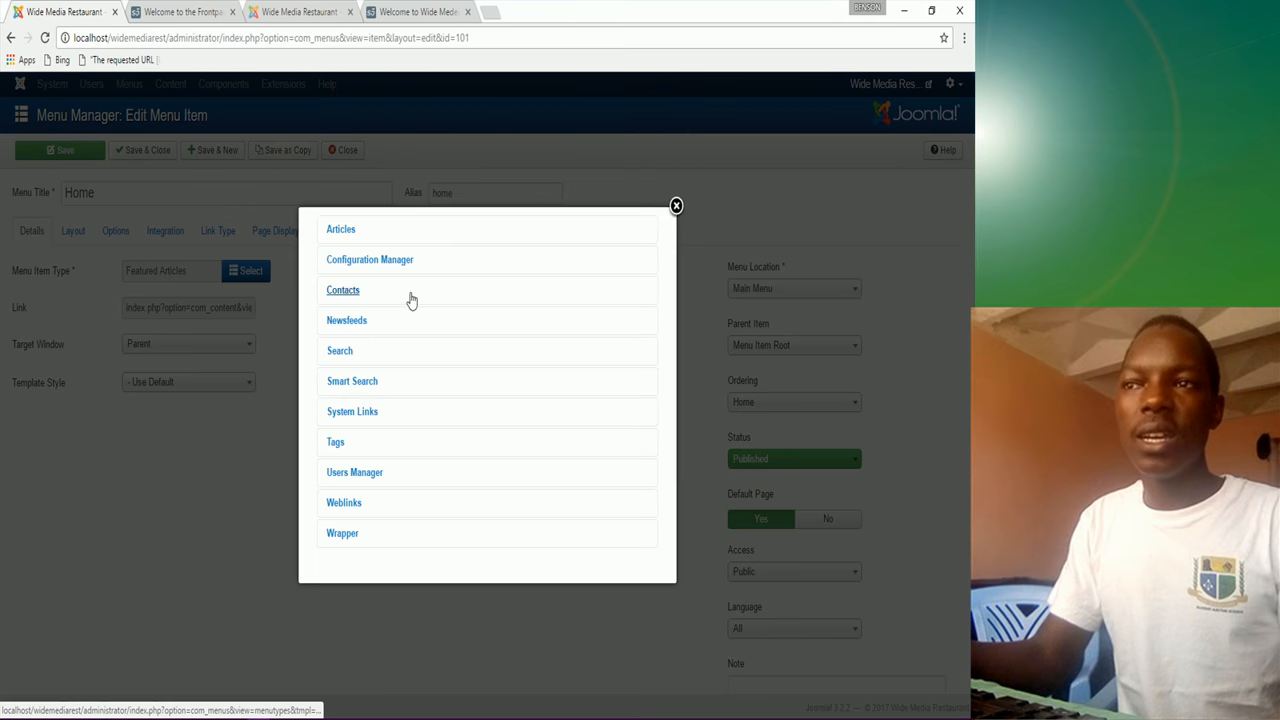
left_click(341, 232)
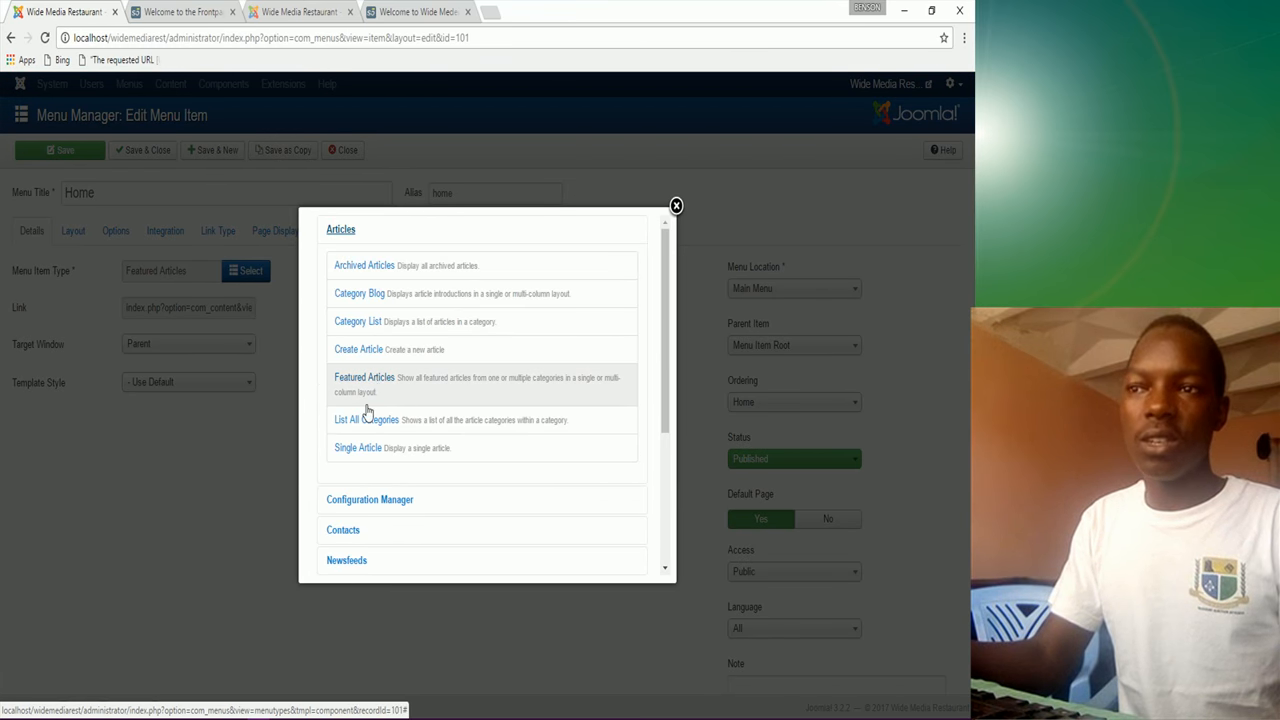
left_click(357, 447)
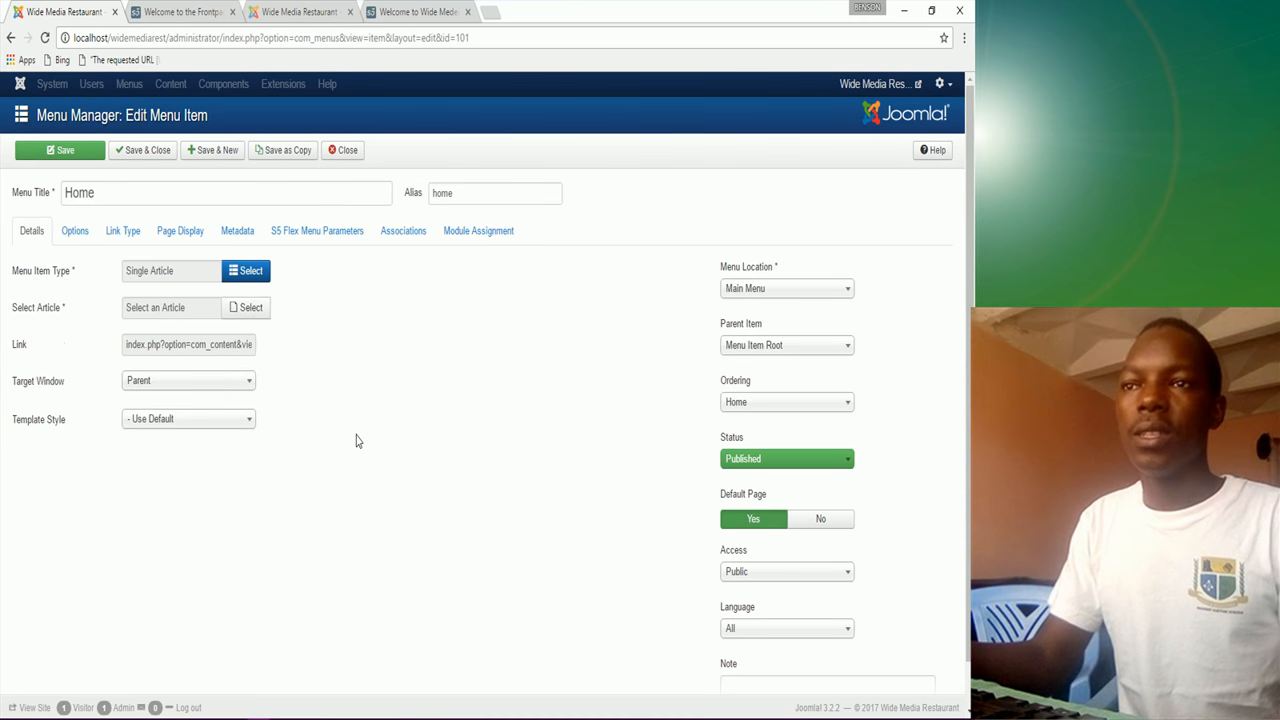
left_click(243, 311)
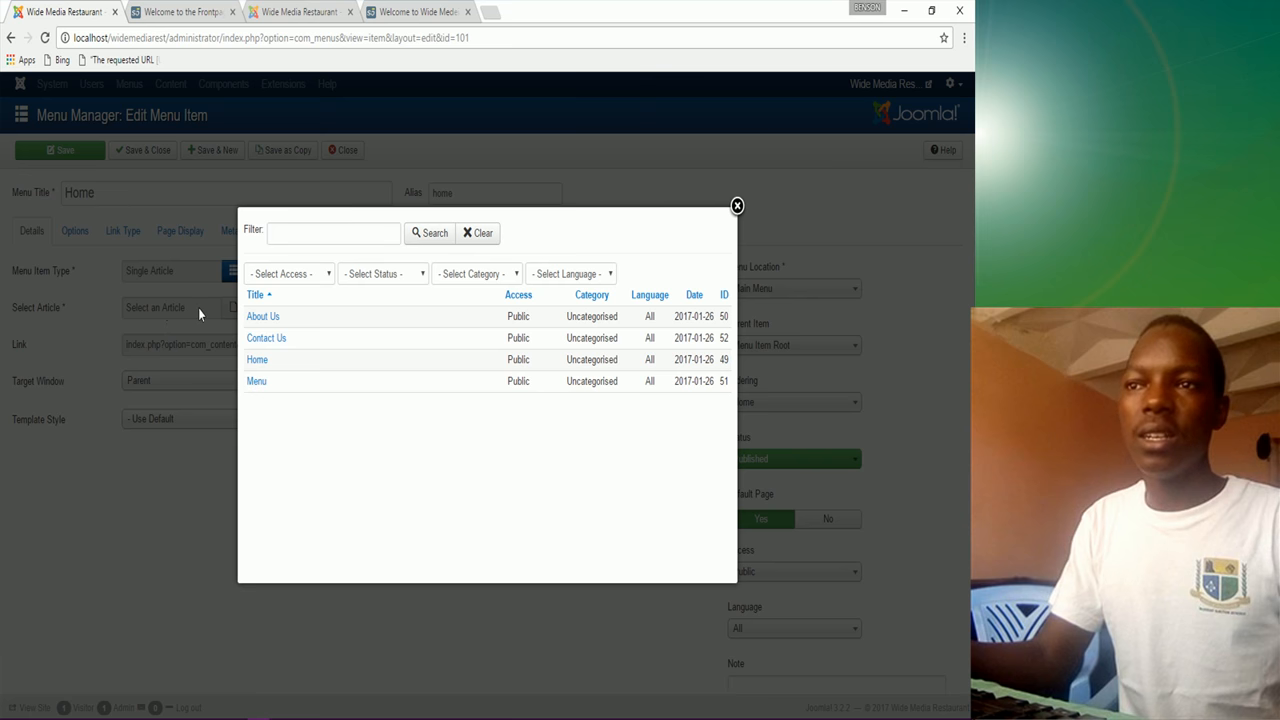
left_click(257, 360)
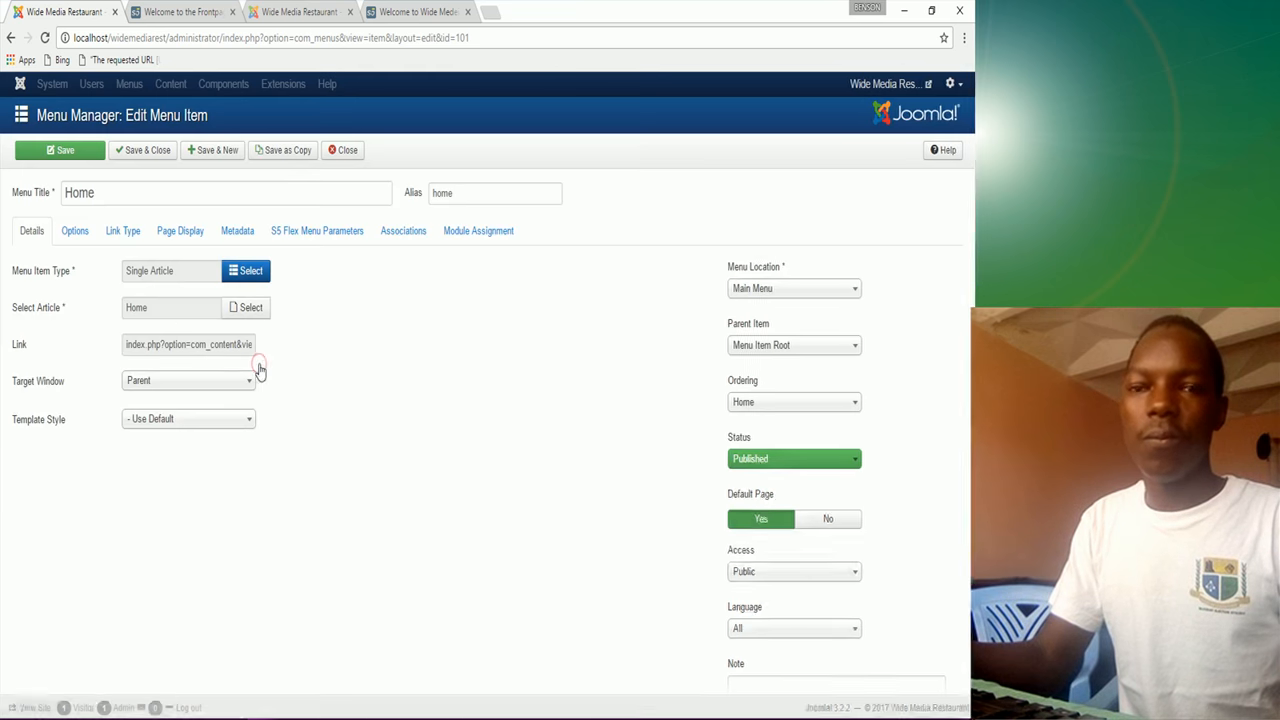
left_click(153, 157)
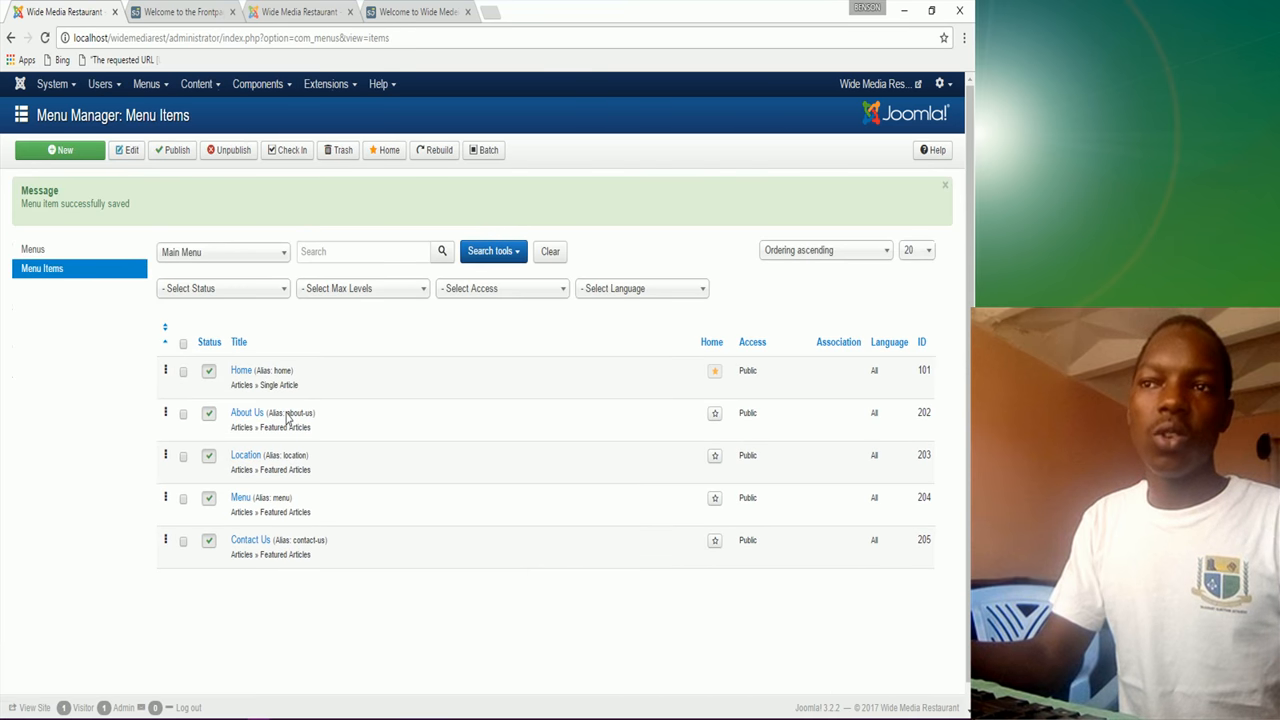
Step: Make the About Us menu item a Single Article linked to the About Us article and save it
left_click(249, 421)
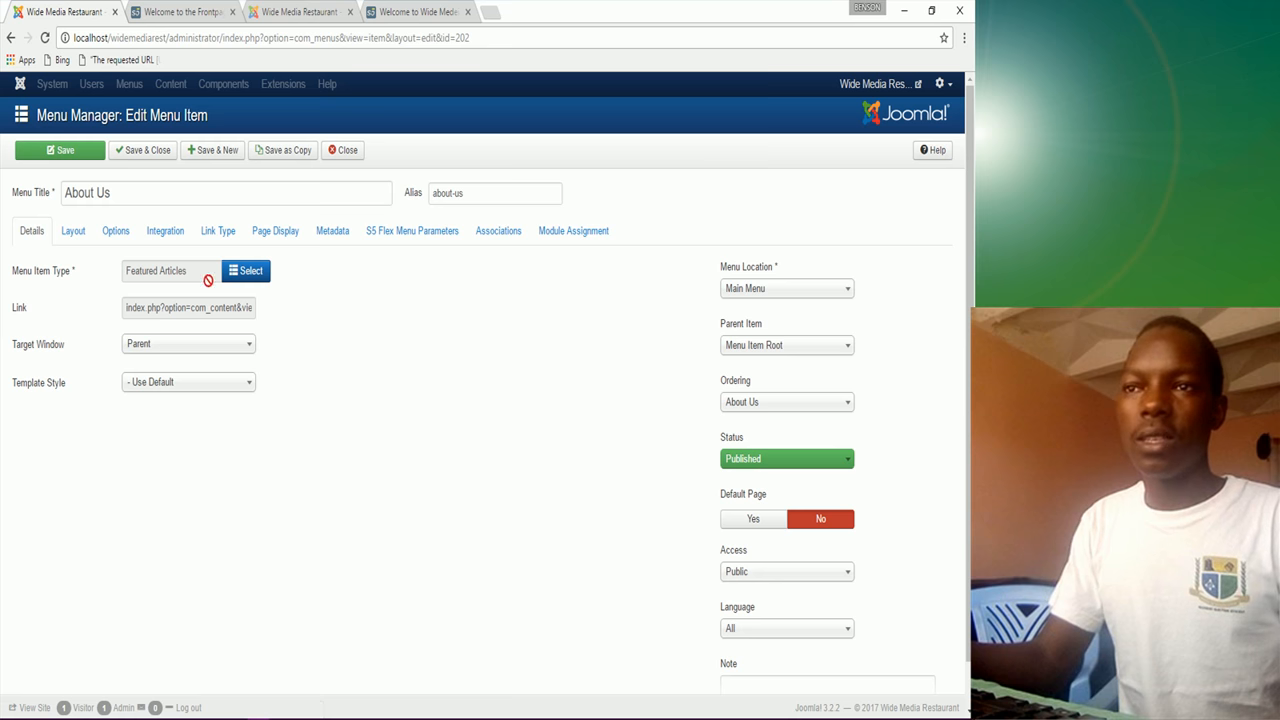
left_click(249, 274)
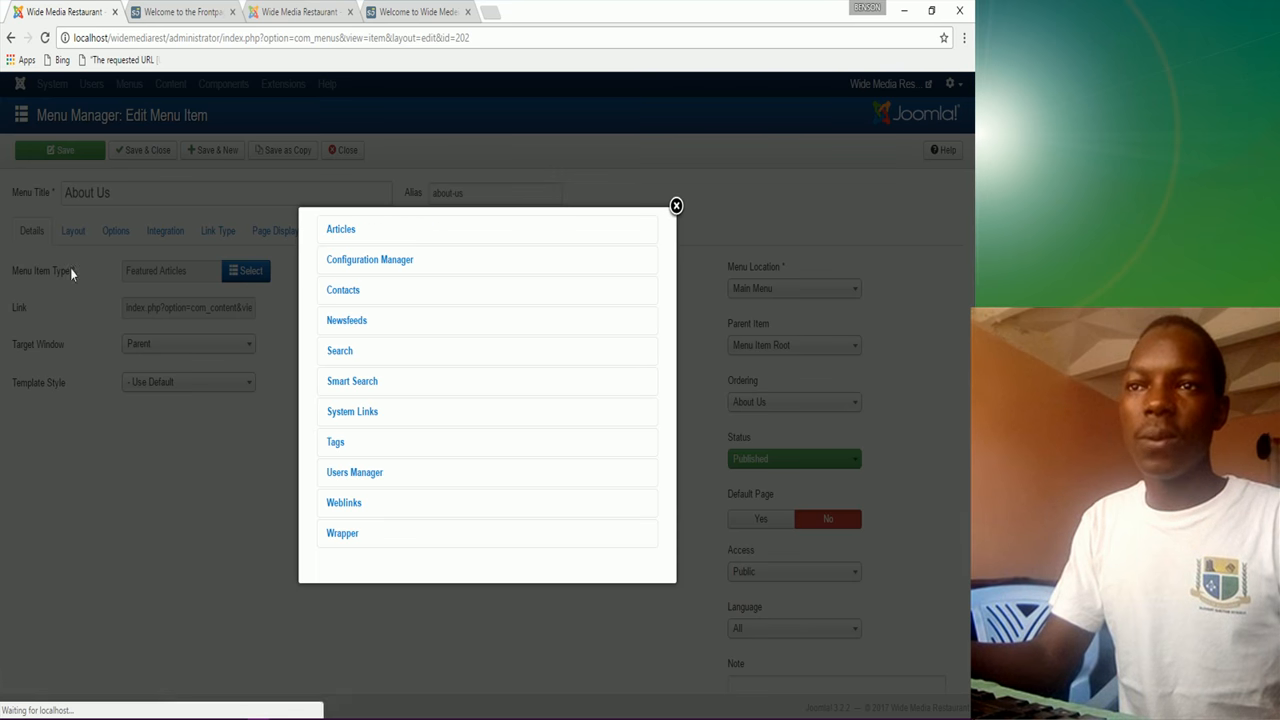
left_click(340, 232)
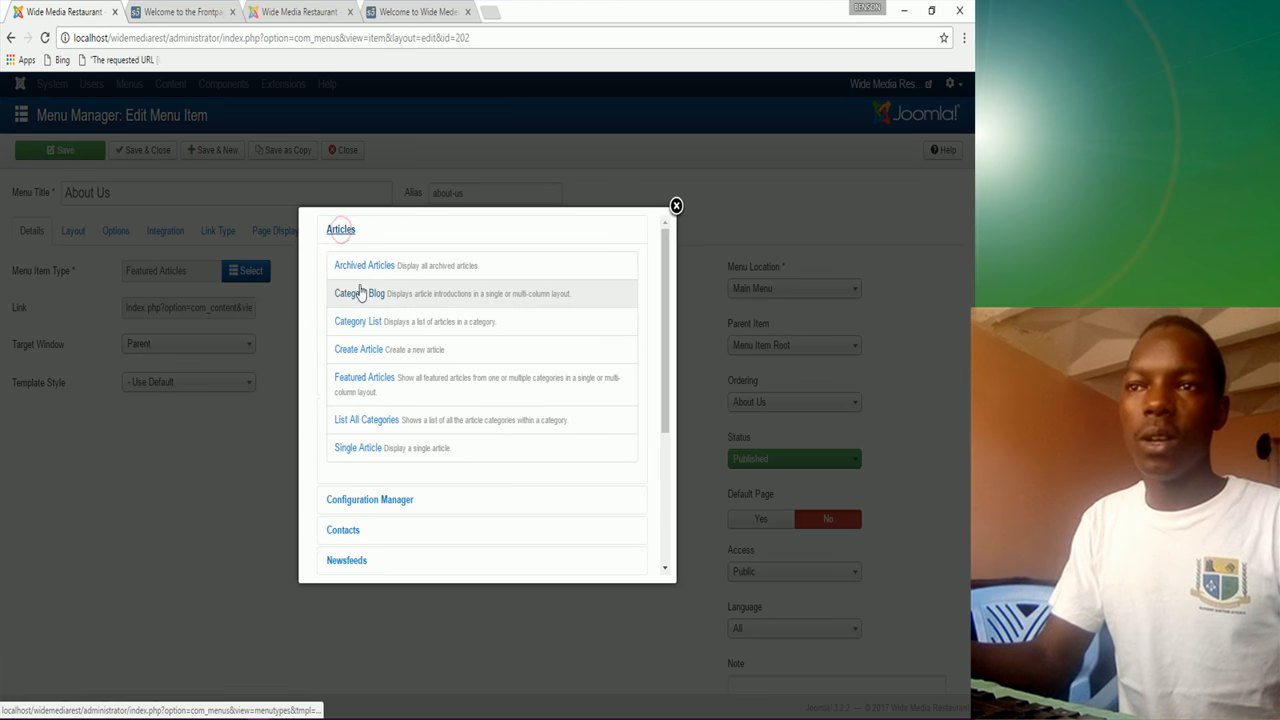
left_click(360, 449)
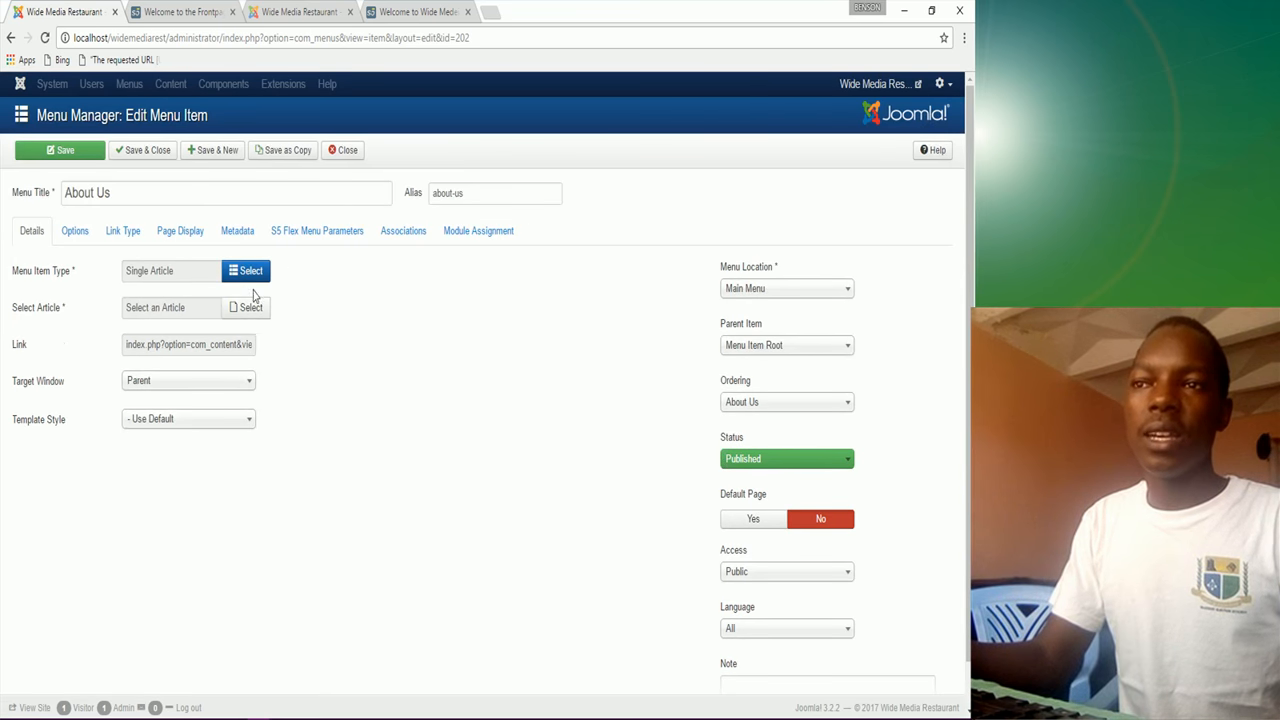
left_click(251, 306)
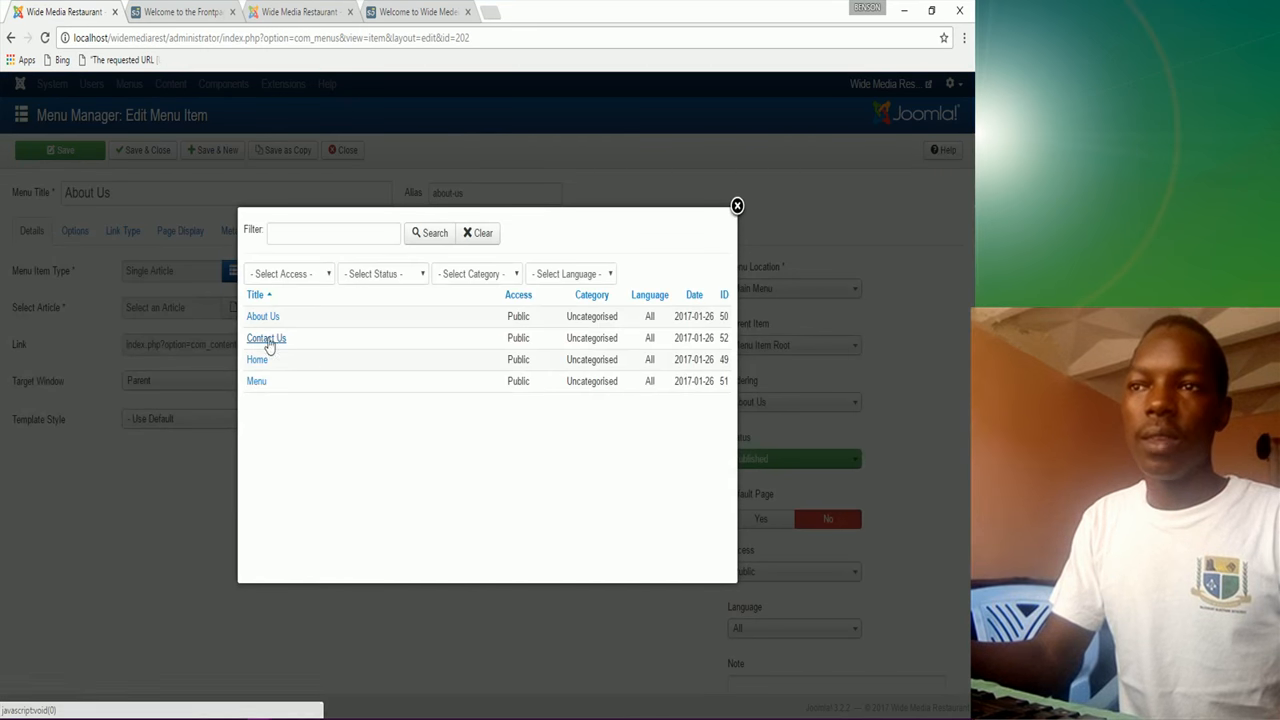
left_click(262, 317)
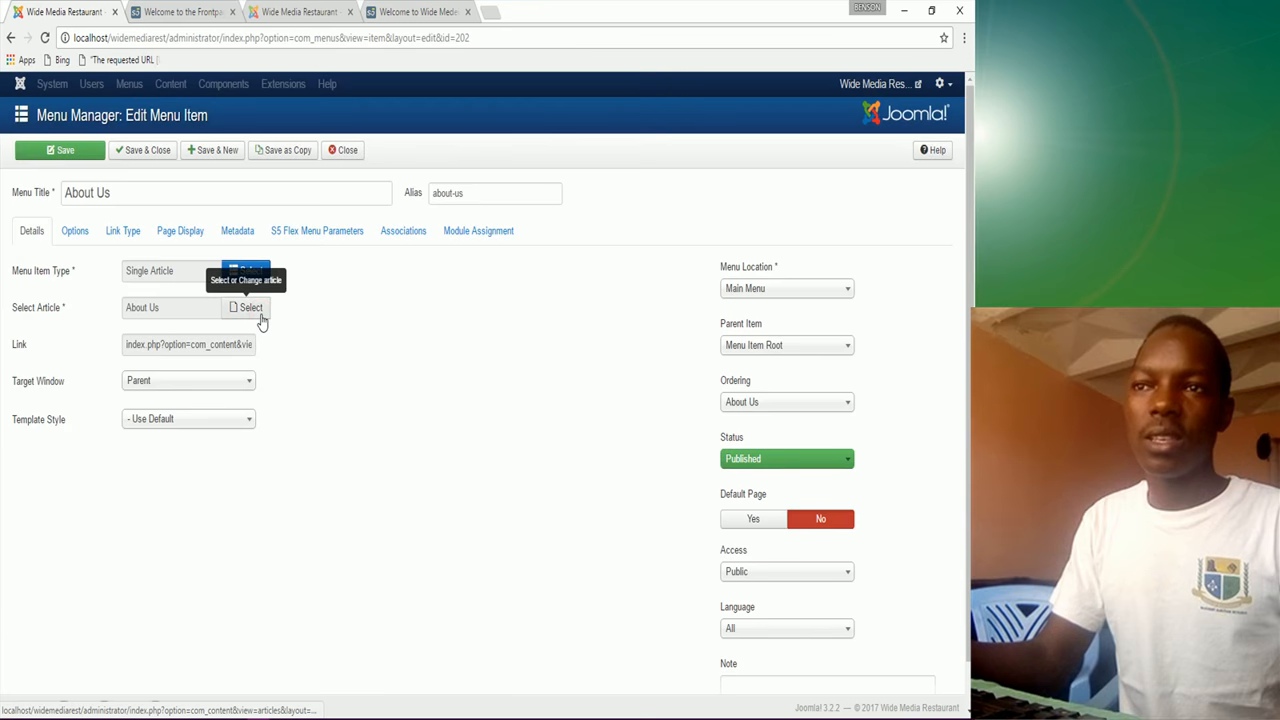
left_click(155, 158)
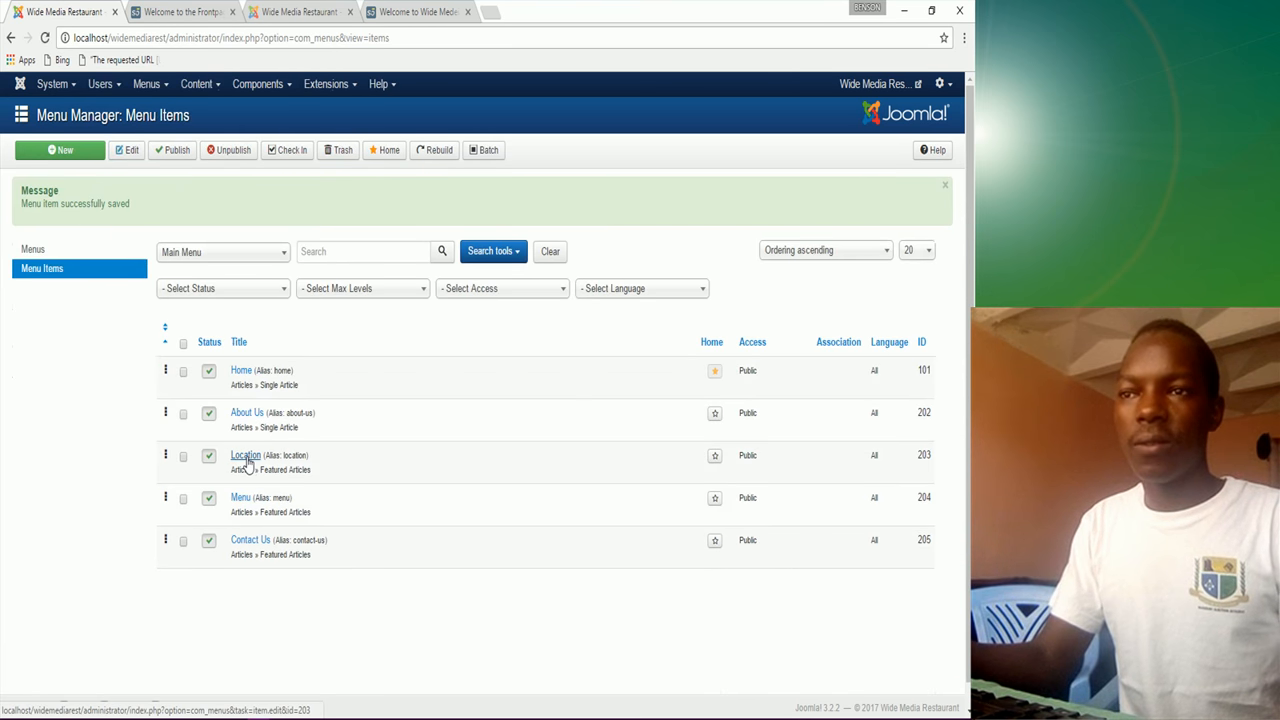
Step: Make the Menu menu item a Single Article linked to the Menu article and save it
left_click(240, 500)
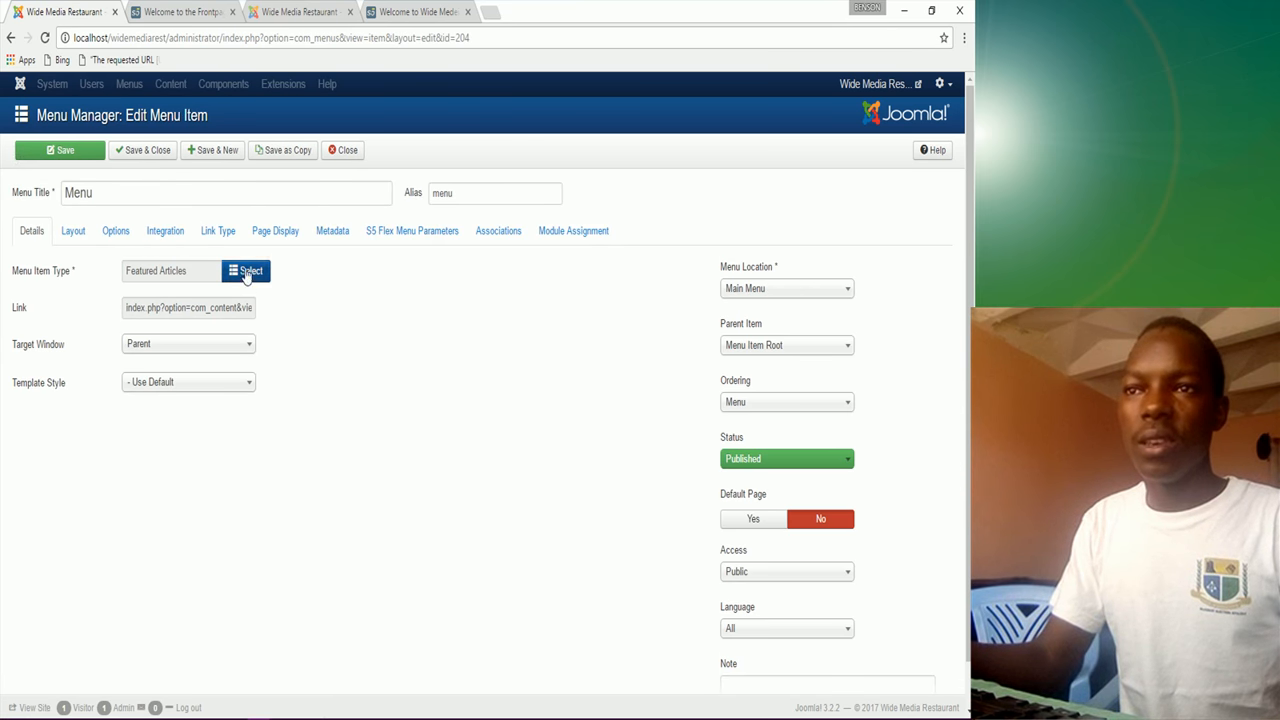
left_click(246, 273)
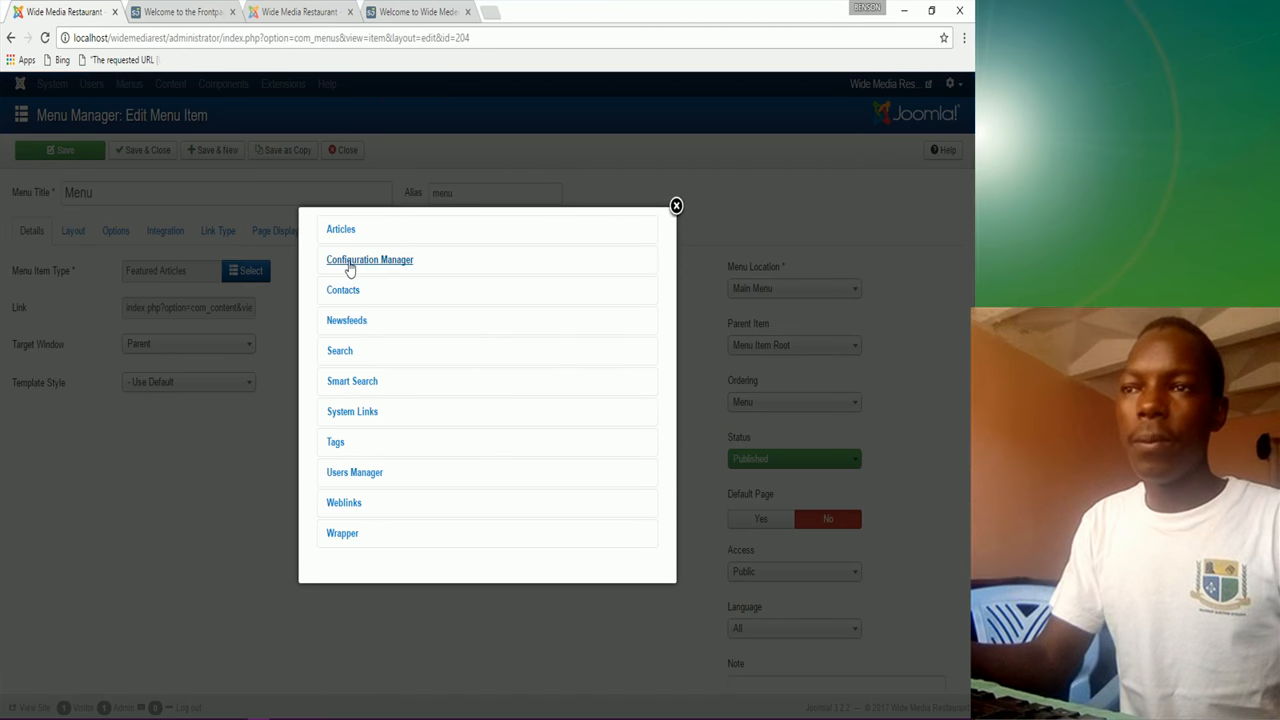
left_click(343, 238)
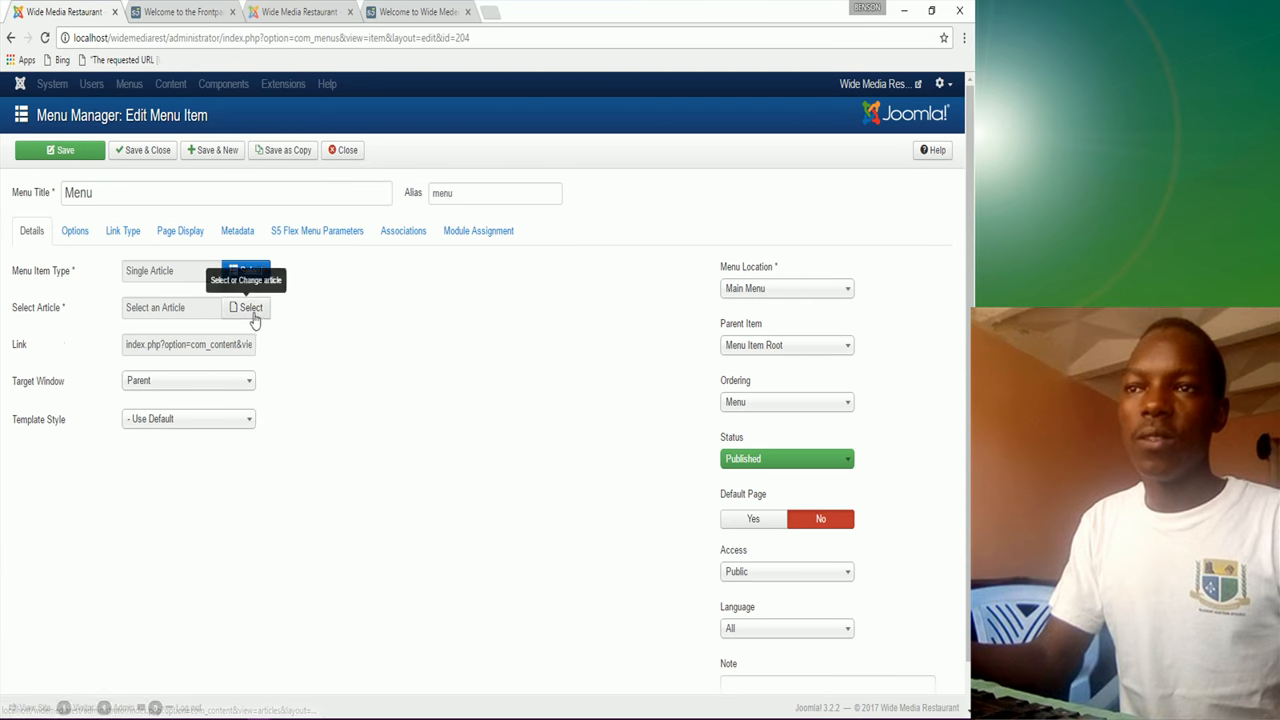
left_click(252, 310)
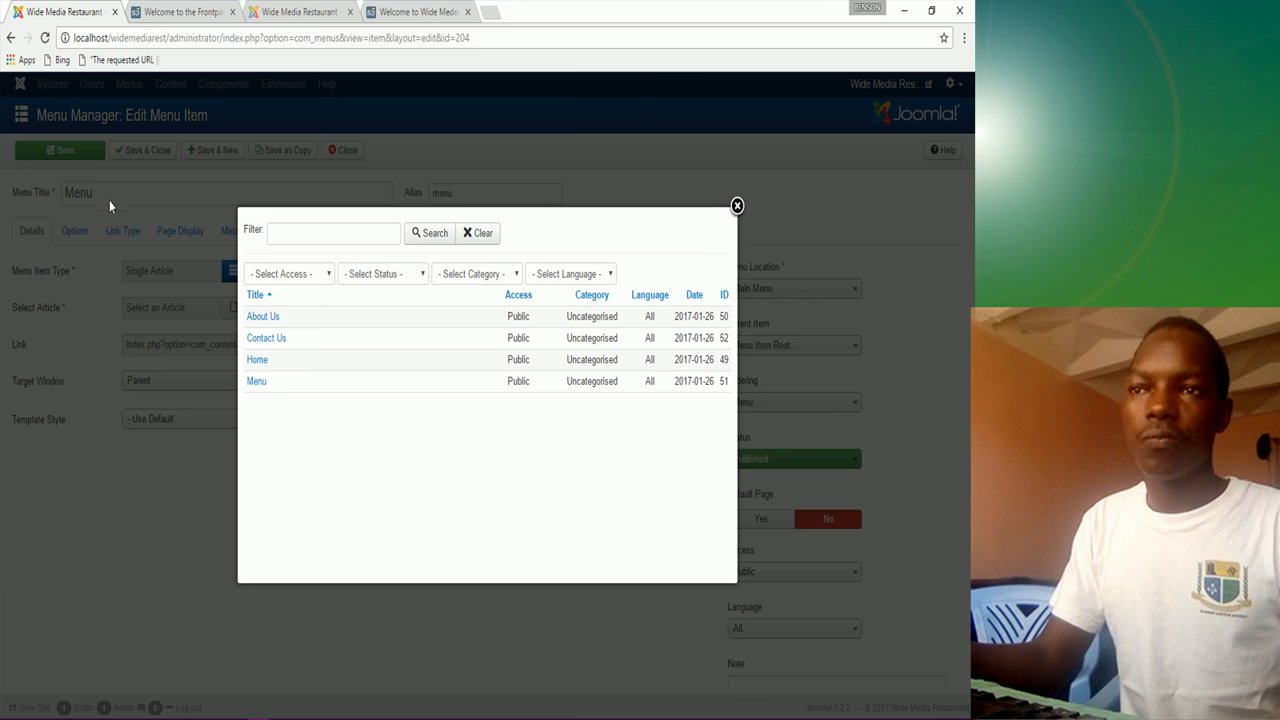
left_click(257, 381)
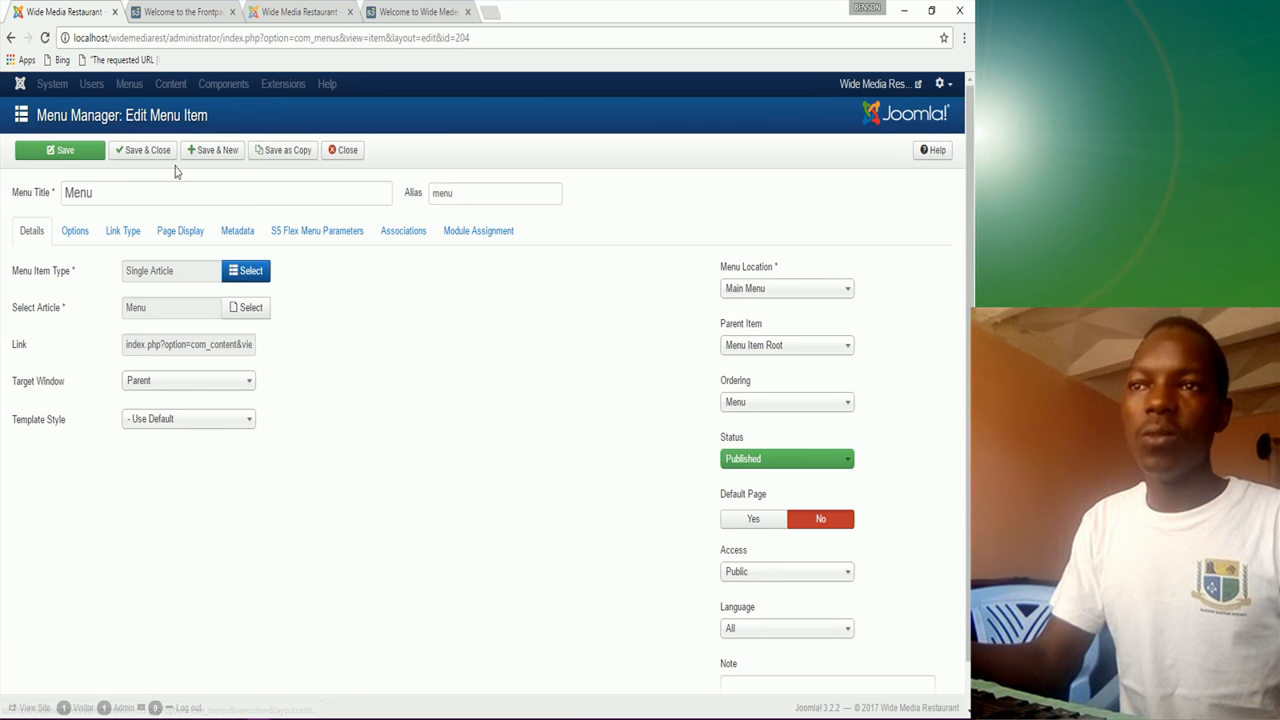
left_click(153, 158)
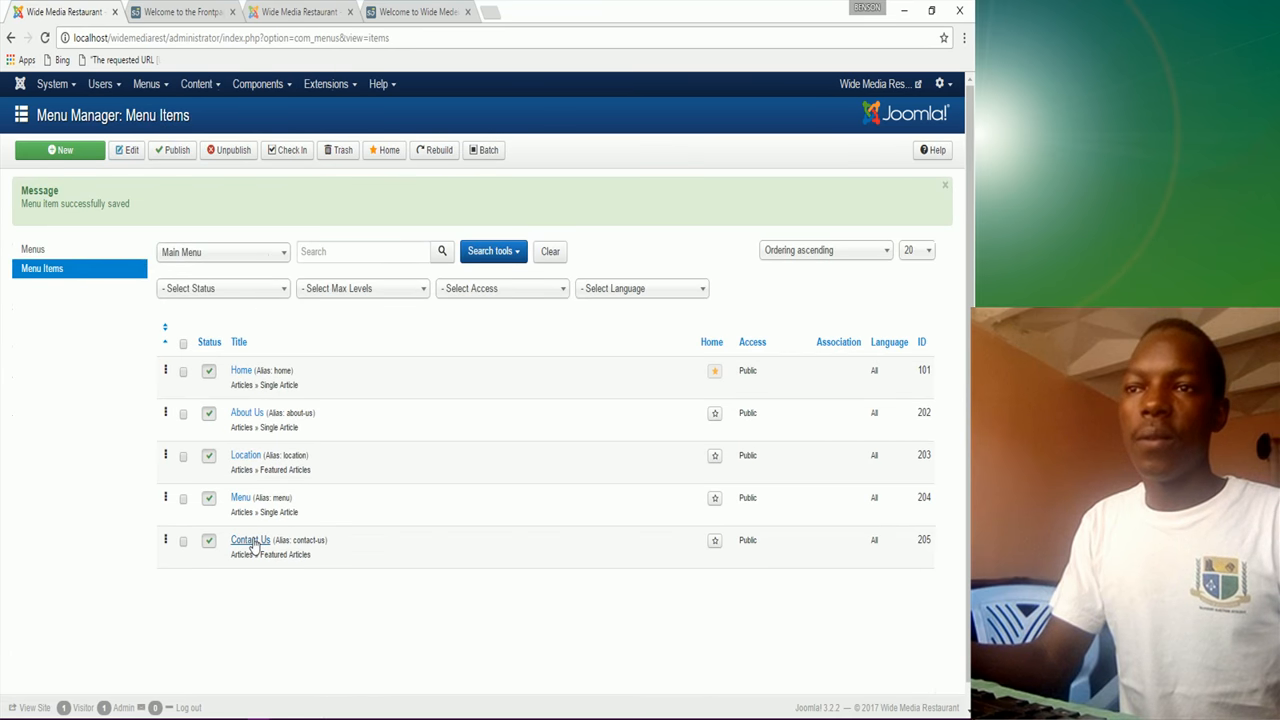
Step: Change the Contact Us menu item to a Single Article linked to the Contact Us article and save it
left_click(253, 542)
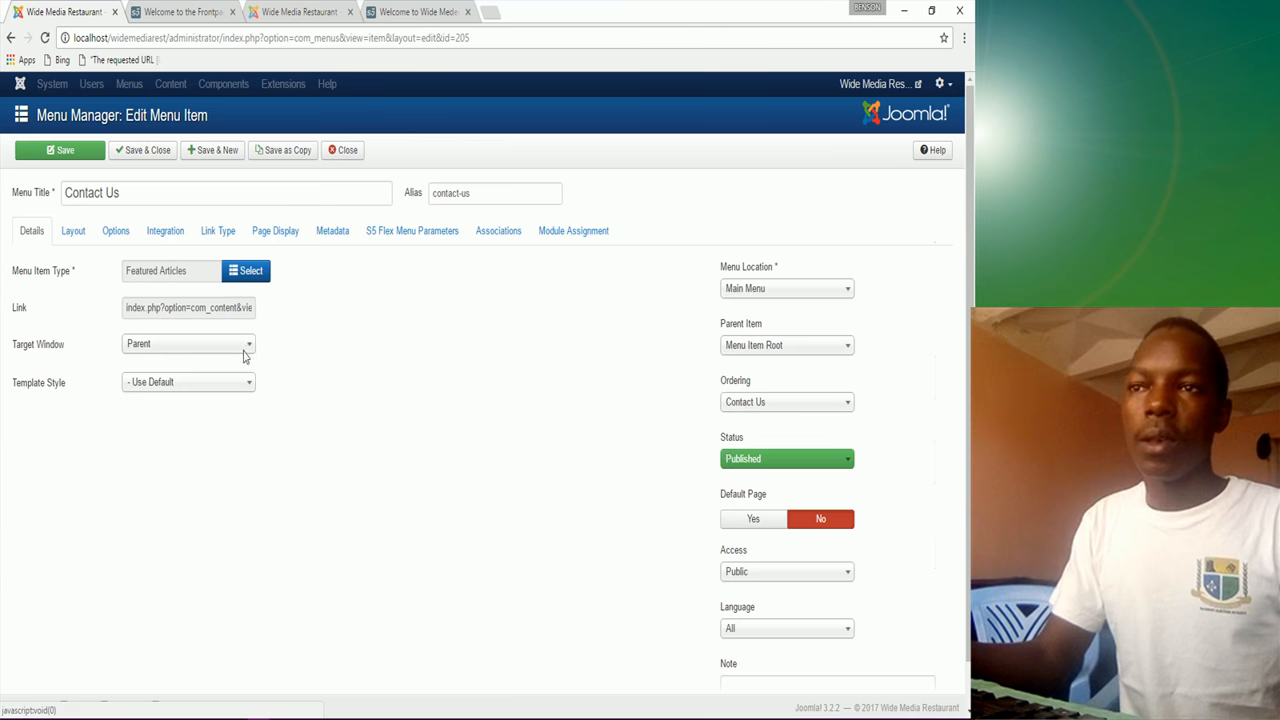
left_click(259, 262)
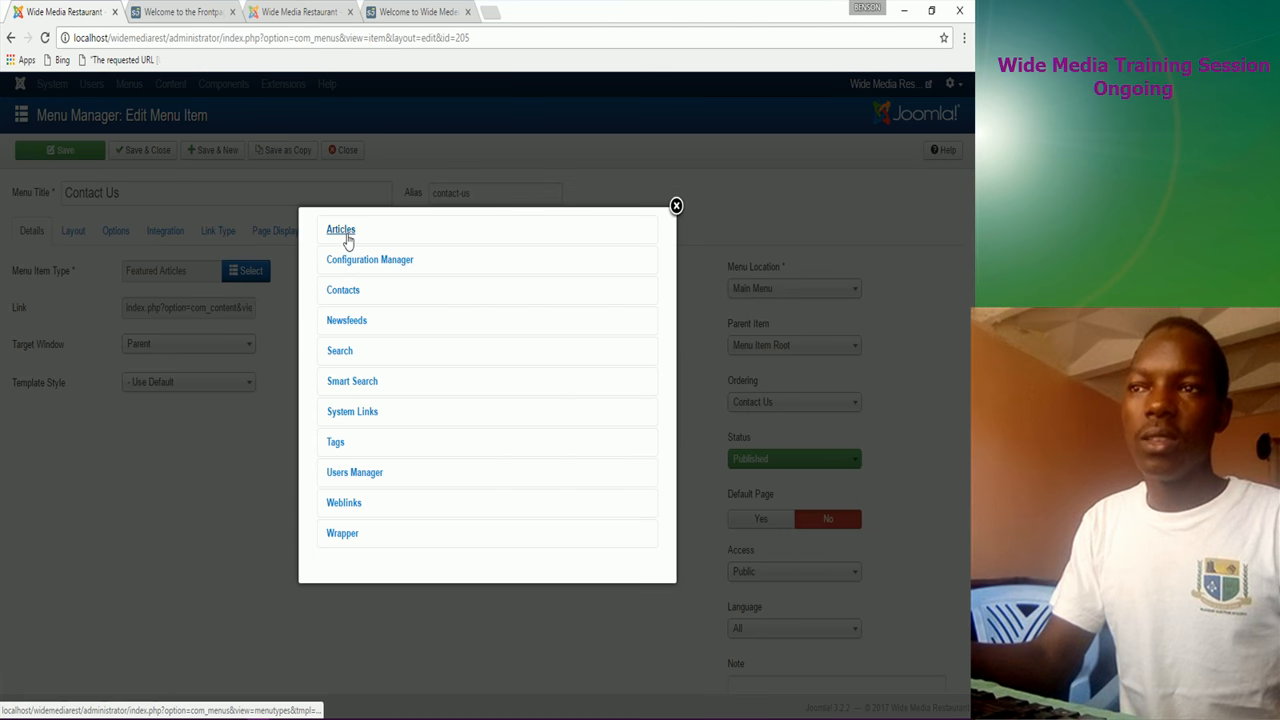
left_click(345, 232)
left_click(356, 448)
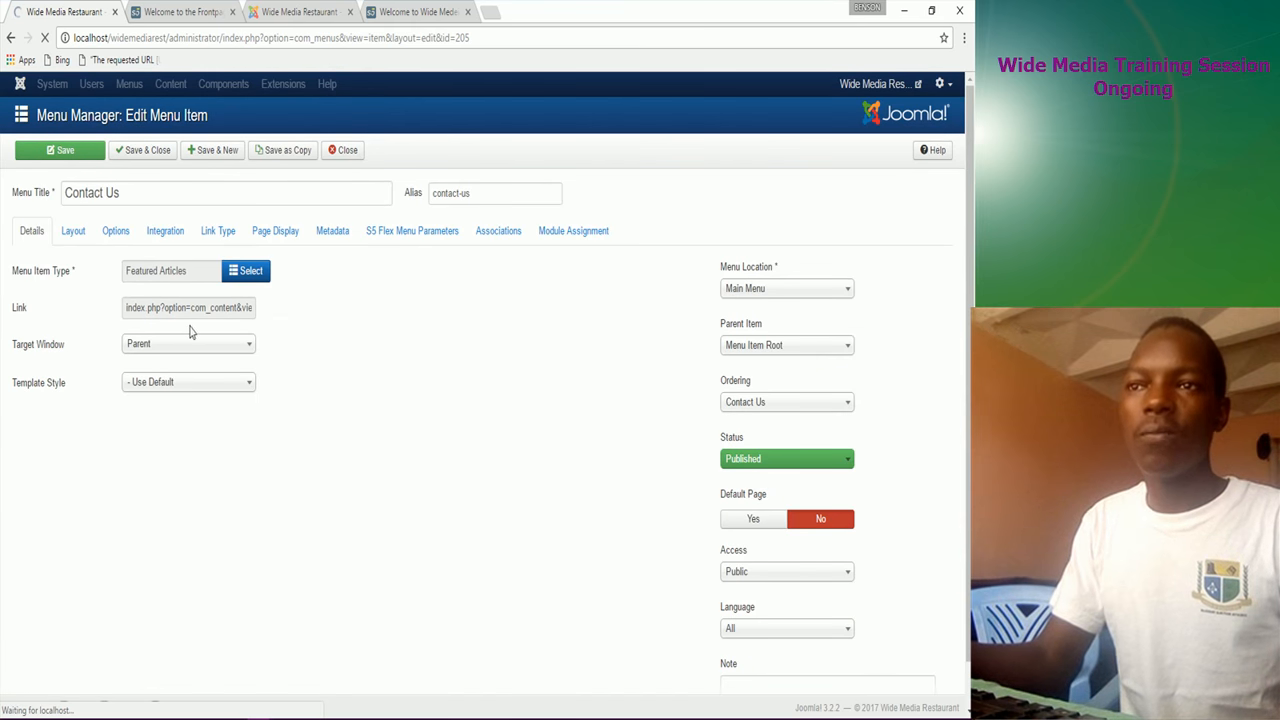
left_click(236, 310)
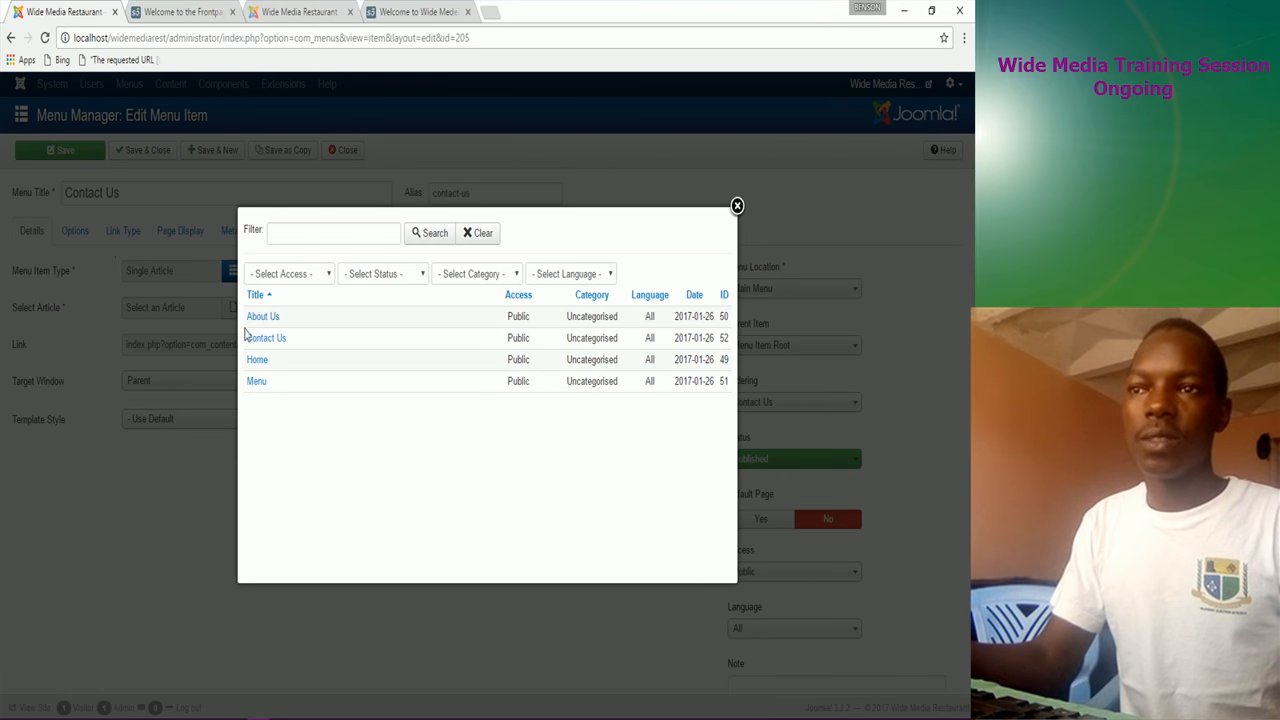
left_click(262, 340)
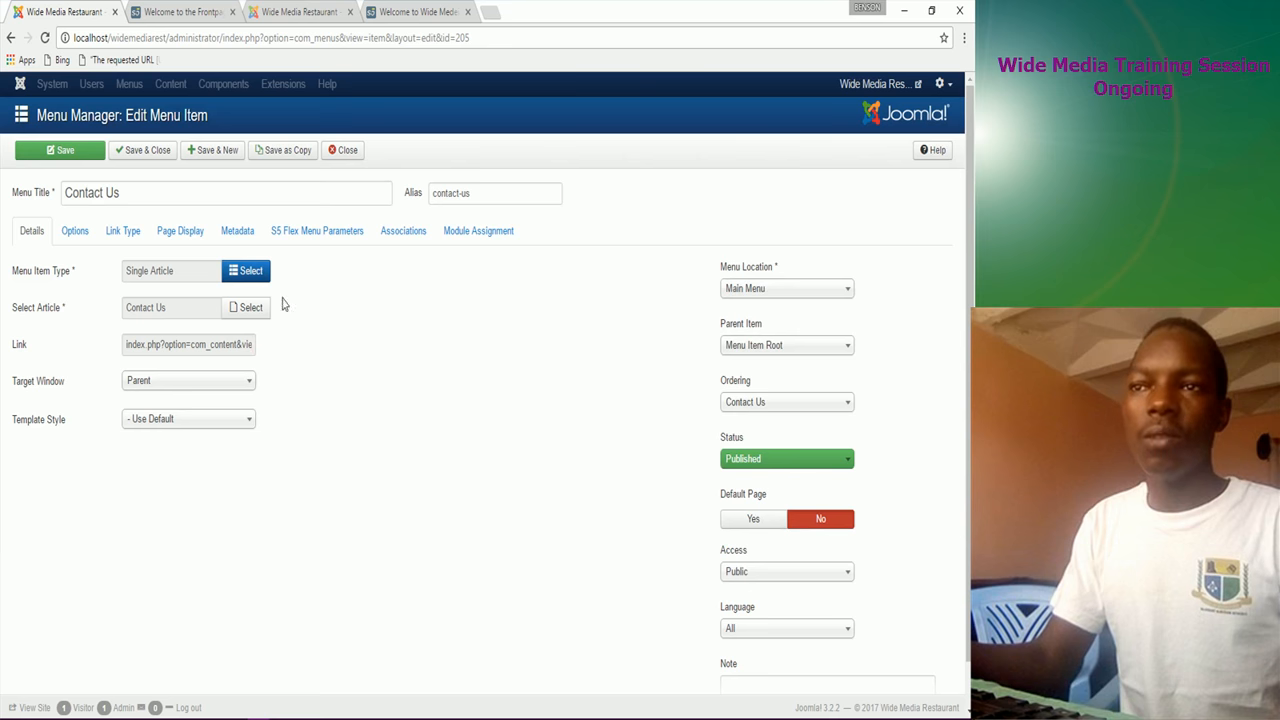
left_click(150, 151)
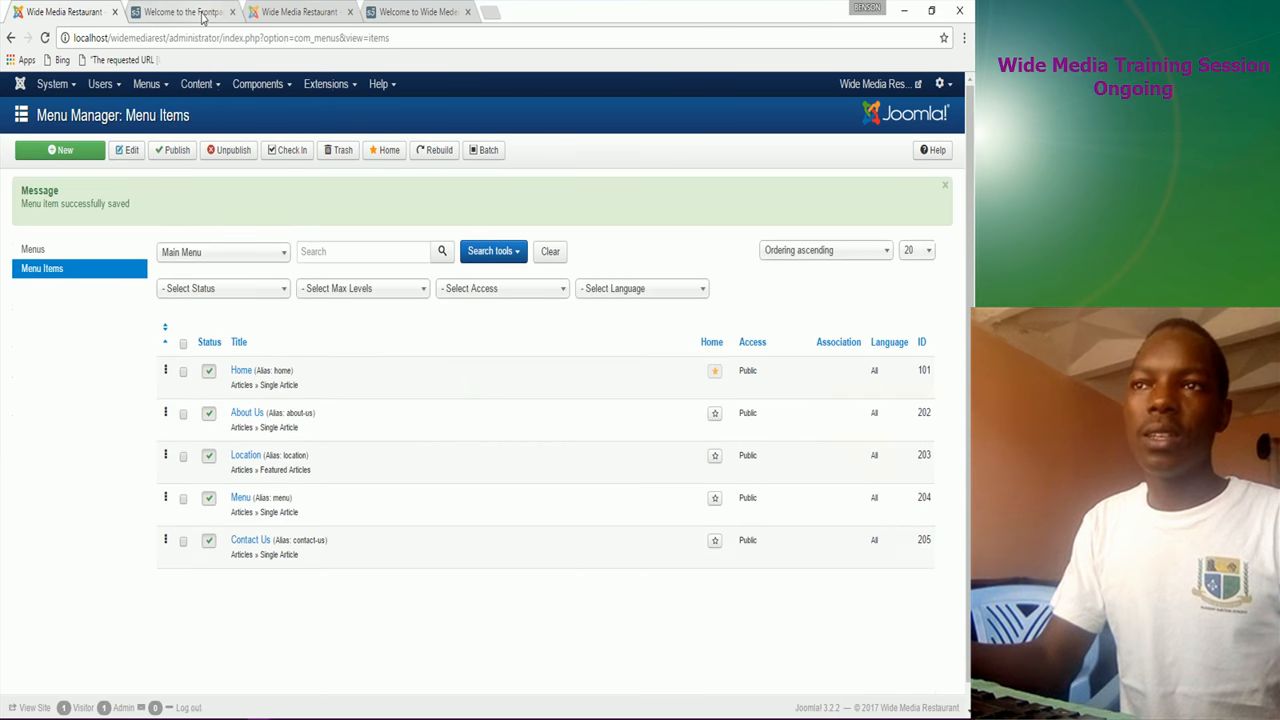
left_click(180, 12)
Step: Reload the front page and scroll through the Home page to check the changes
left_click(45, 37)
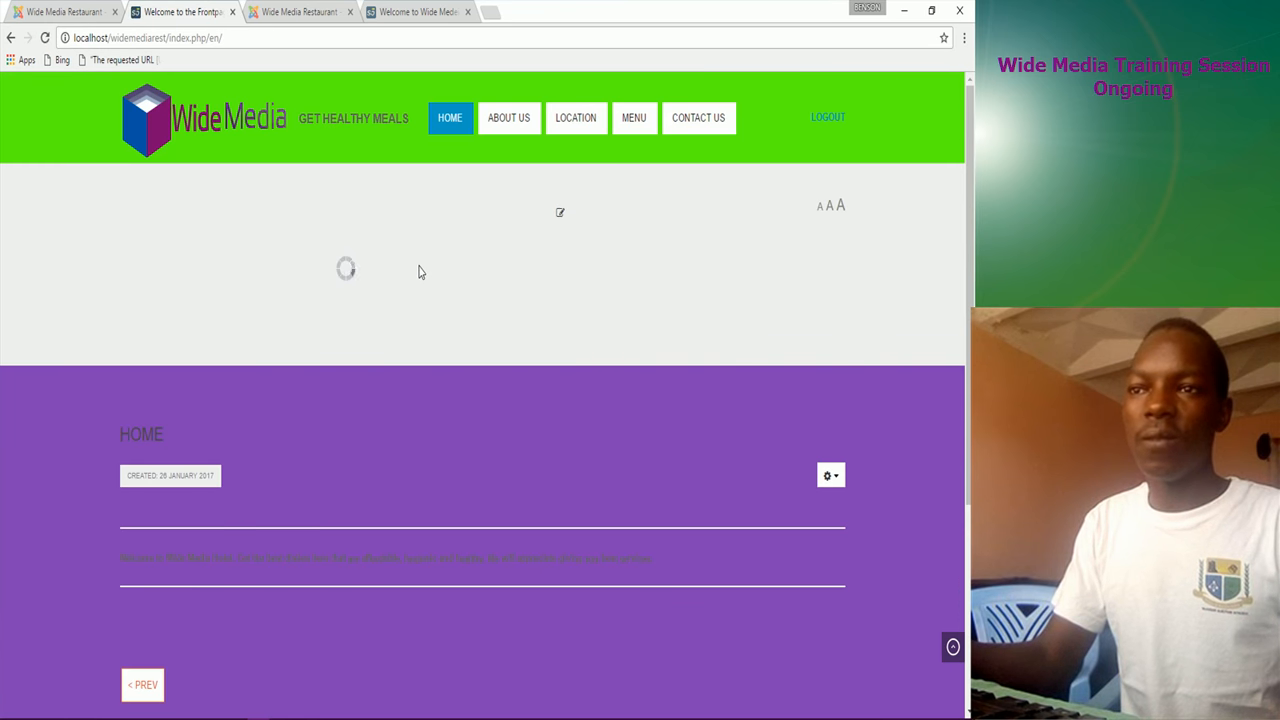
scroll(273, 531, "down", 2)
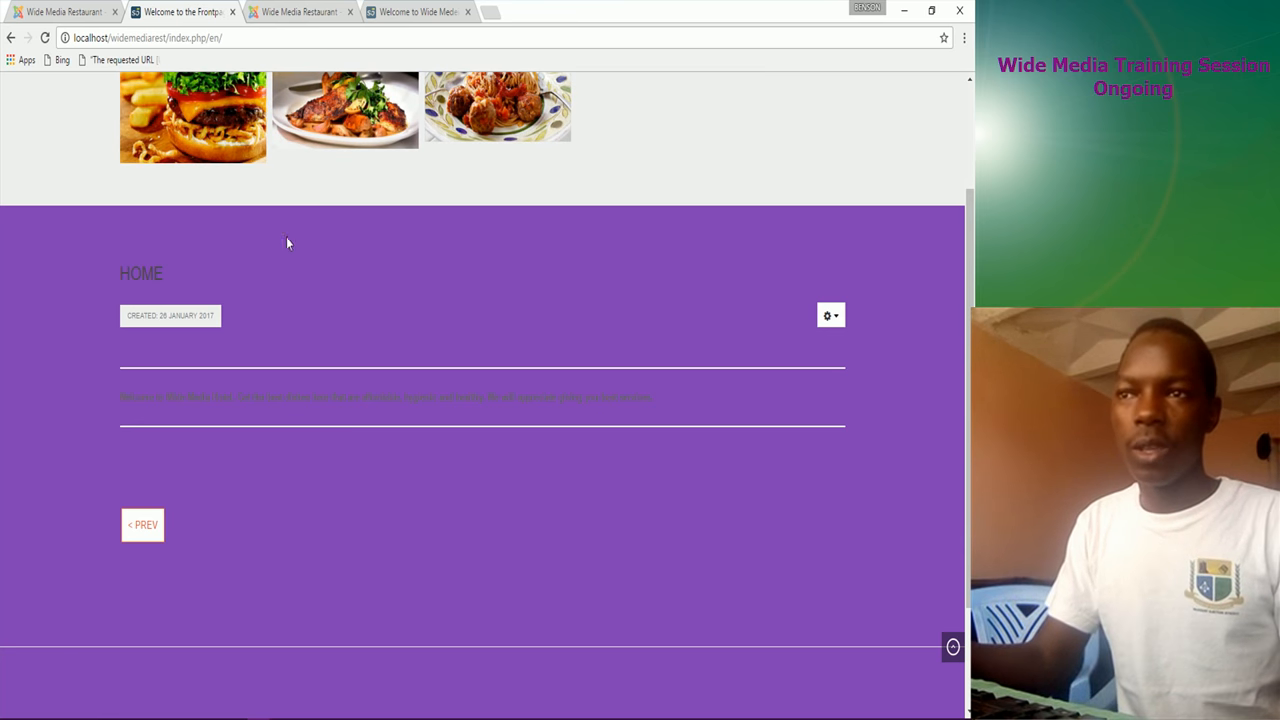
scroll(233, 521, "down", 2)
scroll(233, 521, "up", 3)
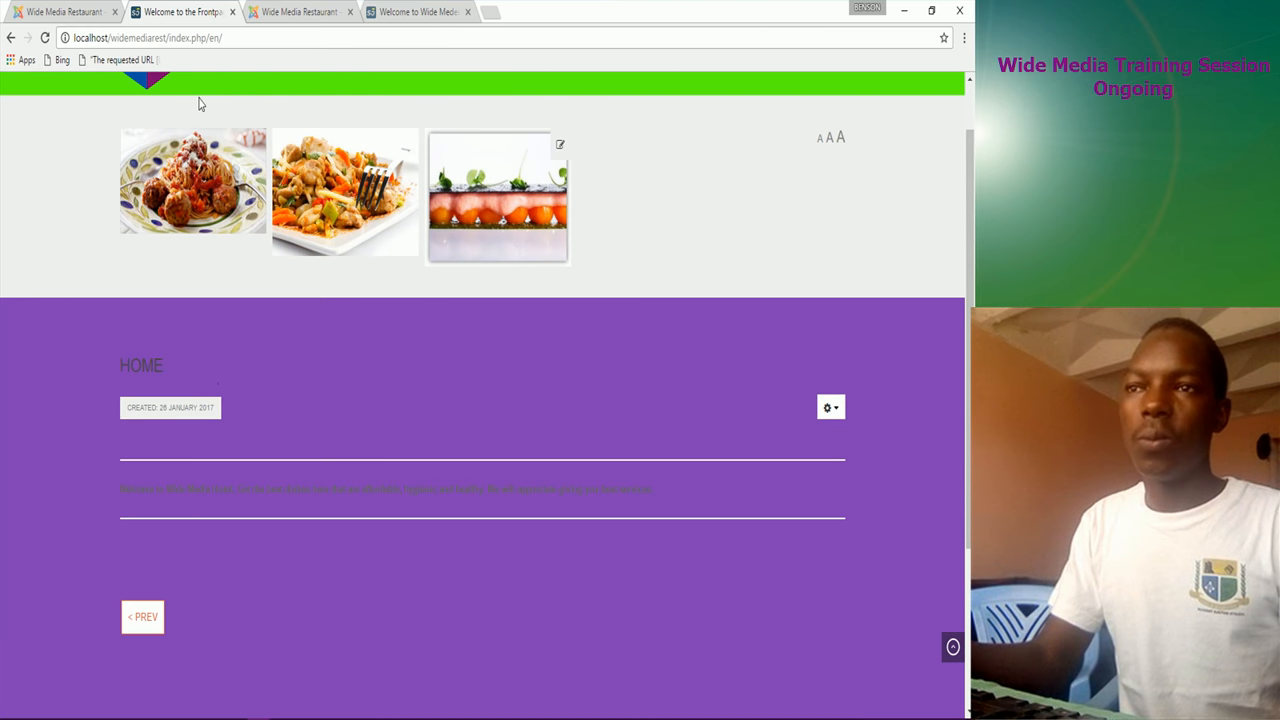
scroll(374, 129, "up", 1)
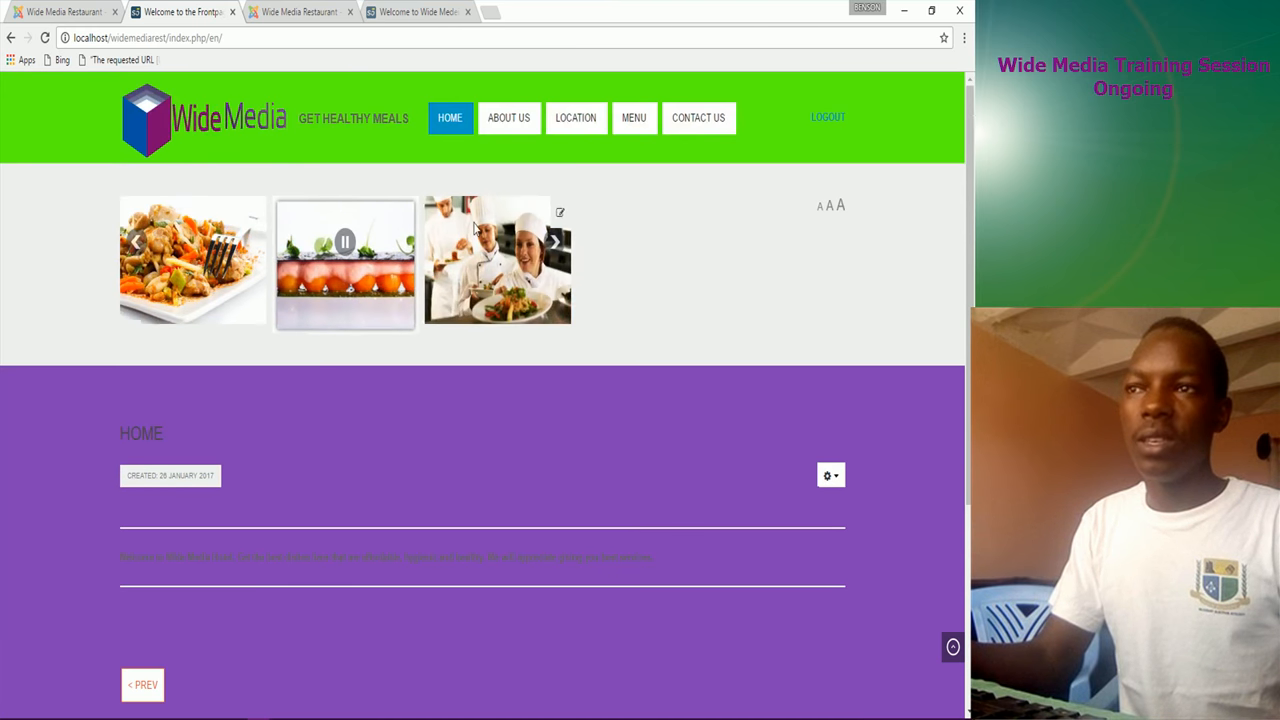
Step: Browse the About Us, Menu and Contact Us pages on the front end
left_click(511, 121)
scroll(261, 504, "down", 2)
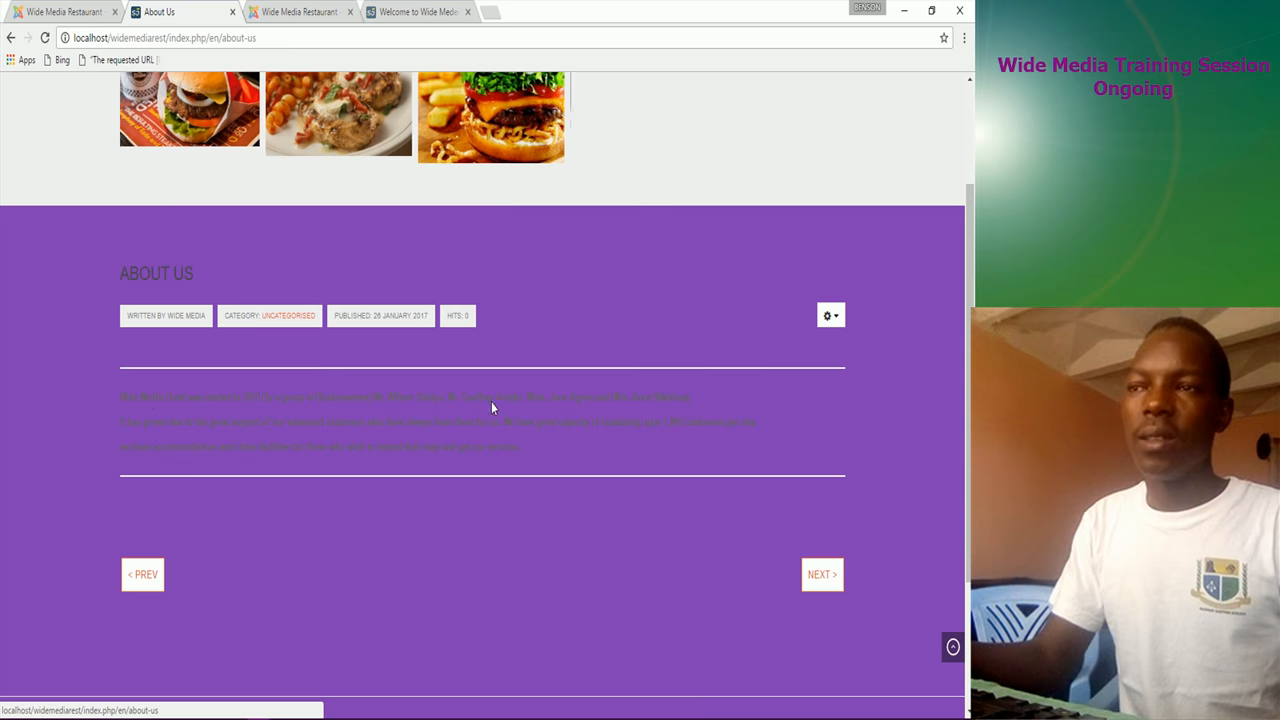
scroll(577, 466, "up", 2)
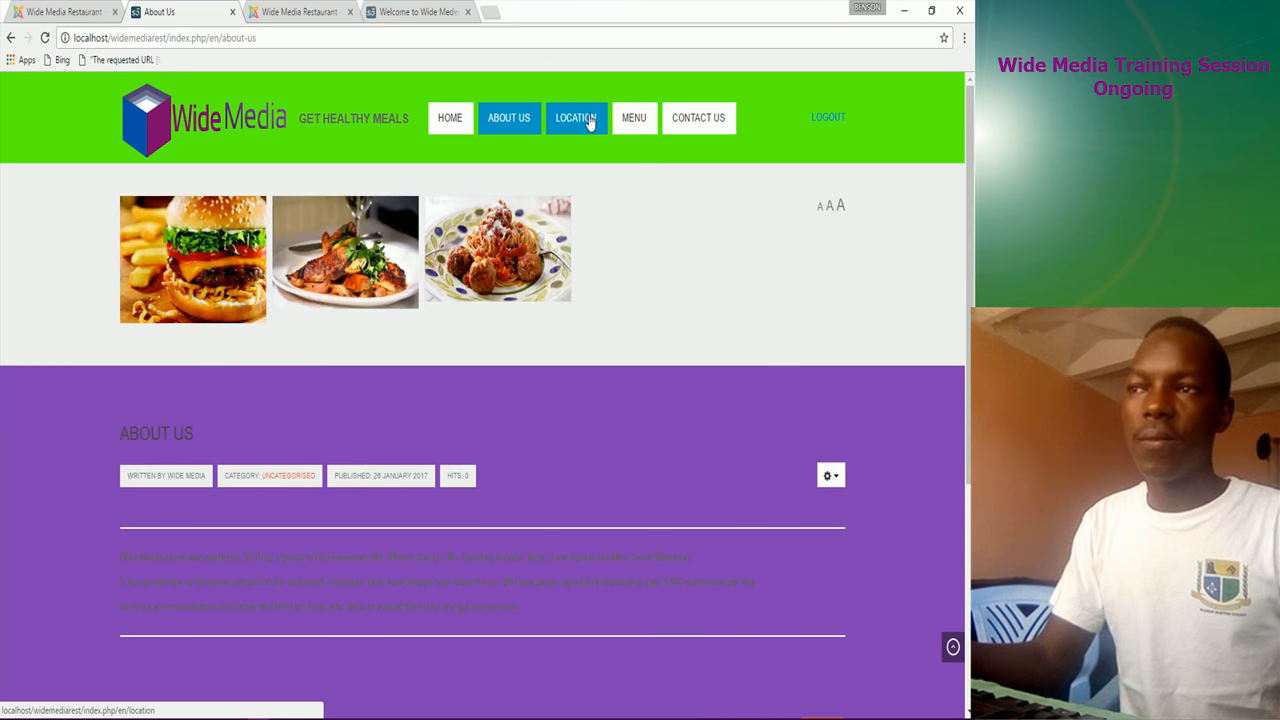
left_click(627, 127)
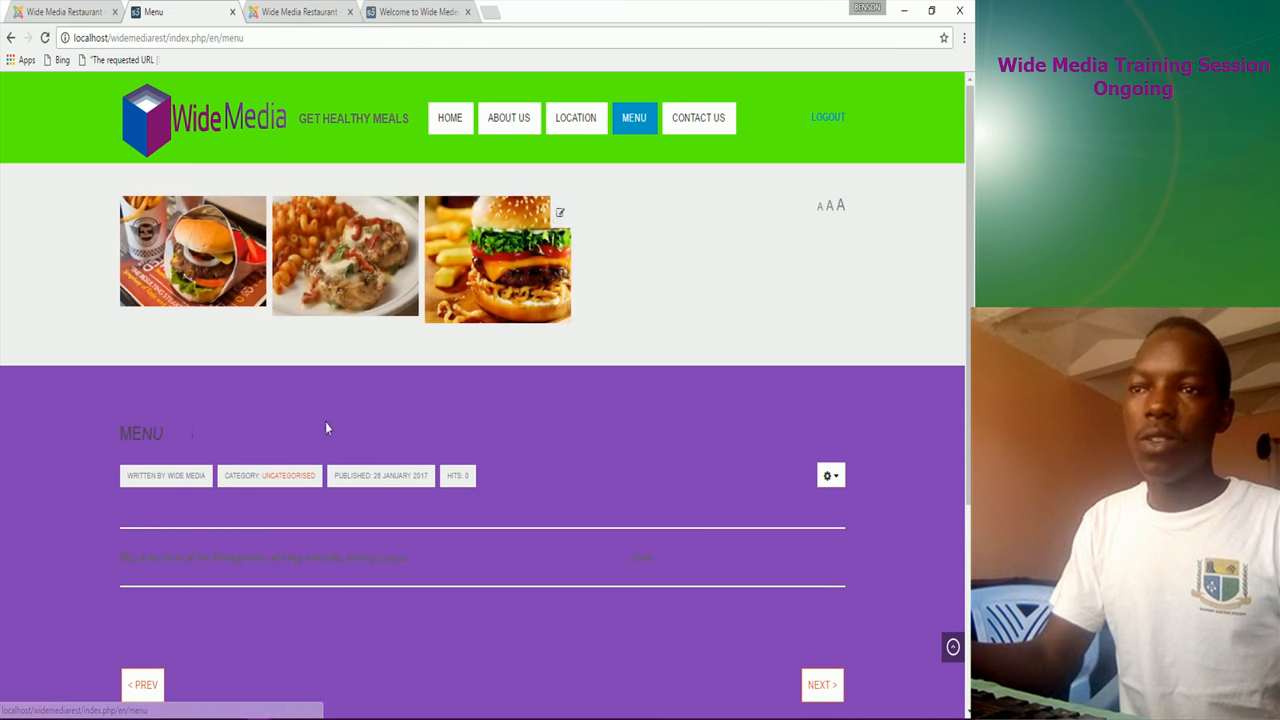
scroll(189, 509, "down", 2)
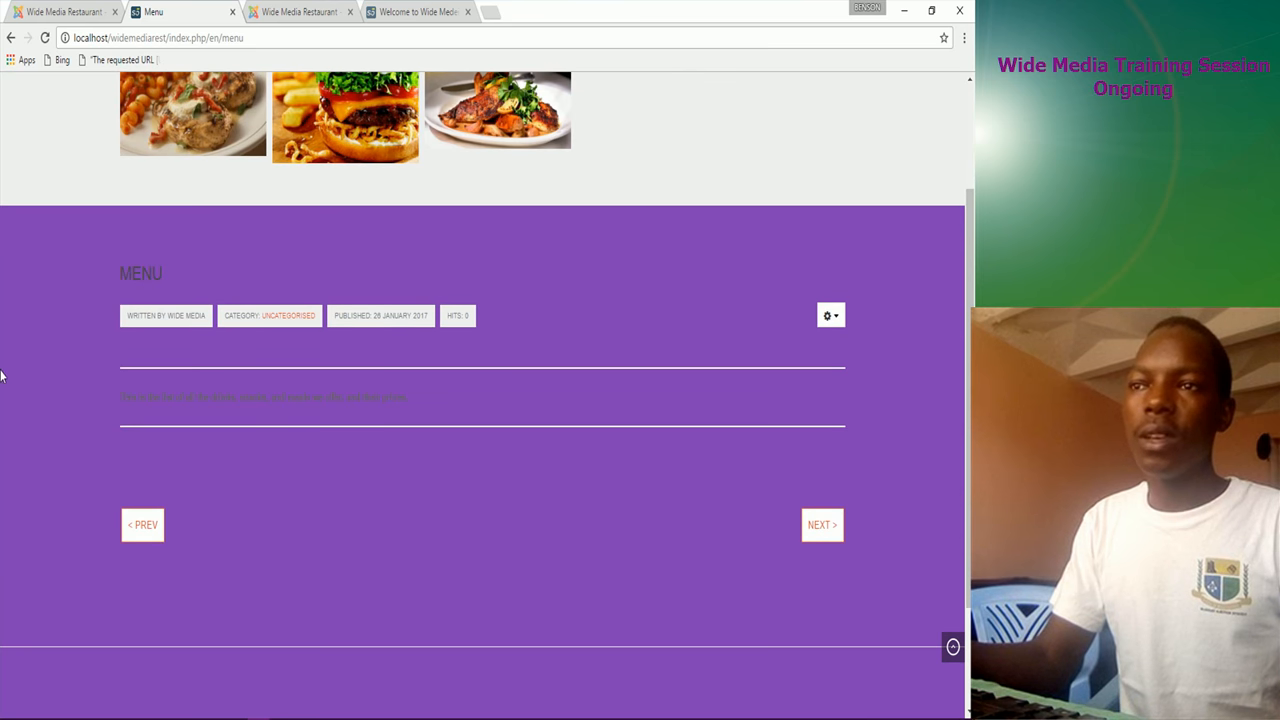
scroll(634, 195, "up", 2)
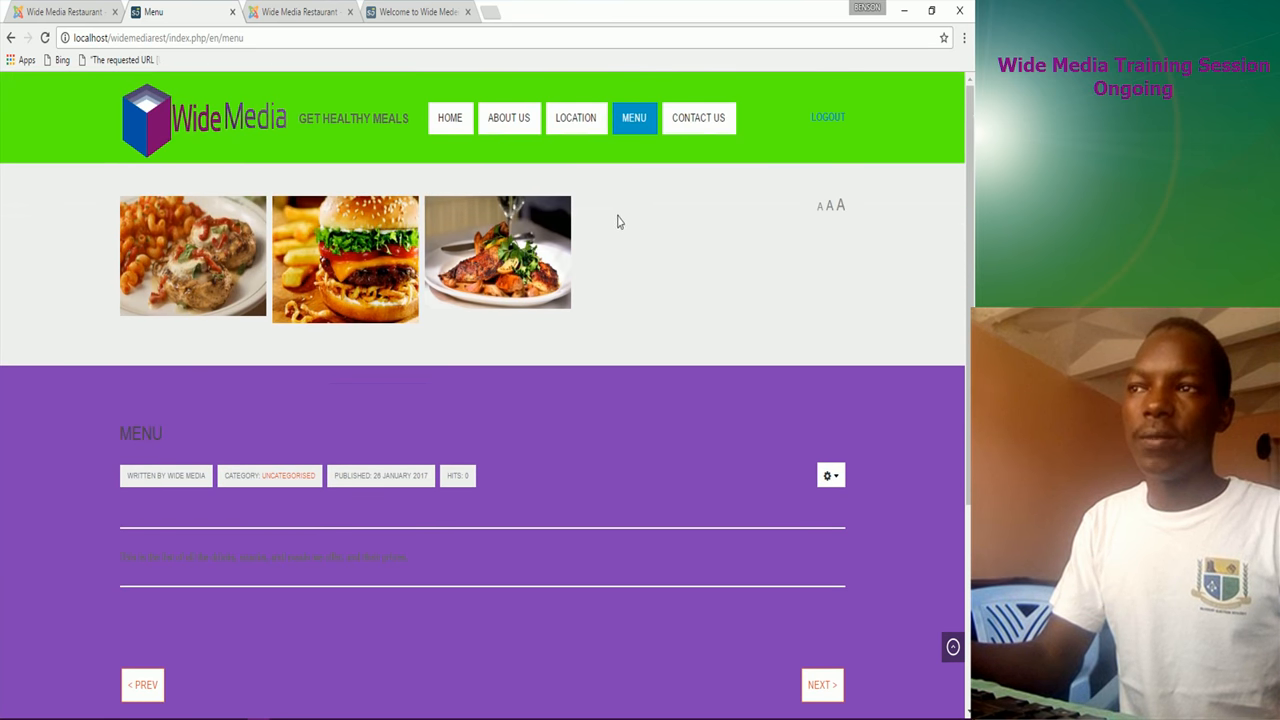
left_click(703, 124)
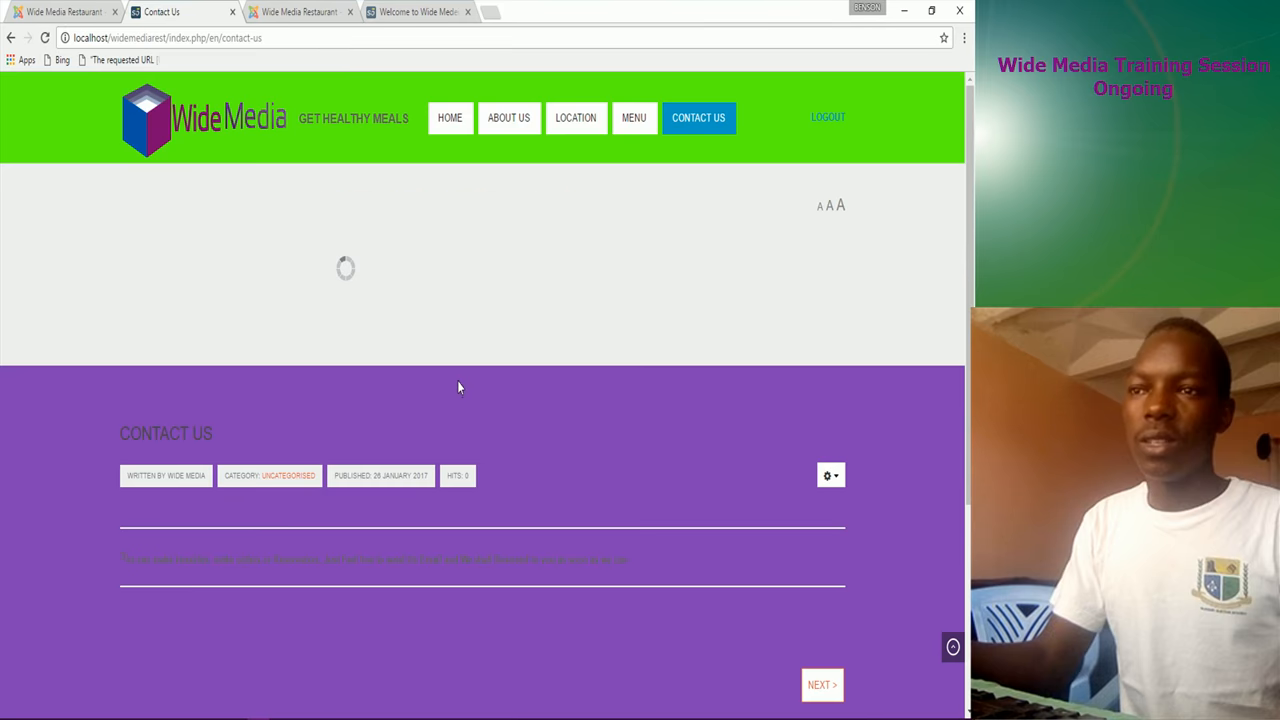
scroll(255, 500, "down", 2)
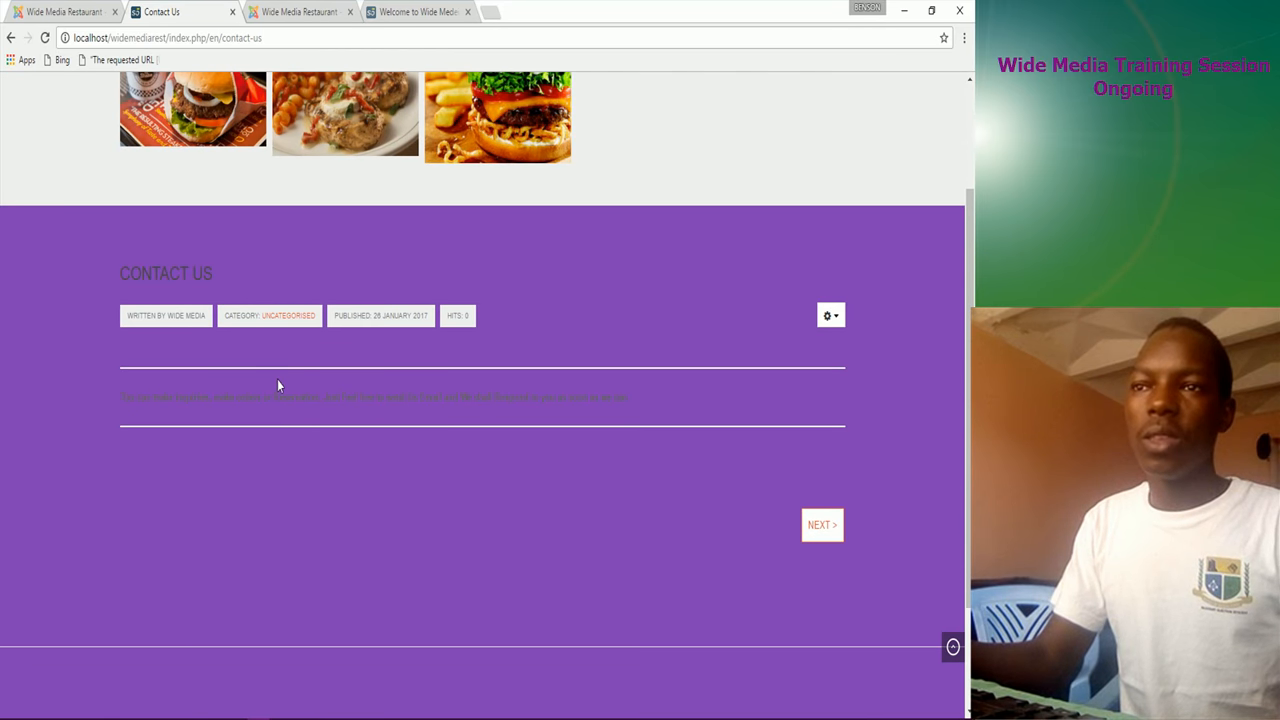
scroll(254, 371, "up", 2)
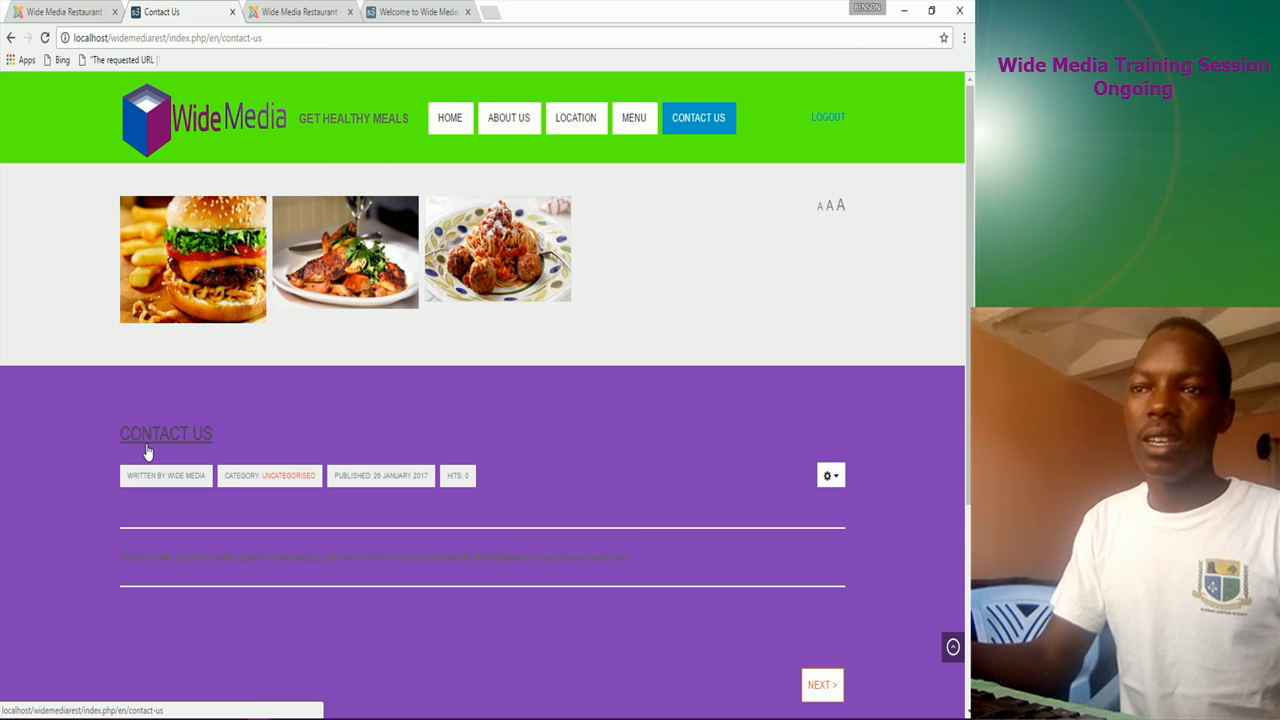
Step: Revisit the Home and About Us pages, then return to the administrator's menu items list
left_click(456, 125)
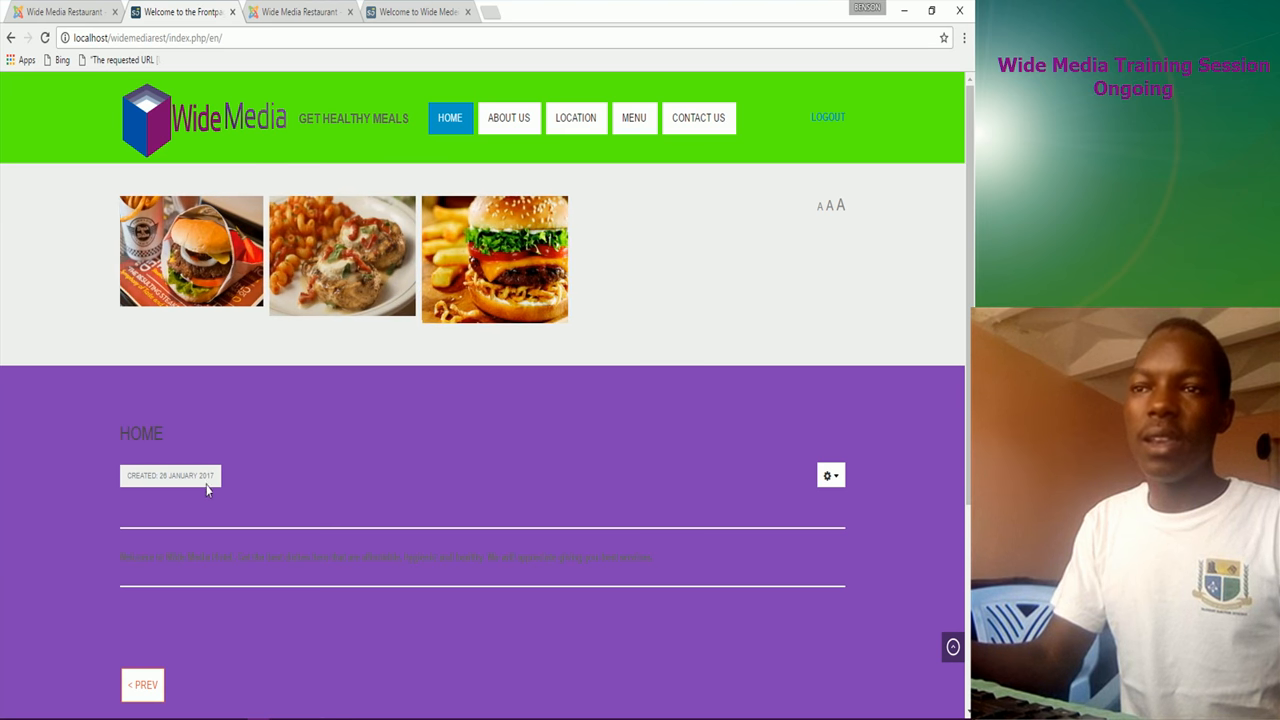
scroll(274, 680, "down", 3)
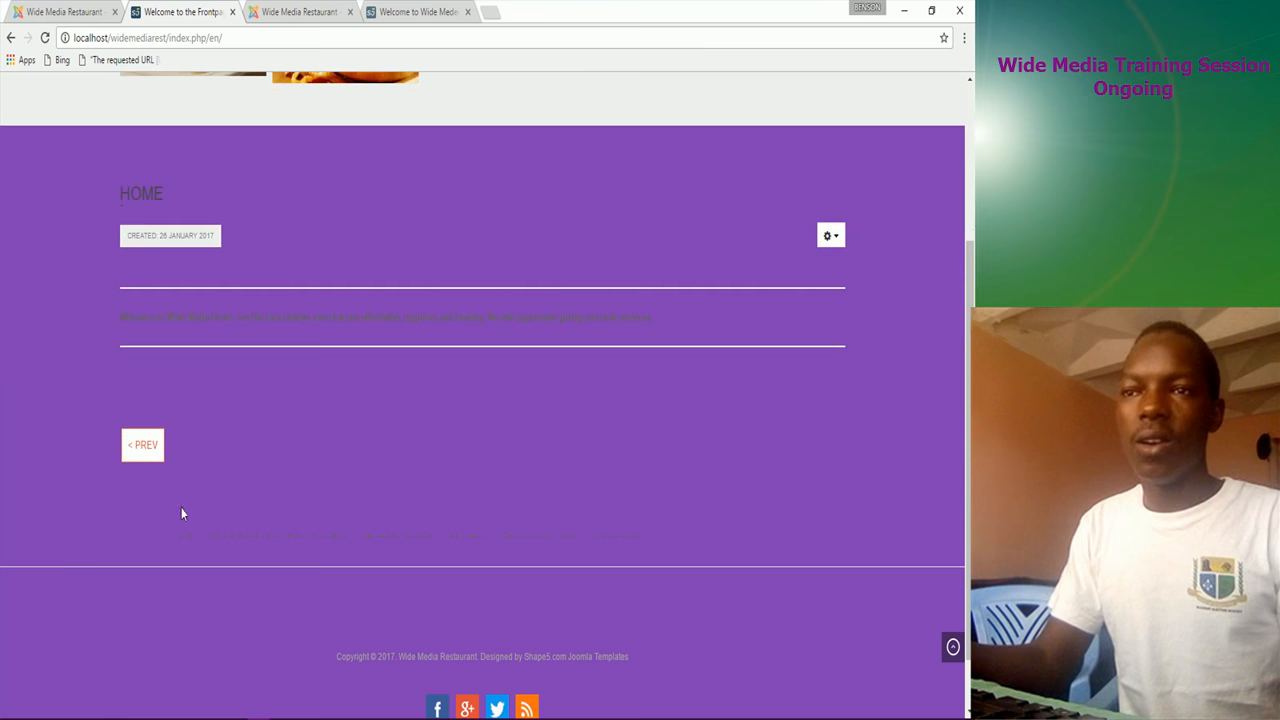
scroll(821, 333, "up", 1)
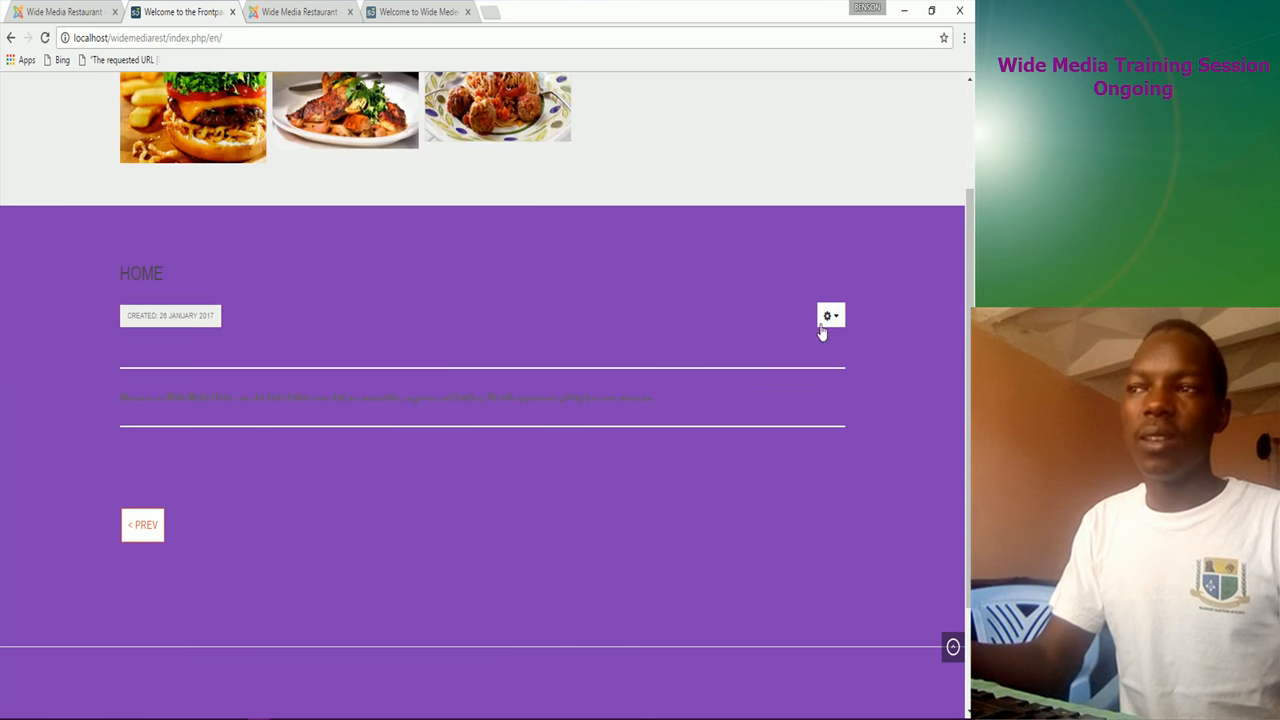
scroll(477, 314, "up", 2)
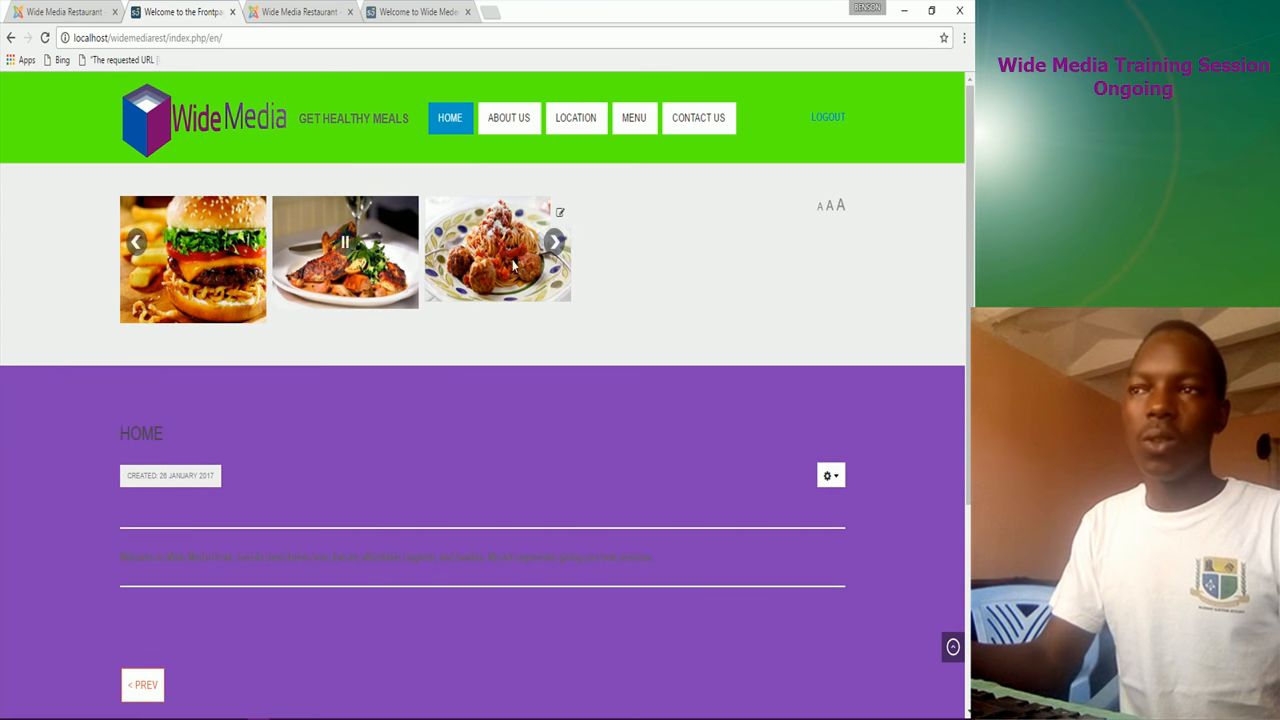
left_click(505, 122)
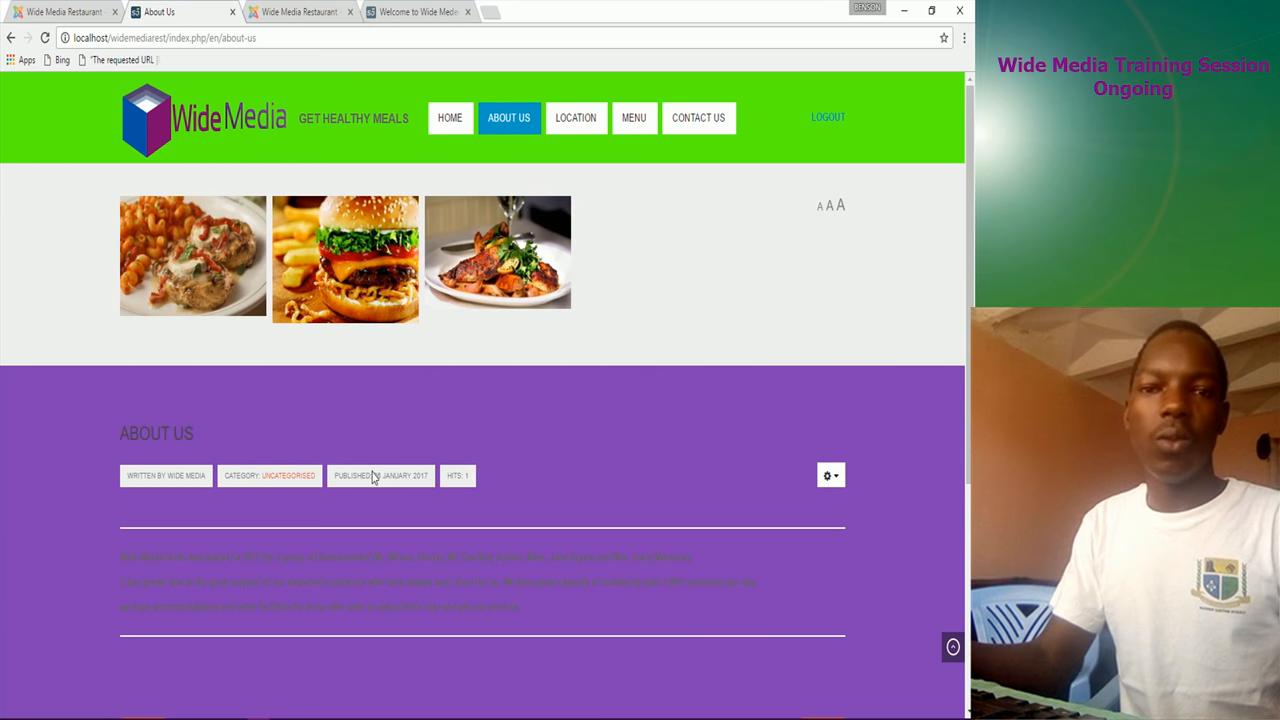
left_click(95, 11)
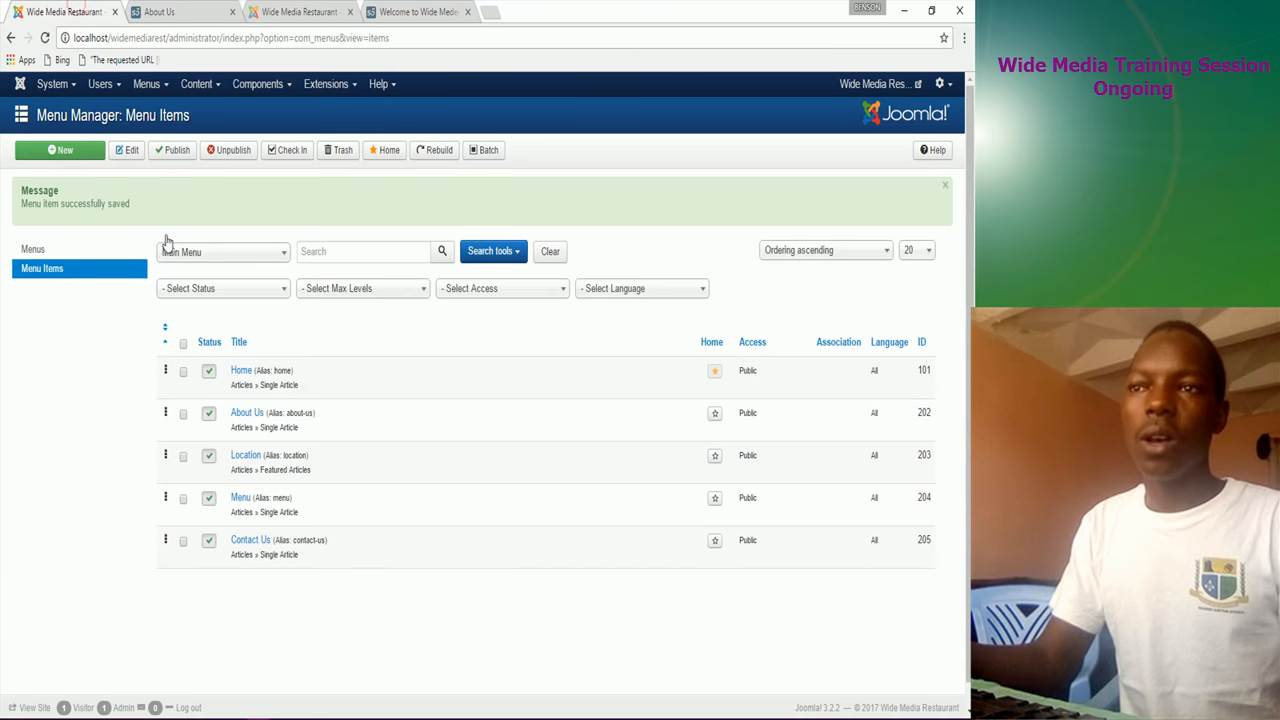
Step: In the article options, hide titles, title links, intro text, and the category with its link
left_click(197, 84)
left_click(218, 112)
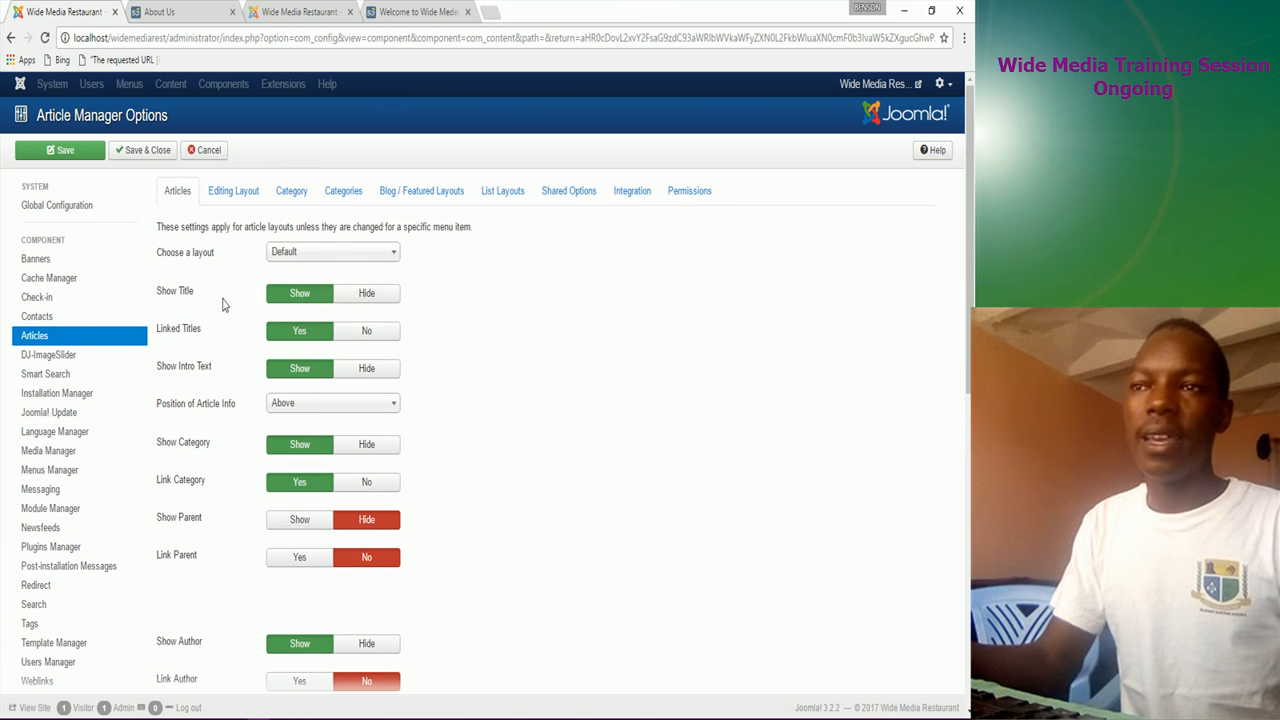
left_click(369, 296)
left_click(362, 338)
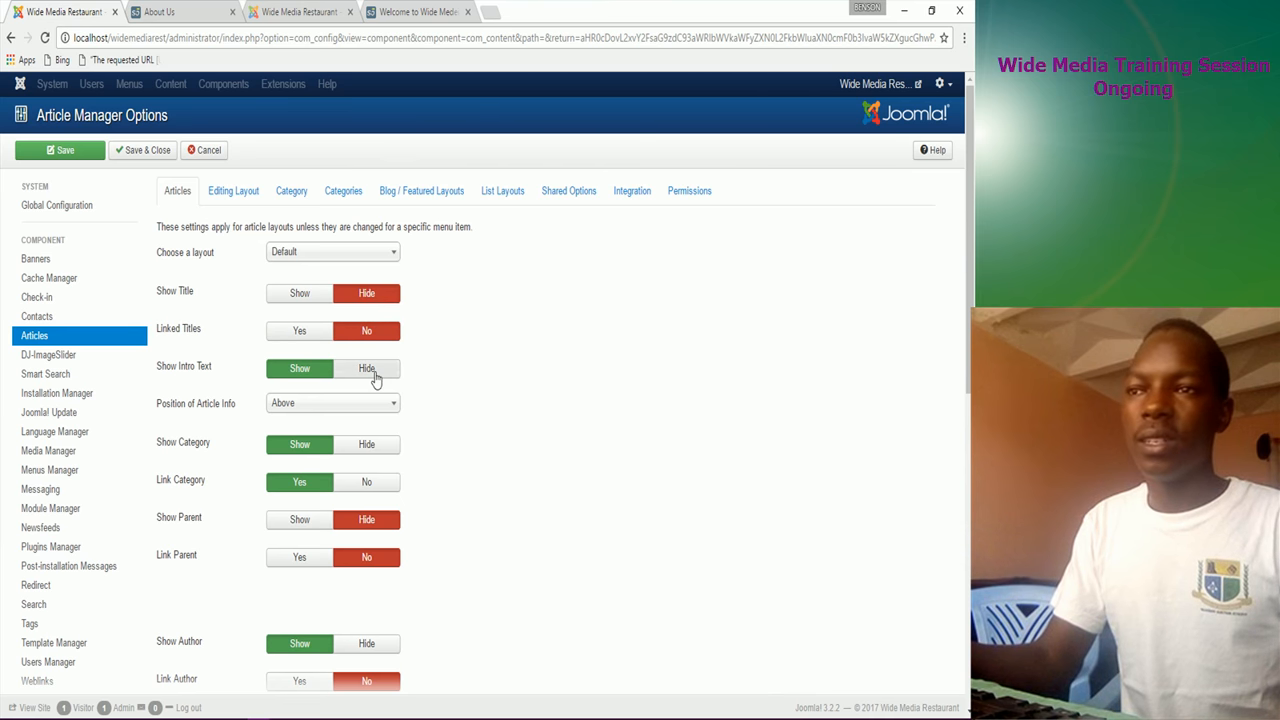
left_click(375, 371)
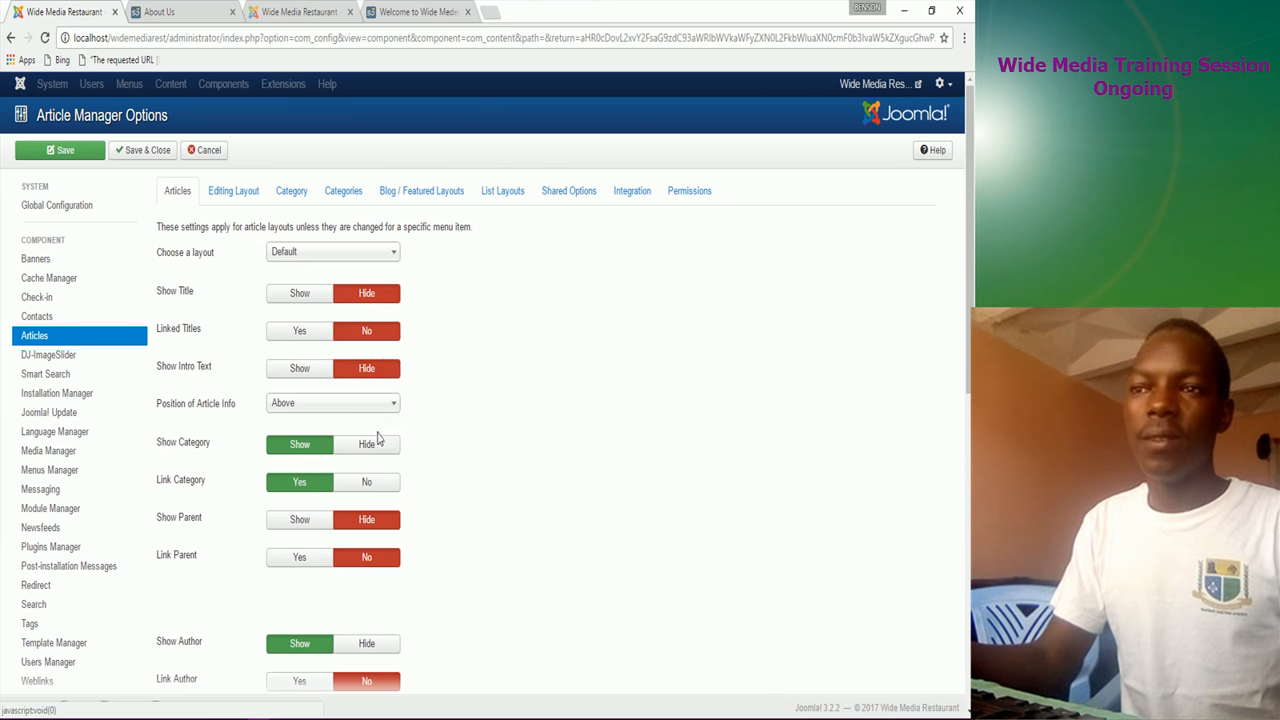
left_click(368, 446)
left_click(369, 483)
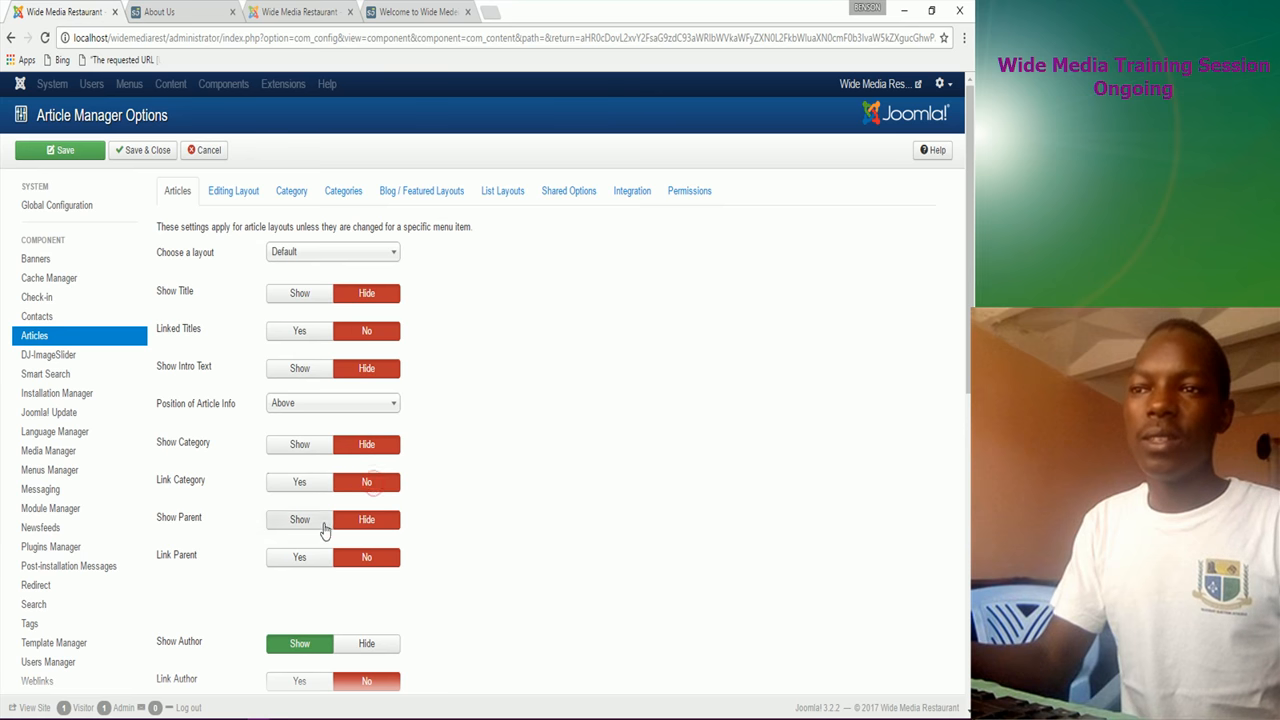
Step: Hide the author, publish date, navigation, Read More link, Read More title and tags
scroll(383, 549, "down", 3)
left_click(364, 366)
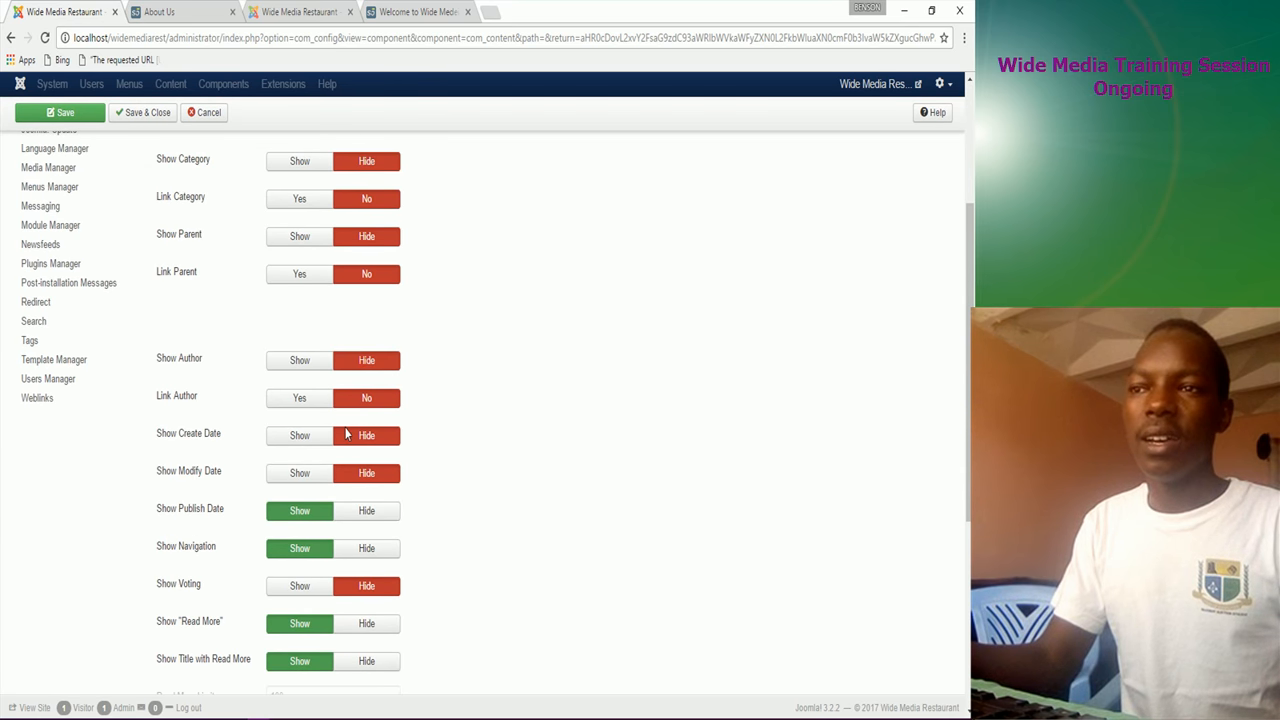
left_click(378, 514)
left_click(378, 552)
scroll(378, 558, "down", 2)
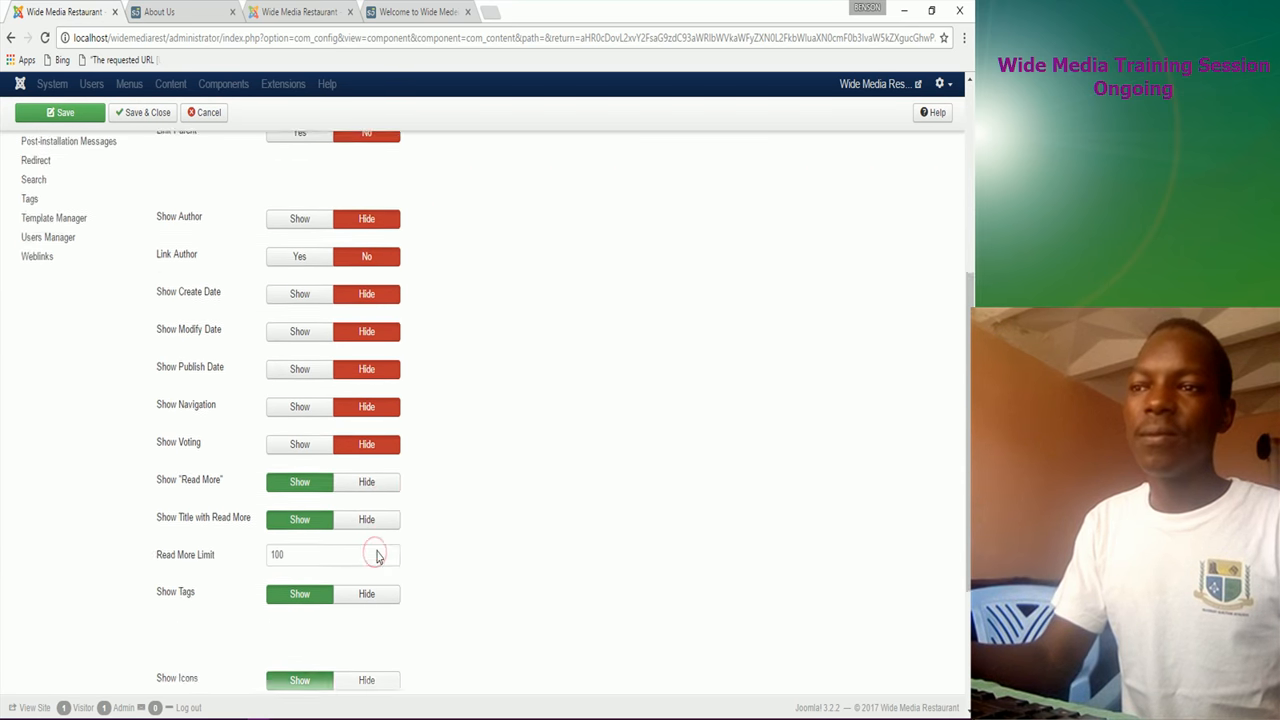
left_click(368, 383)
left_click(370, 421)
left_click(370, 497)
Step: Hide the icons, print icon, email icon and hit count, then save the article options
scroll(376, 577, "down", 1)
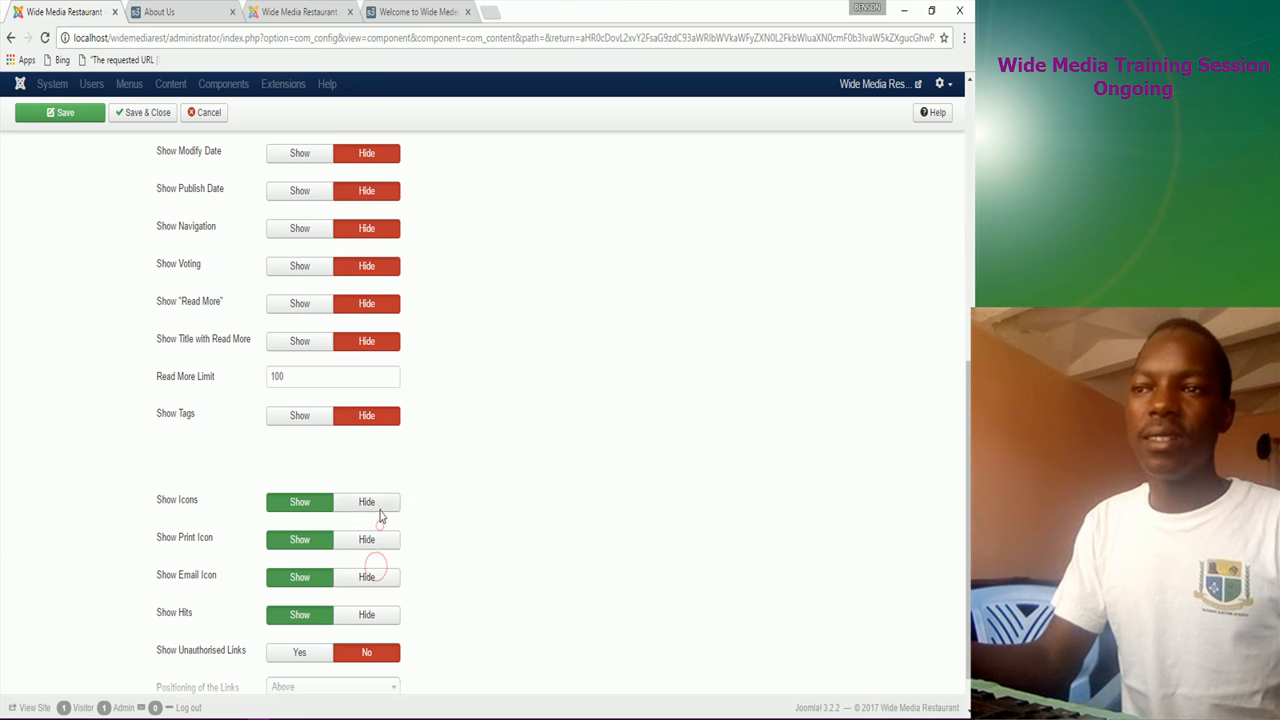
left_click(379, 507)
left_click(378, 545)
left_click(379, 577)
scroll(380, 588, "down", 1)
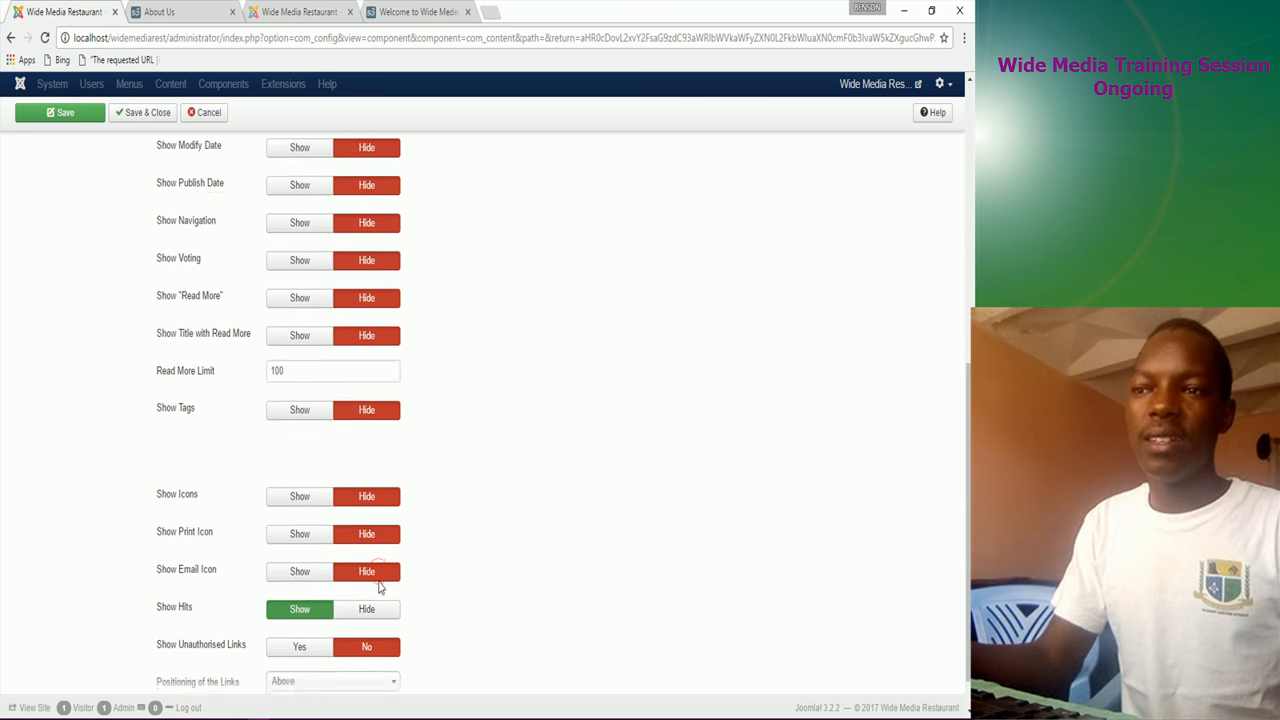
scroll(380, 595, "down", 1)
left_click(369, 570)
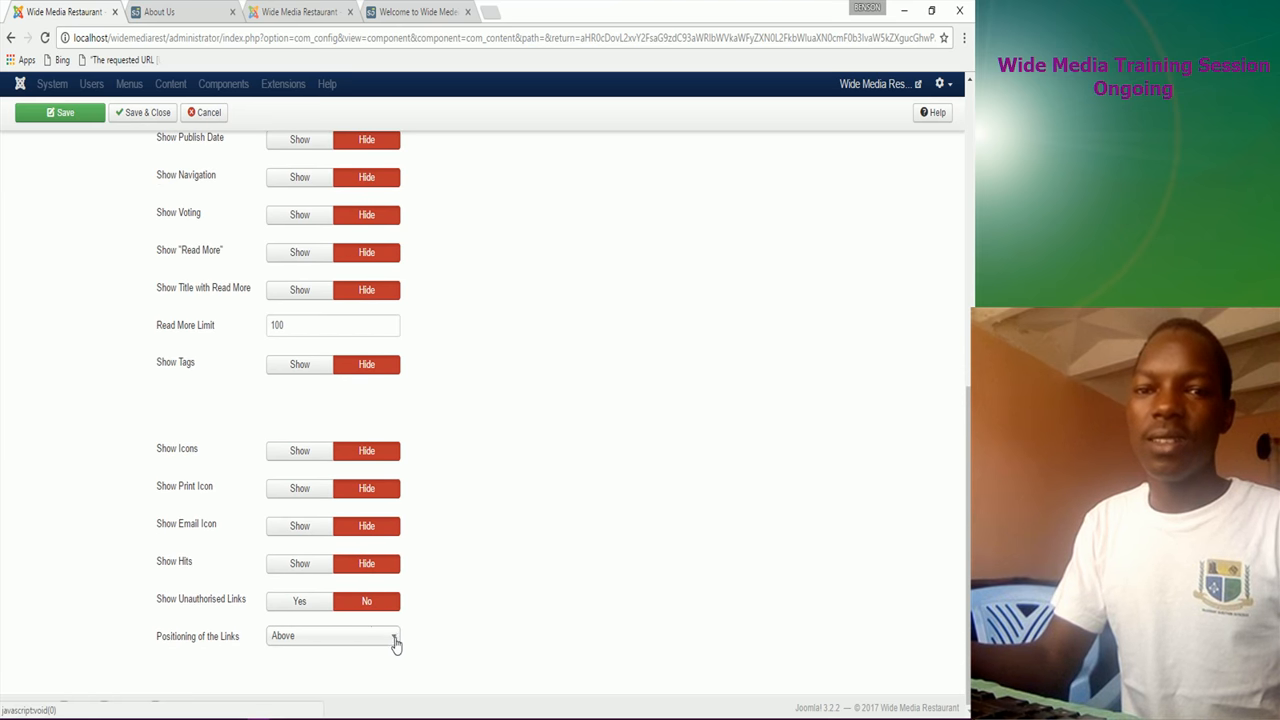
scroll(456, 605, "up", 3)
scroll(455, 596, "up", 4)
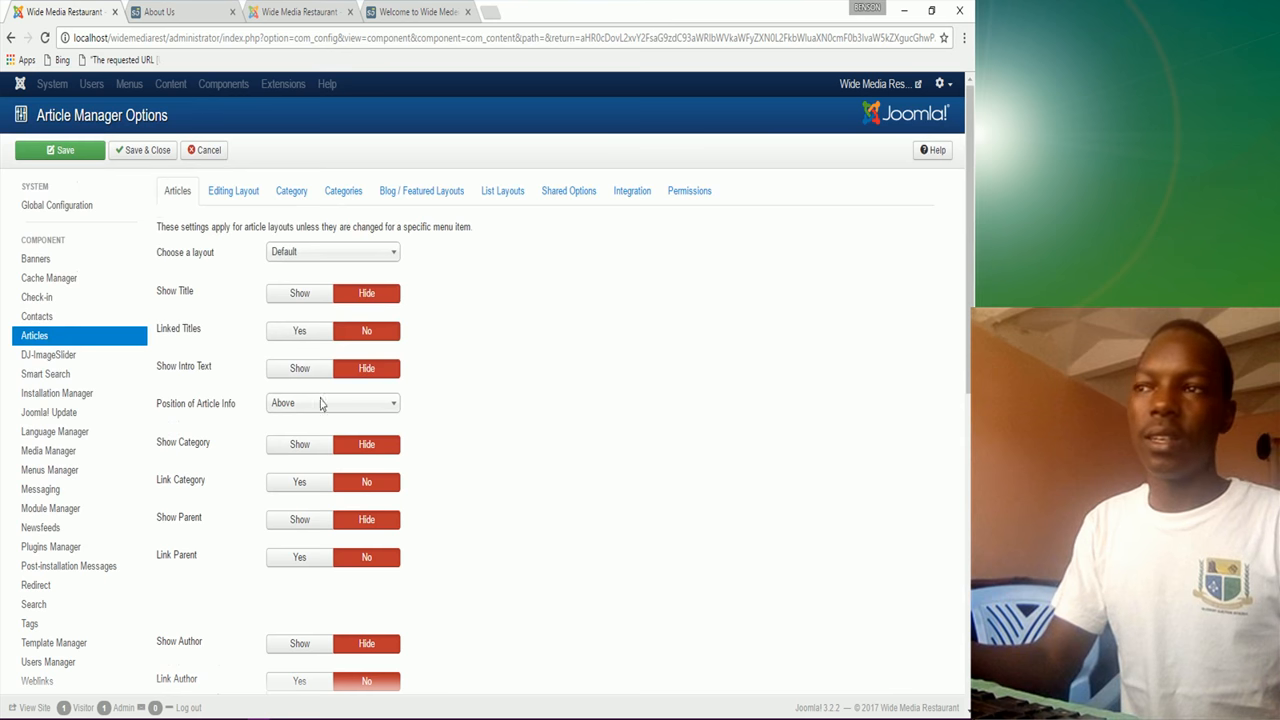
left_click(134, 155)
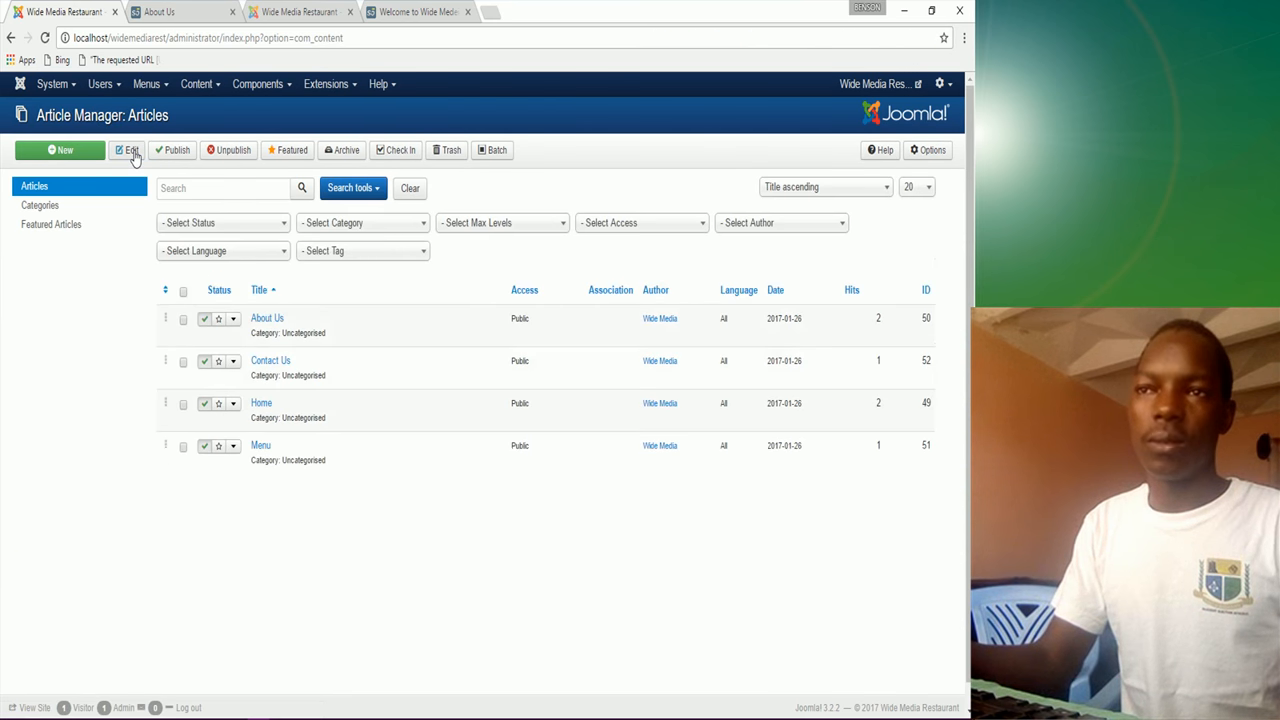
Step: Review Show Page Heading on the Home item's Page Display settings and save it
left_click(150, 88)
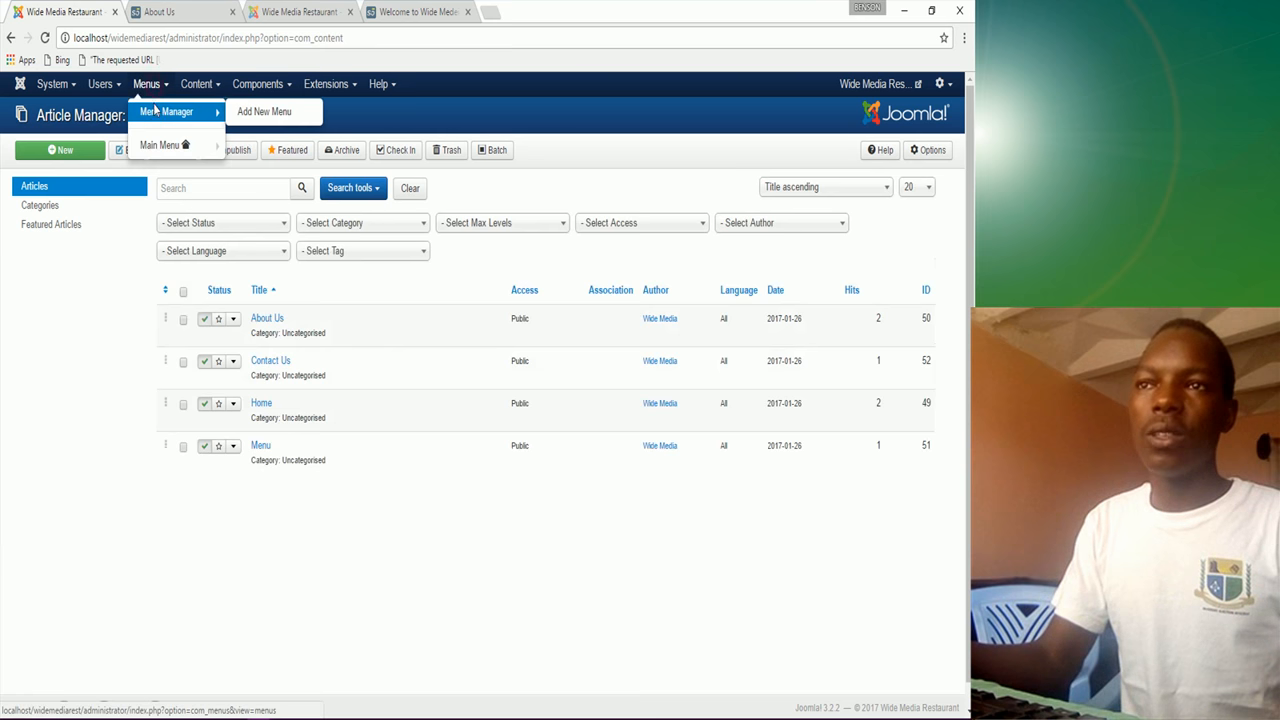
left_click(155, 116)
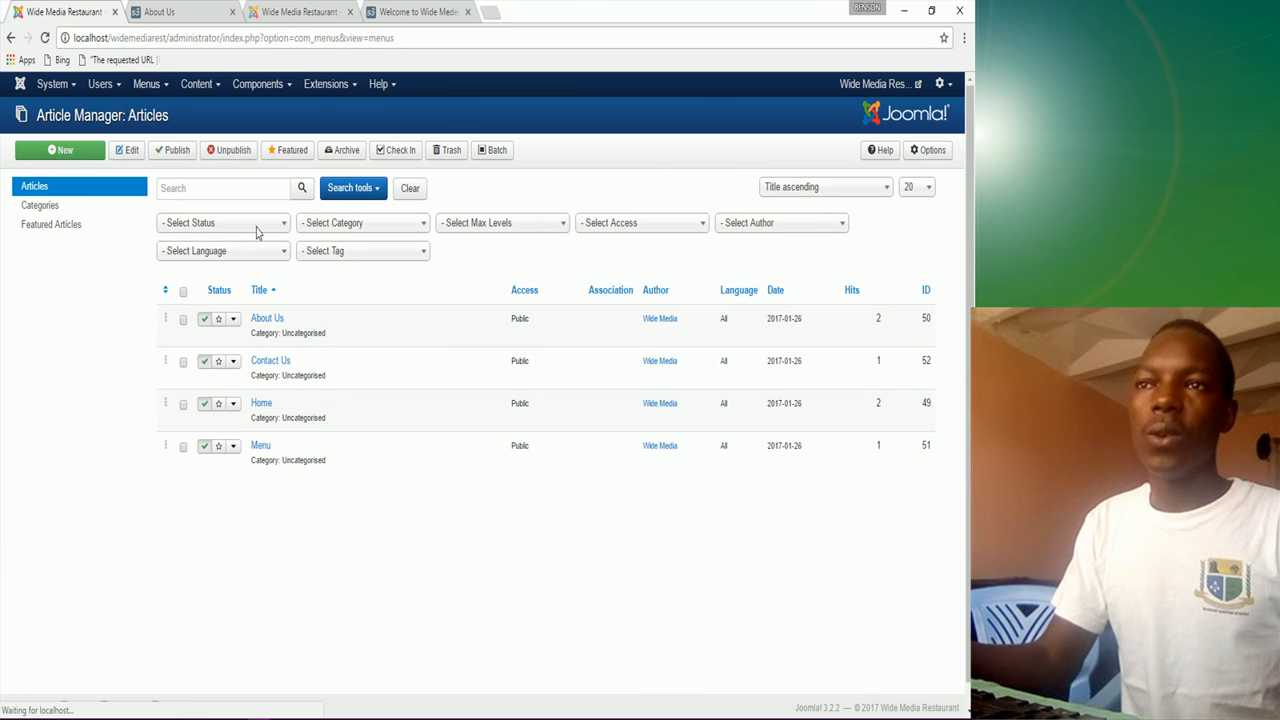
left_click(198, 257)
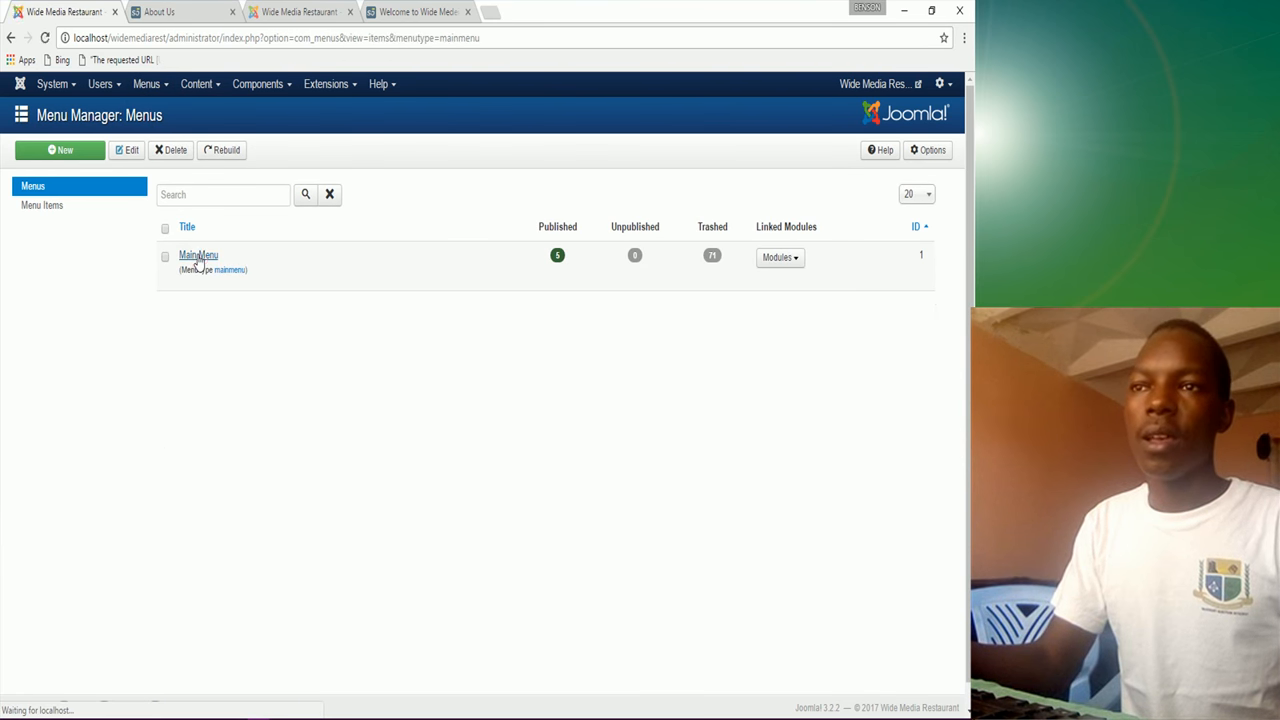
left_click(240, 311)
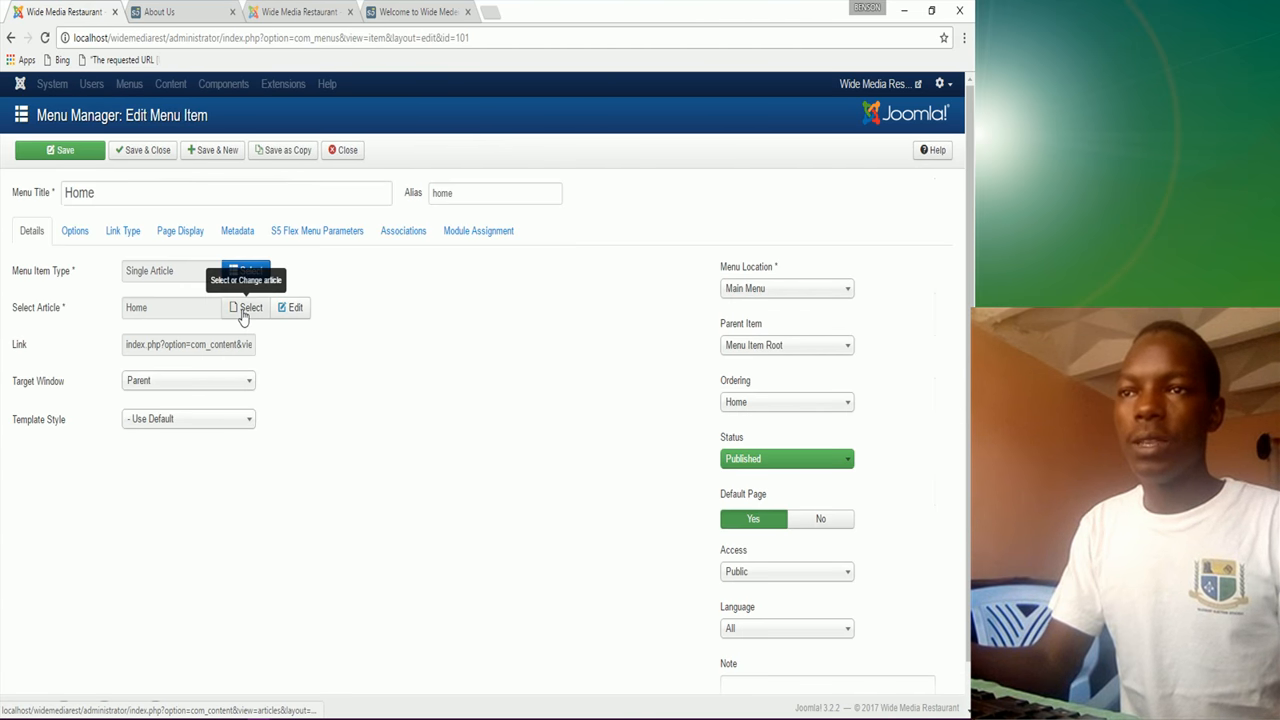
left_click(181, 236)
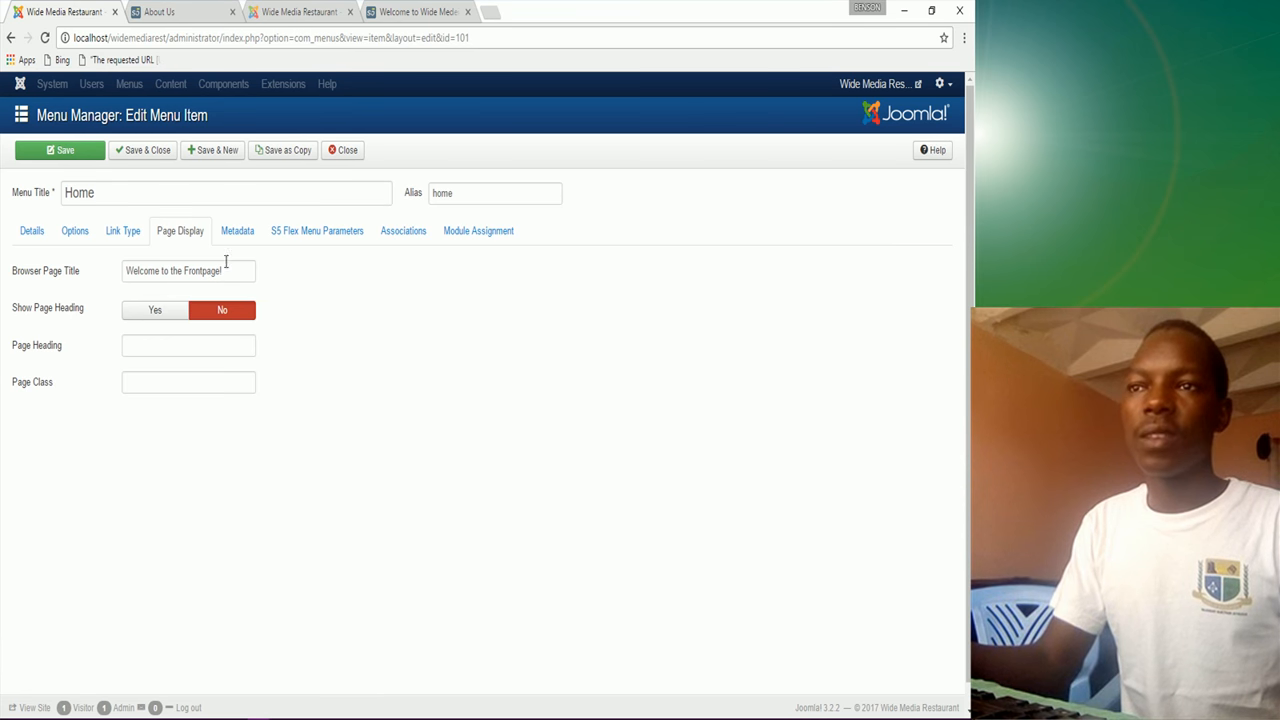
mouse_move(70, 317)
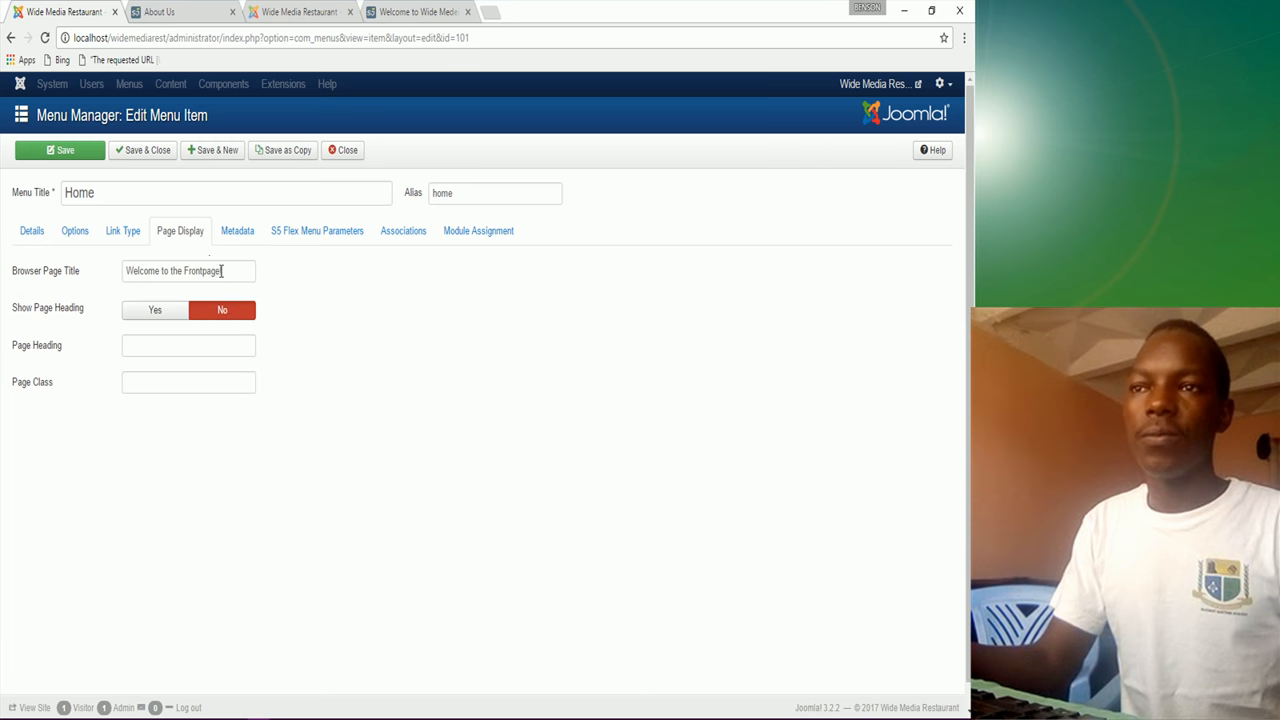
left_click(152, 154)
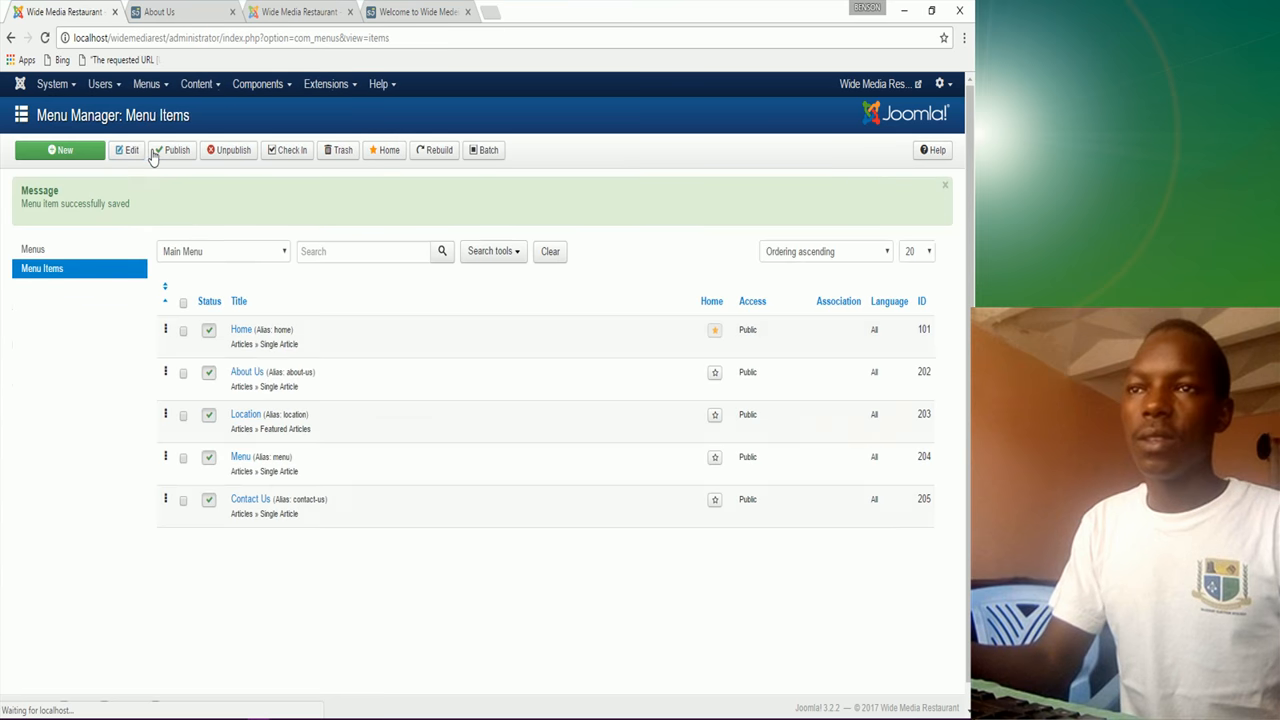
left_click(249, 414)
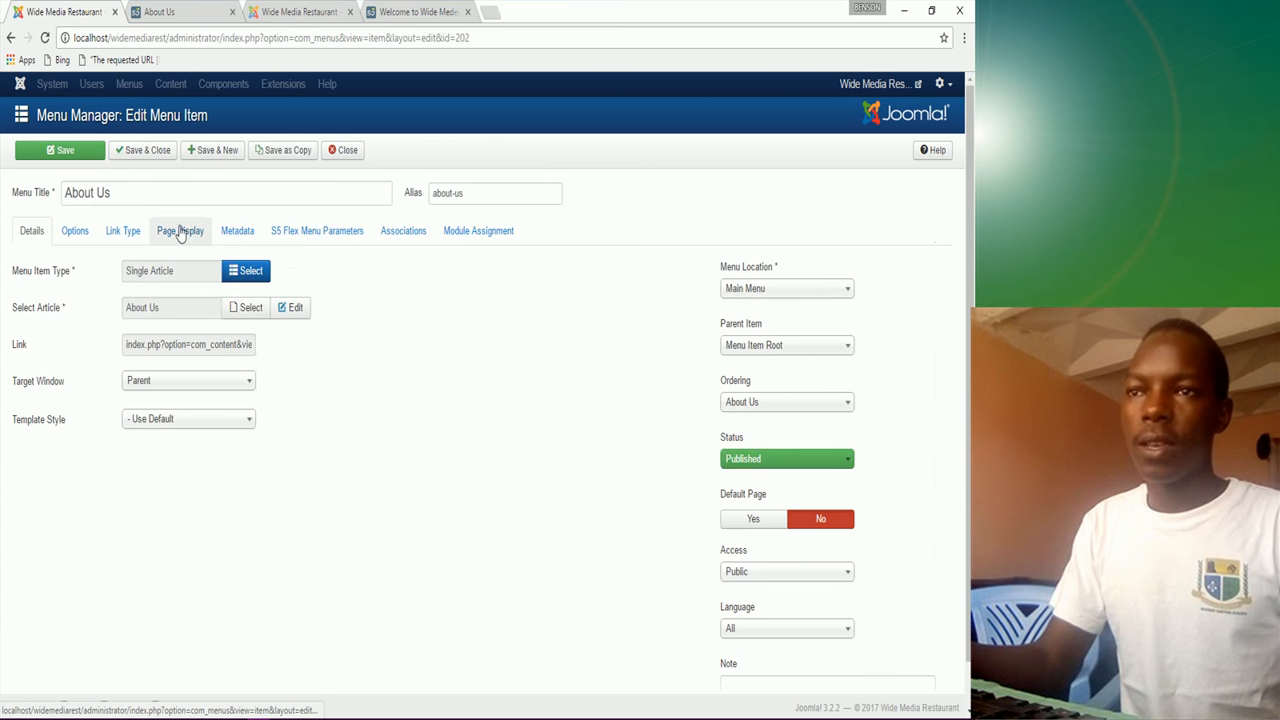
left_click(172, 238)
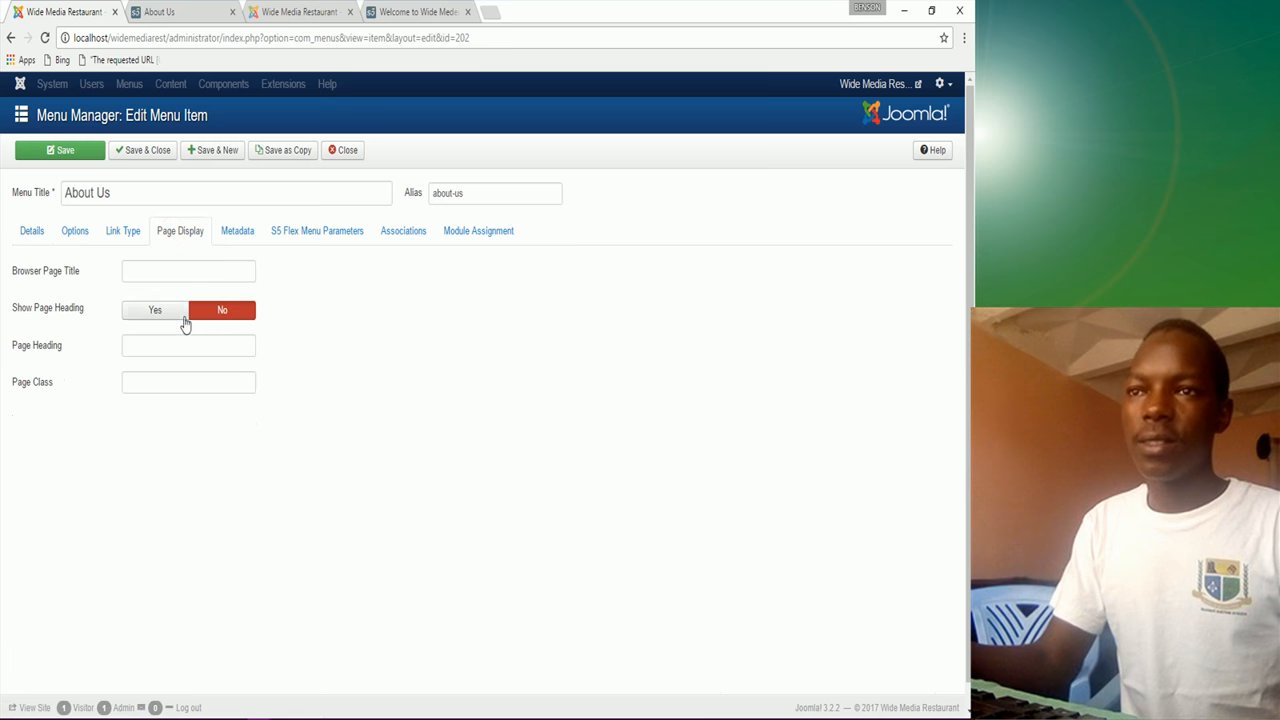
mouse_move(53, 317)
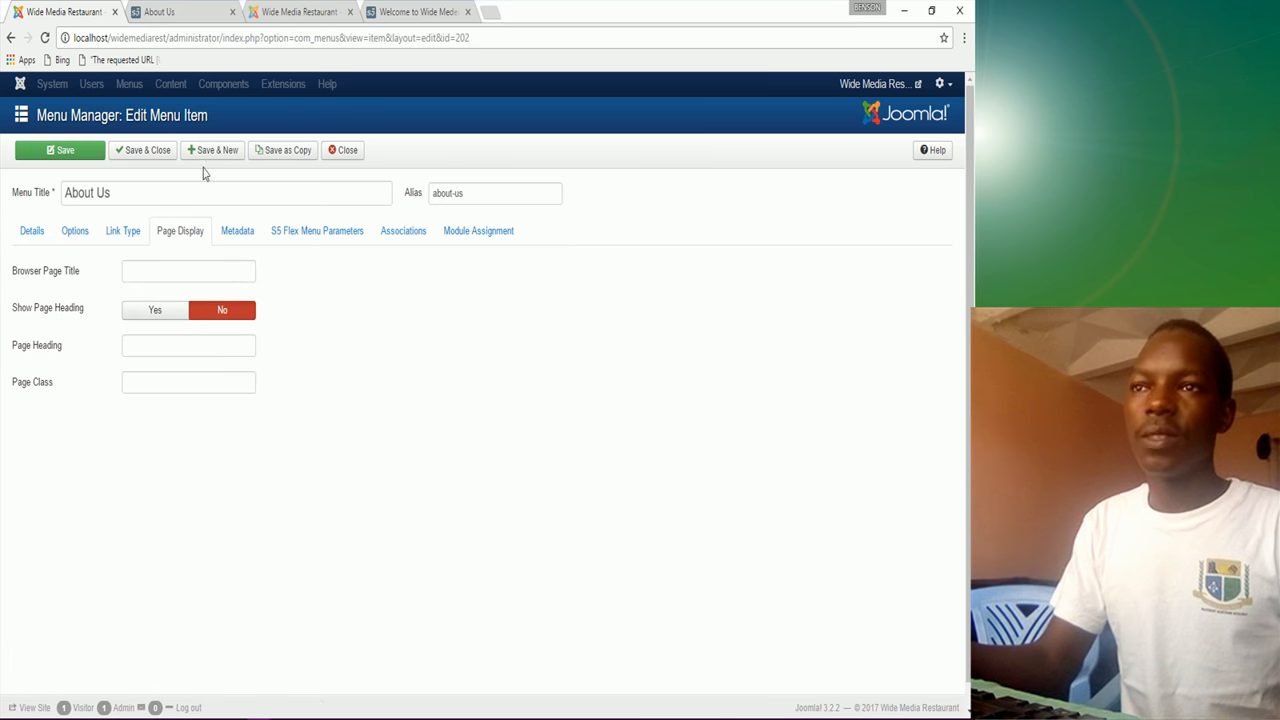
left_click(150, 153)
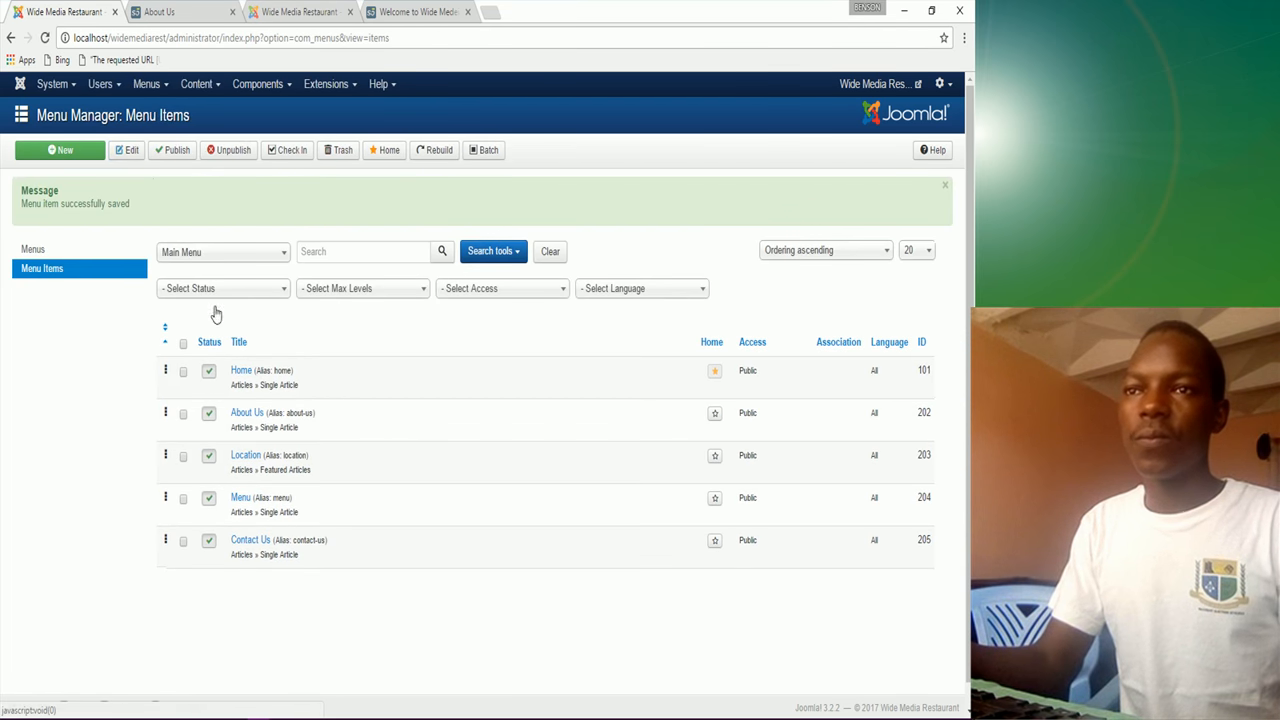
left_click(250, 457)
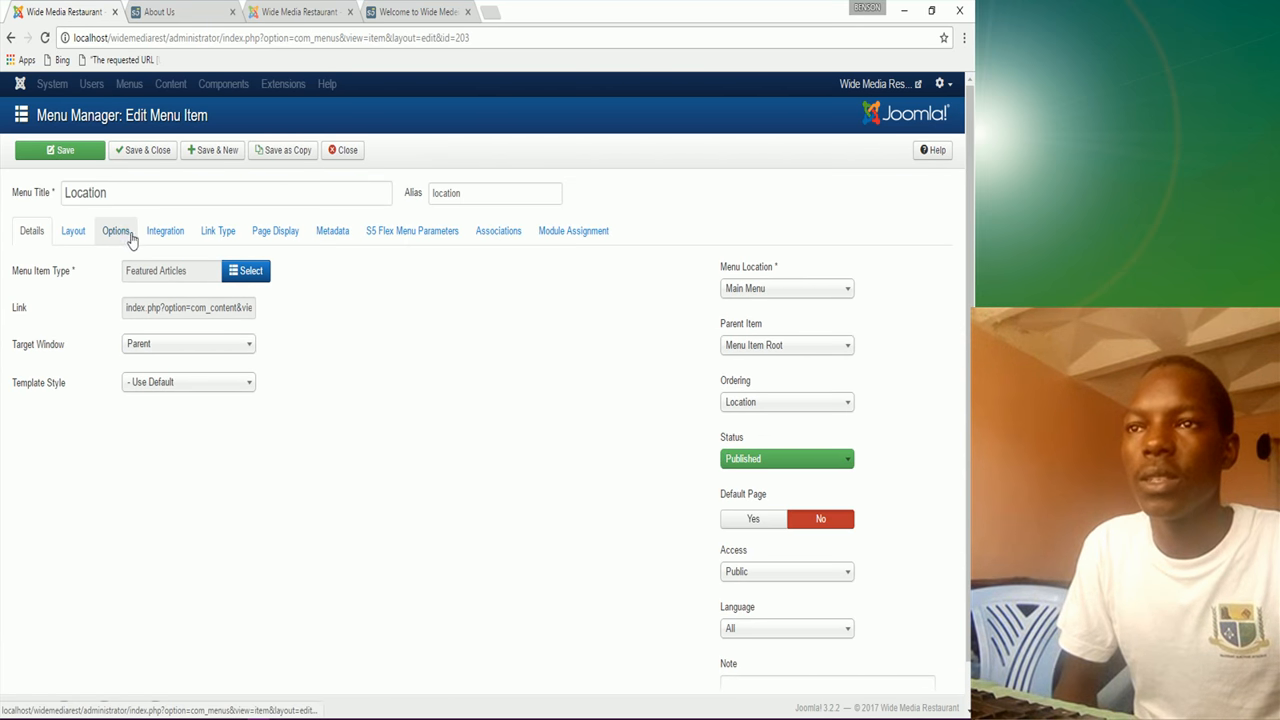
left_click(287, 236)
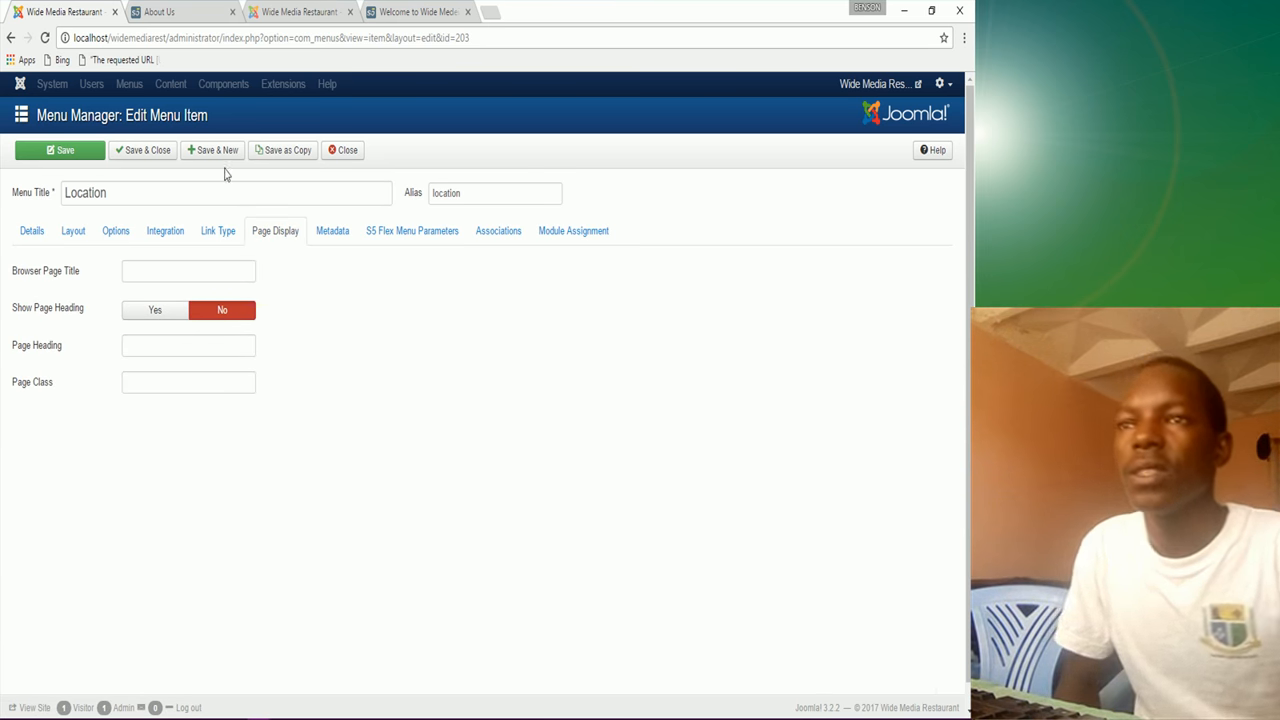
left_click(155, 152)
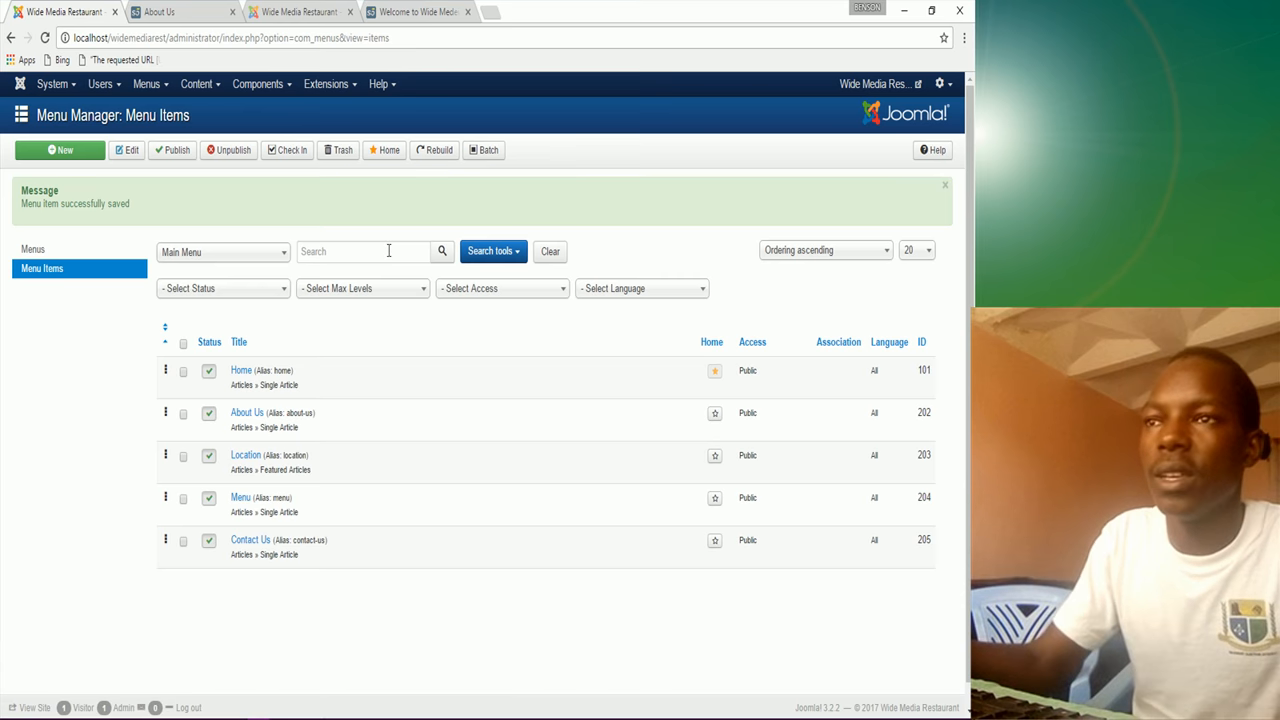
left_click(200, 12)
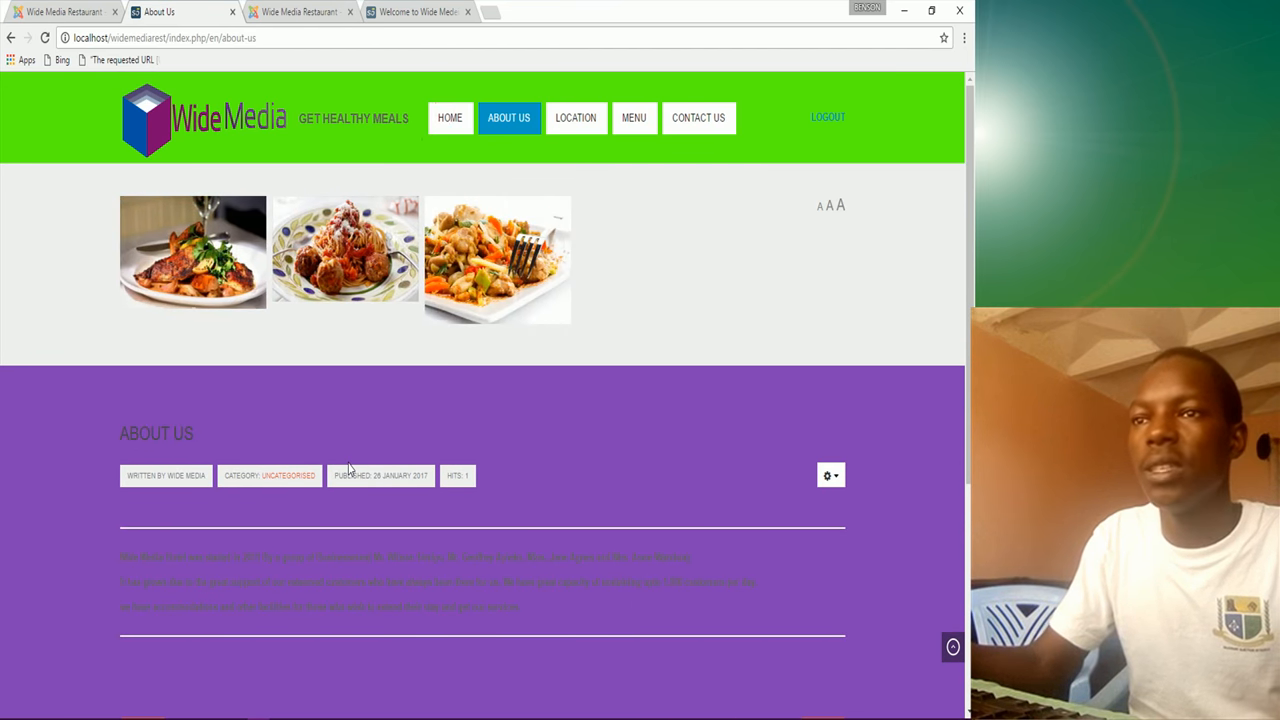
Step: Browse the front end's Home, About Us, Location, Menu and Contact Us pages, ending on Home
left_click(448, 120)
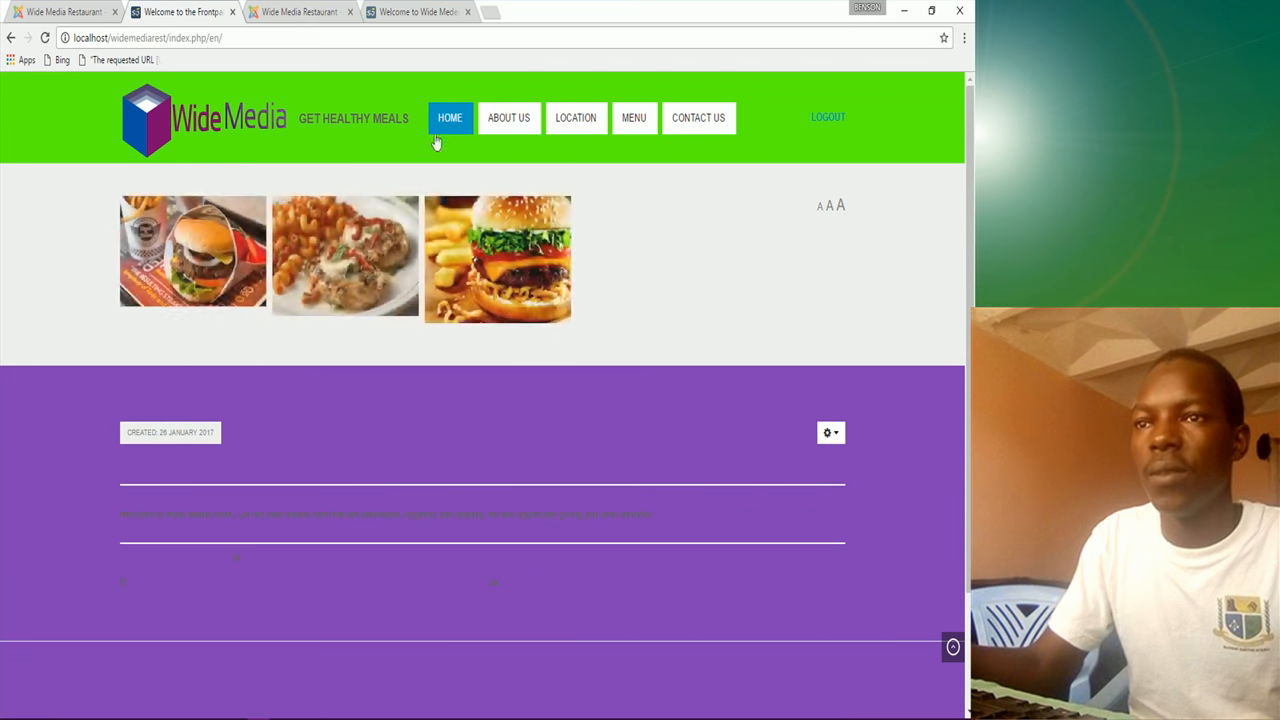
scroll(365, 440, "down", 2)
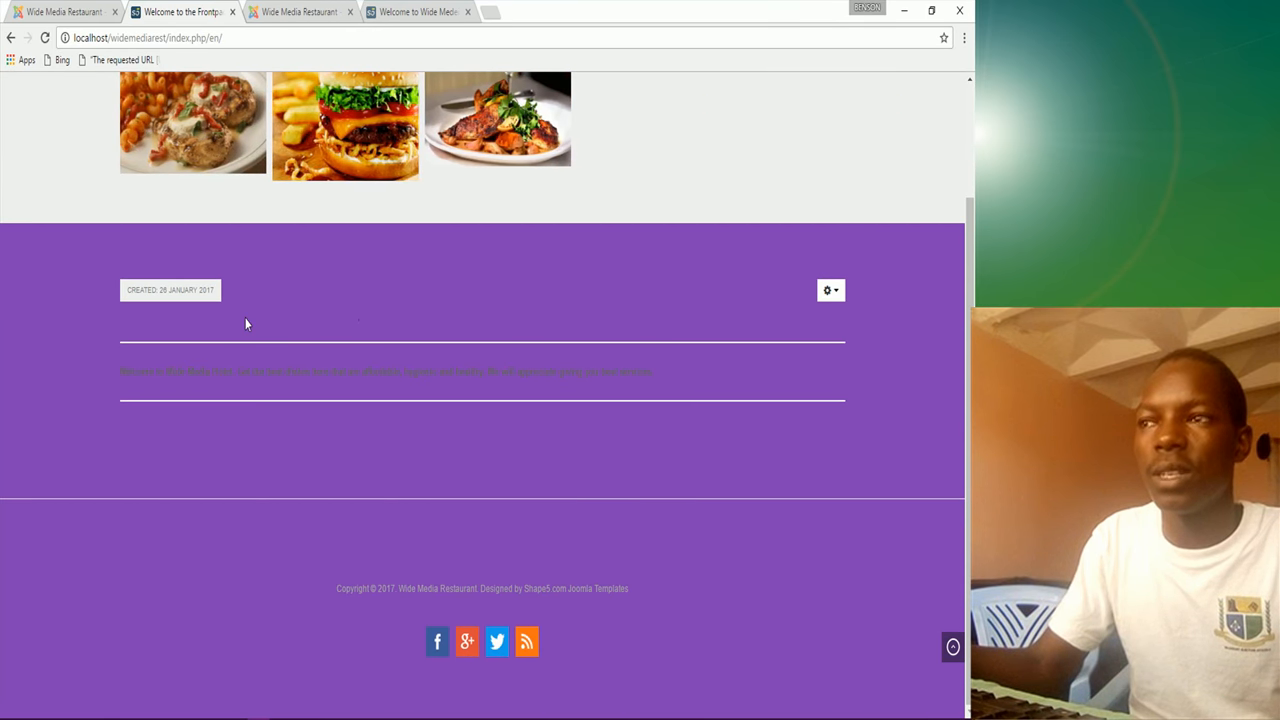
scroll(340, 314, "up", 3)
left_click(508, 120)
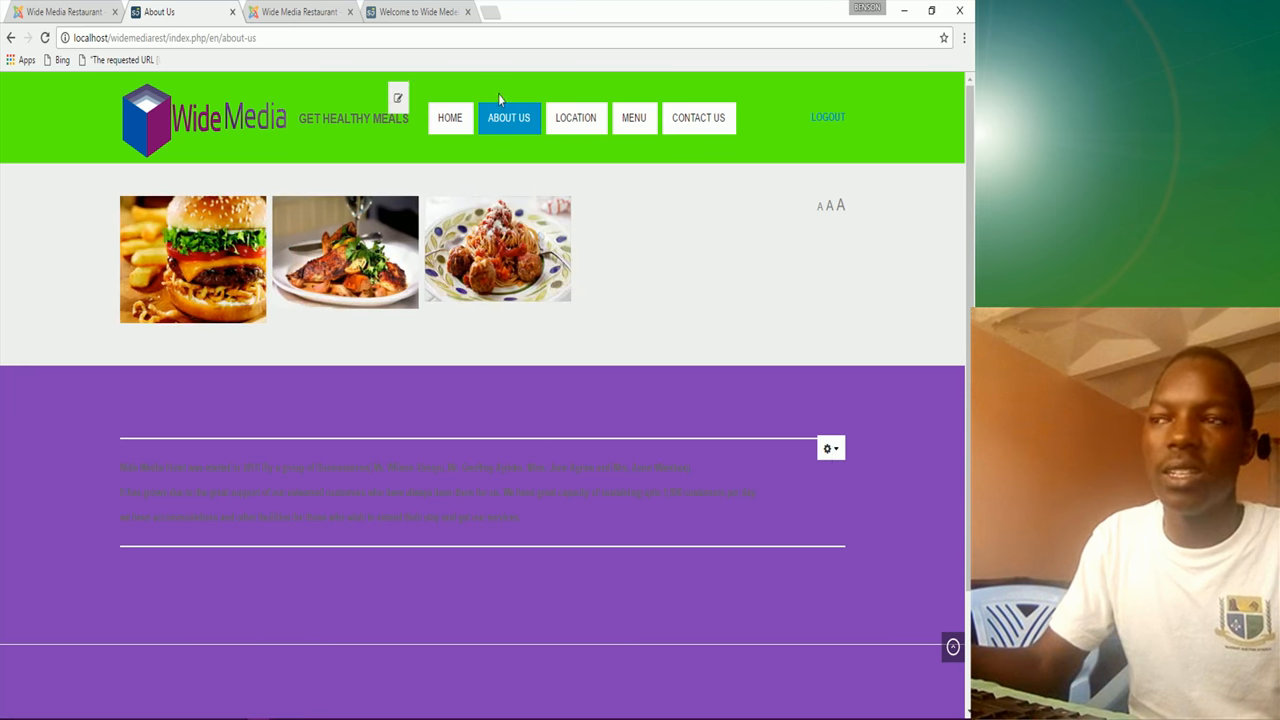
left_click(580, 124)
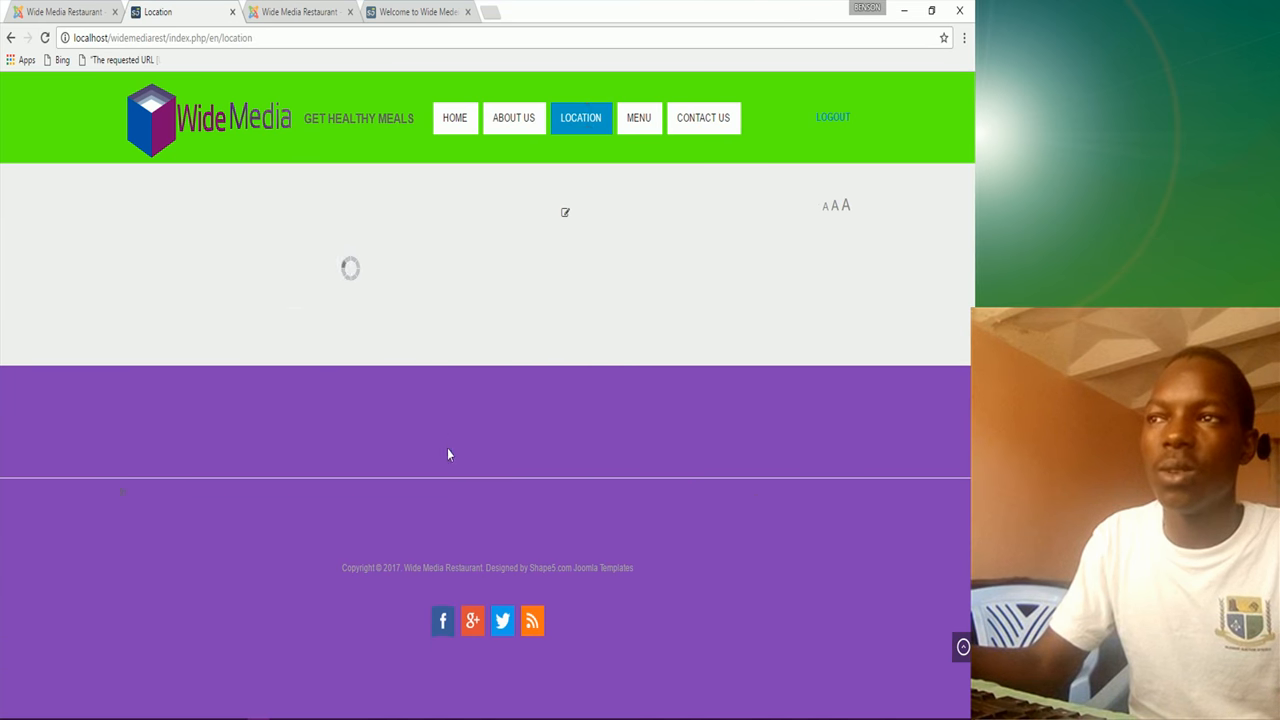
left_click(638, 117)
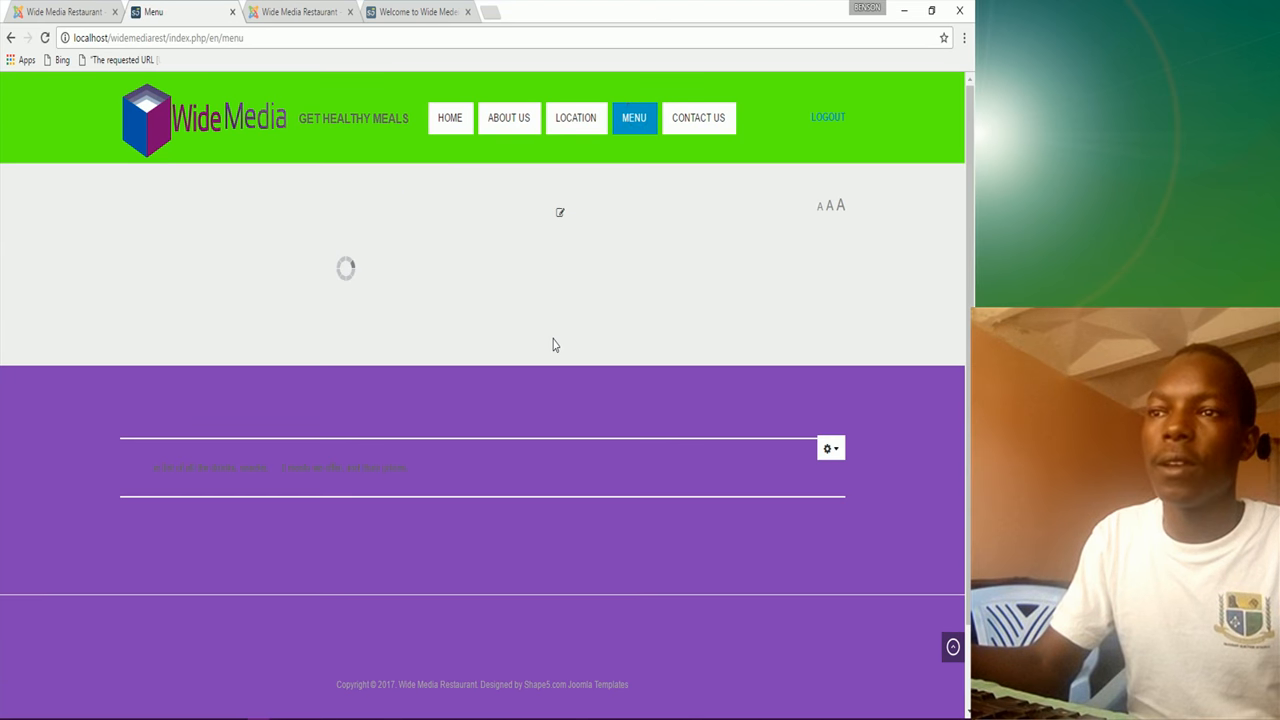
left_click(697, 123)
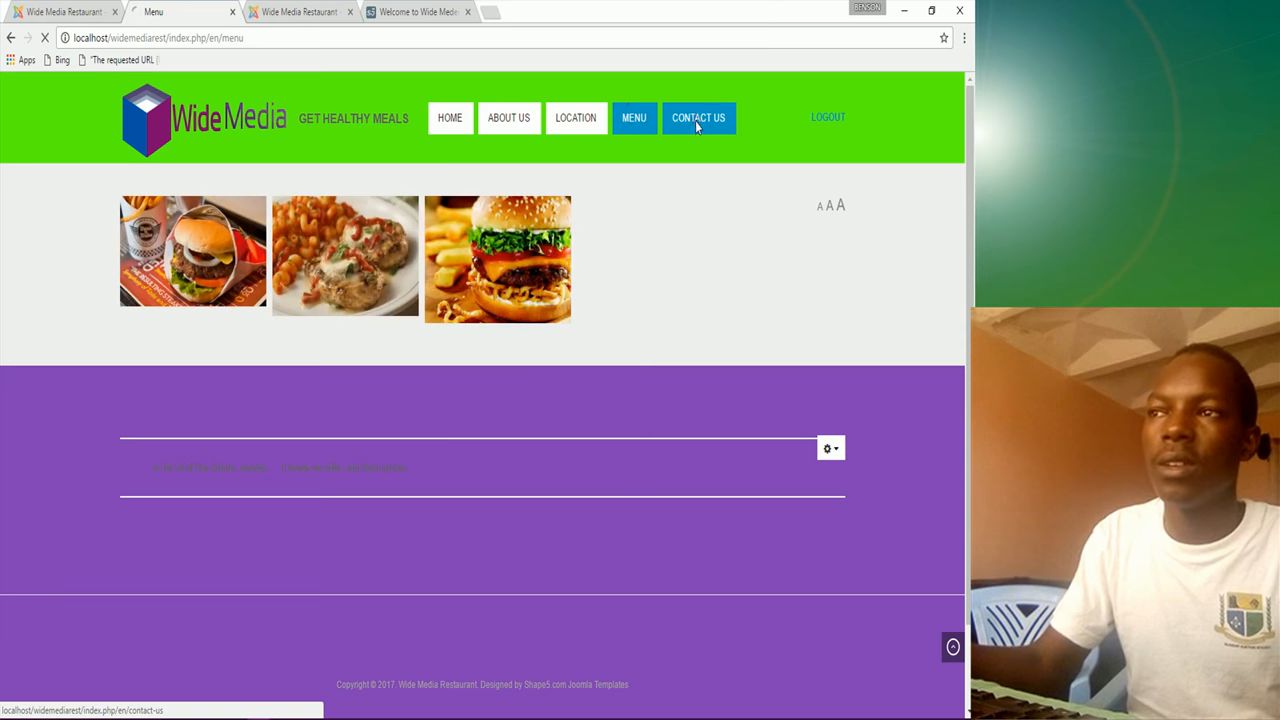
left_click(452, 120)
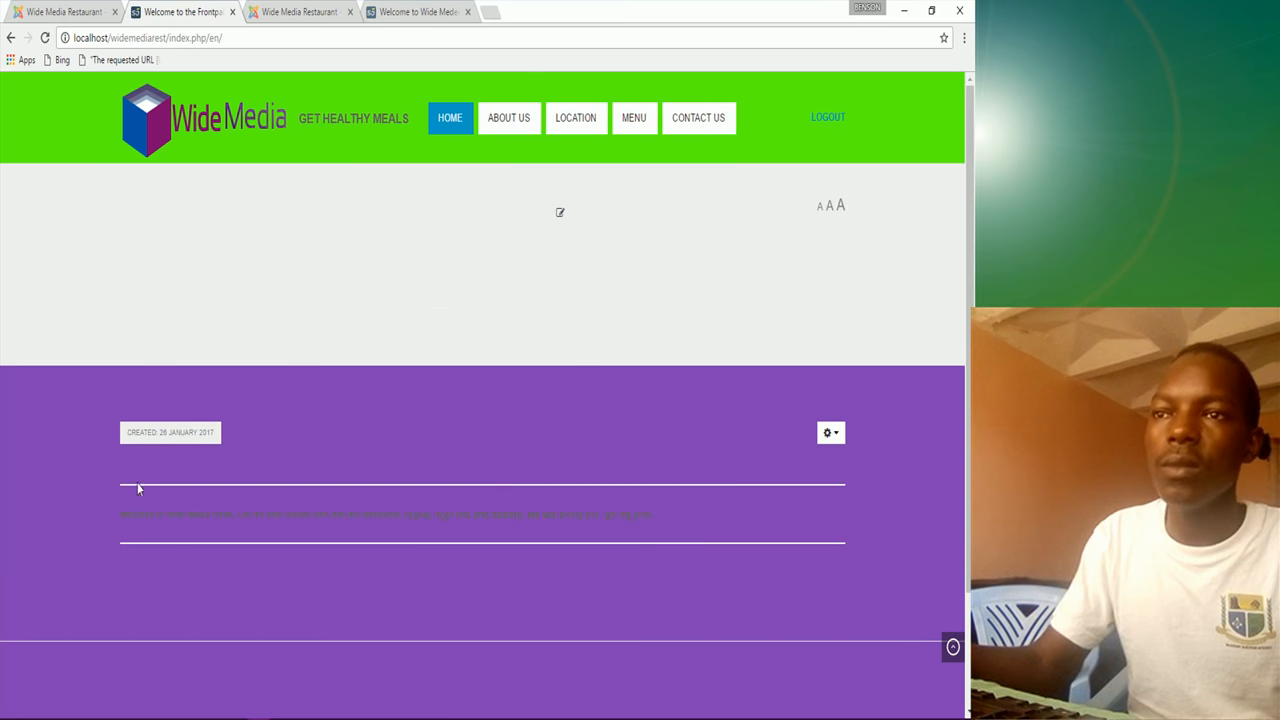
left_click(60, 12)
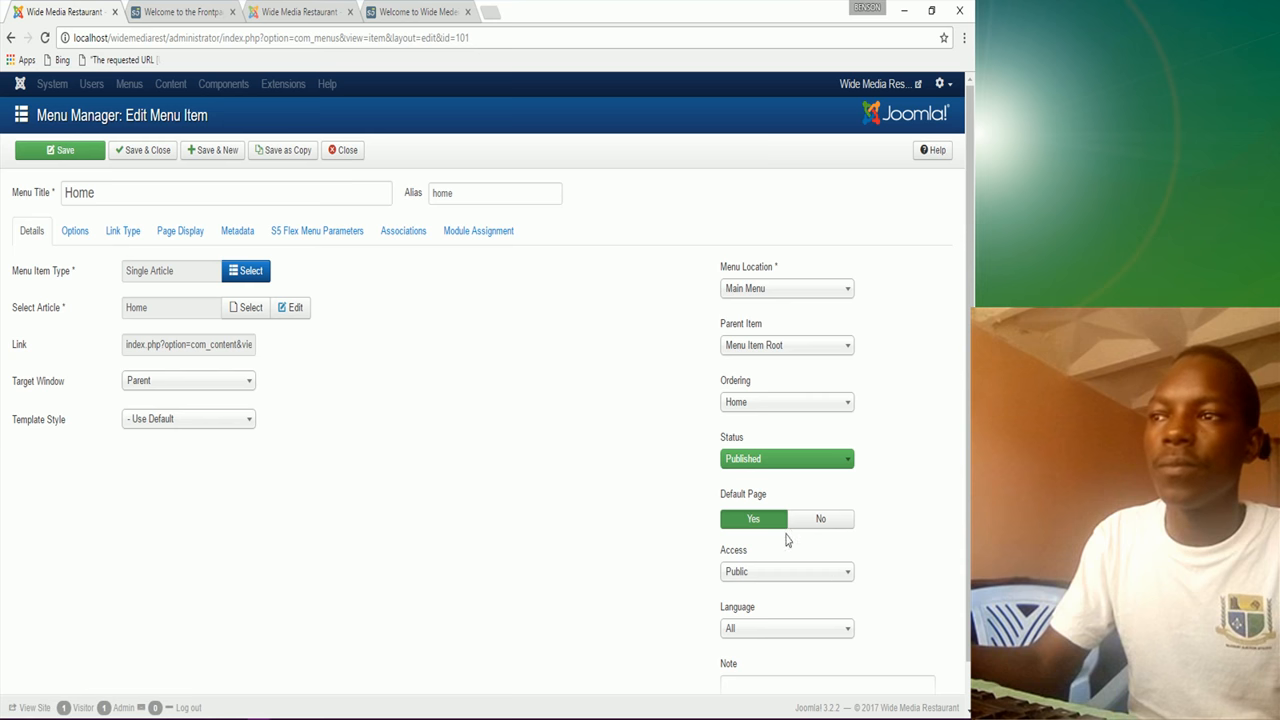
Step: Review the Home item's settings tabs and turn off Add Menu Title in the link settings
scroll(783, 530, "down", 1)
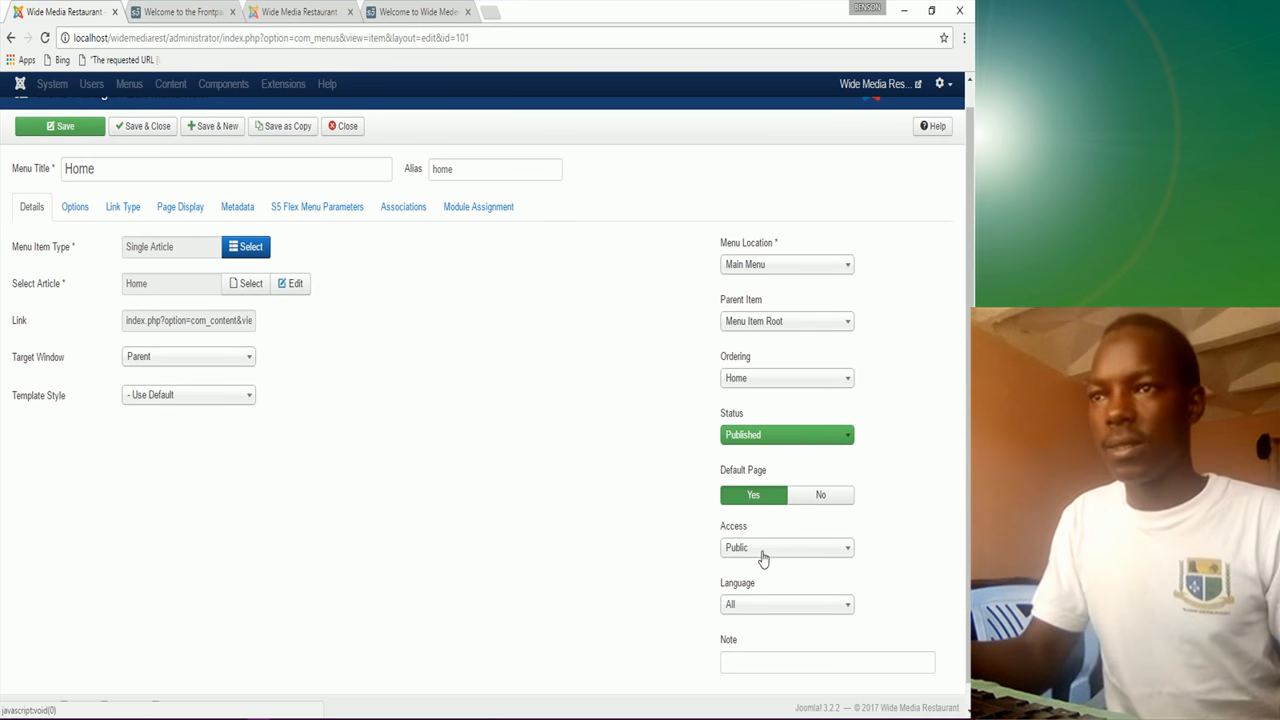
scroll(186, 423, "up", 1)
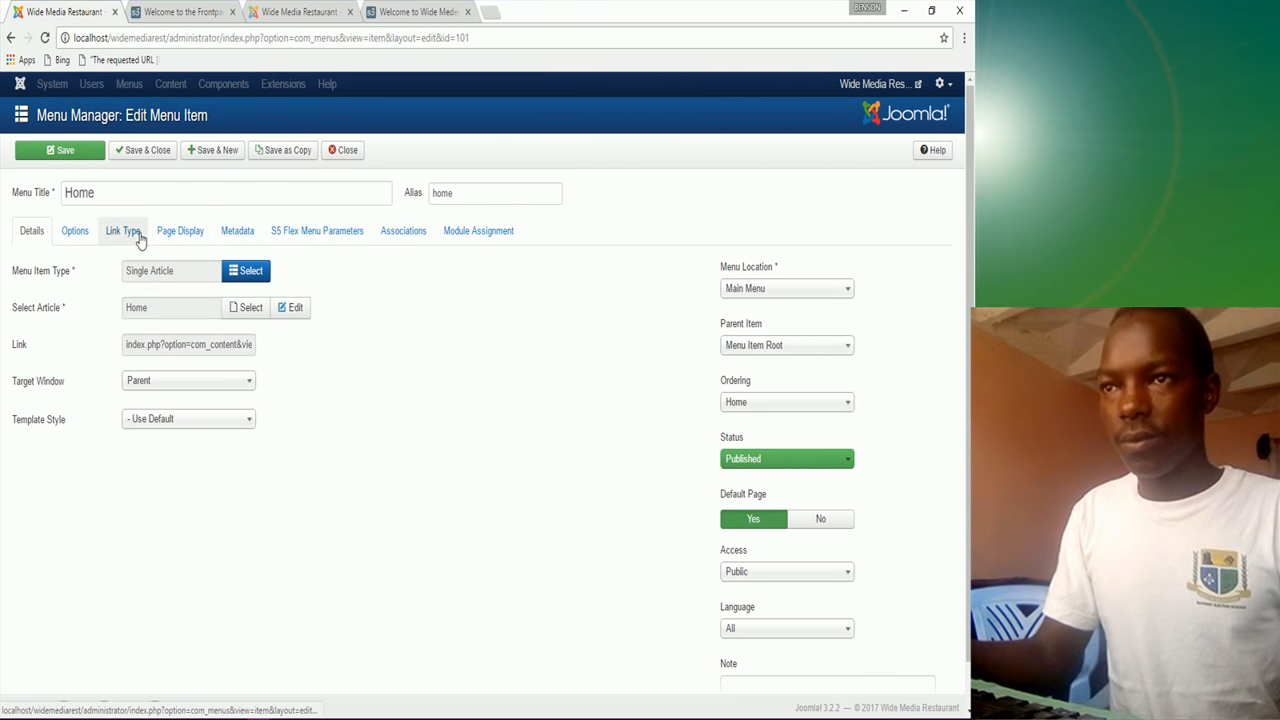
left_click(302, 234)
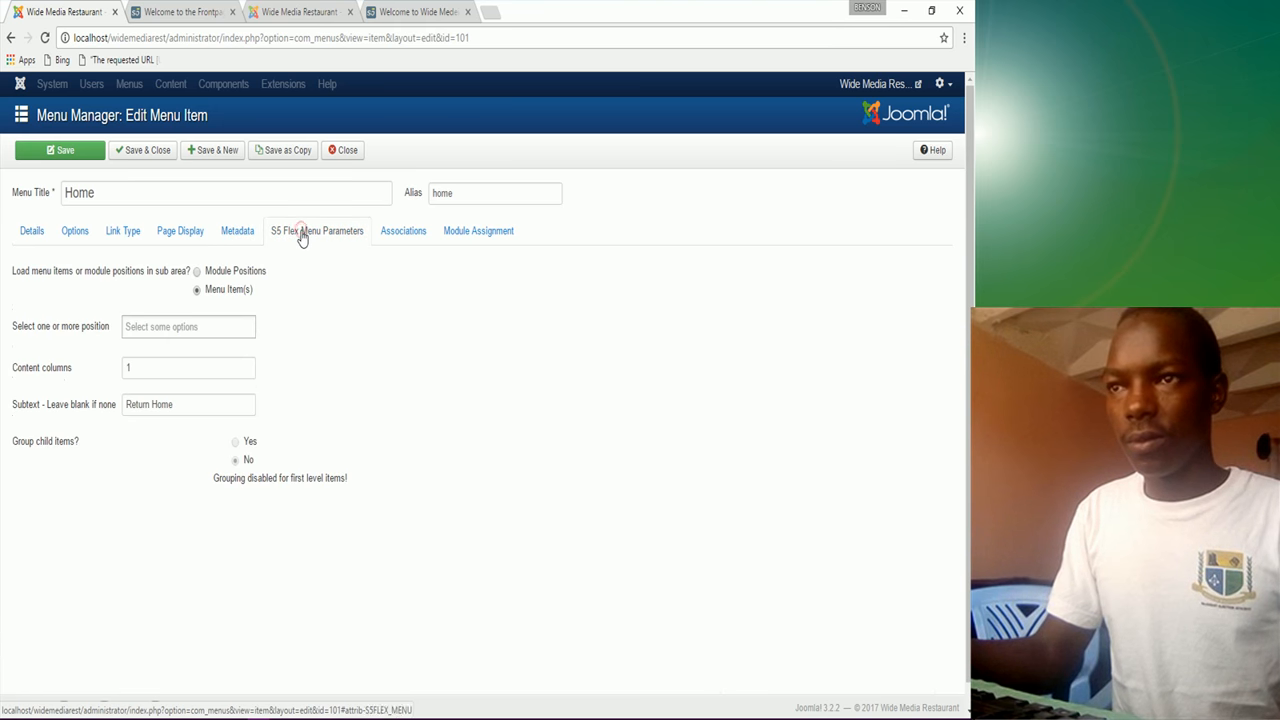
left_click(238, 232)
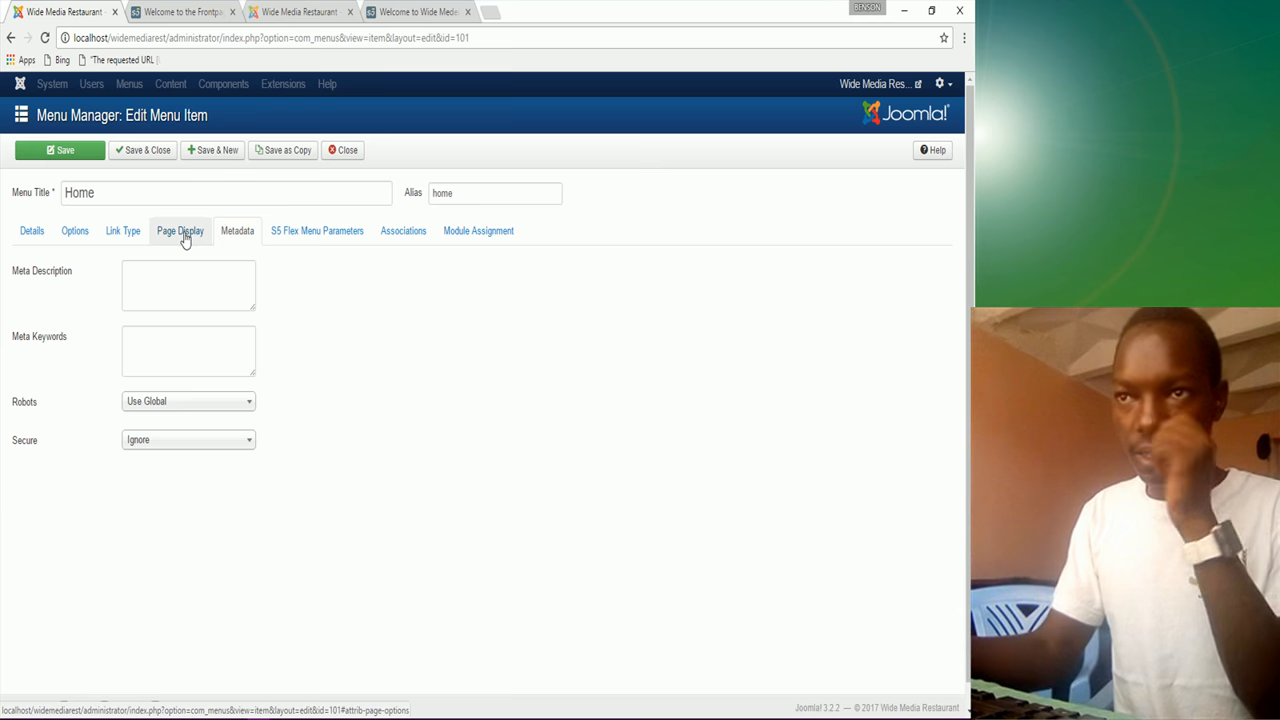
left_click(185, 240)
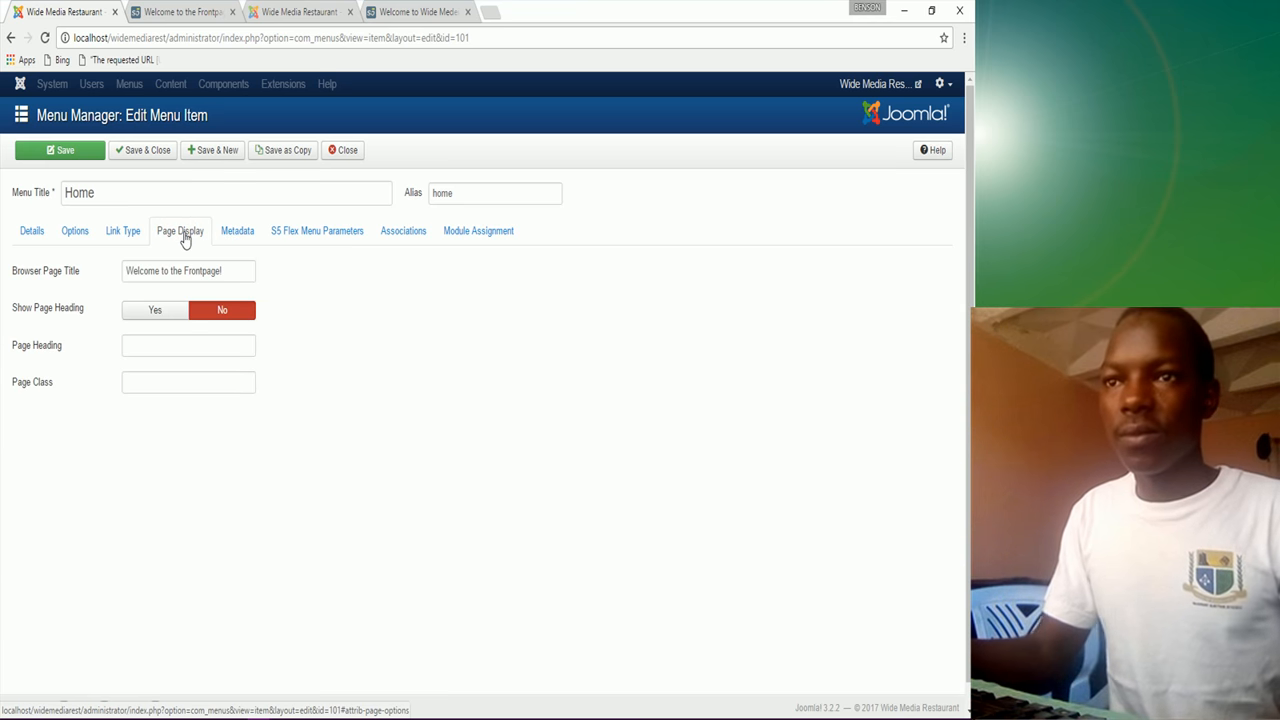
left_click(122, 234)
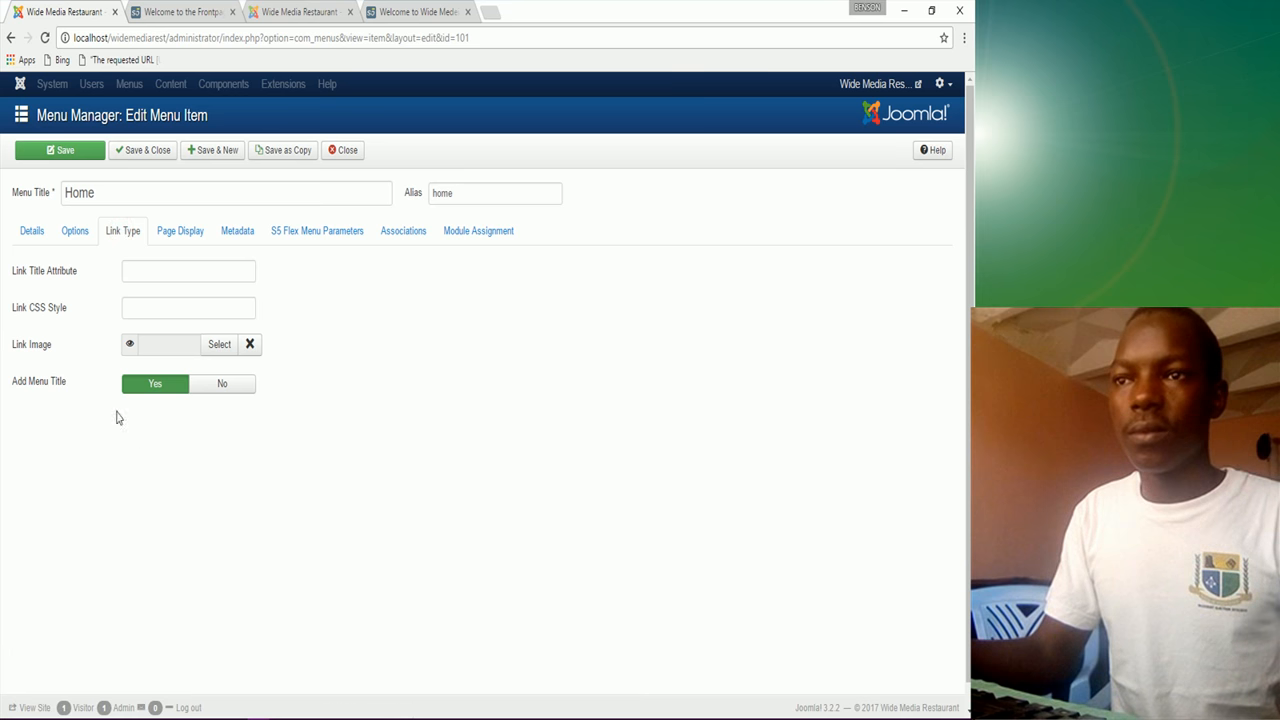
mouse_move(36, 393)
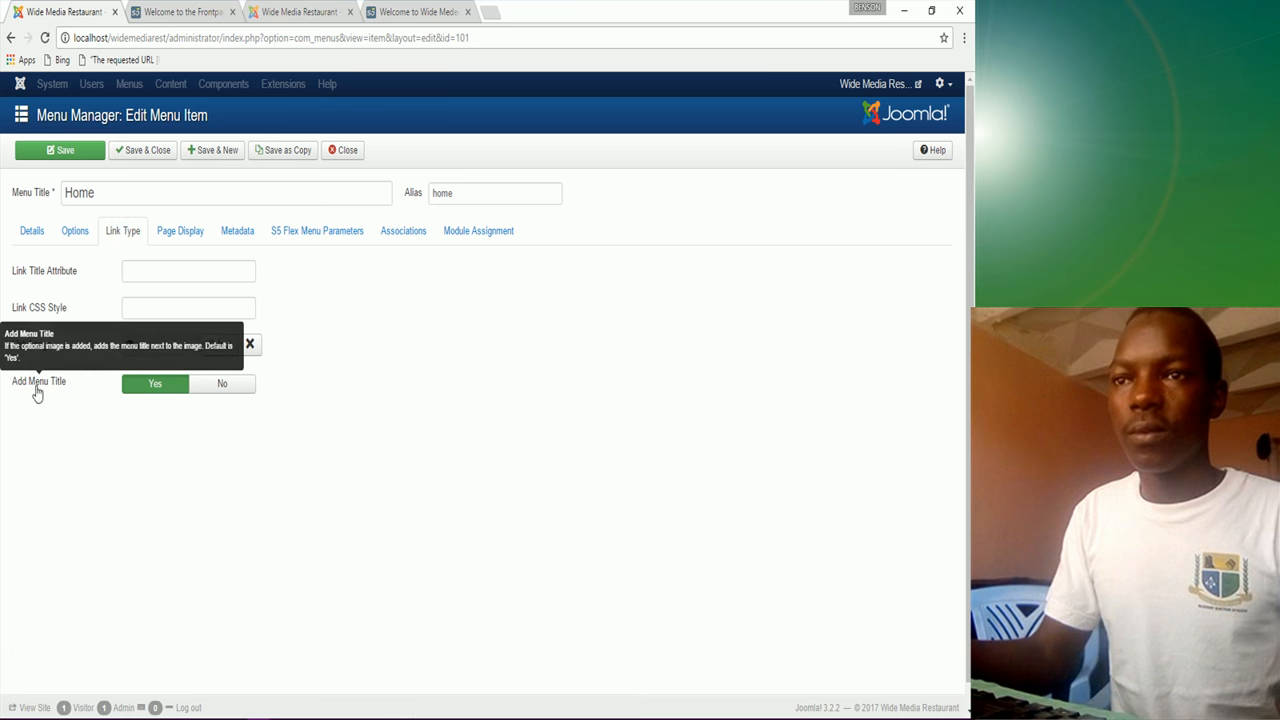
left_click(219, 390)
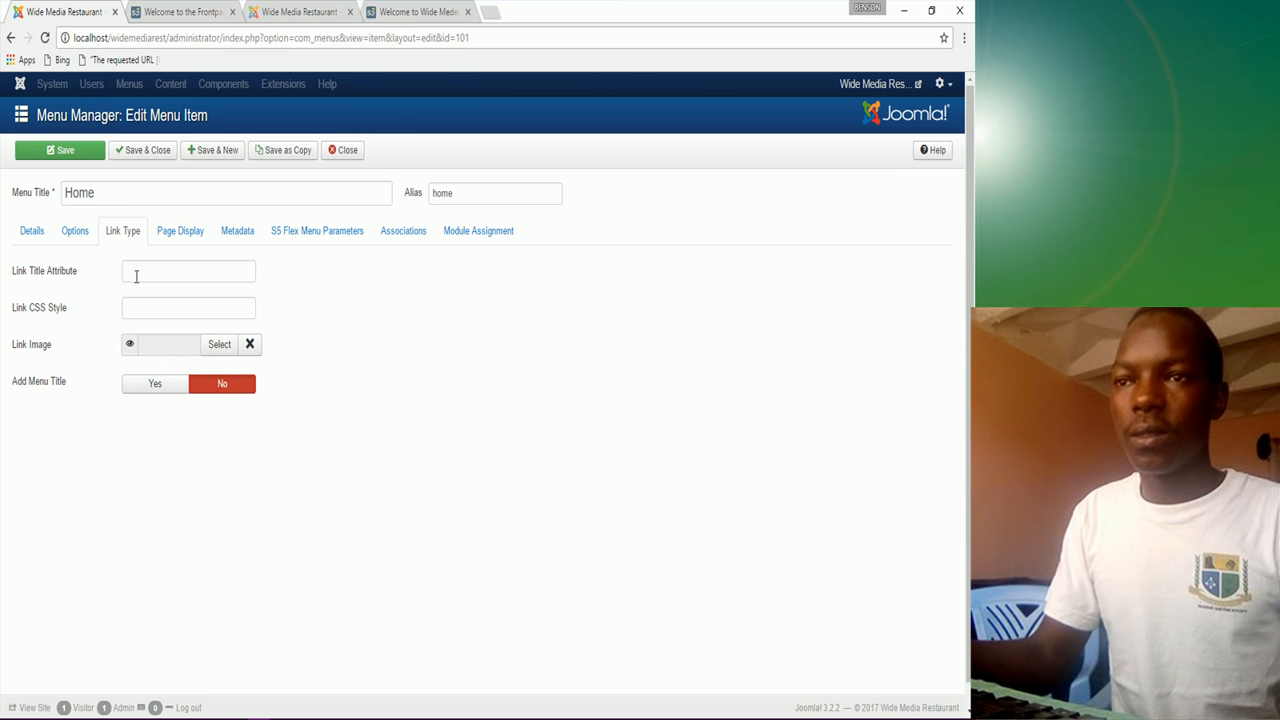
Step: Set Linked Titles to No and Show Create Date to Hide, then save and close
left_click(75, 231)
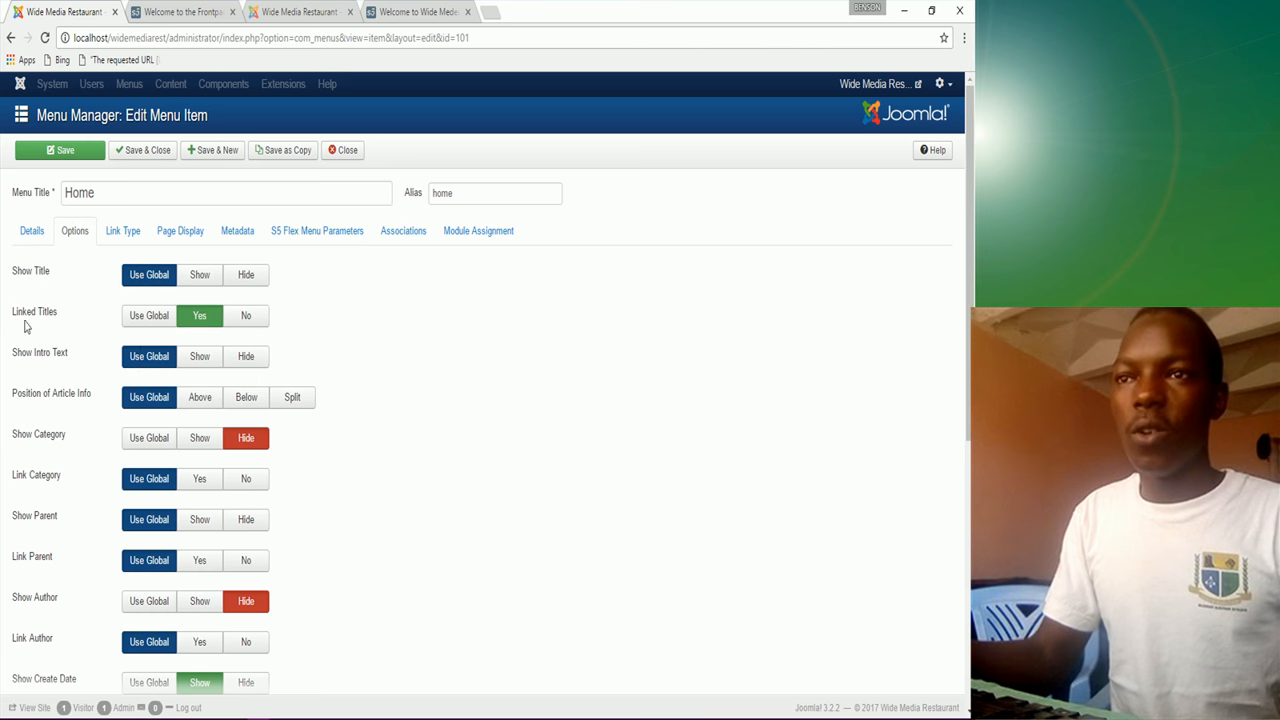
left_click(229, 324)
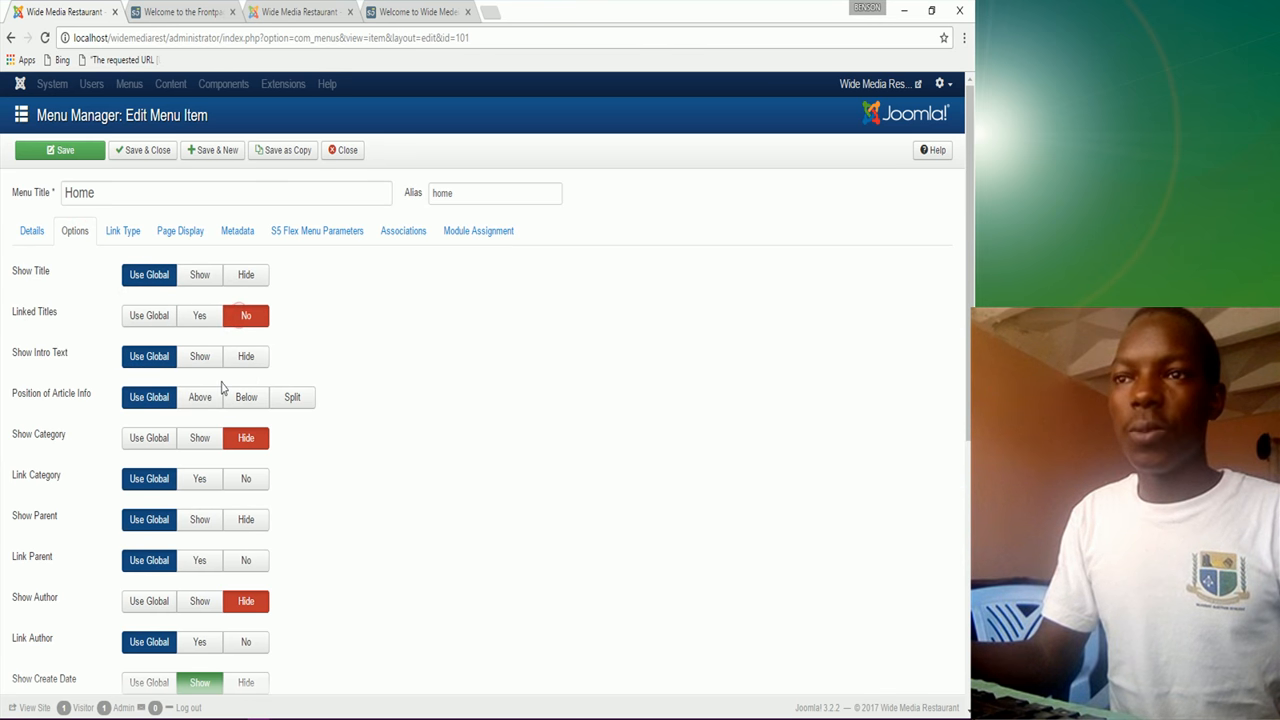
scroll(243, 550, "down", 2)
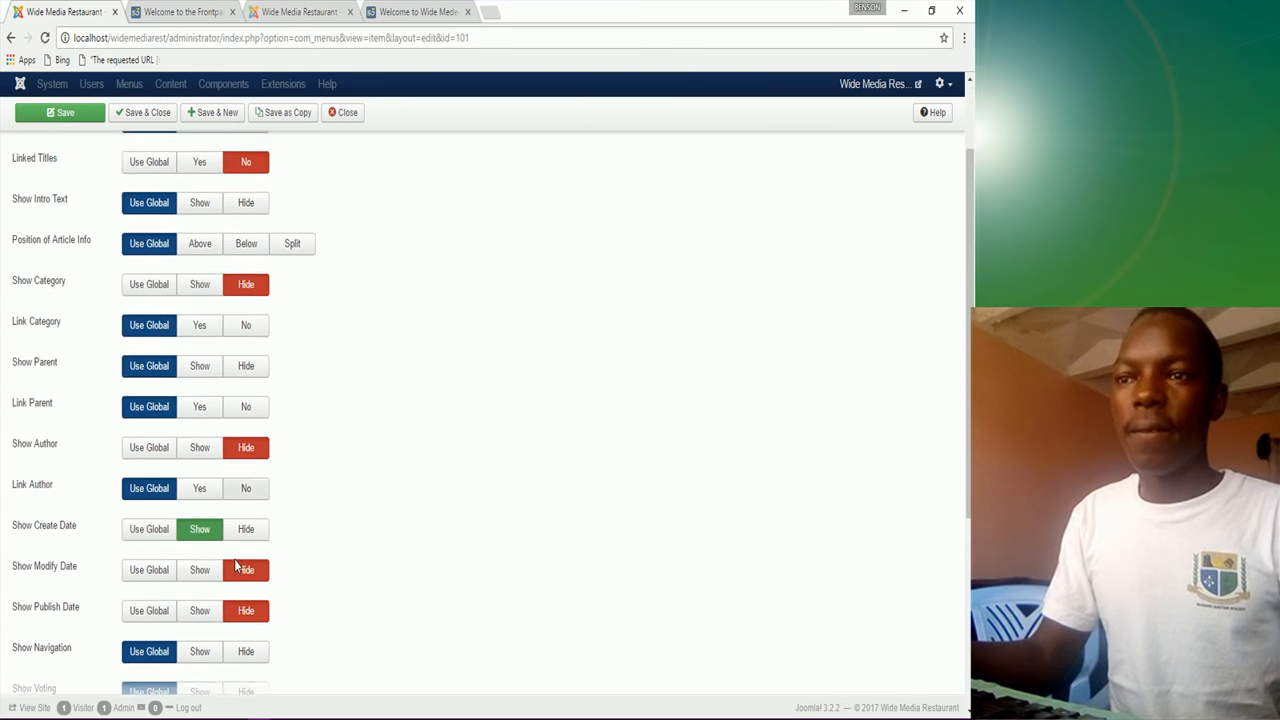
left_click(246, 484)
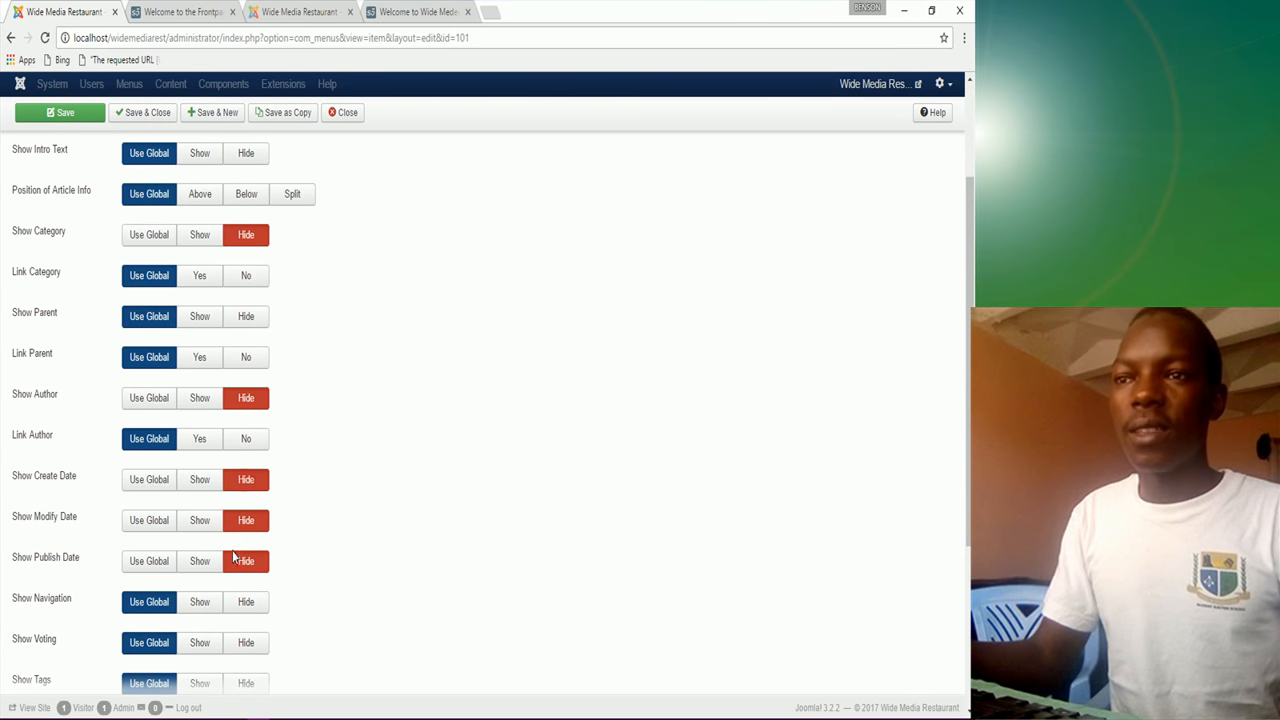
scroll(232, 556, "down", 2)
scroll(232, 562, "down", 1)
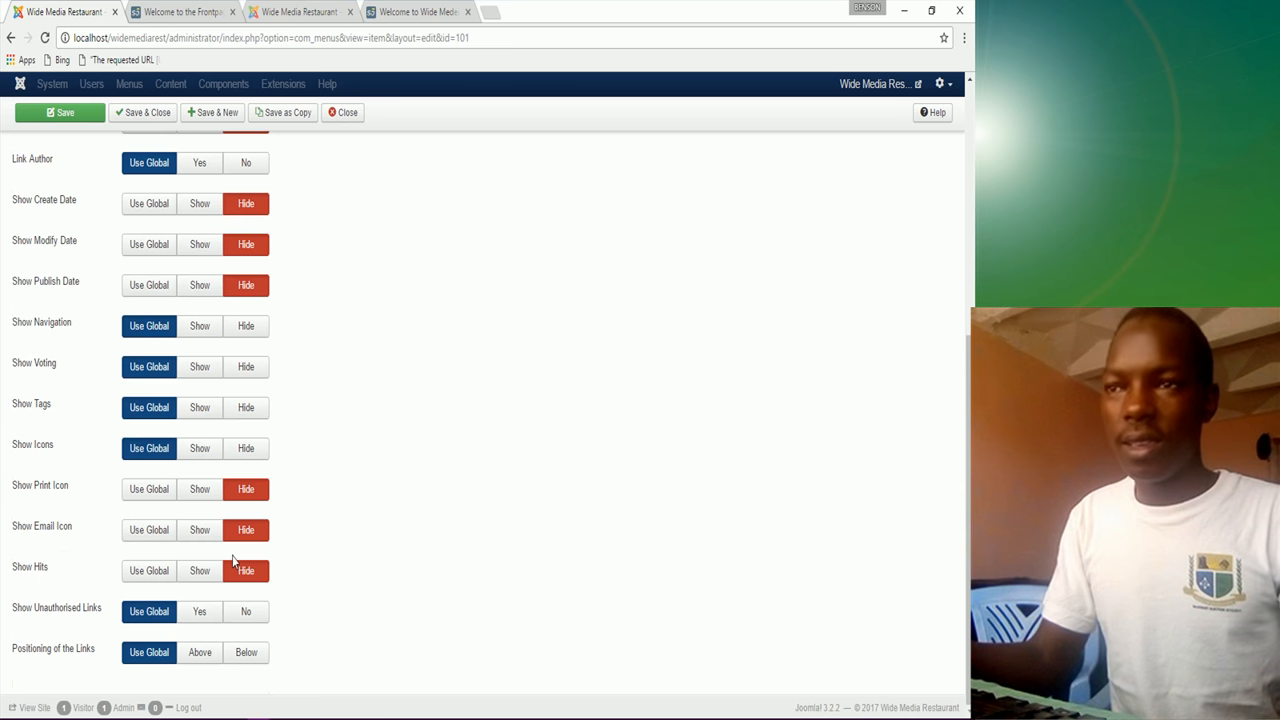
scroll(240, 550, "up", 4)
left_click(143, 114)
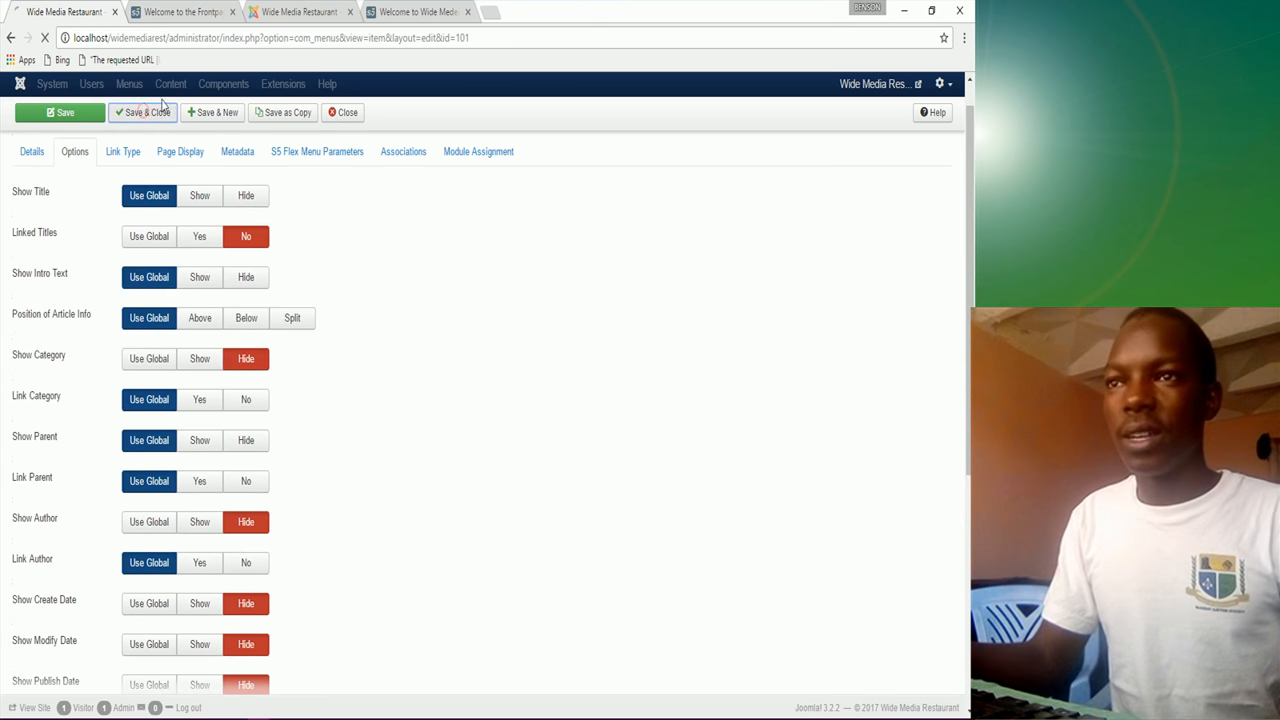
Step: Reload the front page to confirm the created date is gone, then return to the administrator
left_click(197, 12)
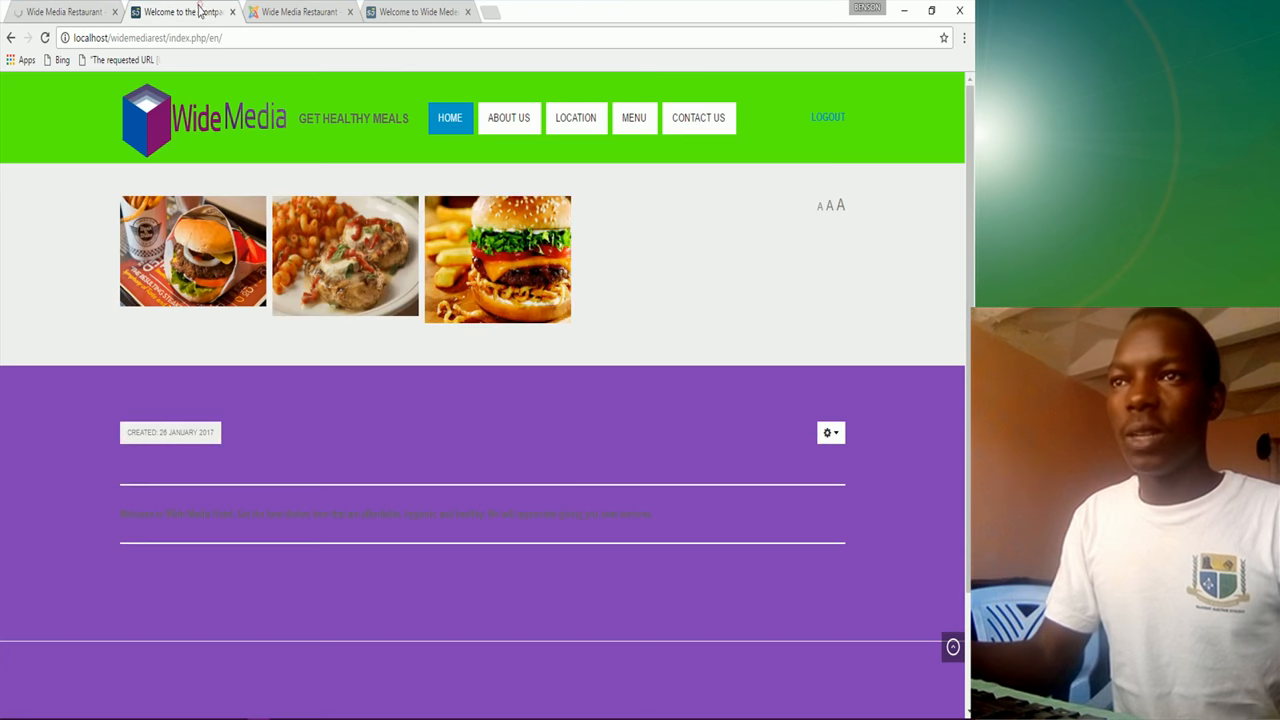
left_click(44, 38)
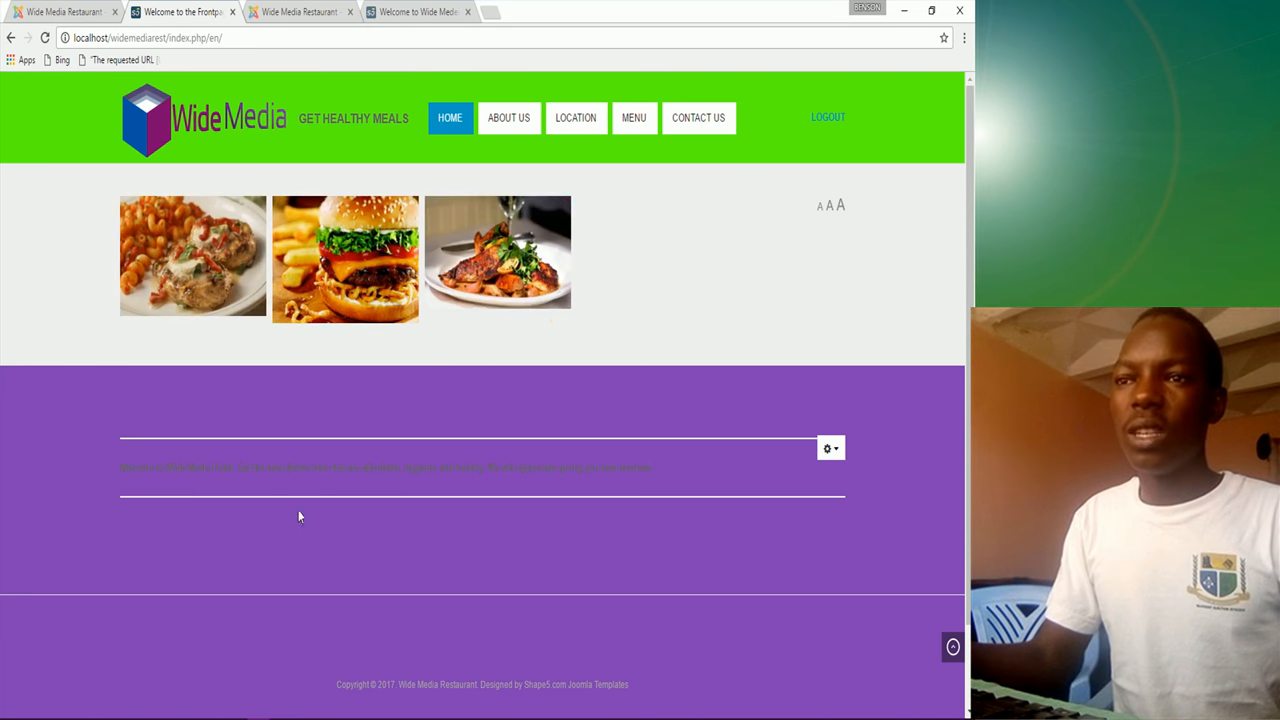
left_click(88, 12)
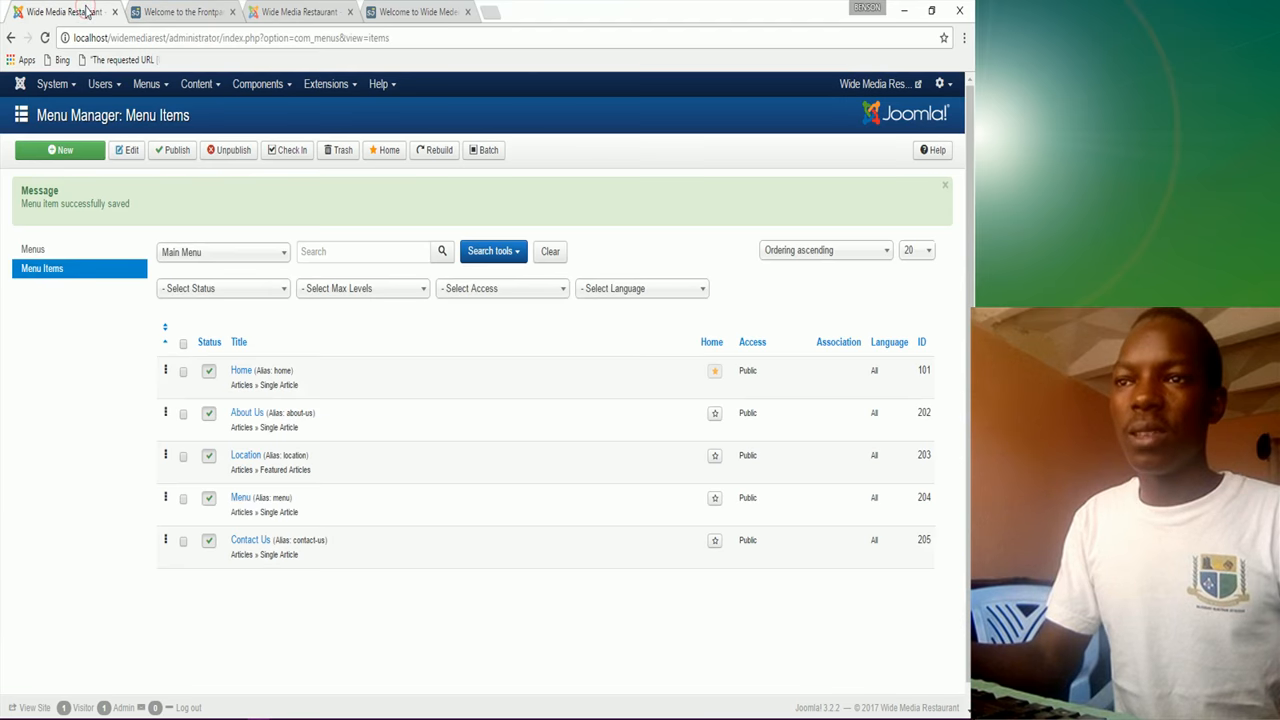
Step: Set the oasis - Default template's Vertex main body background colour to light grey f2f2f2
left_click(330, 84)
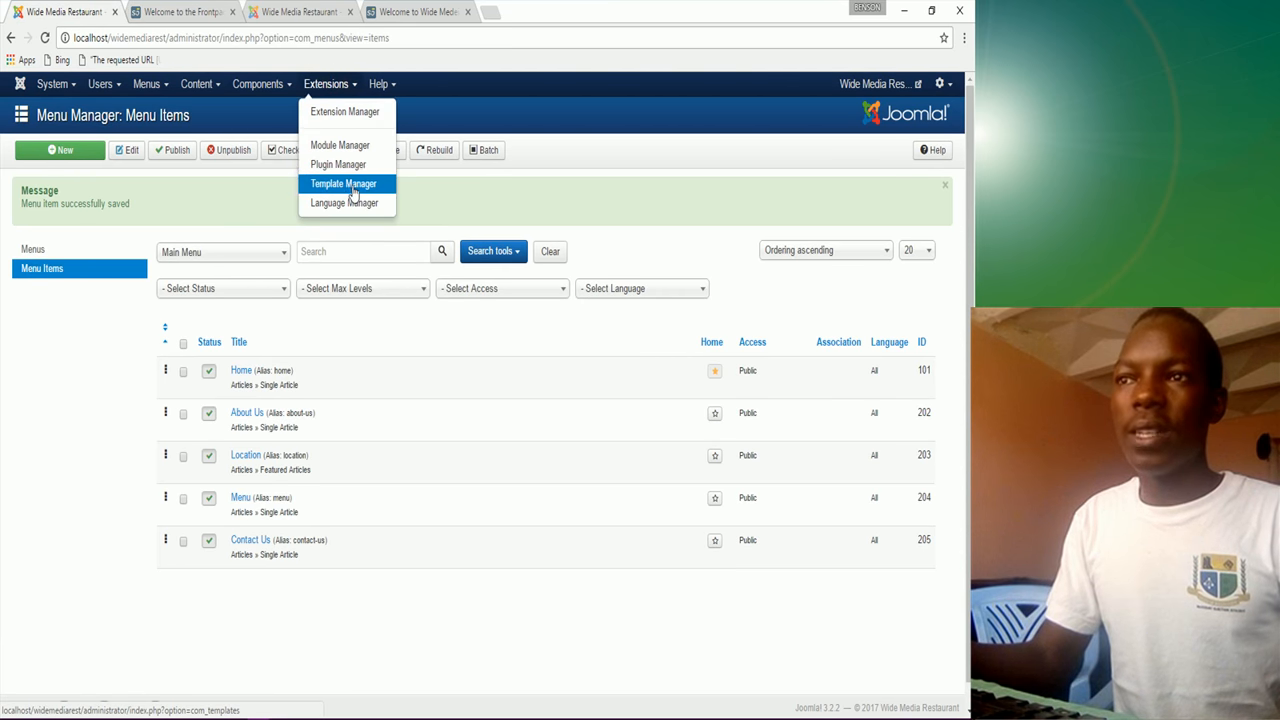
left_click(353, 190)
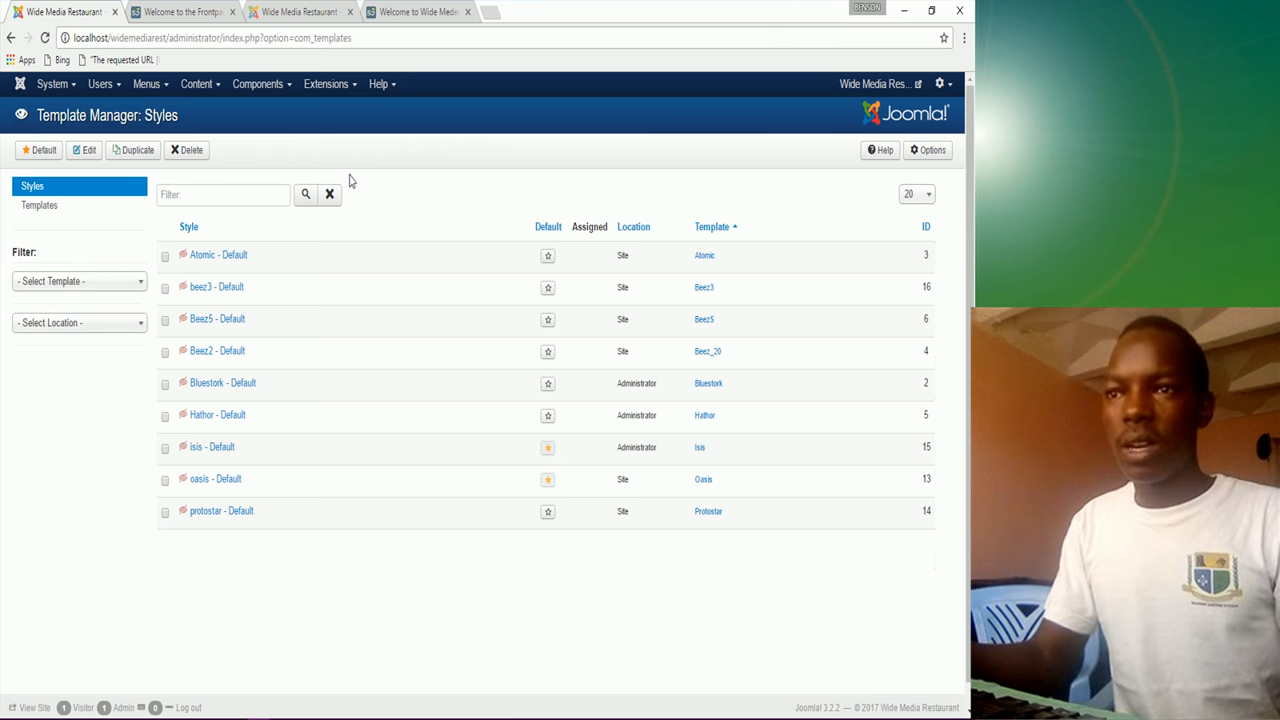
left_click(208, 484)
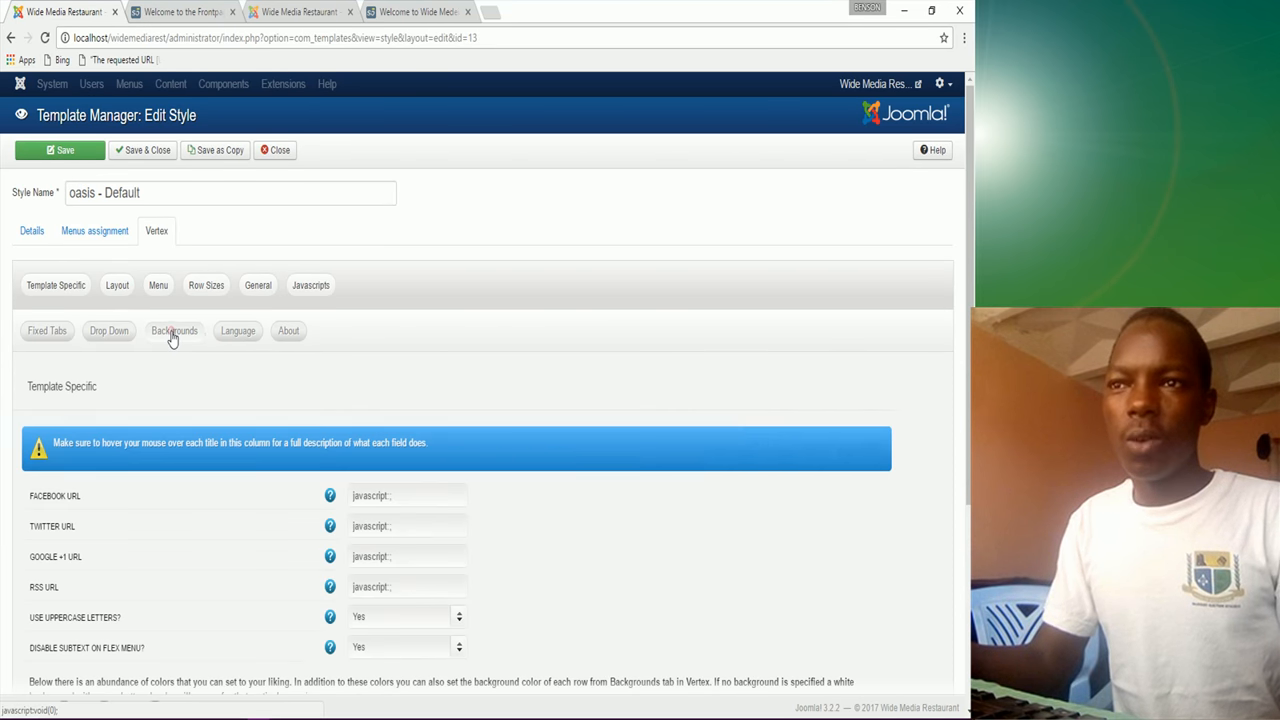
left_click(172, 333)
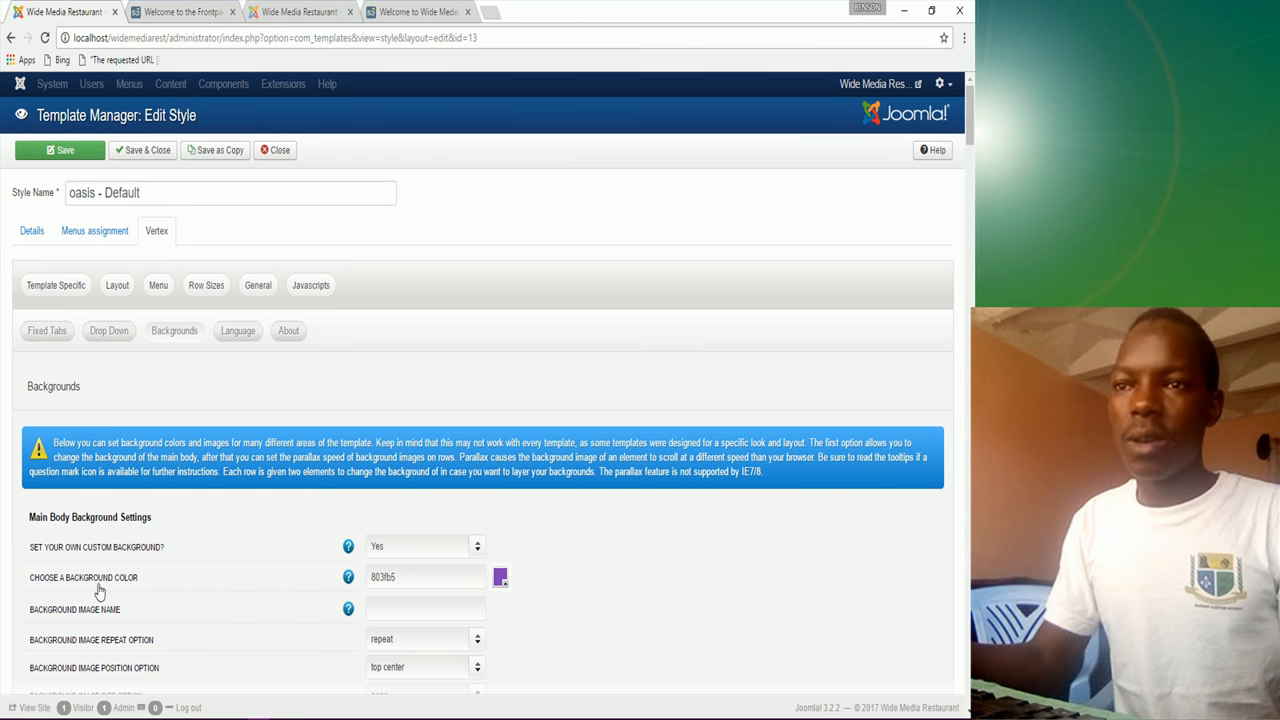
left_click(500, 582)
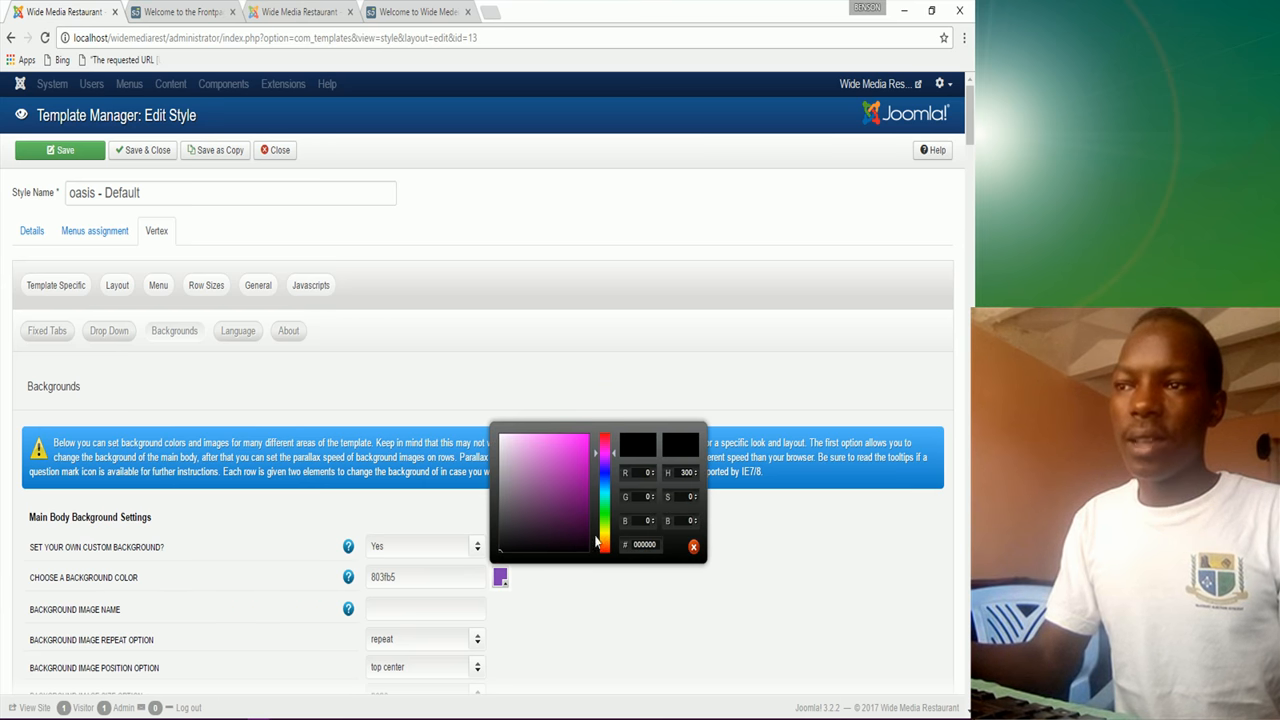
left_click_drag(607, 527, 498, 443)
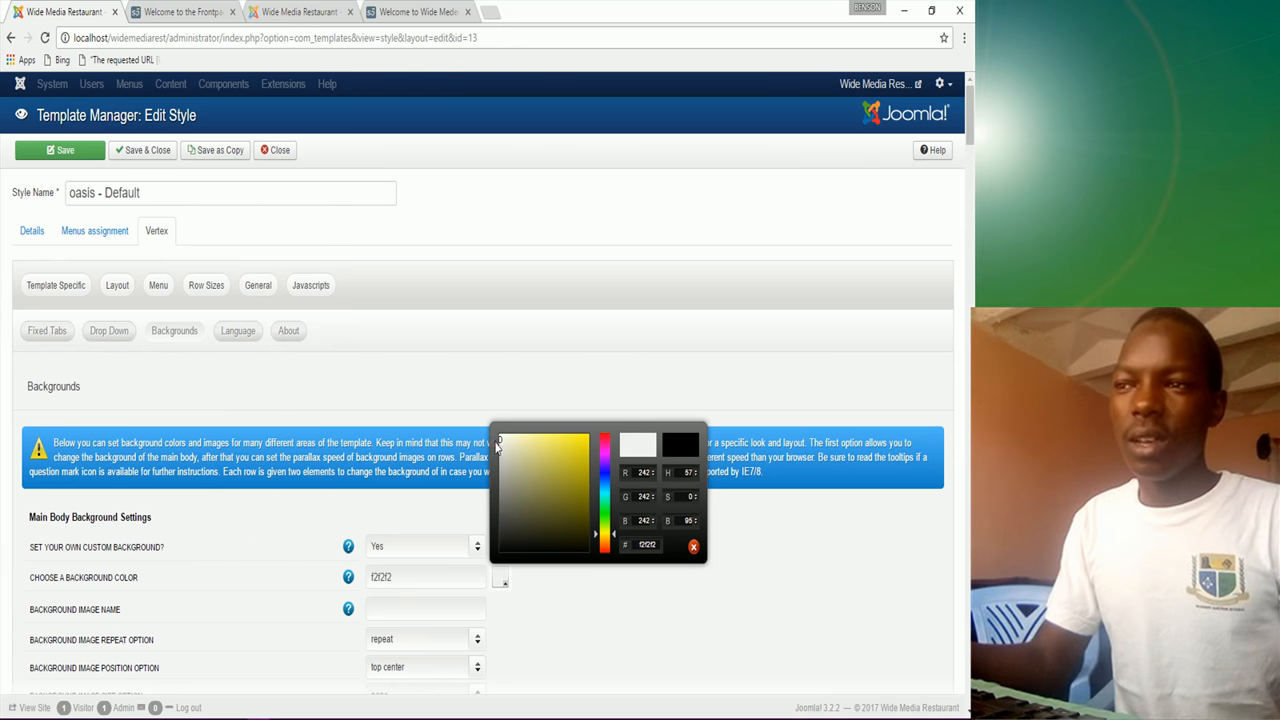
Step: Save the template style with the new light grey background
left_click(590, 631)
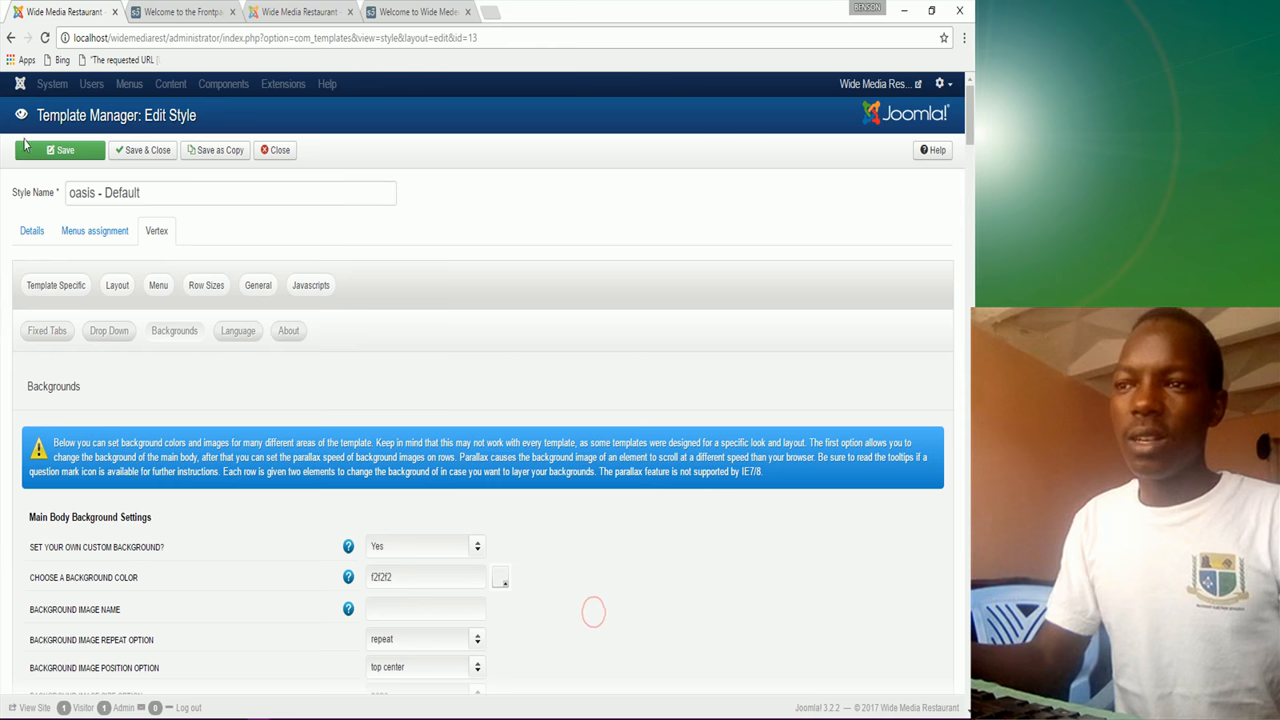
left_click(200, 12)
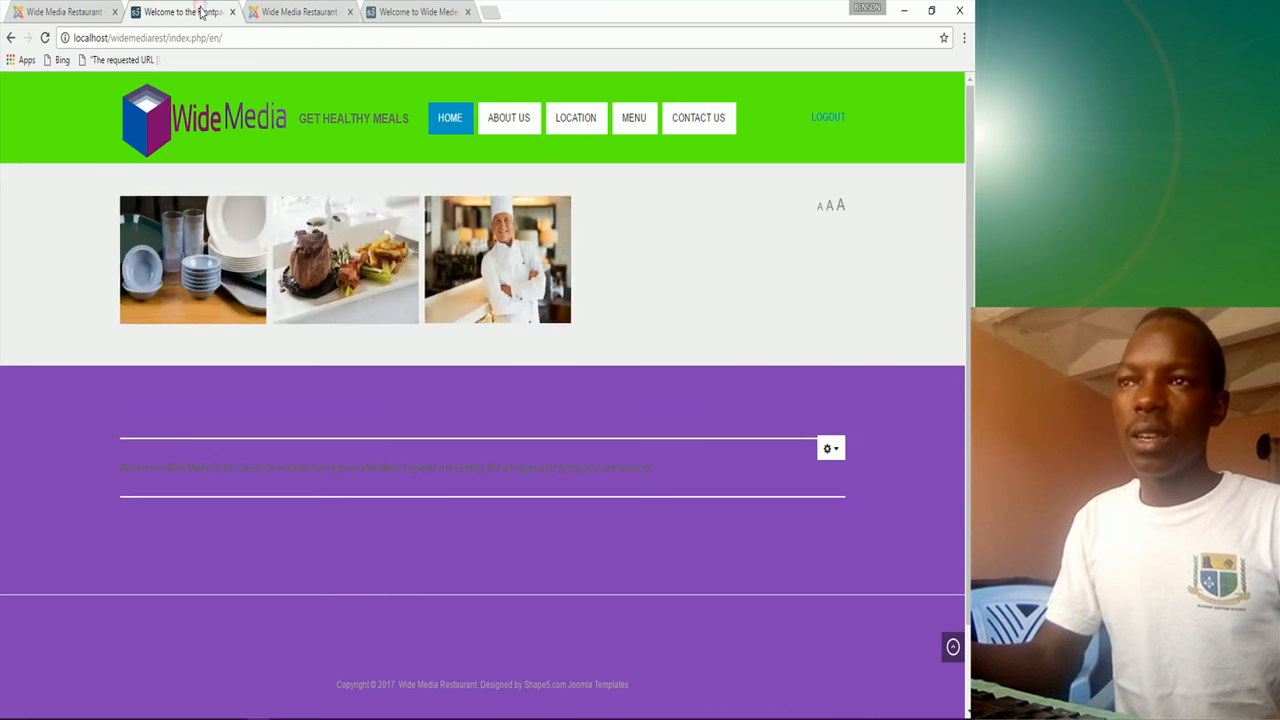
left_click(40, 12)
left_click(75, 147)
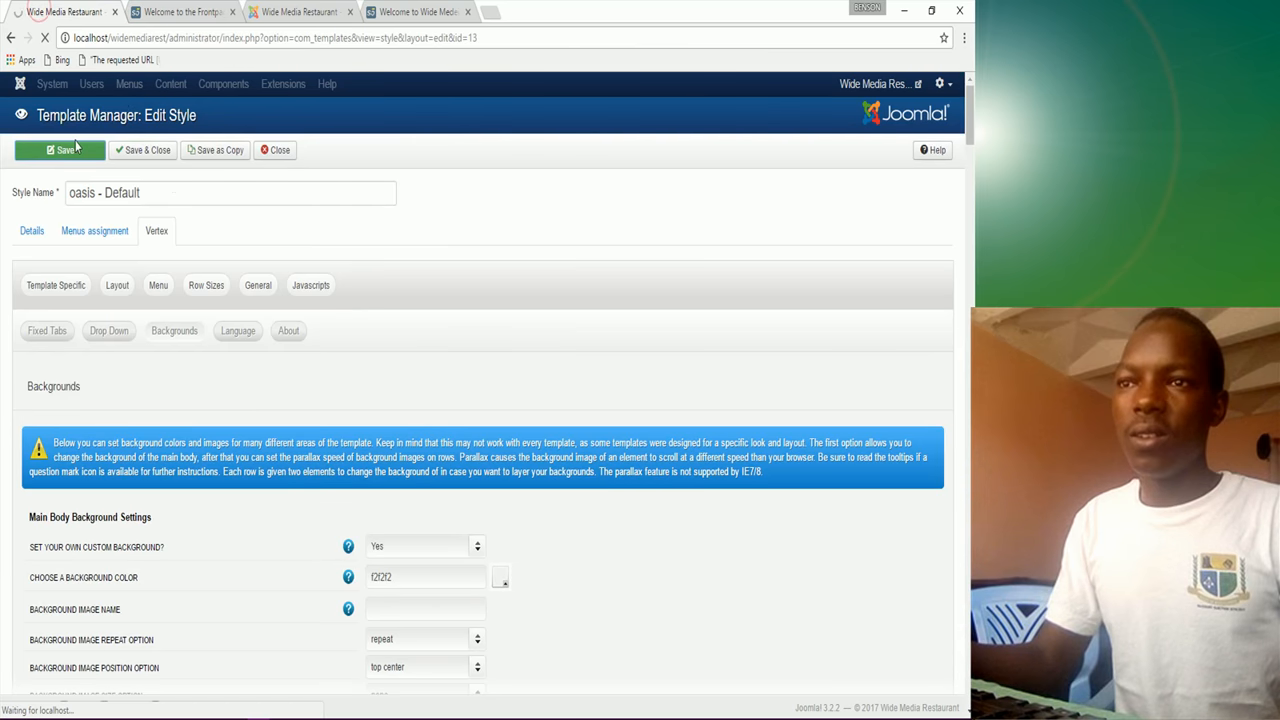
Step: Reload the restaurant front page to check the light grey background
left_click(170, 12)
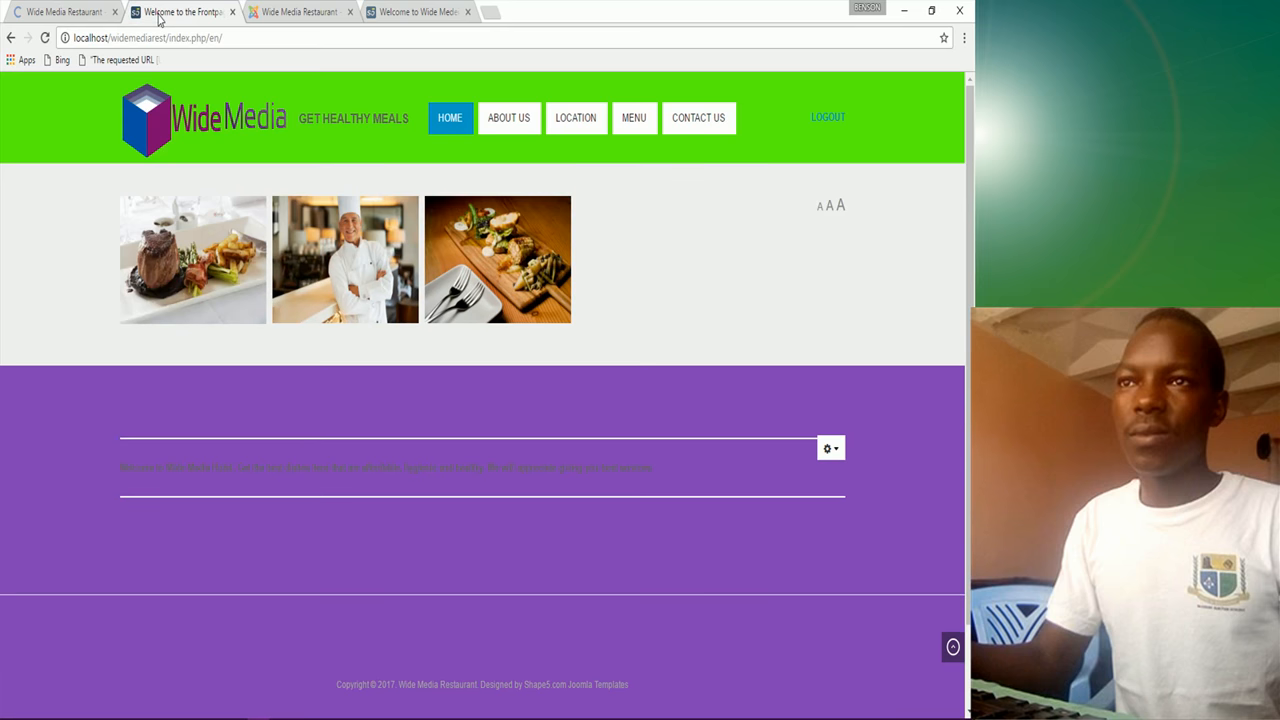
left_click(45, 39)
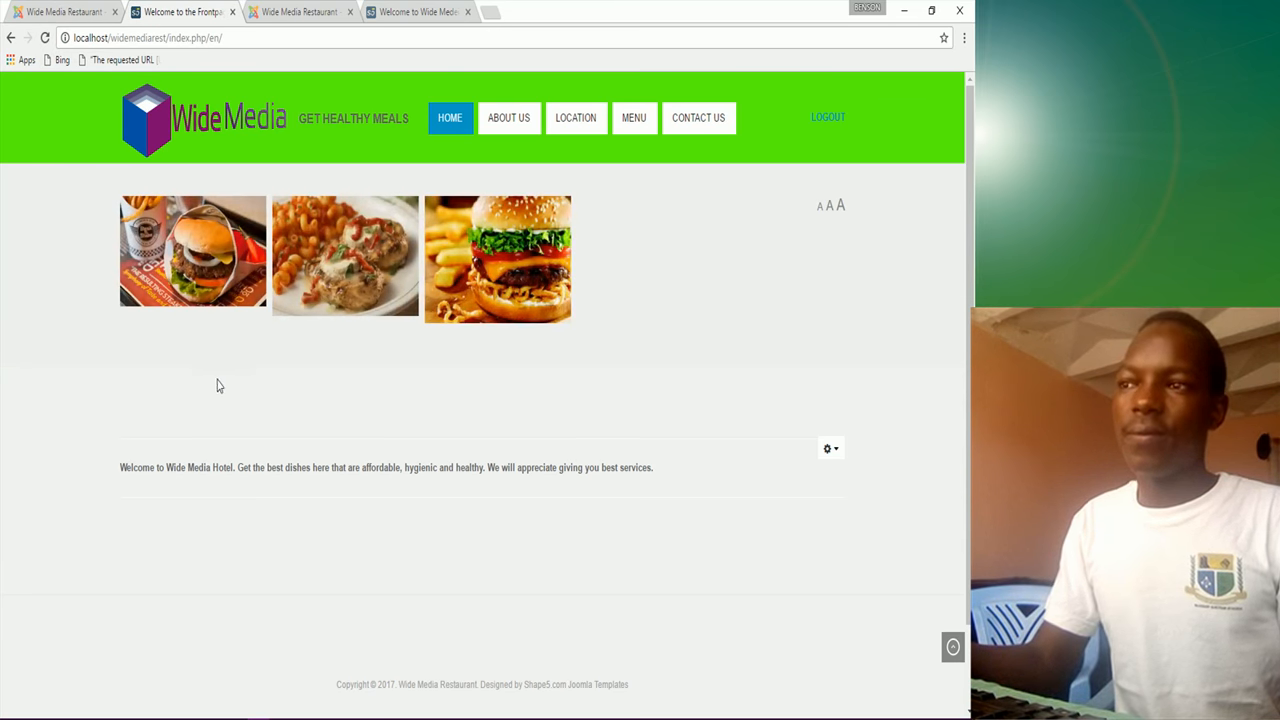
scroll(338, 620, "down", 1)
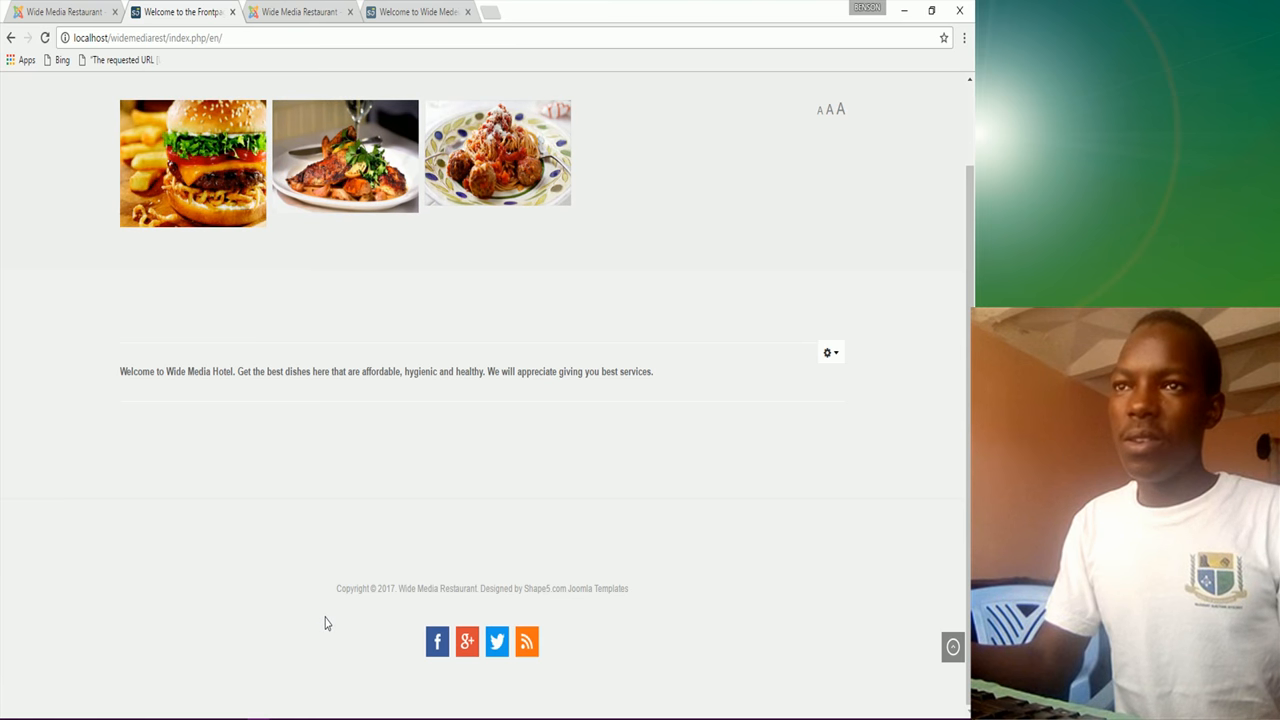
scroll(326, 610, "up", 1)
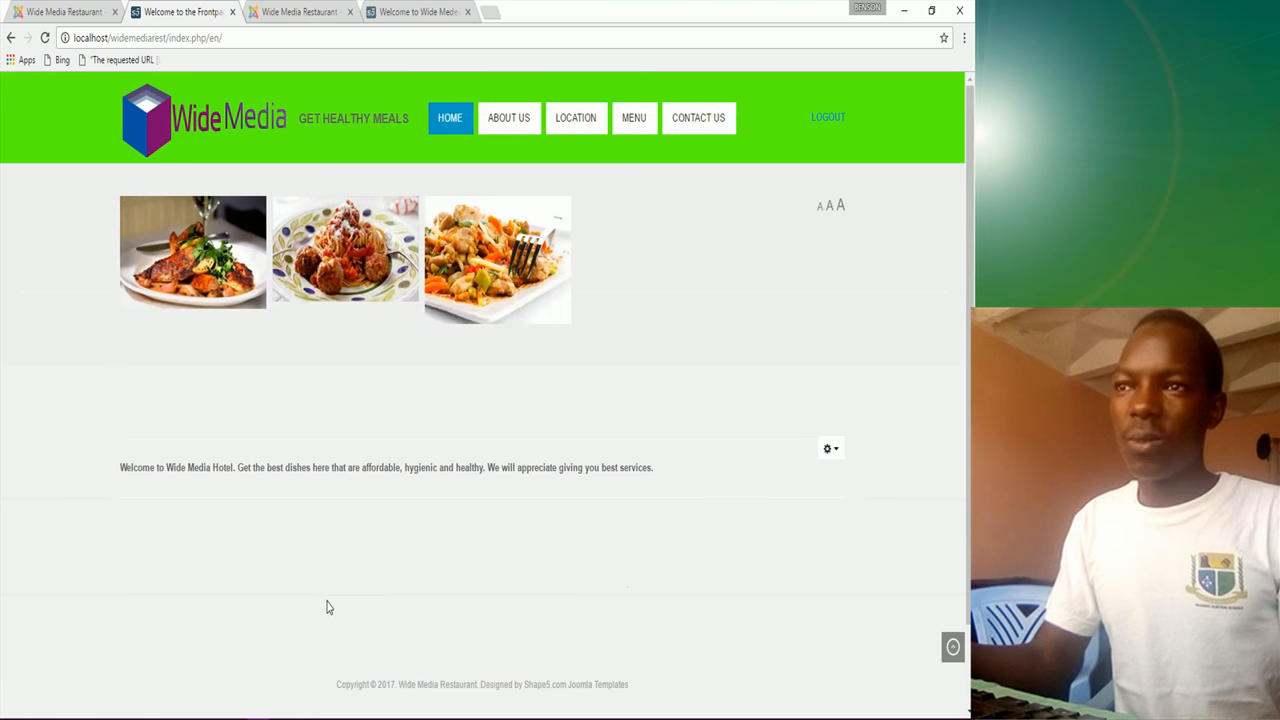
scroll(326, 607, "down", 1)
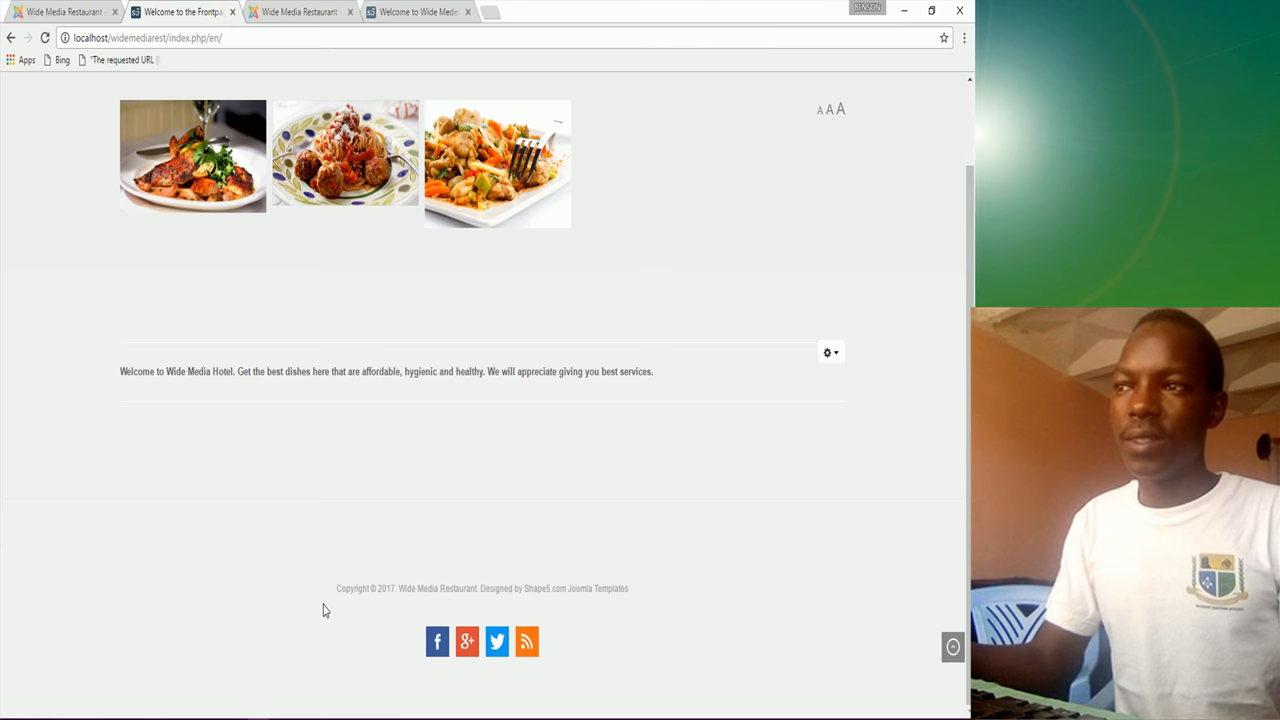
Step: View the reference Wide Media site's Services, Meals, Mission and Vision section for comparison
left_click(432, 12)
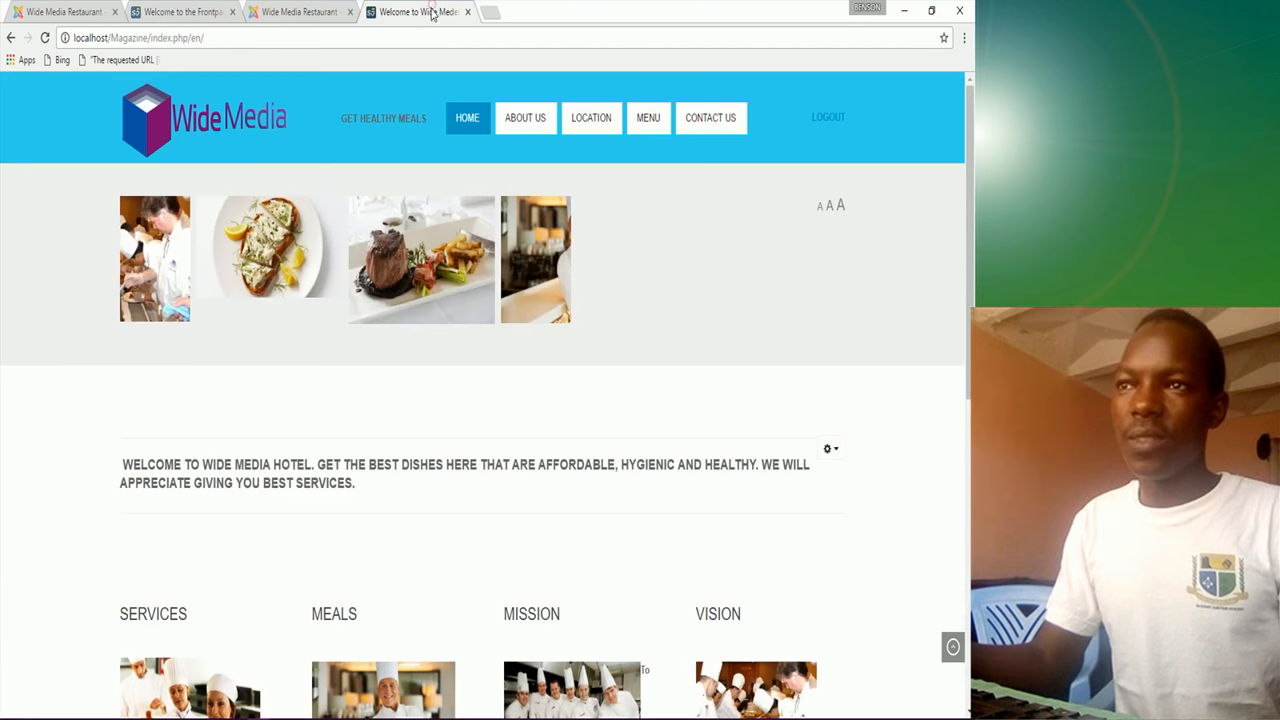
scroll(434, 557, "down", 3)
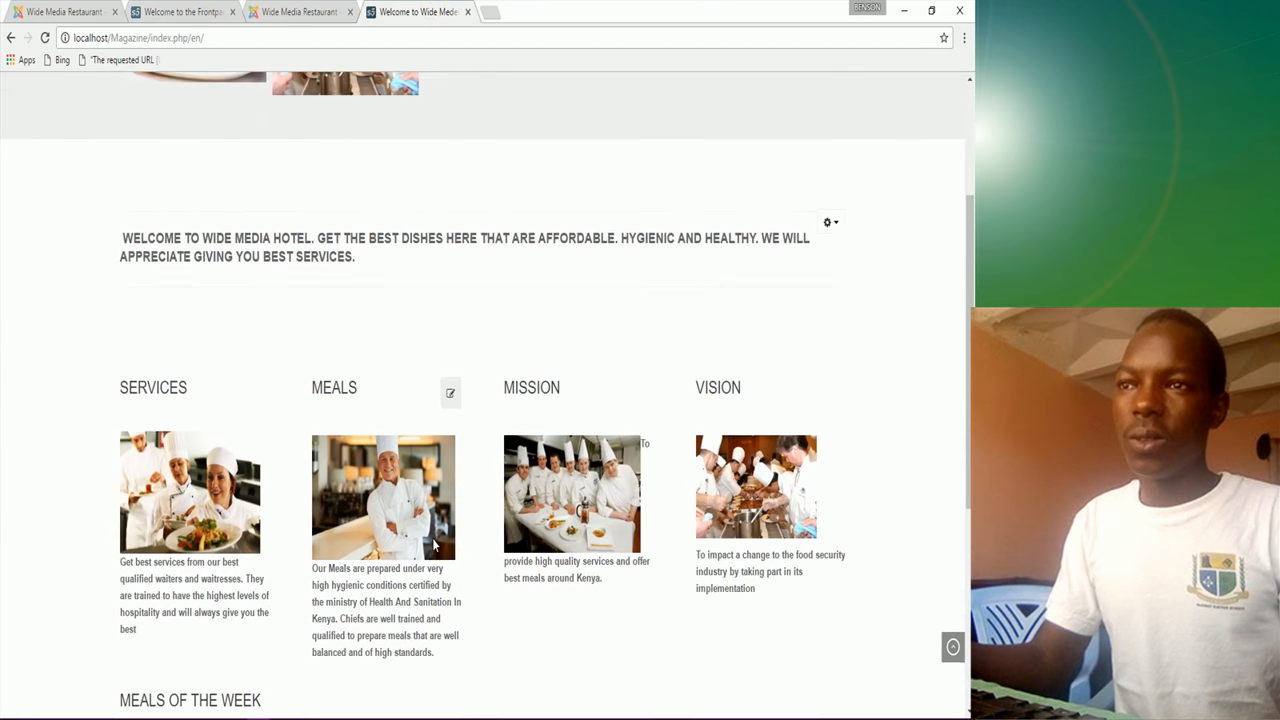
scroll(435, 546, "up", 3)
Step: Change the oasis main background colour to fcfcfc, then save and close the style
left_click(55, 11)
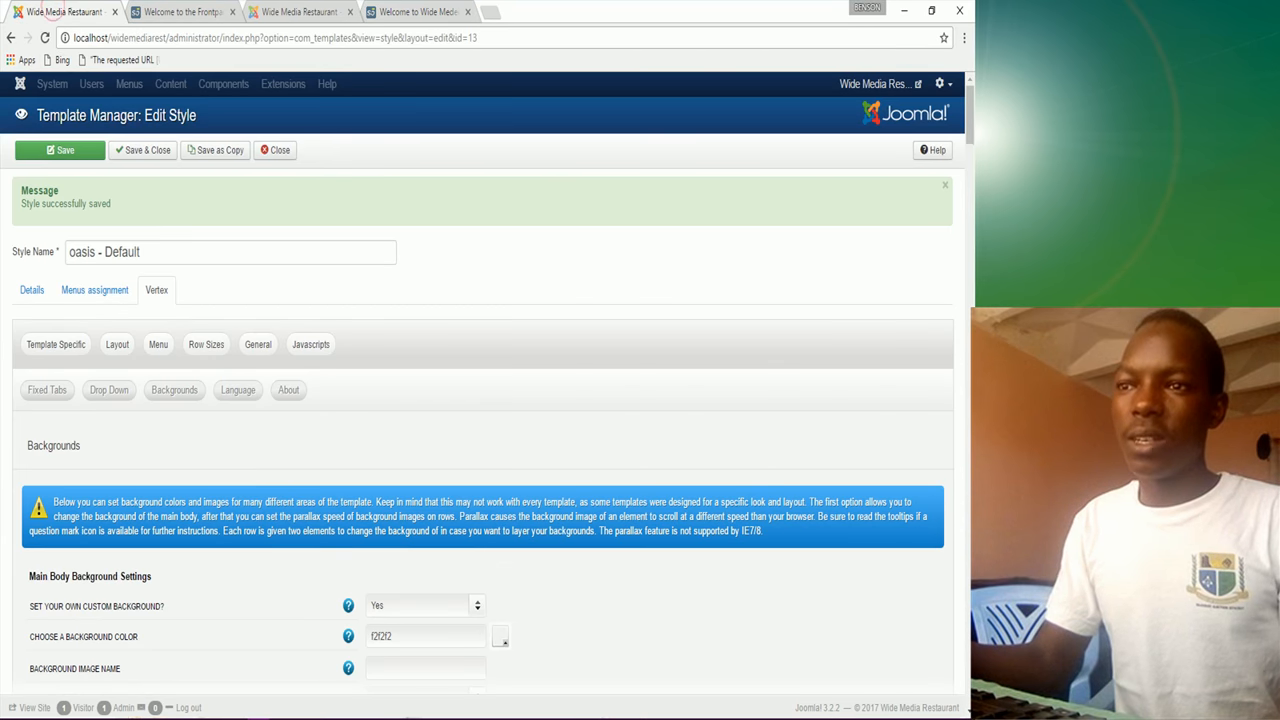
scroll(470, 610, "down", 2)
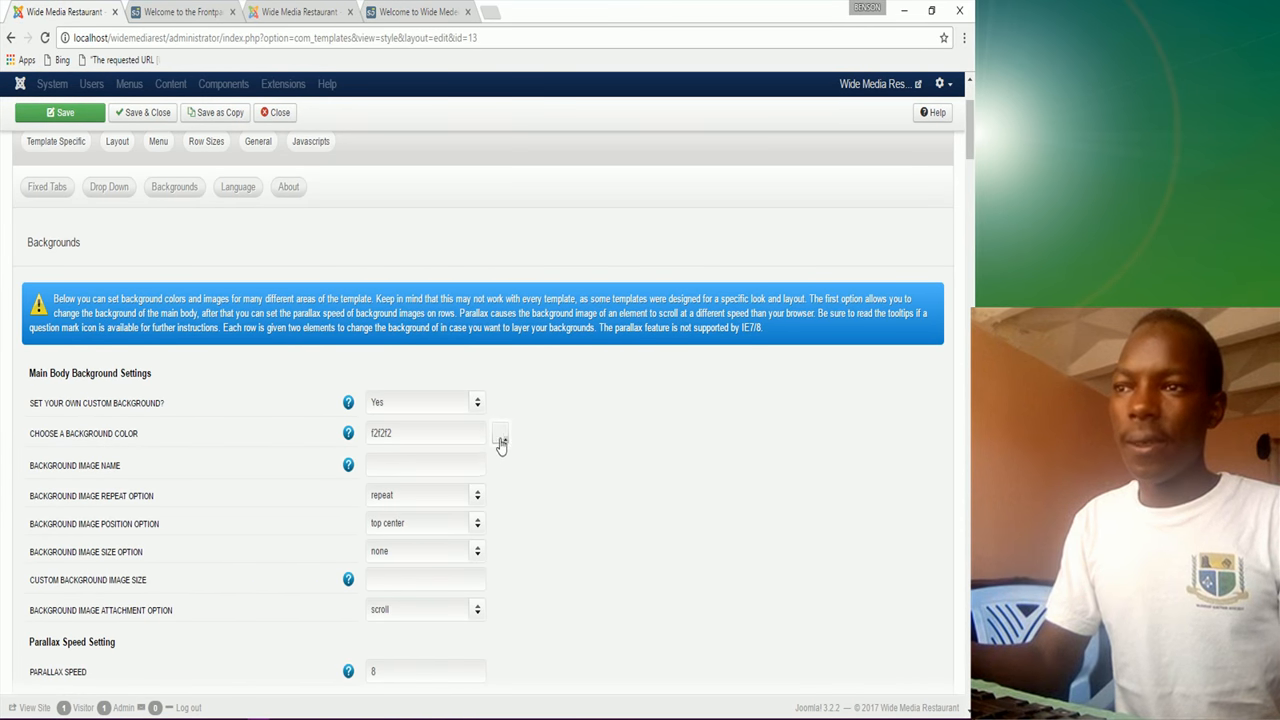
left_click(500, 441)
left_click(501, 460)
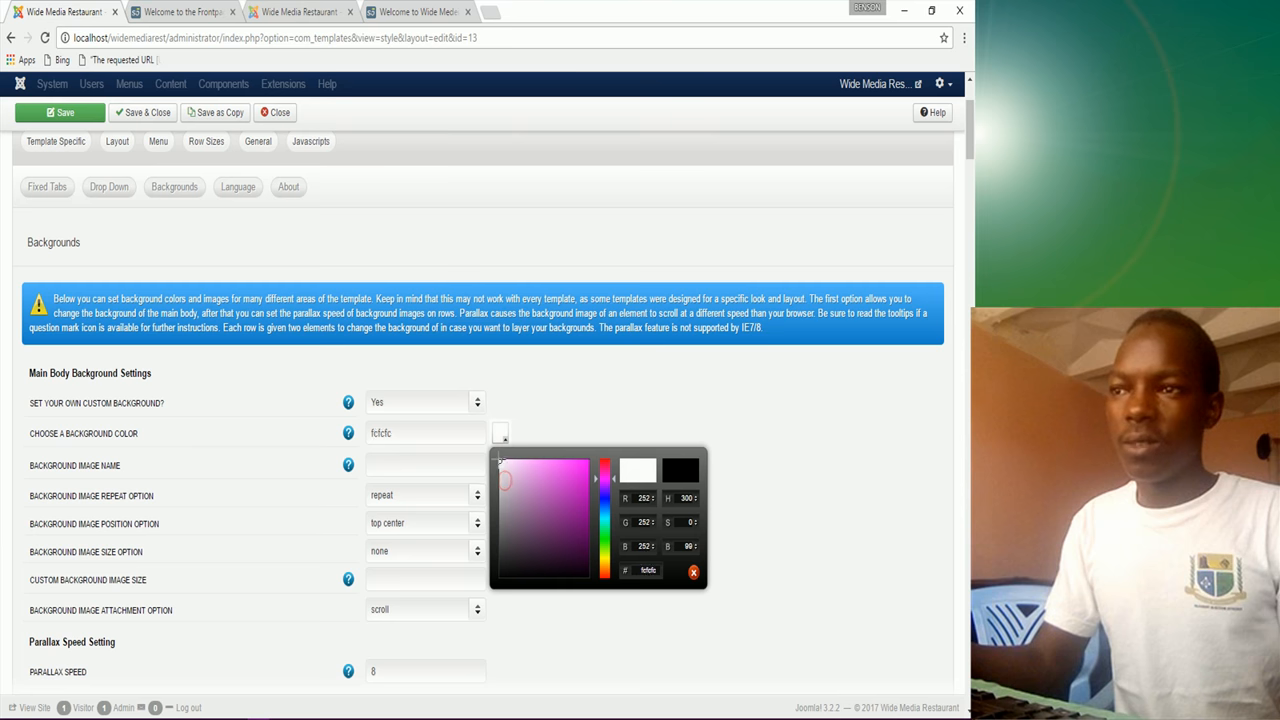
left_click(546, 410)
left_click(60, 112)
left_click(145, 158)
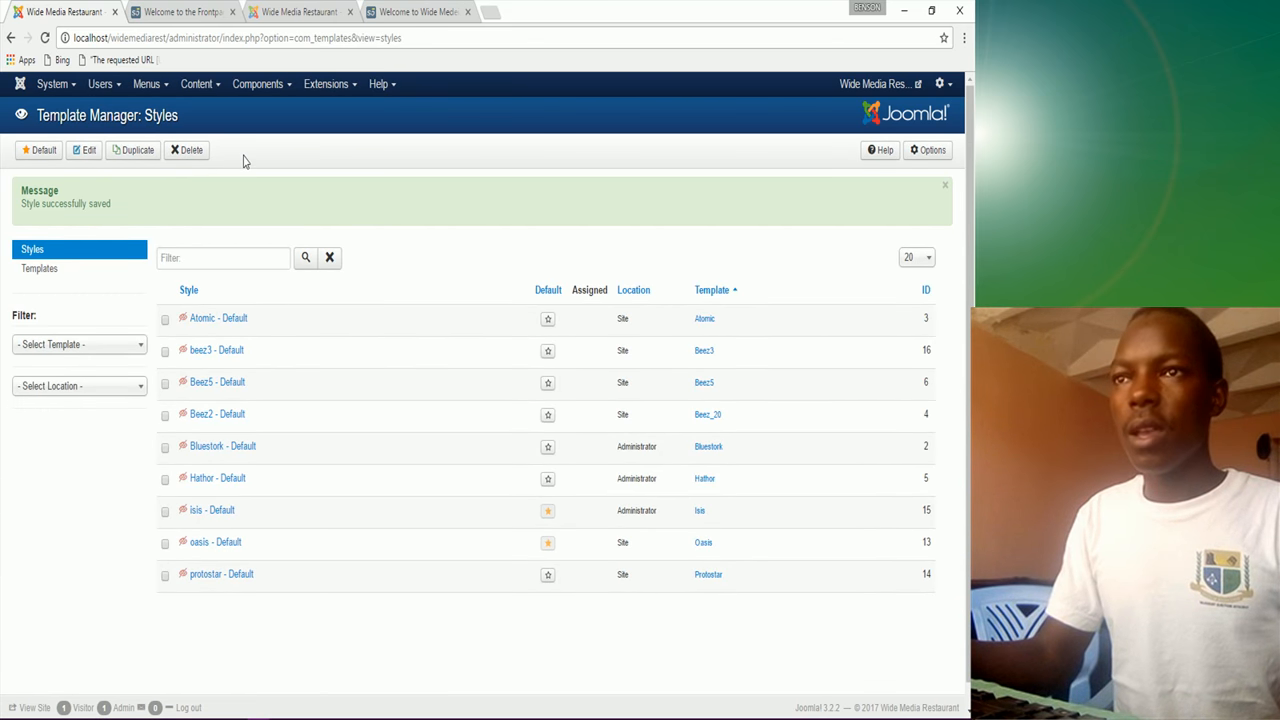
left_click(334, 90)
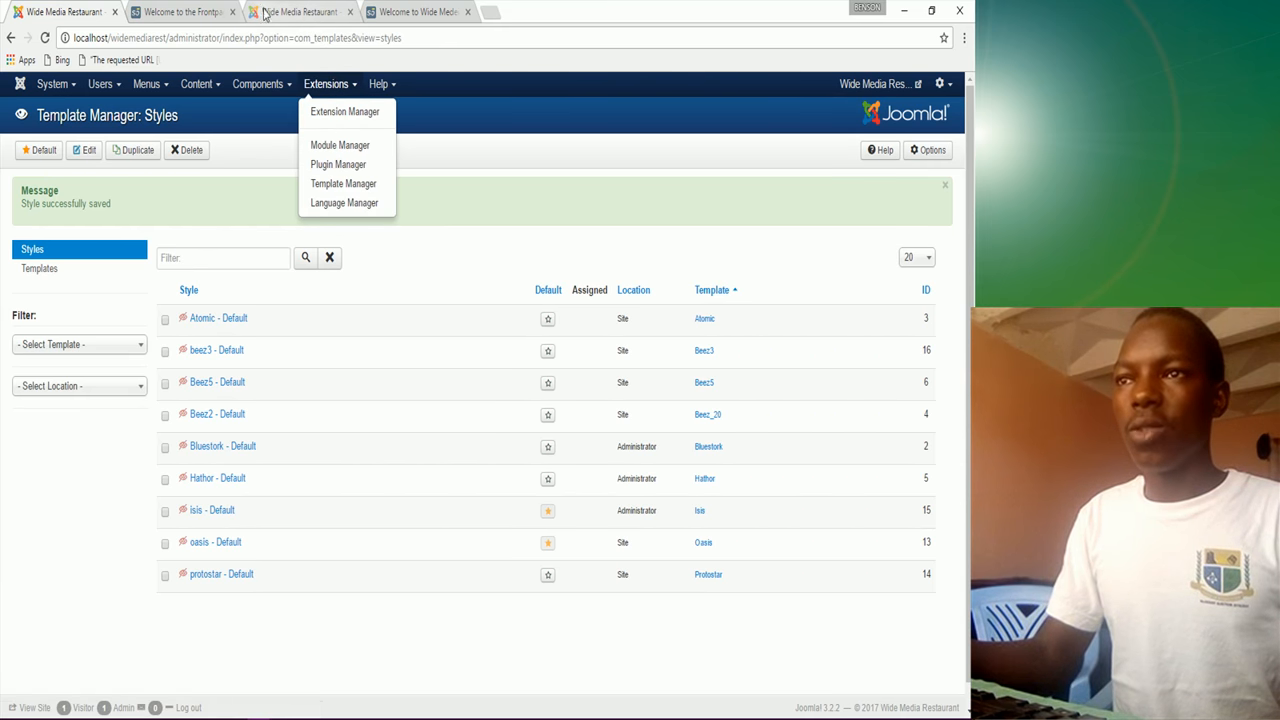
left_click(205, 13)
Step: Reload the front page to check the lighter background and compare it with the reference Magazine site
left_click(45, 38)
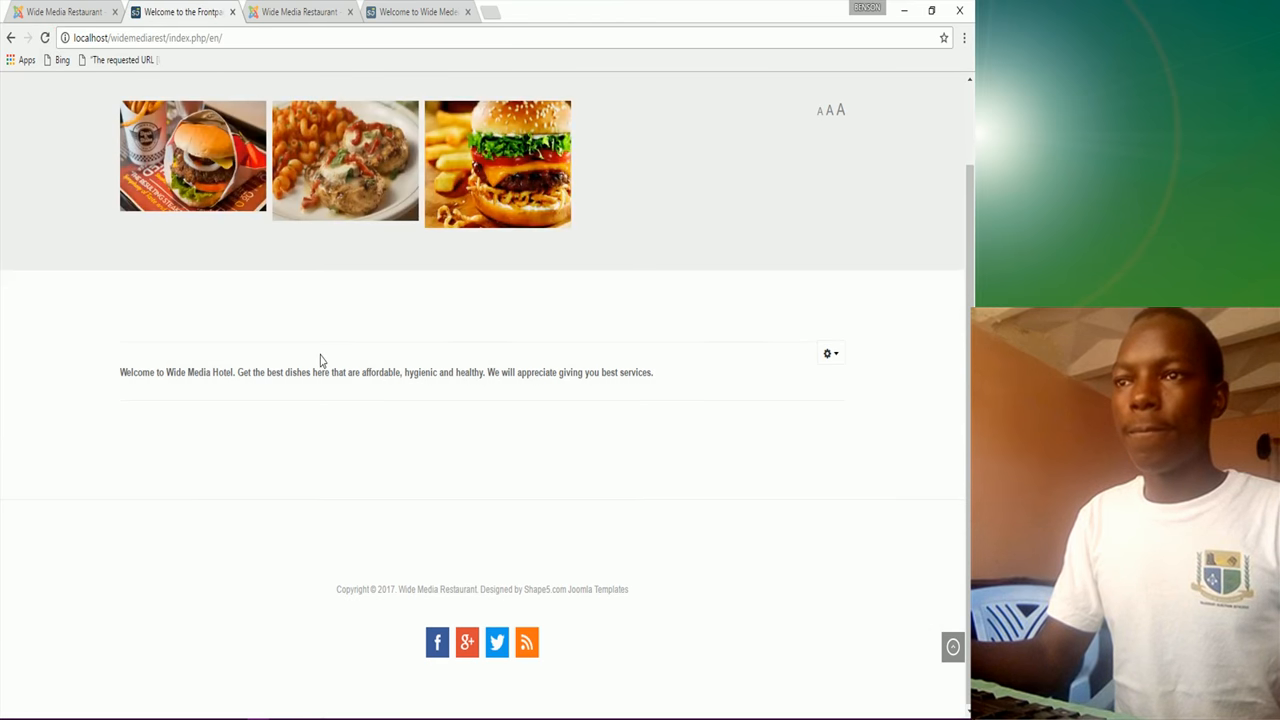
scroll(321, 359, "up", 2)
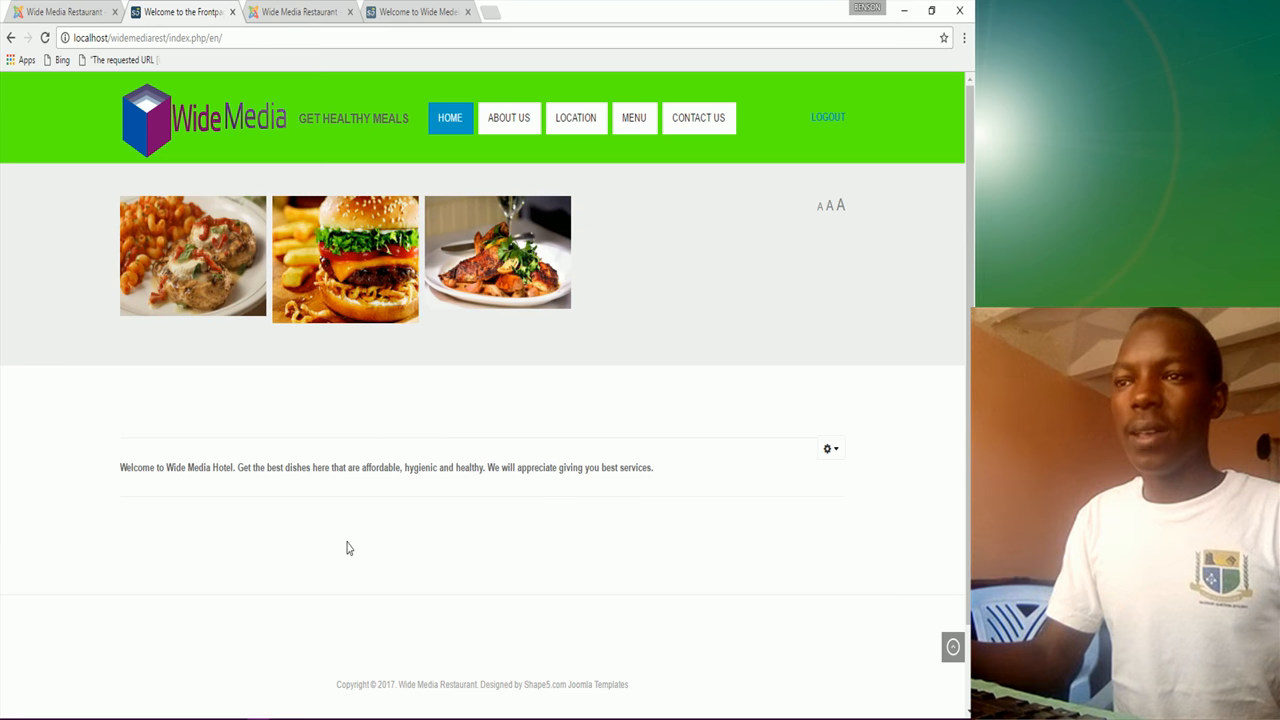
left_click(410, 14)
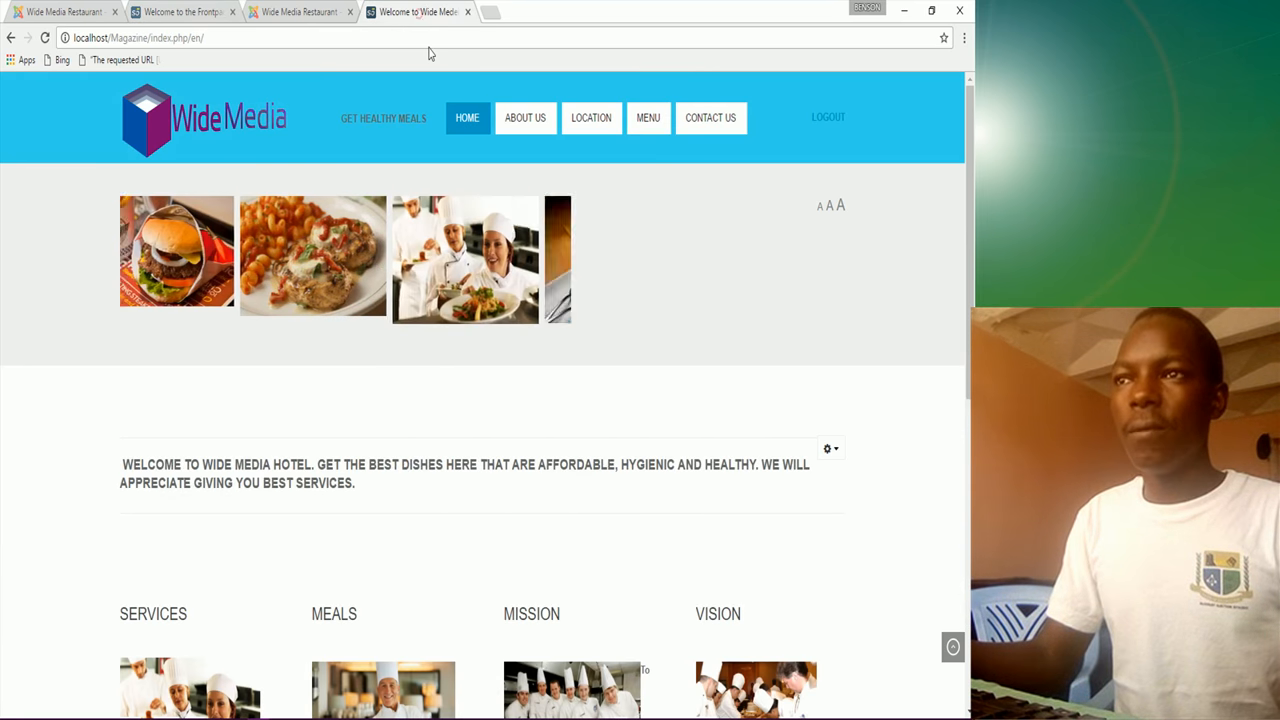
scroll(419, 590, "down", 3)
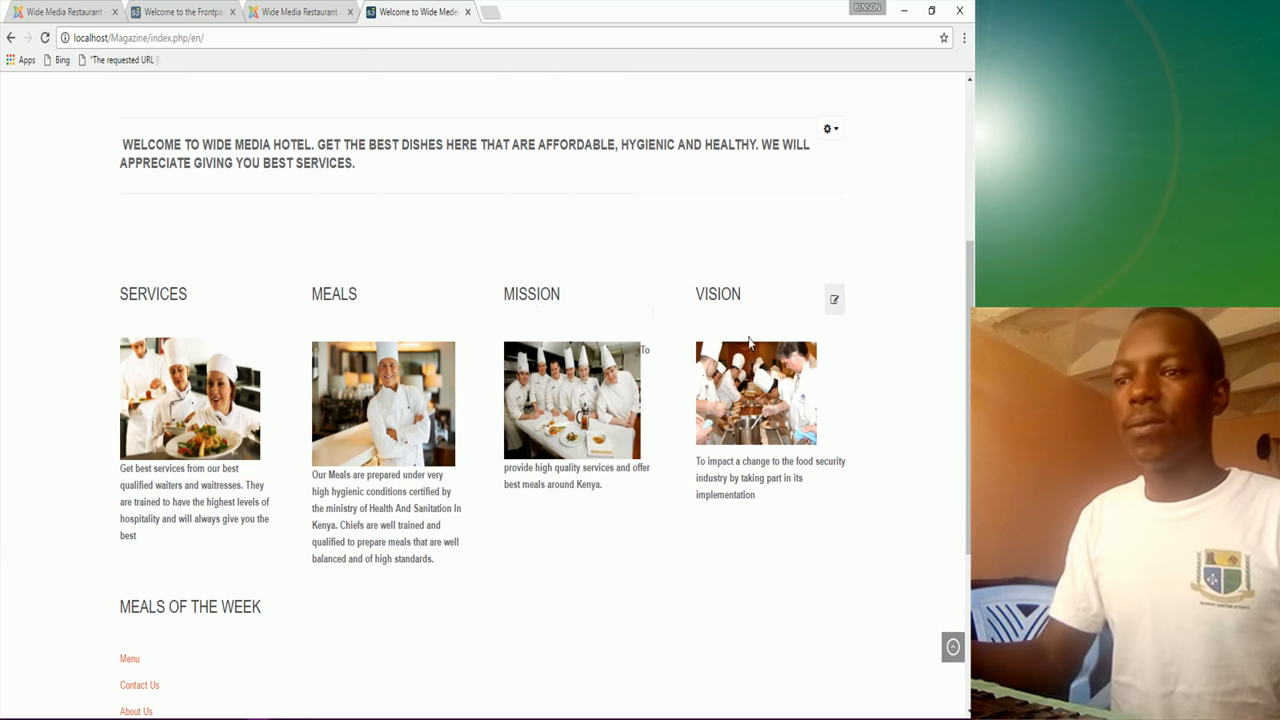
scroll(195, 545, "down", 1)
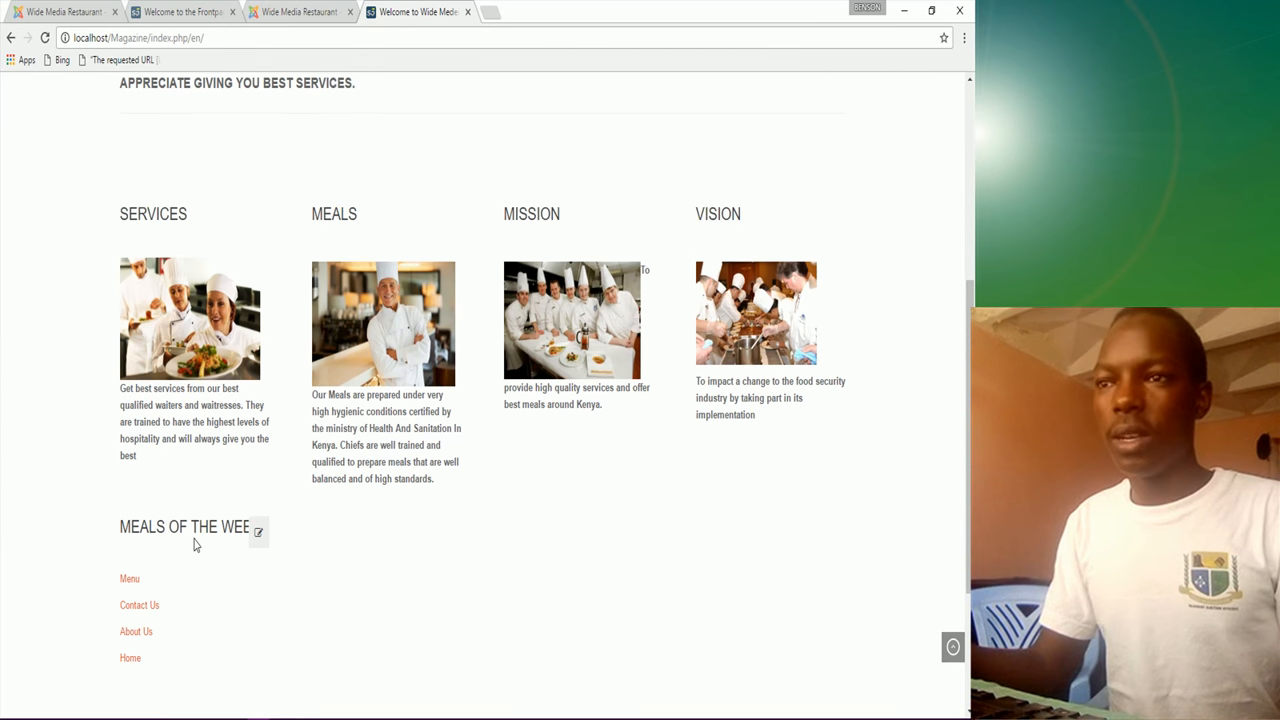
scroll(180, 605, "down", 3)
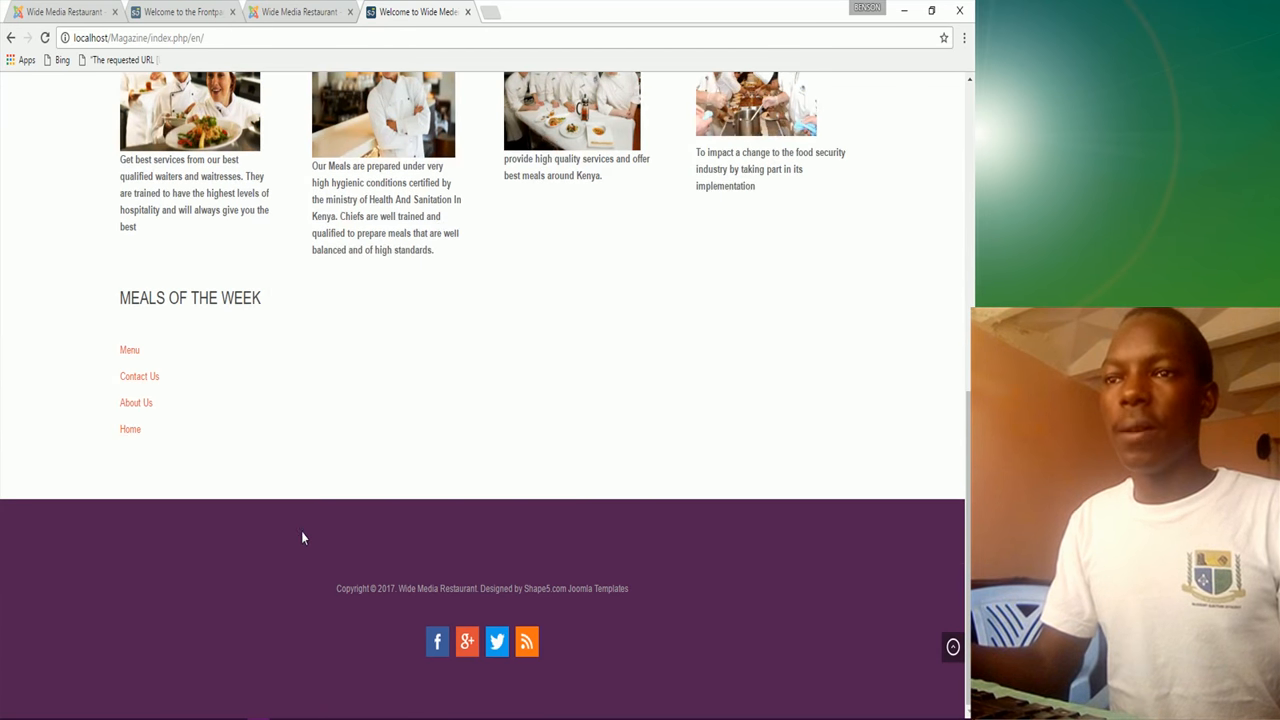
scroll(305, 520, "up", 4)
scroll(311, 505, "up", 3)
Step: Go back to the restaurant front page, then open the administrator's Module Manager
left_click(180, 12)
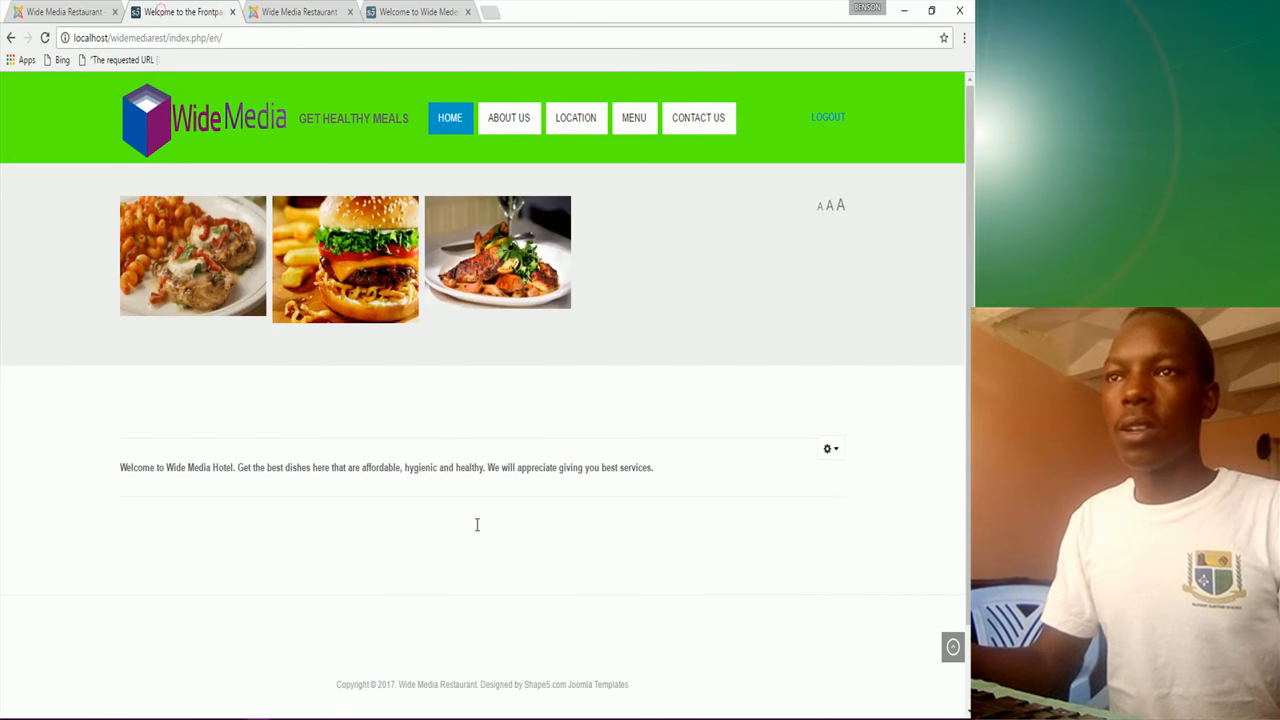
scroll(474, 545, "down", 1)
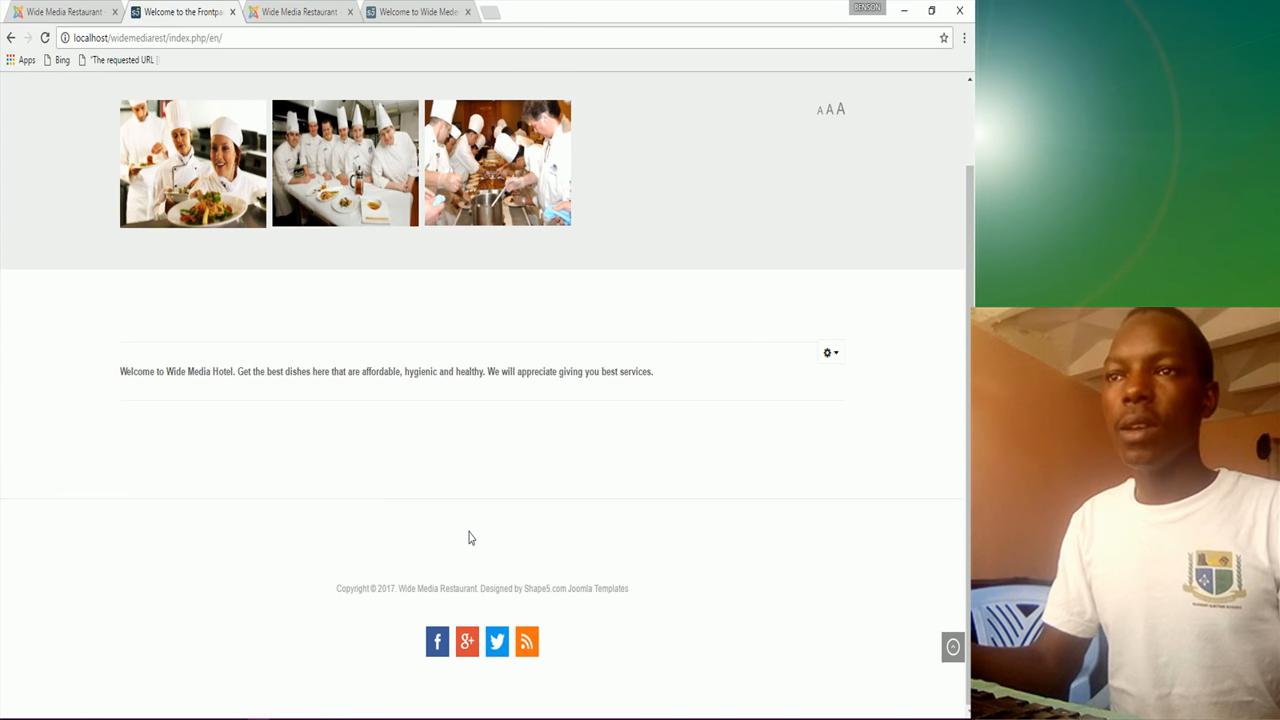
scroll(470, 537, "up", 2)
left_click(65, 12)
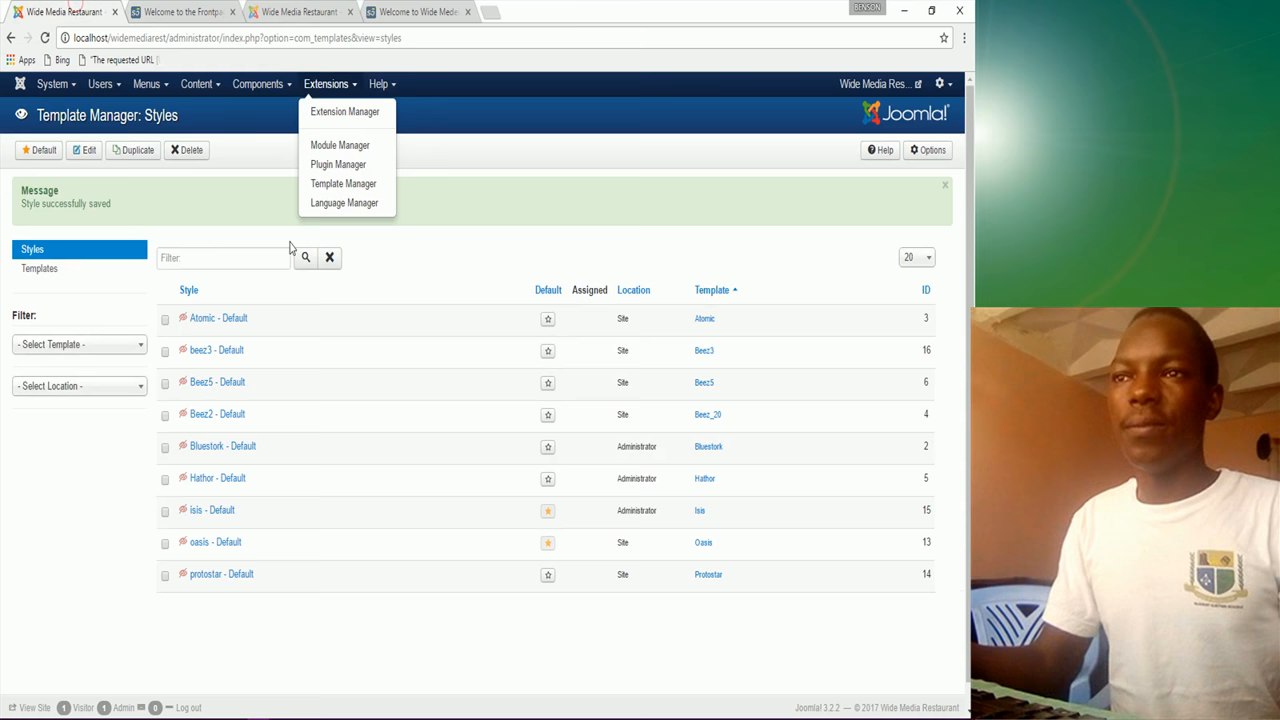
left_click(347, 148)
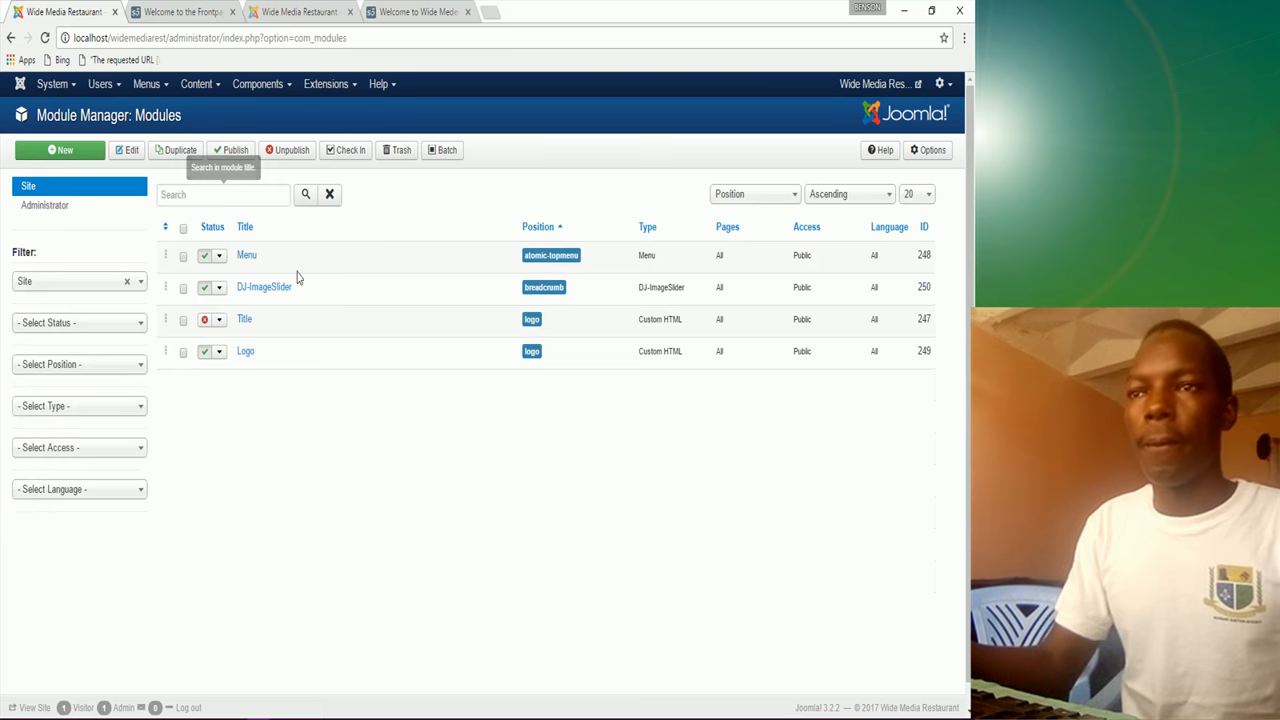
Step: Create a new Custom HTML module titled 'Services', checking the reference site's Services section first
left_click(64, 151)
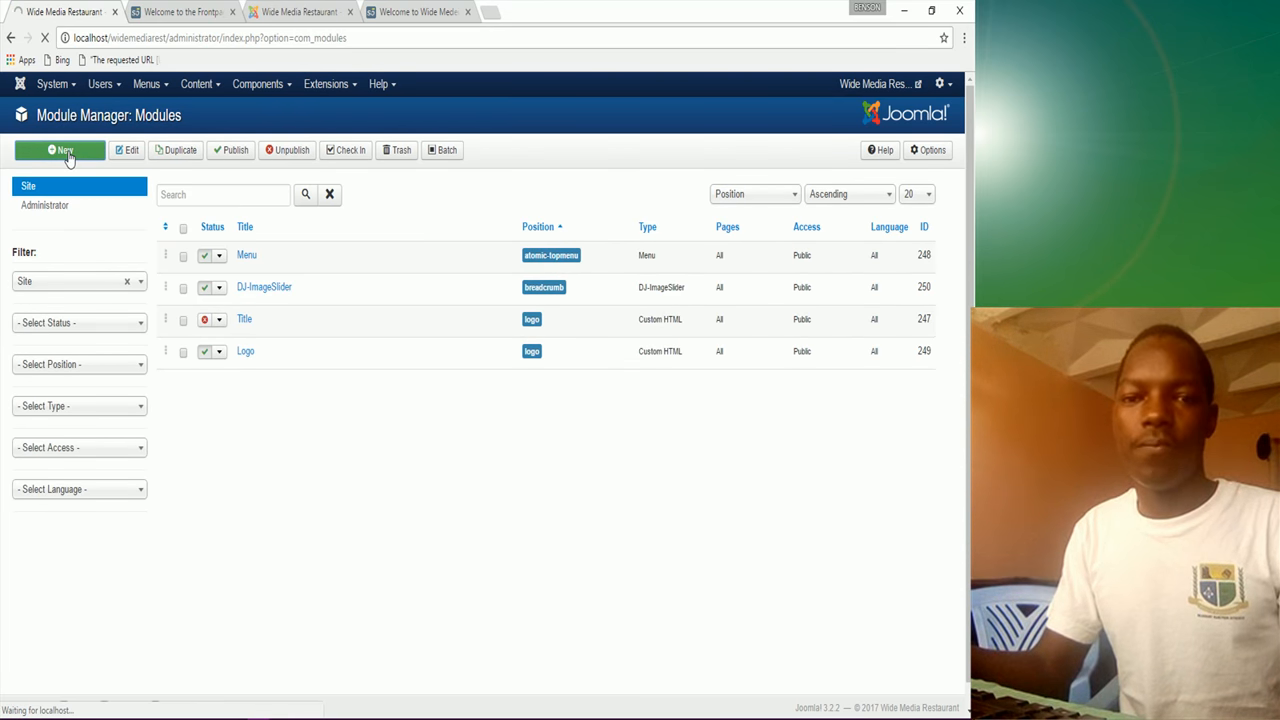
left_click(46, 434)
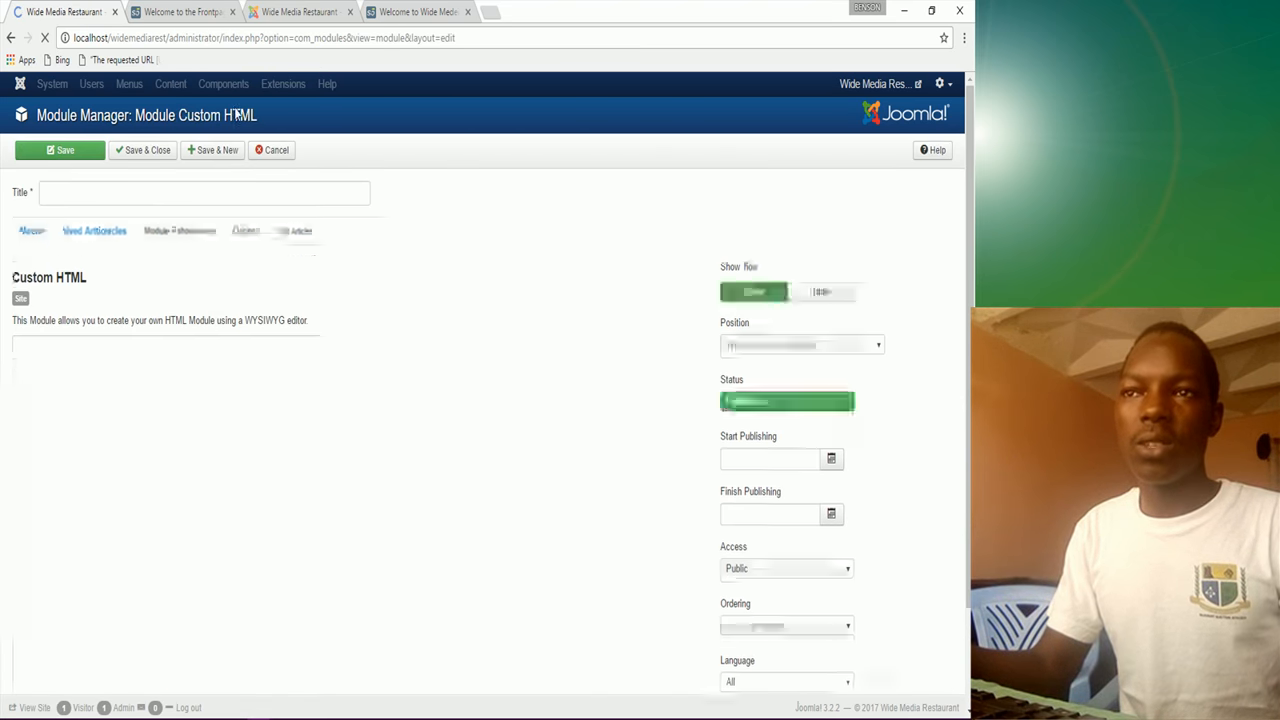
left_click(109, 185)
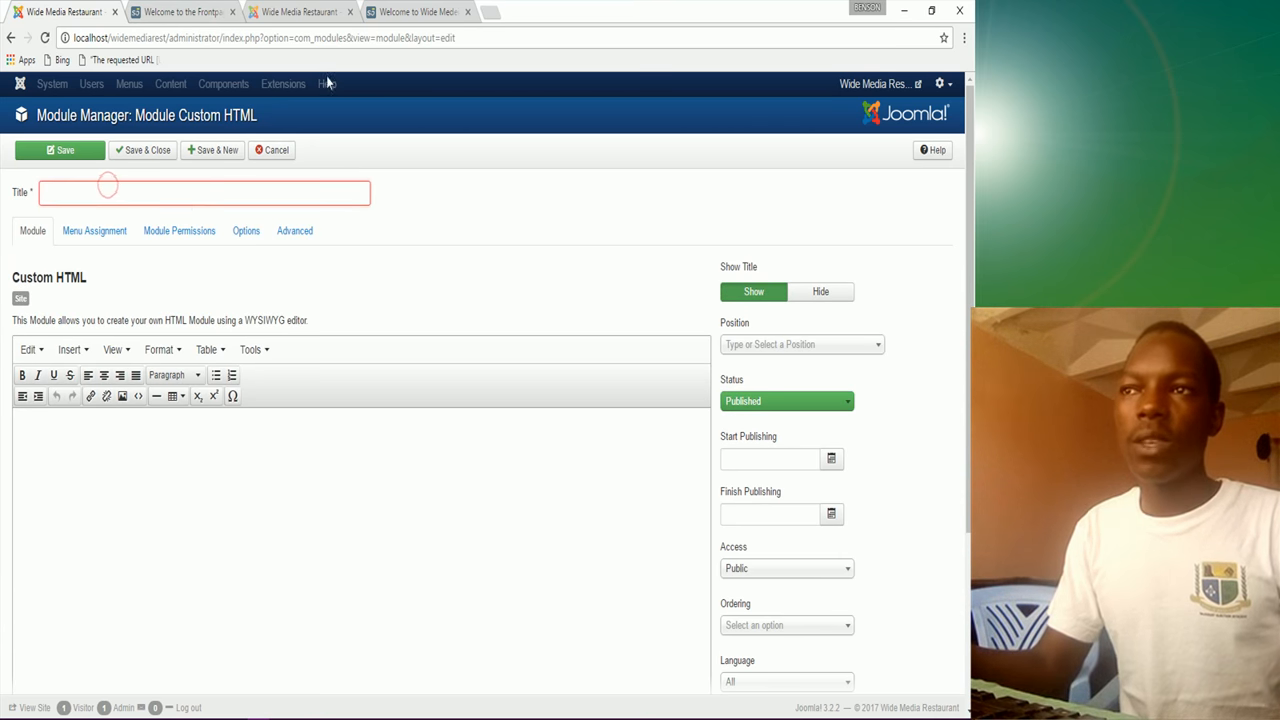
left_click(420, 12)
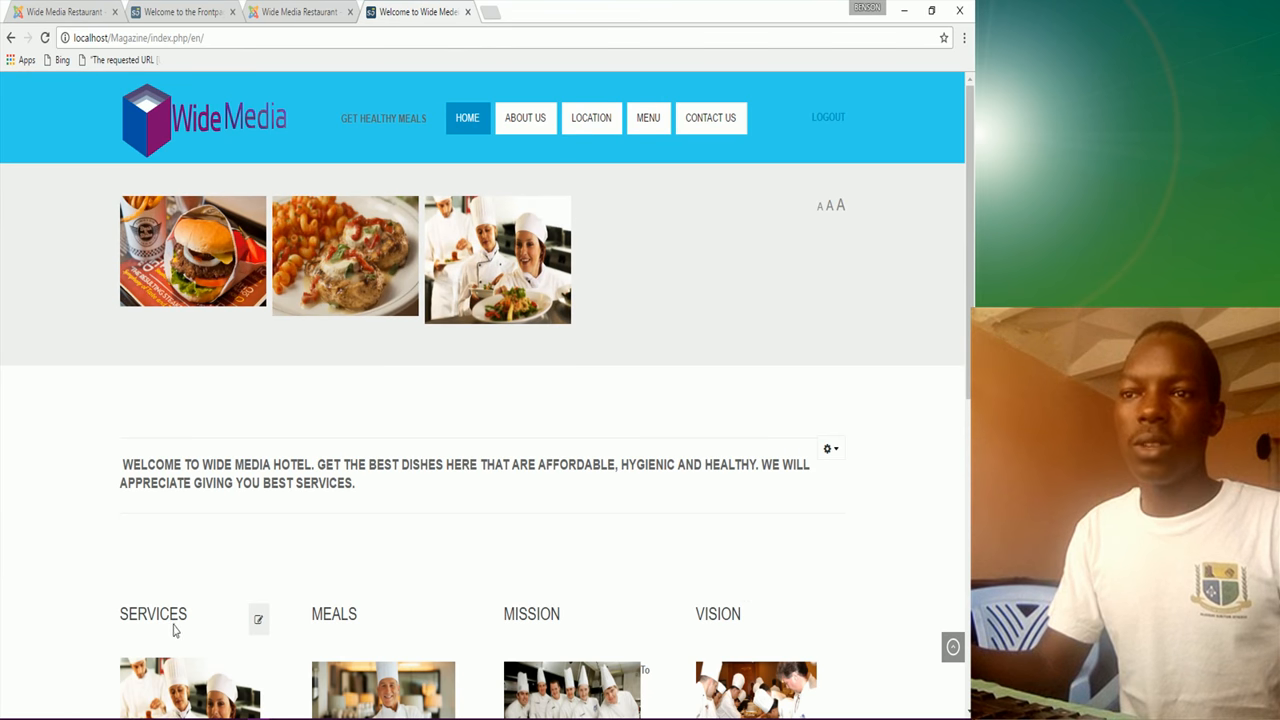
scroll(168, 635, "down", 2)
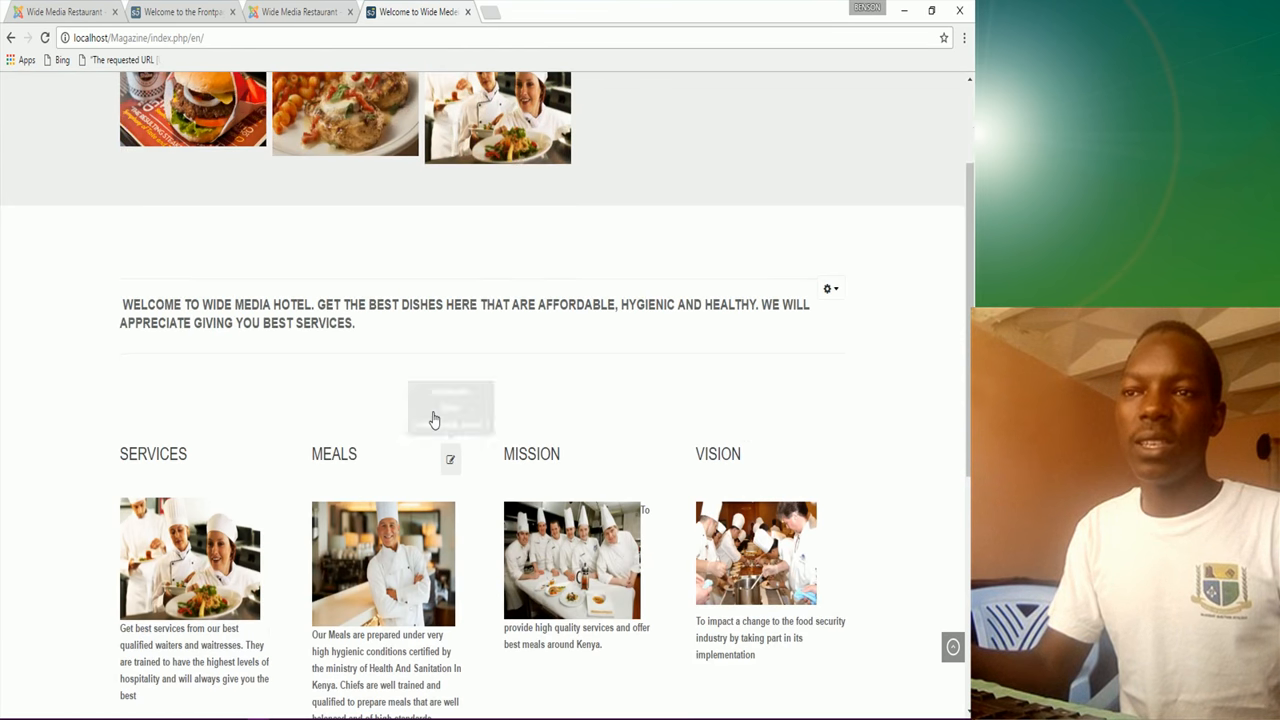
left_click(85, 12)
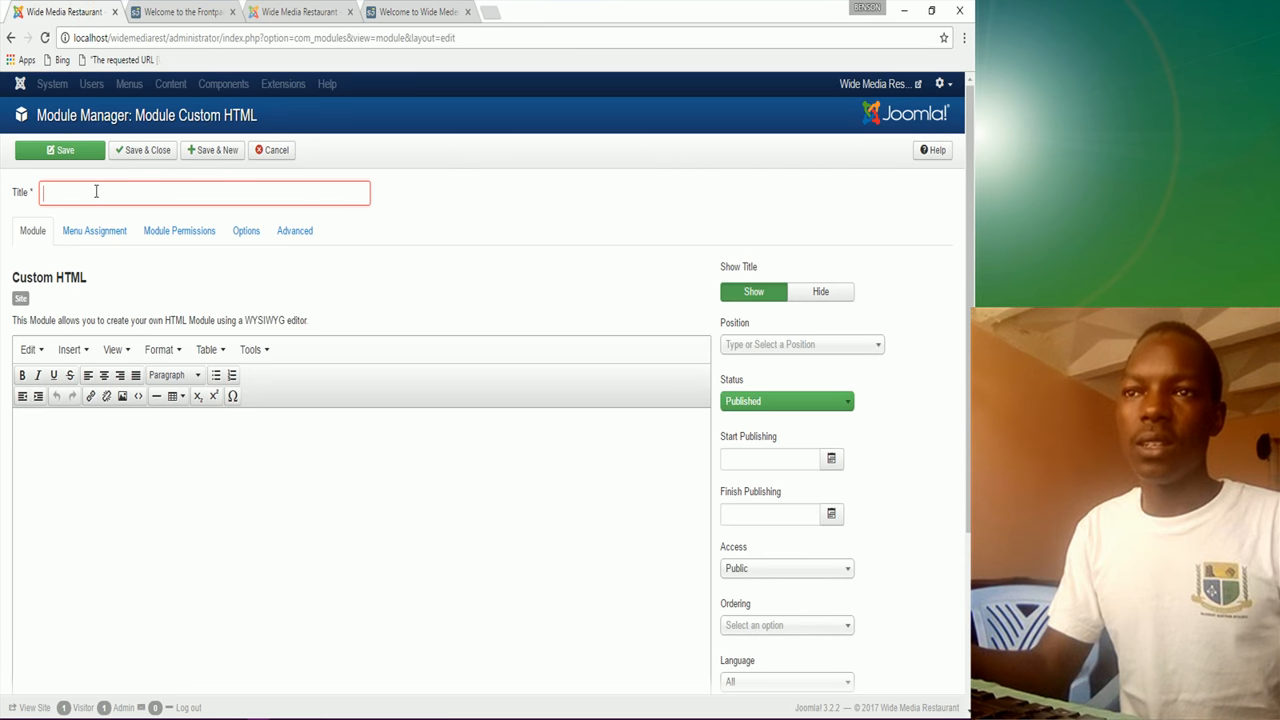
type("Services")
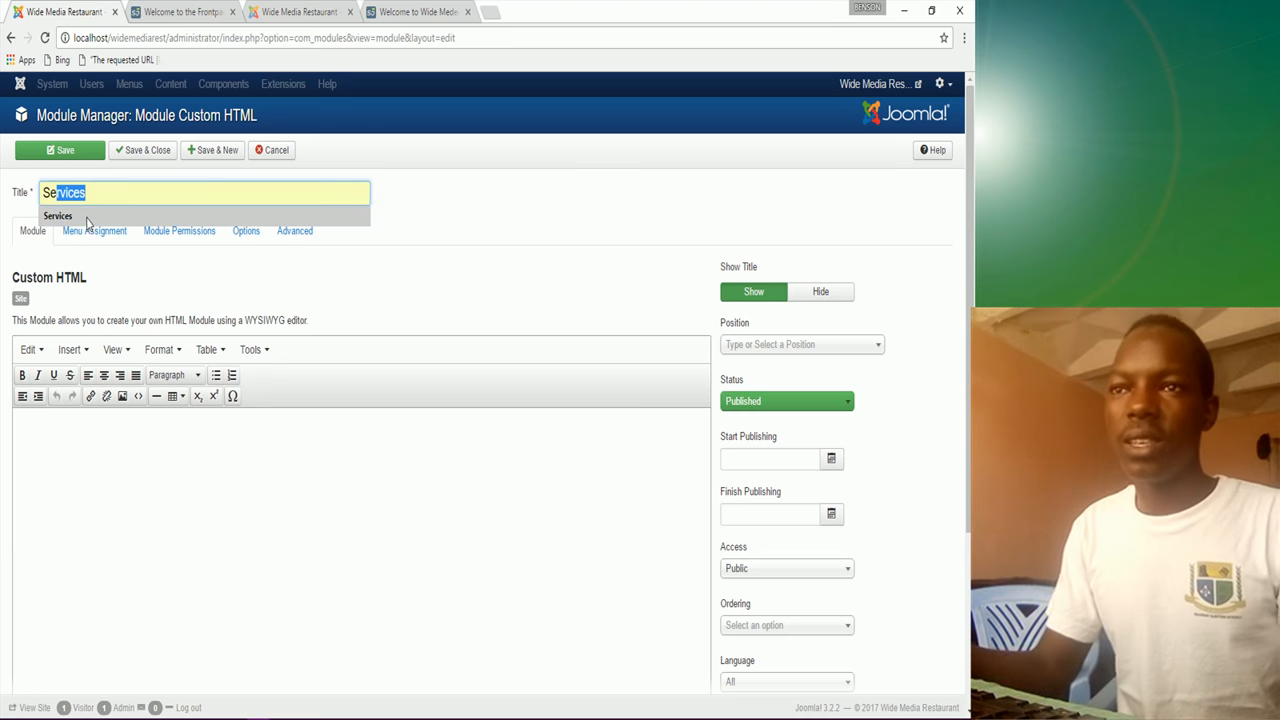
left_click(87, 218)
left_click(72, 439)
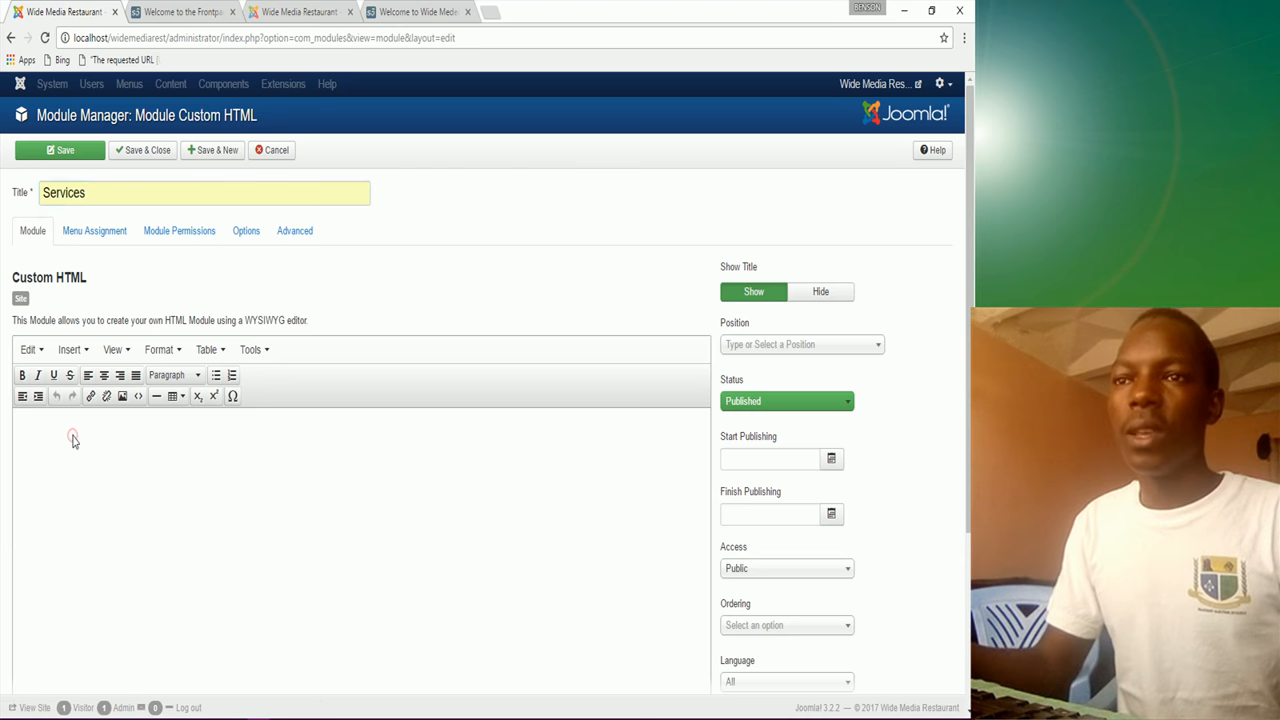
left_click(64, 429)
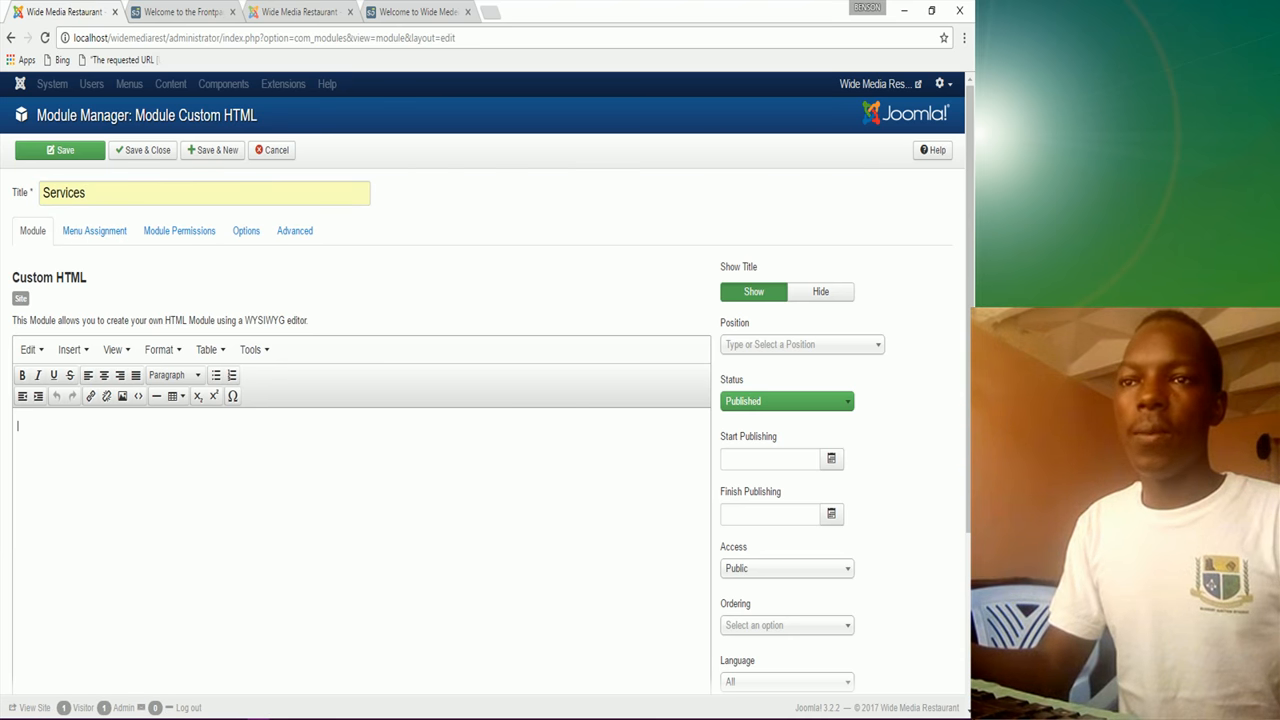
Step: Copy the Services sentence about qualified waiters and waitresses from Notepad into the module body
left_click(460, 712)
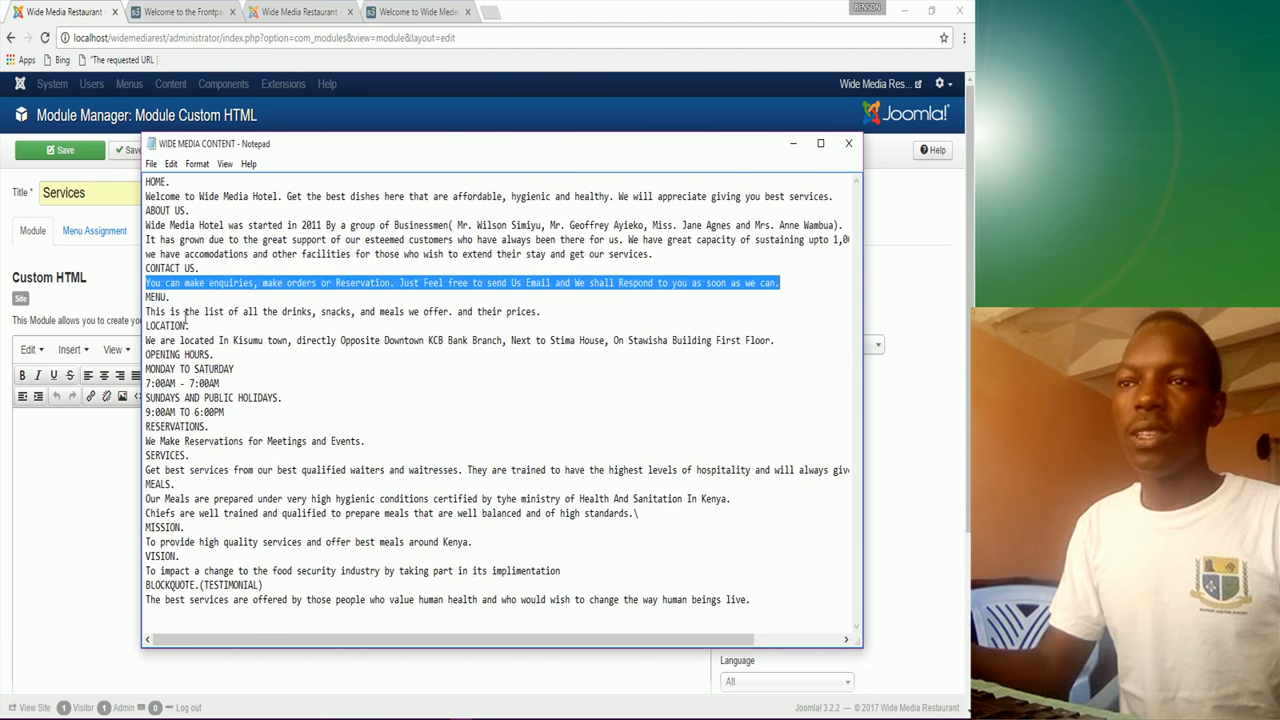
left_click_drag(148, 469, 853, 474)
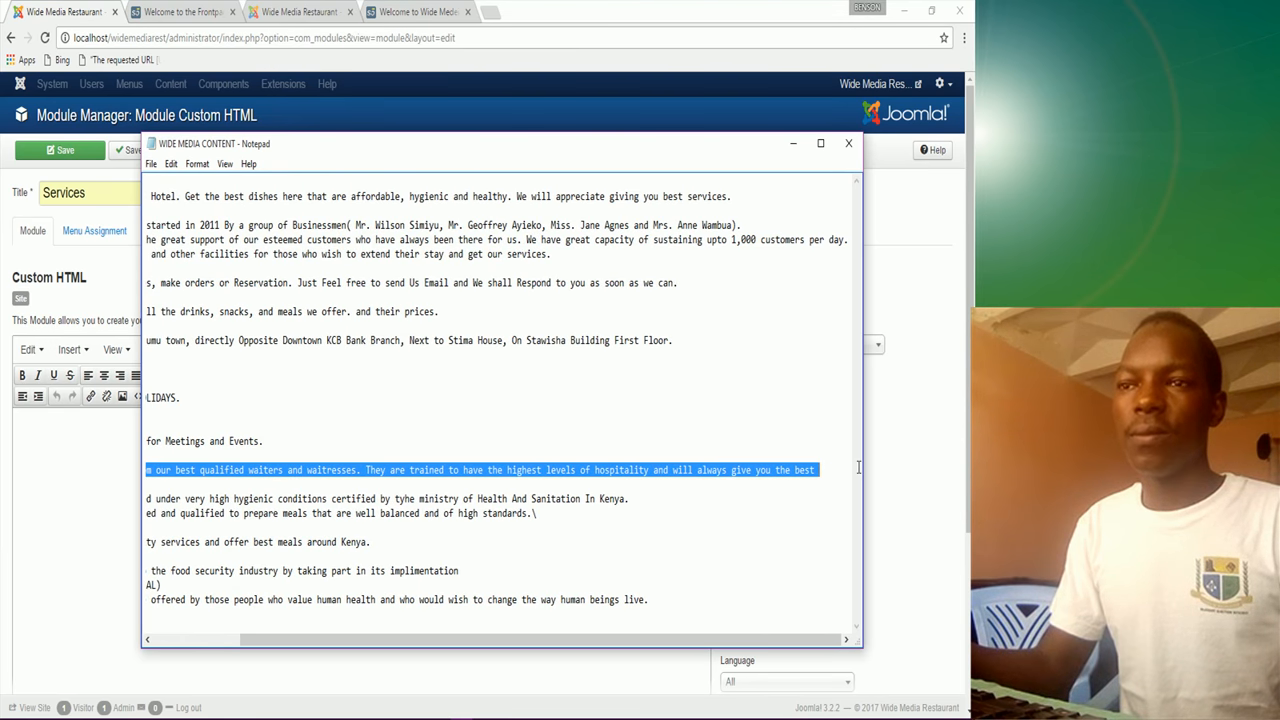
right_click(787, 470)
left_click(812, 521)
left_click(48, 446)
left_click(29, 432)
key("ctrl+v")
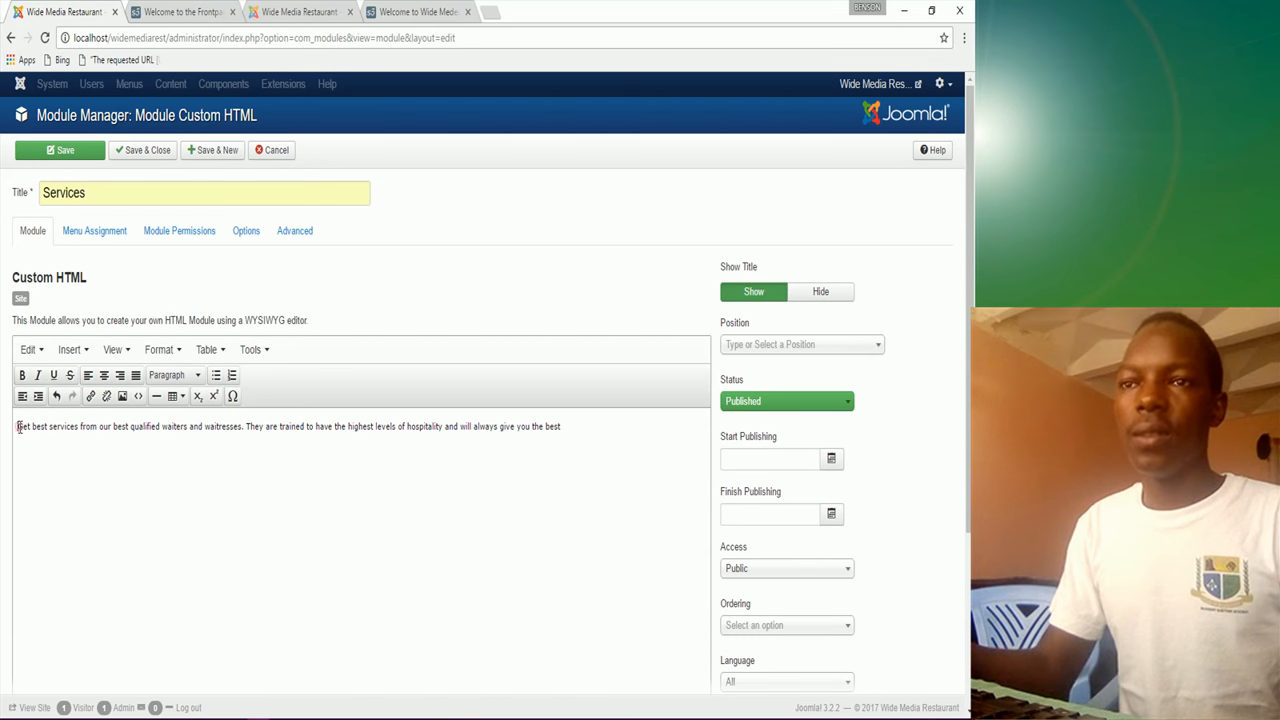
Step: Insert the chefs image from sampledata/fruitshop into the module, floated left
scroll(70, 519, "down", 3)
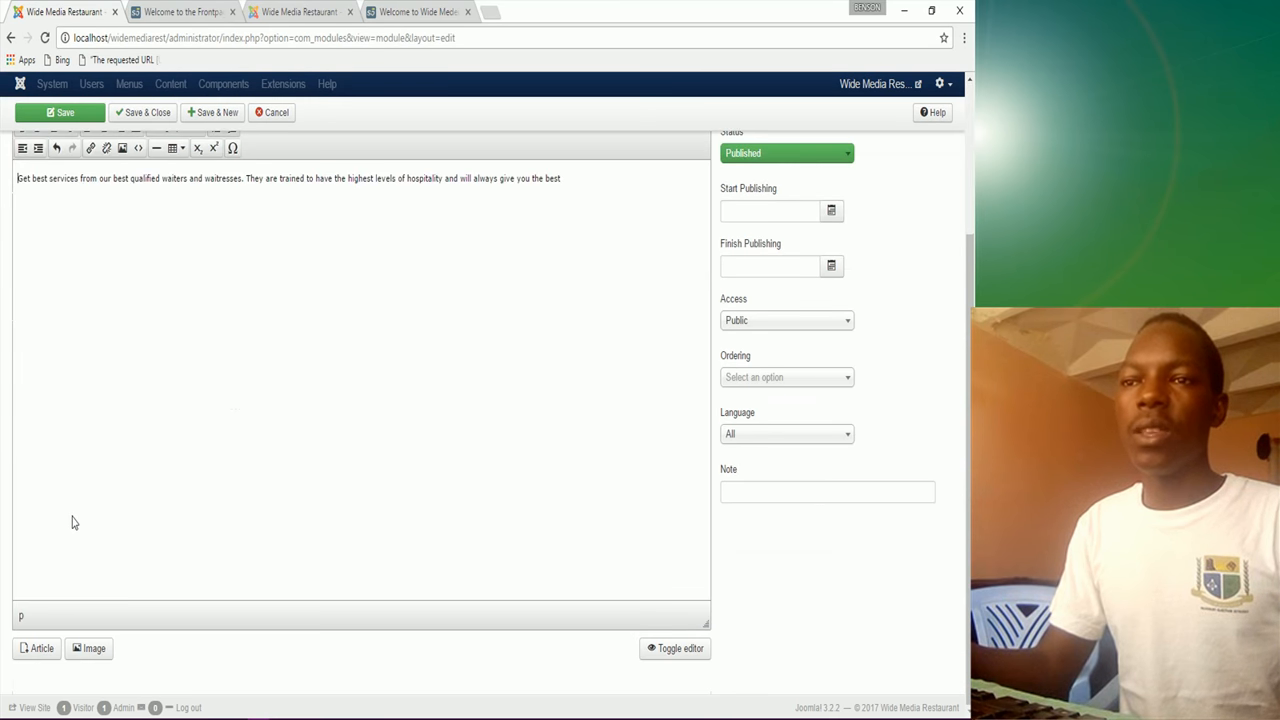
left_click(93, 650)
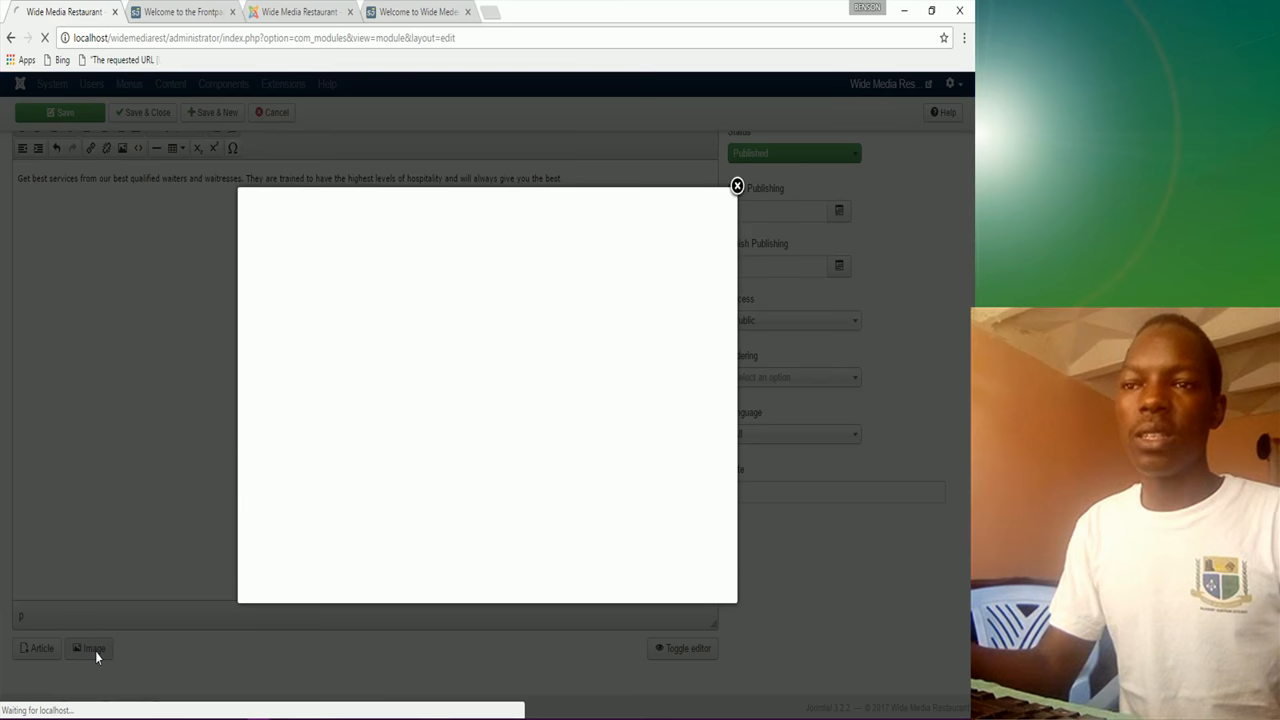
left_click(419, 12)
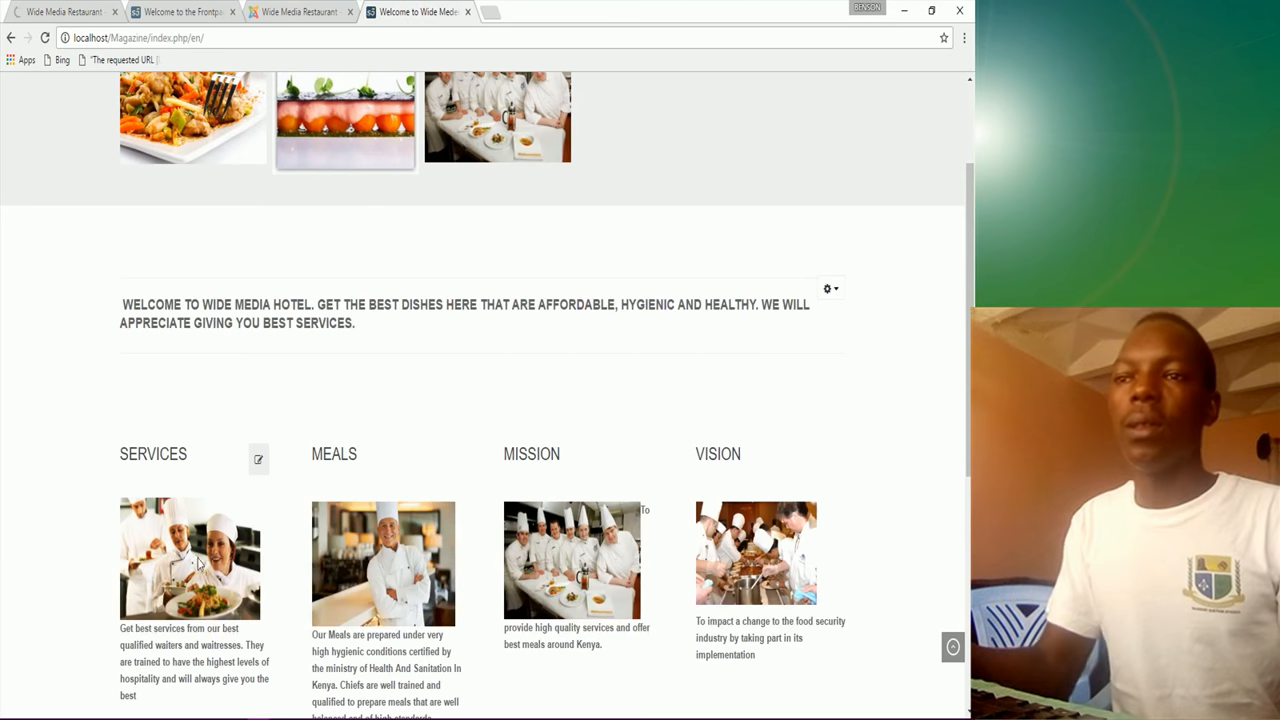
left_click(82, 15)
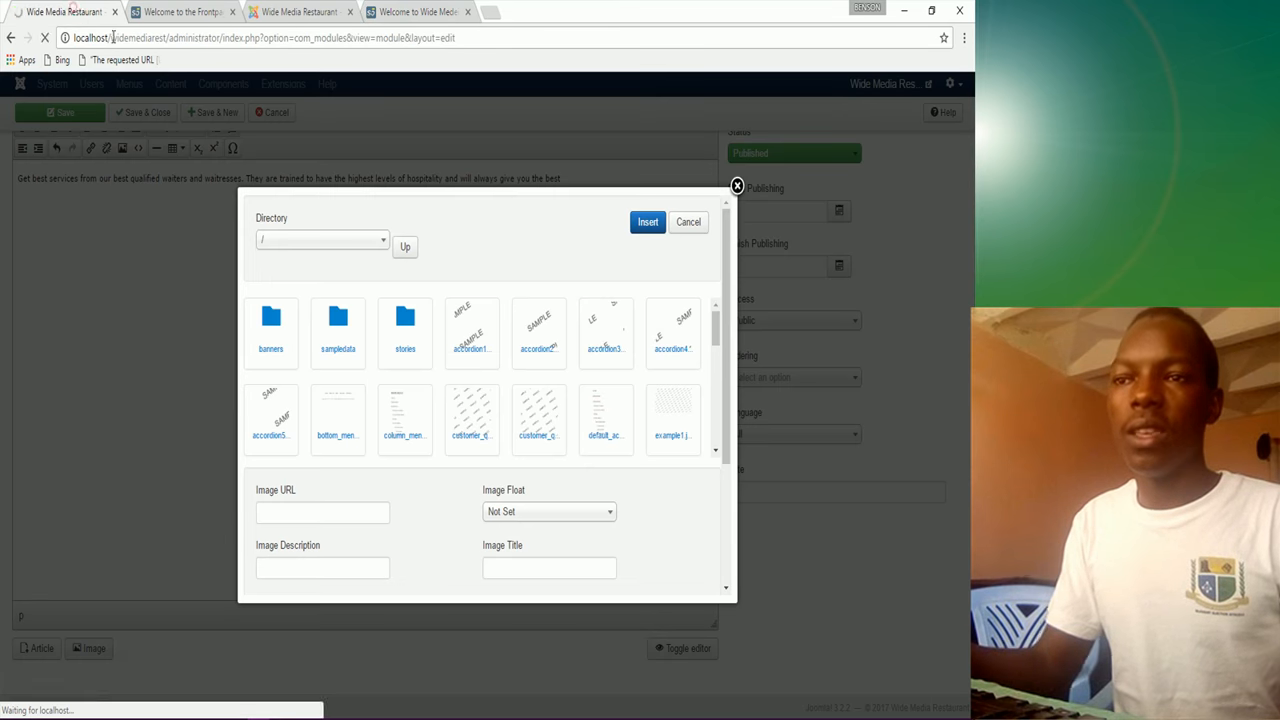
left_click(337, 349)
left_click(292, 344)
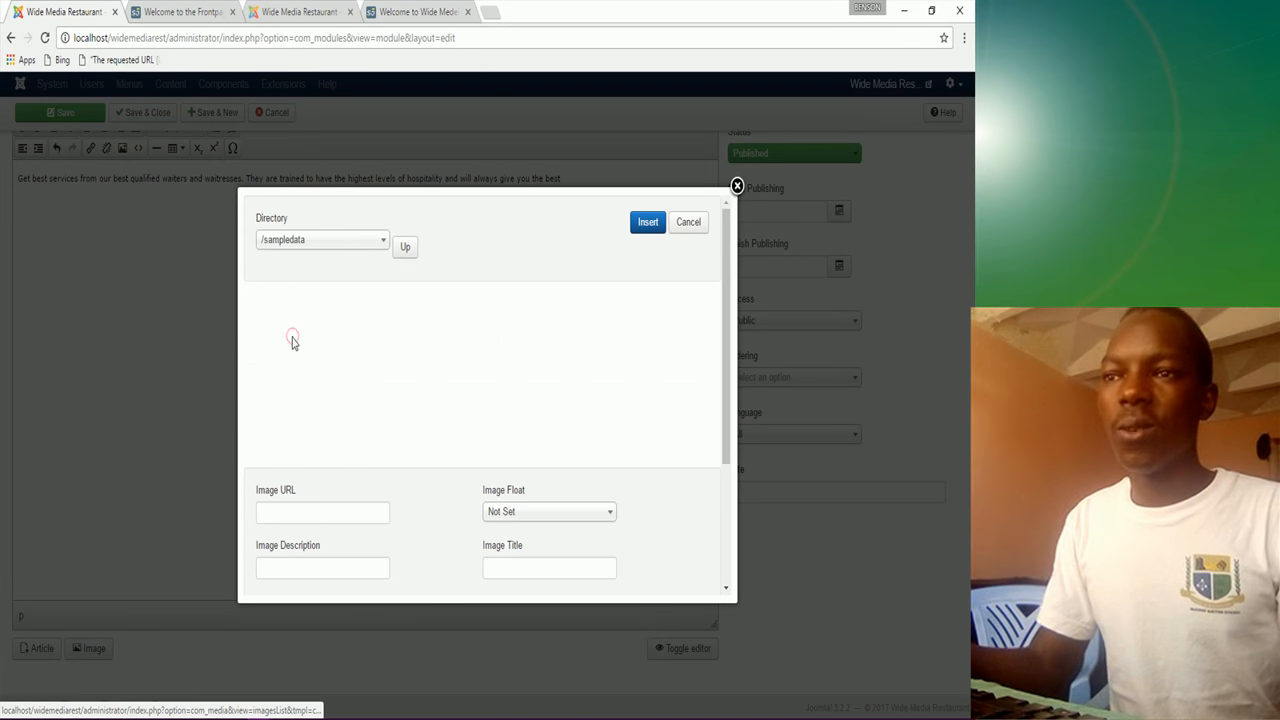
scroll(535, 431, "down", 1)
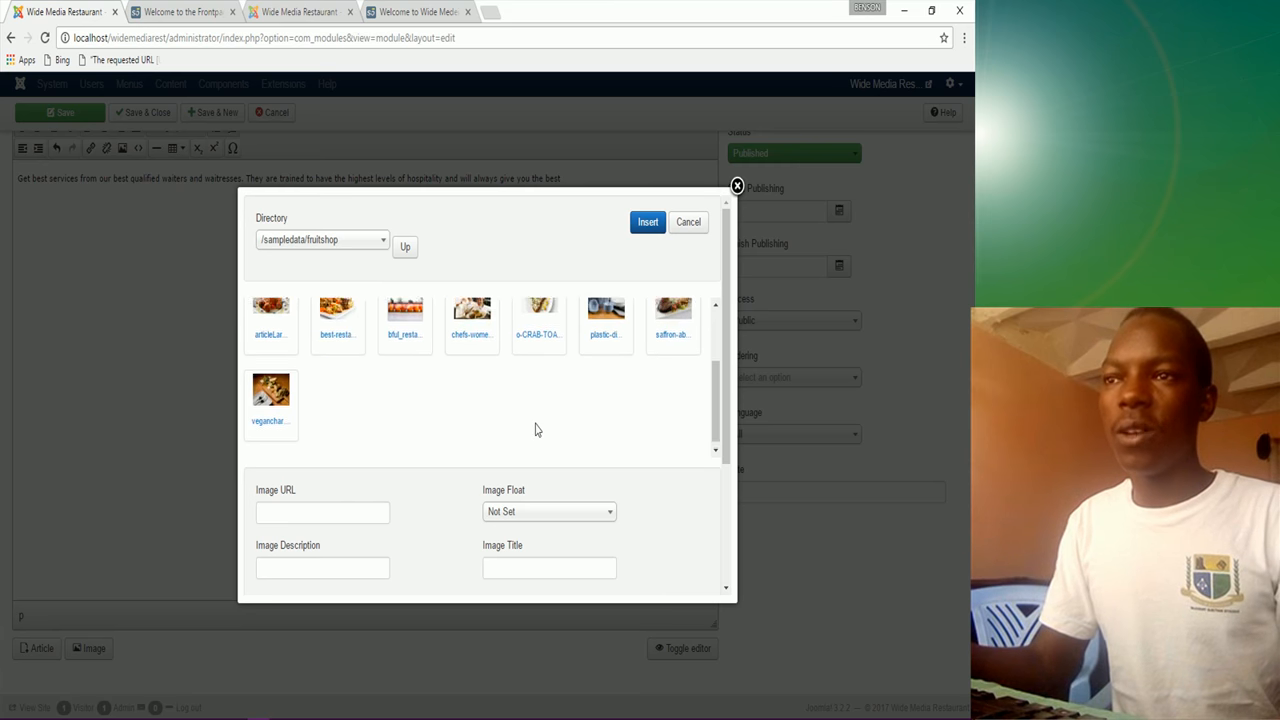
left_click(472, 388)
left_click(544, 511)
left_click(496, 555)
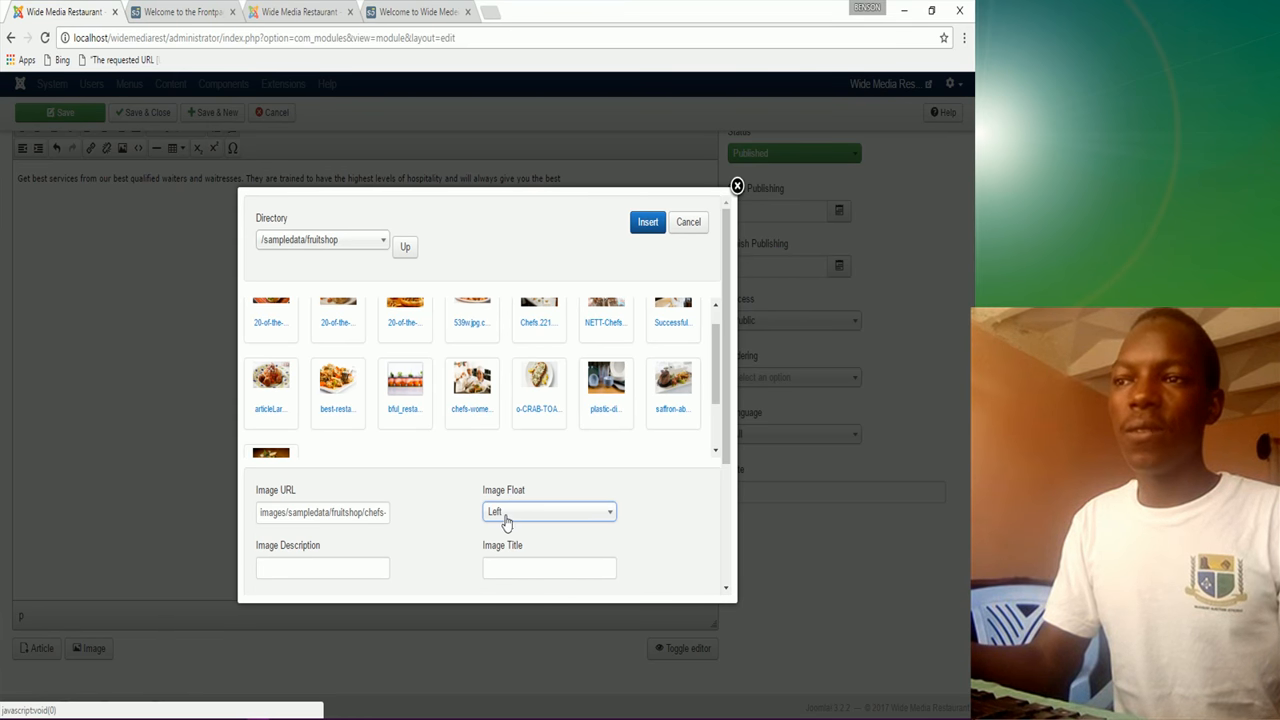
left_click(505, 516)
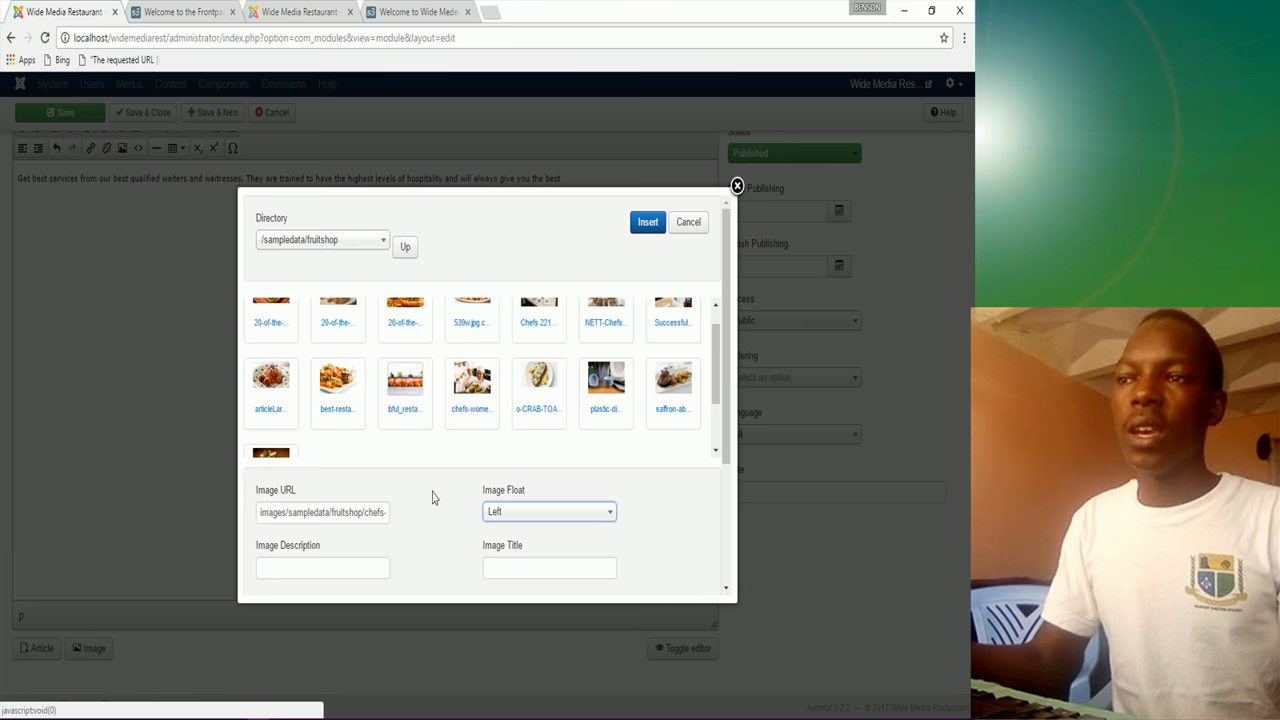
scroll(434, 496, "down", 2)
scroll(434, 500, "up", 2)
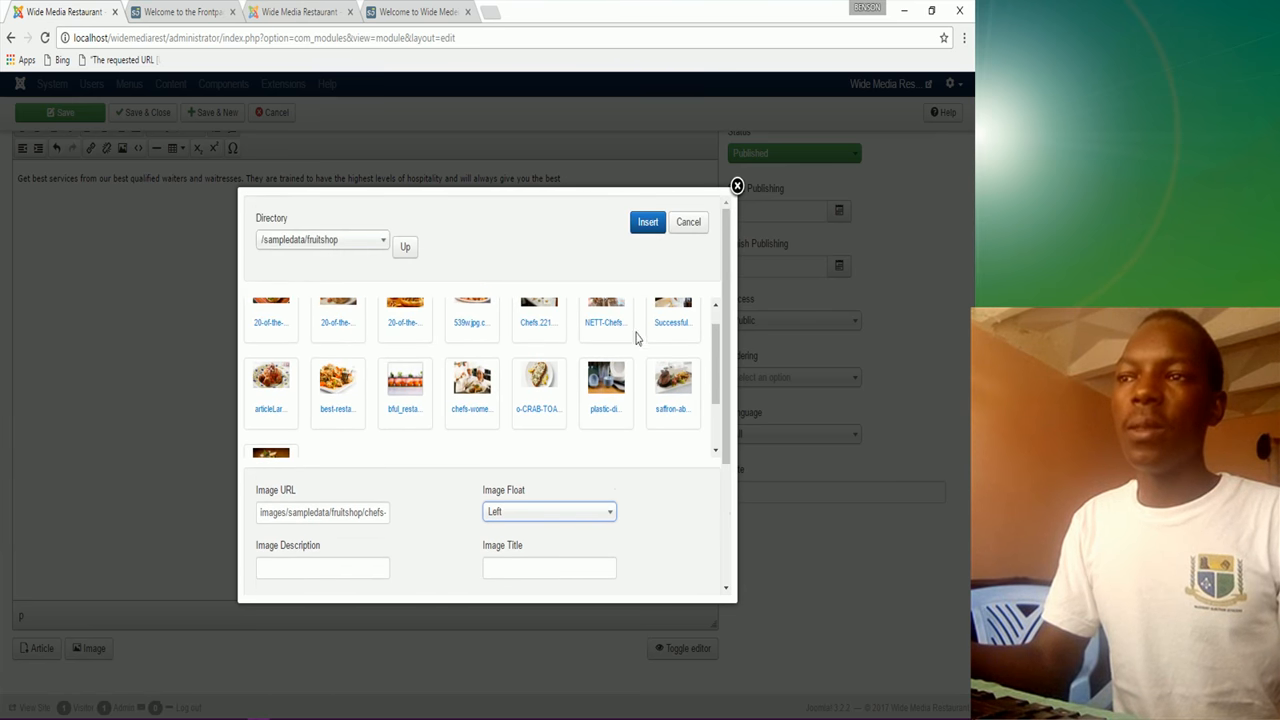
left_click(649, 223)
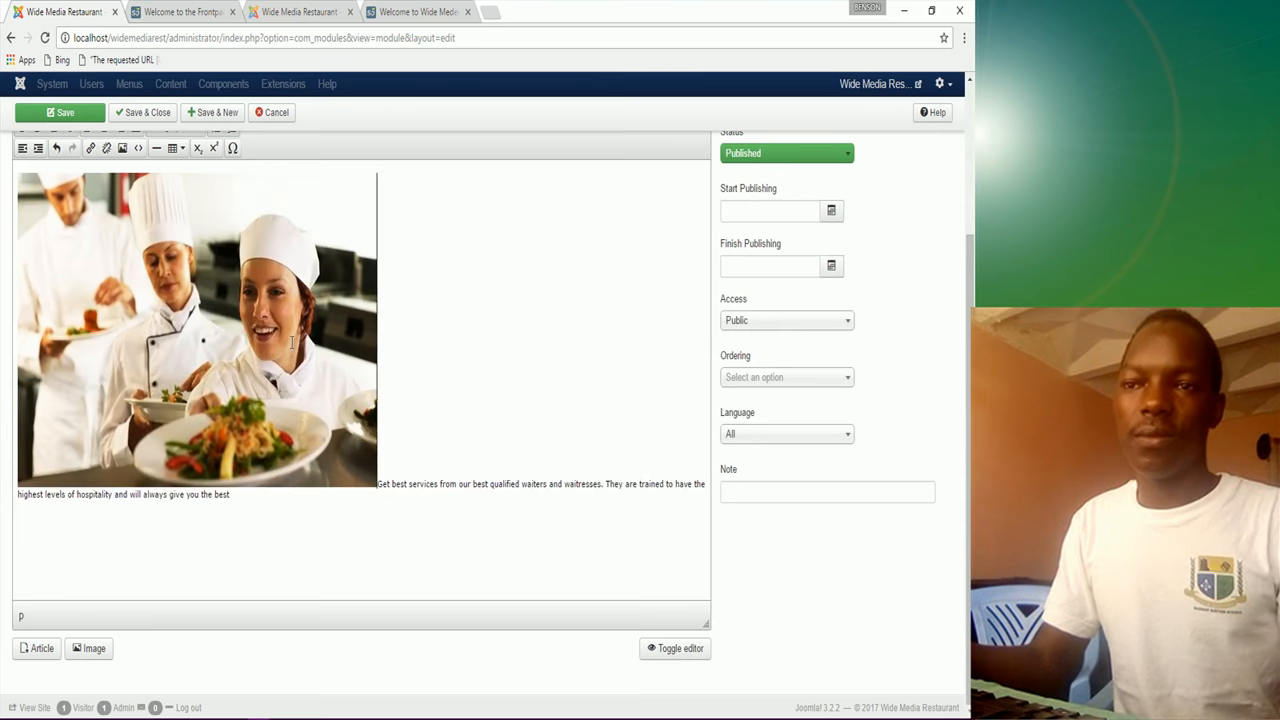
Step: Shrink the chefs image to a small picture and select the Services paragraph
left_click(331, 322)
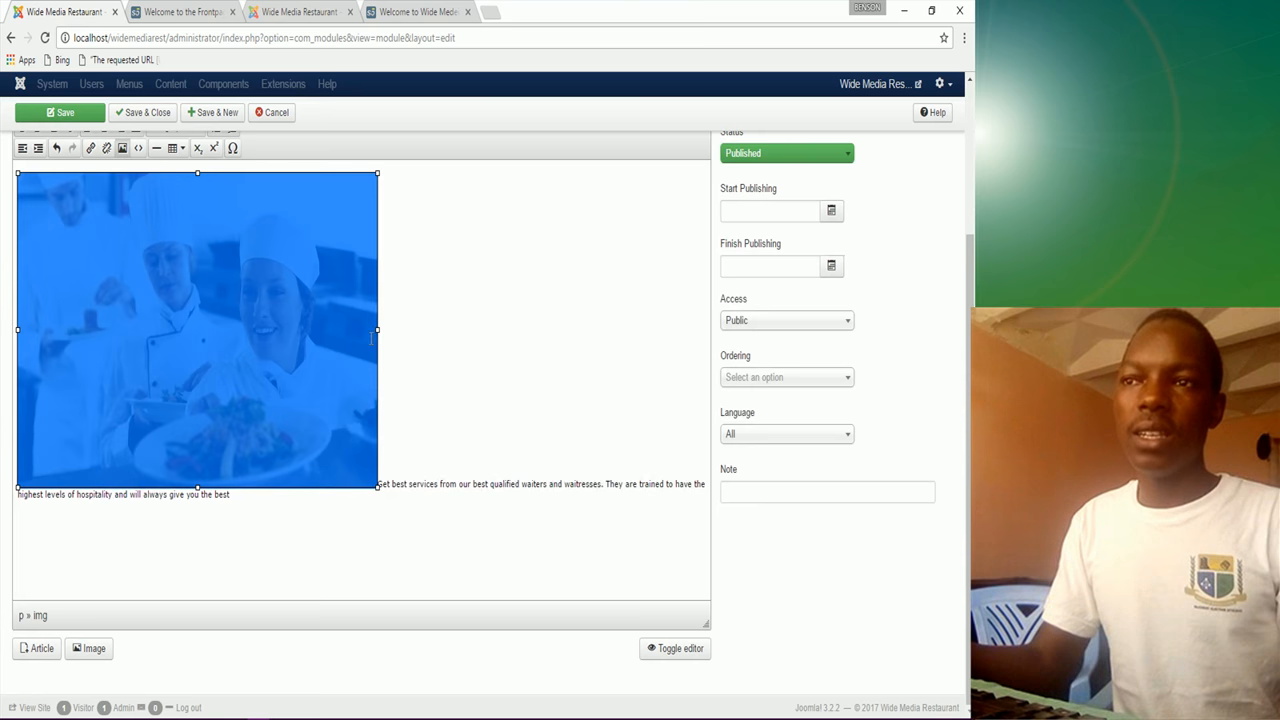
left_click_drag(377, 331, 155, 330)
left_click_drag(85, 172, 80, 293)
left_click_drag(83, 174, 85, 190)
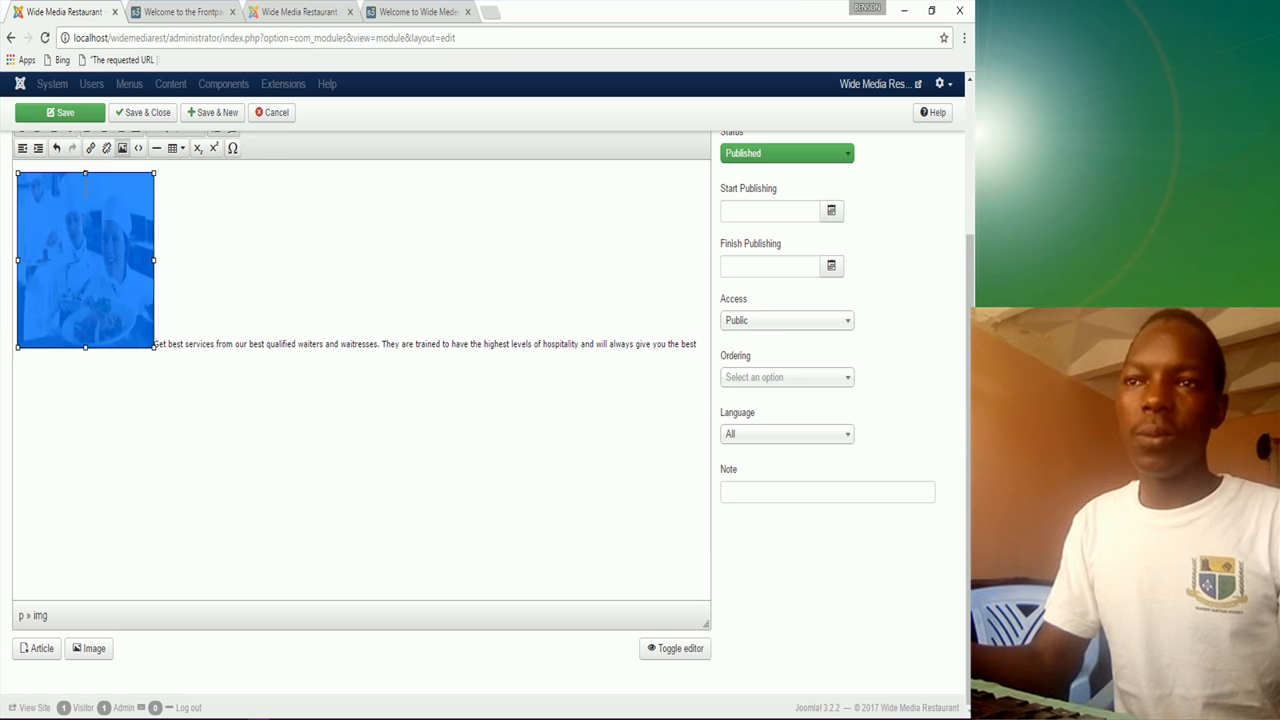
left_click(174, 312)
double_click(157, 345)
left_click_drag(177, 349, 156, 327)
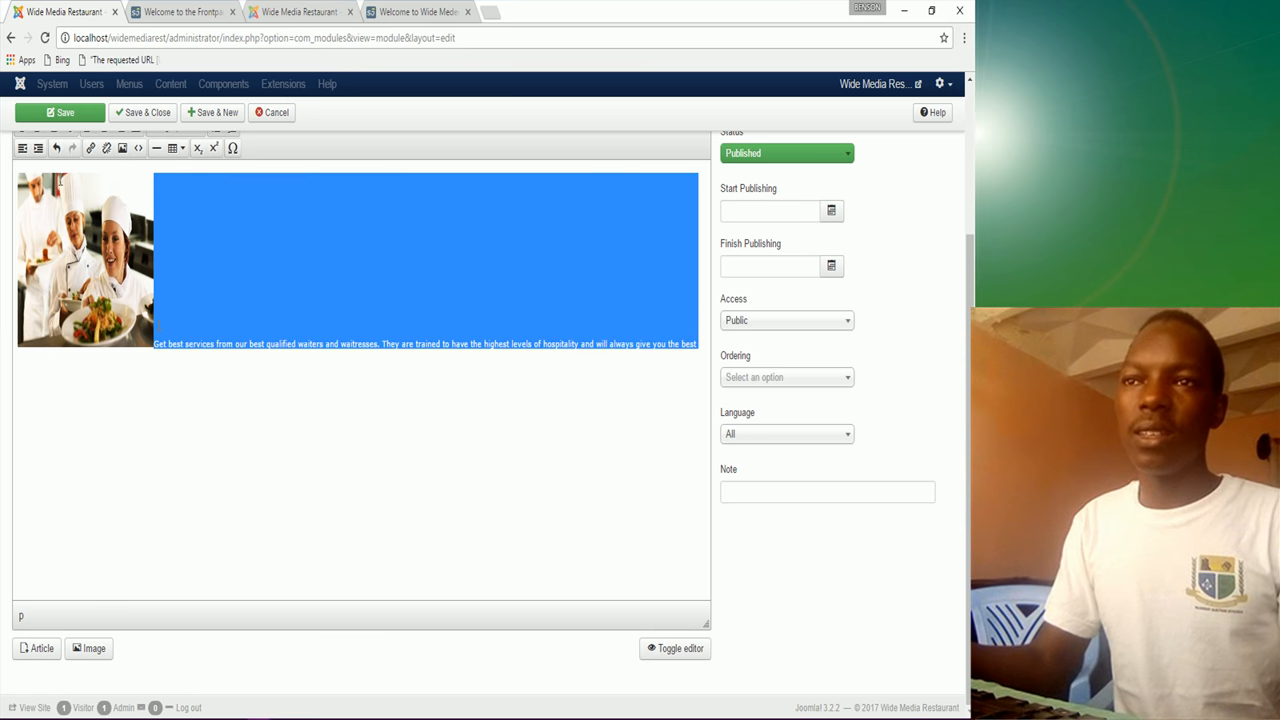
Step: Bold the Services paragraph and set the module position to Middle Top 1 [middle_top_1]
scroll(62, 180, "up", 3)
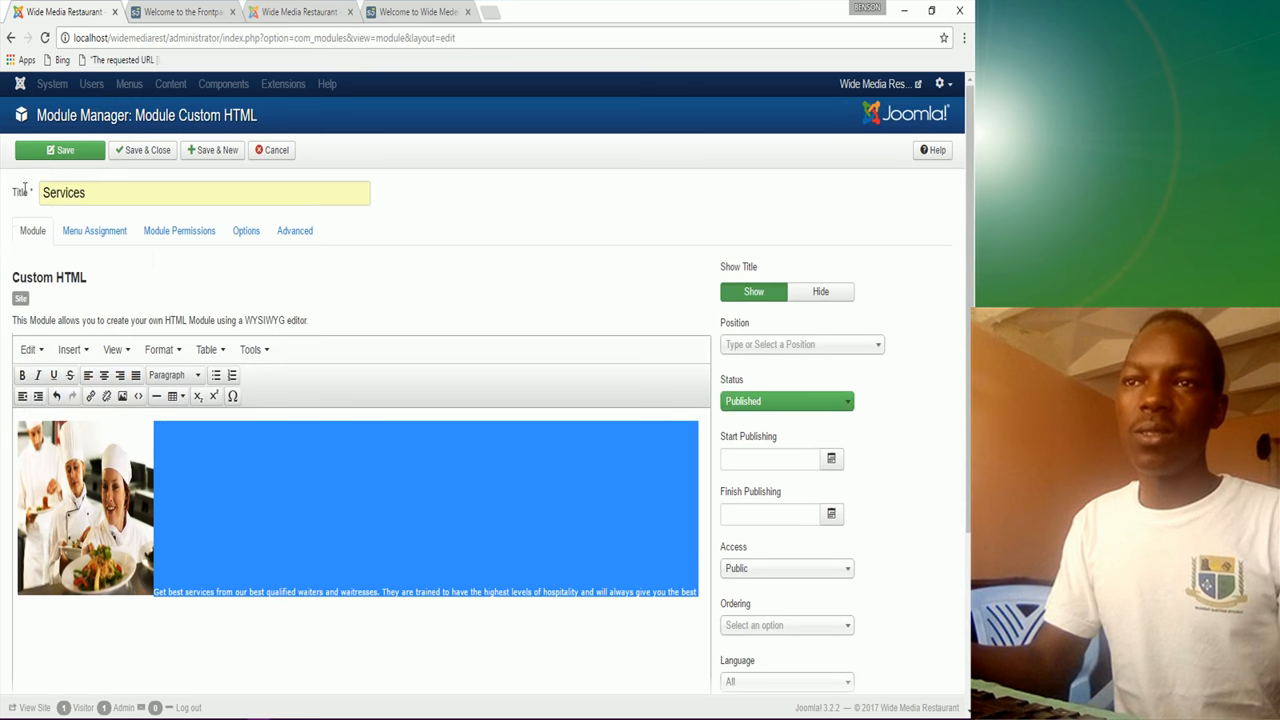
left_click(21, 375)
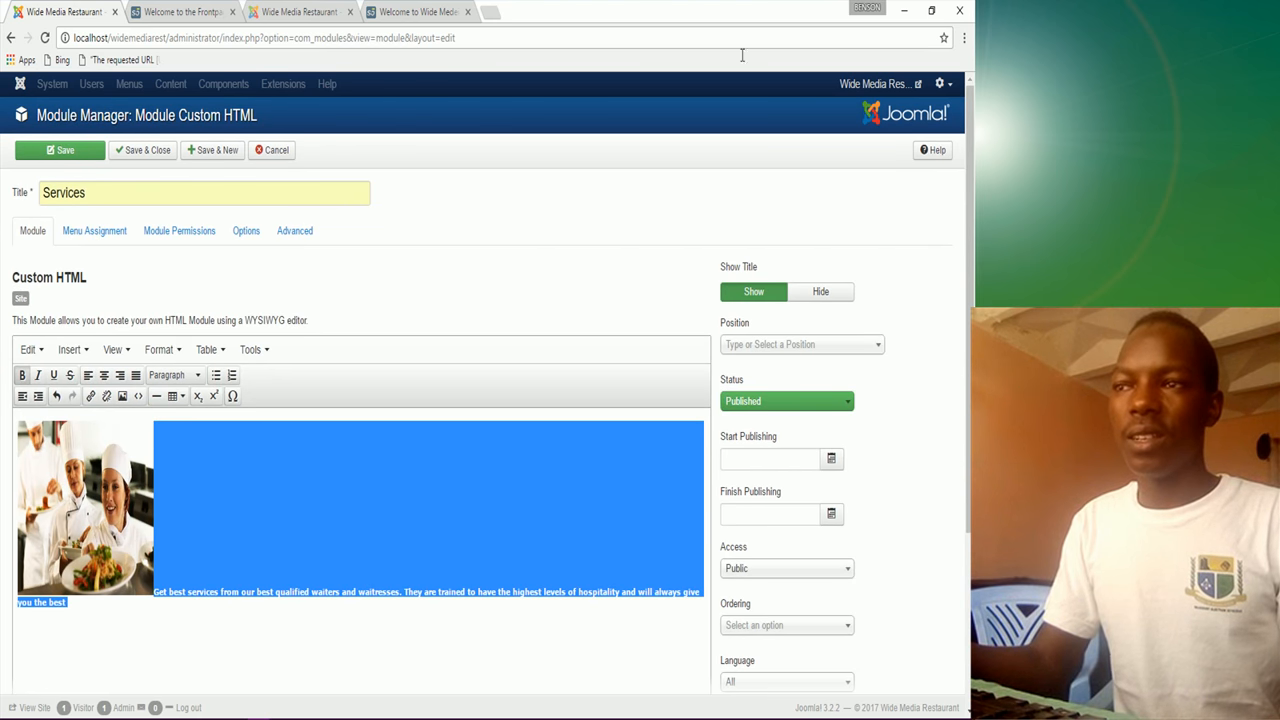
left_click(806, 346)
type("middl")
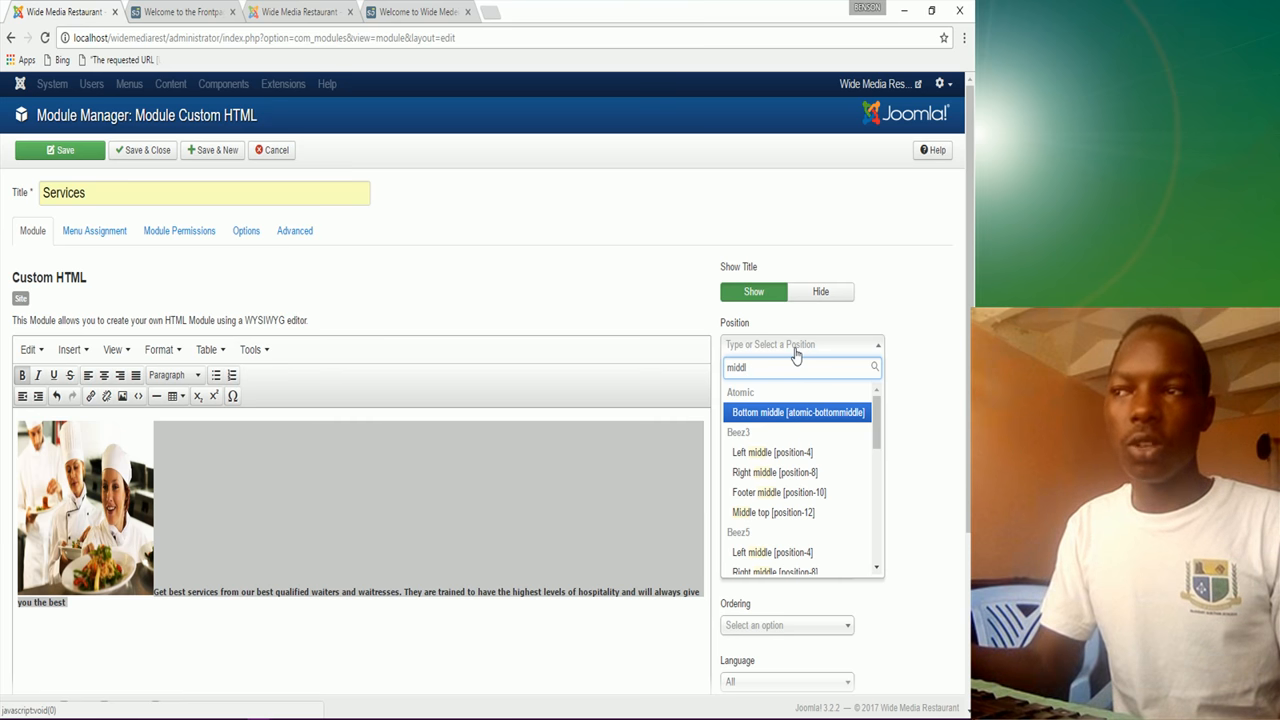
scroll(785, 495, "down", 3)
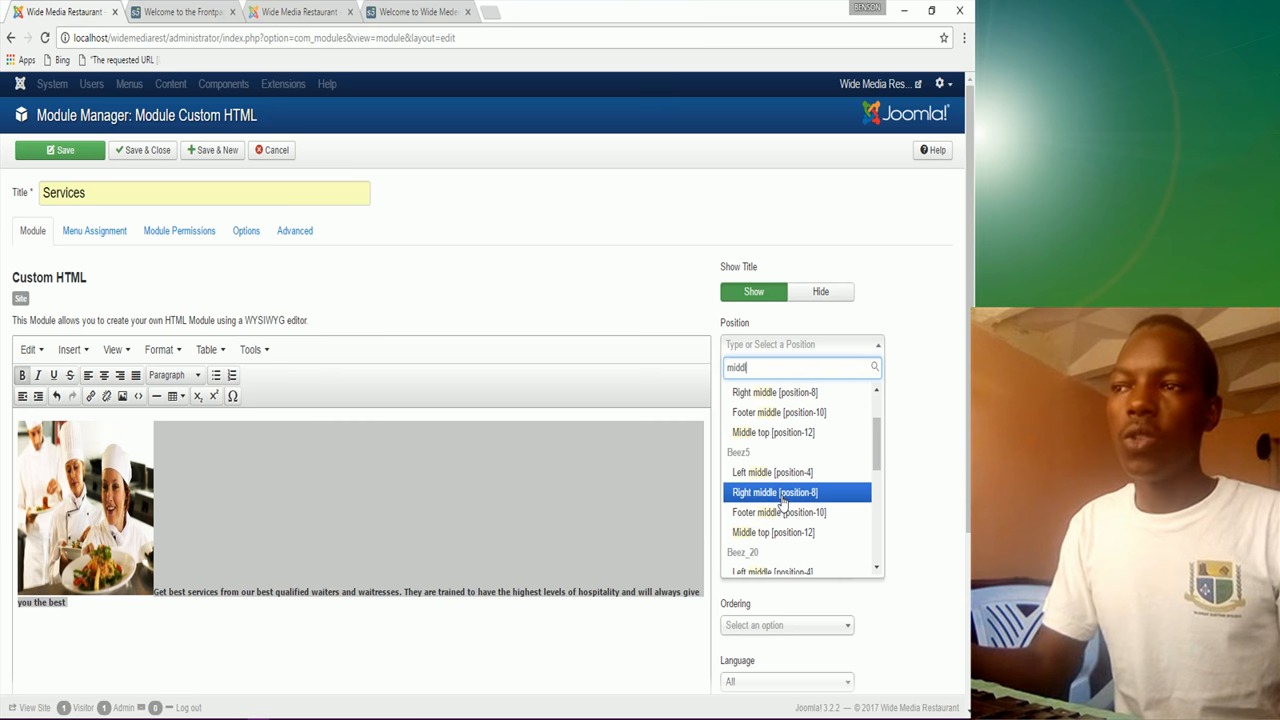
scroll(781, 505, "down", 3)
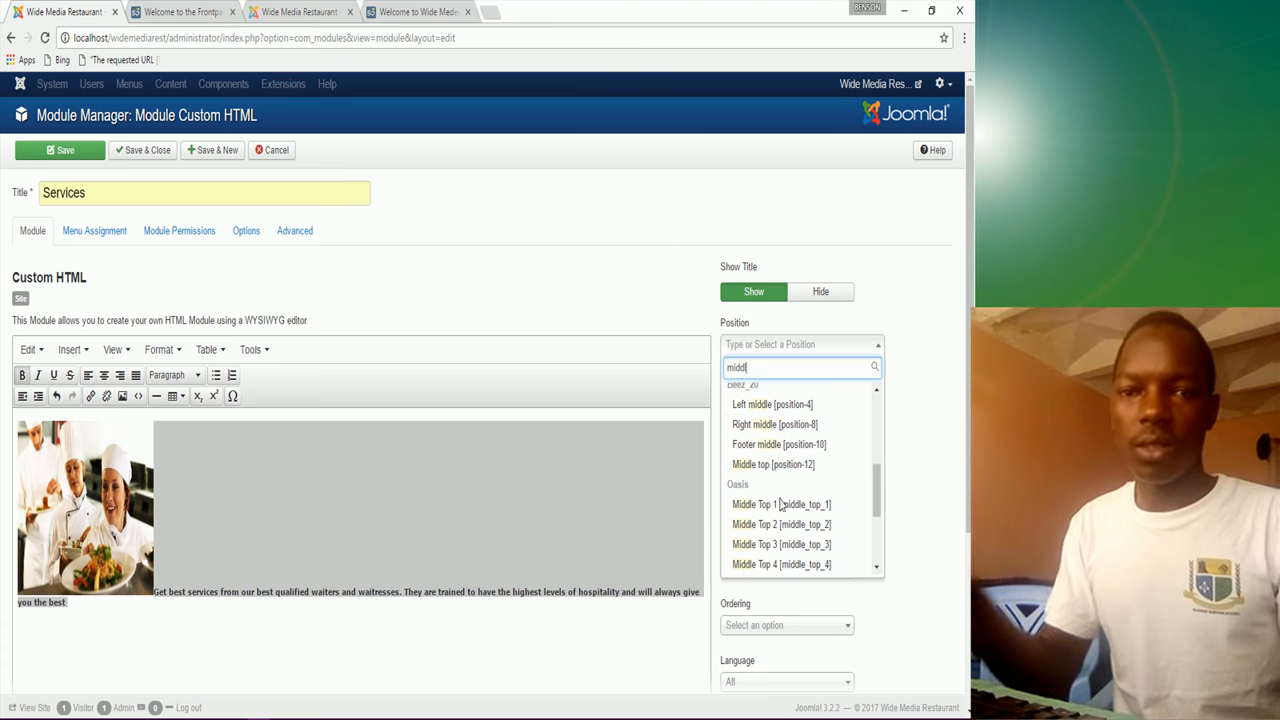
scroll(780, 502, "down", 2)
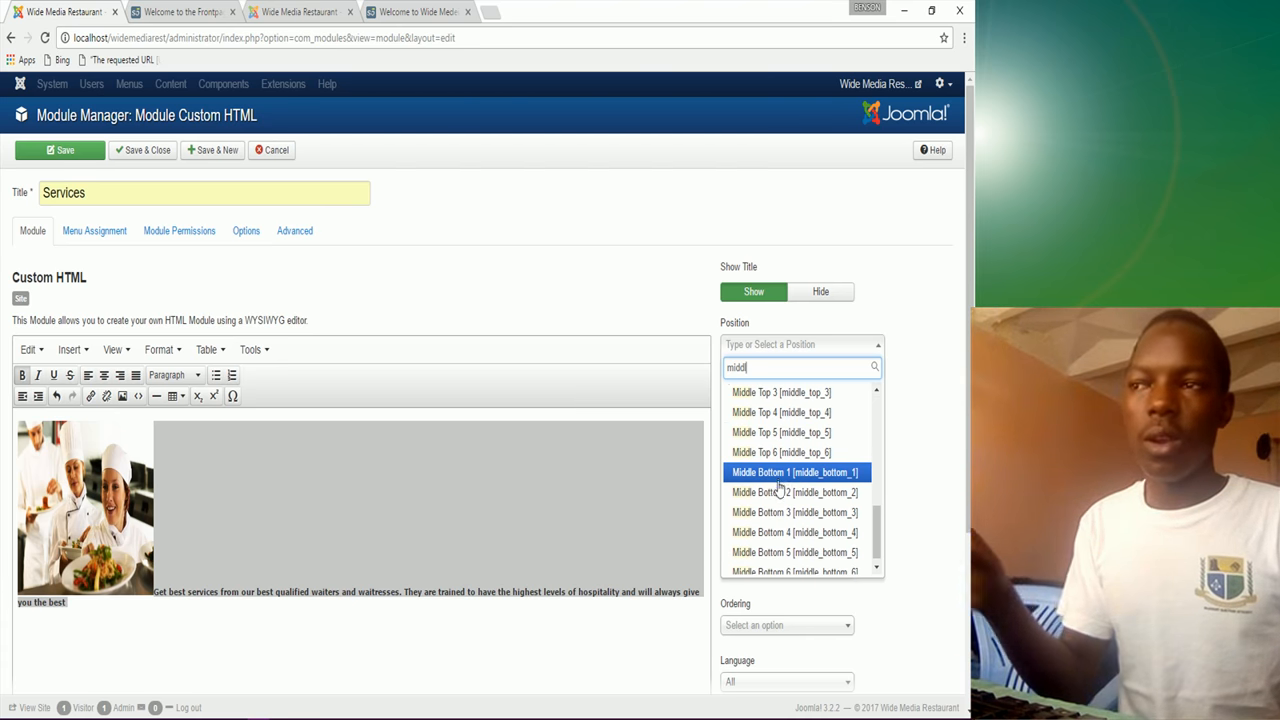
scroll(779, 482, "up", 1)
scroll(779, 480, "up", 2)
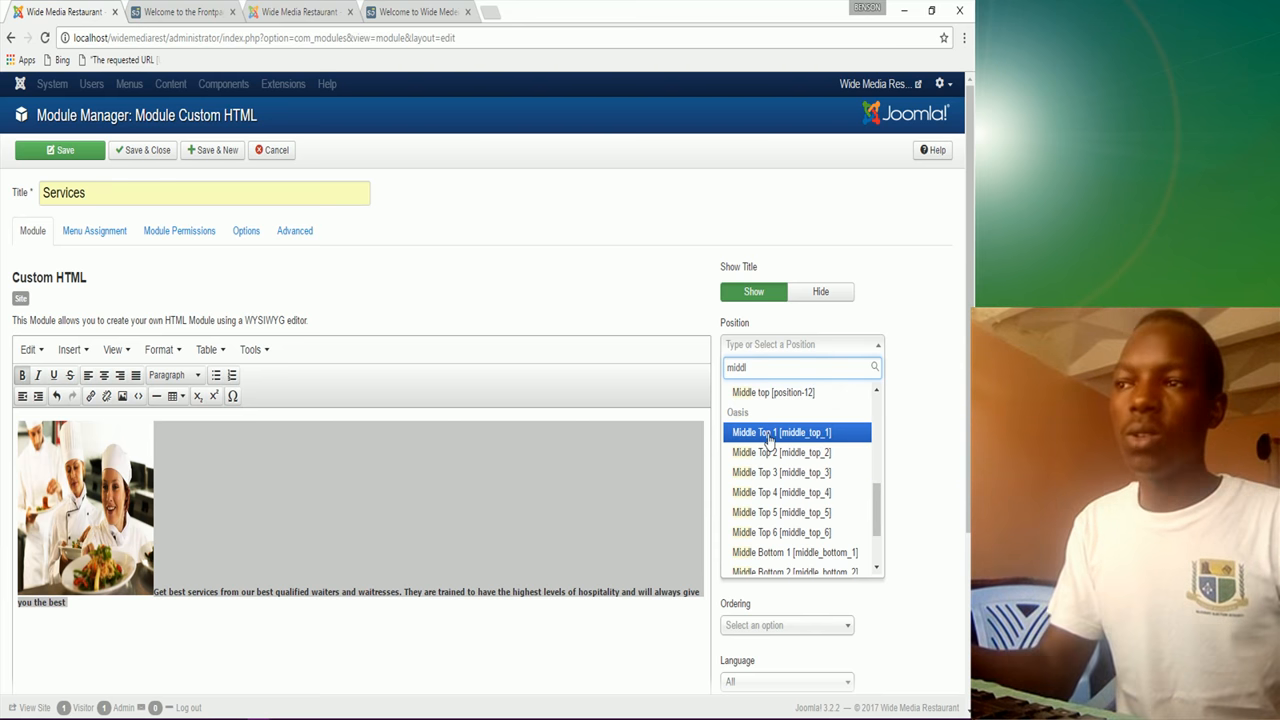
left_click(771, 433)
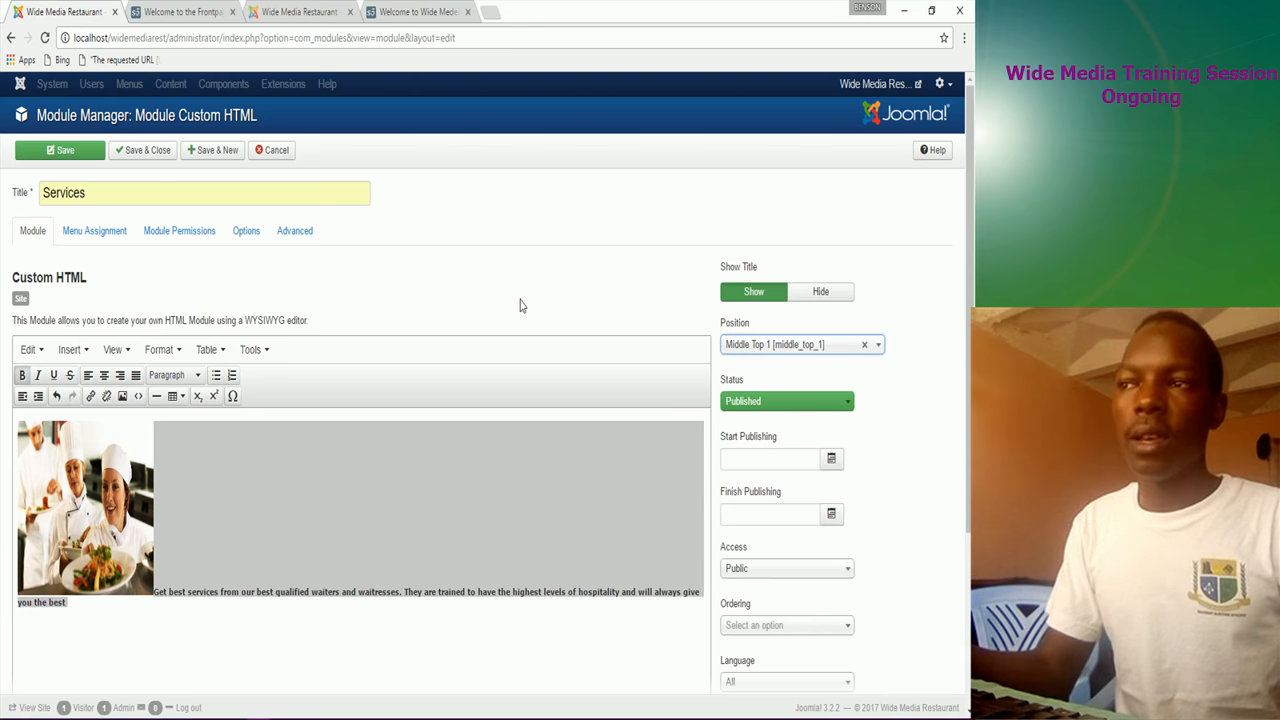
Step: Assign the Services module to show only on the Home page and save it
left_click(95, 230)
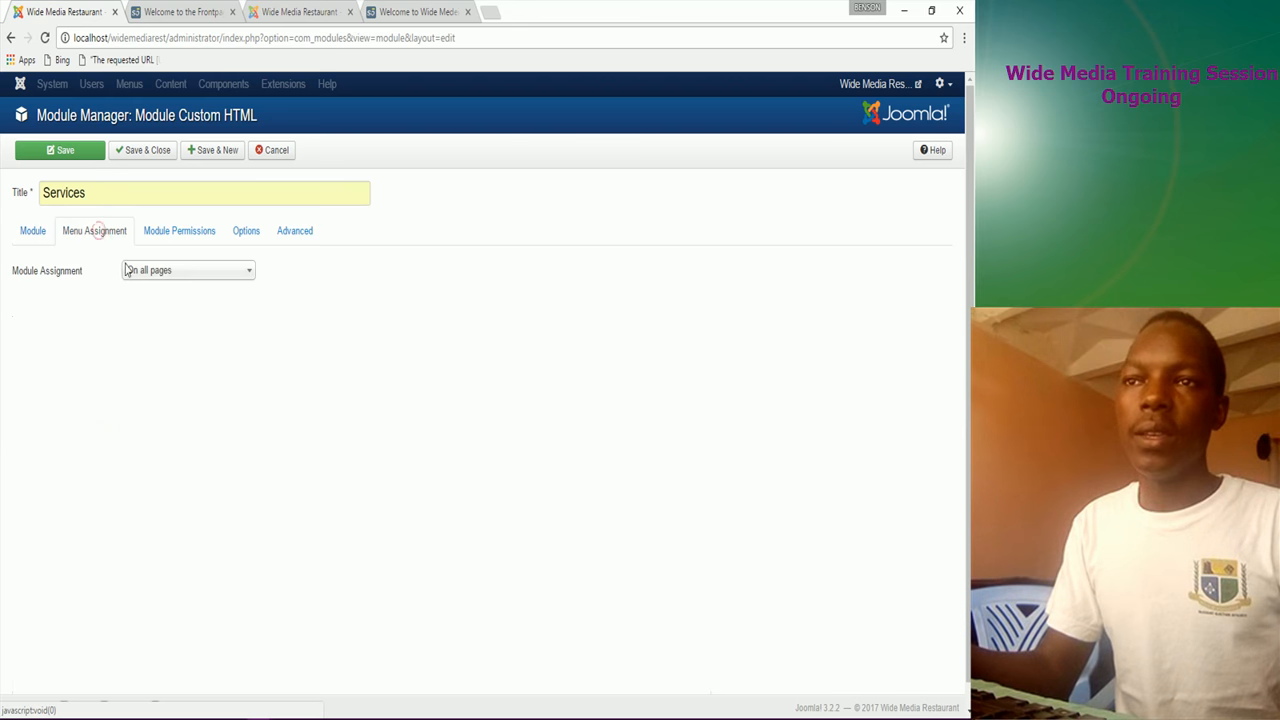
left_click(164, 271)
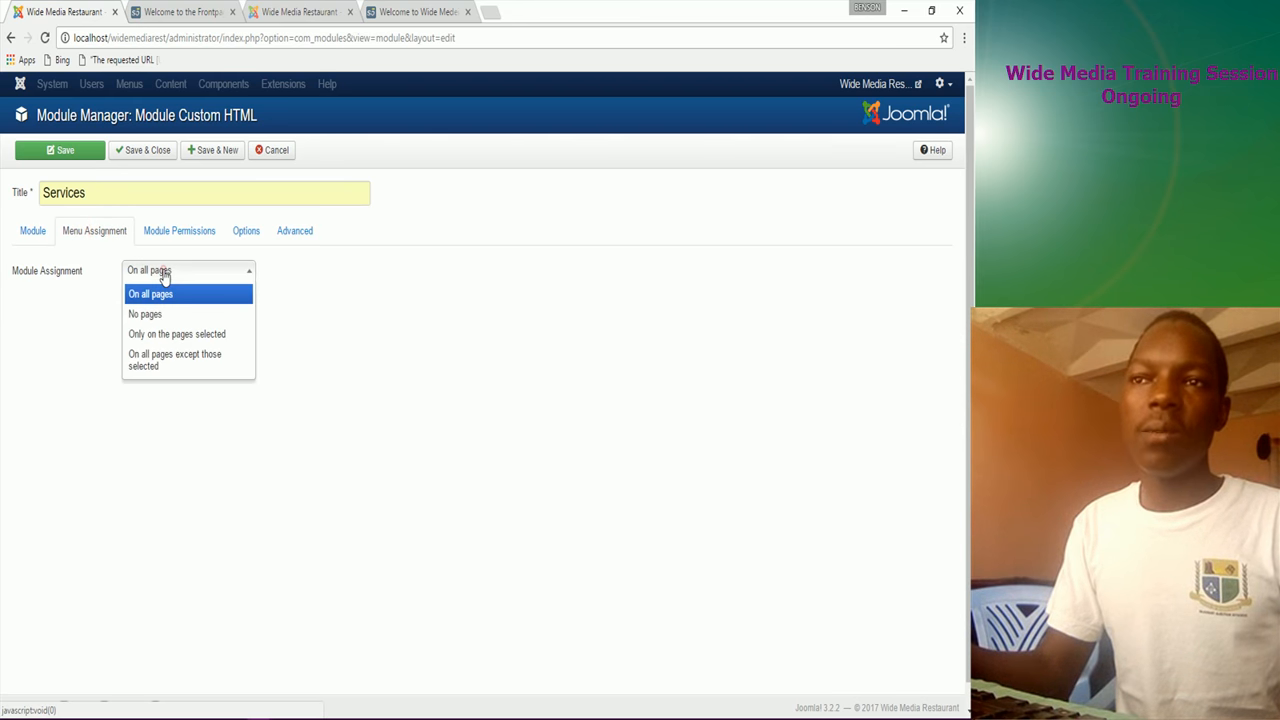
left_click(166, 338)
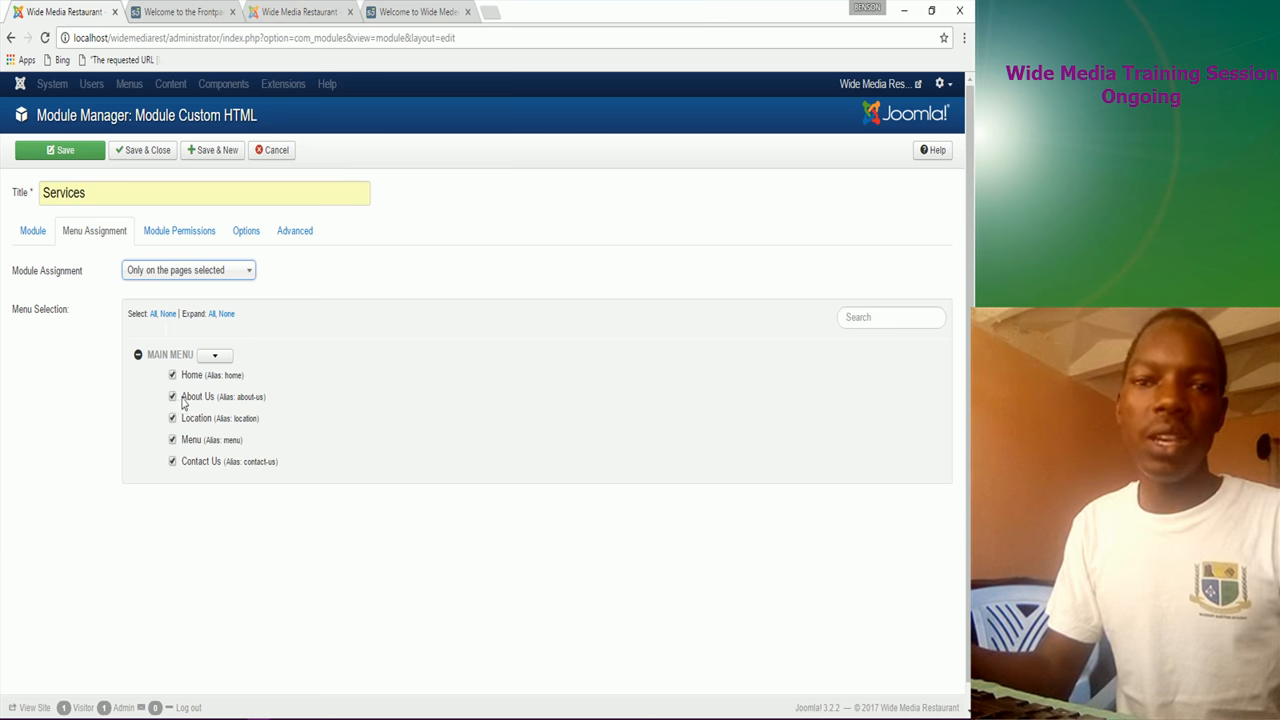
left_click(172, 397)
left_click(167, 314)
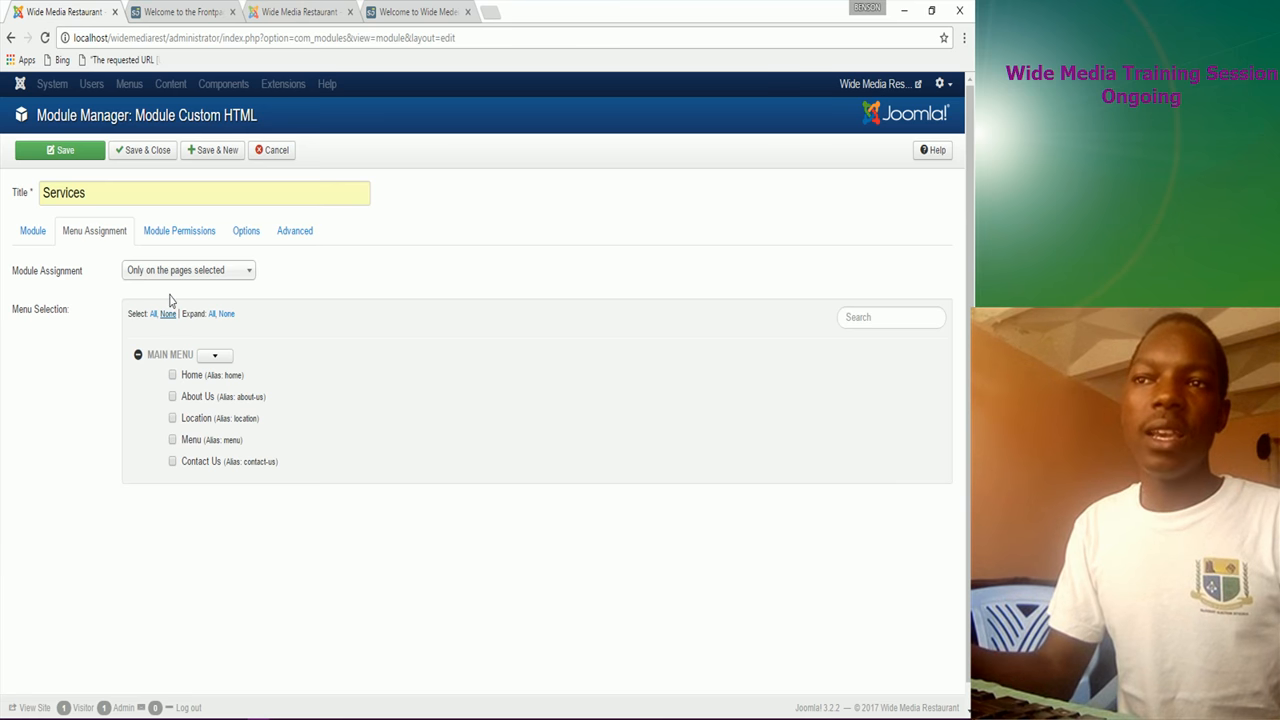
left_click(177, 273)
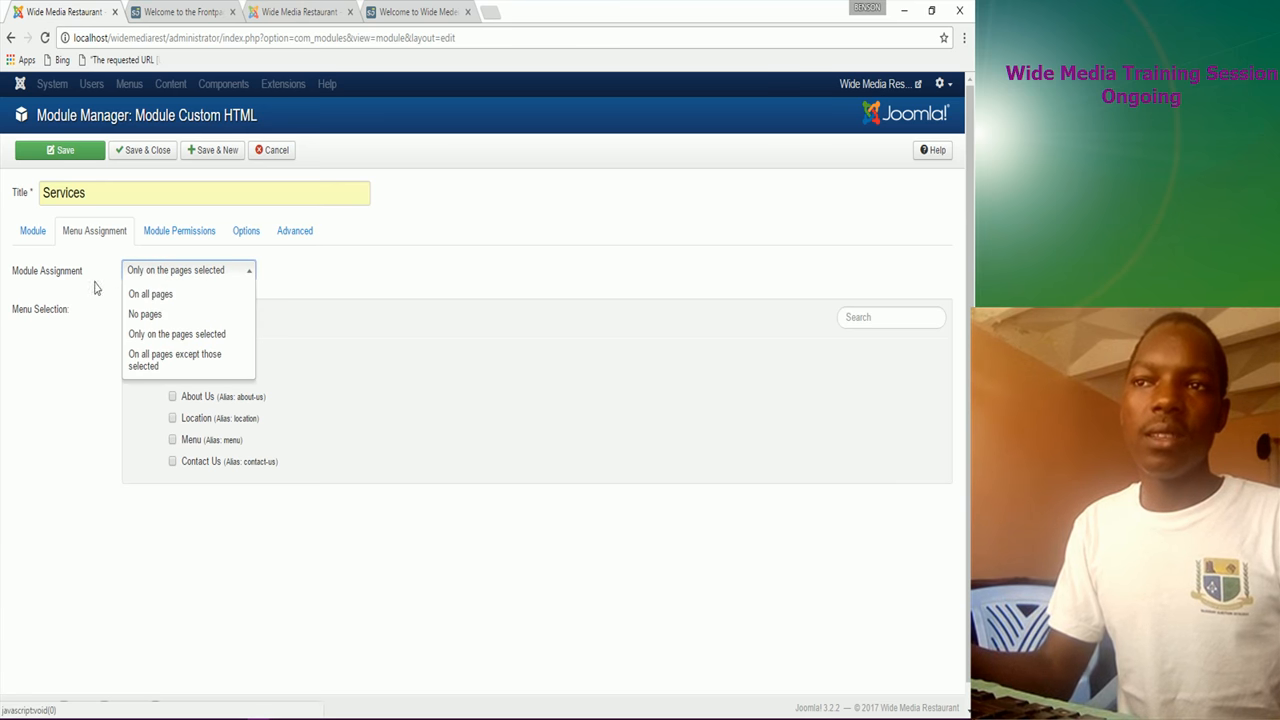
left_click(178, 336)
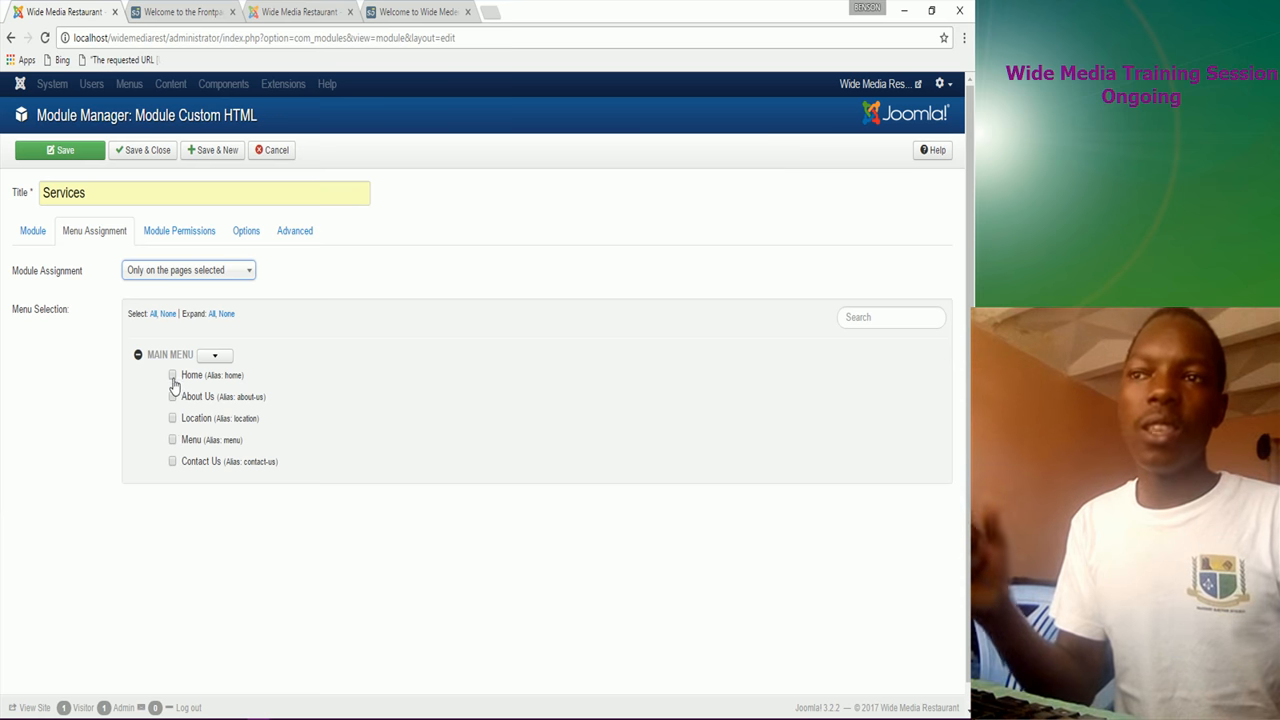
left_click(172, 378)
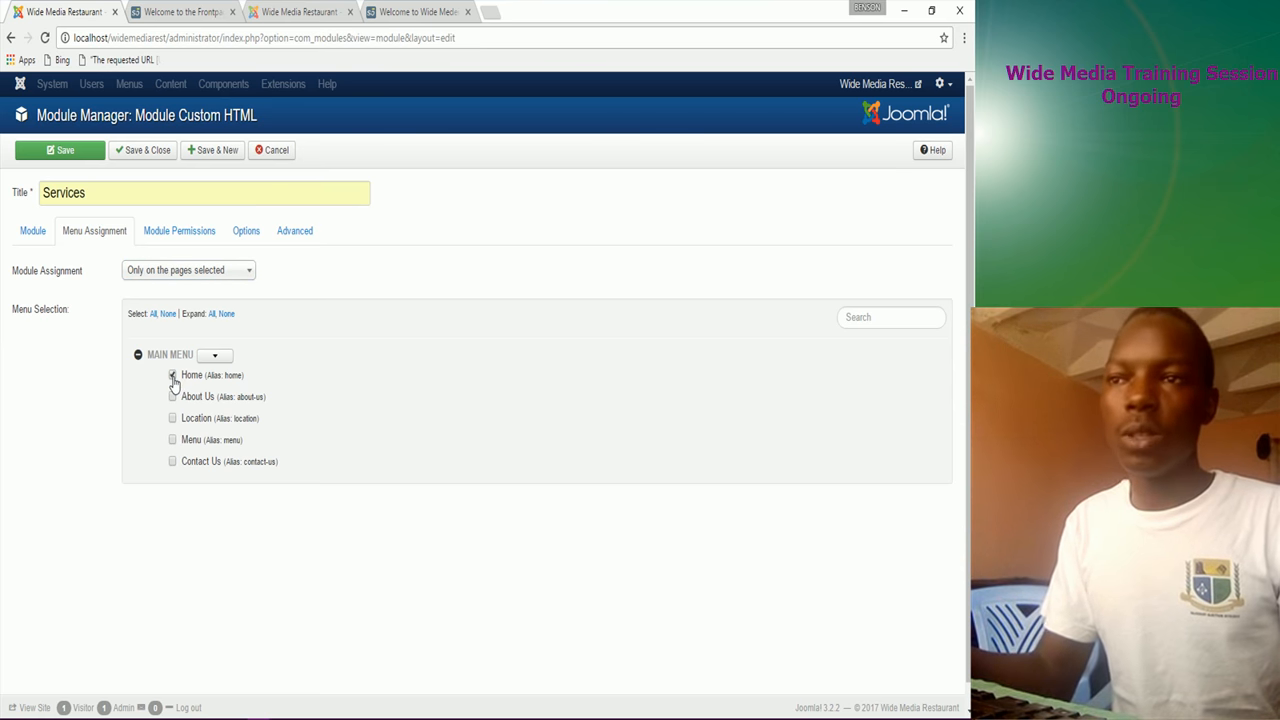
left_click(78, 155)
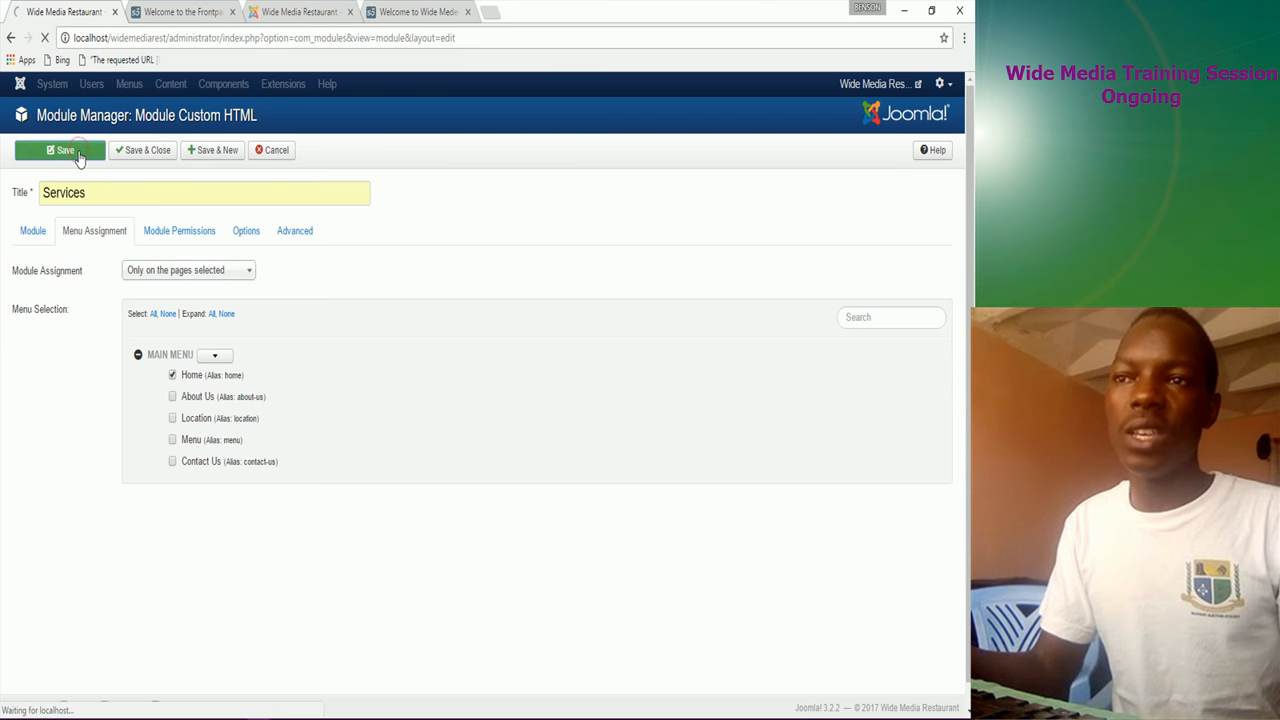
left_click(192, 14)
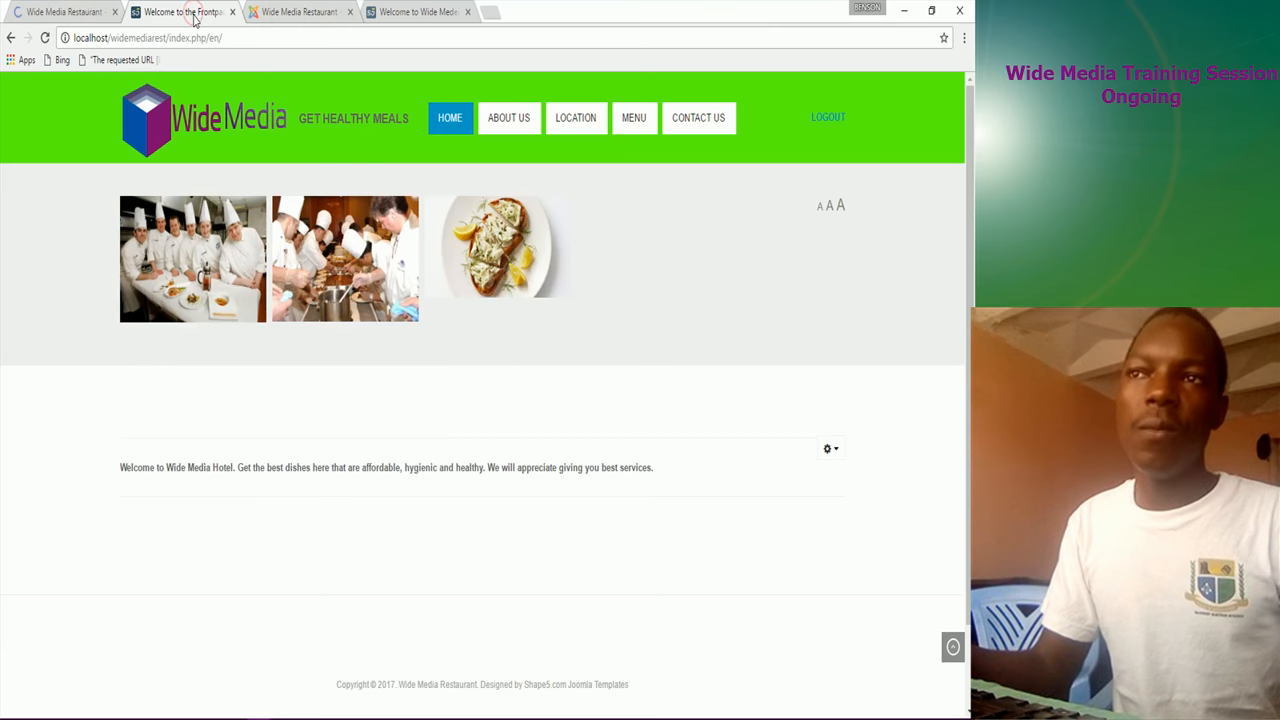
Step: Reload the front page and scroll to the new Services section with the chefs photo
left_click(45, 38)
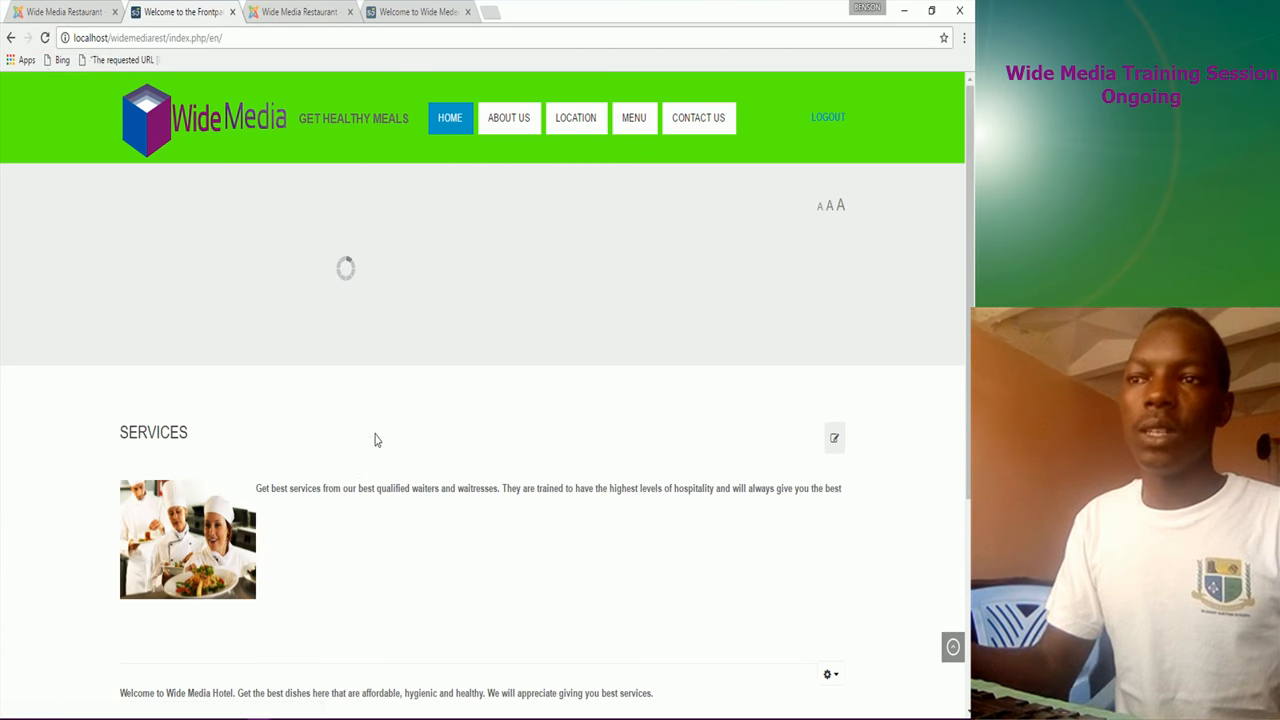
scroll(293, 537, "down", 1)
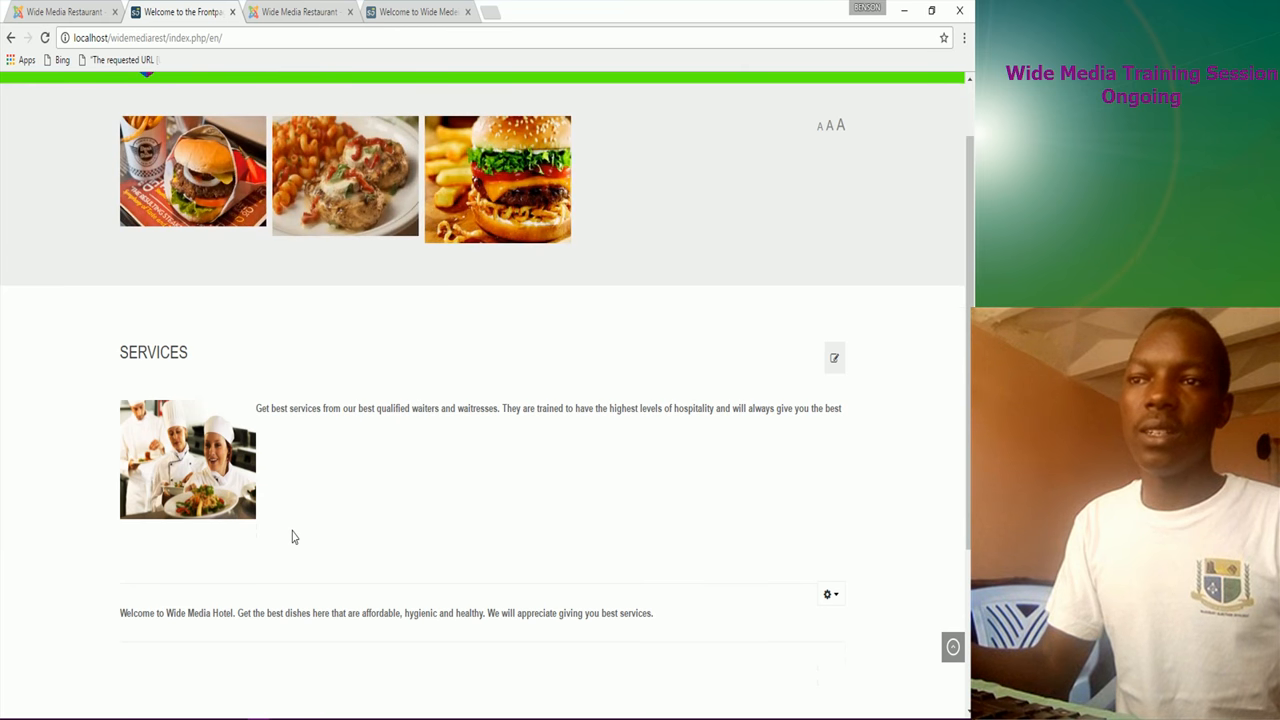
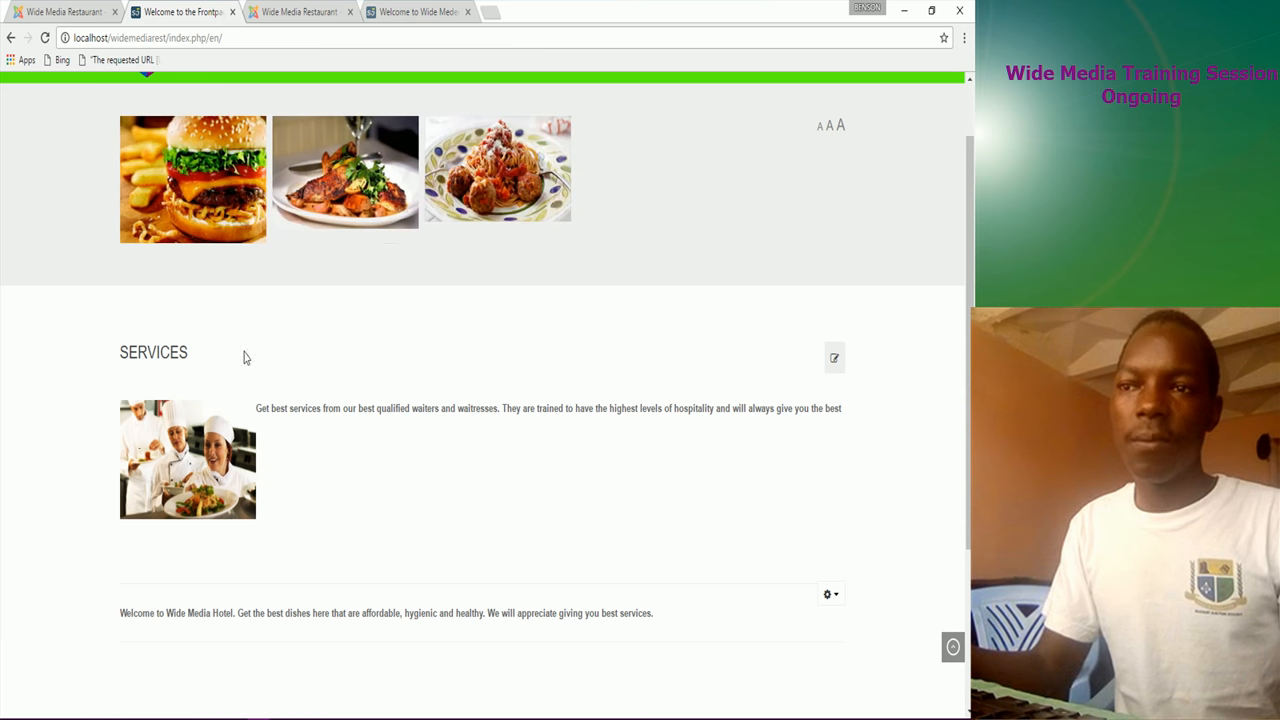
Step: Switch back to the Services Custom HTML module editor in the admin tab
left_click(100, 11)
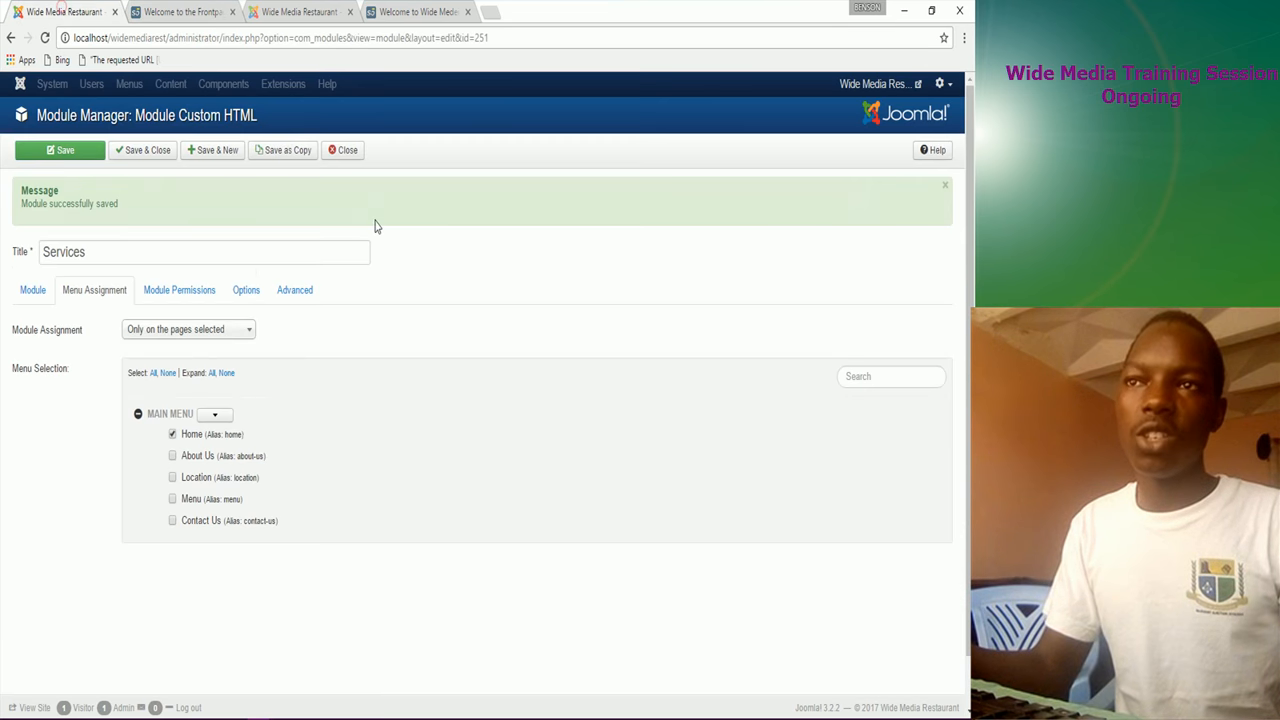
Step: Change the Services module position to Middle Bottom 1 [middle_bottom_1], save it, and view the front page
left_click(214, 414)
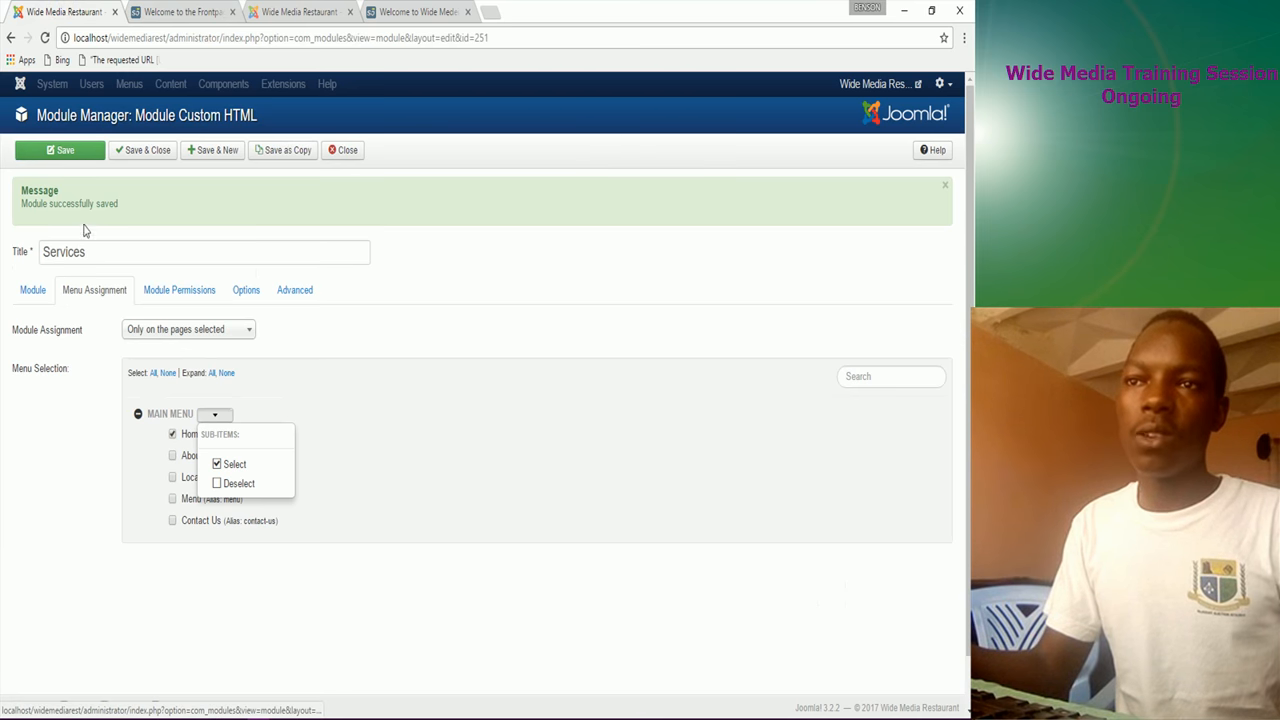
left_click(33, 290)
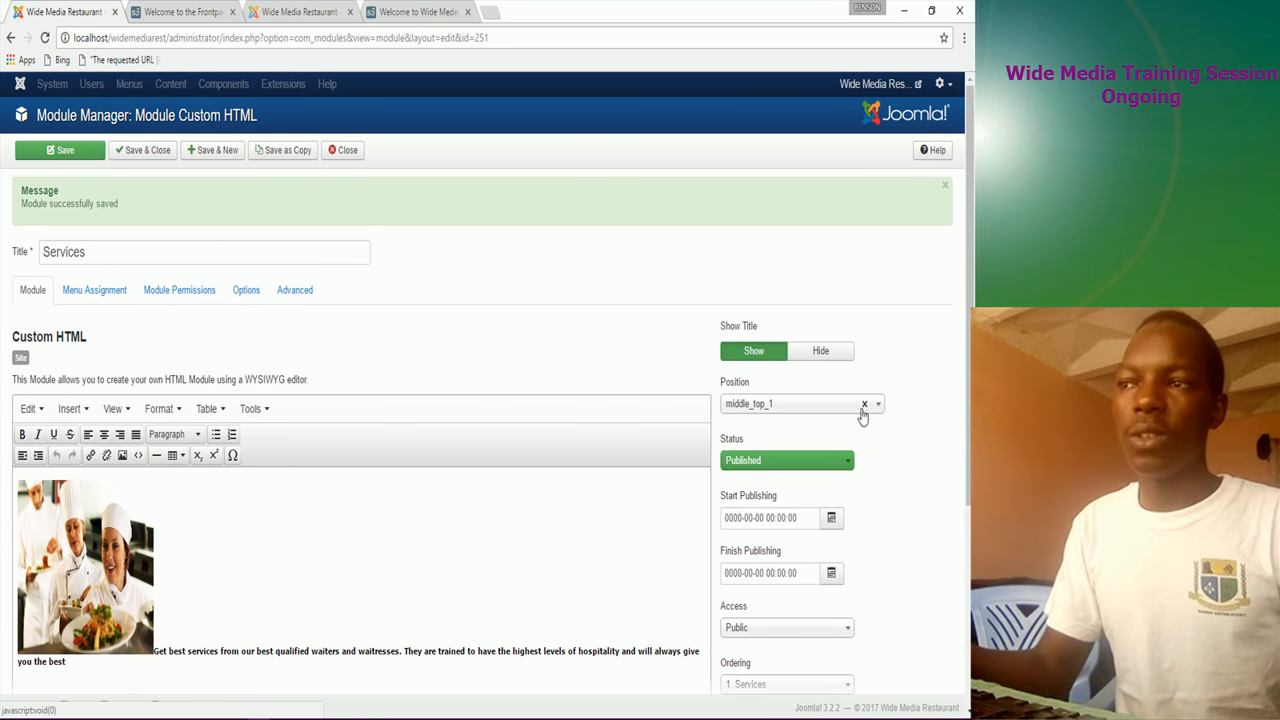
left_click(865, 408)
left_click(798, 410)
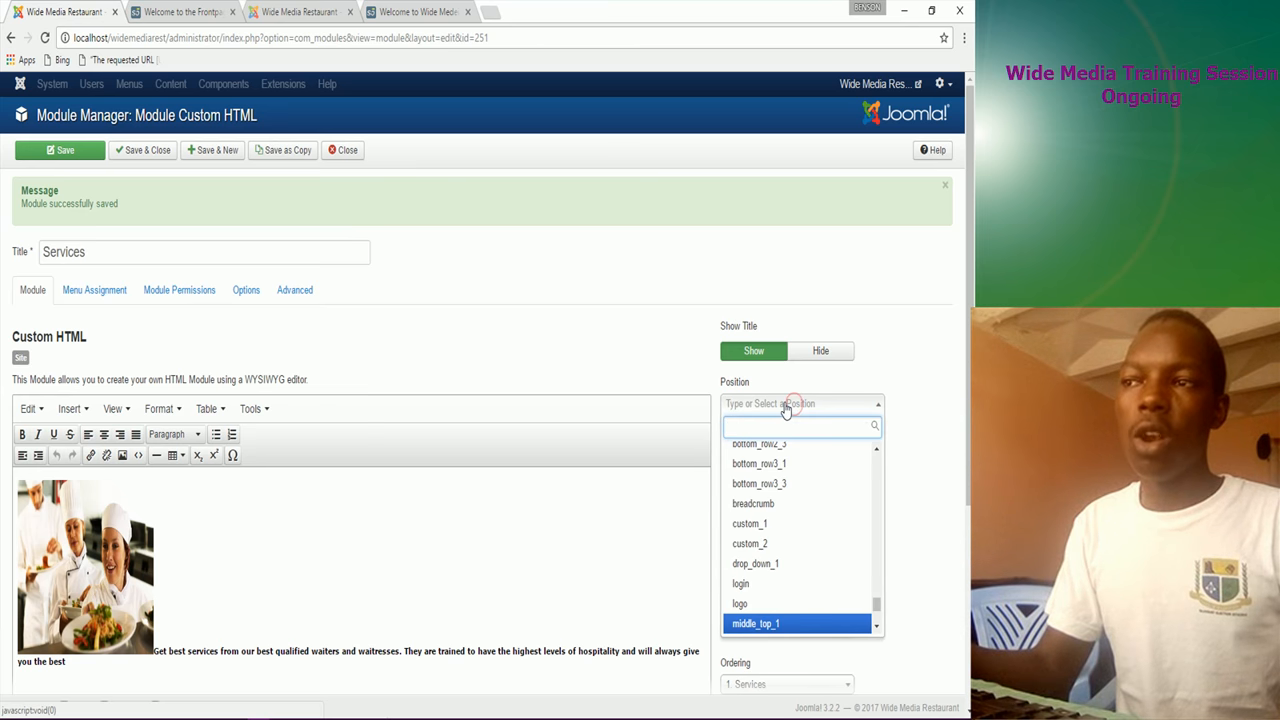
type("middl")
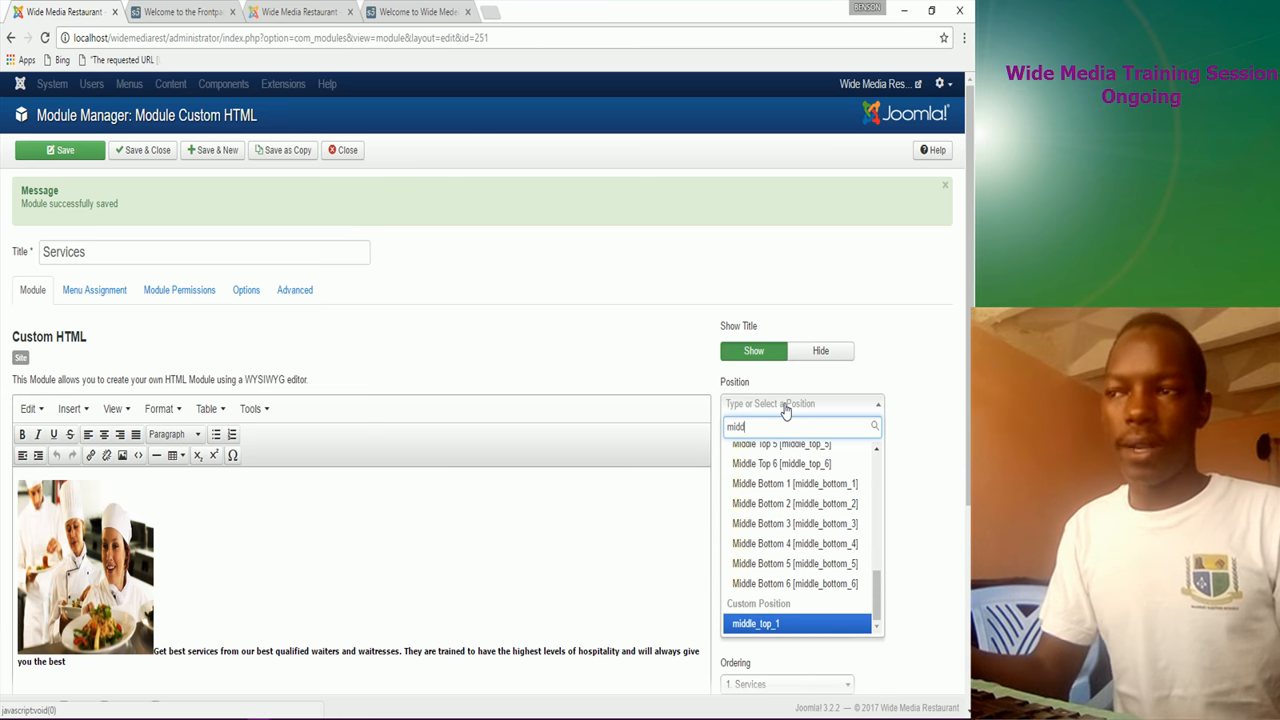
type("e")
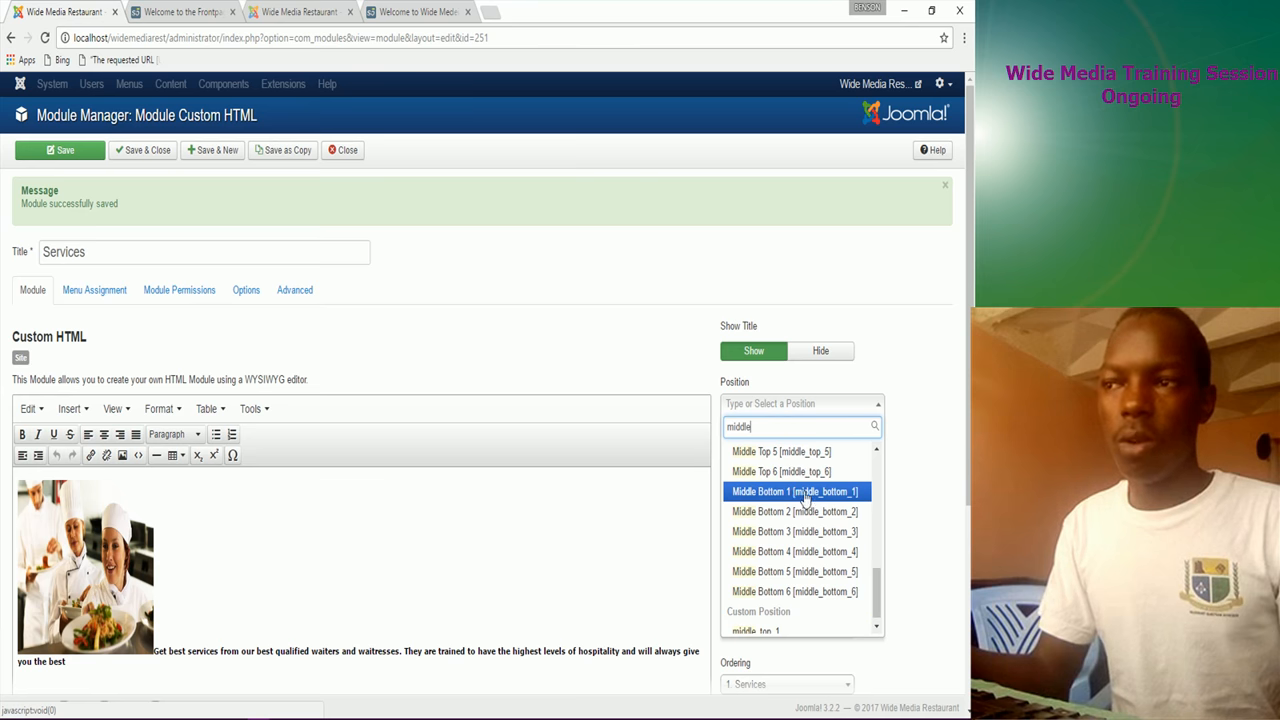
left_click(780, 495)
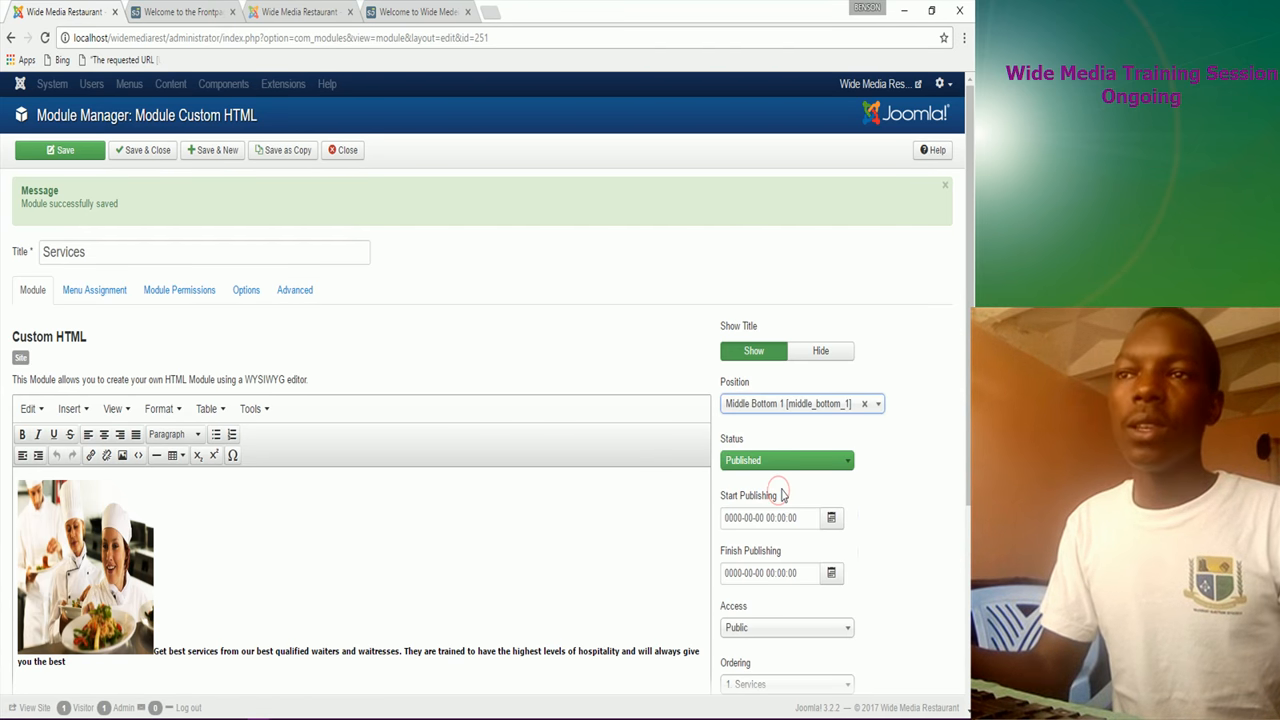
left_click(60, 150)
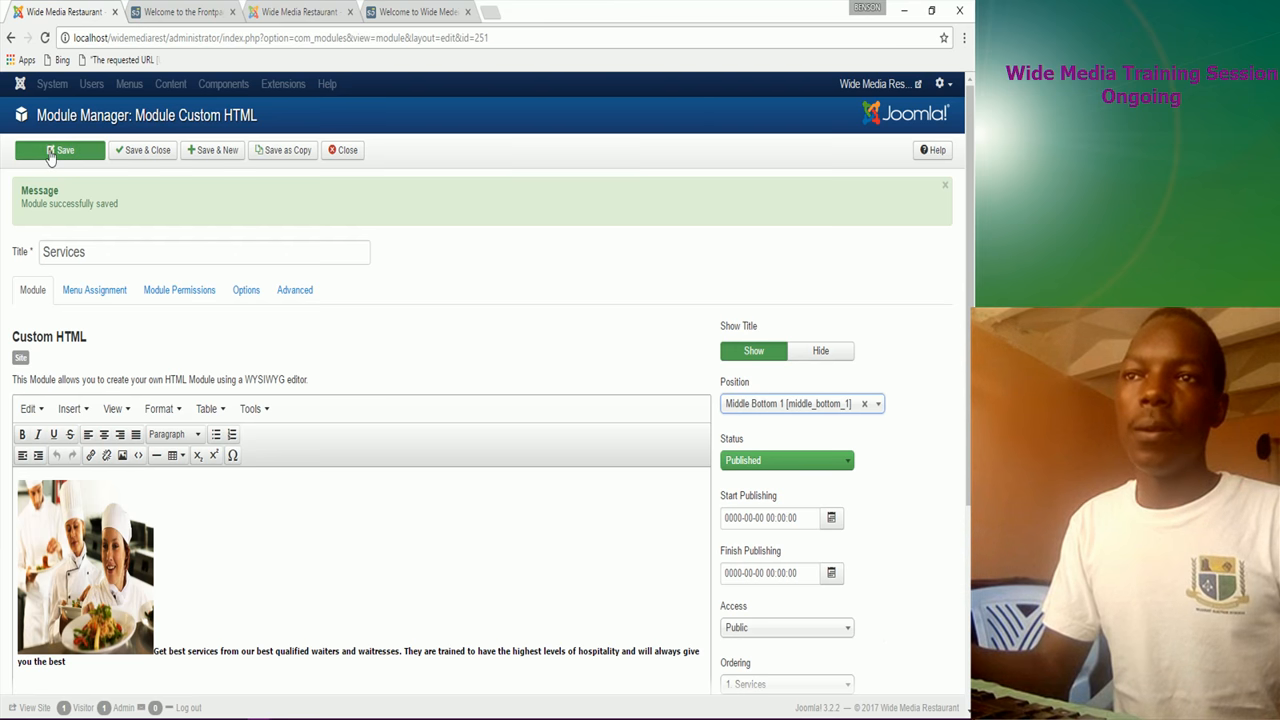
left_click(183, 12)
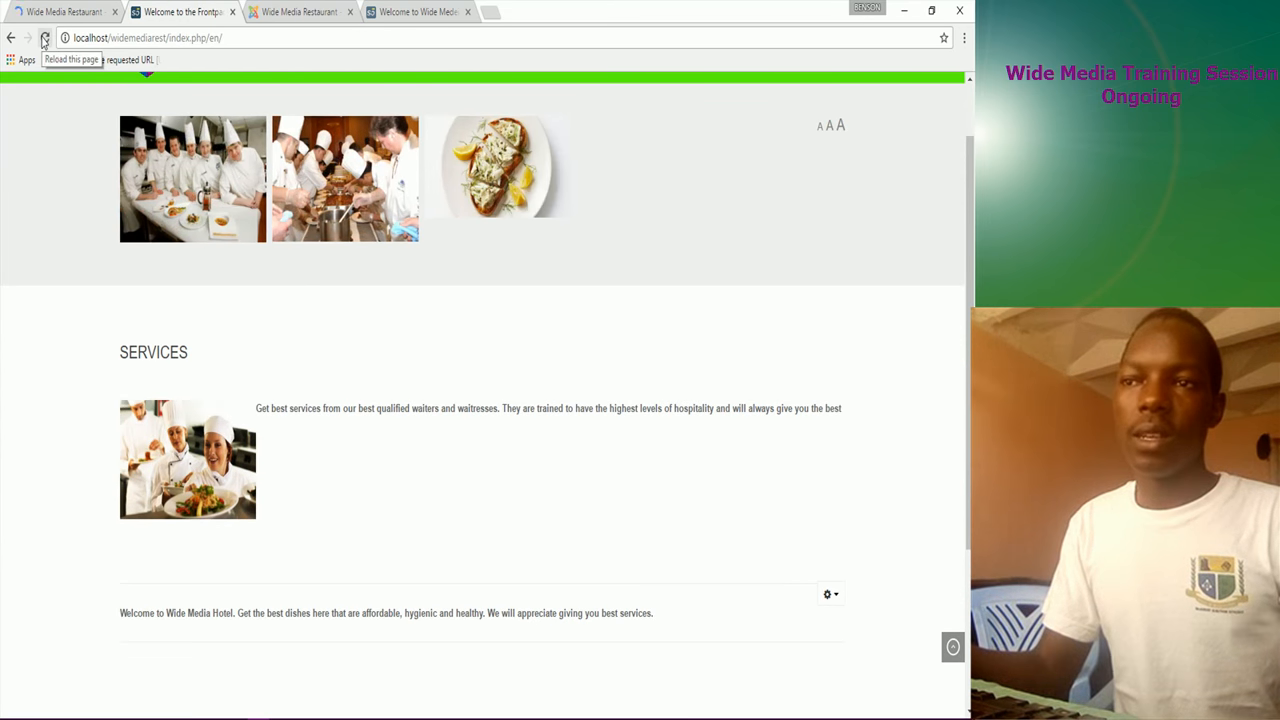
Step: Reload the front page and check that Services now sits below the welcome text
left_click(44, 38)
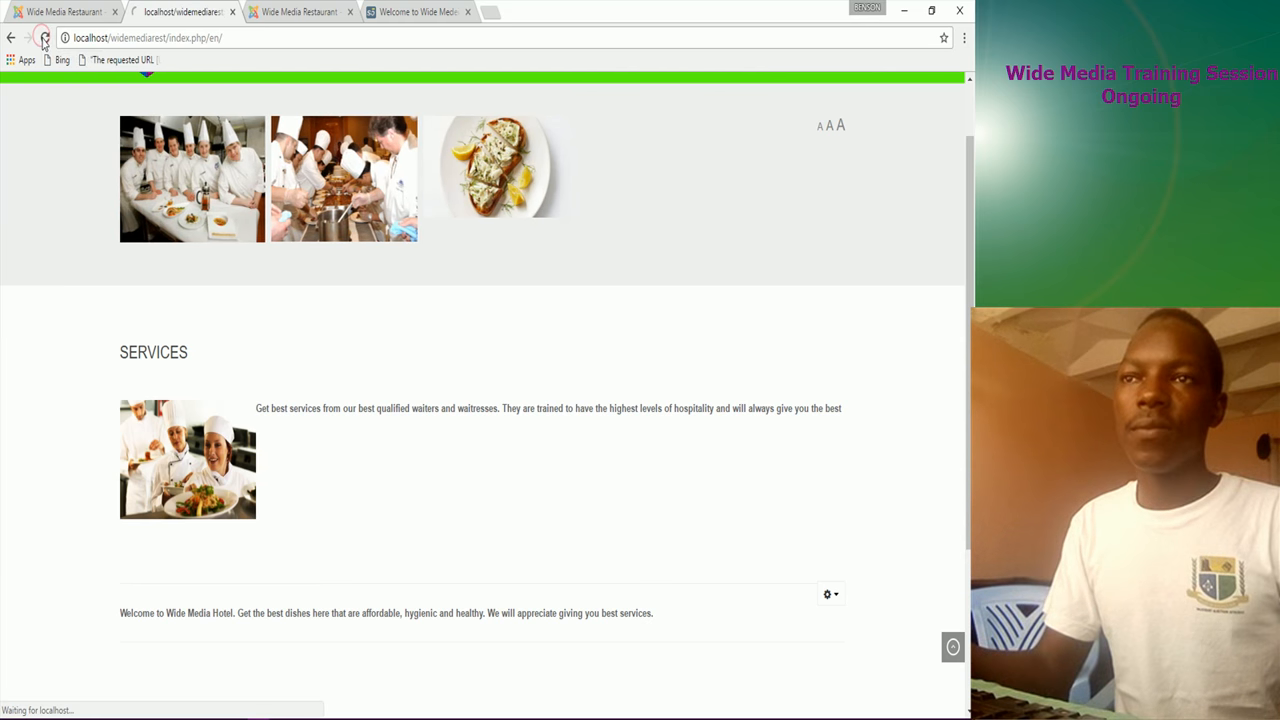
scroll(136, 365, "down", 3)
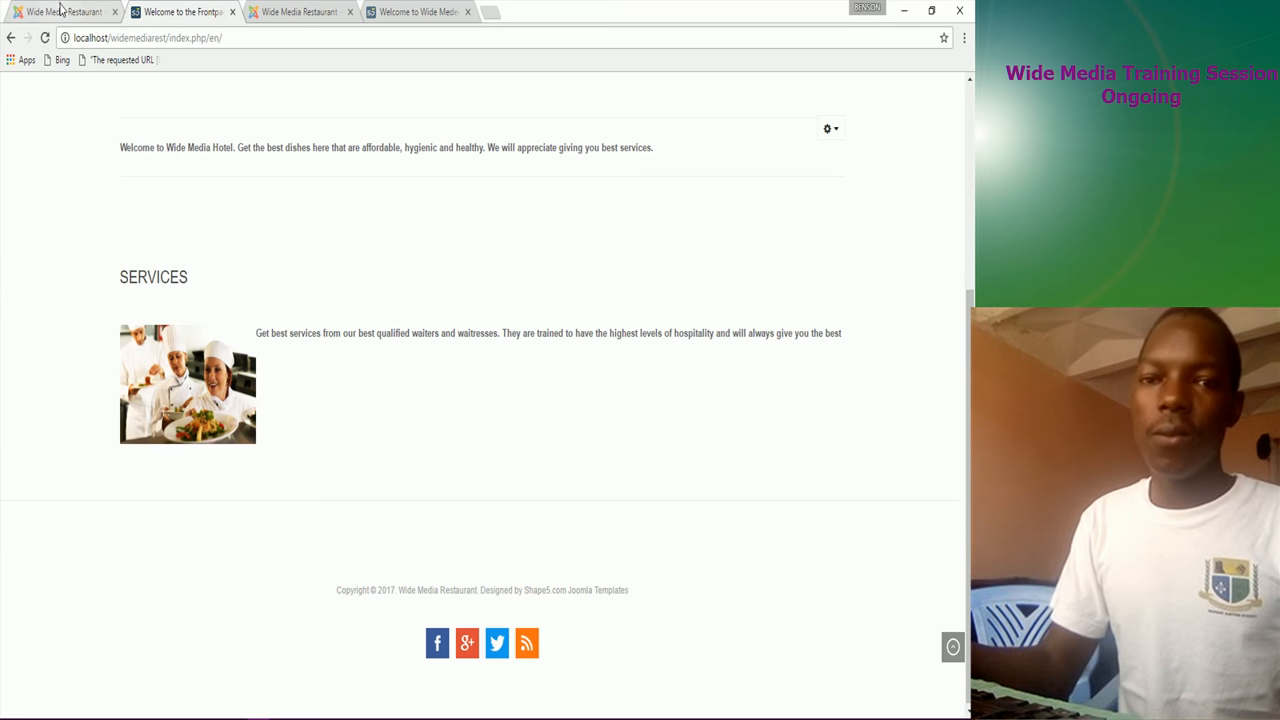
left_click(62, 11)
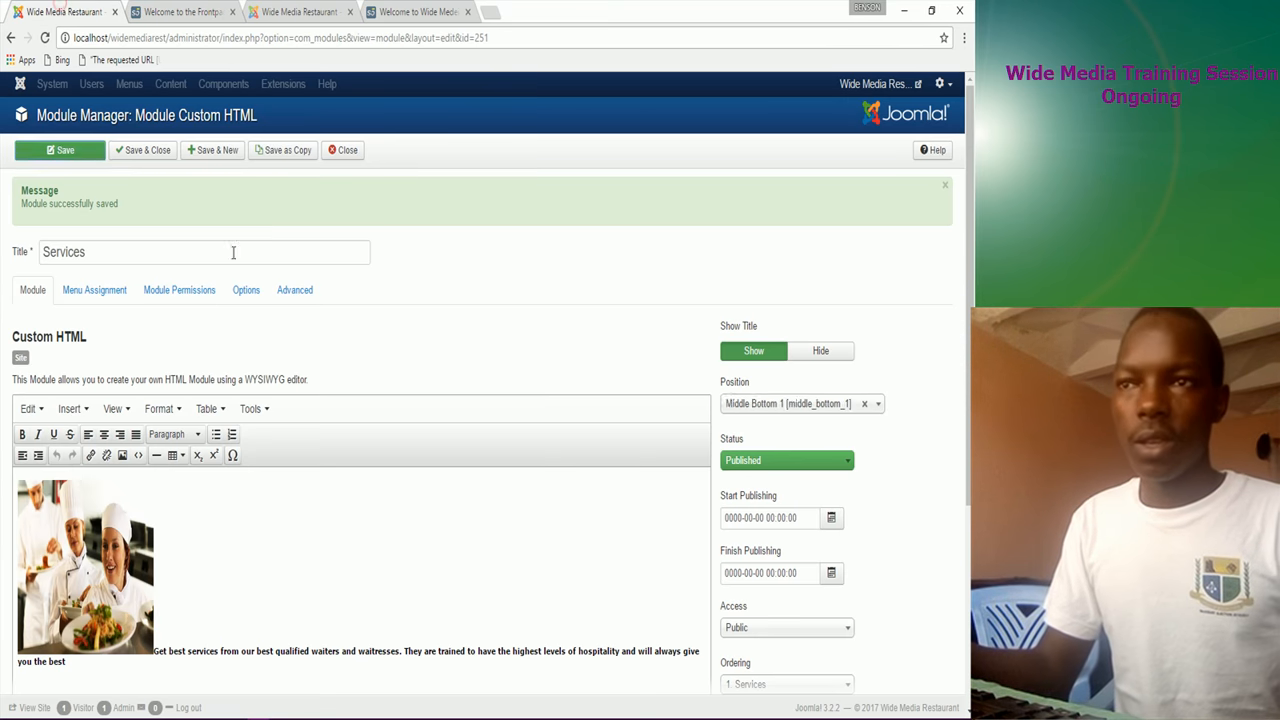
Step: Save Services, start a new Custom HTML module, and title it 'Meals'
left_click(221, 160)
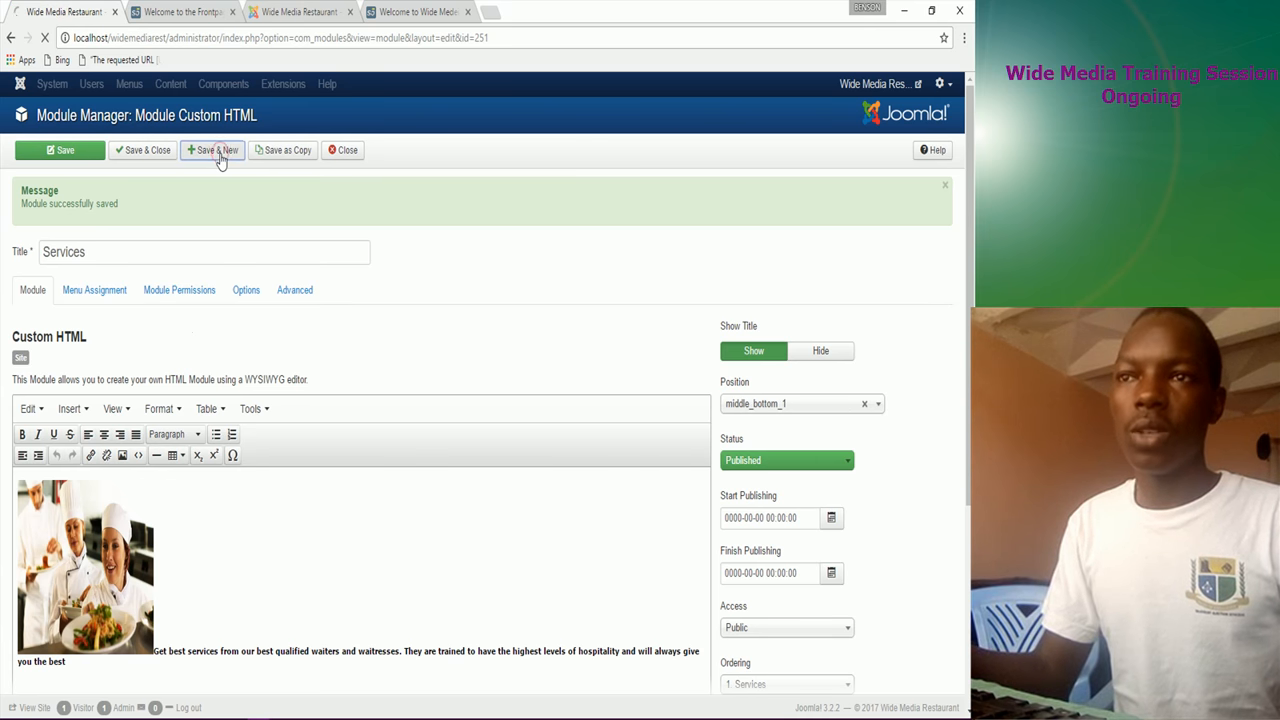
left_click(410, 12)
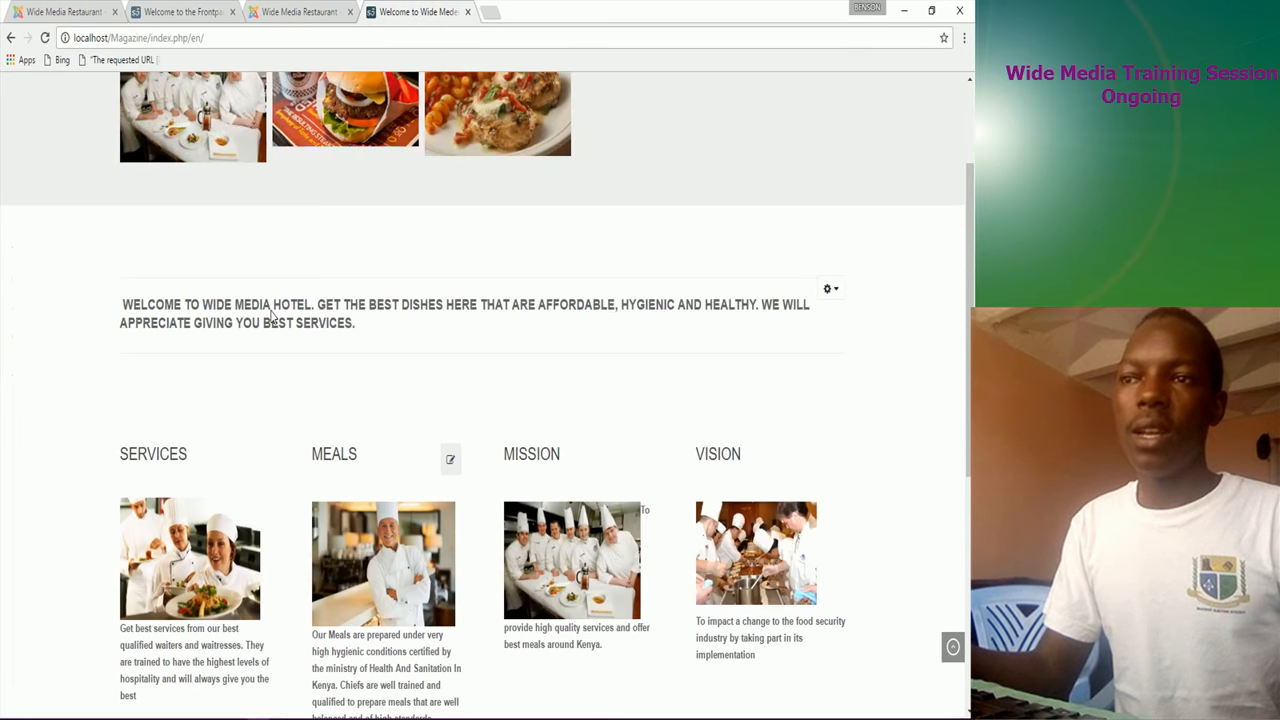
left_click(45, 12)
left_click(121, 257)
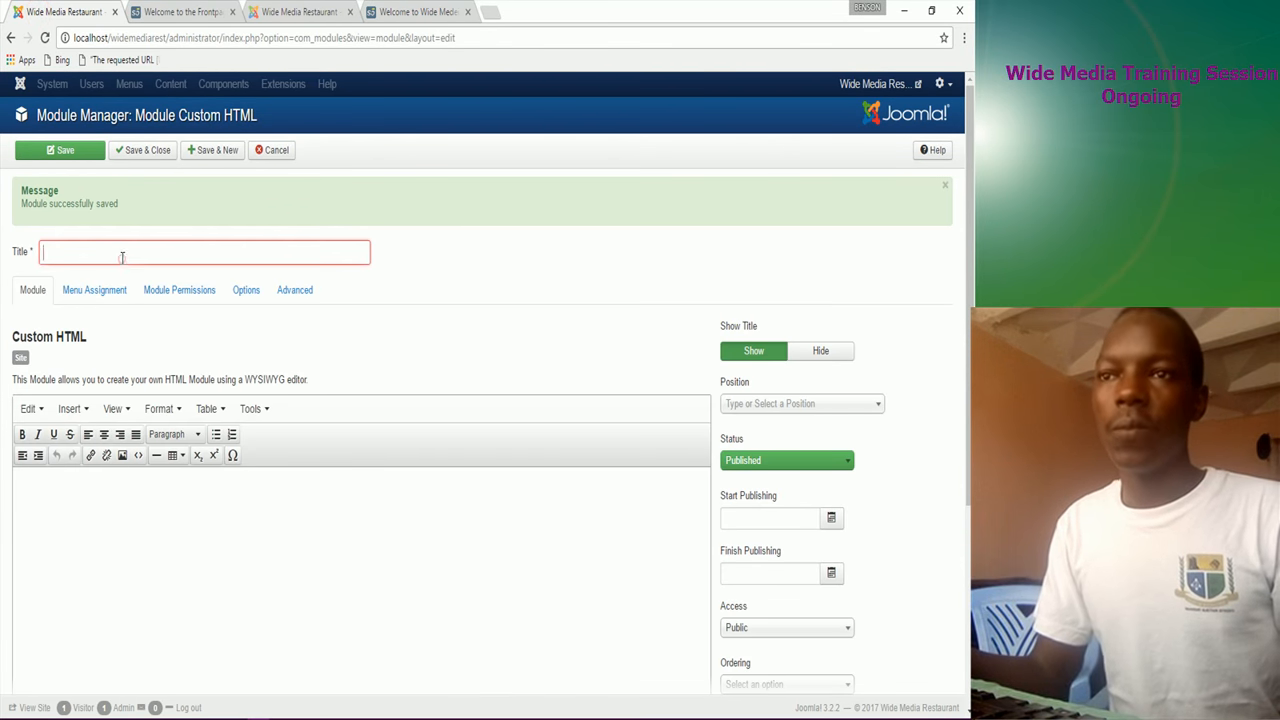
type("m")
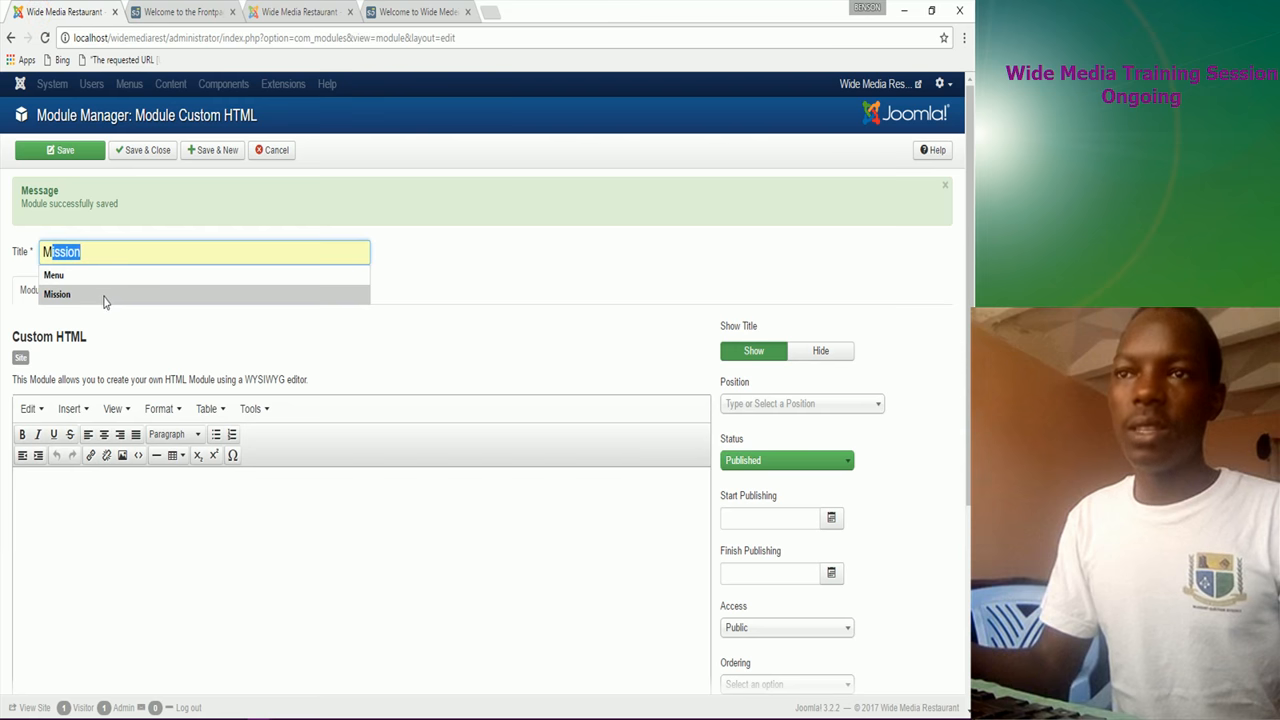
type("ea")
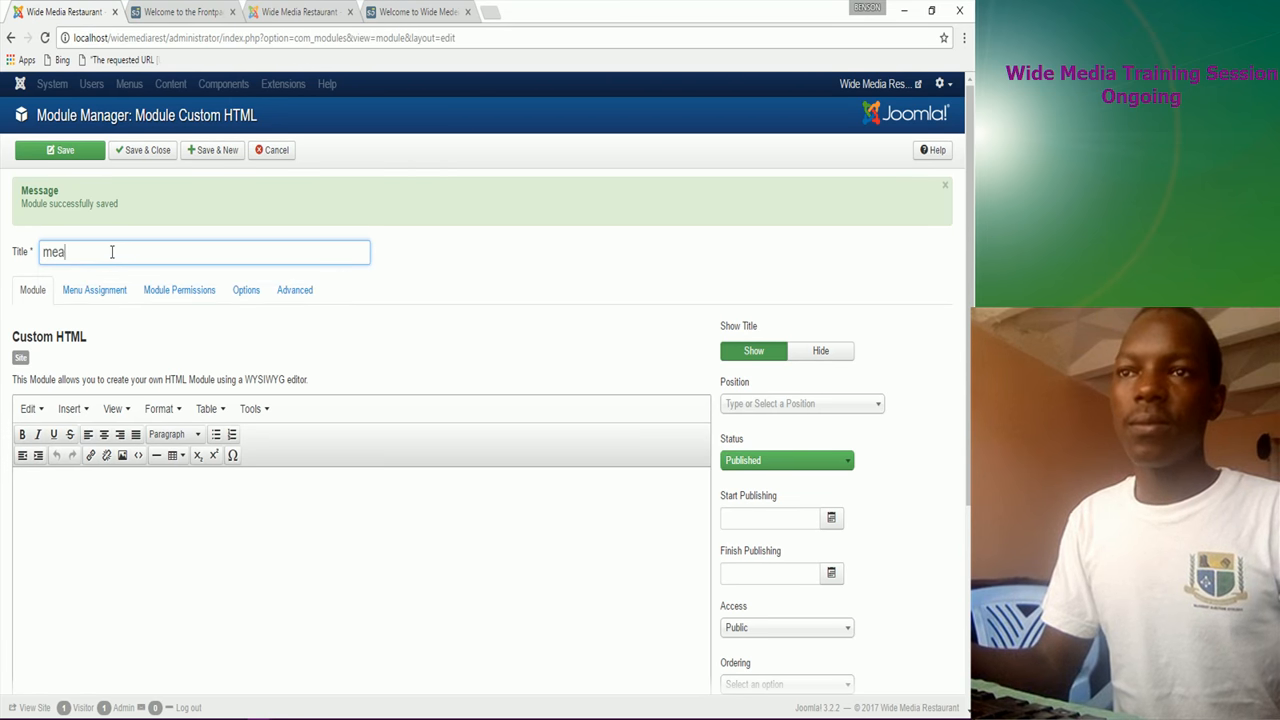
key("BackSpace")
key("BackSpace")
key("BackSpace")
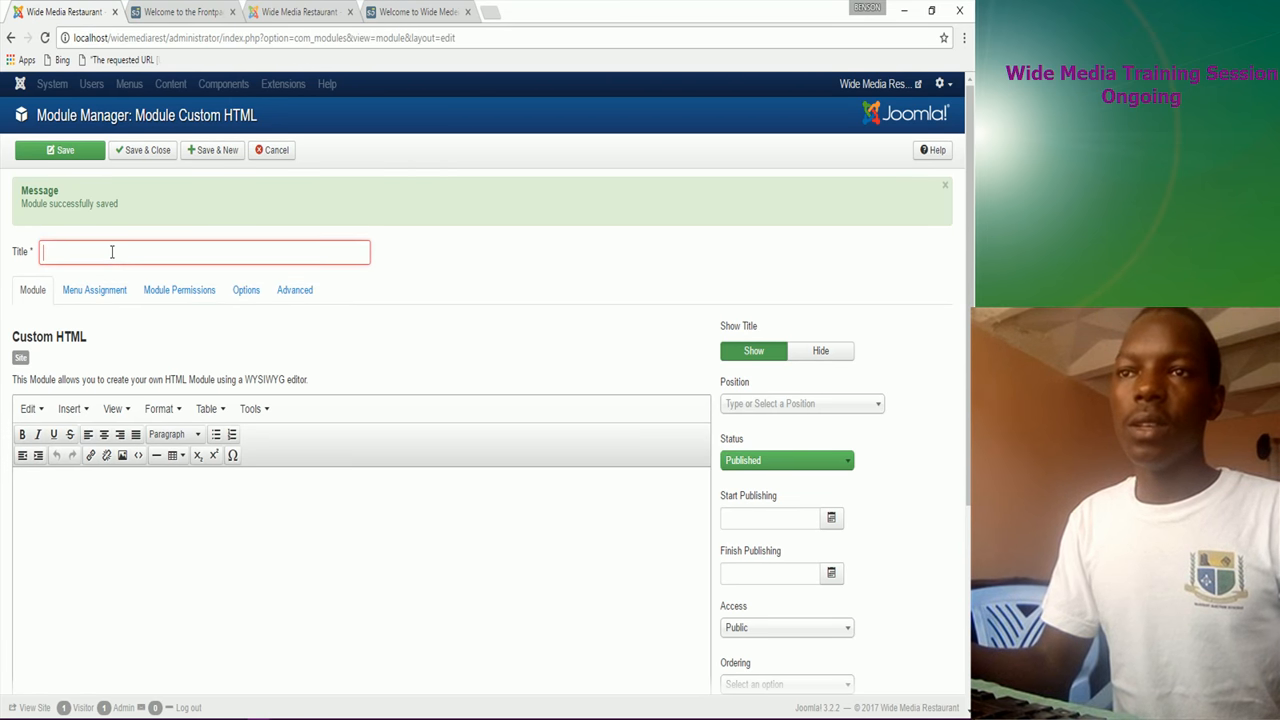
type("M")
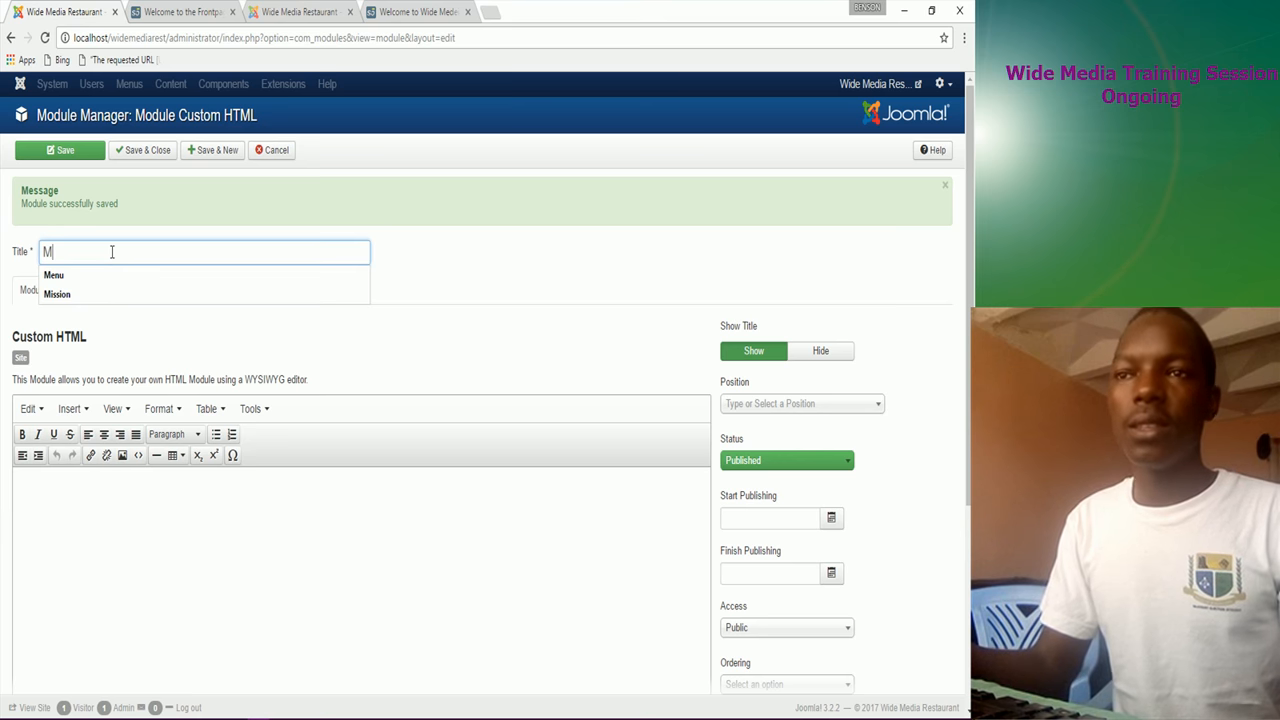
type("eals")
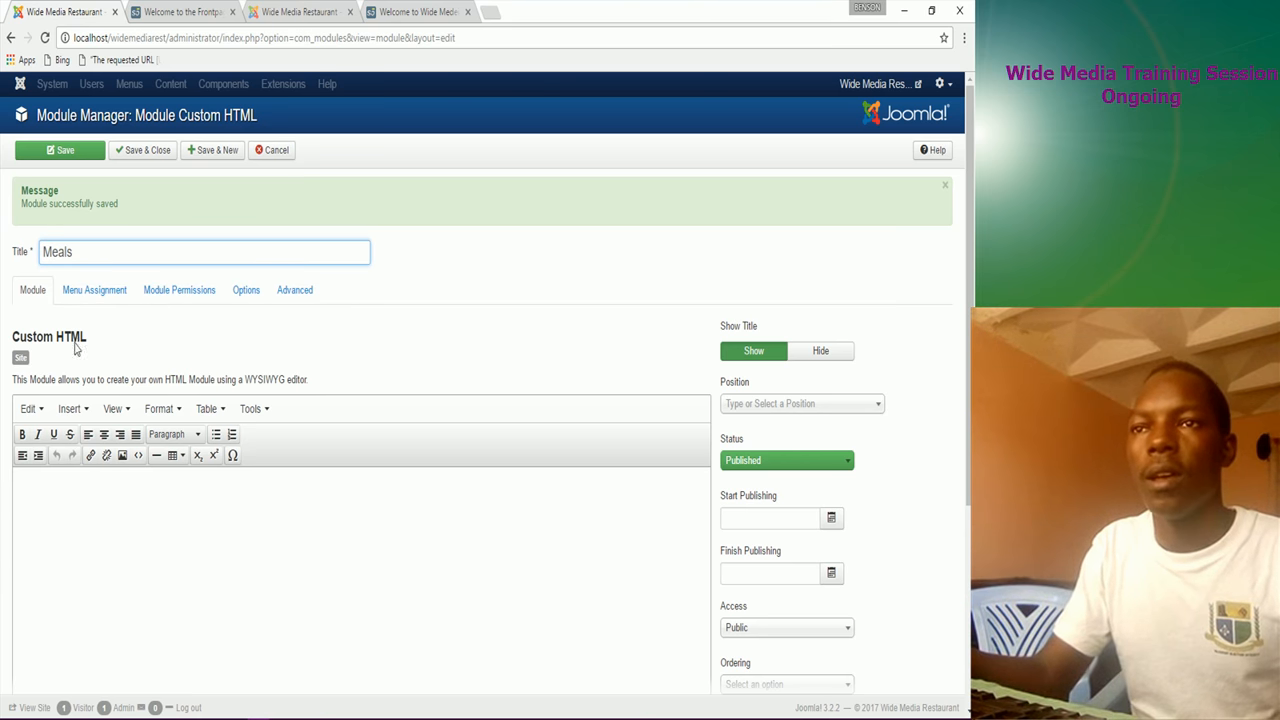
left_click(47, 507)
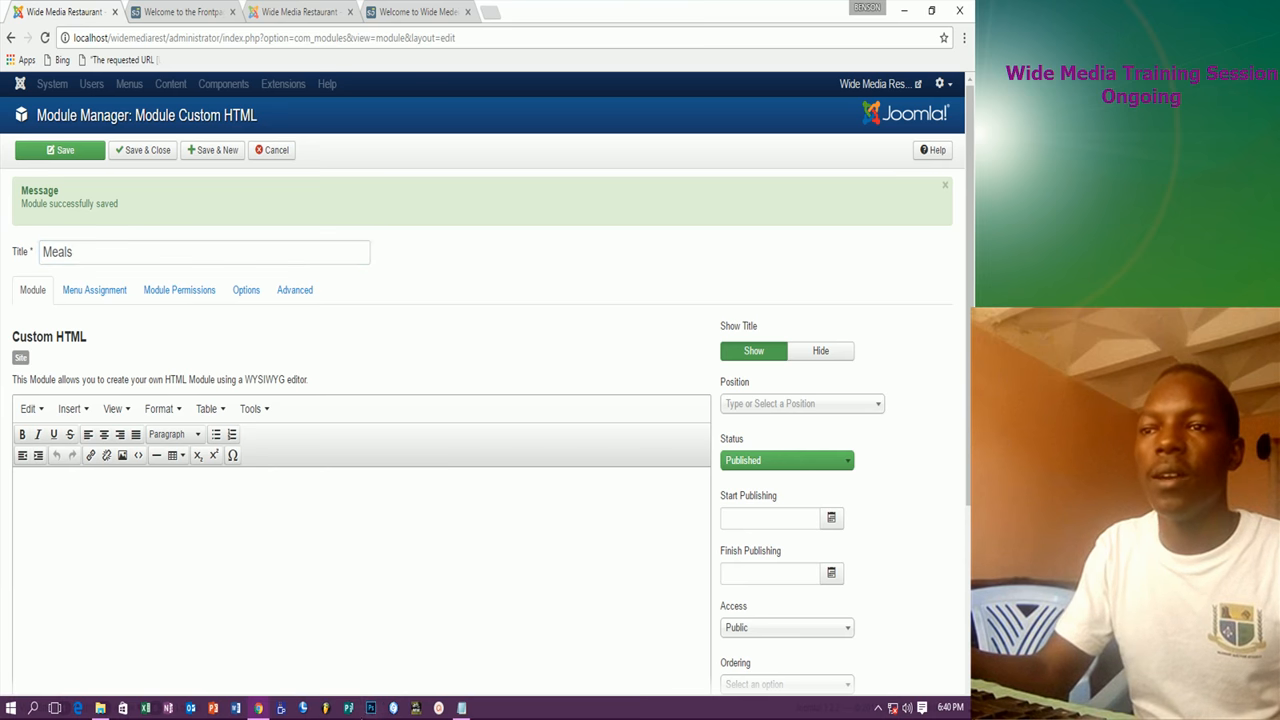
Step: Copy the two Meals description sentences from Notepad and paste them into the Meals module
left_click(461, 709)
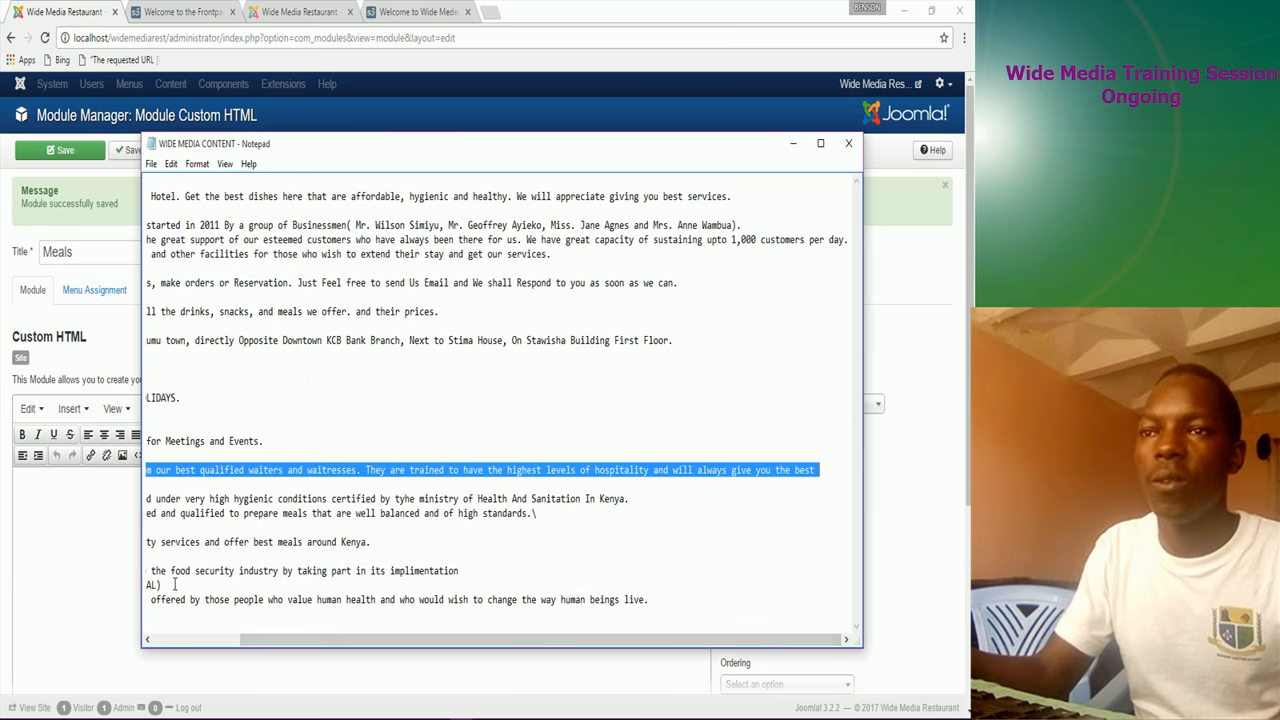
scroll(176, 583, "left", 3)
left_click_drag(148, 497, 448, 525)
left_click_drag(640, 530, 642, 517)
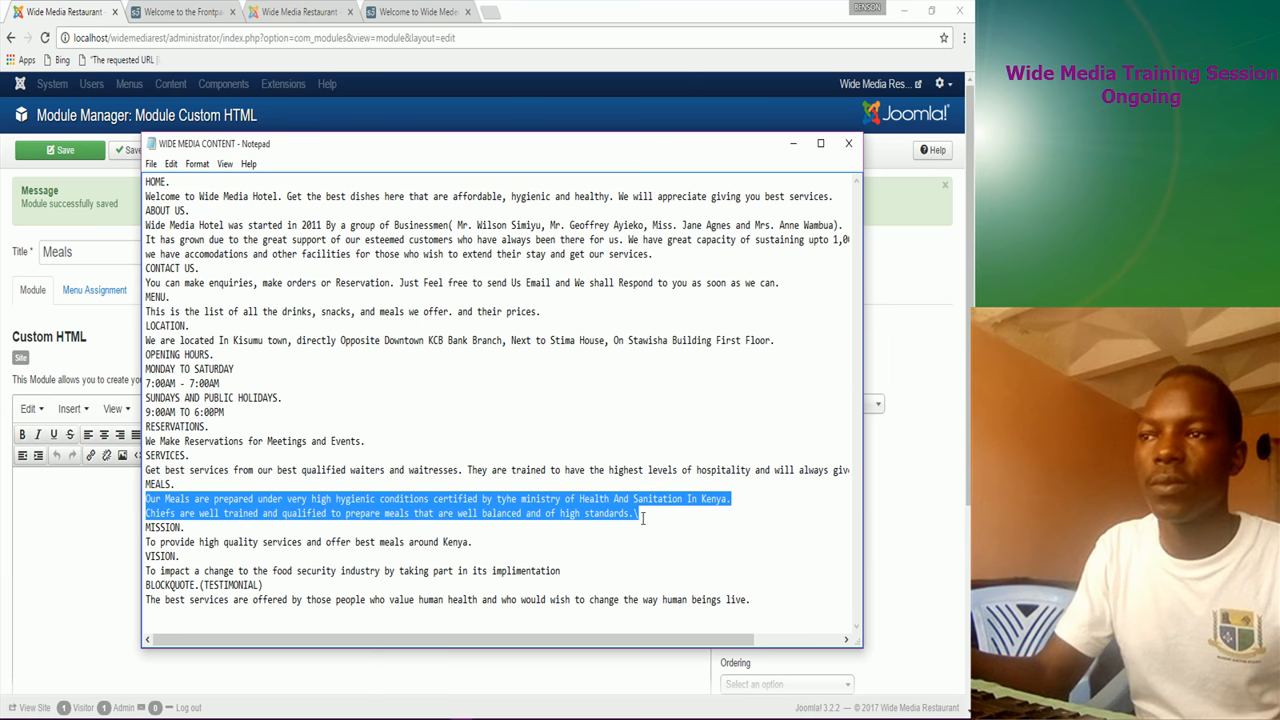
right_click(597, 516)
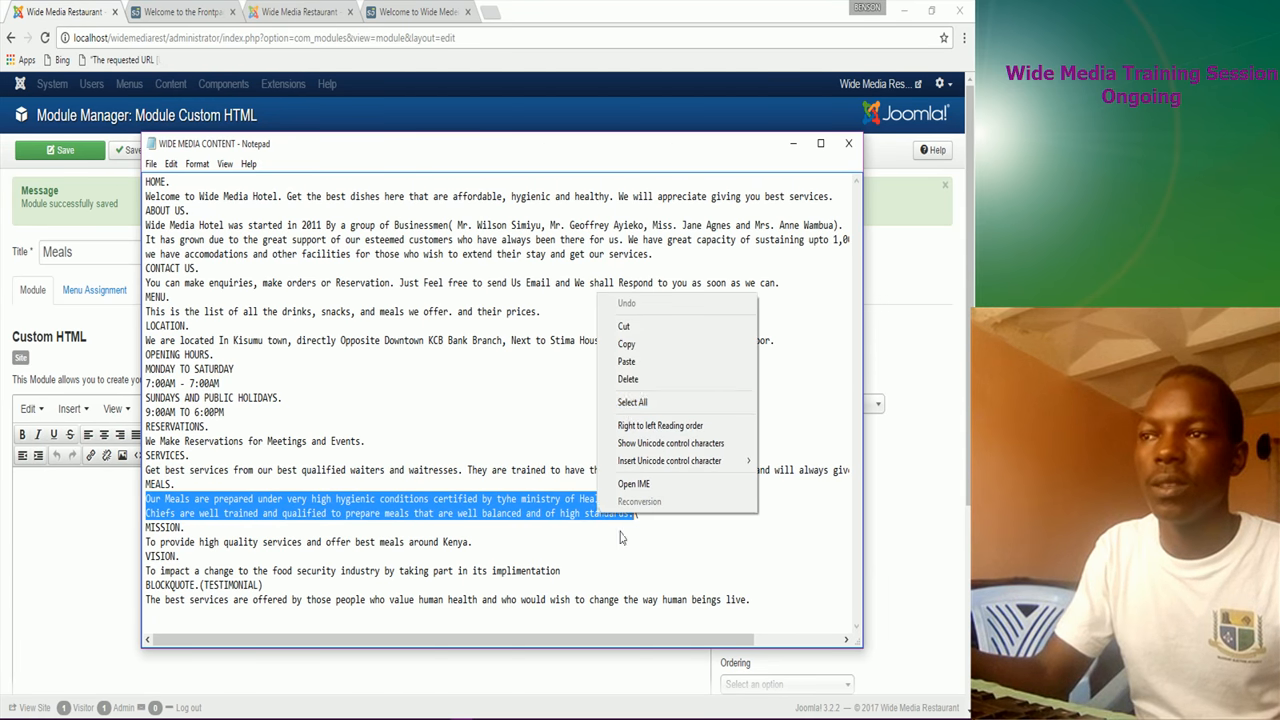
left_click(620, 344)
left_click(53, 541)
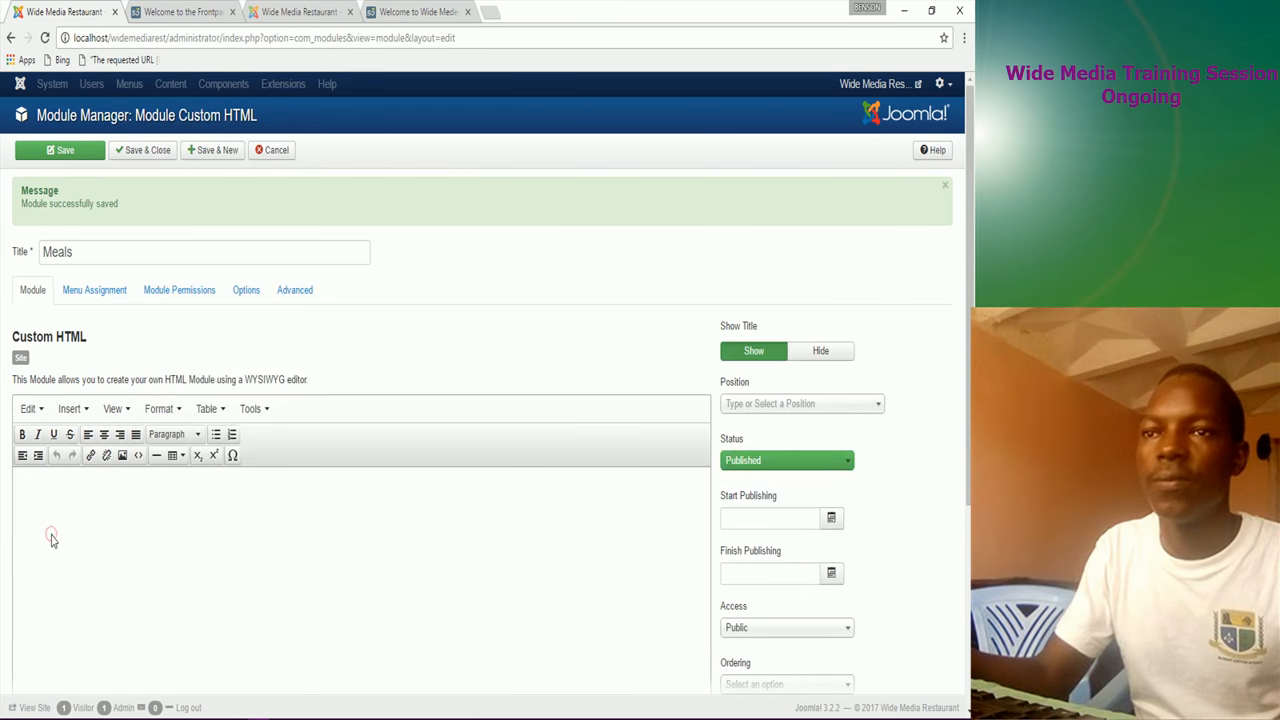
key("ctrl+v")
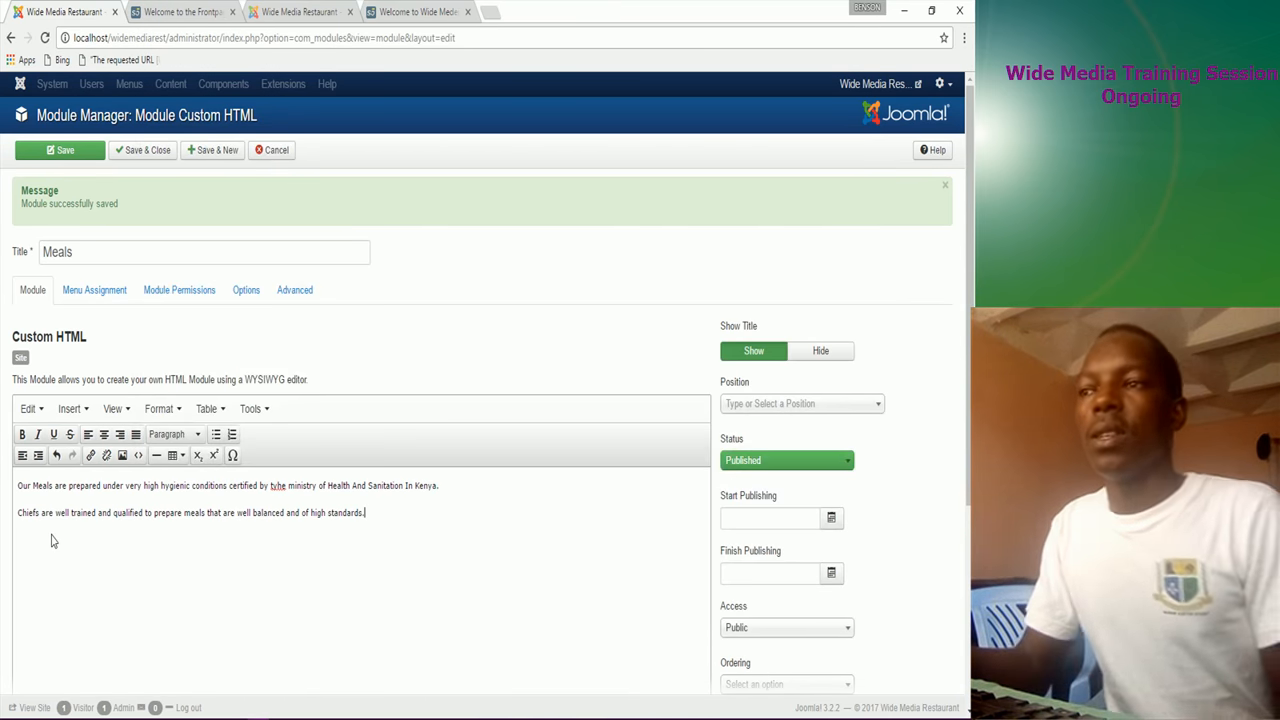
Step: Make both pasted Meals paragraphs bold
left_click_drag(19, 487, 371, 514)
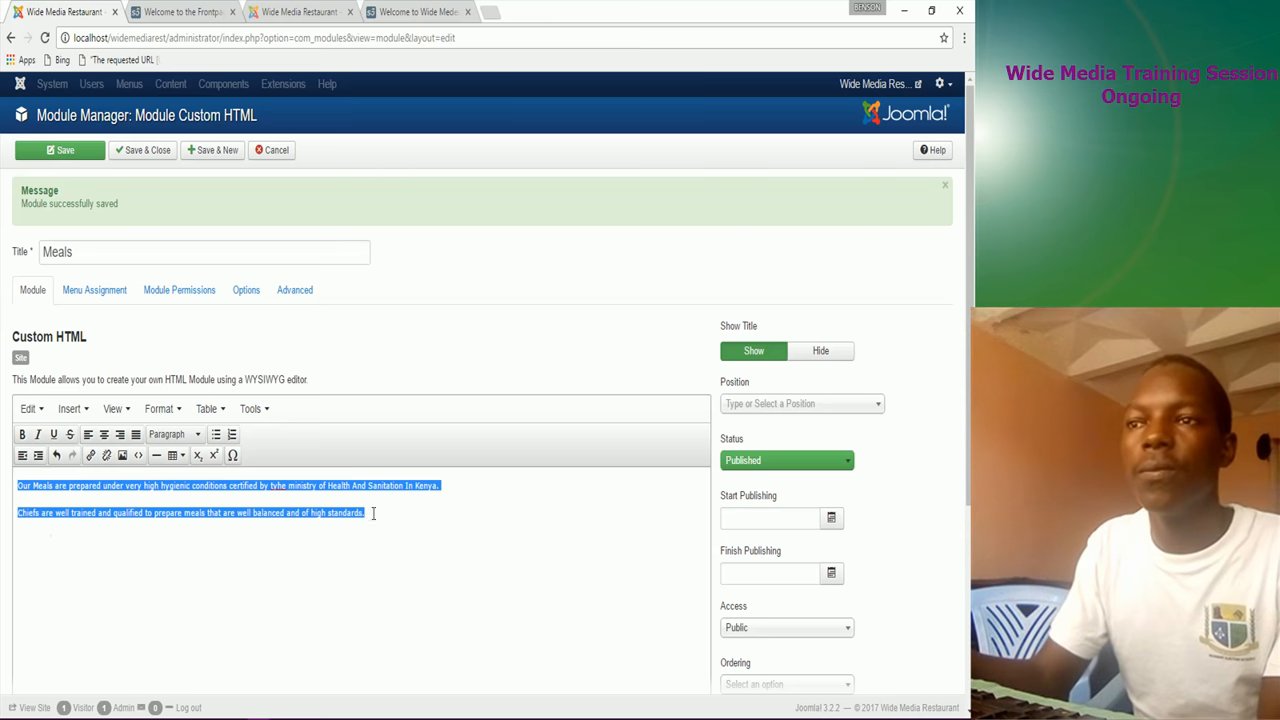
left_click(22, 434)
left_click(22, 482)
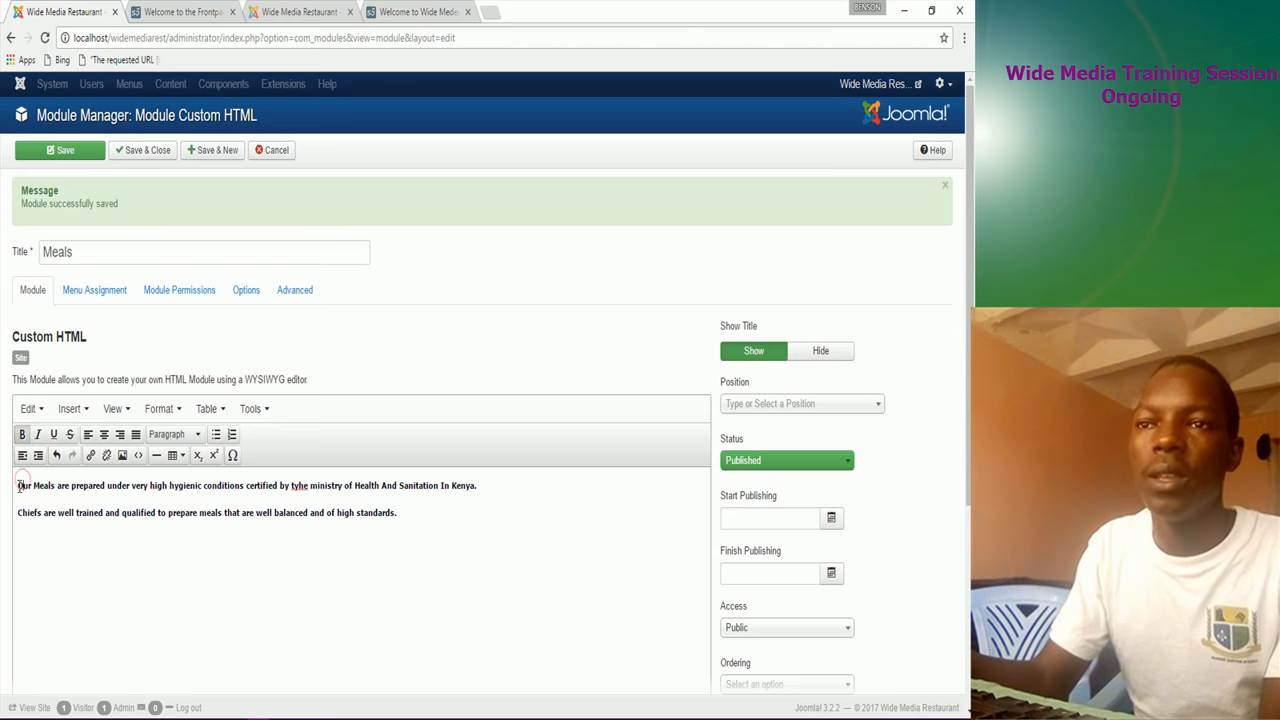
scroll(138, 635, "down", 3)
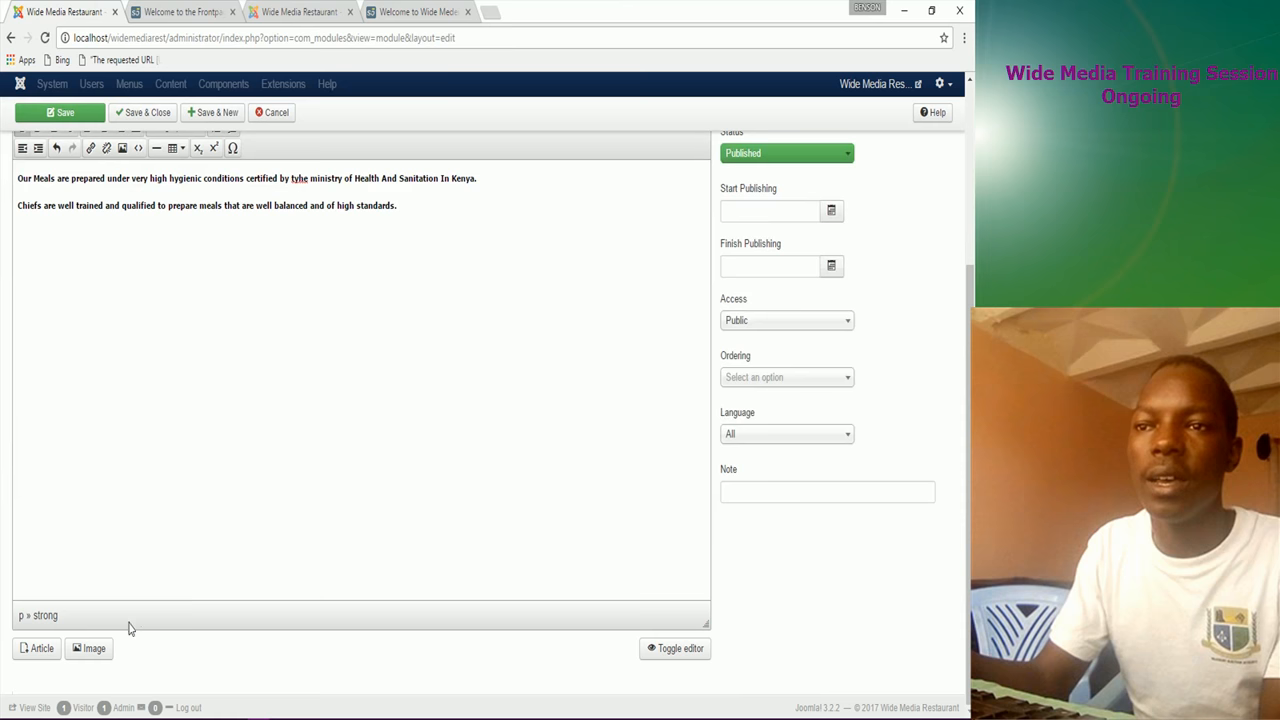
left_click(420, 12)
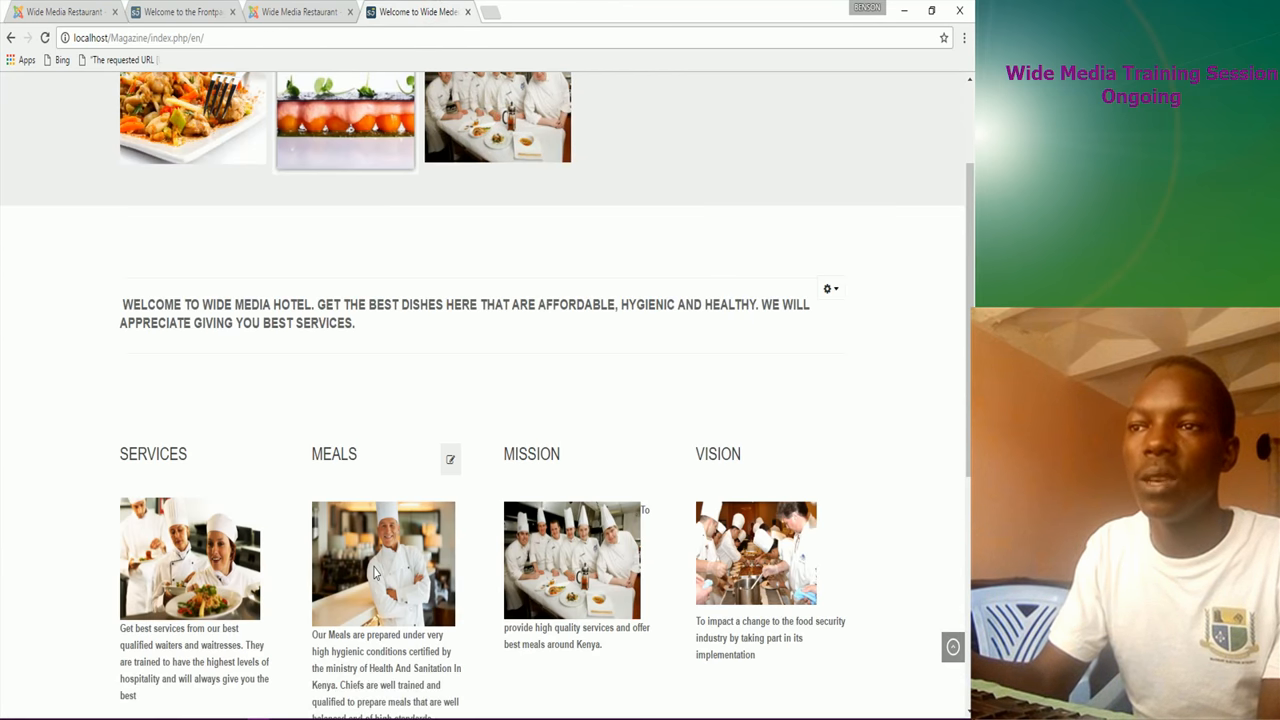
Step: Insert the smiling executive chef photo from sampledata/fruitshop at the start of the Meals text
left_click(65, 12)
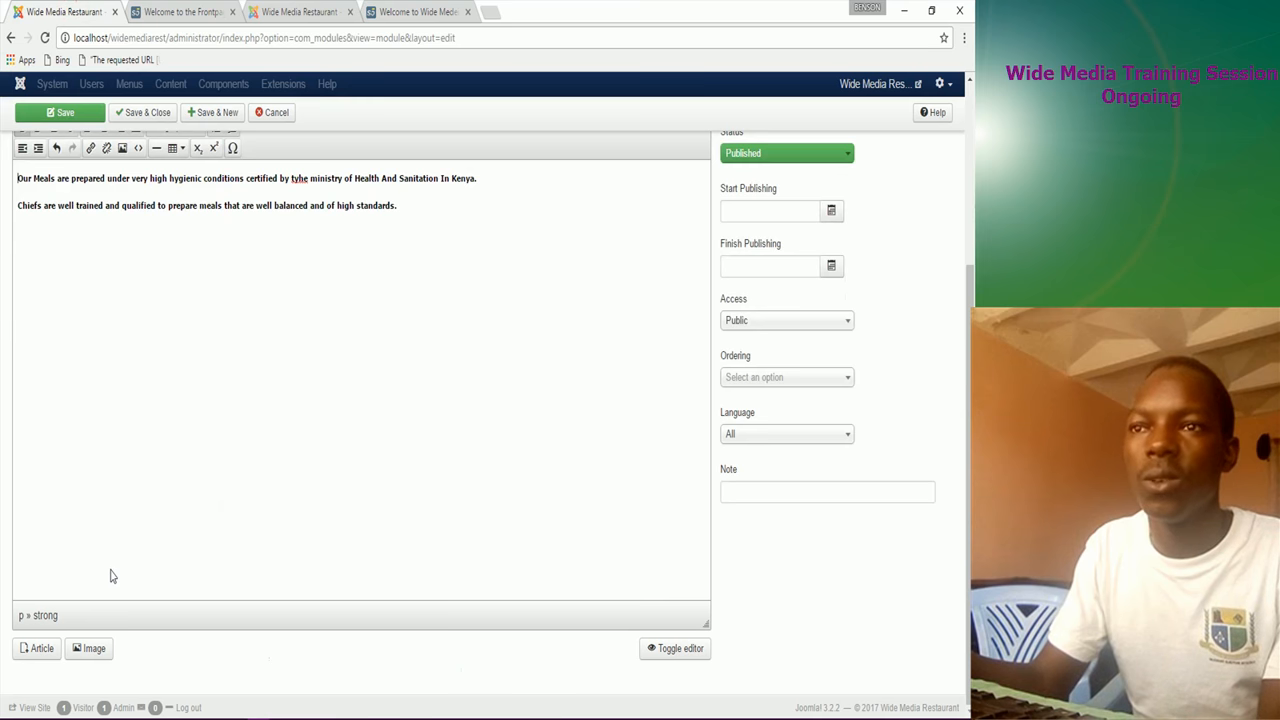
left_click(86, 648)
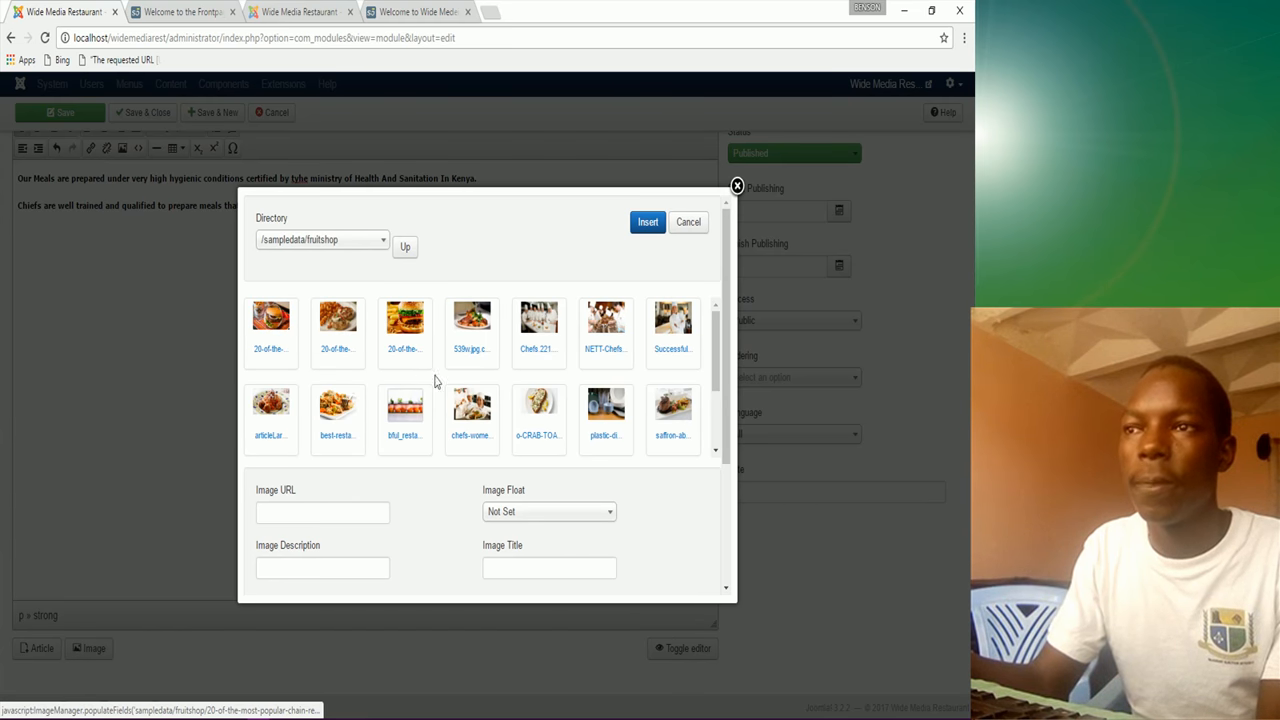
left_click(678, 338)
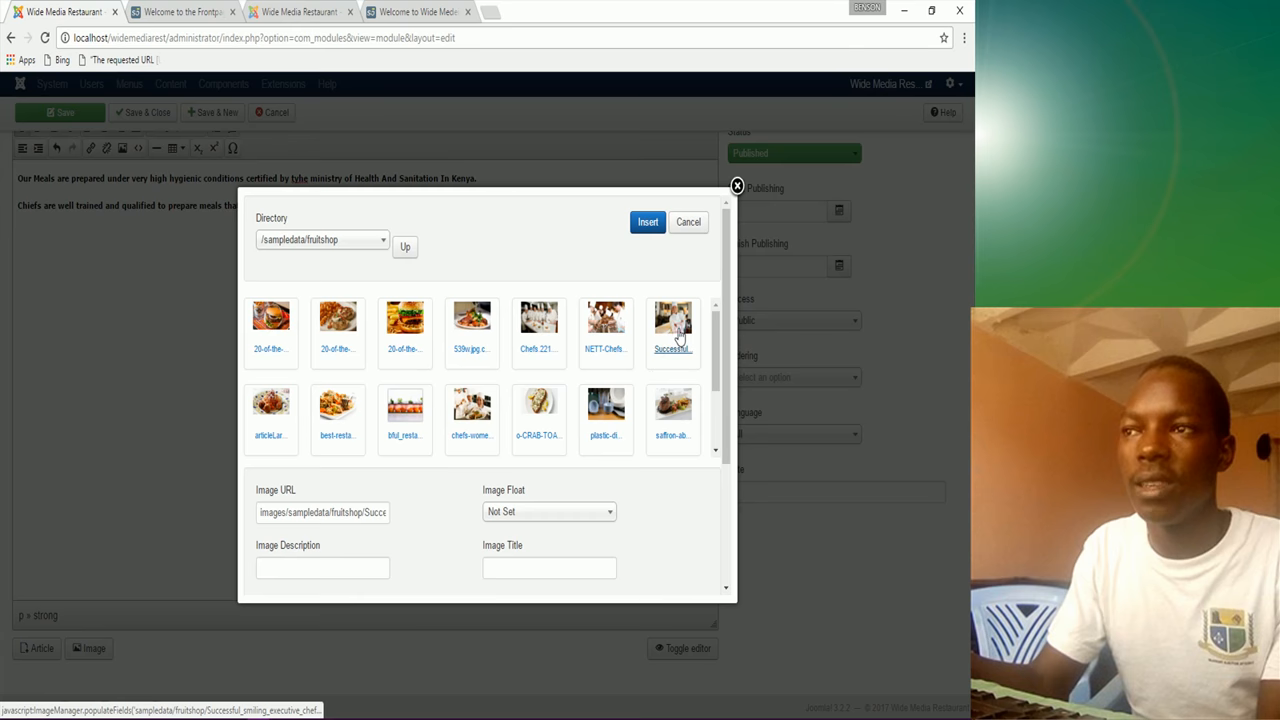
left_click(650, 228)
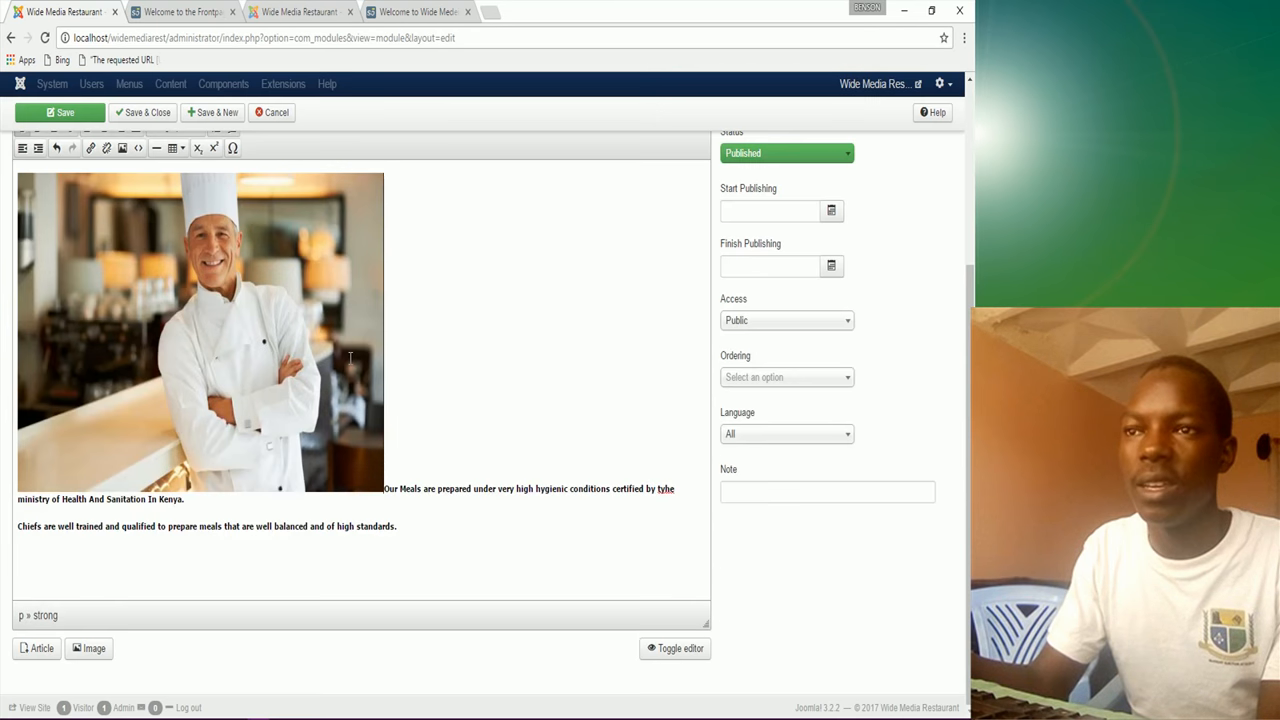
Step: Resize the chef photo smaller and align it left so the bold text wraps beside it
left_click(291, 346)
left_click_drag(385, 331, 177, 331)
left_click_drag(98, 172, 136, 275)
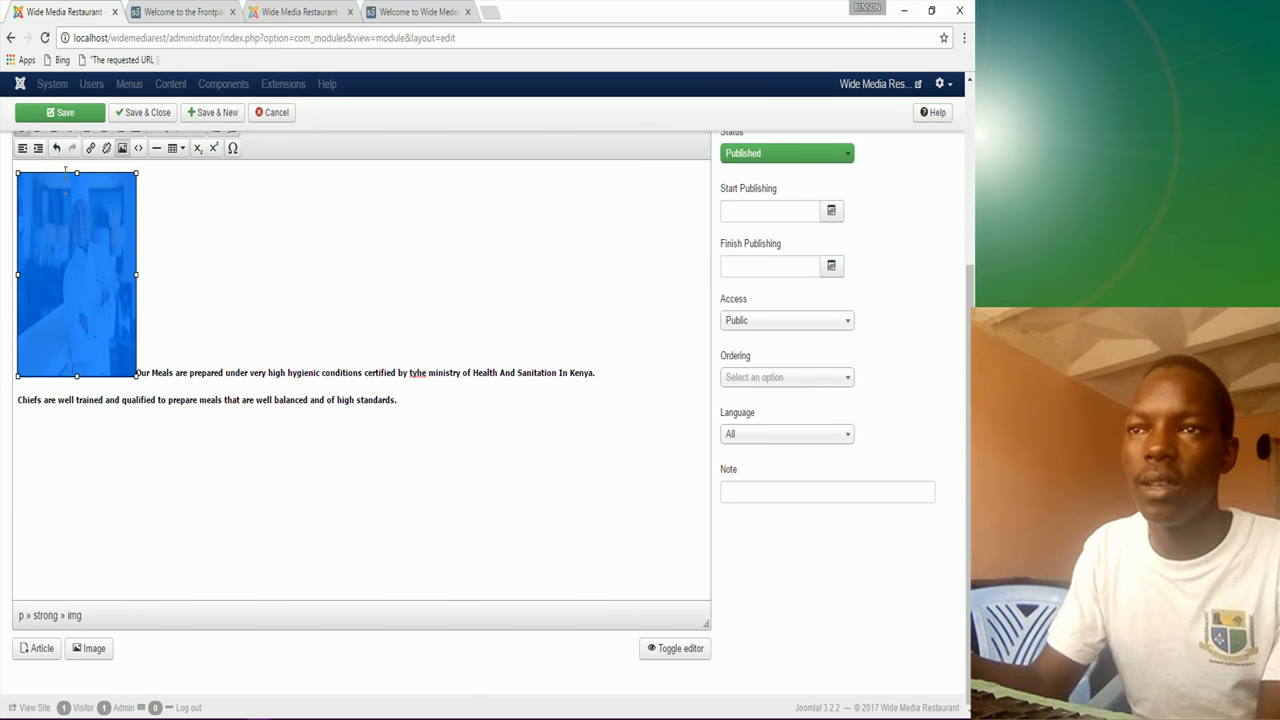
left_click_drag(74, 177, 77, 203)
scroll(197, 305, "up", 1)
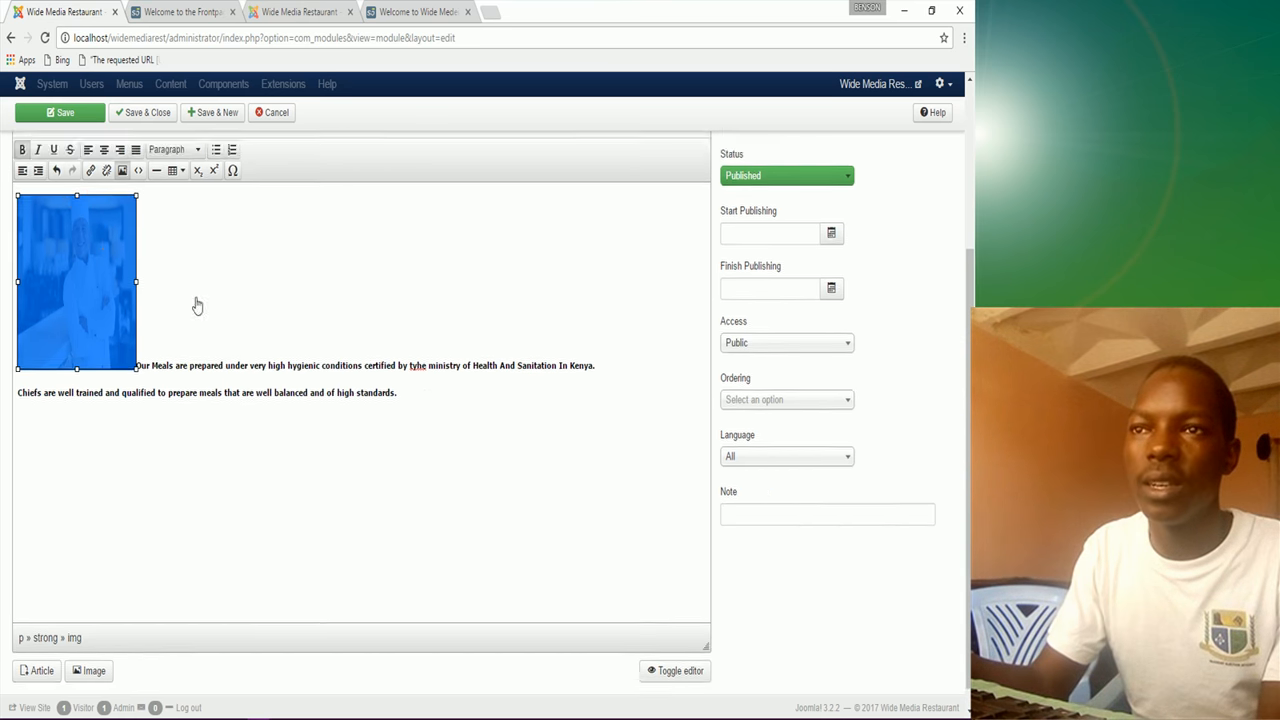
scroll(197, 305, "up", 3)
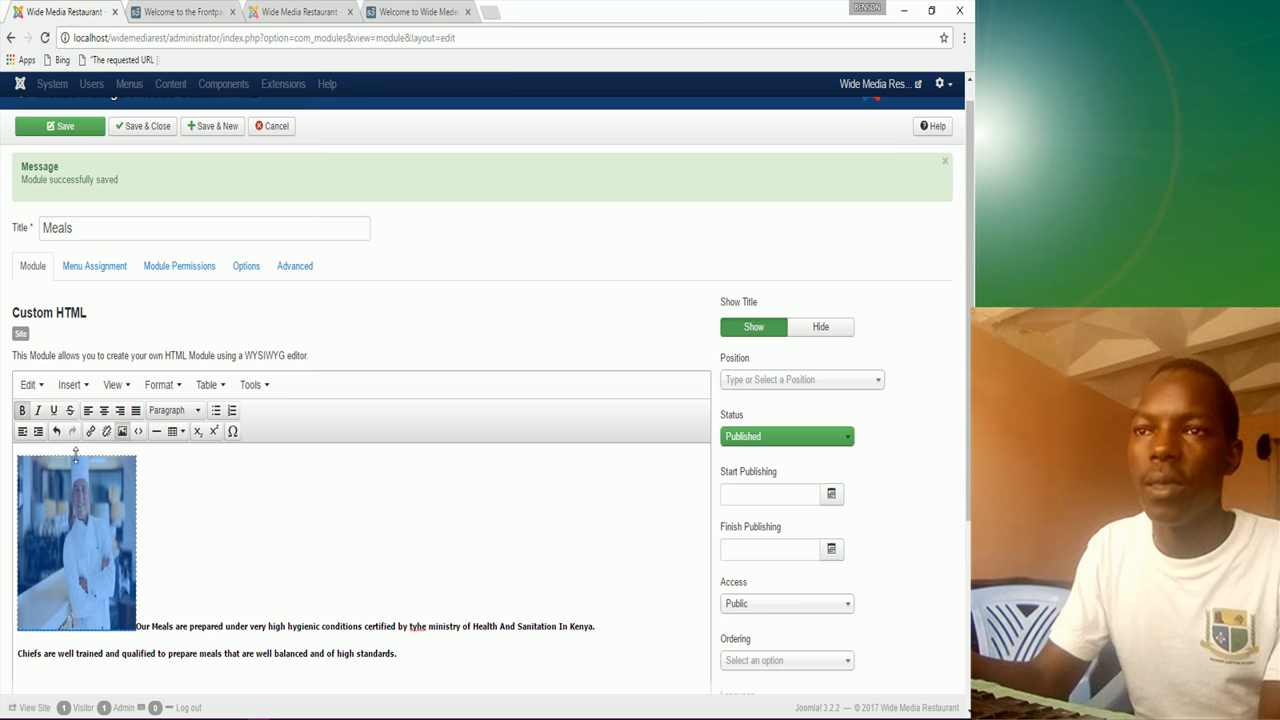
left_click_drag(77, 456, 77, 462)
left_click_drag(135, 540, 131, 540)
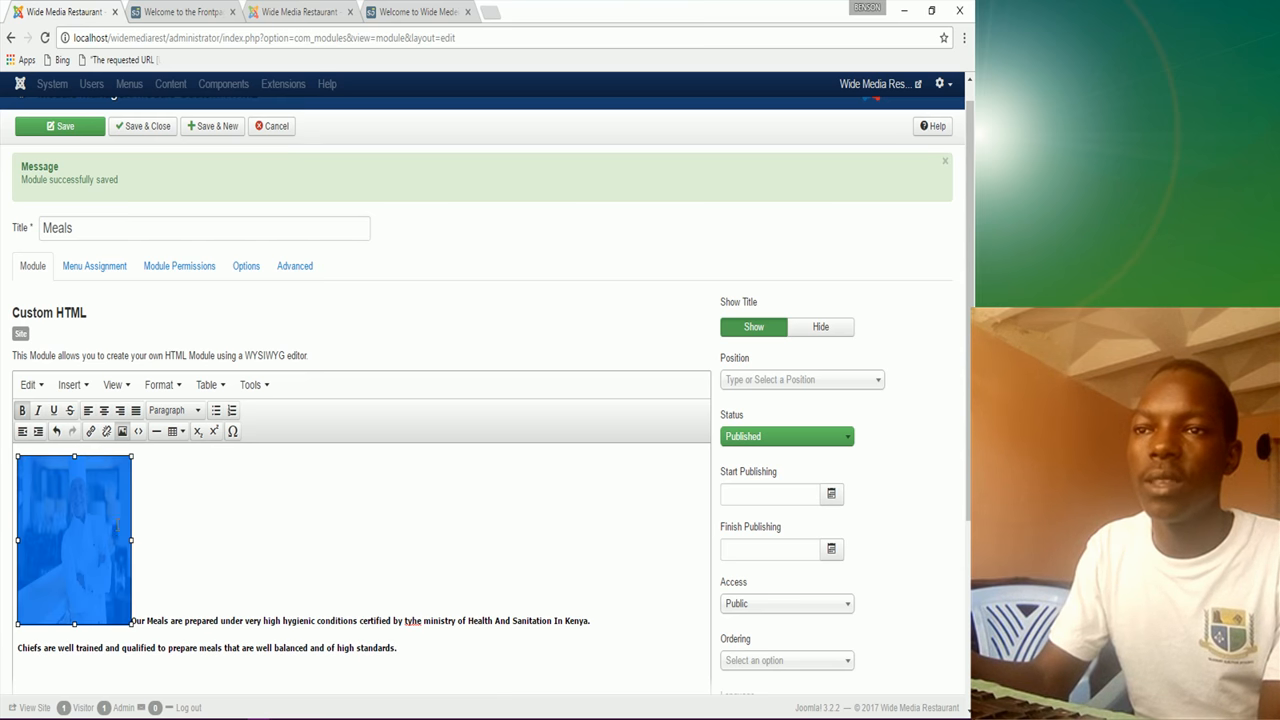
left_click(88, 410)
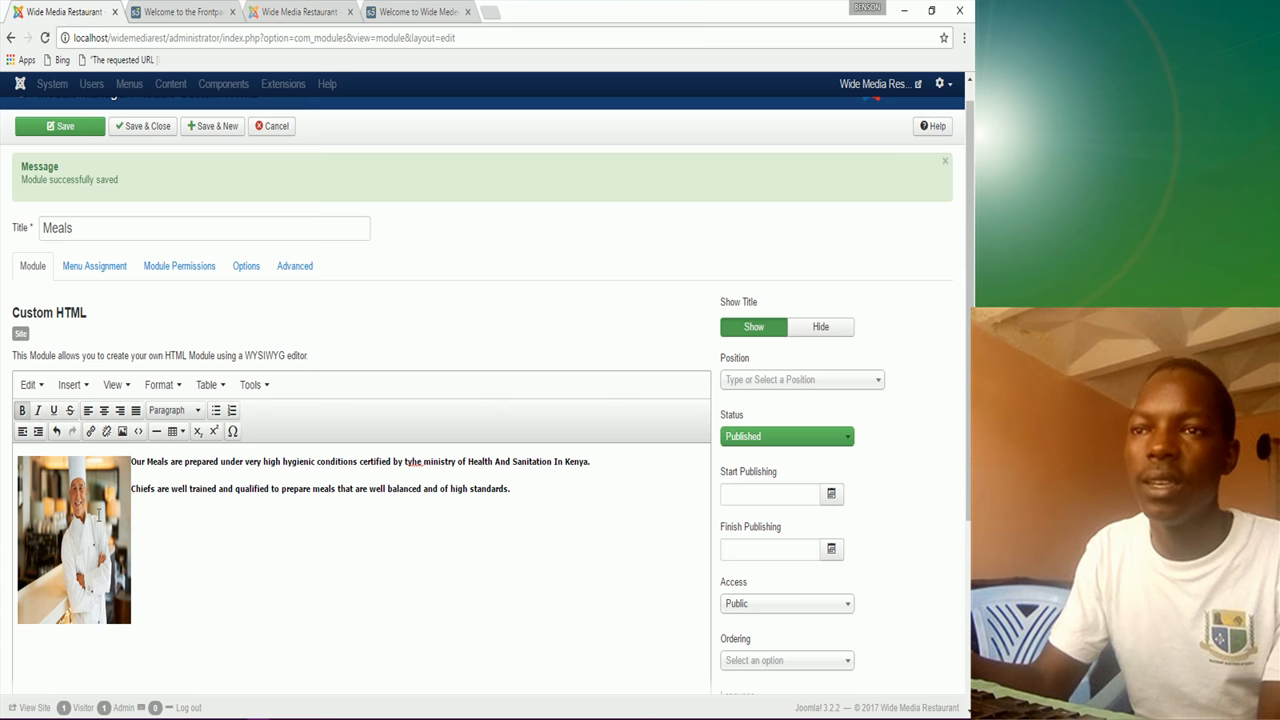
Step: Set the Meals module position to Middle Bottom 2 [middle_bottom_2] using the 'middle' search
left_click(796, 390)
type("m")
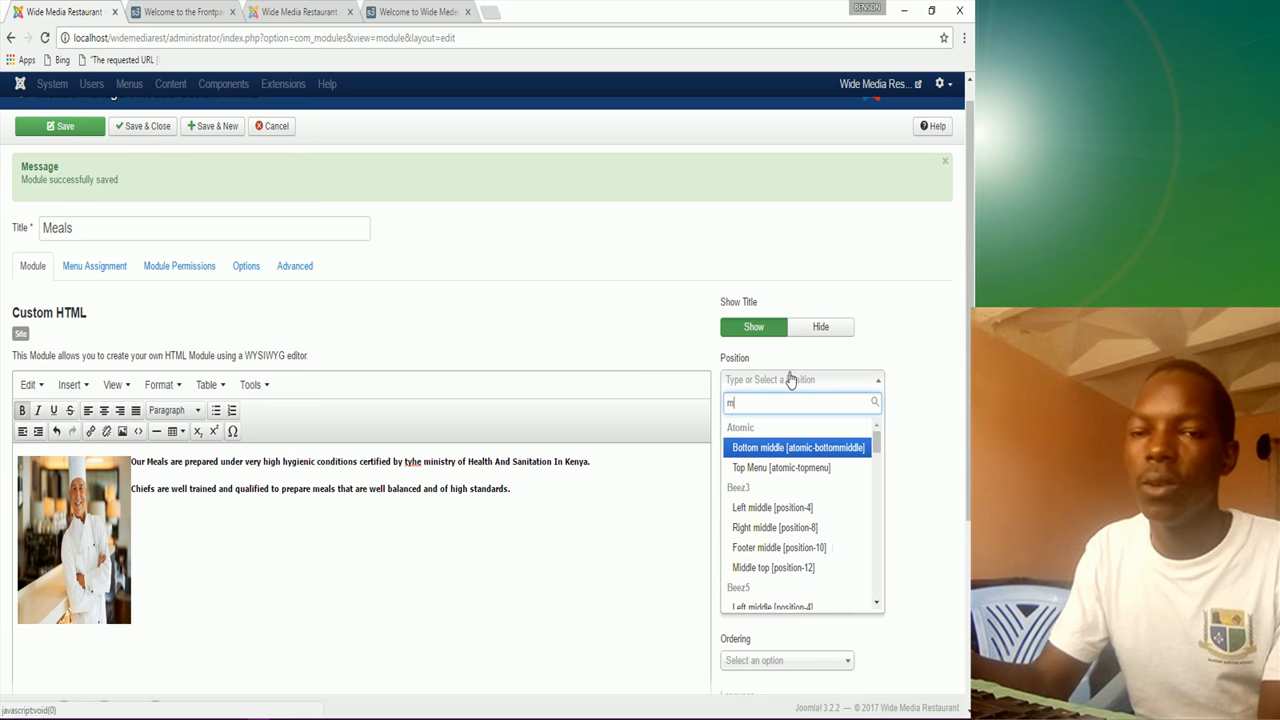
type("iddl")
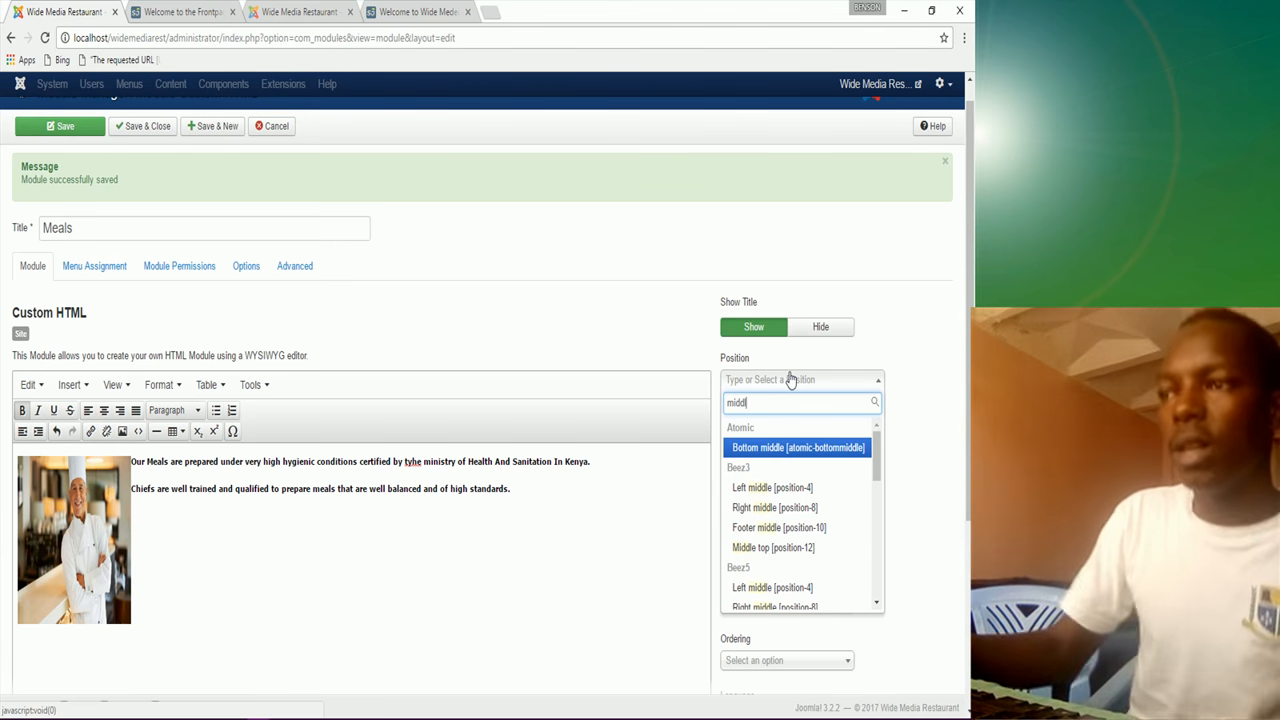
type("e")
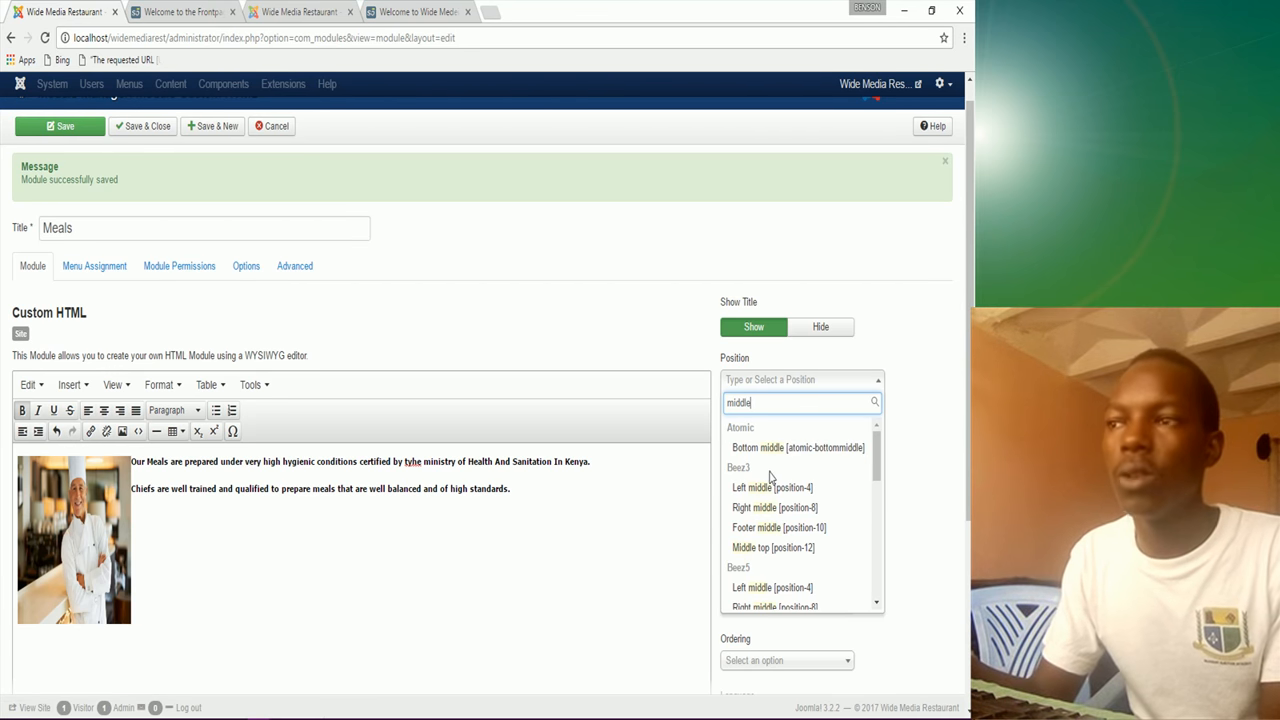
scroll(778, 530, "down", 2)
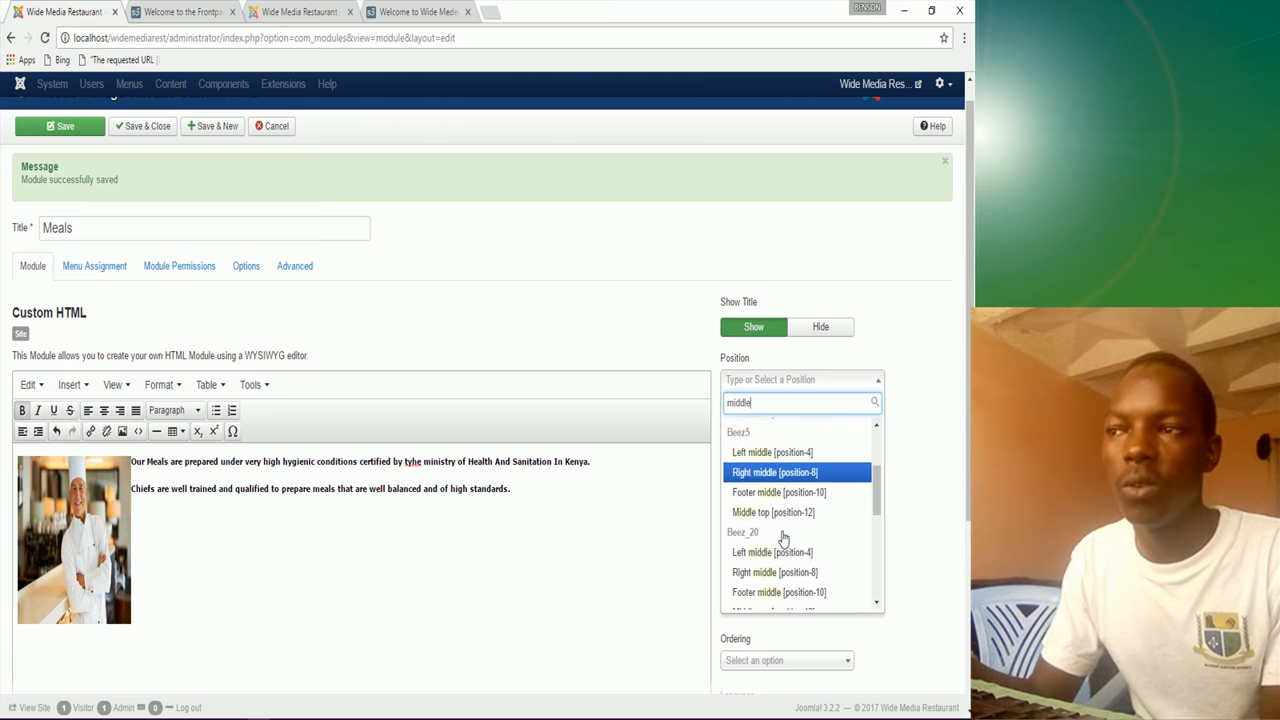
scroll(782, 538, "down", 3)
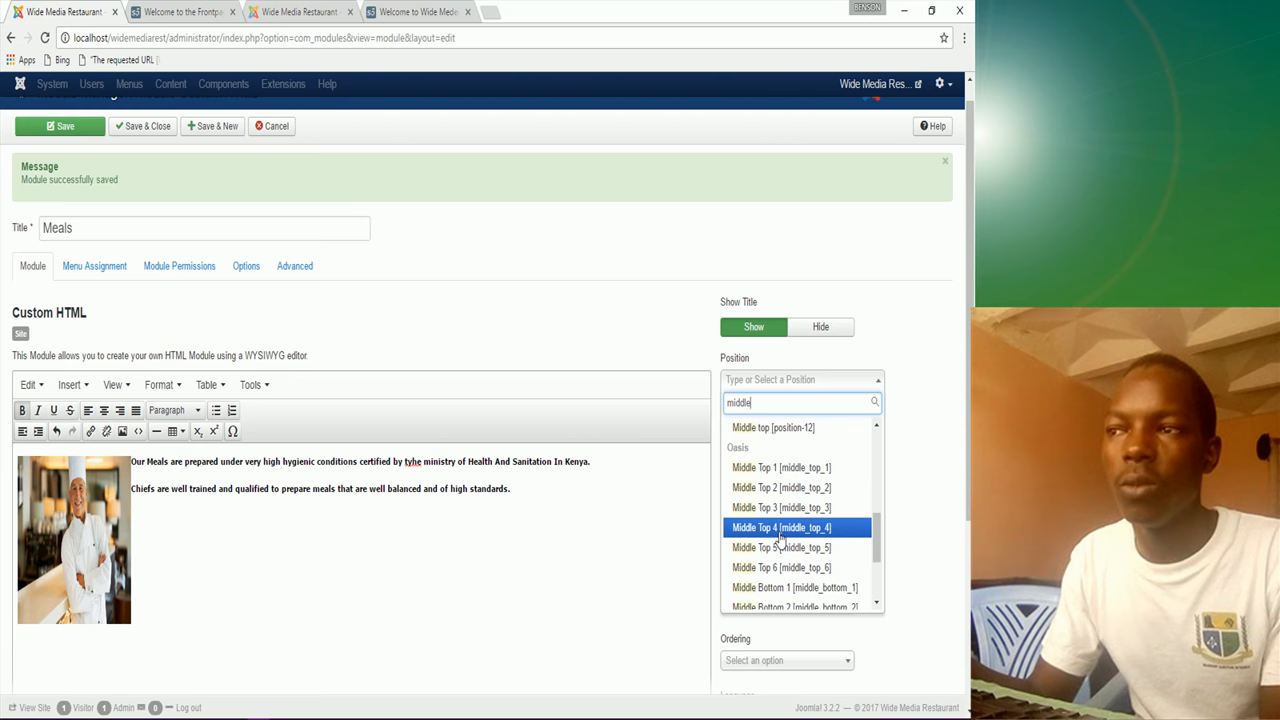
scroll(774, 540, "down", 2)
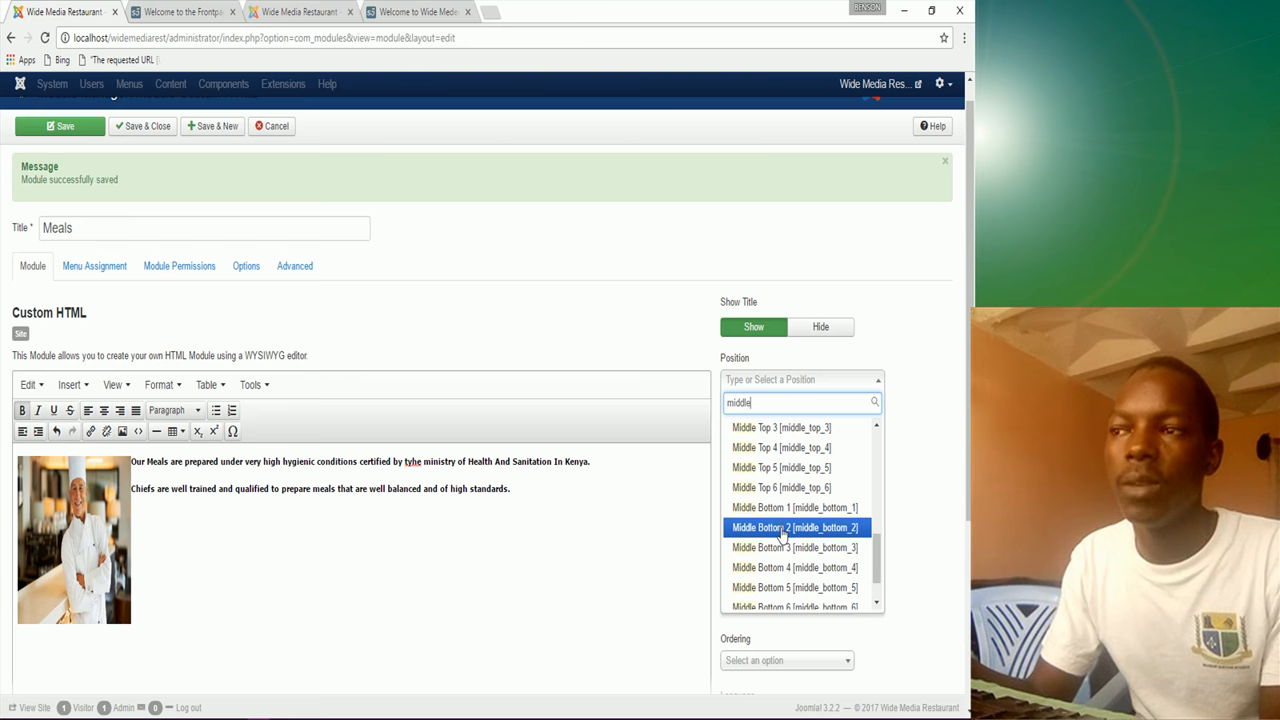
left_click(782, 531)
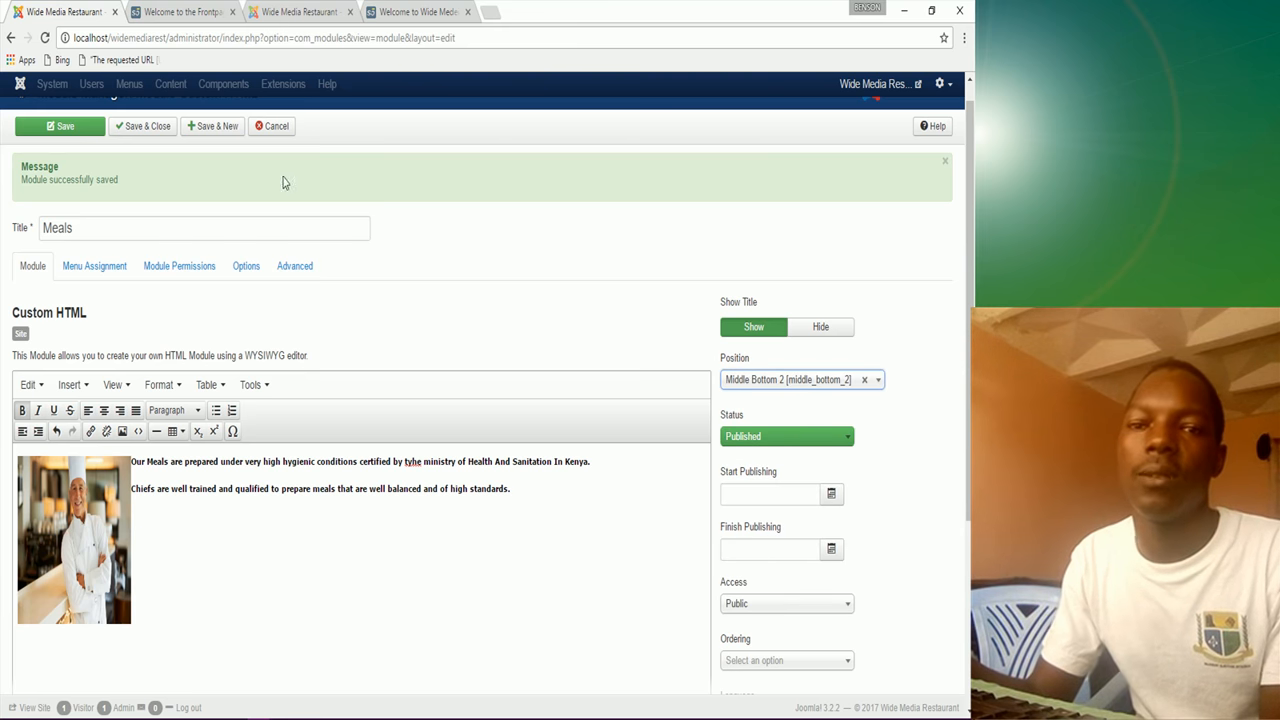
Step: Assign the Meals module only to the Home page menu item and save it
left_click(94, 268)
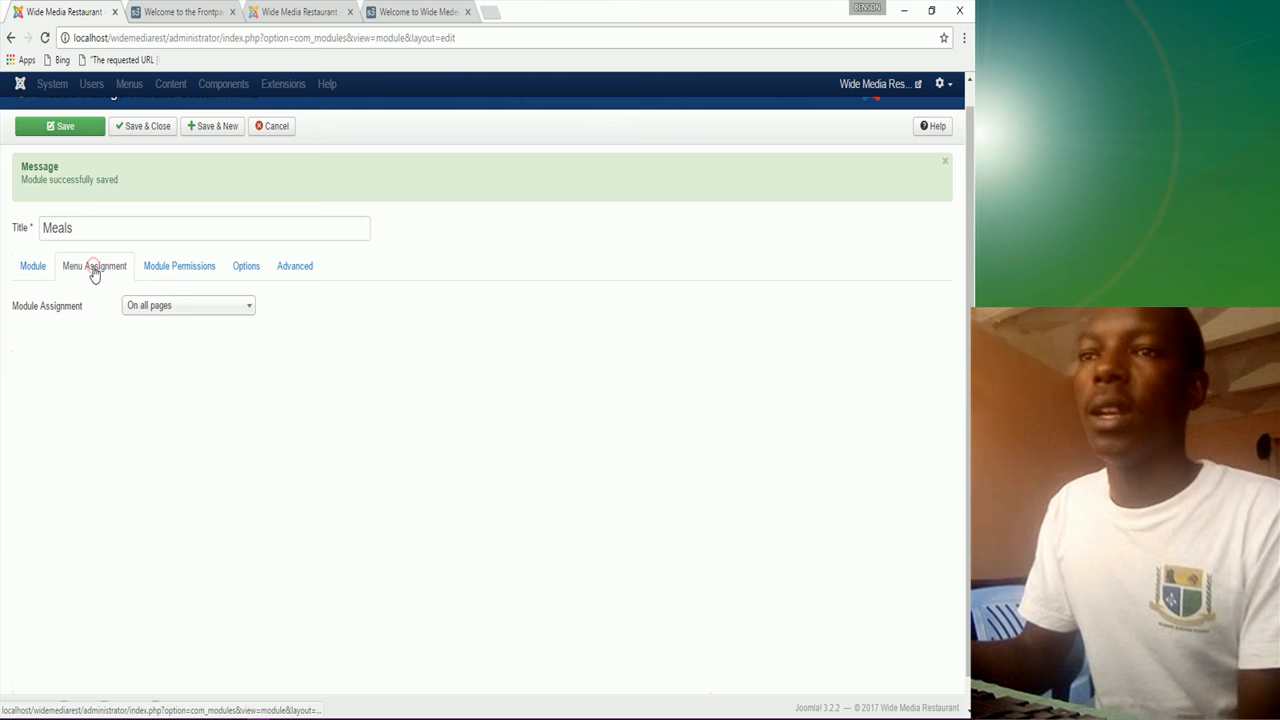
left_click(171, 314)
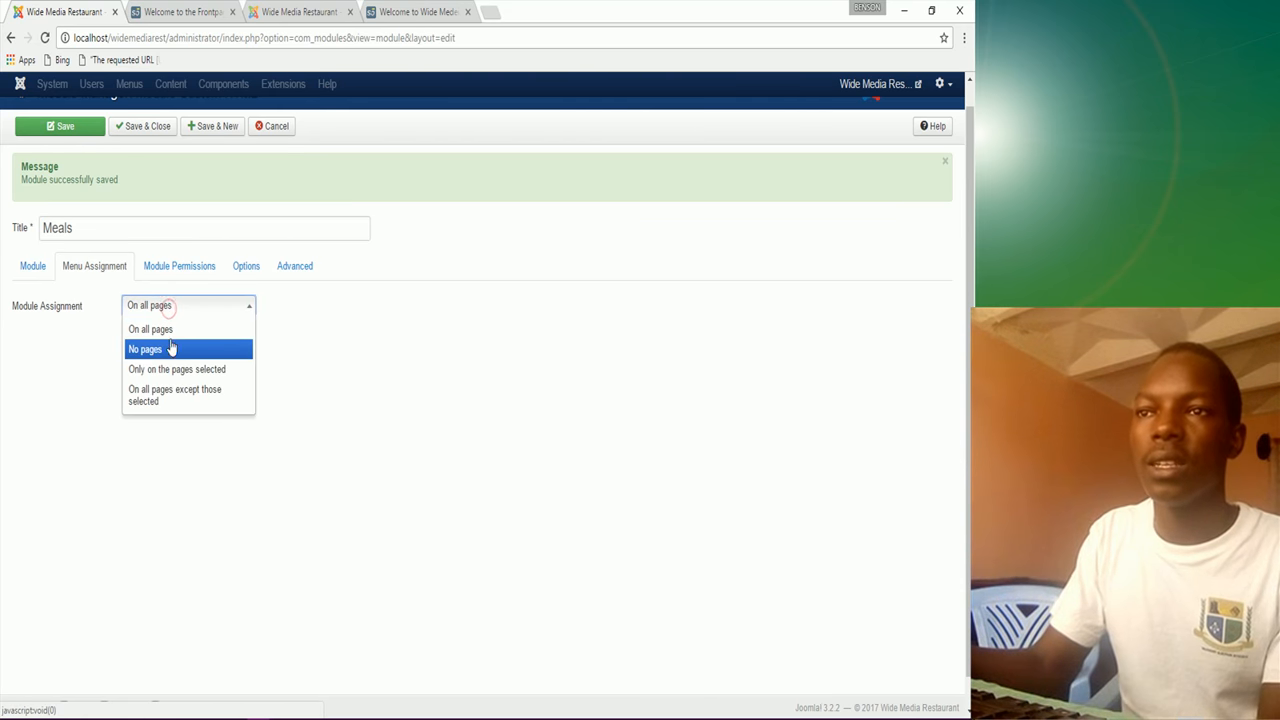
left_click(177, 370)
left_click(167, 349)
left_click(172, 411)
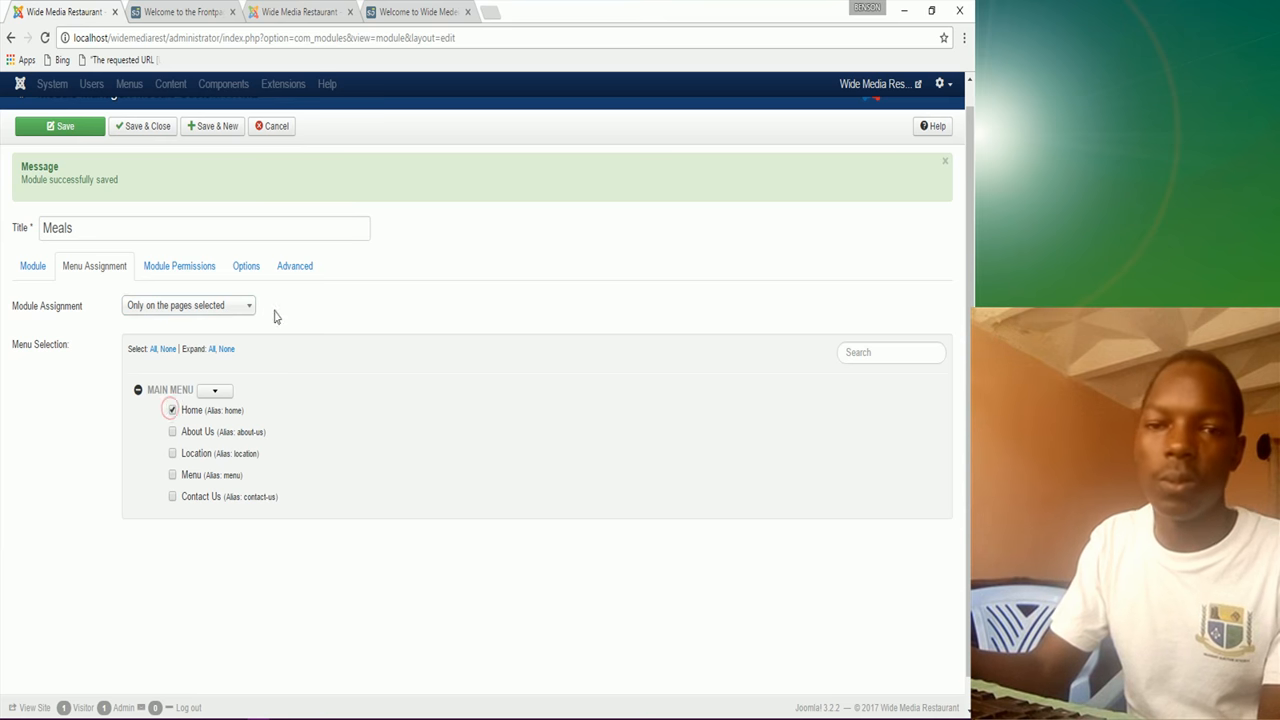
left_click(63, 127)
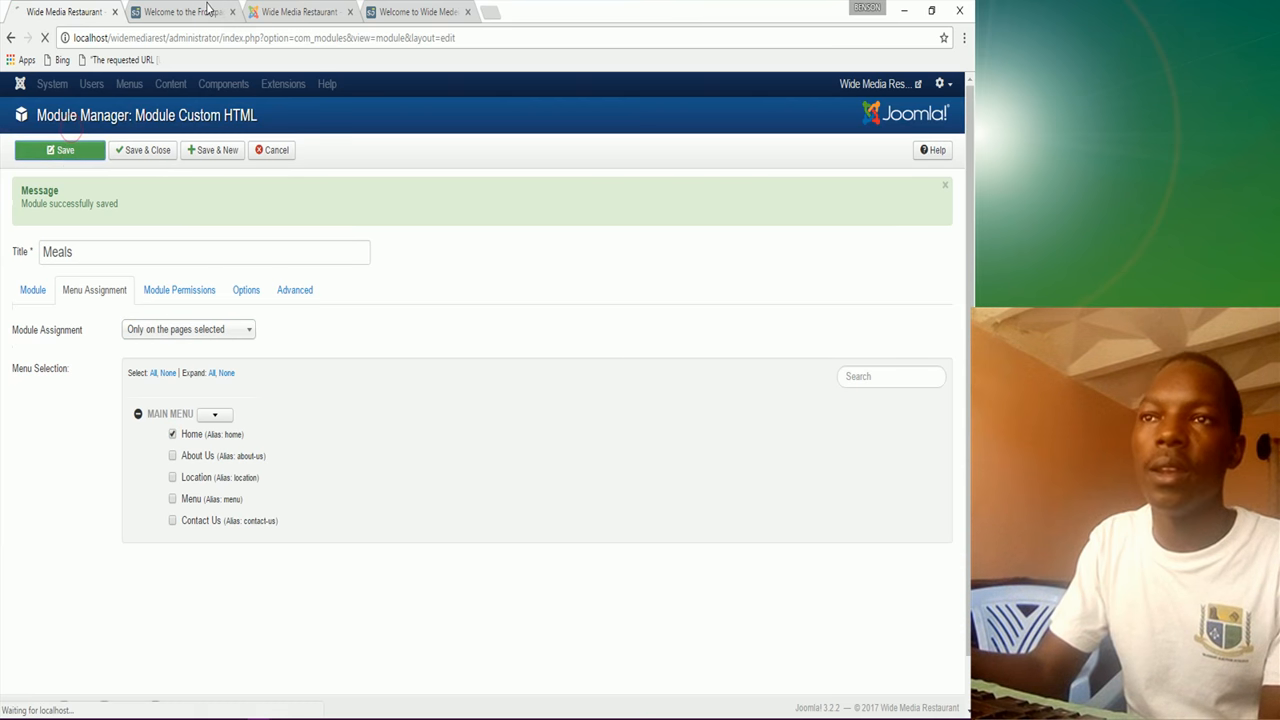
left_click(209, 11)
Step: Reload the front page to confirm Meals beside Services, then Save & New on Meals
left_click(45, 39)
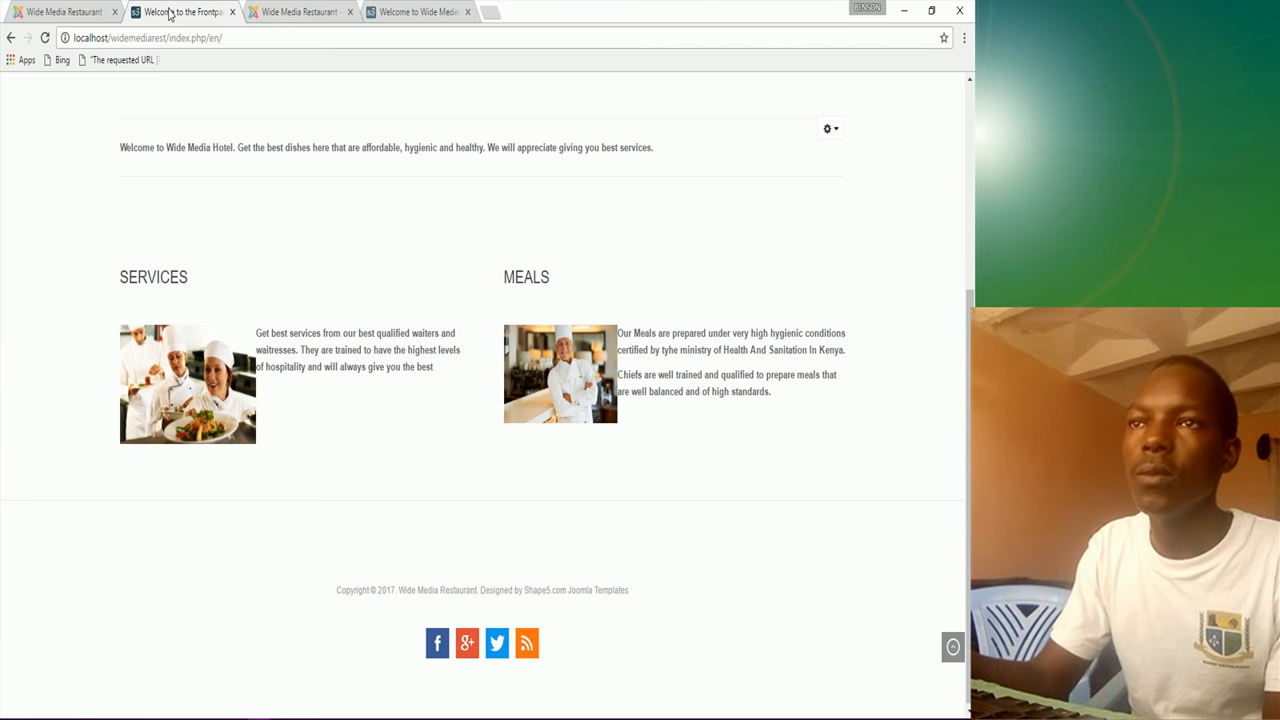
left_click(101, 10)
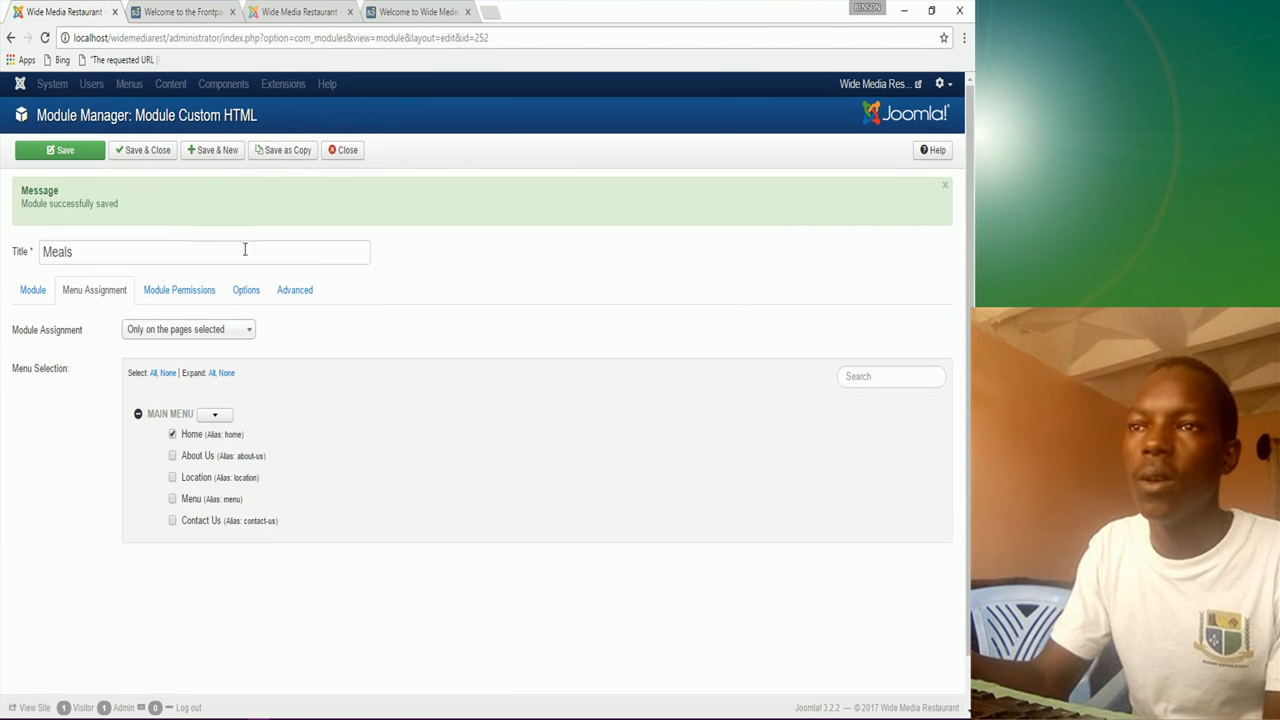
left_click(216, 150)
left_click(420, 12)
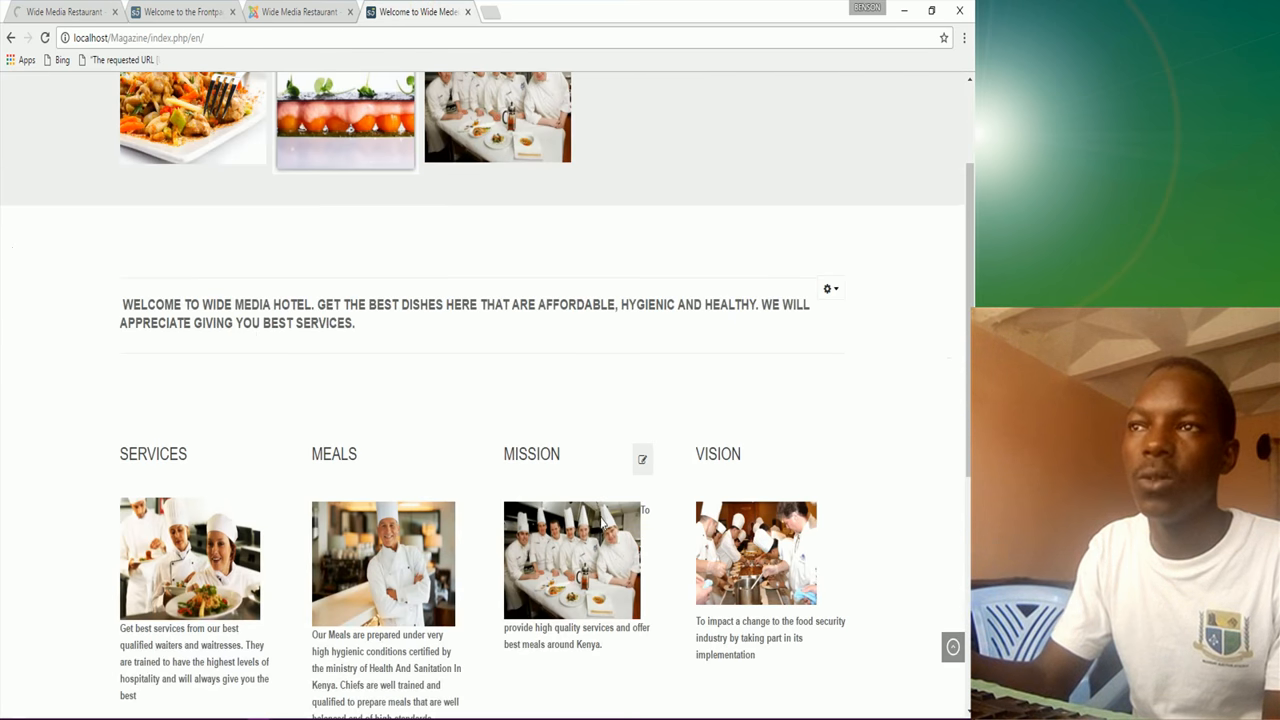
left_click(66, 12)
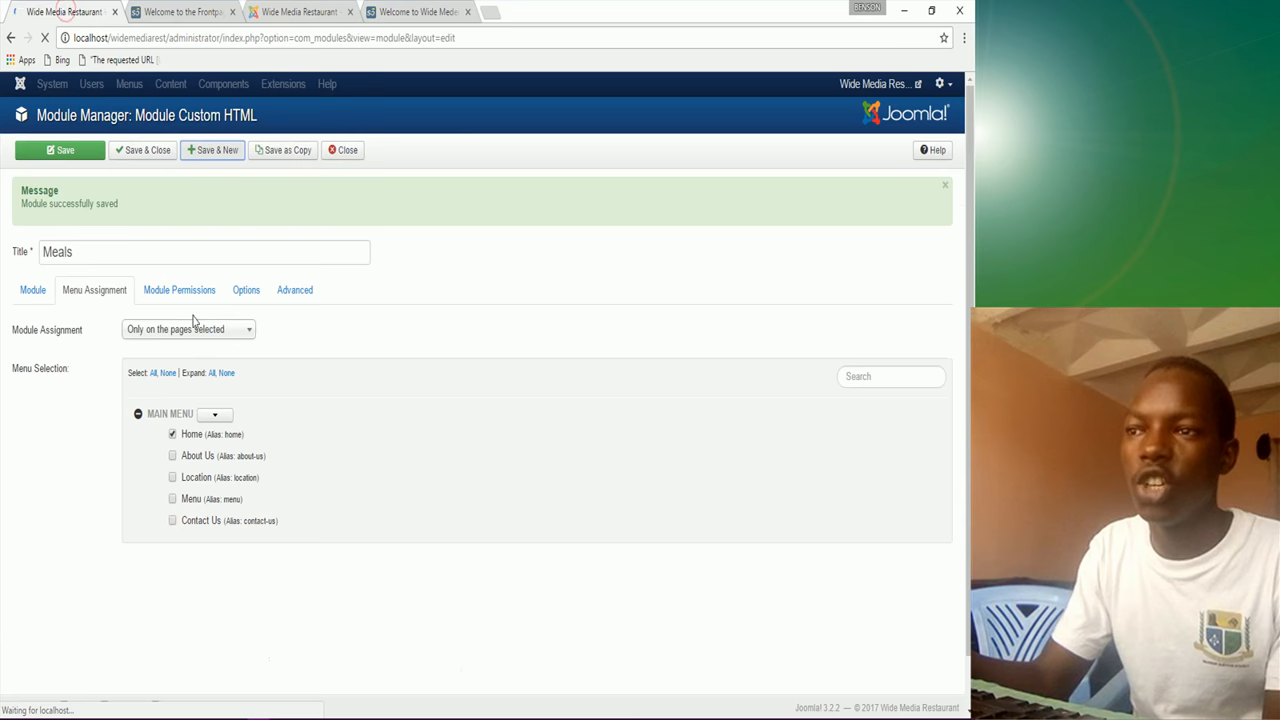
Step: Title the new Custom HTML module 'Mission'
left_click(97, 254)
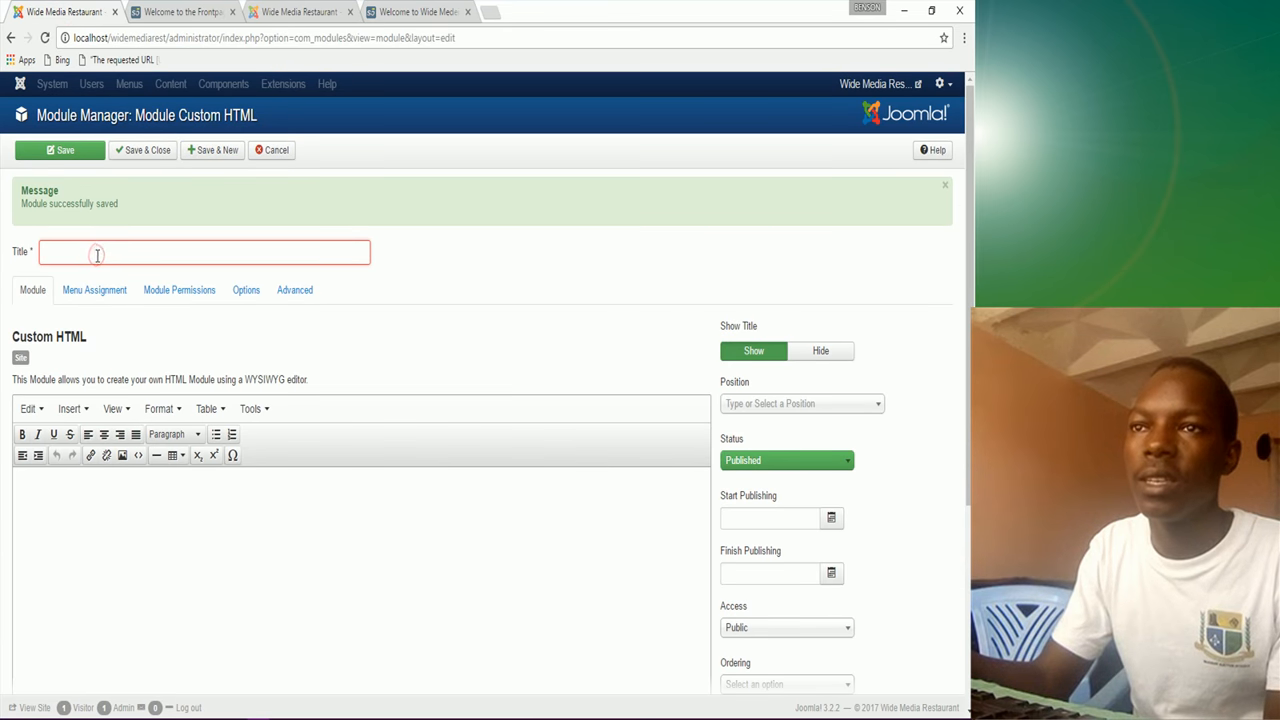
type("m")
left_click(95, 296)
left_click(59, 494)
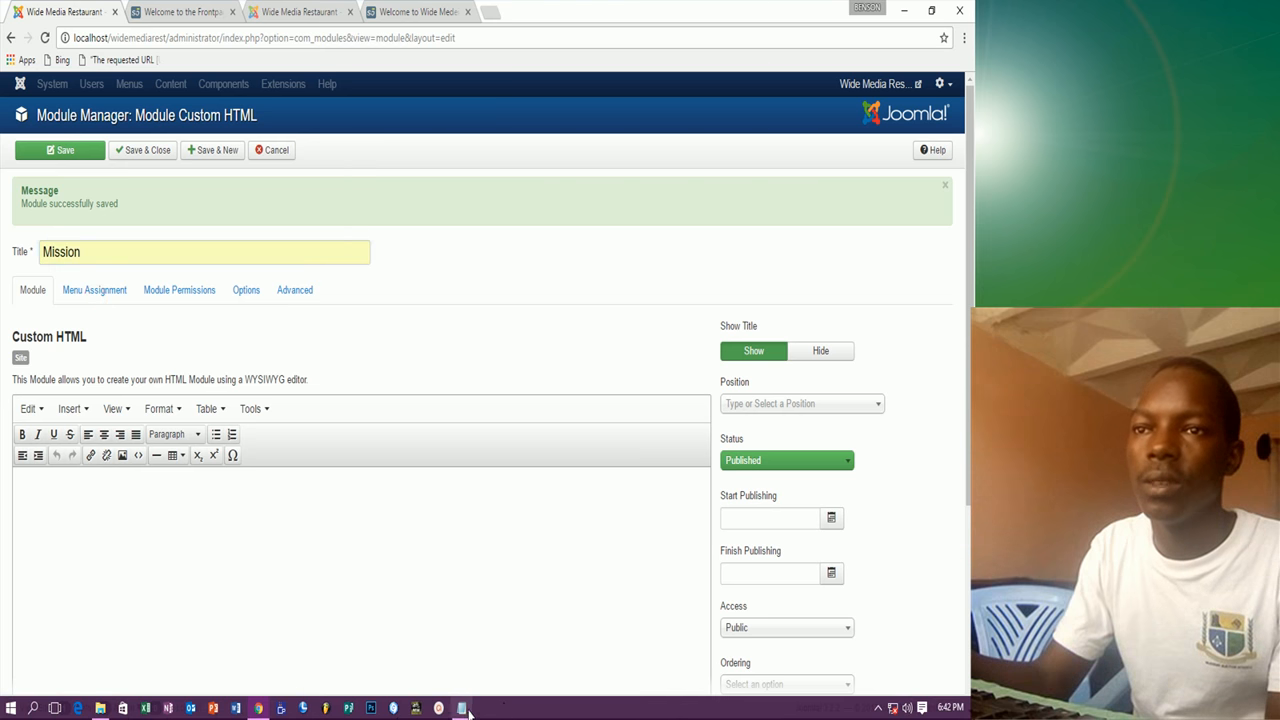
Step: Copy the Mission sentence from the Notepad notes and paste it into the module content
left_click(461, 713)
scroll(198, 550, "left", 1)
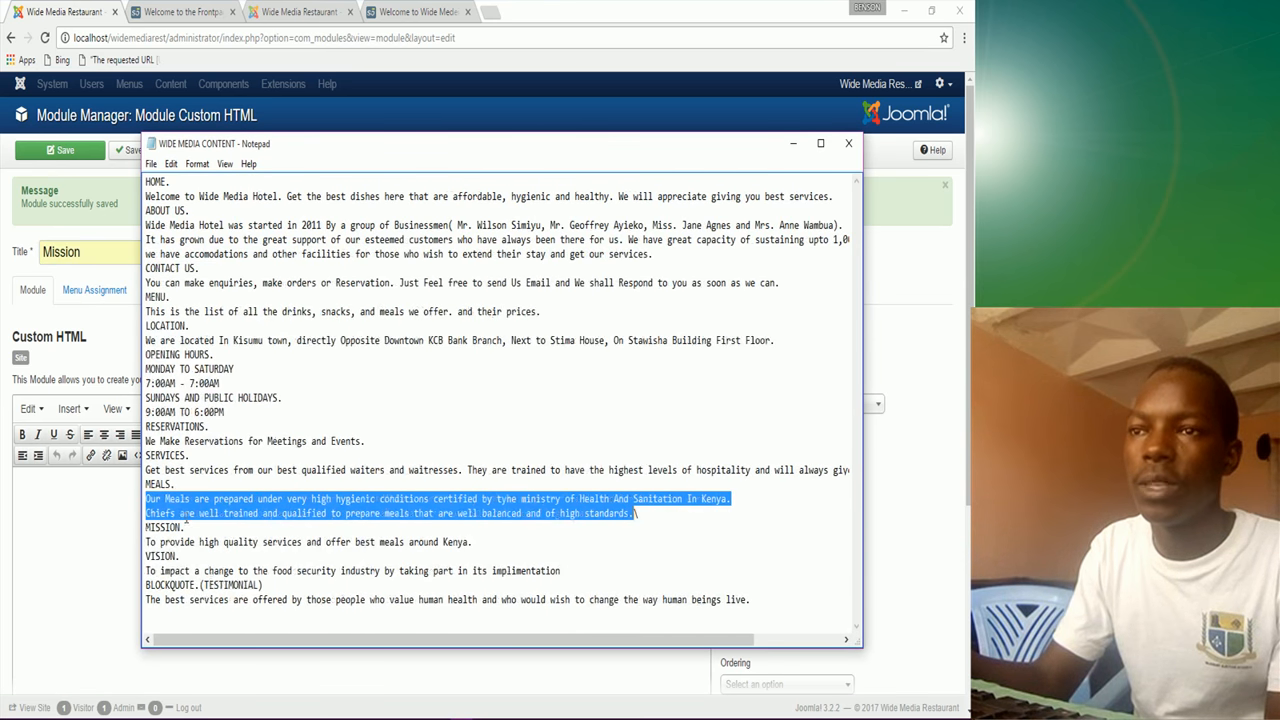
left_click_drag(148, 541, 452, 542)
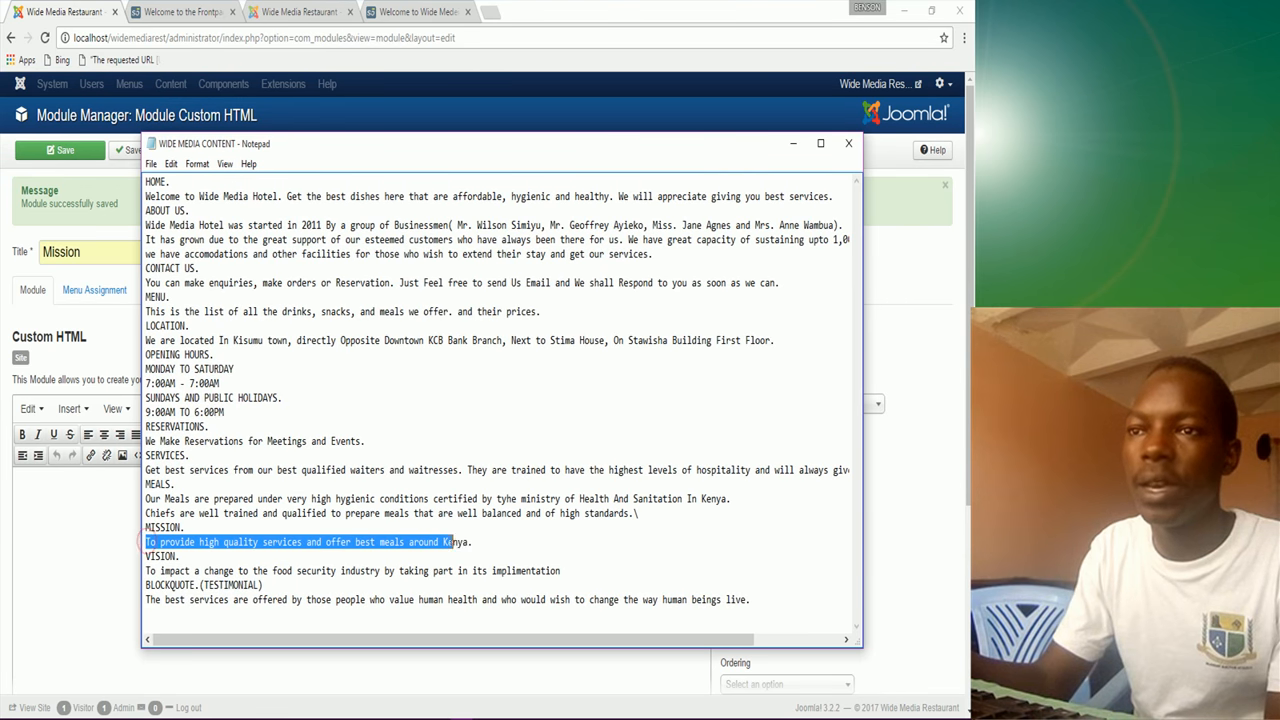
right_click(459, 541)
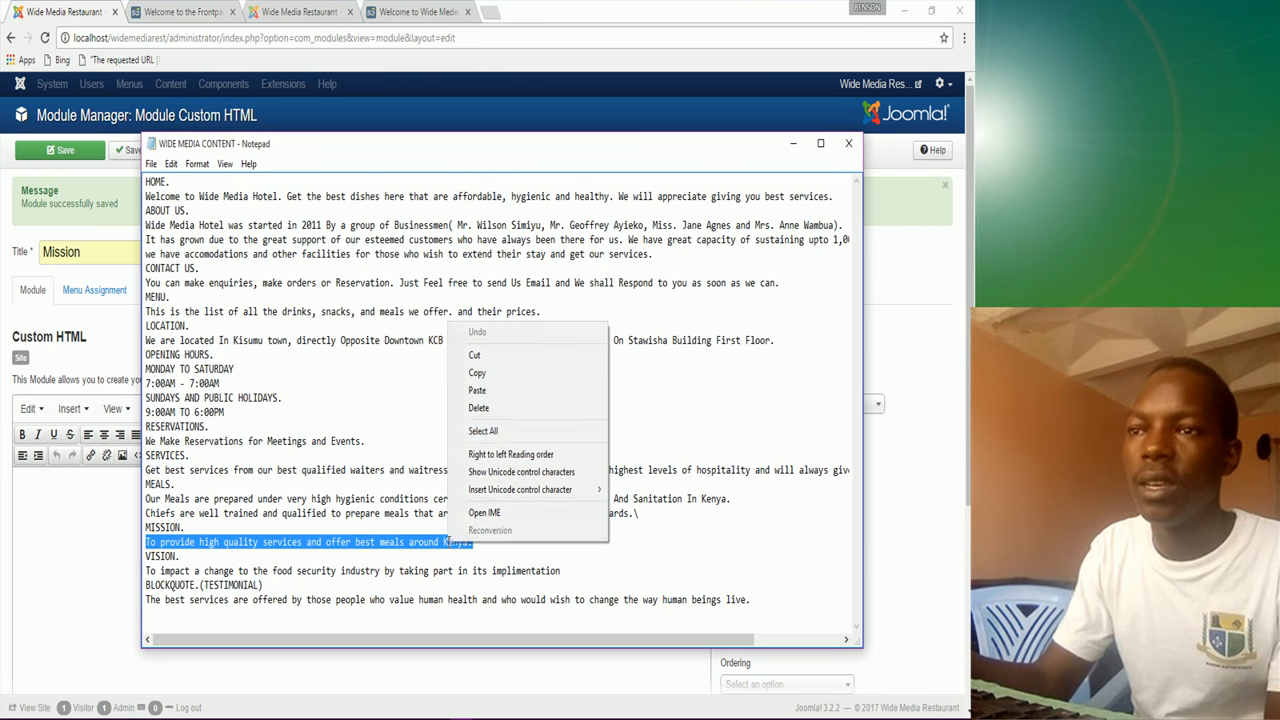
left_click(488, 376)
left_click(52, 517)
key("ctrl+v")
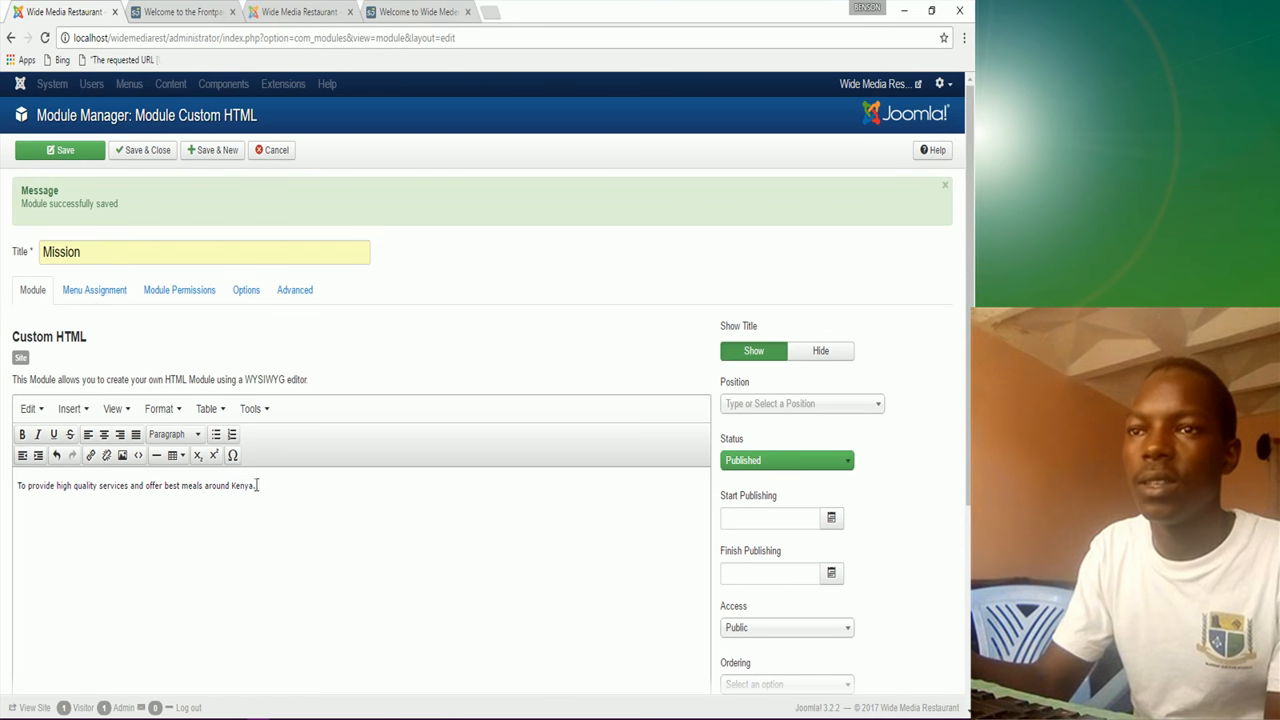
left_click_drag(257, 485, 18, 498)
Step: Make the Mission sentence bold, checking the reference page layout
left_click(22, 434)
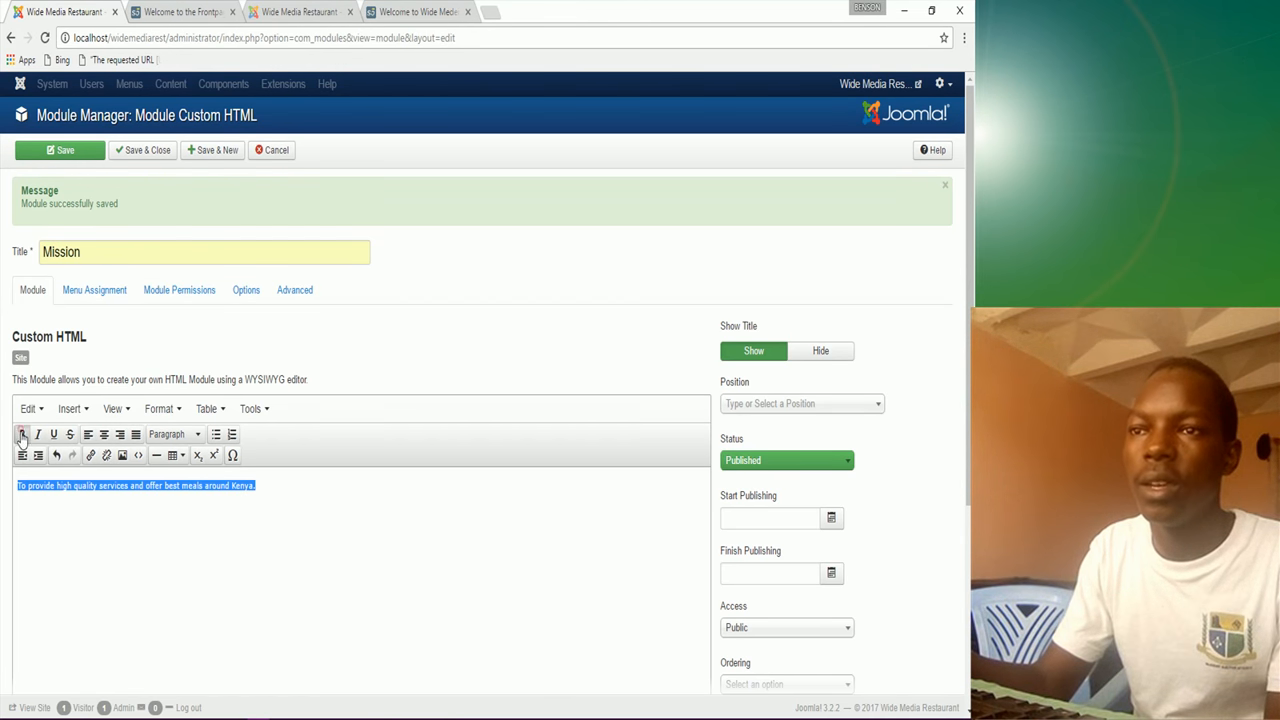
left_click(16, 488)
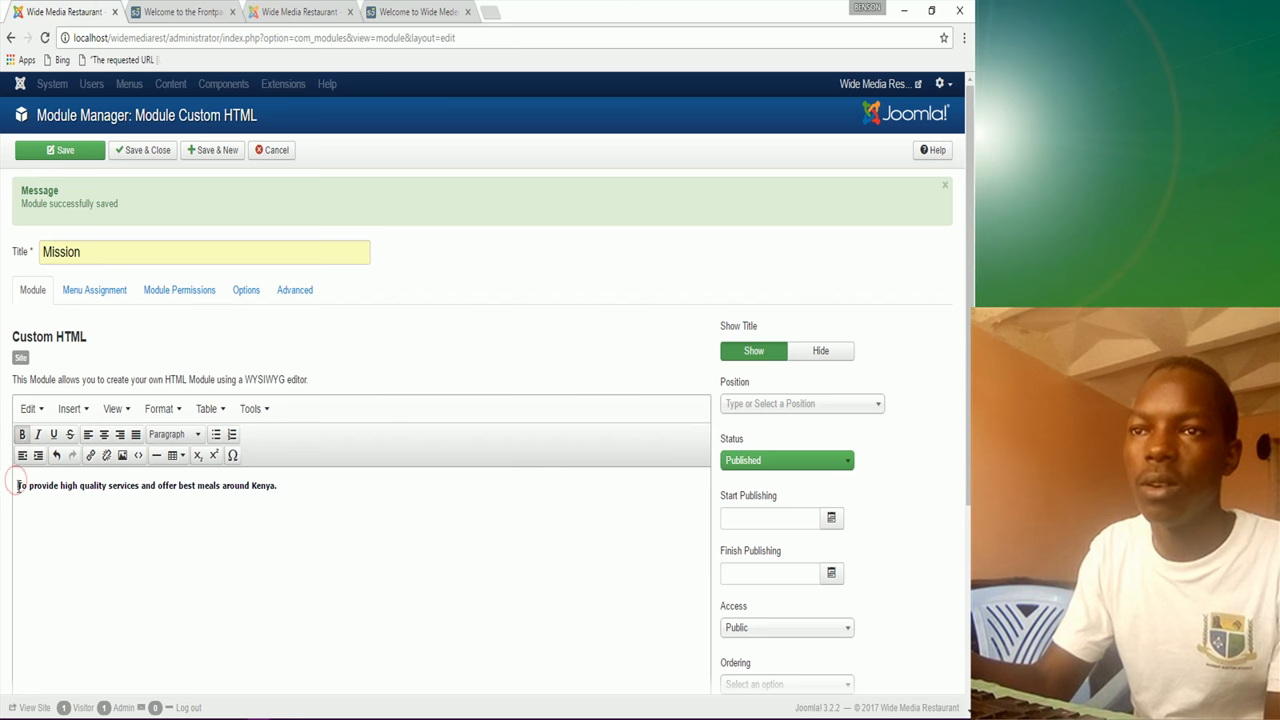
left_click(403, 13)
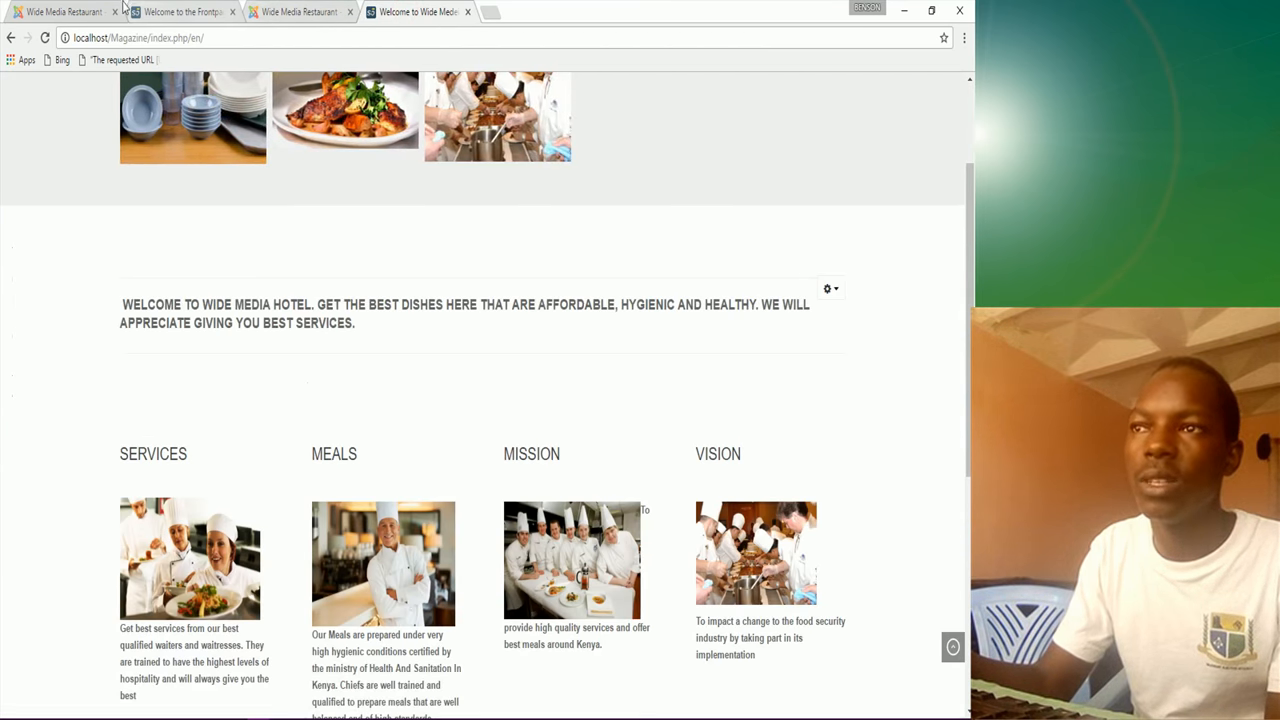
left_click(76, 16)
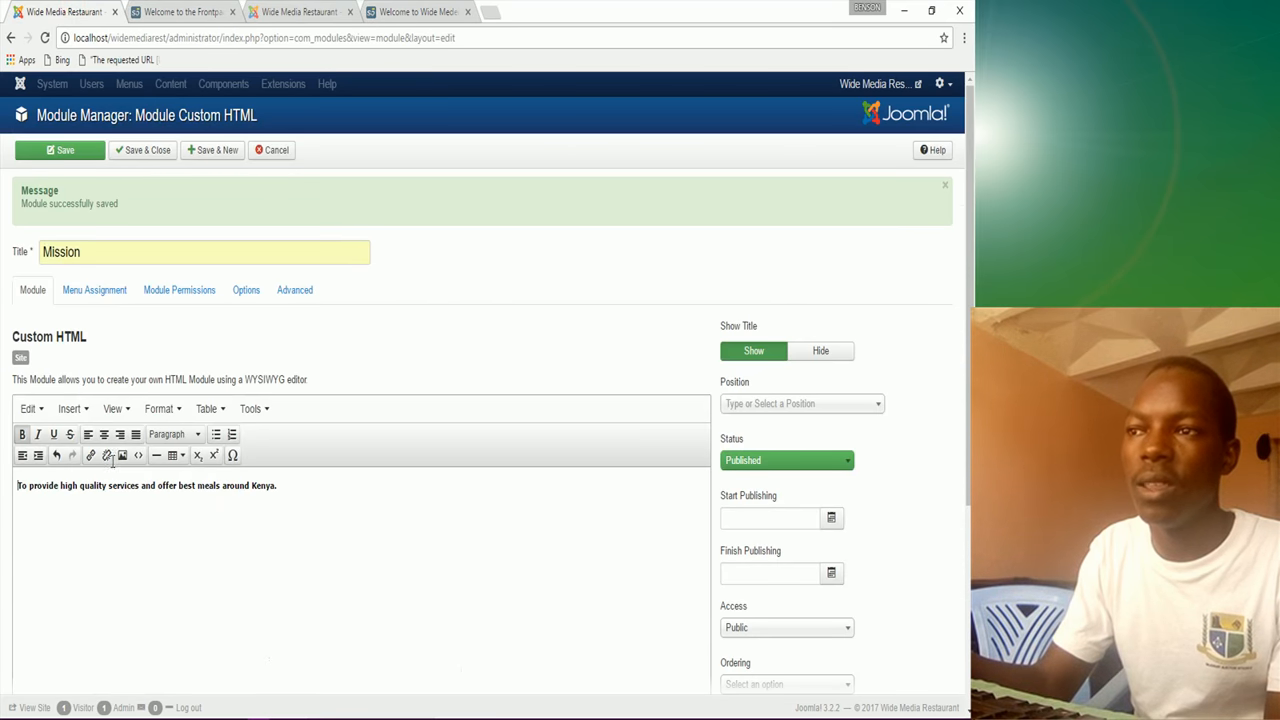
Step: Insert the chefs photo from sampledata/fruitshop at the start of the content
scroll(103, 634, "down", 3)
left_click(88, 648)
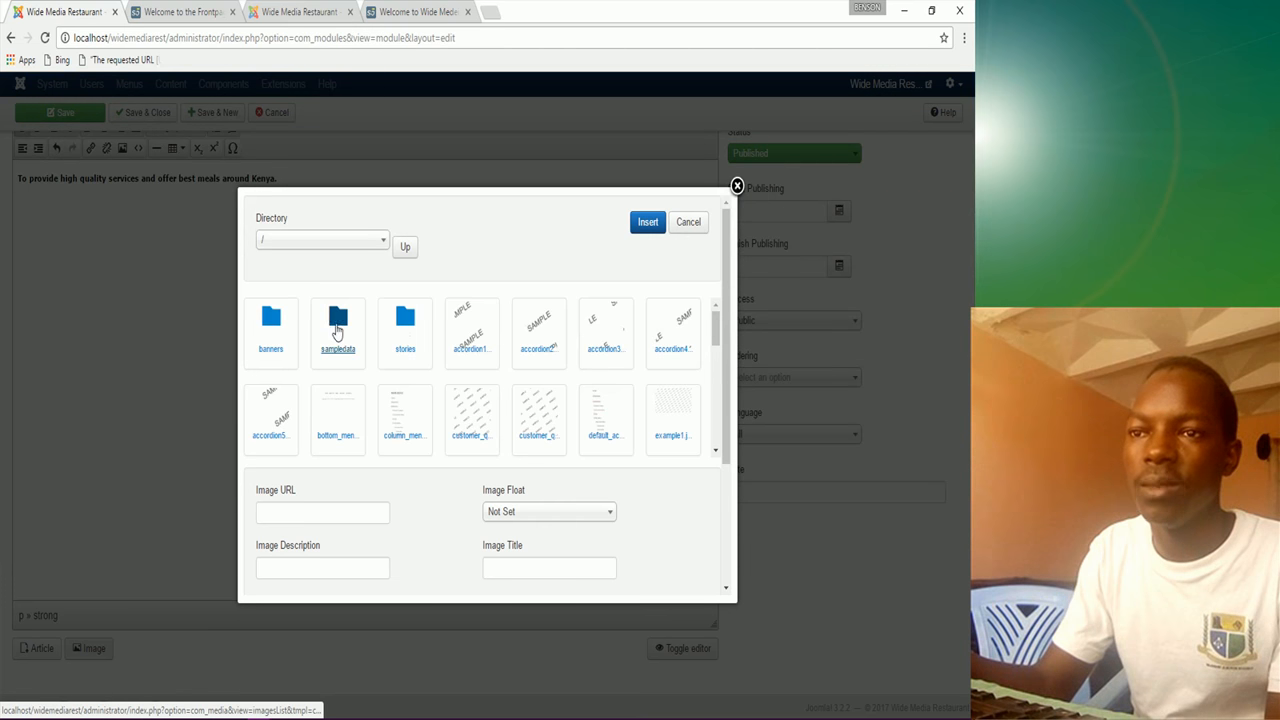
left_click(338, 330)
left_click(271, 335)
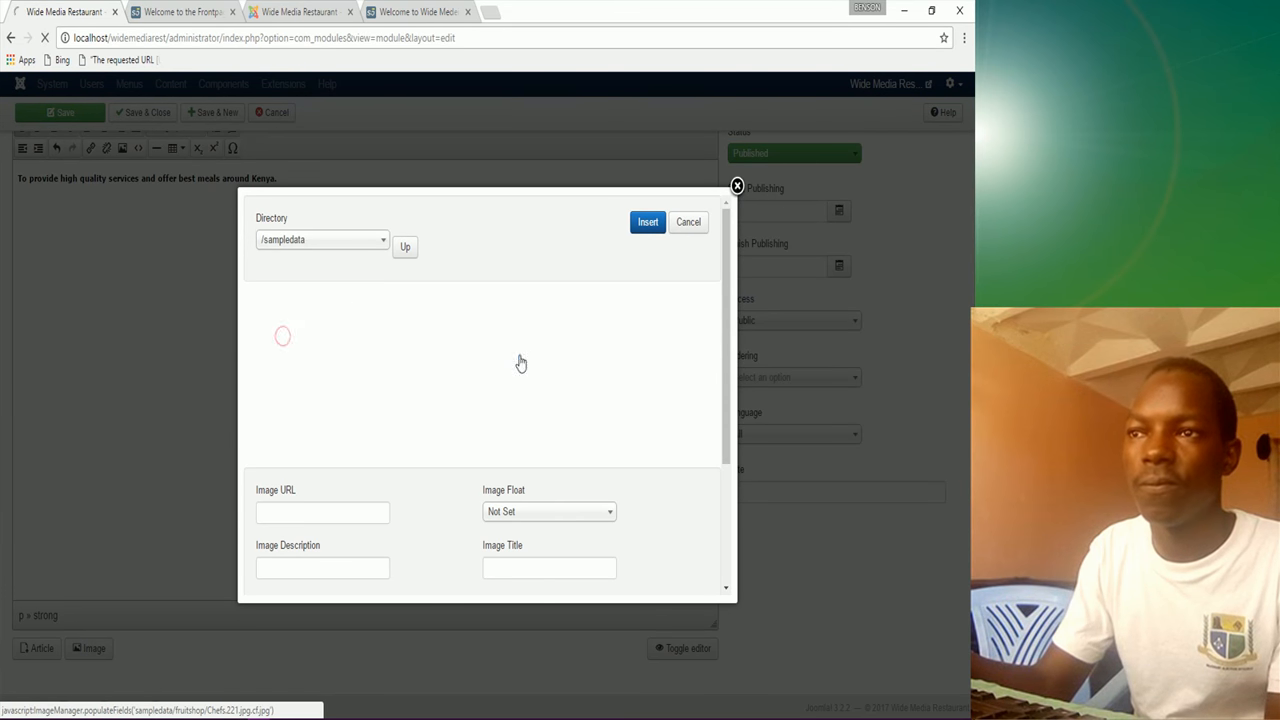
left_click(550, 322)
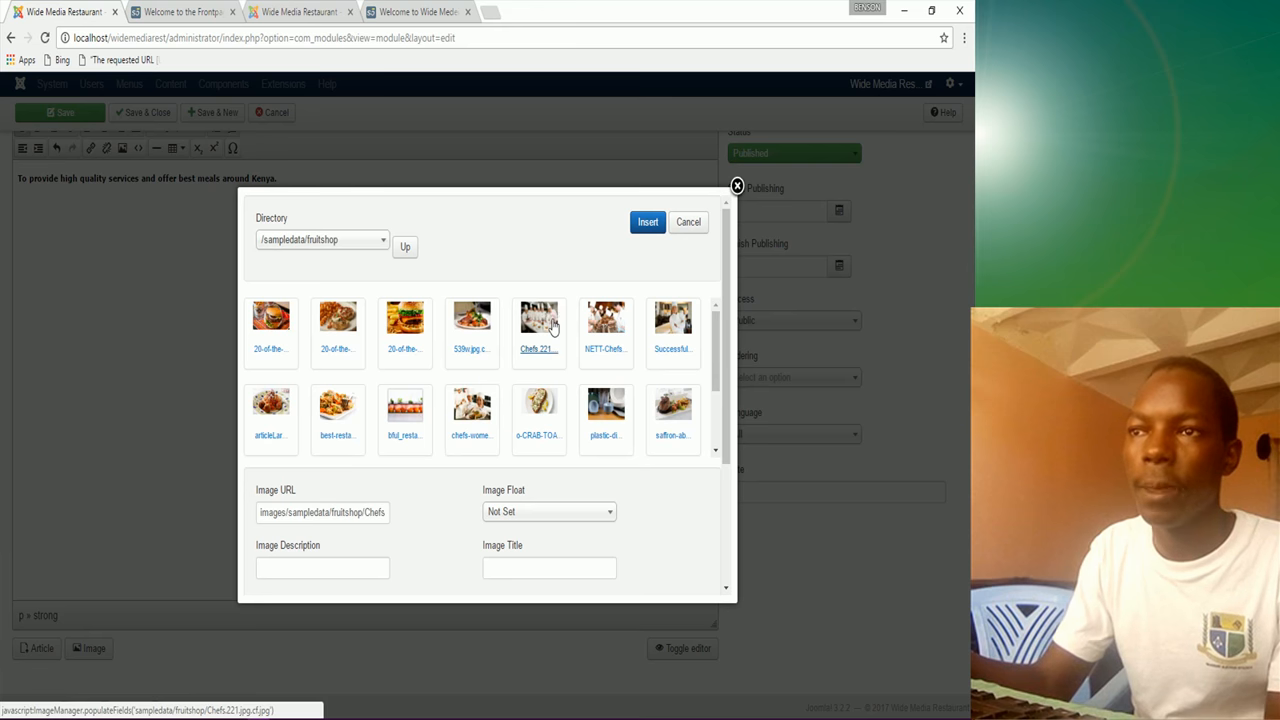
left_click(648, 222)
Step: Resize the chefs photo into a small, narrow picture
left_click(218, 308)
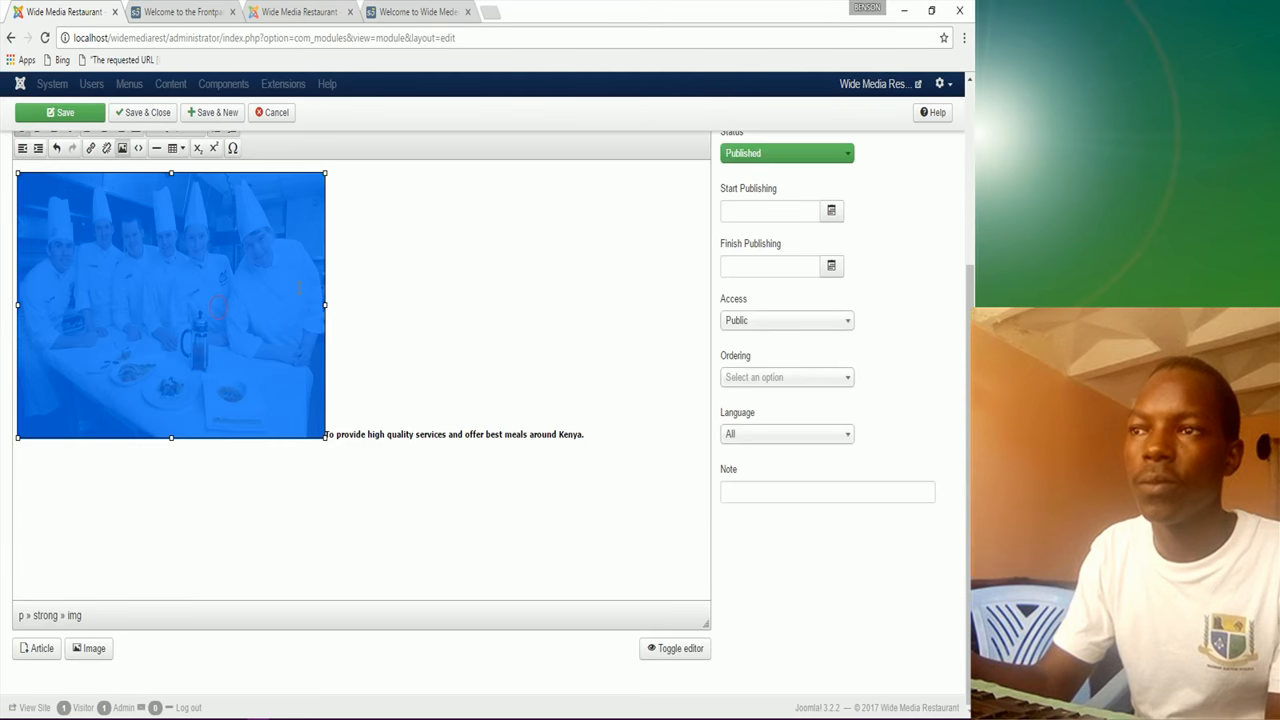
left_click_drag(325, 305, 132, 305)
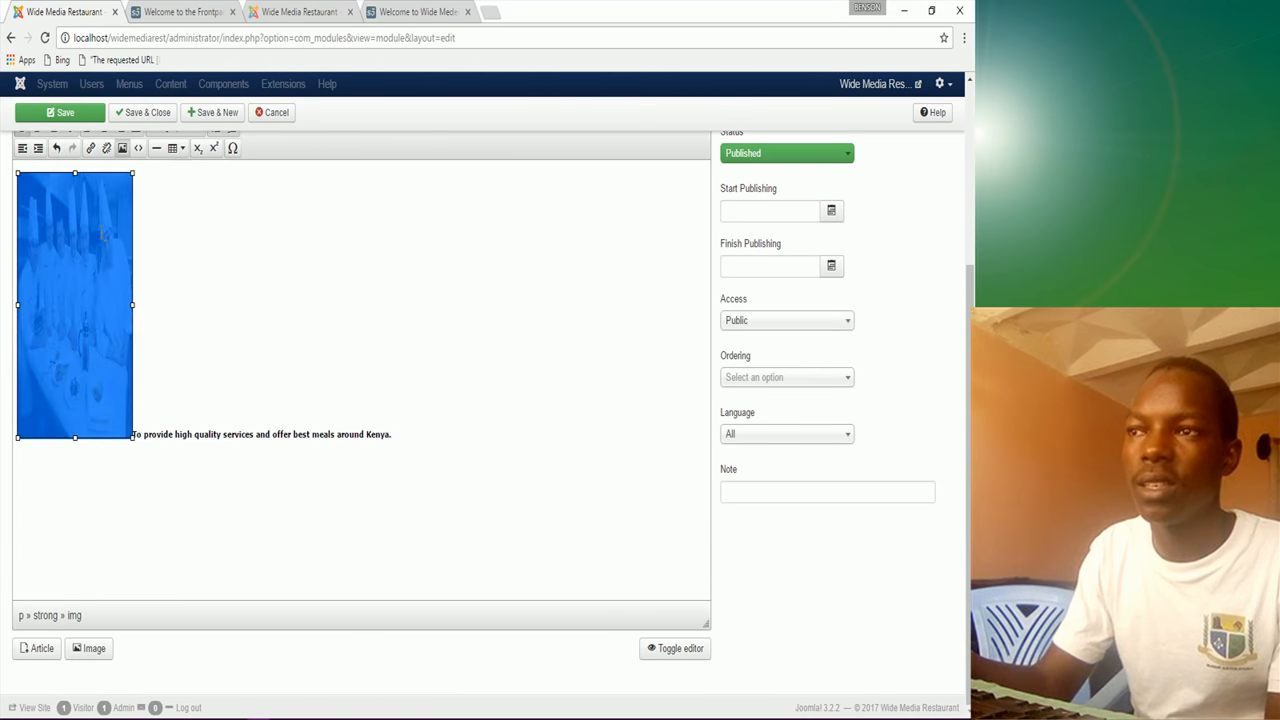
left_click_drag(74, 172, 56, 239)
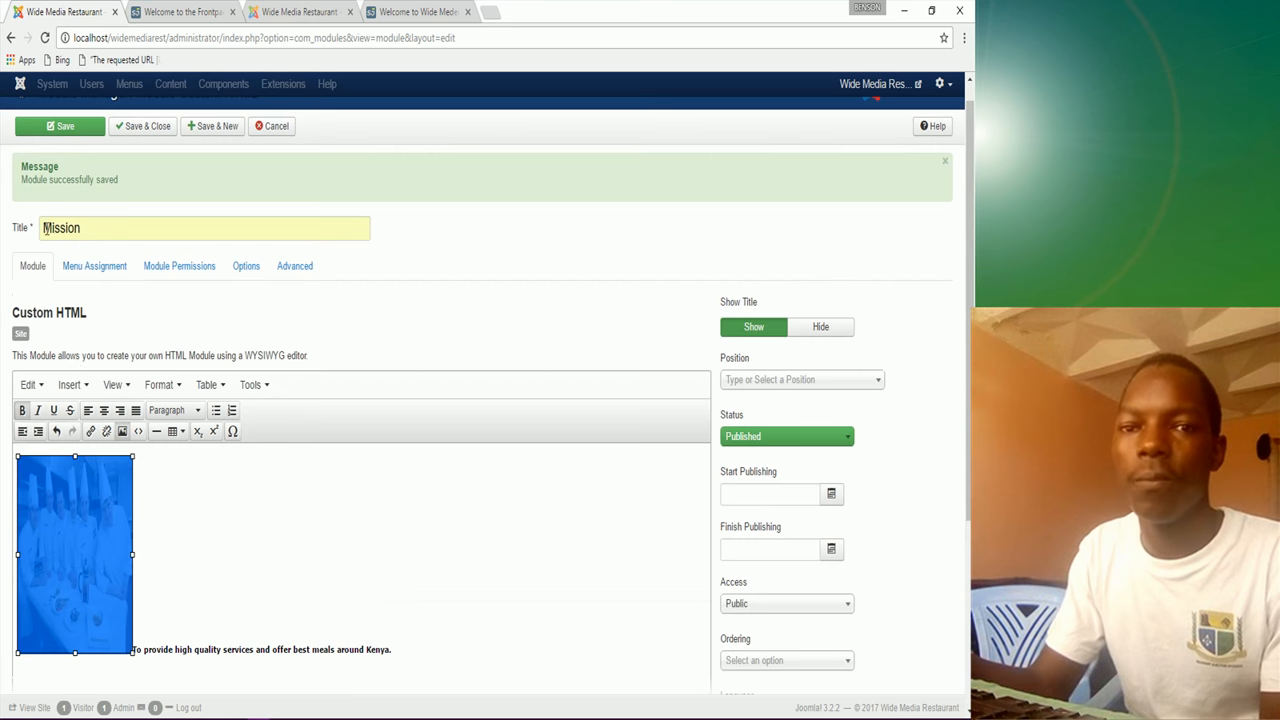
left_click_drag(132, 555, 115, 552)
left_click_drag(66, 456, 66, 476)
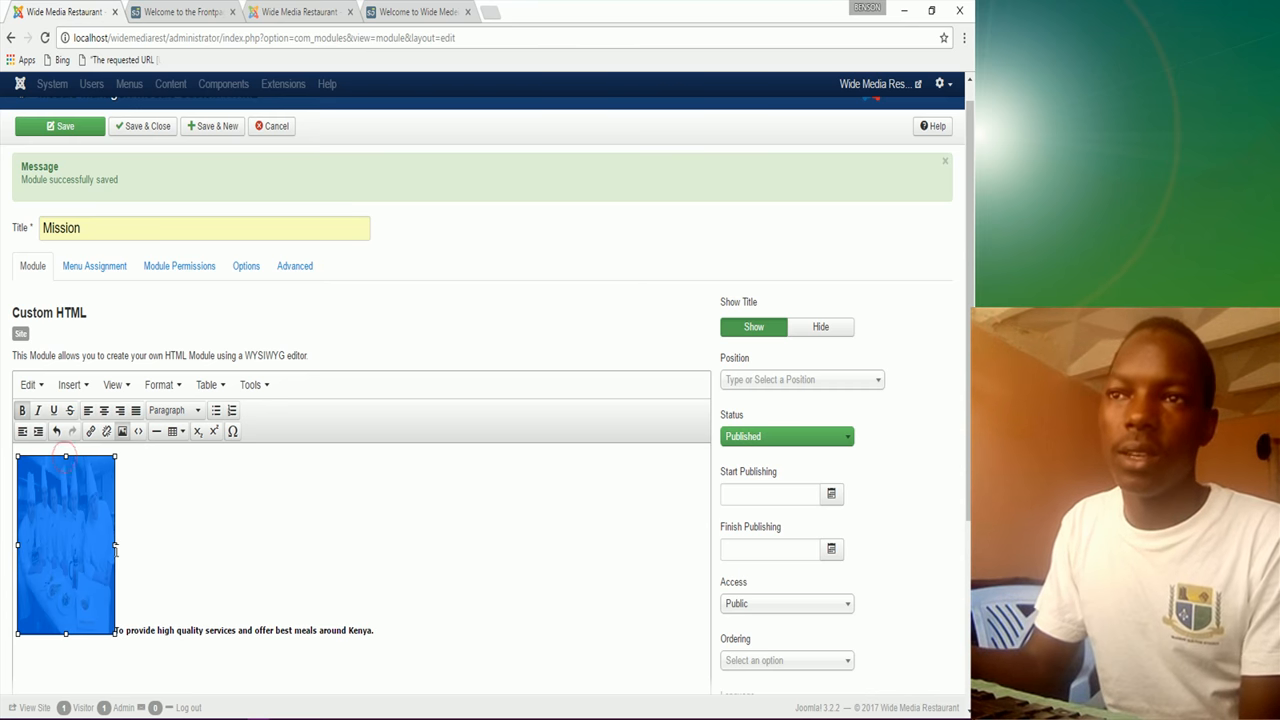
left_click_drag(115, 546, 122, 546)
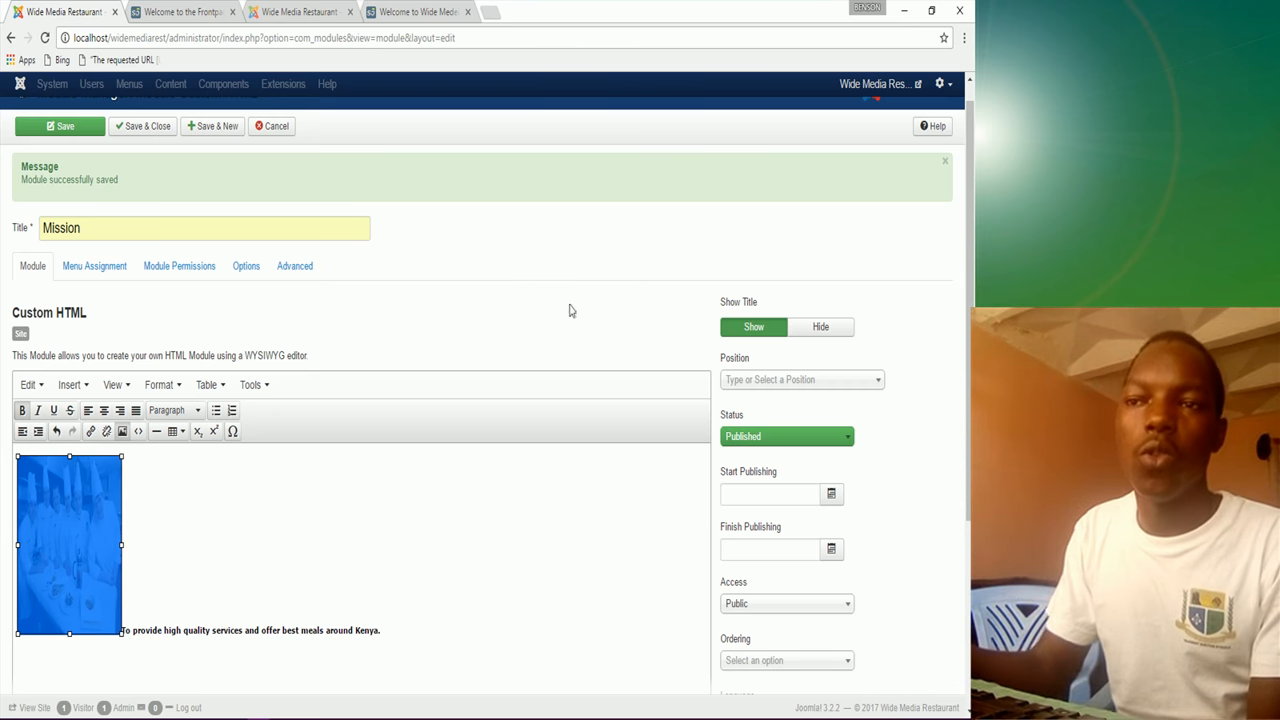
Step: Set the Mission module position to Middle Bottom 3
left_click(737, 380)
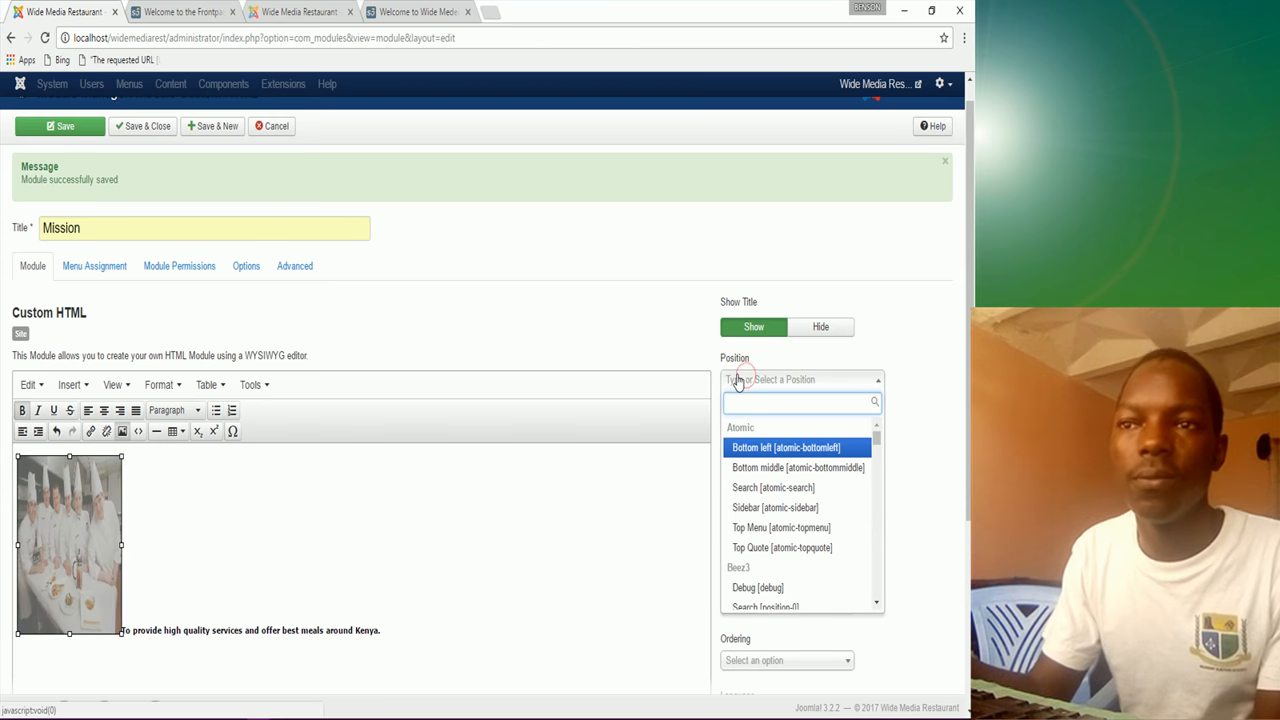
type("middle")
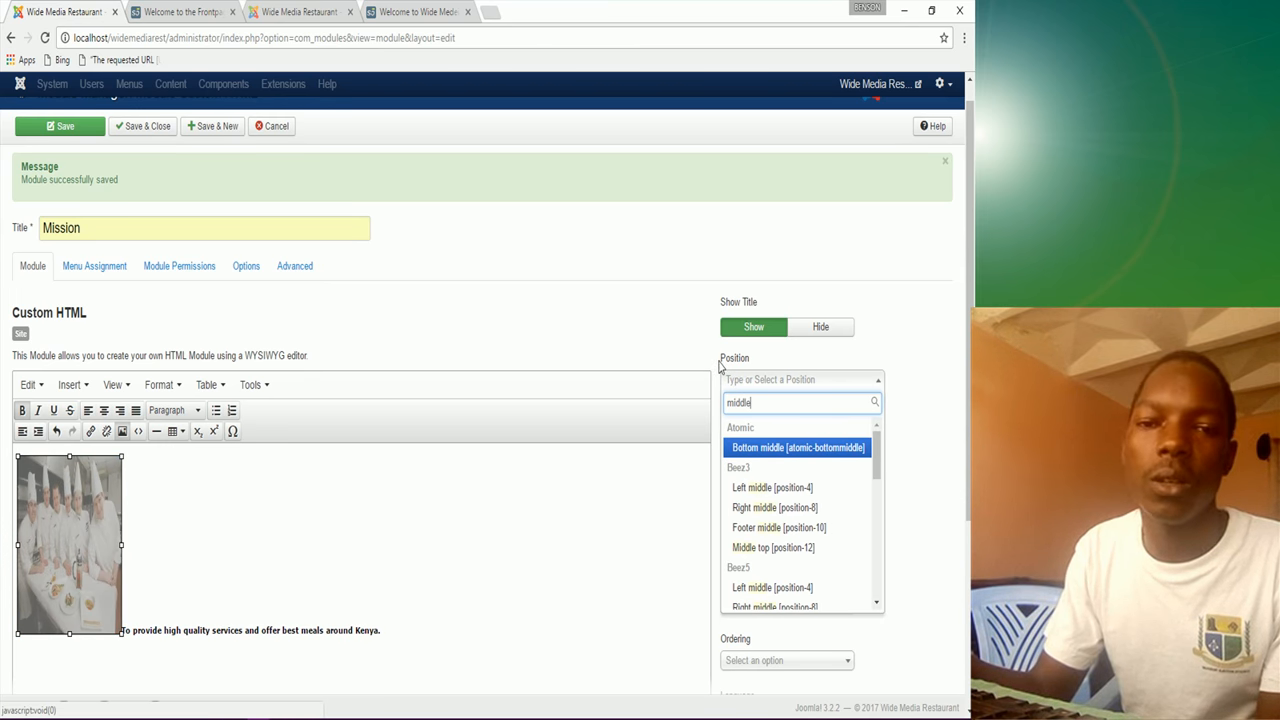
scroll(777, 525, "down", 2)
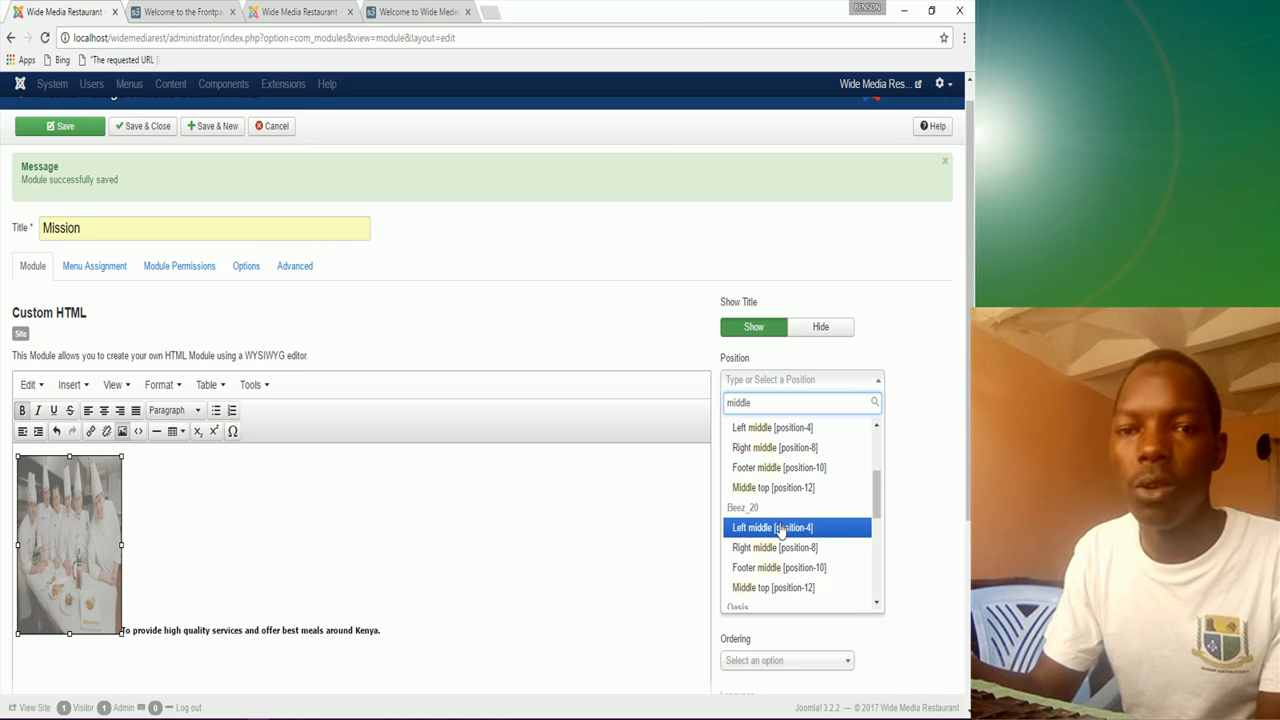
scroll(780, 533, "down", 3)
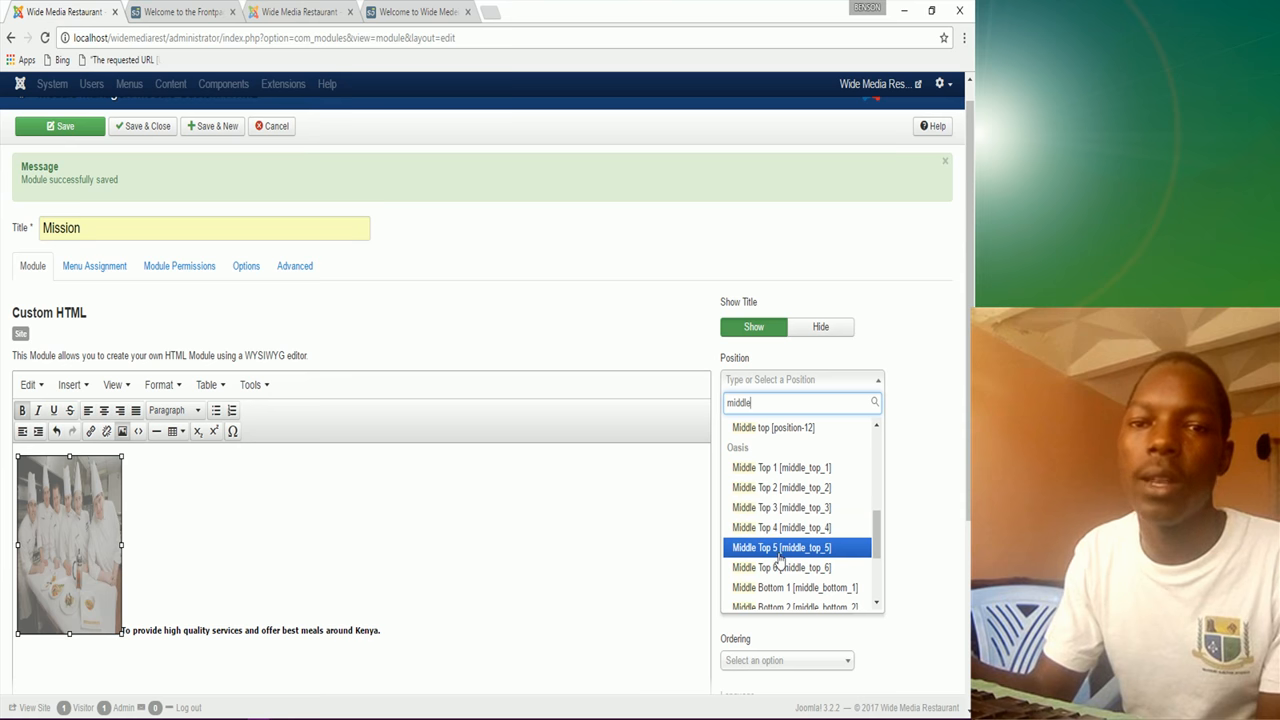
scroll(778, 557, "down", 2)
left_click(778, 549)
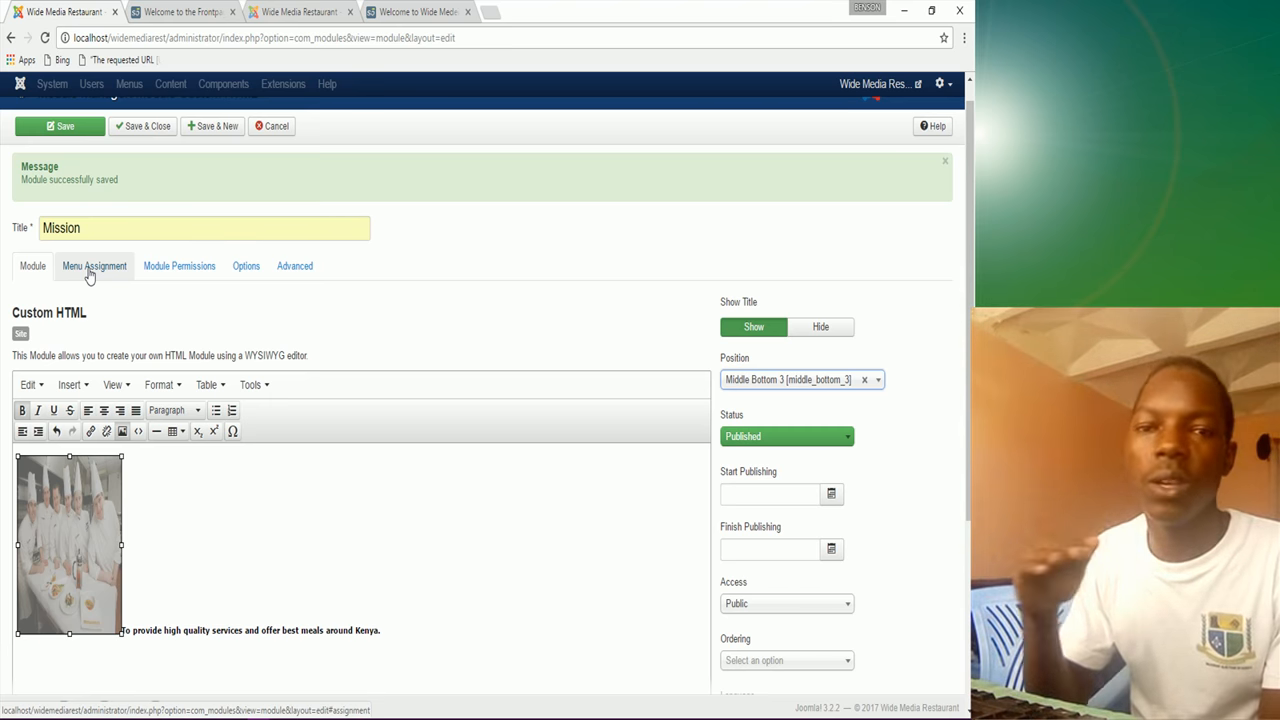
Step: Show the module only on the Home page, save it, and reload the front page
left_click(88, 268)
left_click(152, 307)
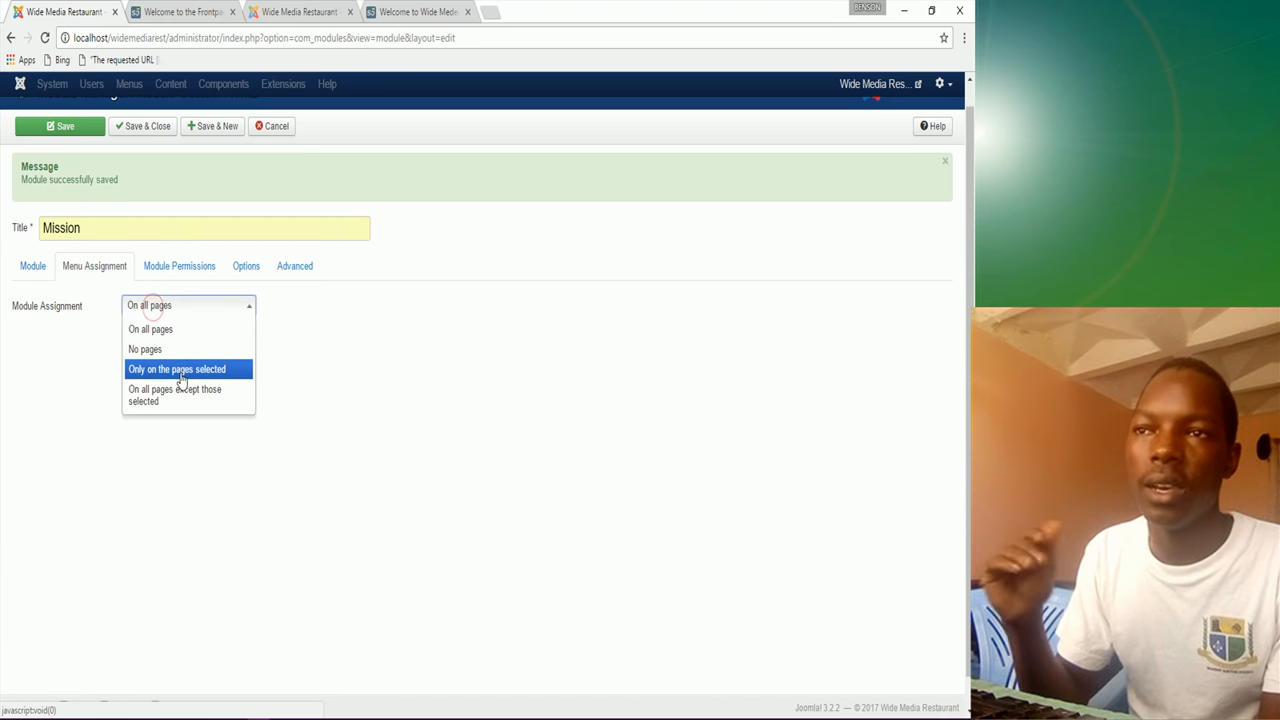
left_click(182, 370)
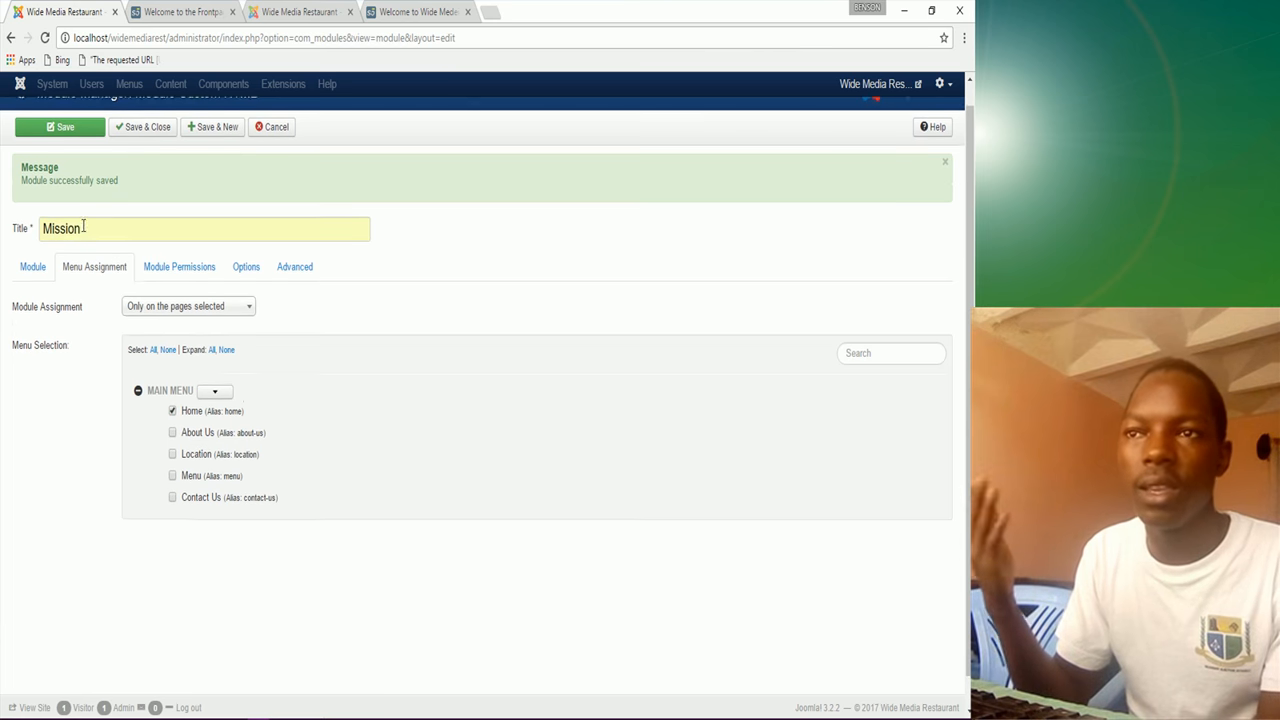
scroll(130, 200, "up", 1)
left_click(80, 160)
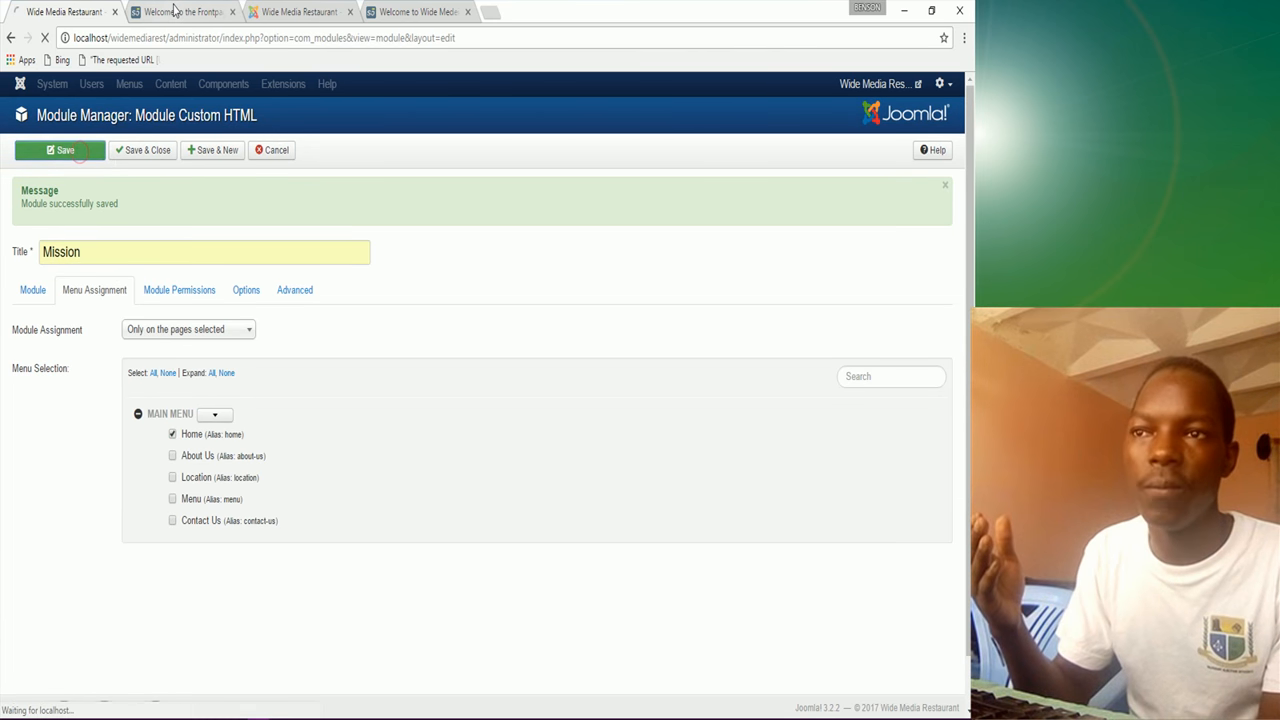
key("ctrl+Tab")
left_click(43, 42)
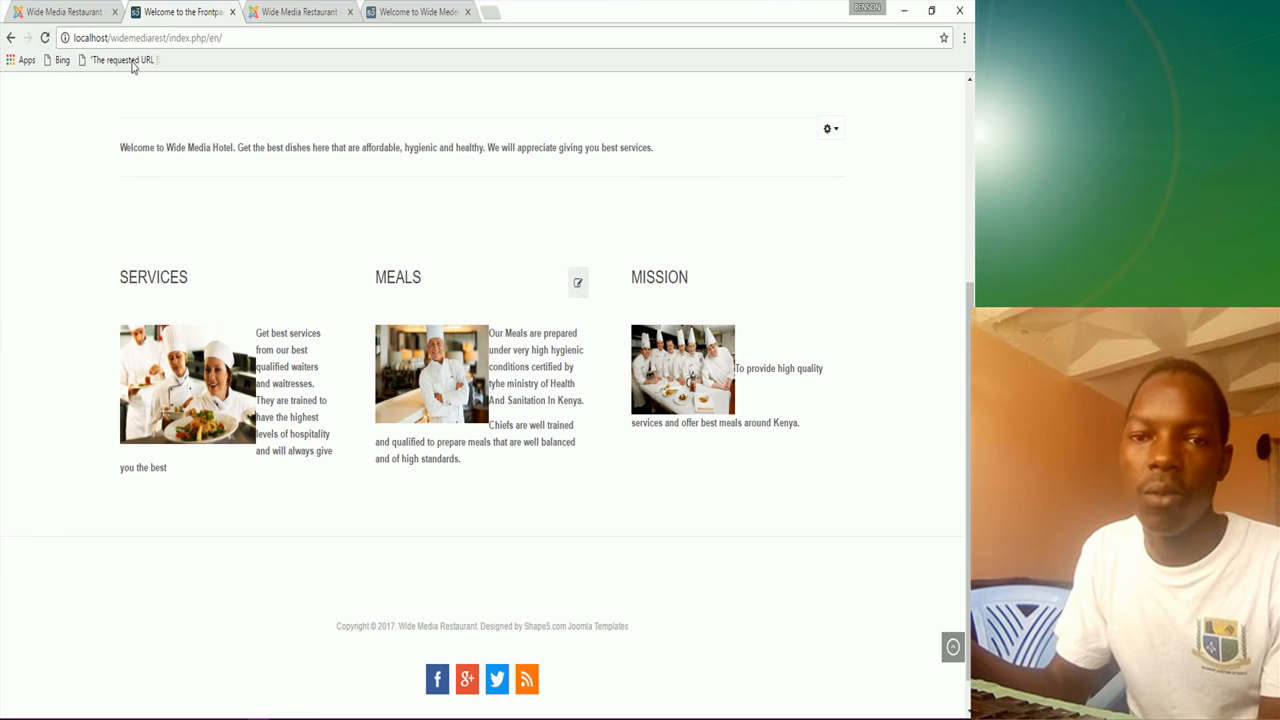
Step: Compare the front page with the reference site, then save Mission and start a new module
left_click(91, 13)
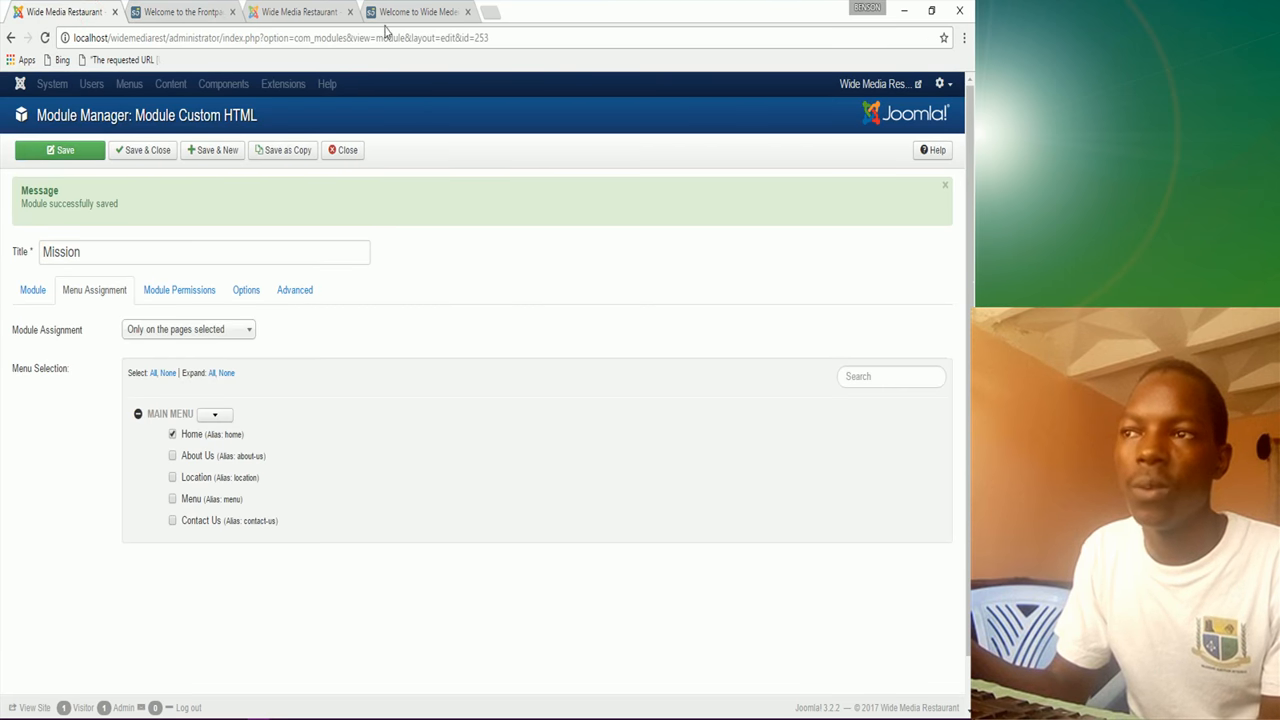
left_click(398, 13)
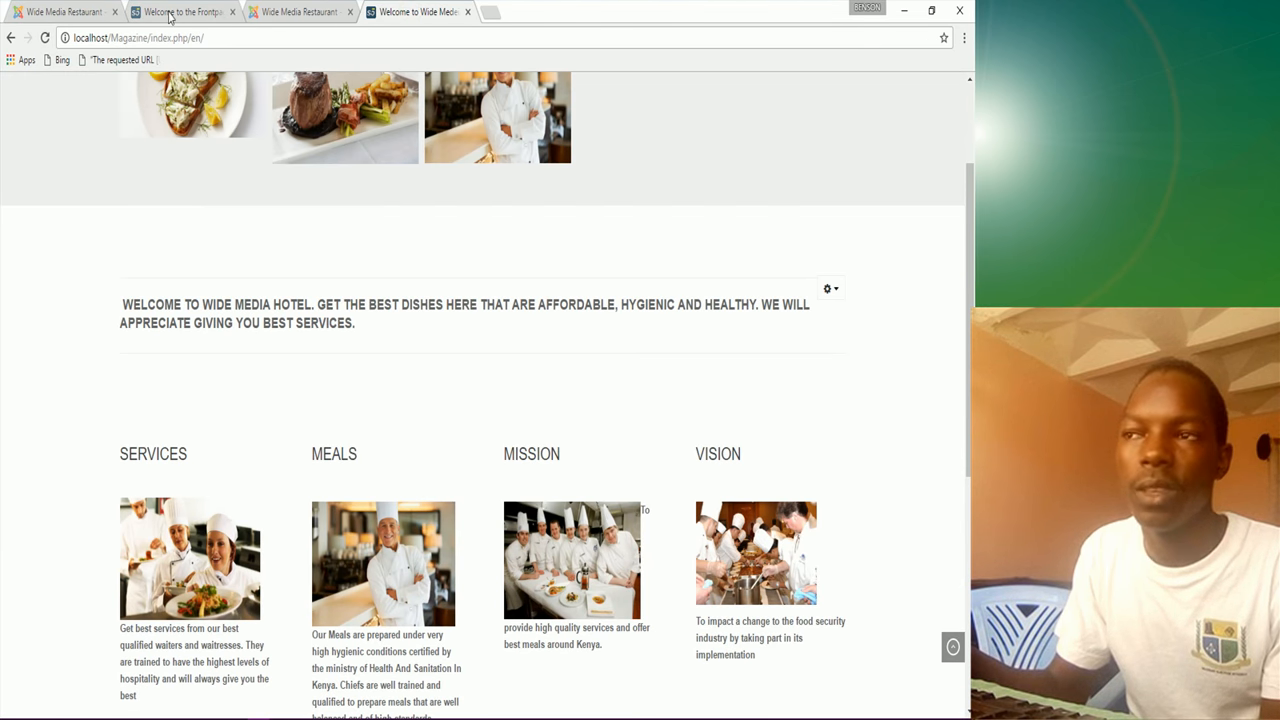
left_click(80, 11)
left_click(200, 414)
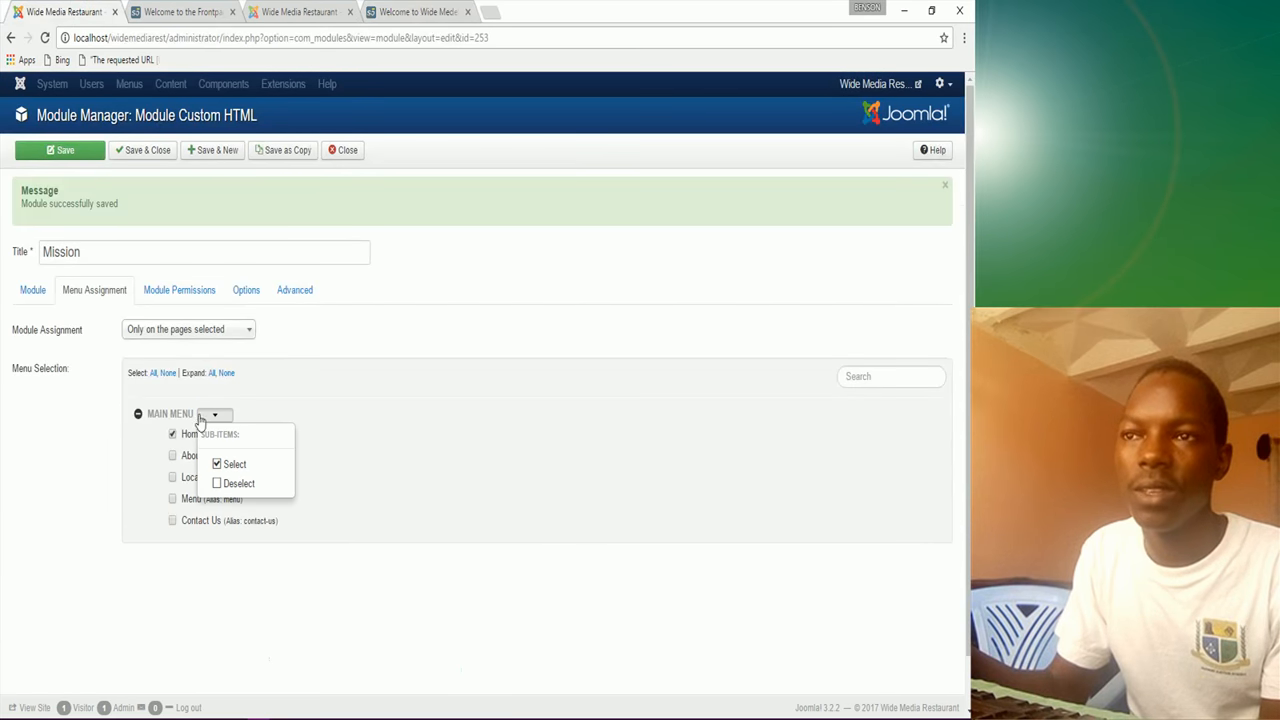
left_click(212, 155)
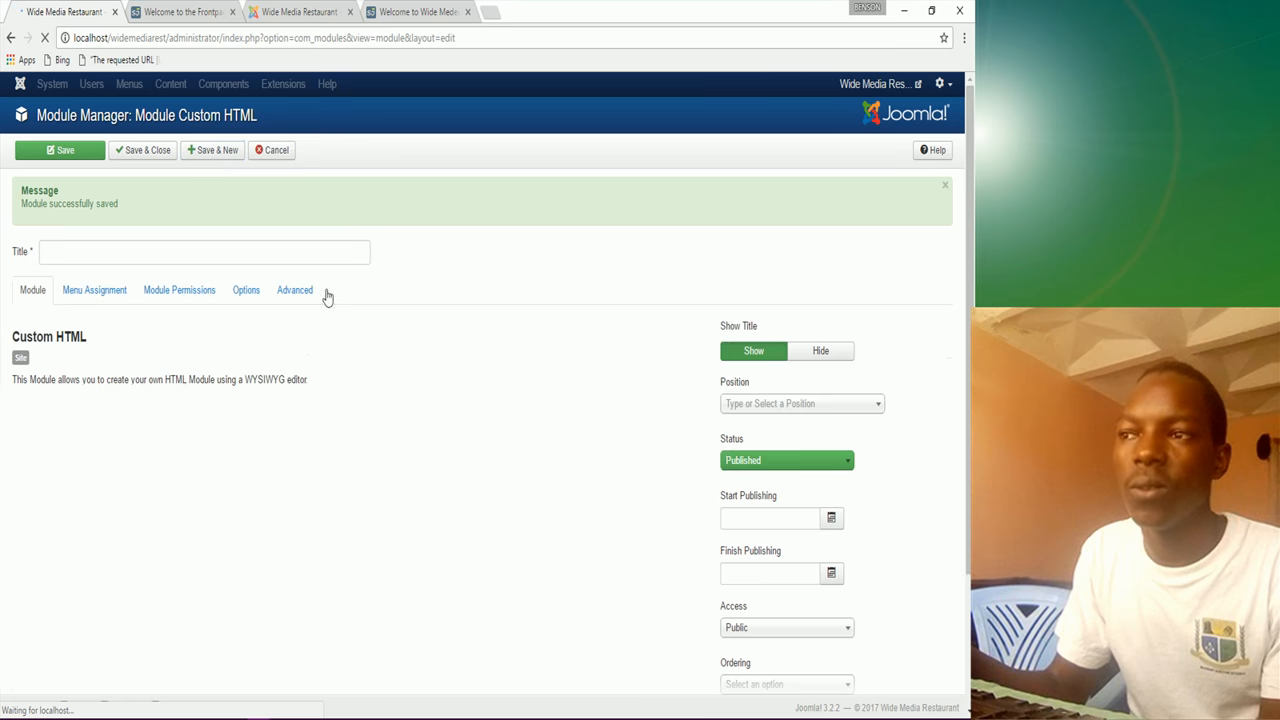
Step: Title the new module 'Vision'
left_click(122, 250)
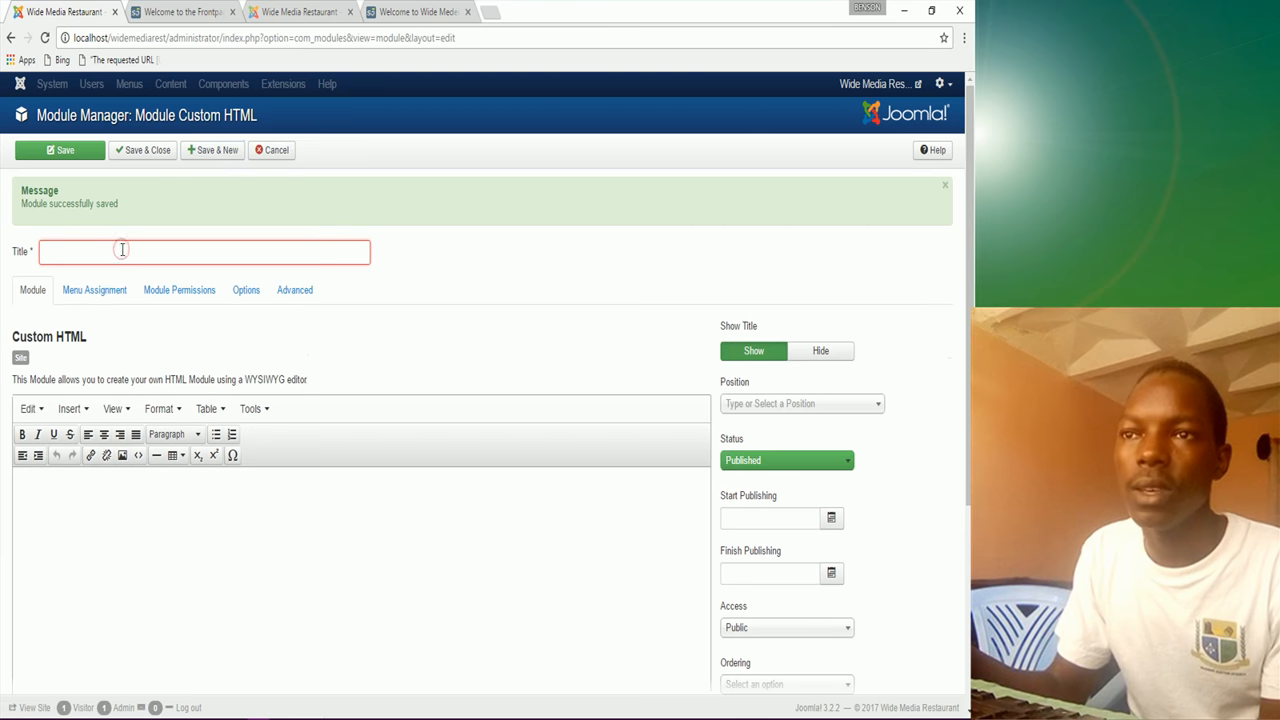
type("Vi")
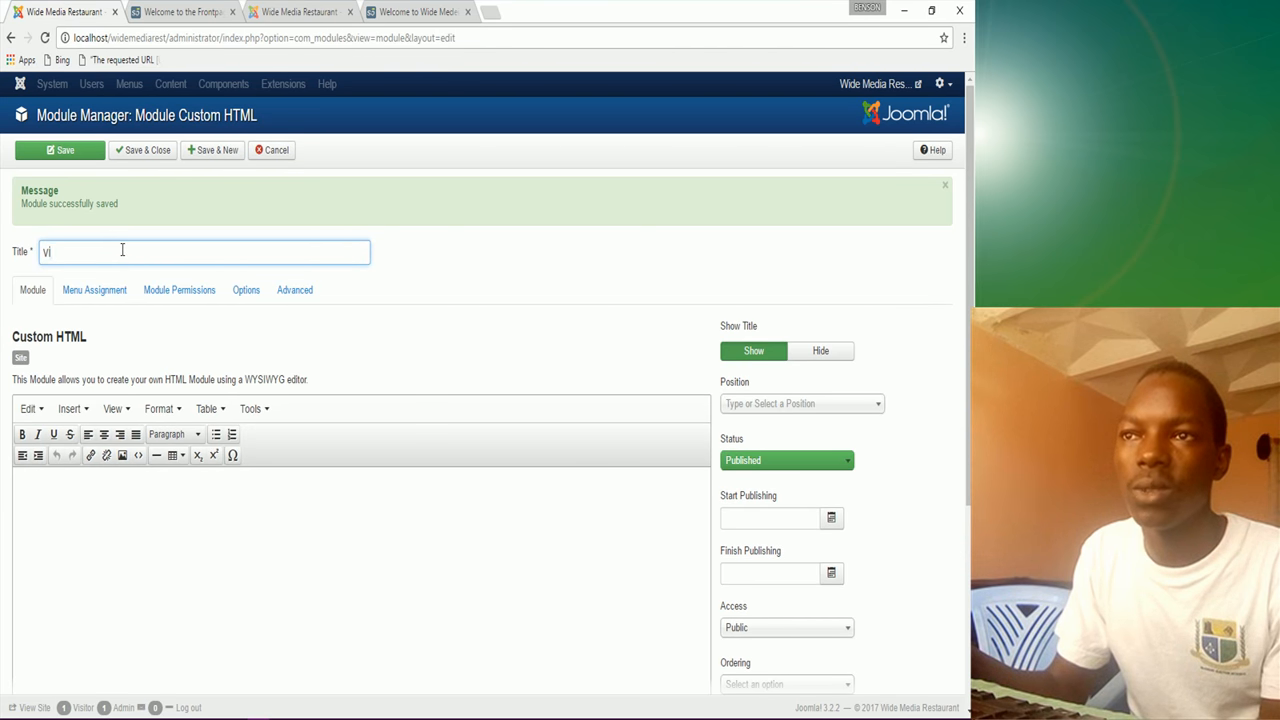
key("BackSpace")
key("BackSpace")
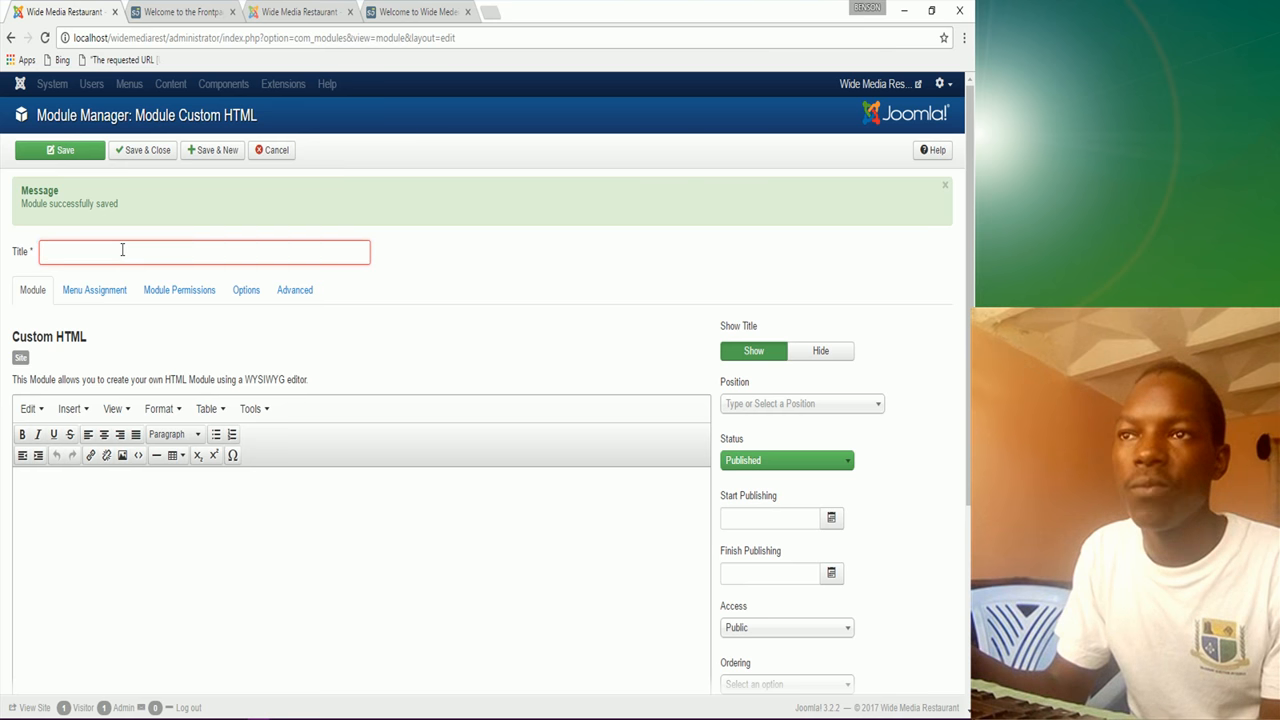
type("Vision")
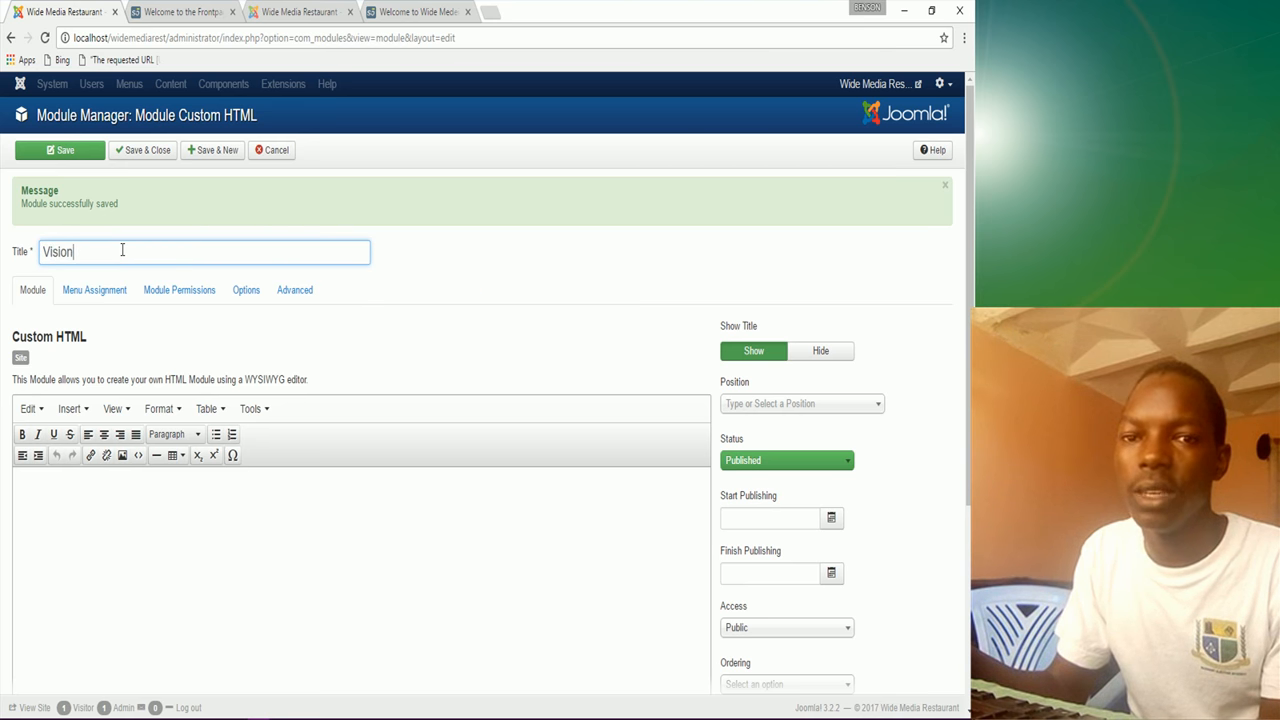
left_click(51, 502)
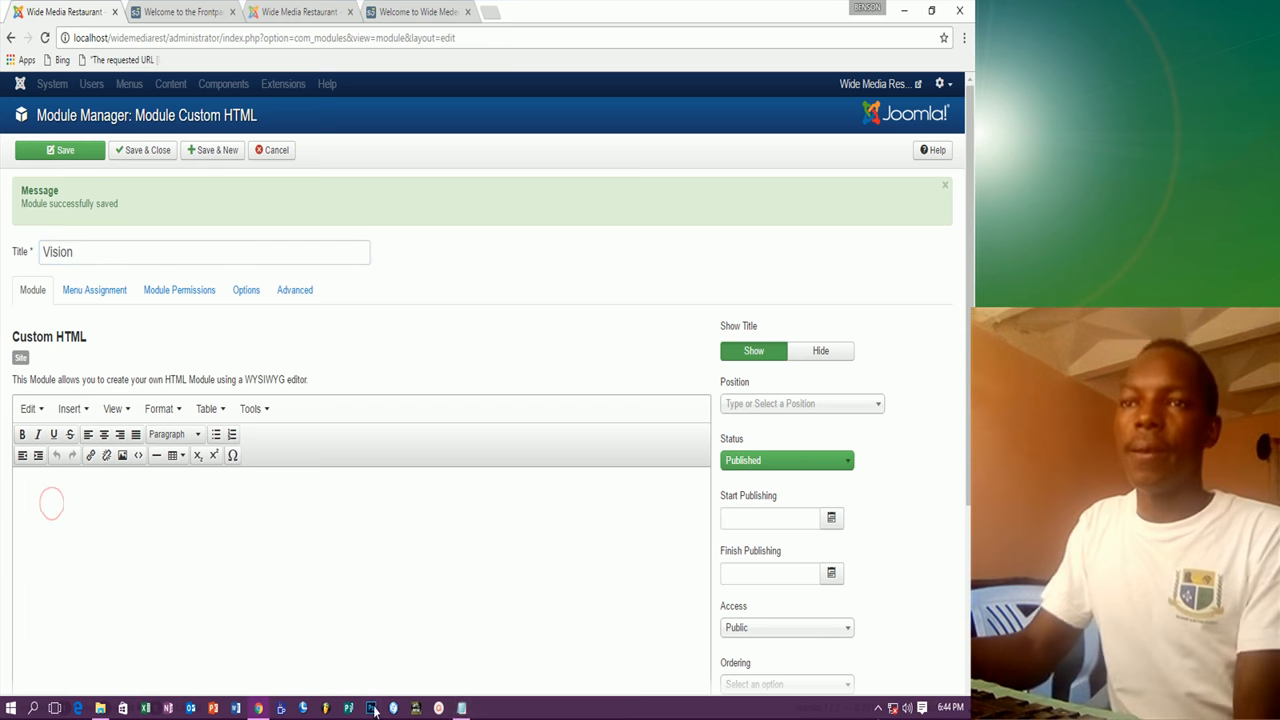
Step: Copy the VISION statement from the notes and paste it into the module content
left_click(372, 709)
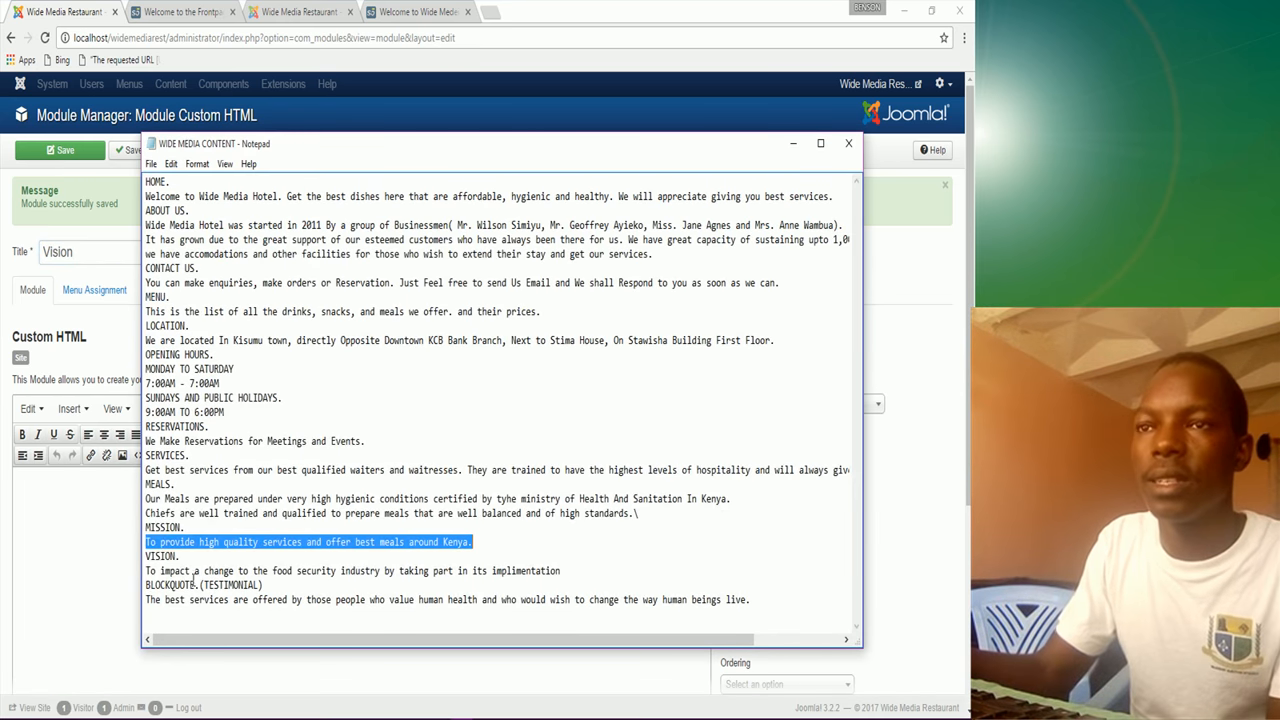
left_click_drag(147, 571, 566, 575)
right_click(558, 573)
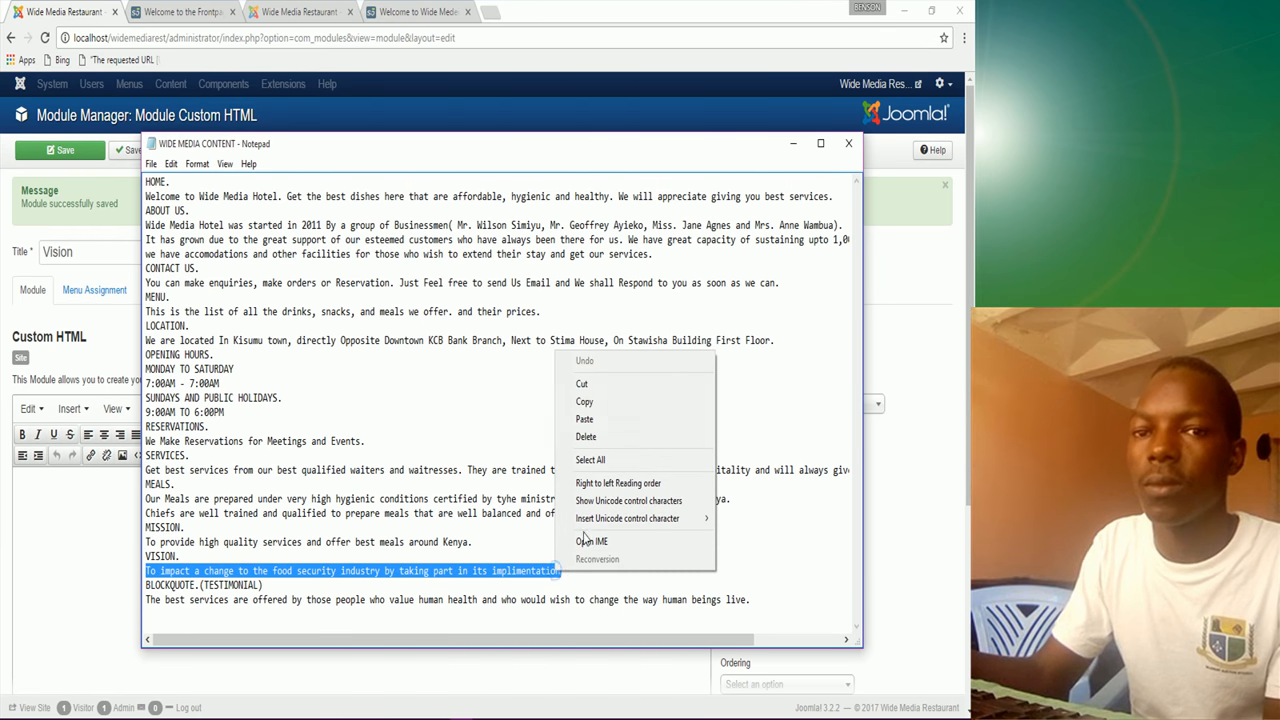
left_click(598, 402)
left_click(80, 557)
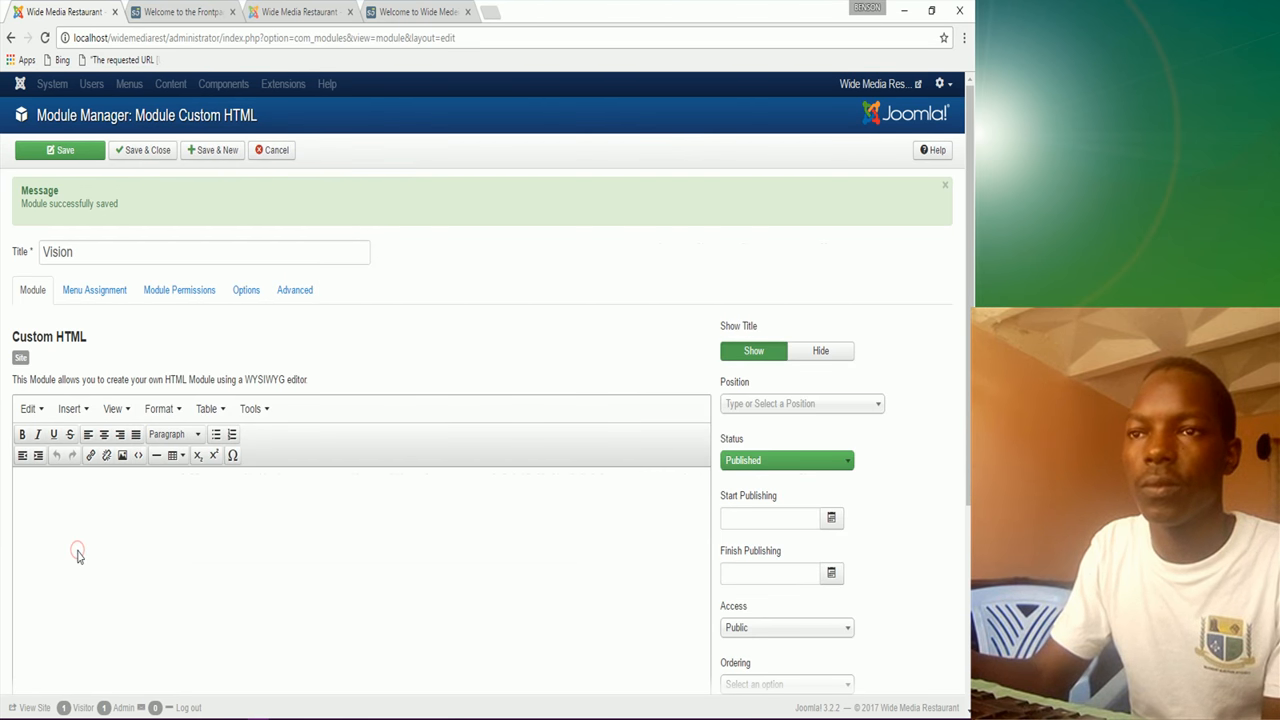
key("ctrl+v")
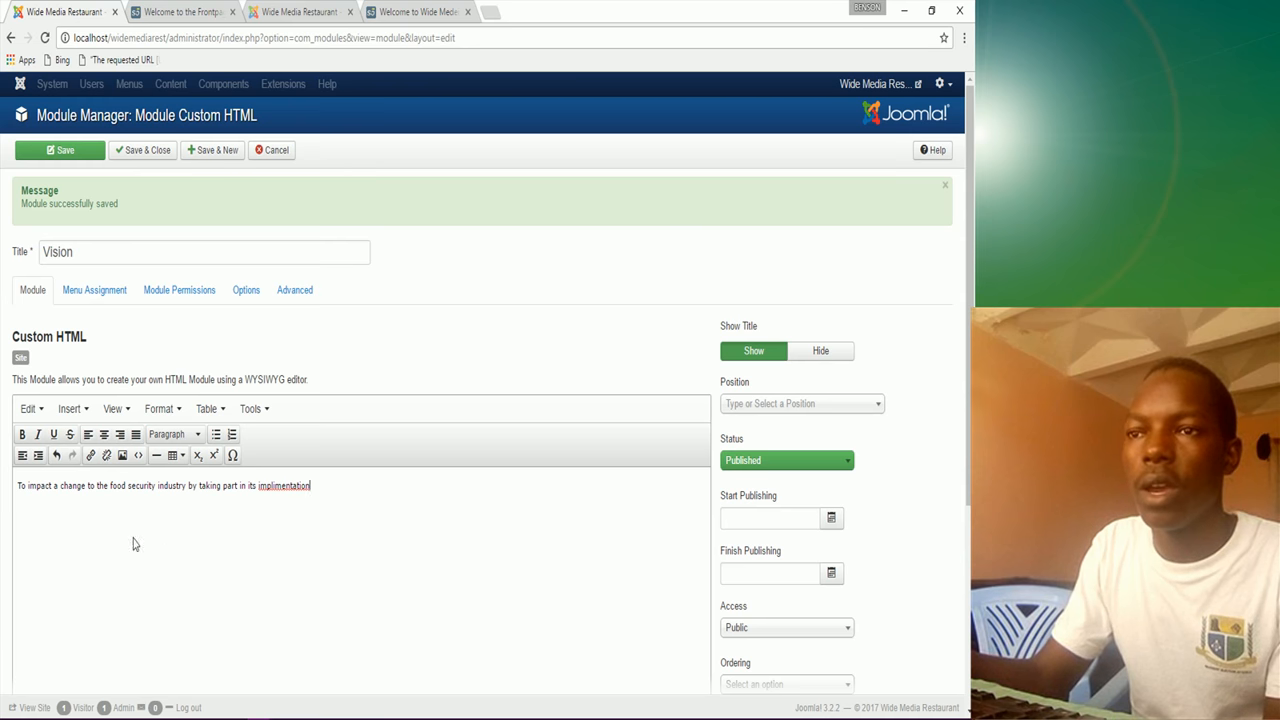
Step: Correct 'implimentation' to 'implementation' and make the vision sentence bold
right_click(287, 486)
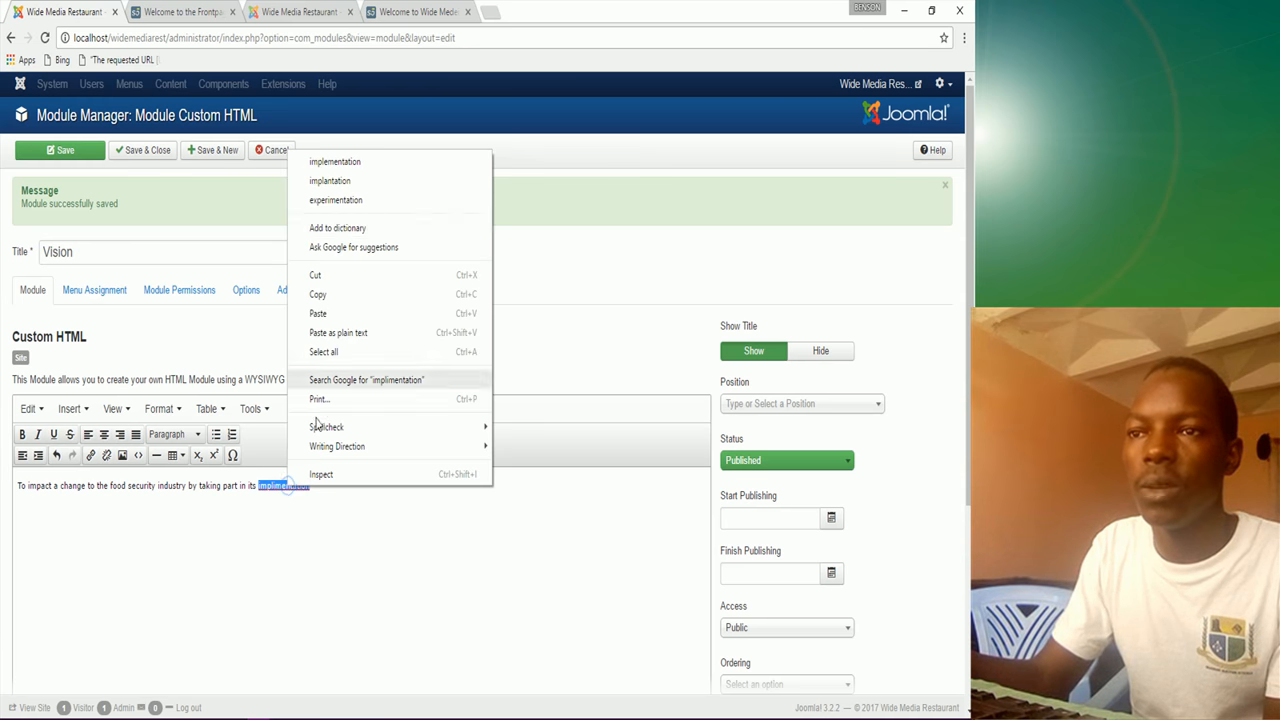
left_click(333, 162)
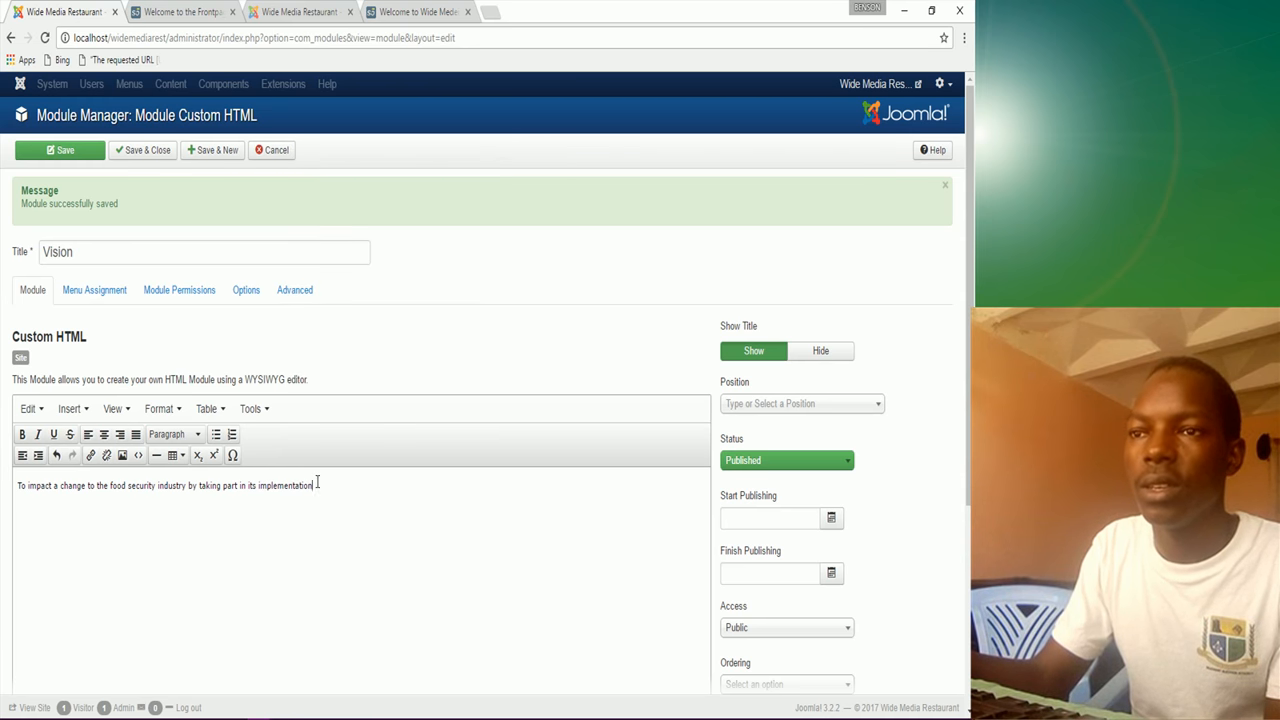
left_click_drag(317, 484, 16, 486)
left_click(21, 435)
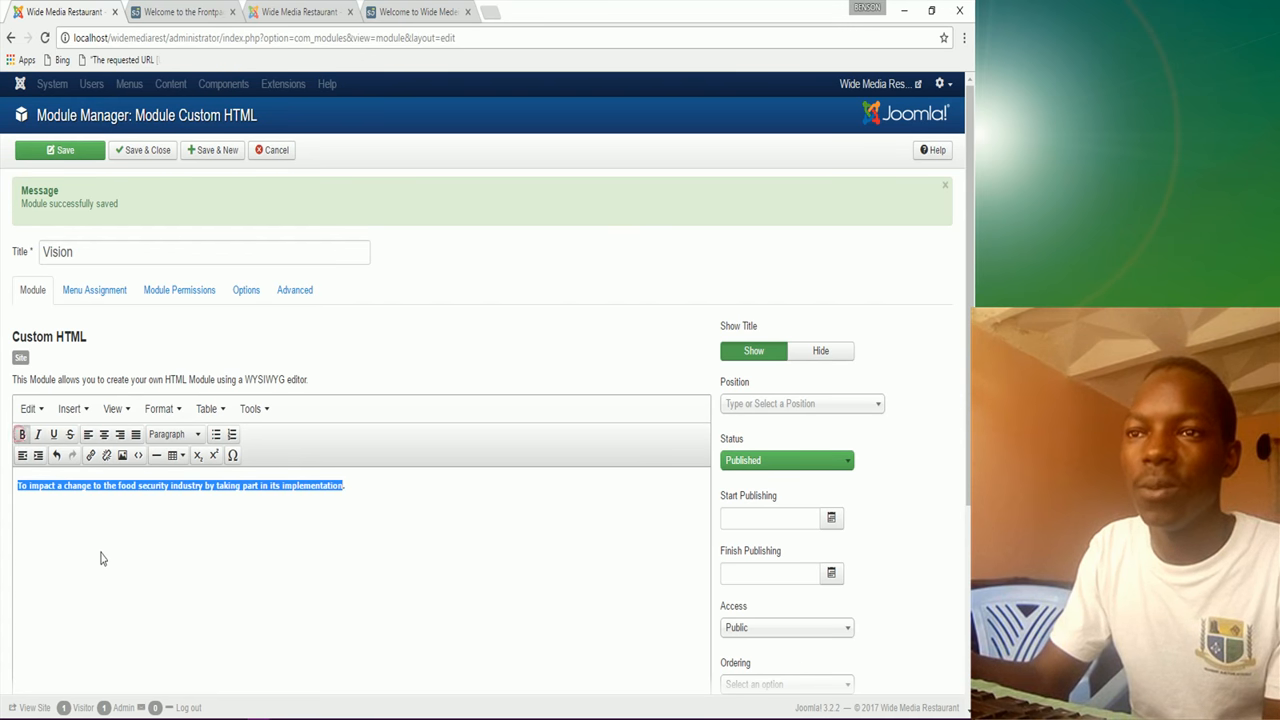
left_click(18, 487)
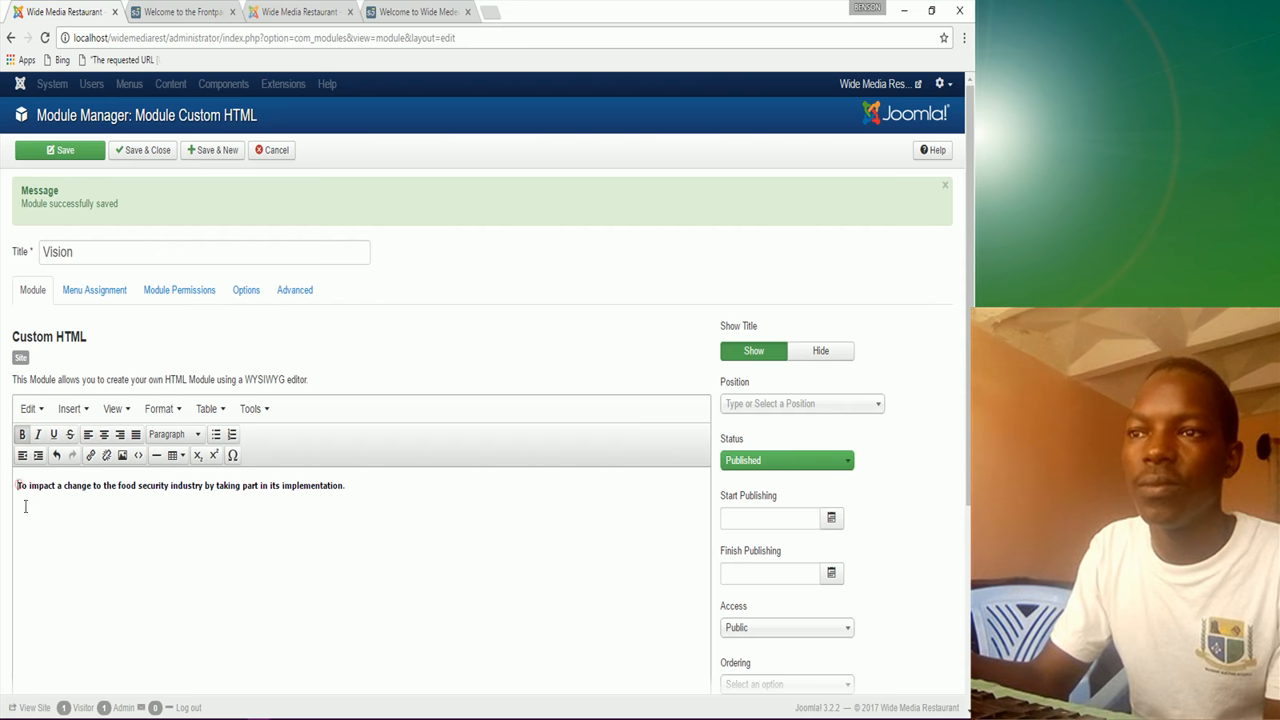
scroll(111, 672, "down", 3)
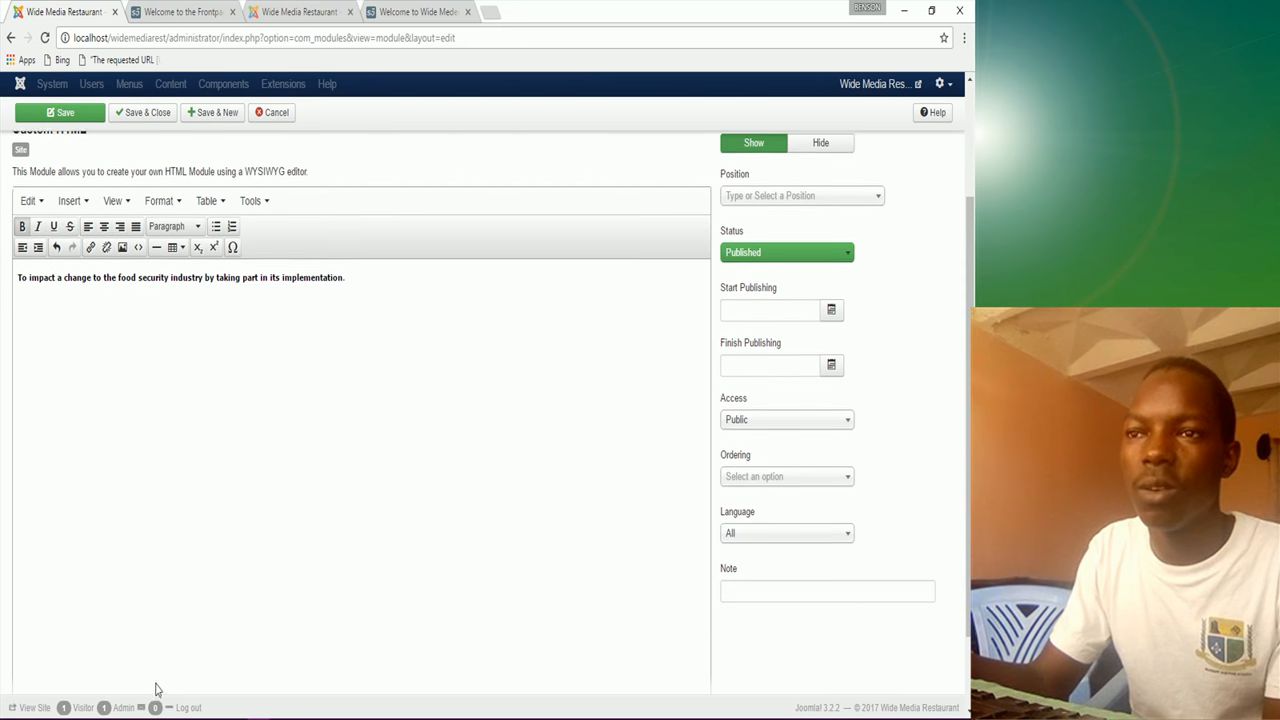
scroll(115, 665, "down", 1)
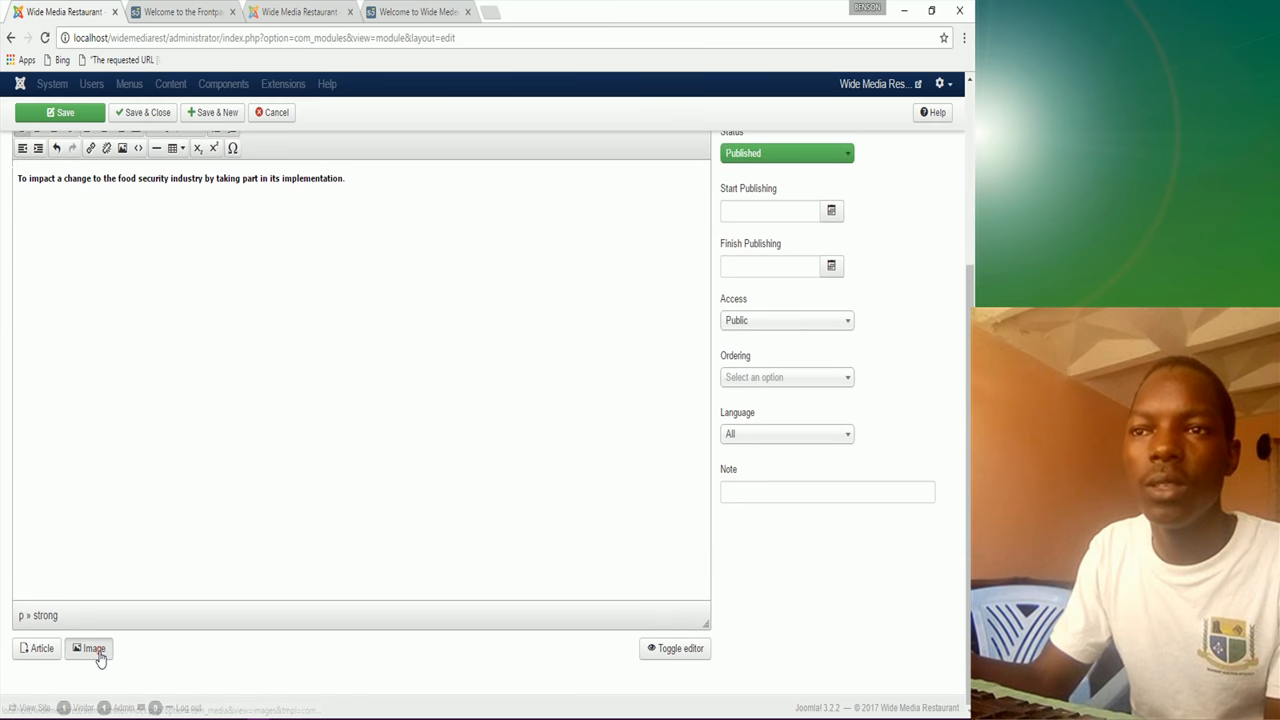
Step: Insert the NETT-Chefs photo from sampledata before the vision sentence
left_click(95, 650)
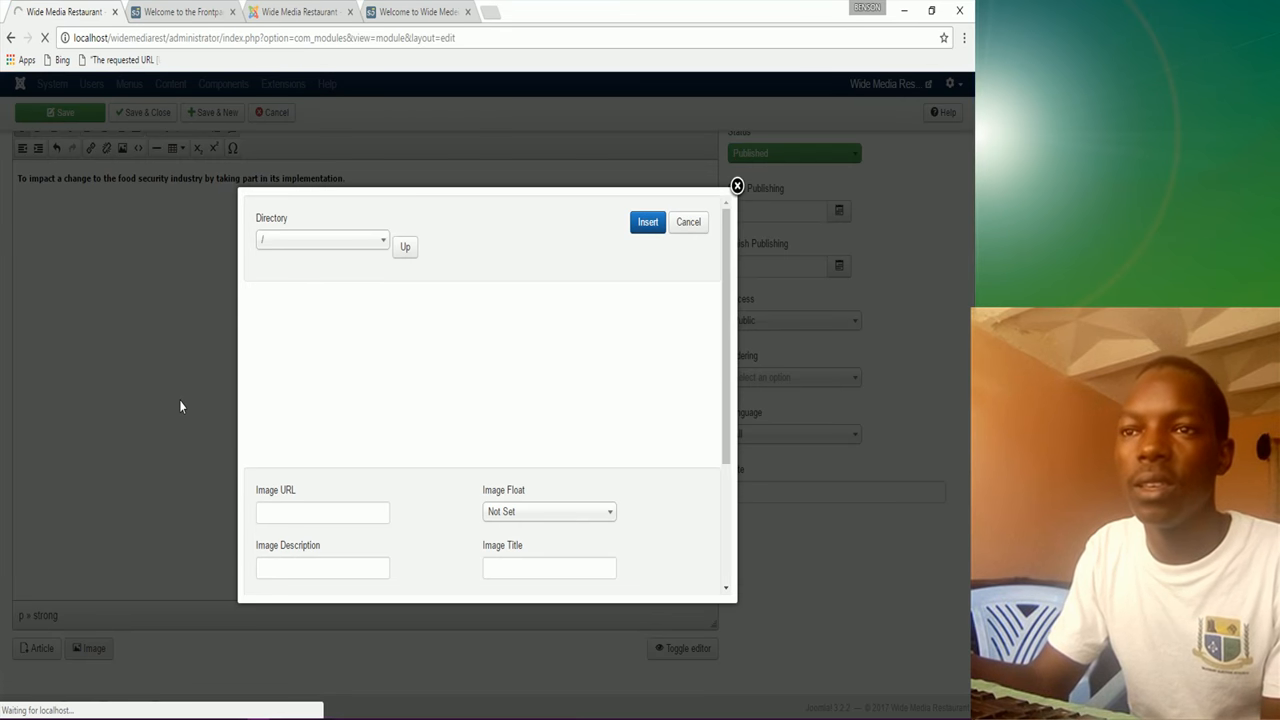
left_click(340, 346)
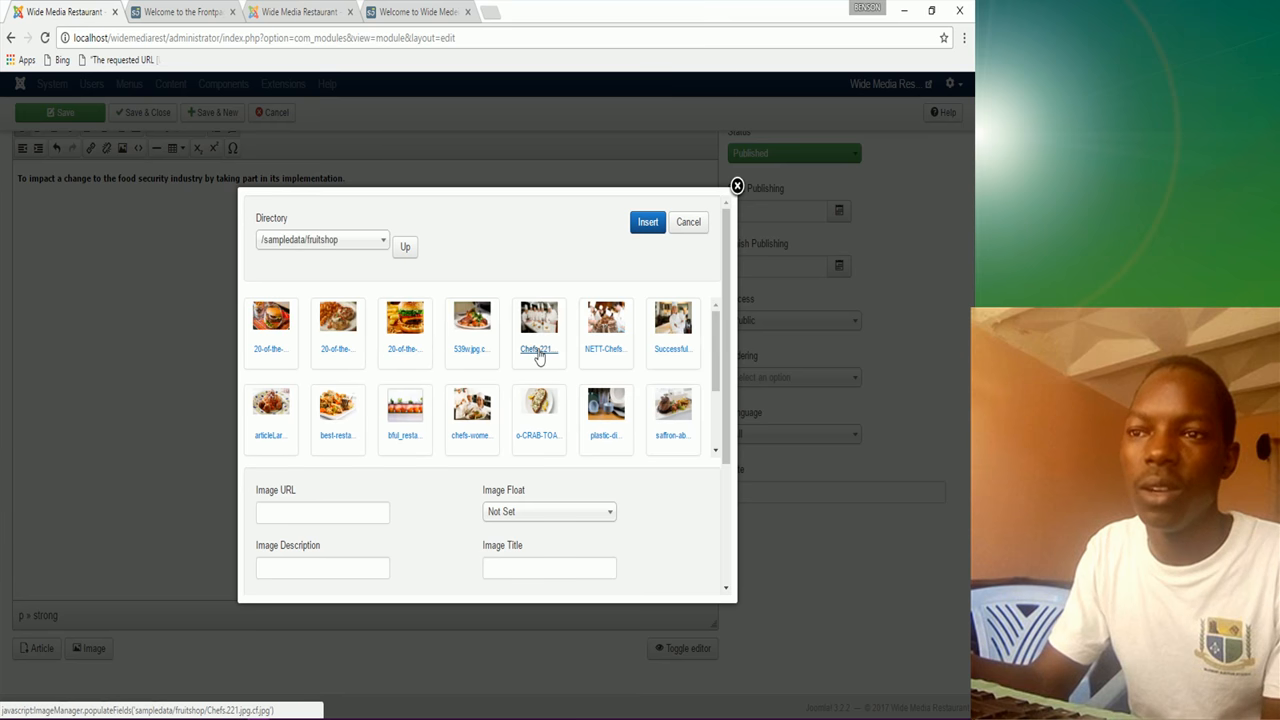
left_click(608, 320)
left_click(648, 222)
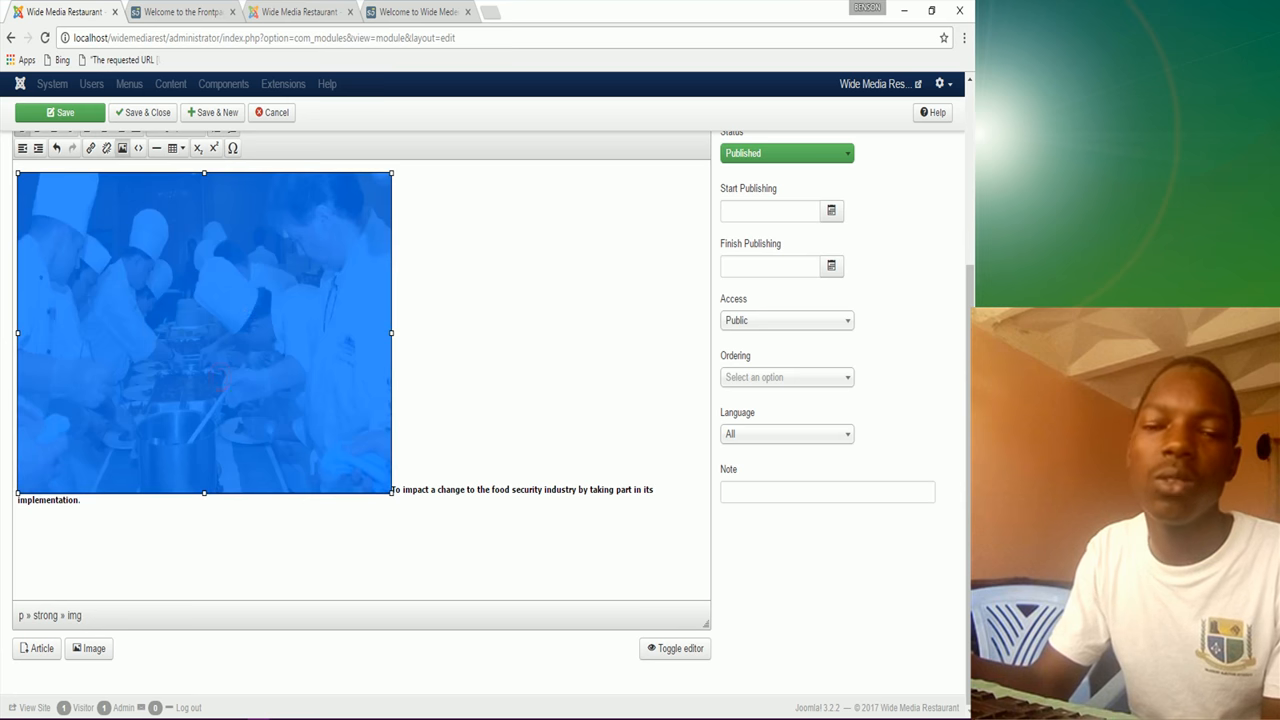
Step: Shrink the chefs photo to about 200 px tall and narrow
left_click_drag(391, 333, 180, 287)
left_click(94, 173)
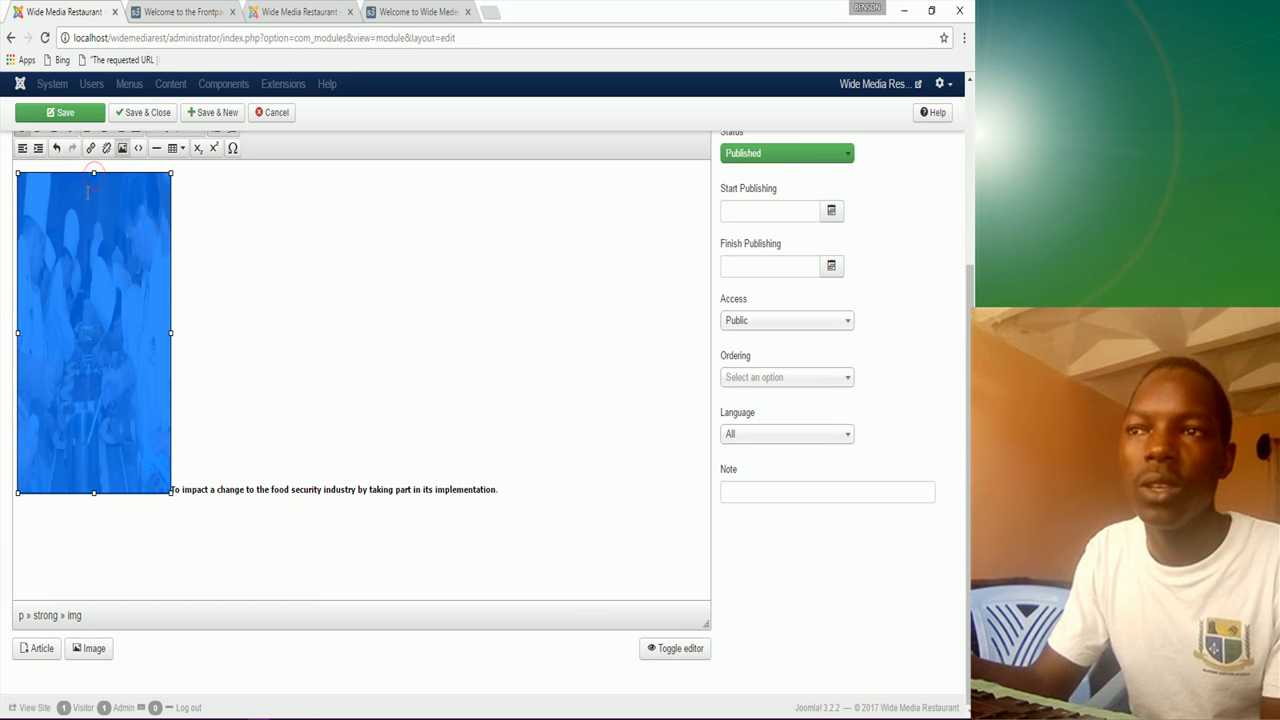
left_click_drag(92, 176, 87, 224)
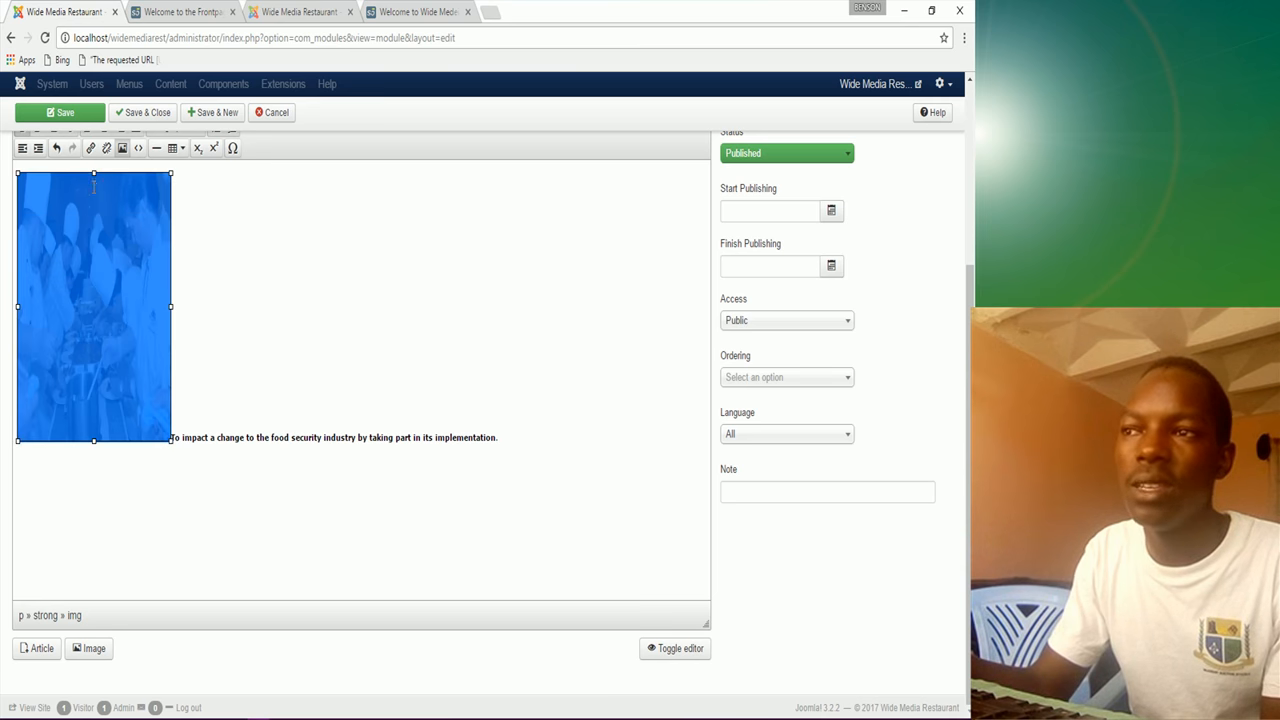
left_click_drag(92, 174, 93, 244)
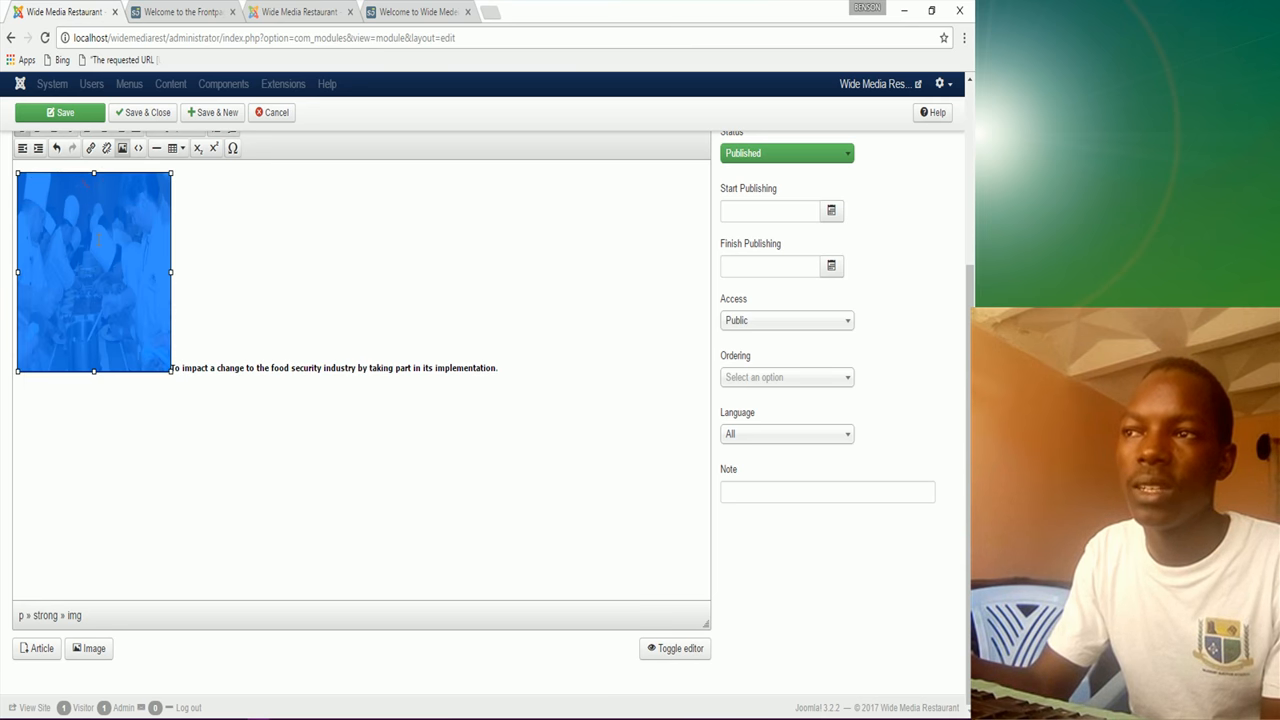
left_click_drag(170, 272, 160, 272)
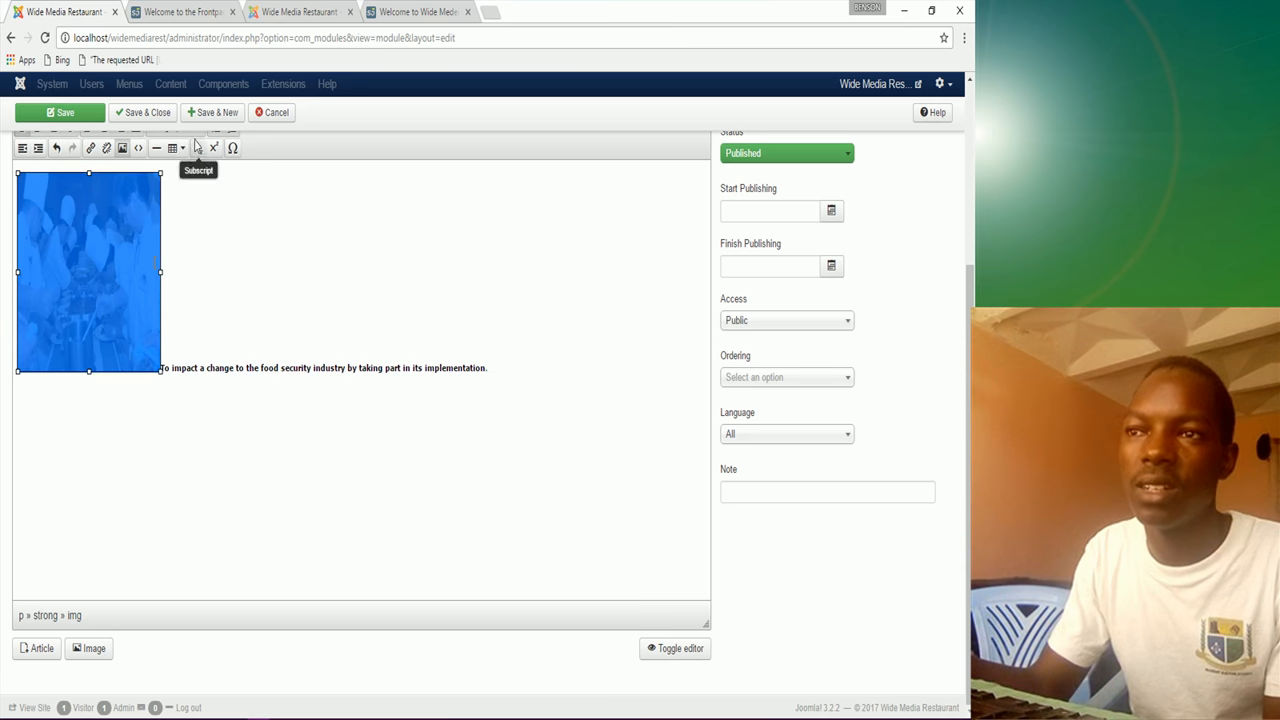
scroll(306, 290, "up", 4)
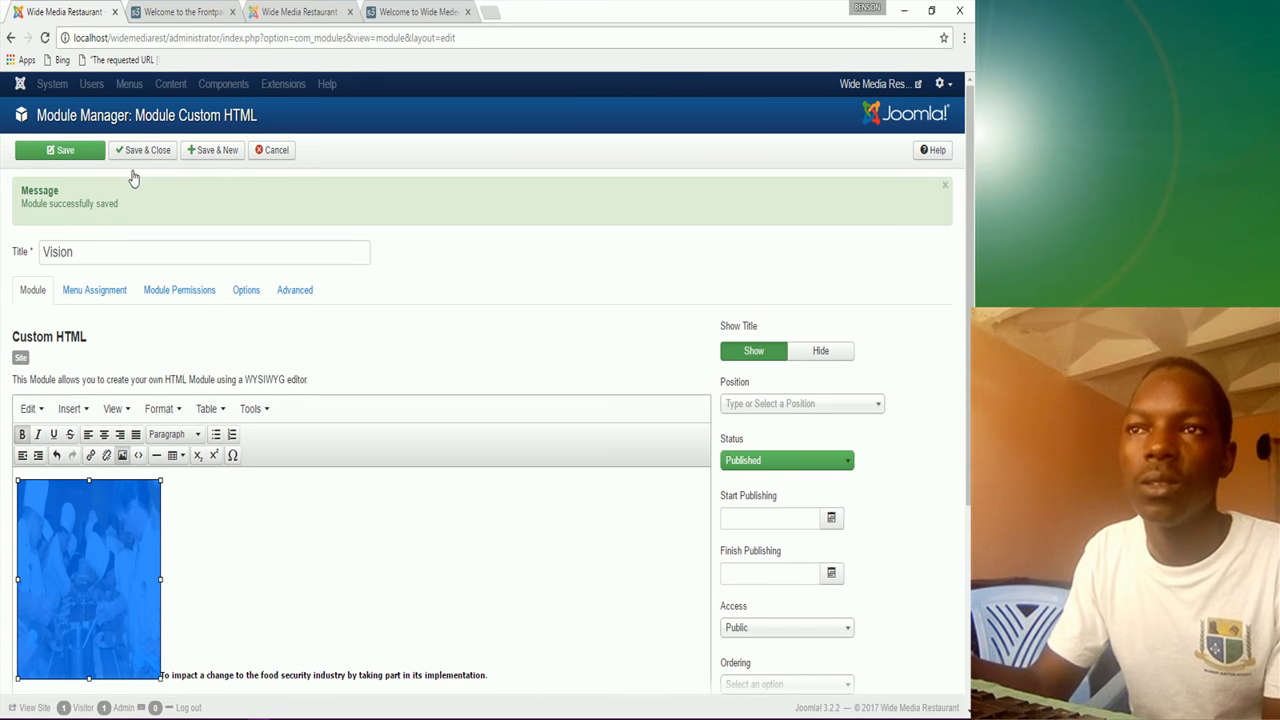
left_click(104, 293)
Step: Limit the Vision module to only the Home page and save it
left_click(168, 333)
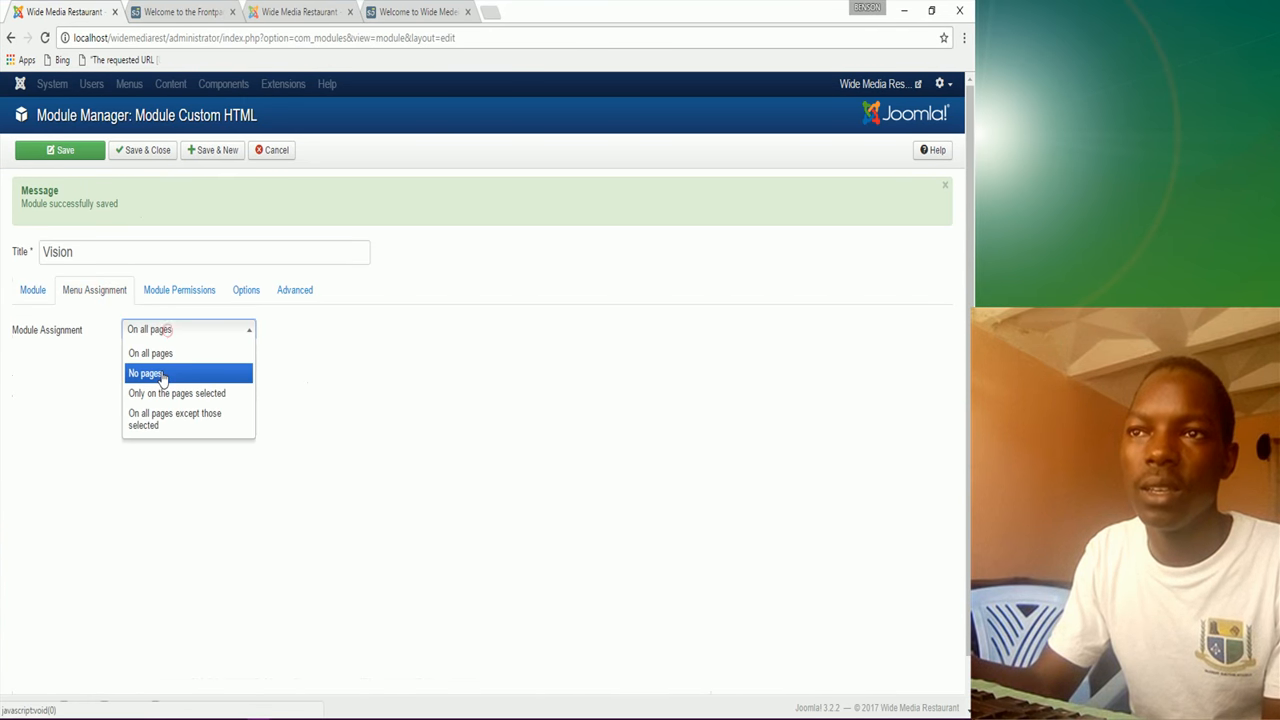
left_click(165, 392)
left_click(168, 373)
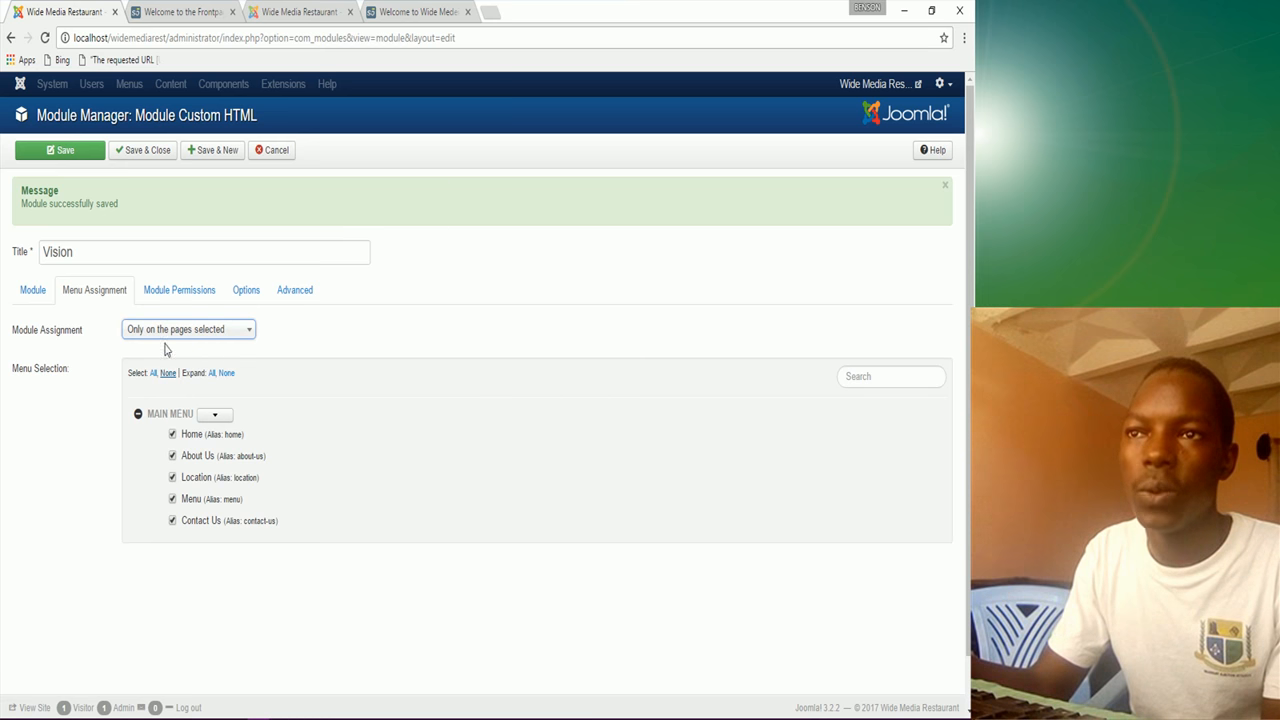
left_click(168, 373)
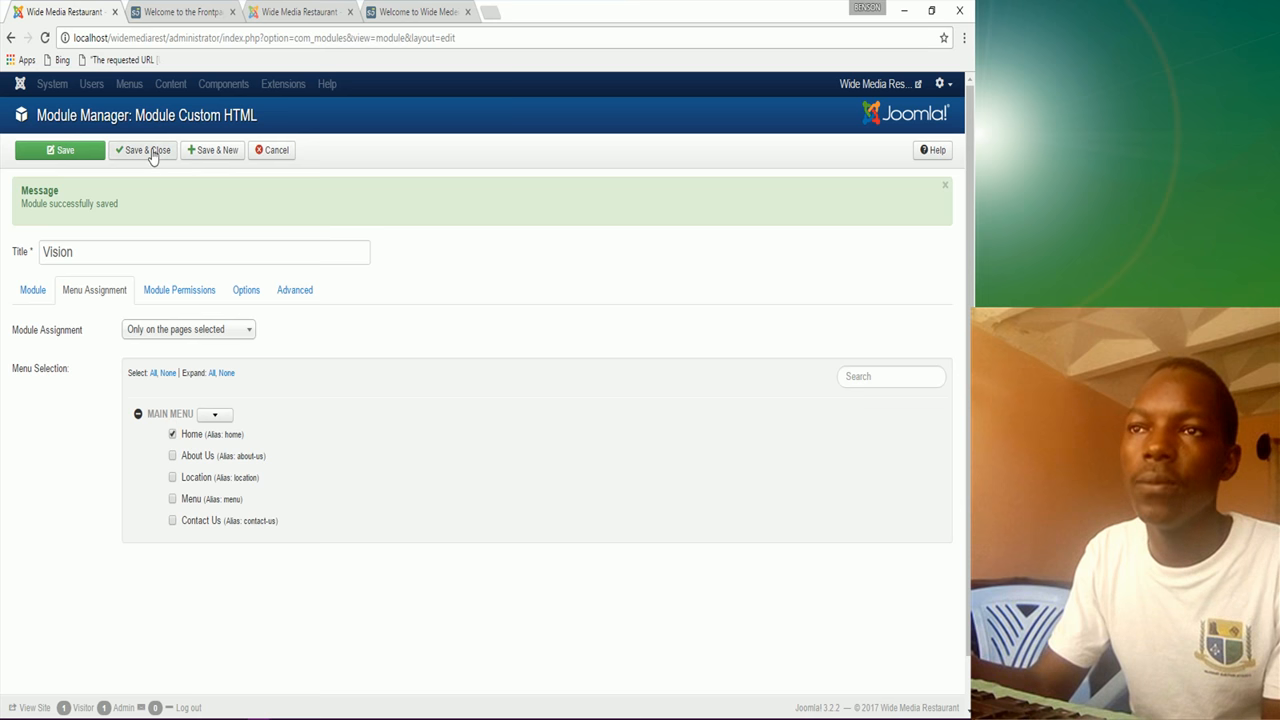
left_click(100, 158)
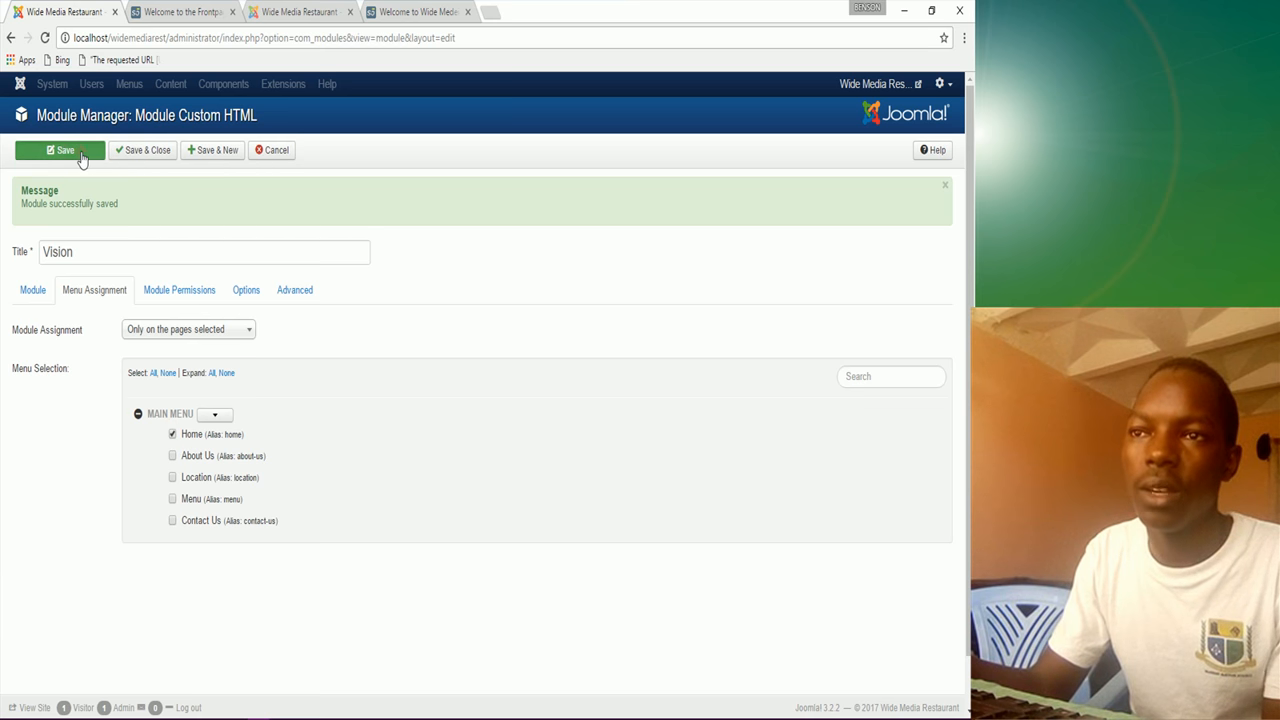
left_click(33, 290)
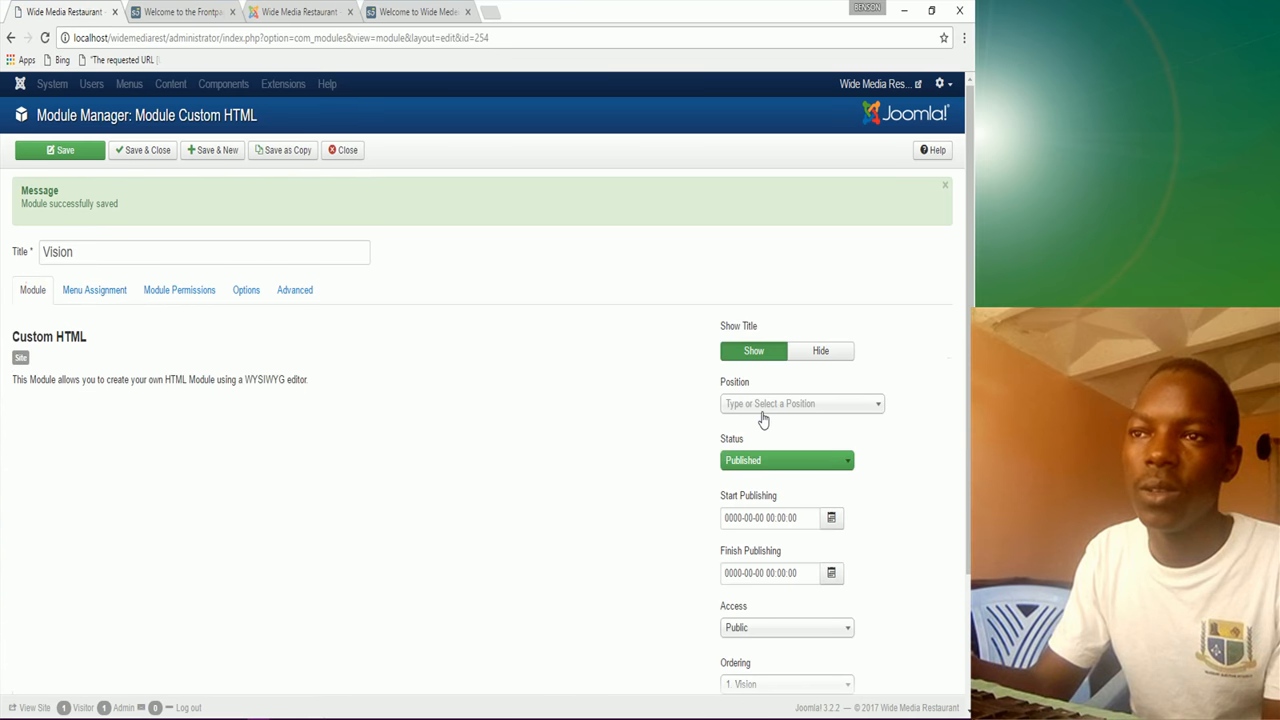
Step: Place Vision at Middle Bottom 4, save and close, then reload the frontpage
left_click(768, 406)
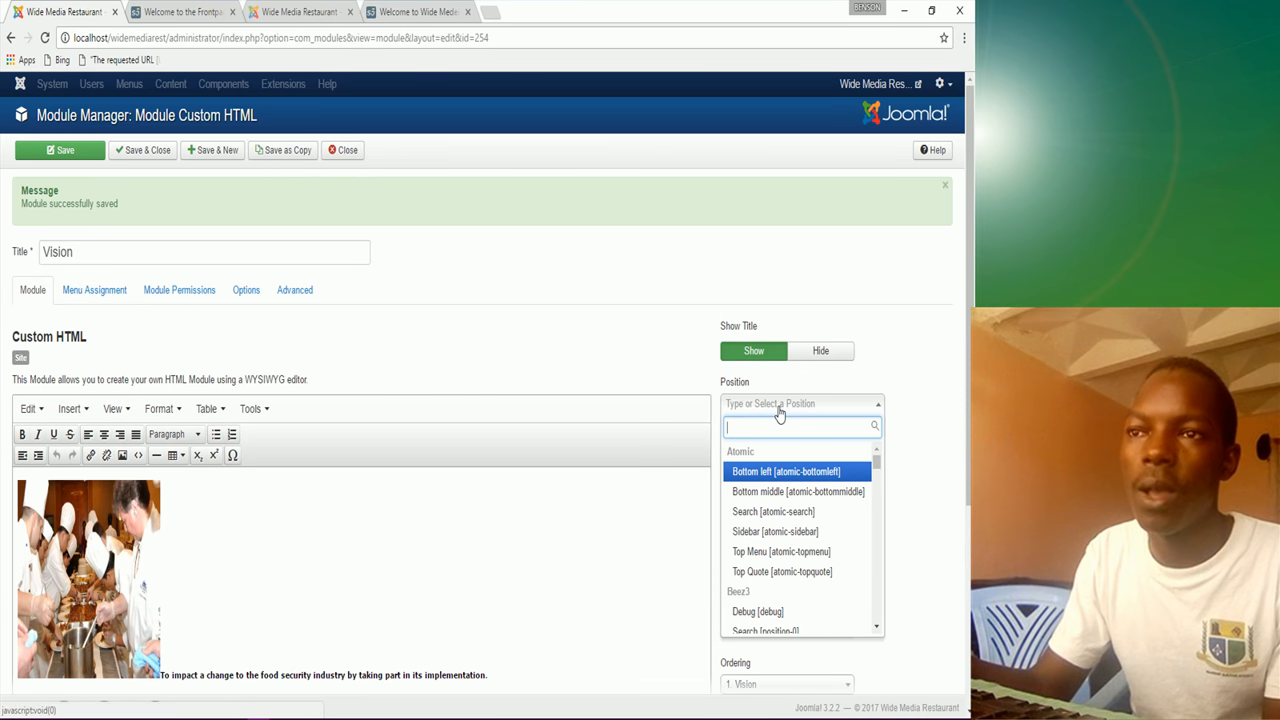
type("midd")
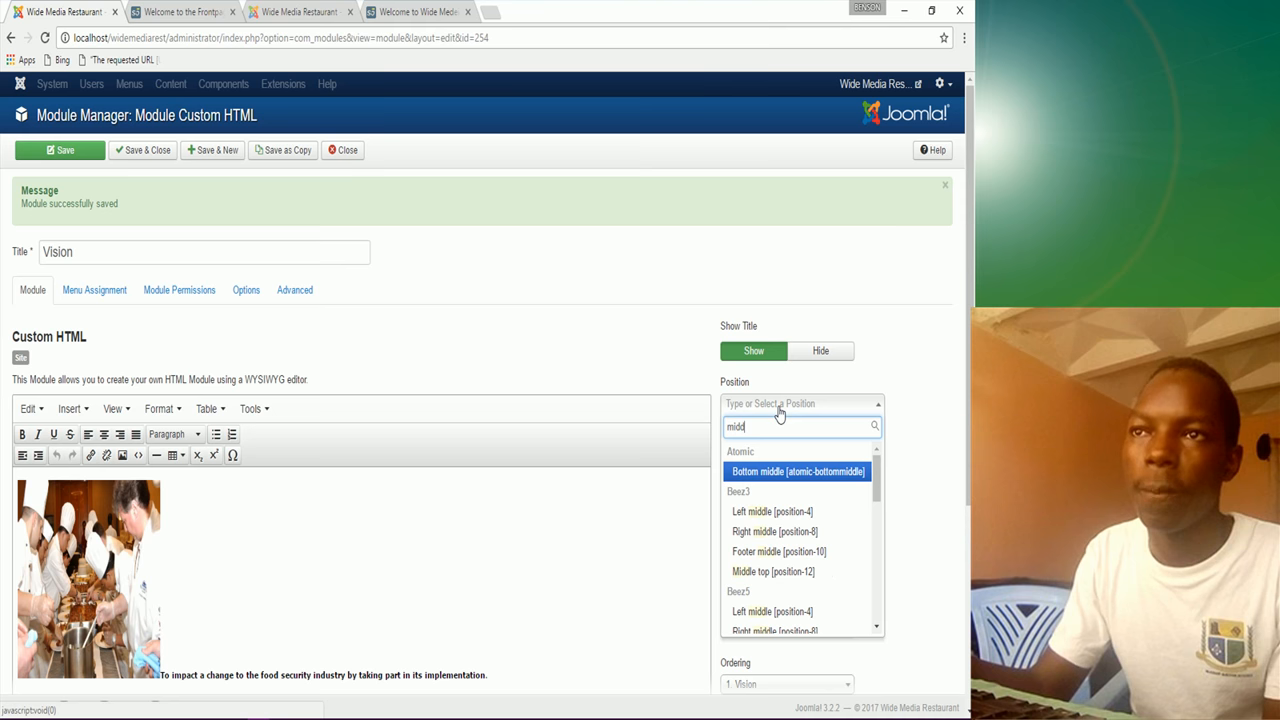
scroll(771, 494, "down", 8)
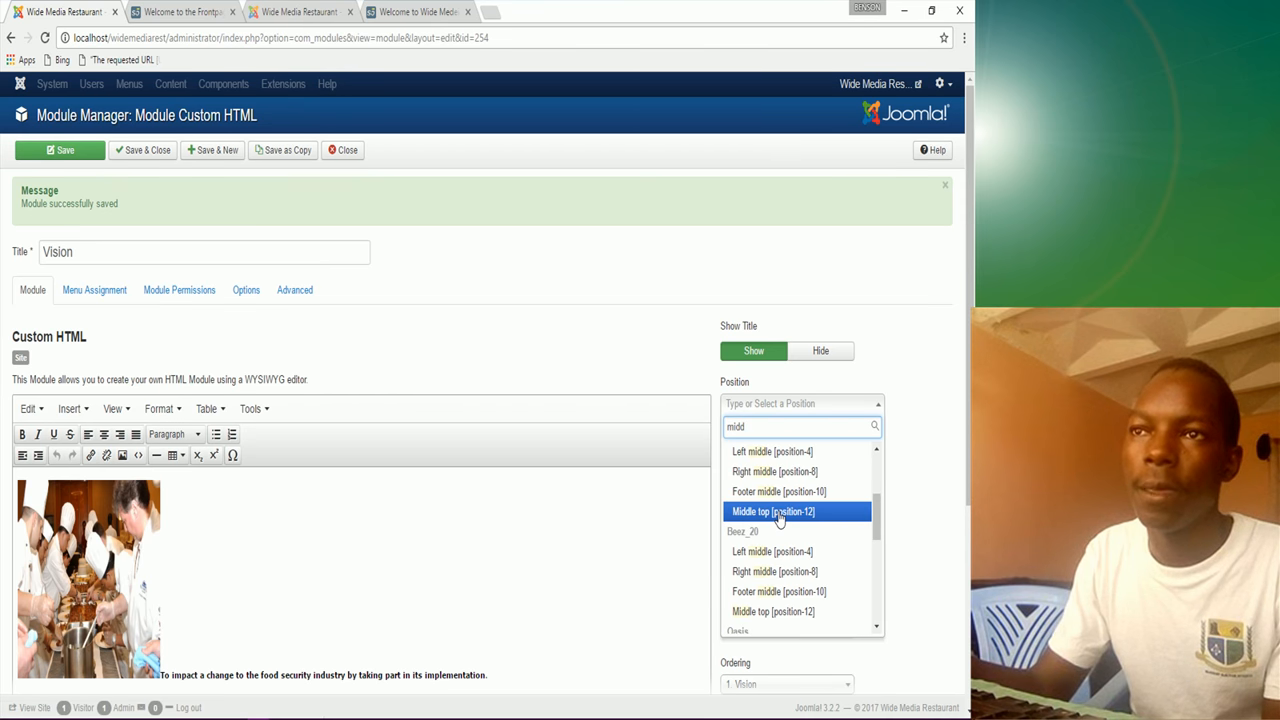
scroll(782, 552, "down", 2)
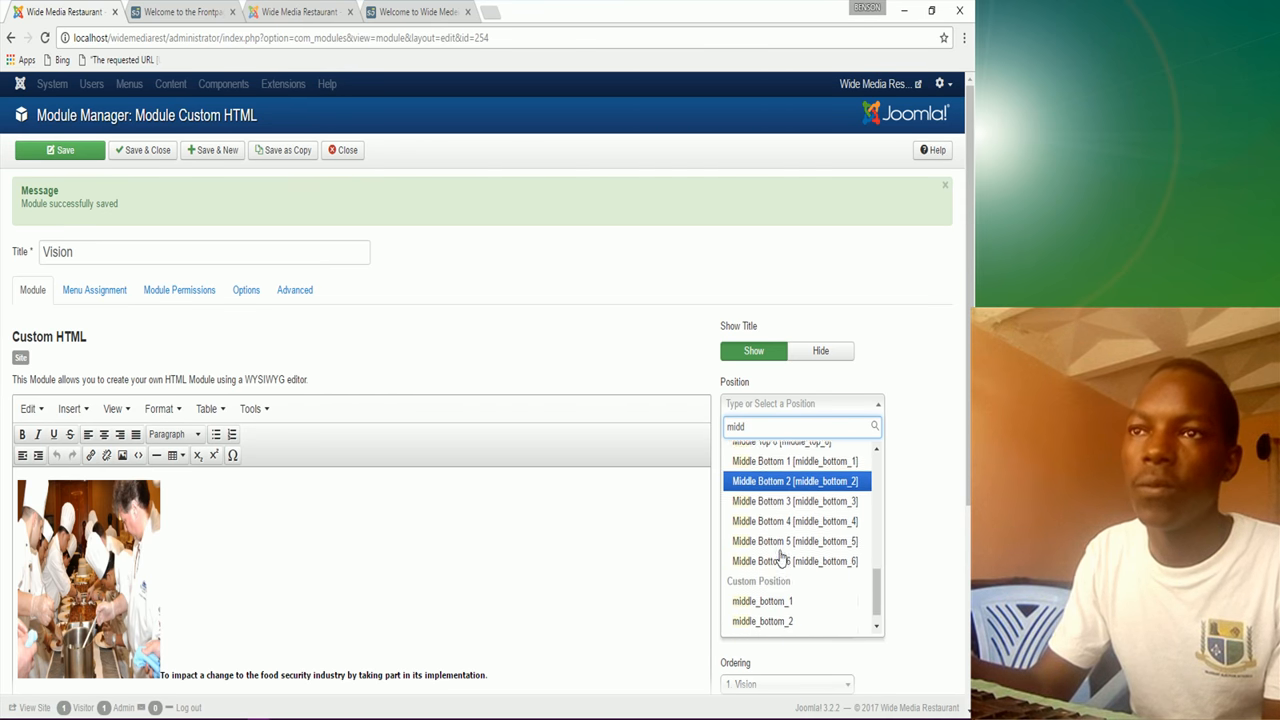
left_click(779, 512)
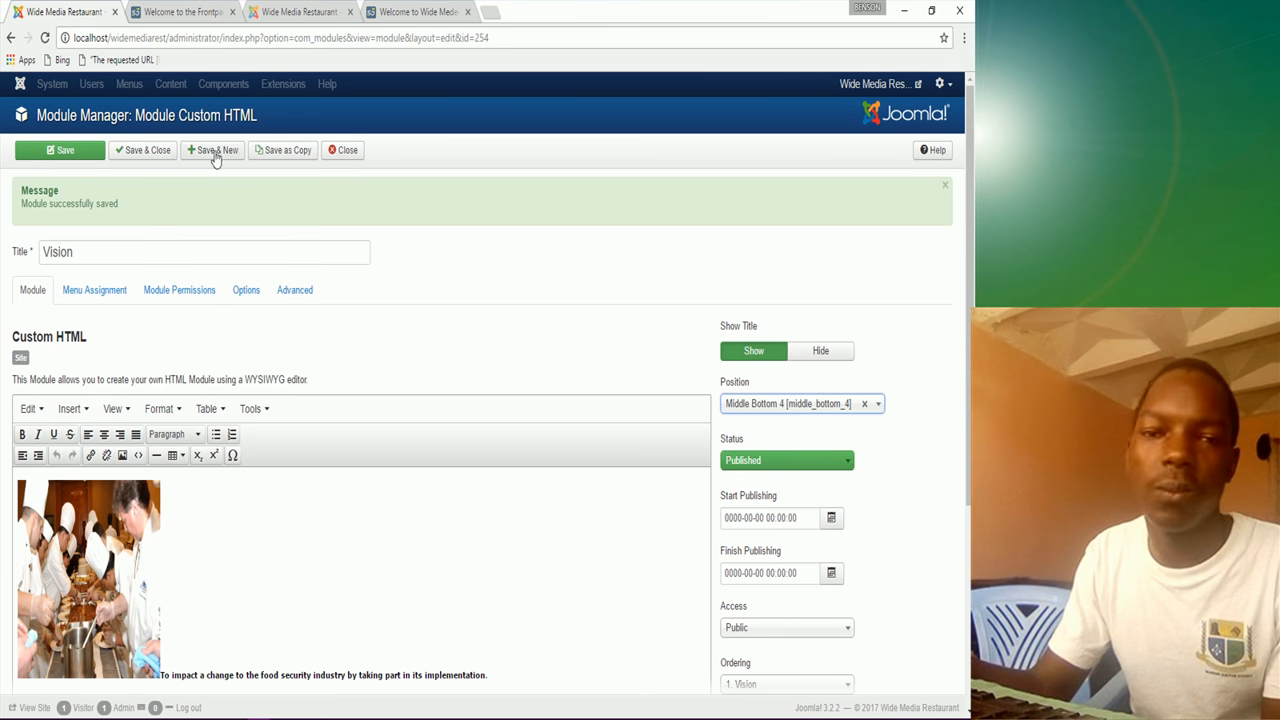
left_click(163, 156)
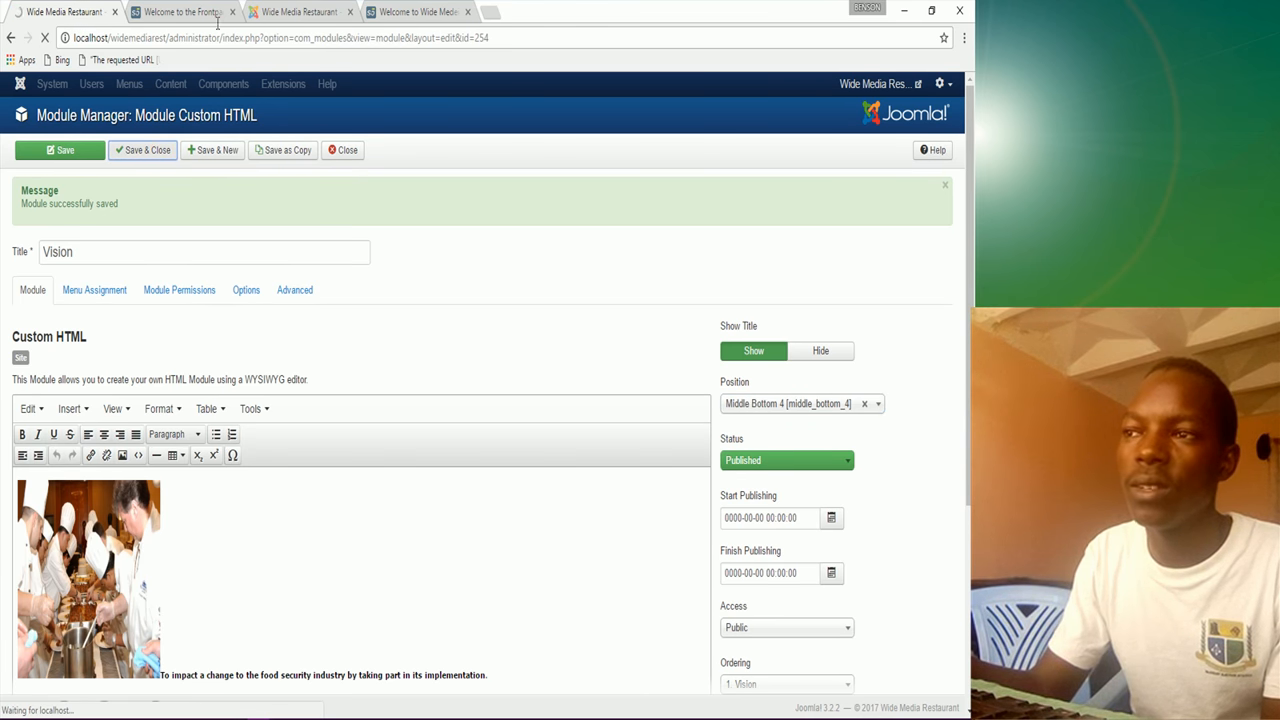
left_click(180, 12)
left_click(43, 38)
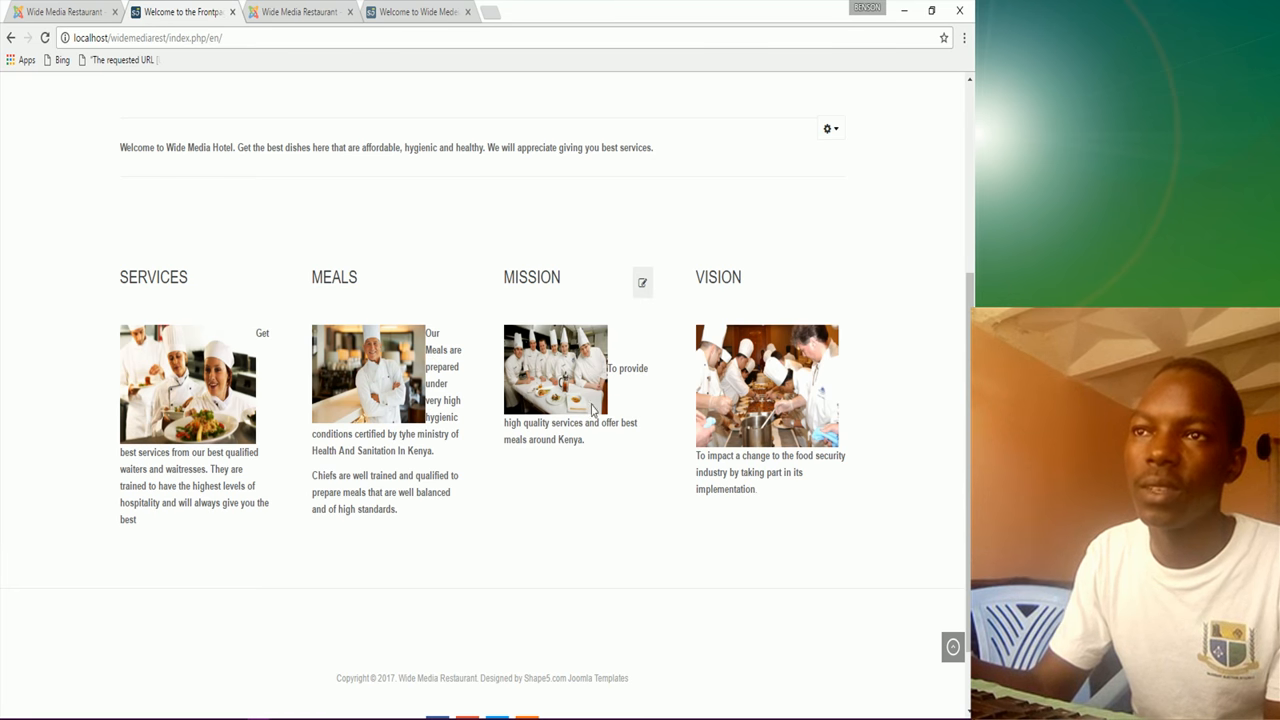
Step: Compare the frontpage's Services row with the Magazine reference site, then return to the modules list
left_click(422, 8)
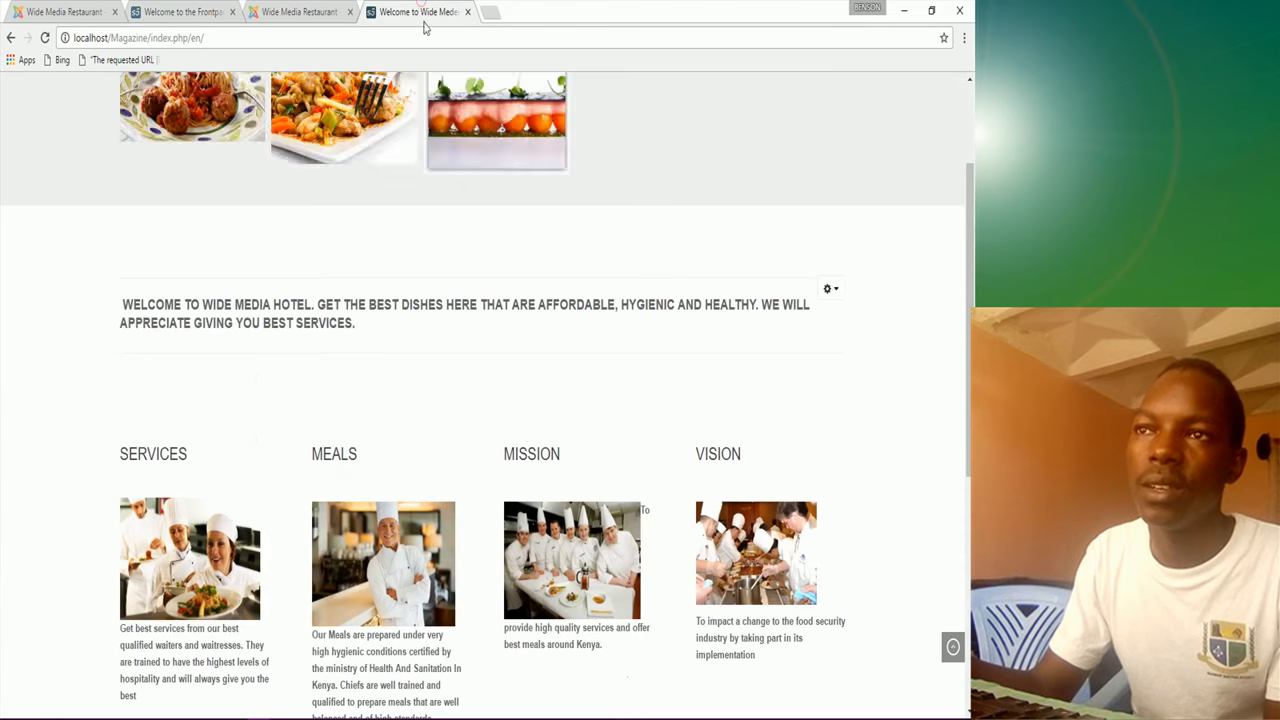
scroll(530, 494, "down", 3)
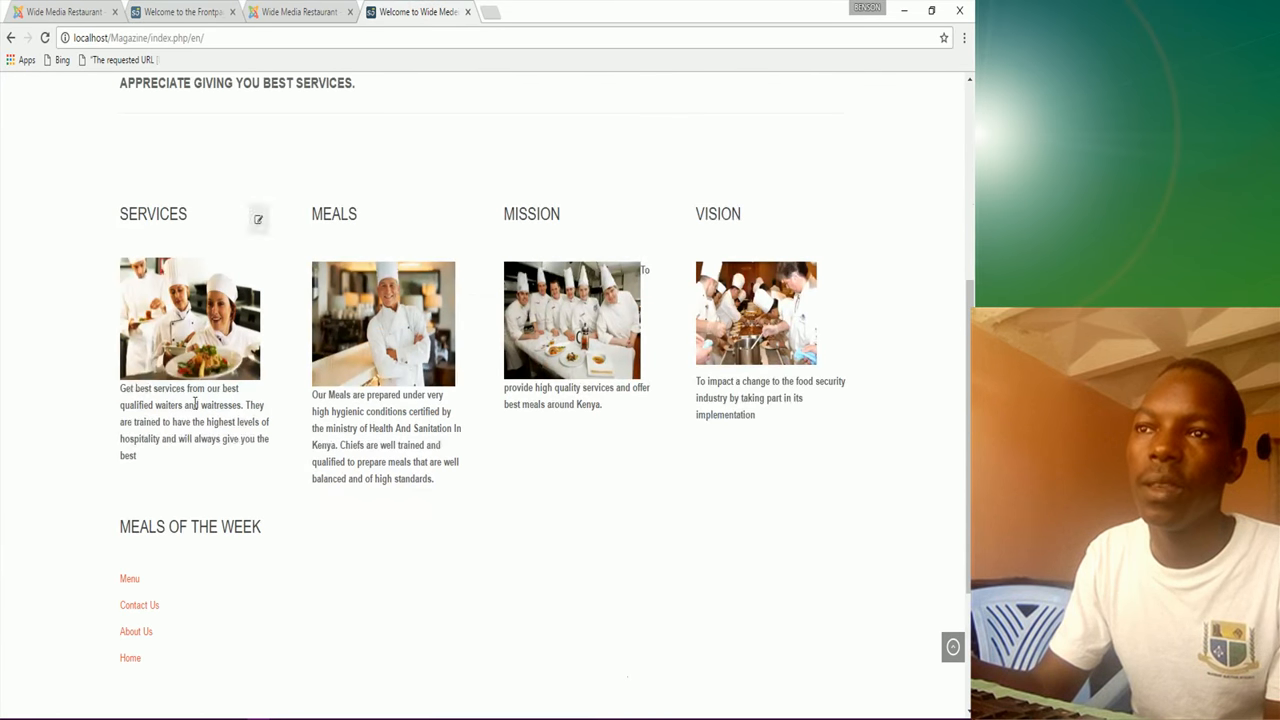
left_click(186, 11)
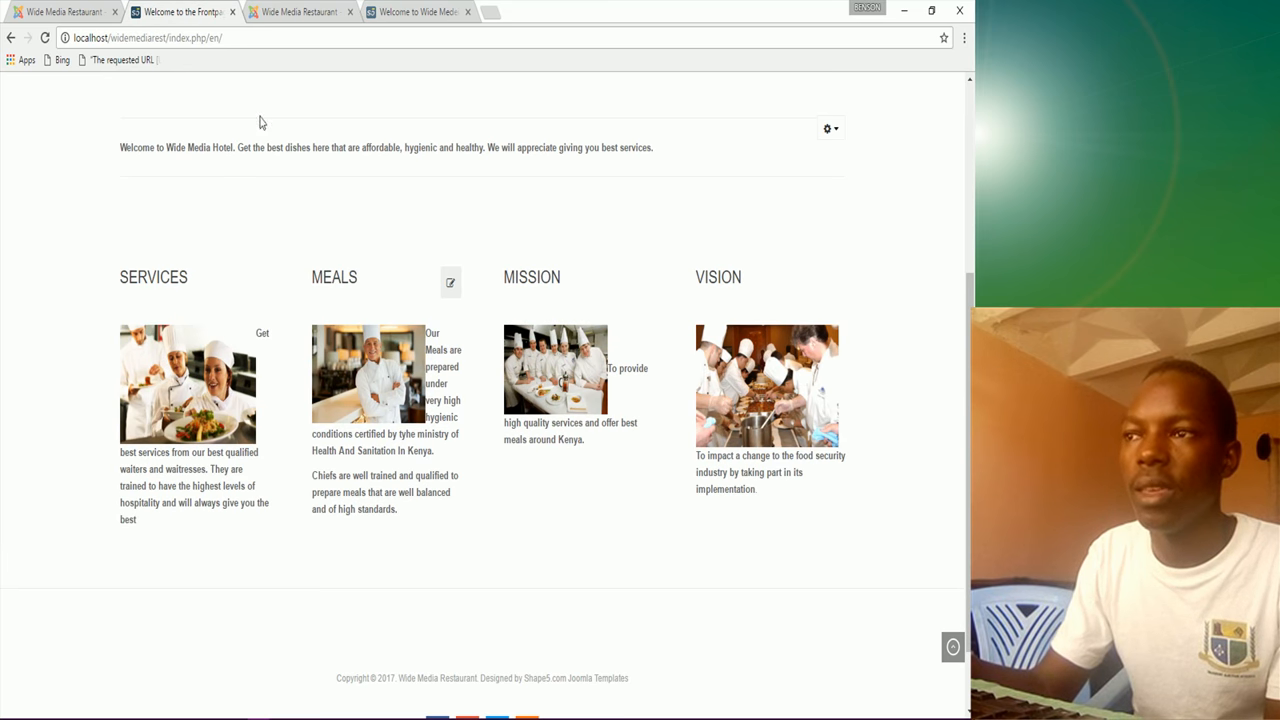
left_click(68, 11)
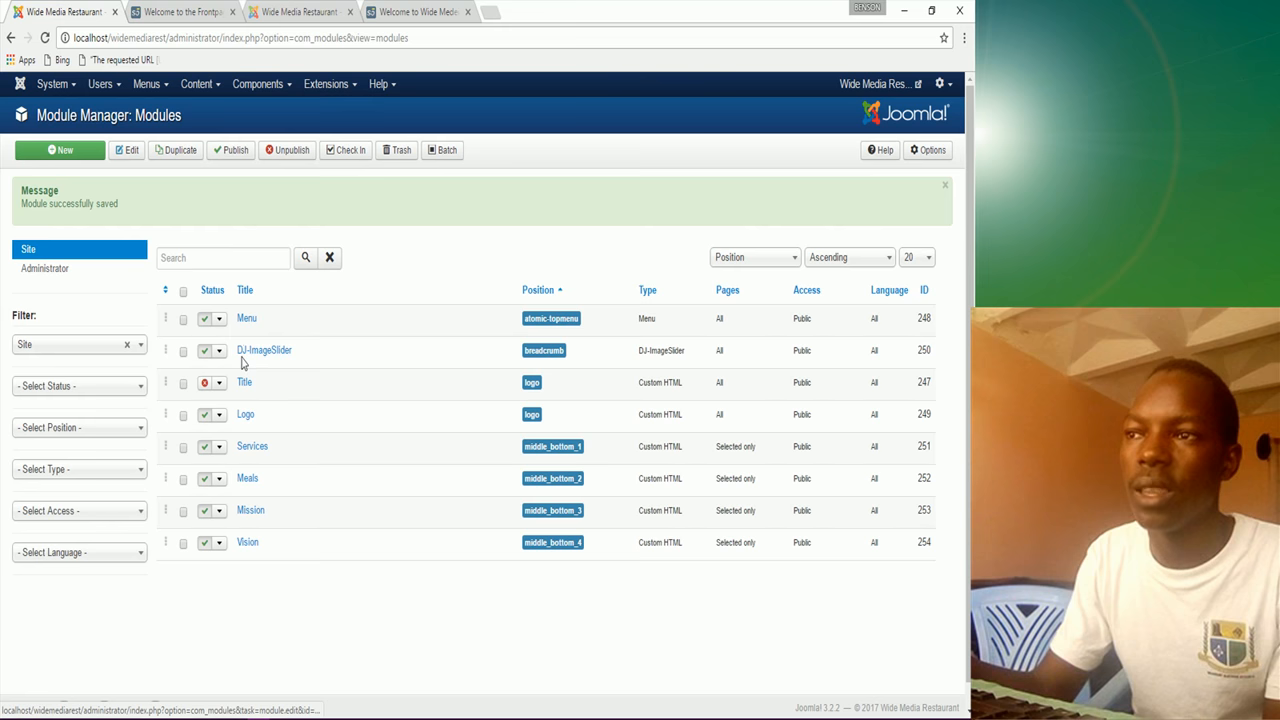
left_click(205, 18)
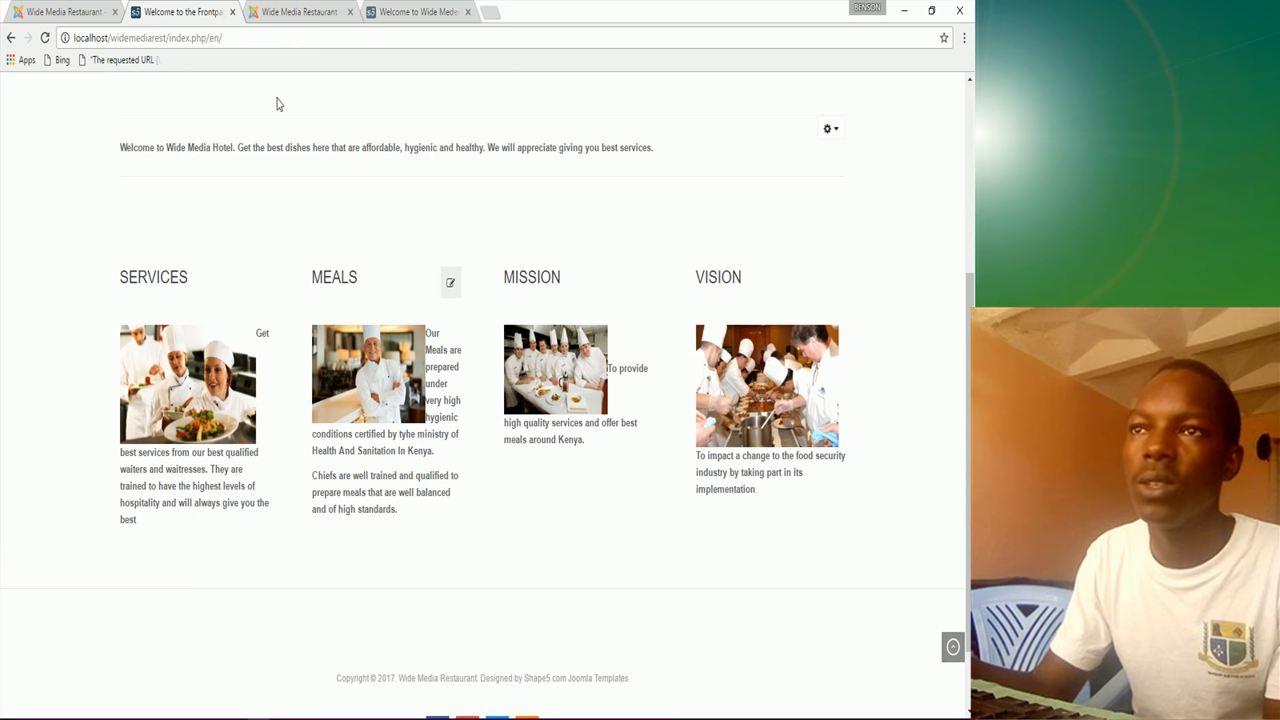
left_click(68, 12)
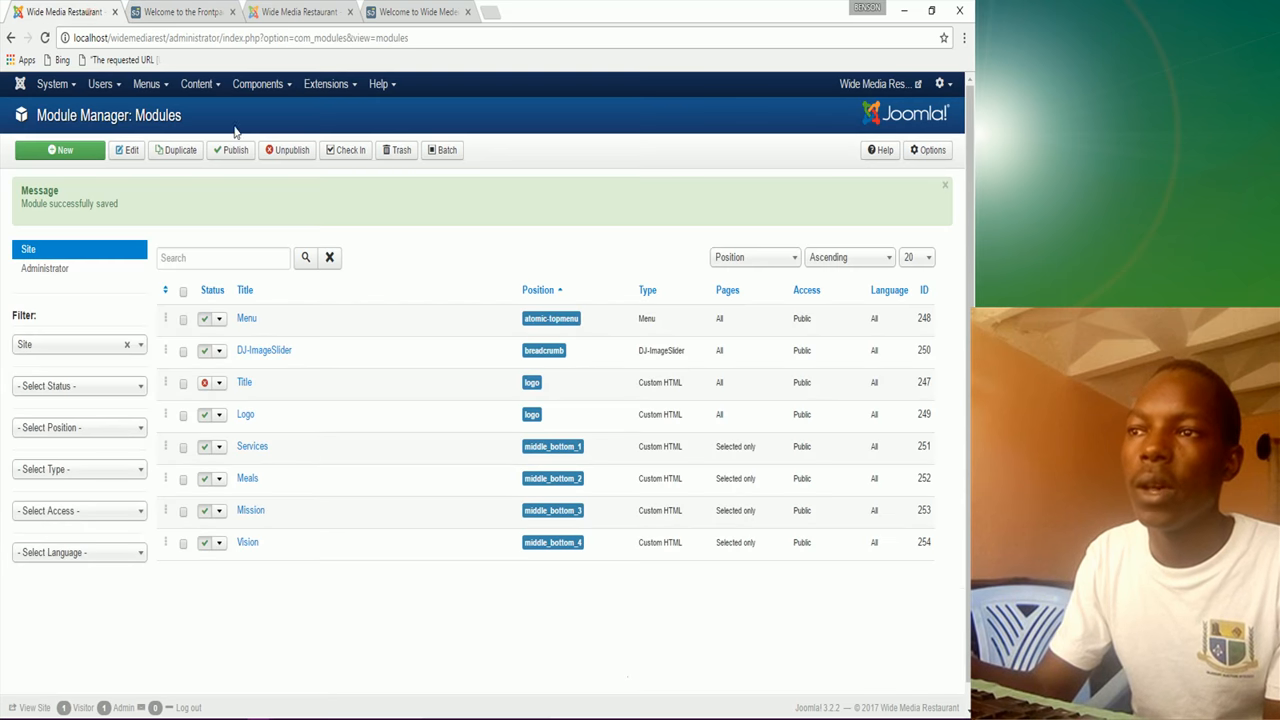
Step: Add two blank lines above the Meals module text, save, and reload the frontpage
left_click(246, 480)
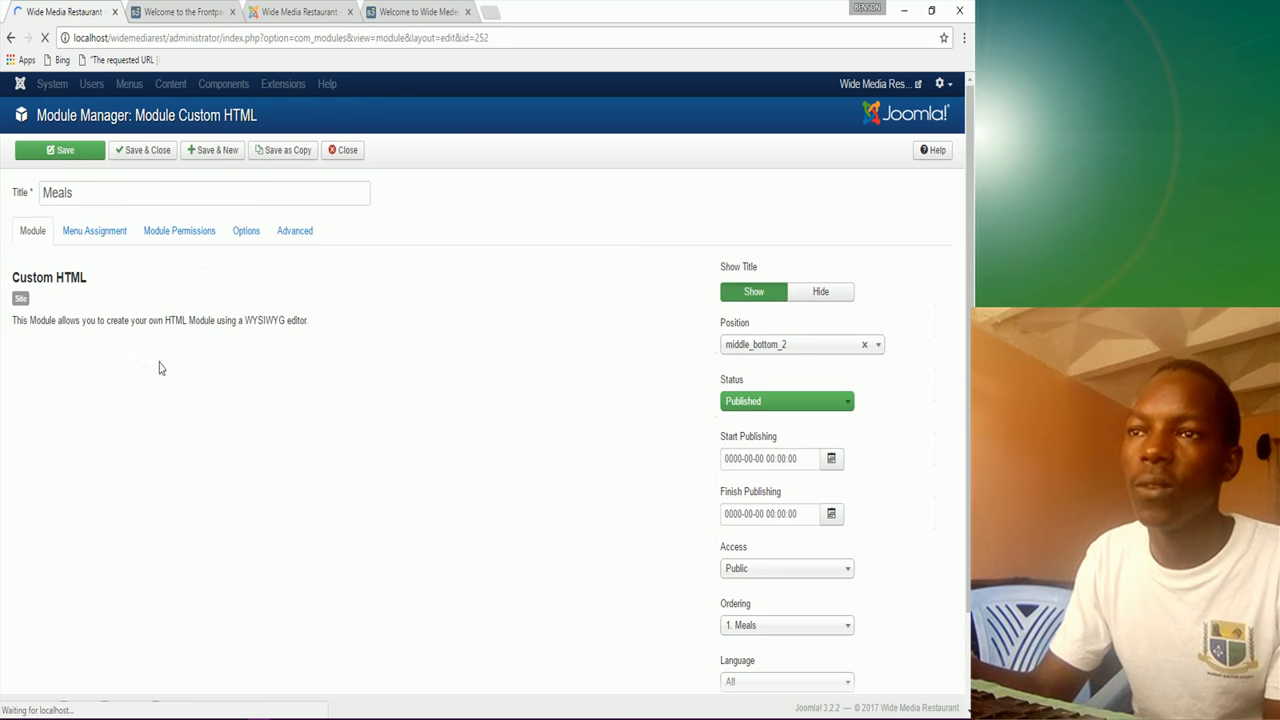
scroll(478, 478, "down", 1)
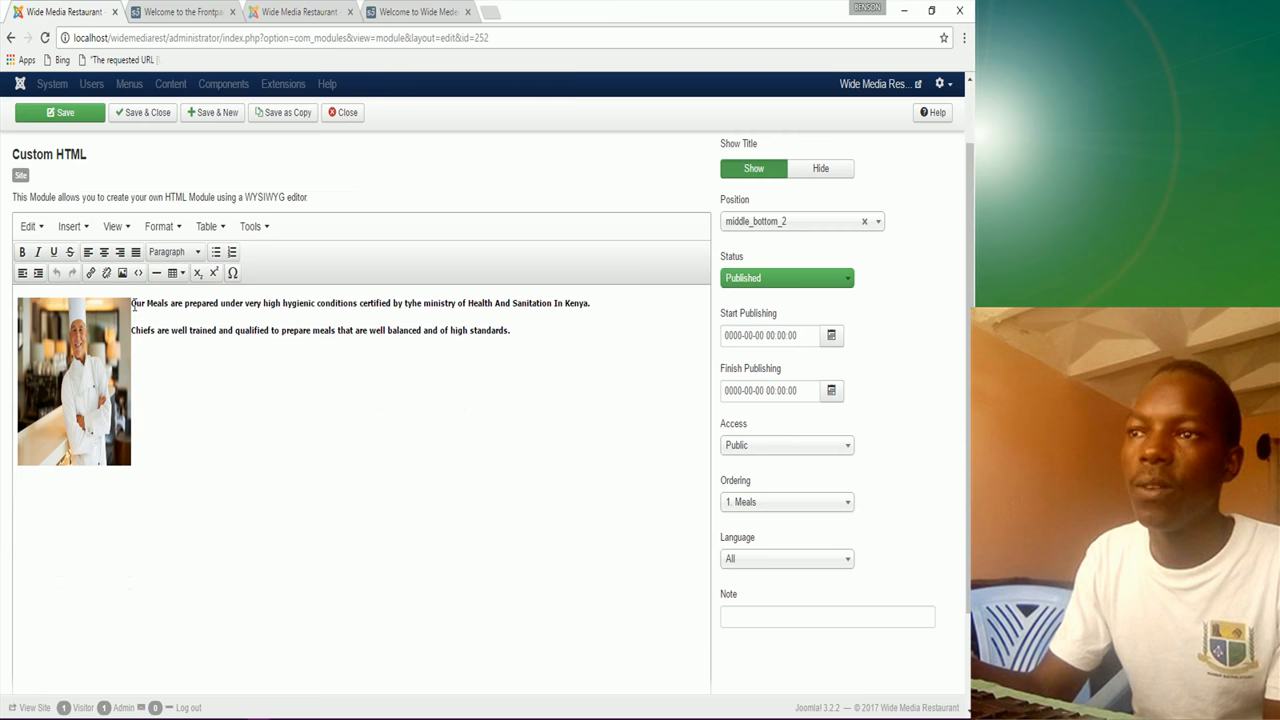
key("Return")
key("Return")
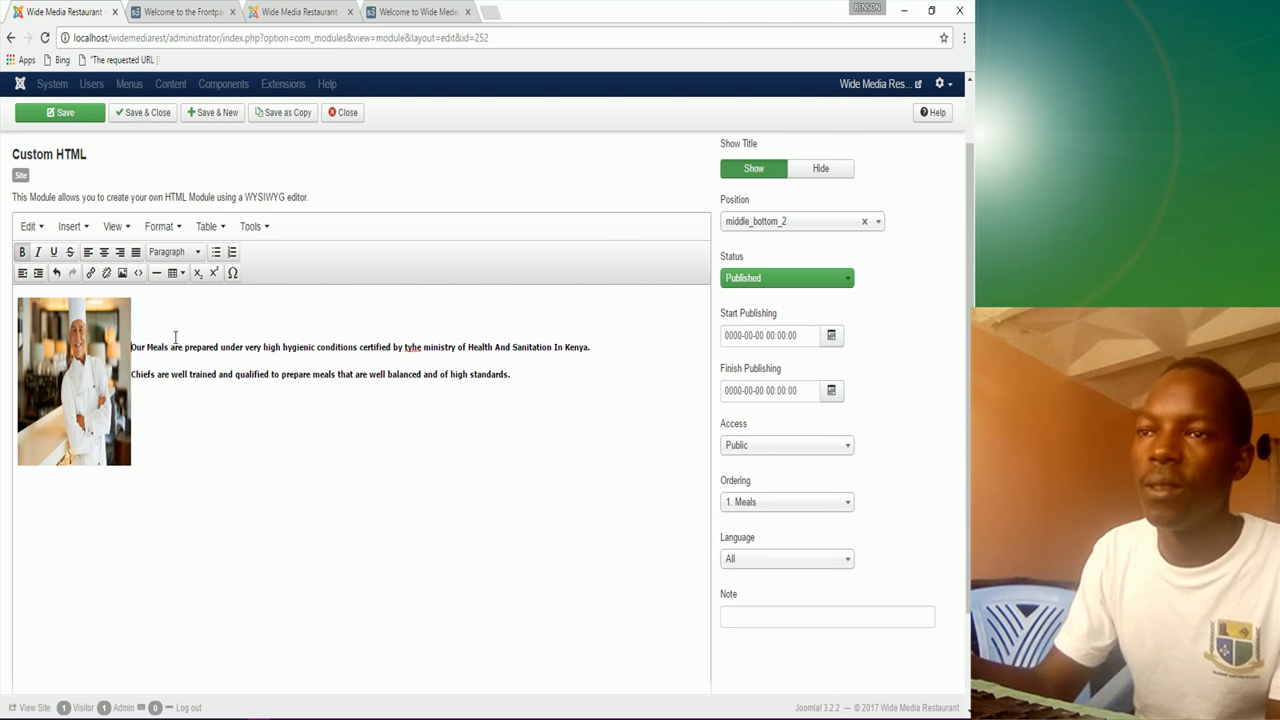
key("Return")
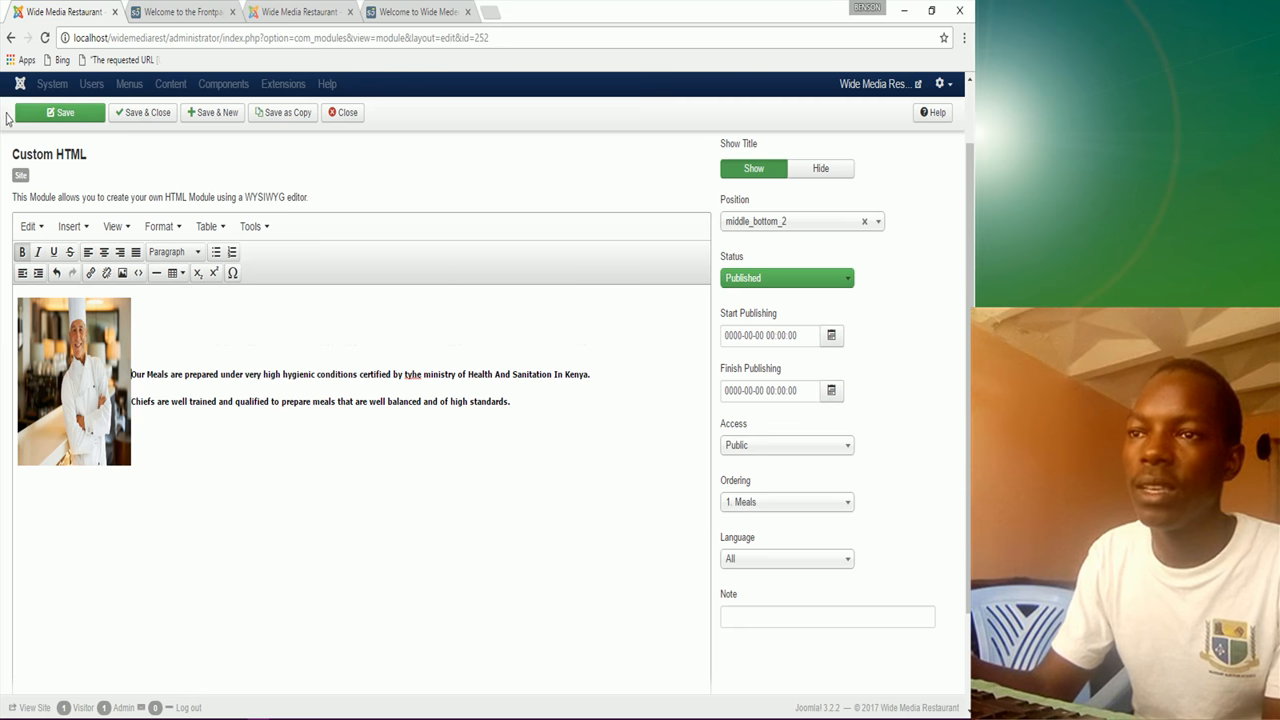
left_click(60, 112)
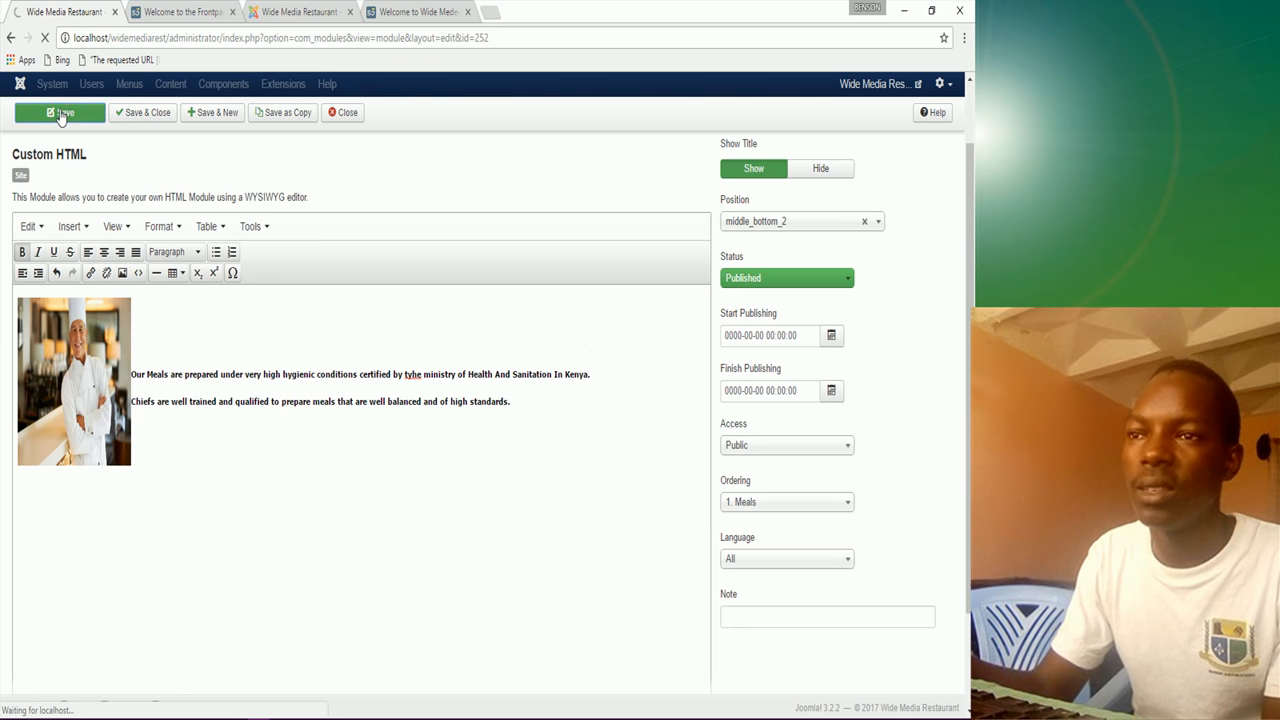
left_click(182, 11)
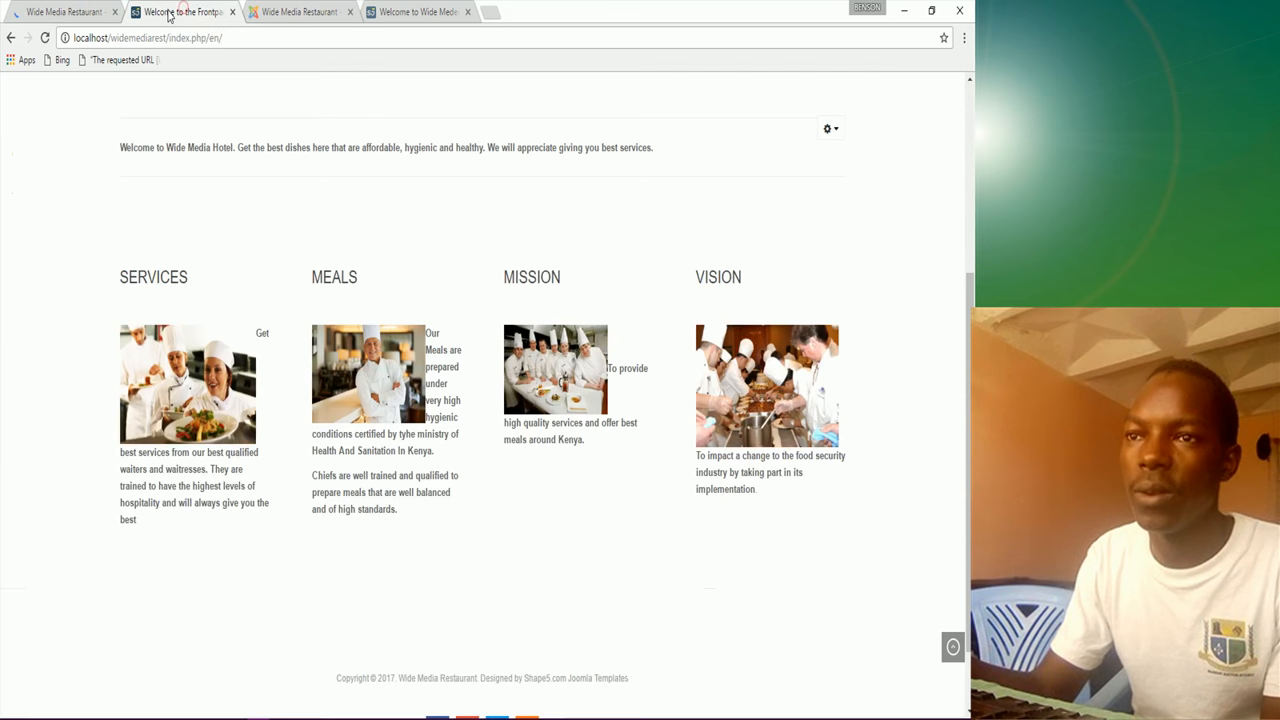
left_click(44, 37)
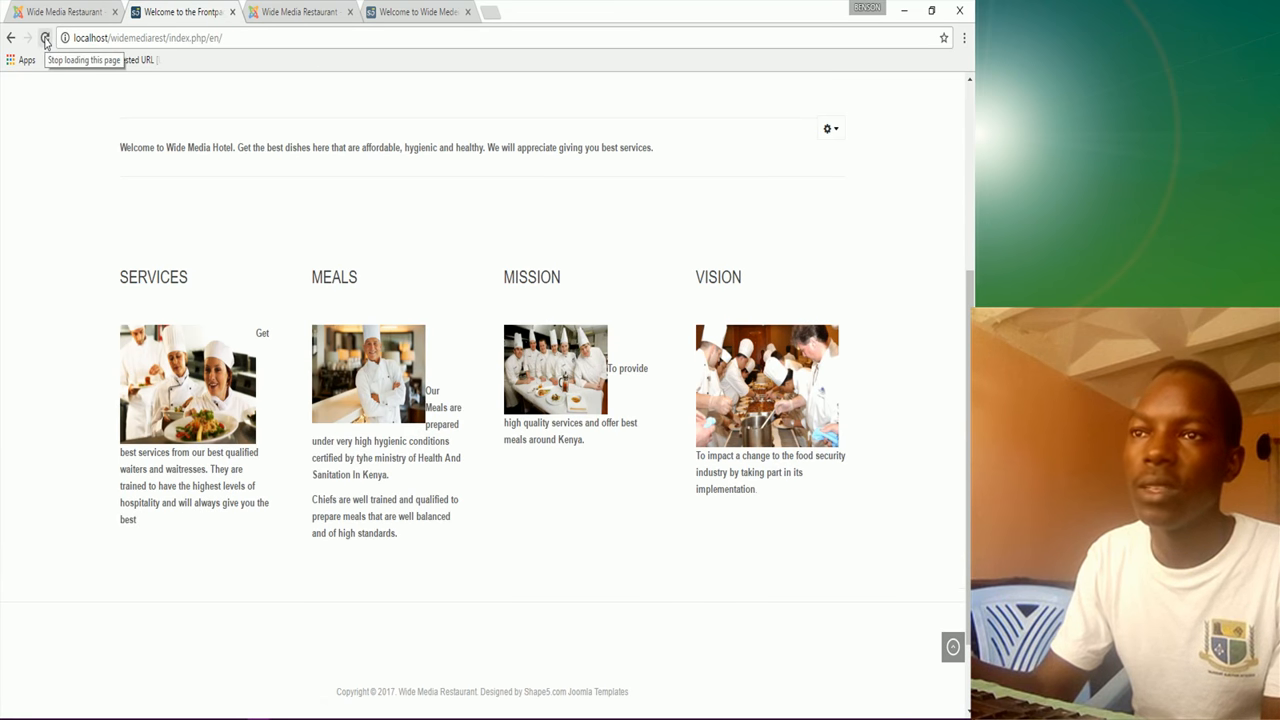
Step: Add two more blank lines before the 'Our Meals' text
left_click(64, 11)
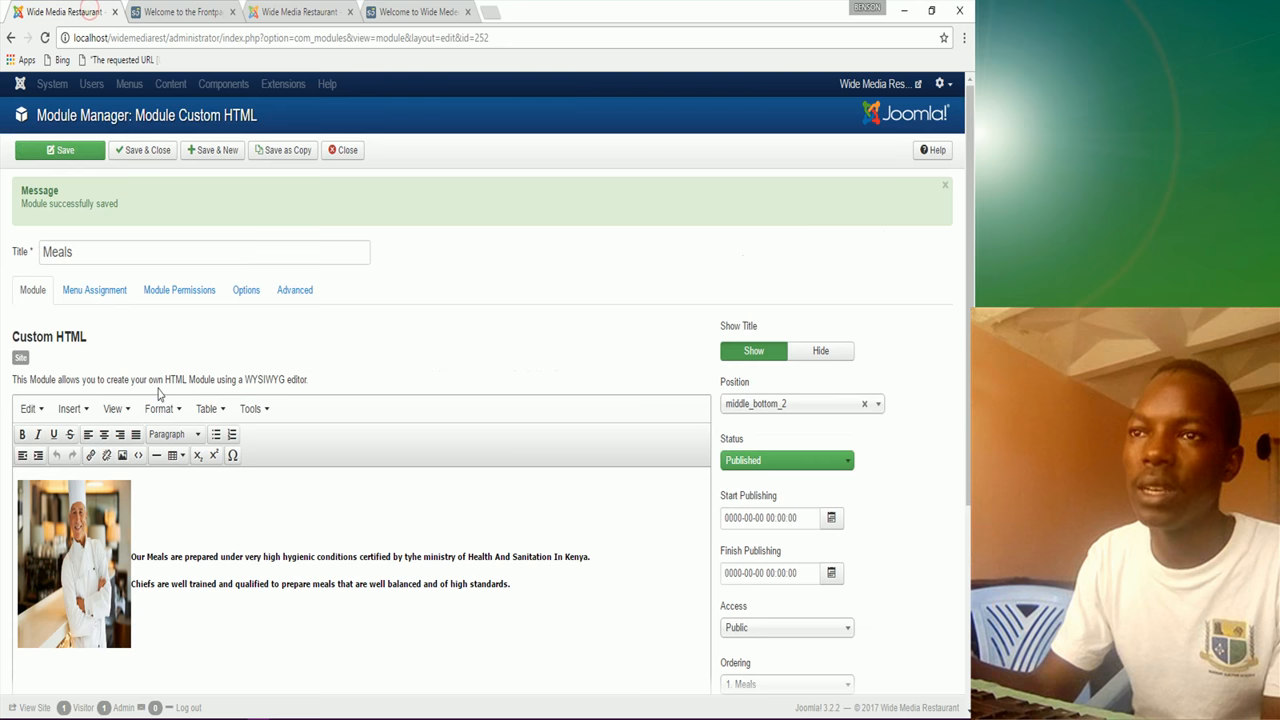
left_click(132, 556)
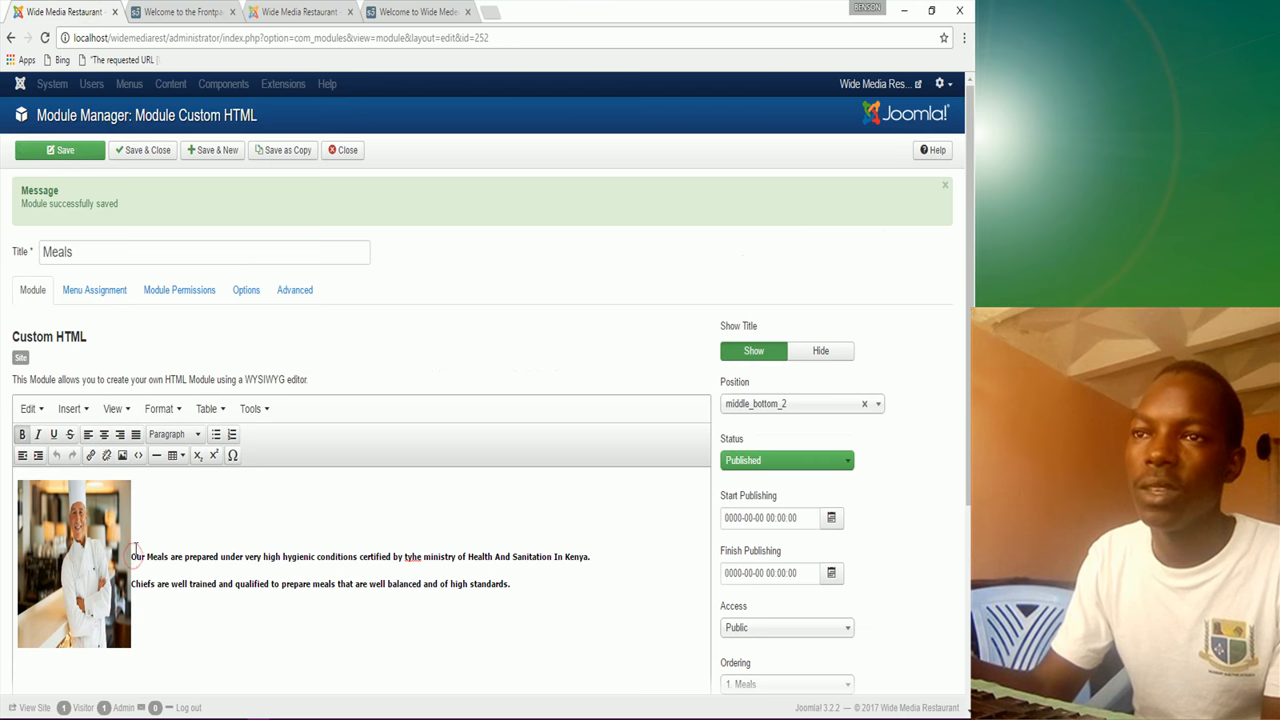
key("Return")
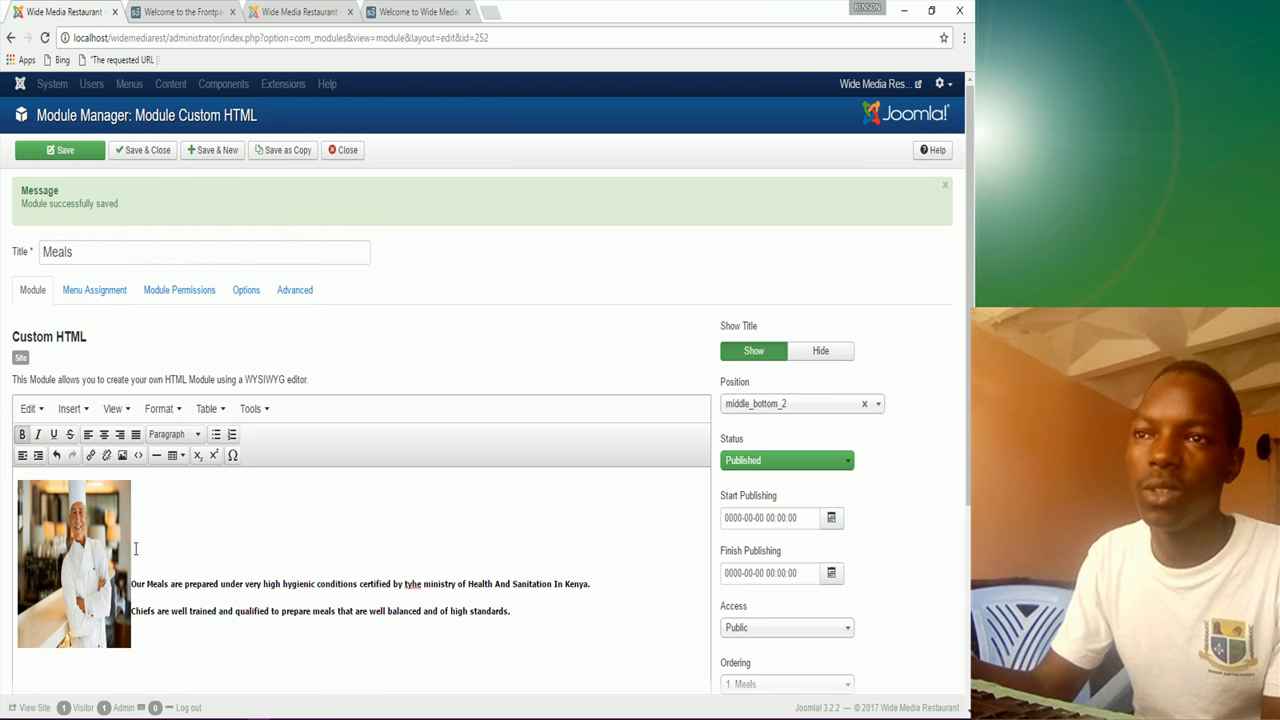
key("Return")
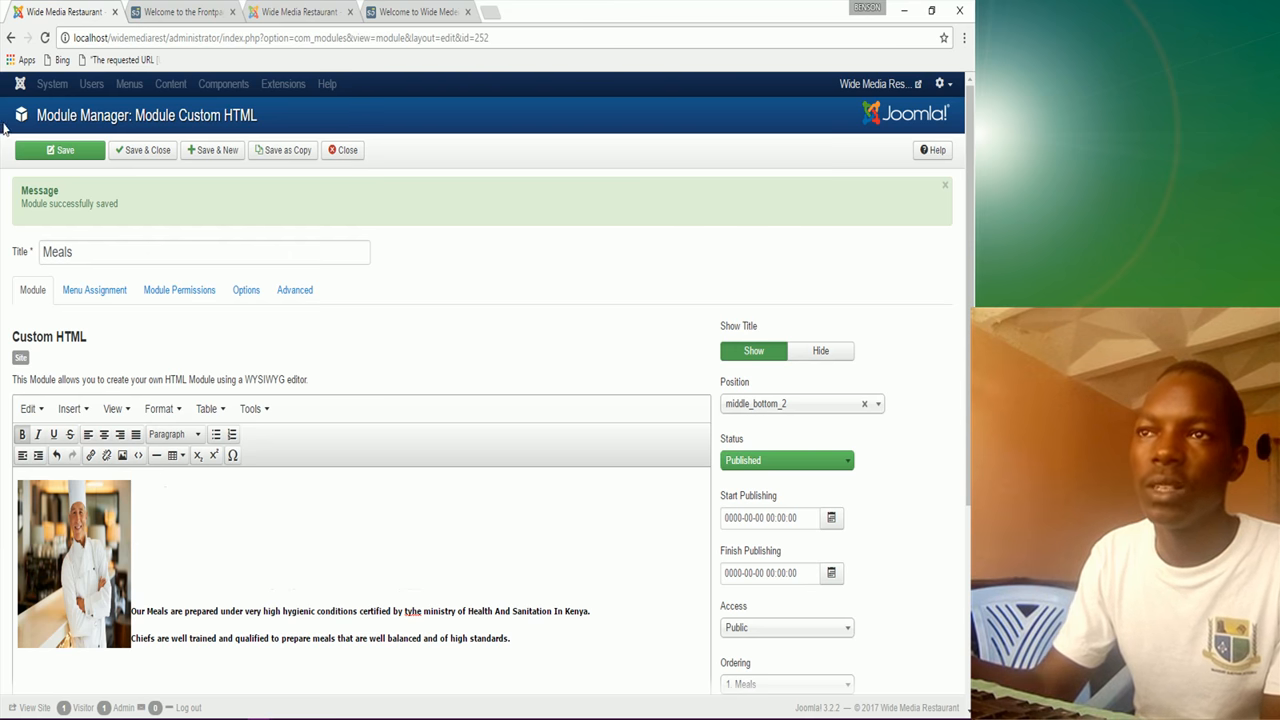
Step: Save the Meals module and reload the frontpage to check its text below the chef image
left_click(54, 152)
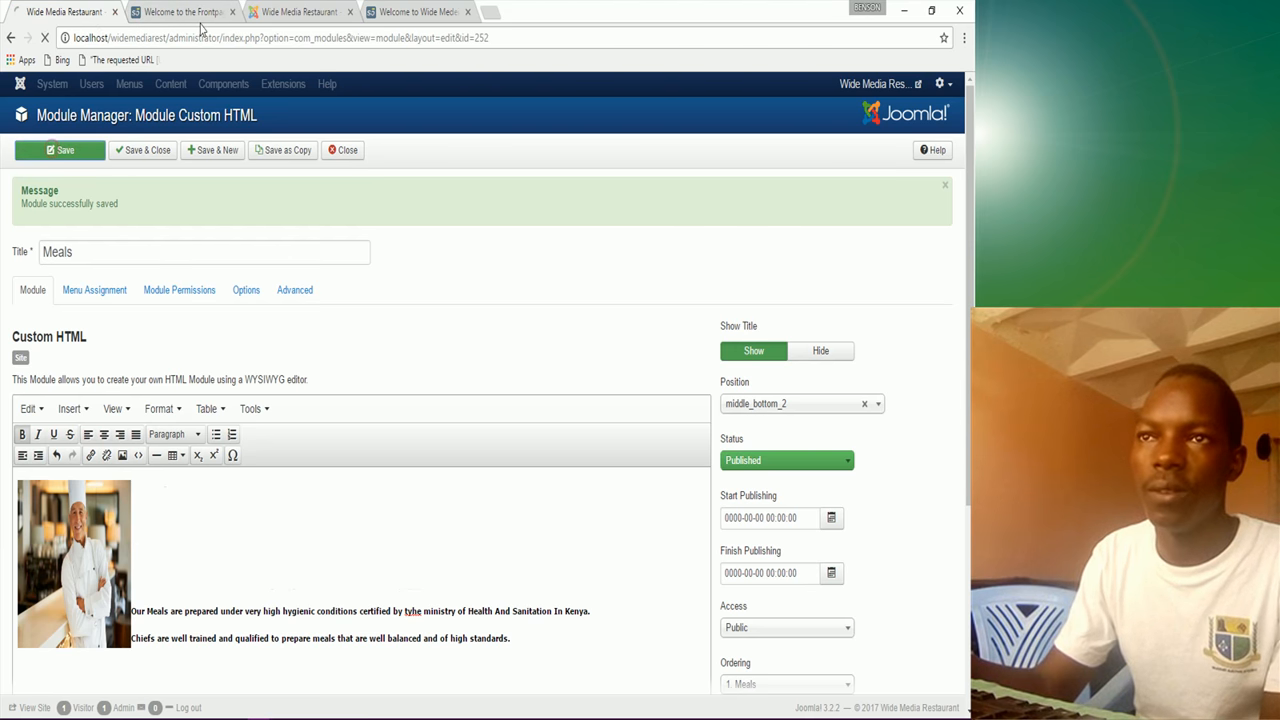
left_click(180, 11)
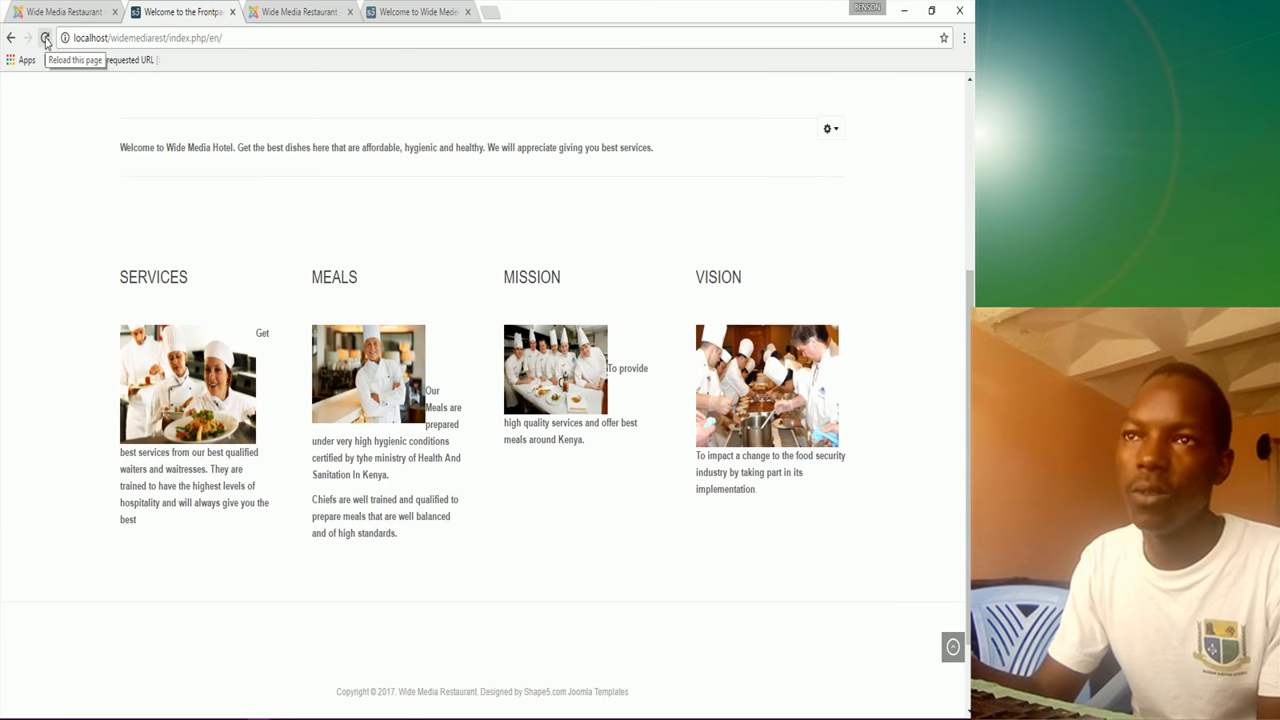
left_click(45, 40)
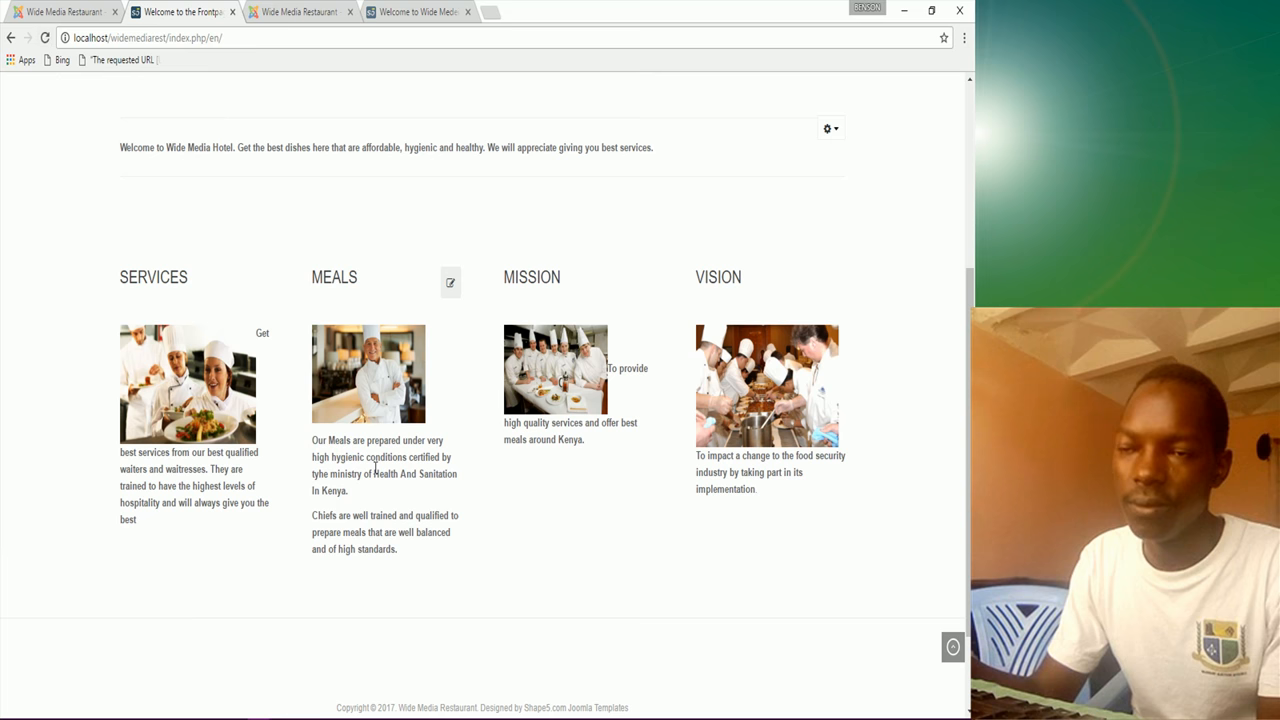
left_click(89, 16)
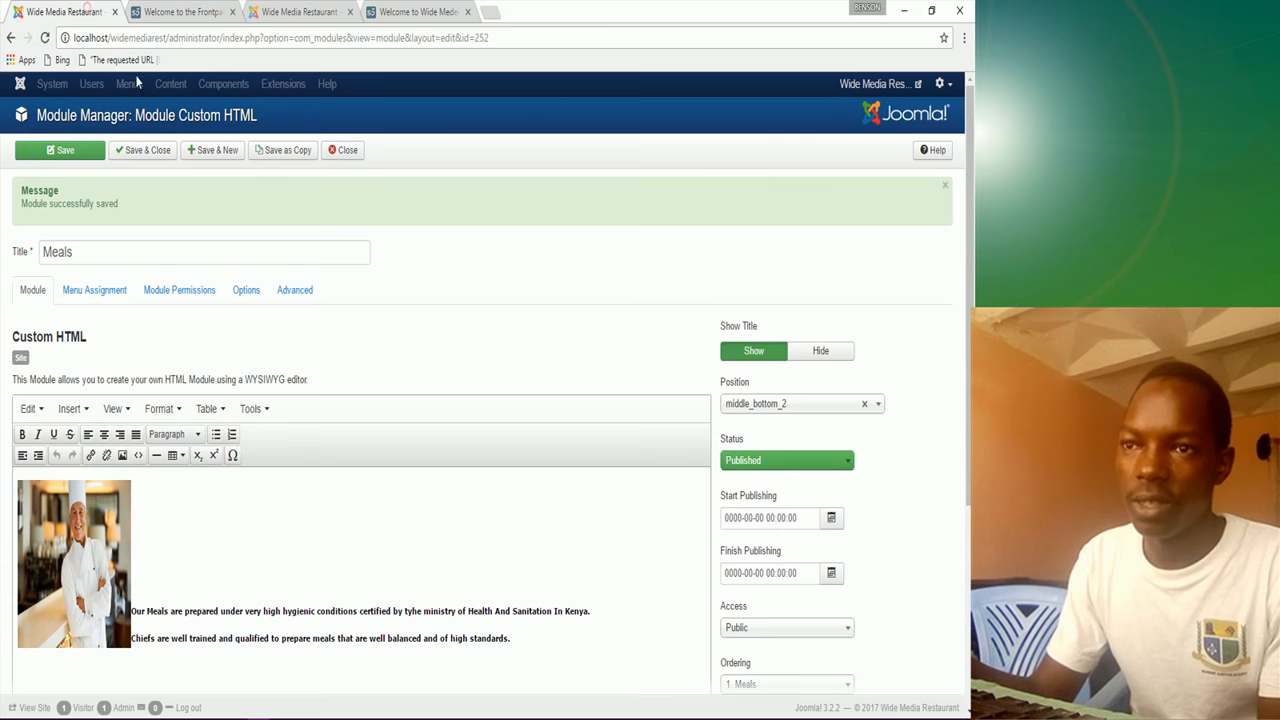
Step: Save and close the Meals module, recheck the frontpage, and open the Mission module
left_click(157, 160)
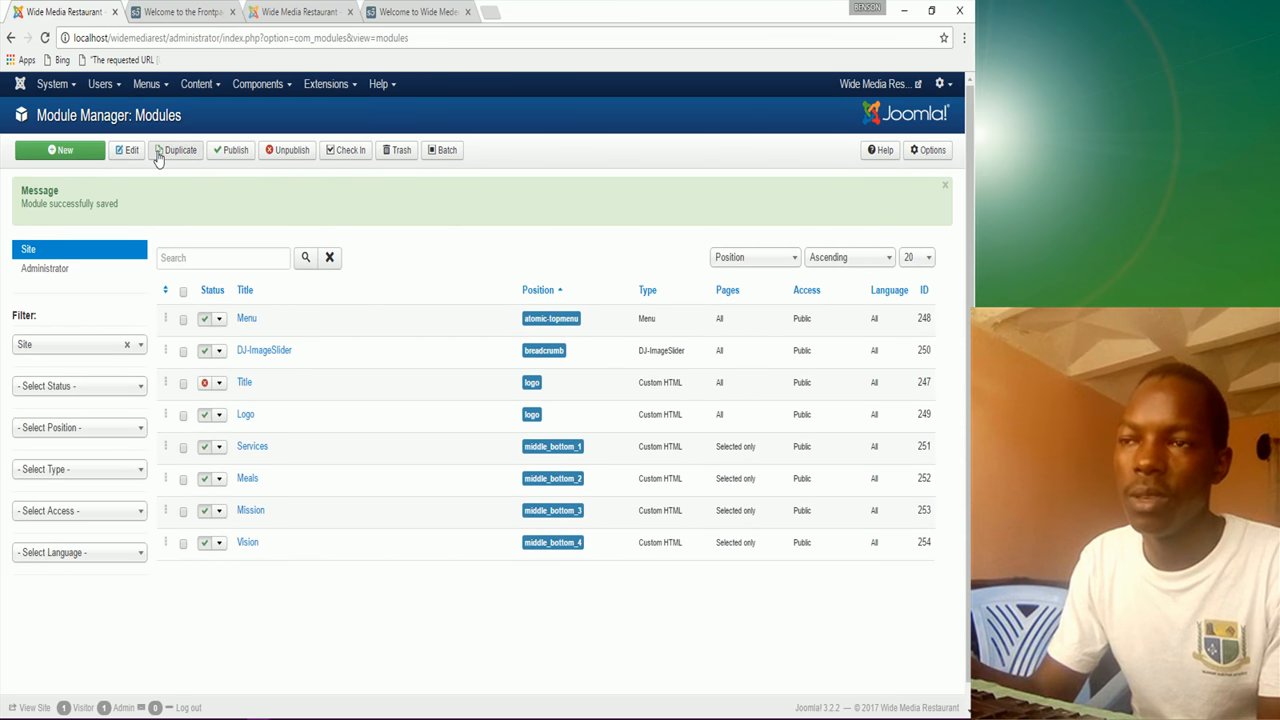
left_click(212, 13)
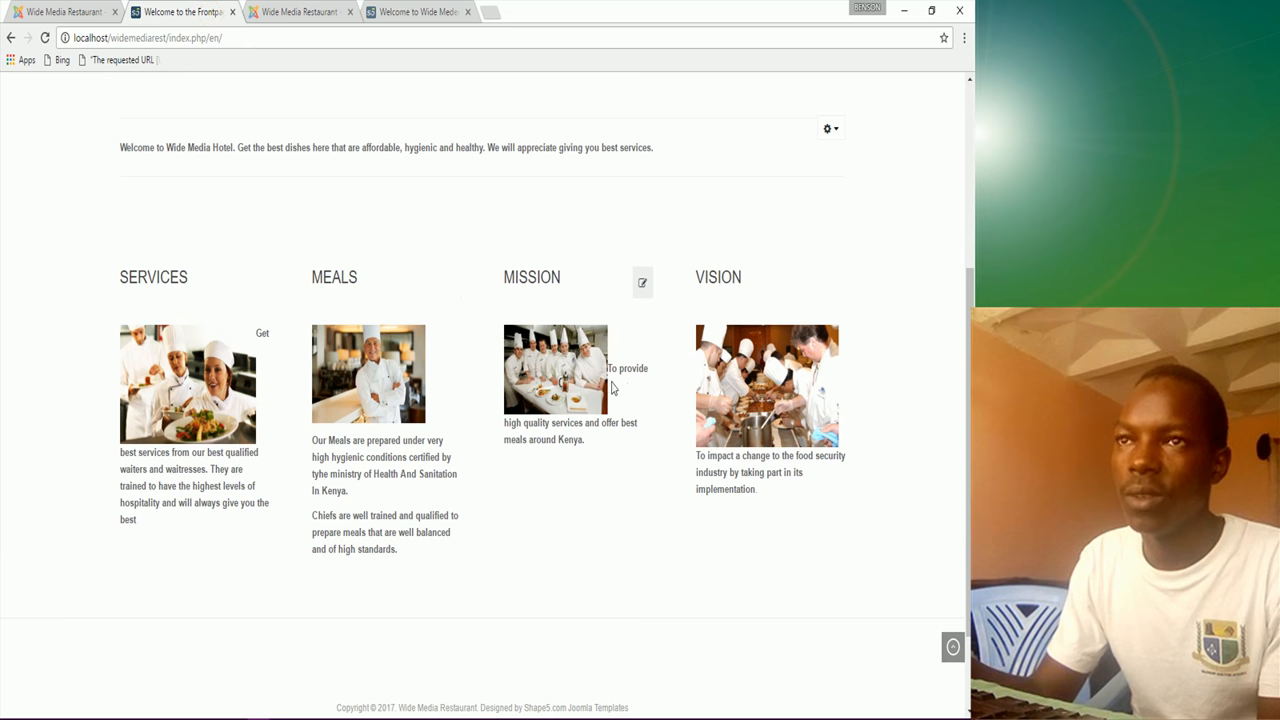
left_click(48, 12)
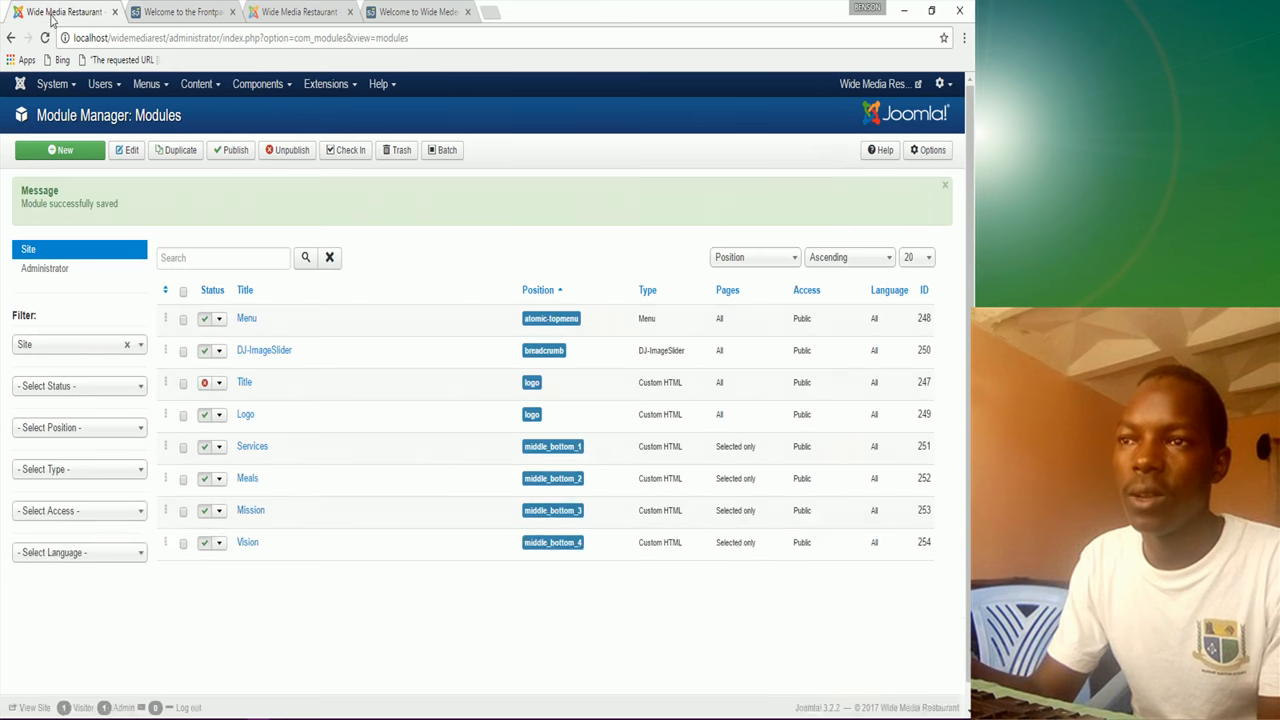
left_click(250, 512)
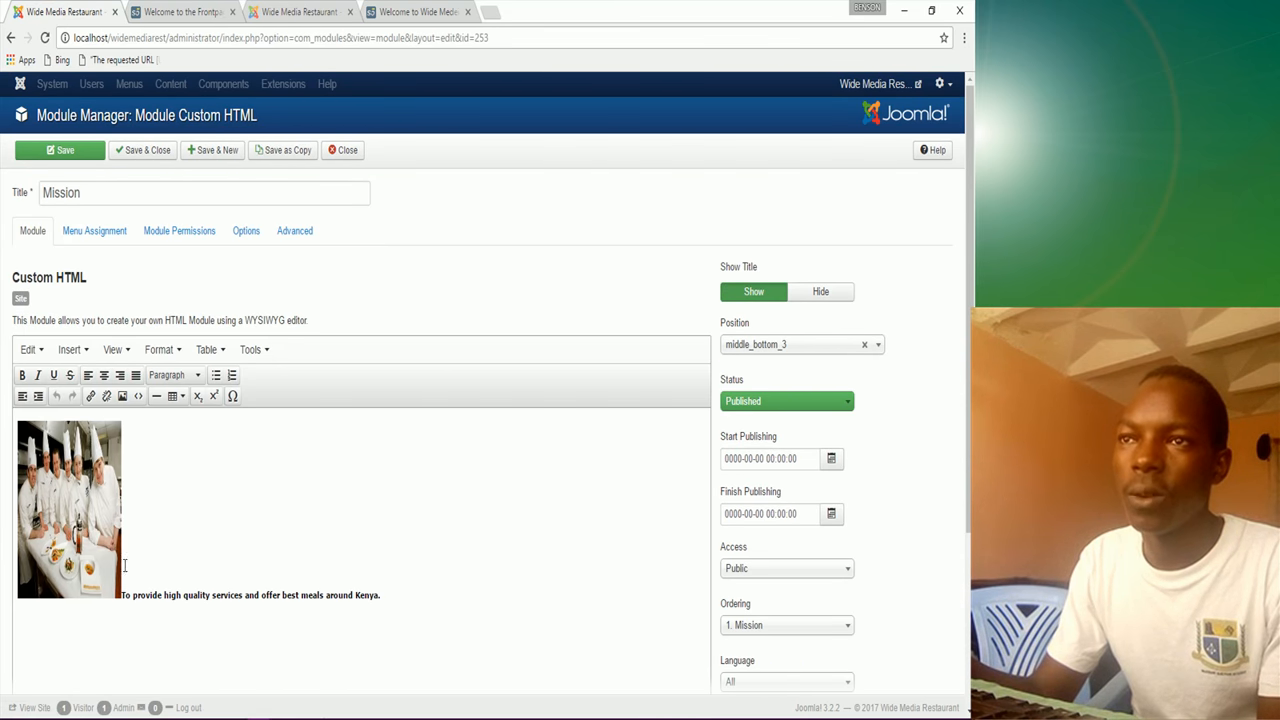
Step: Push the mission sentence below the chef photo with line breaks, save, and reload the frontpage
left_click(123, 595)
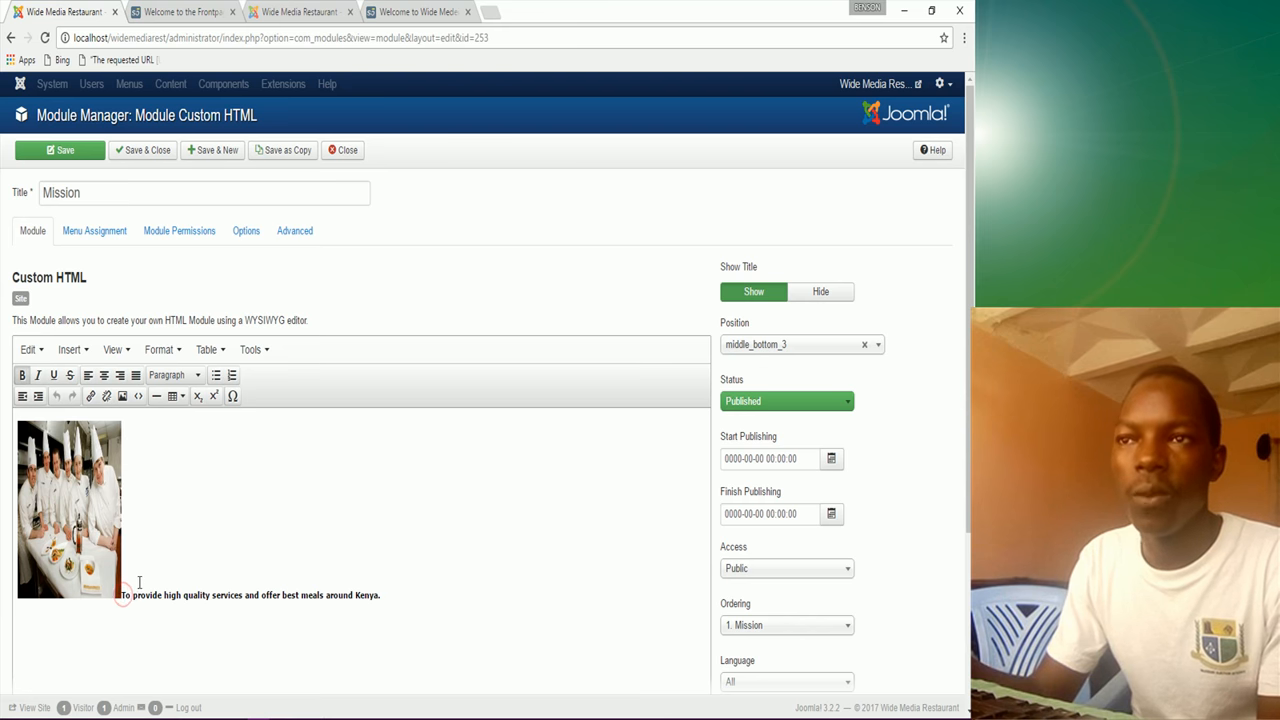
key("Return")
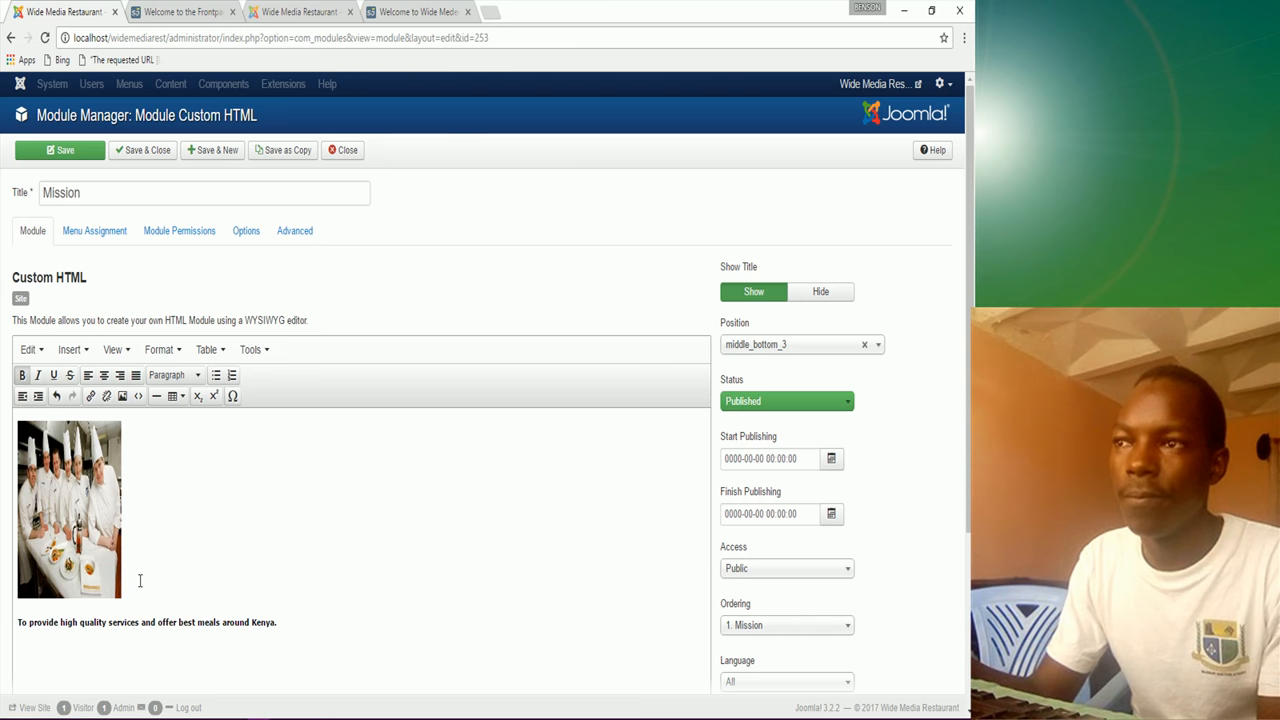
key("Return")
left_click(51, 152)
left_click(185, 12)
left_click(44, 38)
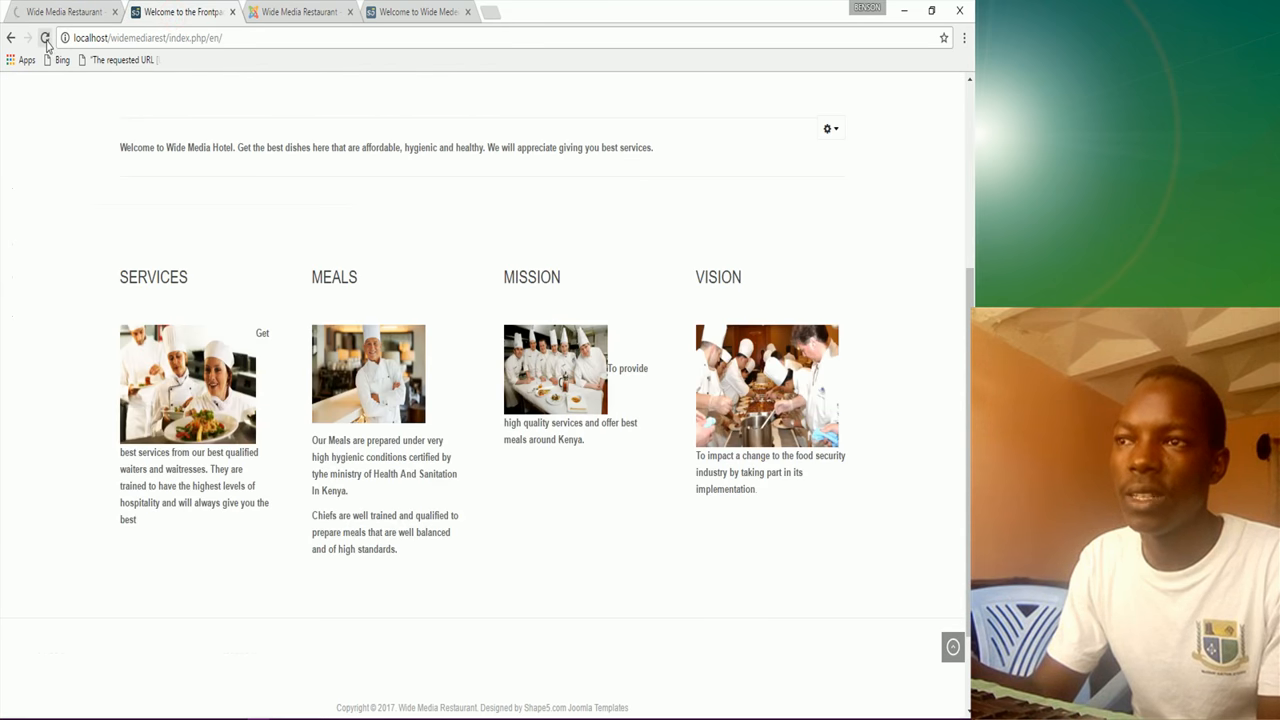
left_click(45, 40)
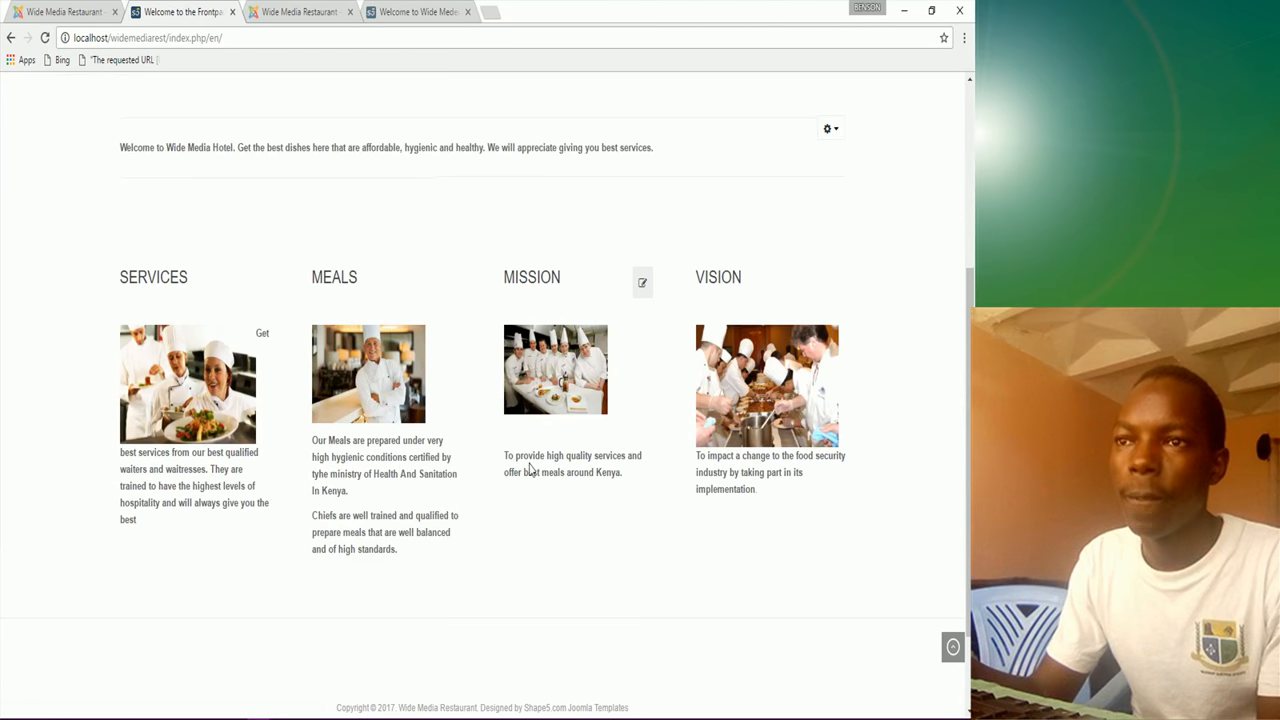
Step: Remove the extra empty line above the mission sentence, save, and recheck the frontpage layout
left_click(88, 15)
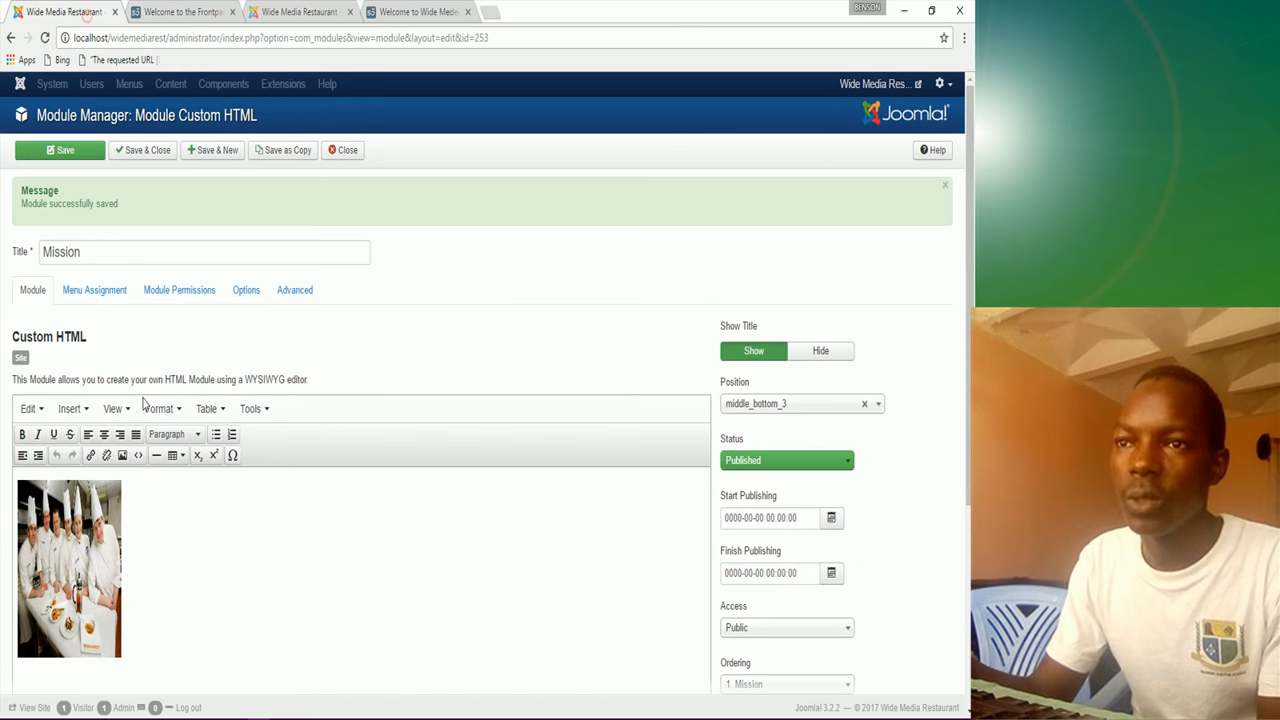
scroll(150, 556, "down", 3)
left_click(18, 428)
key("BackSpace")
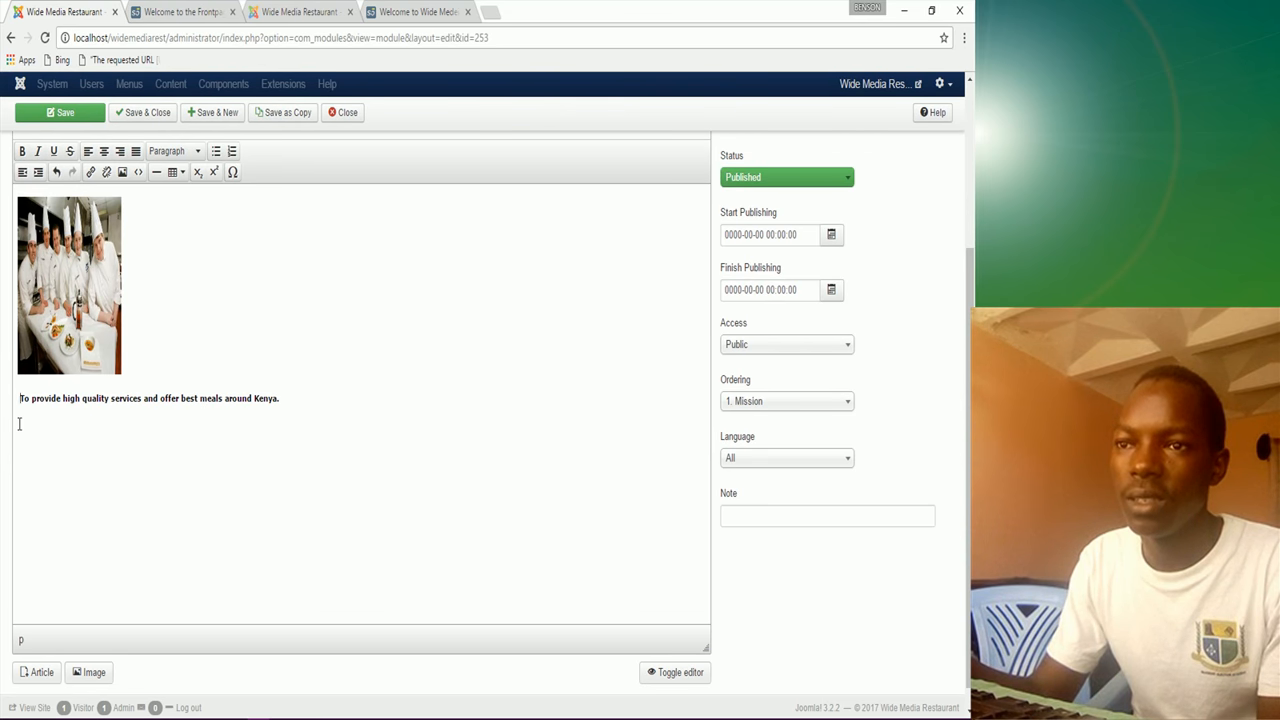
left_click(62, 113)
left_click(183, 12)
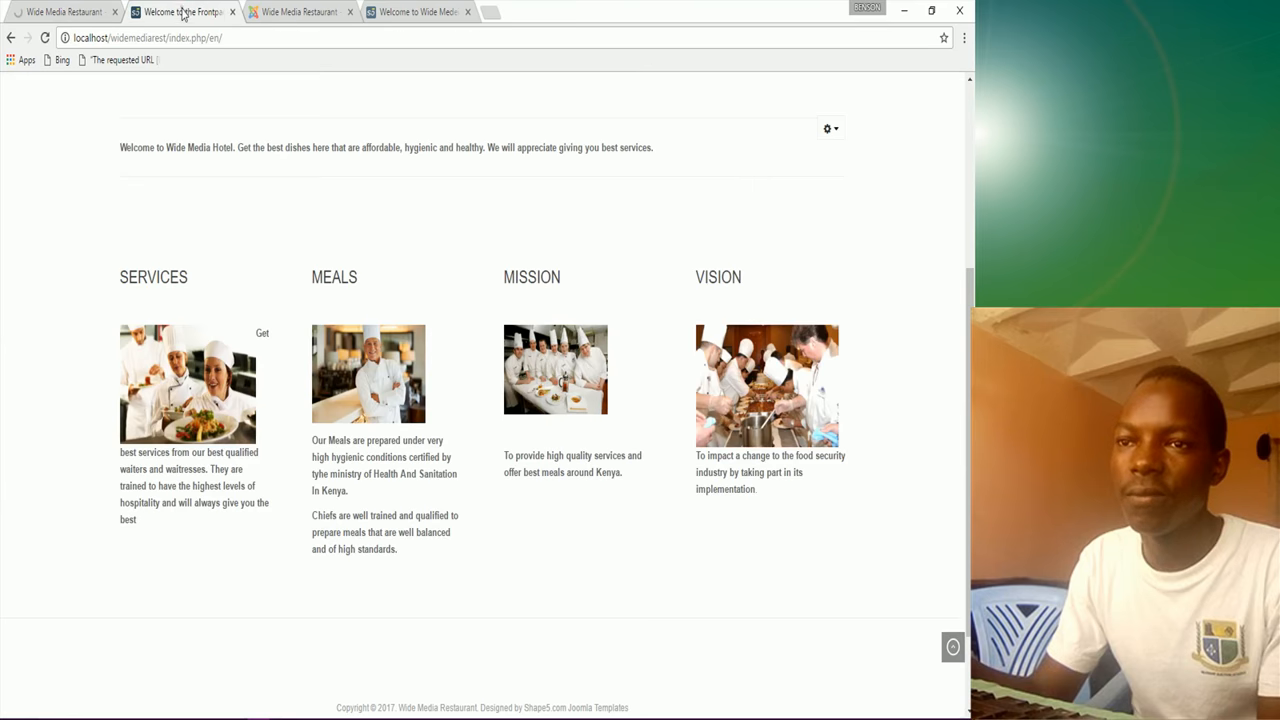
left_click(44, 38)
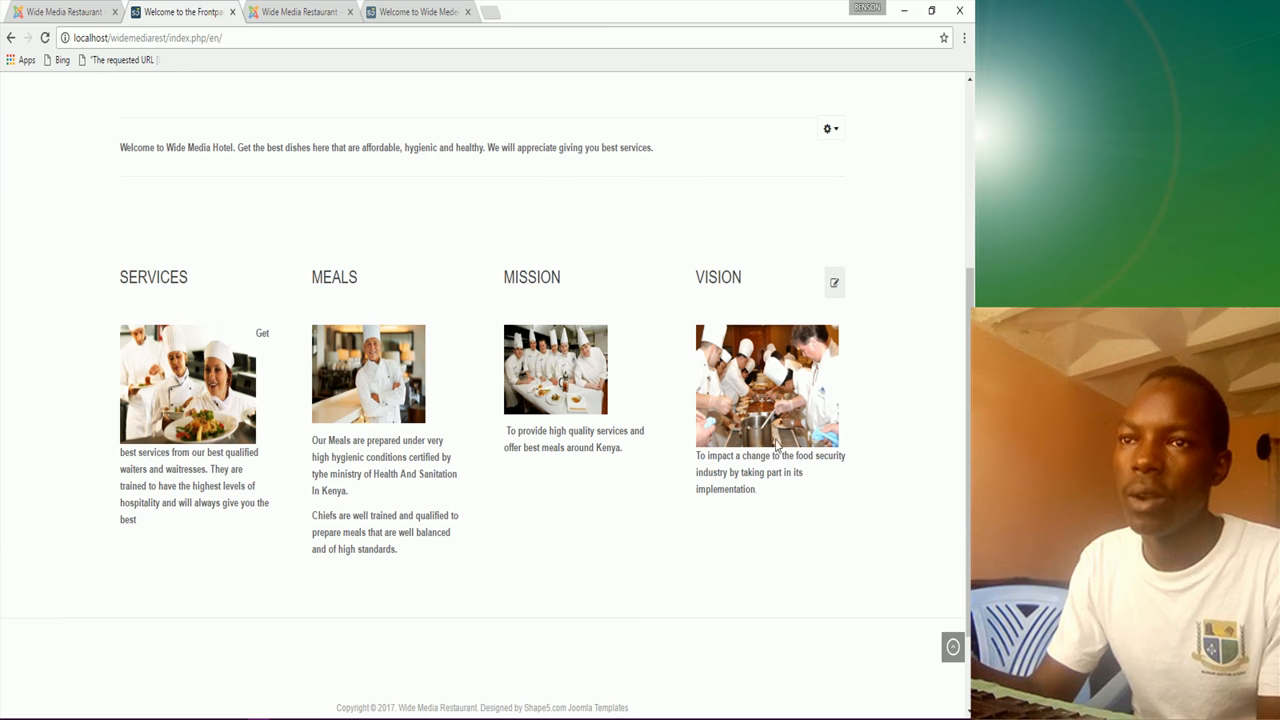
scroll(447, 440, "up", 2)
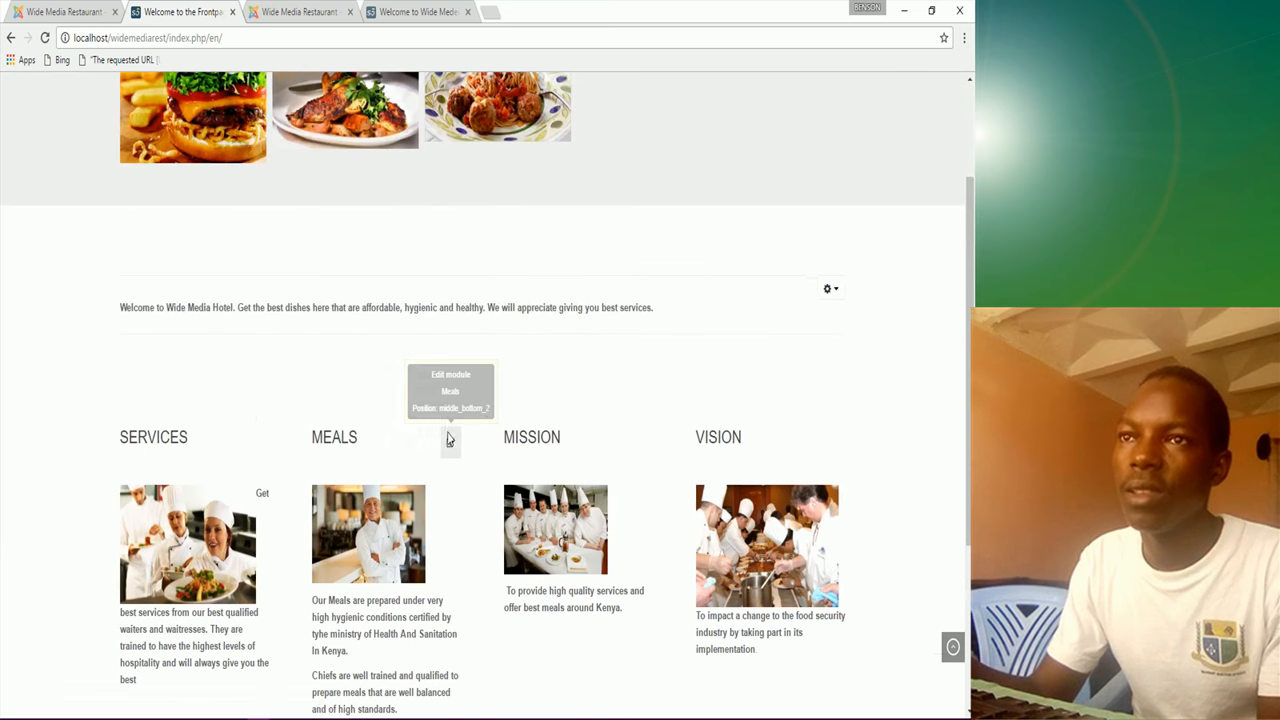
left_click(412, 11)
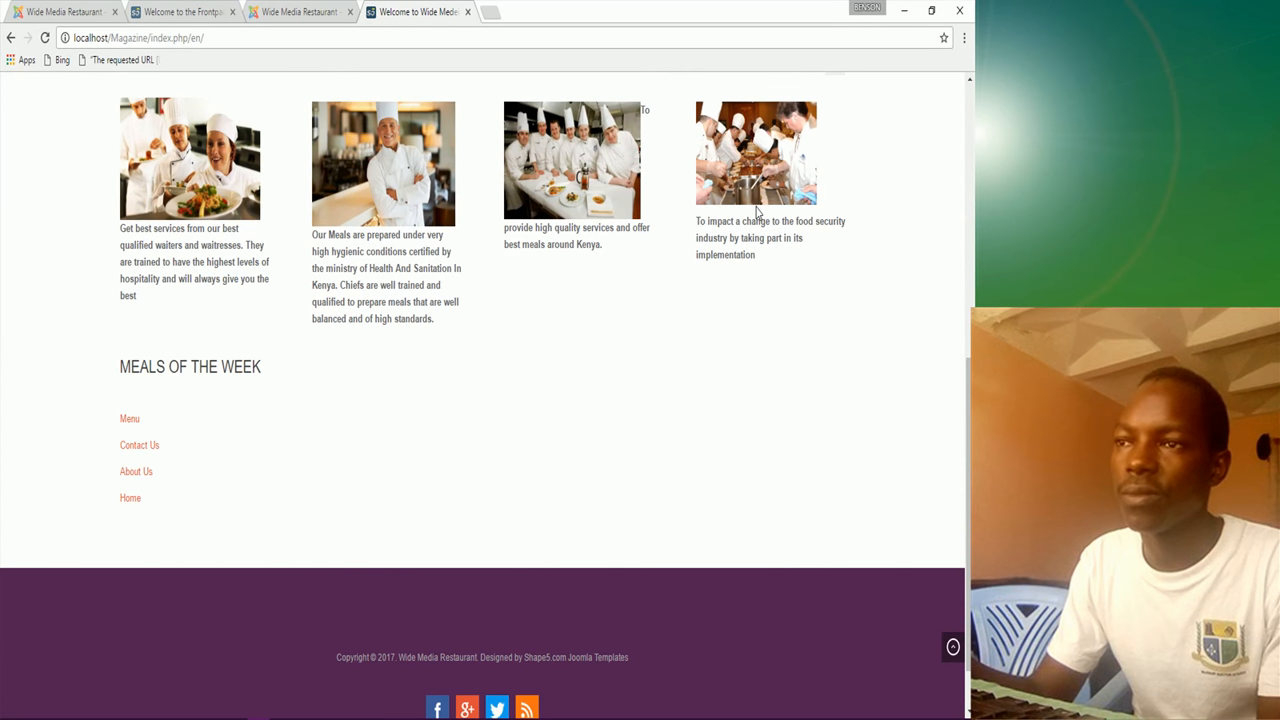
Step: Review the reference site's list of modules for comparison
scroll(575, 235, "up", 1)
scroll(575, 235, "up", 2)
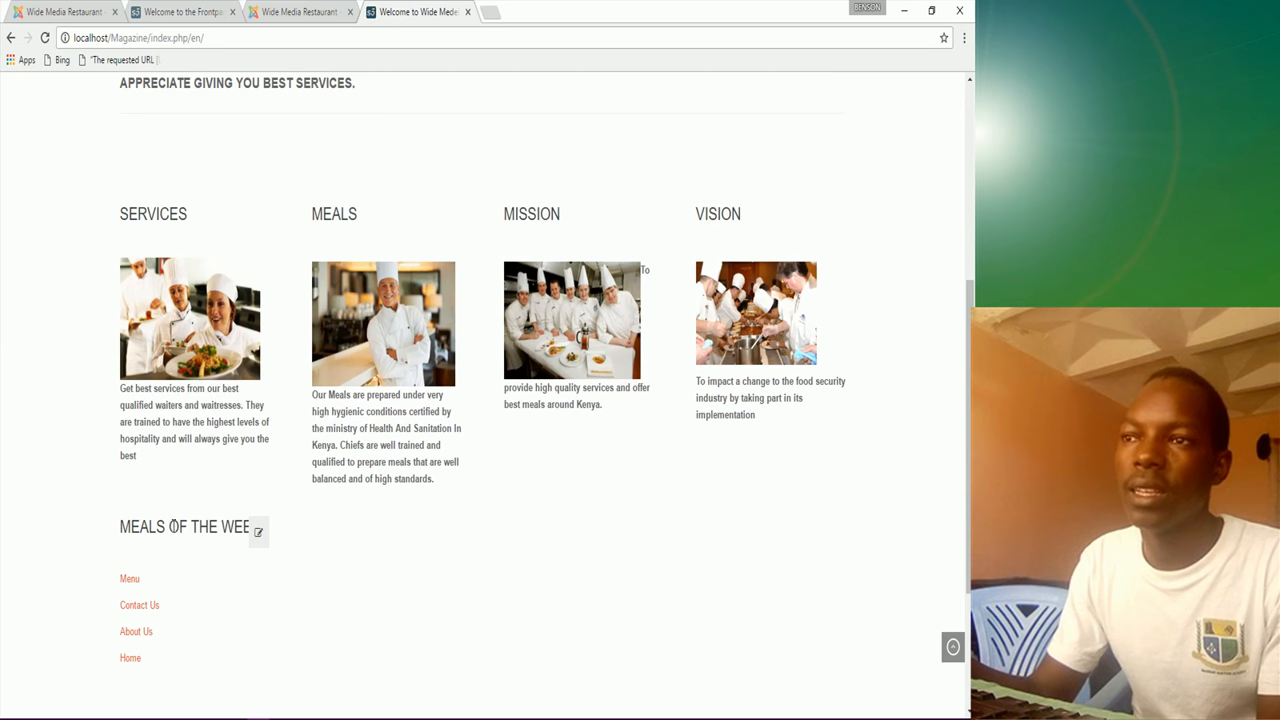
scroll(302, 535, "up", 2)
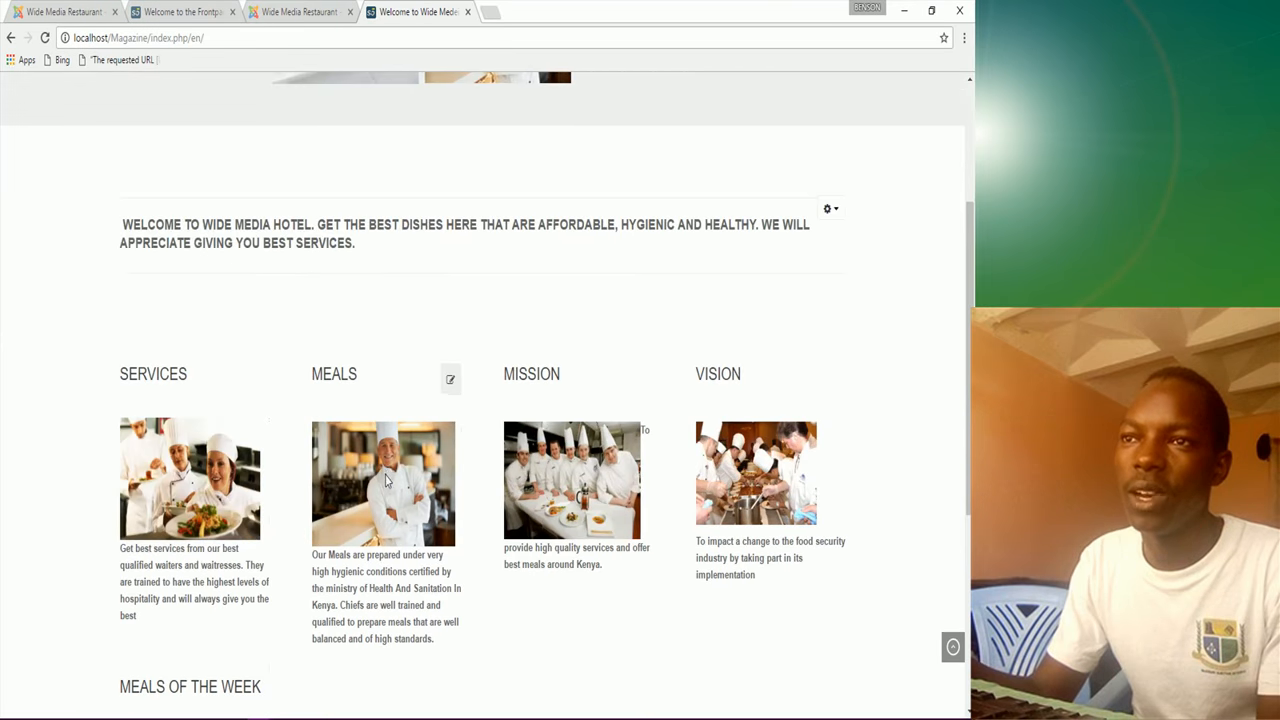
scroll(388, 480, "down", 3)
left_click(305, 12)
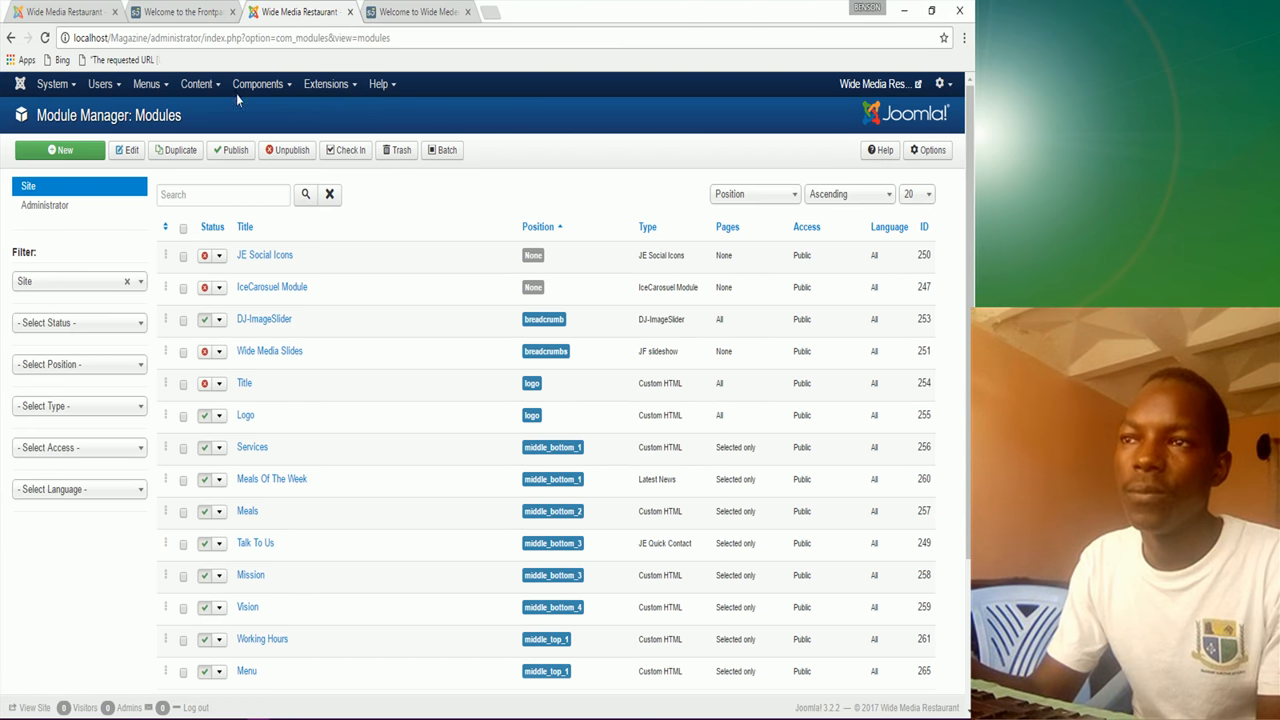
Step: Save and close the Mission module and start a new module
left_click(95, 10)
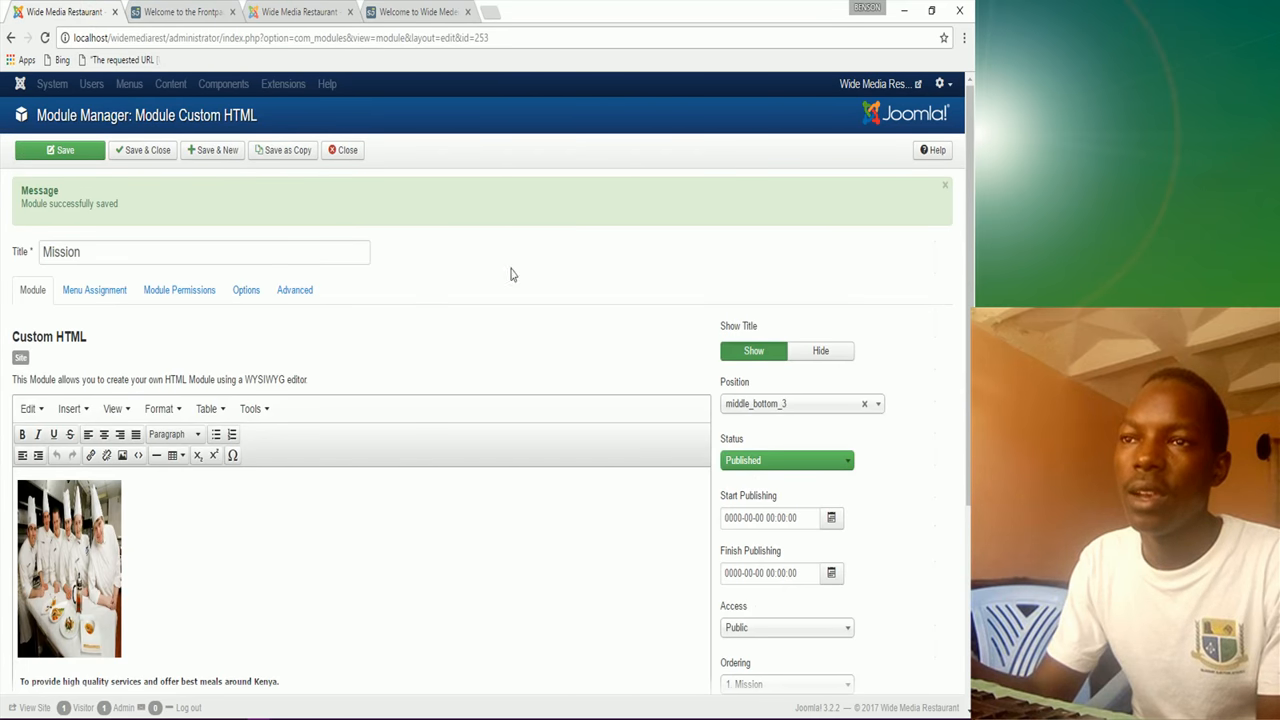
left_click(164, 153)
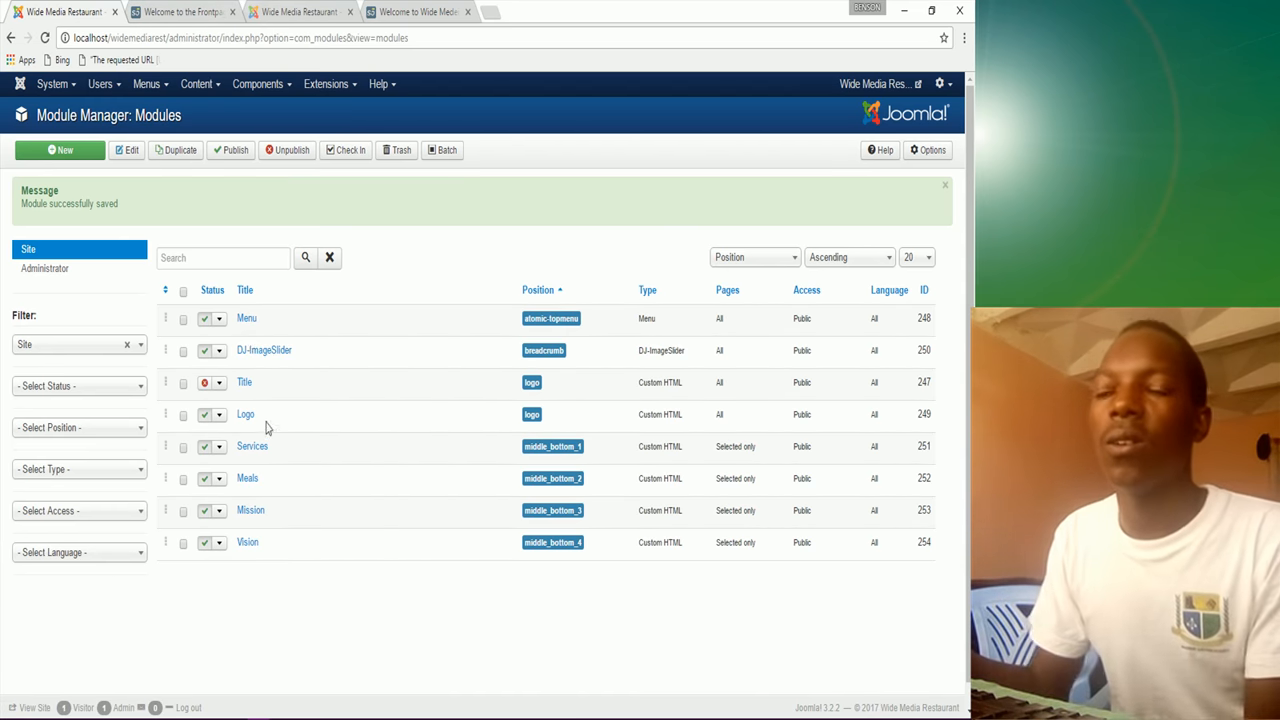
left_click(82, 158)
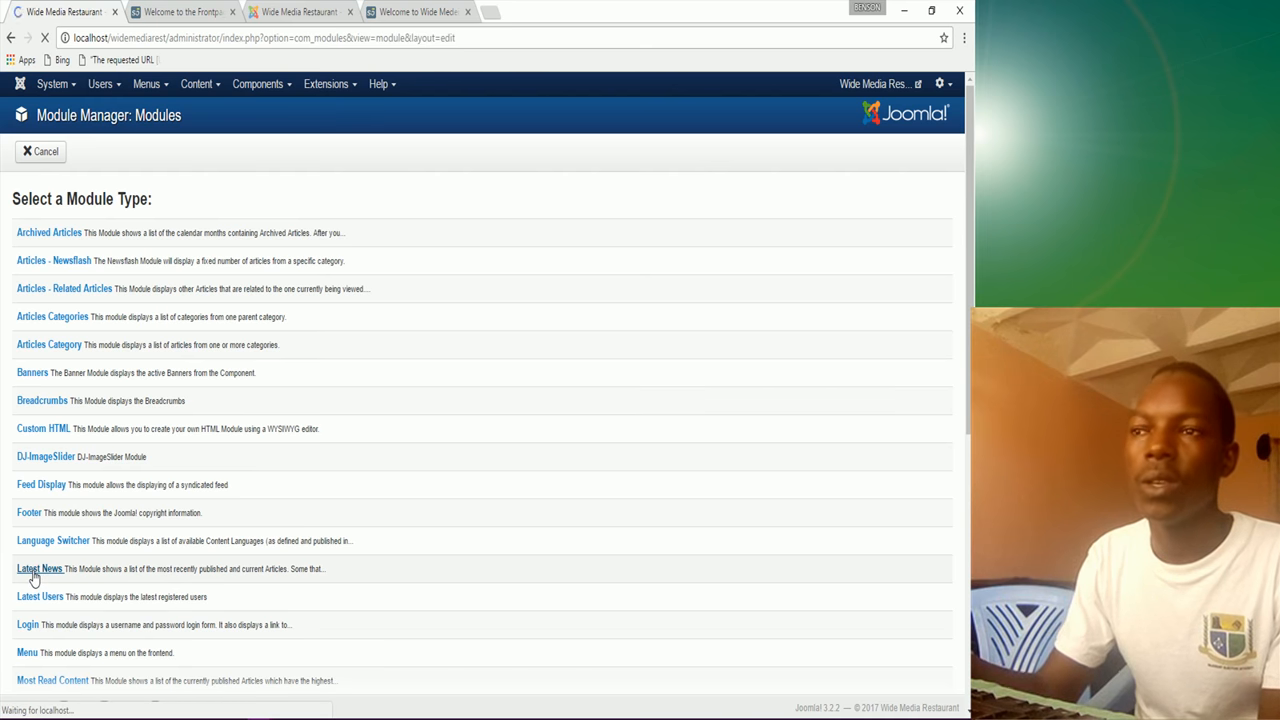
Step: Title the Latest News module 'Meals Of The Week' and assign it only to the Home page
left_click(120, 195)
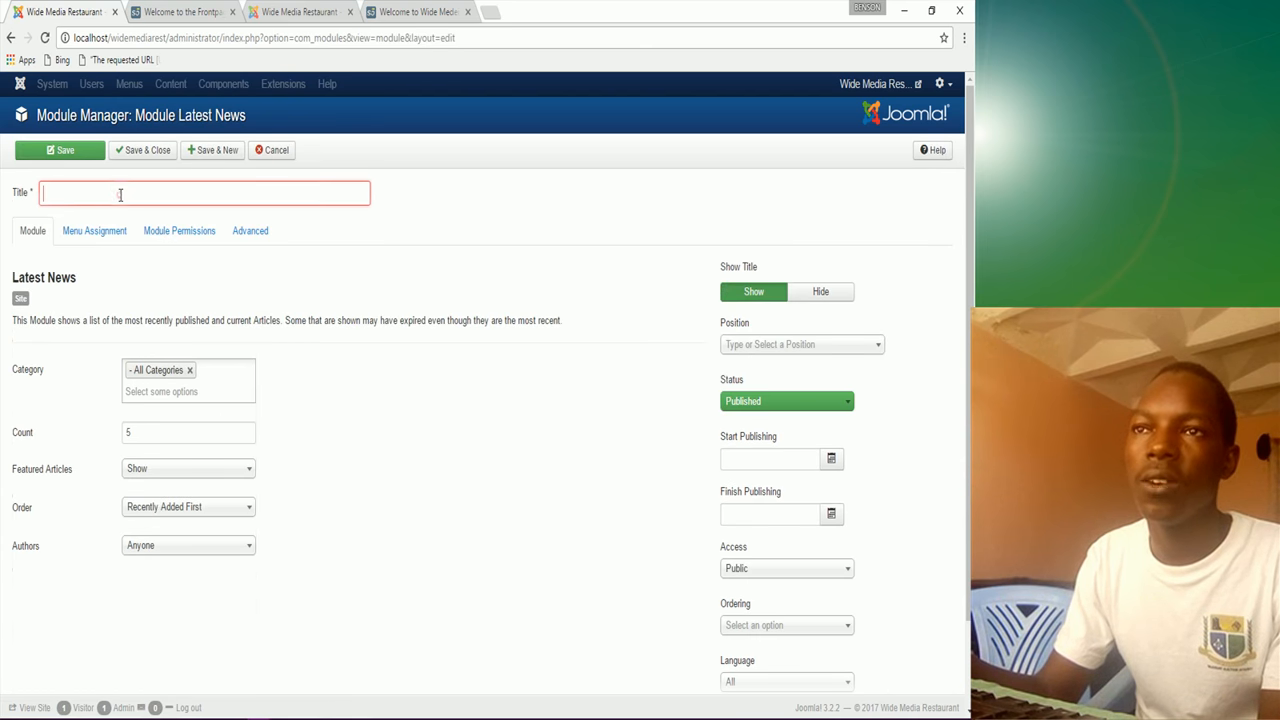
type("Mea")
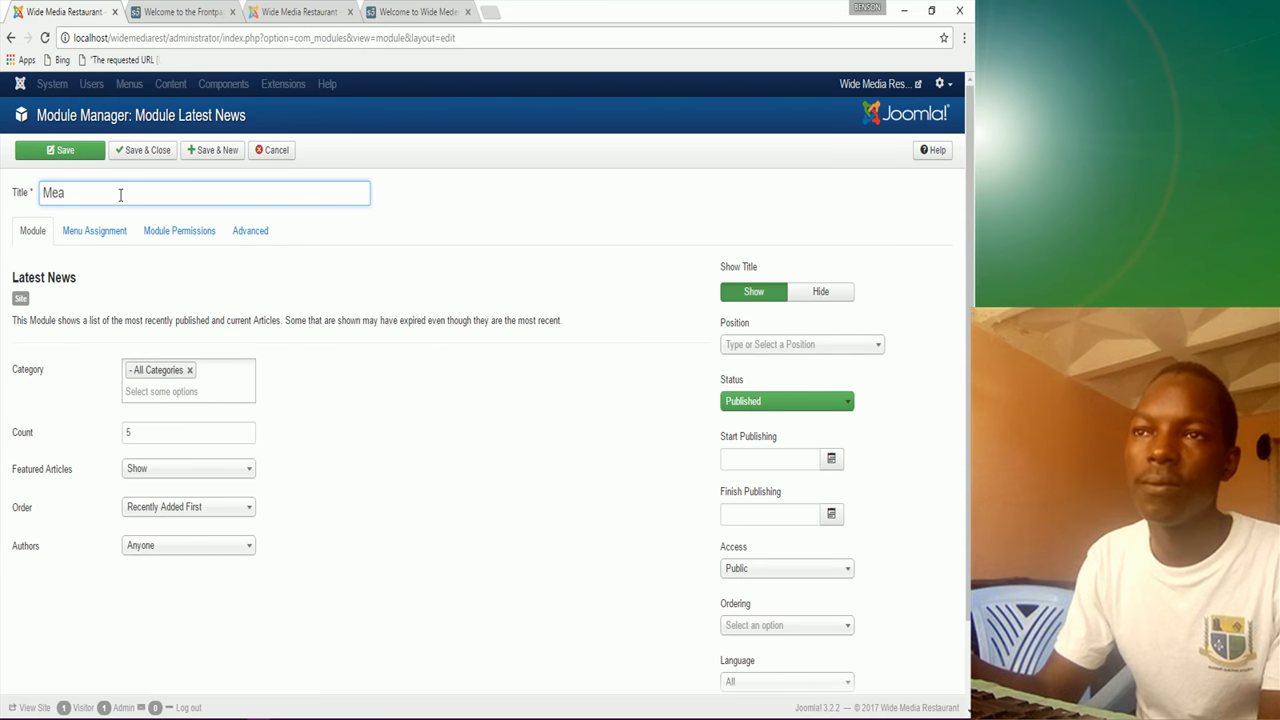
type("ls Of ")
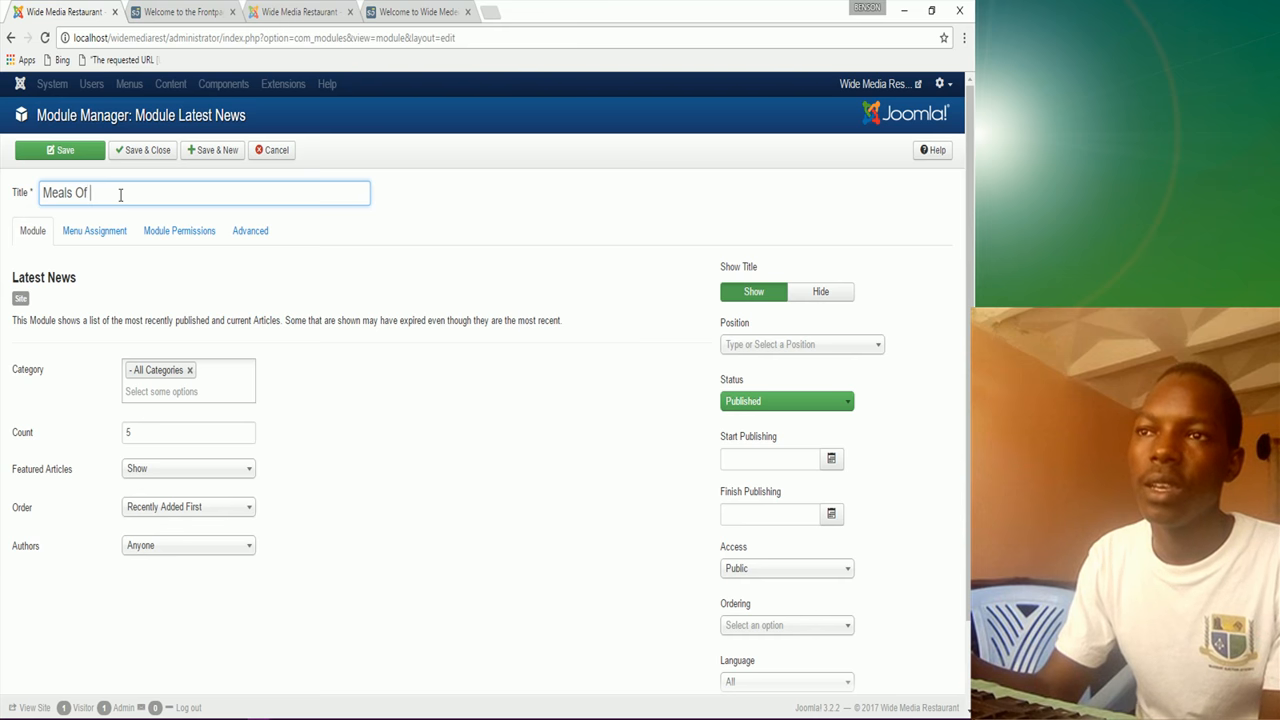
type("The We")
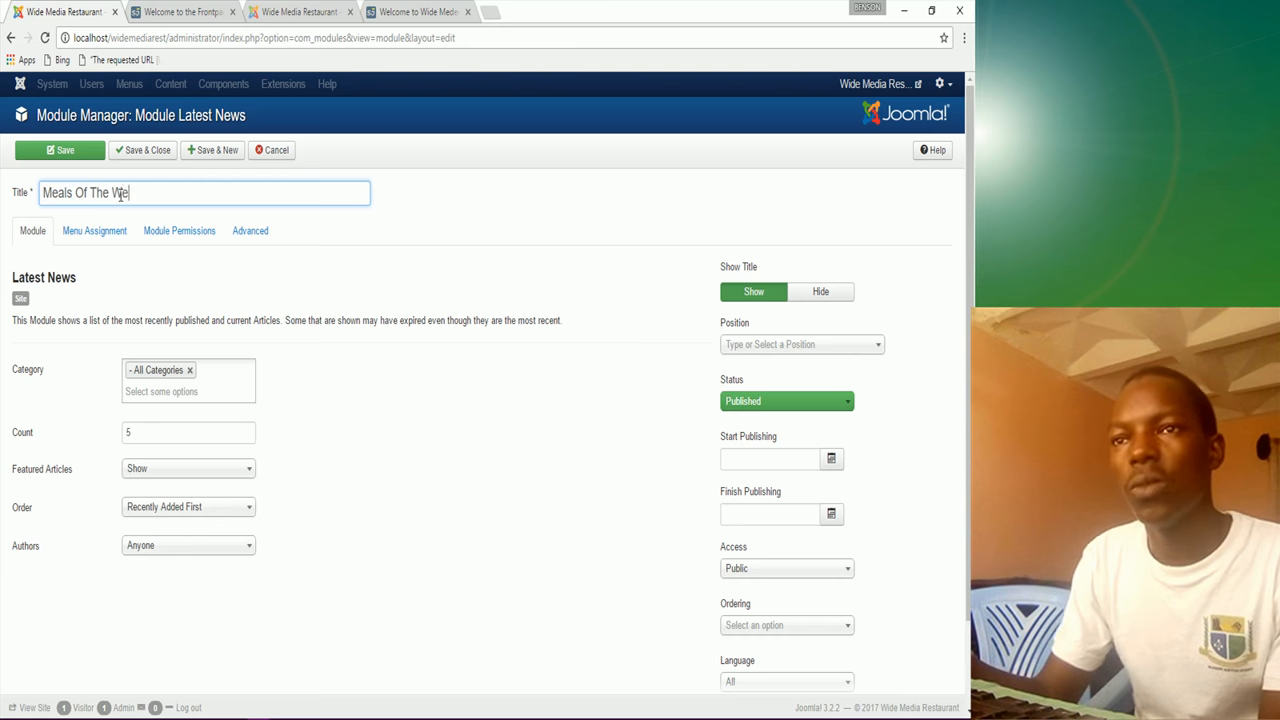
type("ek")
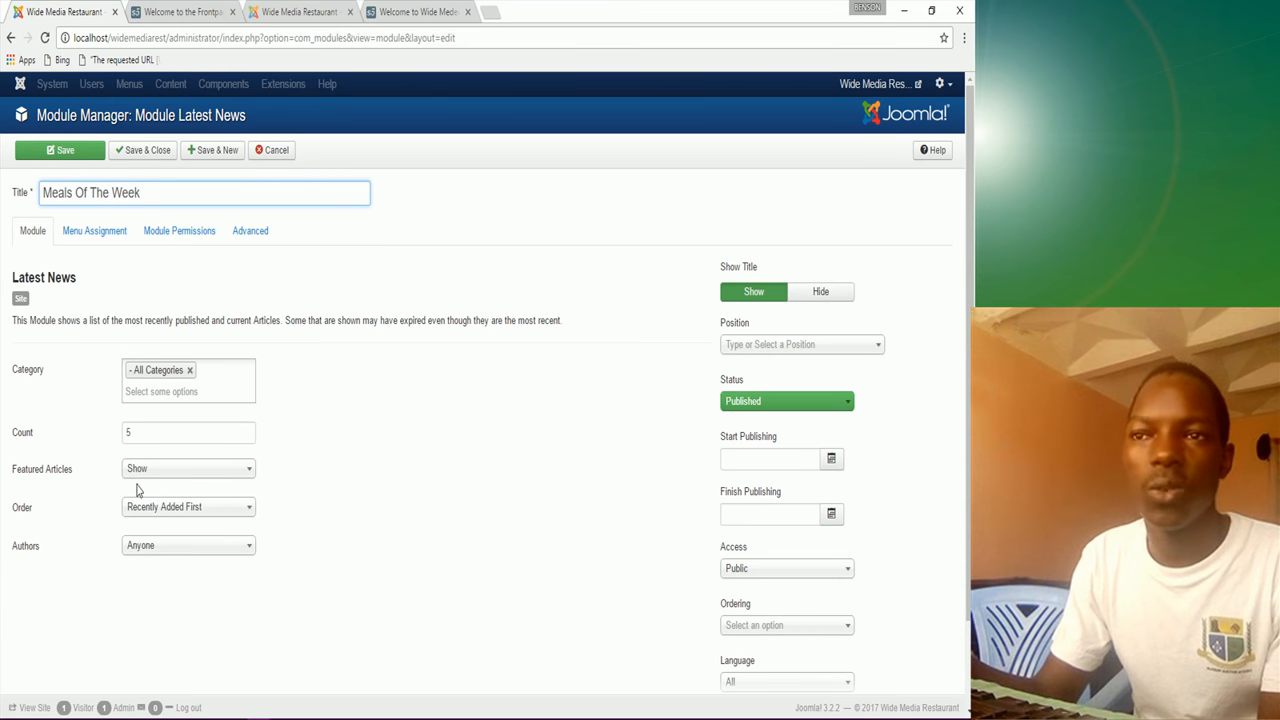
scroll(137, 489, "down", 1)
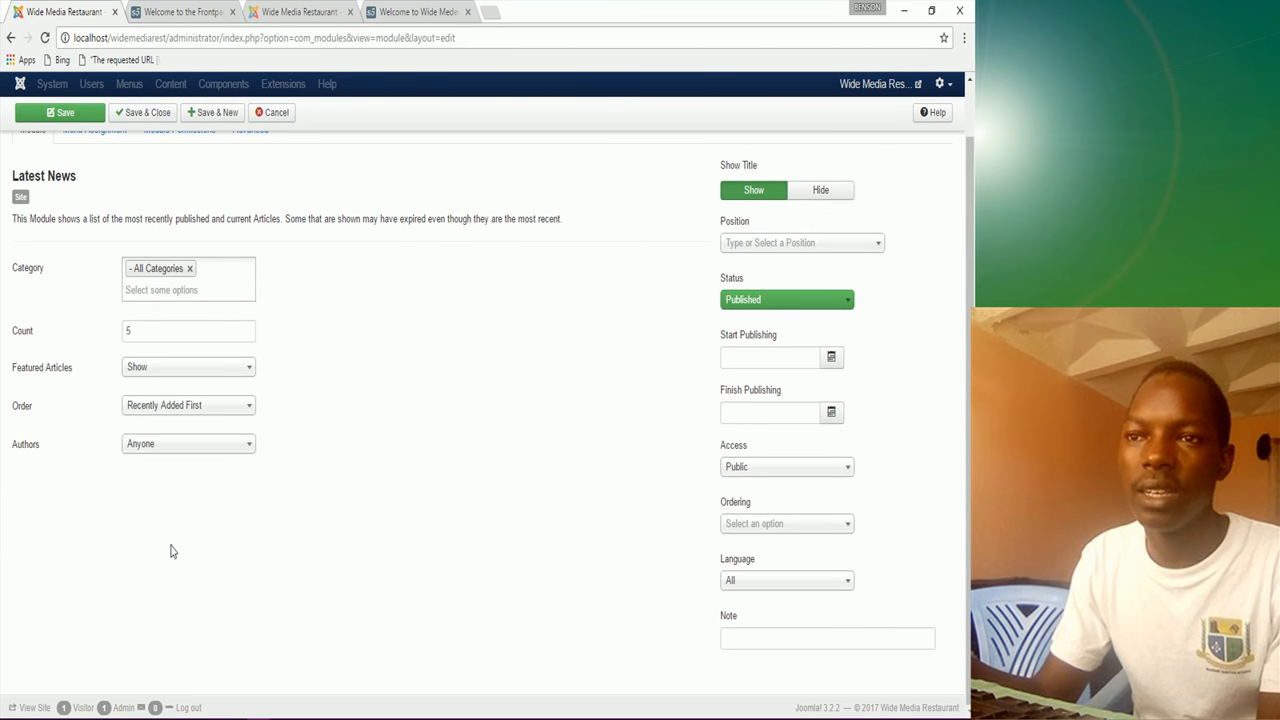
scroll(167, 556, "up", 1)
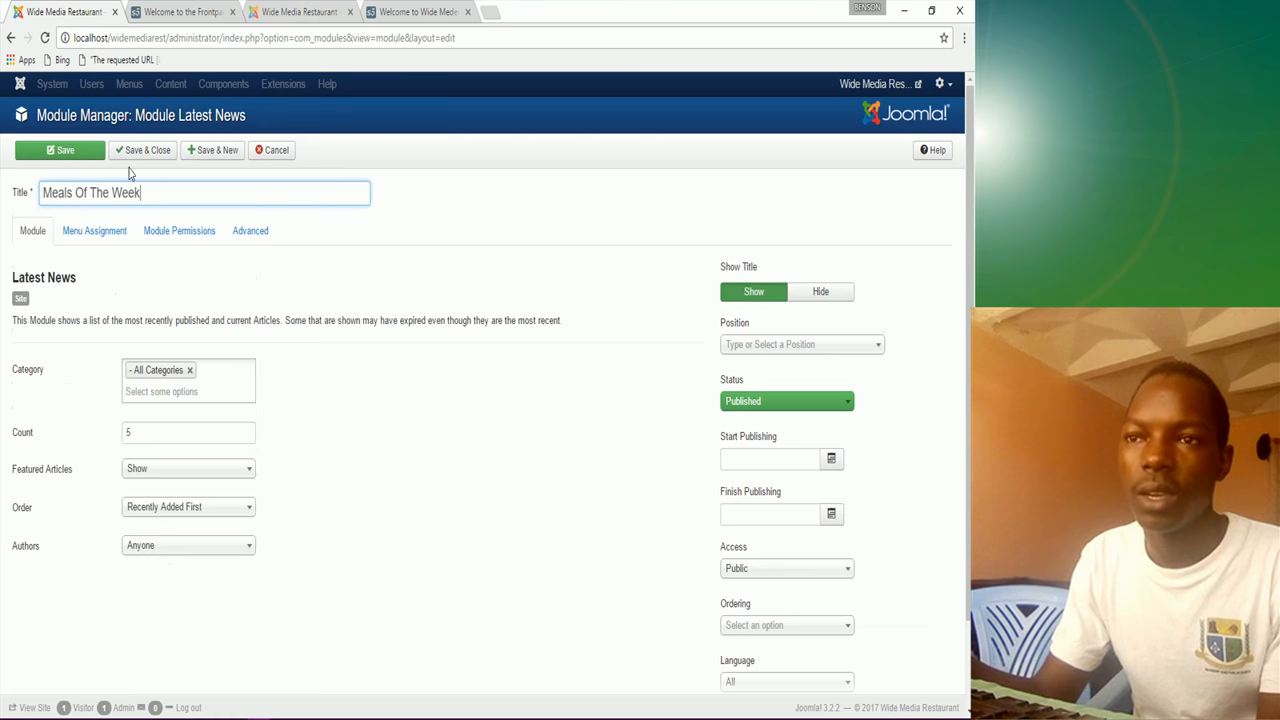
left_click(96, 231)
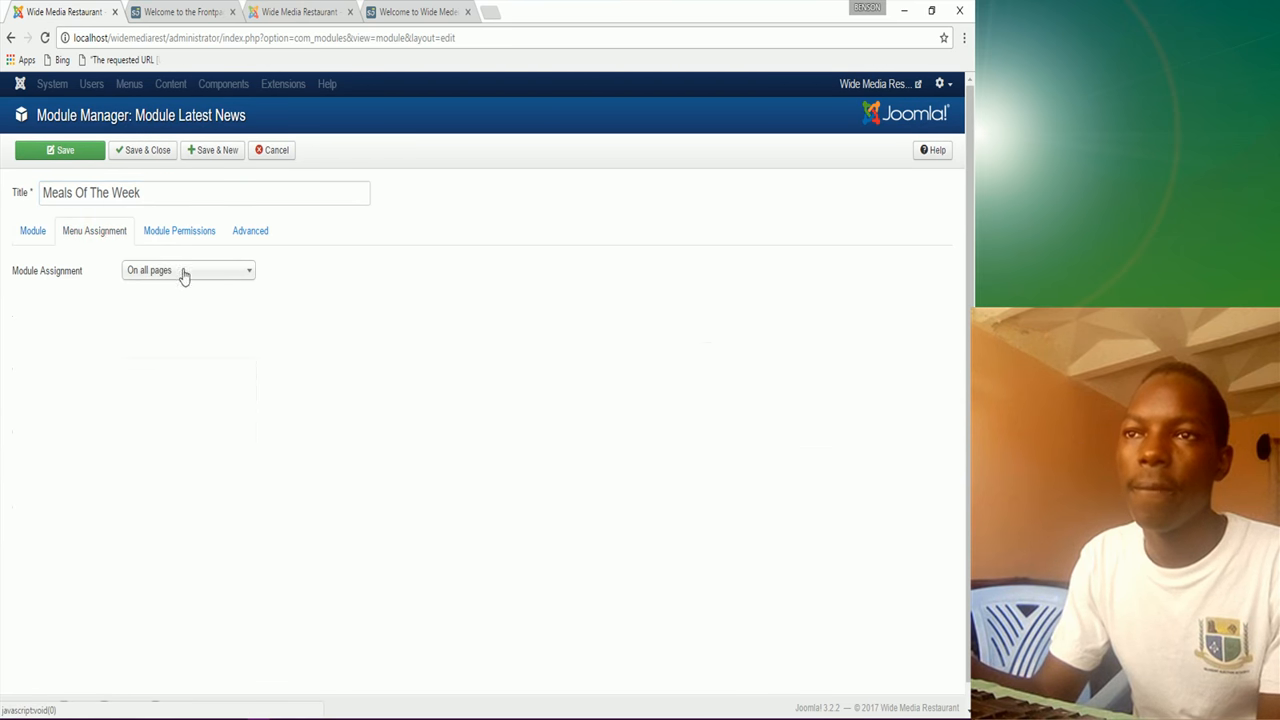
left_click(184, 272)
left_click(178, 333)
left_click(167, 313)
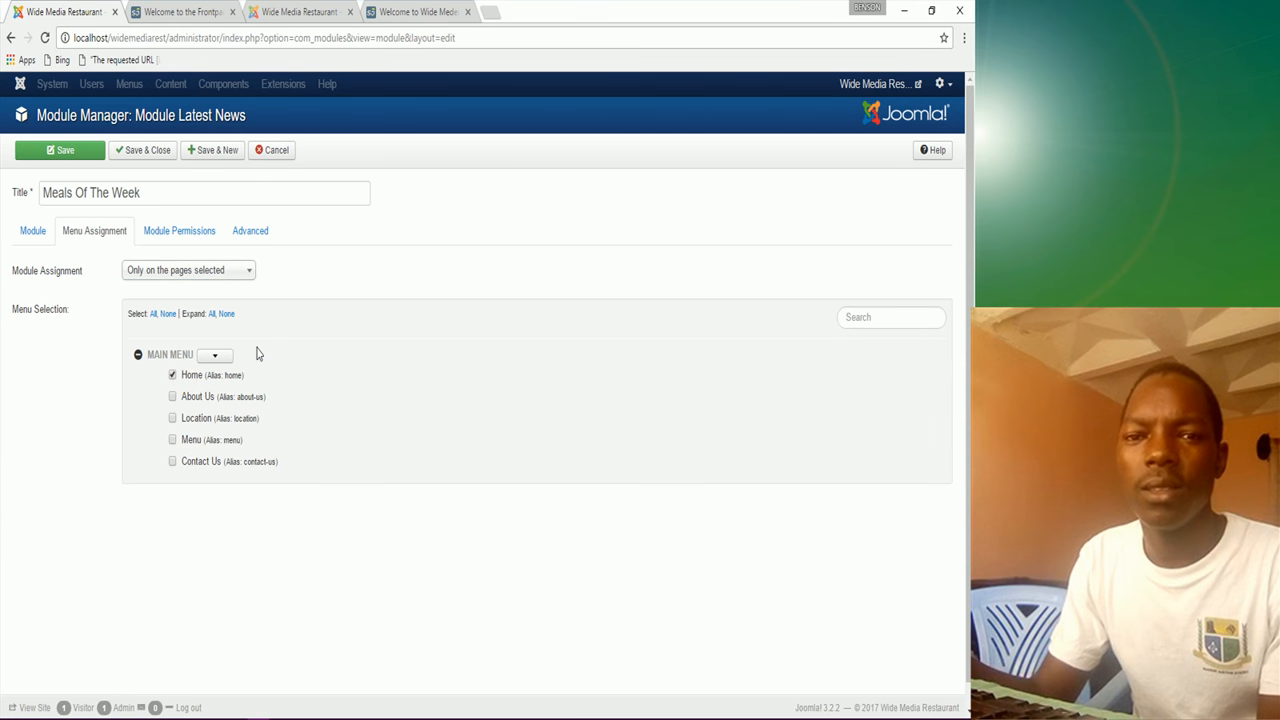
left_click(432, 11)
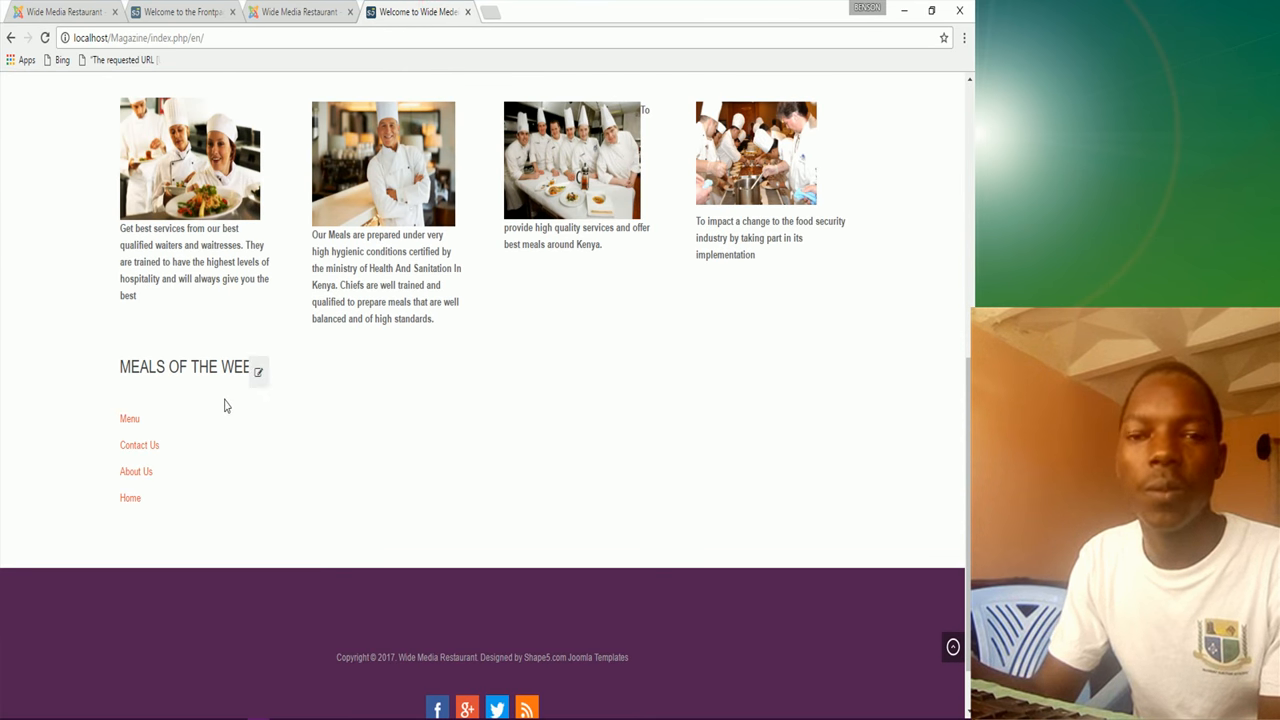
Step: Browse the reference site's About Us and Location pages
scroll(234, 380, "up", 6)
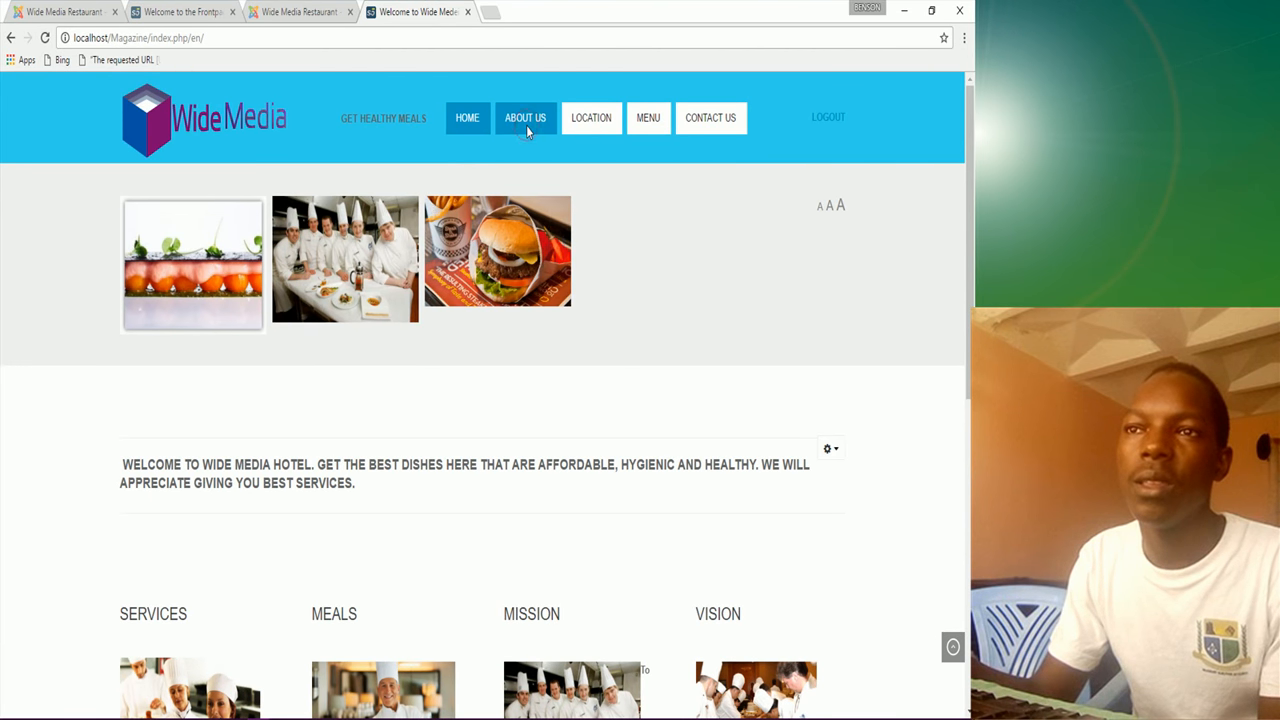
left_click(530, 120)
scroll(434, 375, "down", 3)
scroll(434, 380, "up", 3)
left_click(593, 114)
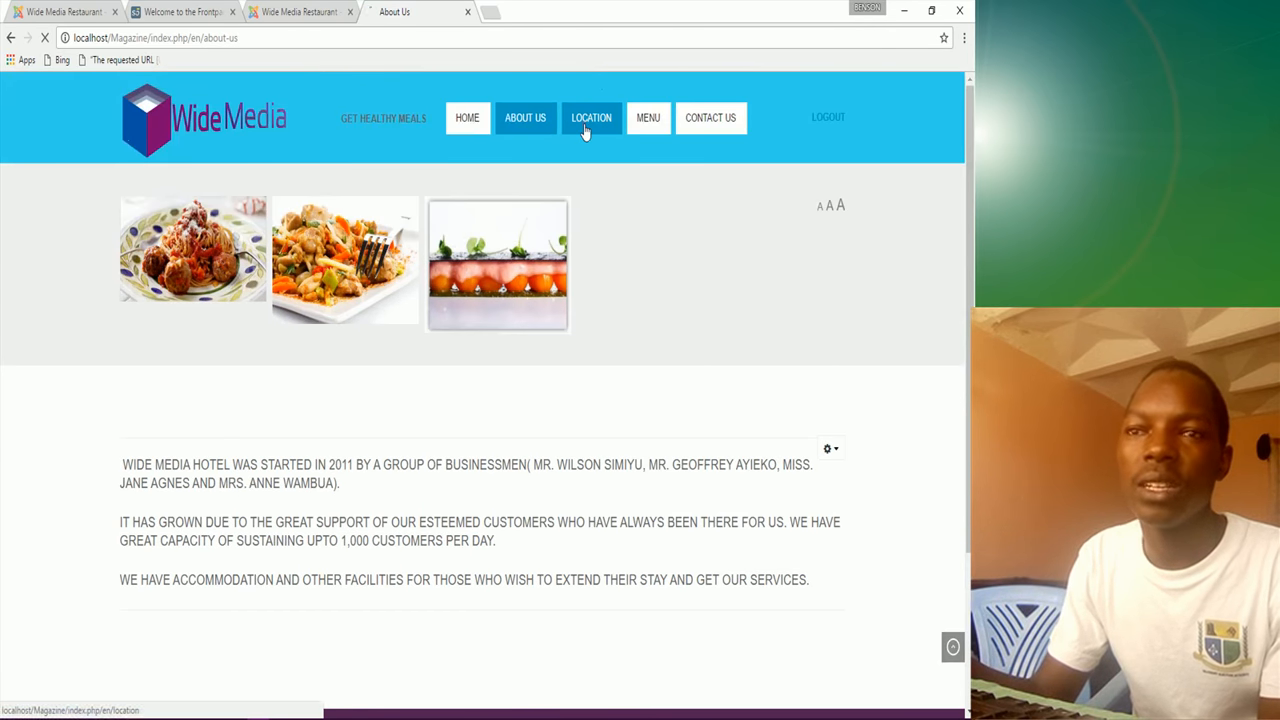
scroll(400, 350, "down", 2)
scroll(368, 393, "down", 2)
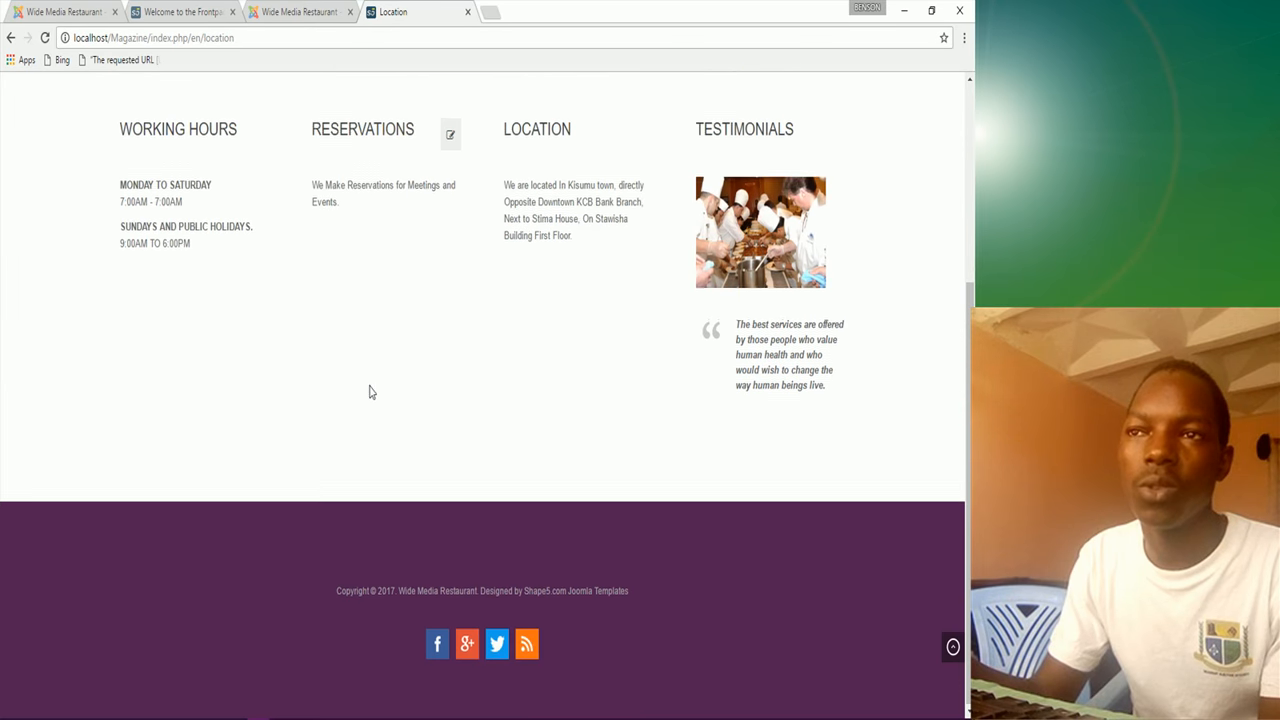
scroll(369, 389, "up", 3)
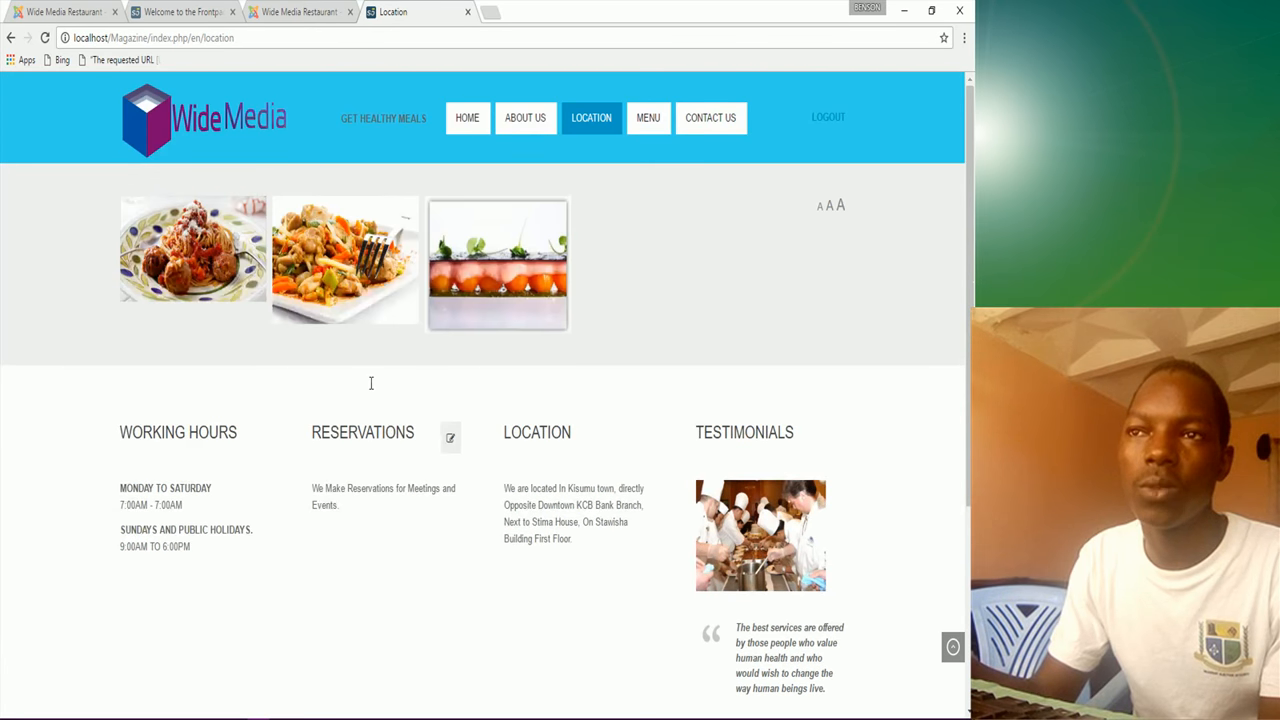
Step: View the reference site's Menu and Contact Us pages, then return to the module editor
left_click(655, 128)
scroll(360, 410, "down", 1)
scroll(360, 410, "down", 3)
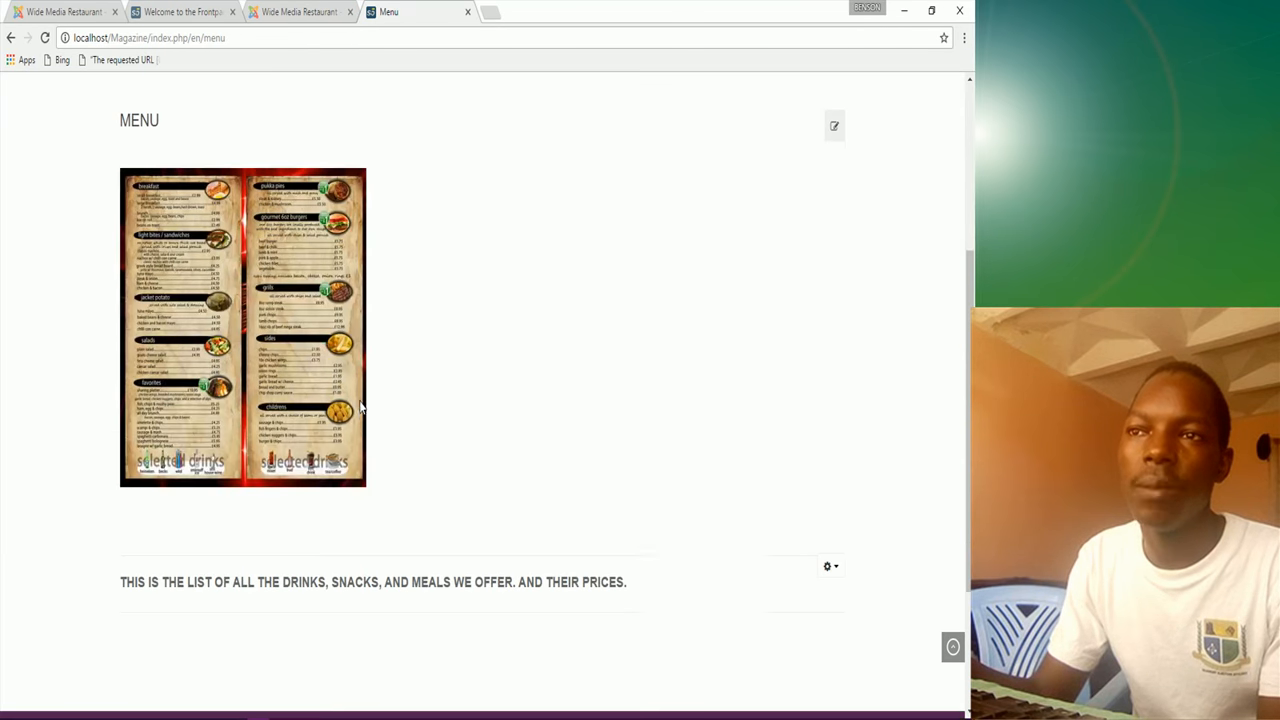
scroll(400, 300, "up", 4)
left_click(702, 120)
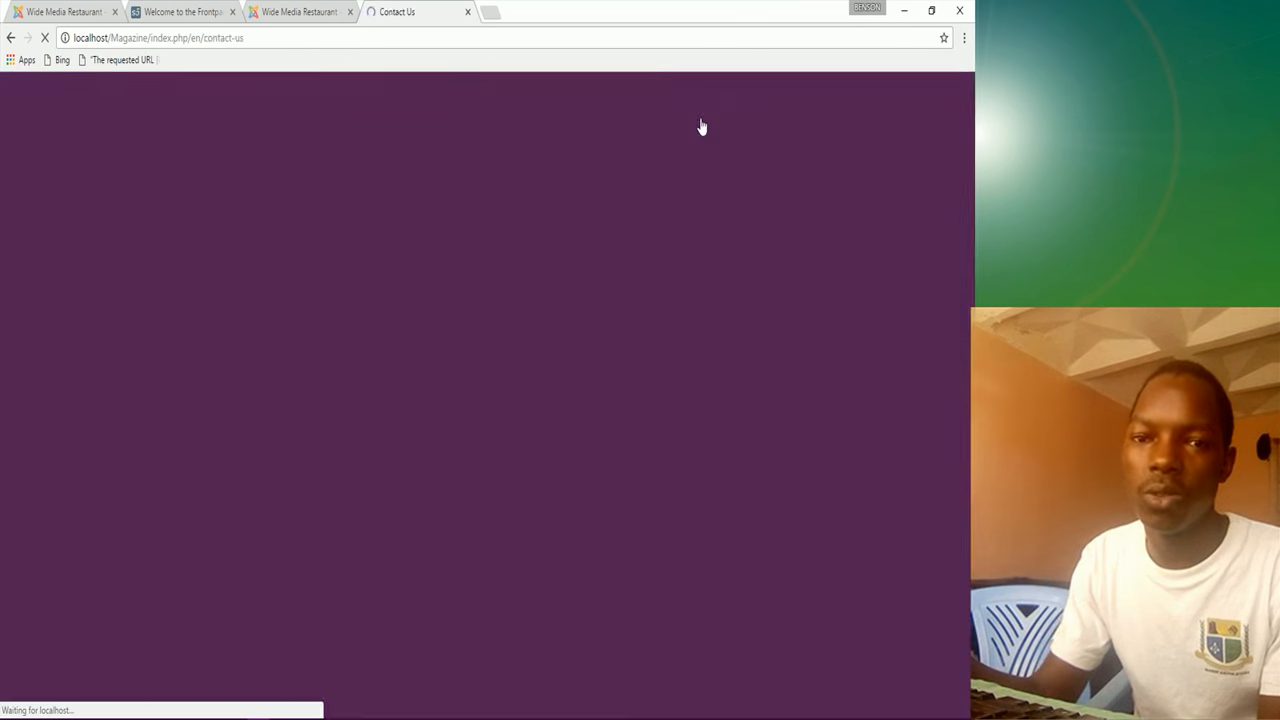
scroll(346, 397, "down", 4)
scroll(348, 397, "down", 5)
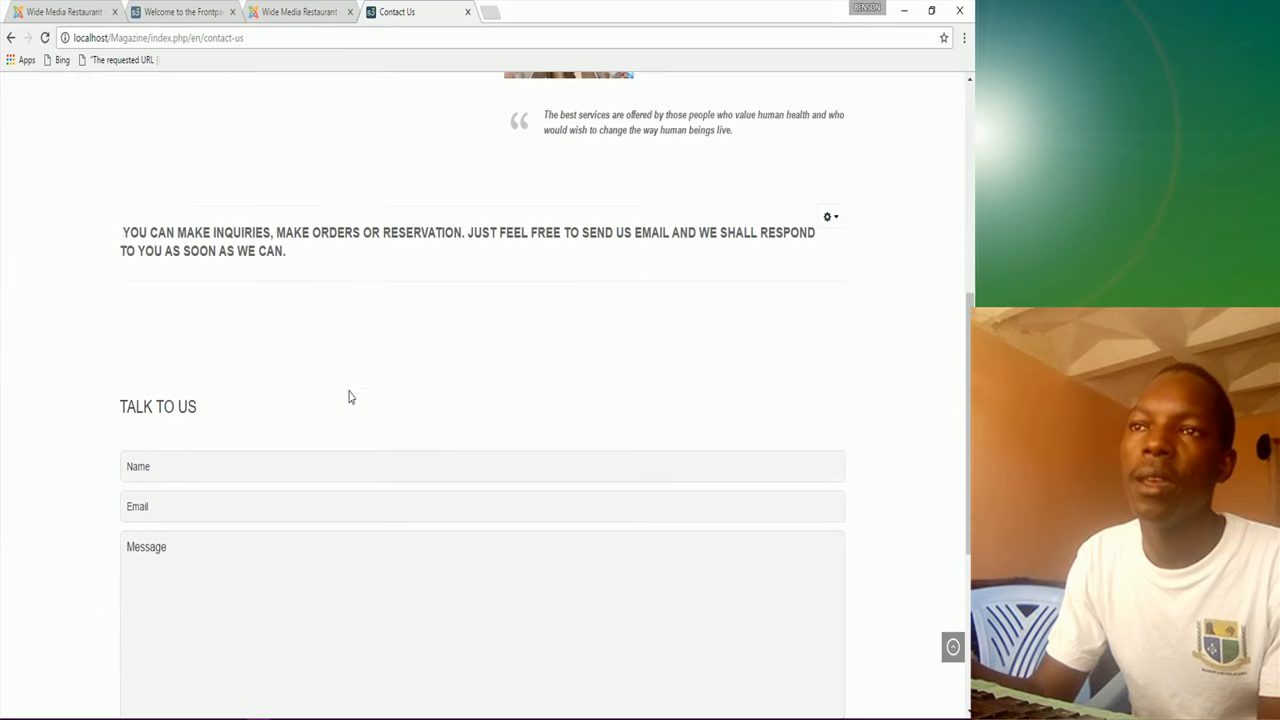
scroll(349, 354, "up", 4)
left_click(56, 11)
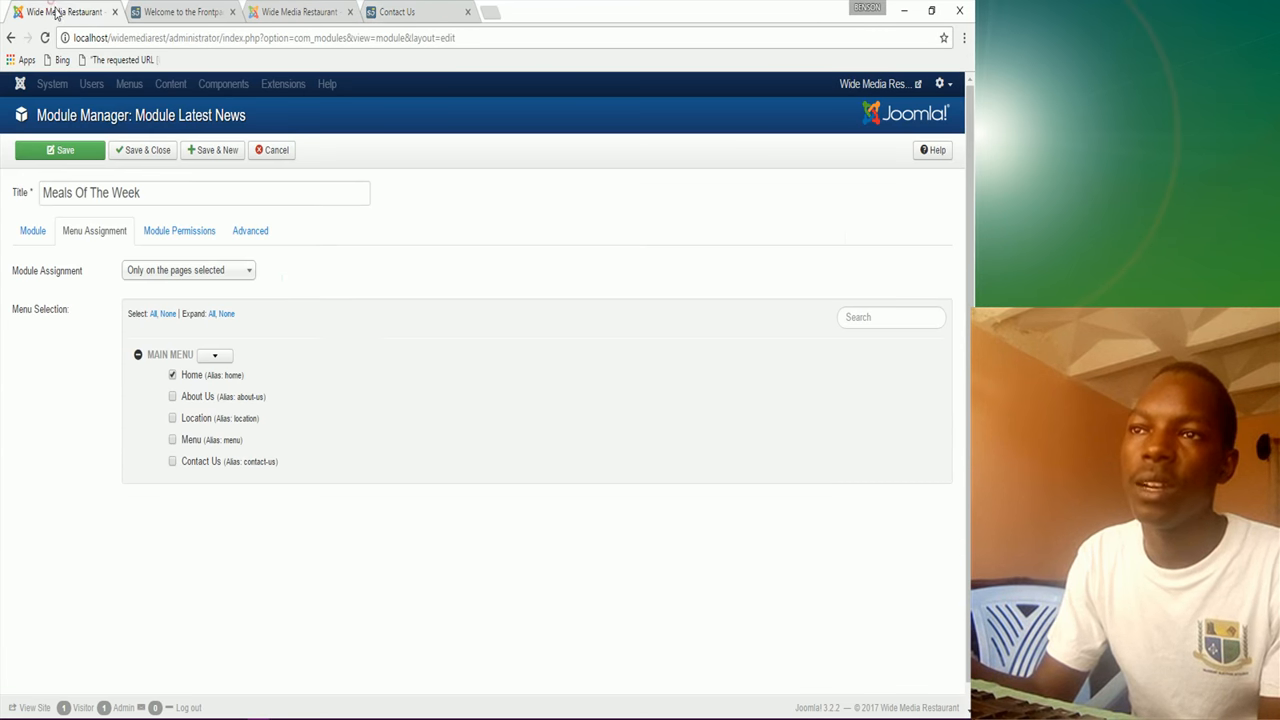
Step: Save and close Meals Of The Week, reload the restaurant front page, and return to the module list
left_click(152, 152)
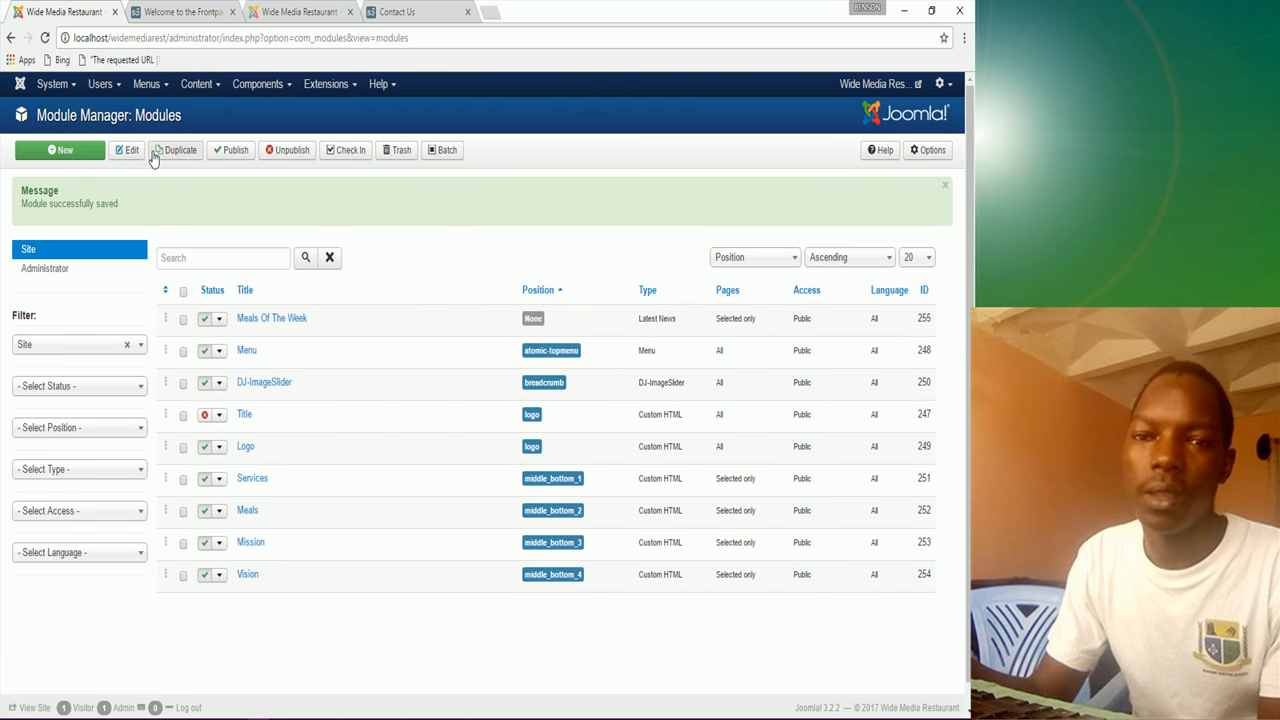
left_click(183, 12)
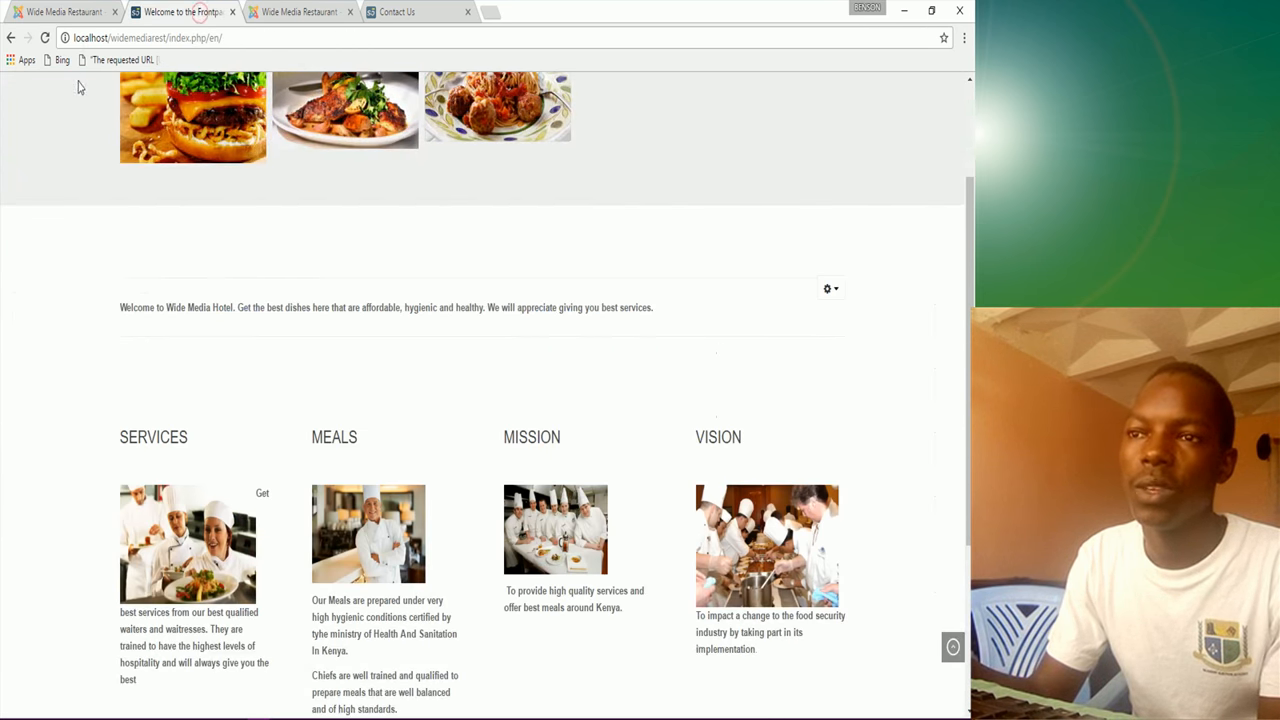
left_click(44, 37)
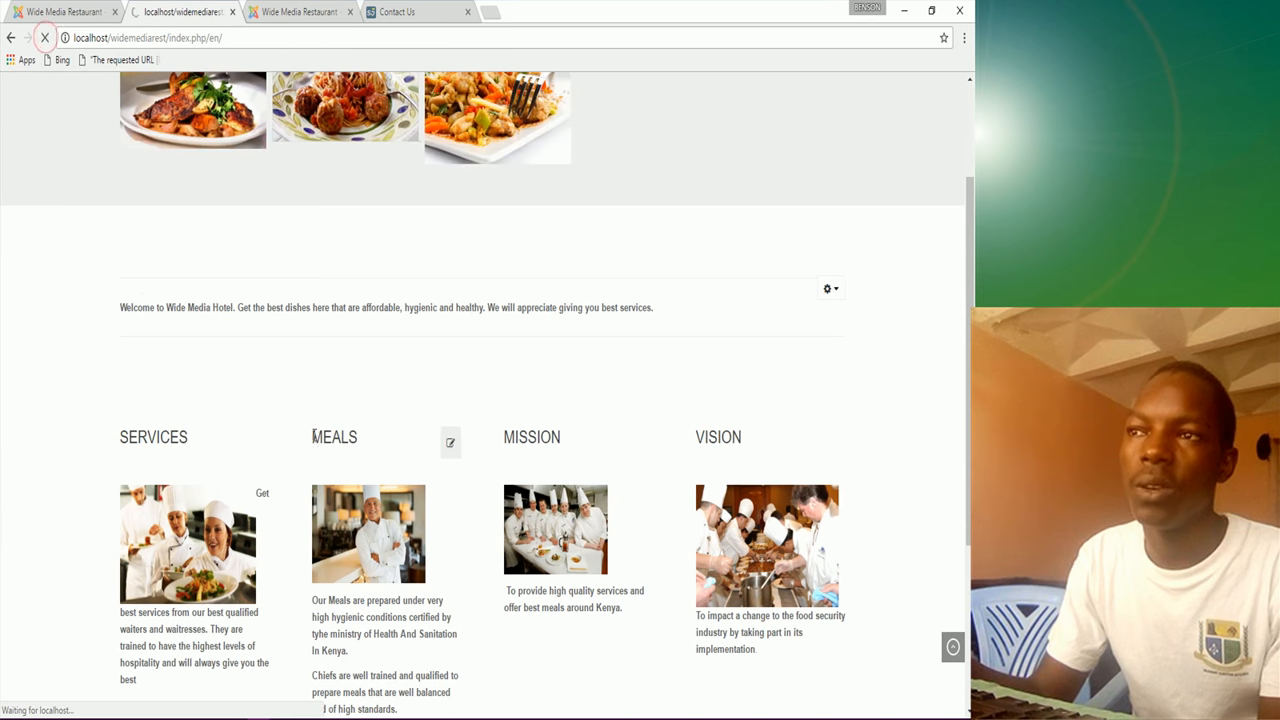
scroll(309, 443, "down", 3)
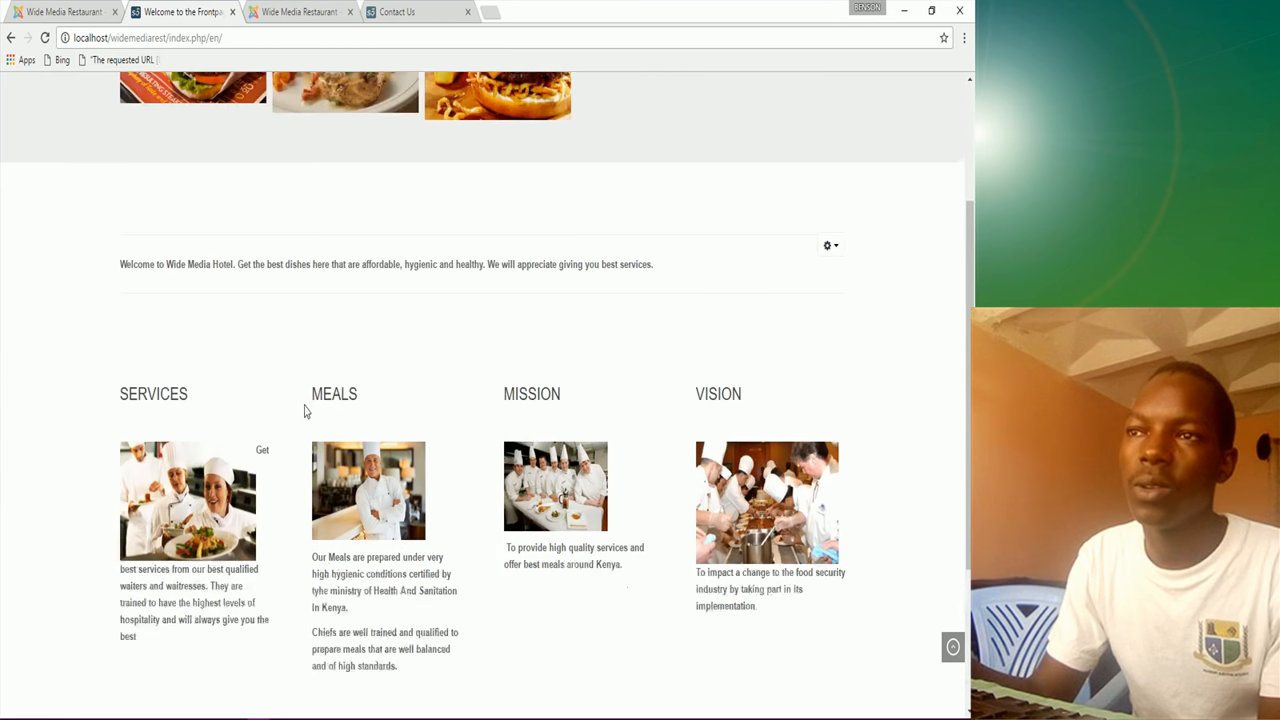
left_click(82, 12)
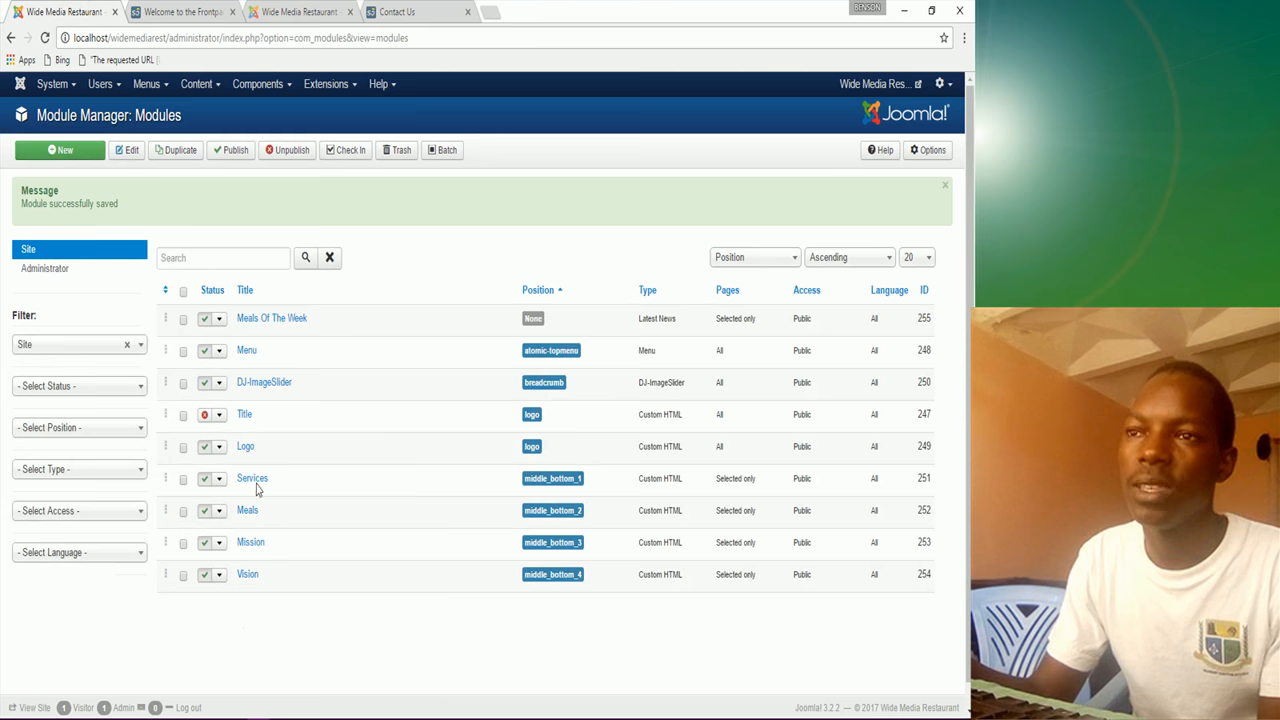
Step: Place the Meals Of The Week module in position Middle Bottom 5 after searching 'mi'
left_click(261, 320)
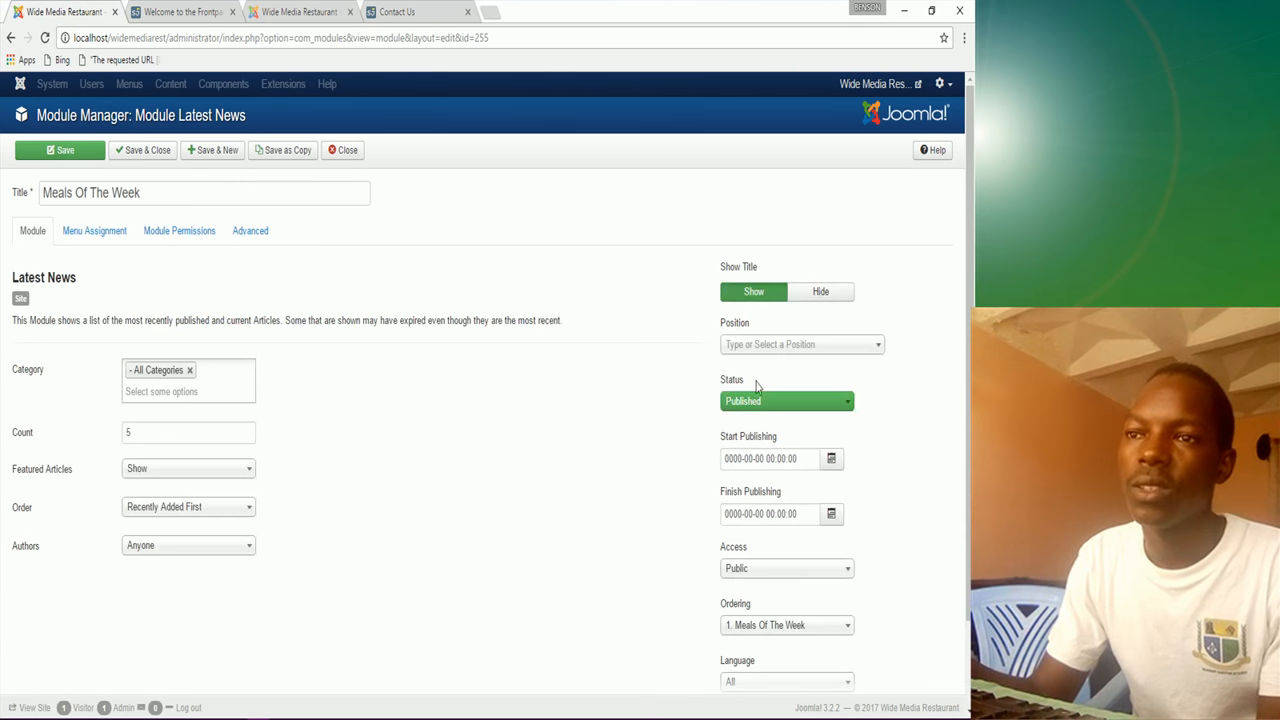
left_click(789, 345)
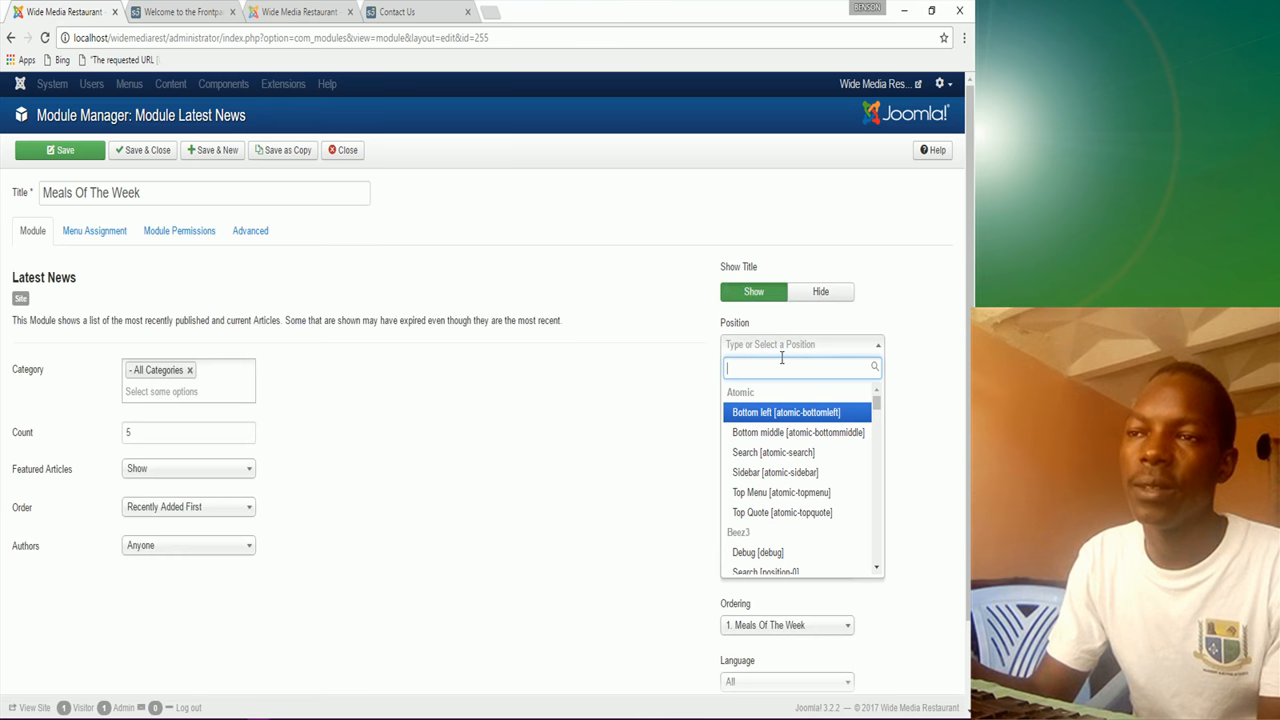
type("middle")
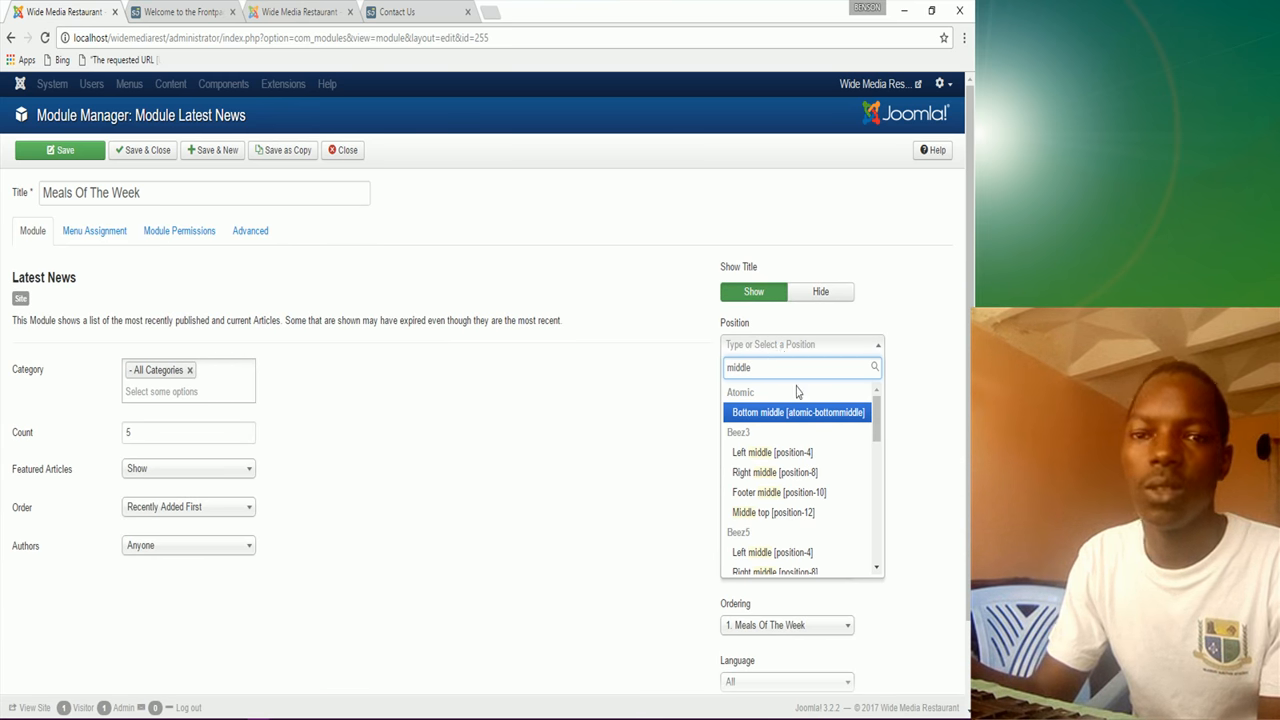
scroll(800, 487, "down", 1)
scroll(800, 487, "down", 1)
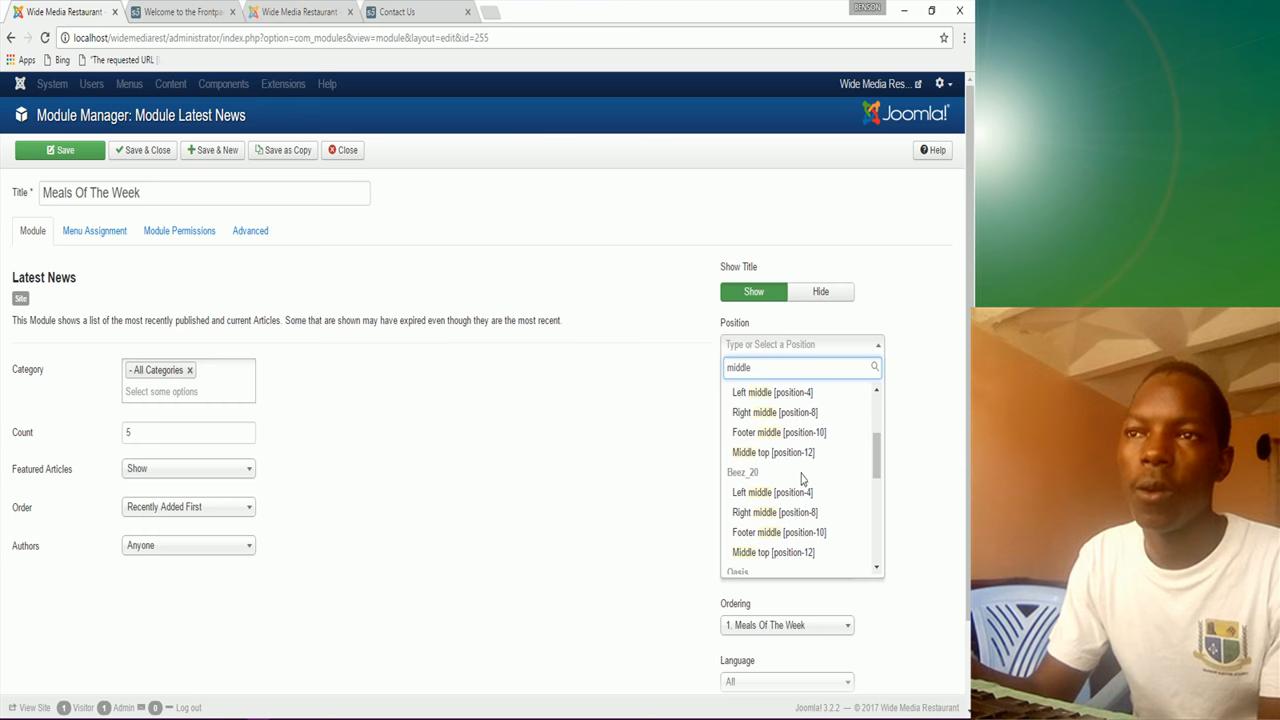
scroll(790, 490, "down", 2)
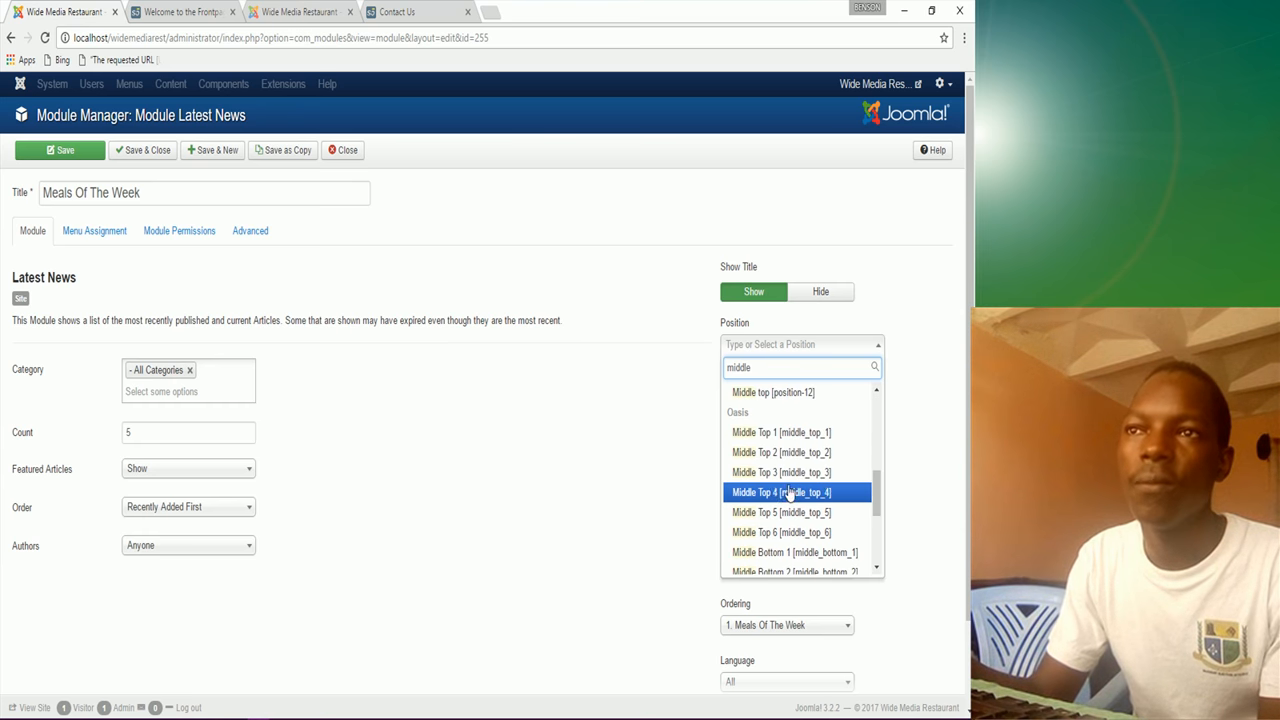
scroll(780, 528, "down", 1)
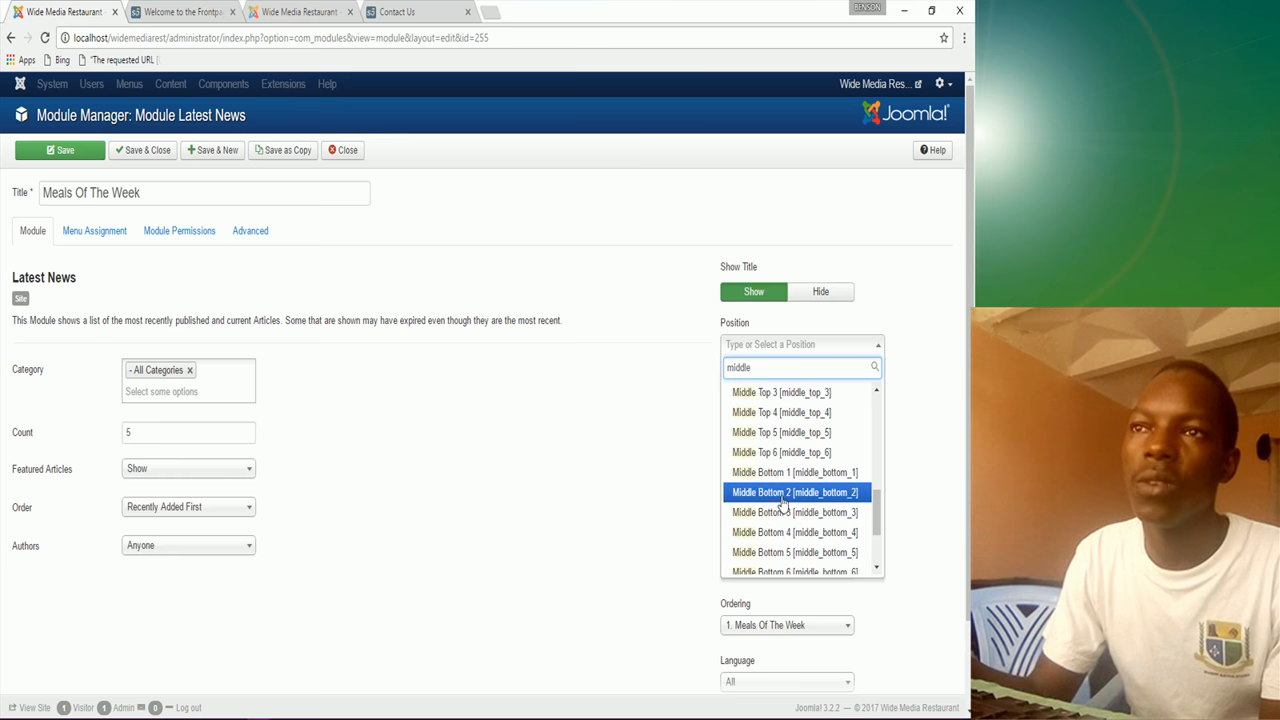
scroll(784, 490, "down", 1)
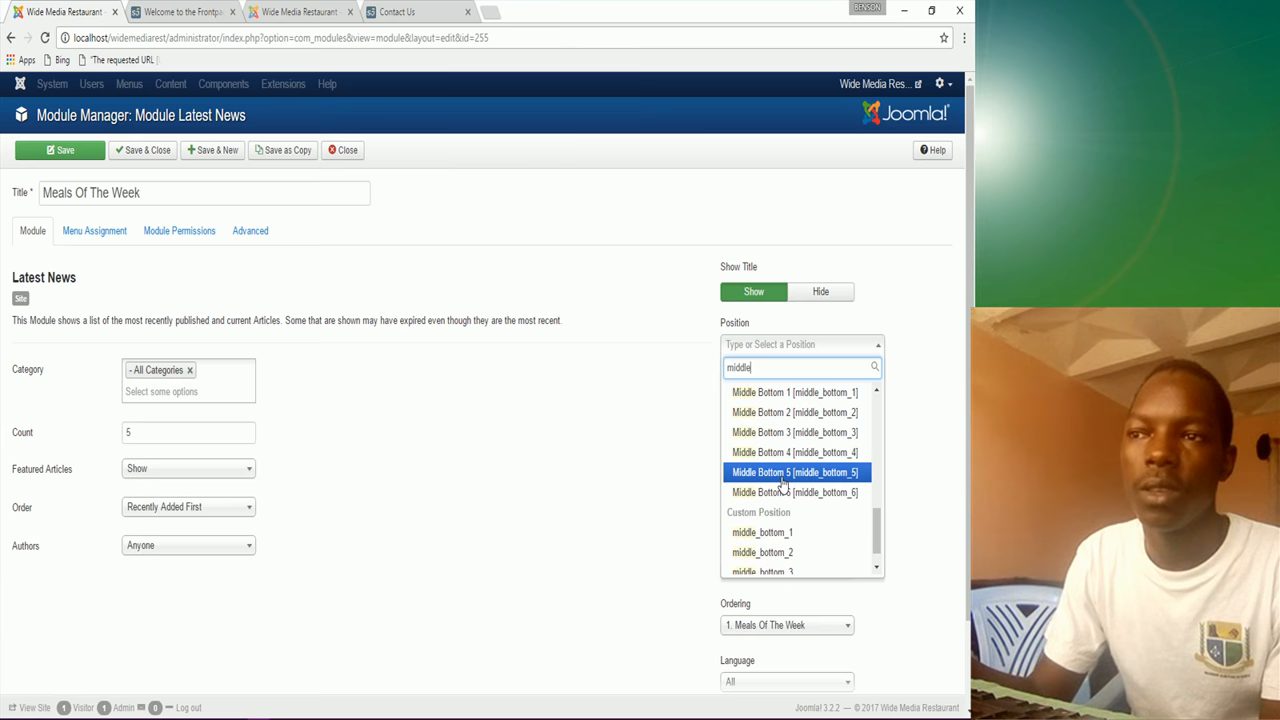
scroll(782, 488, "up", 1)
scroll(780, 488, "down", 1)
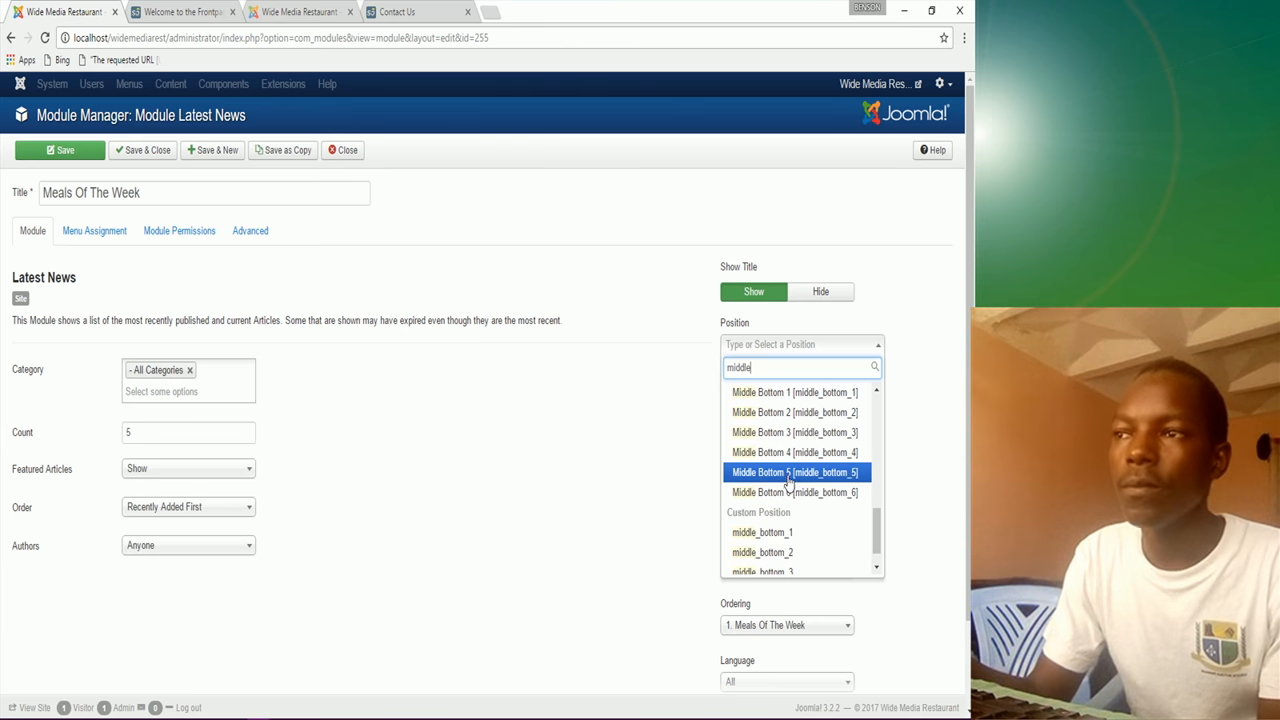
left_click(786, 472)
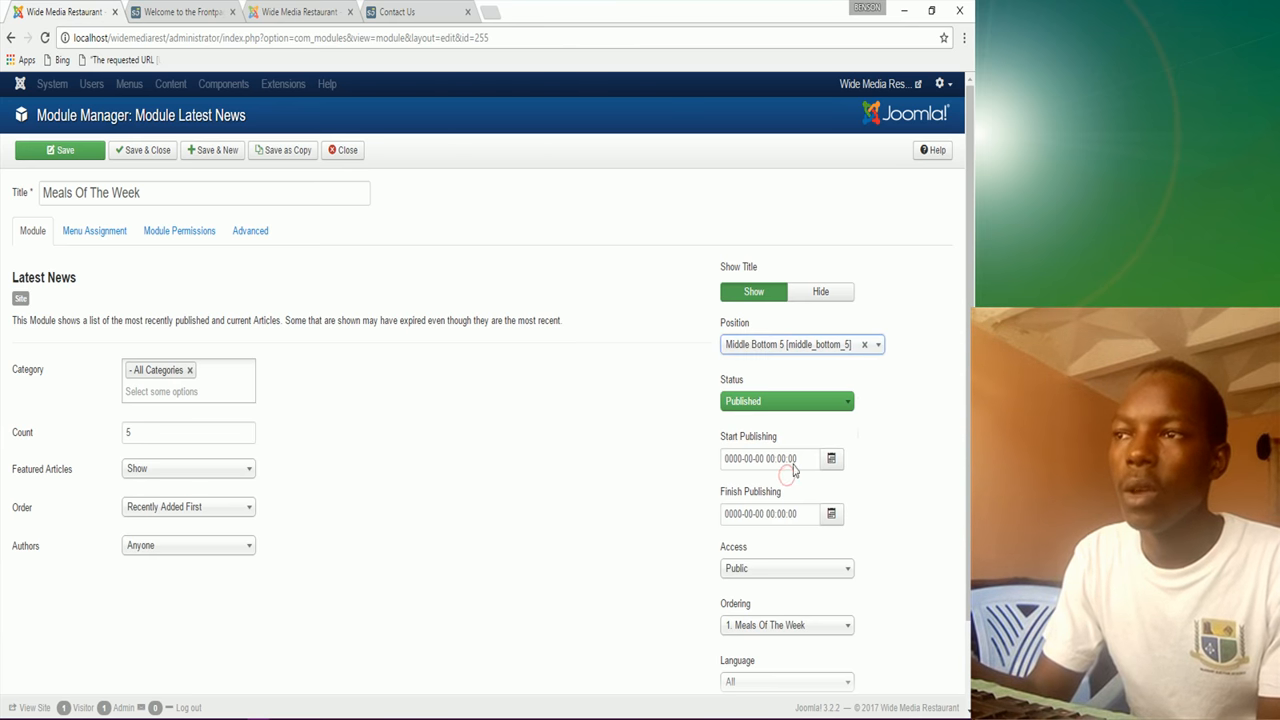
Step: Save the Middle Bottom 5 position, check the frontpage, and compare the reference site's module positions
left_click(88, 152)
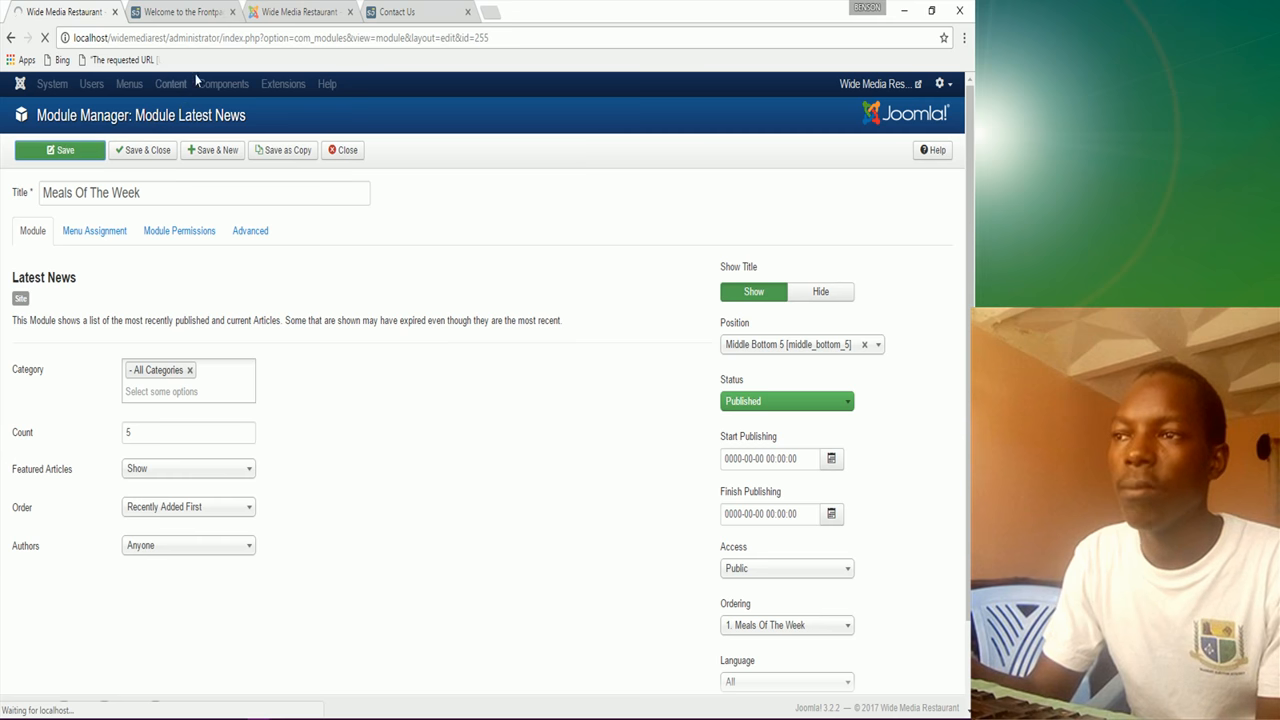
left_click(203, 13)
left_click(44, 37)
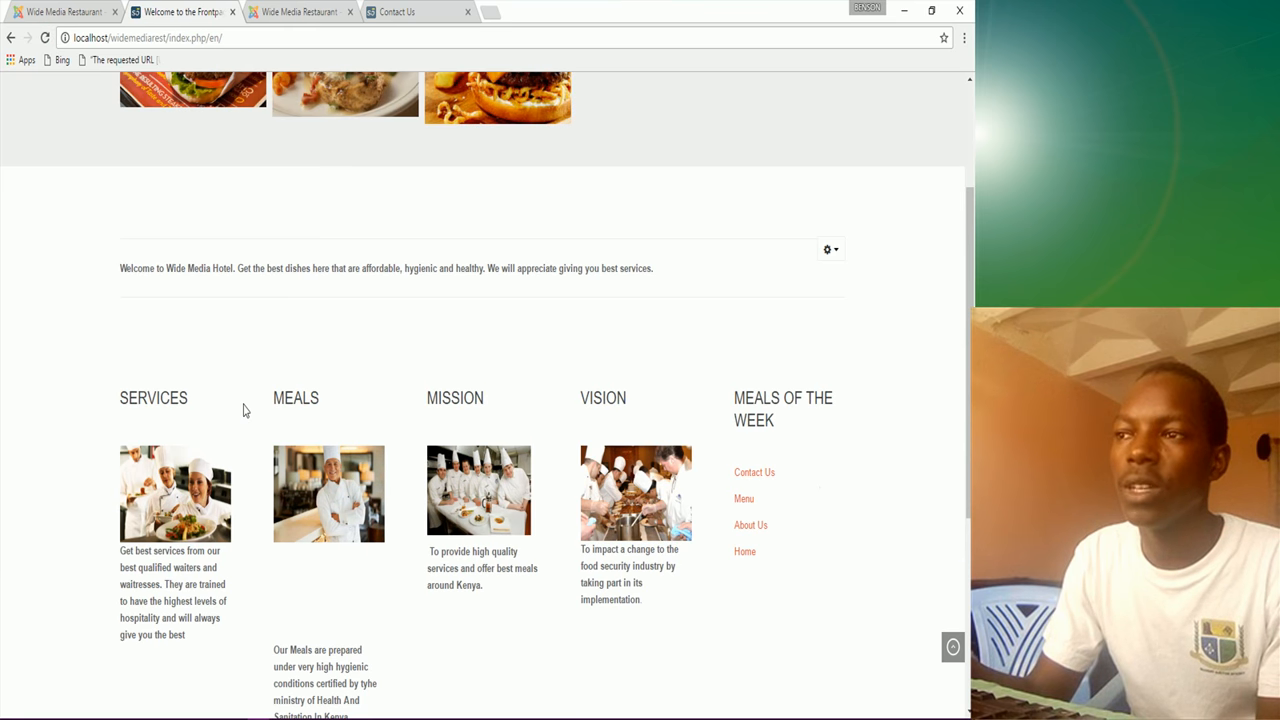
scroll(243, 408, "down", 2)
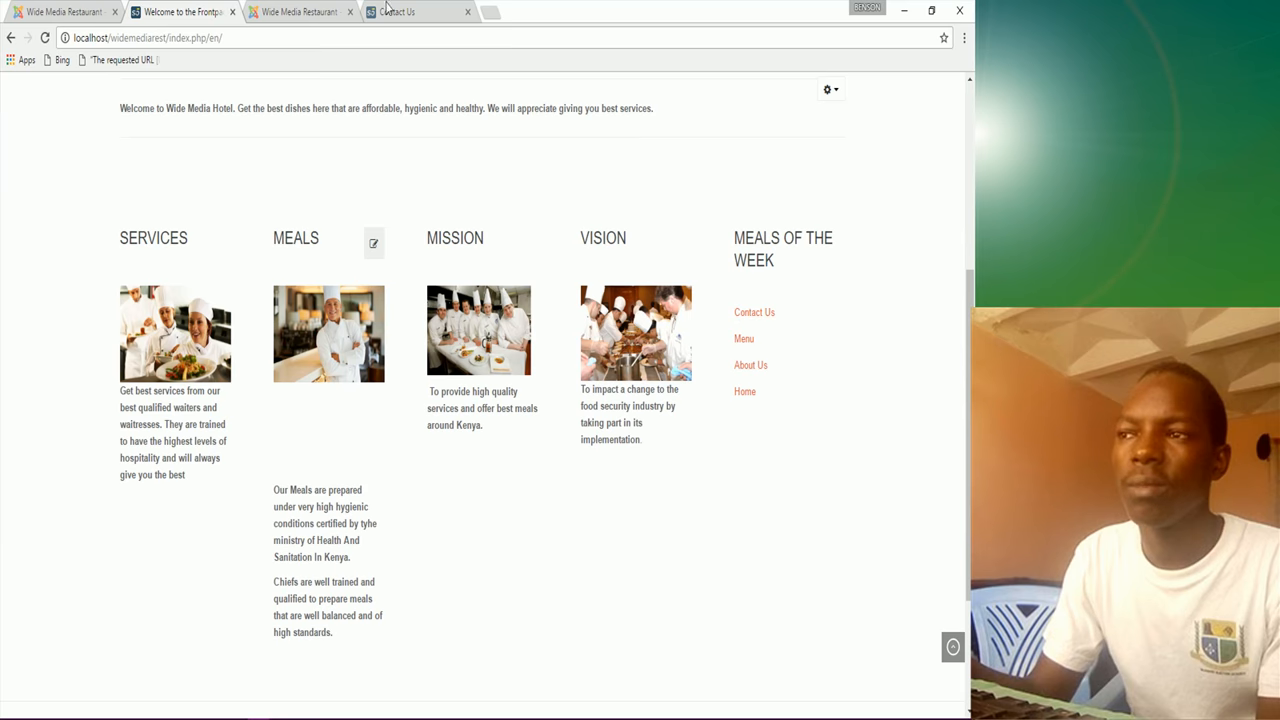
left_click(300, 11)
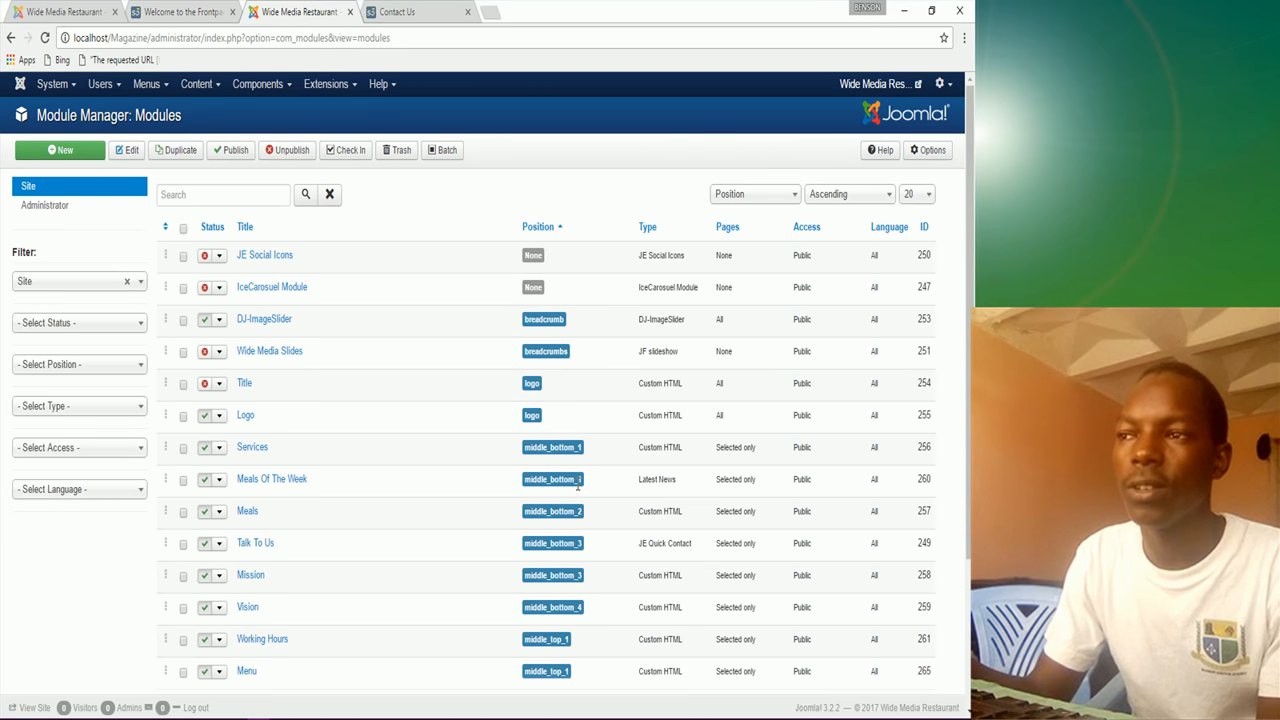
Step: Move Meals Of The Week to middle_bottom_1 and save it
left_click(184, 14)
left_click(80, 12)
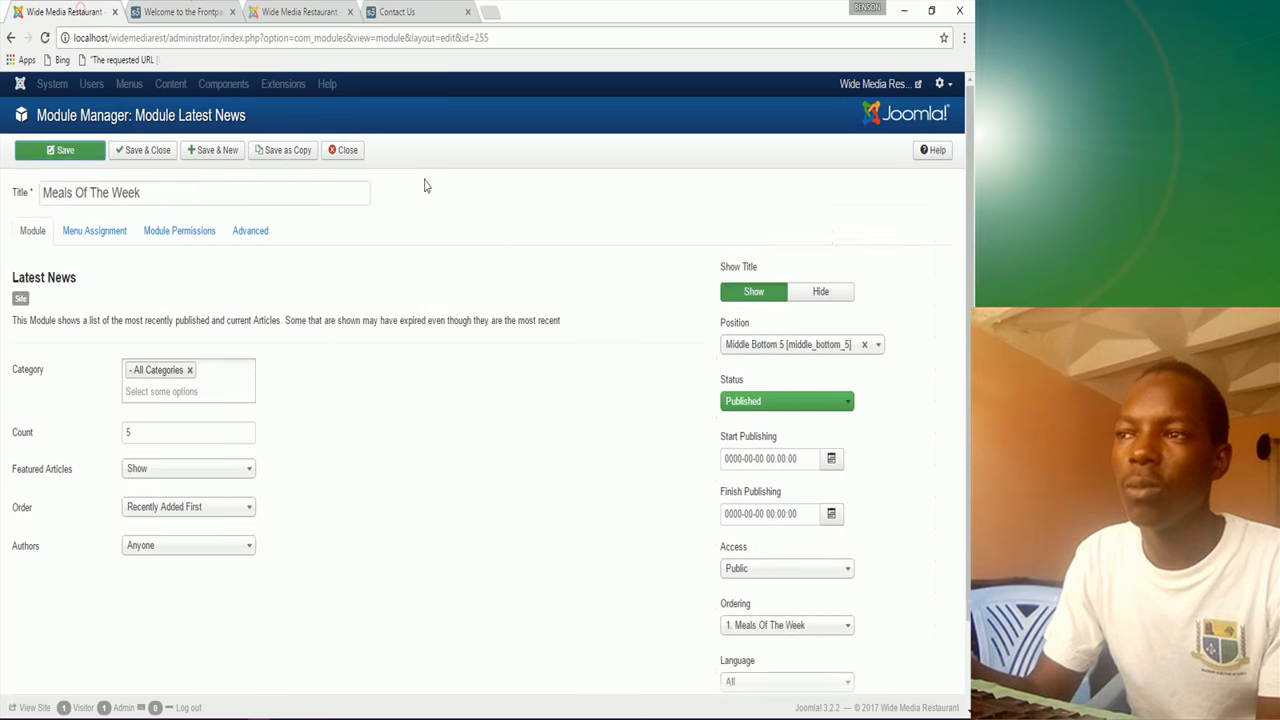
left_click(811, 410)
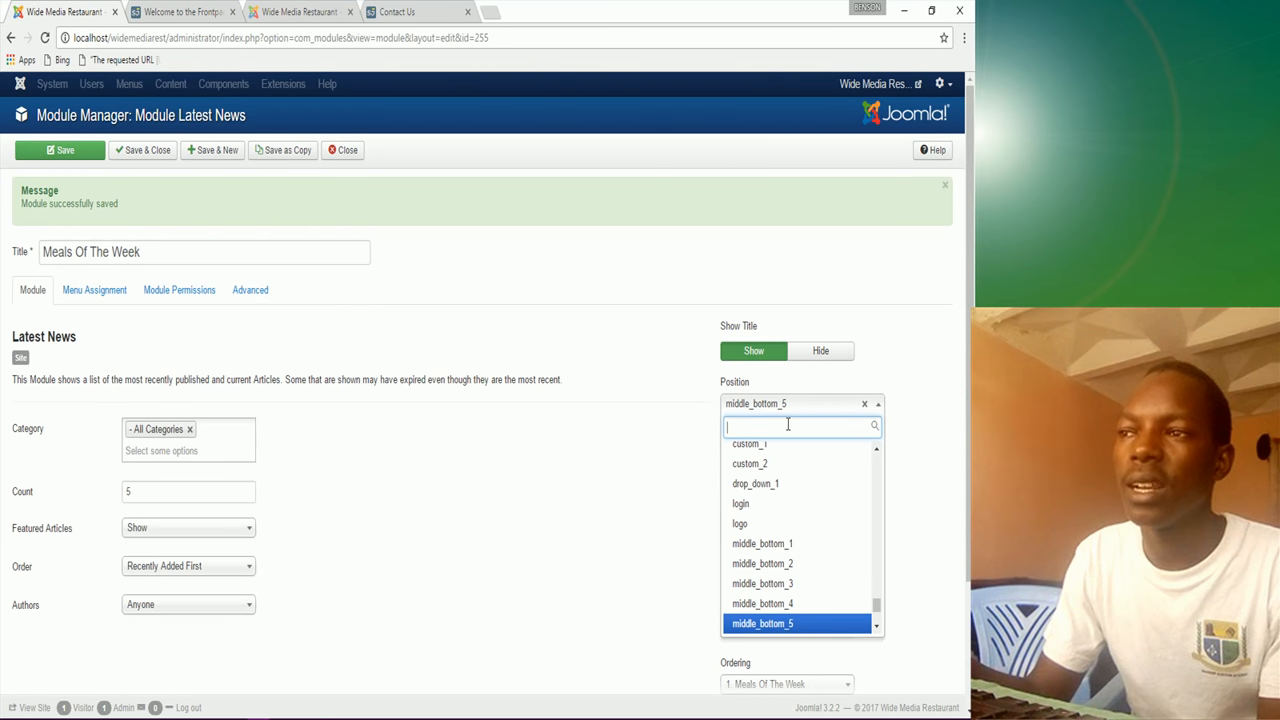
left_click(786, 558)
left_click(58, 150)
left_click(192, 11)
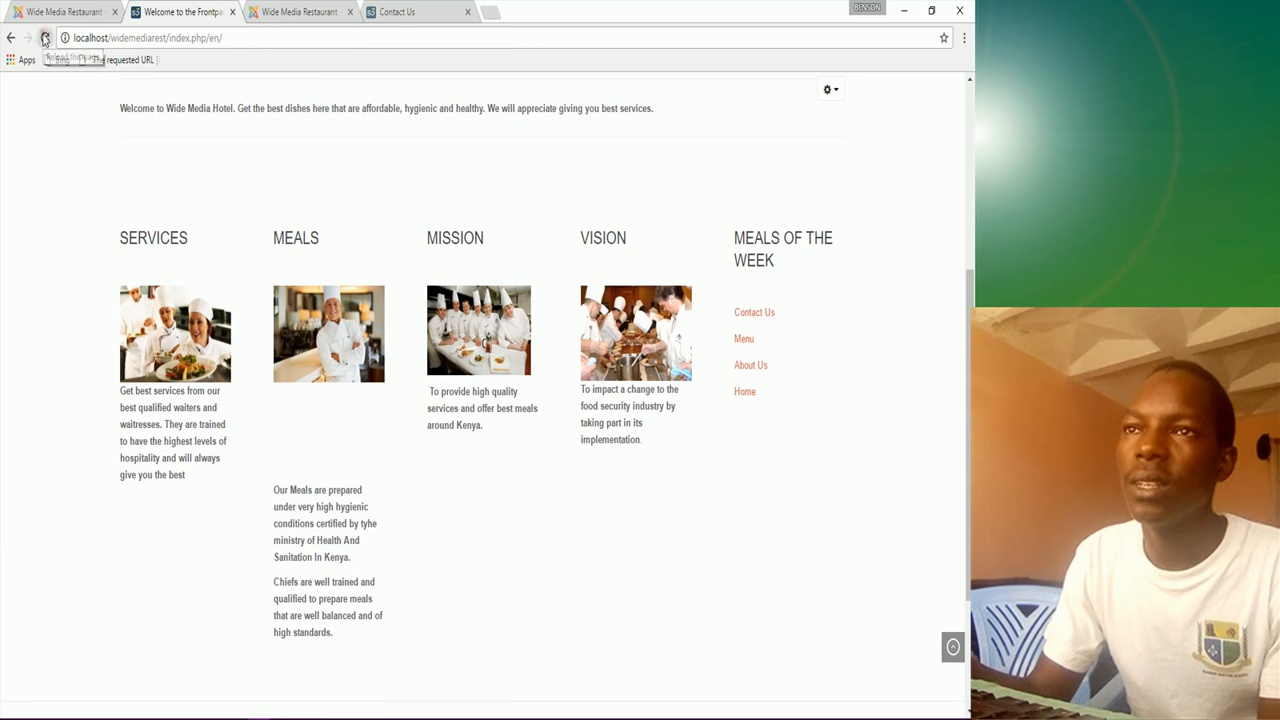
Step: Reload your front page, then browse the sample site's Contact Us and home pages
left_click(44, 38)
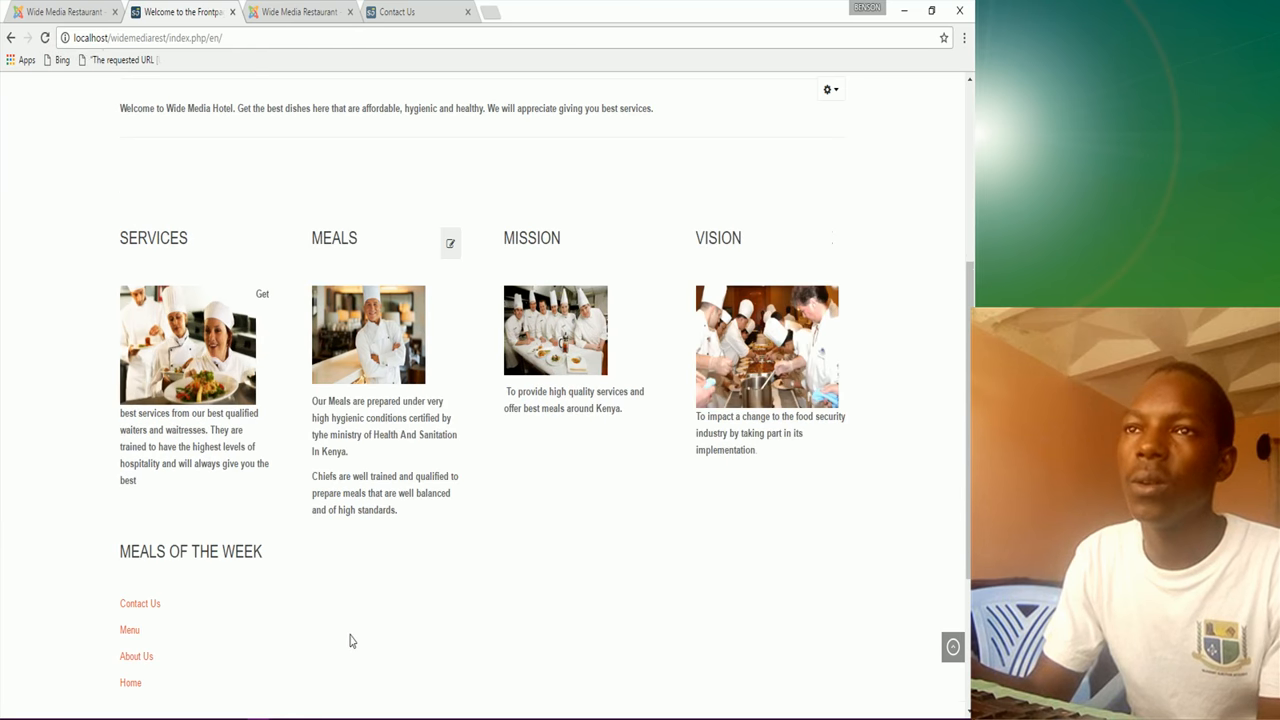
scroll(340, 610, "down", 3)
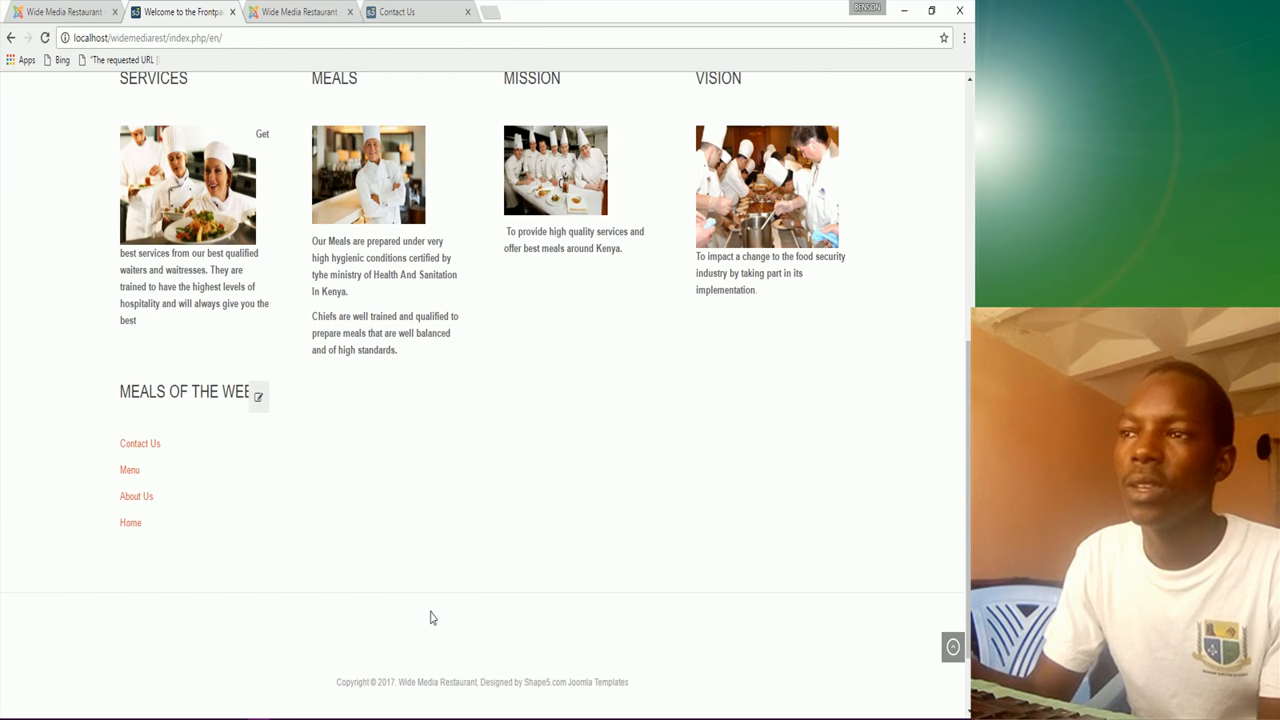
scroll(431, 625, "down", 2)
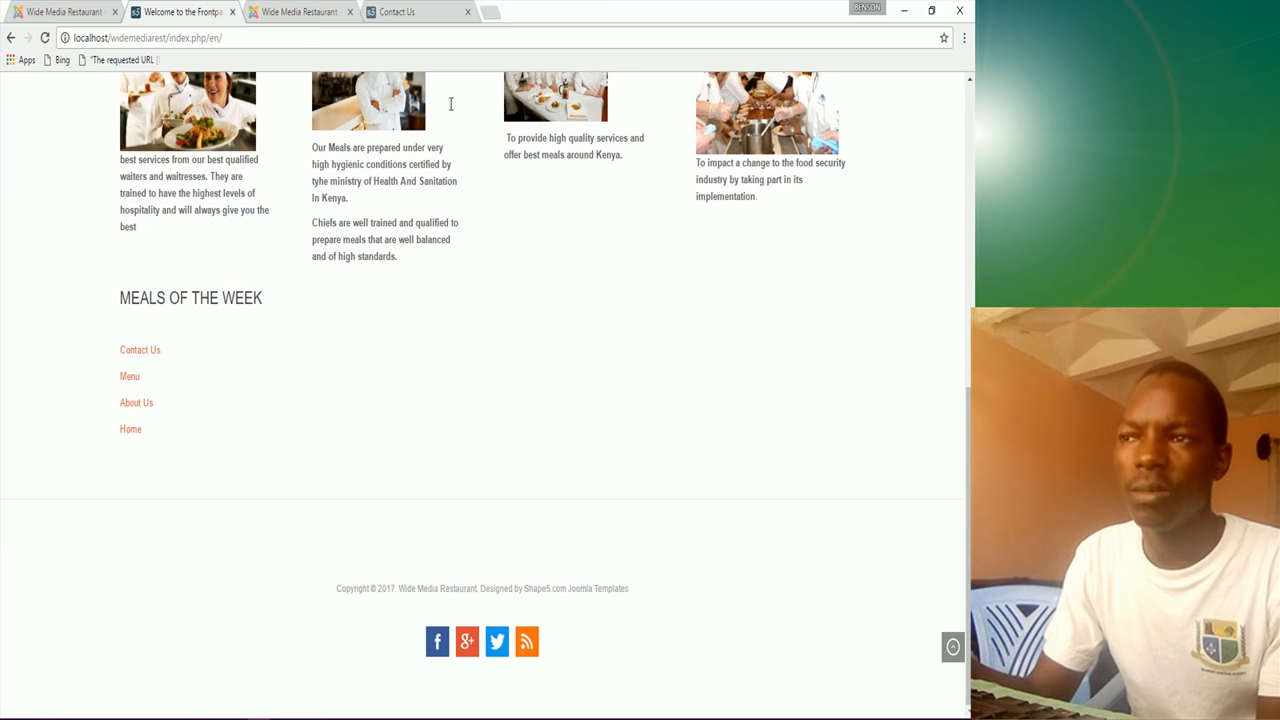
left_click(448, 13)
scroll(390, 505, "down", 6)
scroll(448, 185, "up", 6)
scroll(448, 185, "up", 5)
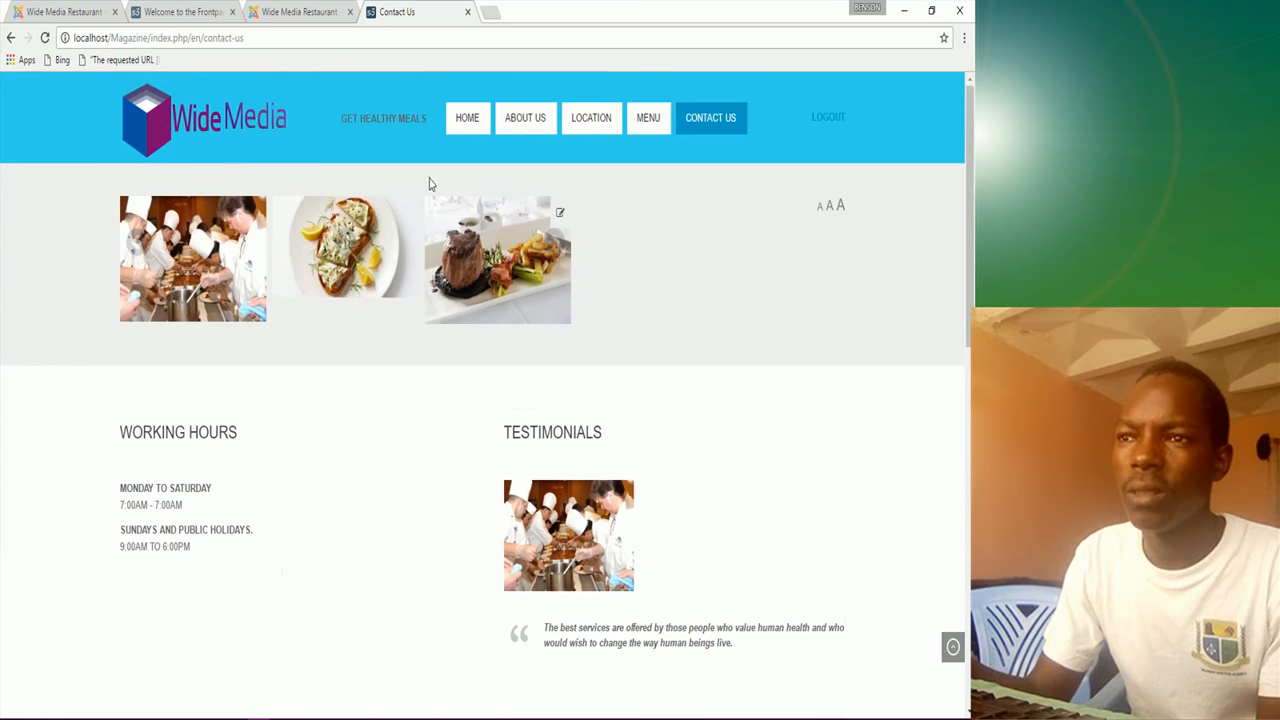
left_click(460, 122)
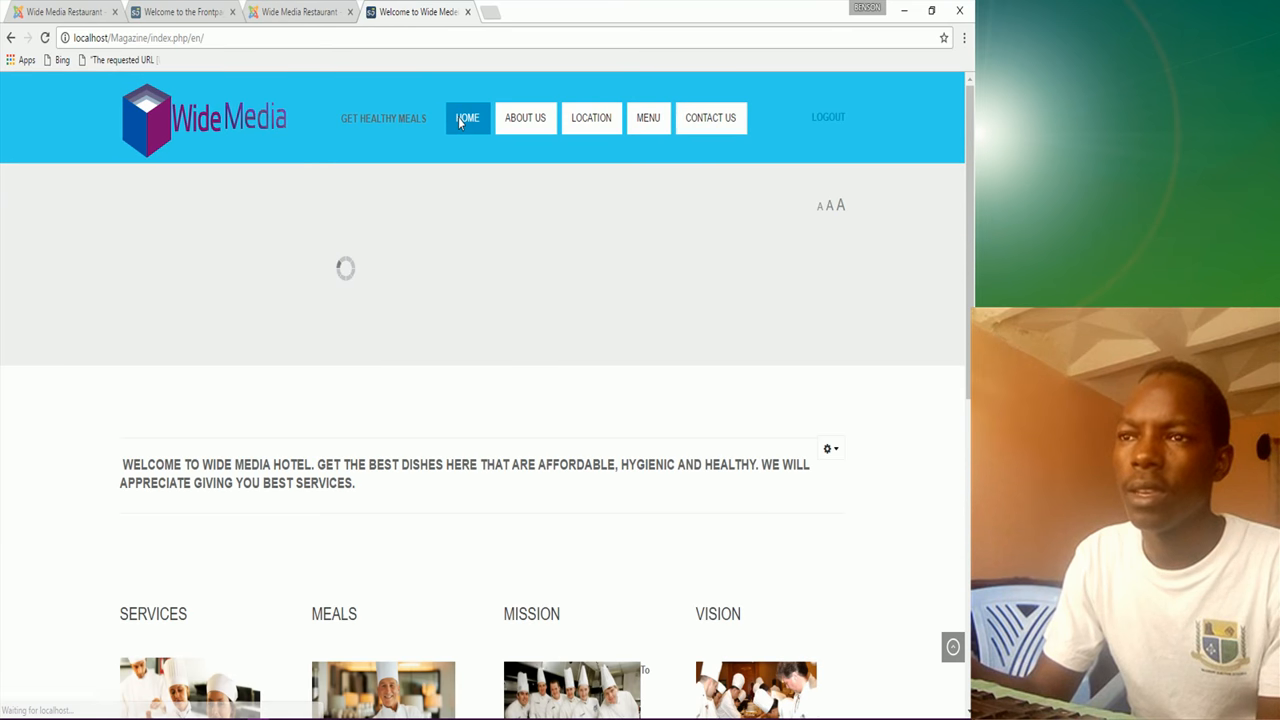
scroll(319, 458, "down", 3)
scroll(316, 468, "down", 3)
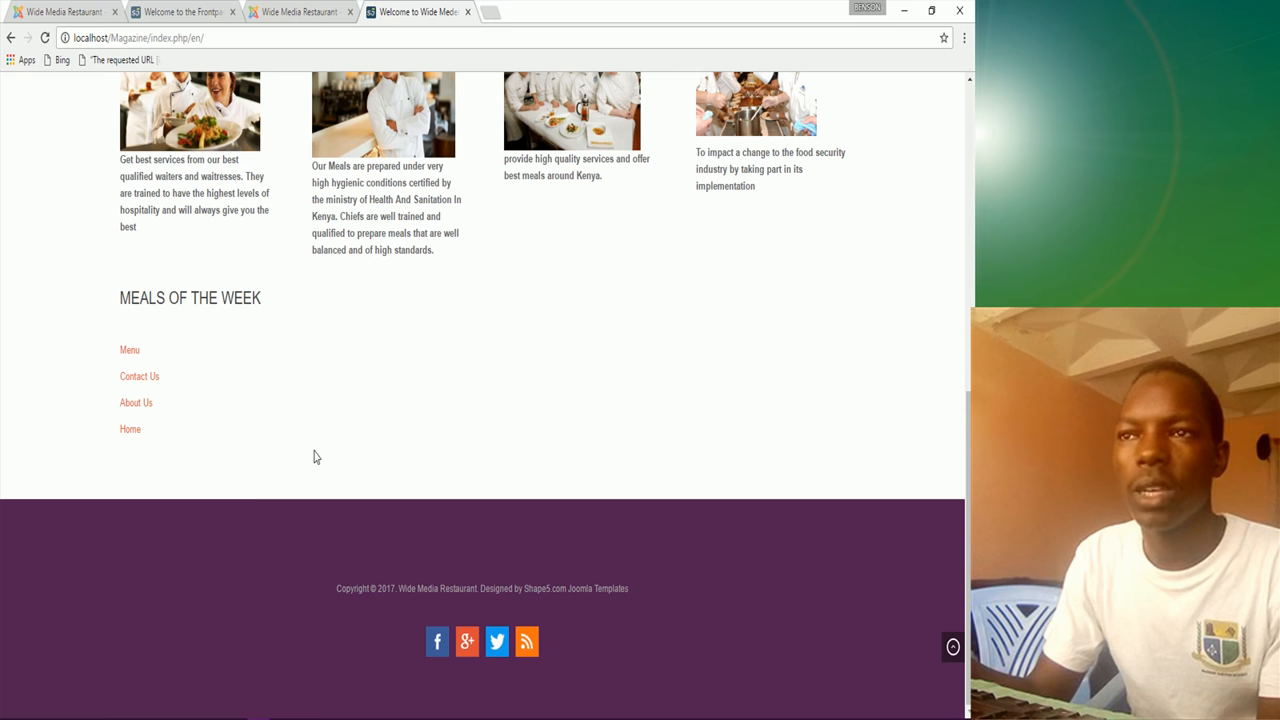
scroll(318, 448, "up", 4)
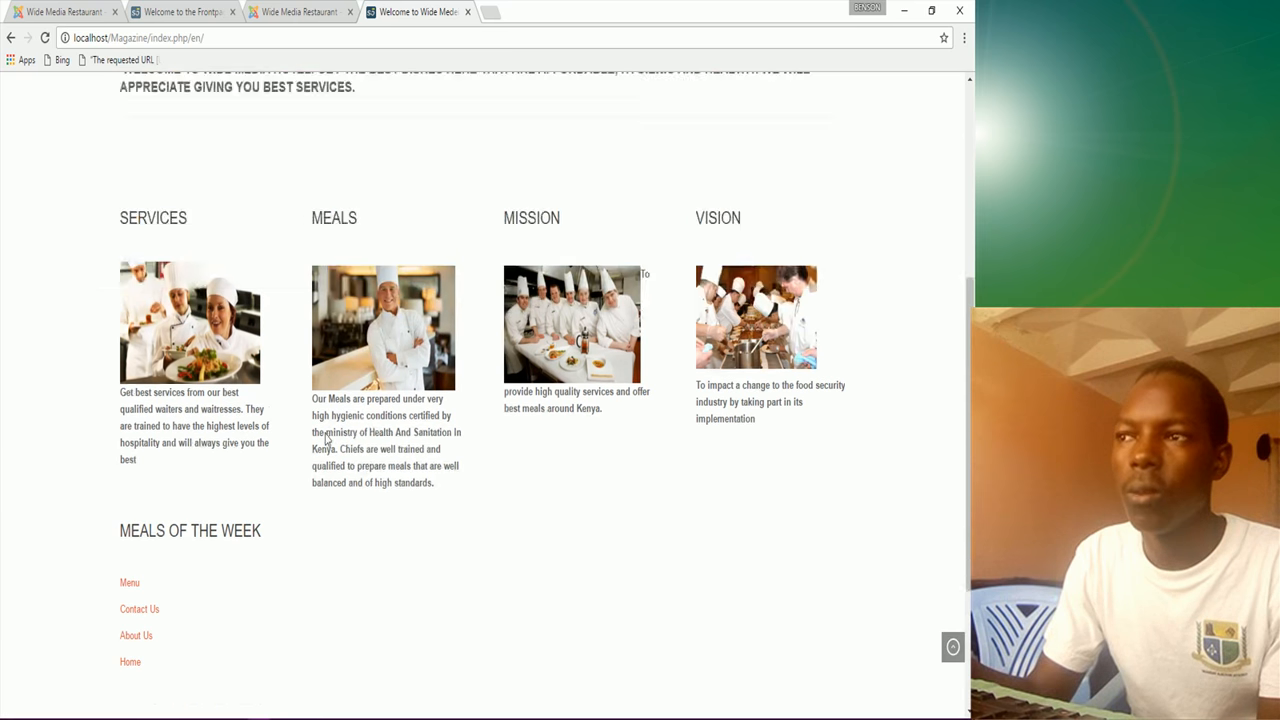
scroll(326, 438, "down", 4)
scroll(331, 430, "up", 6)
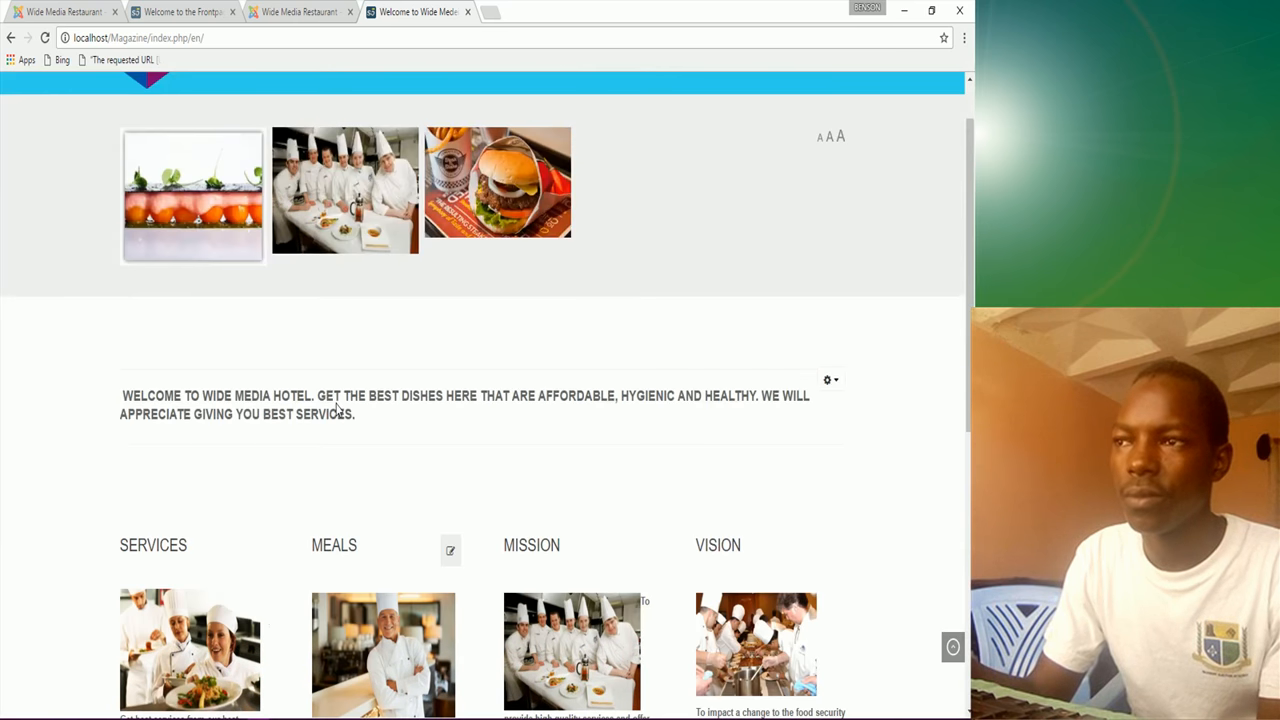
Step: Compare the About Us pages of the sample site and your own site
left_click(543, 121)
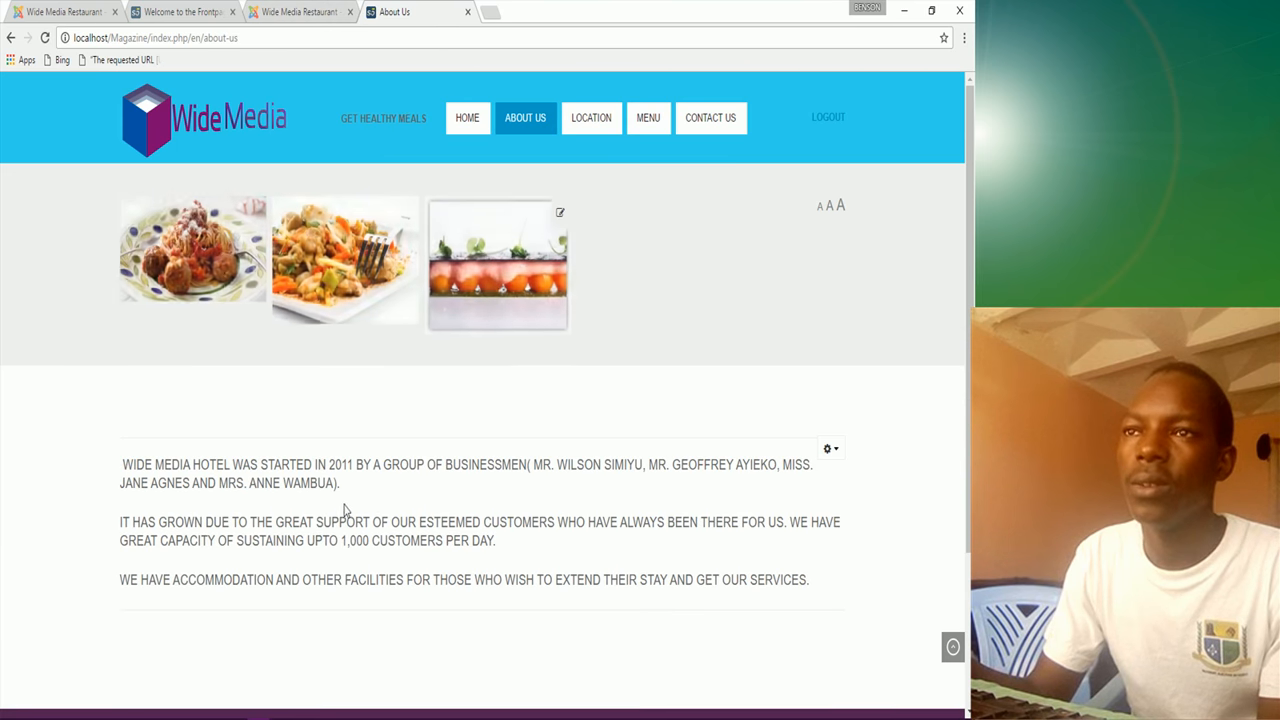
scroll(343, 509, "down", 3)
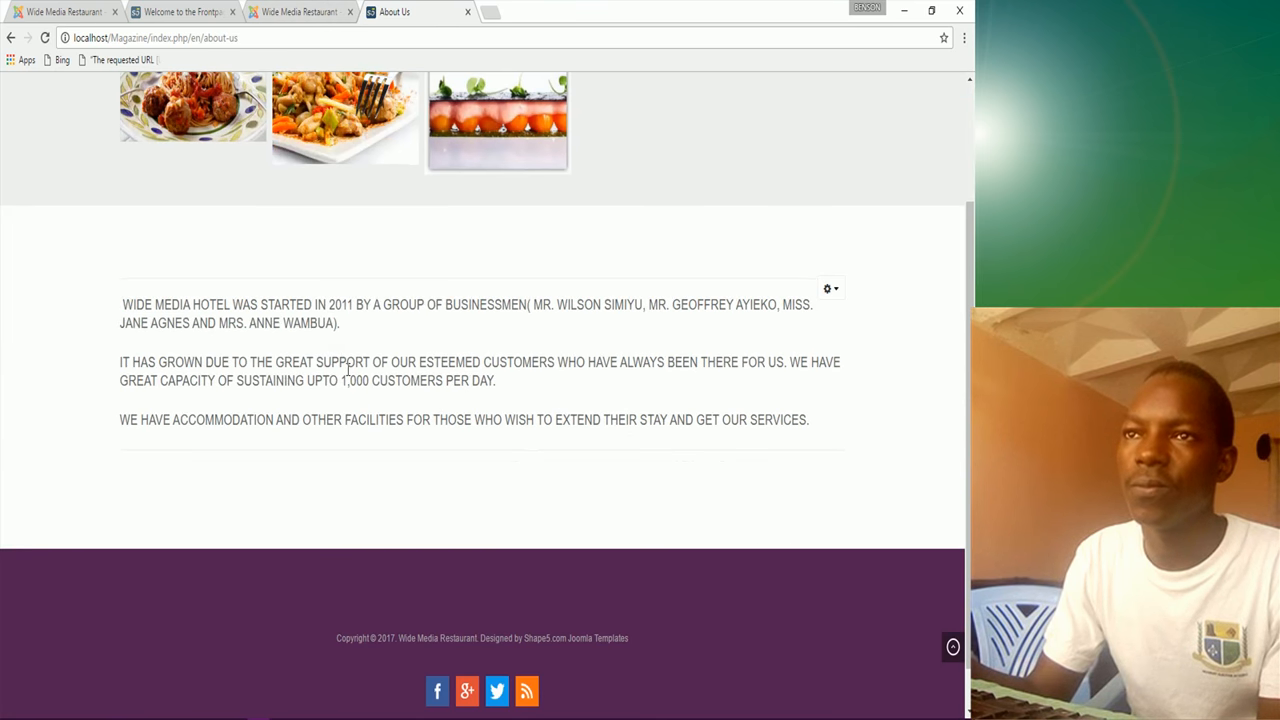
left_click(147, 8)
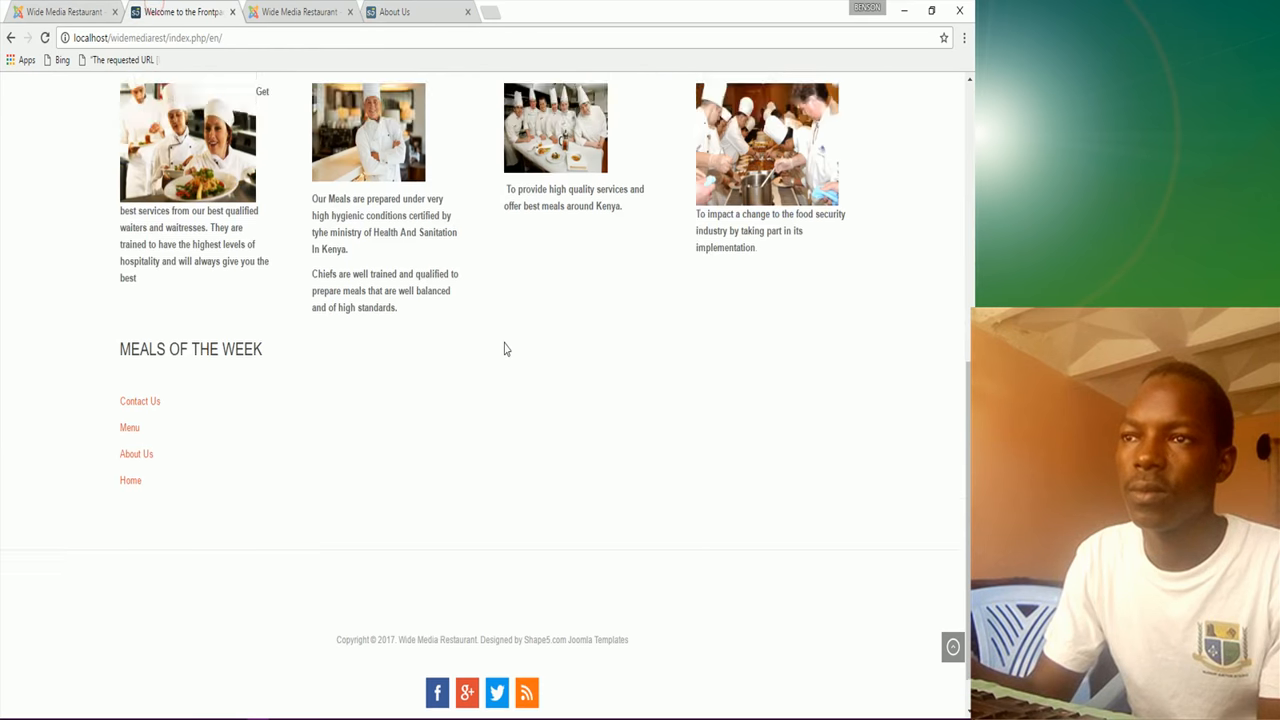
scroll(503, 343, "up", 6)
left_click(509, 122)
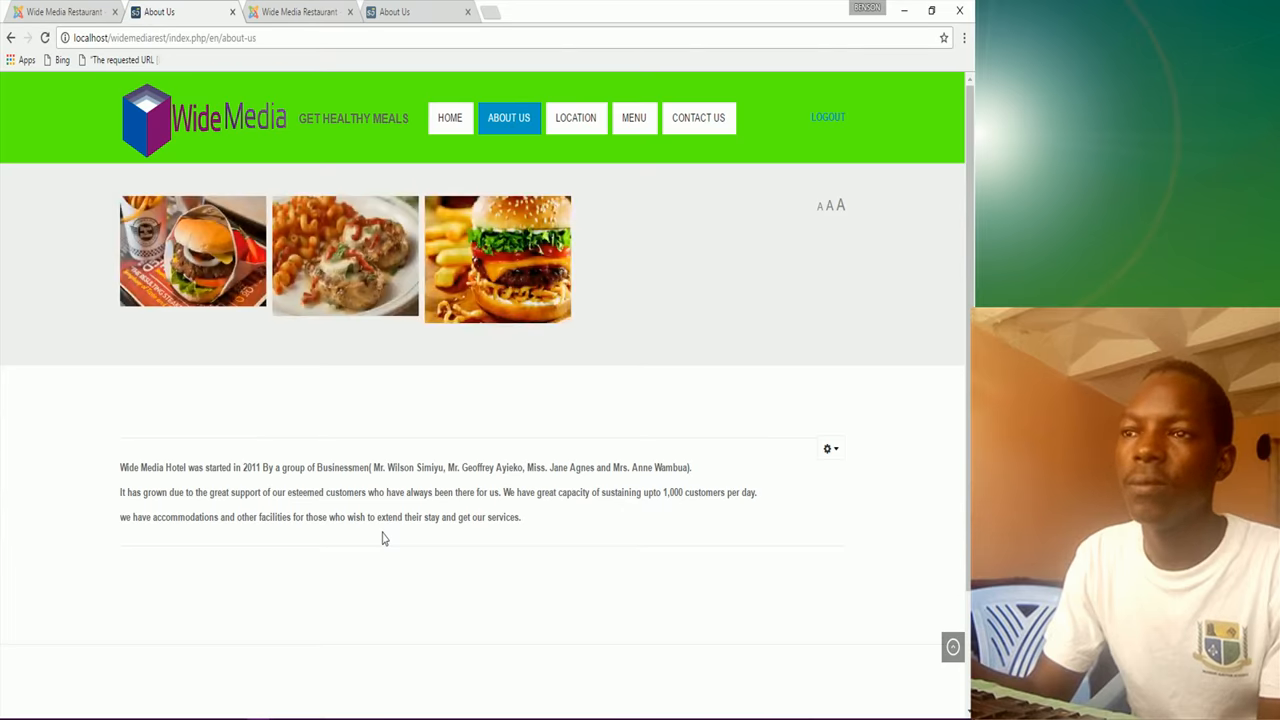
scroll(390, 530, "down", 3)
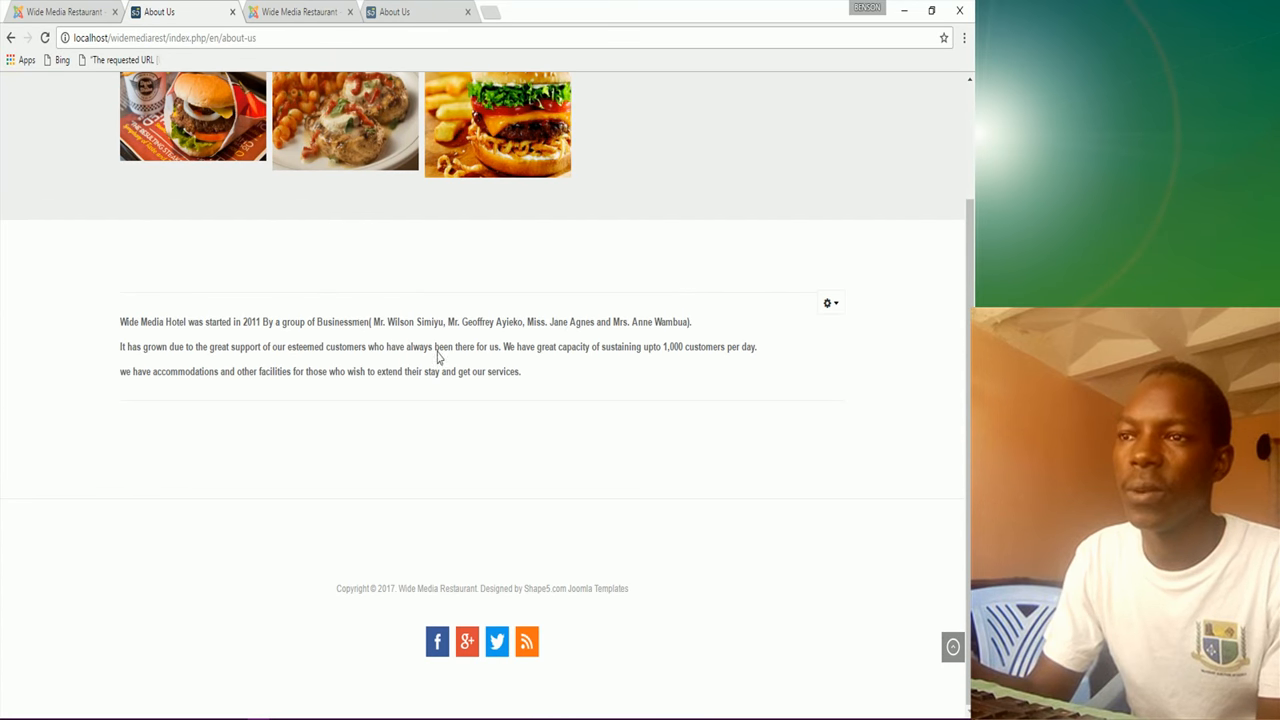
scroll(457, 371, "up", 3)
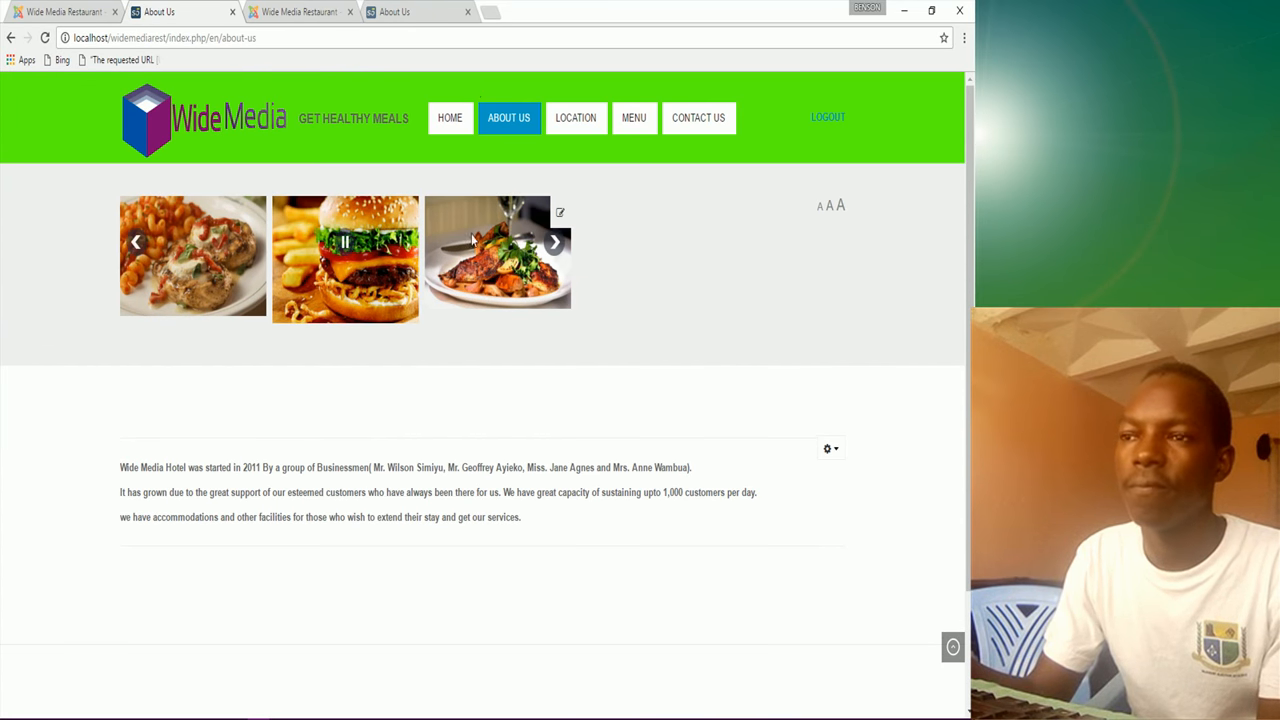
left_click(400, 12)
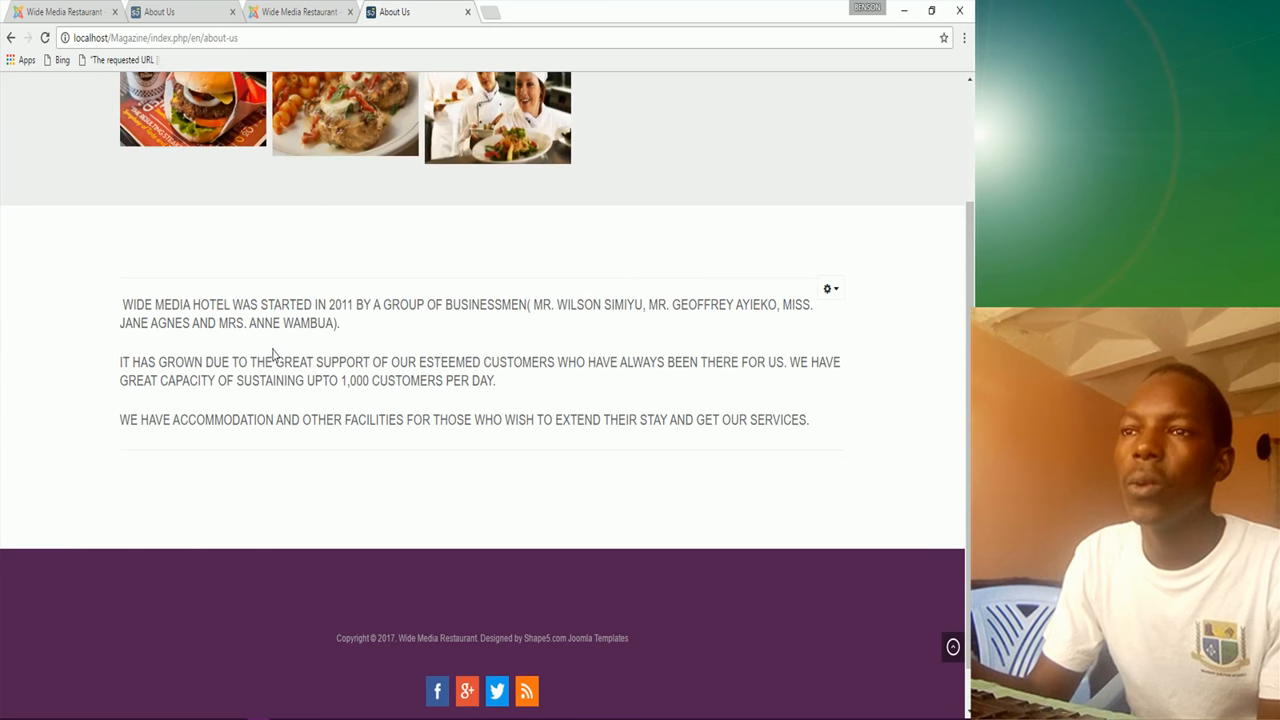
left_click(203, 10)
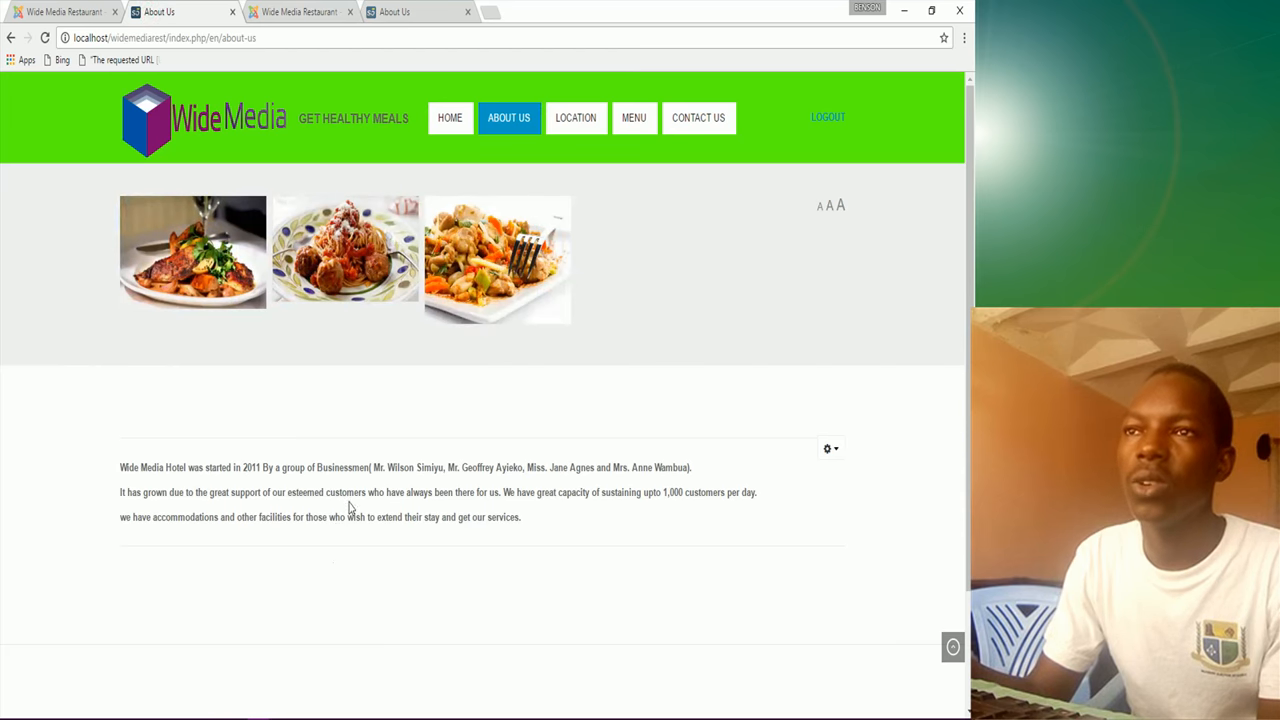
Step: Compare both sites' Location pages, then return to the Meals Of The Week settings
left_click(577, 120)
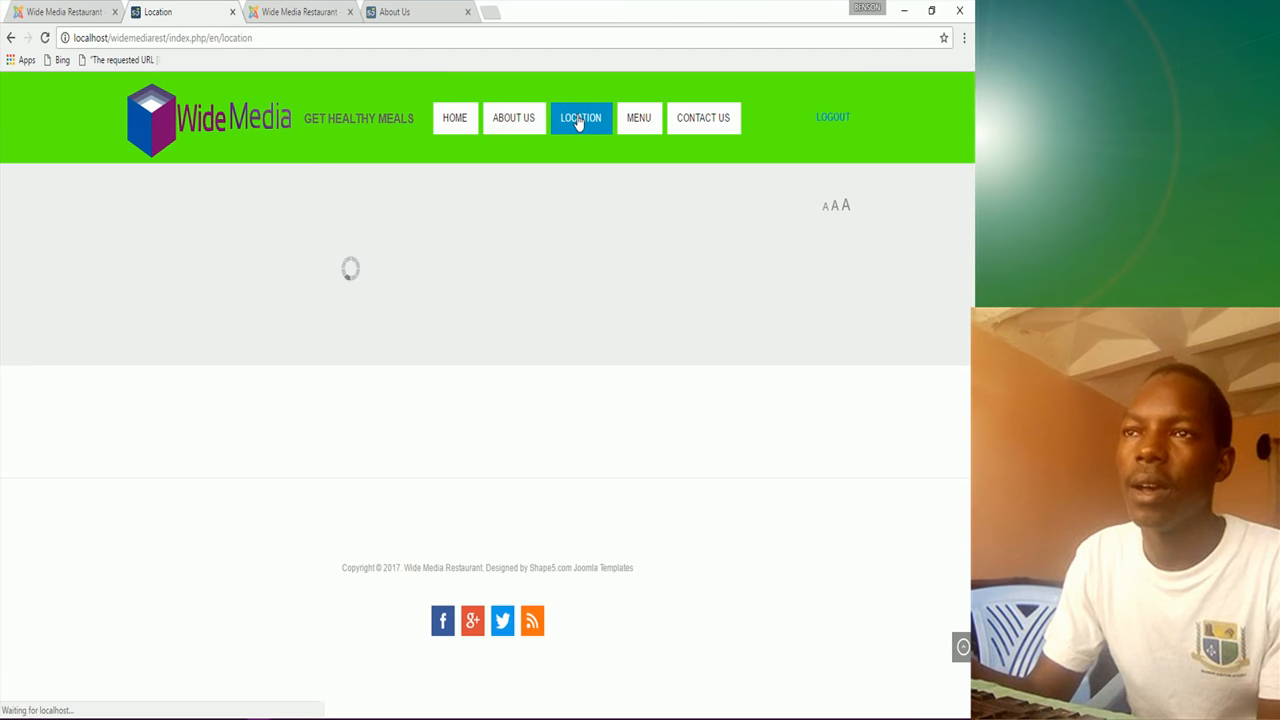
left_click(392, 13)
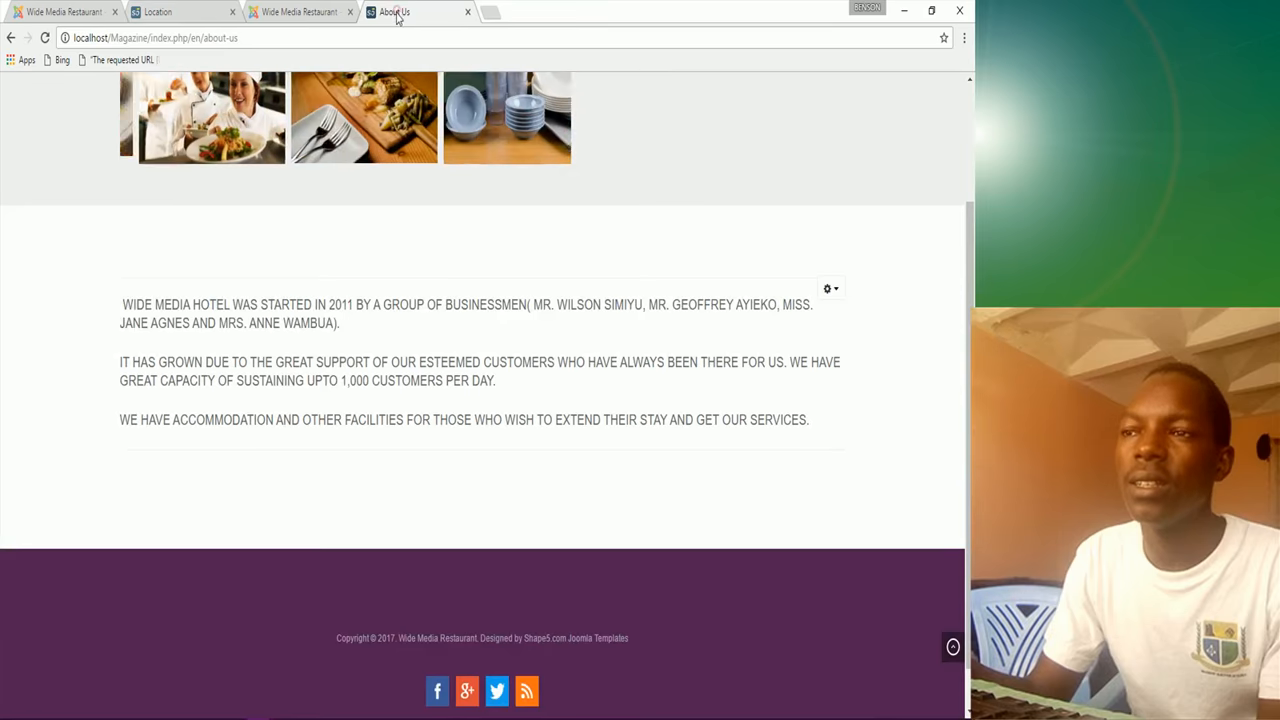
scroll(450, 163, "up", 2)
left_click(593, 121)
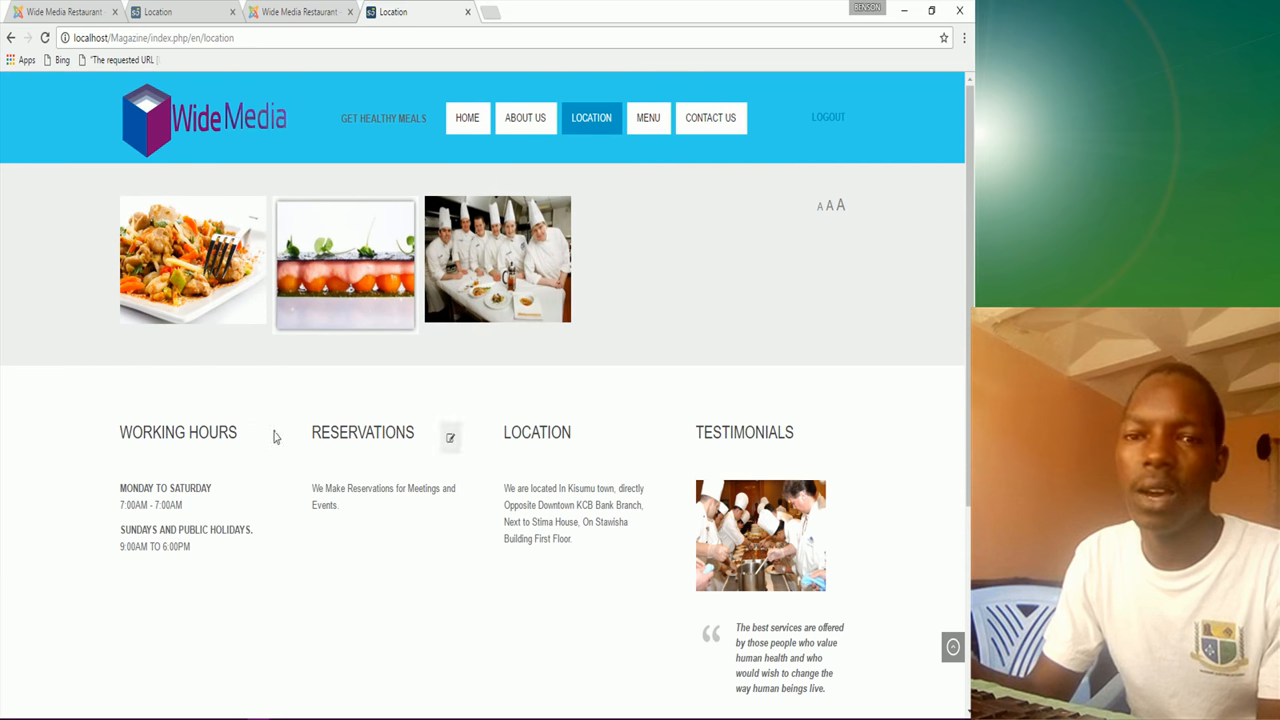
left_click(164, 8)
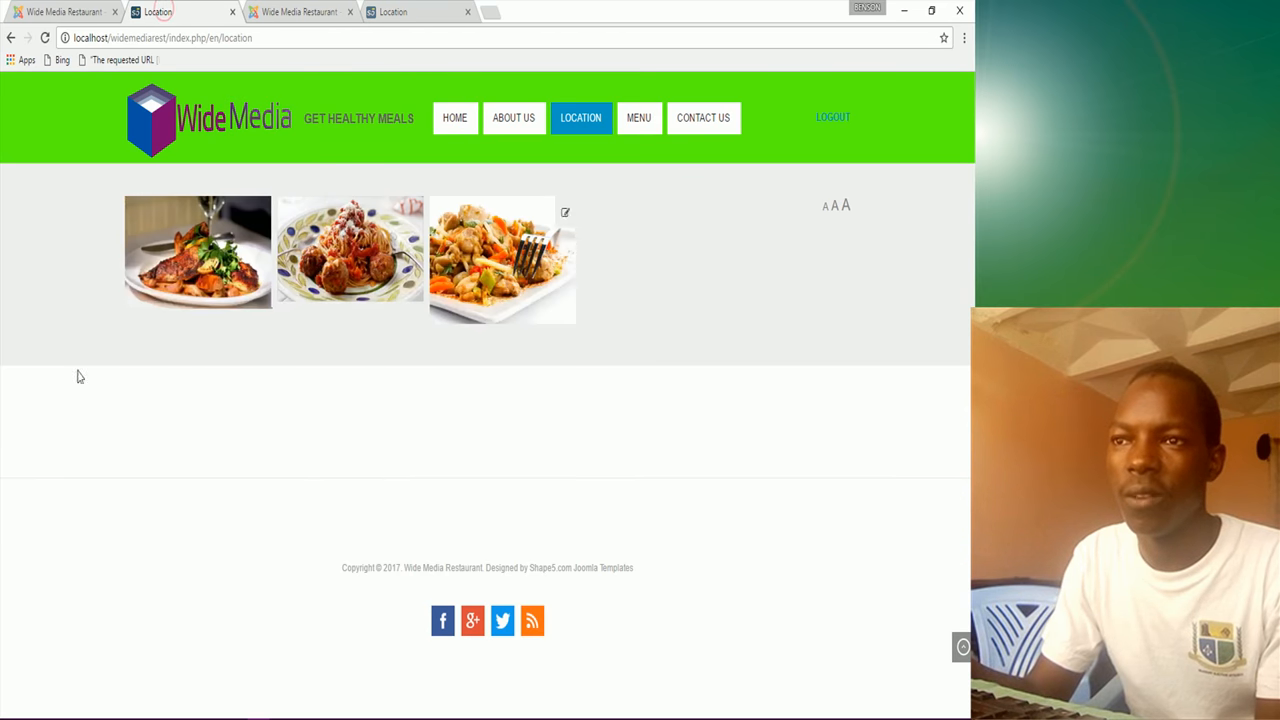
left_click(95, 11)
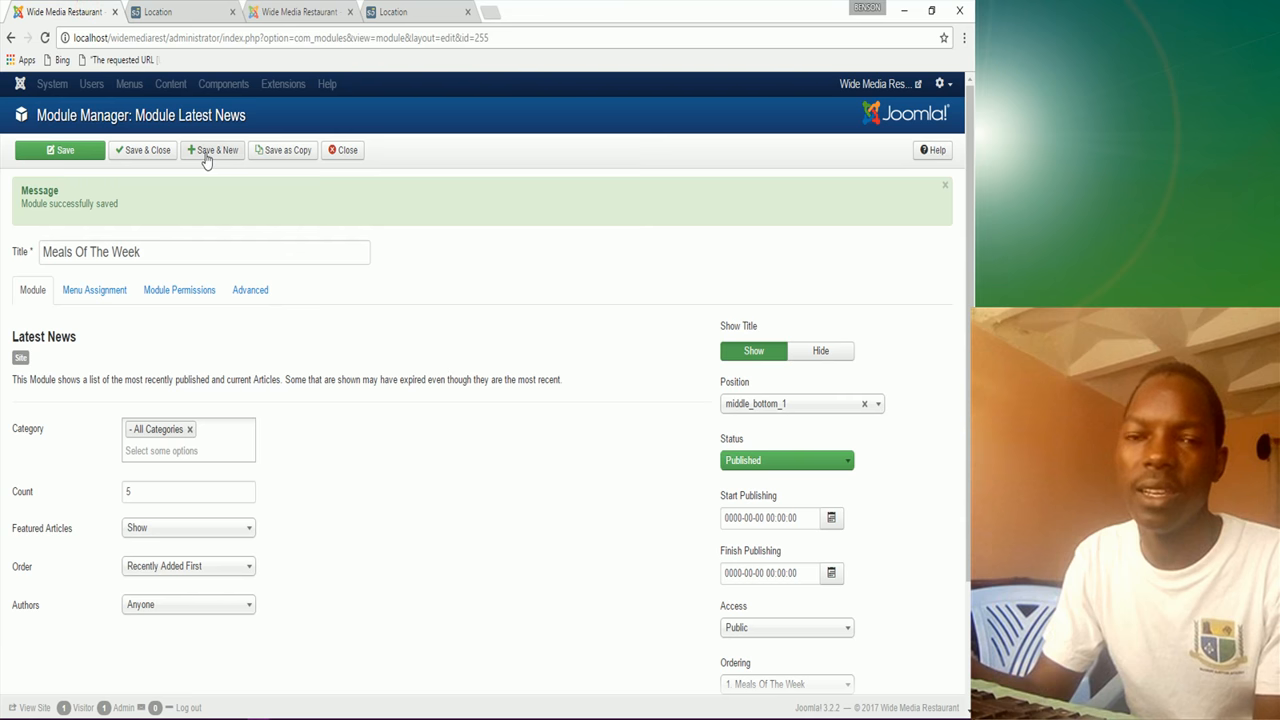
Step: Save and close Meals Of The Week and go back to the modules list
left_click(155, 151)
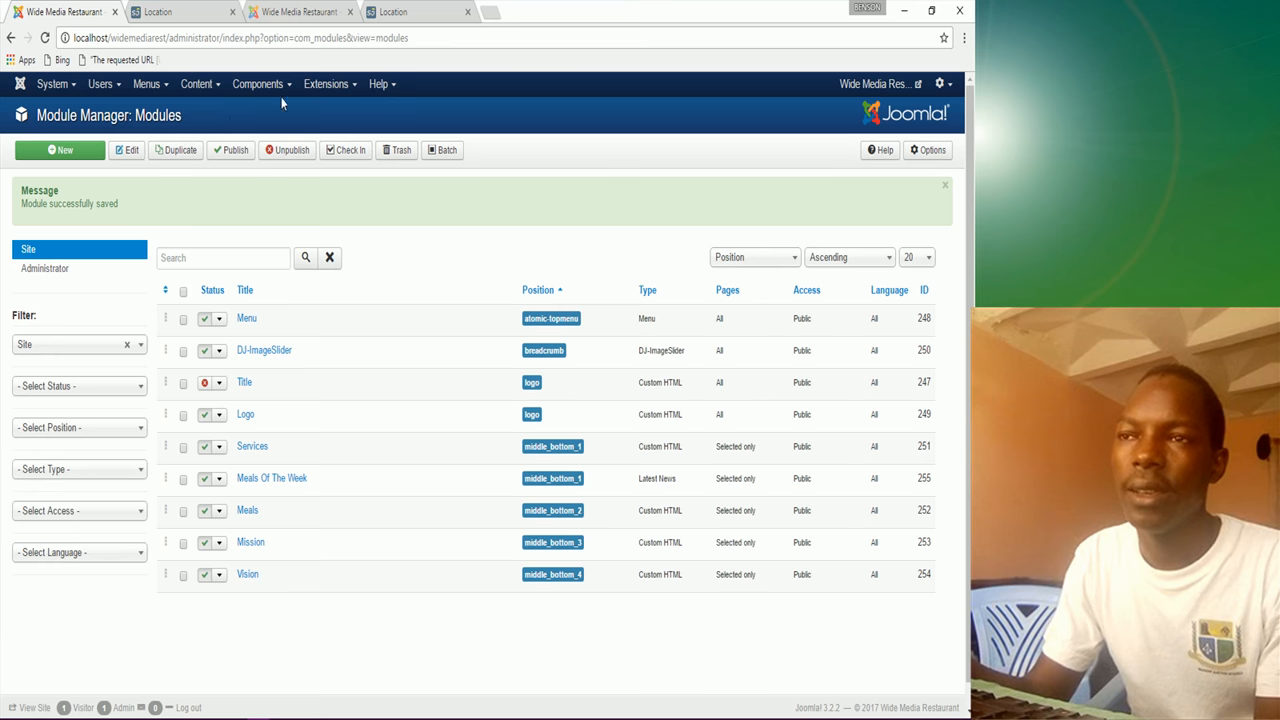
left_click(388, 16)
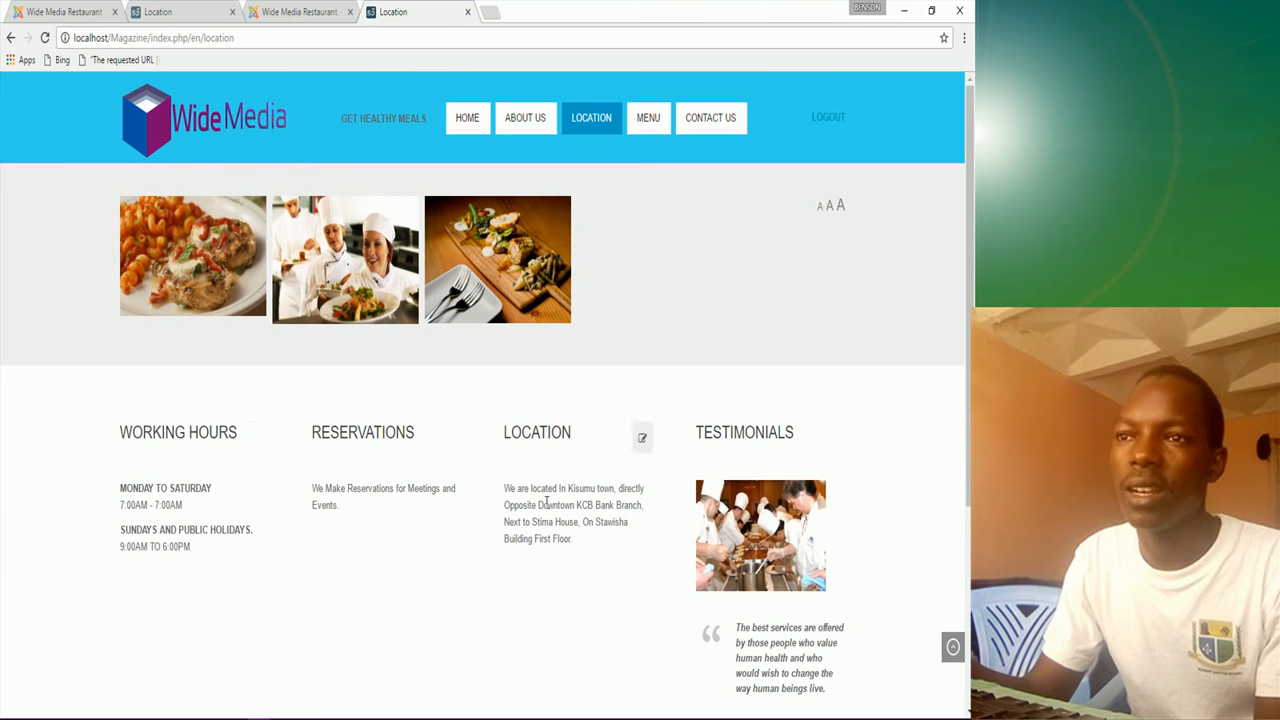
left_click(70, 12)
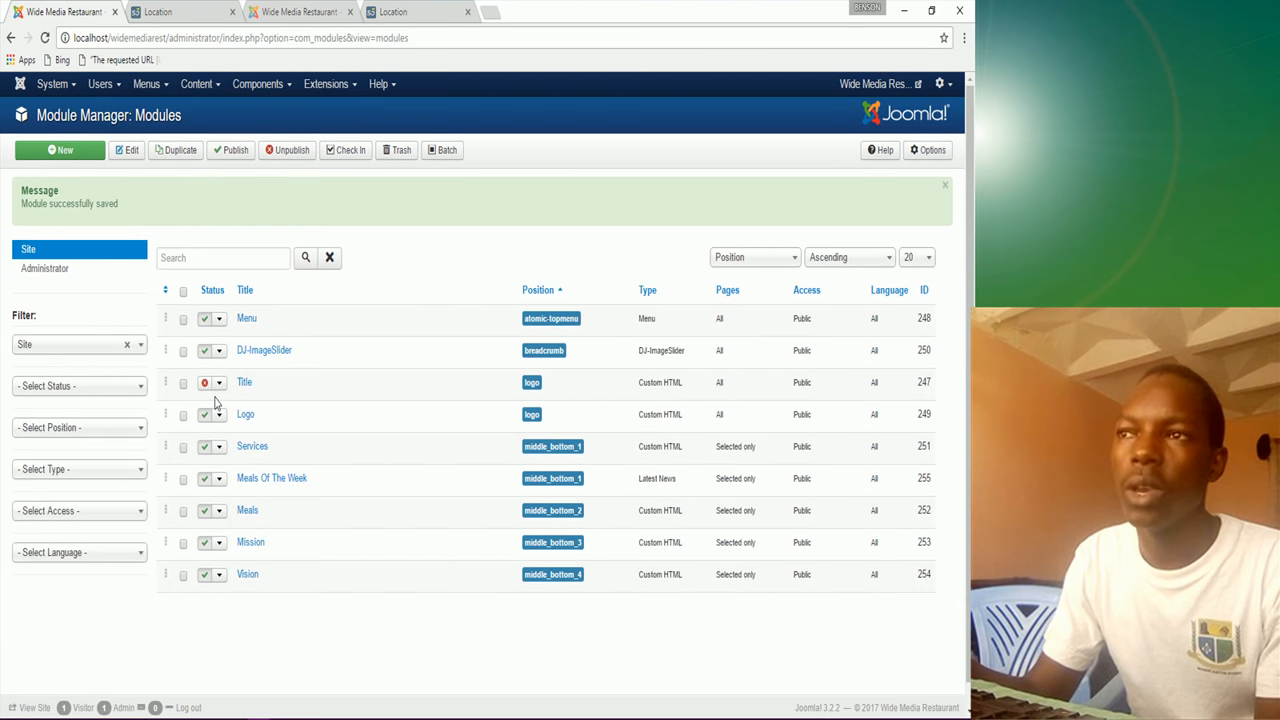
Step: Create a new Custom HTML module and begin its title with 'Working'
left_click(65, 155)
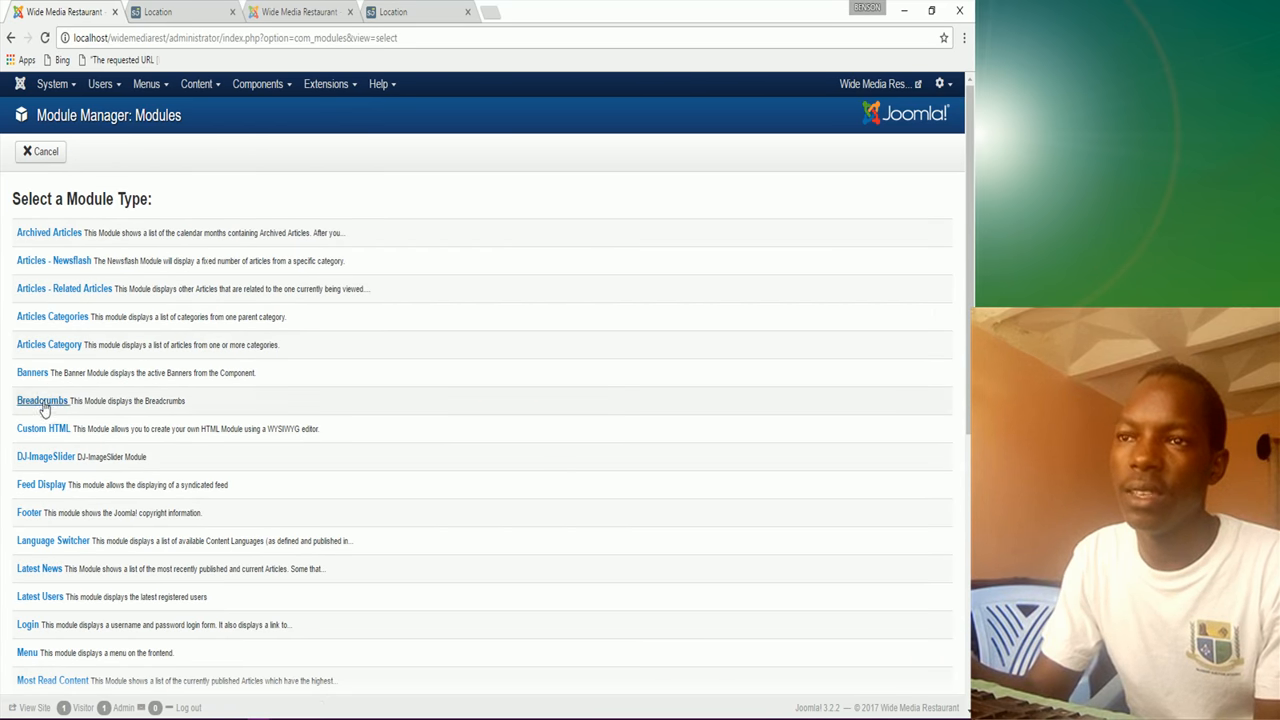
left_click(42, 432)
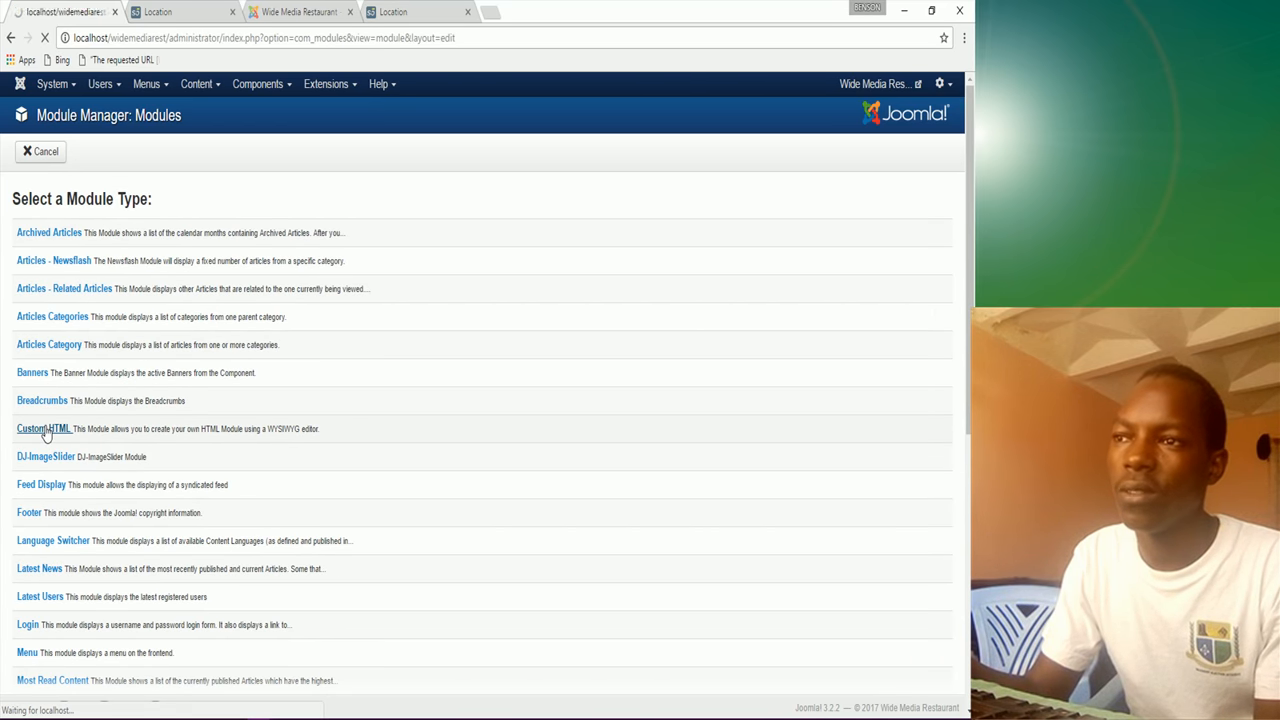
left_click(73, 194)
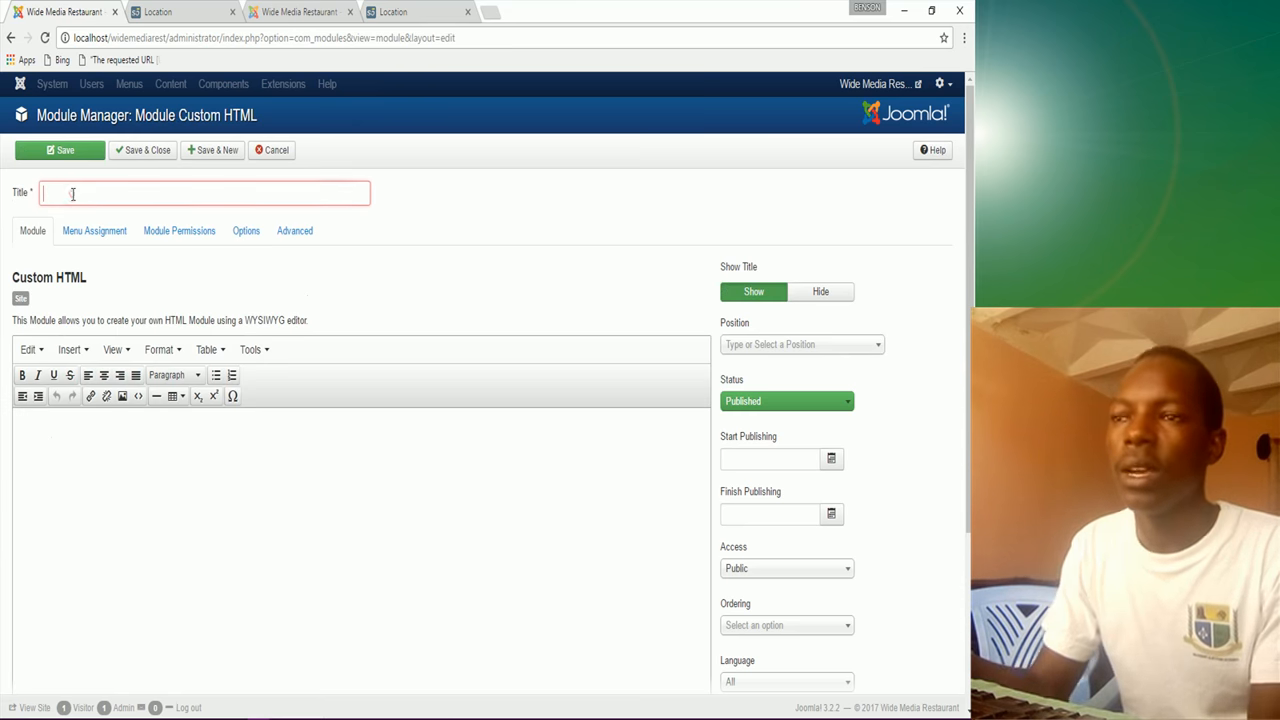
type("Wor")
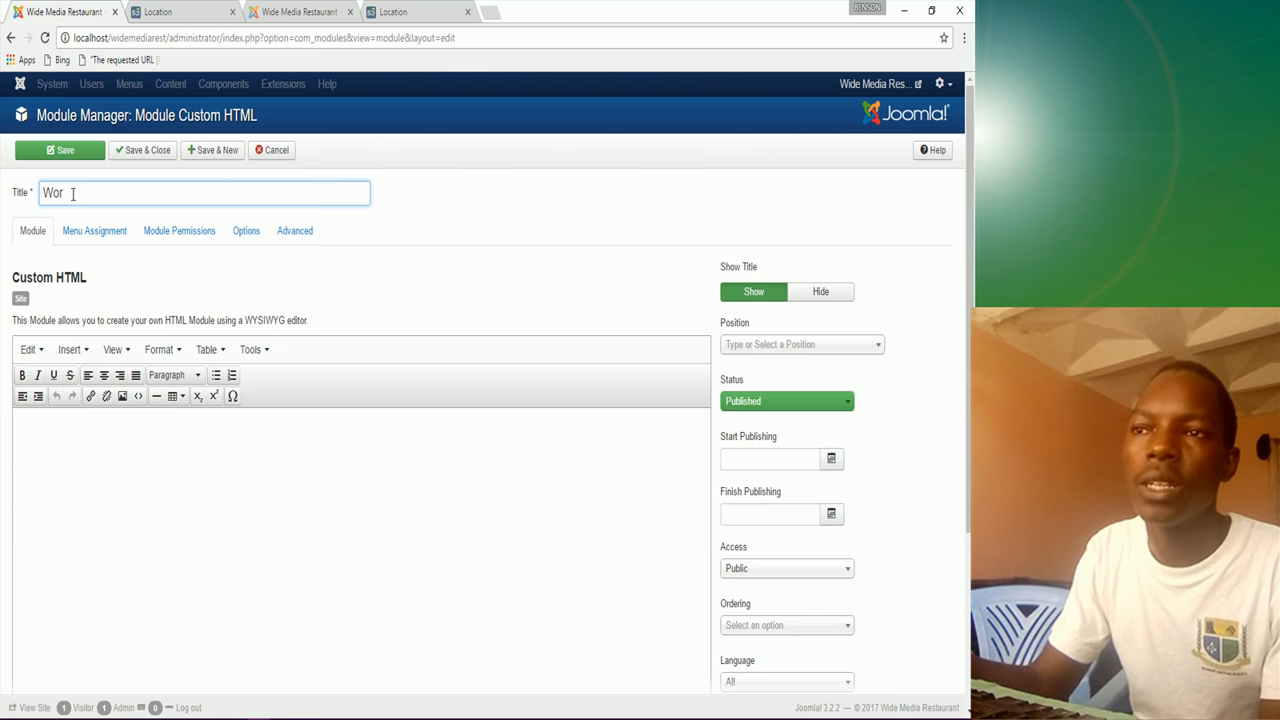
type("king Hours.")
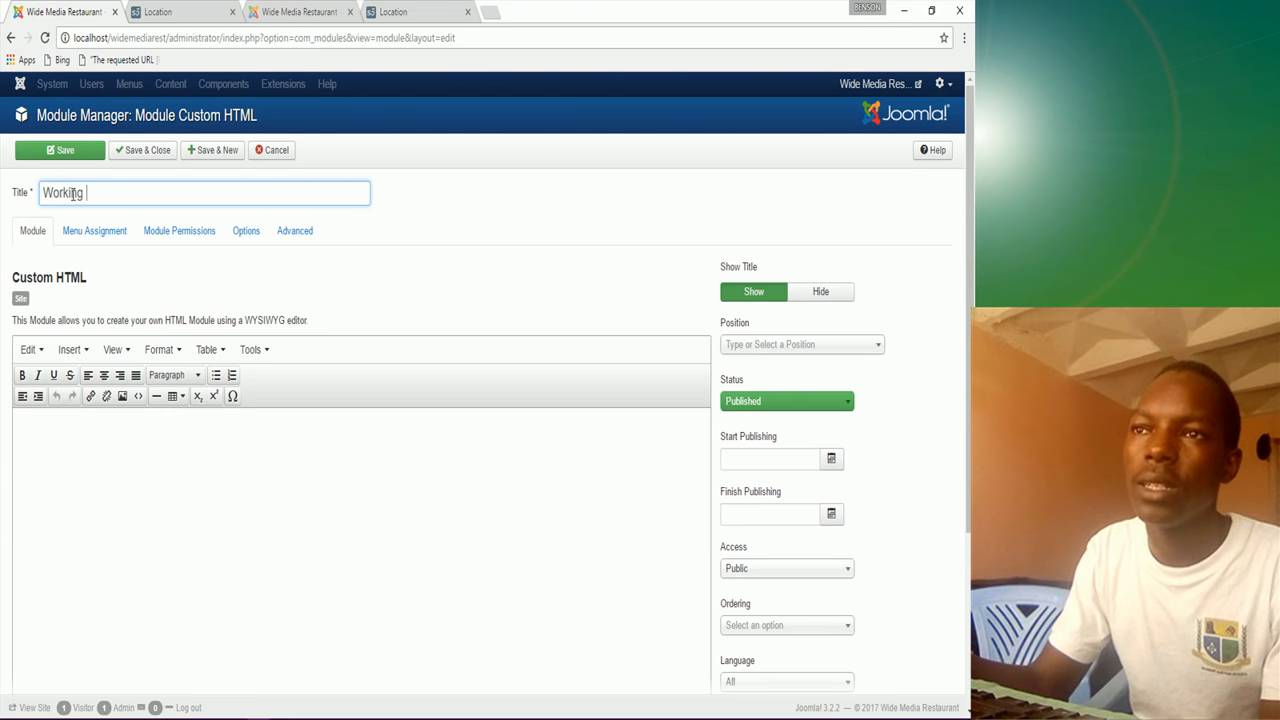
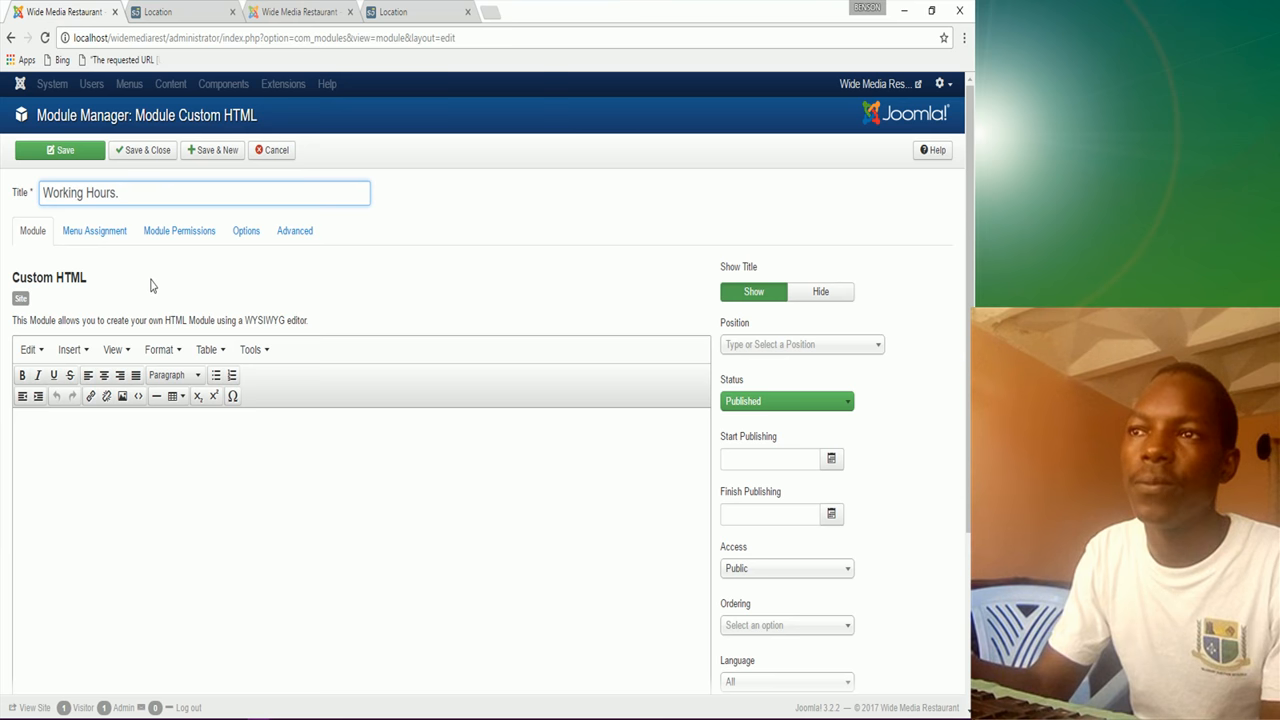
Step: Paste the opening hours from the notes into the Working Hours module body
left_click(46, 448)
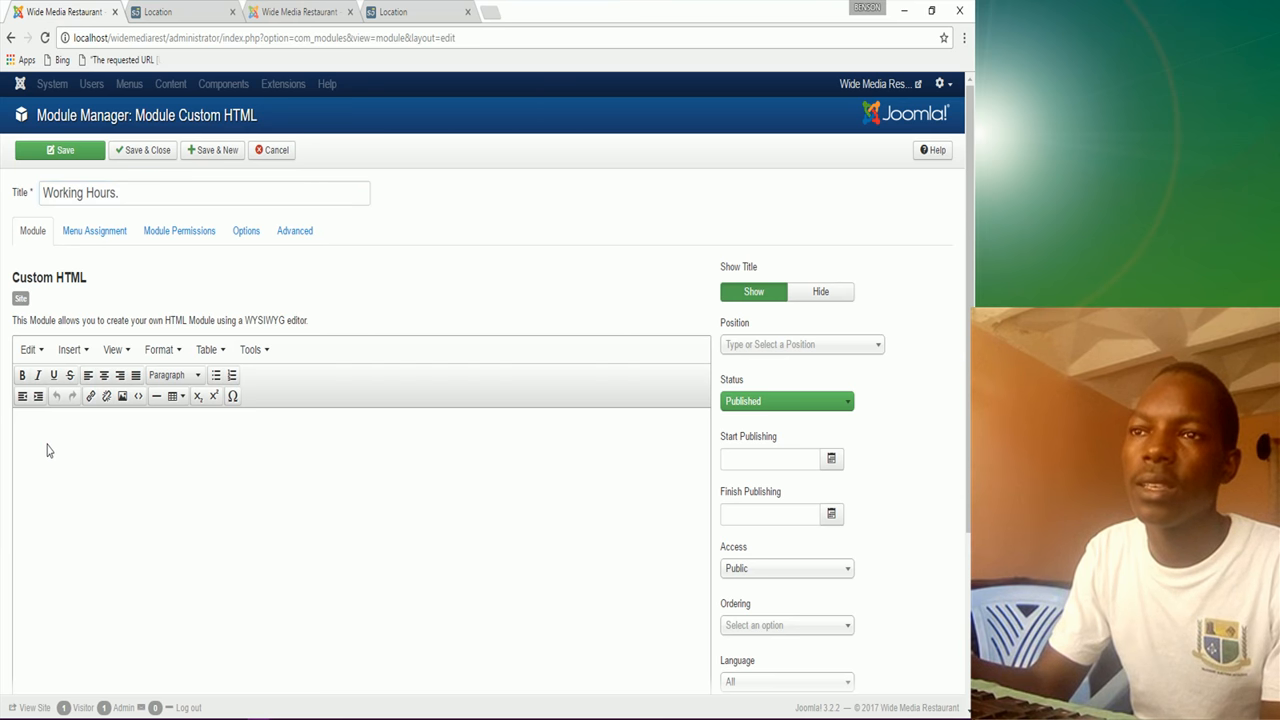
mouse_move(130, 718)
left_click(460, 708)
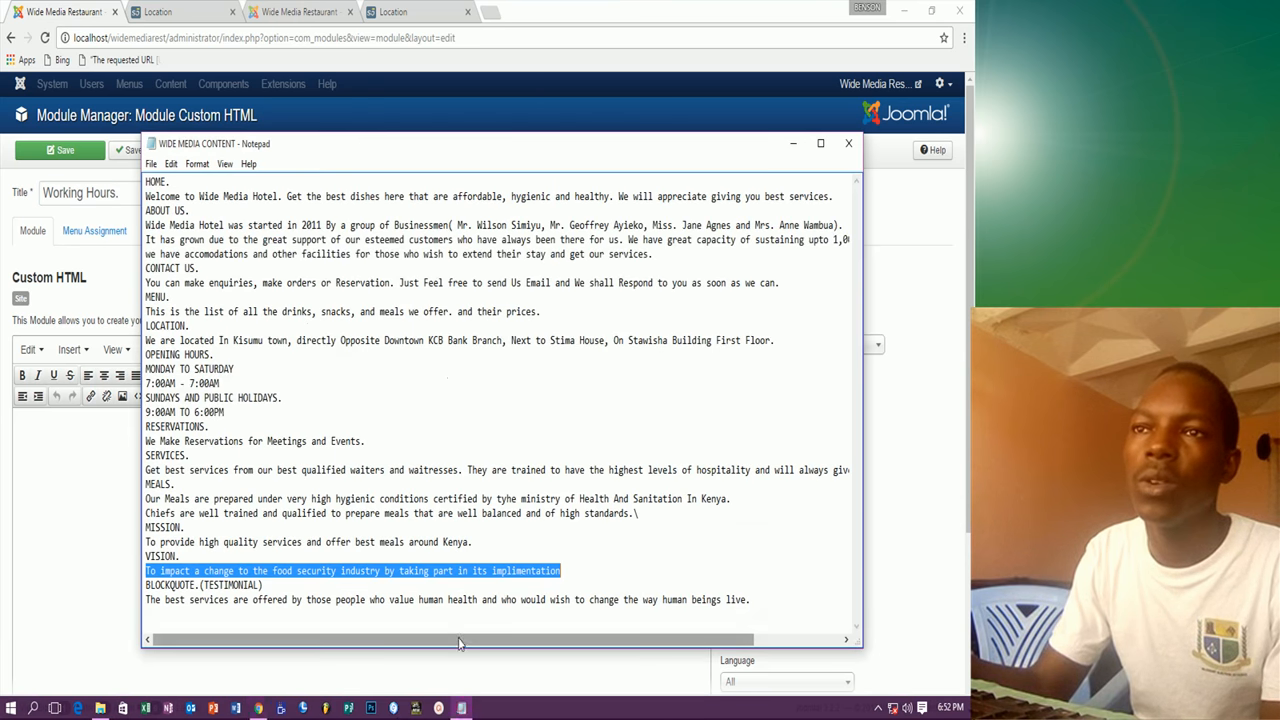
left_click_drag(146, 369, 222, 413)
right_click(222, 413)
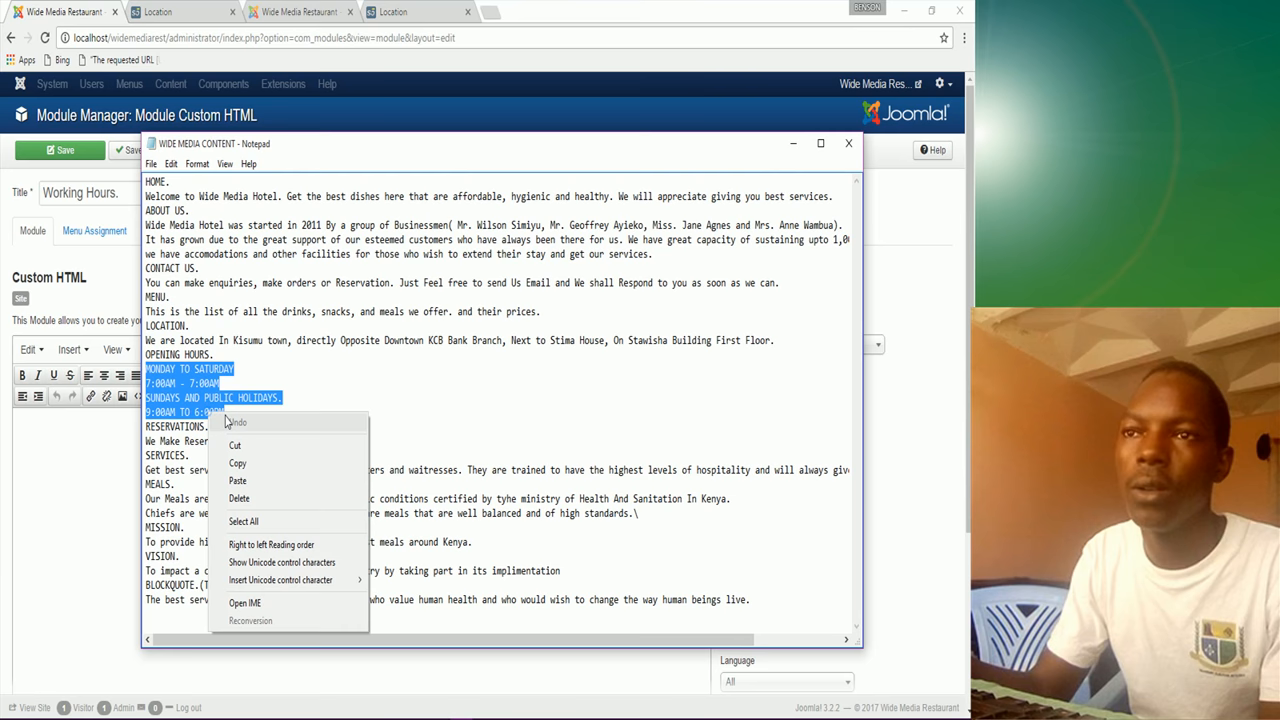
left_click(252, 460)
left_click(90, 460)
left_click(90, 458)
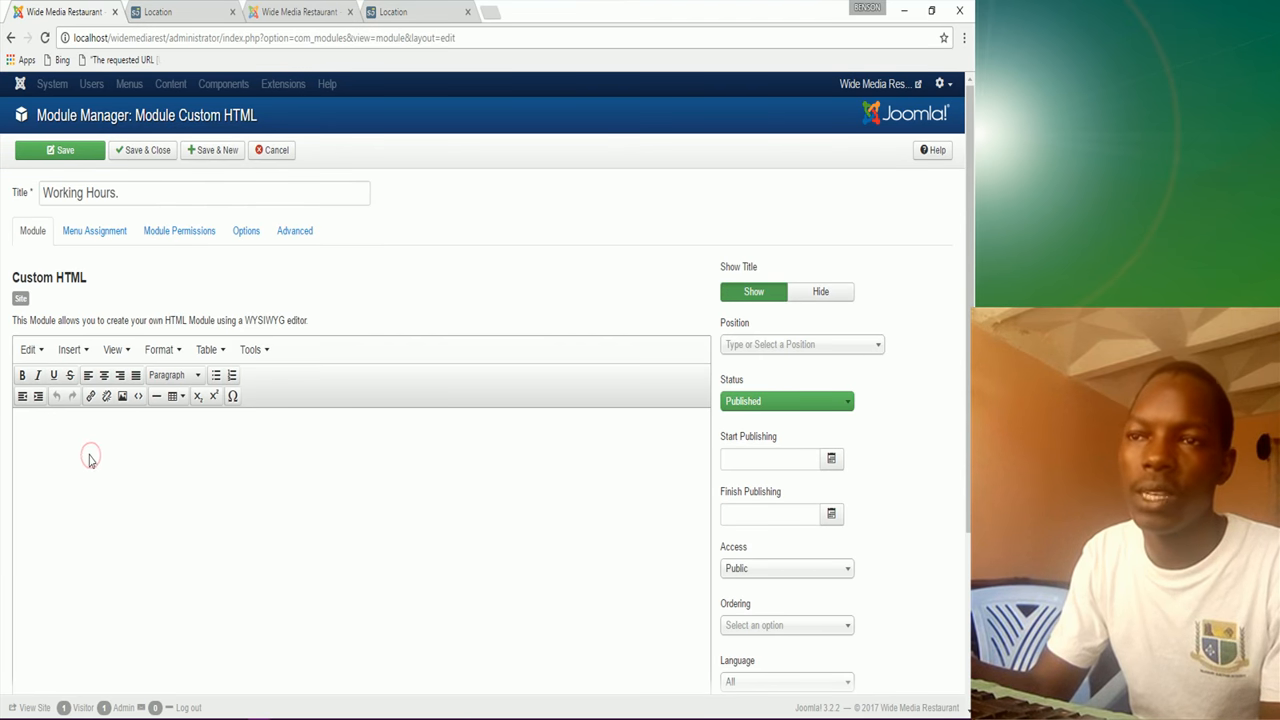
key("ctrl+v")
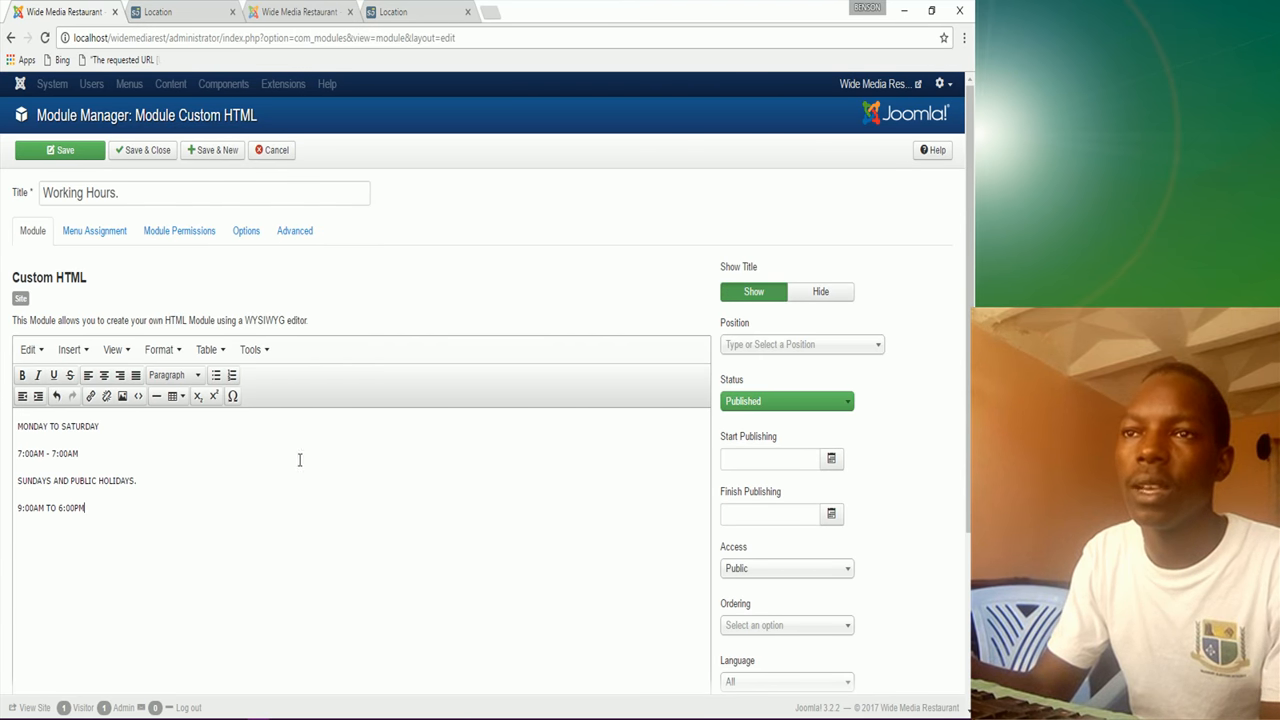
Step: Move 7:00AM - 7:00AM directly under a bold MONDAY TO SATURDAY heading
left_click(18, 453)
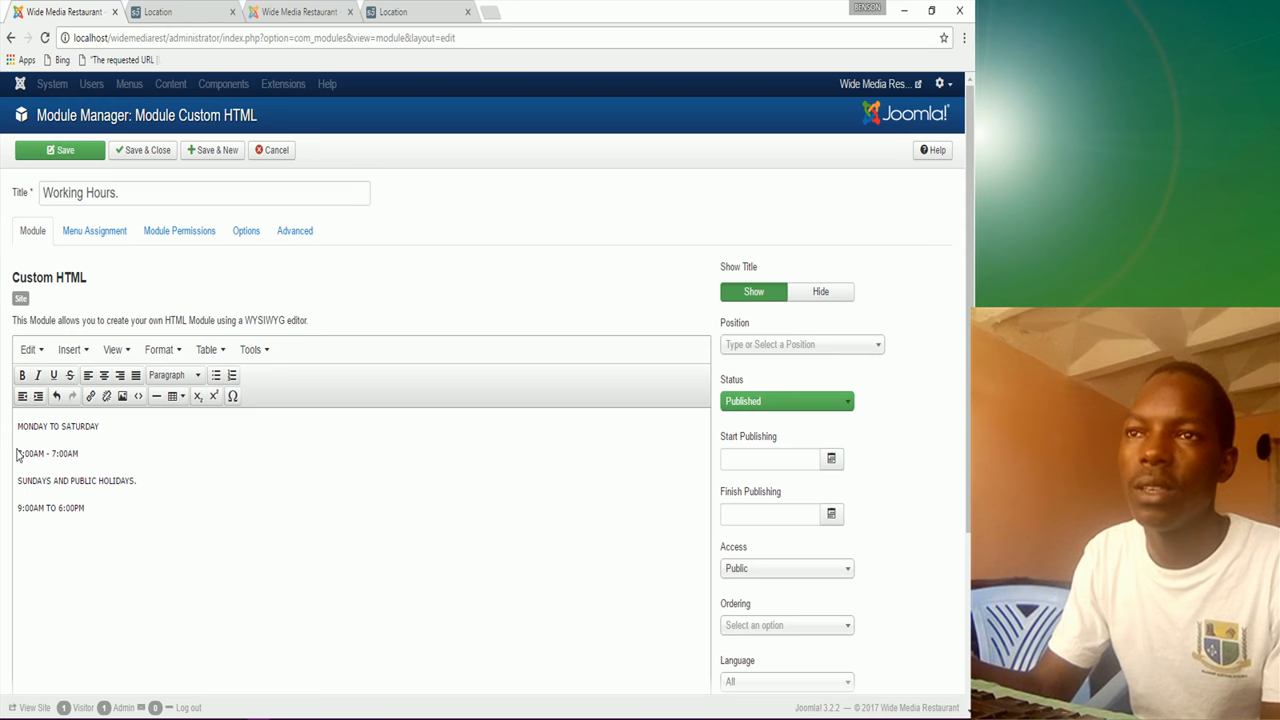
key("BackSpace")
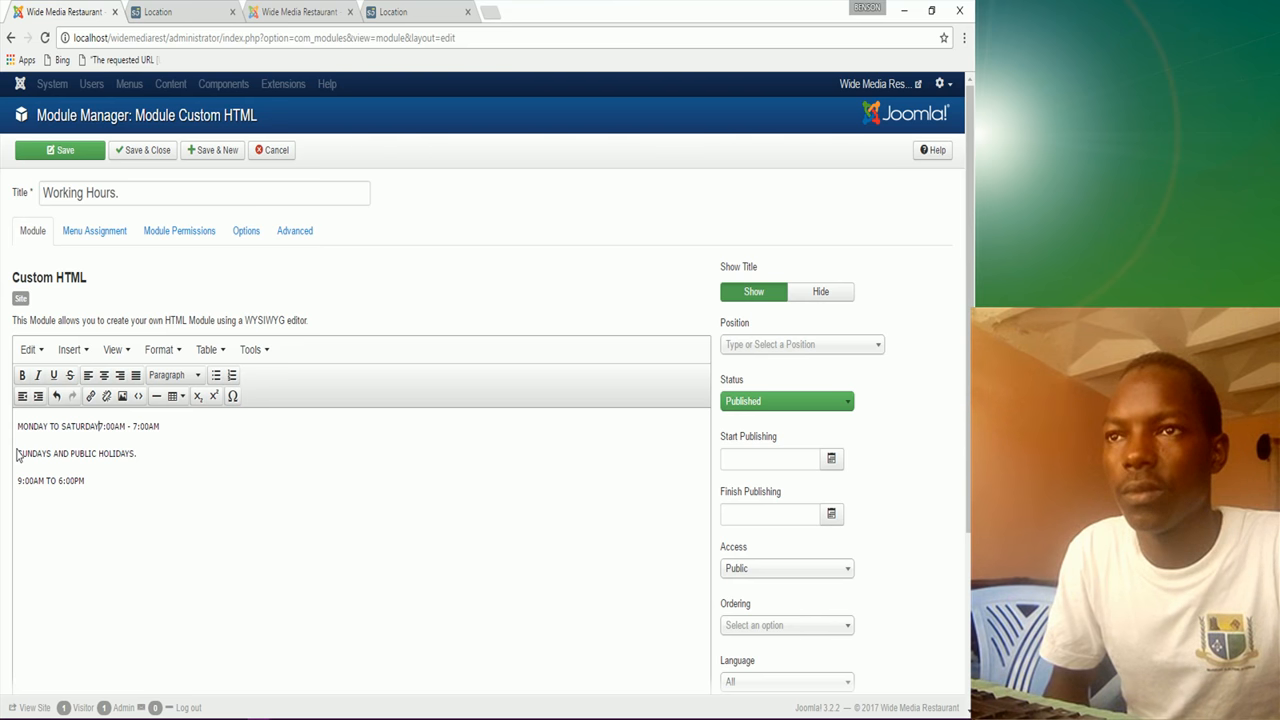
key("shift+Return")
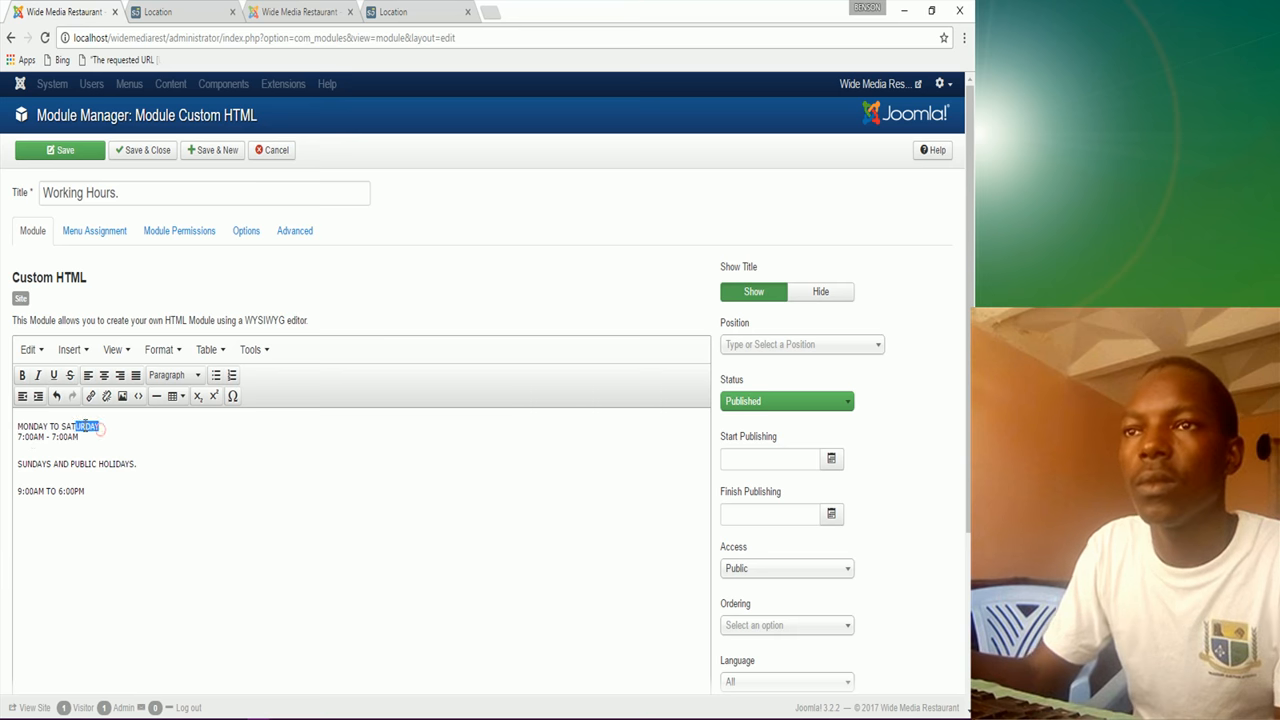
left_click_drag(87, 426, 15, 426)
left_click(20, 375)
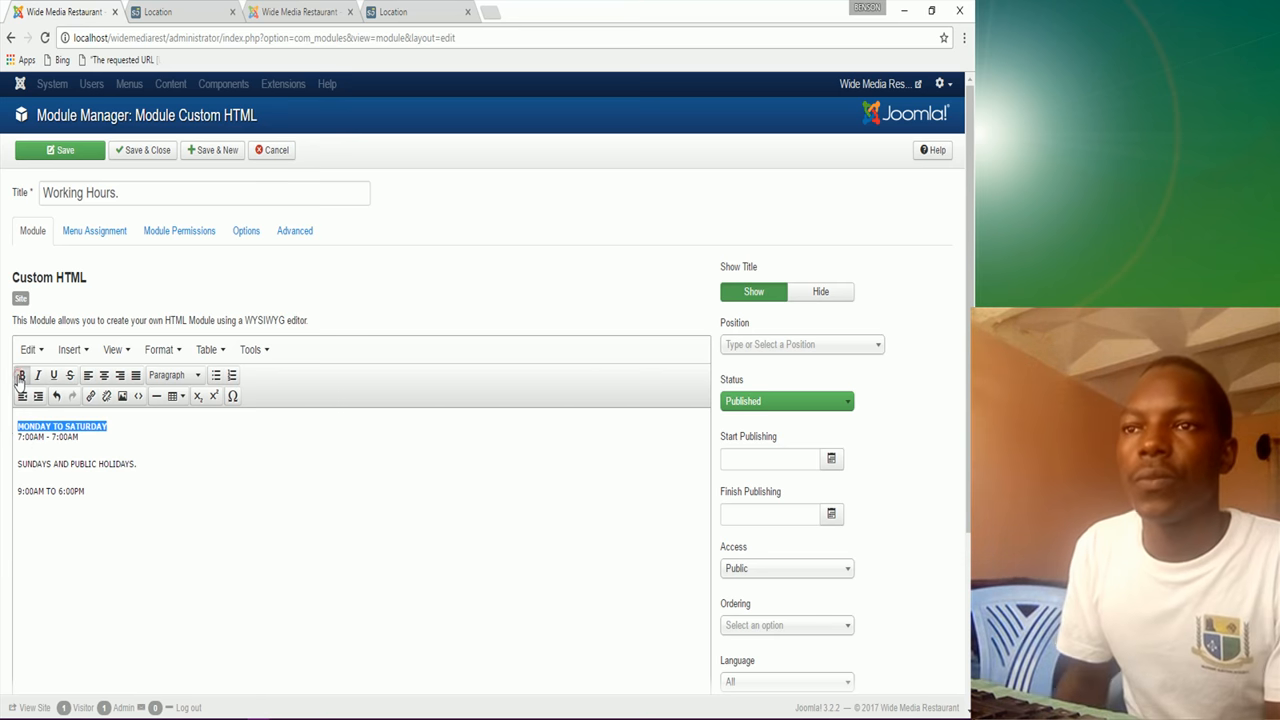
Step: Bold SUNDAYS AND PUBLIC HOLIDAYS. and put 9:00AM TO 6:00PM directly beneath it
left_click_drag(18, 466, 136, 470)
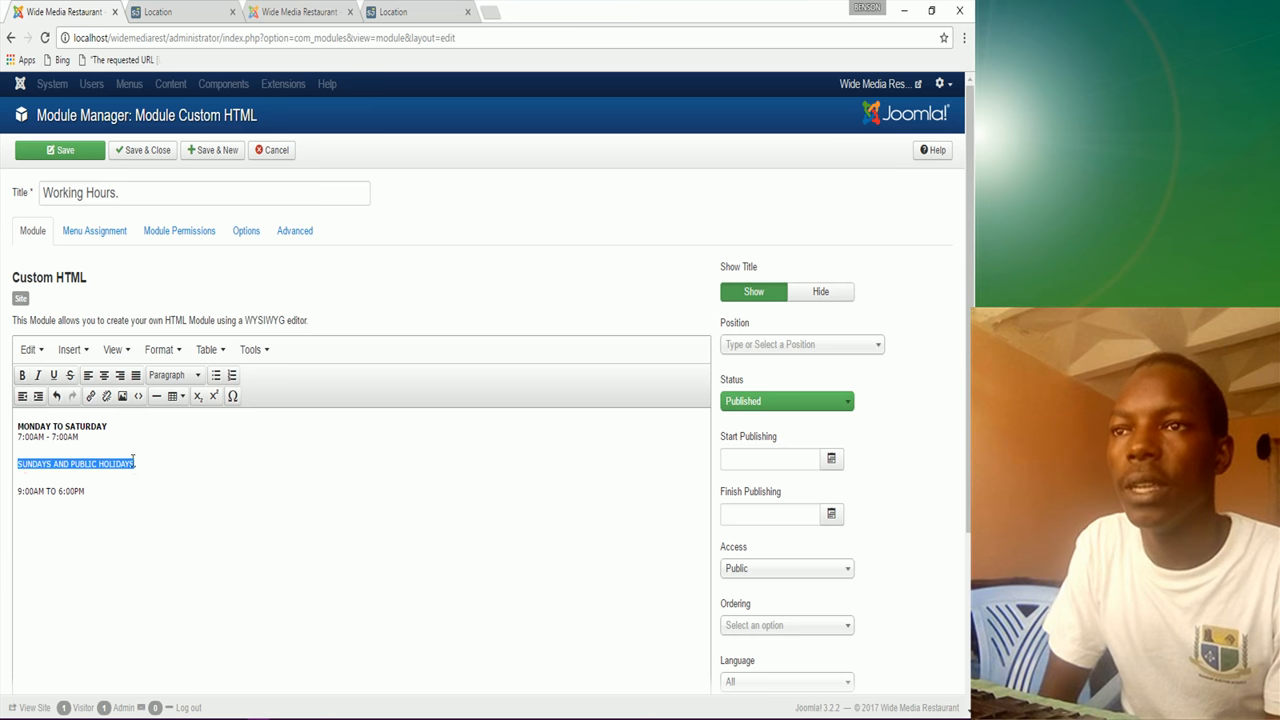
left_click(22, 375)
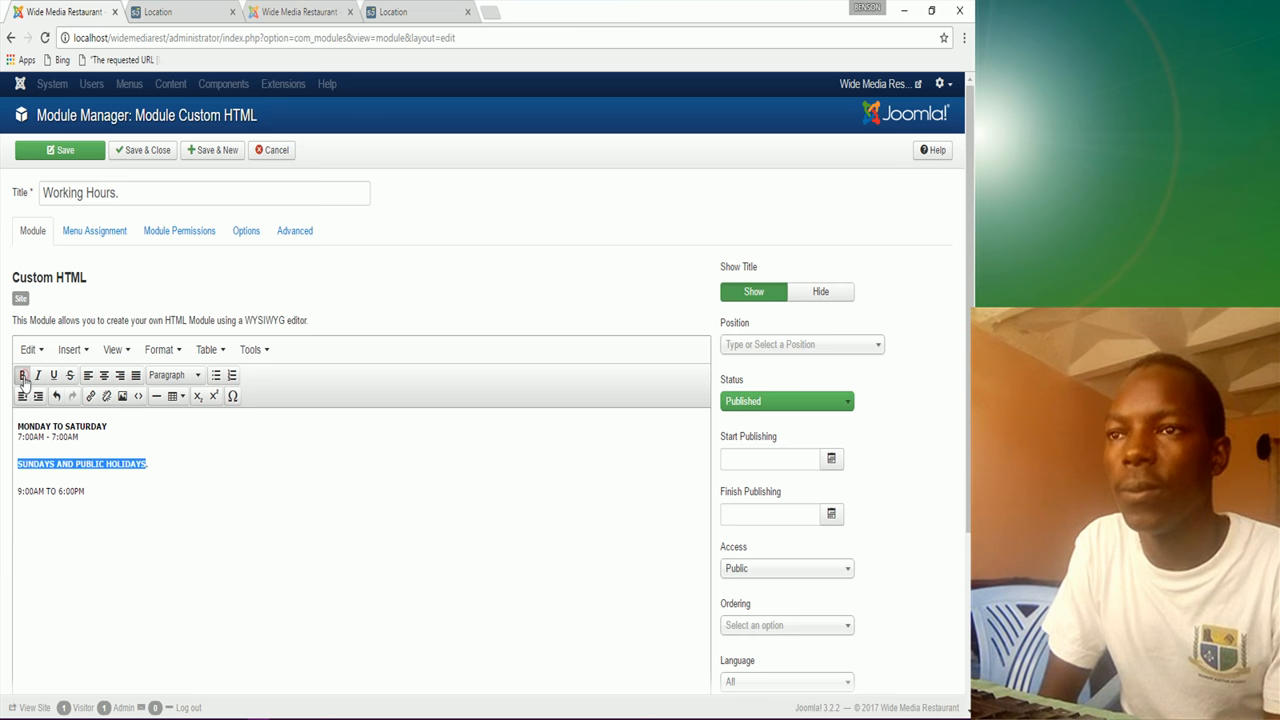
left_click(18, 492)
key("BackSpace")
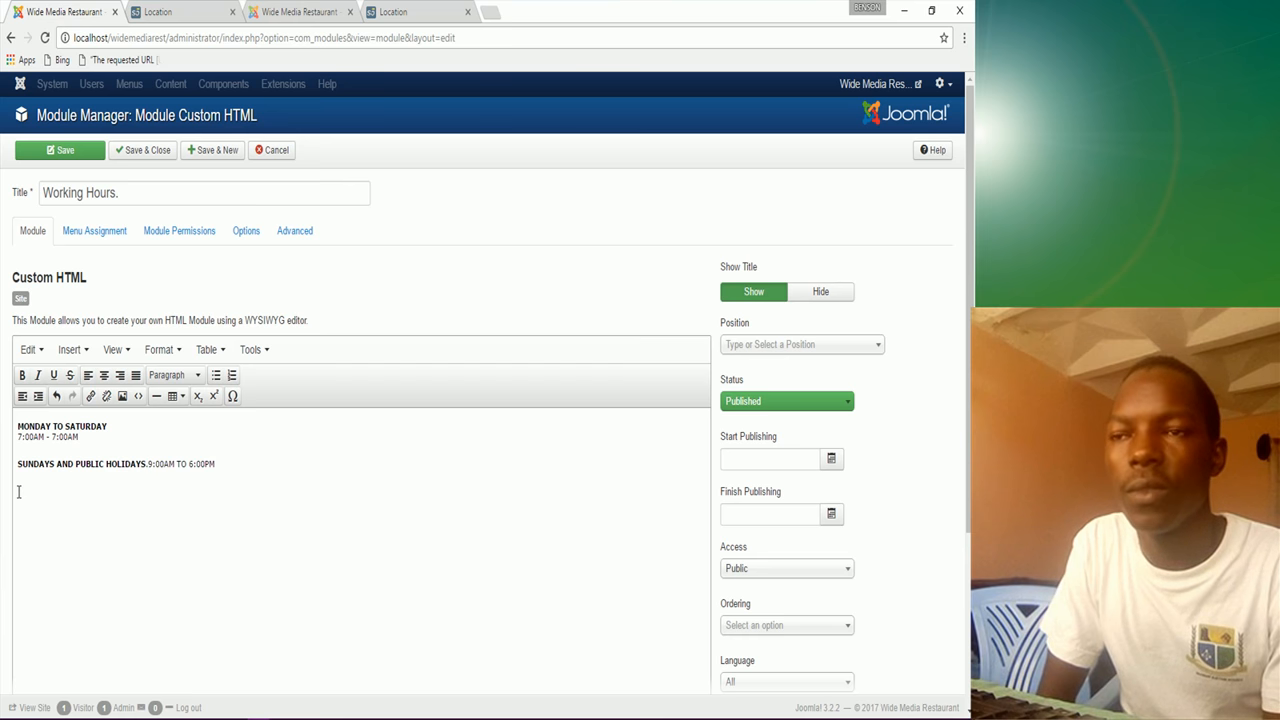
key("shift+Return")
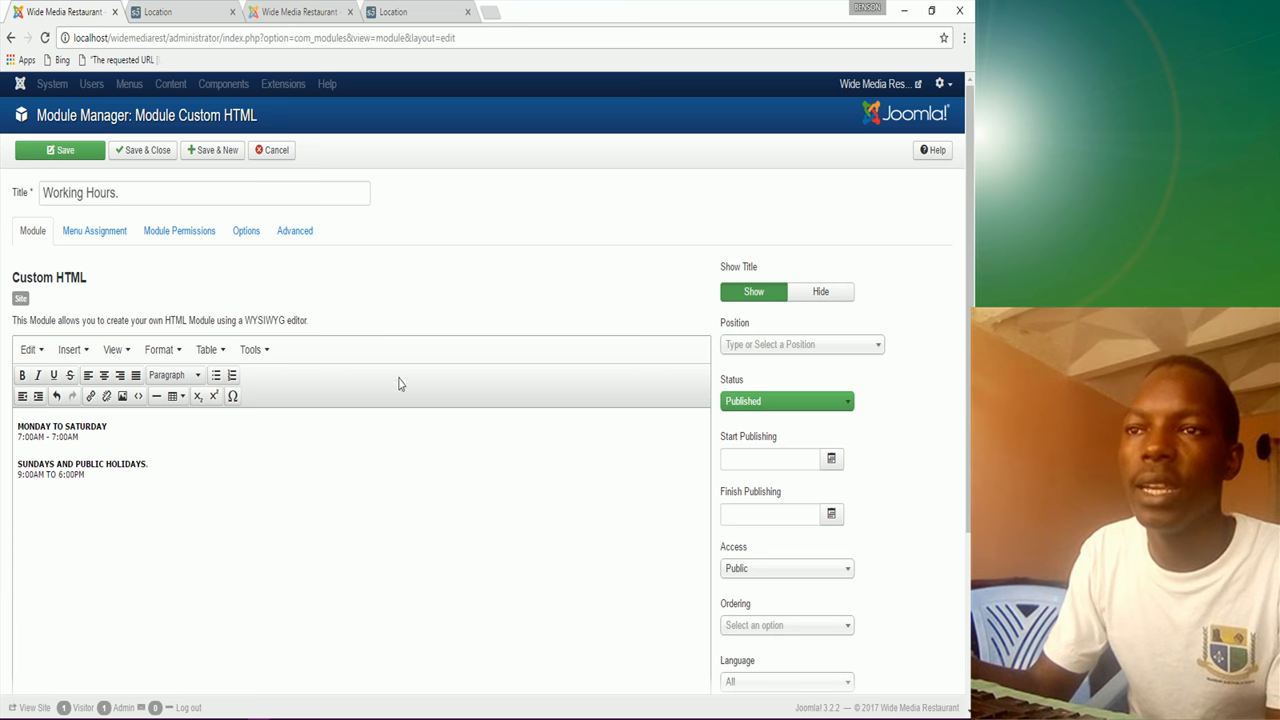
left_click(772, 350)
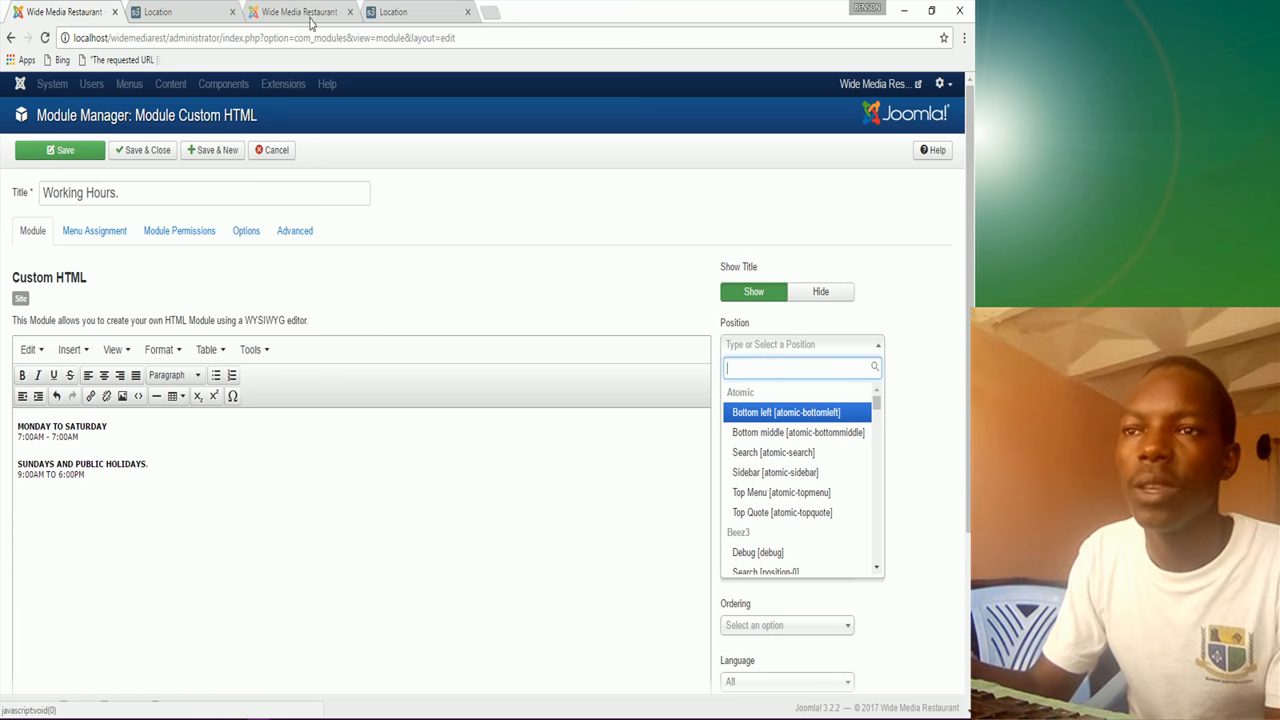
left_click(292, 12)
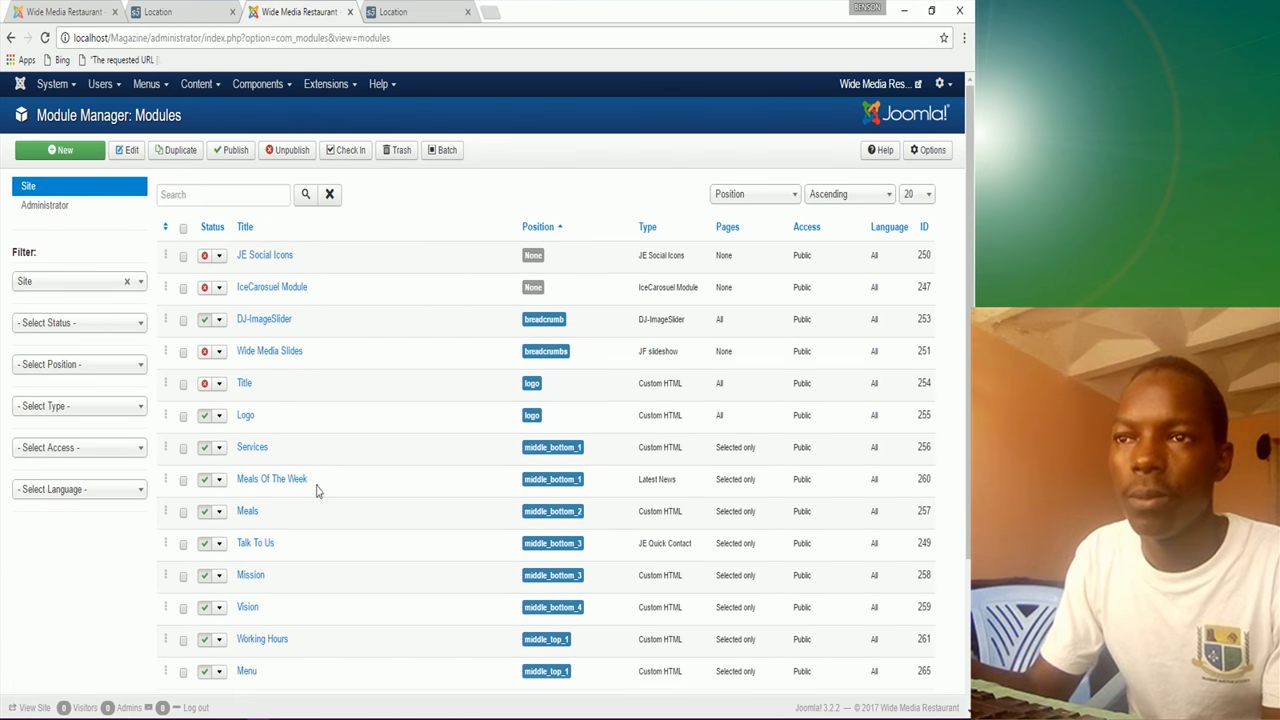
scroll(290, 535, "down", 2)
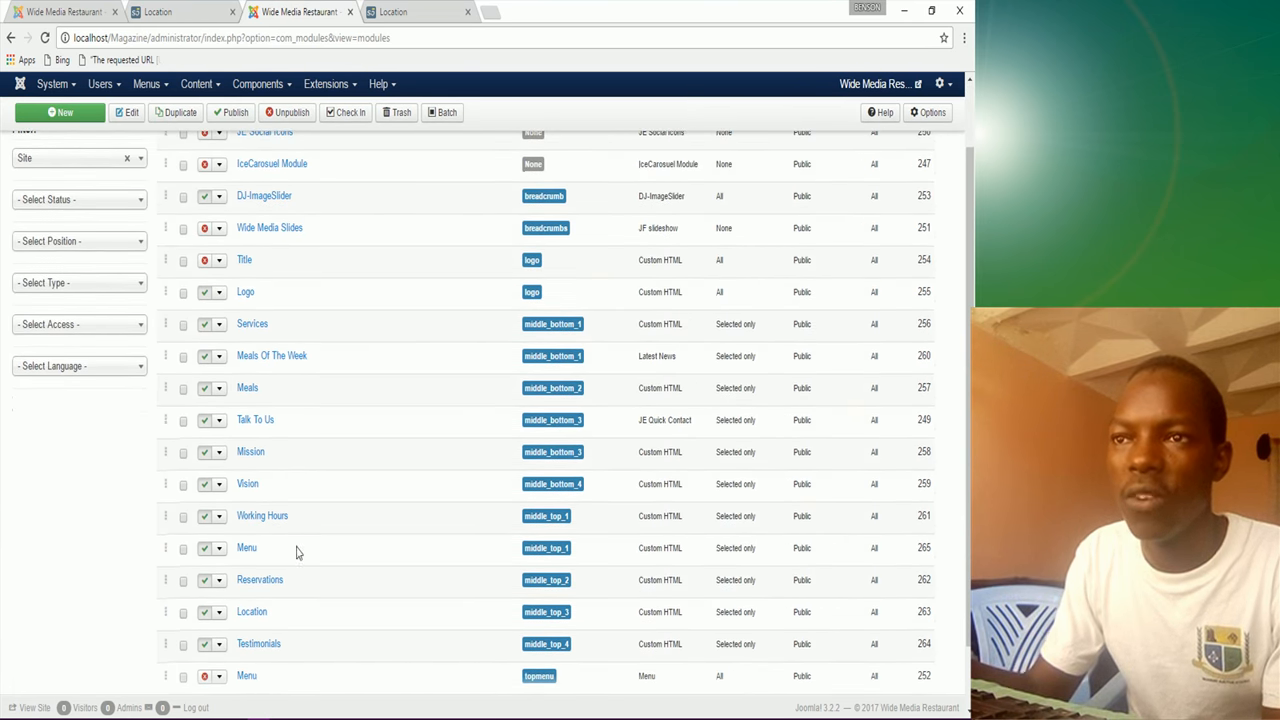
scroll(310, 594, "down", 2)
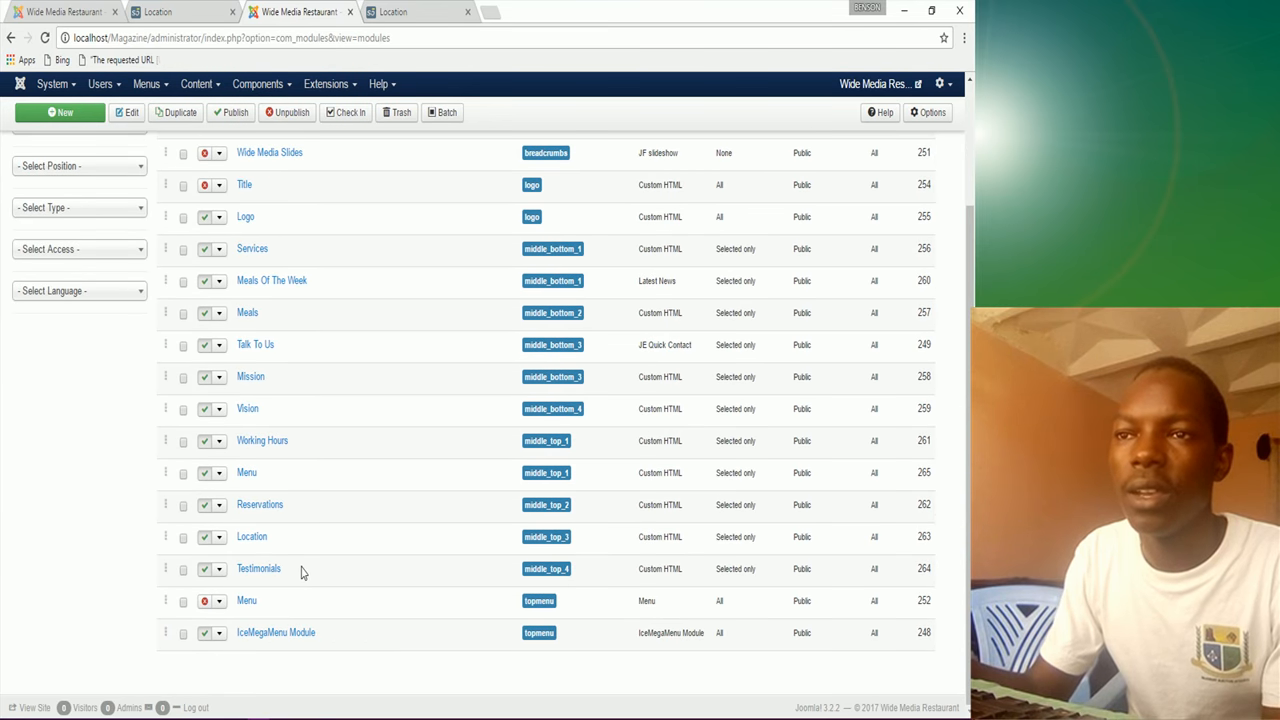
scroll(302, 570, "up", 2)
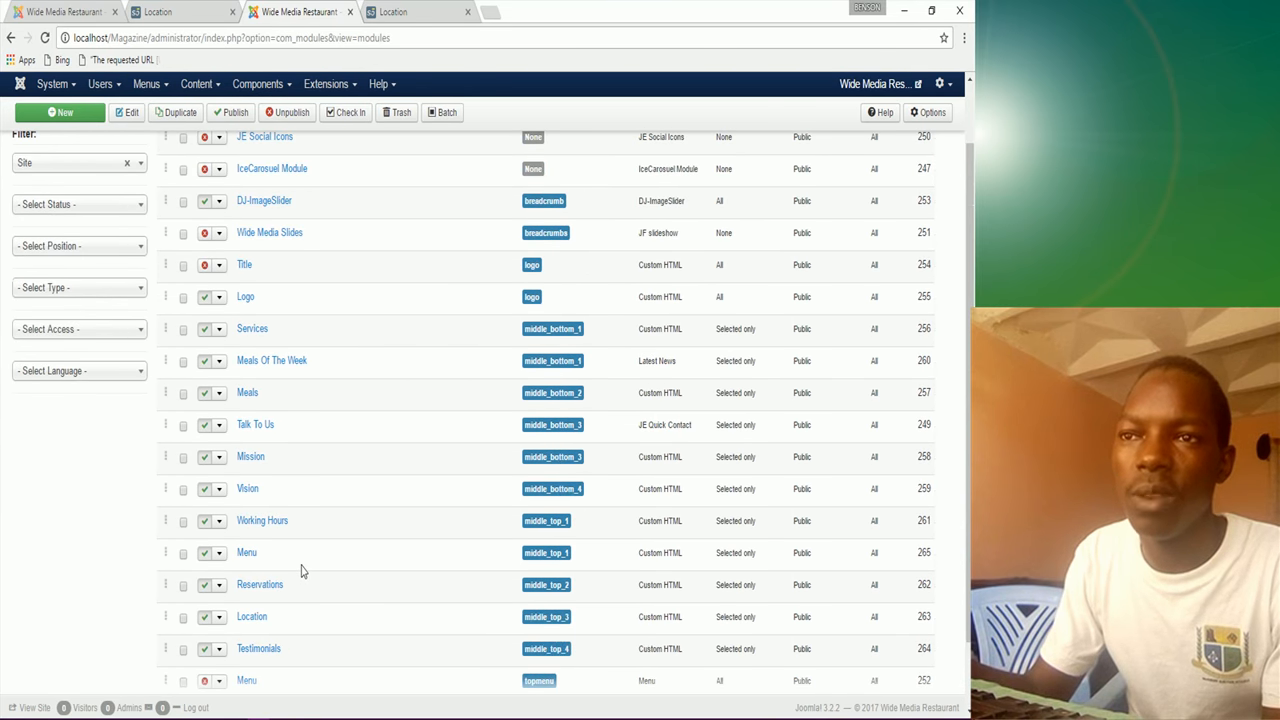
scroll(302, 570, "up", 2)
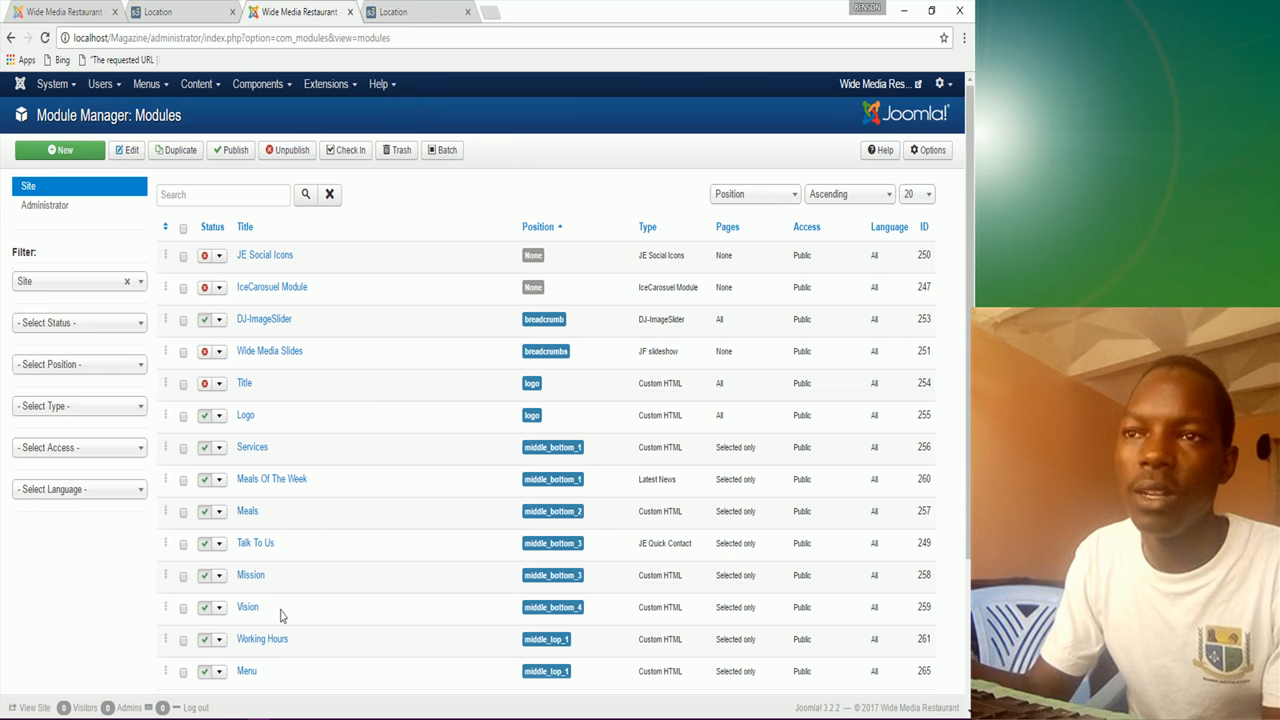
scroll(280, 612, "down", 2)
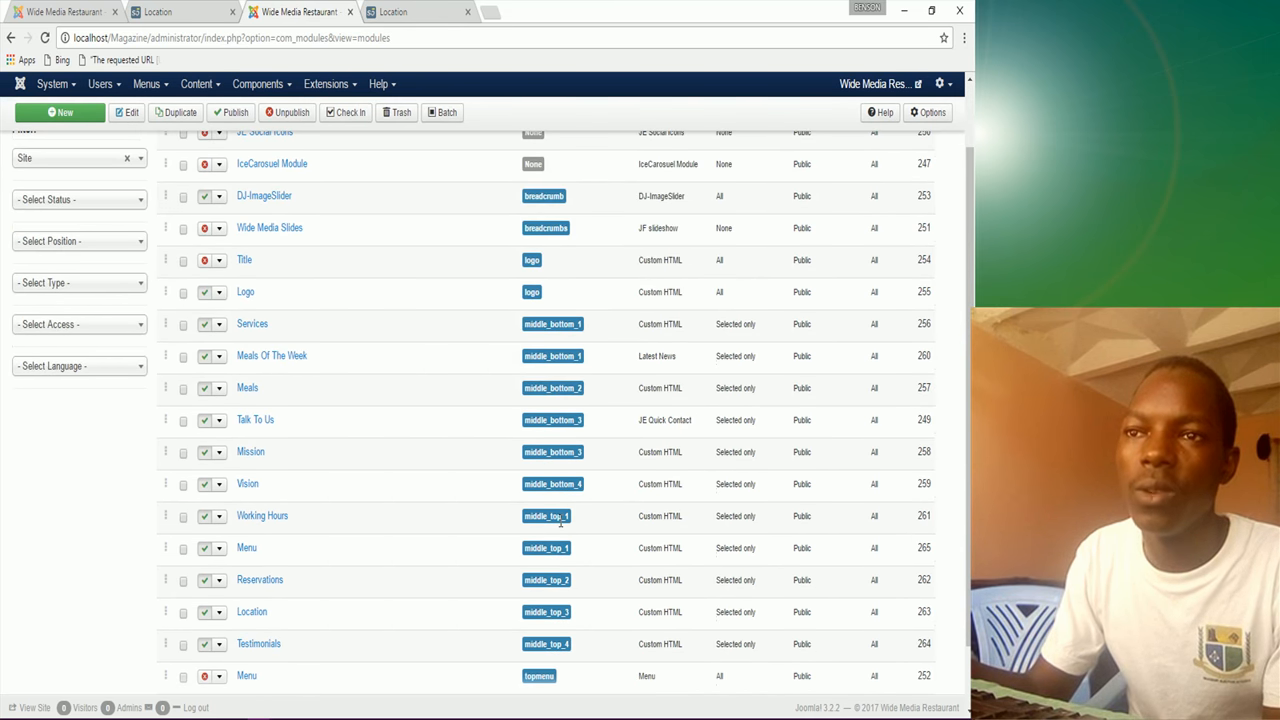
left_click(88, 11)
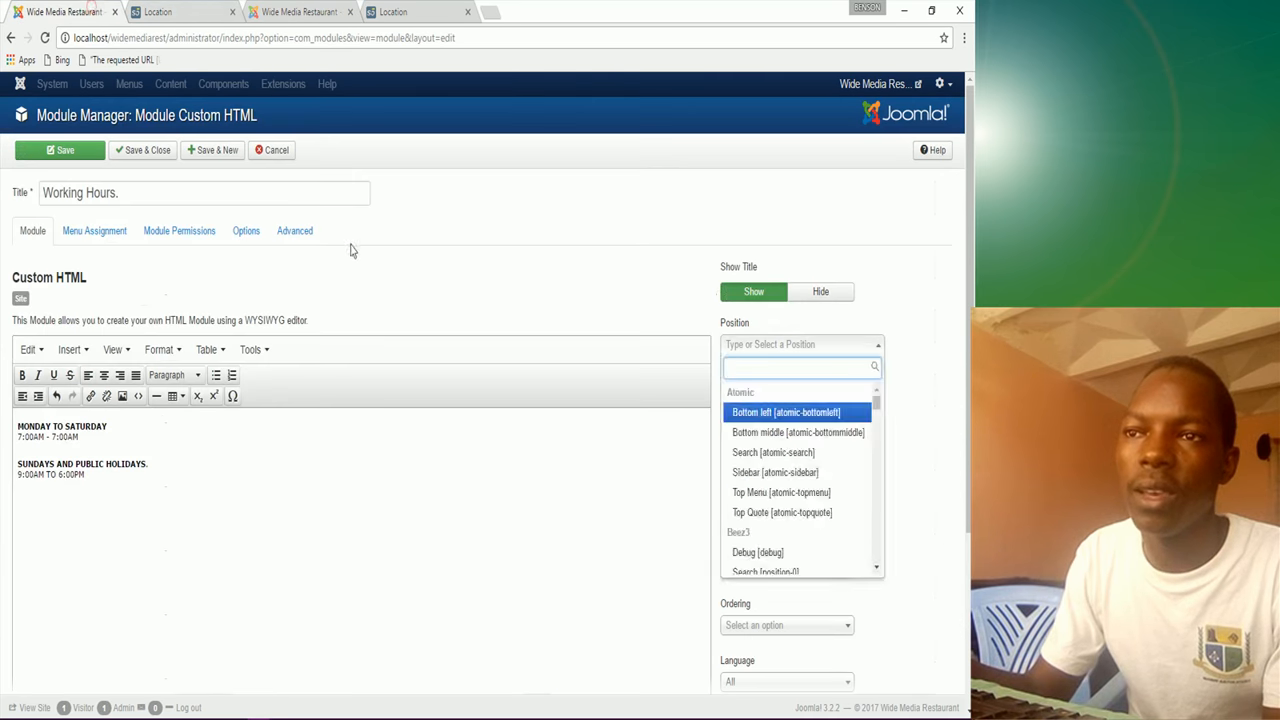
Step: Set the position to Middle Top 1 [middle_top_1] and use Save & New
left_click(779, 346)
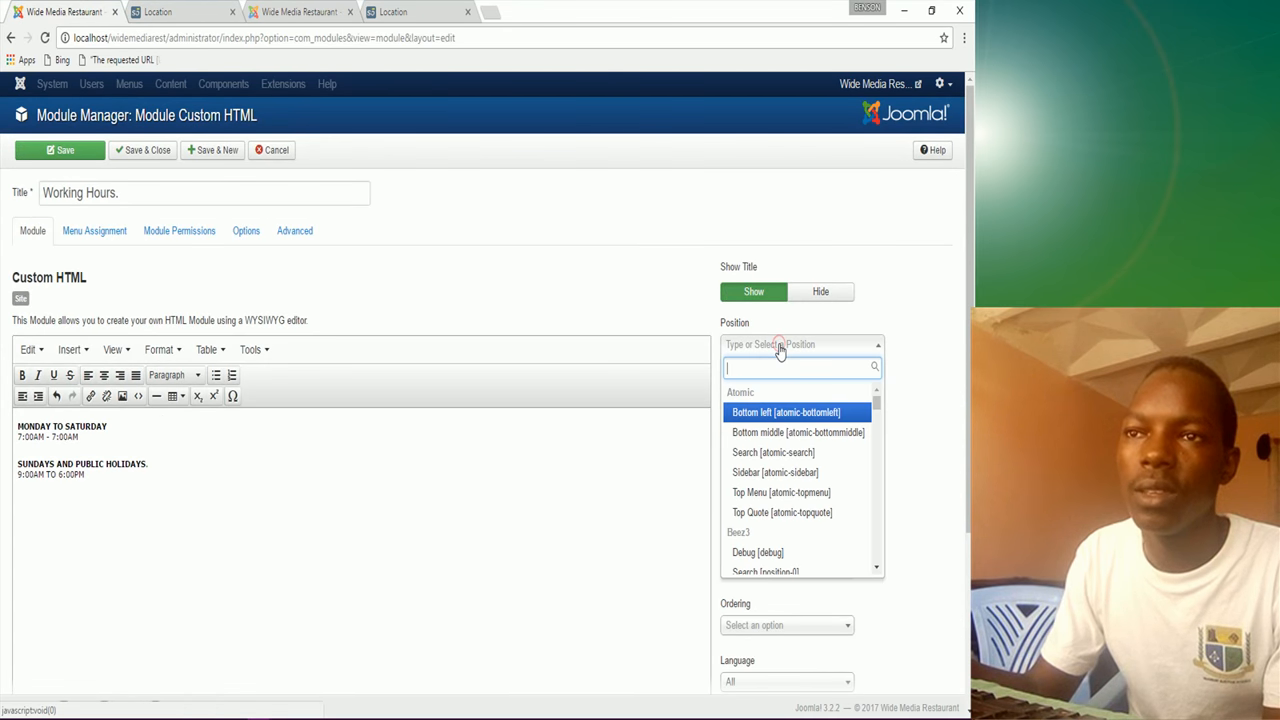
type("middle")
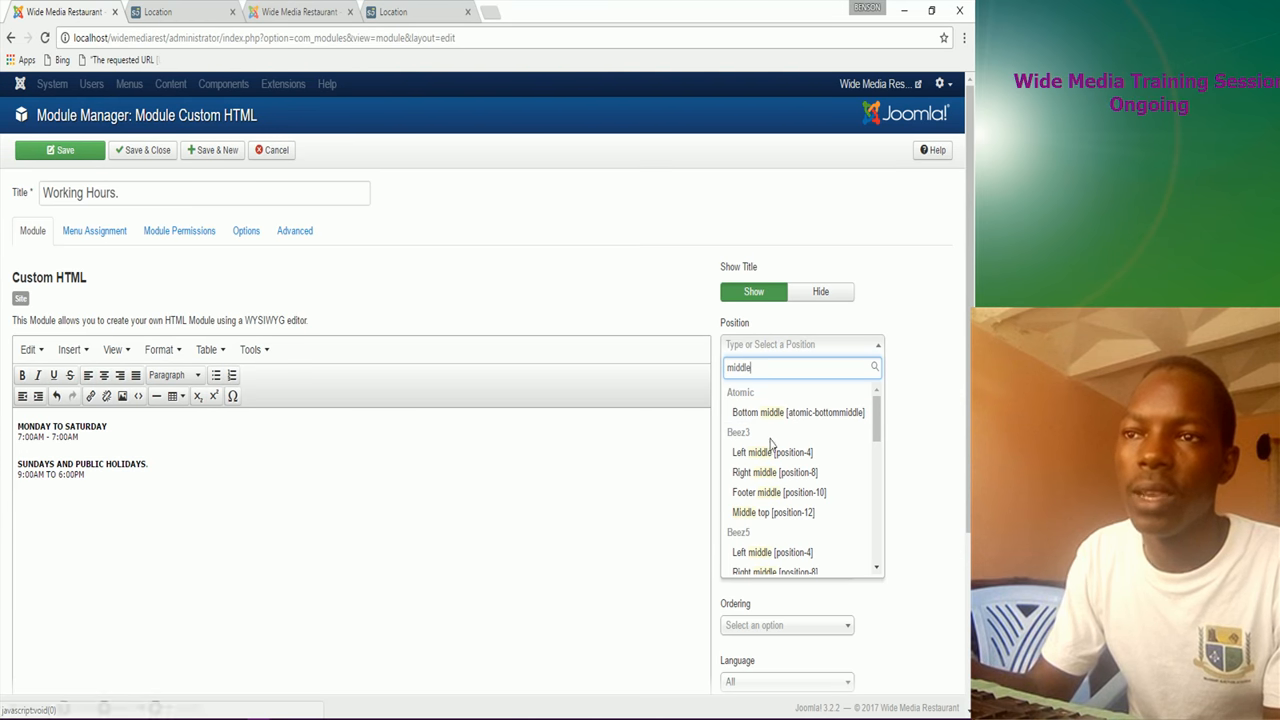
scroll(767, 485, "down", 3)
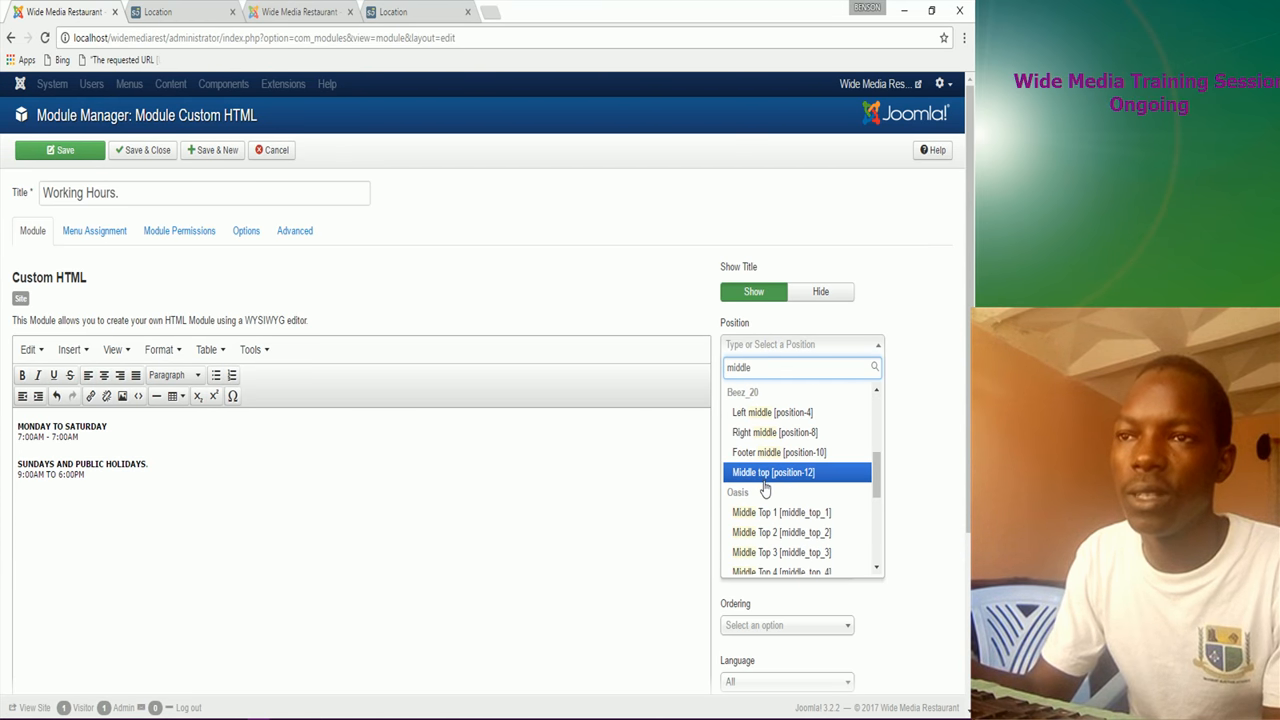
left_click(783, 512)
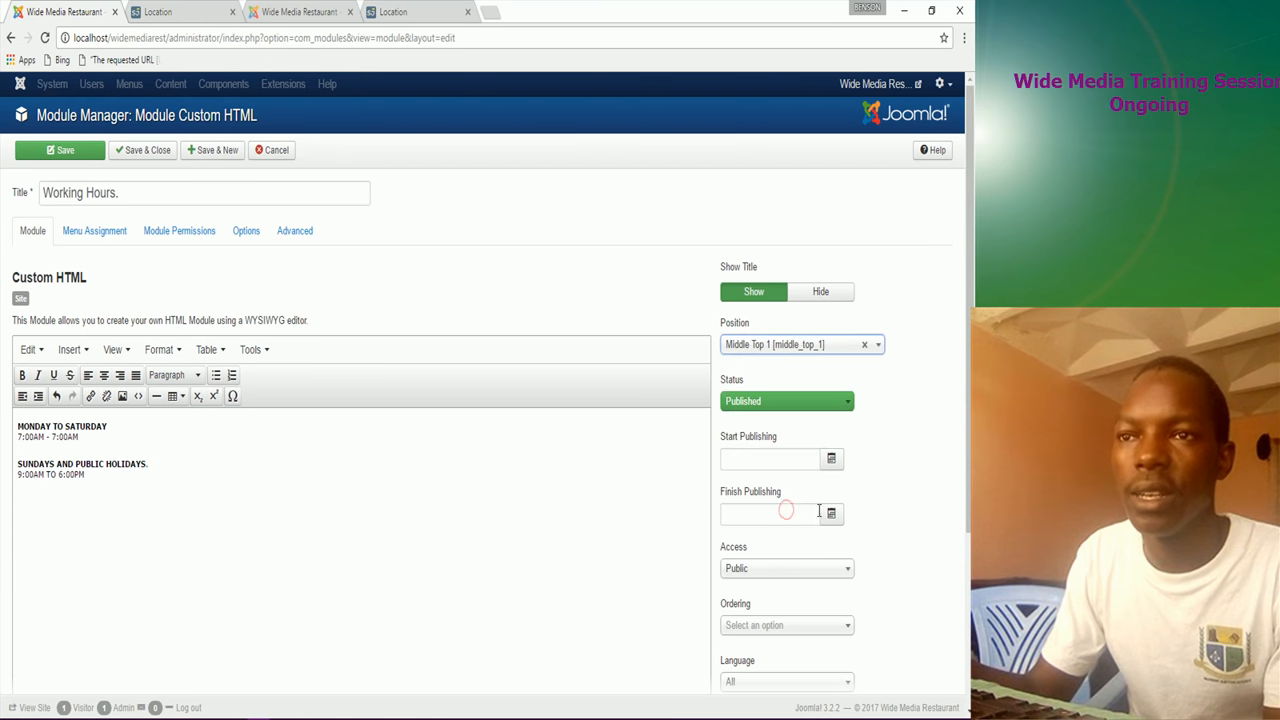
left_click(208, 155)
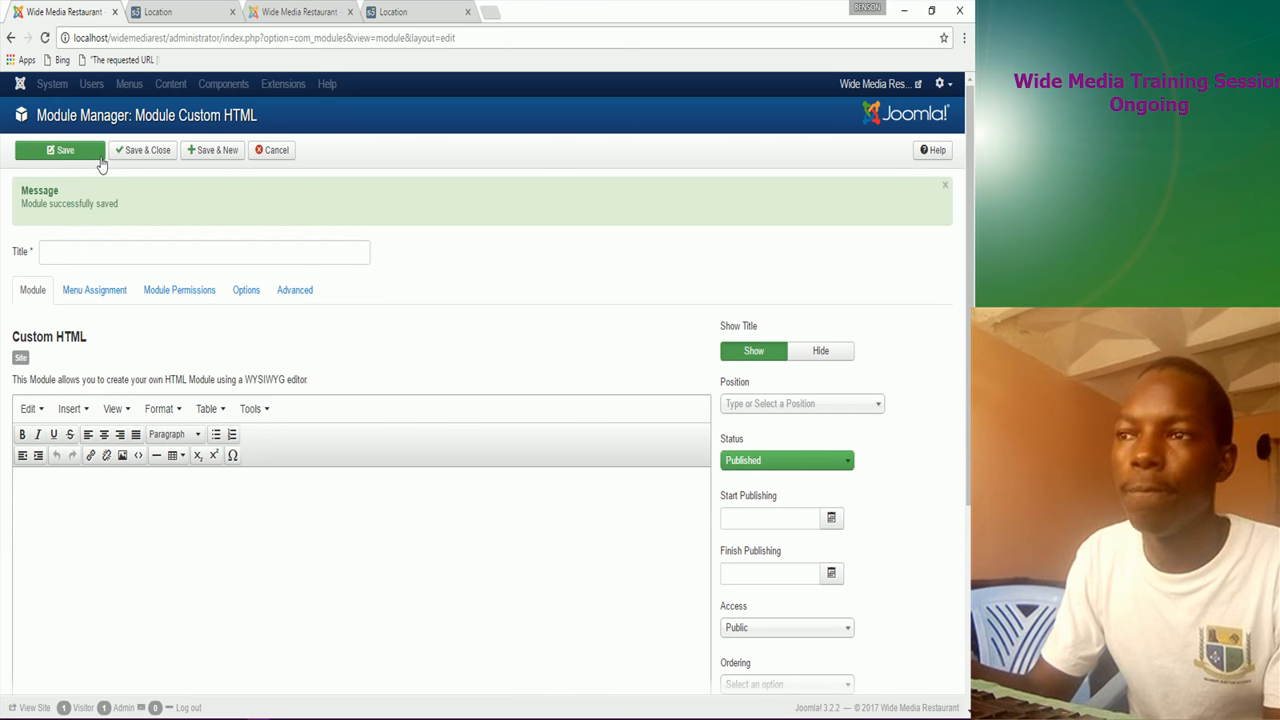
left_click(84, 248)
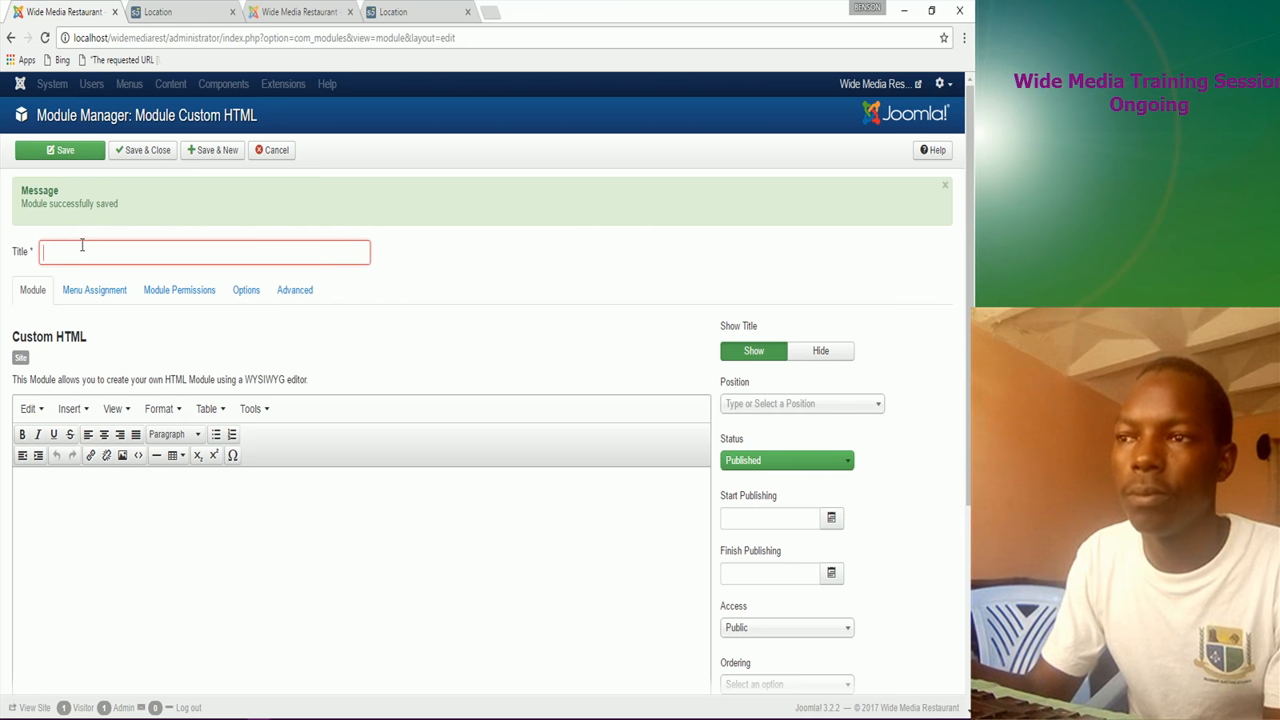
Step: Title the new module 'Reservations' after glancing at the live Location page
left_click(423, 13)
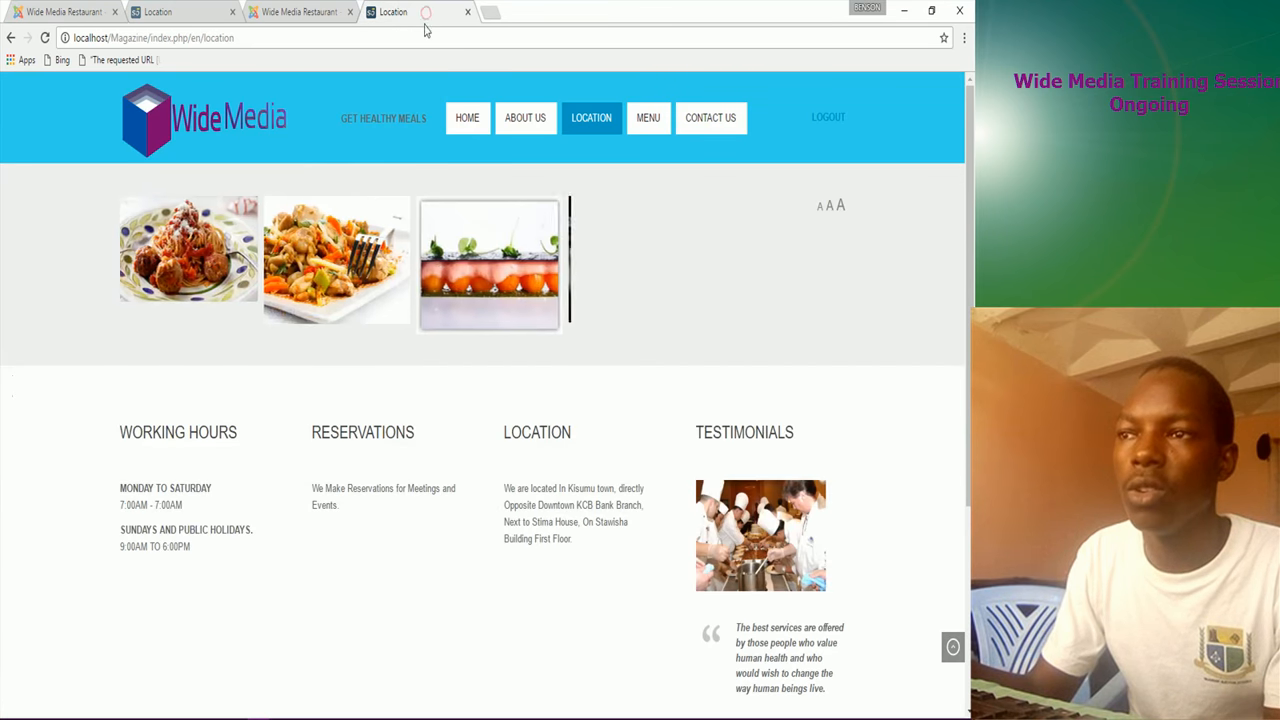
left_click(100, 12)
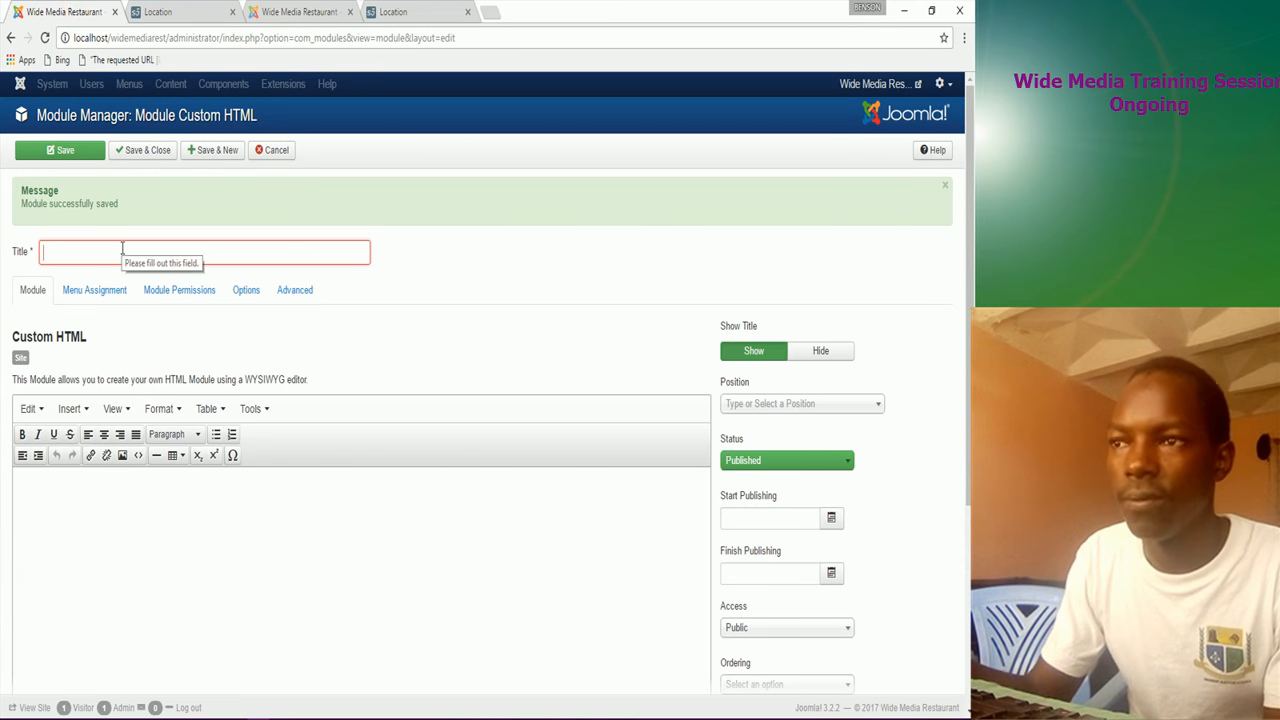
type("R")
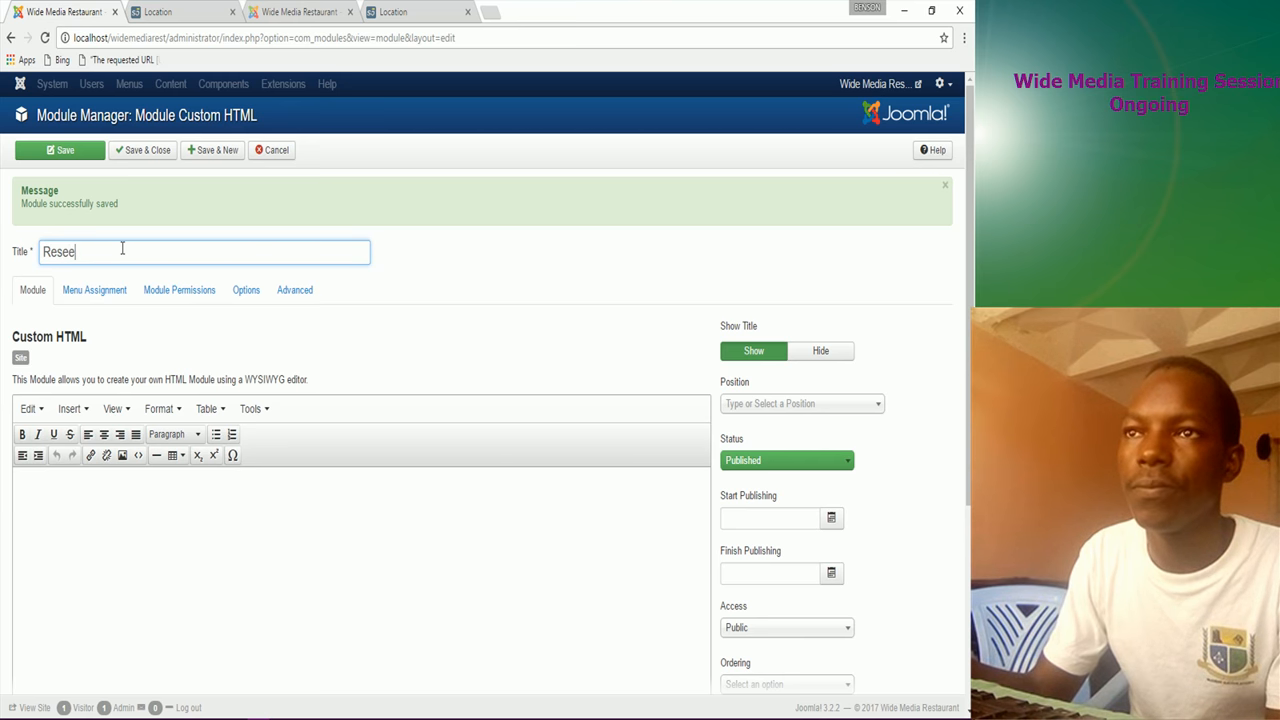
type("eservation")
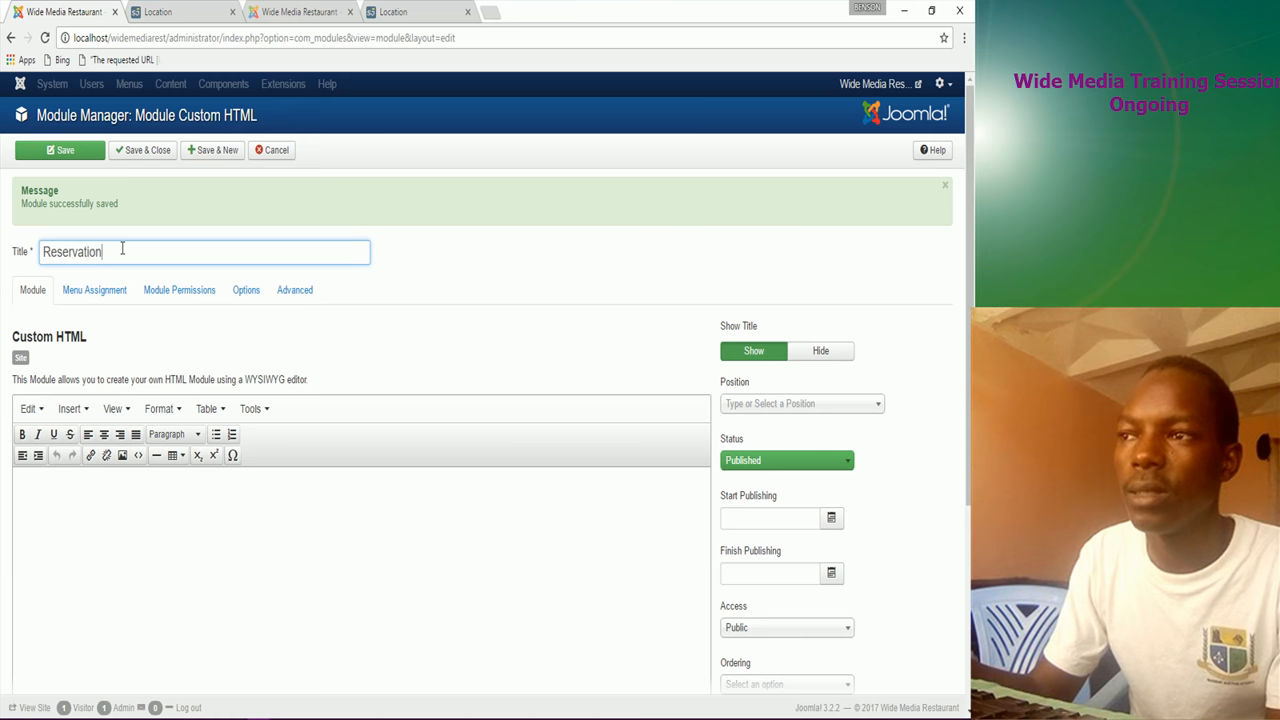
type("s")
left_click(71, 508)
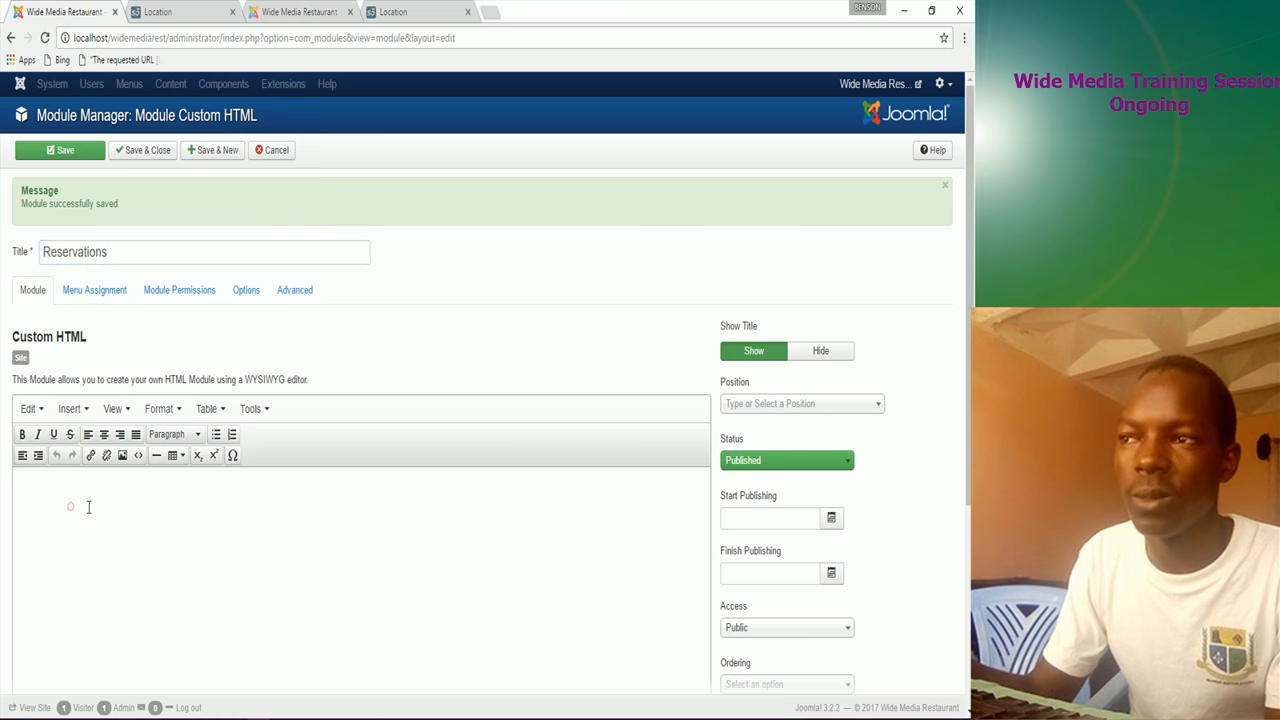
Step: Paste 'We Make Reservations for Meetings and Events.' from the notes into the body
left_click(416, 708)
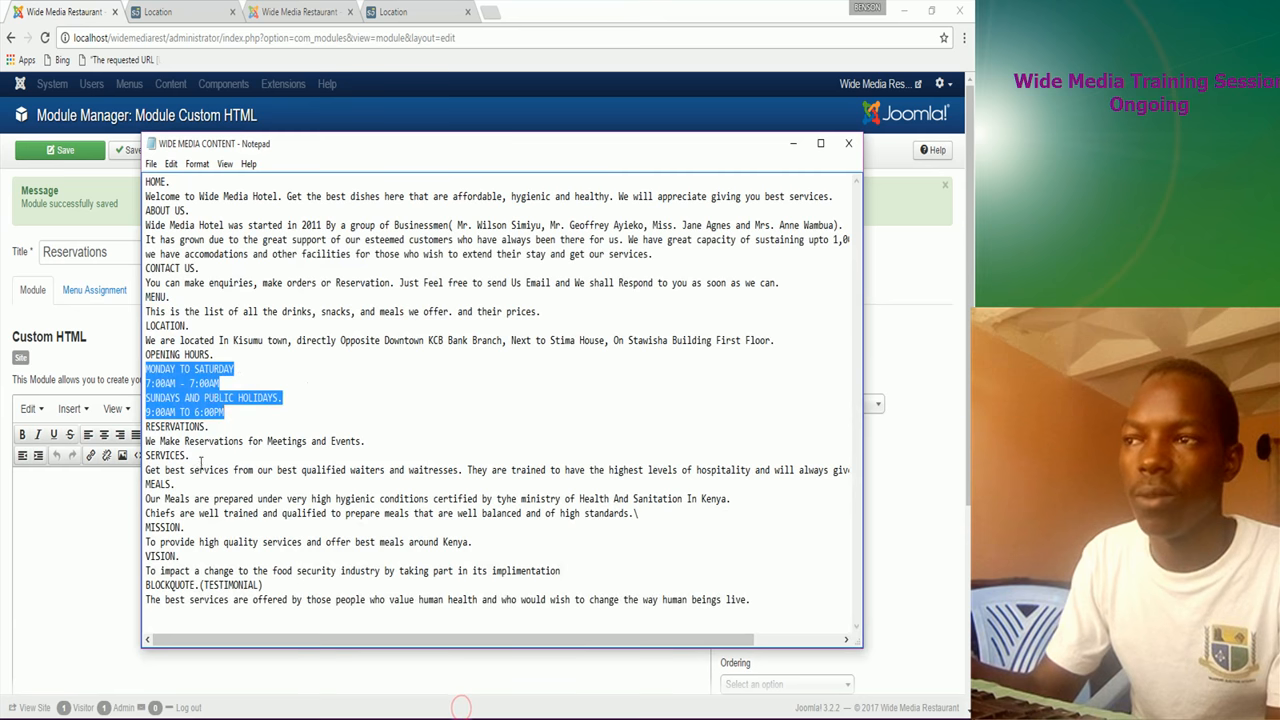
left_click_drag(147, 441, 366, 443)
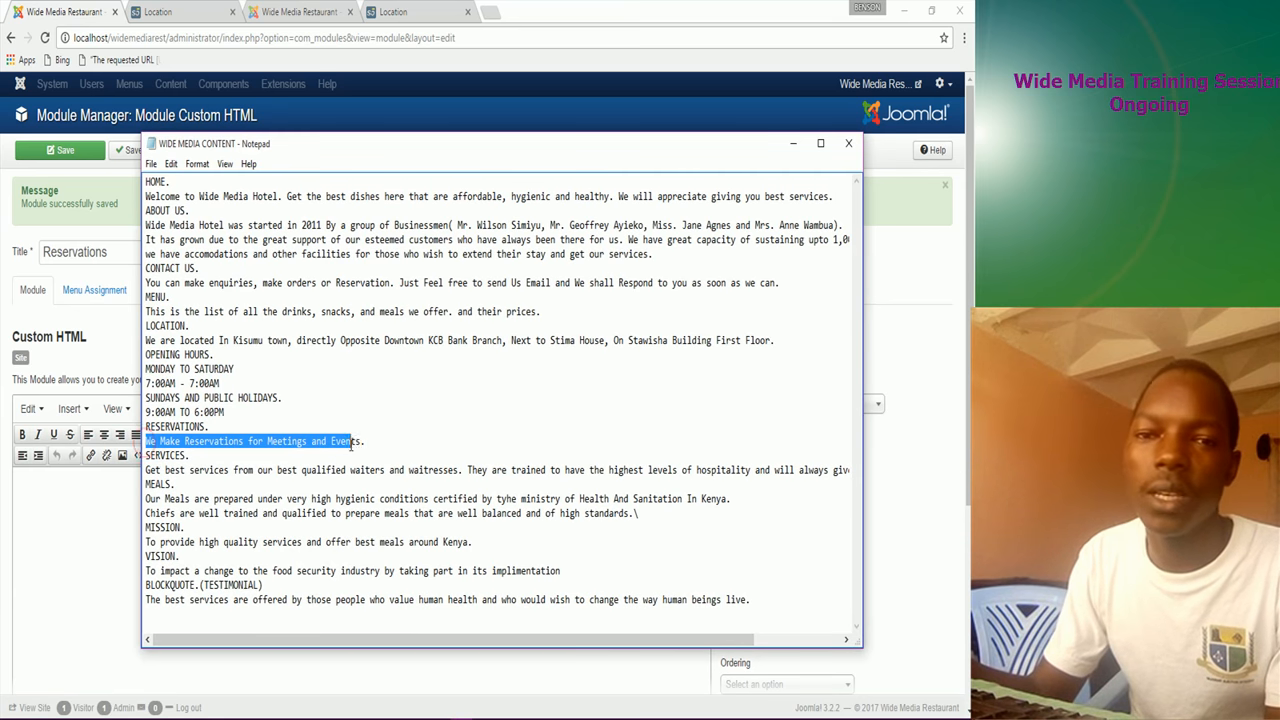
right_click(364, 442)
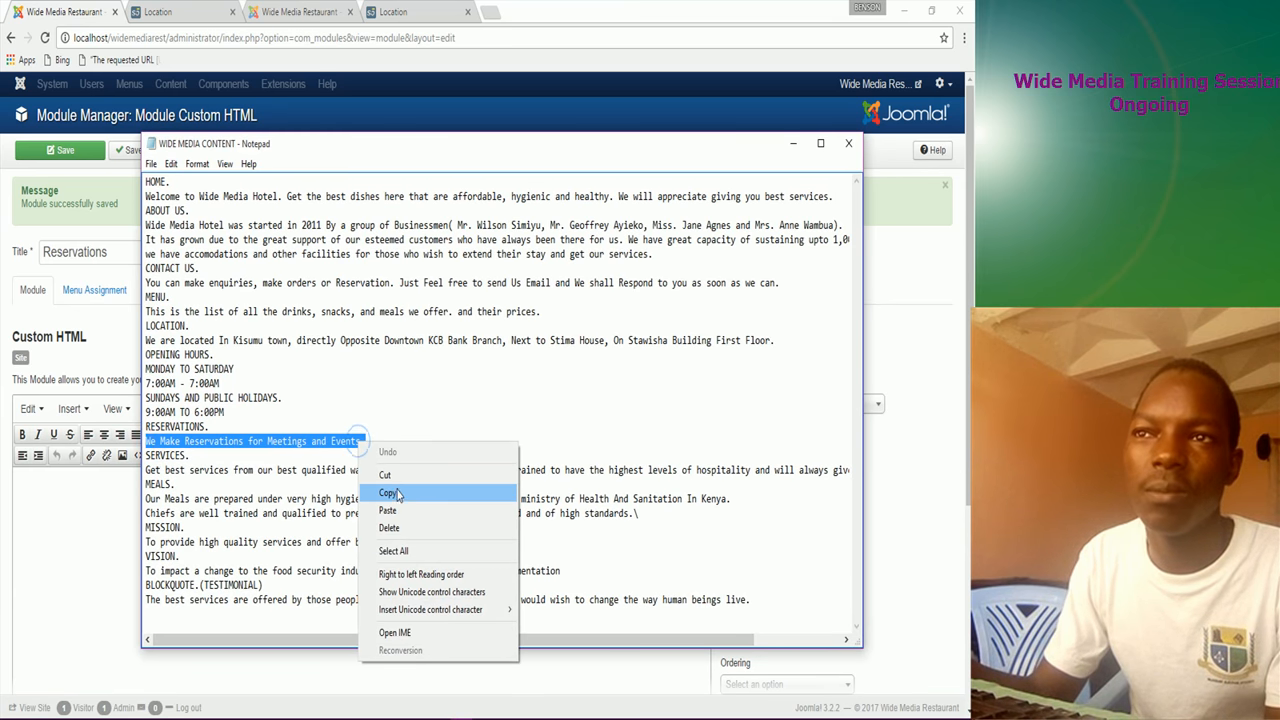
left_click(396, 492)
left_click(32, 488)
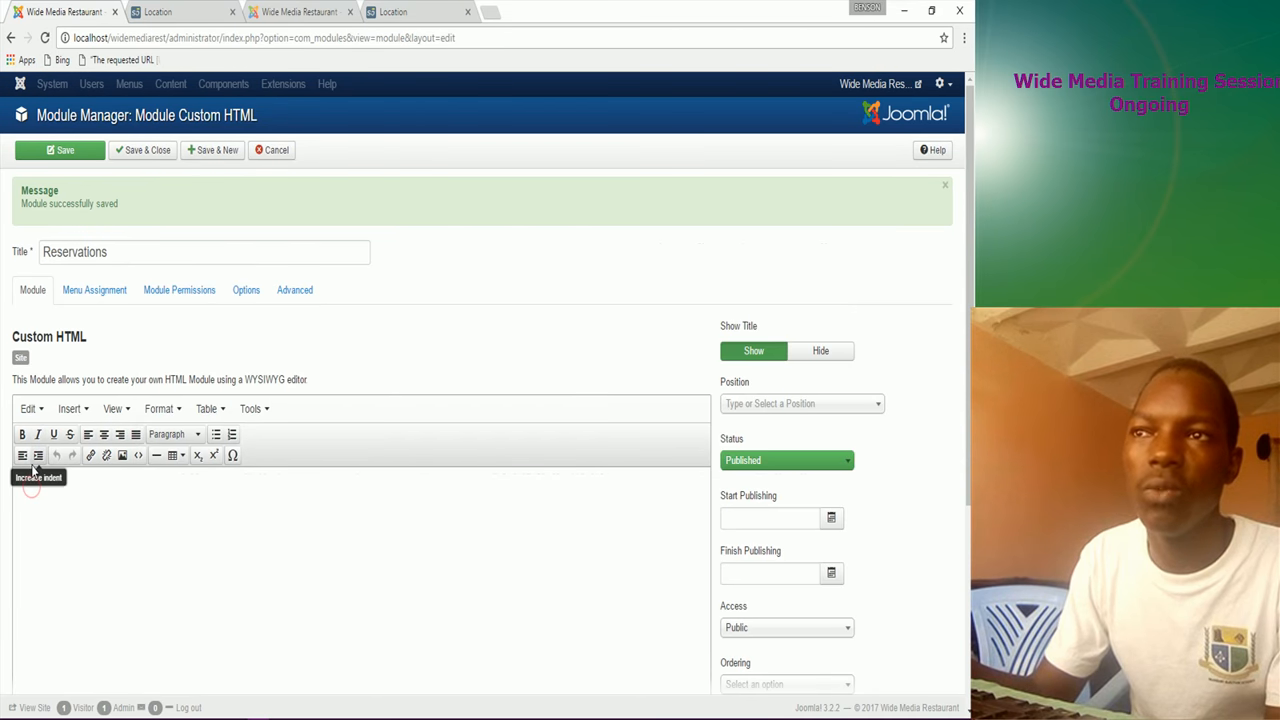
key("ctrl+v")
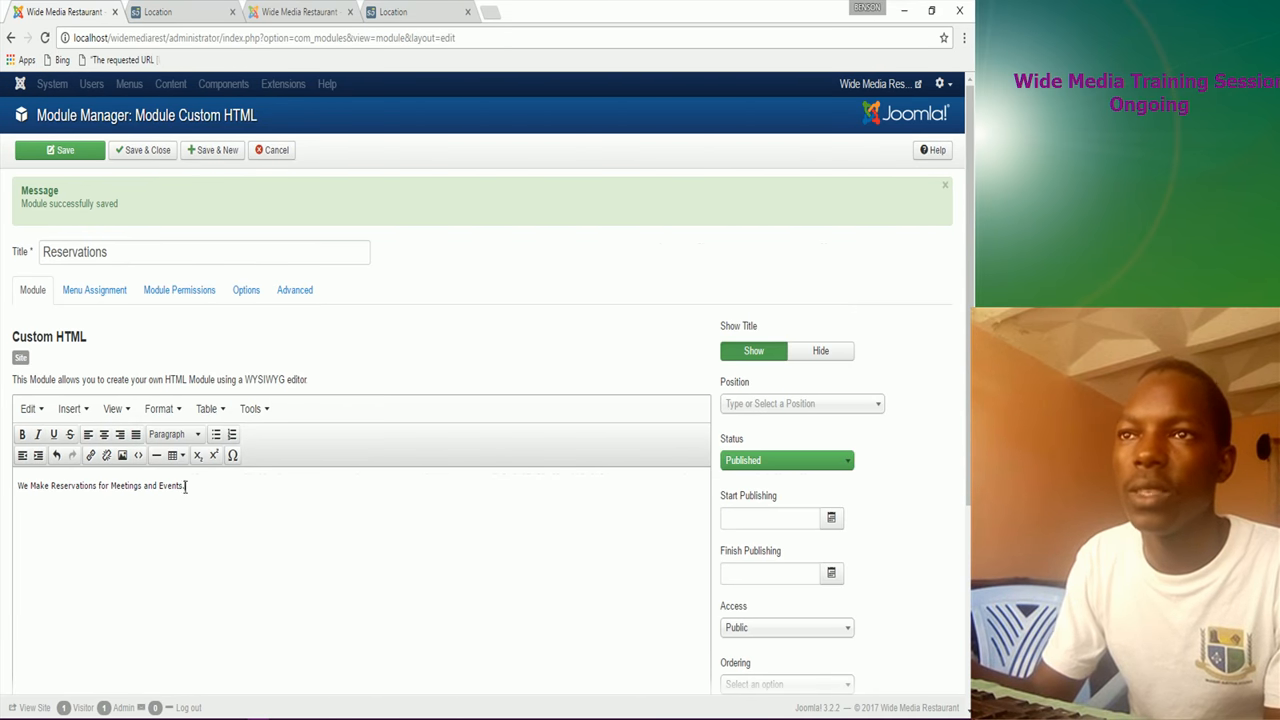
Step: Bold the reservations sentence and set the module position to Middle Top 2
left_click_drag(189, 489, 17, 487)
left_click(22, 434)
left_click(231, 530)
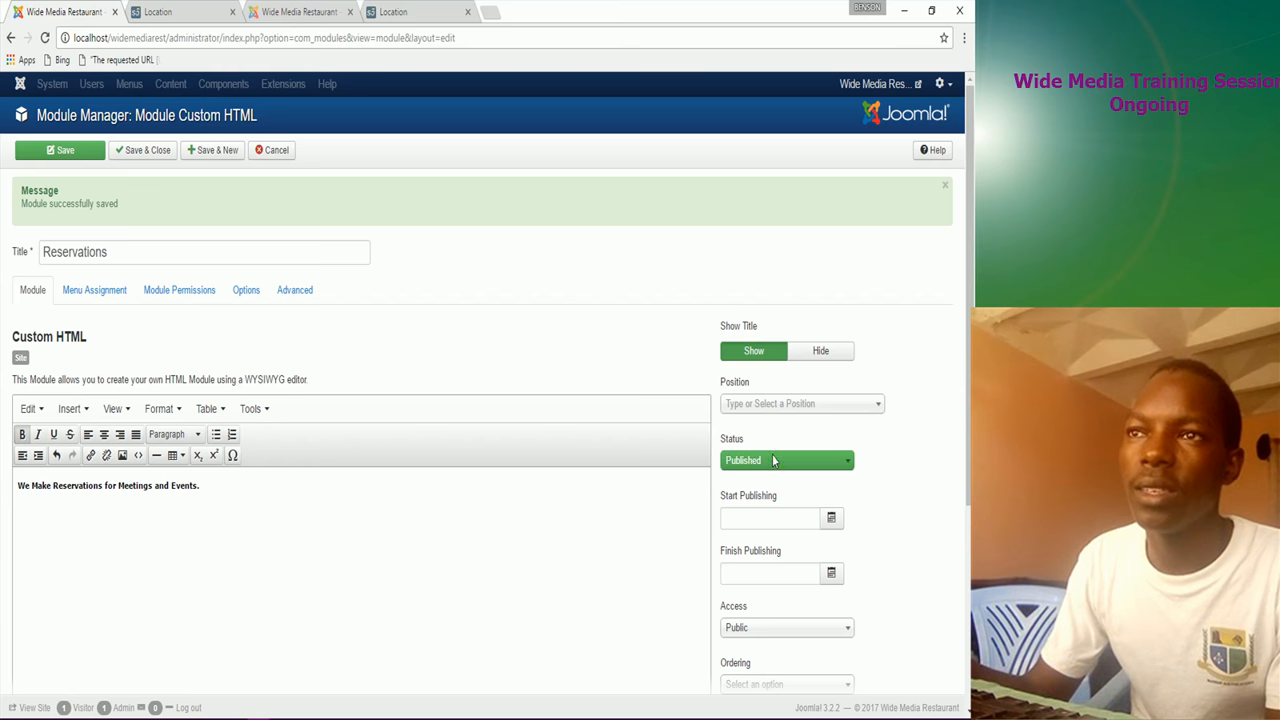
left_click(788, 410)
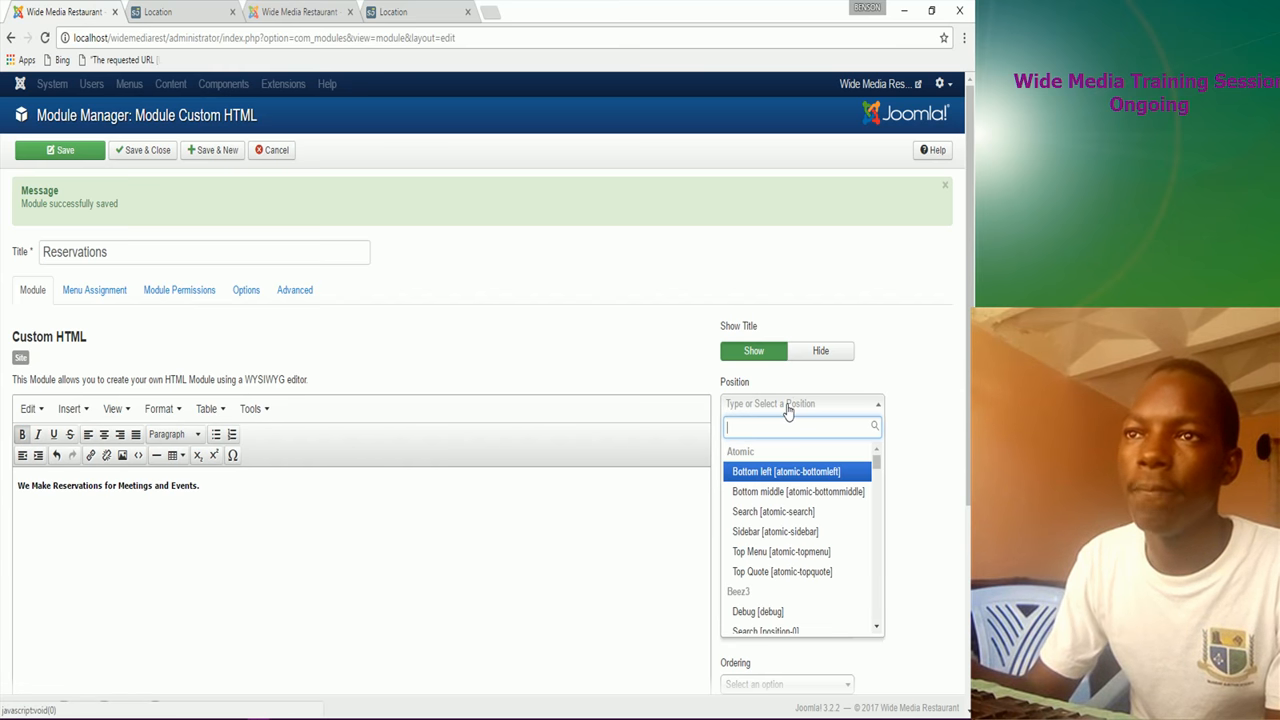
type("mi")
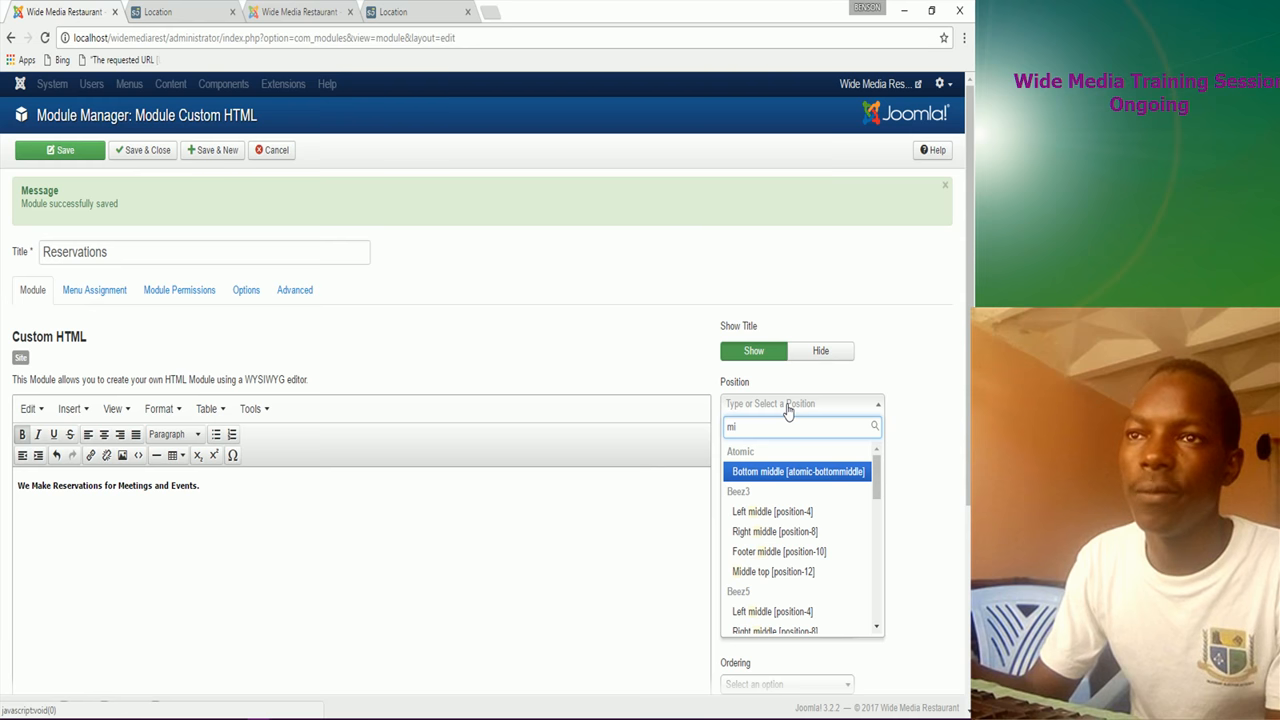
scroll(805, 532, "down", 4)
scroll(797, 531, "up", 1)
left_click(773, 510)
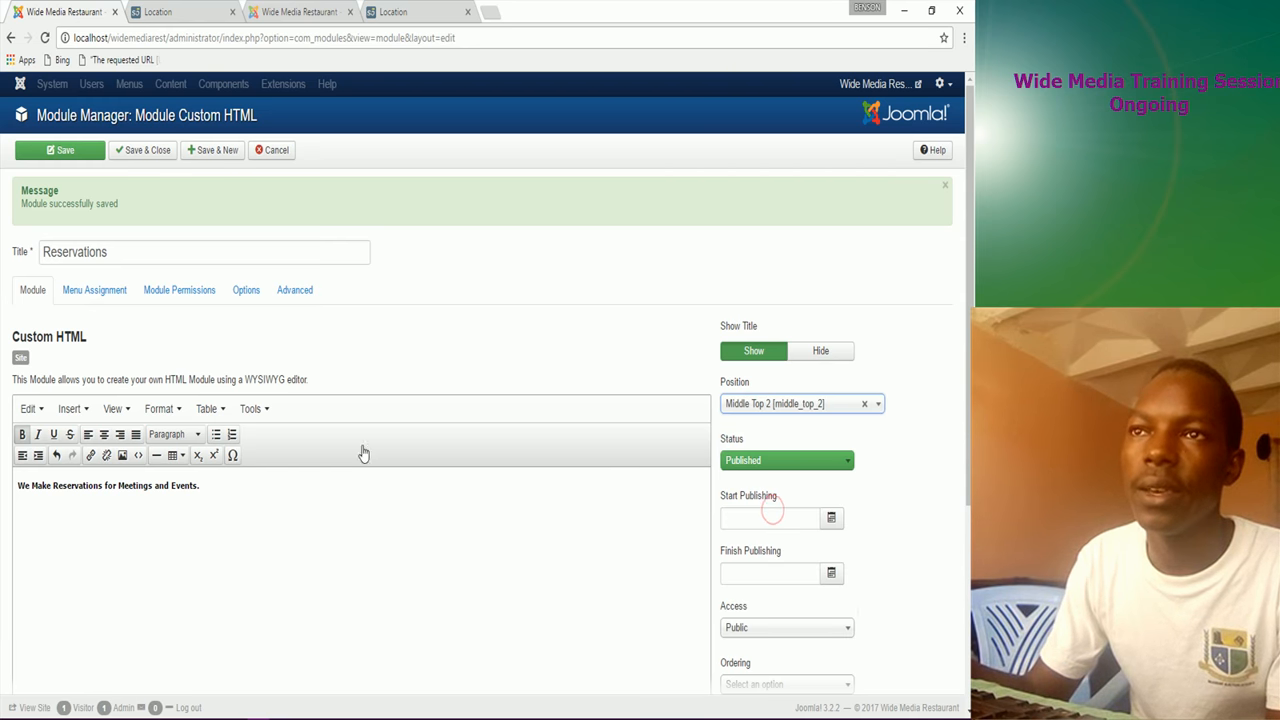
Step: Show the module only on the Location page, Save & New, and check the live page
left_click(88, 296)
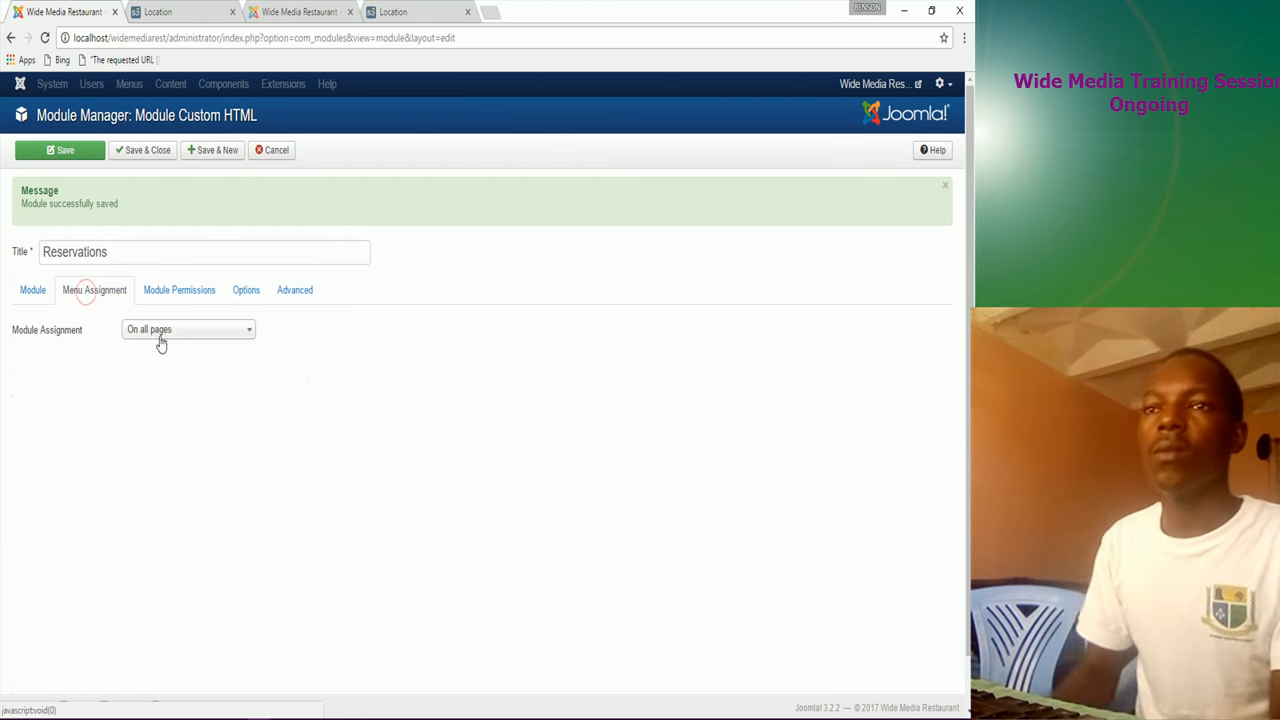
left_click(177, 333)
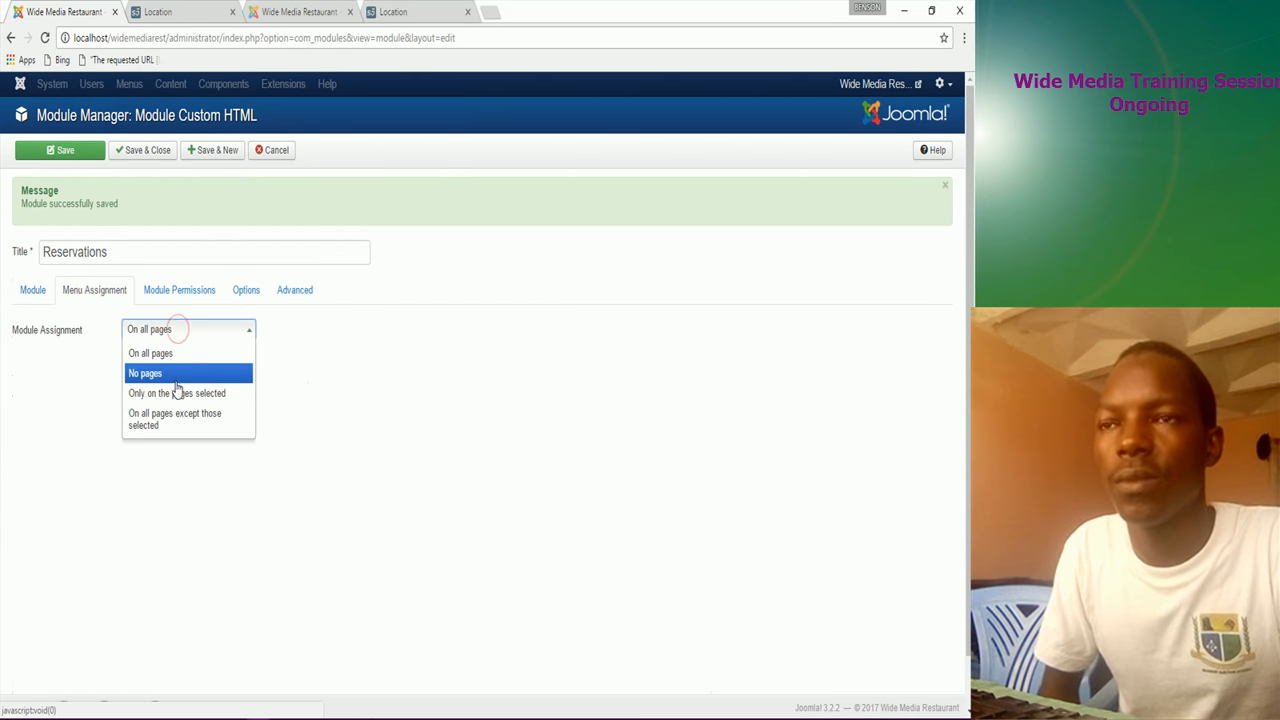
left_click(177, 394)
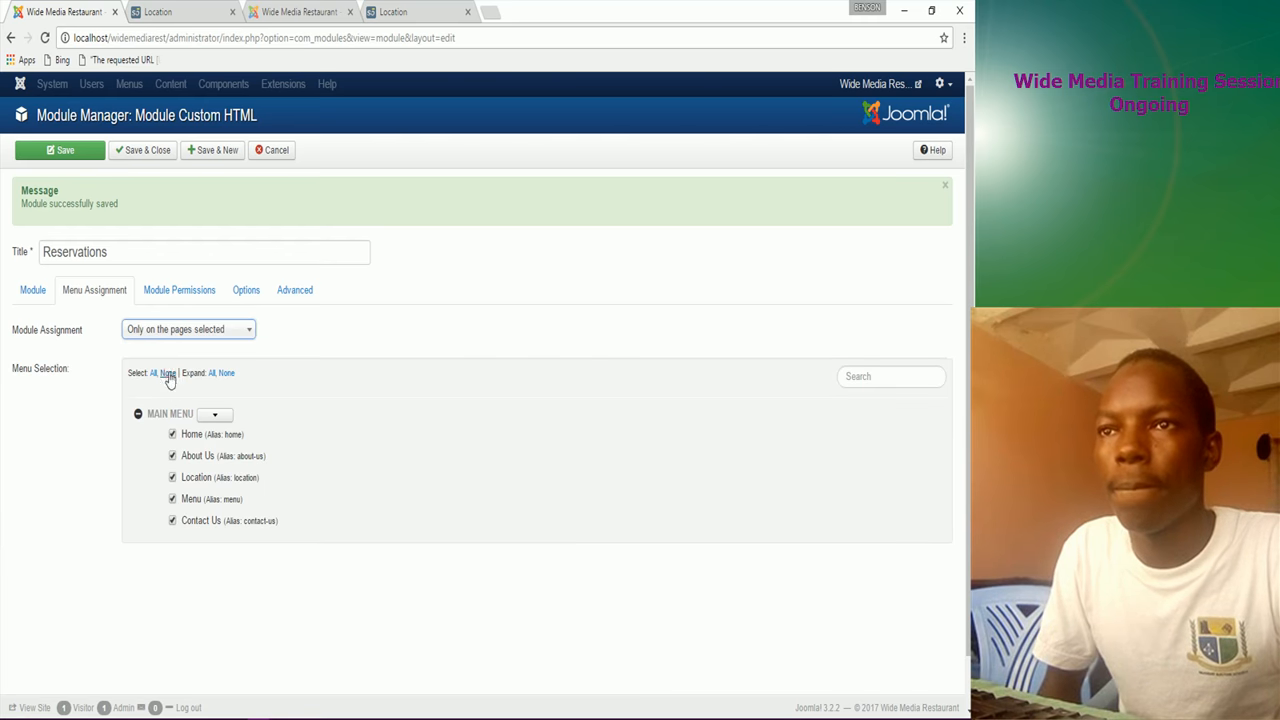
left_click(172, 478)
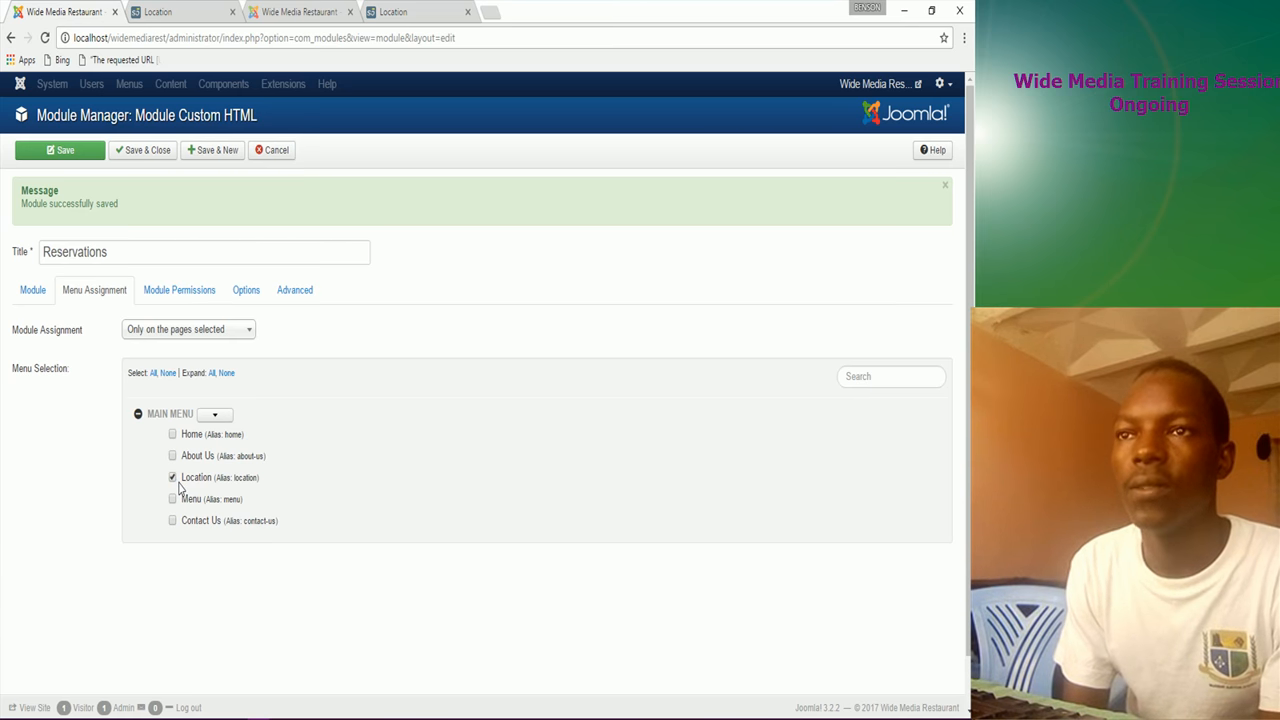
left_click(204, 158)
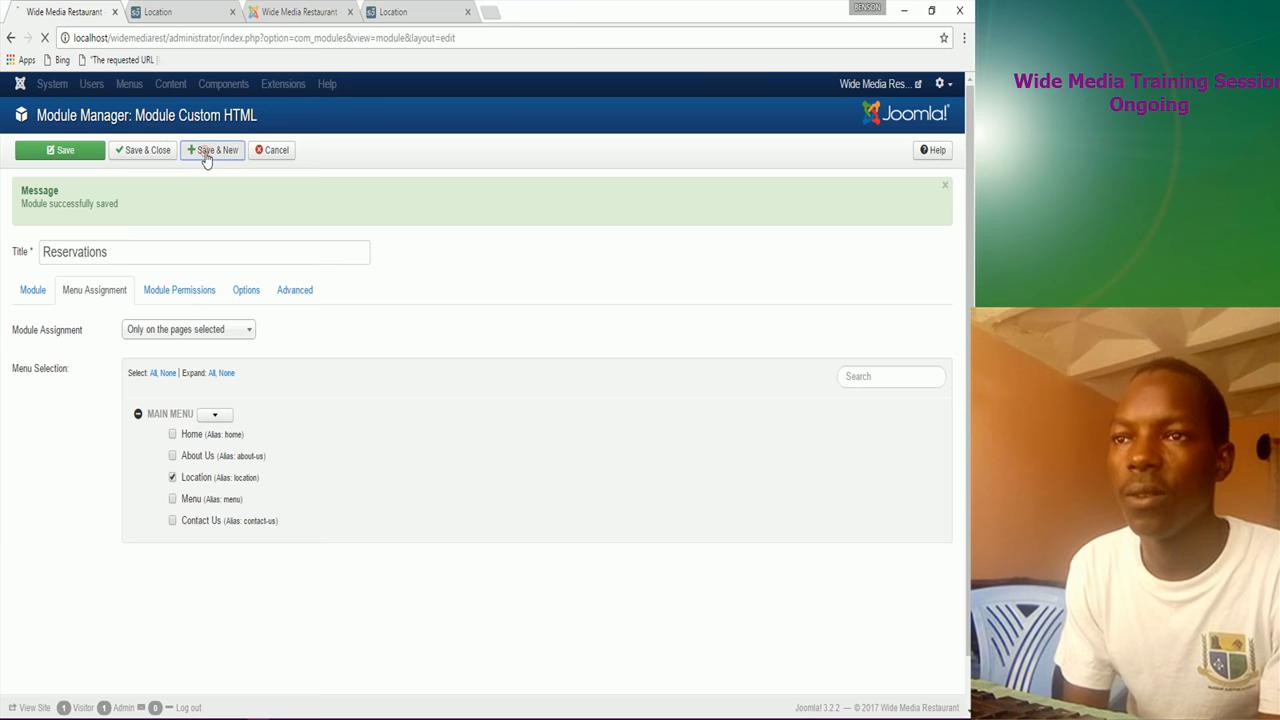
left_click(412, 12)
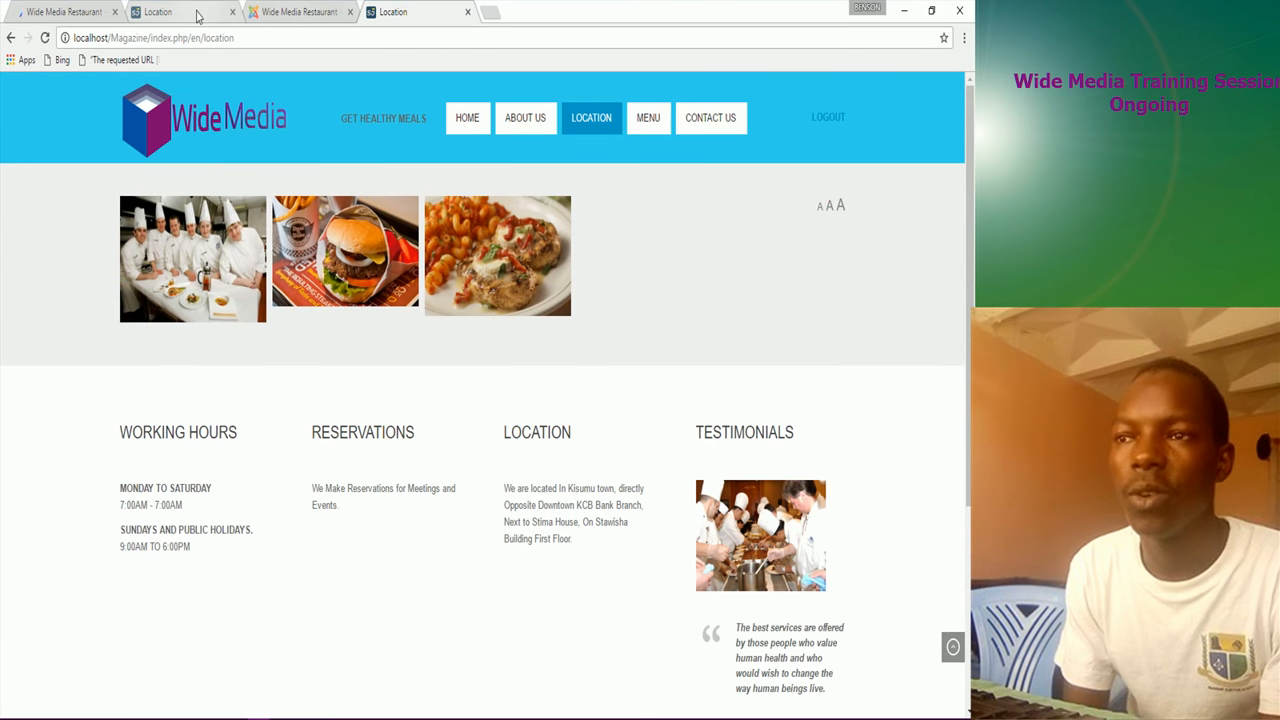
left_click(83, 12)
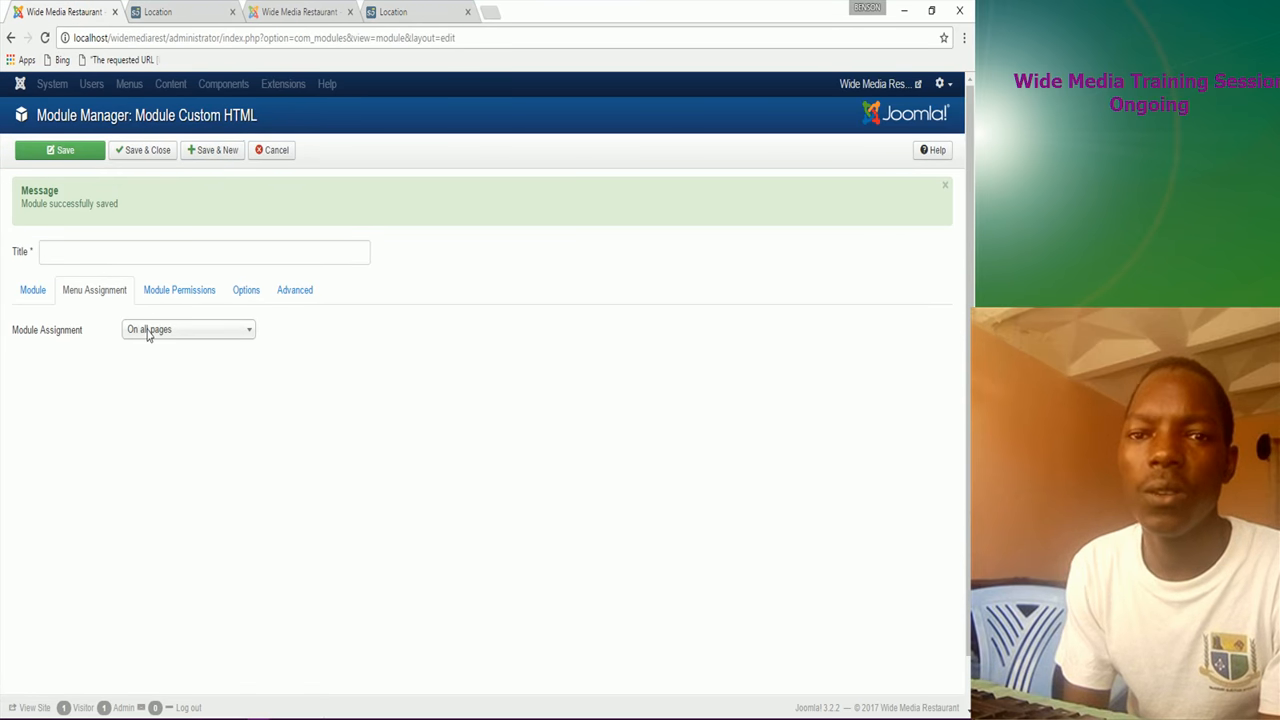
Step: Title the new custom module 'Location'
left_click(83, 250)
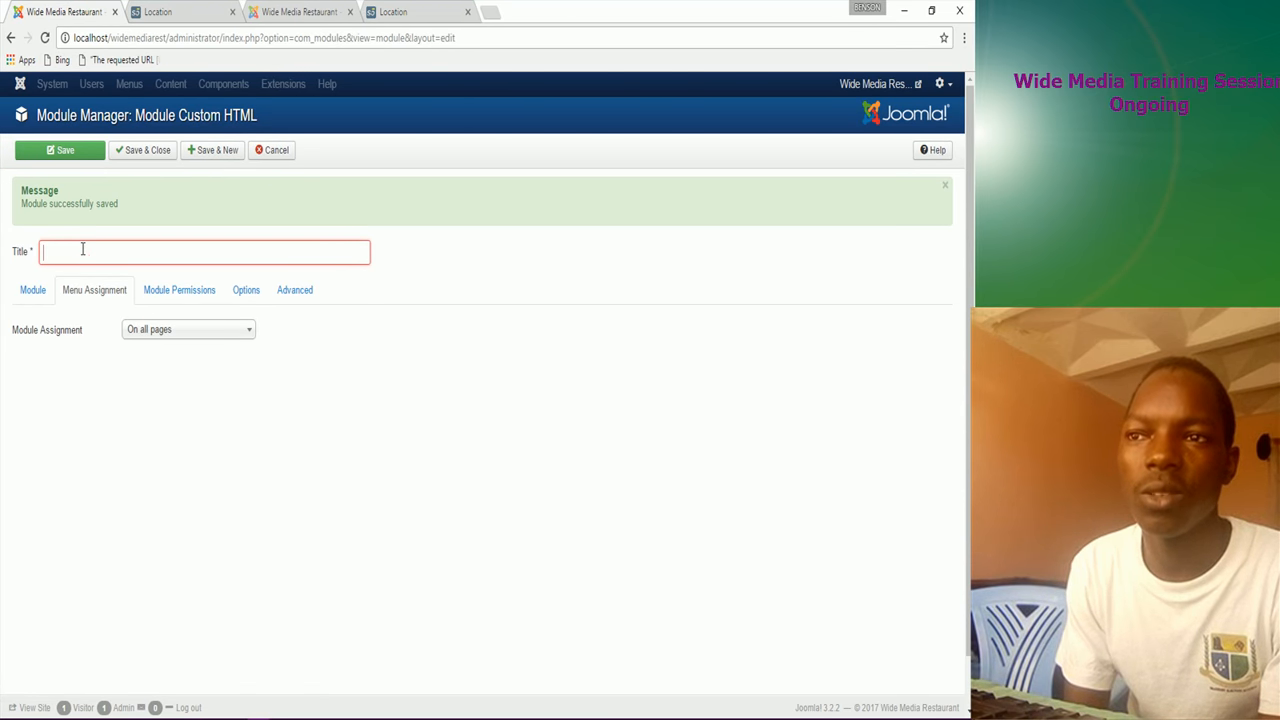
type("L")
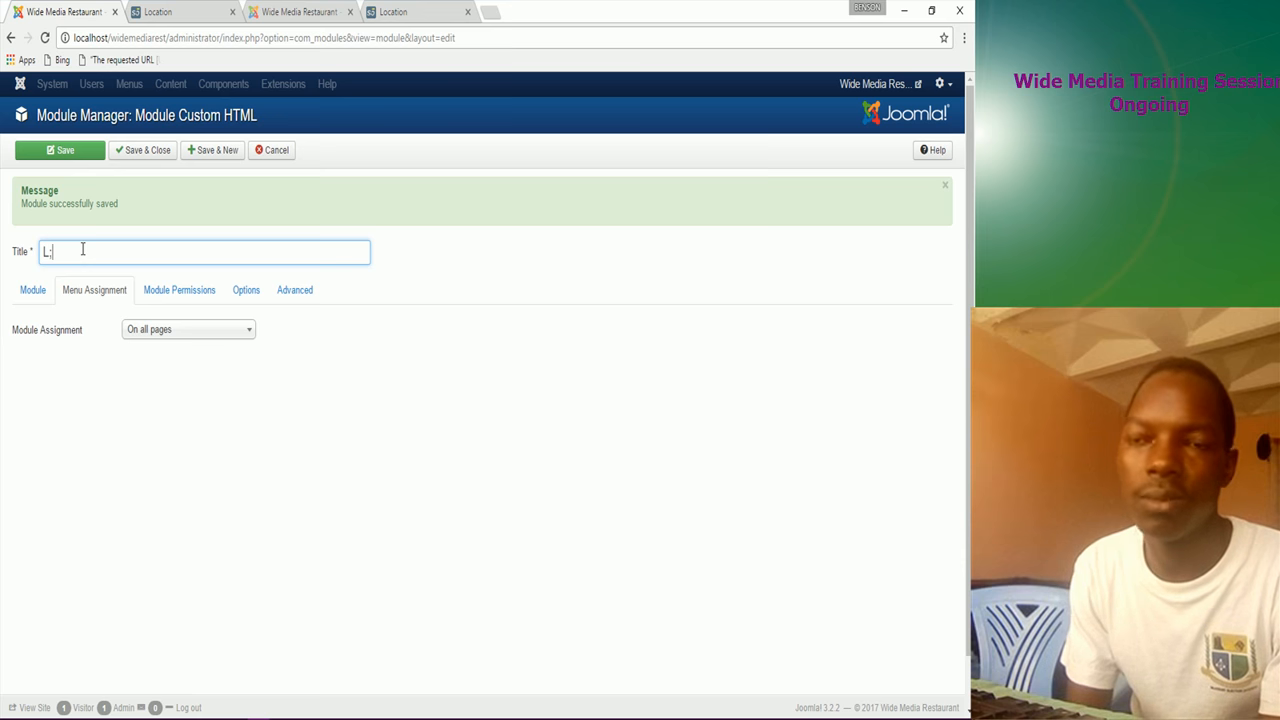
type("ocat")
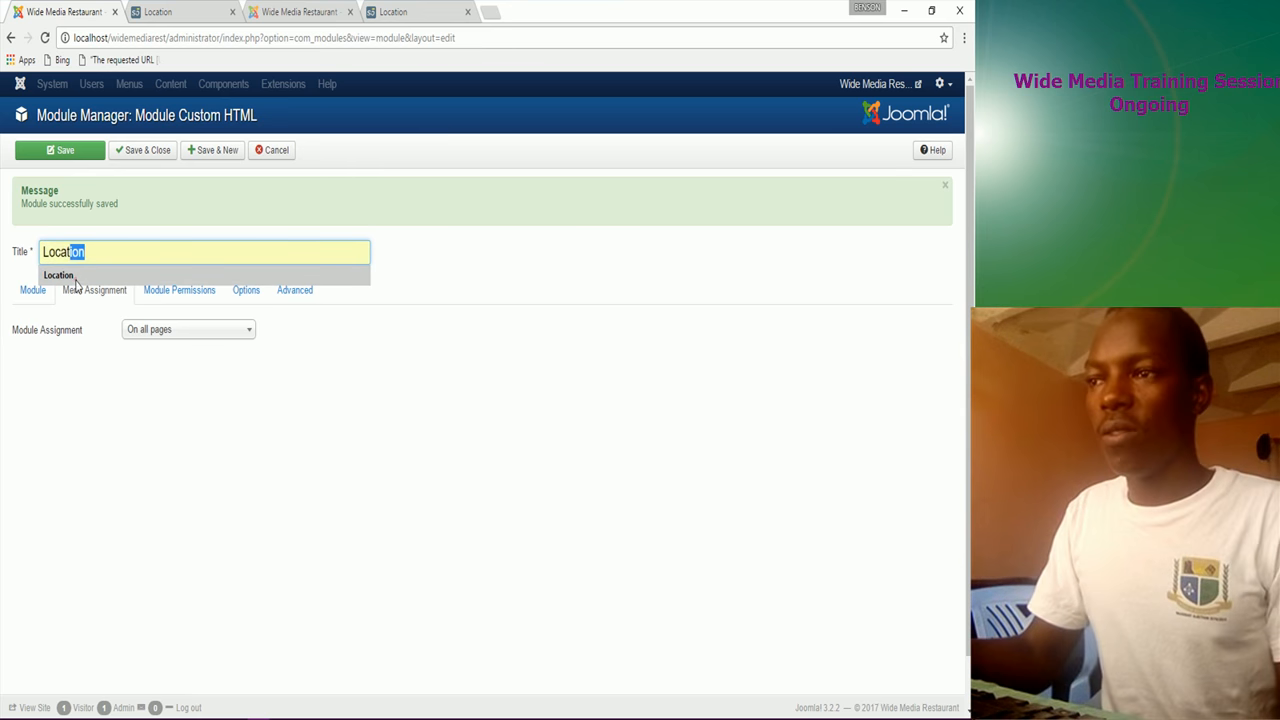
left_click(72, 276)
scroll(171, 466, "down", 1)
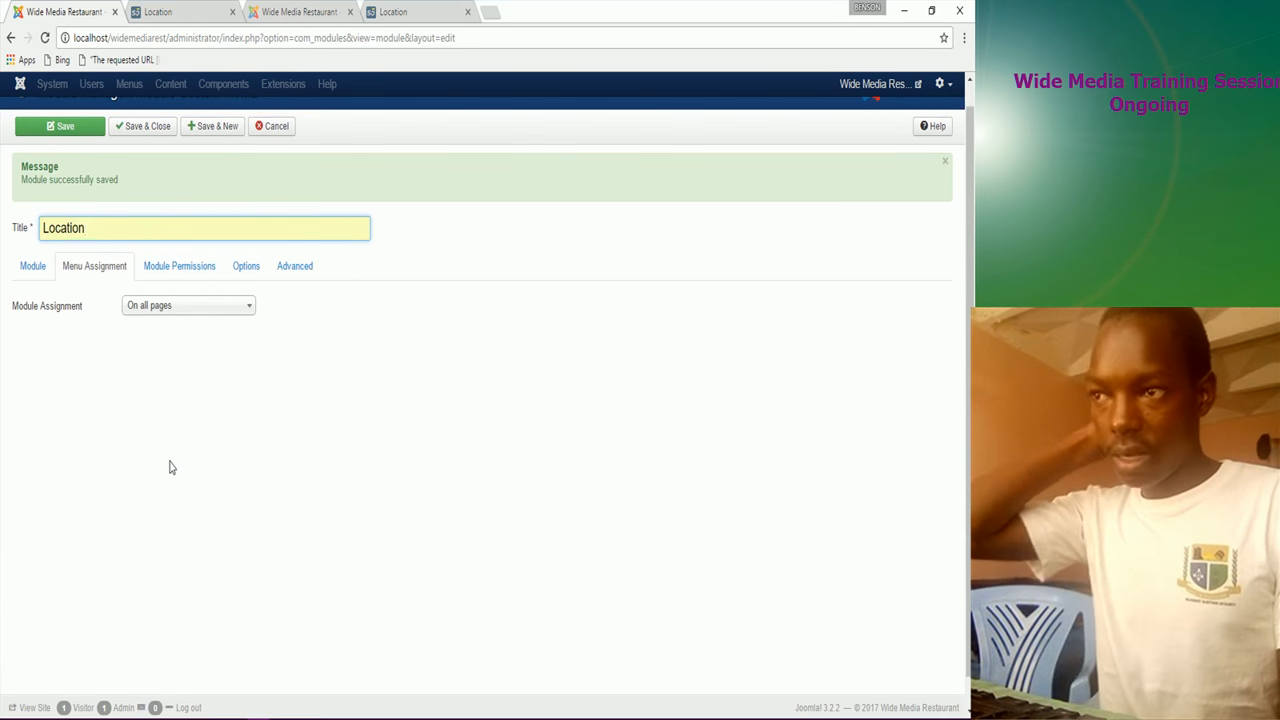
left_click(30, 268)
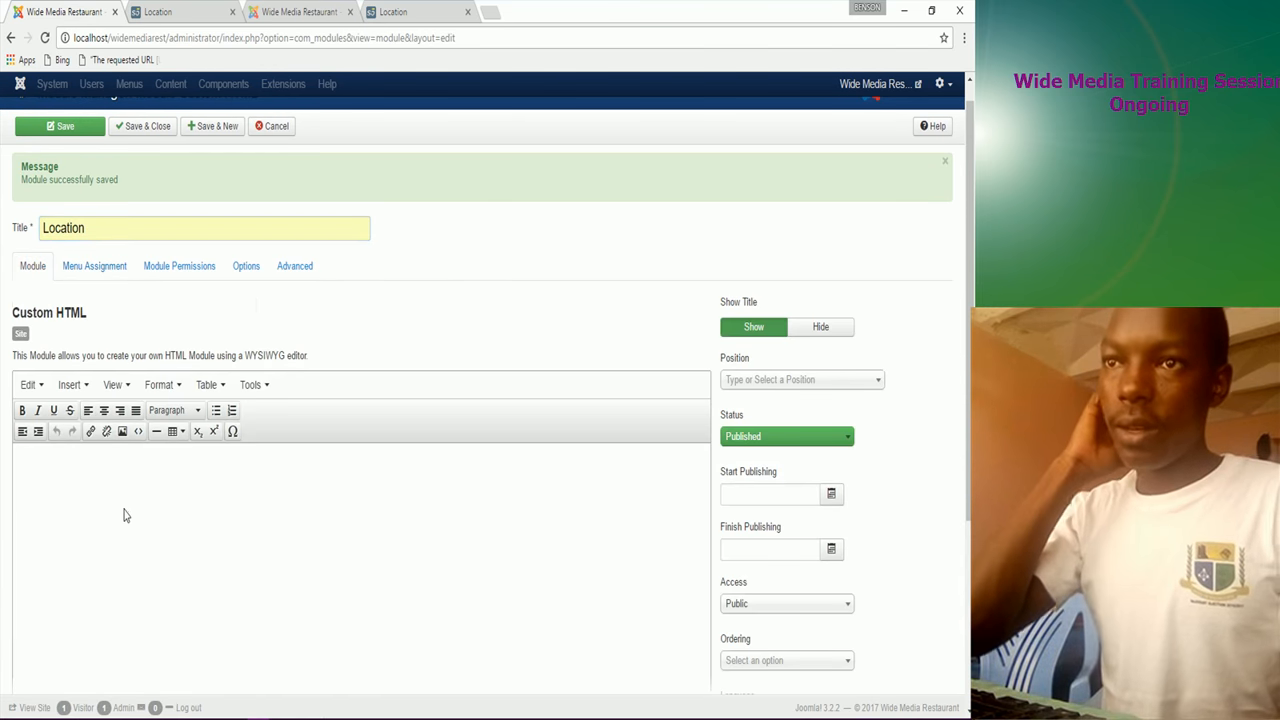
scroll(108, 498, "down", 1)
scroll(108, 498, "down", 1)
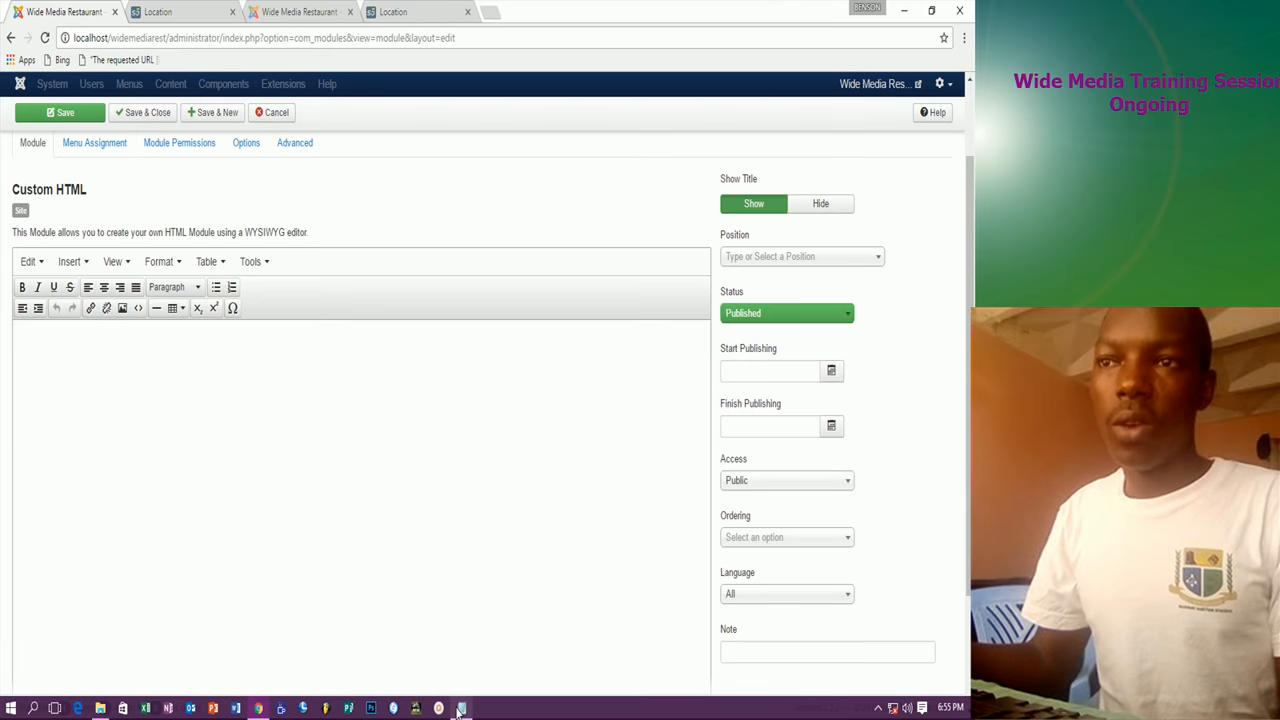
Step: Paste the restaurant location sentence from the notes into the body and make it bold
left_click(461, 708)
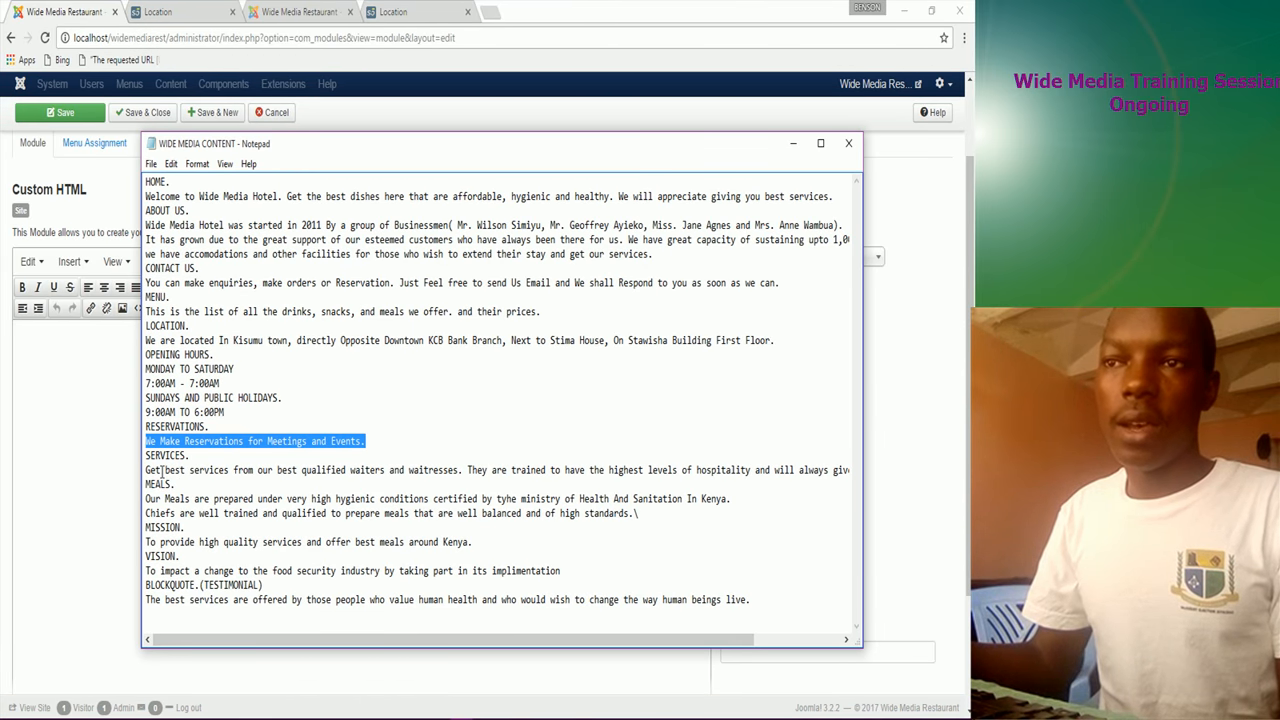
left_click_drag(147, 345, 770, 342)
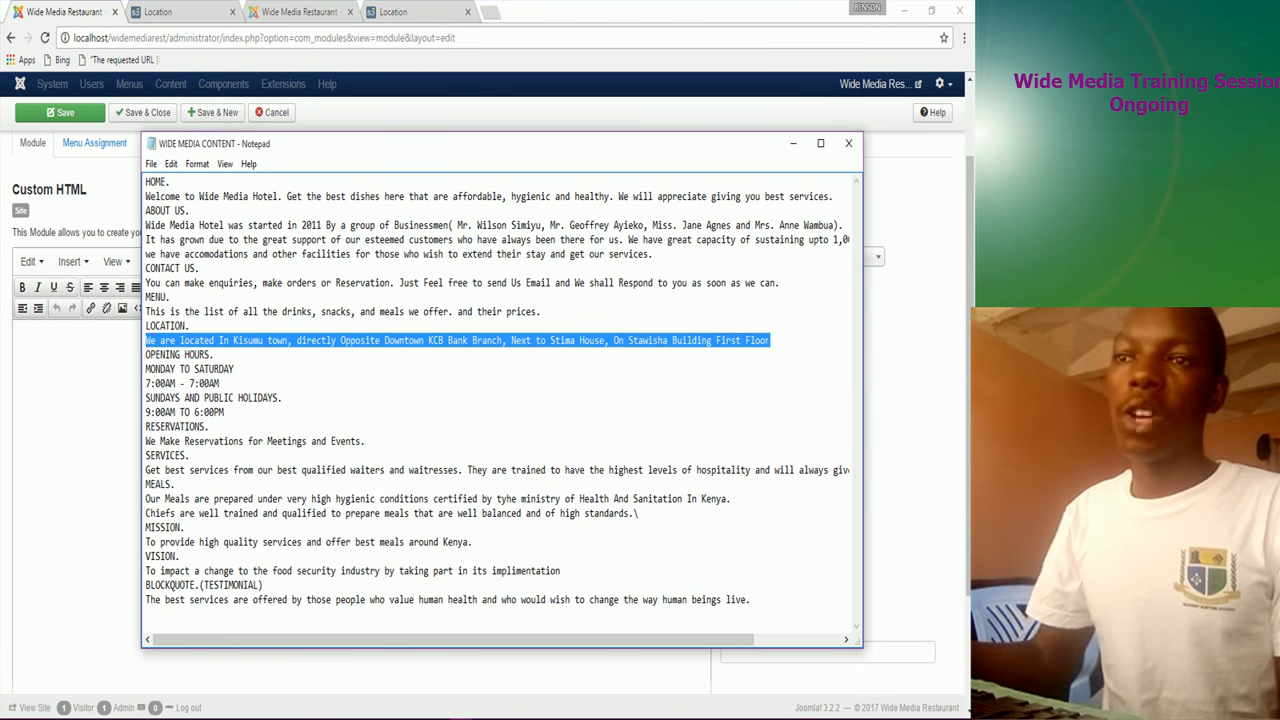
right_click(765, 338)
left_click(801, 388)
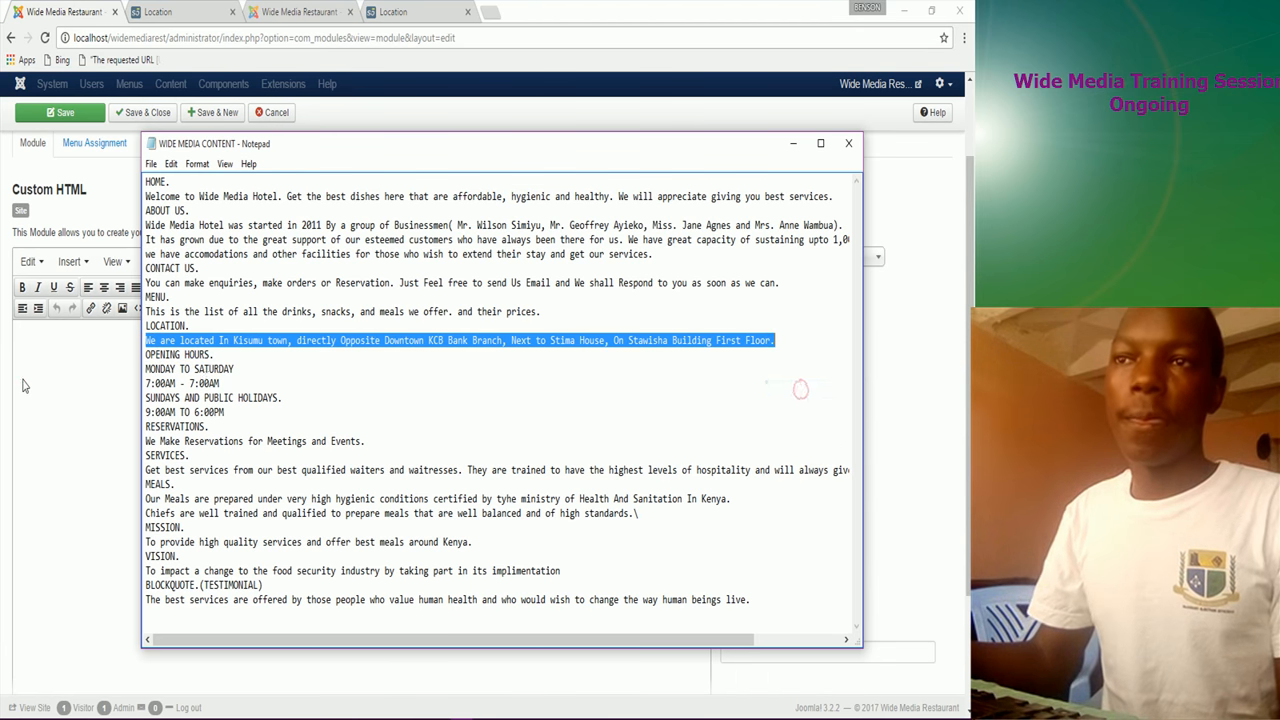
left_click(23, 381)
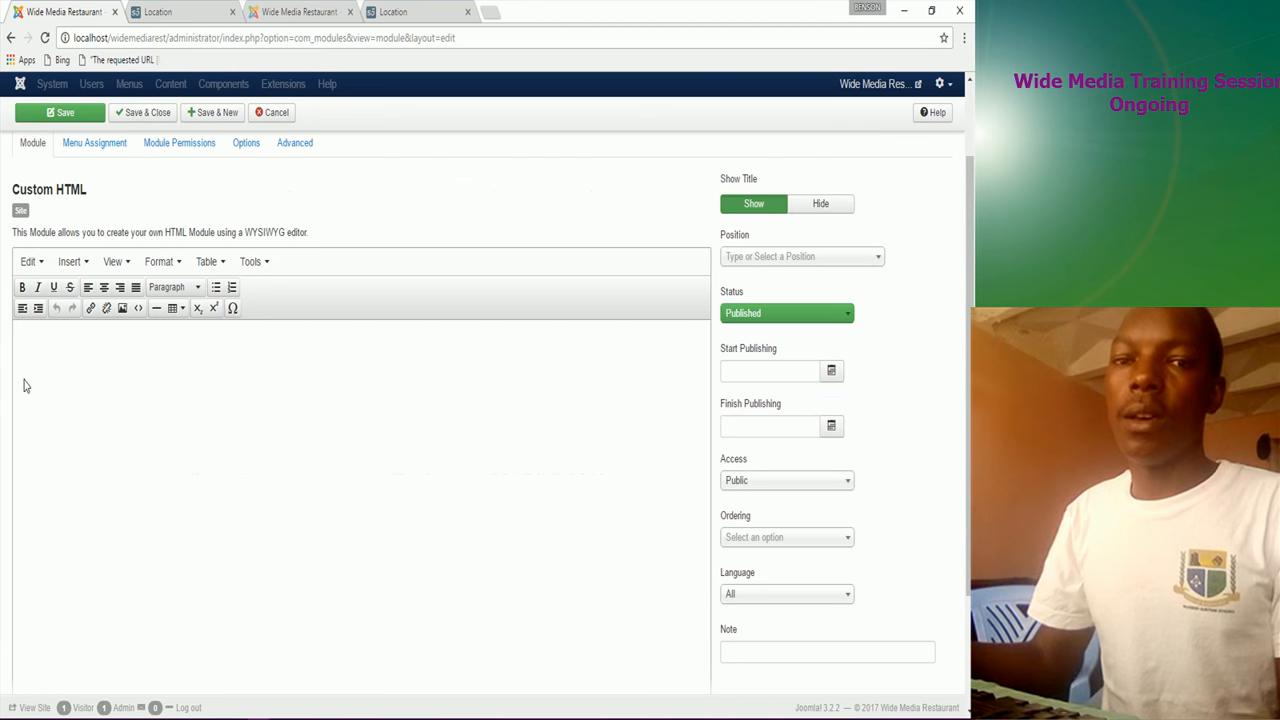
key("ctrl+v")
left_click_drag(488, 340, 2, 351)
left_click(22, 288)
left_click(123, 390)
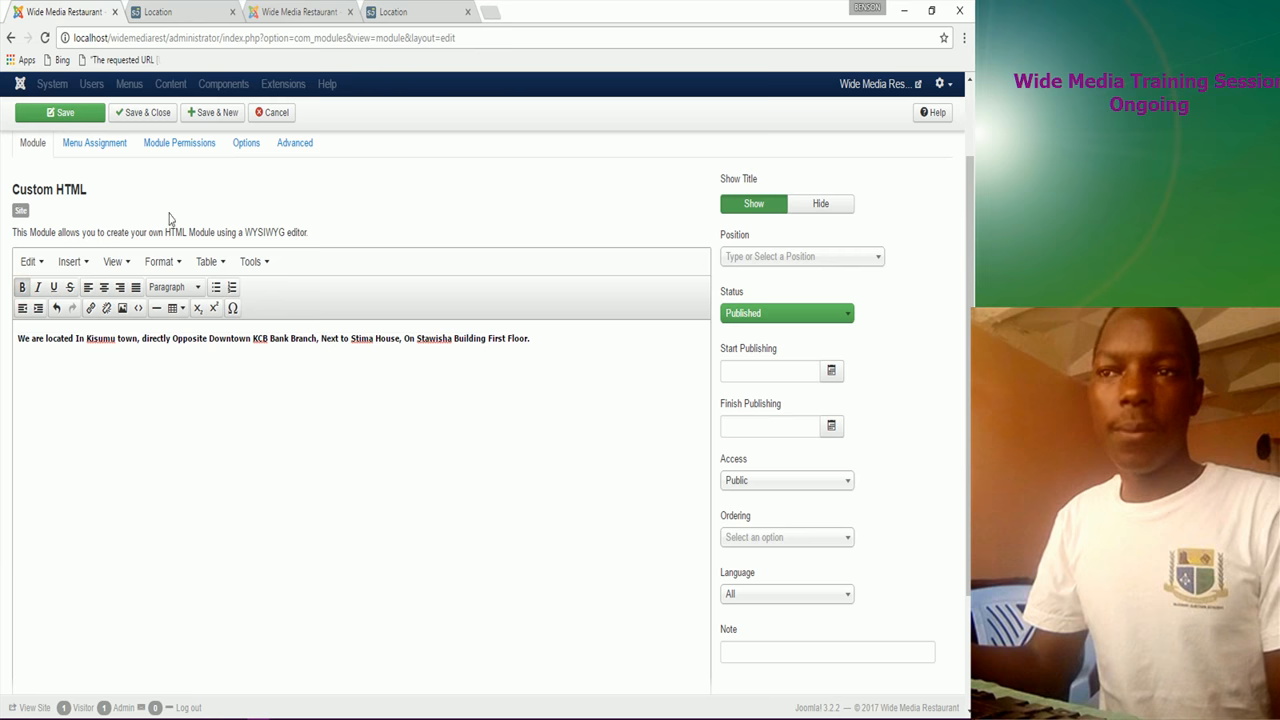
Step: Set the module position to Middle Top 3 [middle_top_3]
left_click(767, 259)
type("middle")
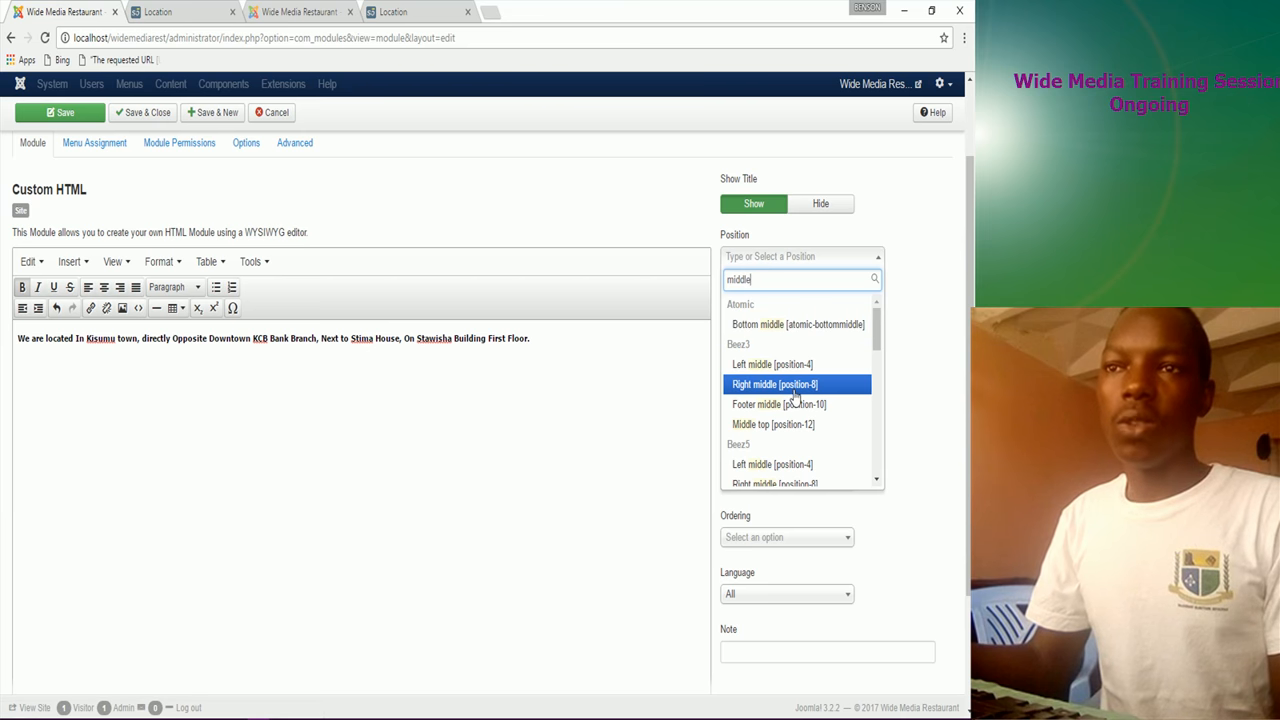
scroll(795, 391, "down", 1)
scroll(792, 392, "down", 2)
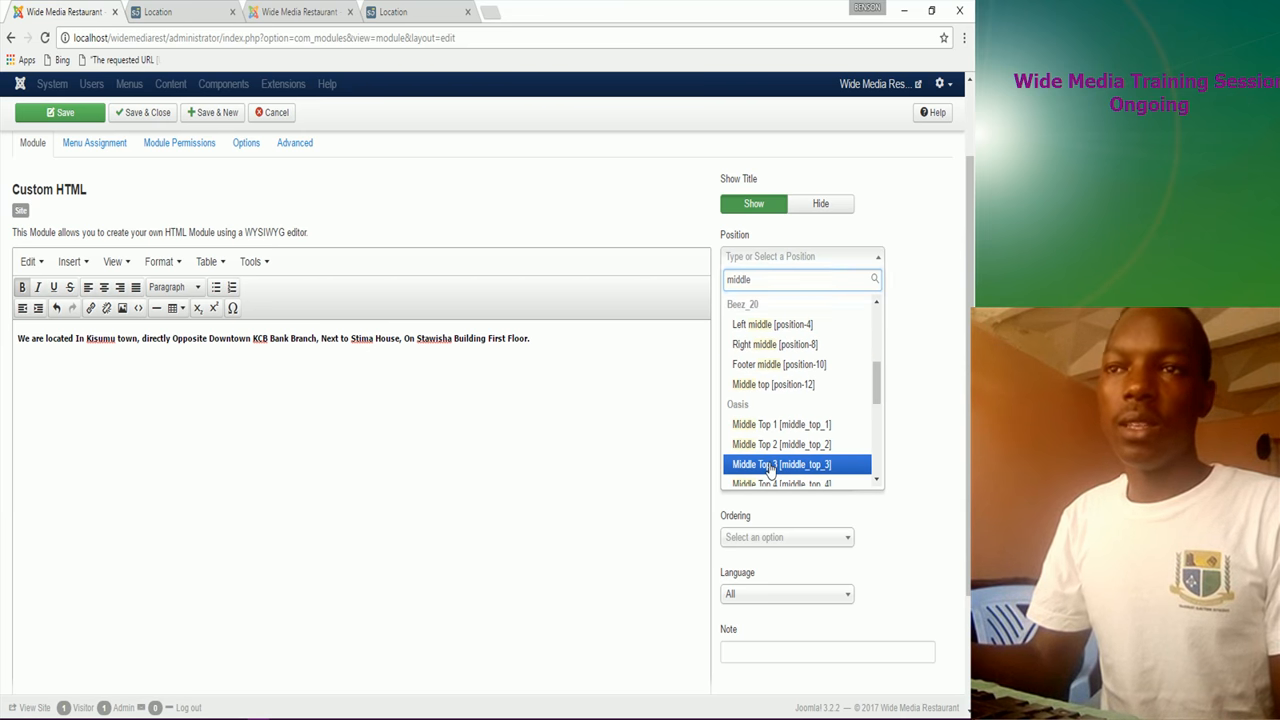
left_click(773, 464)
left_click(91, 143)
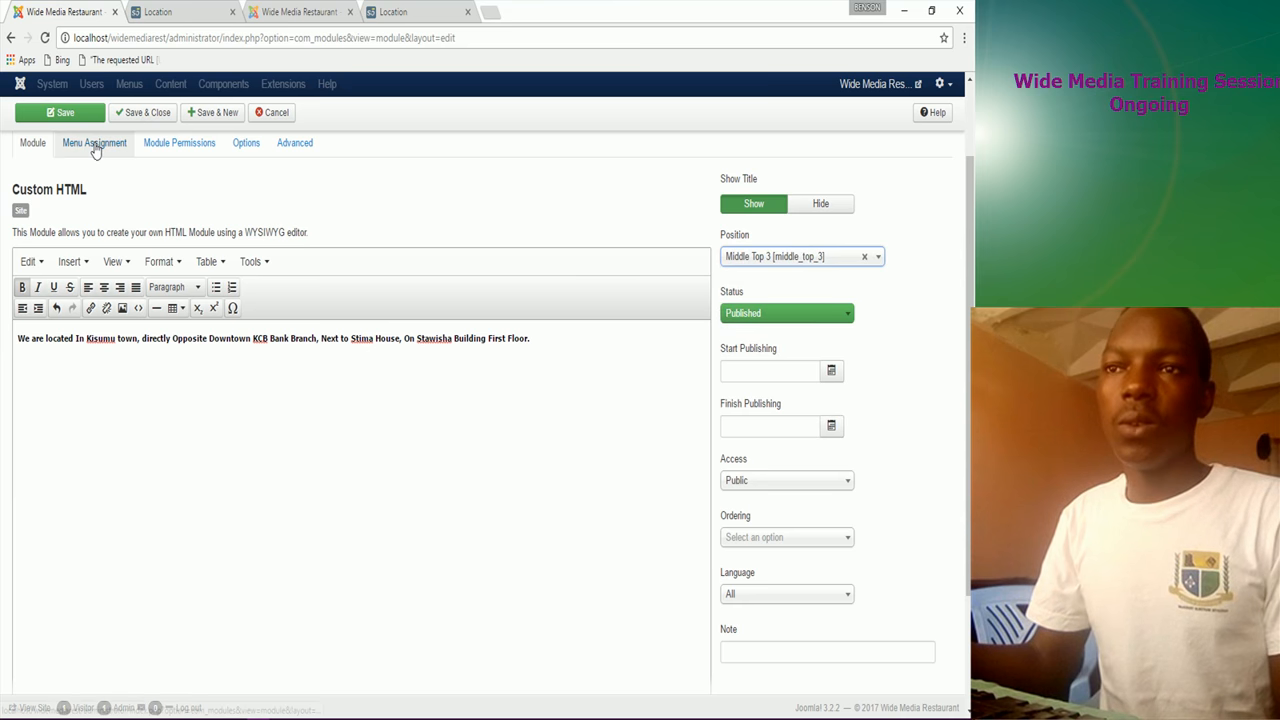
left_click(150, 306)
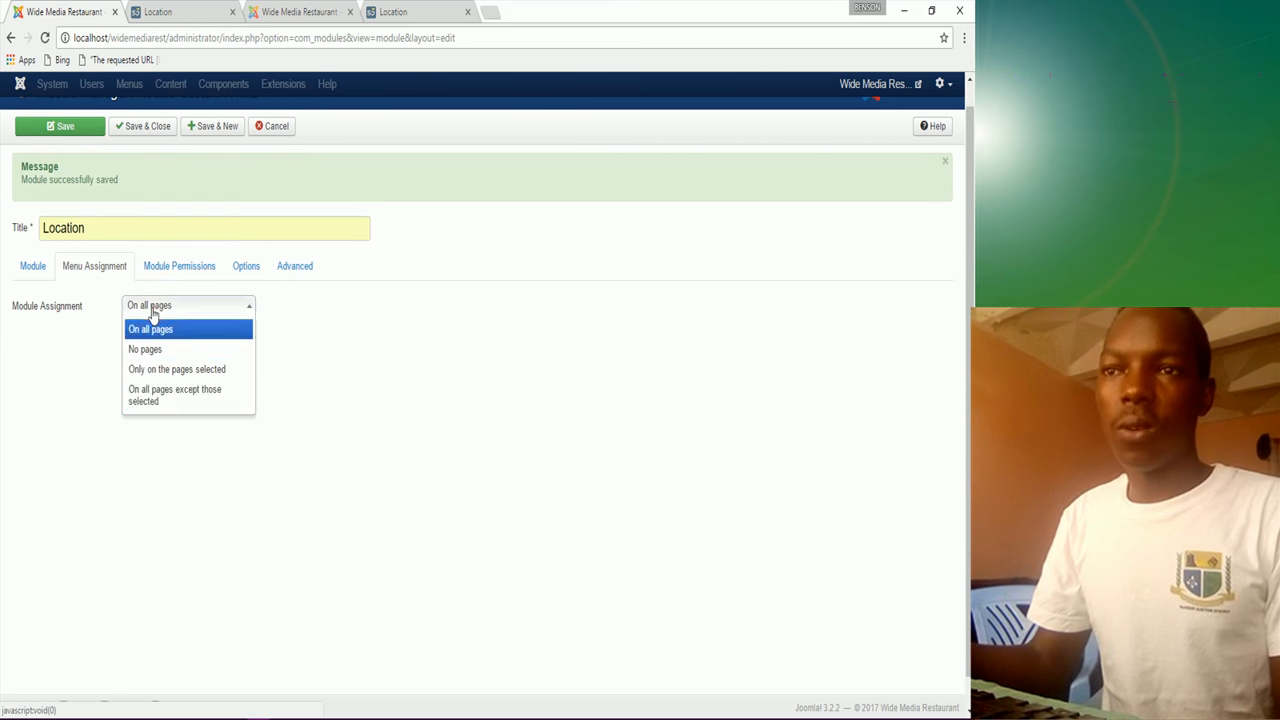
Step: Restrict the Location module to only the Location page and use Save & New
left_click(189, 370)
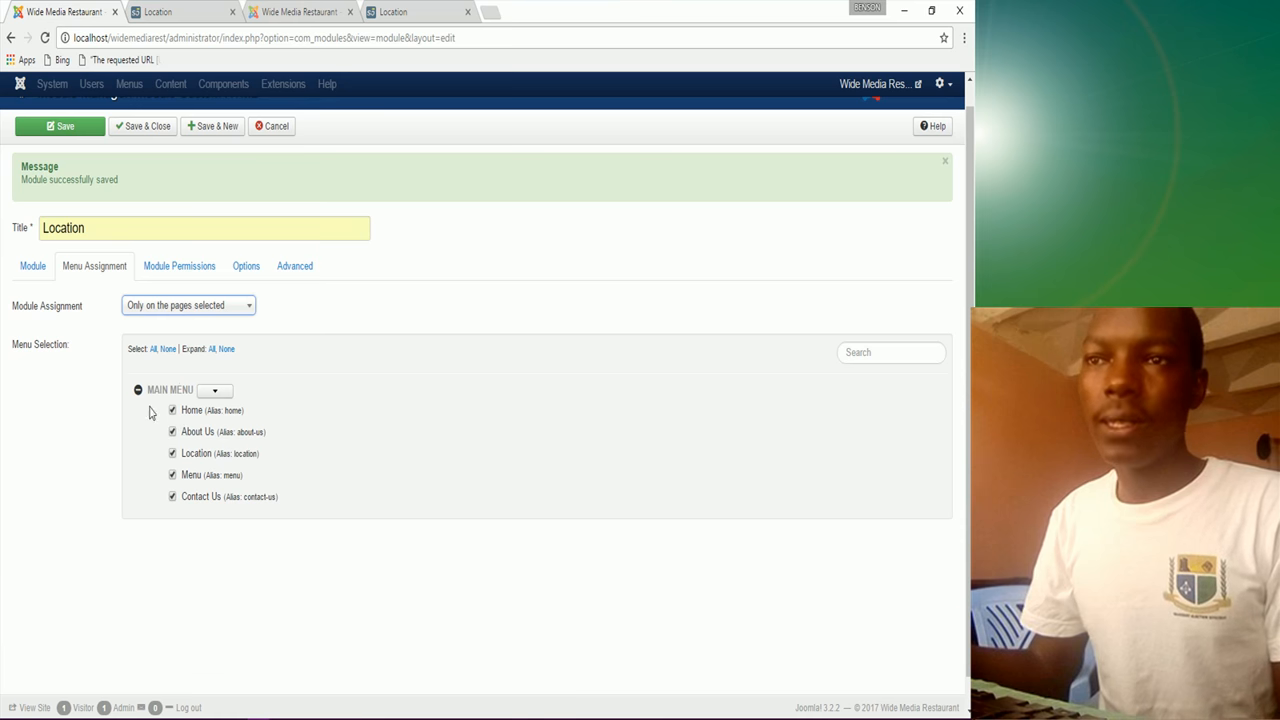
left_click(167, 349)
left_click(172, 453)
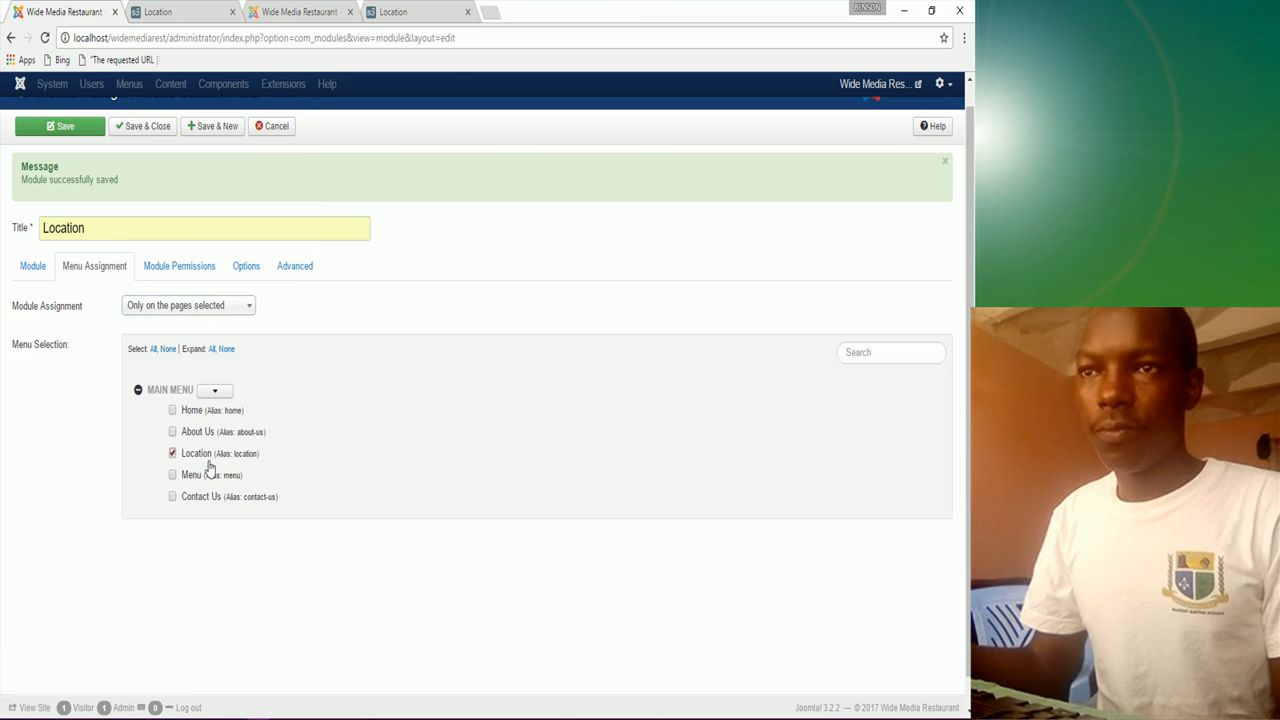
left_click(210, 127)
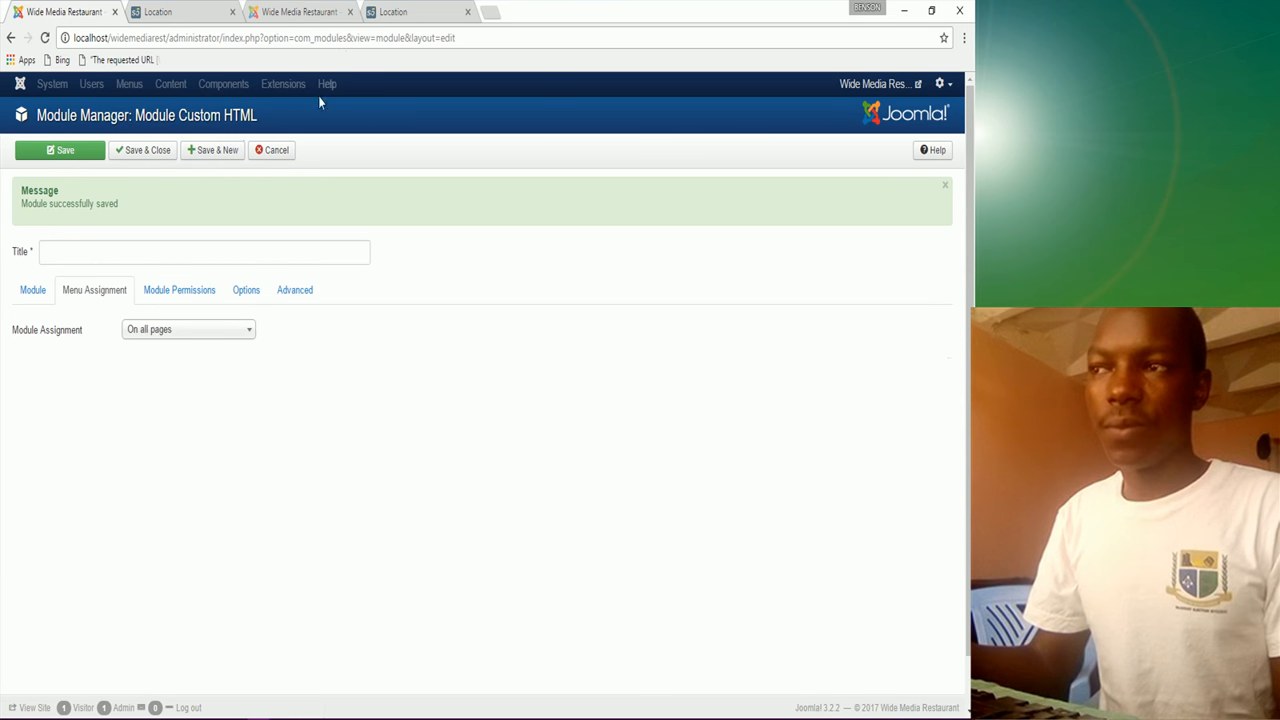
Step: Check the live Location page showing Working Hours, Reservations and Location columns
left_click(405, 12)
scroll(772, 455, "down", 2)
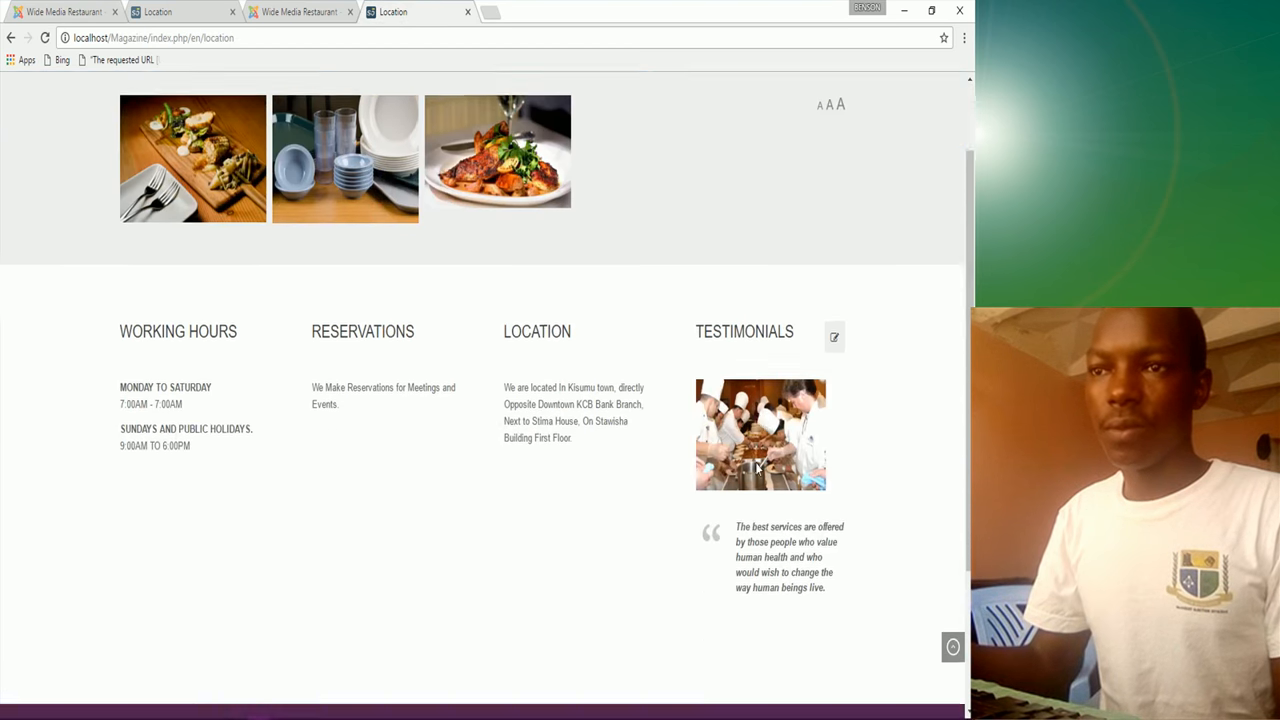
scroll(758, 466, "down", 1)
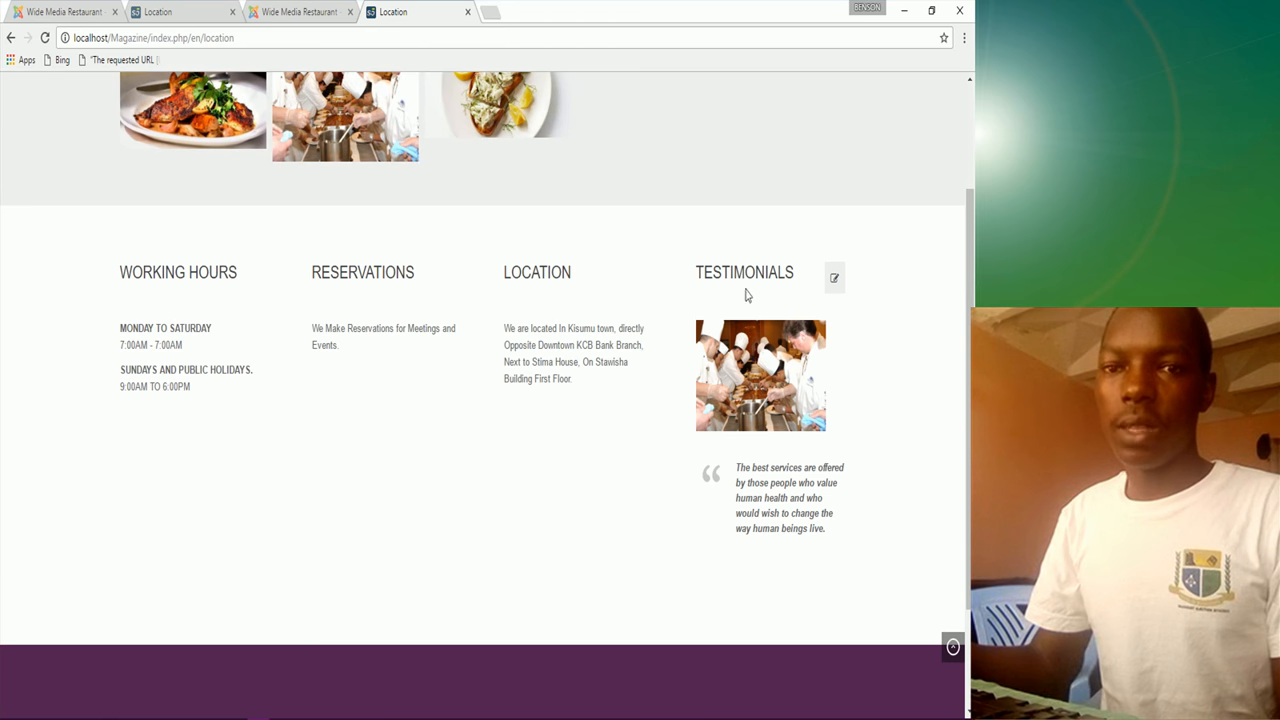
left_click(72, 12)
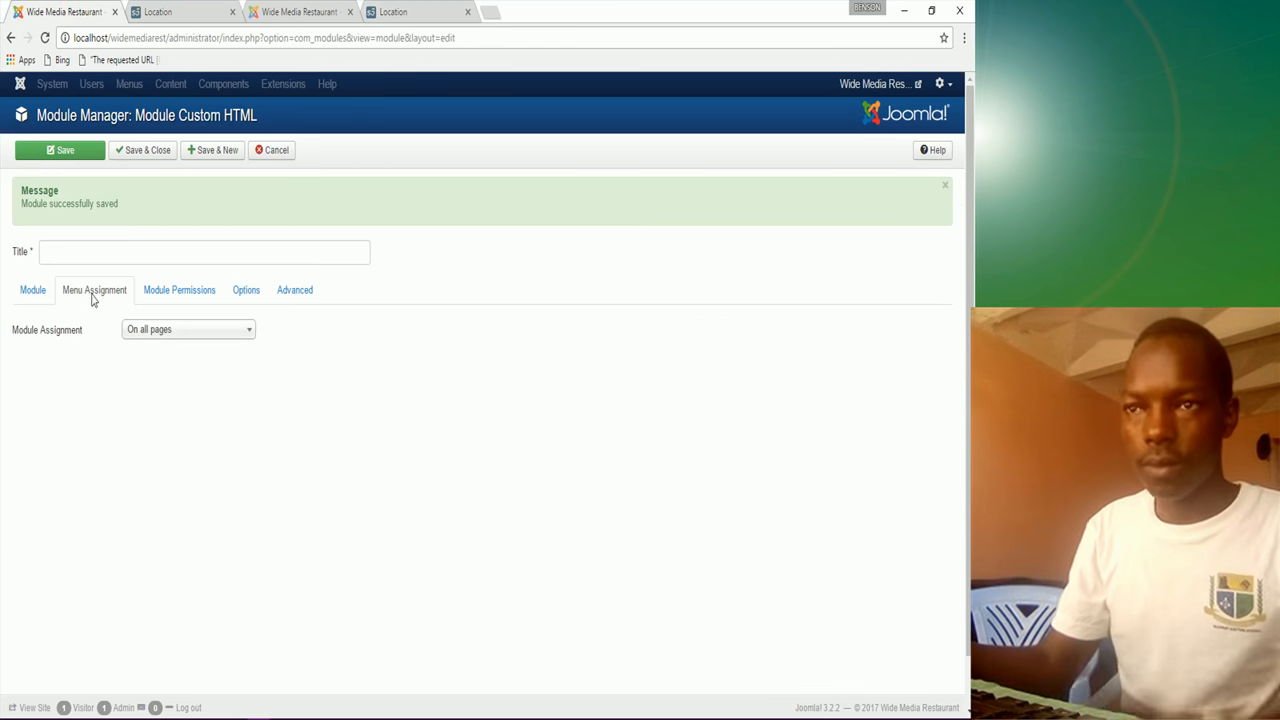
Step: Title the module 'Testimonials' and assign it only to the Location page
left_click(84, 251)
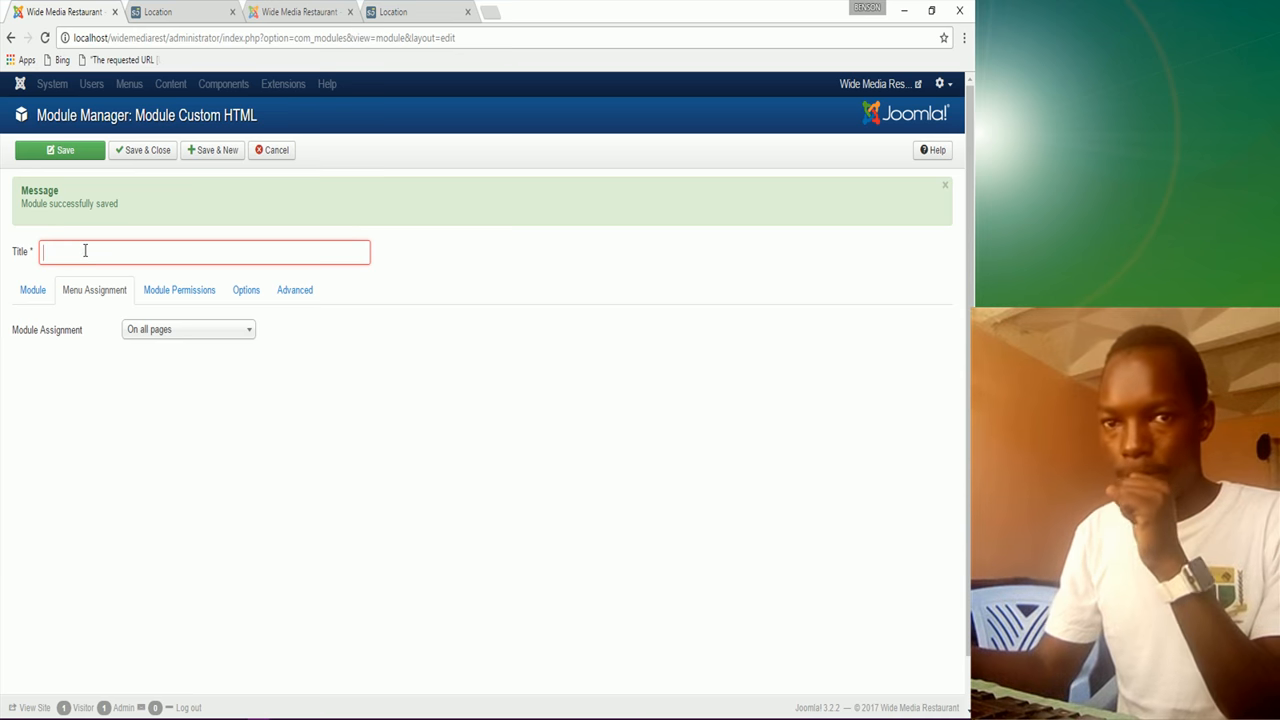
type("T")
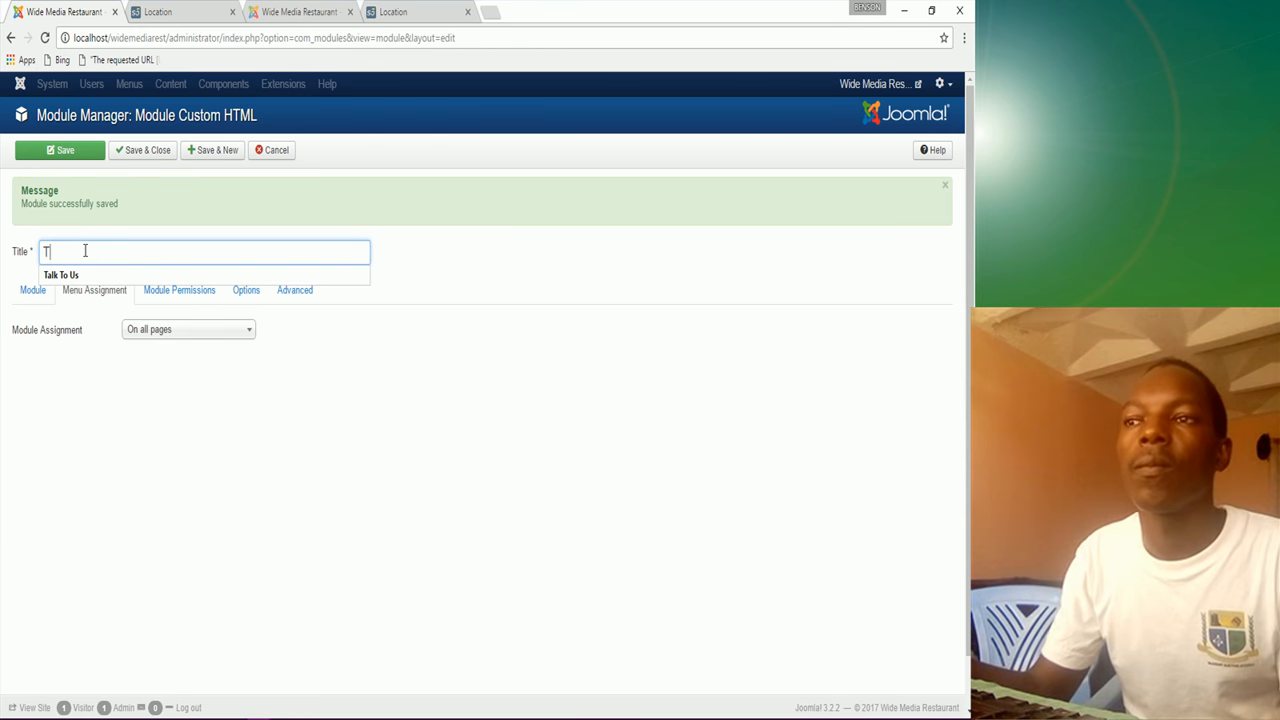
type("est")
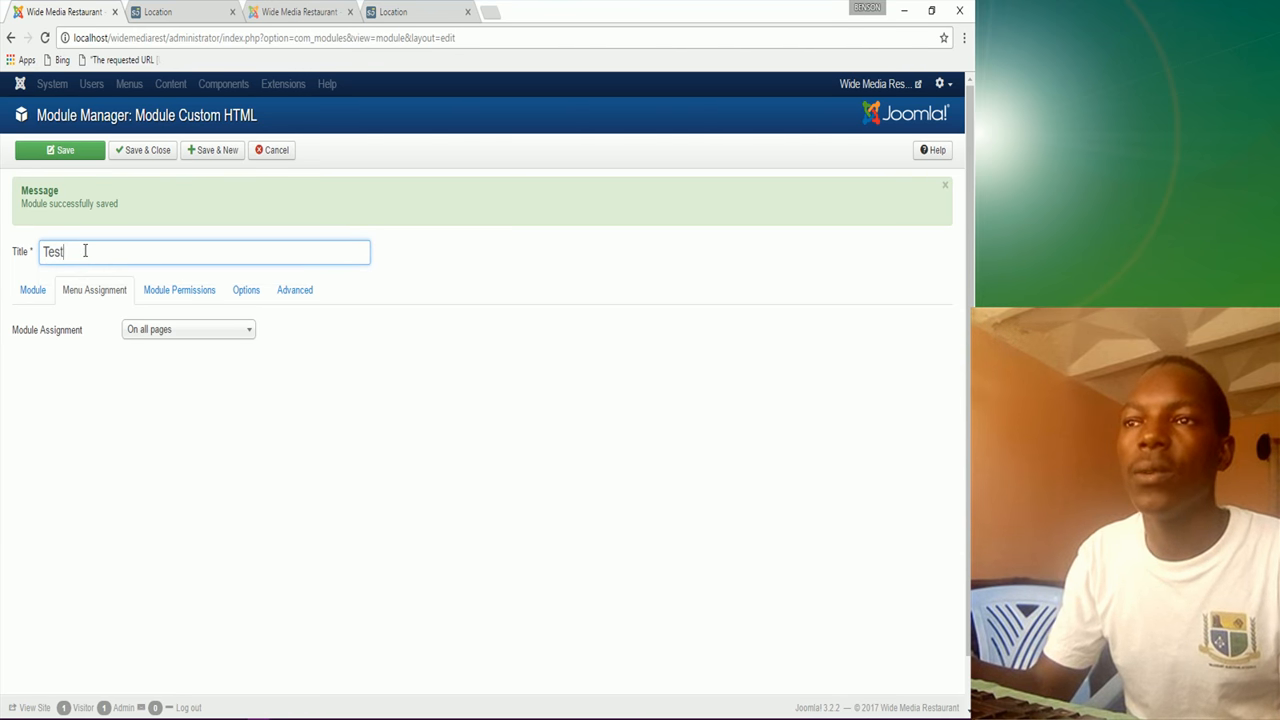
type("imonials")
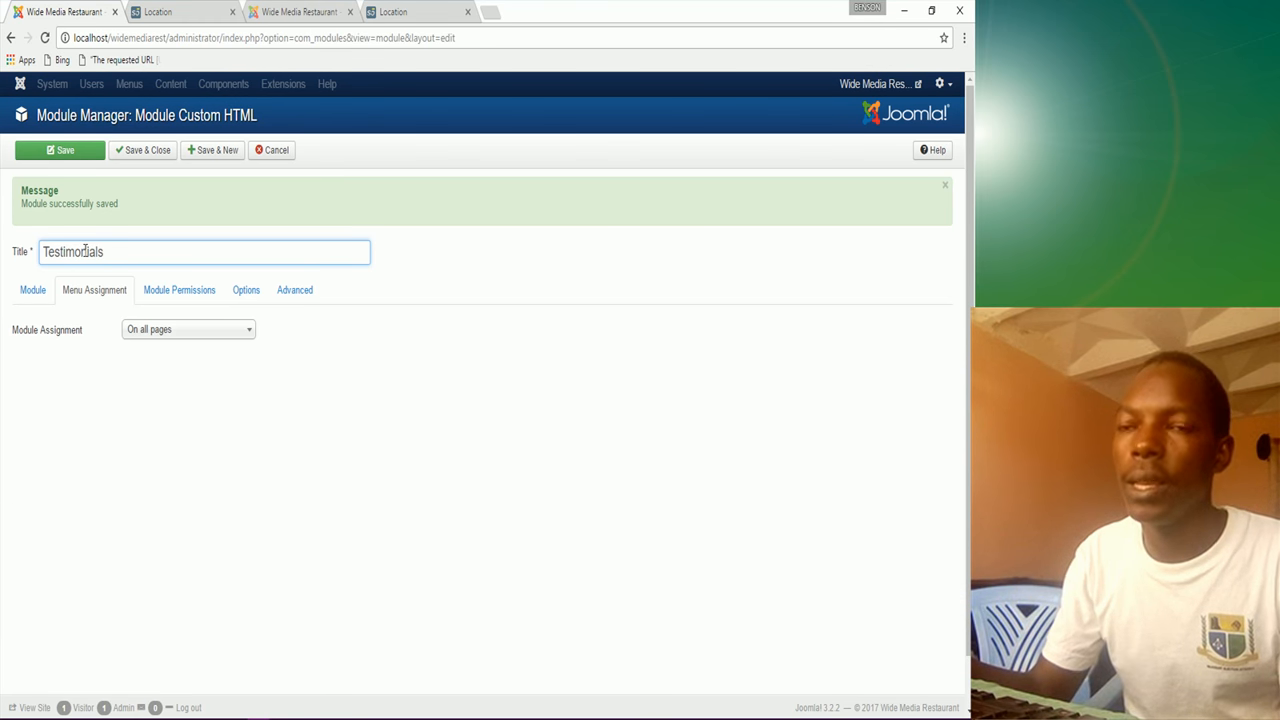
left_click(152, 332)
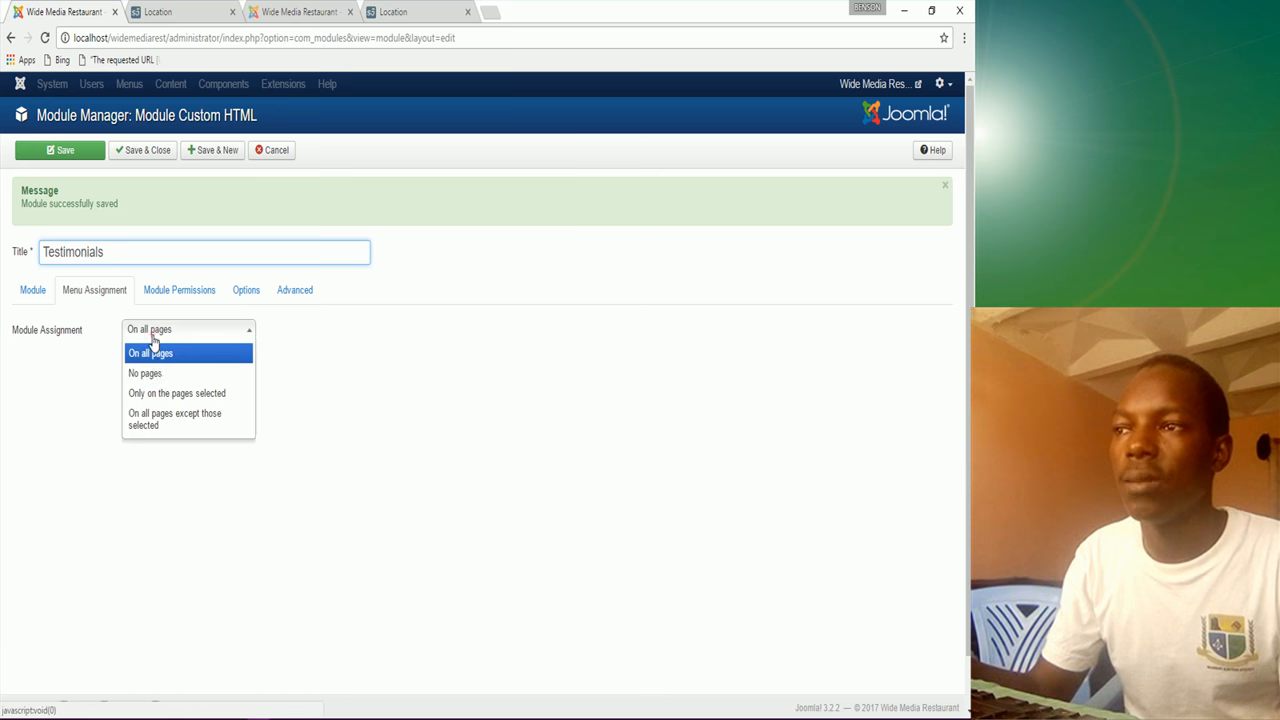
left_click(166, 395)
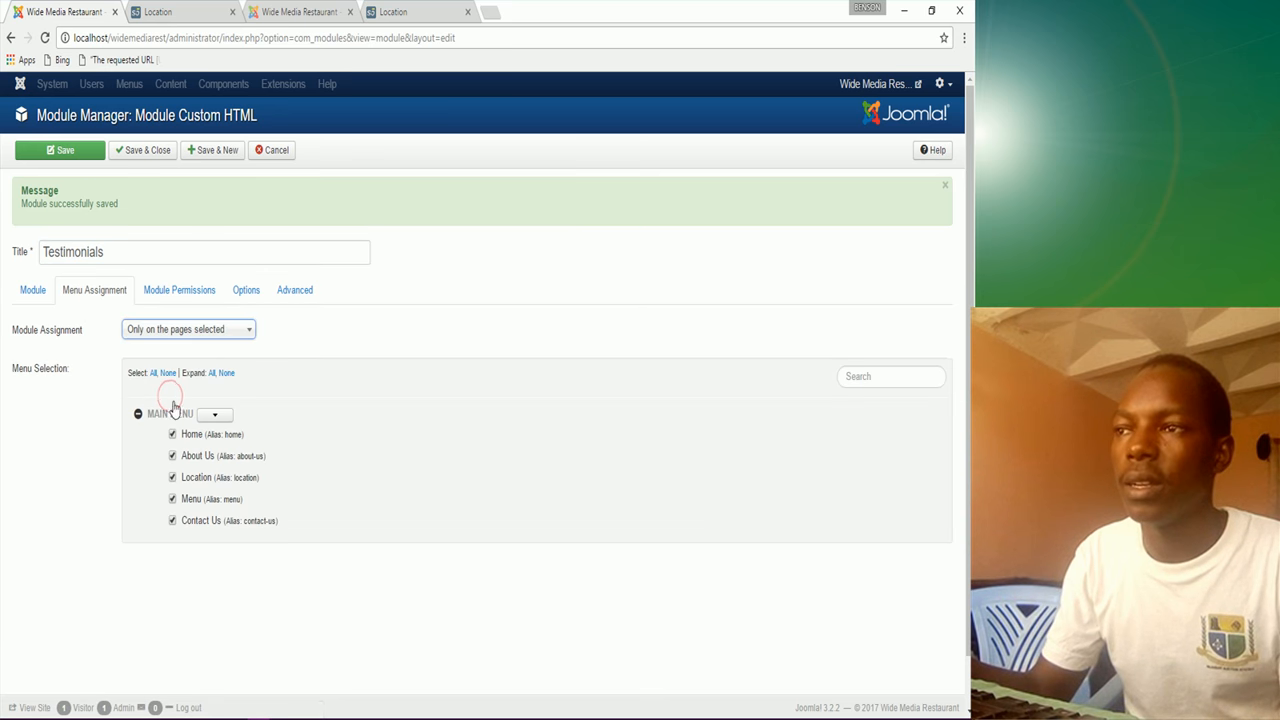
left_click(167, 376)
left_click(172, 477)
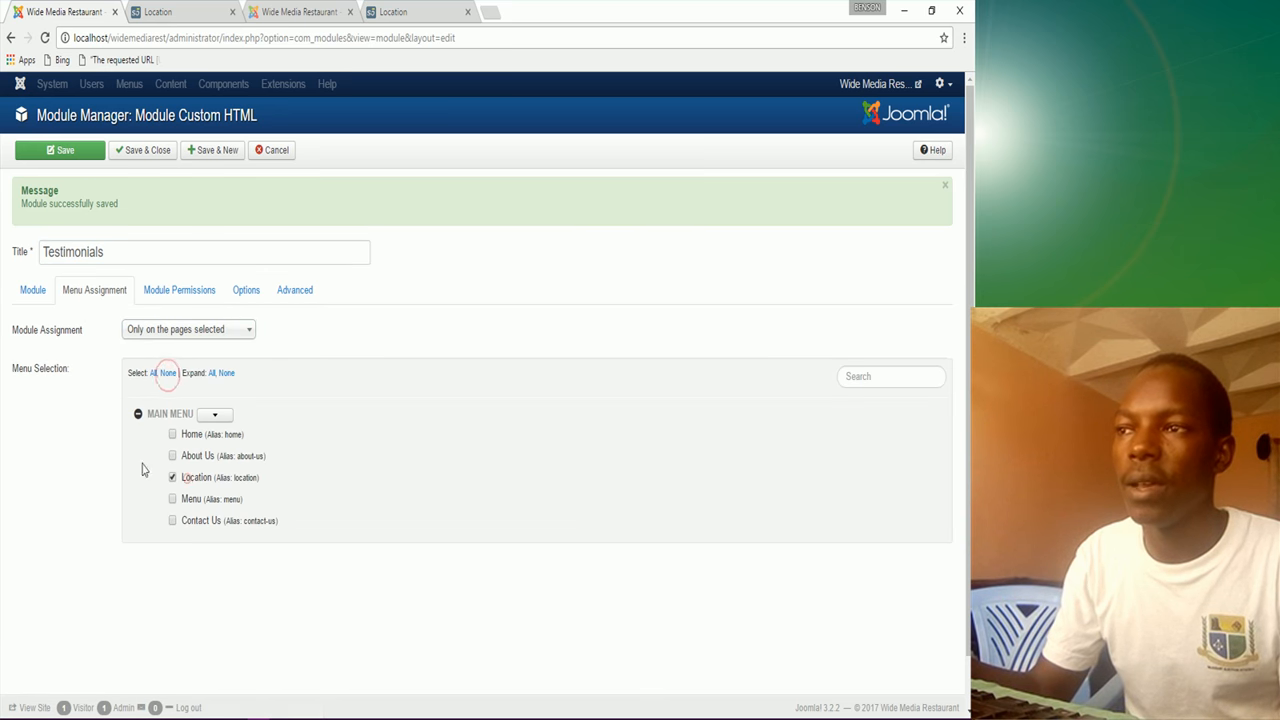
left_click(37, 297)
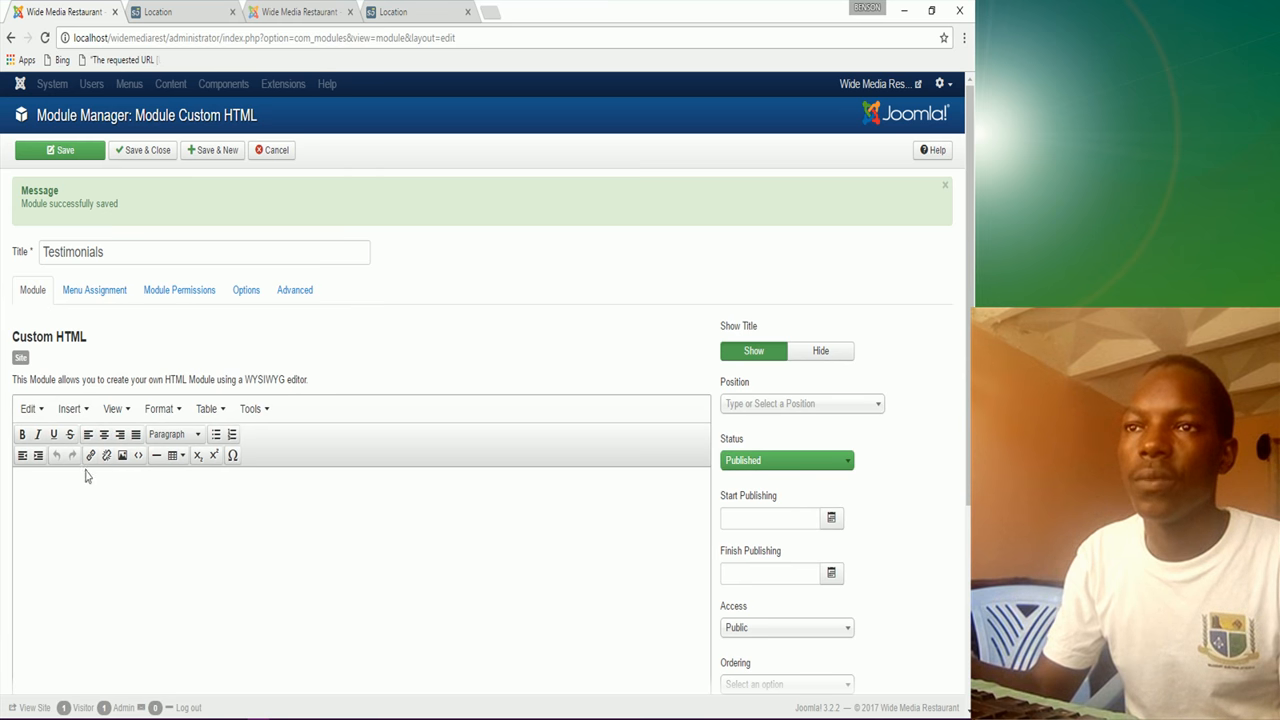
Step: Paste the sentence beginning 'The best services are offered…' from the notes into the body
left_click(461, 708)
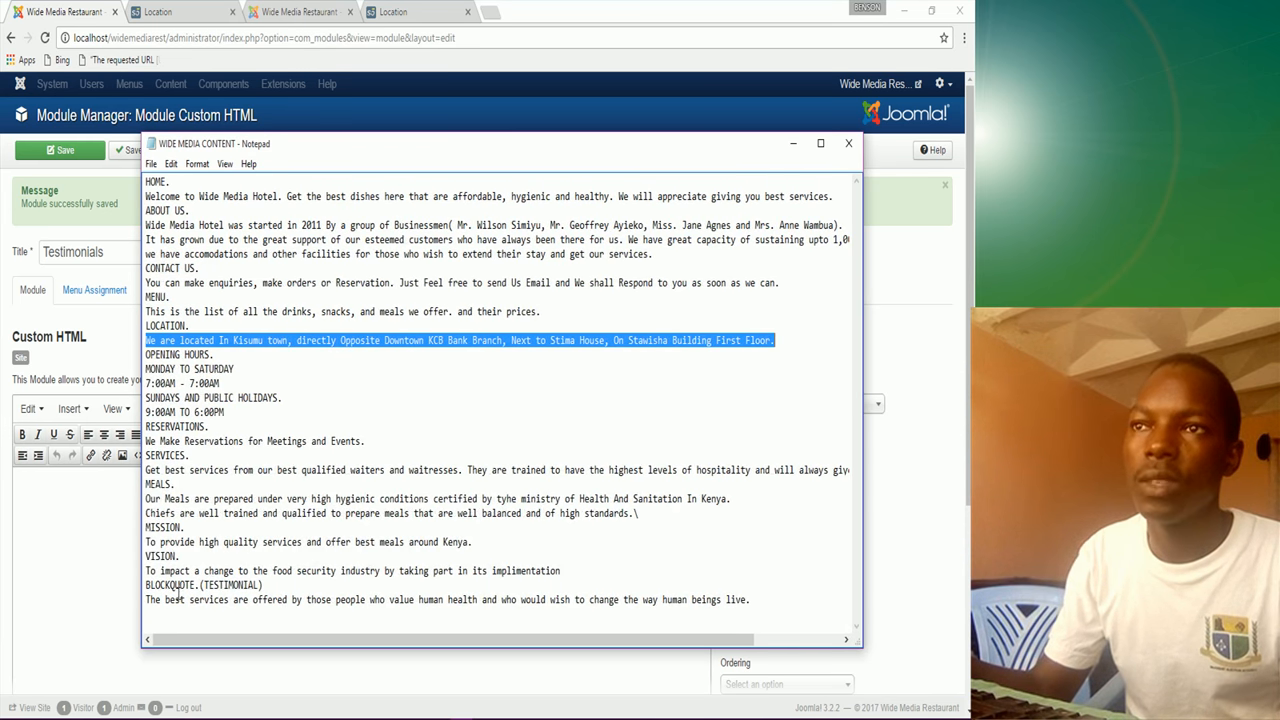
left_click_drag(148, 600, 770, 606)
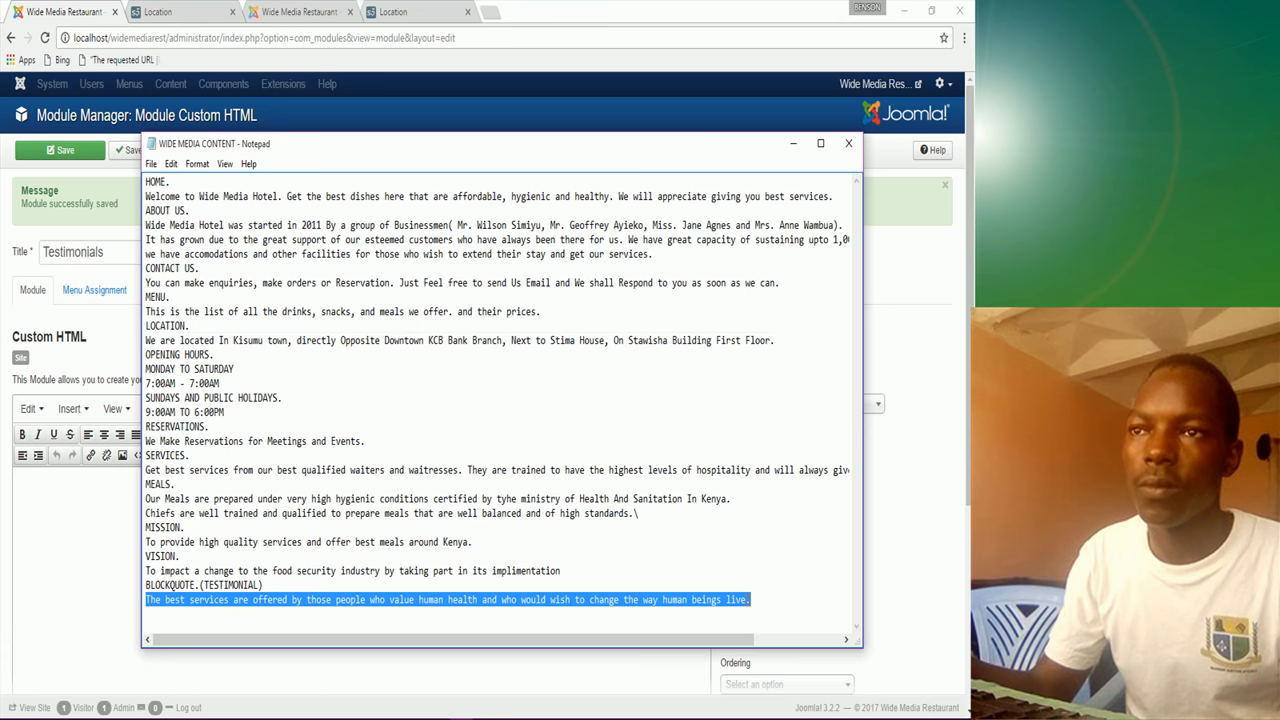
right_click(734, 604)
left_click(768, 437)
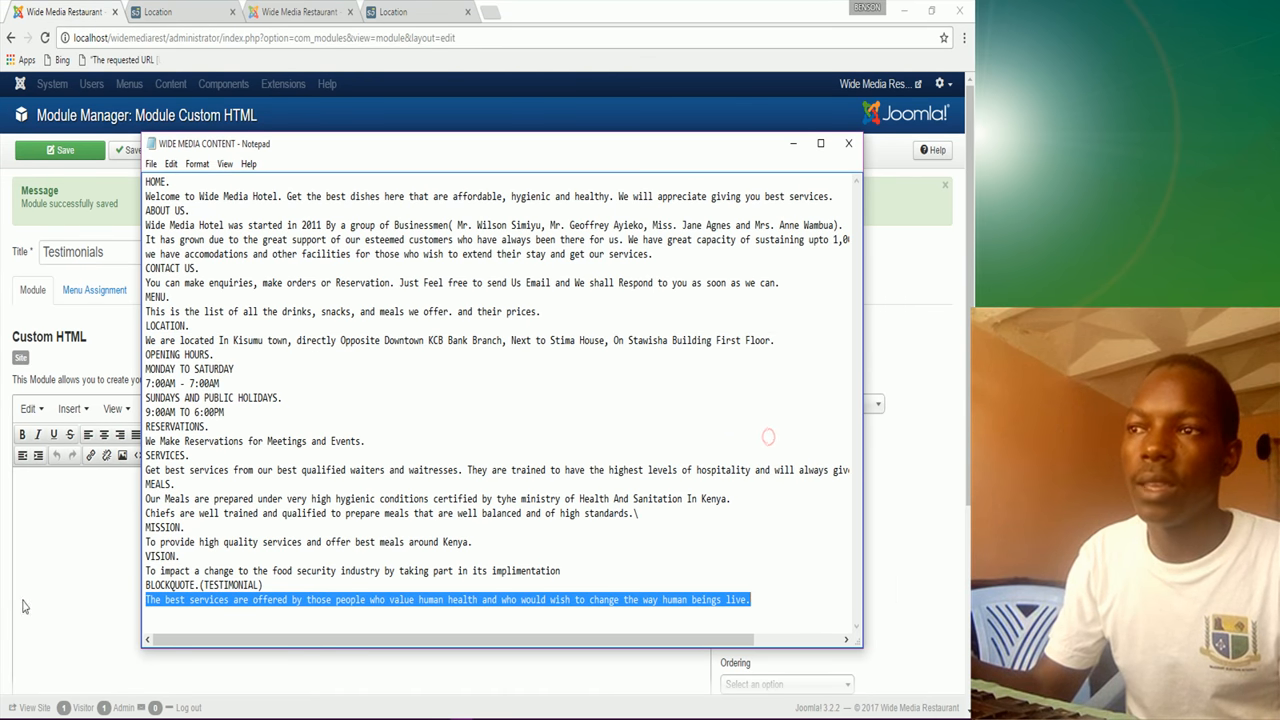
left_click(37, 514)
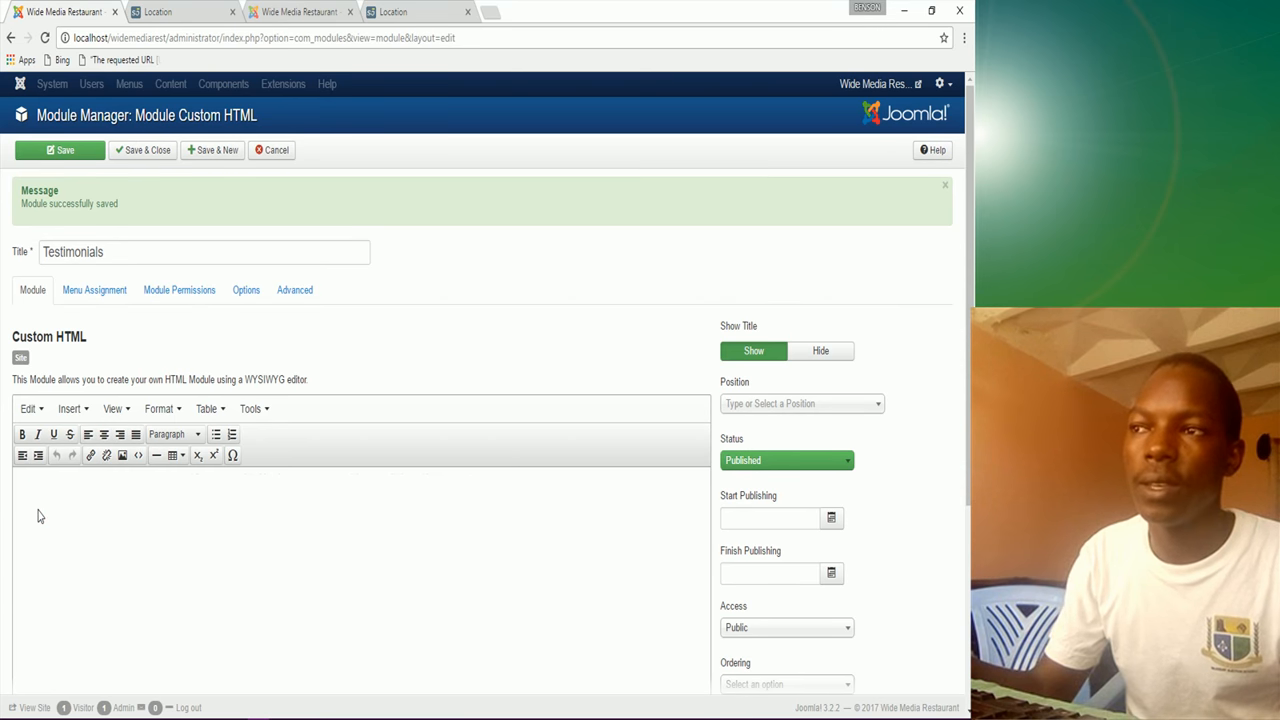
key("ctrl+v")
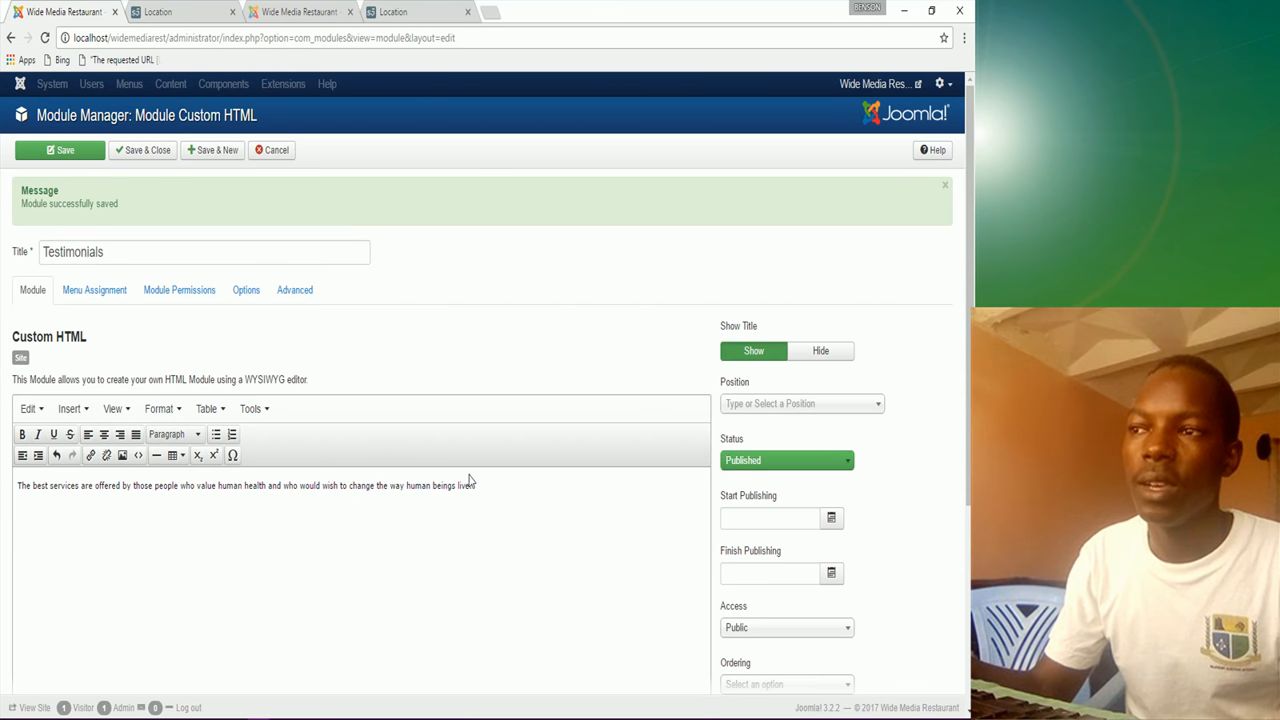
Step: Check the Testimonials section on the live site and return to the editor
mouse_move(19, 483)
left_mouse_down()
mouse_move(70, 486)
mouse_move(22, 492)
left_mouse_up()
left_click(21, 489)
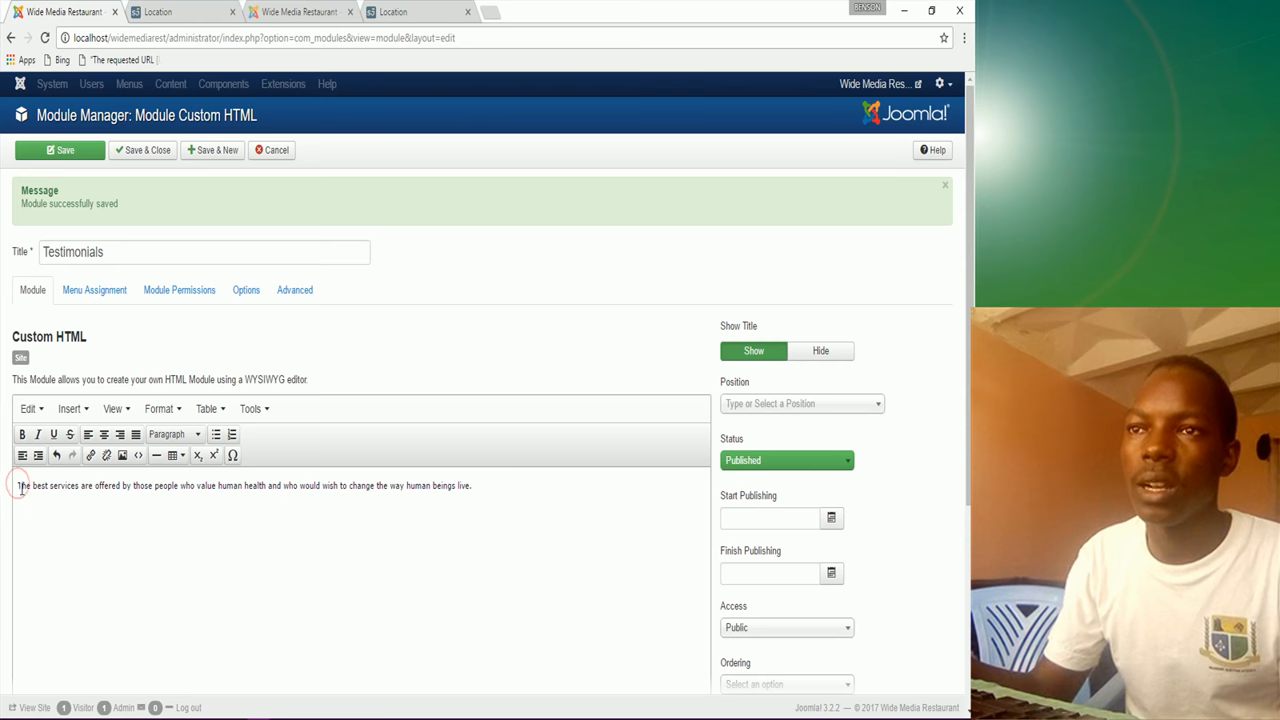
scroll(82, 587, "down", 3)
left_click(393, 11)
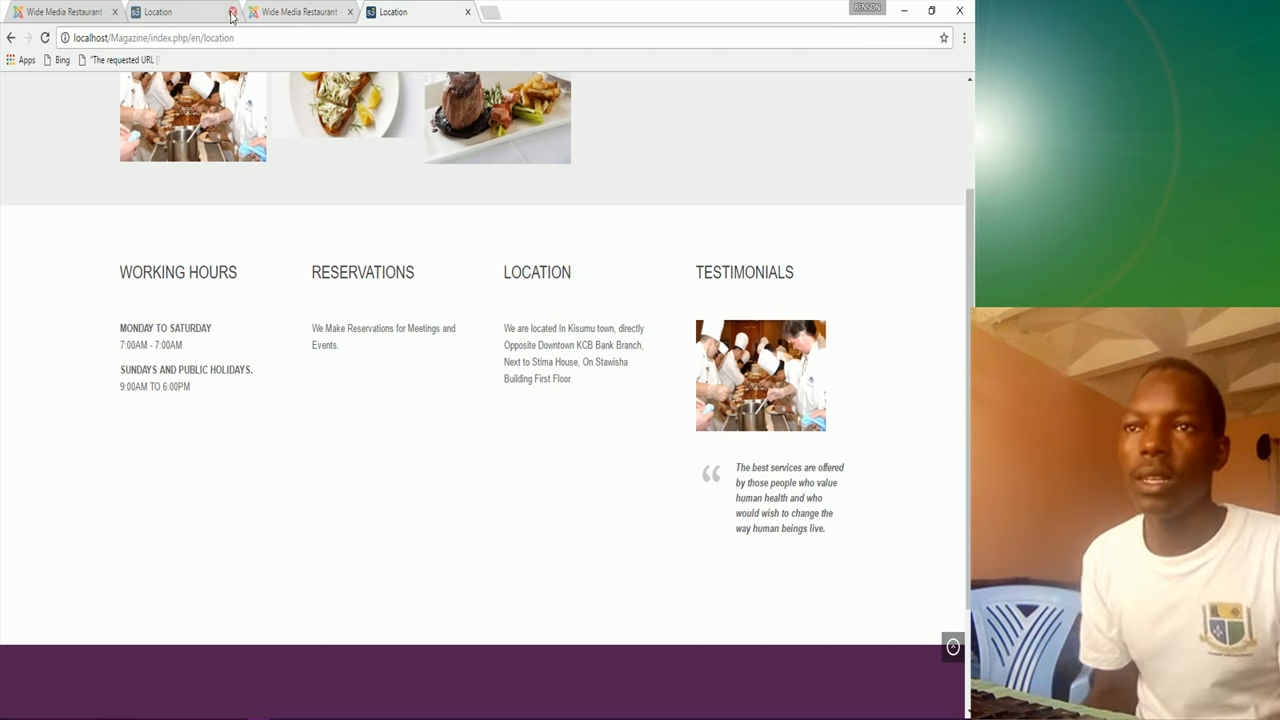
left_click(86, 12)
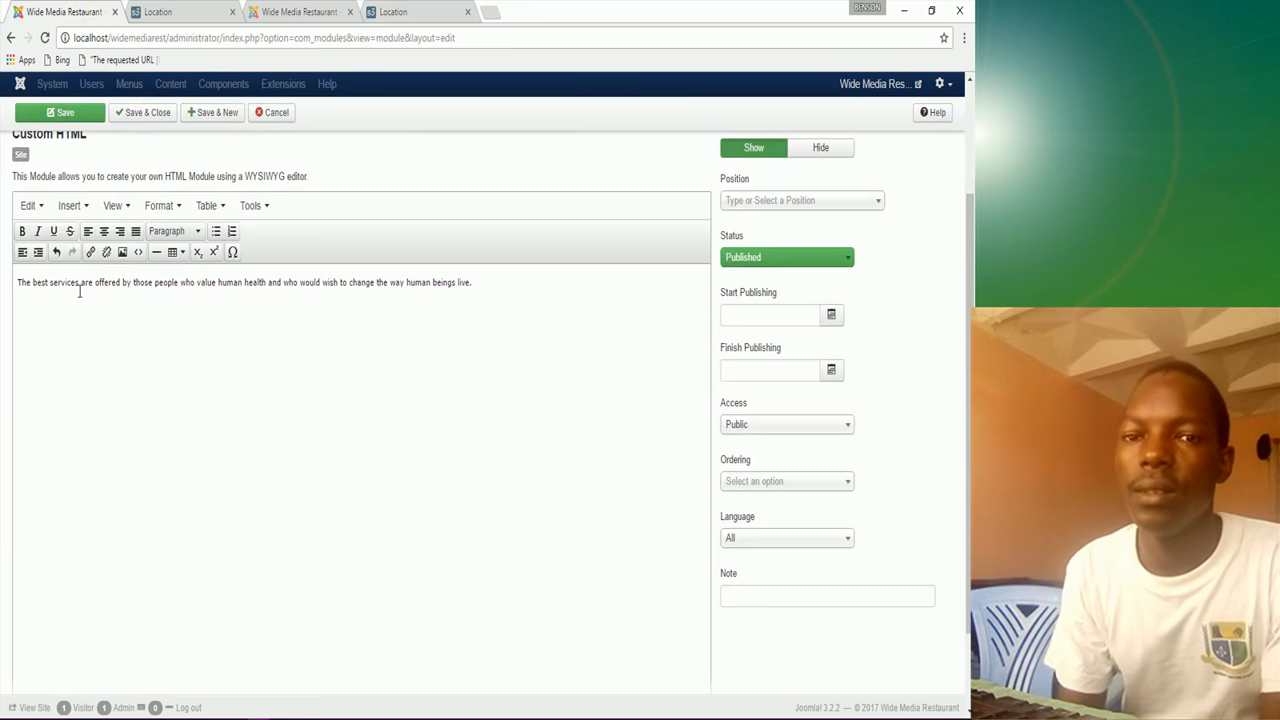
Step: Insert the NETT-Chefs photo from sampledata/fruitshop into the module content
scroll(86, 363, "up", 3)
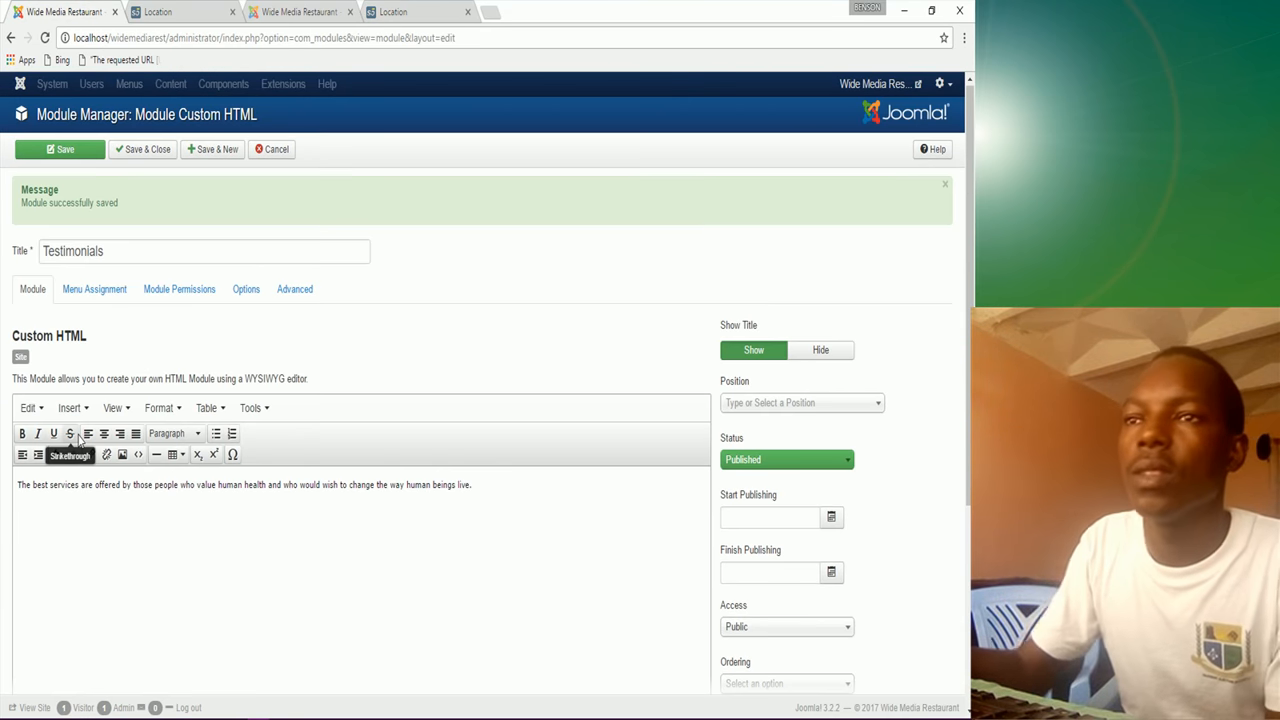
scroll(194, 557, "down", 4)
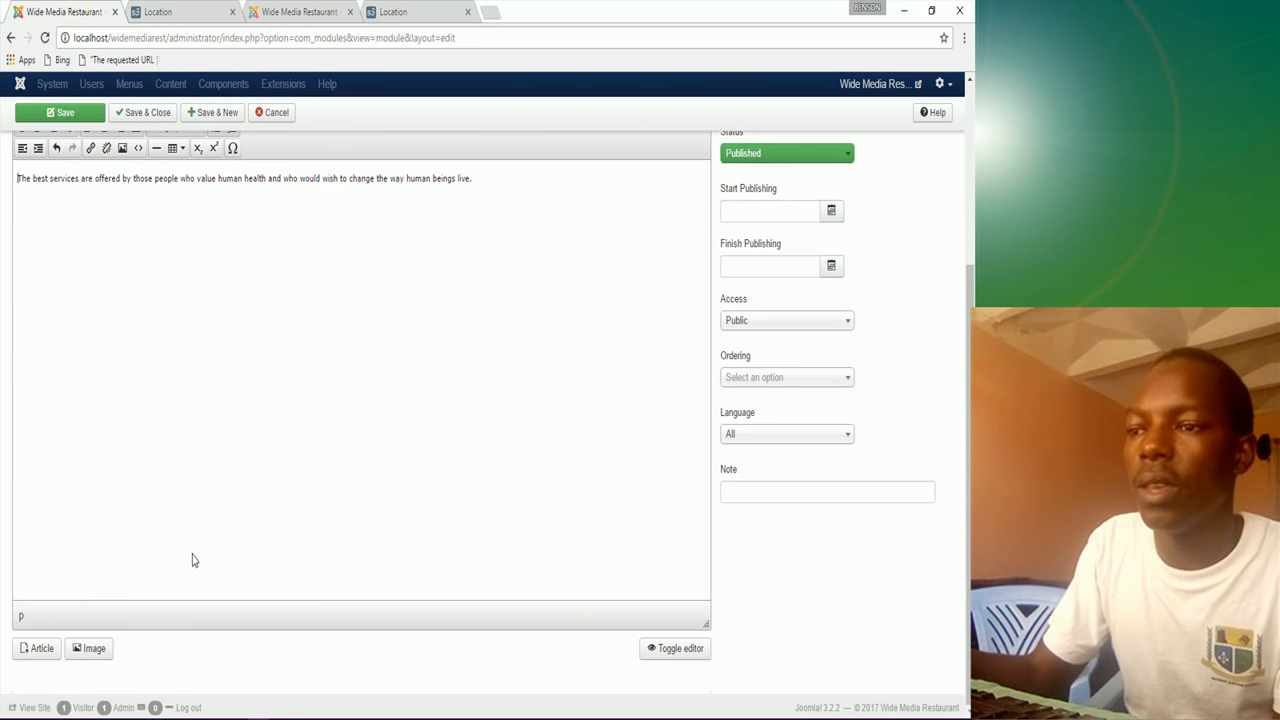
left_click(86, 652)
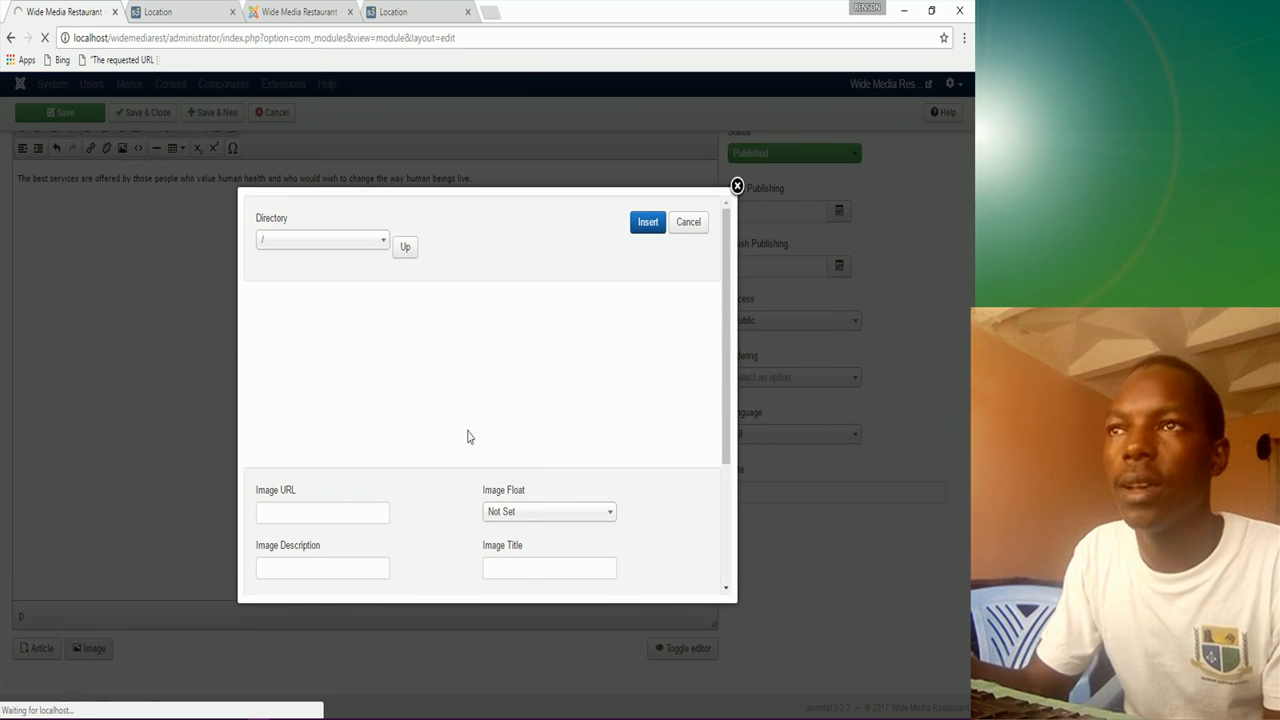
left_click(328, 336)
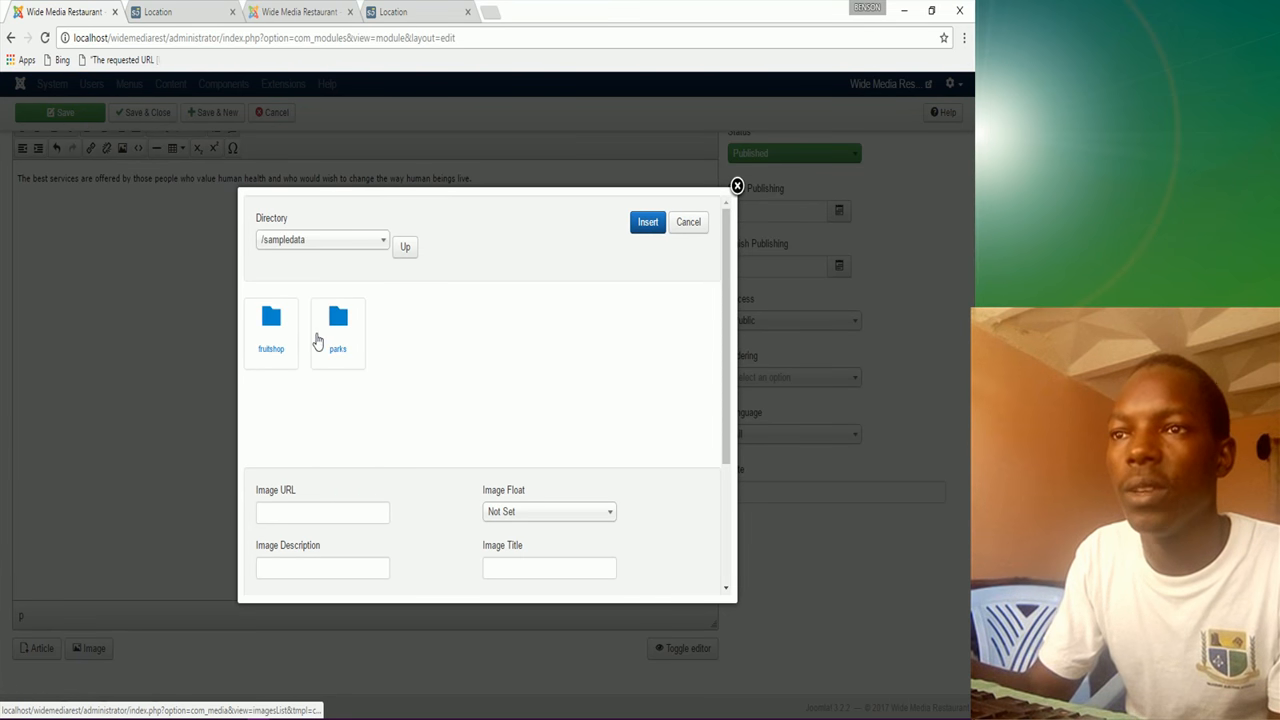
left_click(287, 343)
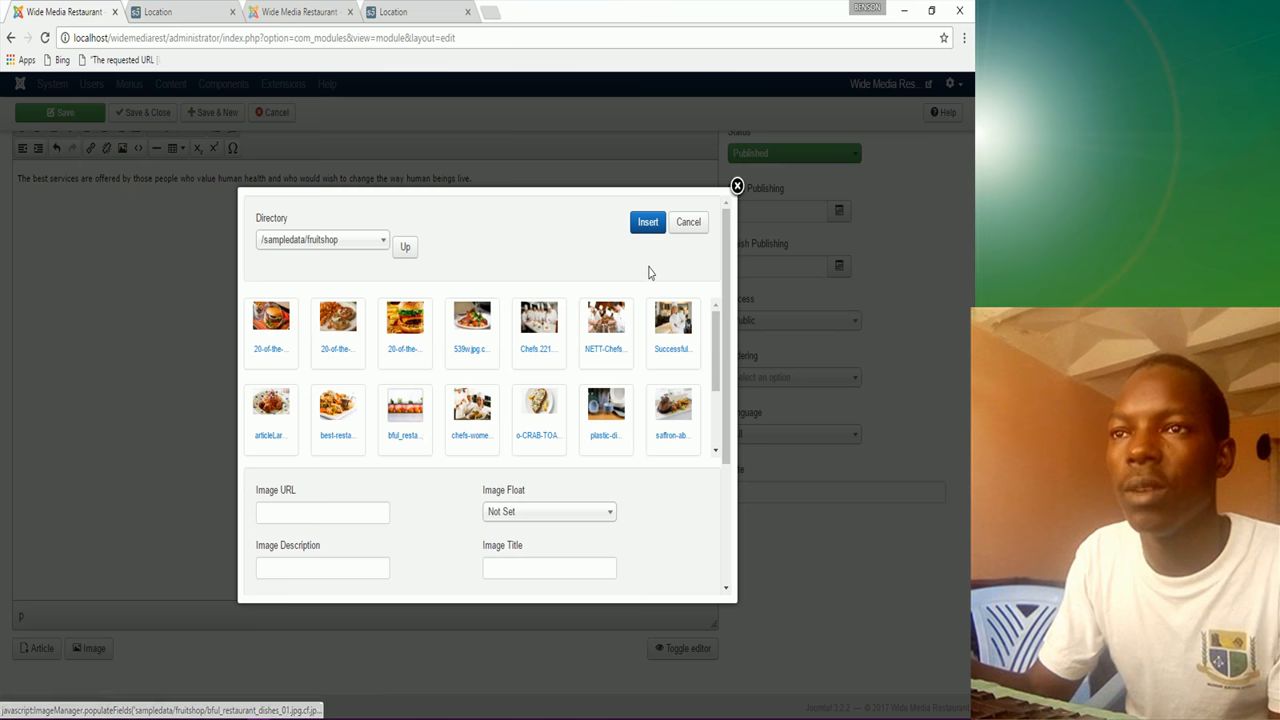
left_click(615, 330)
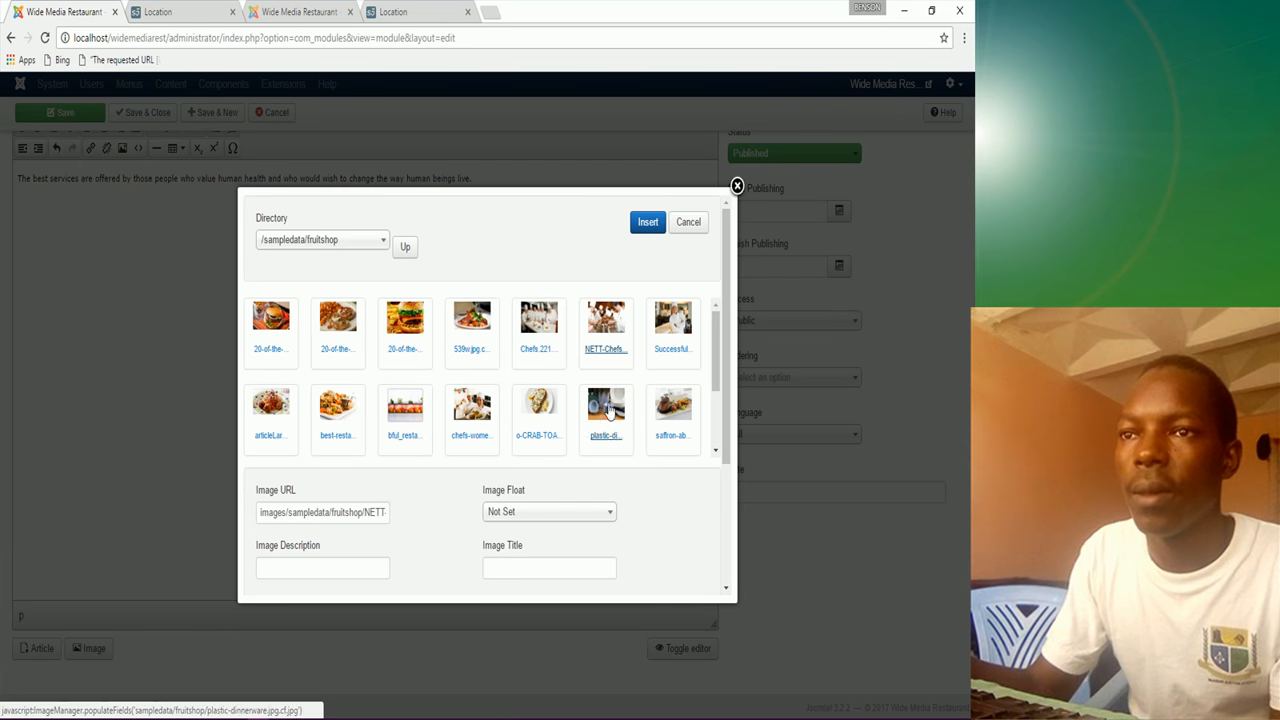
left_click(648, 222)
left_click(390, 376)
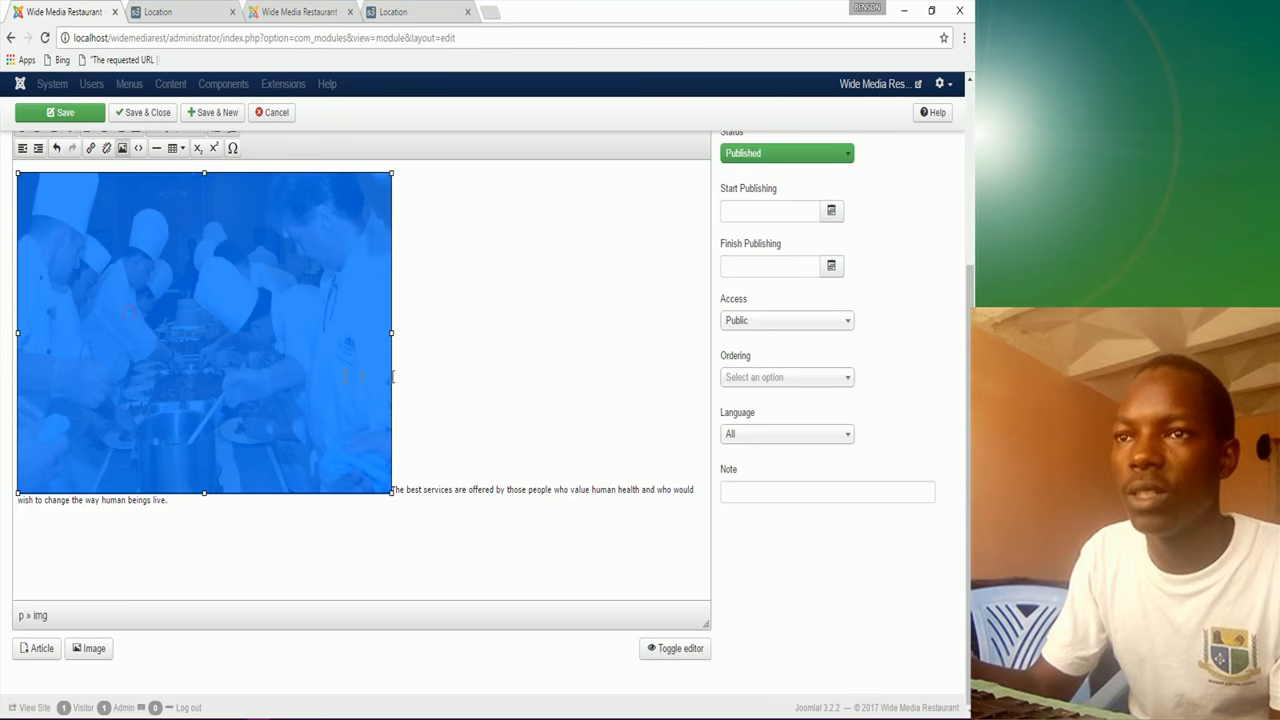
Step: Shrink the chefs photo to a small portrait and select the testimonial sentence
left_click_drag(390, 333, 153, 340)
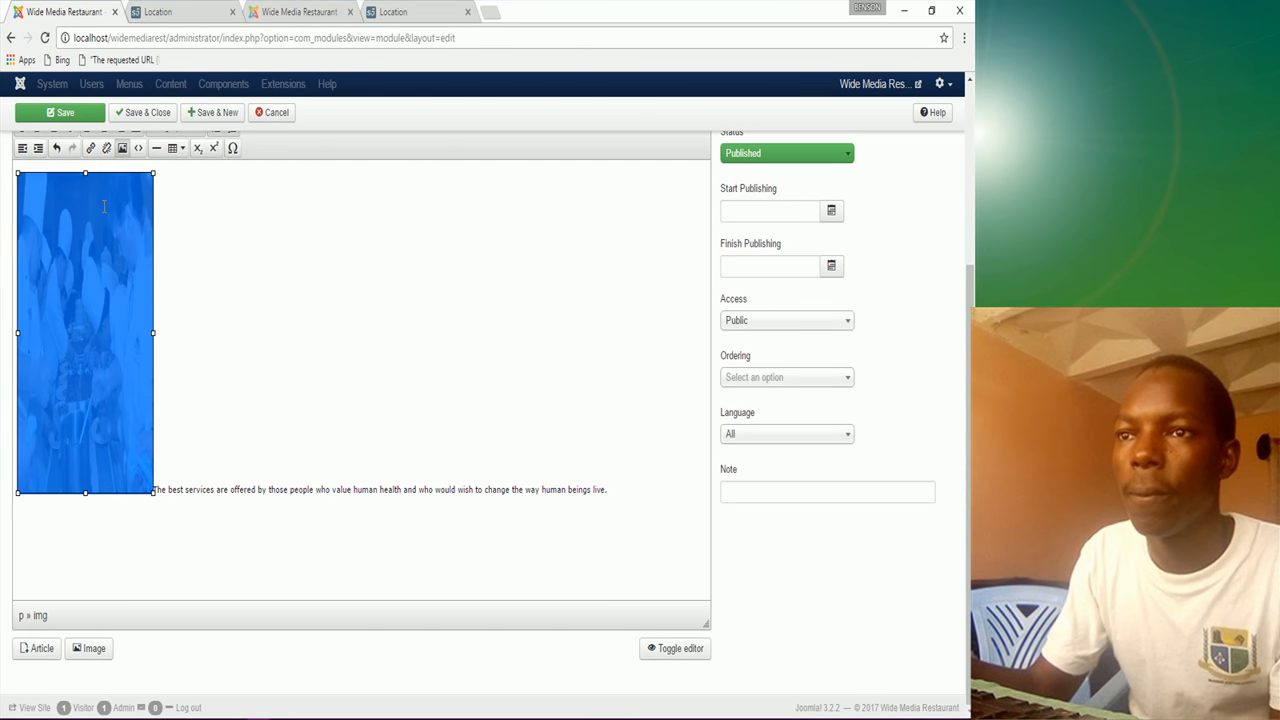
left_click_drag(78, 220, 70, 271)
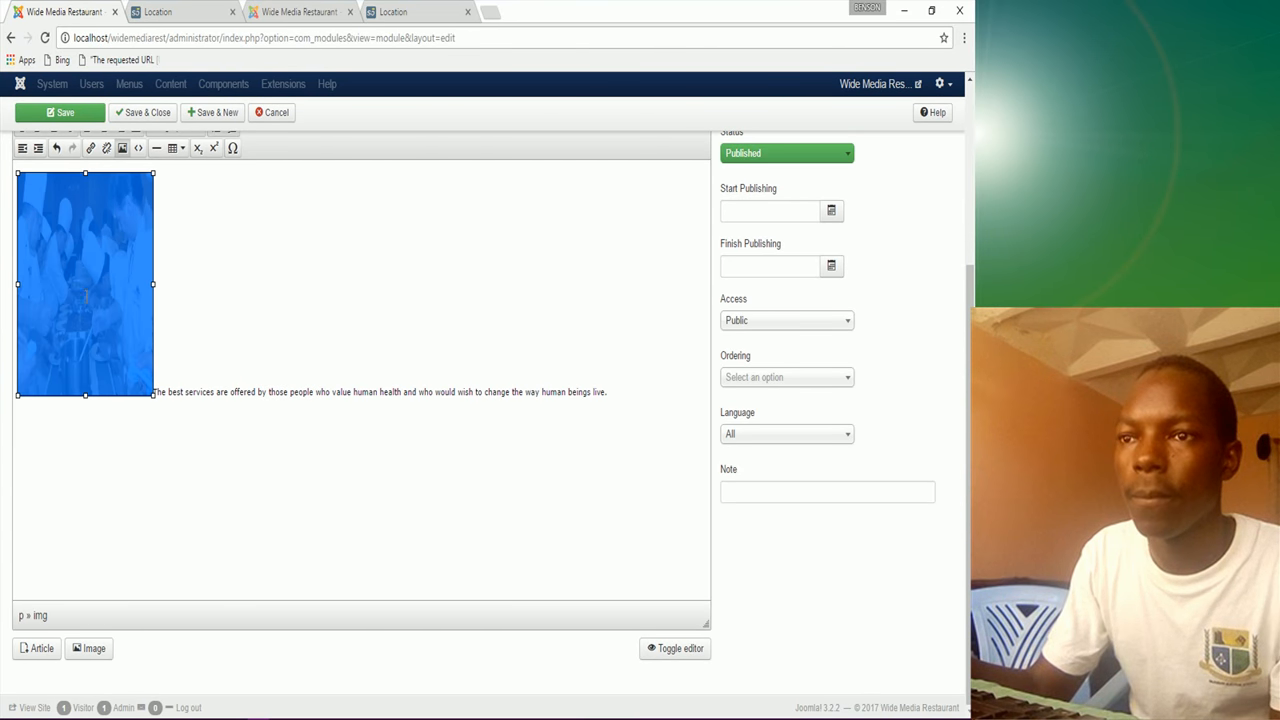
left_click_drag(85, 173, 87, 207)
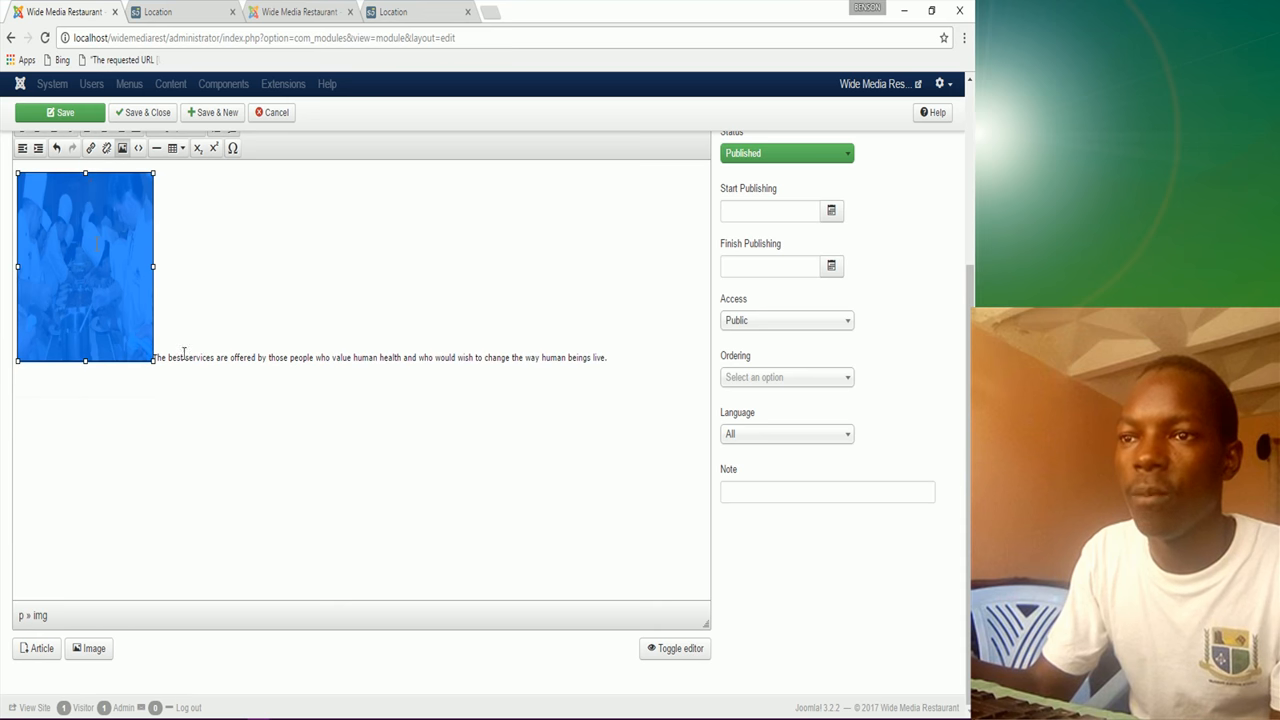
mouse_move(152, 359)
left_mouse_down()
mouse_move(166, 371)
mouse_move(155, 351)
left_mouse_up()
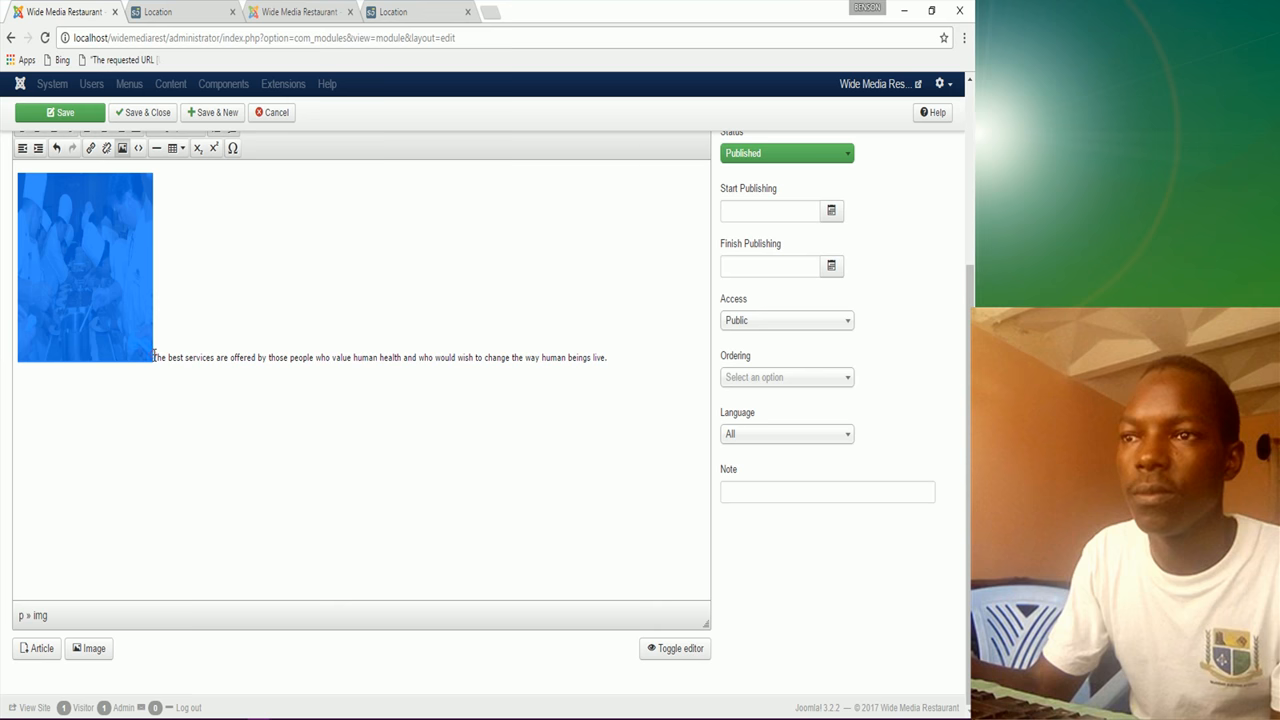
left_click(174, 320)
left_click_drag(153, 357, 639, 380)
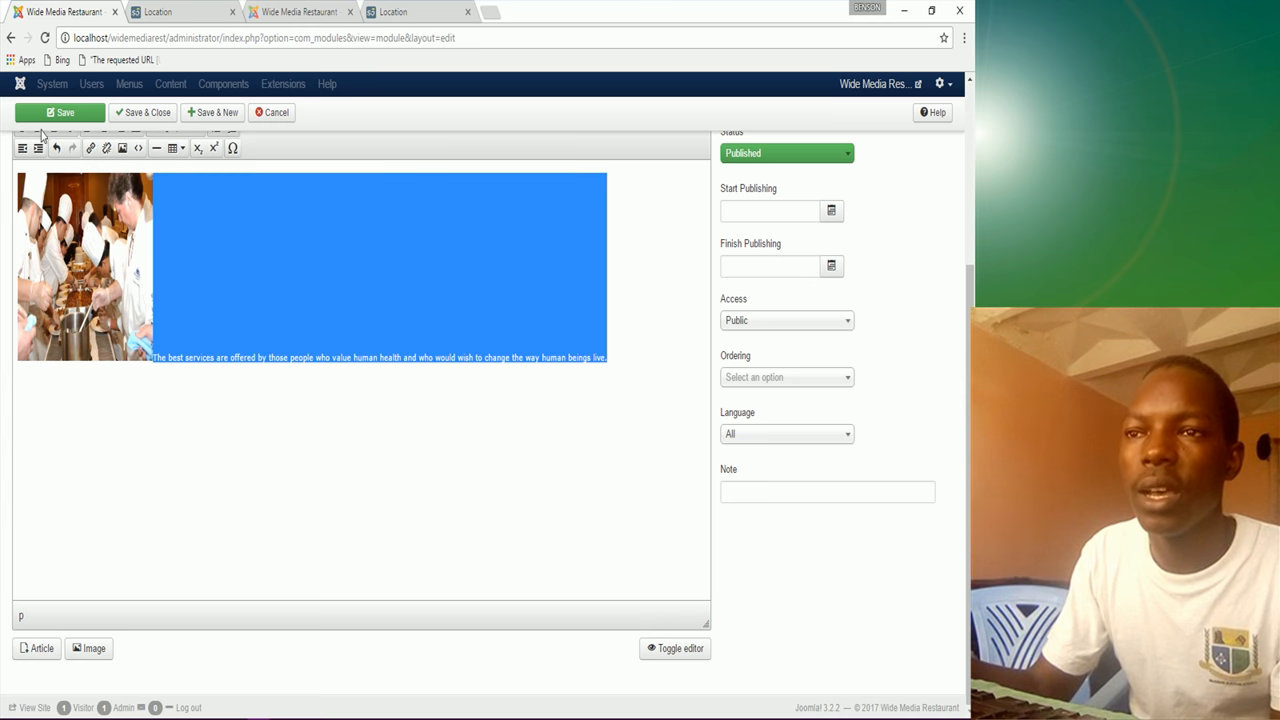
scroll(22, 140, "up", 1)
Step: Bold the testimonial sentence and switch the editor to raw HTML, showing the image at 222×235
left_click(22, 207)
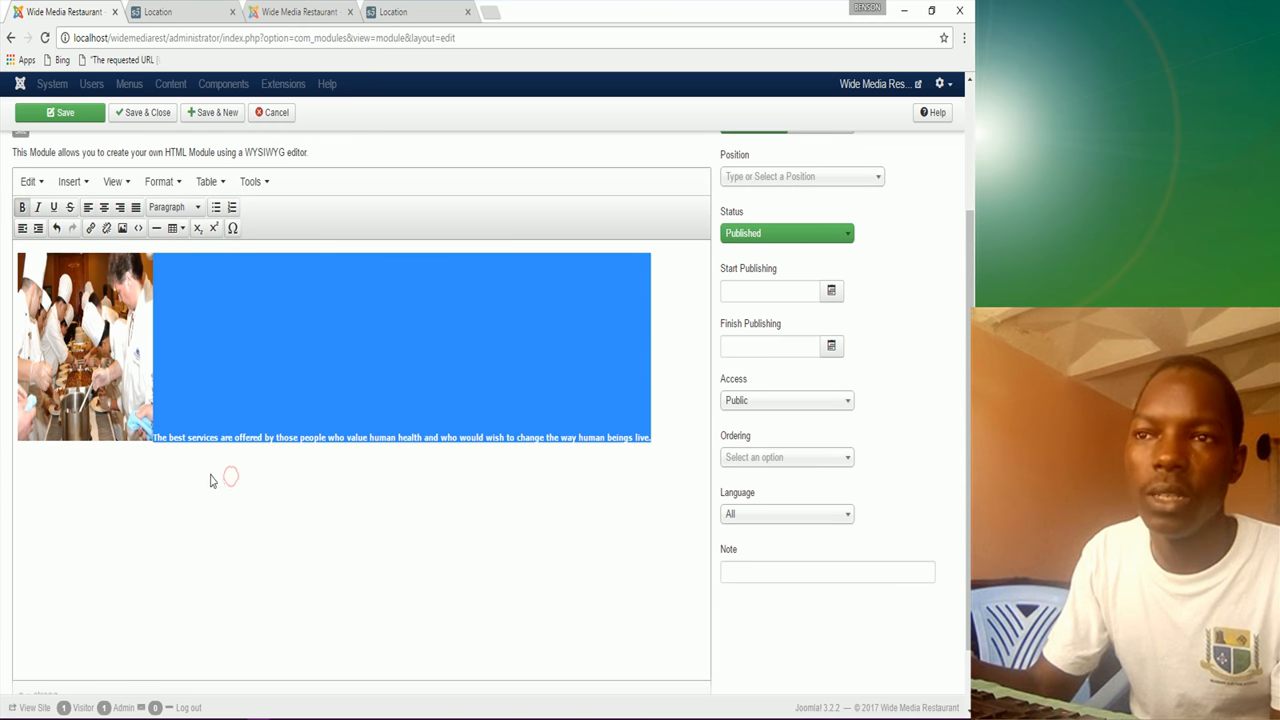
left_click(663, 450)
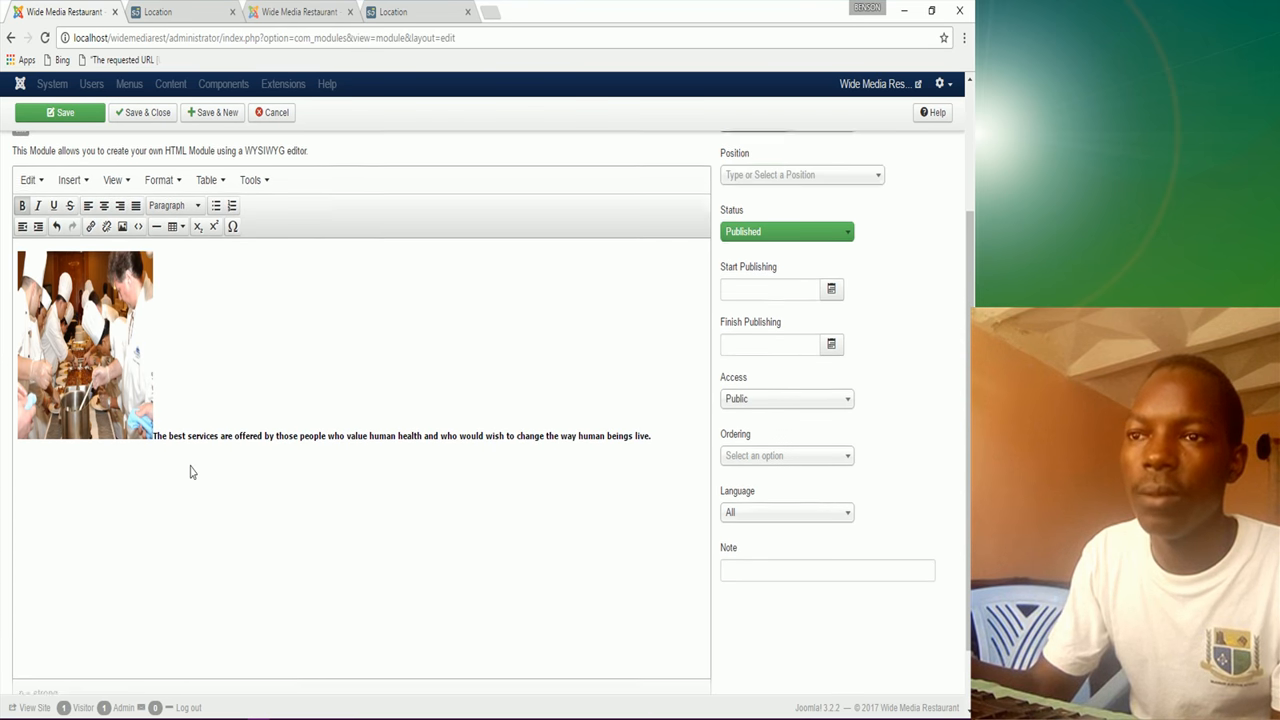
scroll(191, 474, "down", 1)
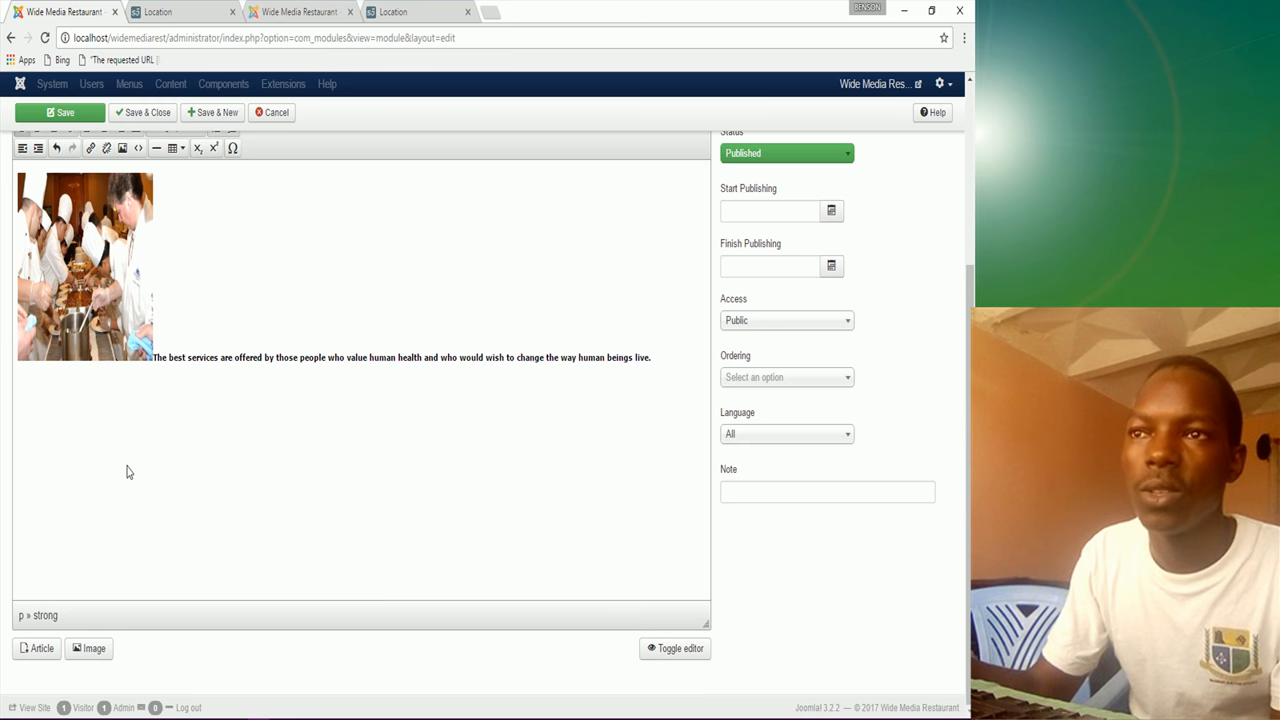
left_click(672, 655)
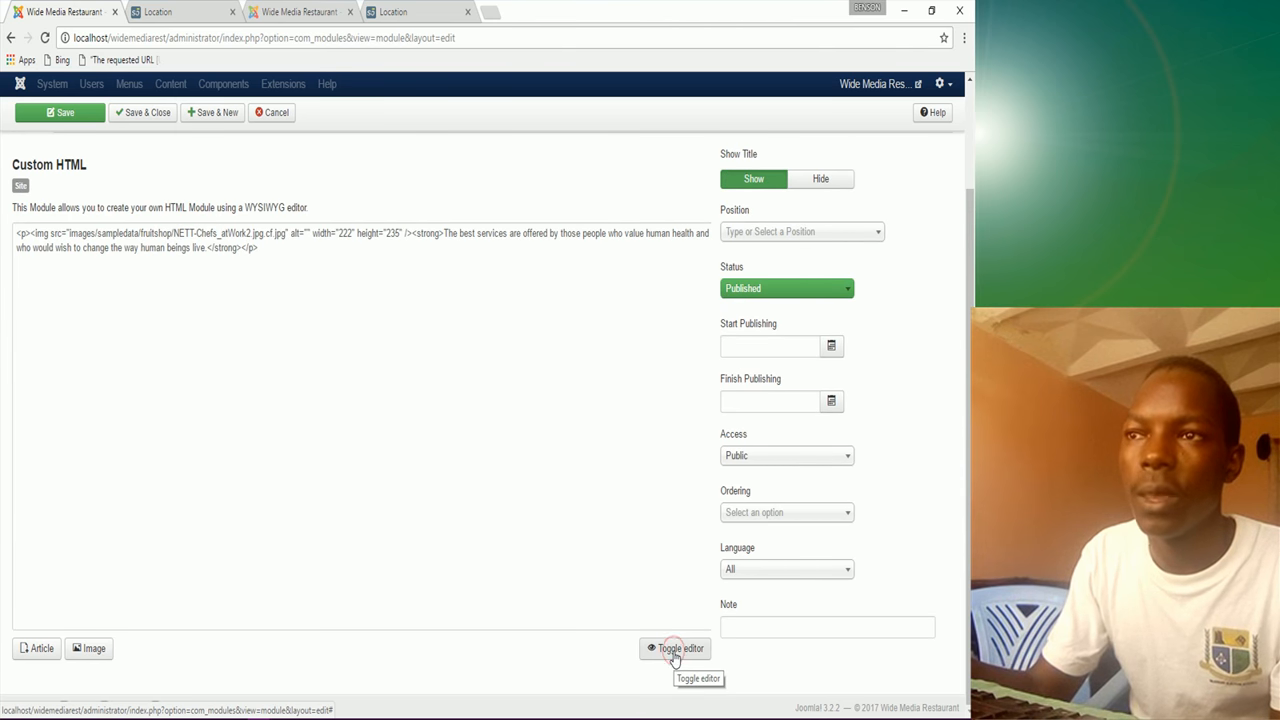
Step: Wrap the testimonial sentence in <blockquote></blockquote> tags in the HTML source and return to the visual editor
left_click(440, 235)
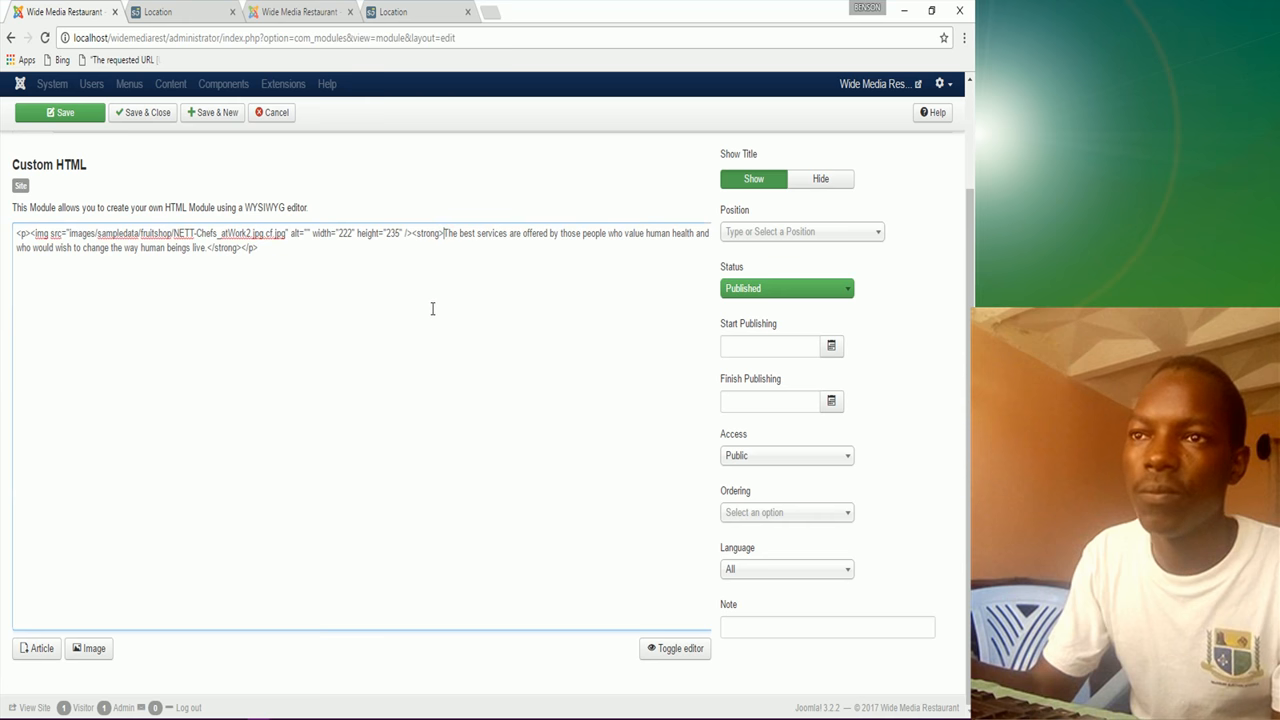
type("<")
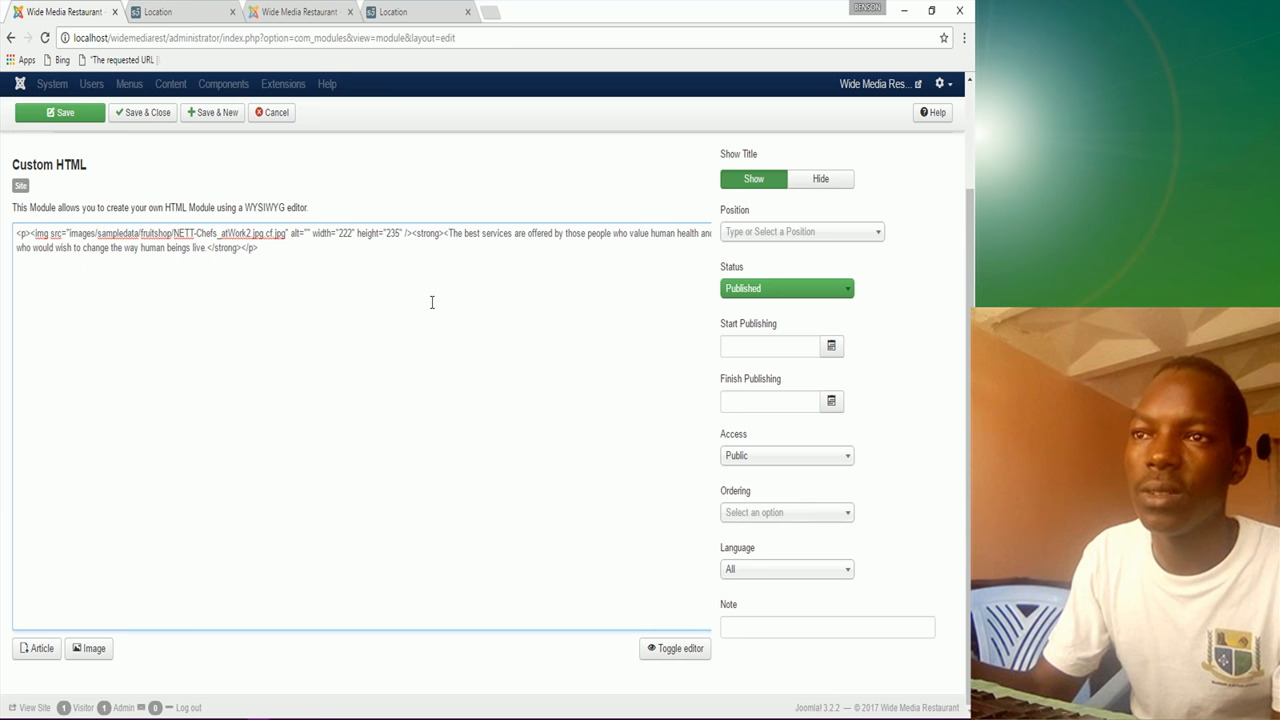
type("blo")
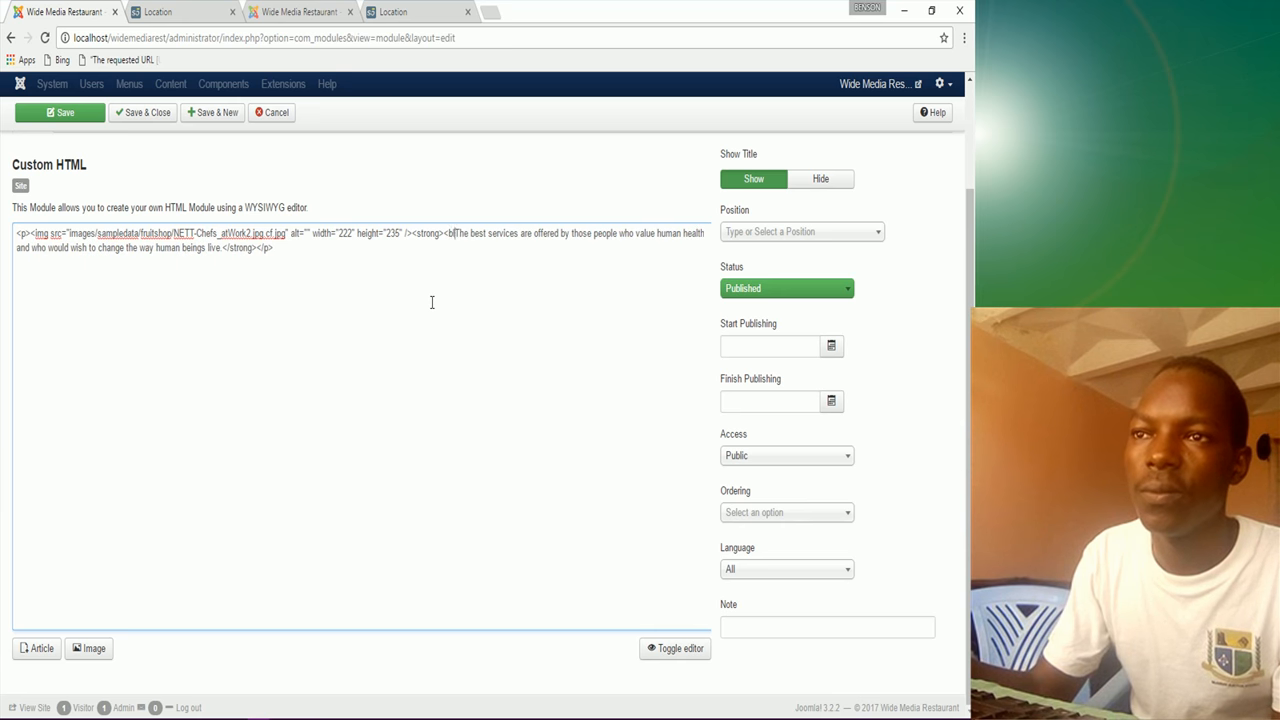
type("ckqu")
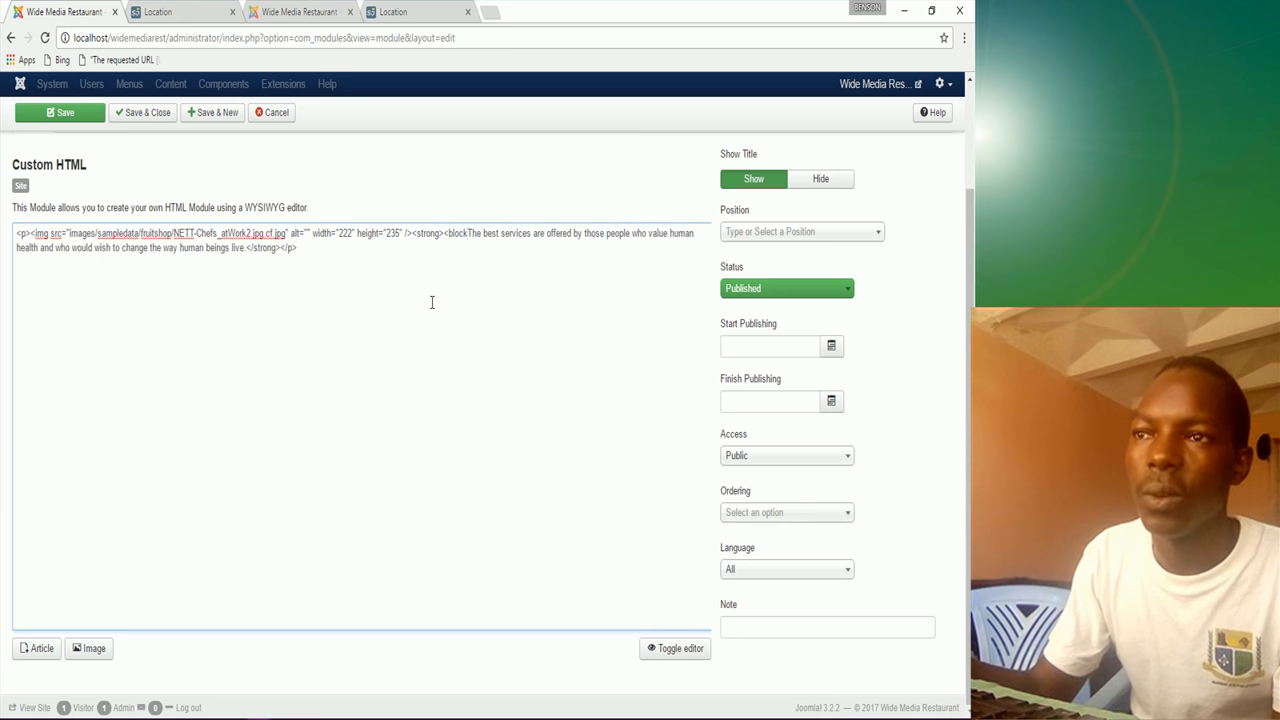
type("ote")
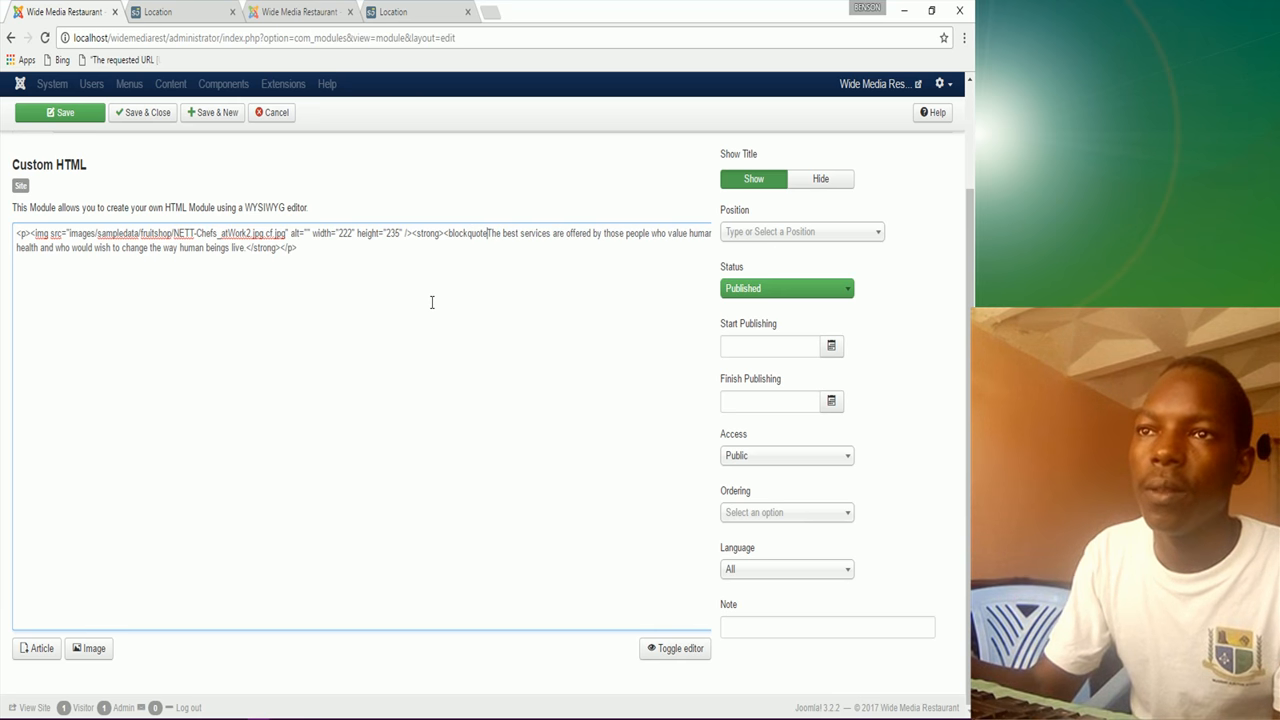
type(">")
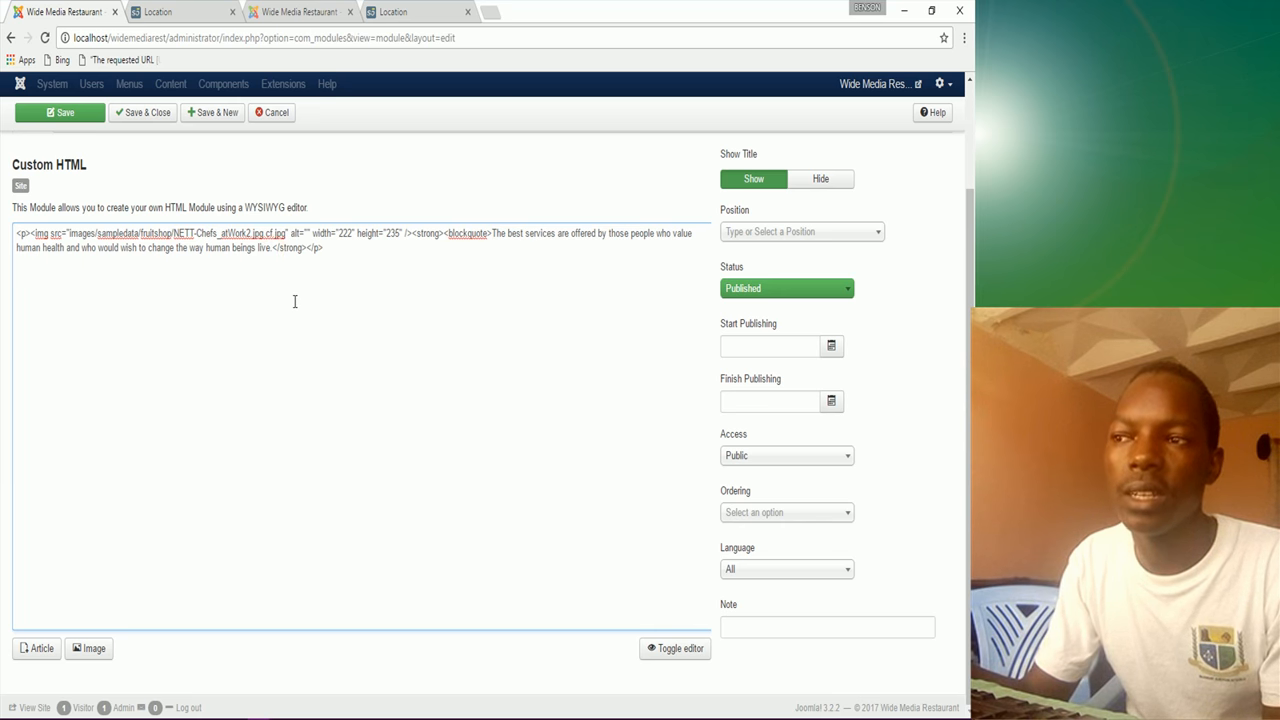
type("</")
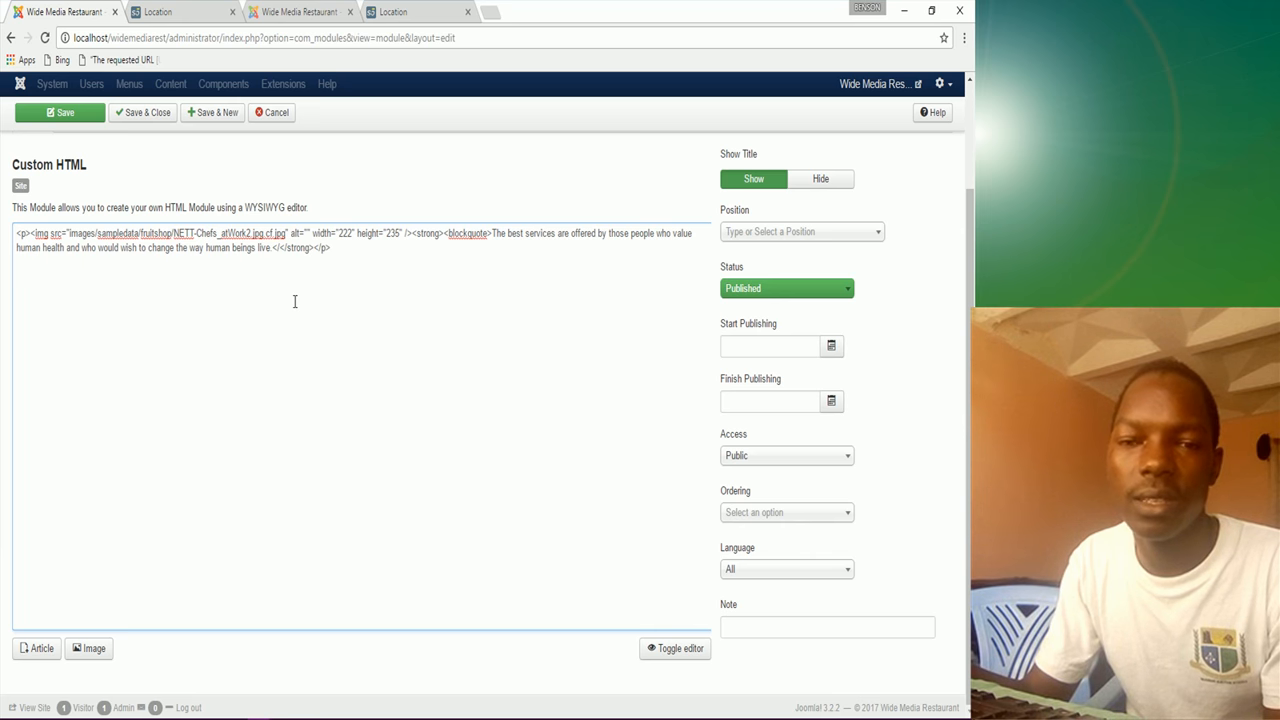
type("block")
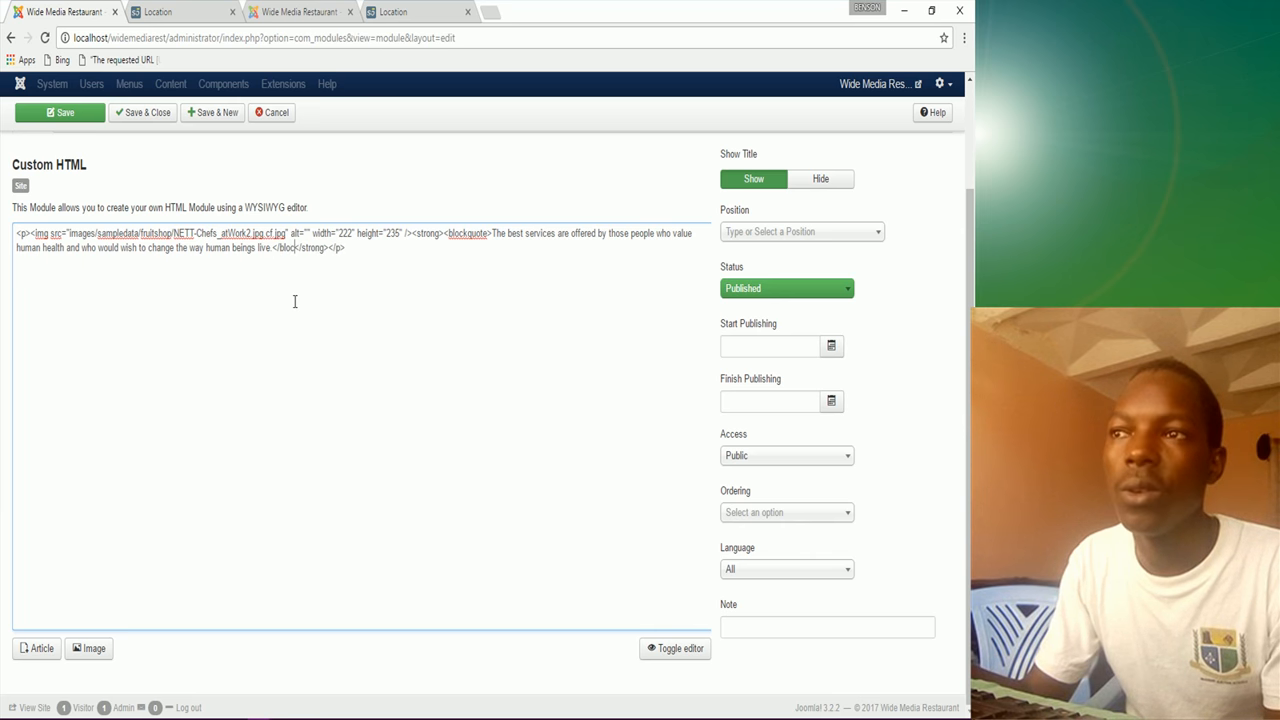
type("q")
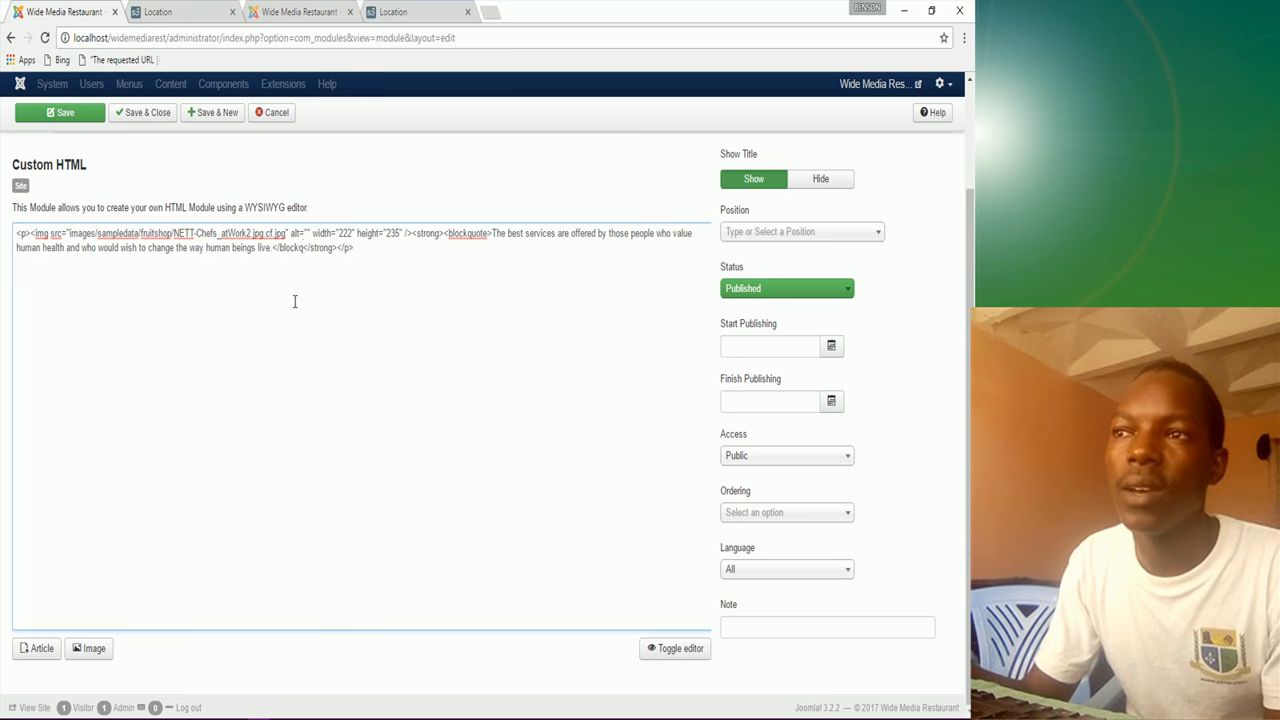
type("uote")
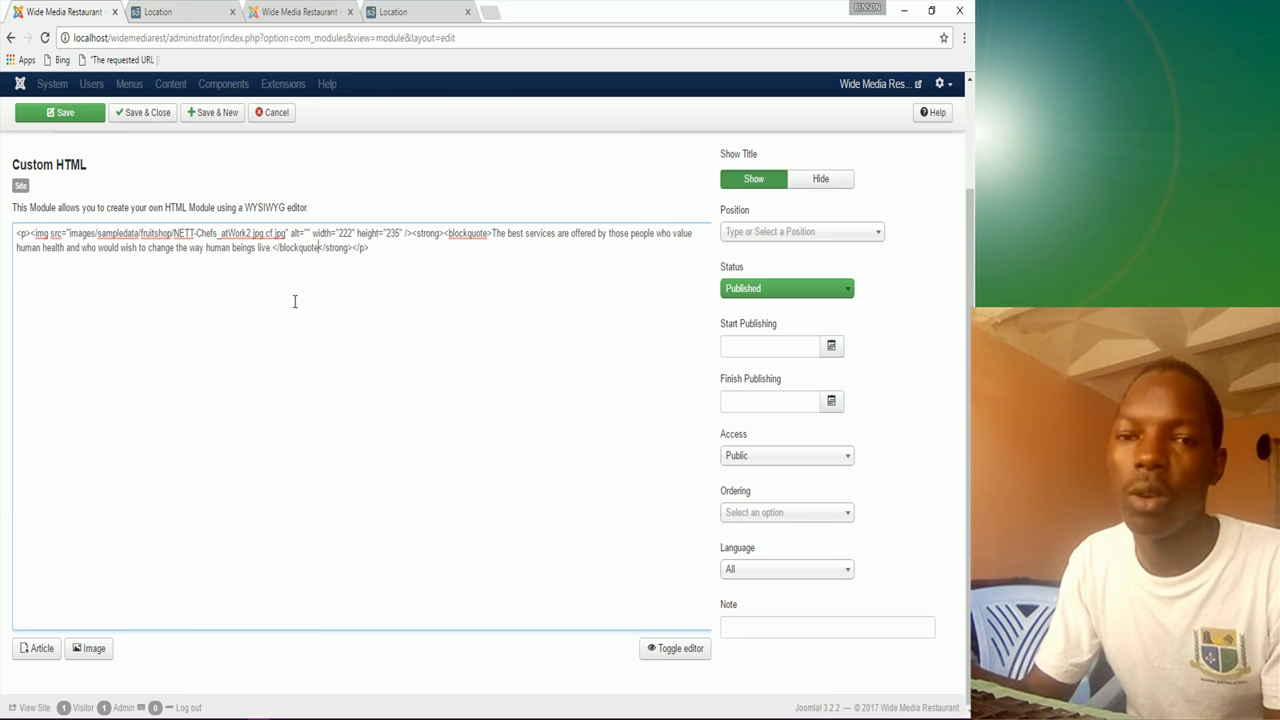
type(">")
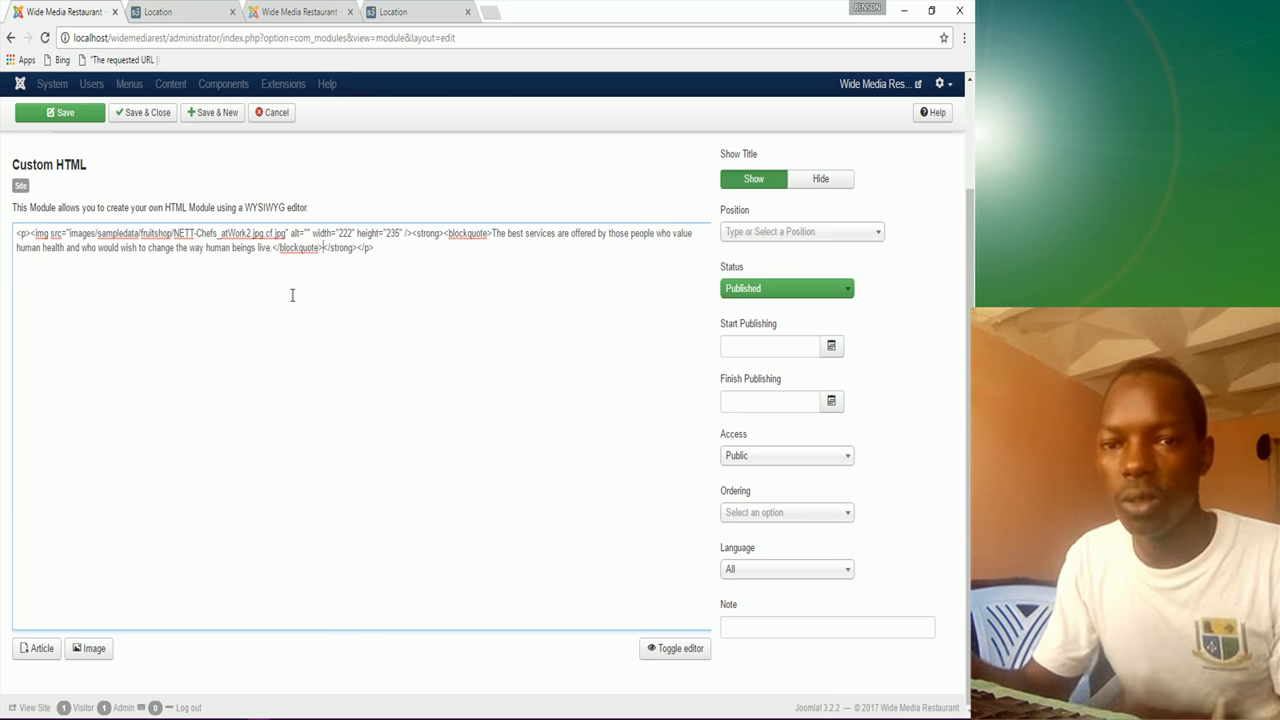
left_click(675, 650)
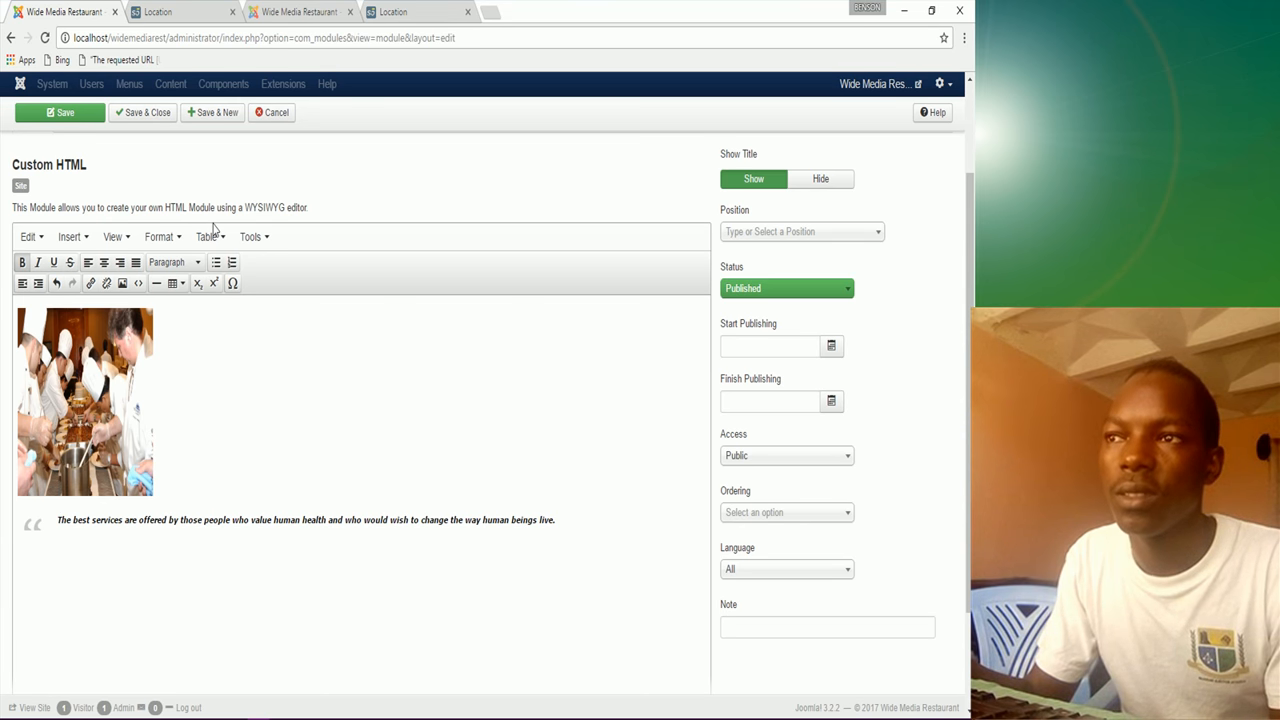
Step: Save the Testimonials module, set its position to Middle Top 4 [middle_top_4], and save again
left_click(68, 114)
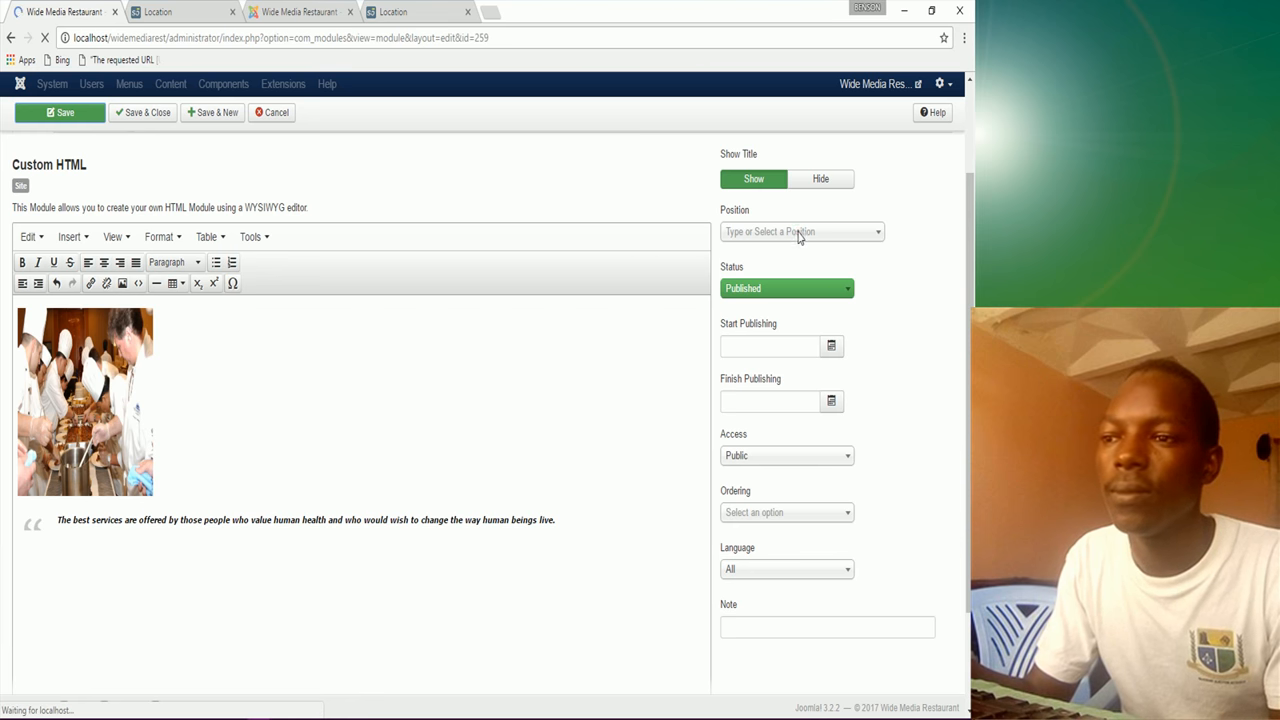
left_click(781, 404)
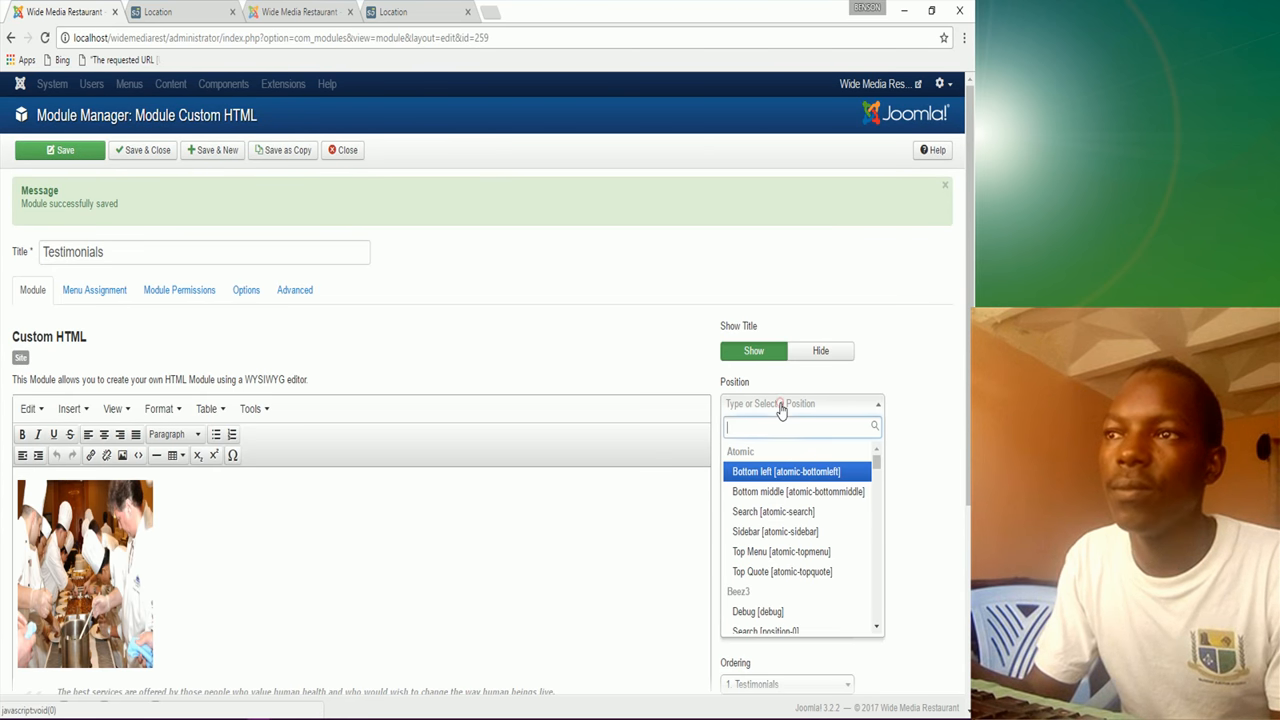
type("middle")
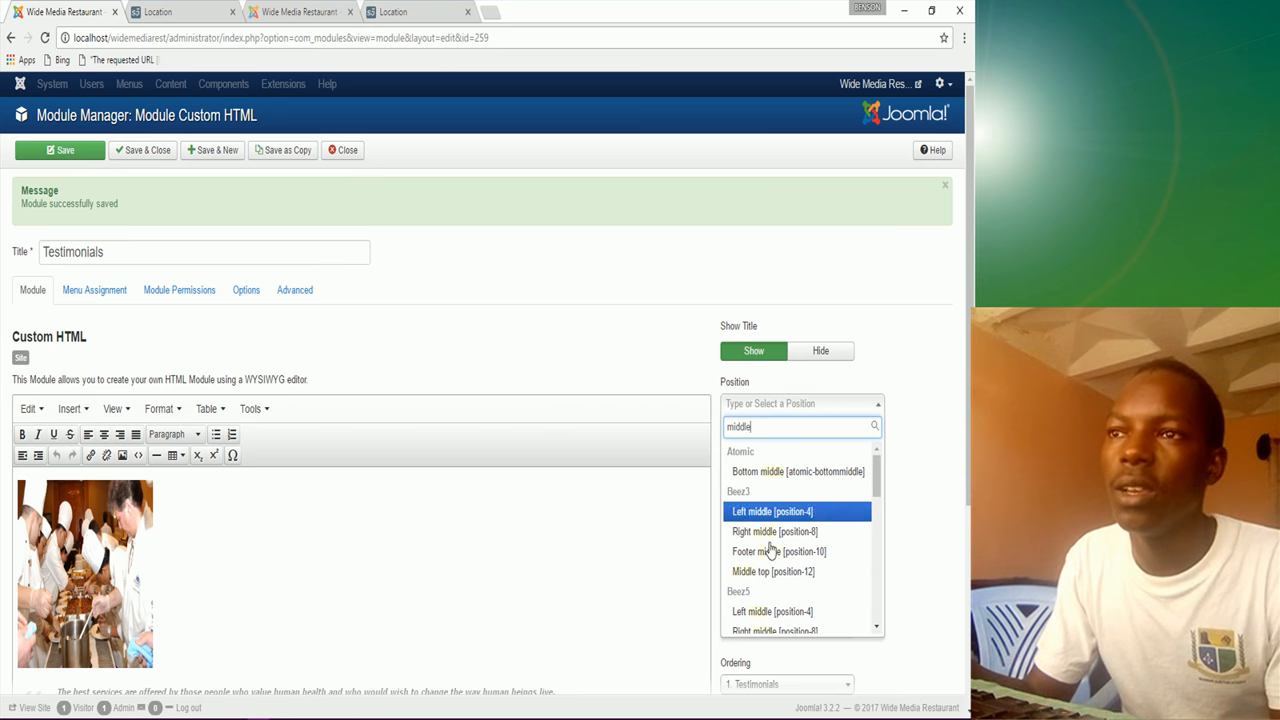
scroll(770, 529, "down", 3)
scroll(777, 530, "down", 4)
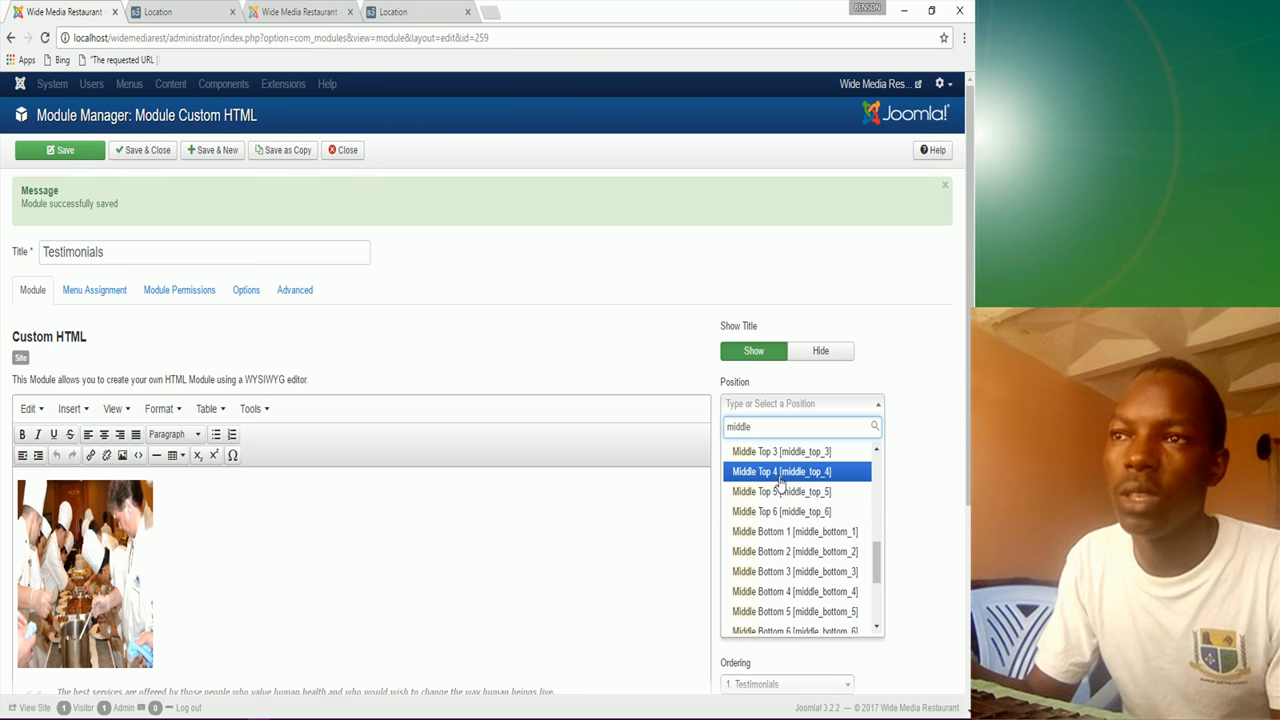
left_click(779, 472)
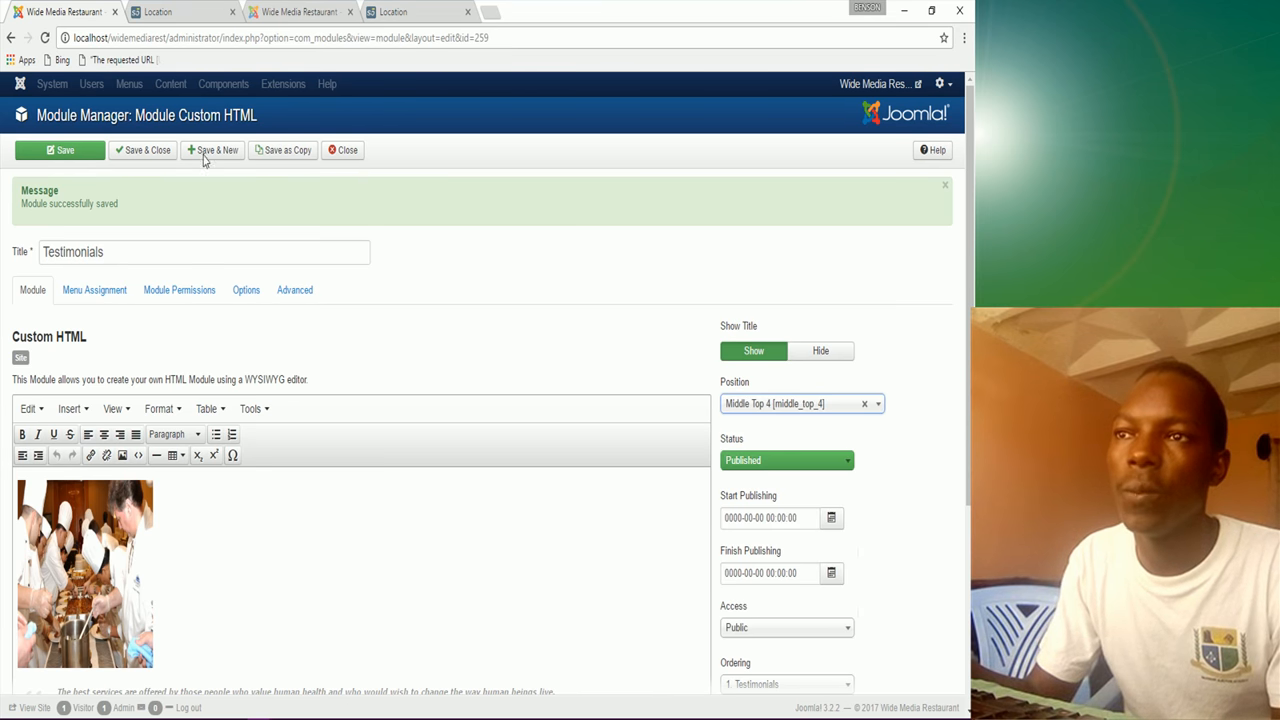
left_click(88, 153)
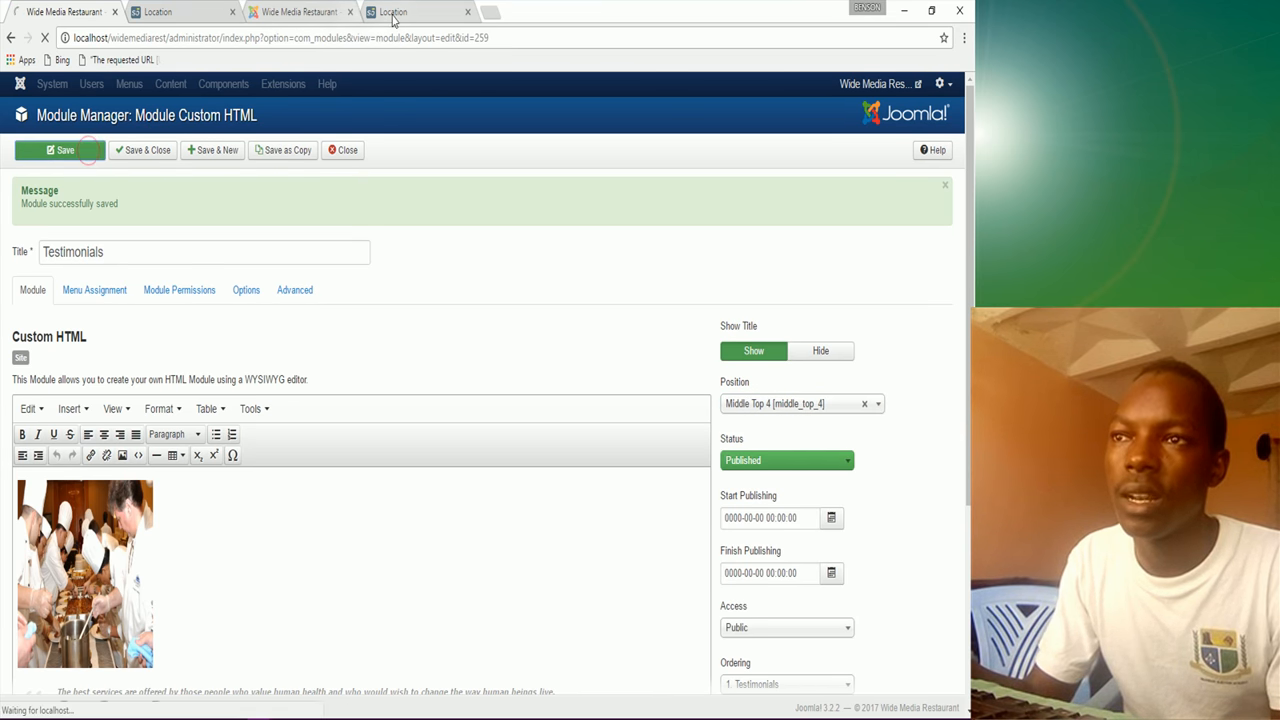
left_click(393, 14)
Step: Reload the Wide Media Location page and compare it with the Magazine site's Location page
left_click(175, 12)
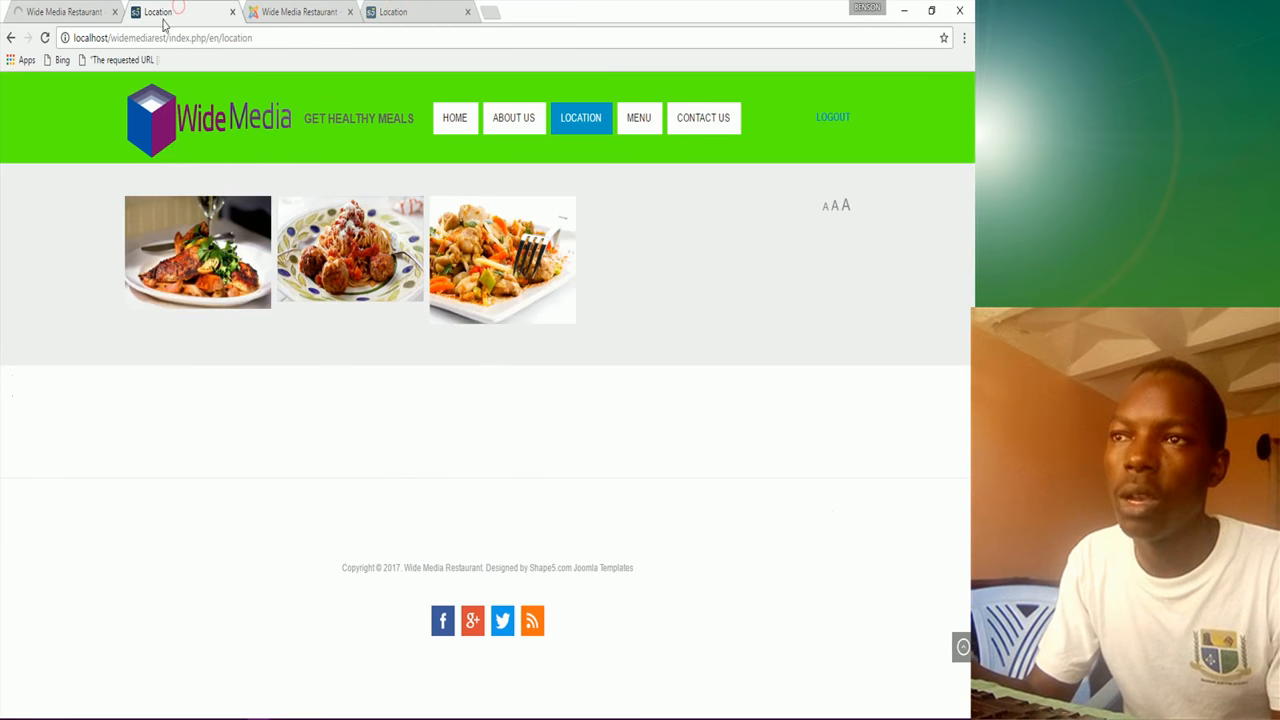
left_click(44, 42)
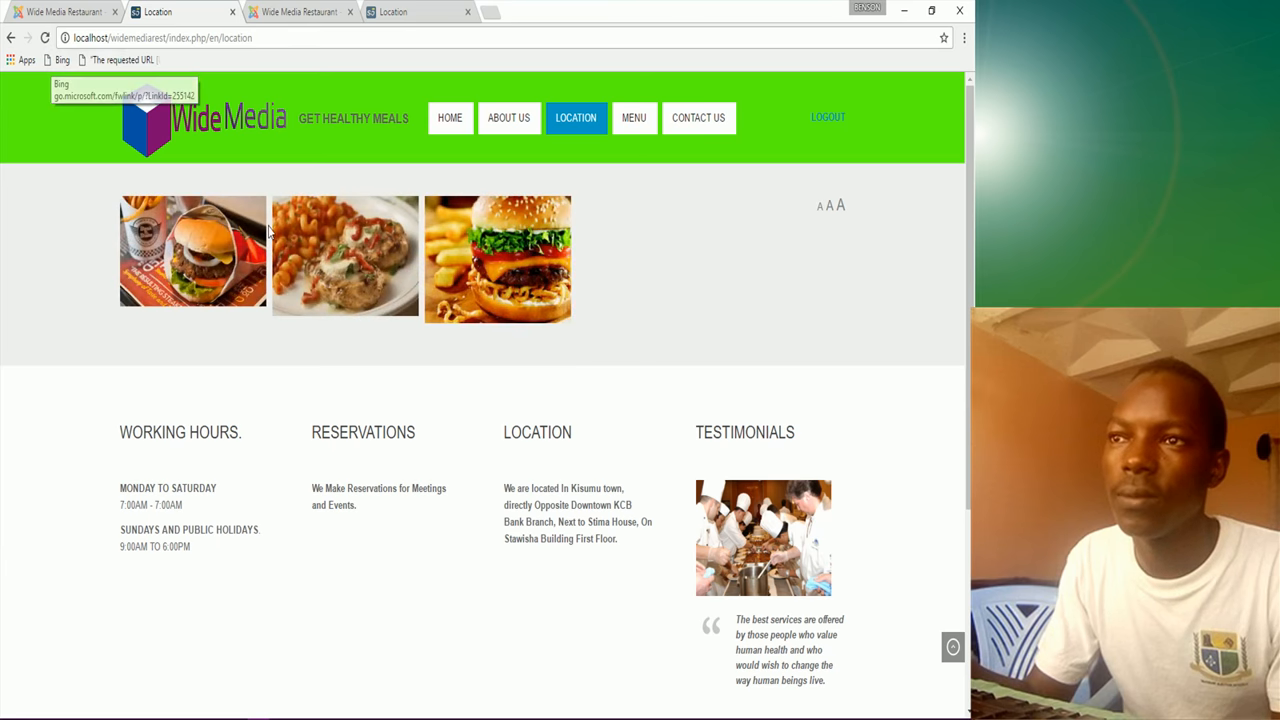
scroll(771, 585, "down", 2)
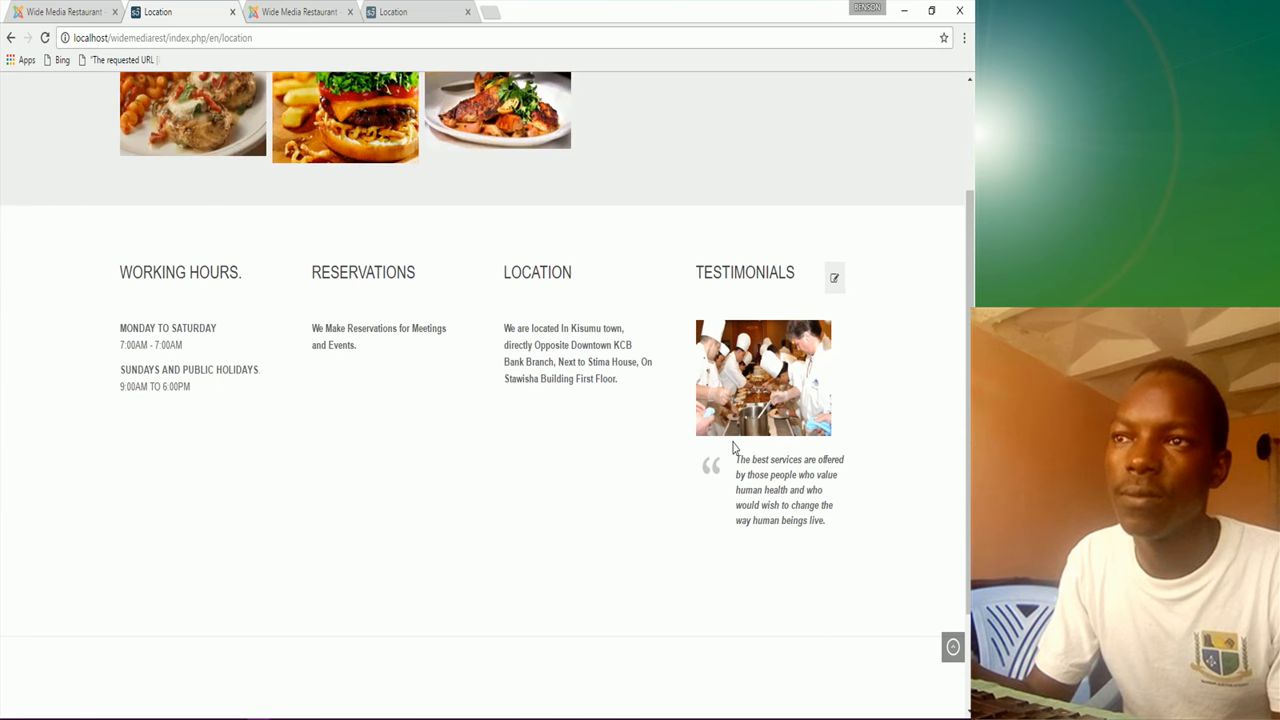
left_click(416, 12)
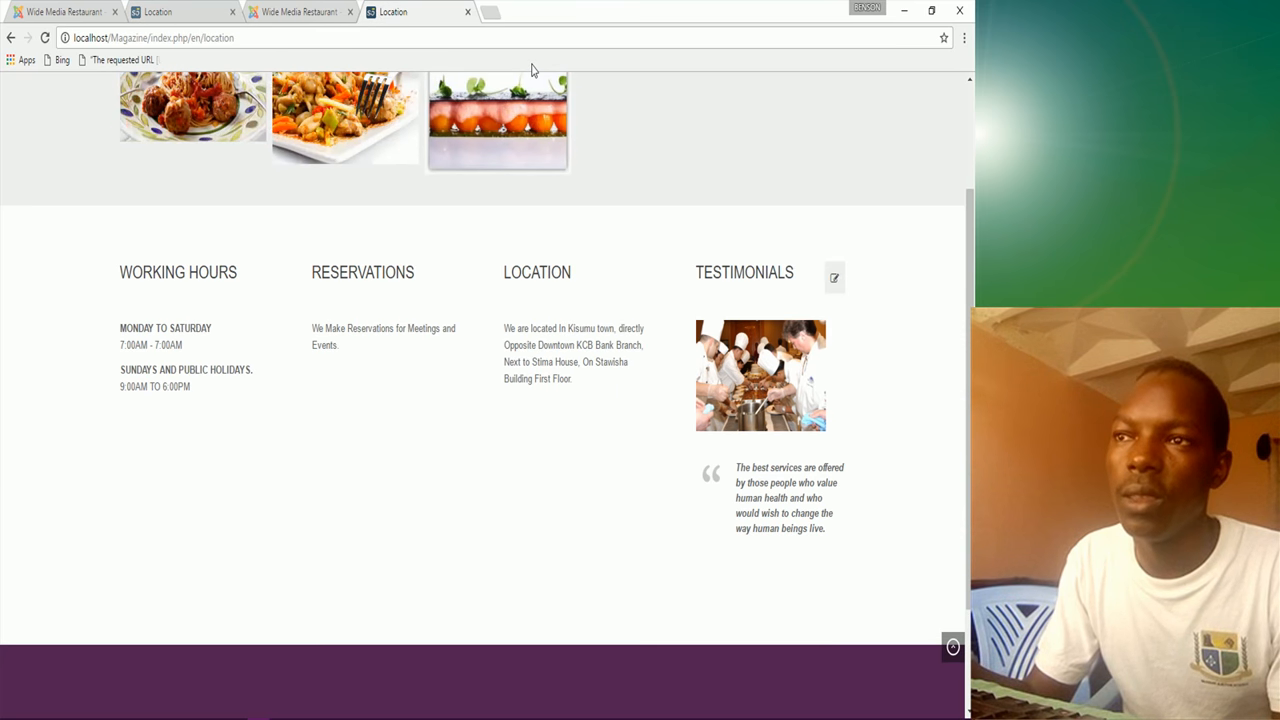
left_click(164, 14)
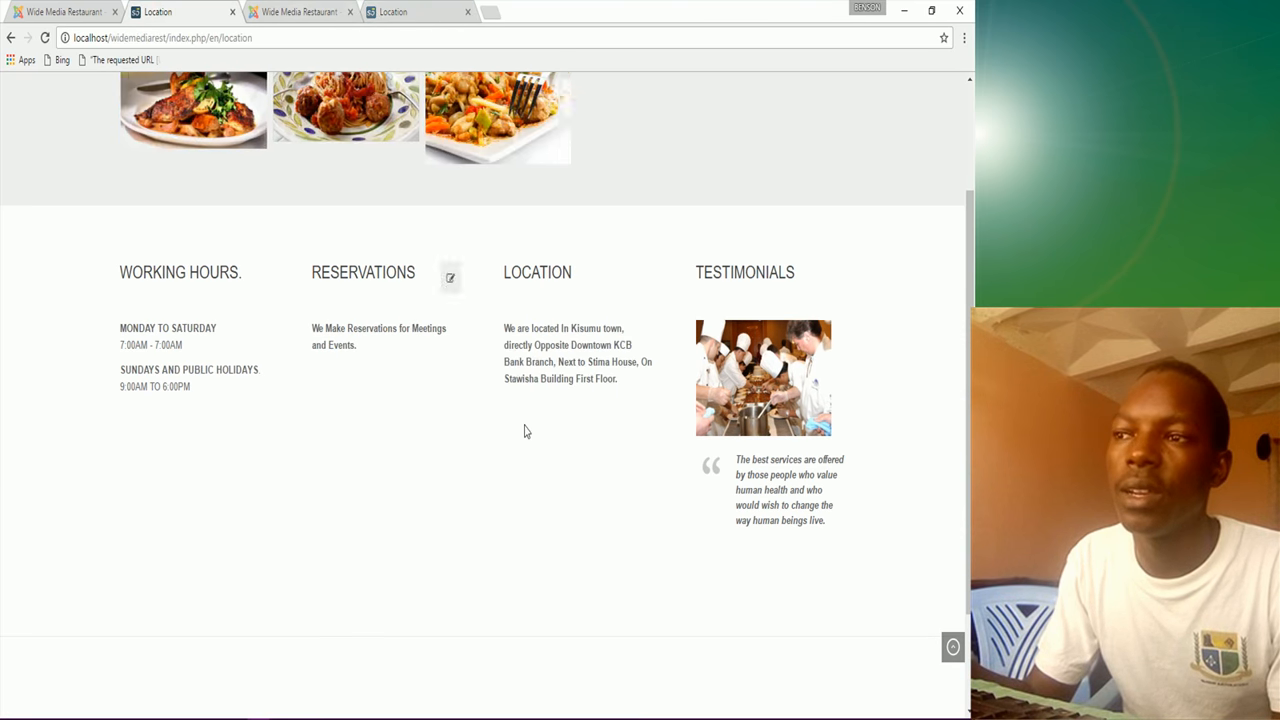
left_click(412, 12)
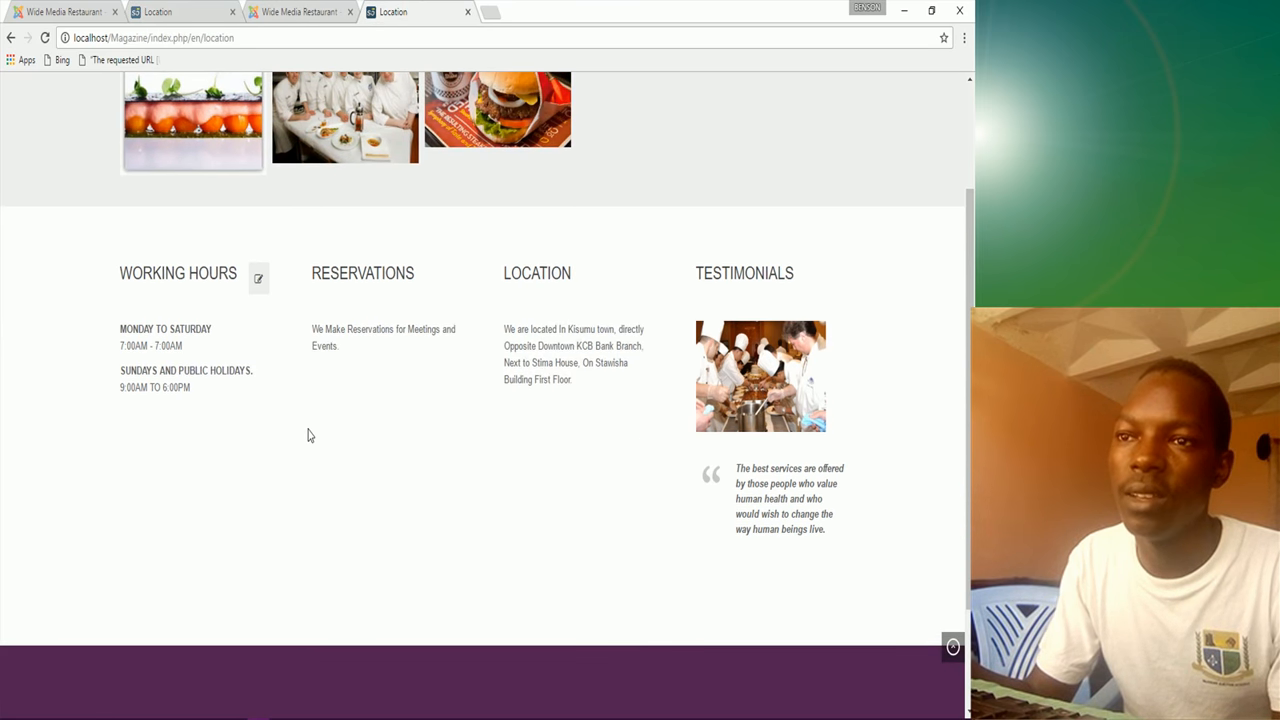
scroll(308, 435, "up", 3)
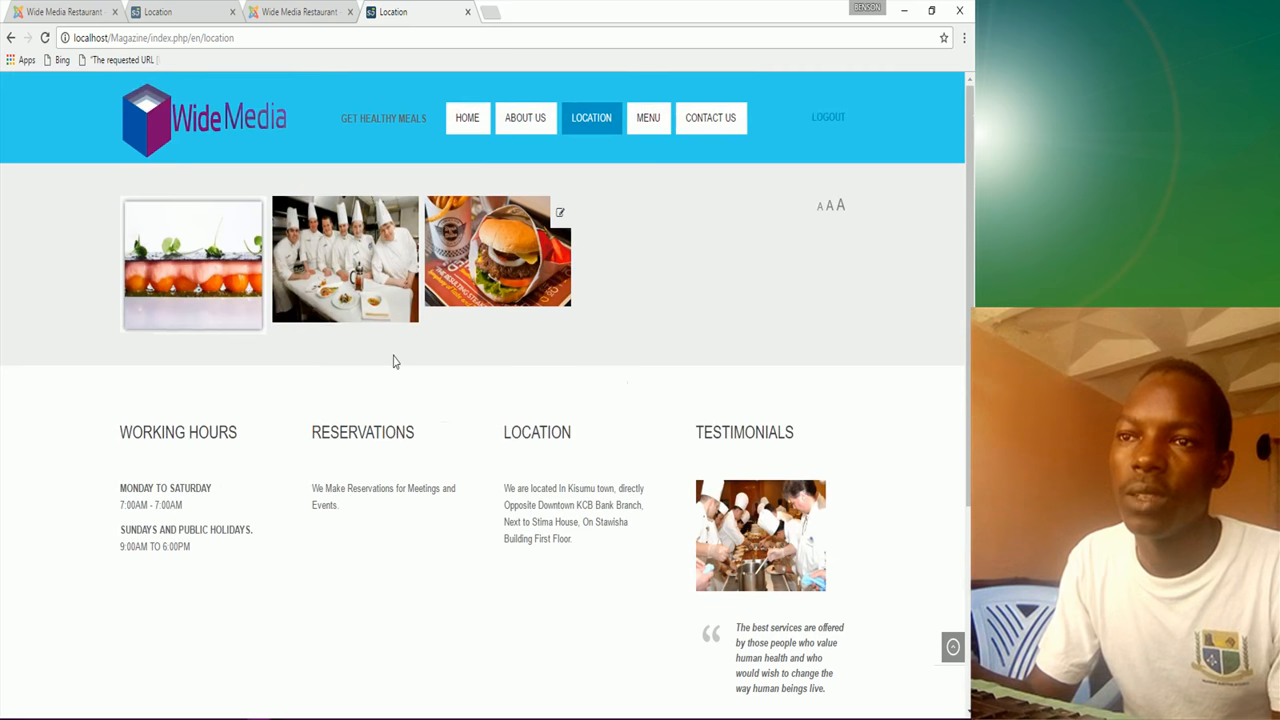
left_click(170, 12)
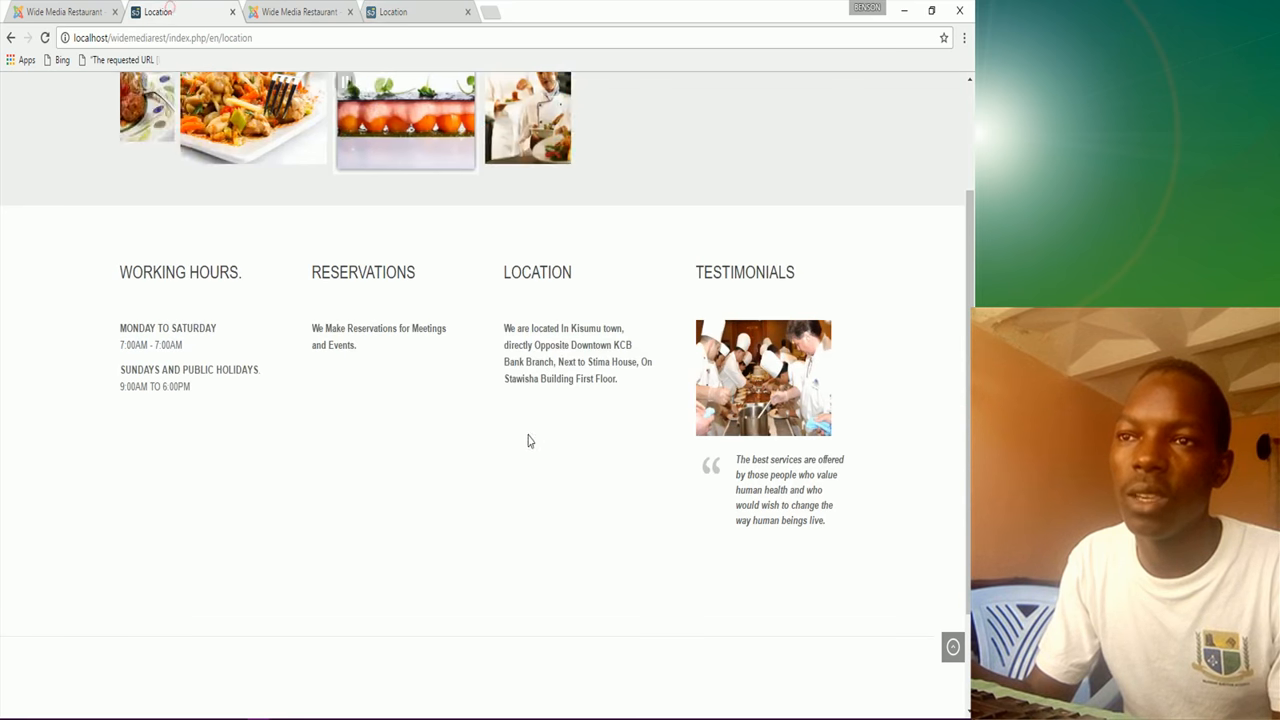
scroll(417, 417, "up", 3)
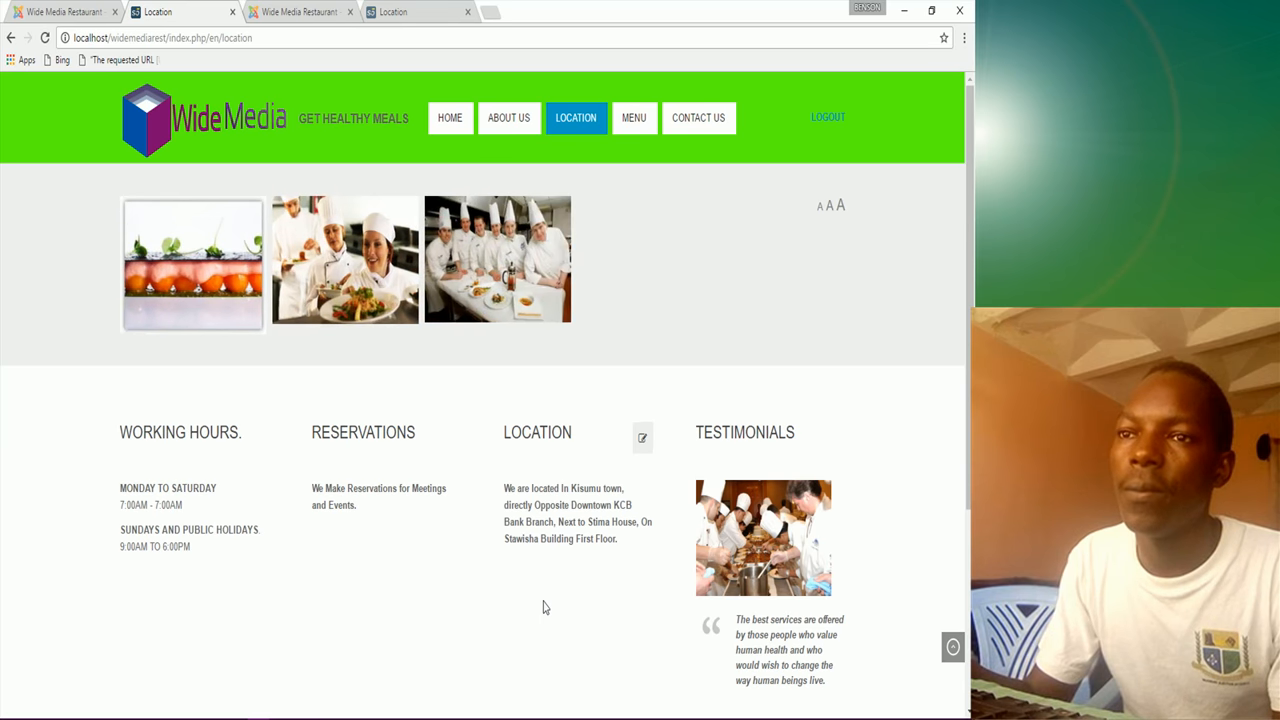
Step: Try the A/AA/AAA font-size controls, ending with the largest page text size
left_click(820, 210)
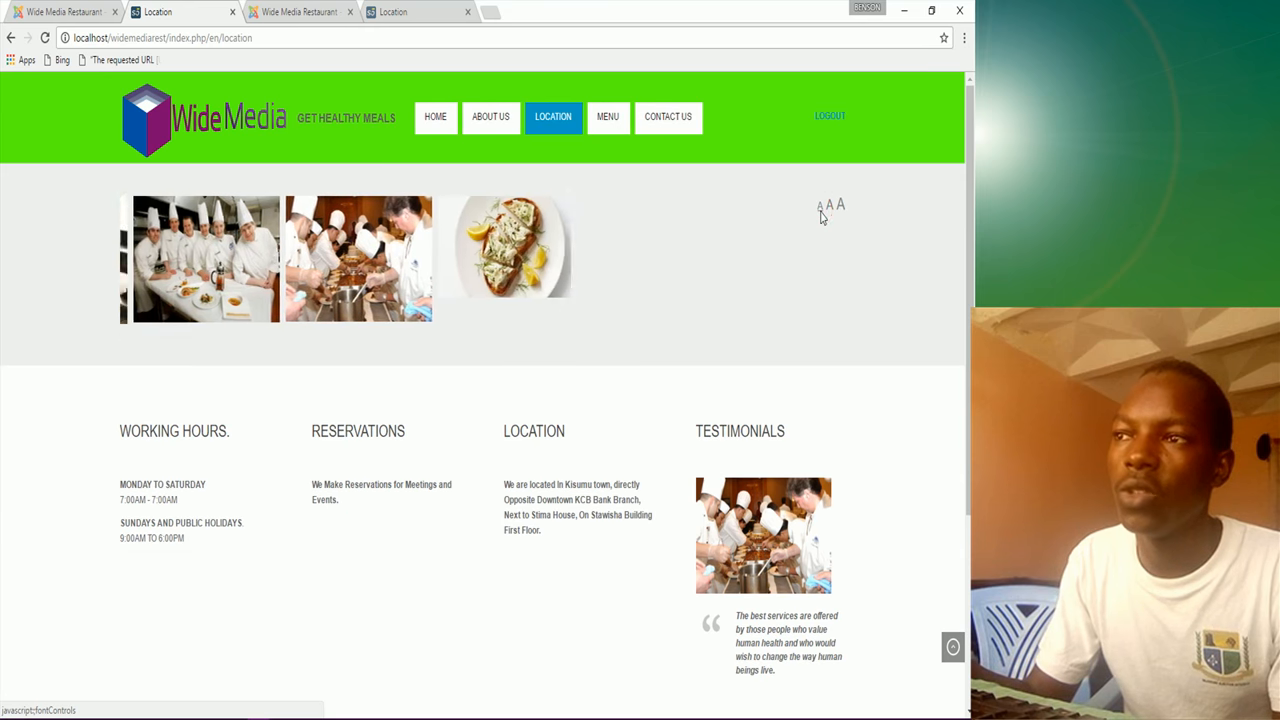
left_click(830, 208)
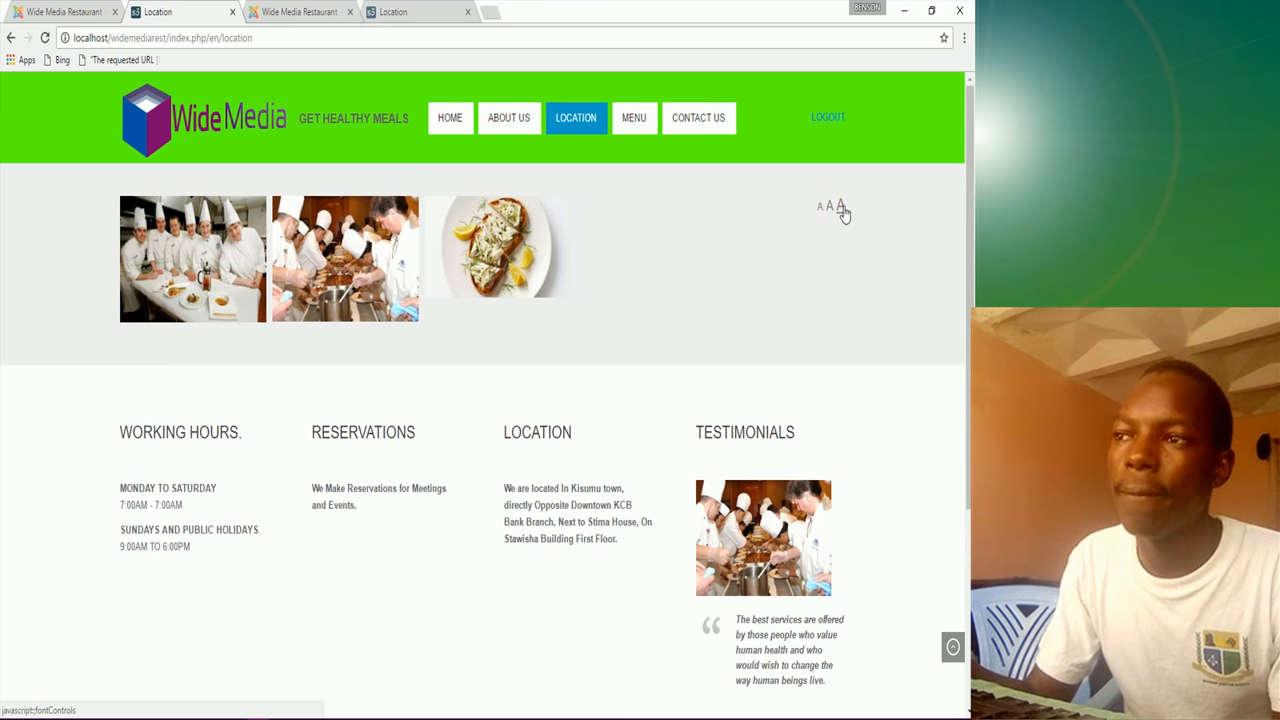
left_click(843, 212)
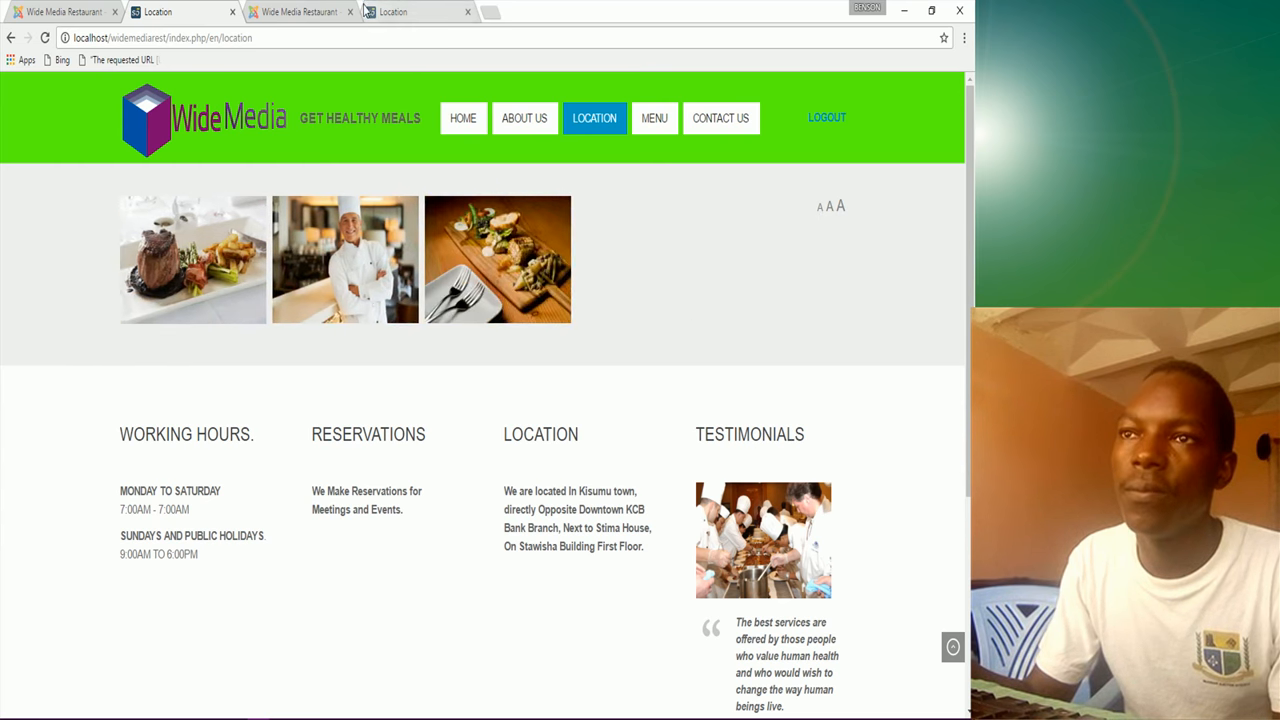
Step: Open the Menu page on the Magazine and Wide Media sites to compare them
left_click(400, 11)
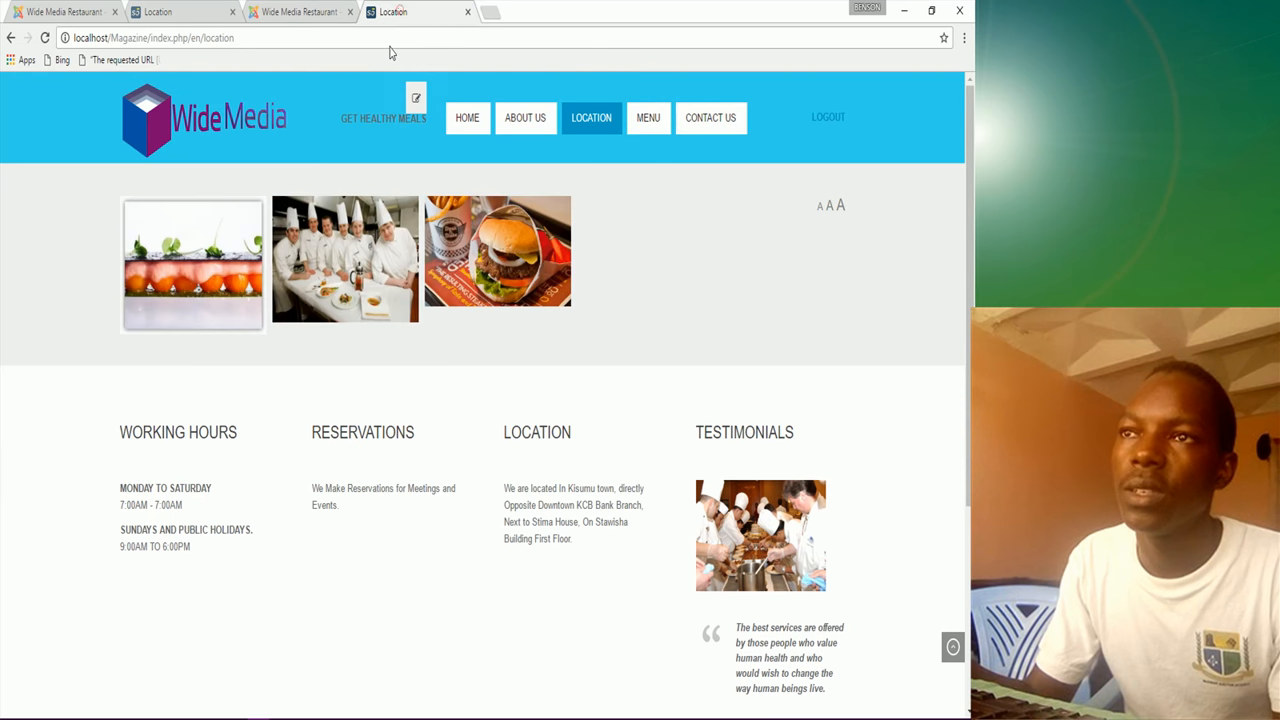
left_click(650, 123)
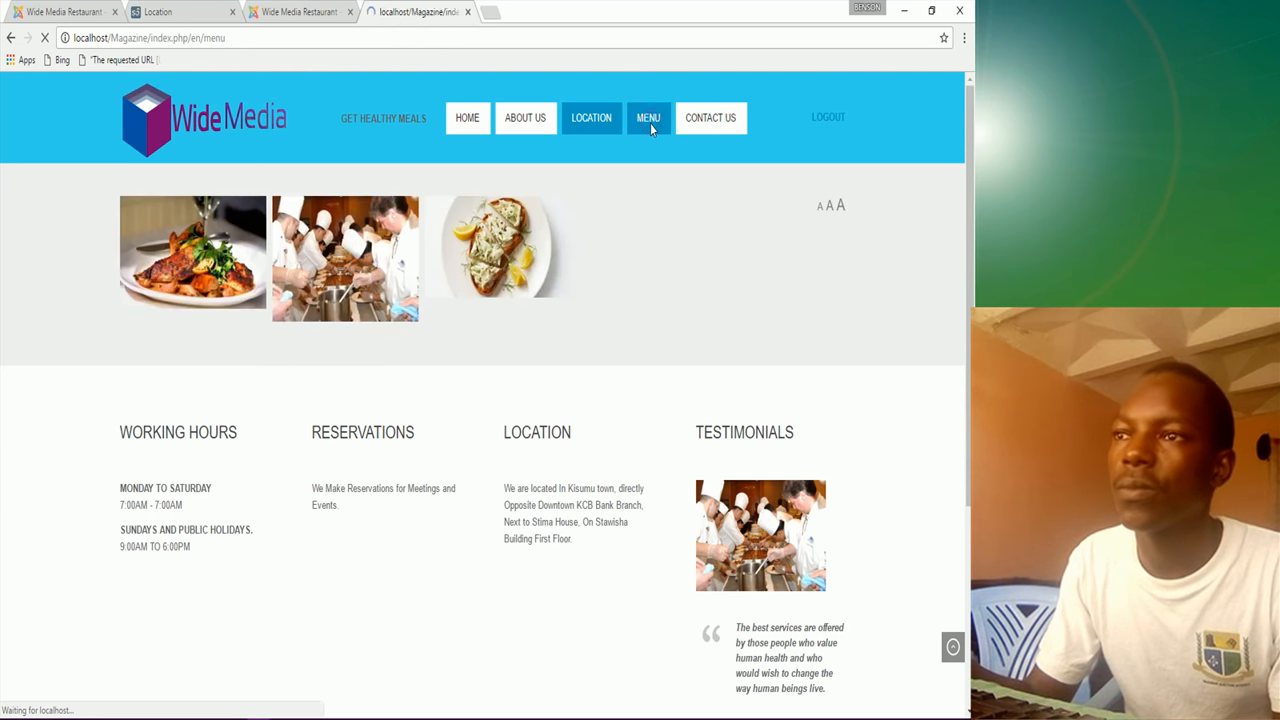
scroll(508, 401, "down", 2)
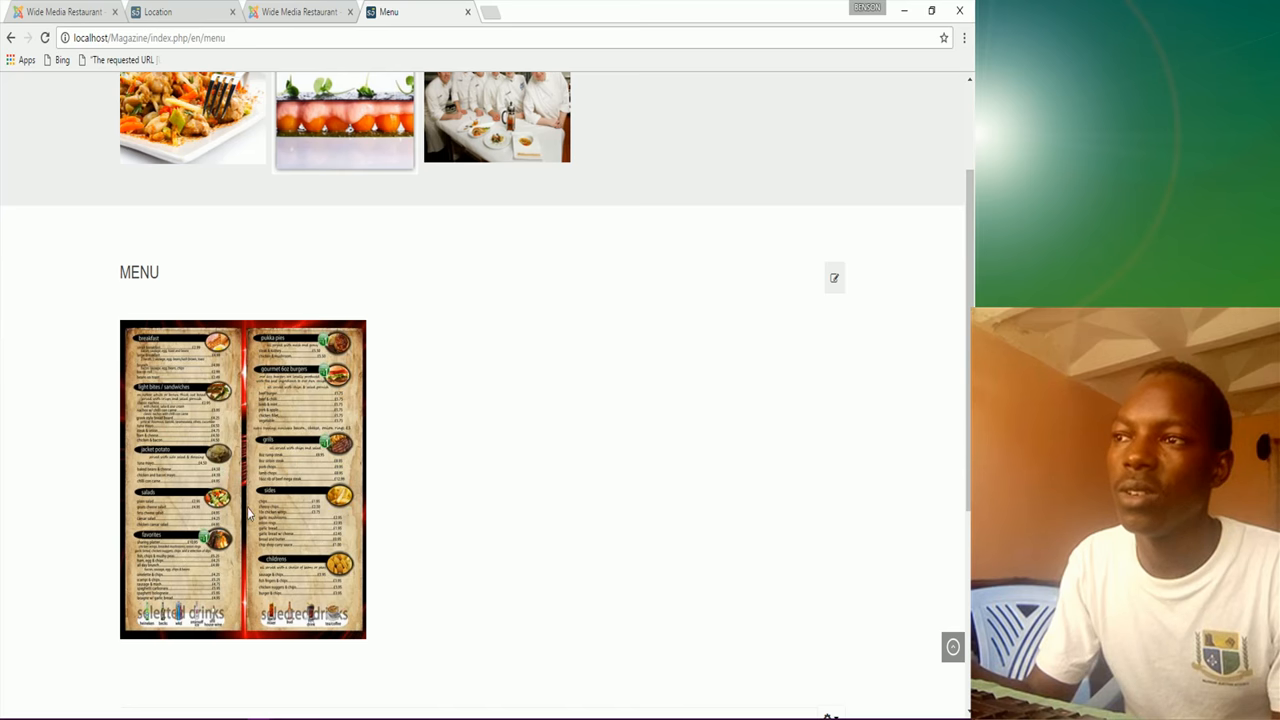
scroll(248, 515, "down", 3)
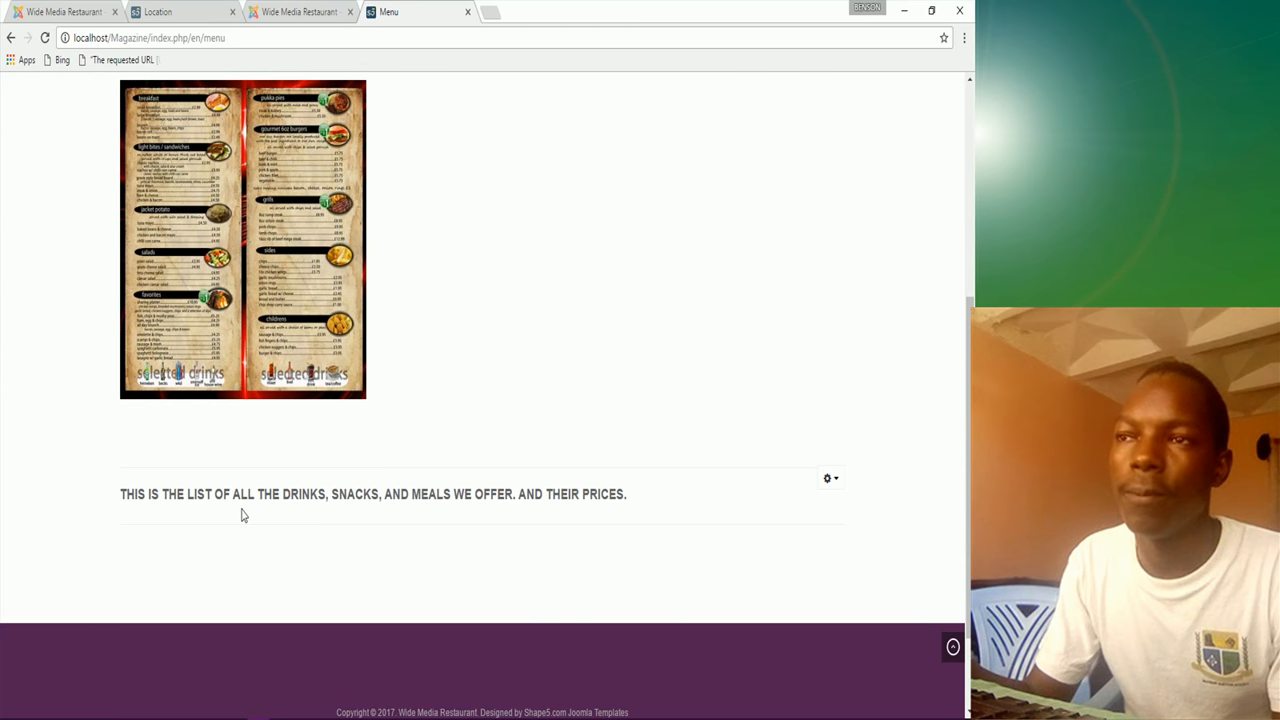
left_click(200, 8)
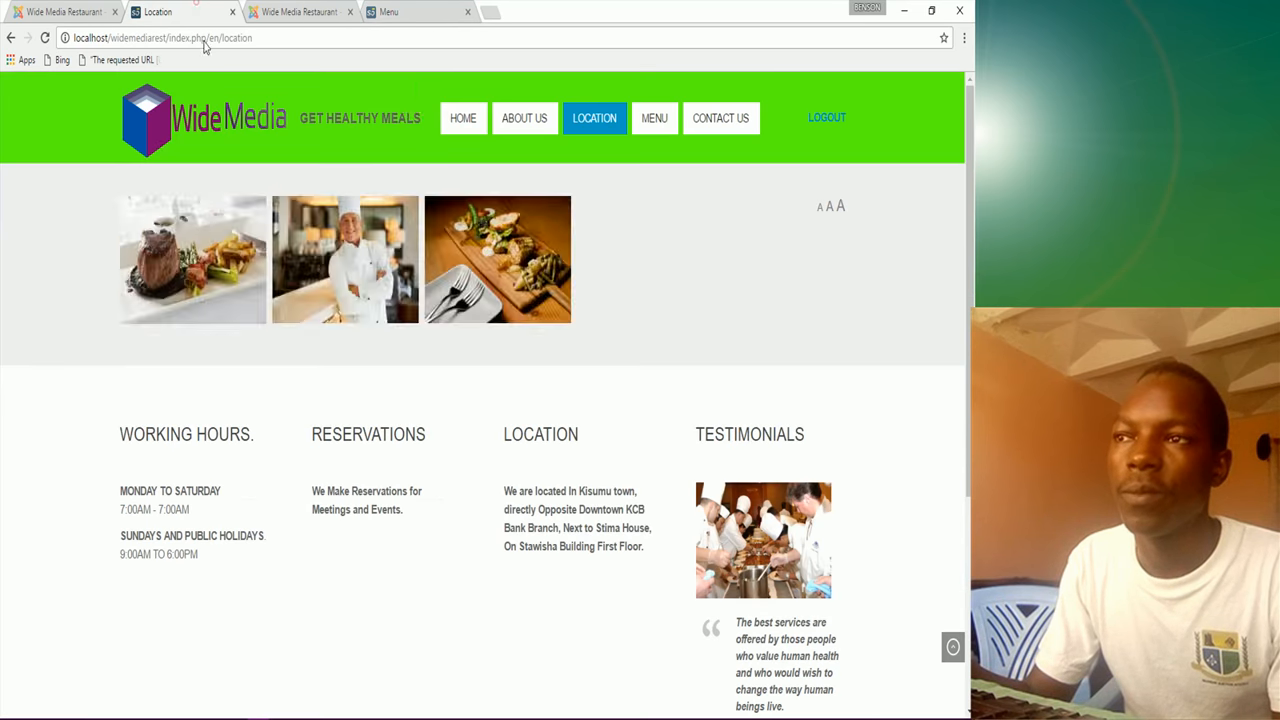
left_click(663, 124)
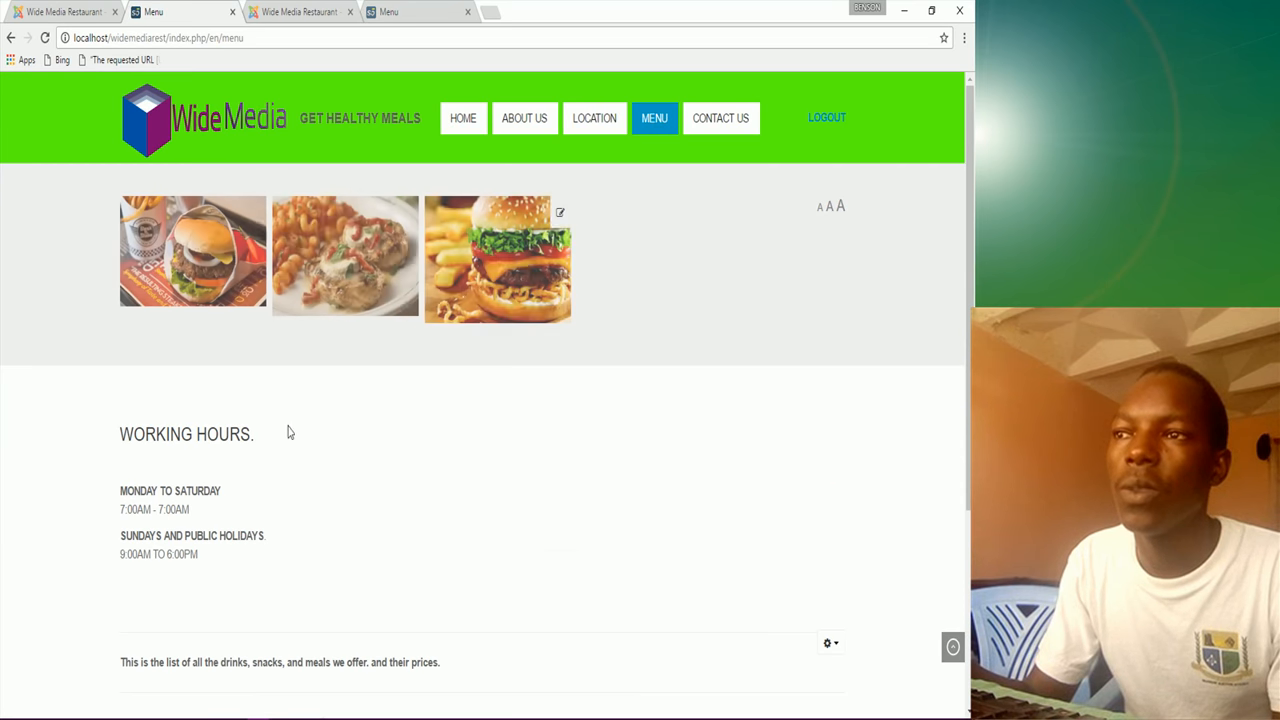
scroll(285, 517, "down", 1)
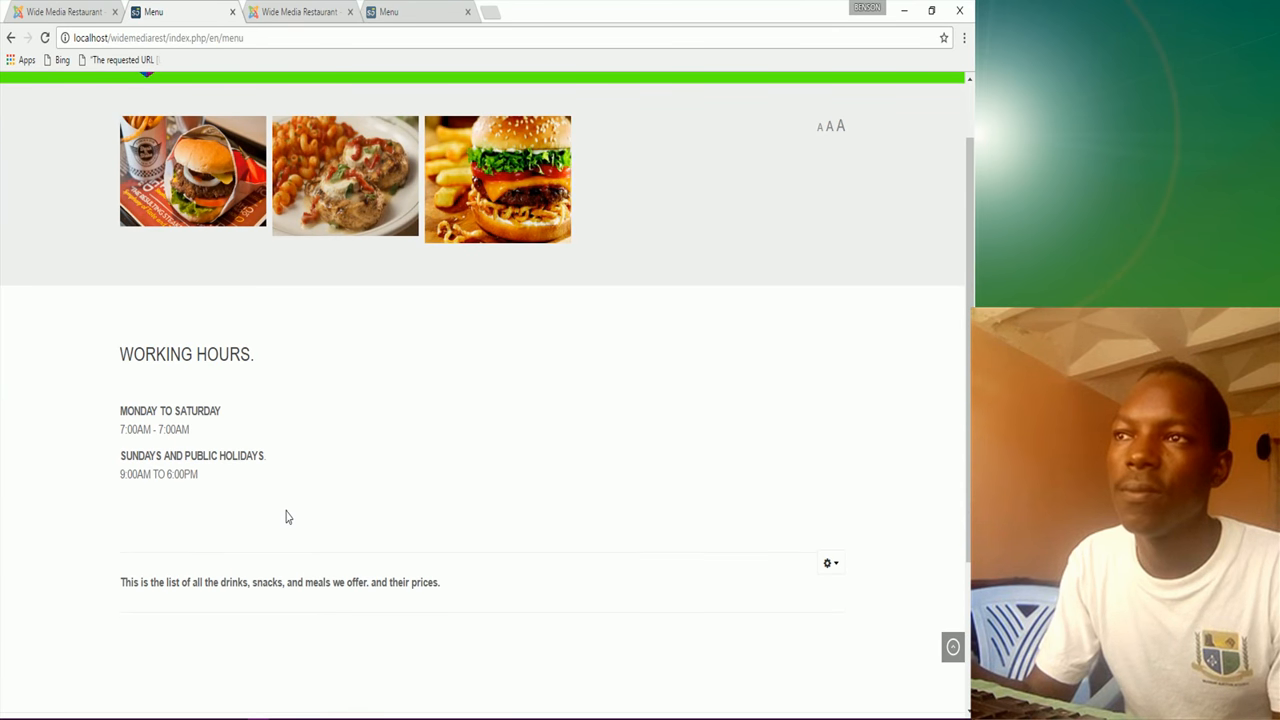
scroll(285, 517, "up", 1)
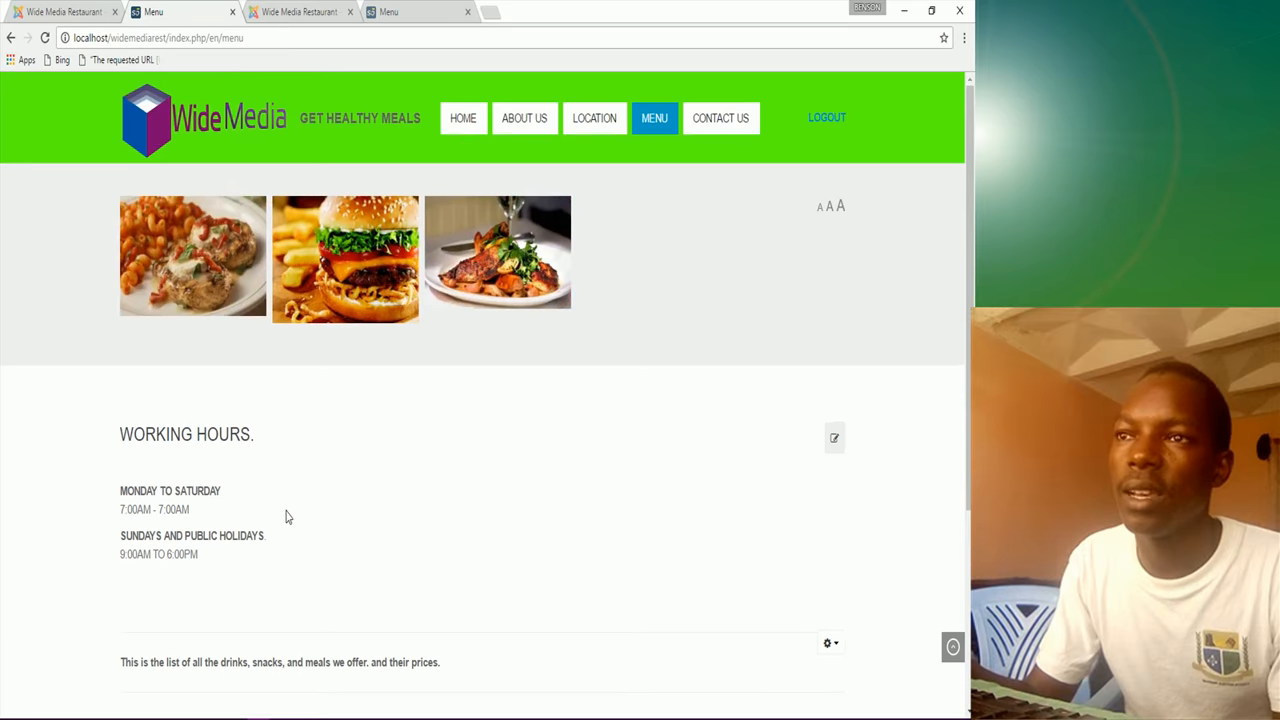
Step: Close Testimonials, restrict Working Hours to only the Location page, and Save & New
left_click(92, 12)
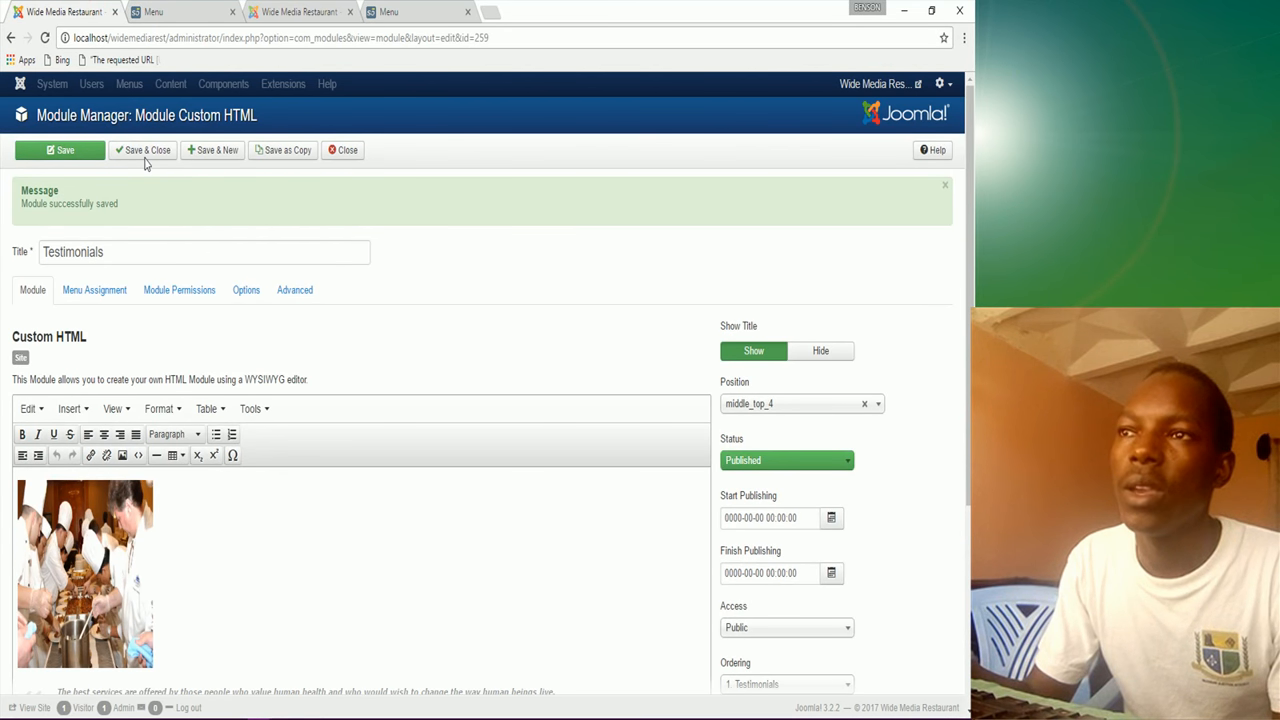
left_click(161, 152)
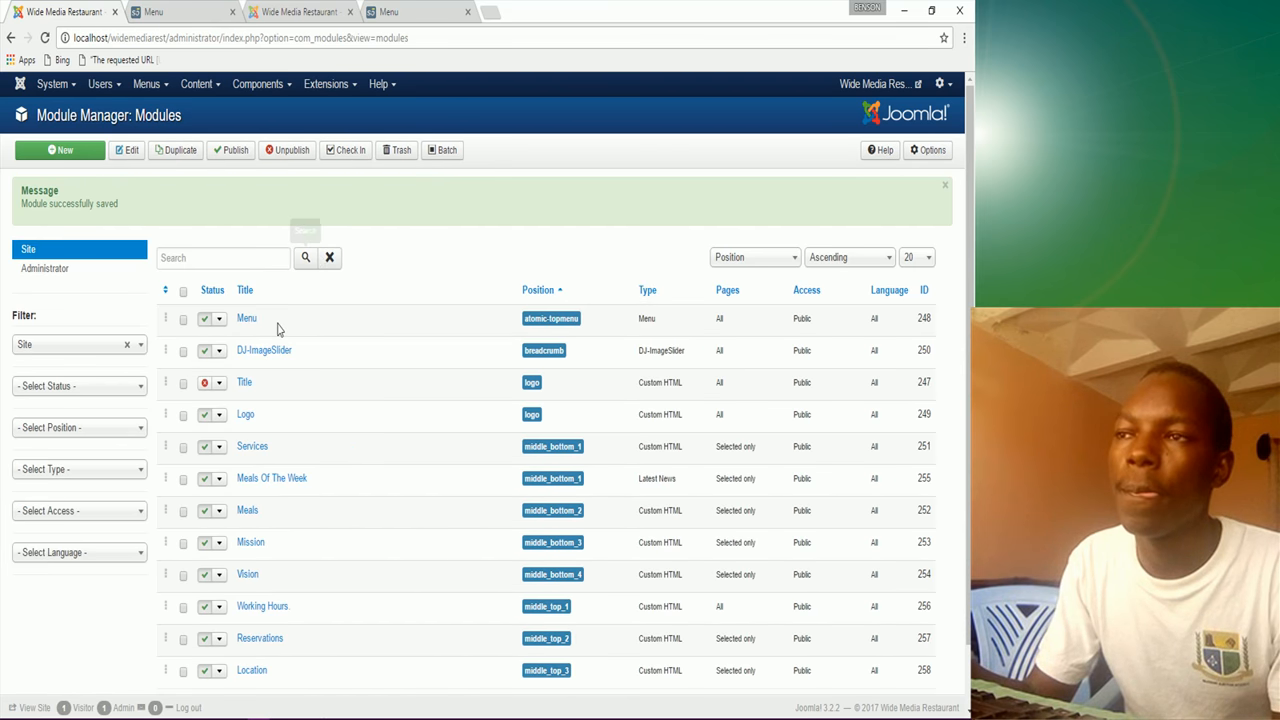
left_click(260, 606)
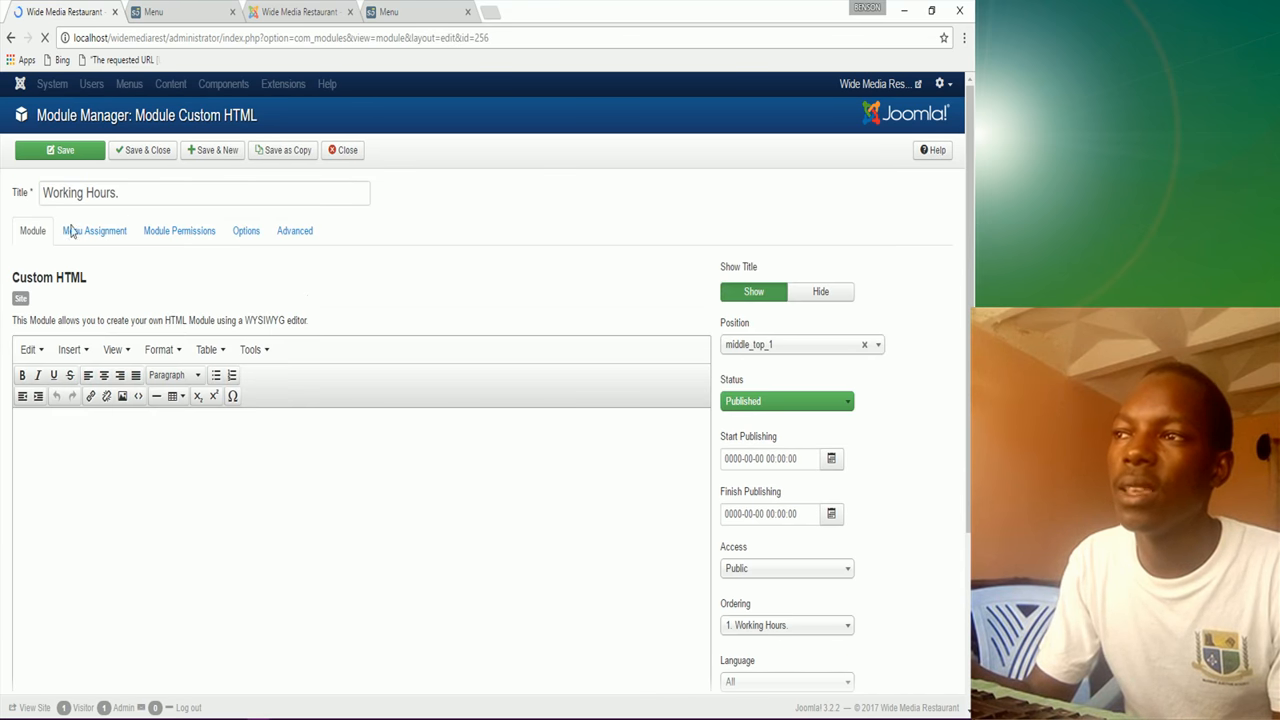
left_click(84, 238)
left_click(158, 272)
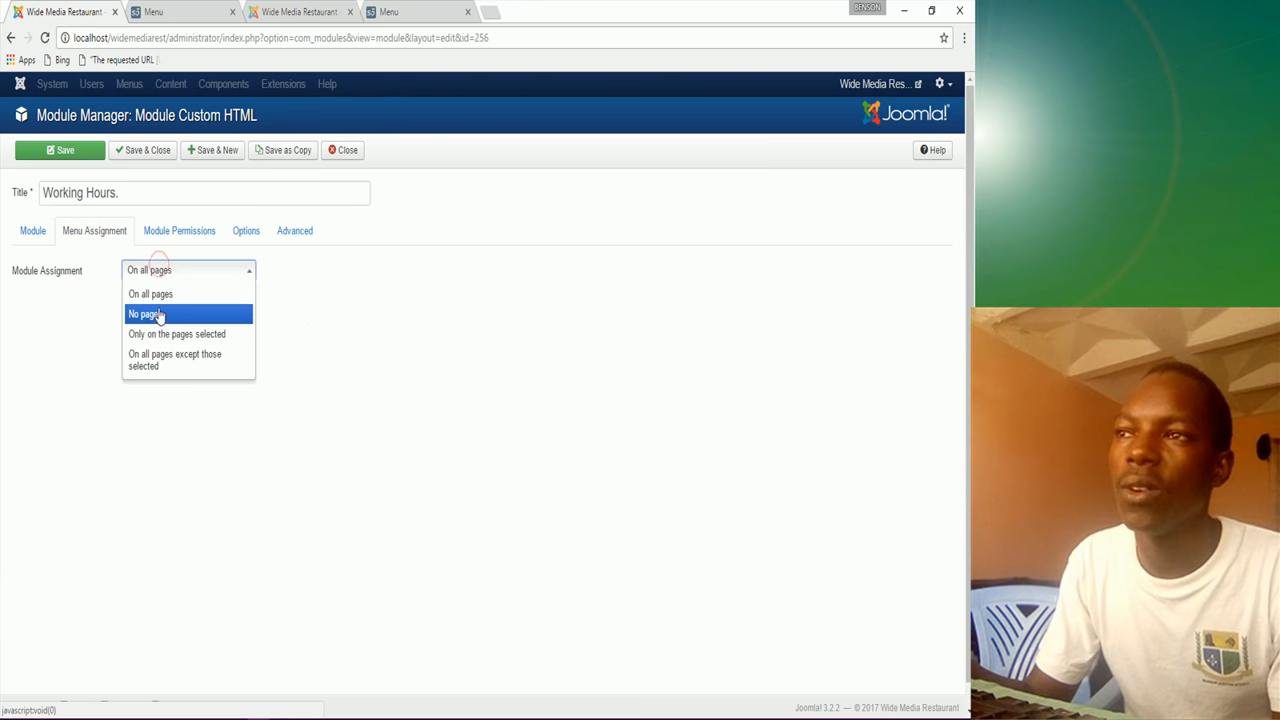
left_click(161, 336)
left_click(167, 315)
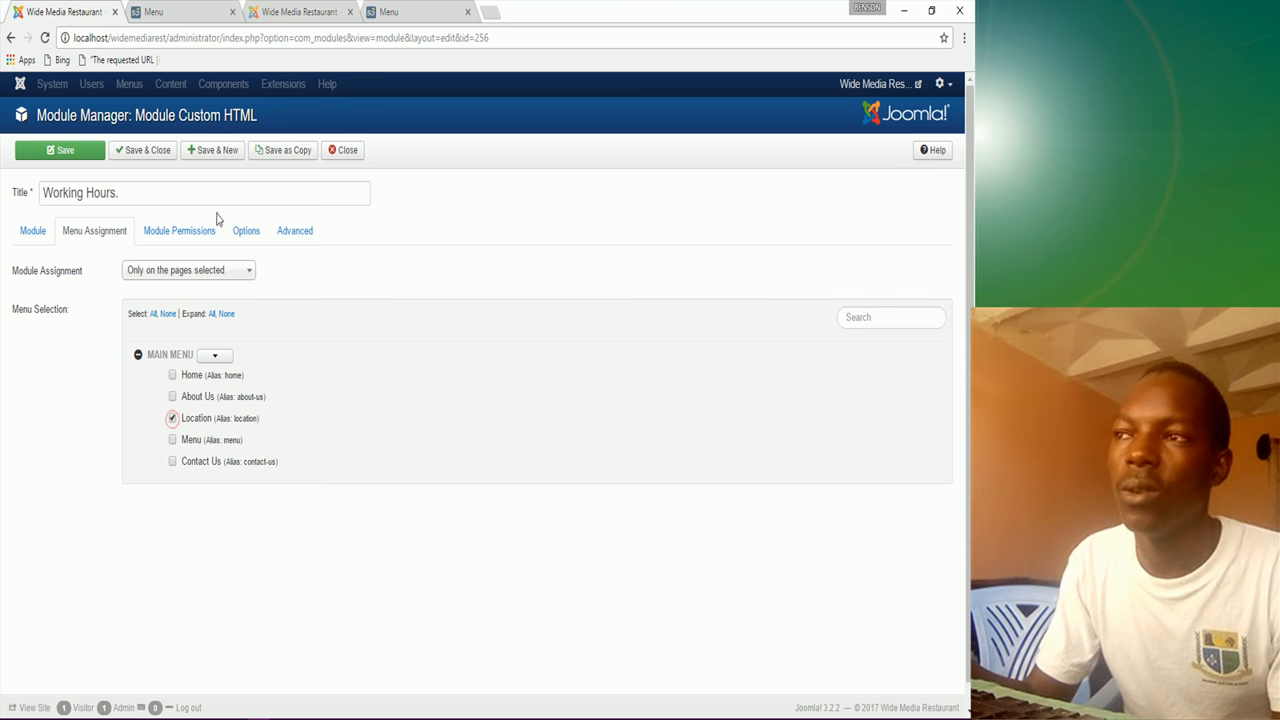
left_click(227, 157)
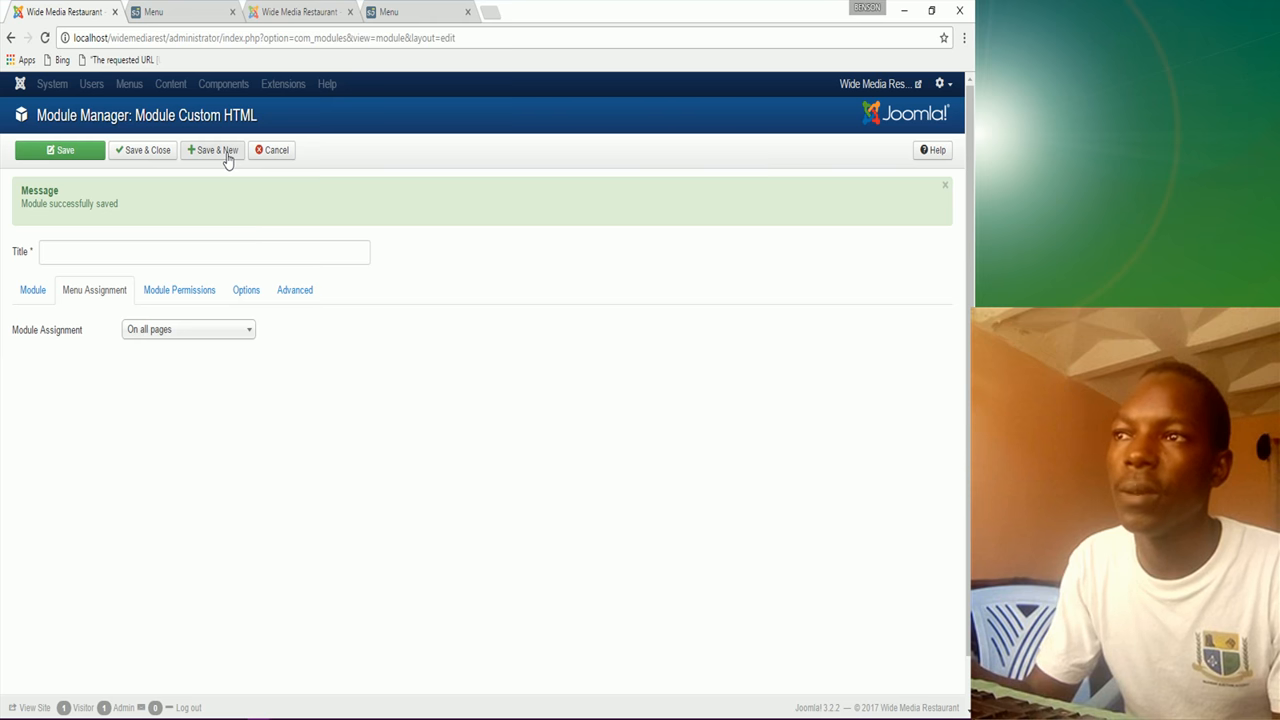
Step: Title the new module 'Menu' and assign it only to the Menu page
left_click(71, 256)
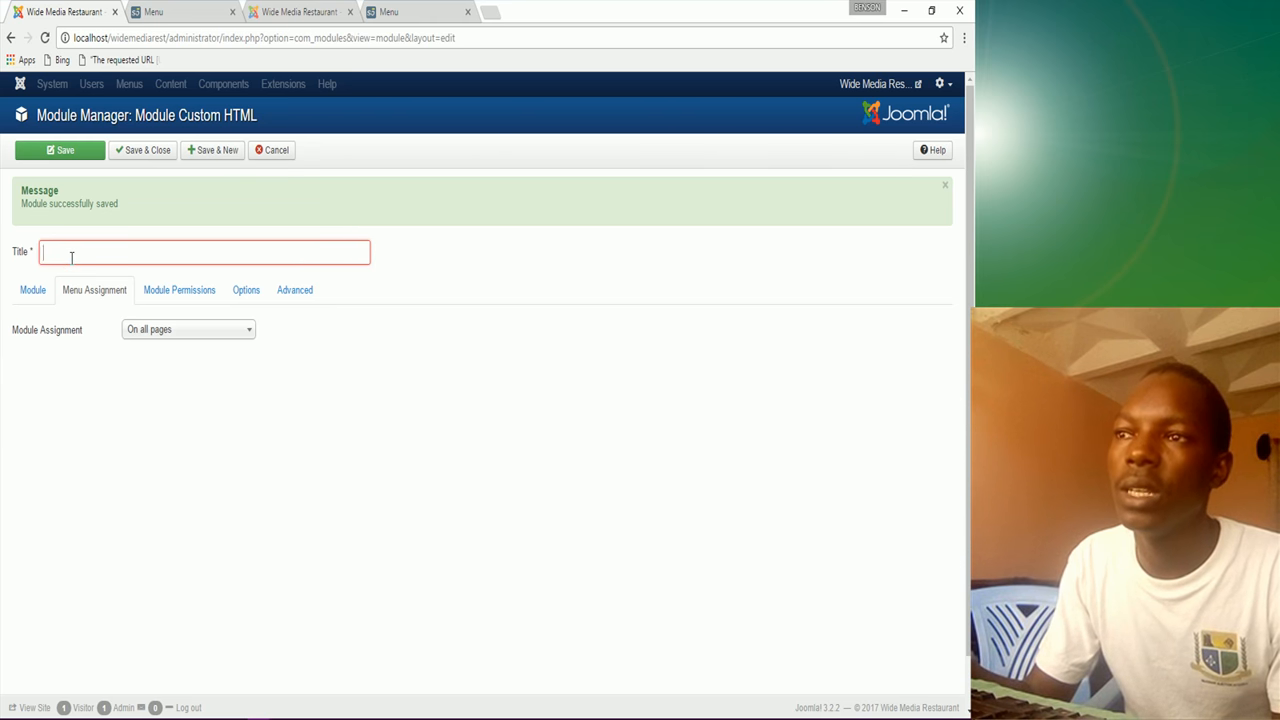
type("Menu")
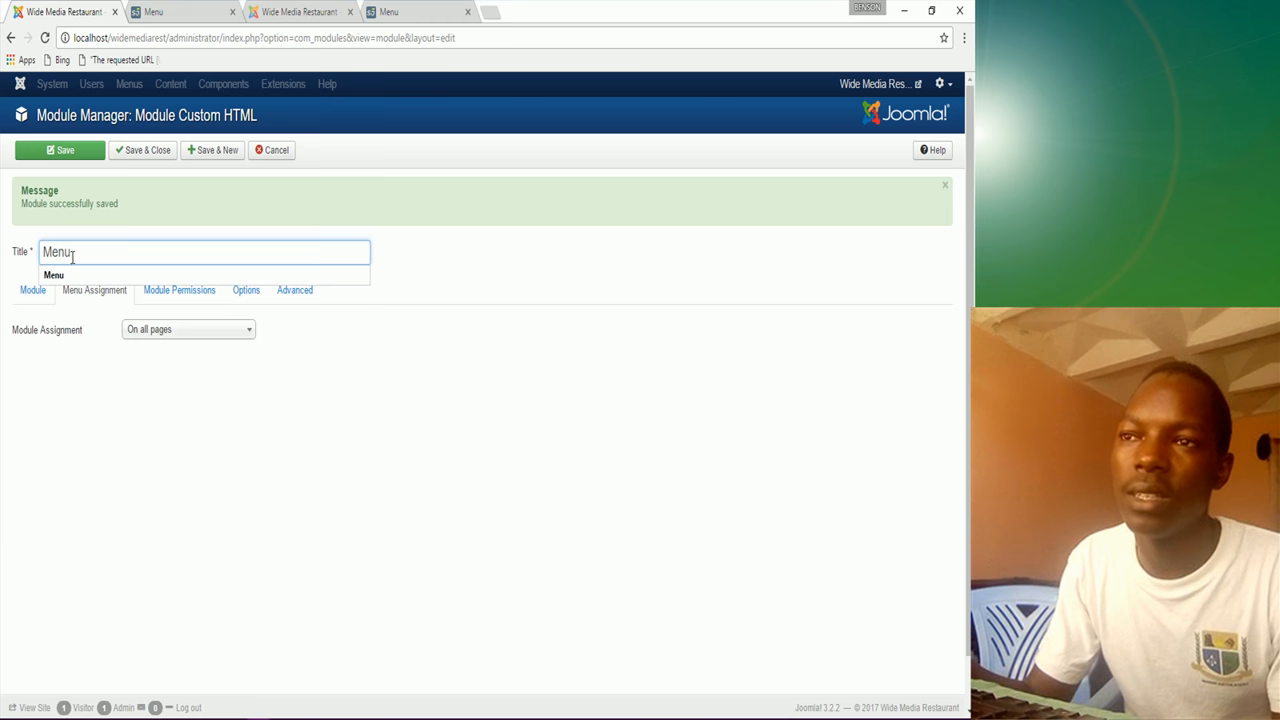
left_click(65, 273)
left_click(90, 403)
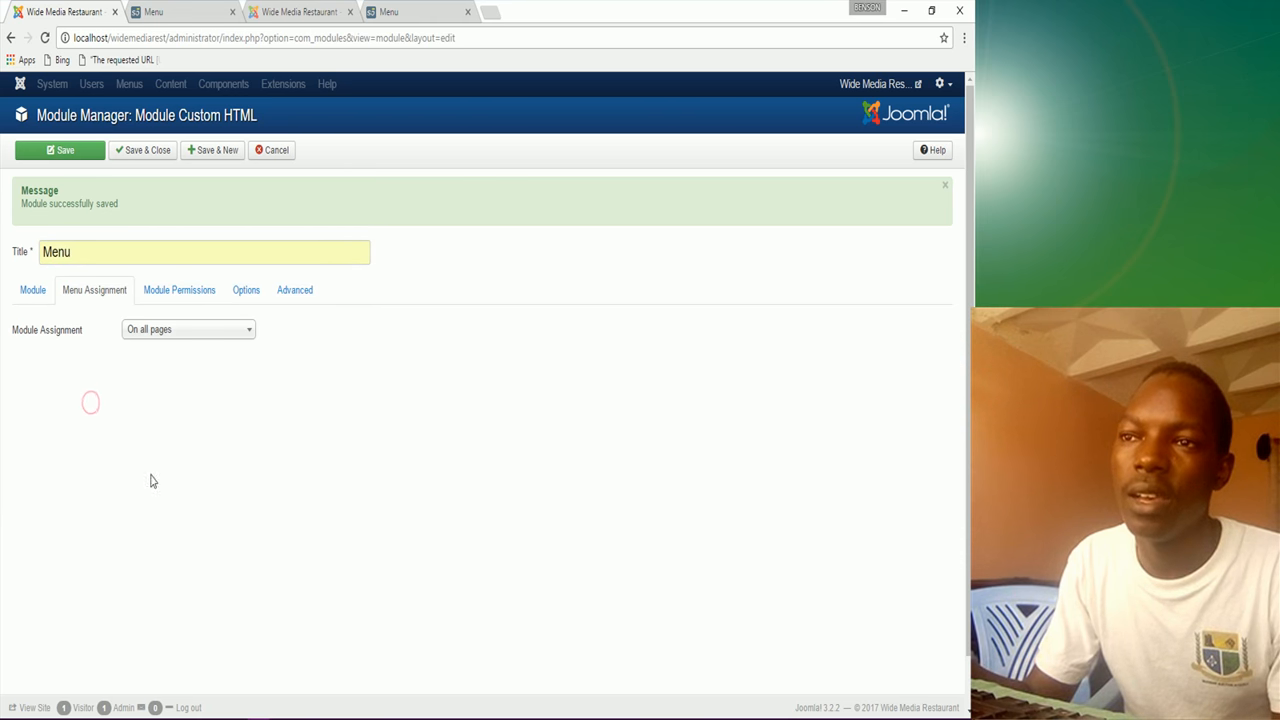
left_click(163, 333)
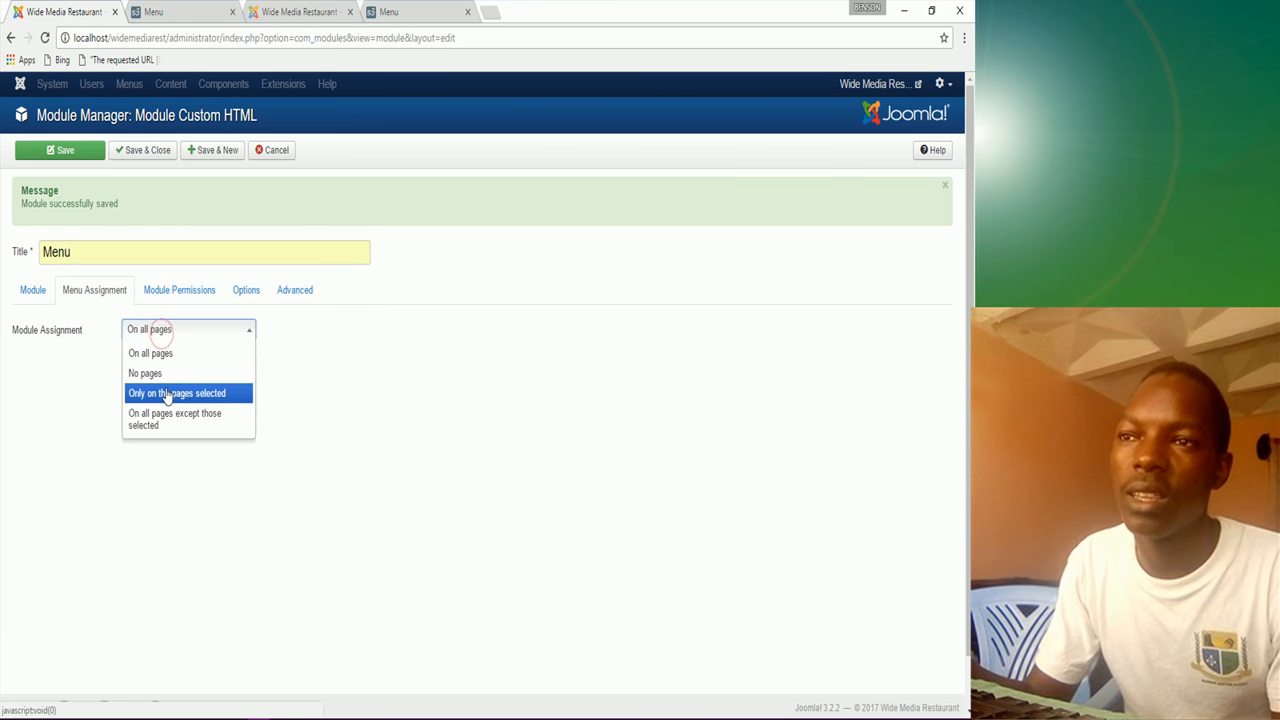
left_click(168, 393)
left_click(167, 373)
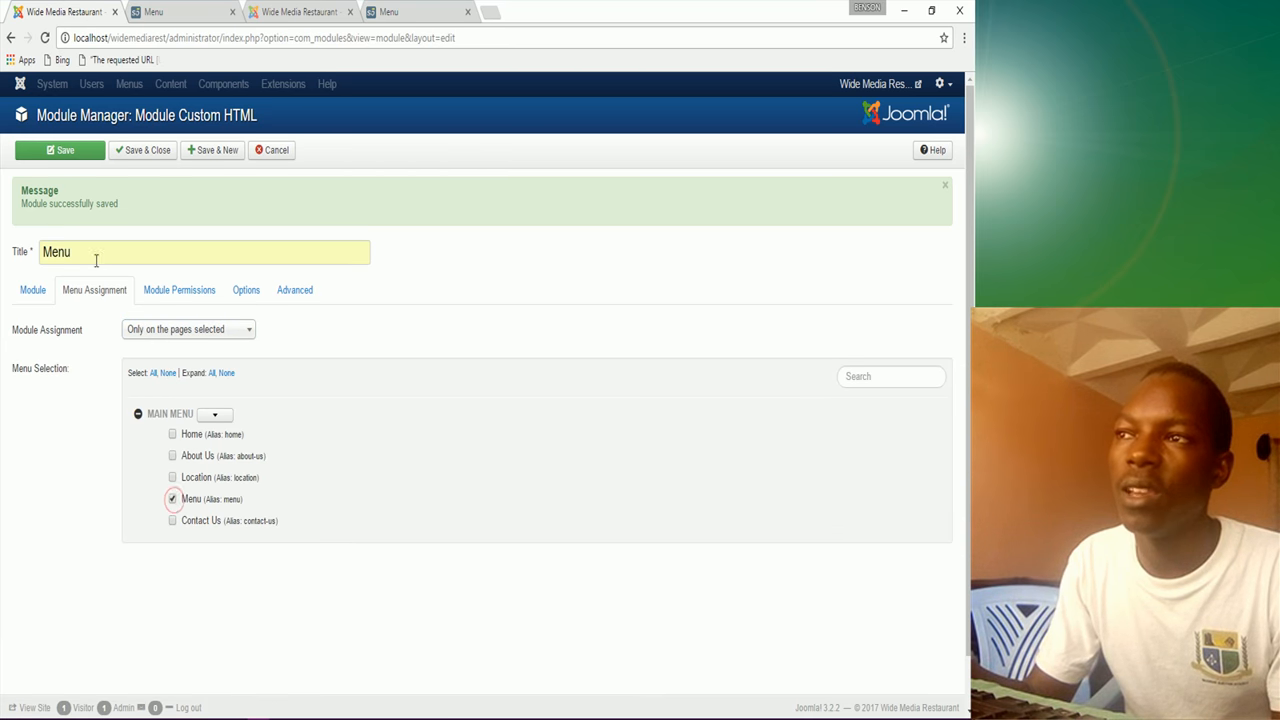
Step: Go back to the Module tab and focus the empty content editor
left_click(31, 291)
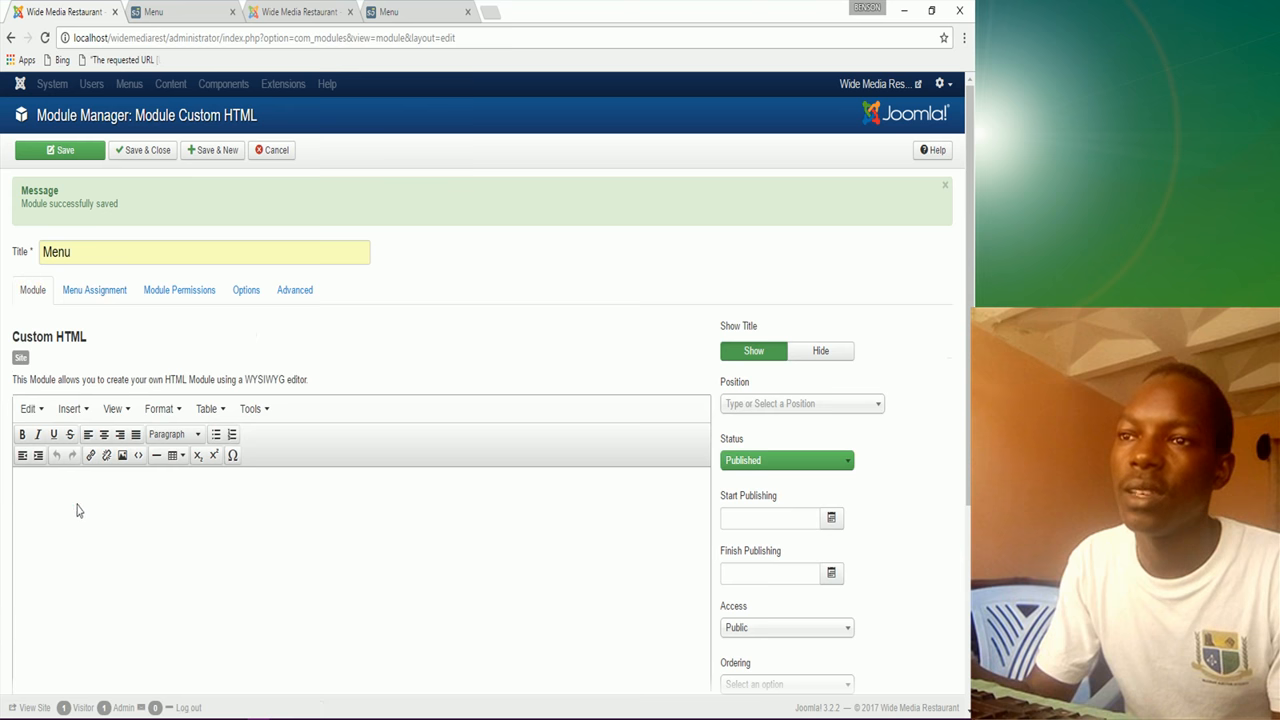
left_click(60, 515)
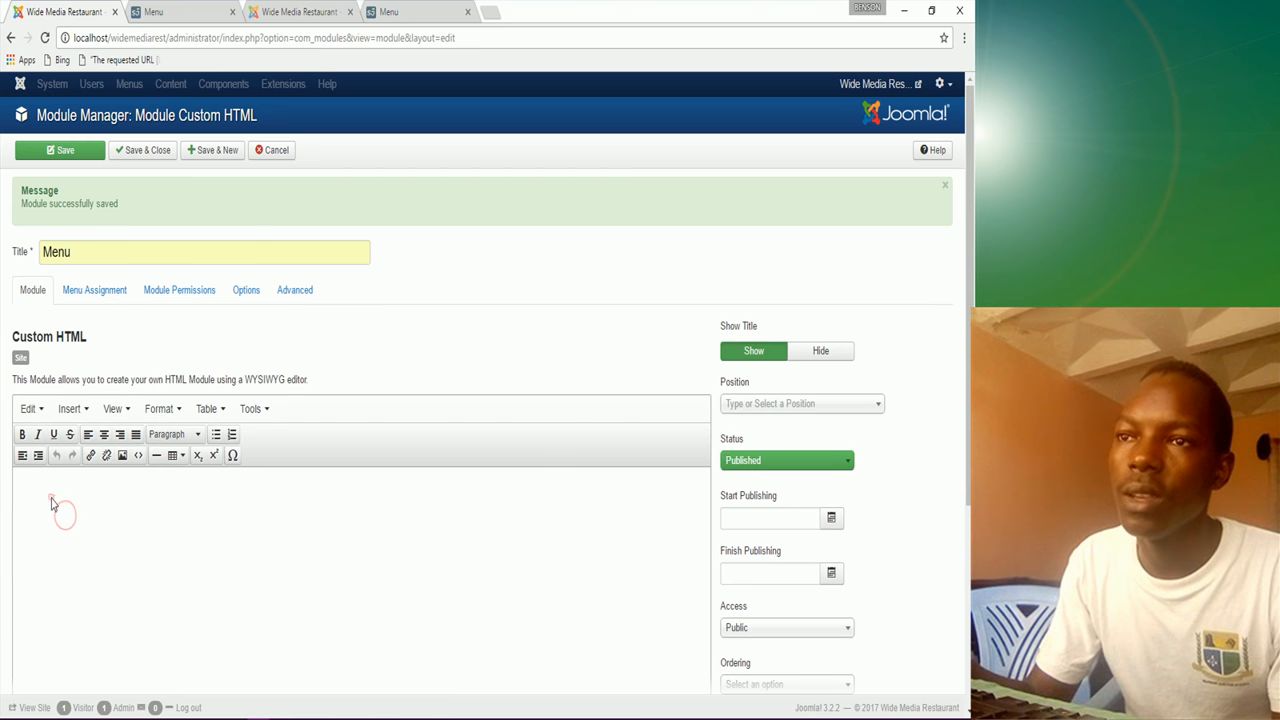
scroll(283, 569, "down", 3)
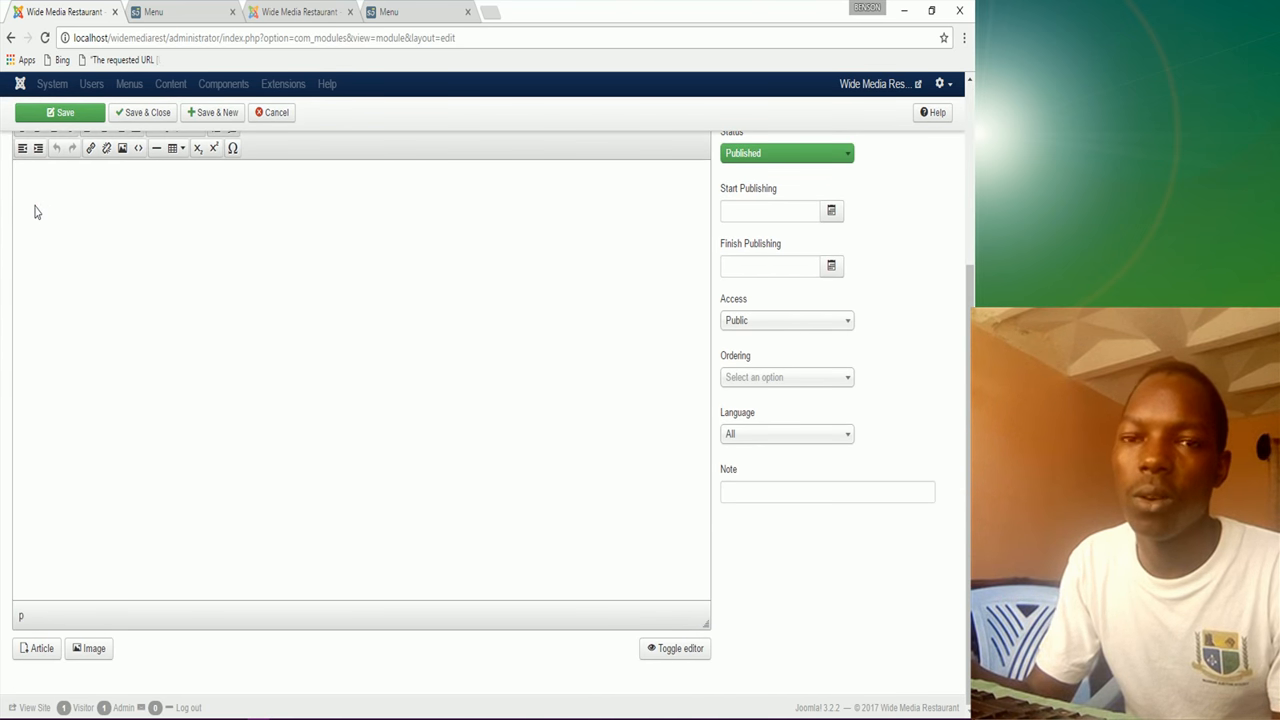
Step: Upload BSB-A4-MENU.jpg.cf.jpg from the Requirements/Images folder through the Image dialog
left_click(34, 203)
left_click(88, 651)
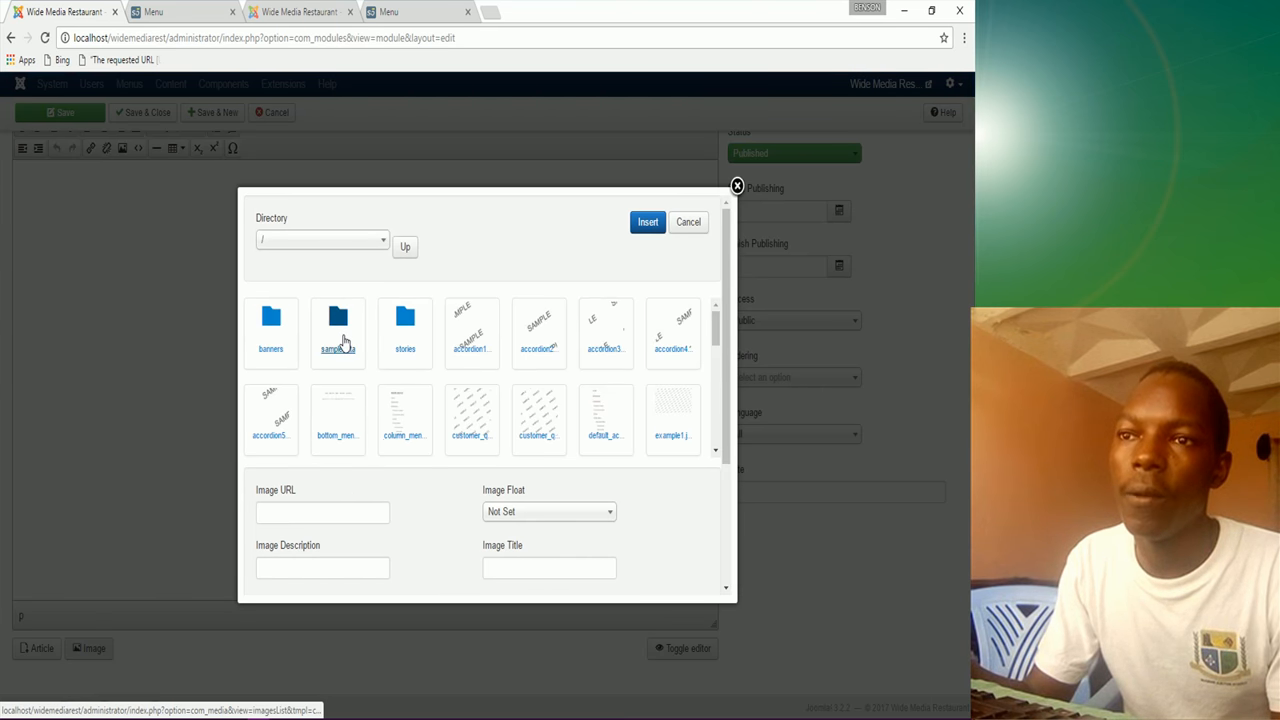
scroll(409, 532, "down", 2)
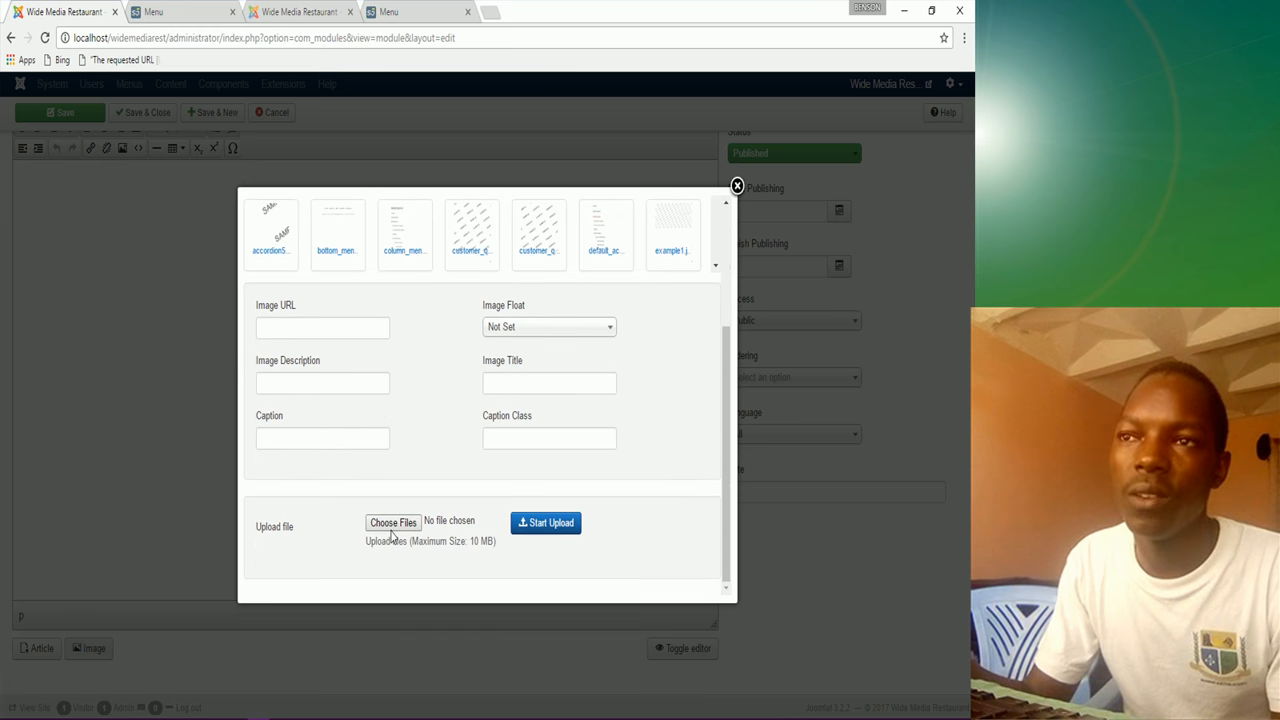
left_click(400, 530)
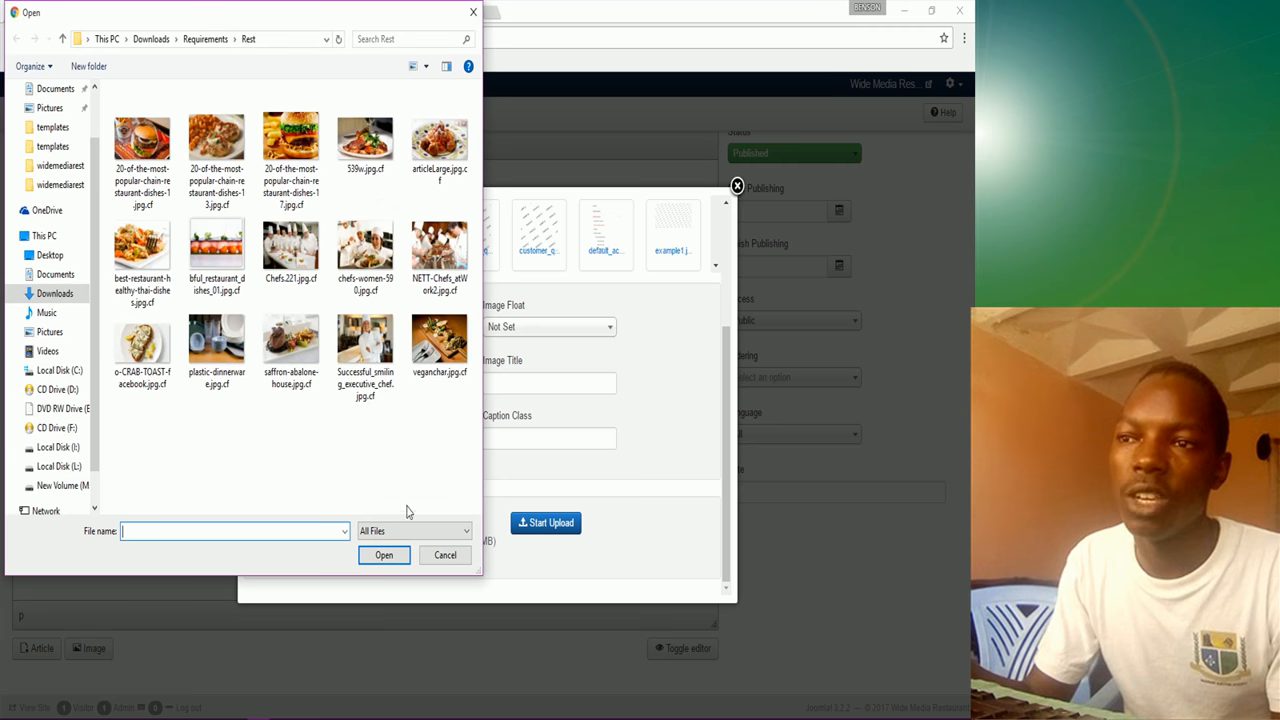
left_click(199, 40)
double_click(146, 131)
double_click(150, 258)
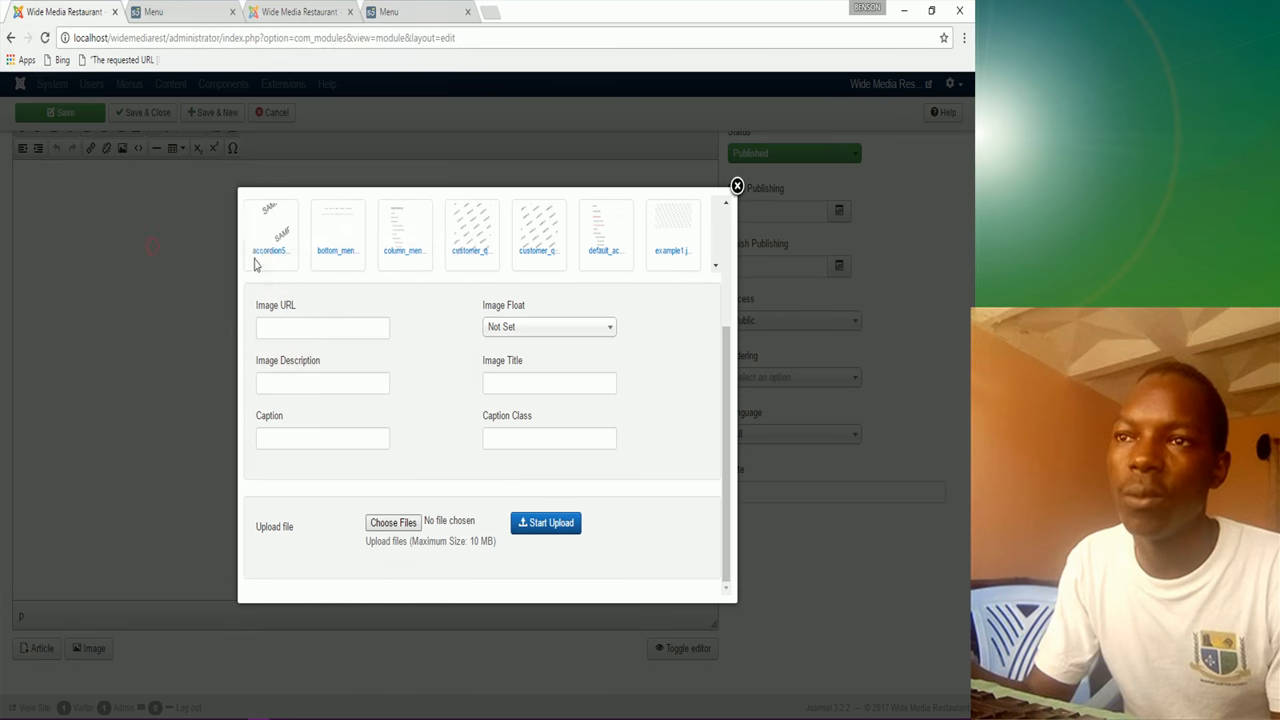
left_click(548, 524)
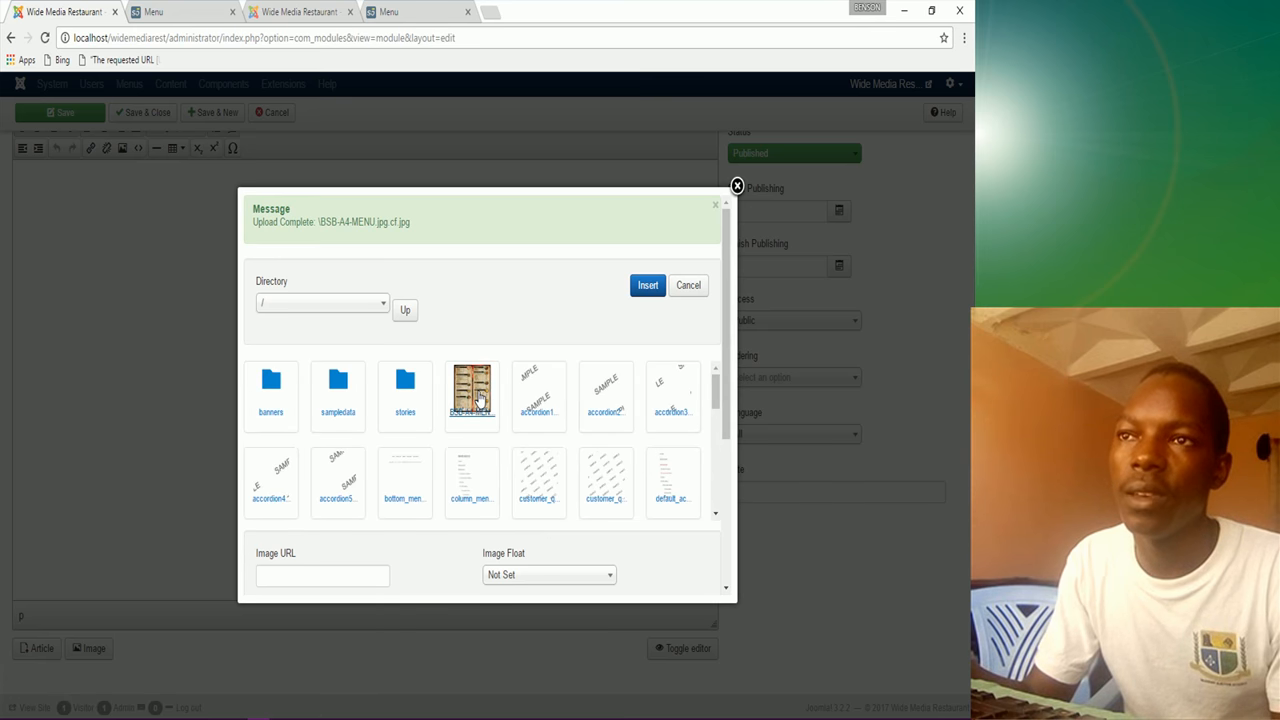
Step: Insert the menu image into the module body and drag its handles to enlarge it
left_click(479, 400)
left_click(647, 286)
left_click(140, 330)
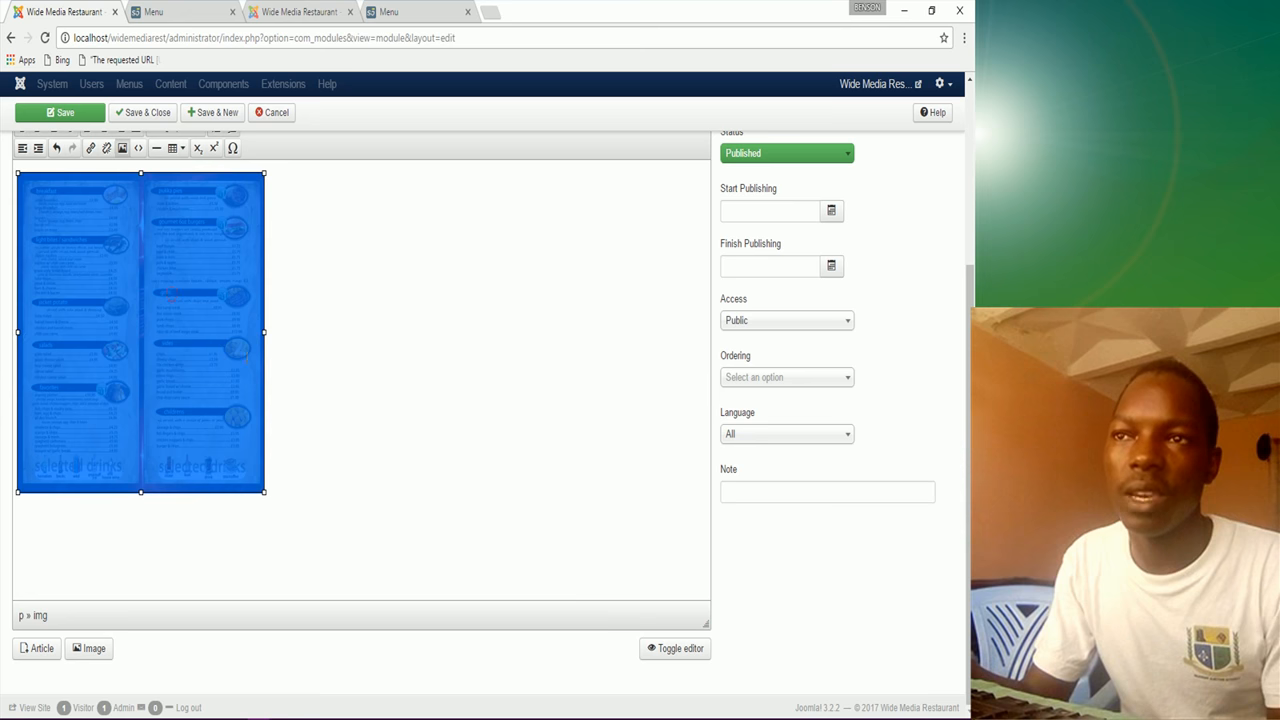
left_click_drag(266, 332, 635, 331)
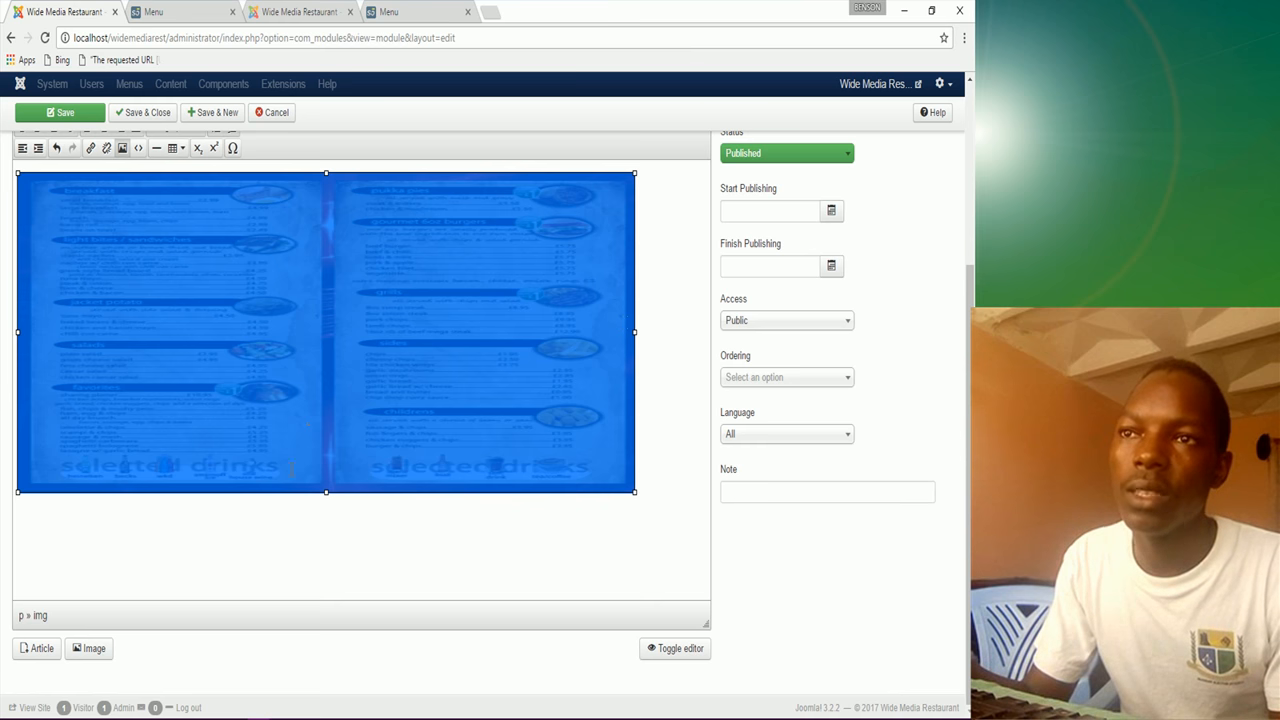
left_click_drag(327, 491, 326, 526)
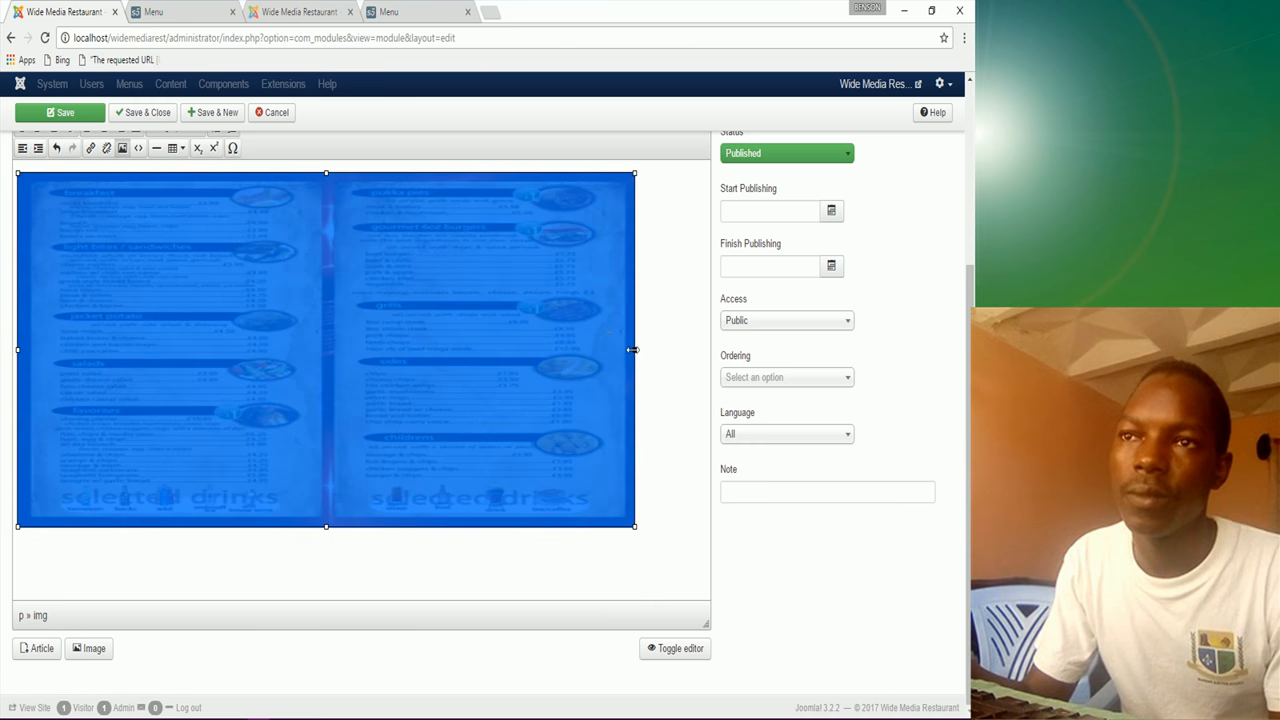
left_click_drag(634, 349, 664, 350)
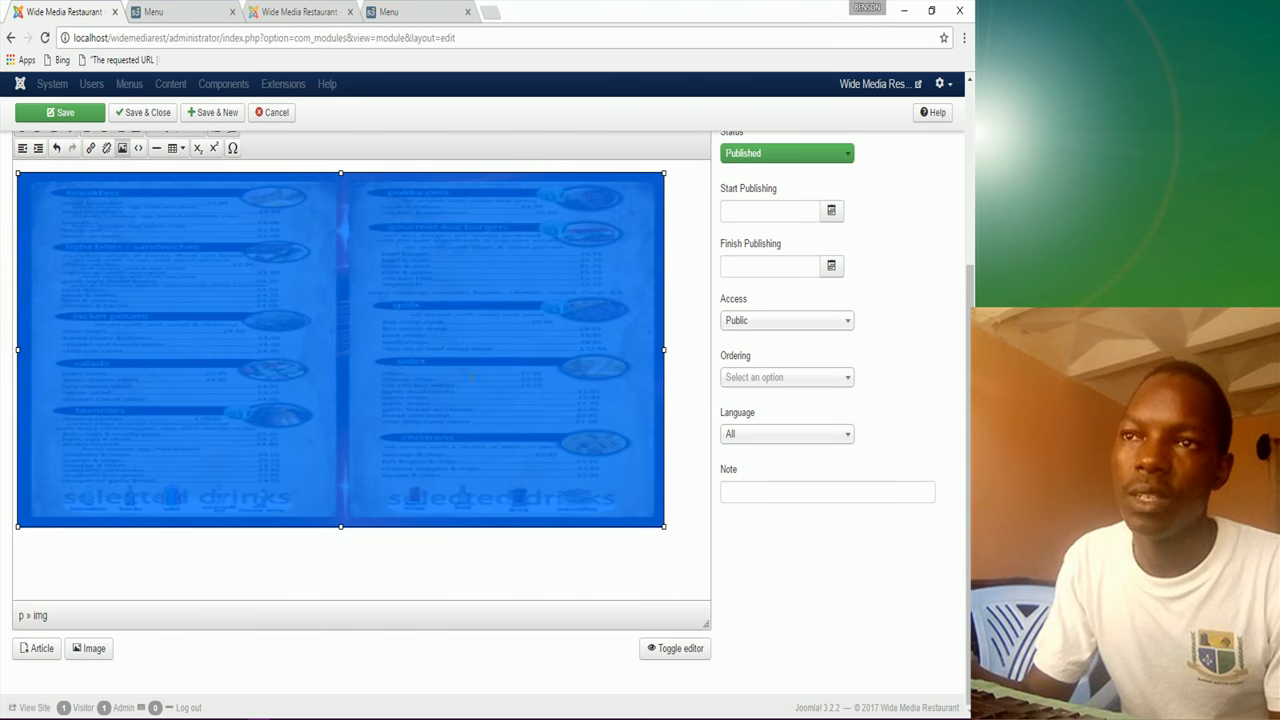
scroll(226, 293, "up", 4)
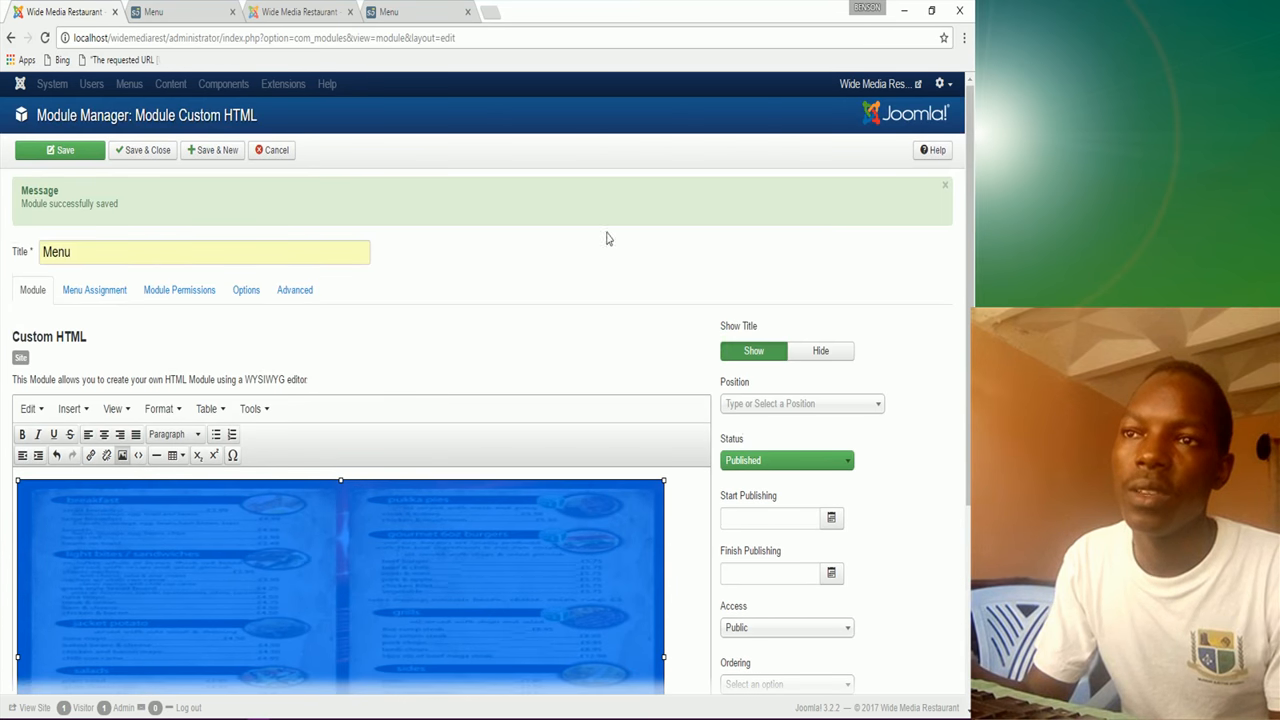
Step: Set the Menu module's position to Middle Top 1 [middle_top_1]
left_click(818, 404)
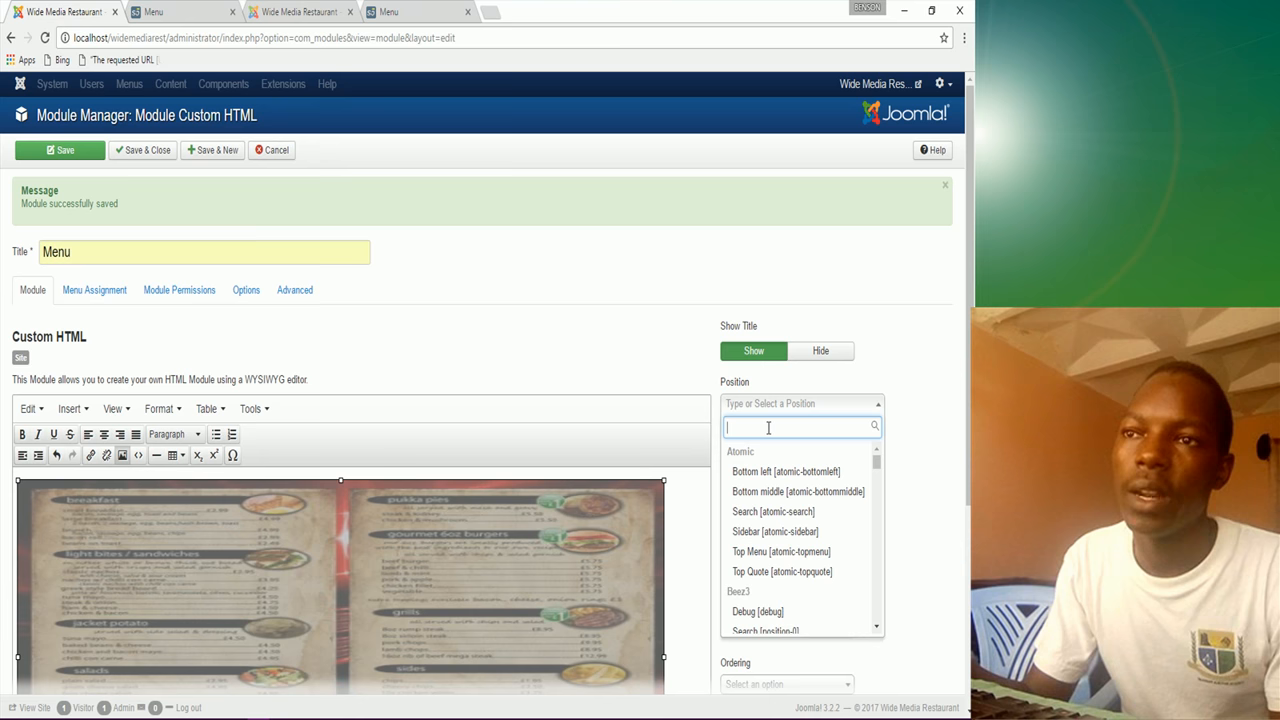
type("m")
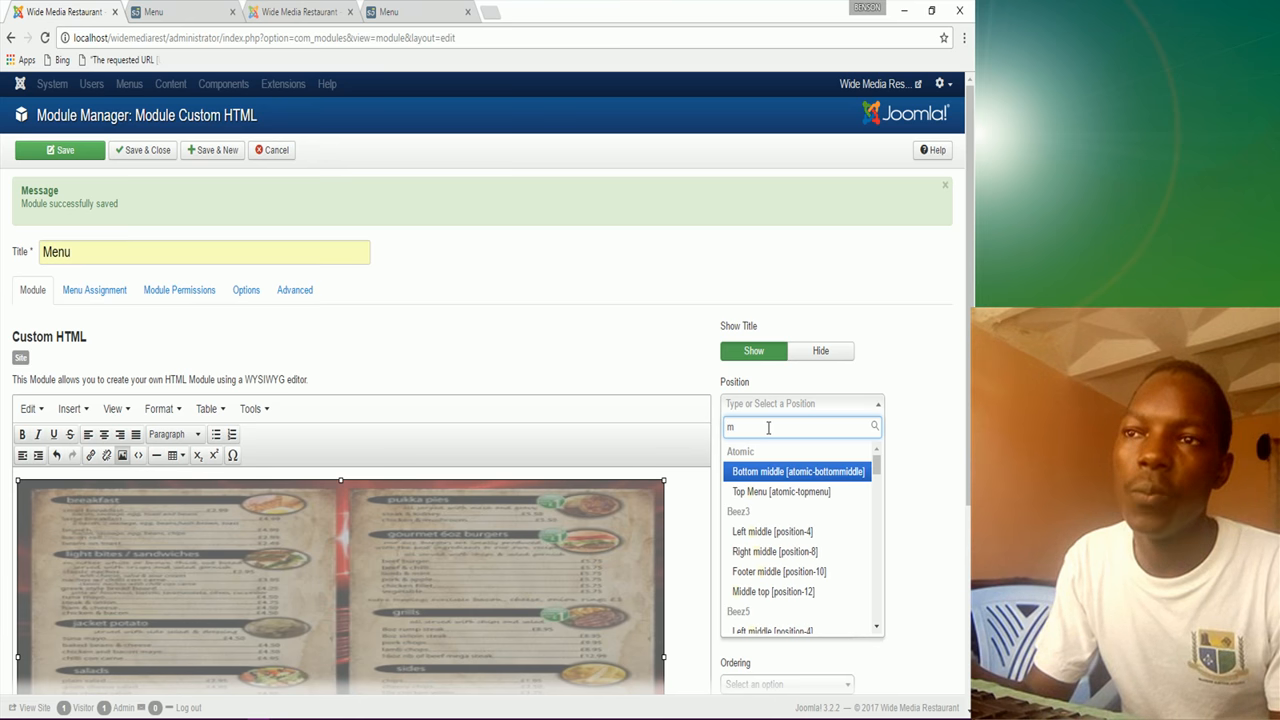
type("idd")
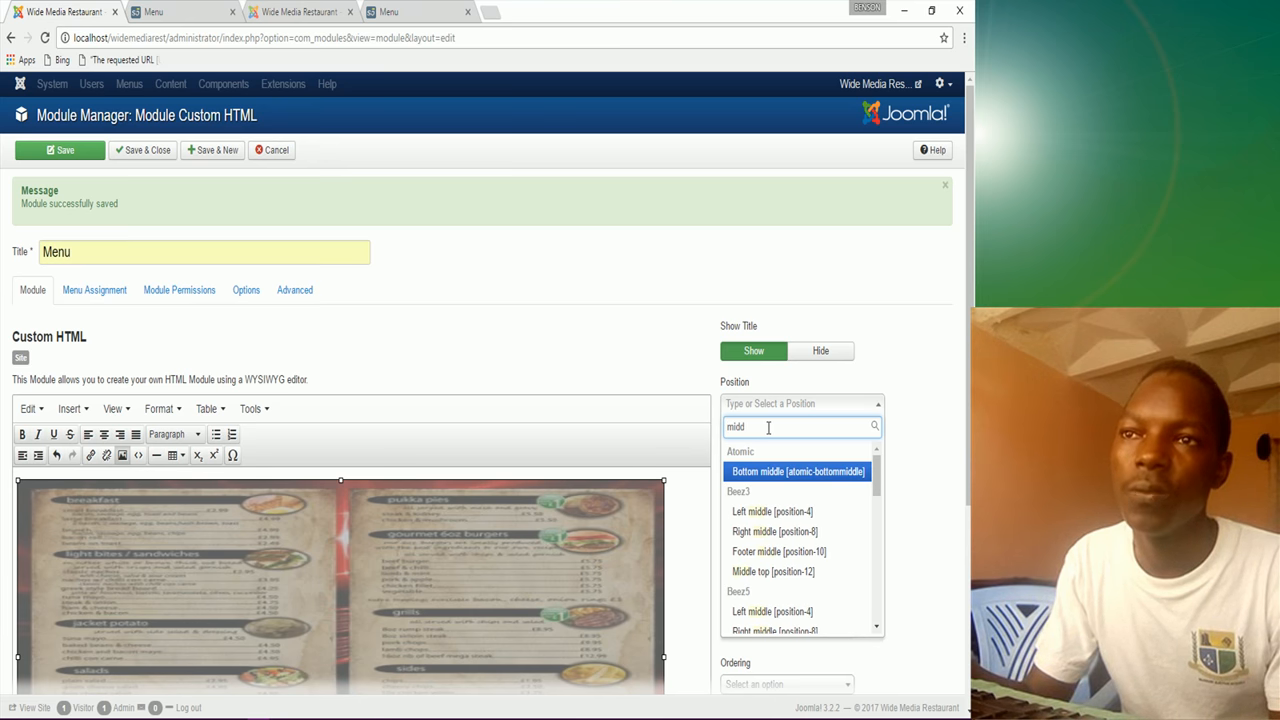
scroll(788, 540, "down", 2)
scroll(788, 540, "down", 5)
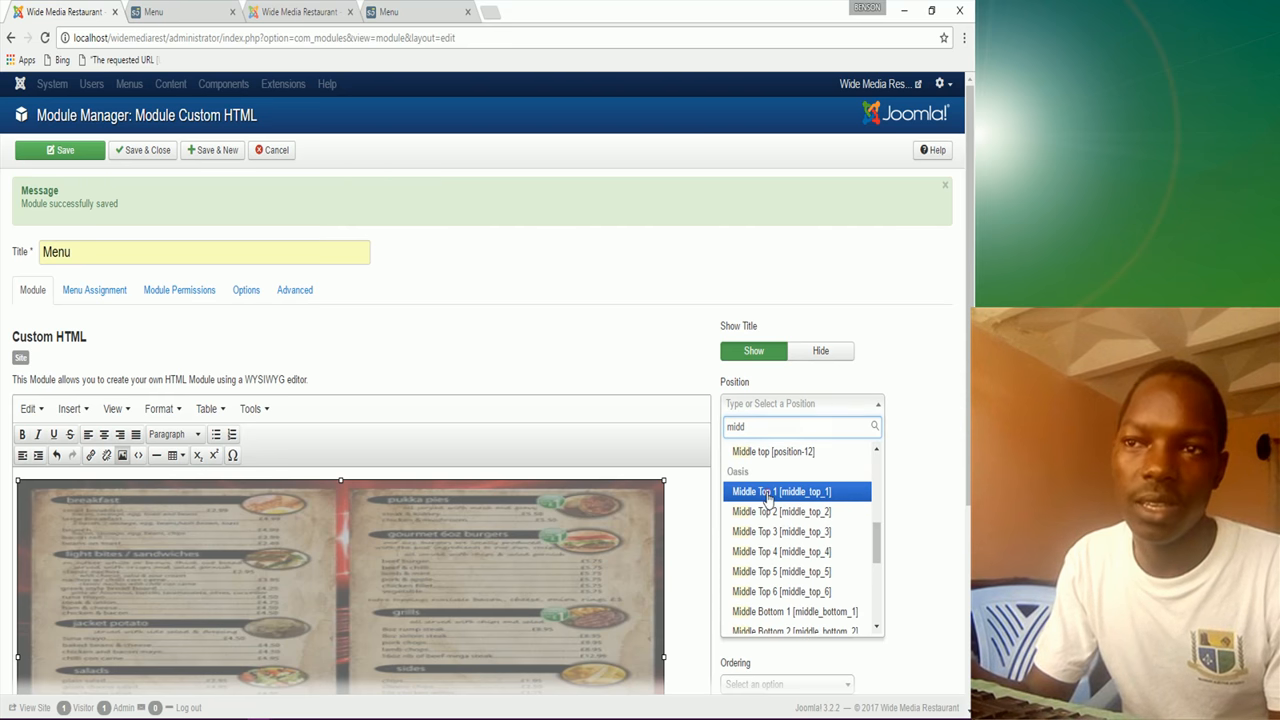
left_click(768, 492)
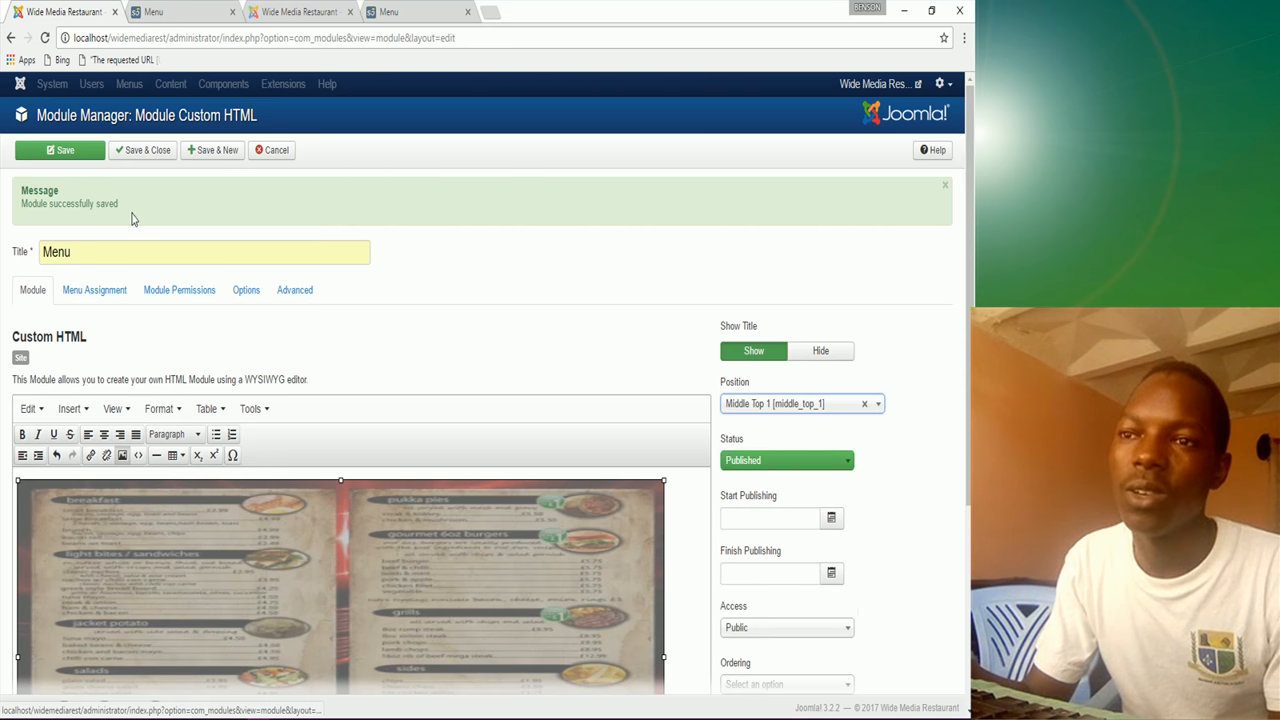
Step: Save & Close the module and reload the front-end Menu page
left_click(160, 152)
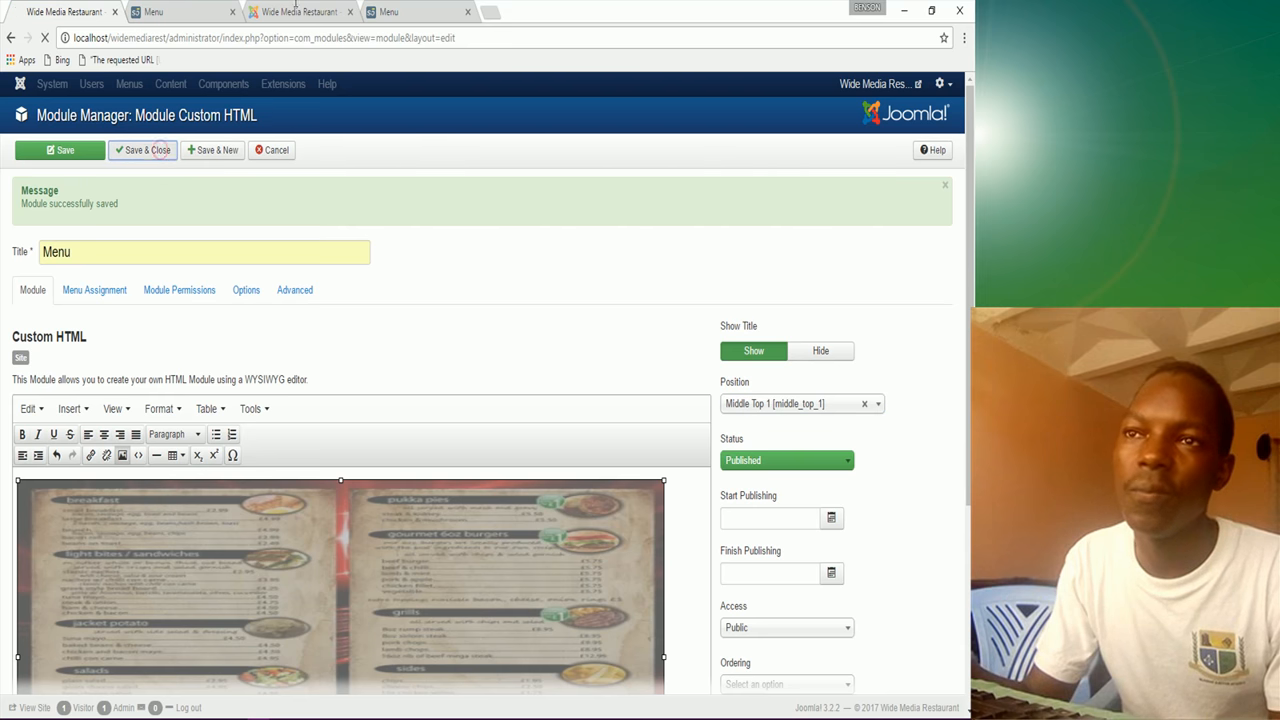
left_click(187, 11)
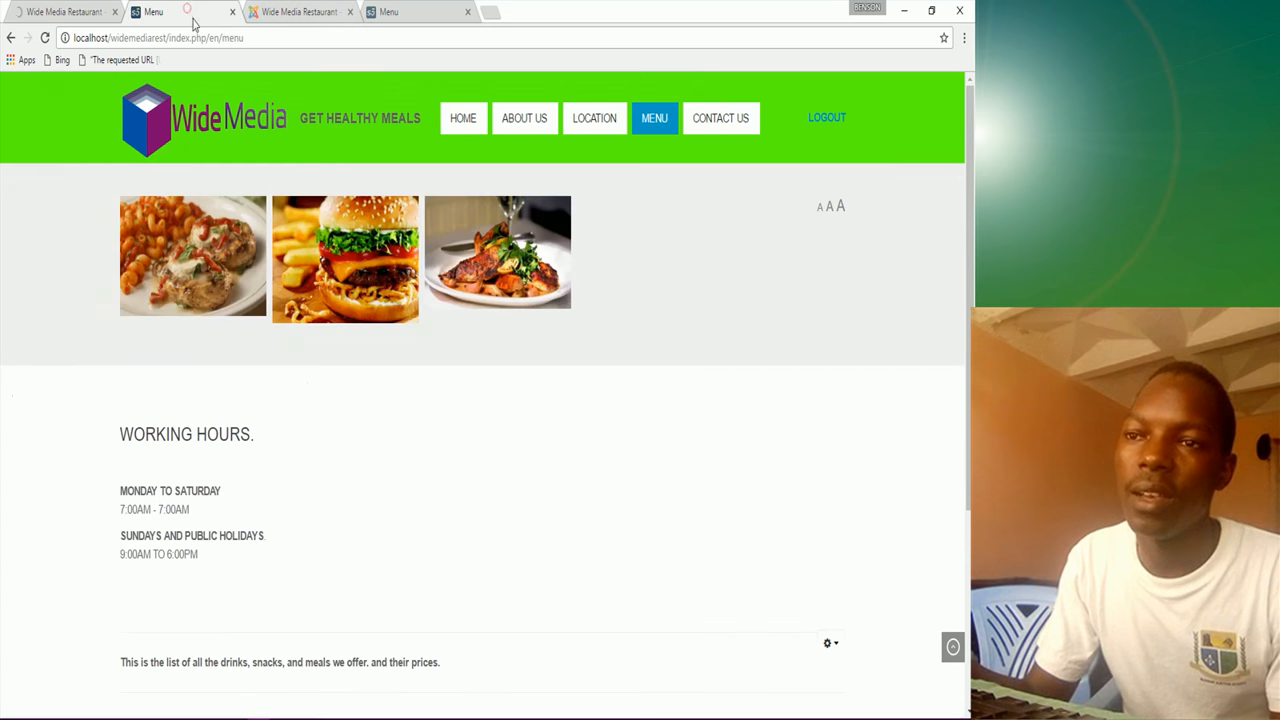
left_click(44, 38)
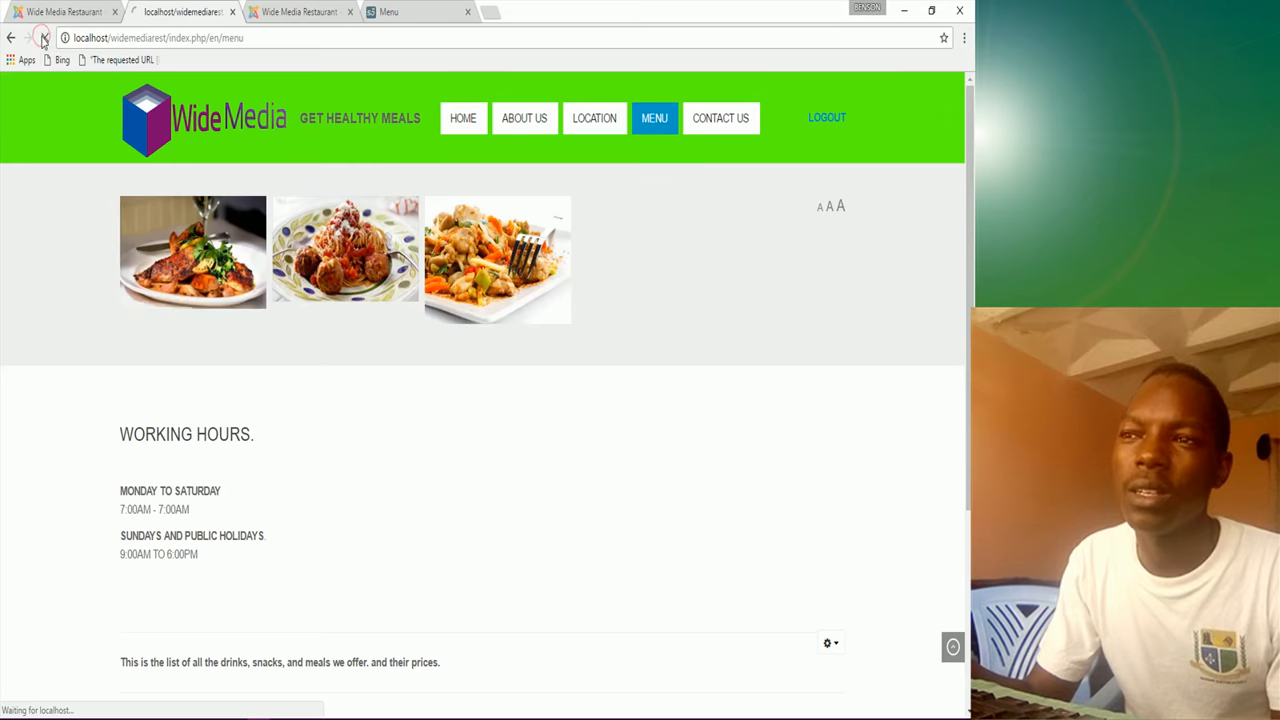
Step: Scroll through the Wide Media and Magazine Menu pages to compare them
scroll(355, 480, "down", 1)
scroll(355, 480, "down", 4)
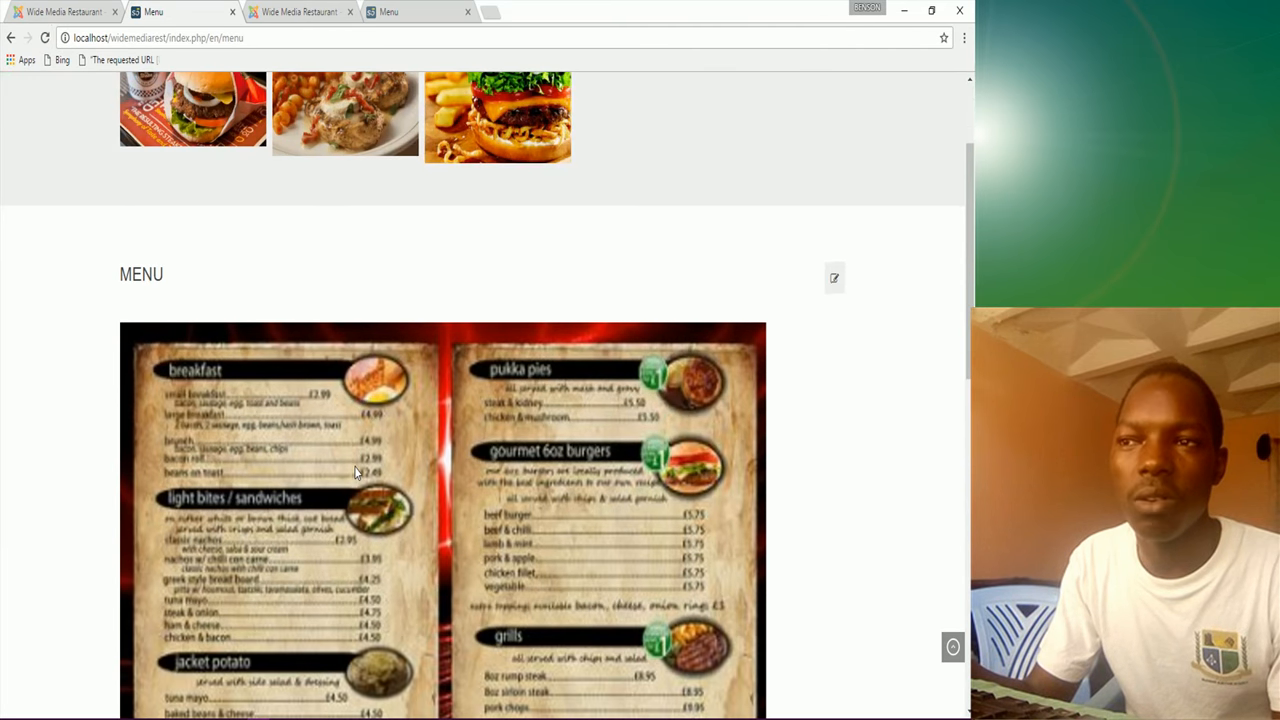
scroll(355, 470, "down", 3)
scroll(356, 470, "up", 4)
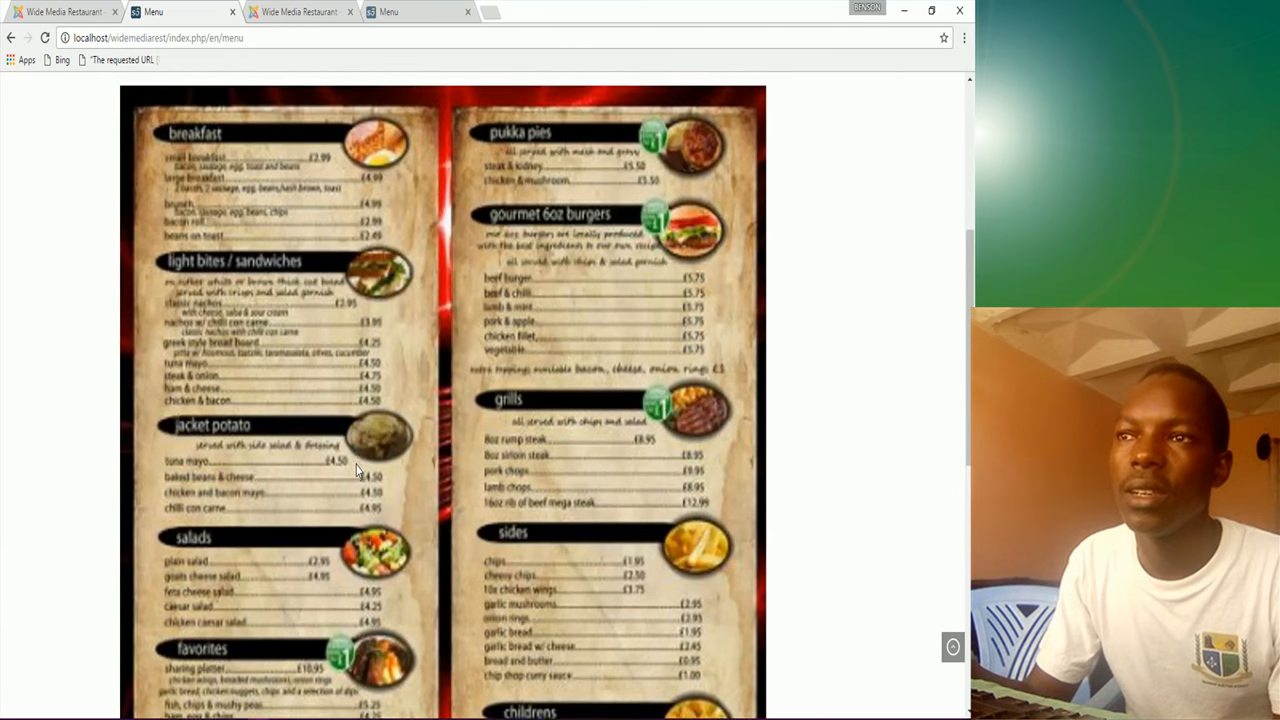
scroll(357, 470, "up", 2)
scroll(357, 470, "down", 2)
left_click(424, 4)
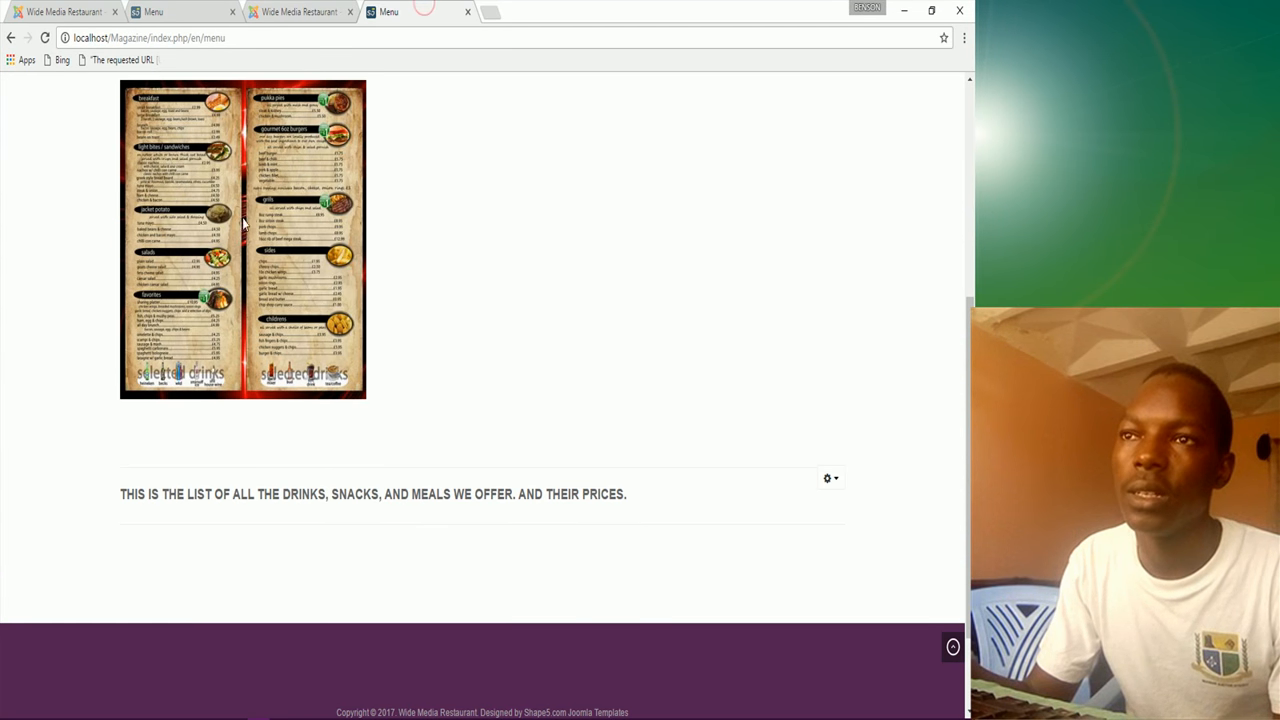
scroll(250, 222, "up", 2)
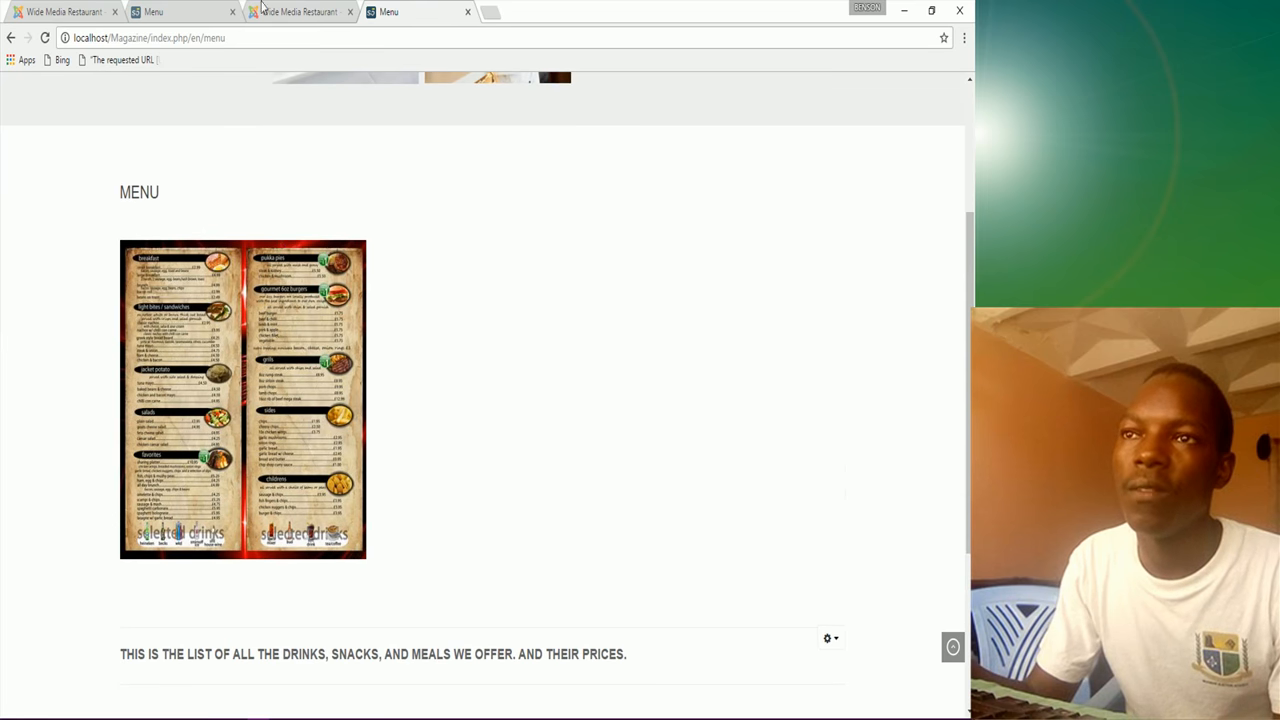
left_click(163, 14)
scroll(352, 356, "down", 5)
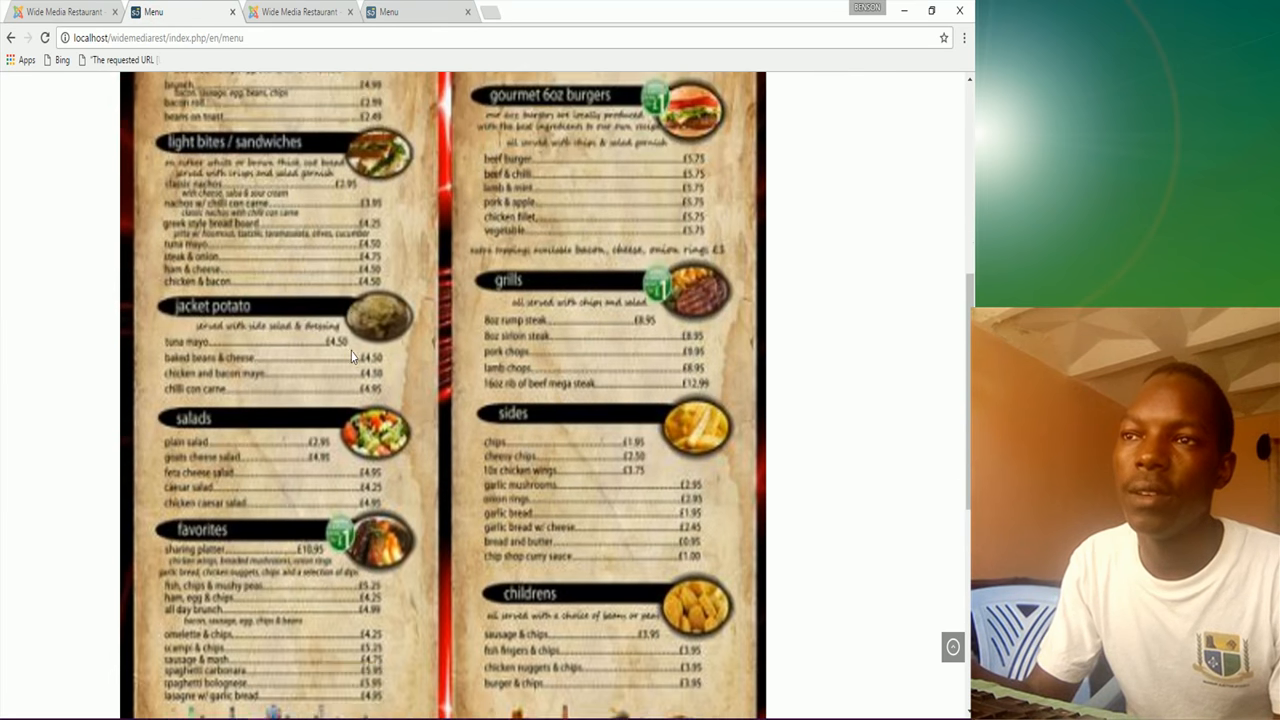
scroll(323, 388, "up", 7)
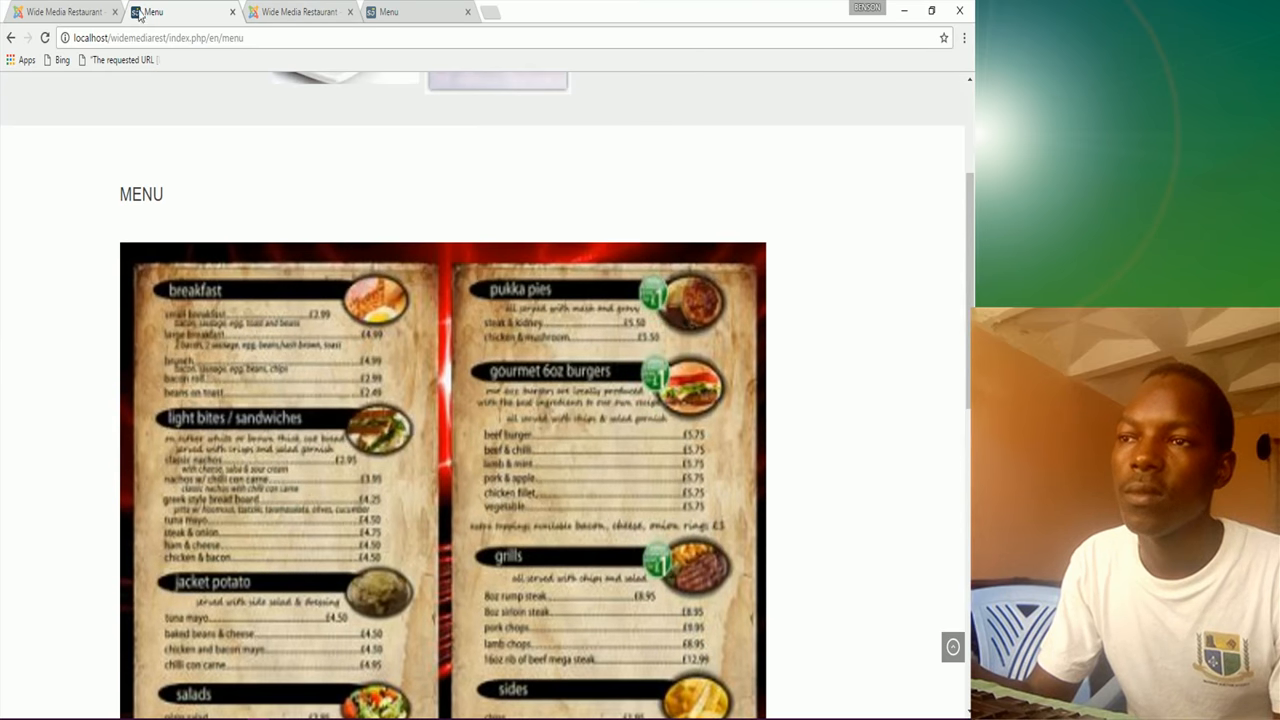
scroll(372, 279, "up", 3)
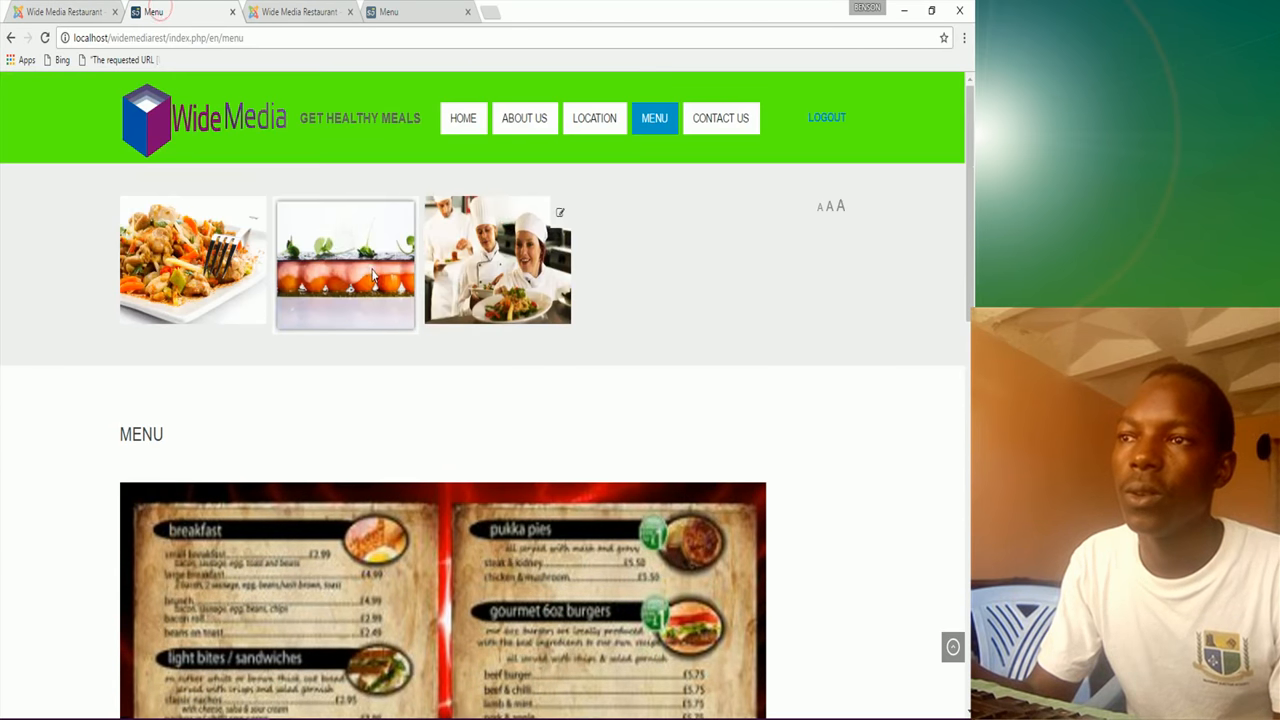
left_click(410, 11)
scroll(485, 296, "up", 3)
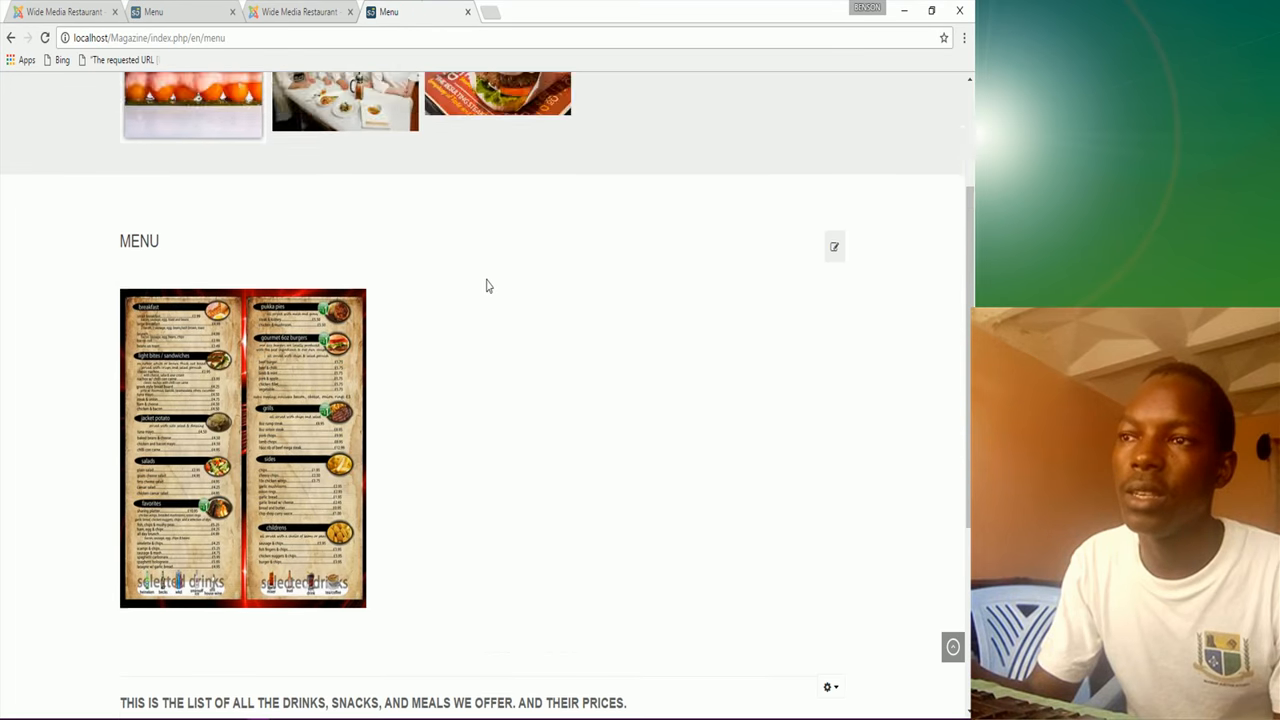
Step: Open the Magazine site's Contact Us page showing Working Hours, Testimonials and the inquiries note
left_click(711, 122)
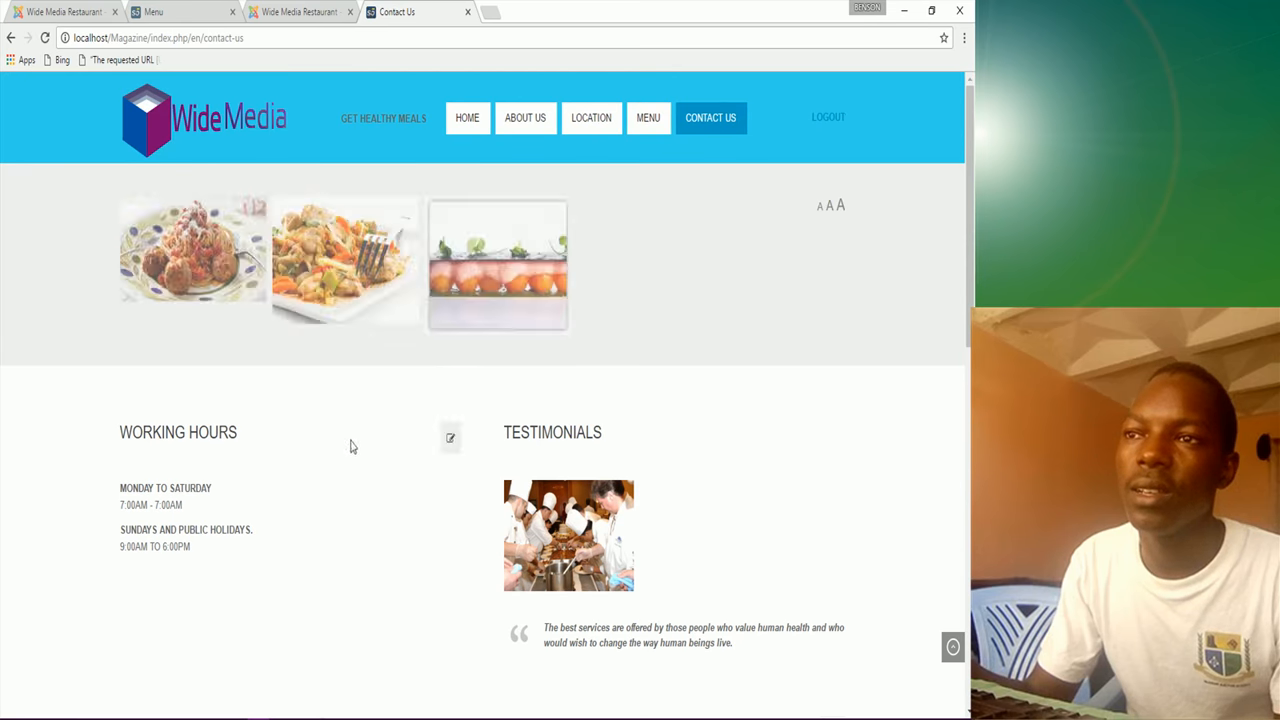
scroll(360, 432, "down", 2)
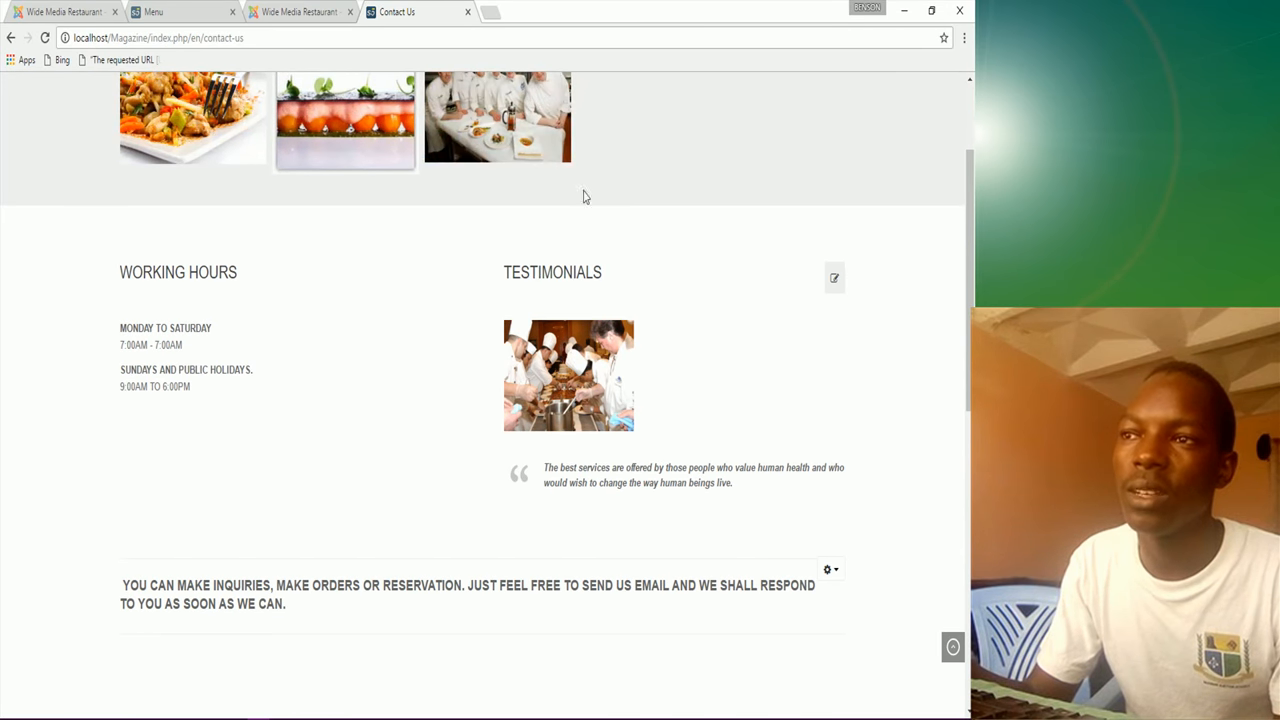
left_click(84, 14)
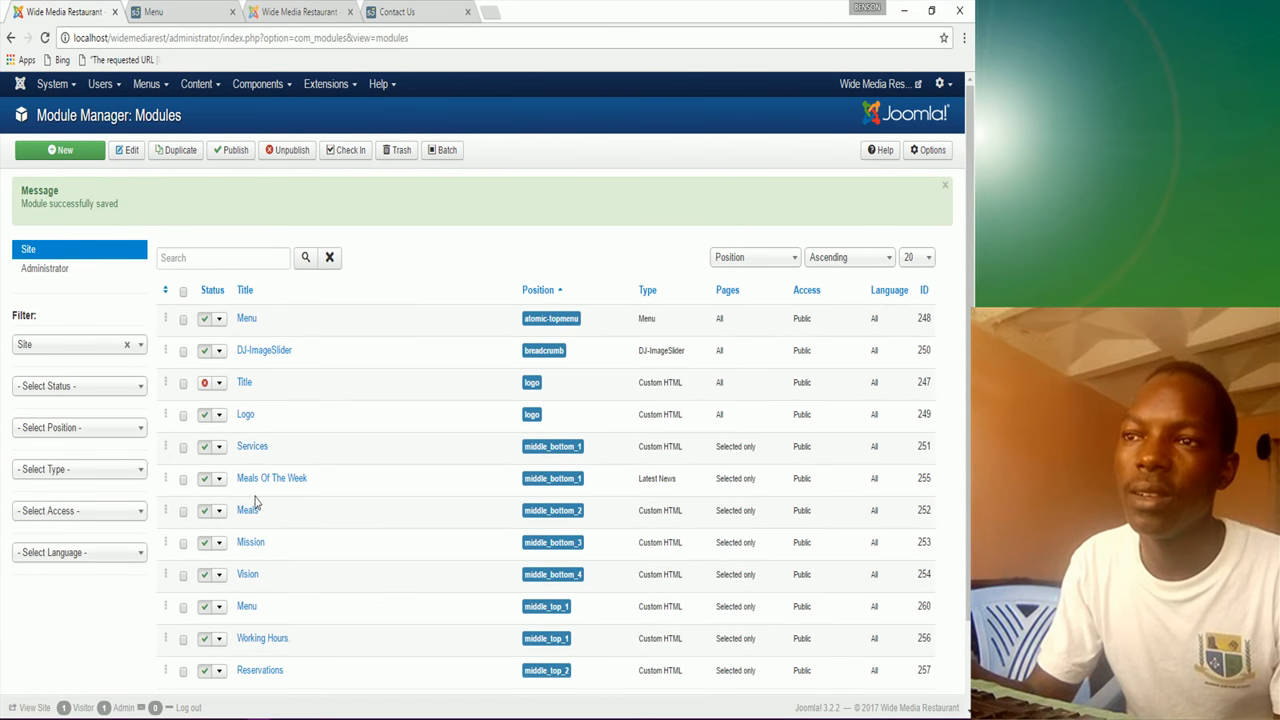
Step: Add the Contact Us page to the Working Hours module's menu assignment and save
scroll(277, 607, "down", 1)
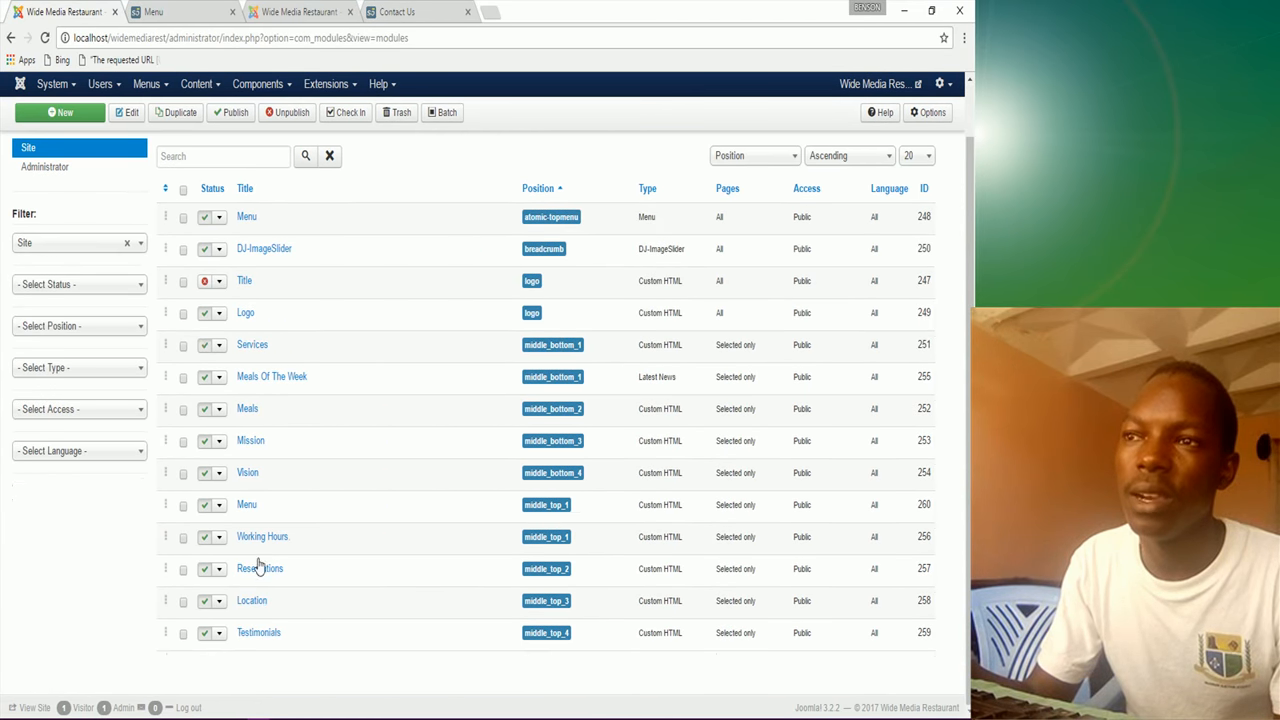
left_click(261, 541)
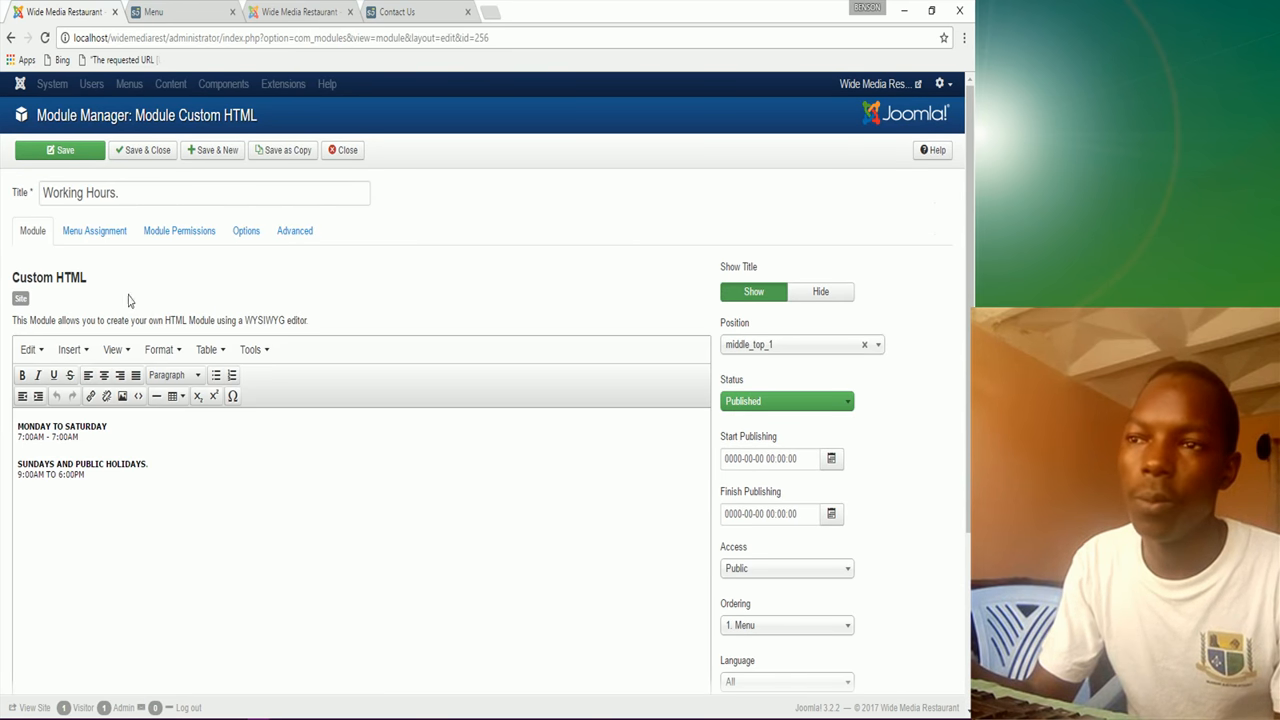
left_click(97, 233)
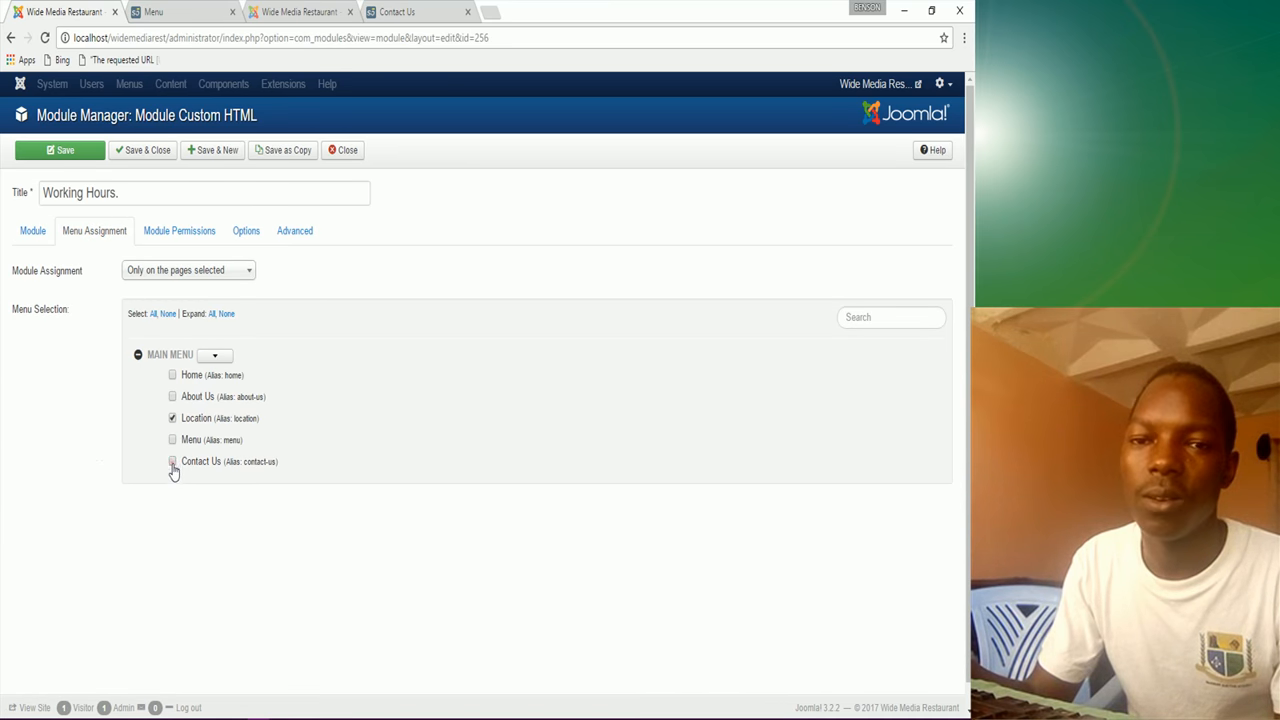
left_click(157, 153)
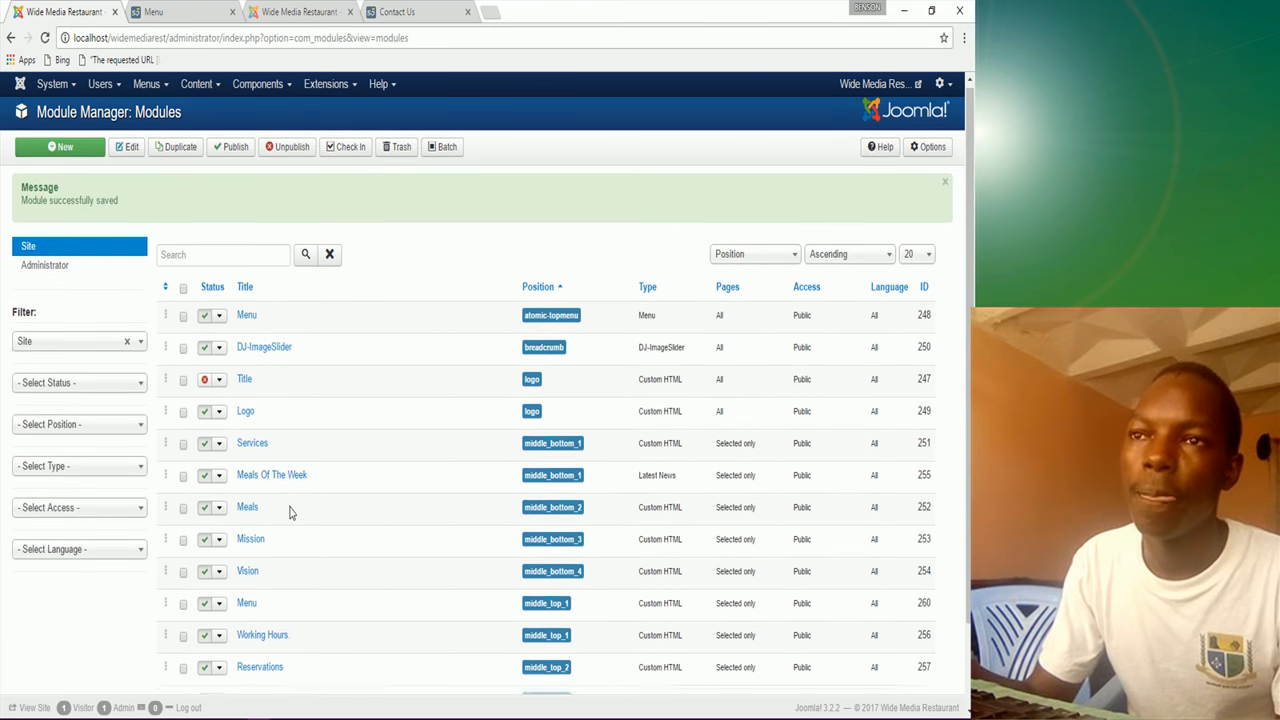
Step: Add the Contact Us page to the Testimonials module's assignment alongside Location and save
scroll(263, 585, "down", 2)
left_click(260, 634)
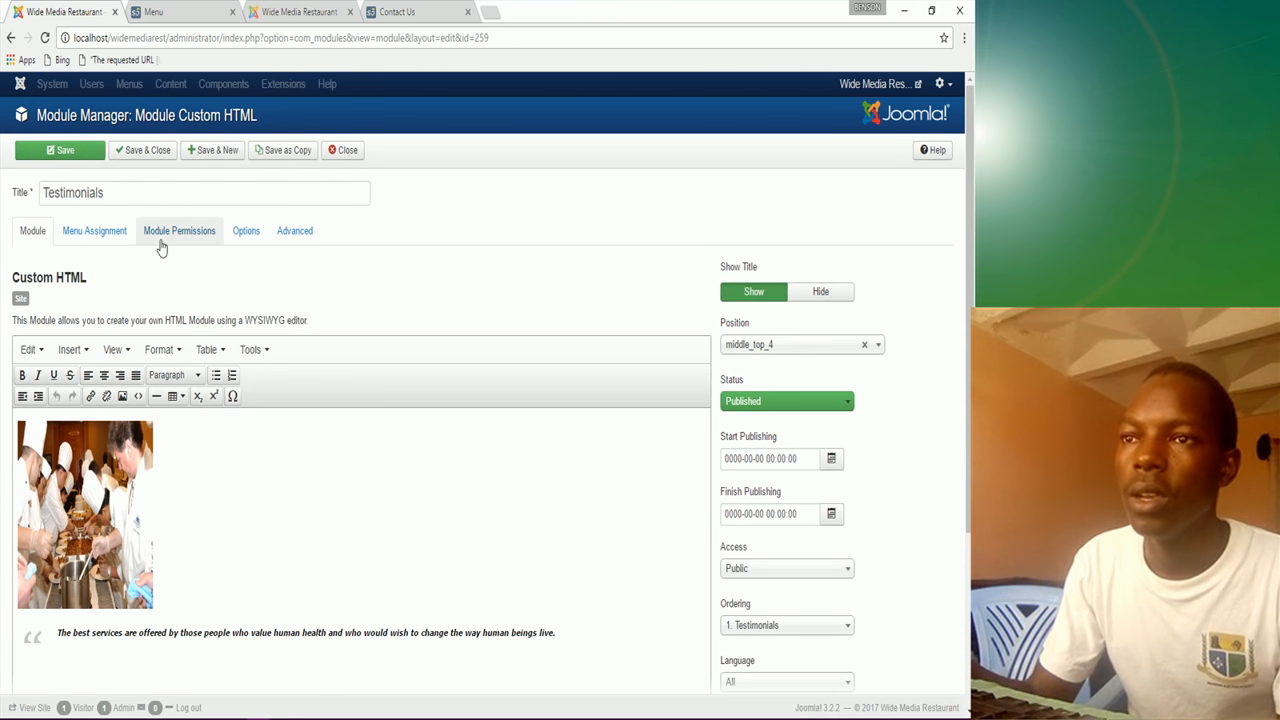
left_click(111, 240)
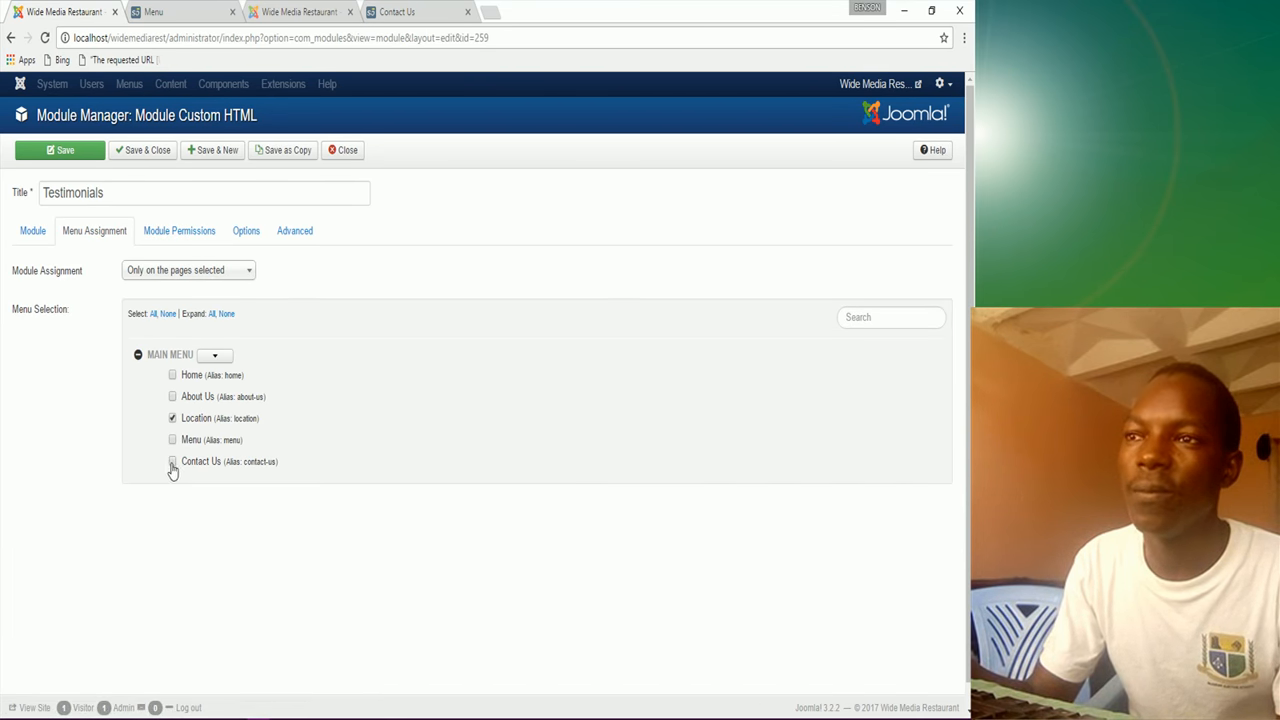
left_click(151, 152)
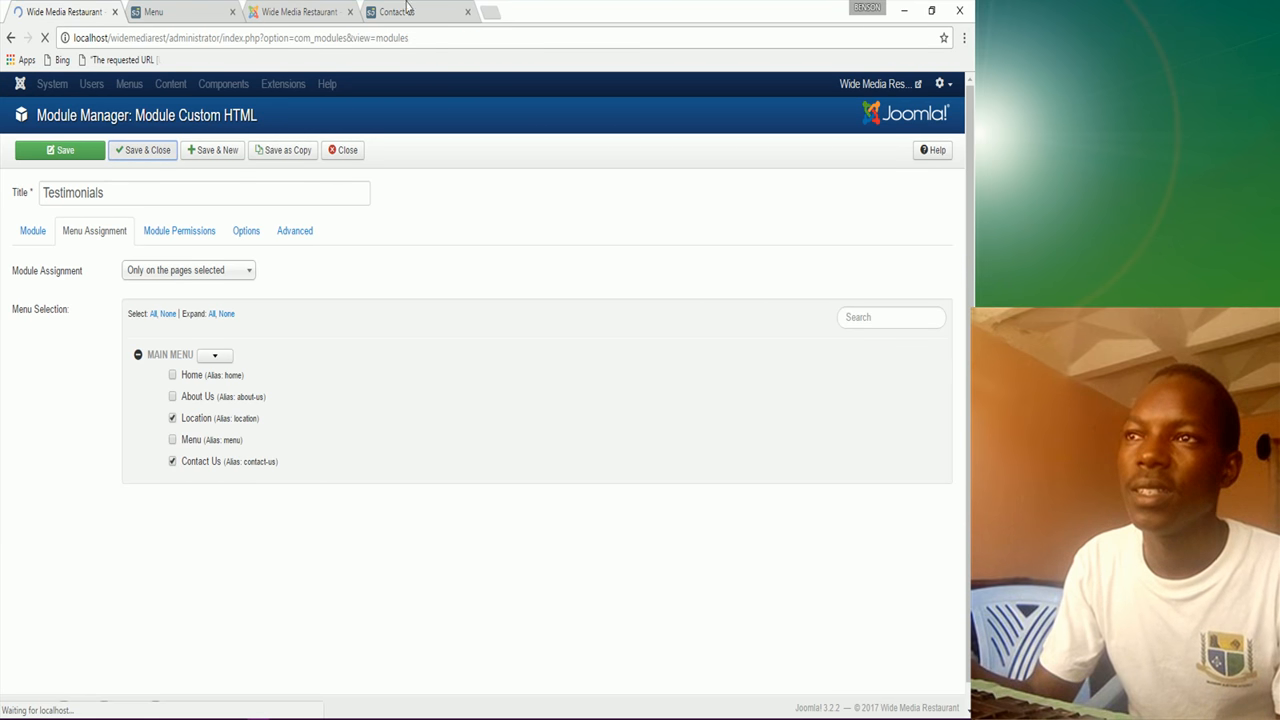
left_click(180, 12)
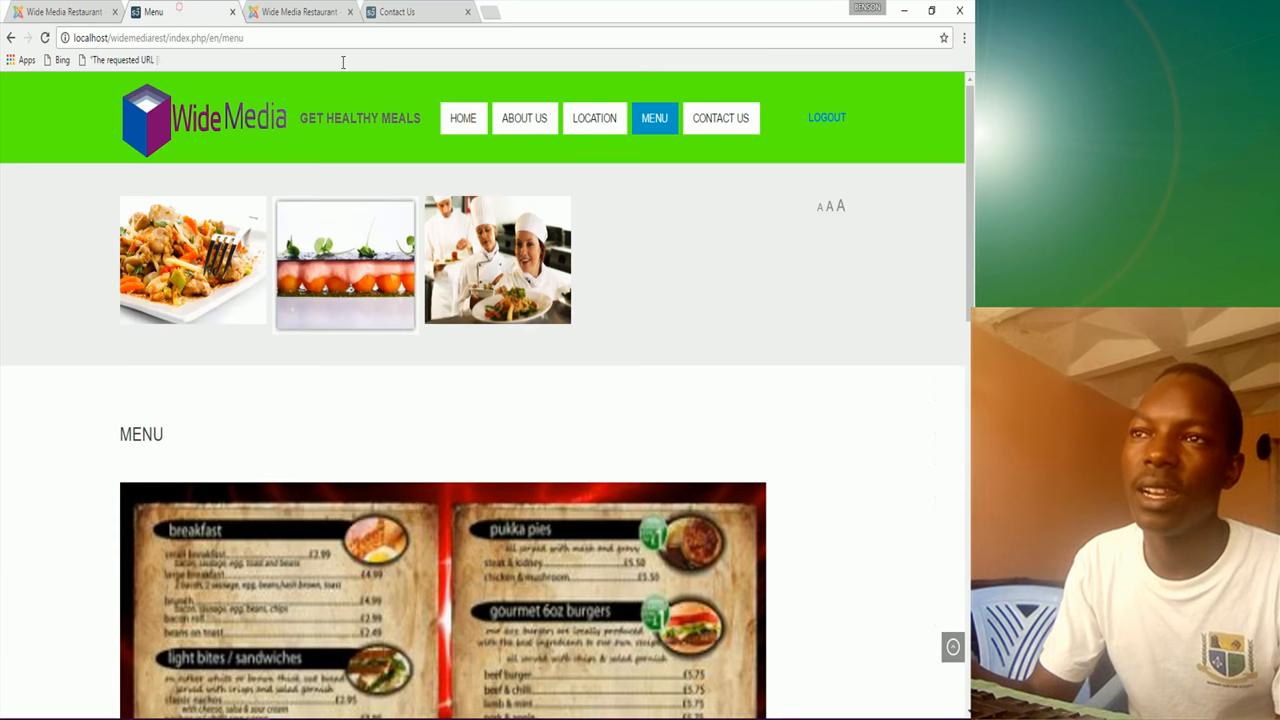
left_click(731, 118)
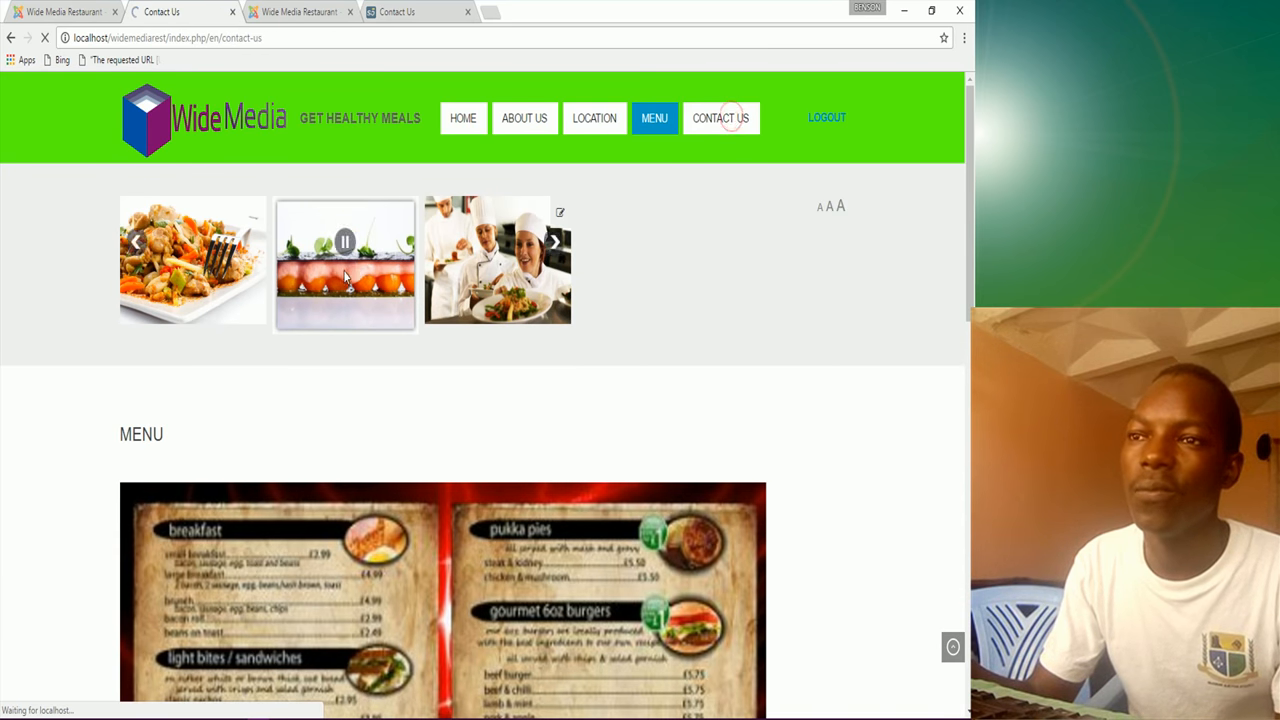
scroll(447, 540, "down", 2)
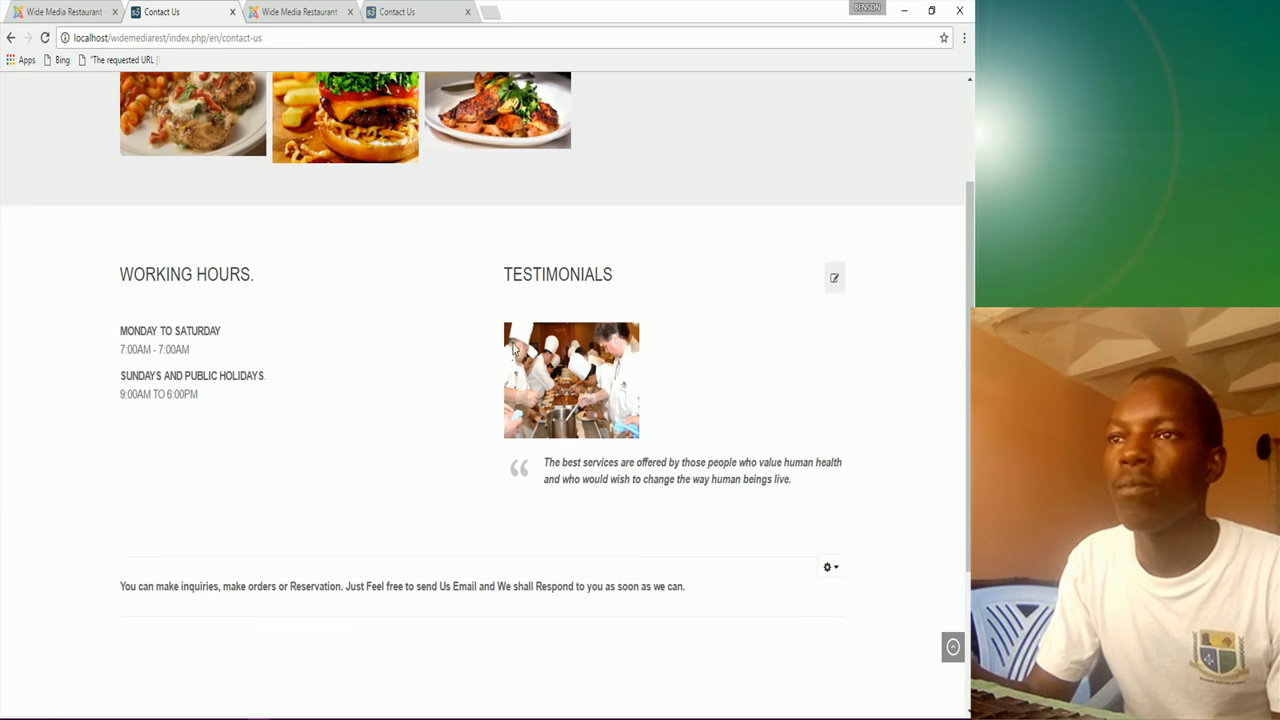
left_click(405, 12)
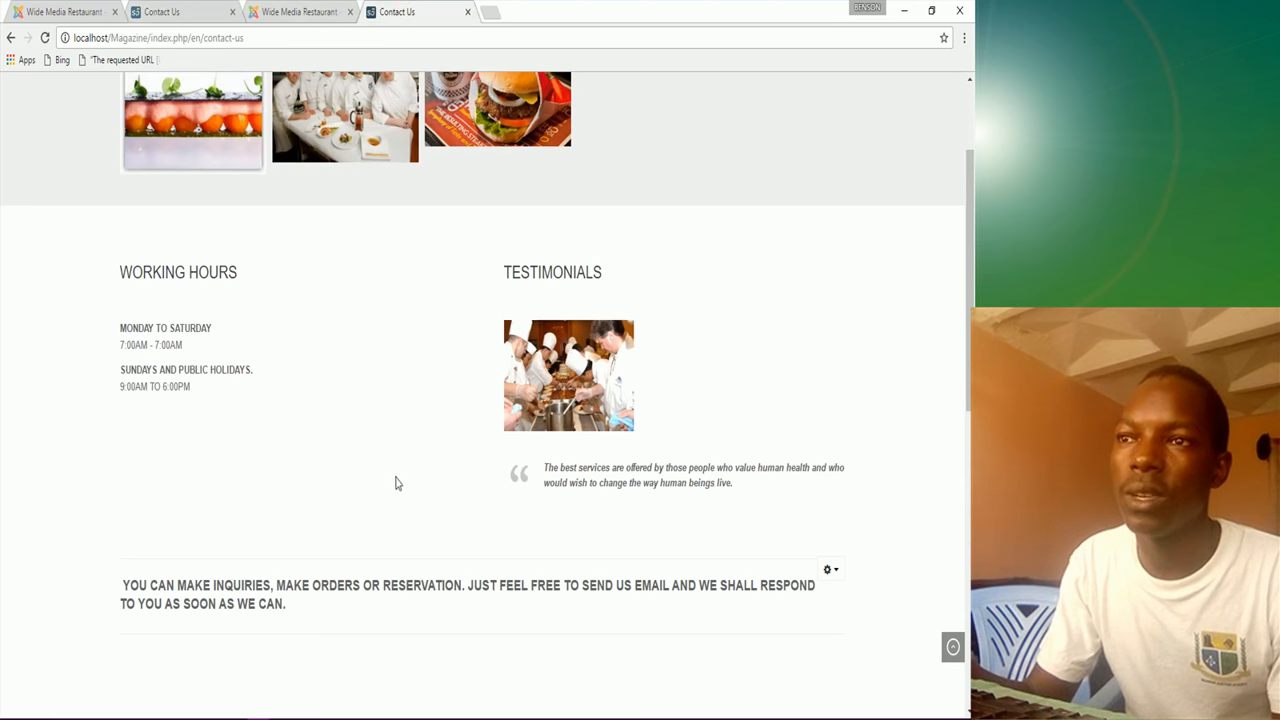
left_click(268, 14)
left_click(400, 12)
scroll(380, 540, "down", 2)
scroll(385, 538, "down", 1)
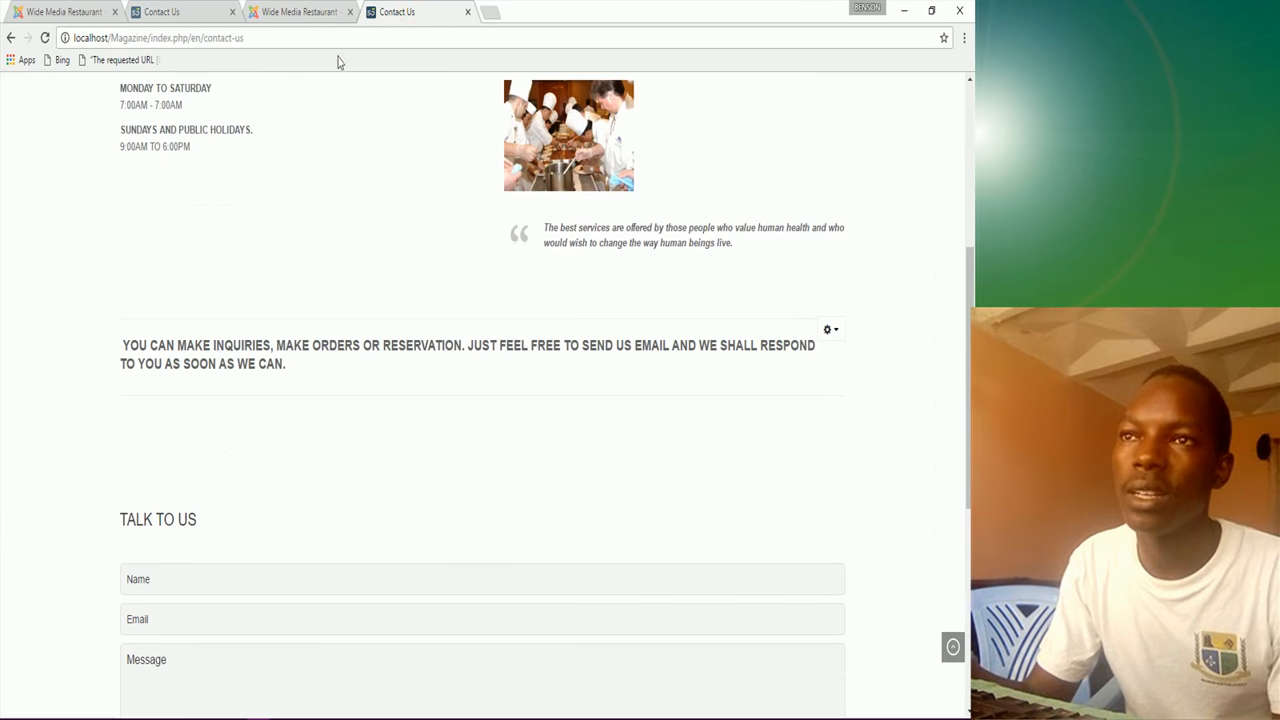
left_click(300, 12)
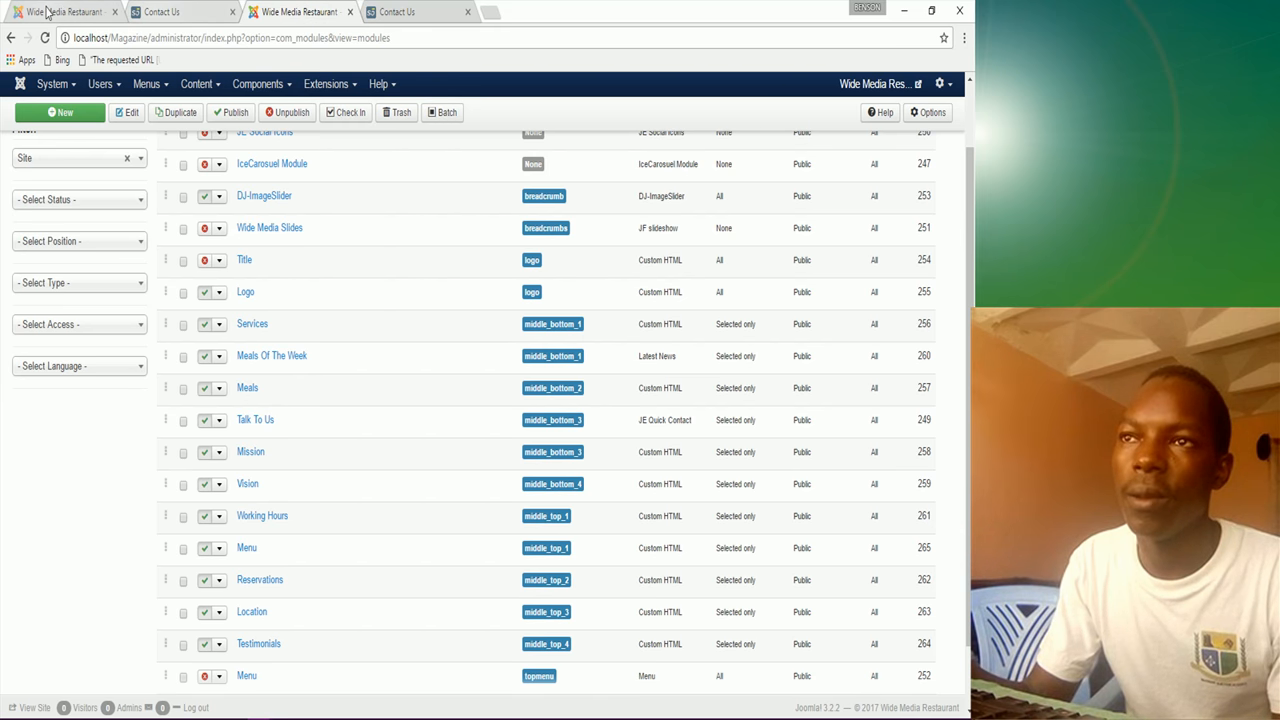
left_click(47, 12)
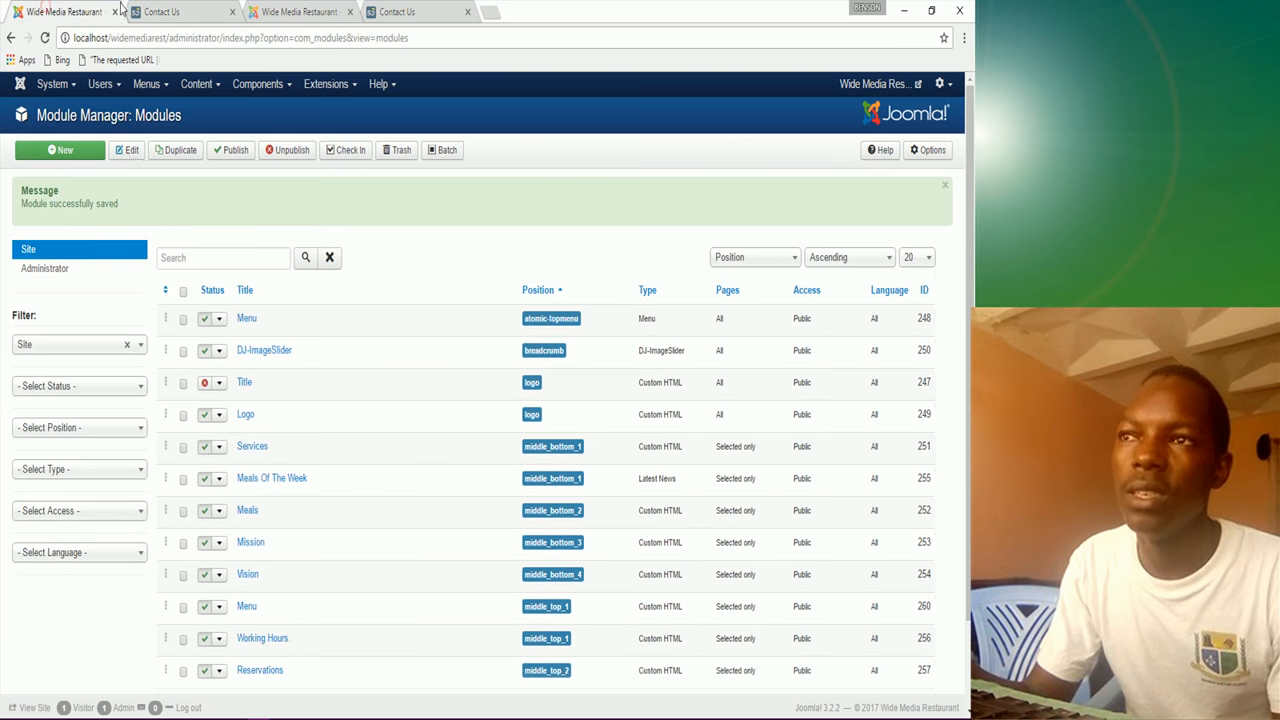
Step: Create a new module and choose S5 Quick Contact as its module type
left_click(80, 153)
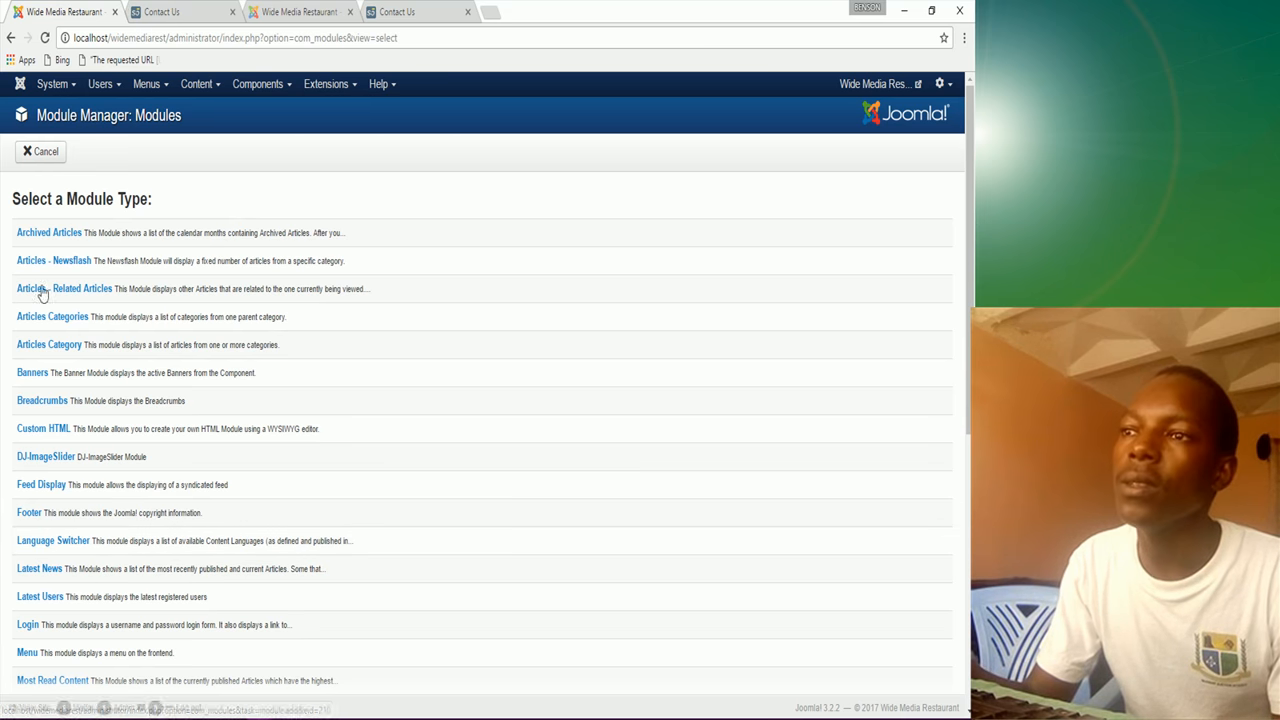
scroll(25, 468, "down", 2)
scroll(38, 488, "down", 1)
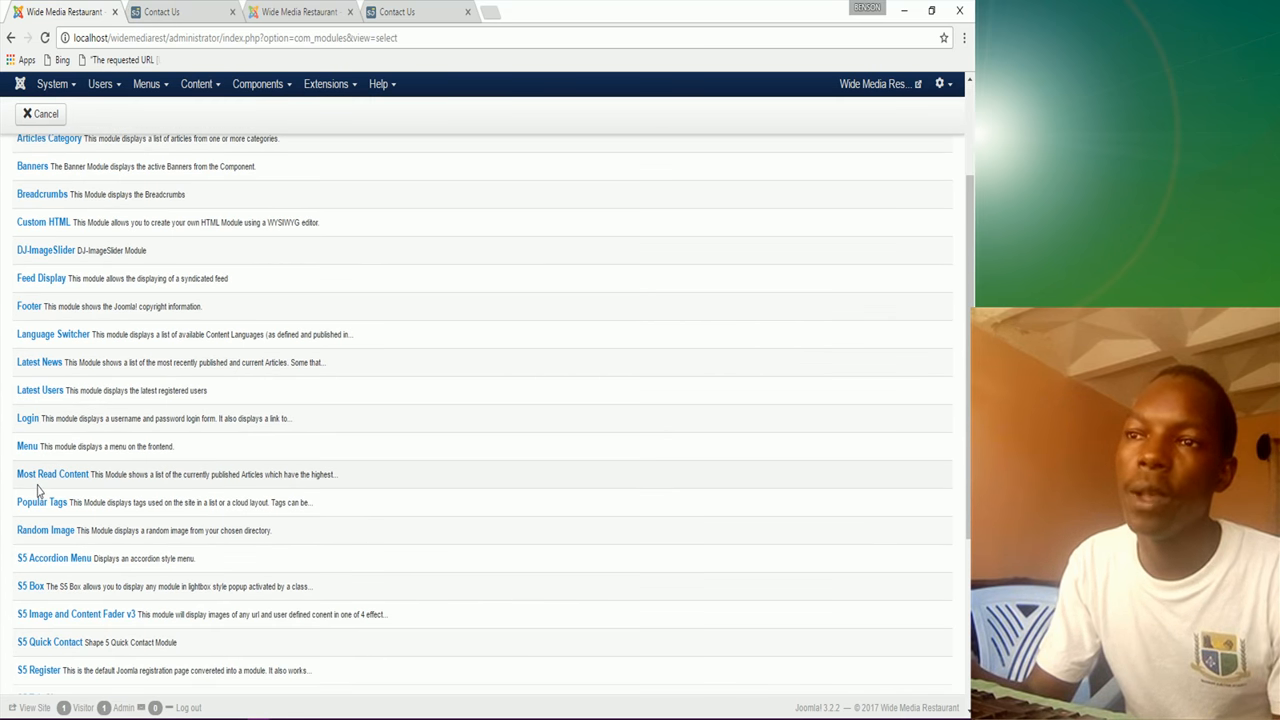
scroll(37, 489, "down", 1)
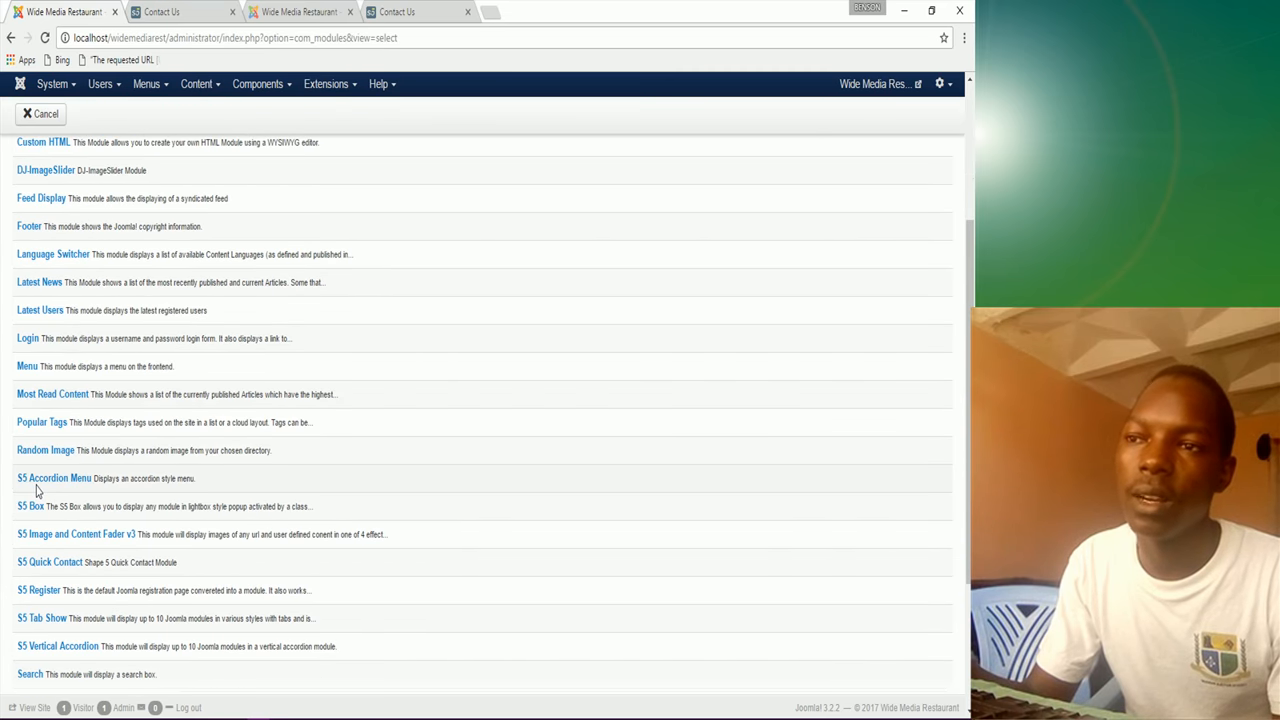
scroll(35, 488, "down", 2)
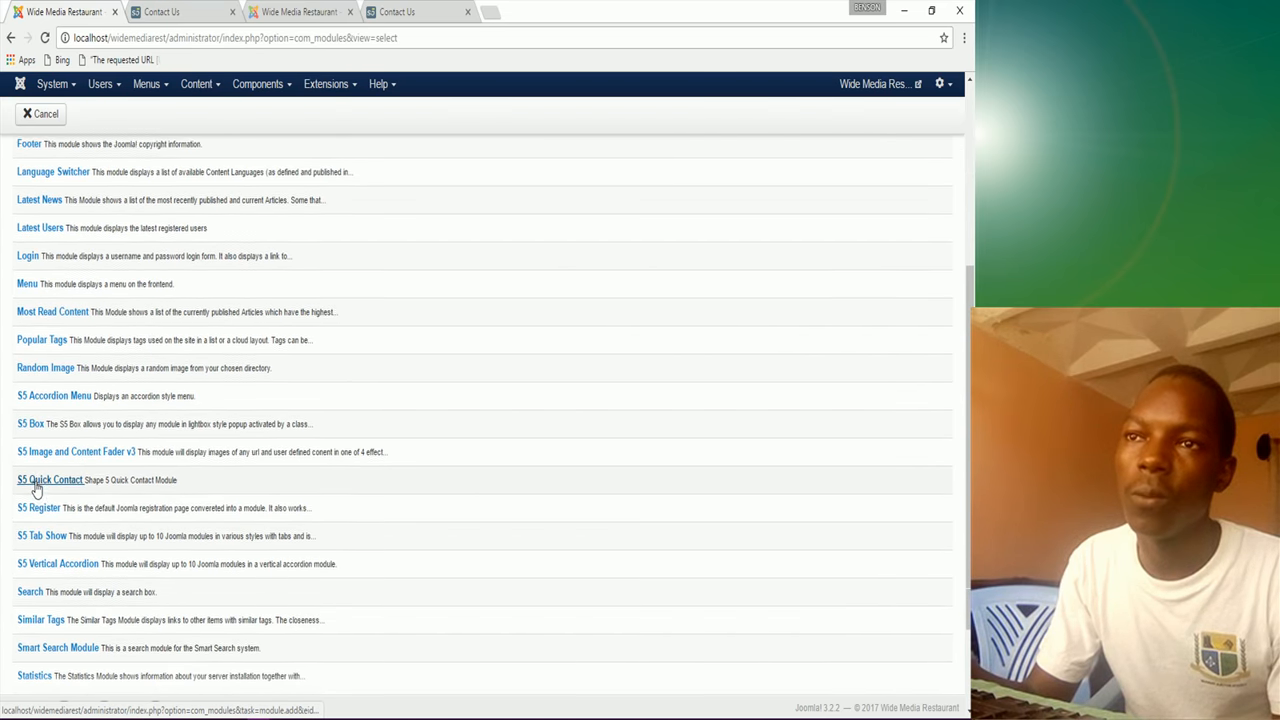
scroll(35, 488, "down", 1)
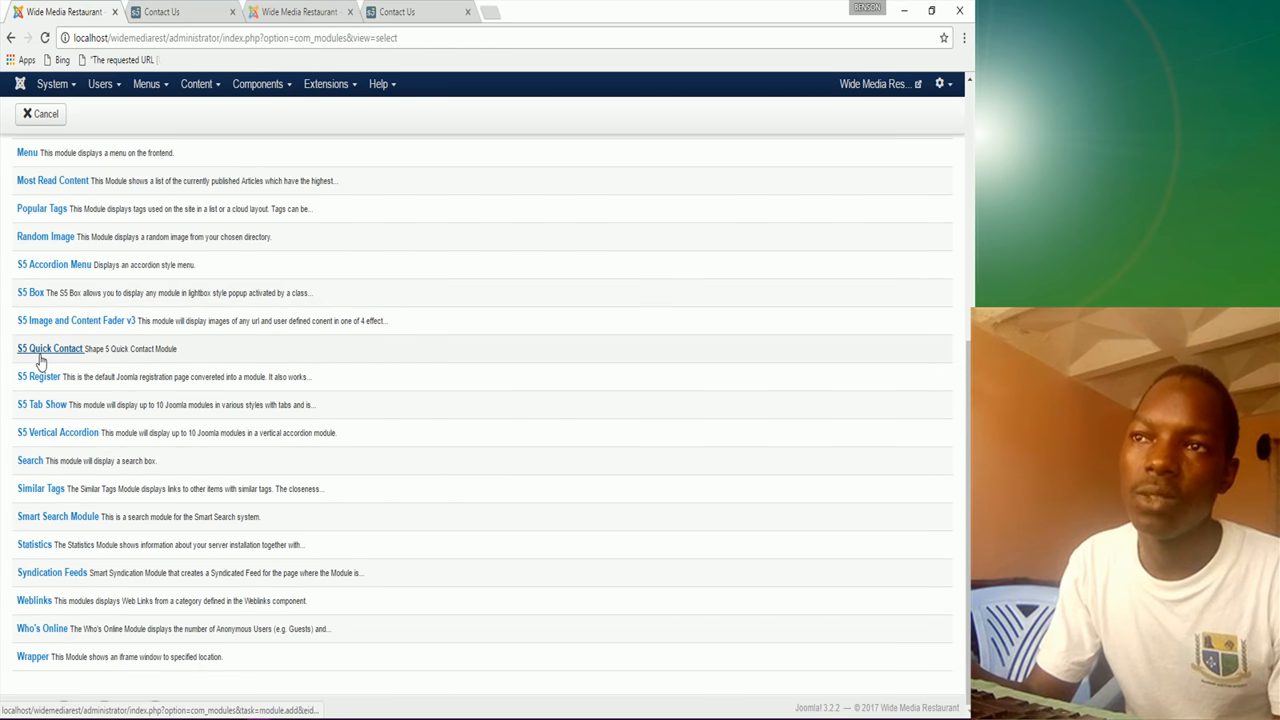
scroll(40, 360, "up", 1)
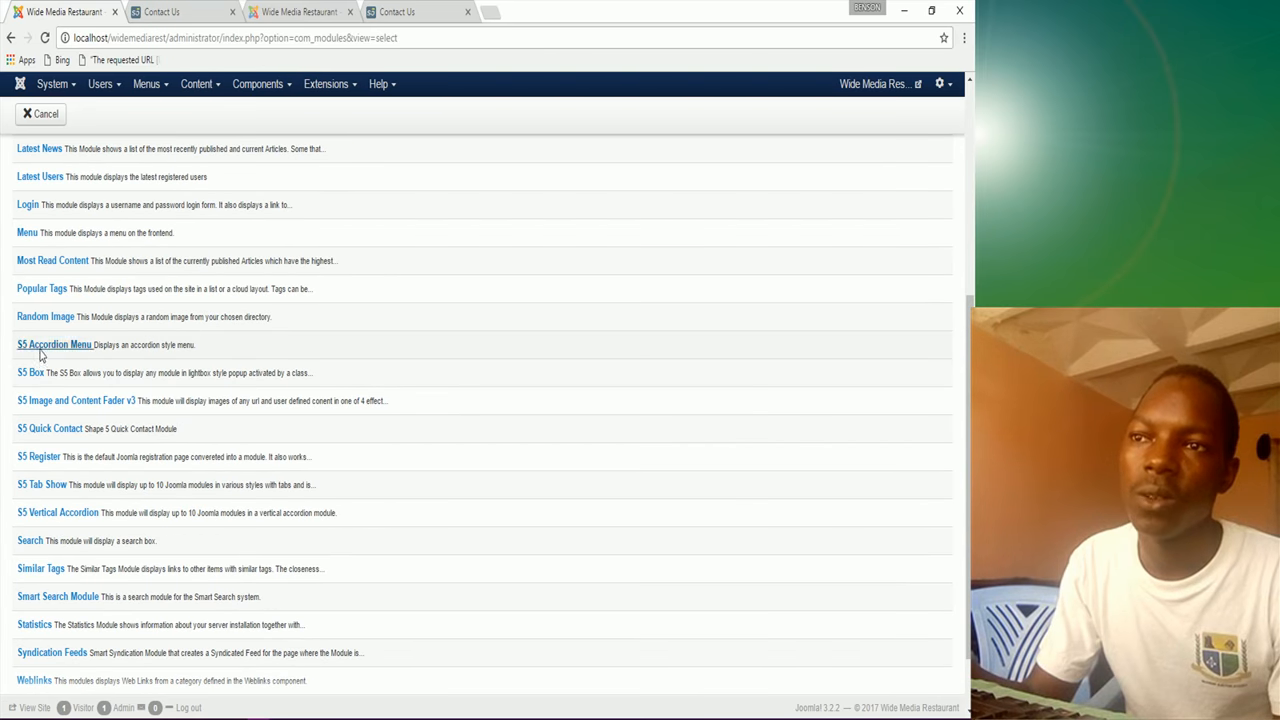
scroll(34, 286, "up", 2)
scroll(37, 290, "up", 2)
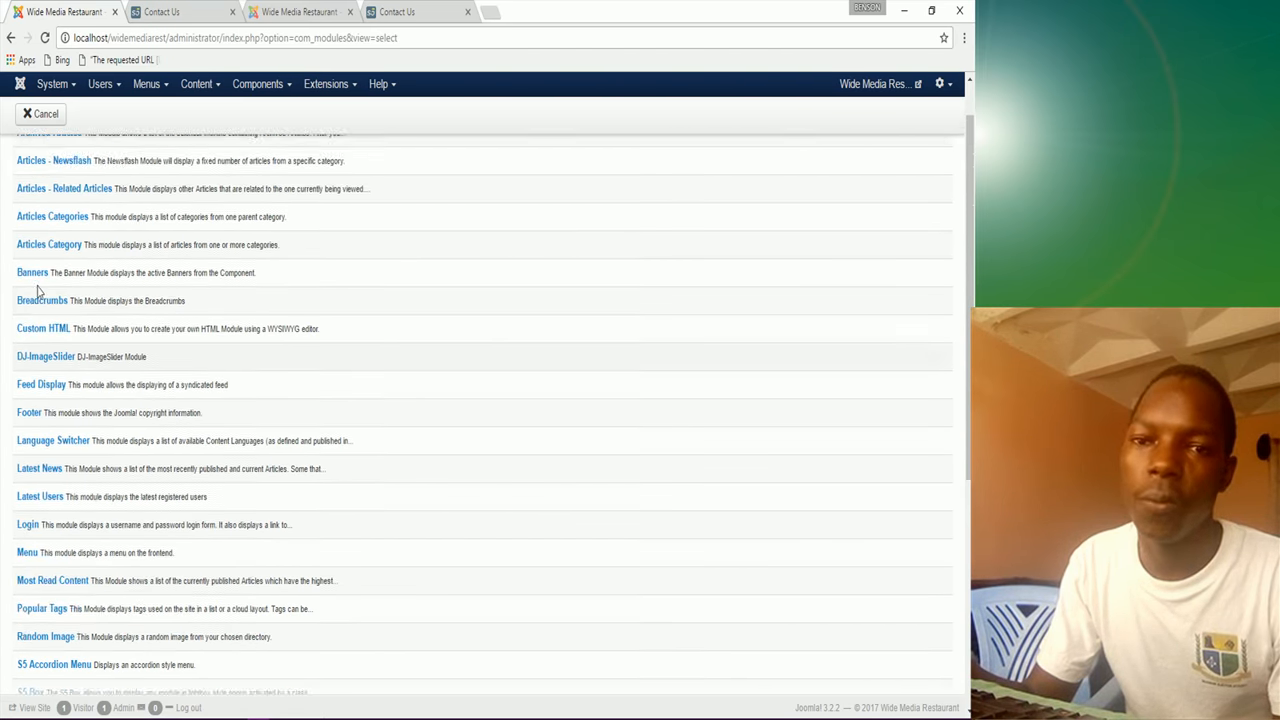
scroll(37, 290, "up", 1)
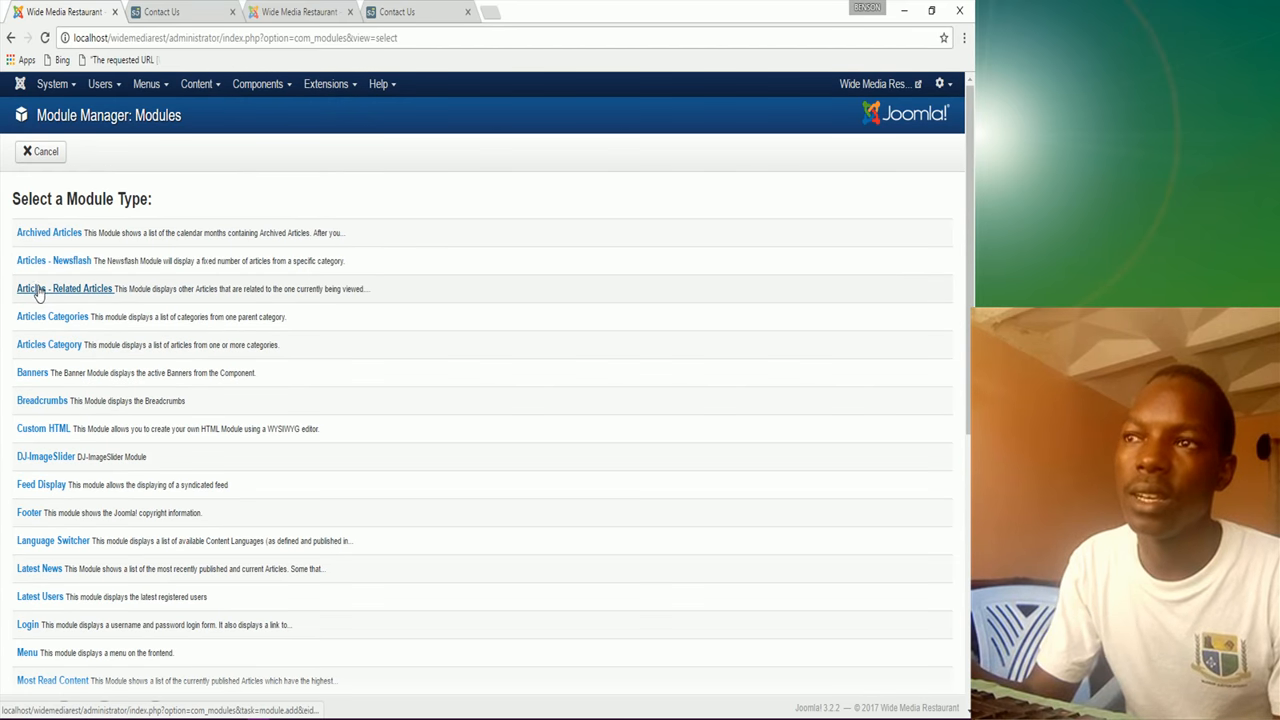
scroll(37, 290, "down", 2)
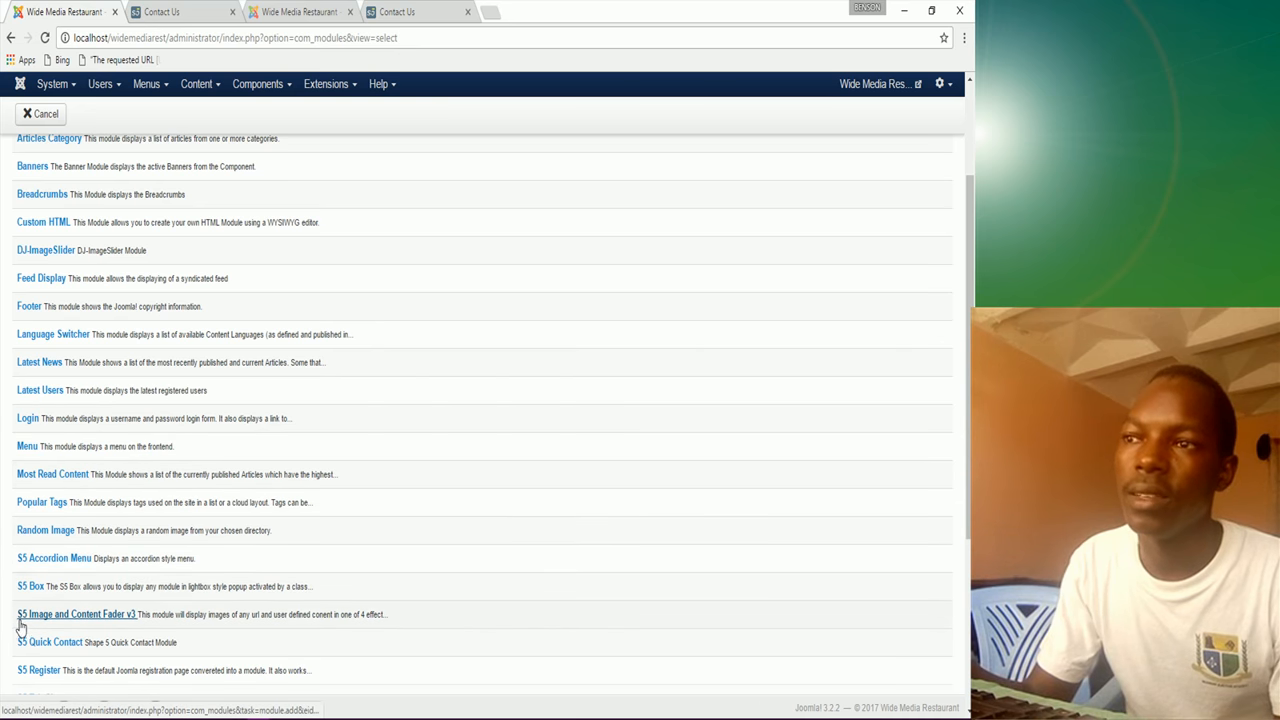
scroll(20, 627, "down", 1)
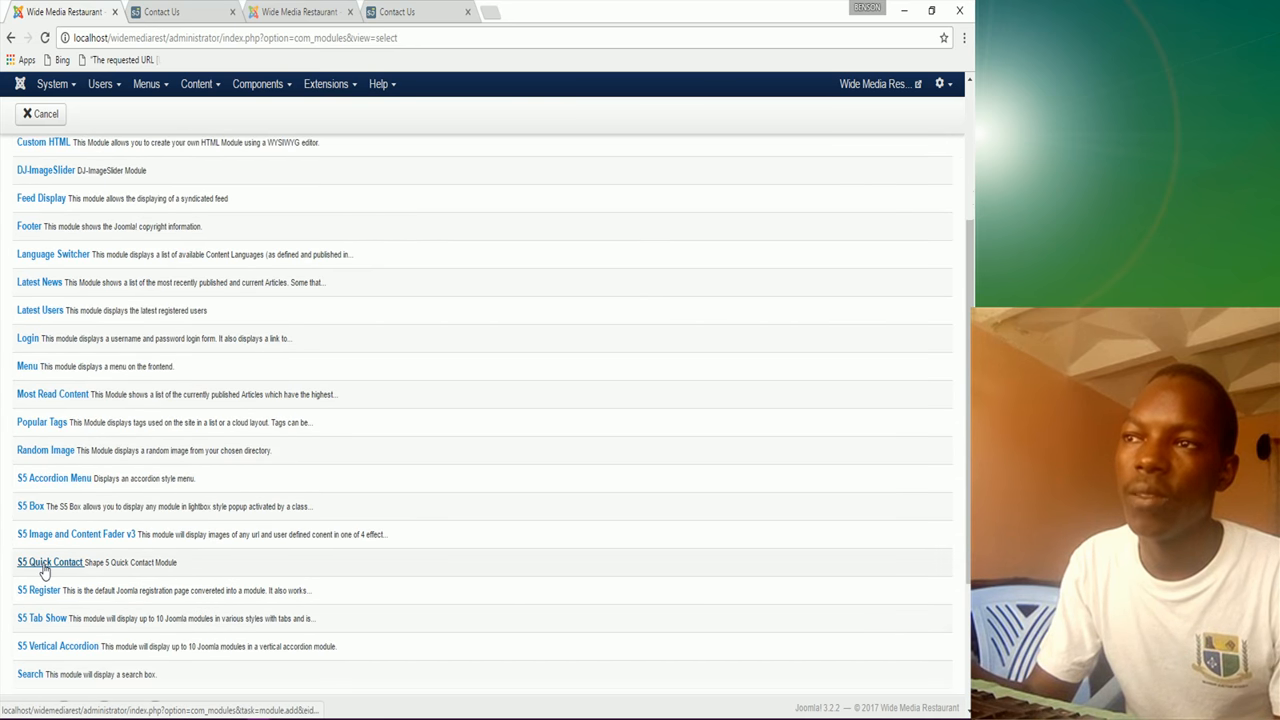
left_click(44, 566)
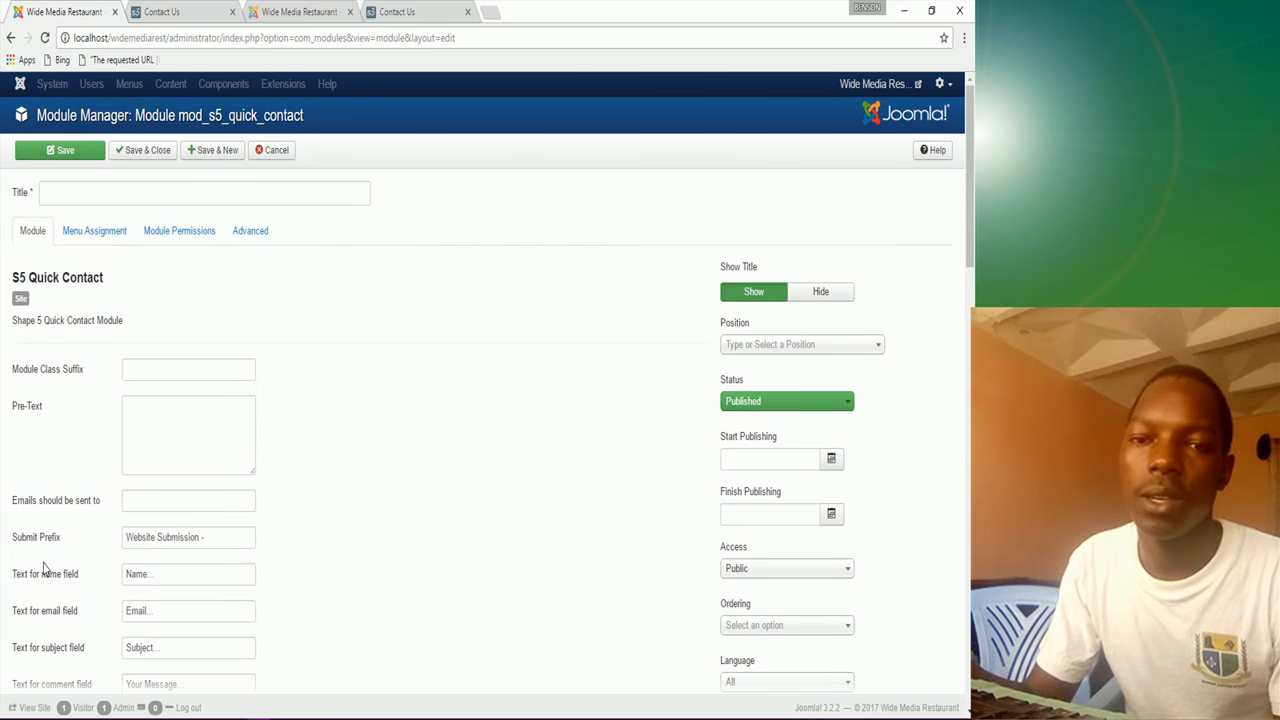
Step: Enter 'Talk To Us' as the new quick contact module's title
left_click(77, 191)
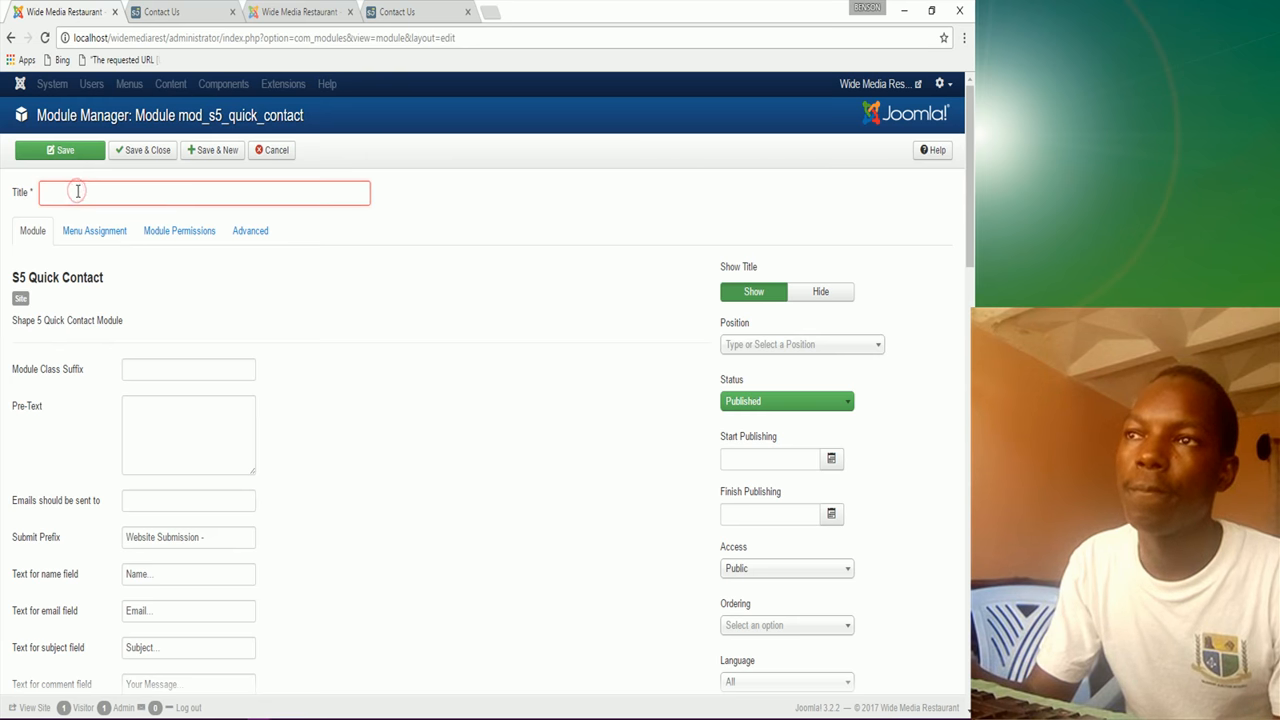
type("Ealk")
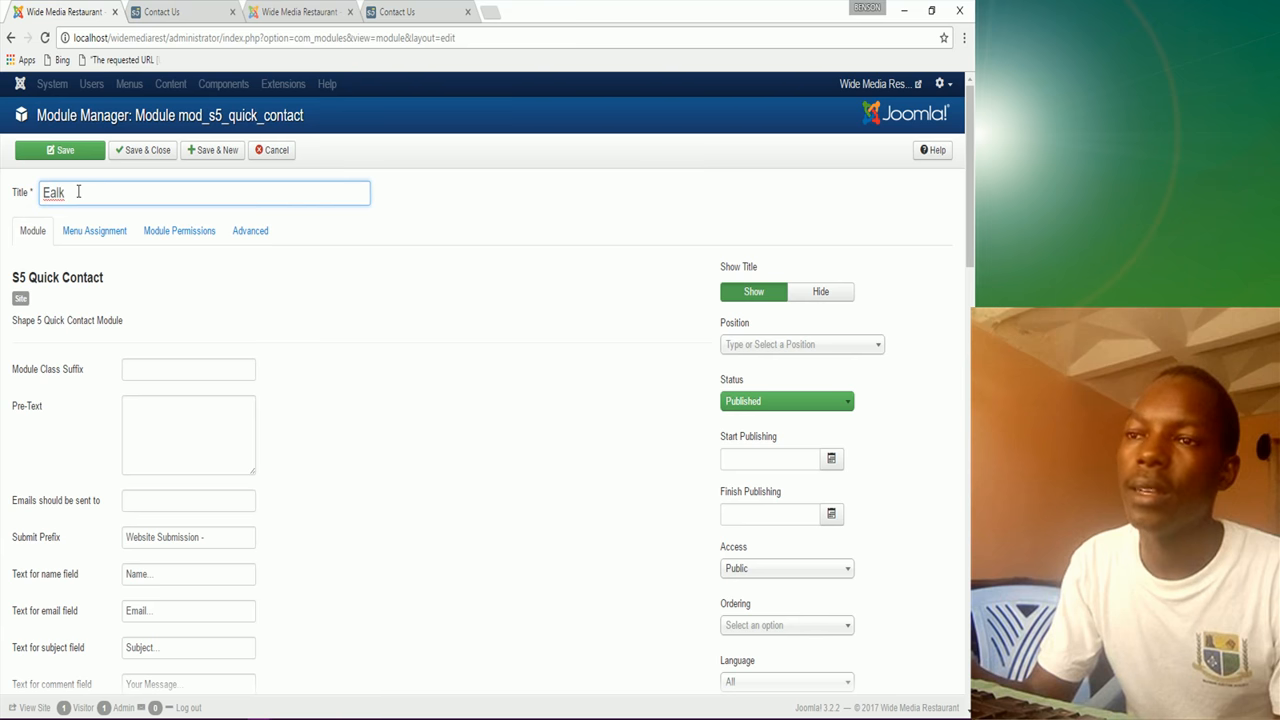
key("BackSpace")
key("BackSpace")
key("BackSpace")
key("BackSpace")
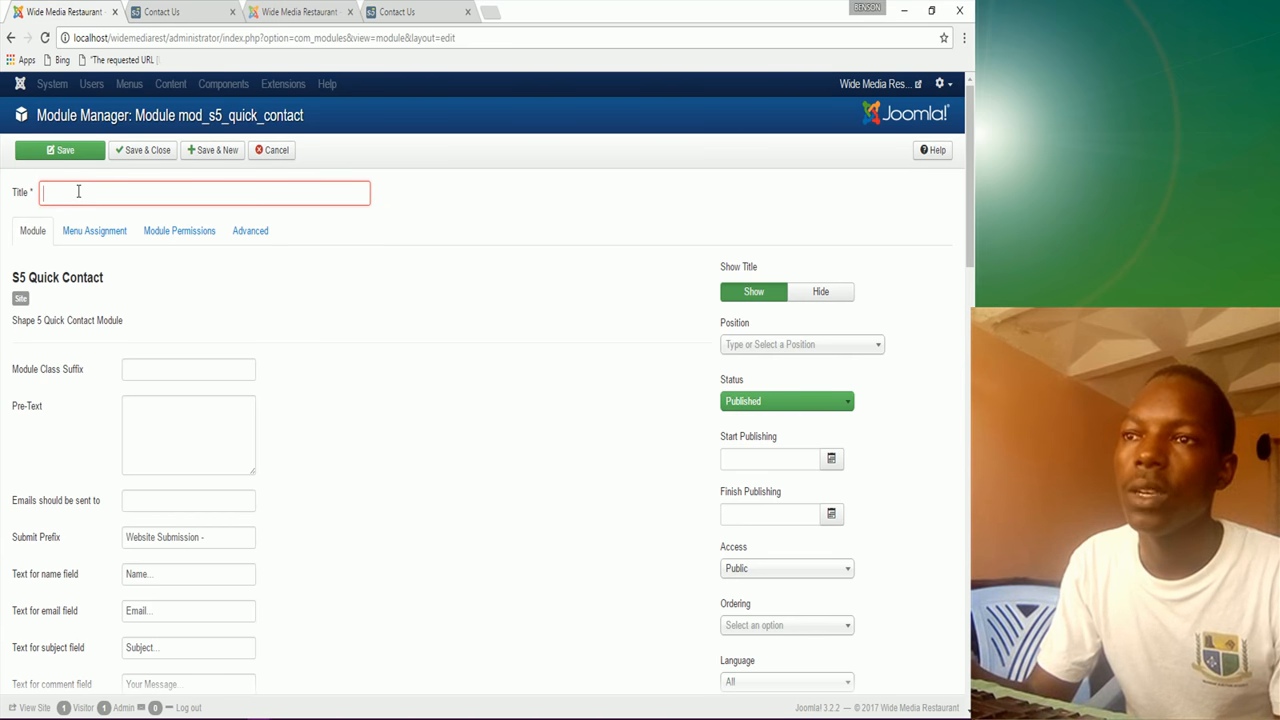
type("Talk T")
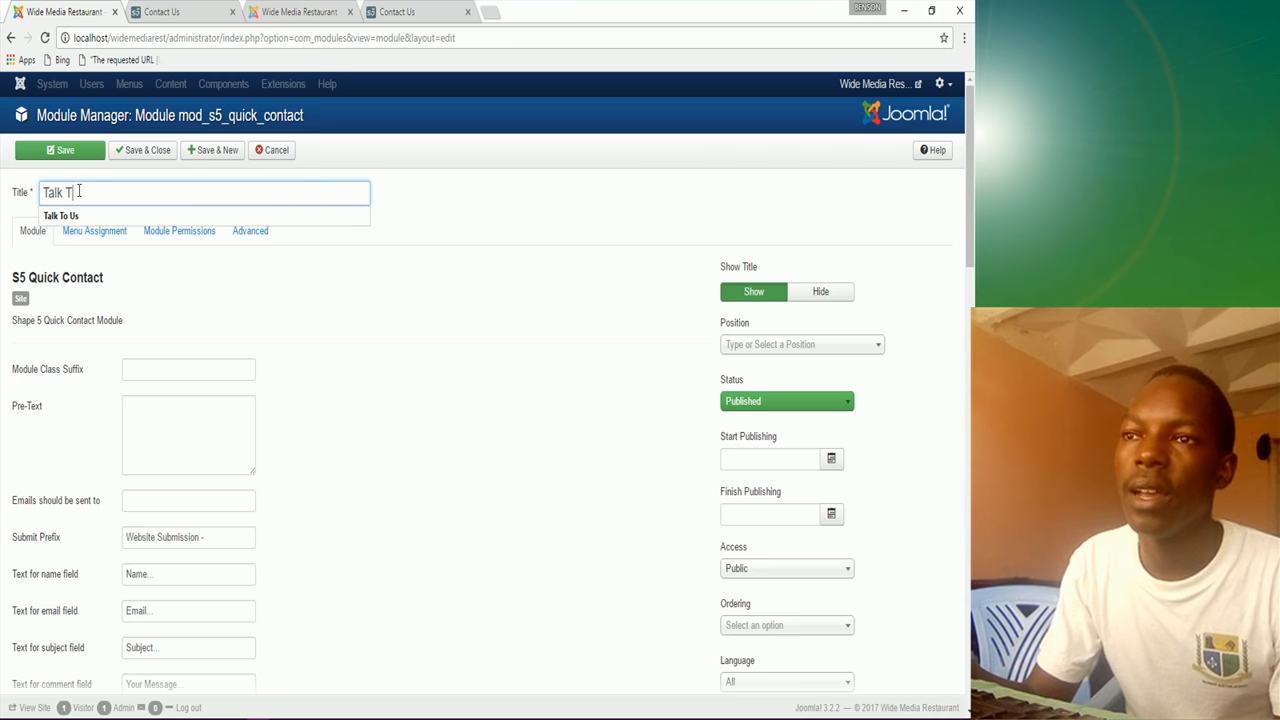
type("o U")
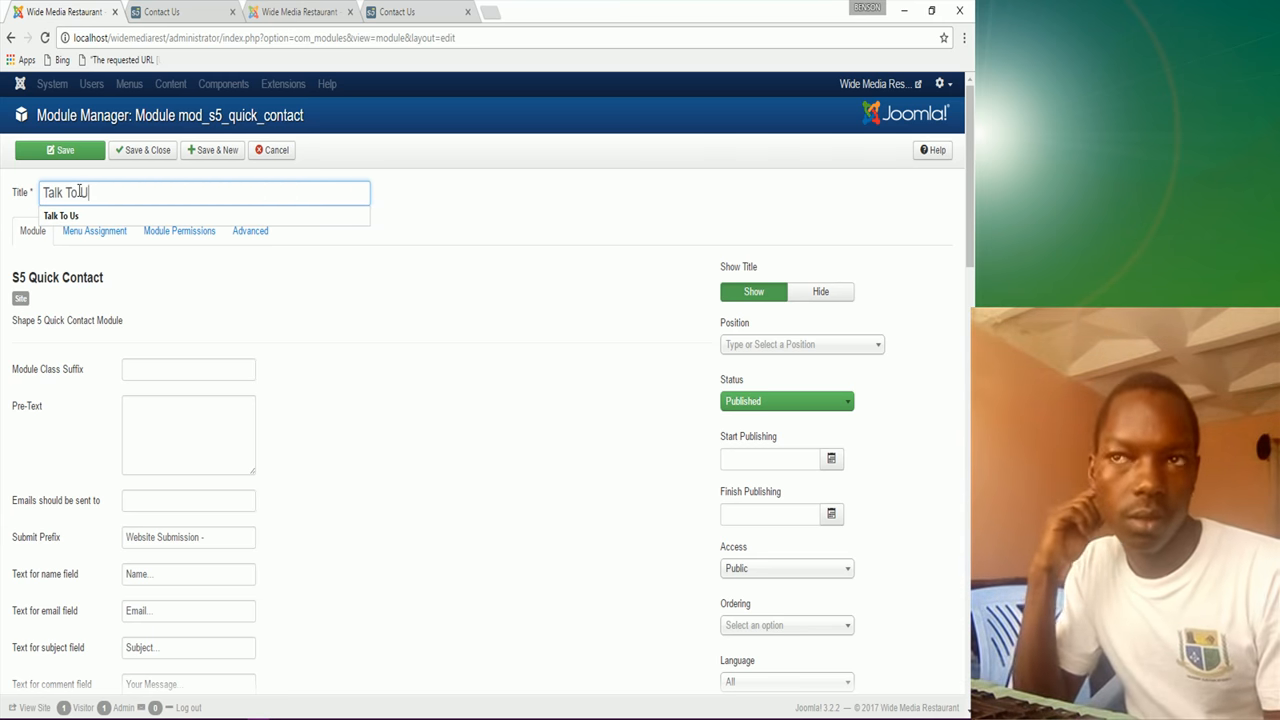
type("s")
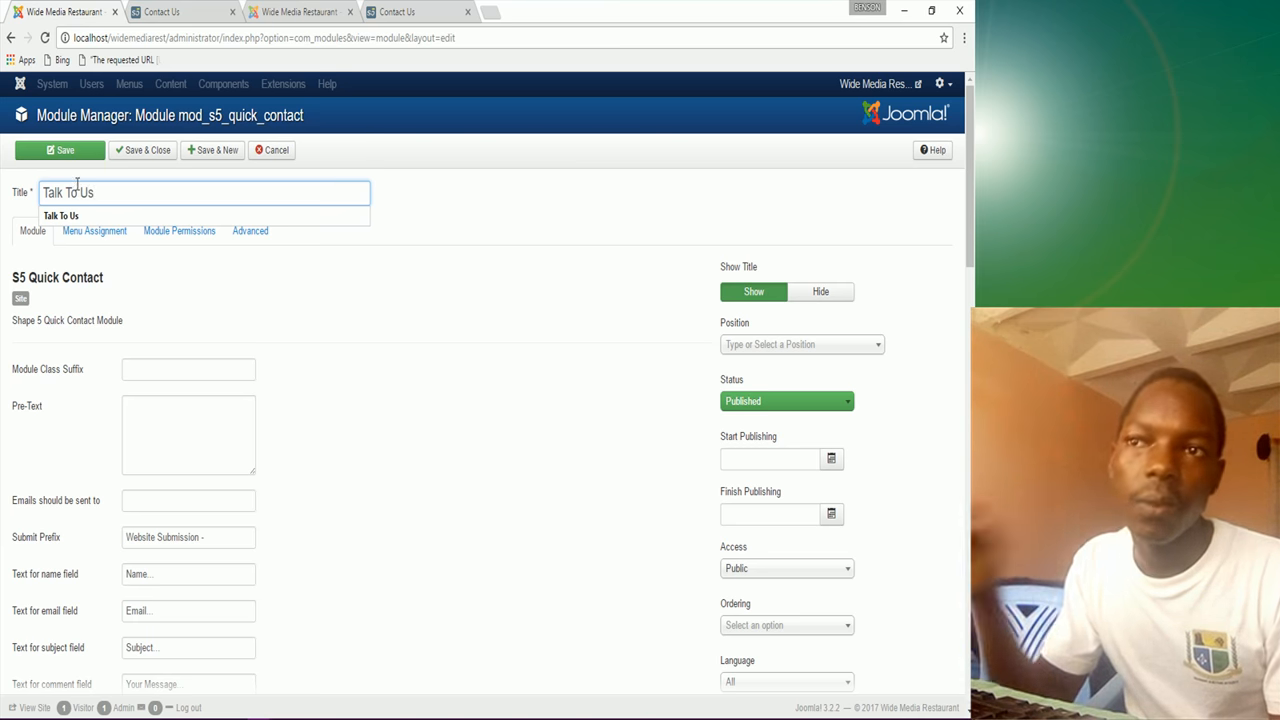
left_click(195, 300)
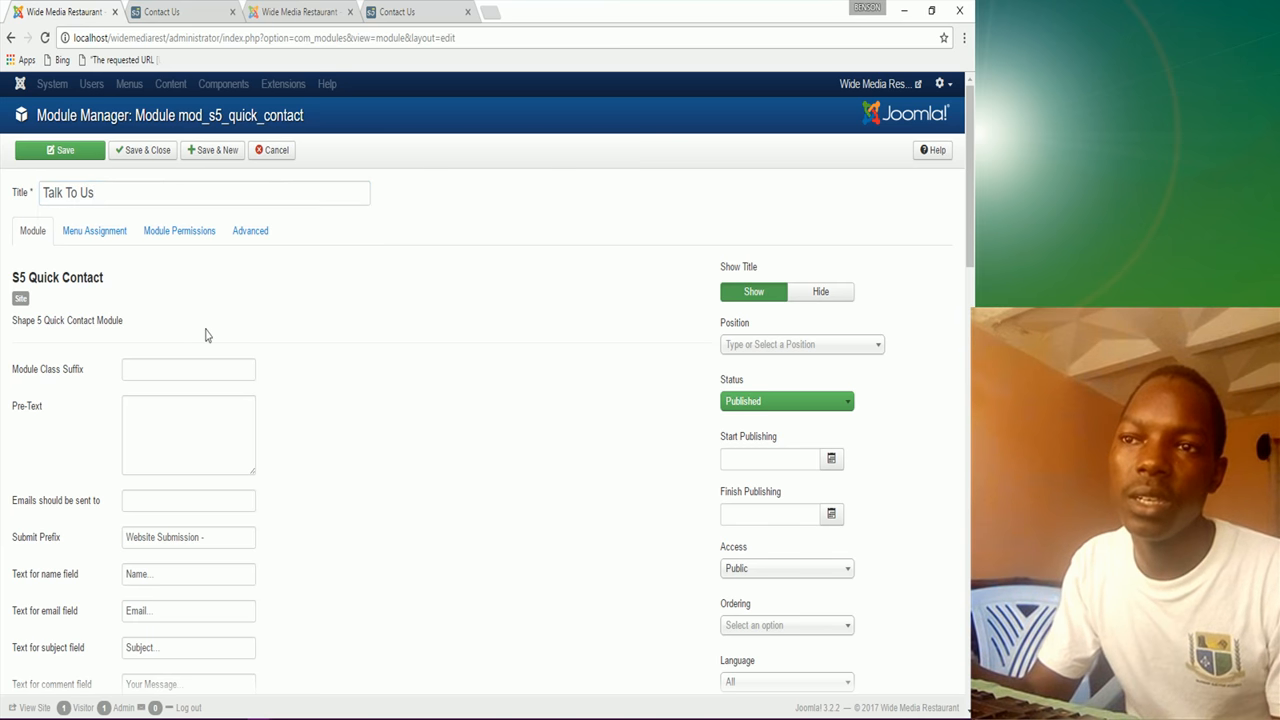
left_click(783, 343)
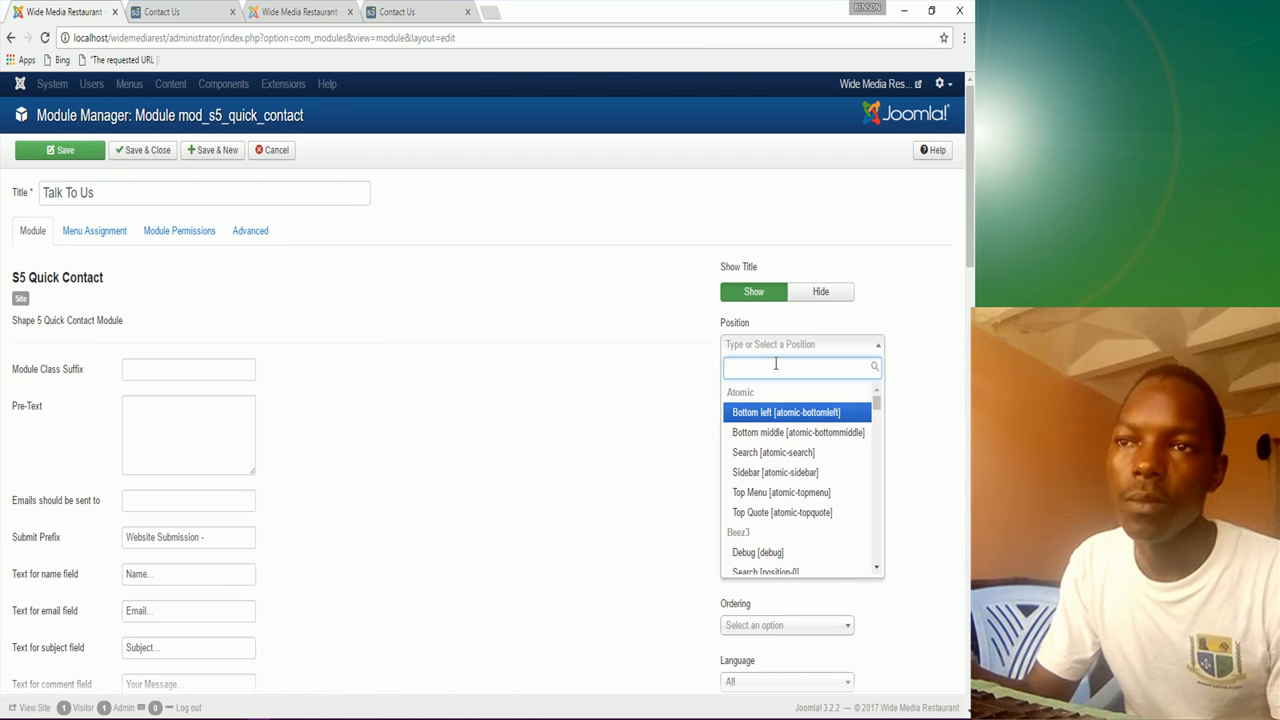
Step: Search the positions for 'middl' and place the module in Middle Bottom 3
type("mi")
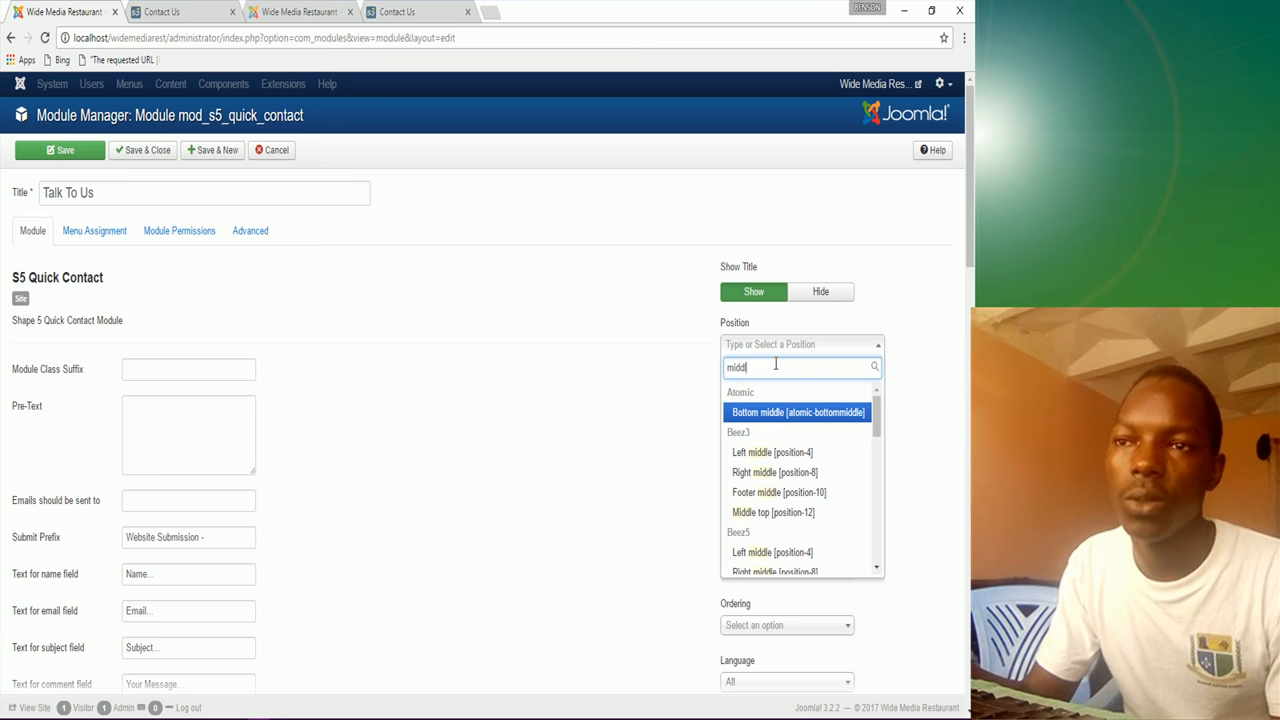
type("ddl")
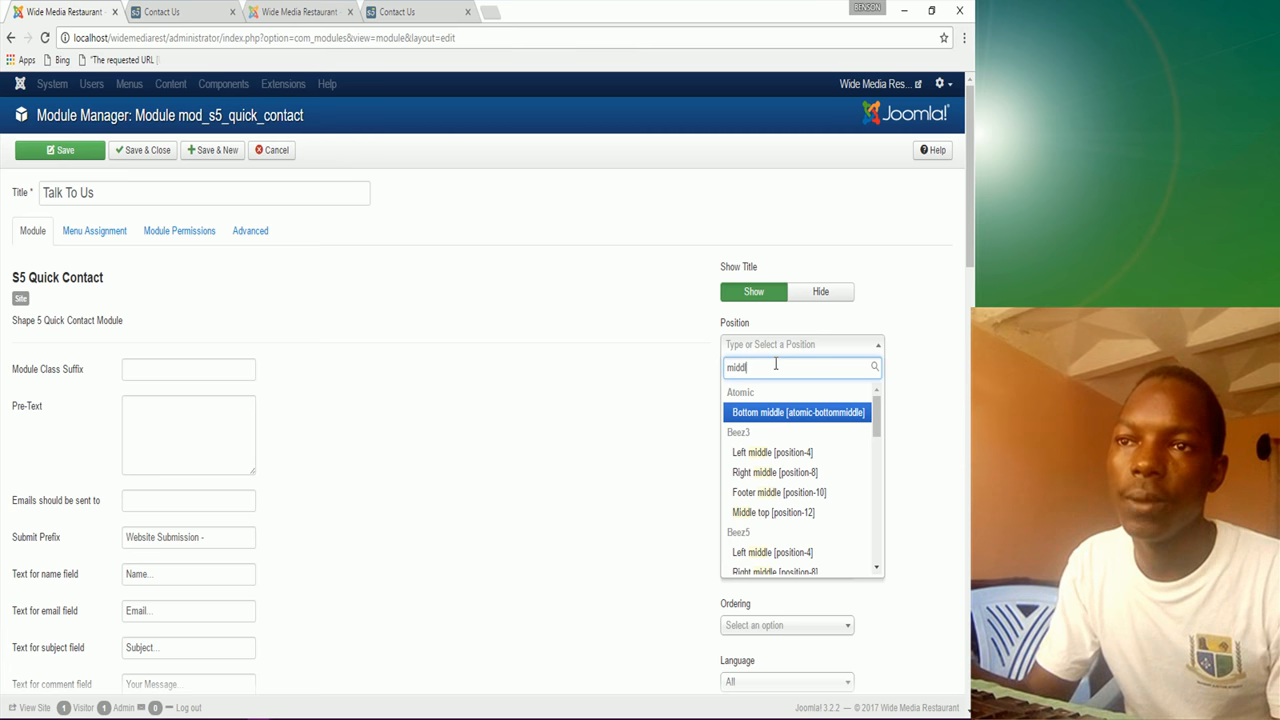
type("t")
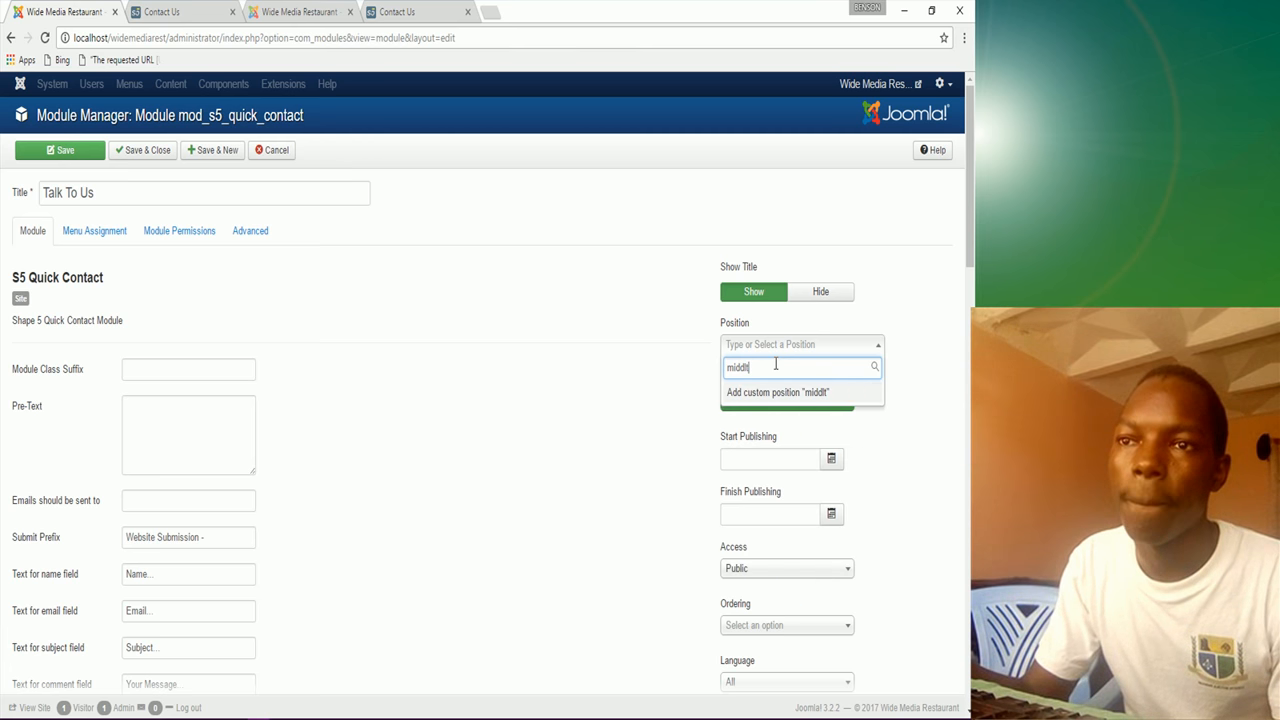
key("BackSpace")
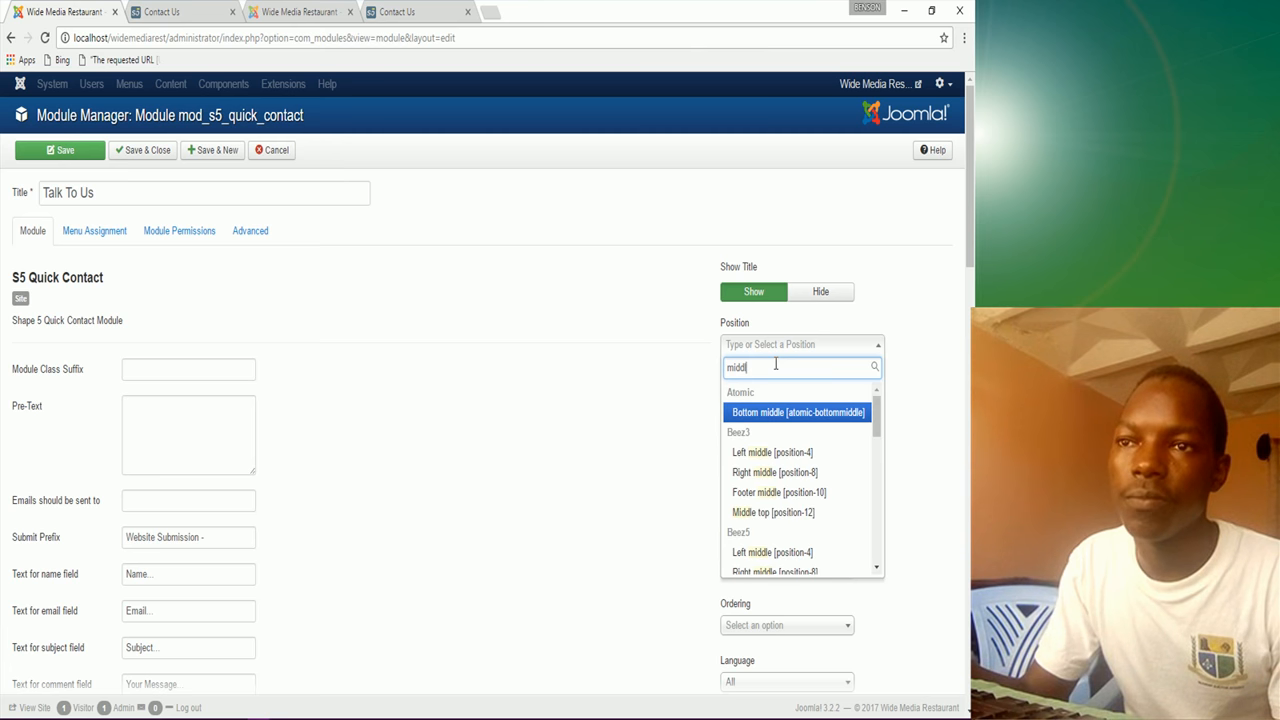
scroll(805, 498, "down", 5)
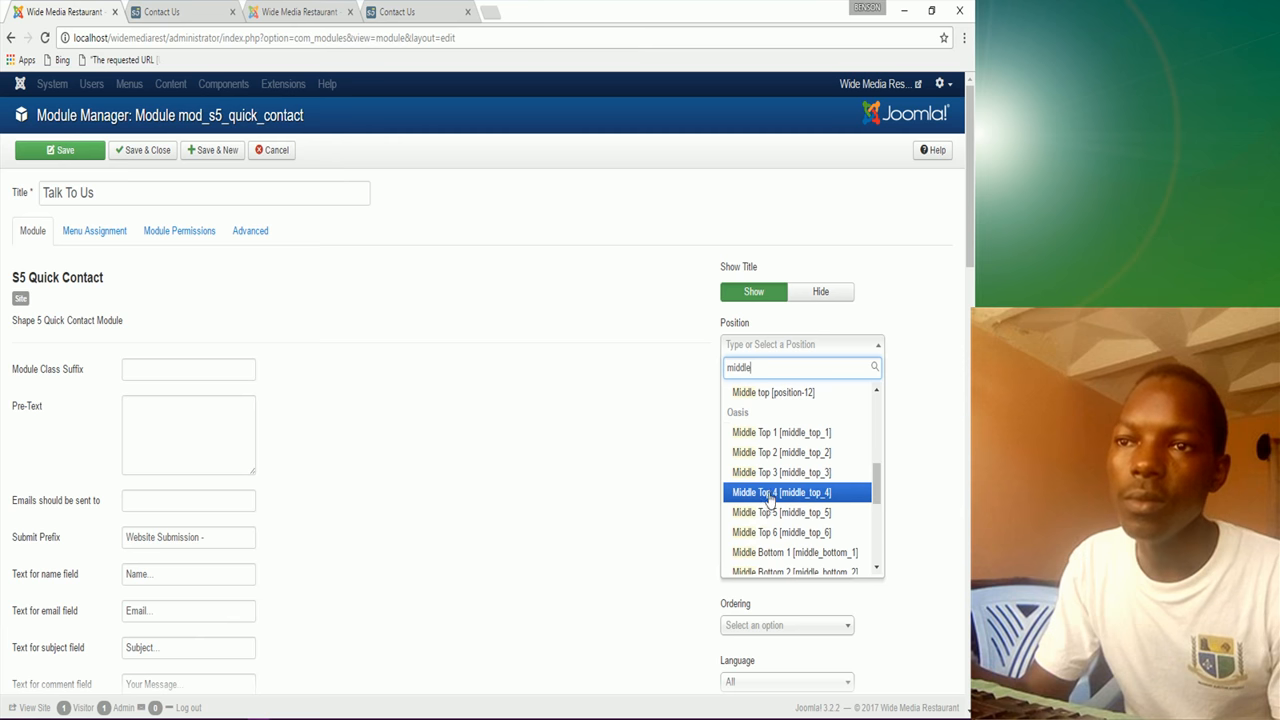
scroll(775, 530, "down", 2)
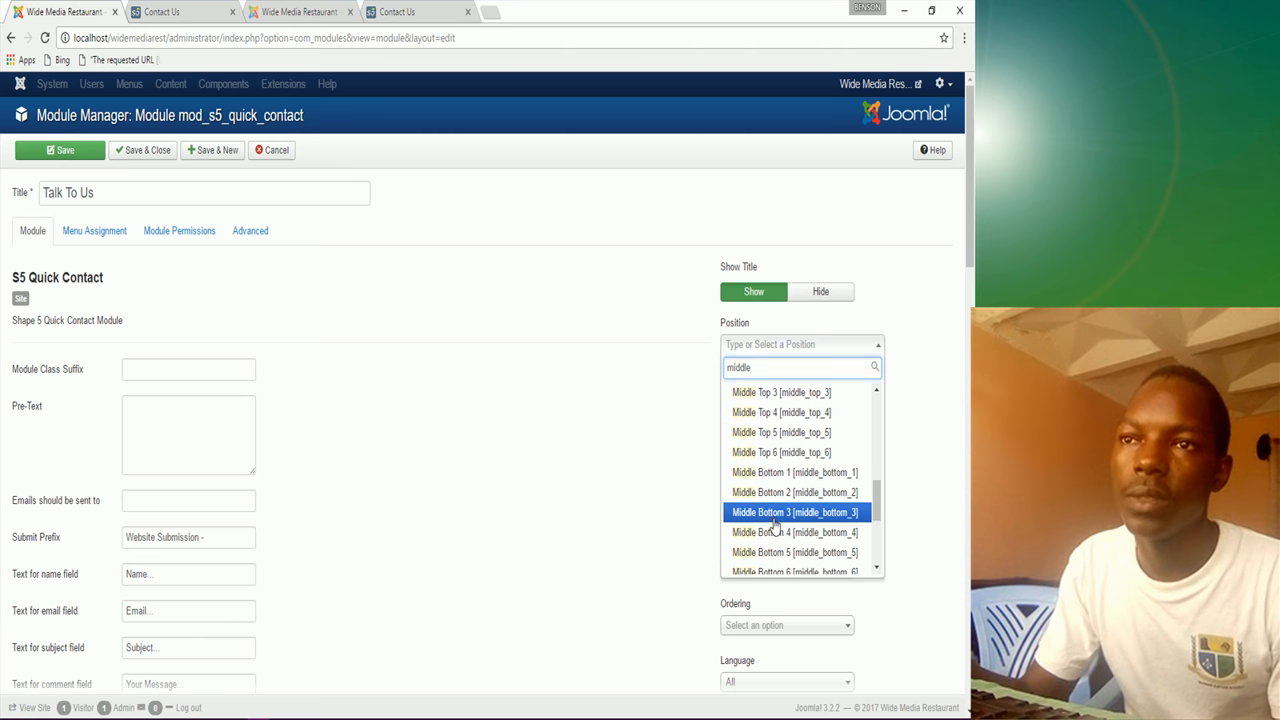
left_click(775, 518)
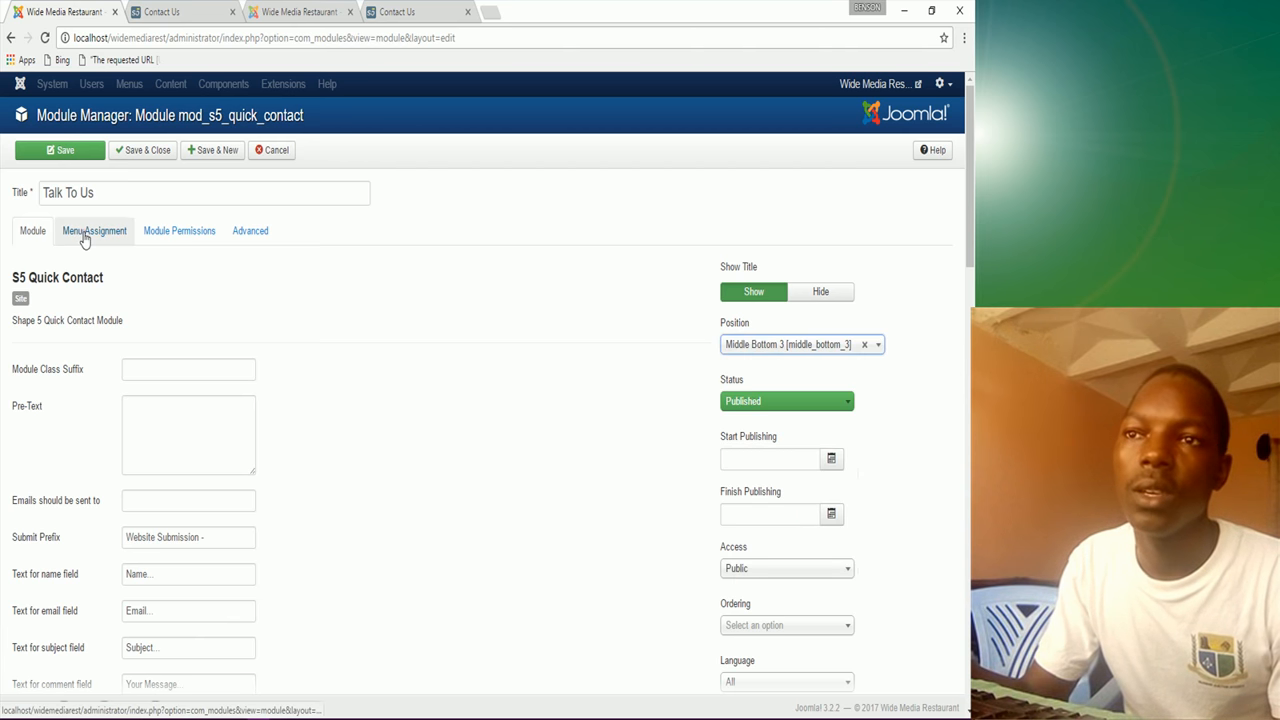
Step: Assign the module only to the Contact Us page under Menu Assignment
left_click(85, 232)
left_click(137, 272)
left_click(192, 338)
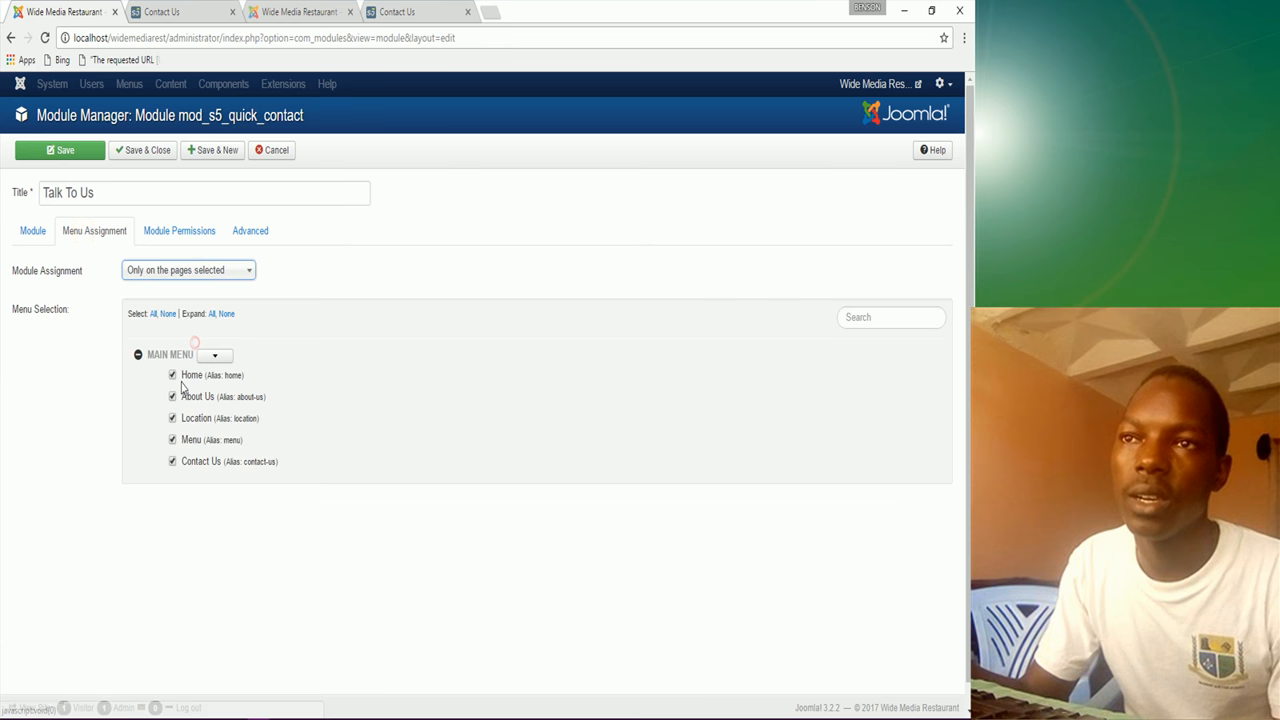
left_click(166, 314)
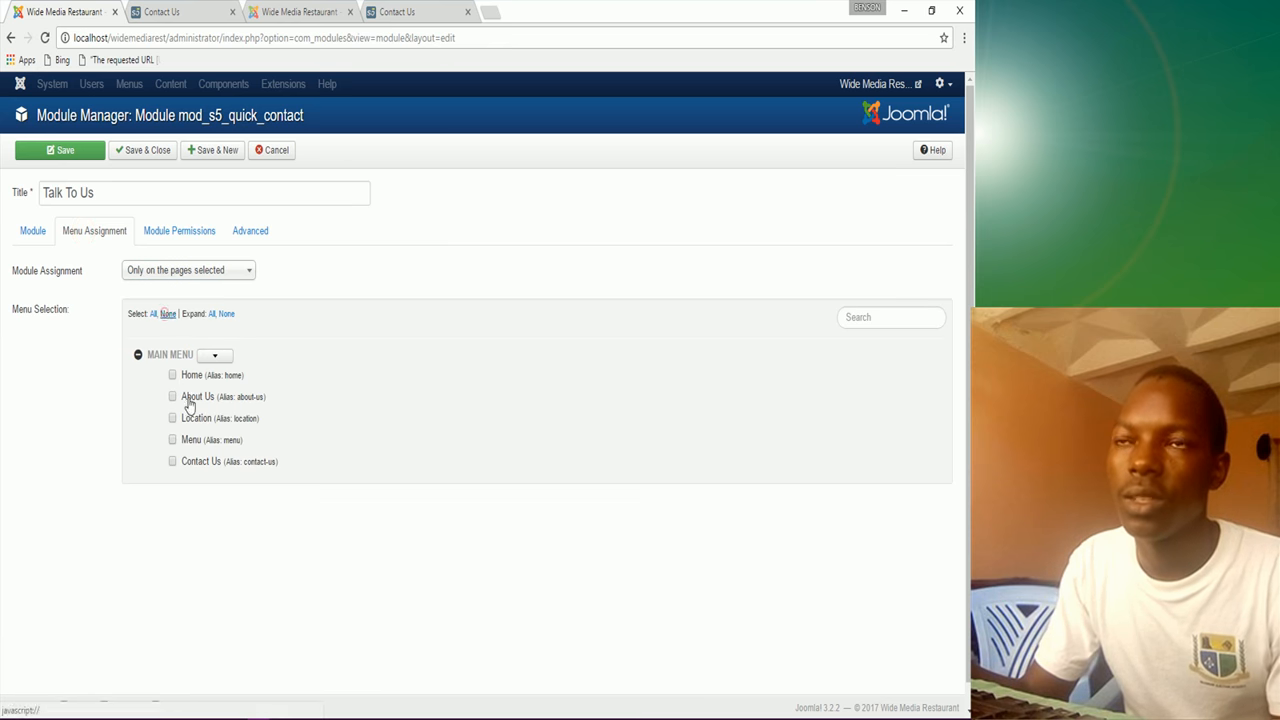
left_click(172, 463)
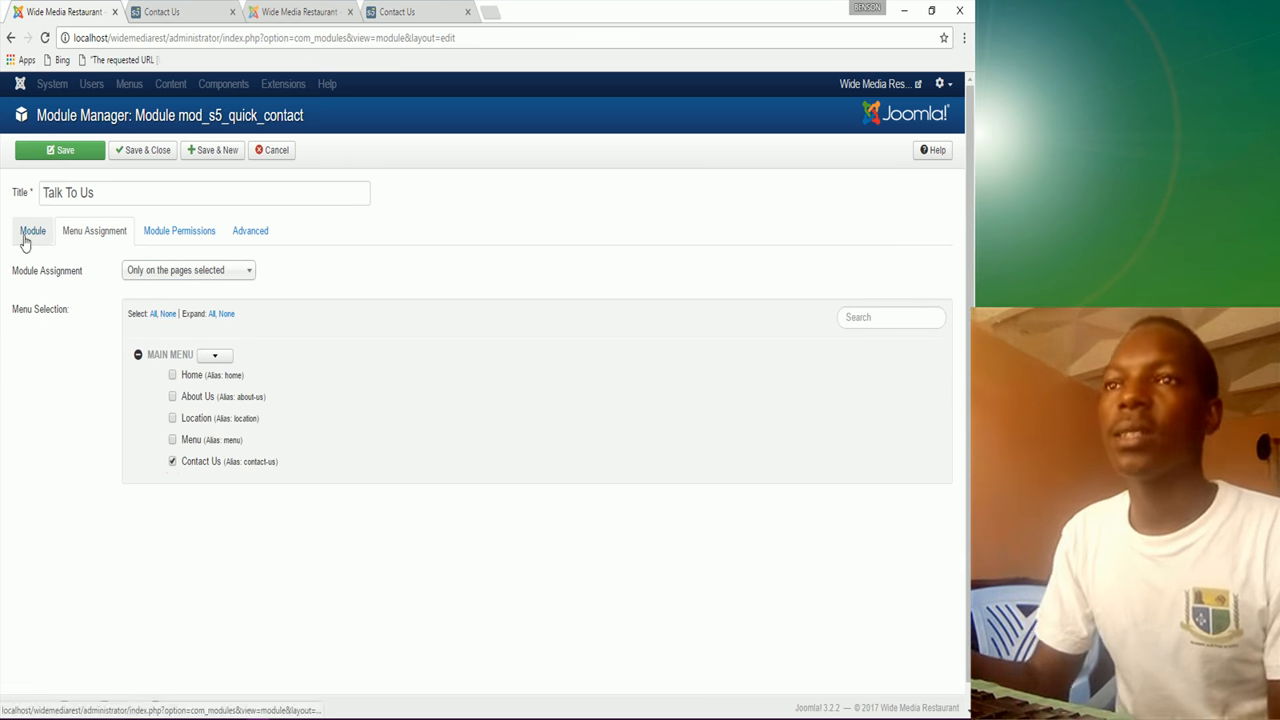
left_click(28, 240)
Step: Set Use Captcha to Yes on the Module tab
scroll(331, 471, "down", 2)
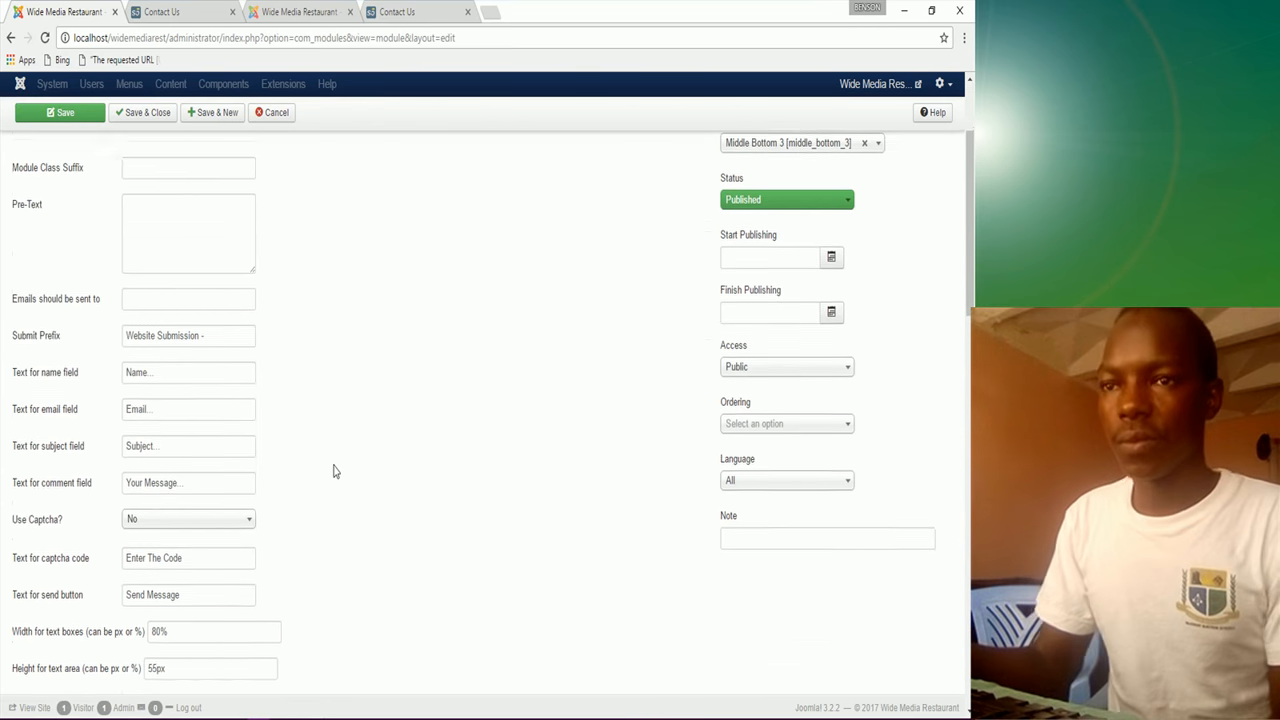
scroll(335, 471, "down", 1)
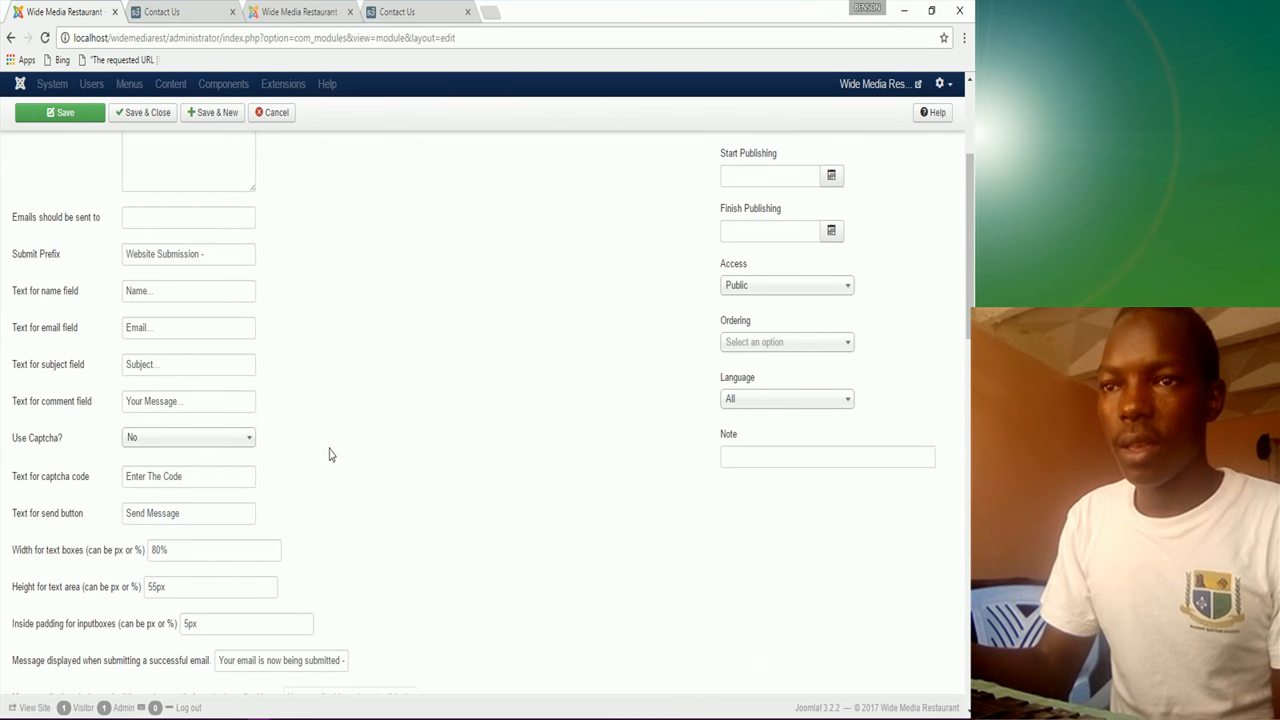
left_click(166, 439)
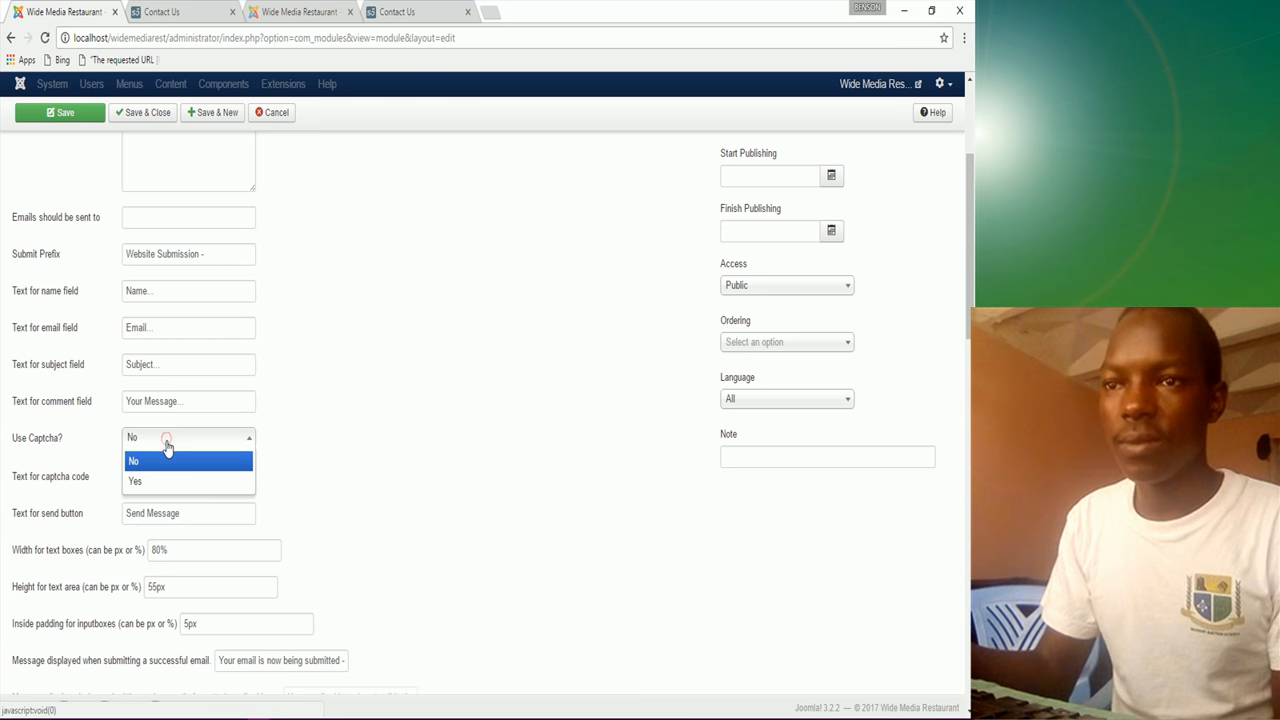
left_click(166, 482)
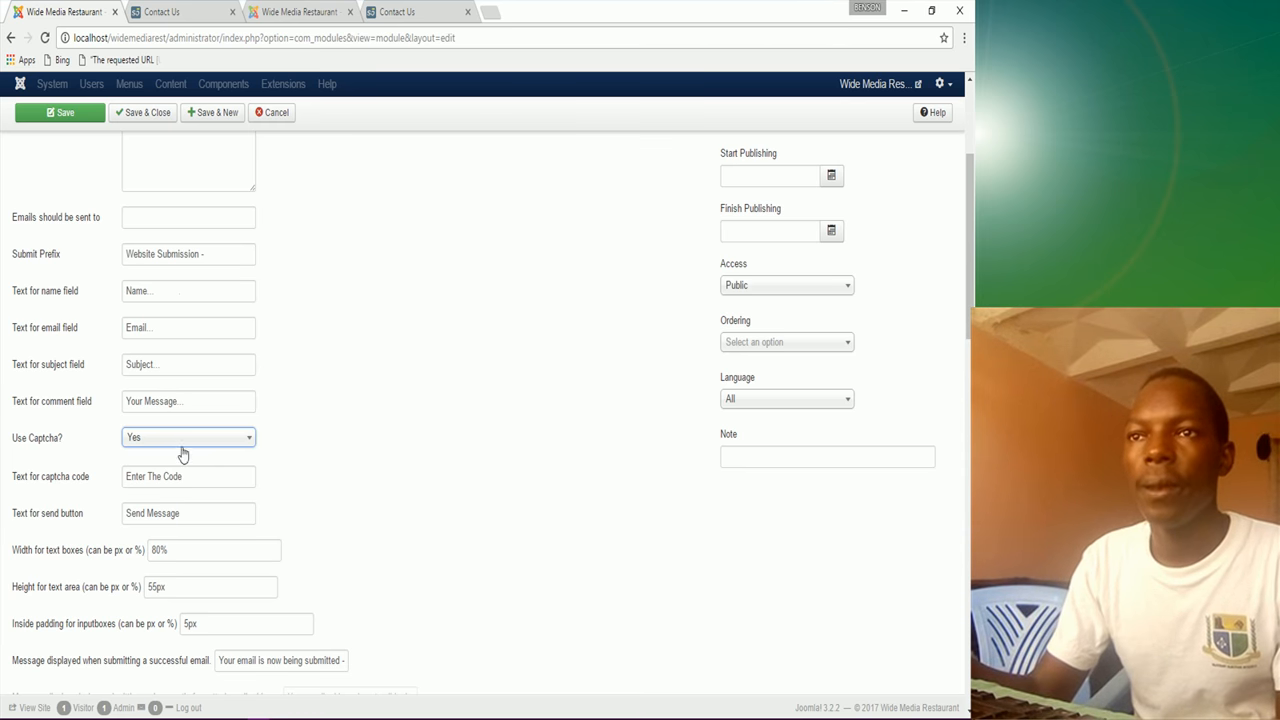
Step: Check the live Contact Us page's Talk To Us form, then return to the module editor
left_click(428, 15)
scroll(369, 478, "down", 5)
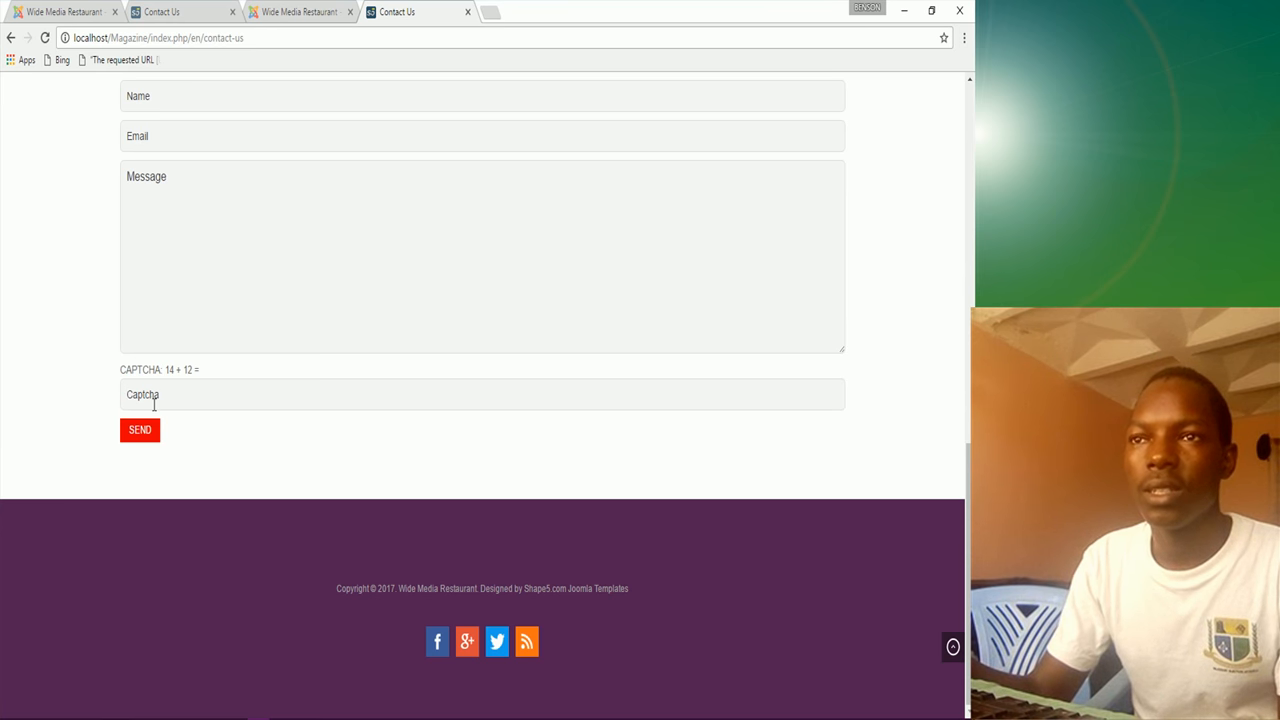
left_click(45, 21)
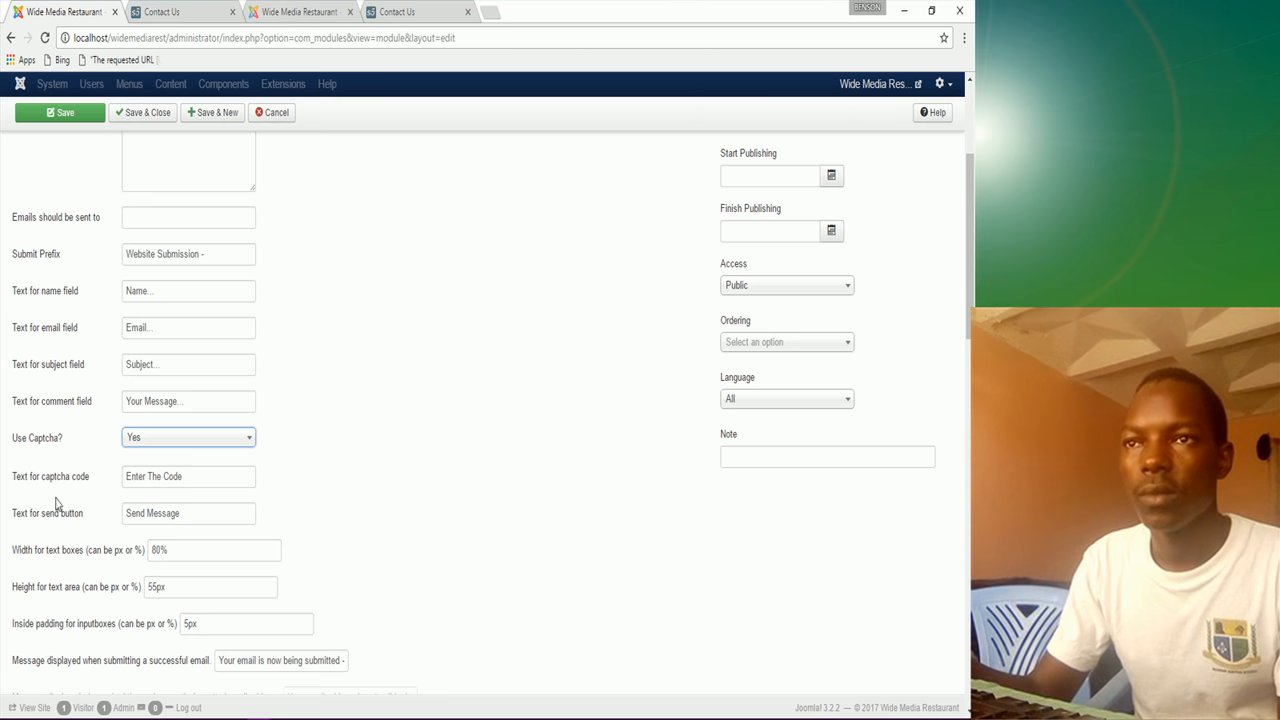
mouse_move(100, 565)
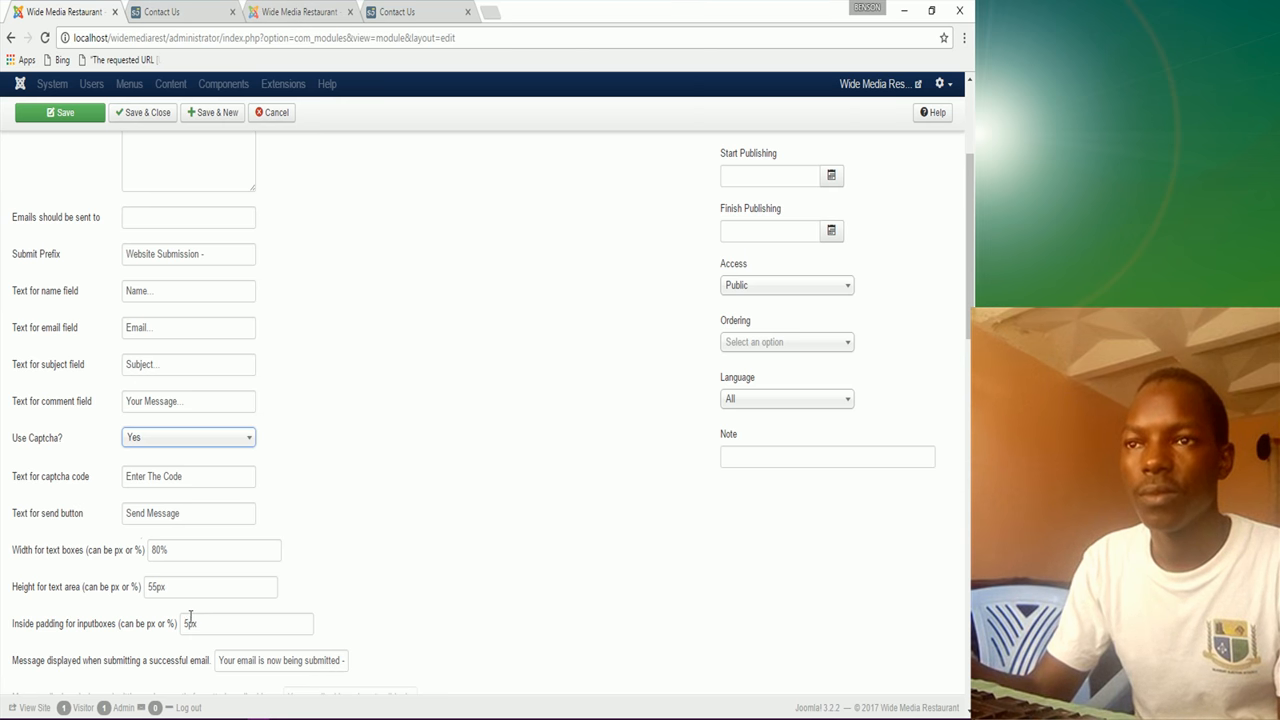
scroll(190, 616, "down", 1)
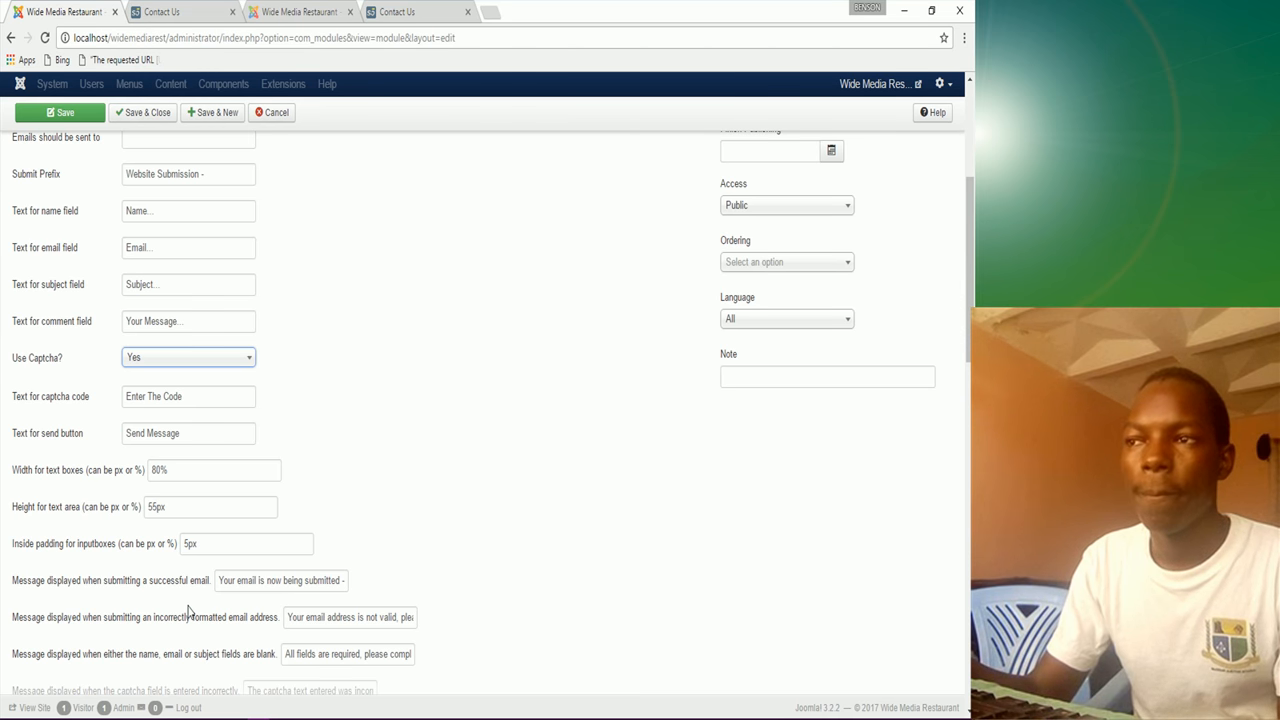
scroll(193, 597, "down", 2)
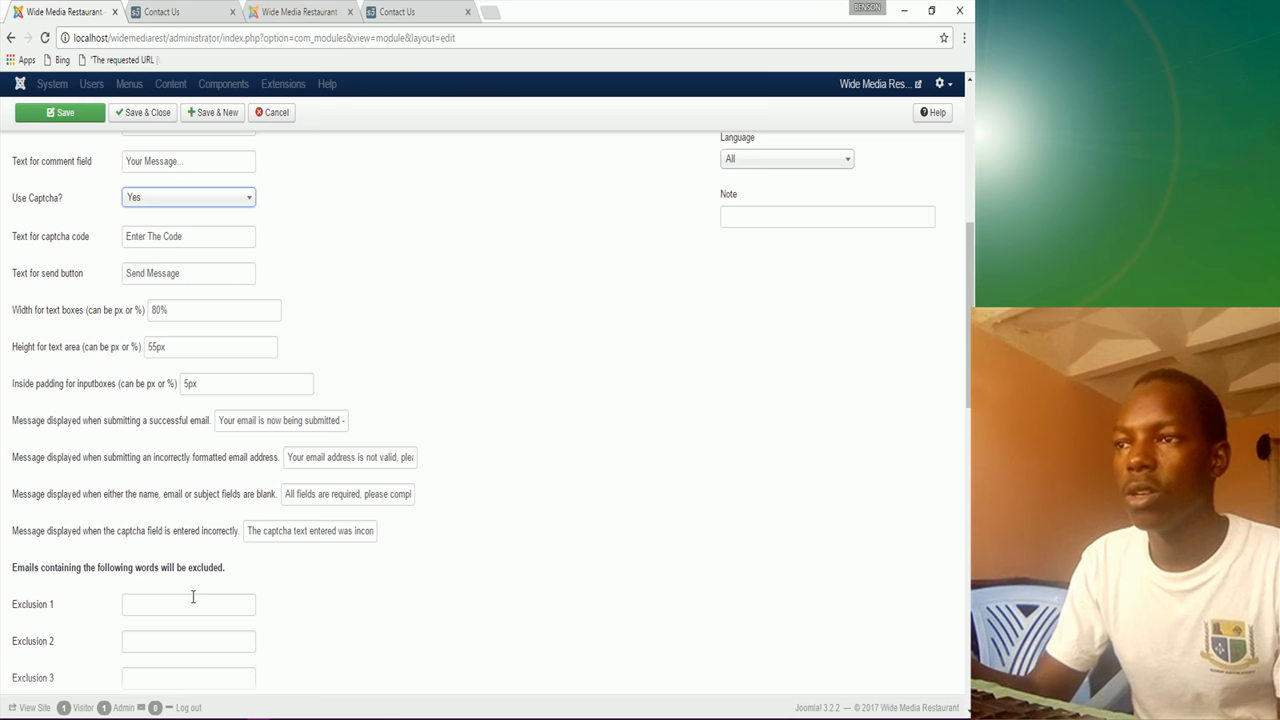
scroll(193, 597, "down", 8)
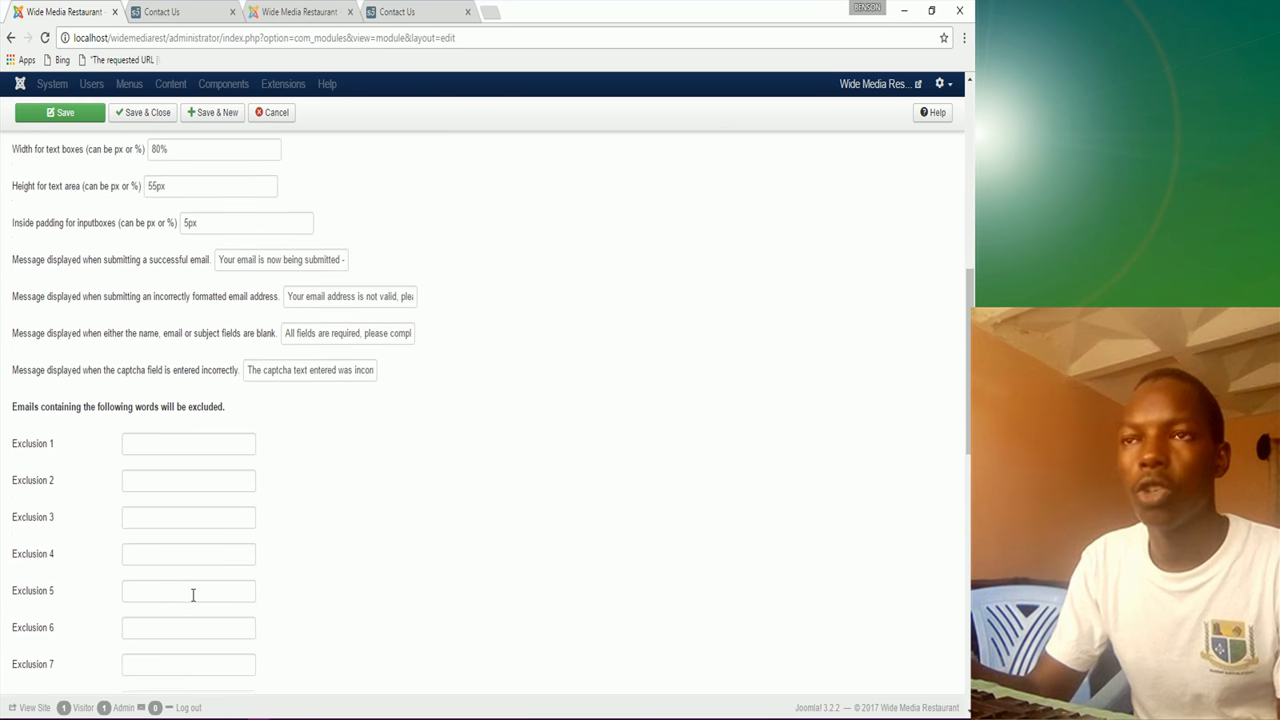
scroll(195, 599, "up", 6)
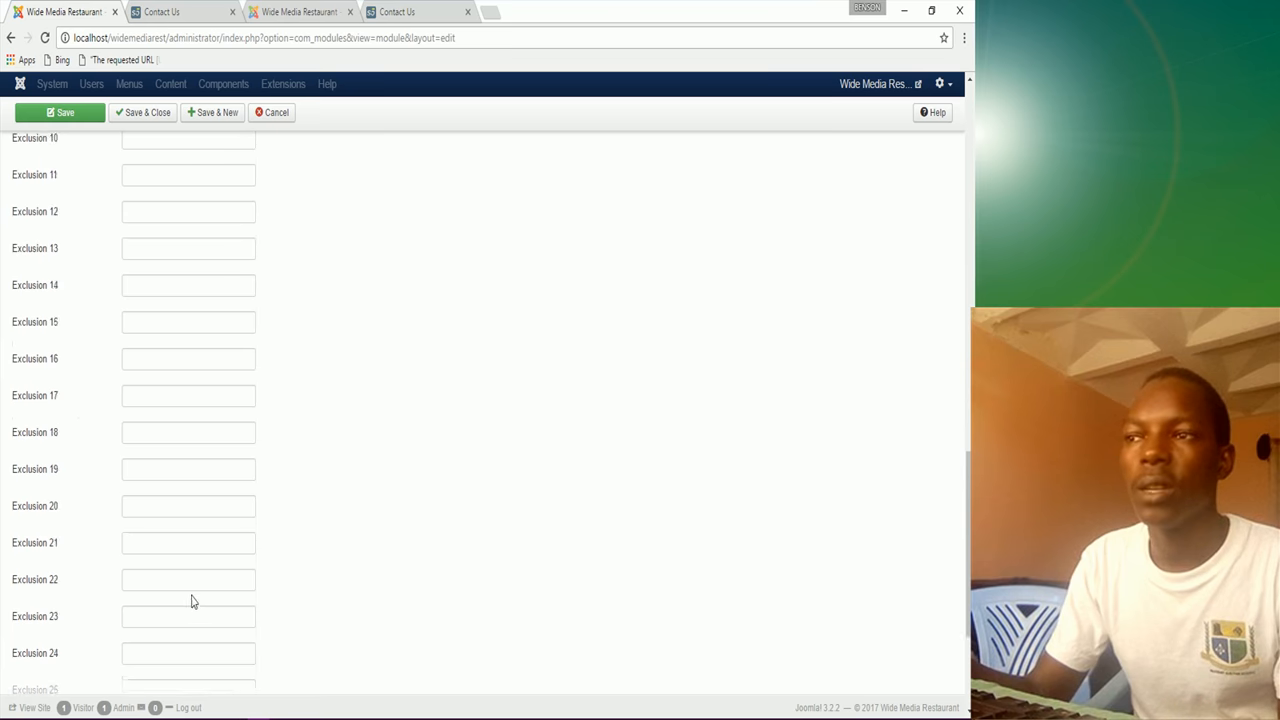
scroll(202, 596, "up", 4)
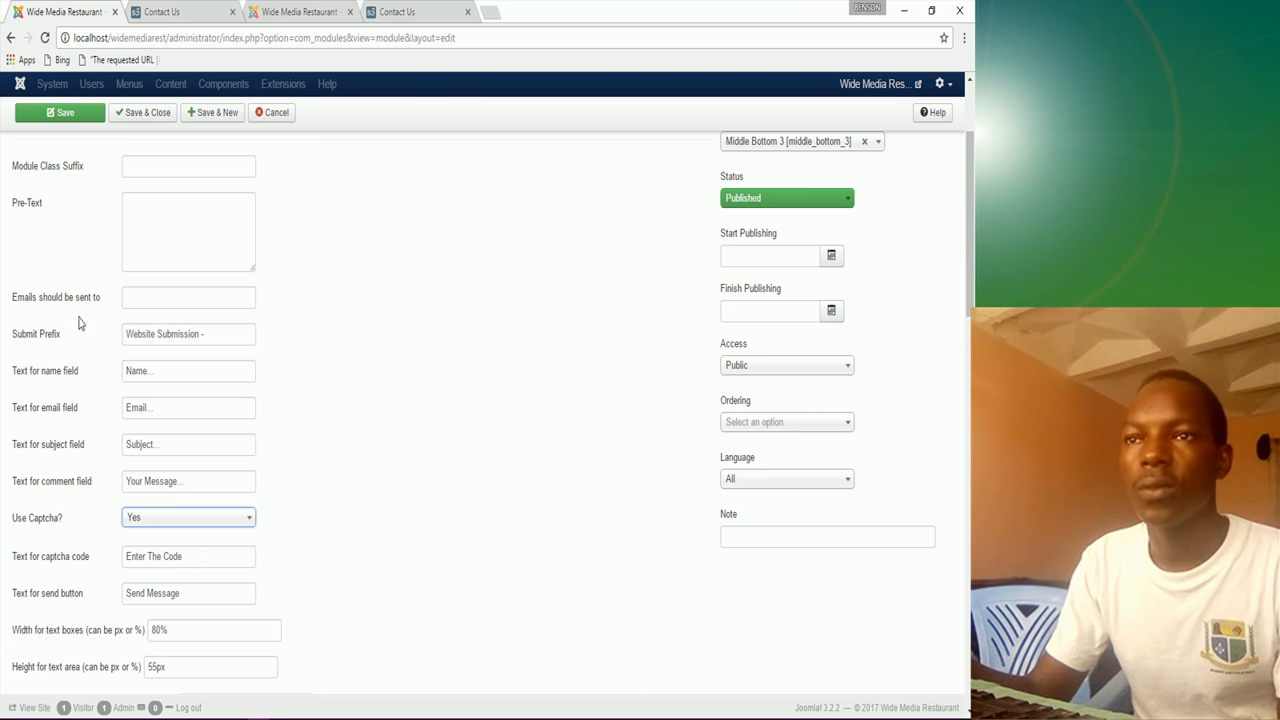
mouse_move(42, 312)
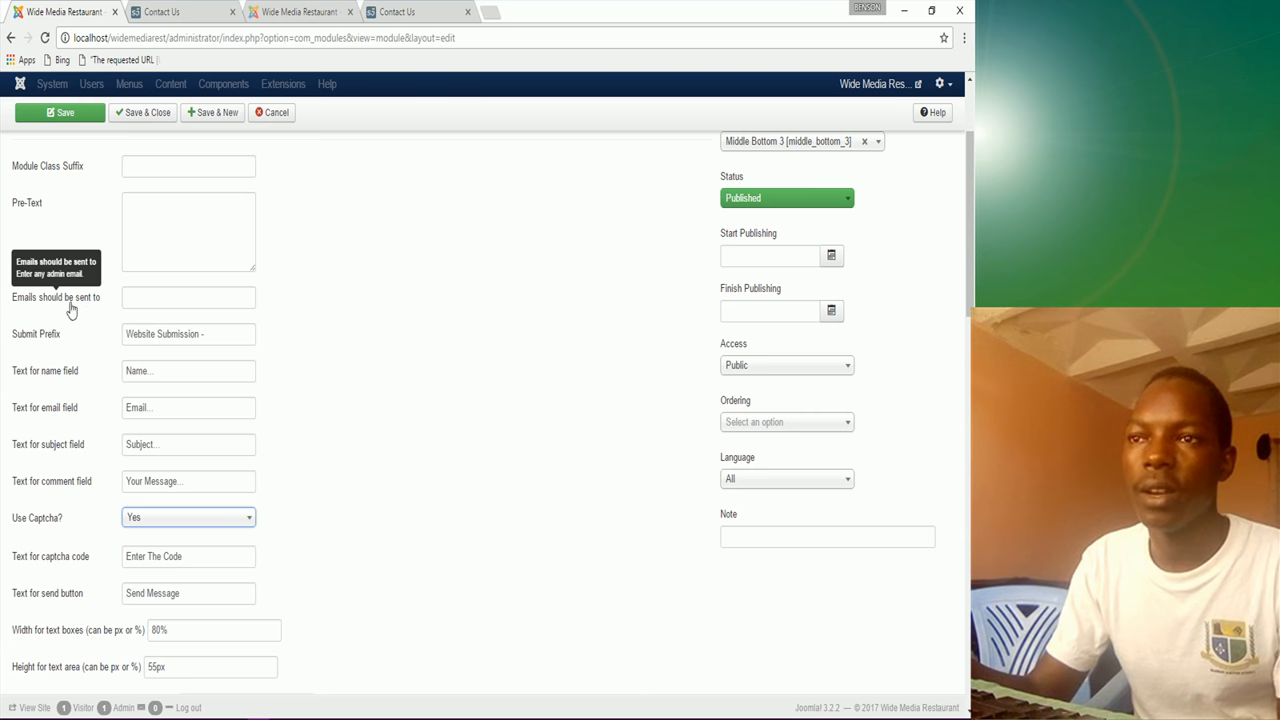
Step: Enter the restaurant's e-mail address in 'Emails should be sent to'
left_click(134, 299)
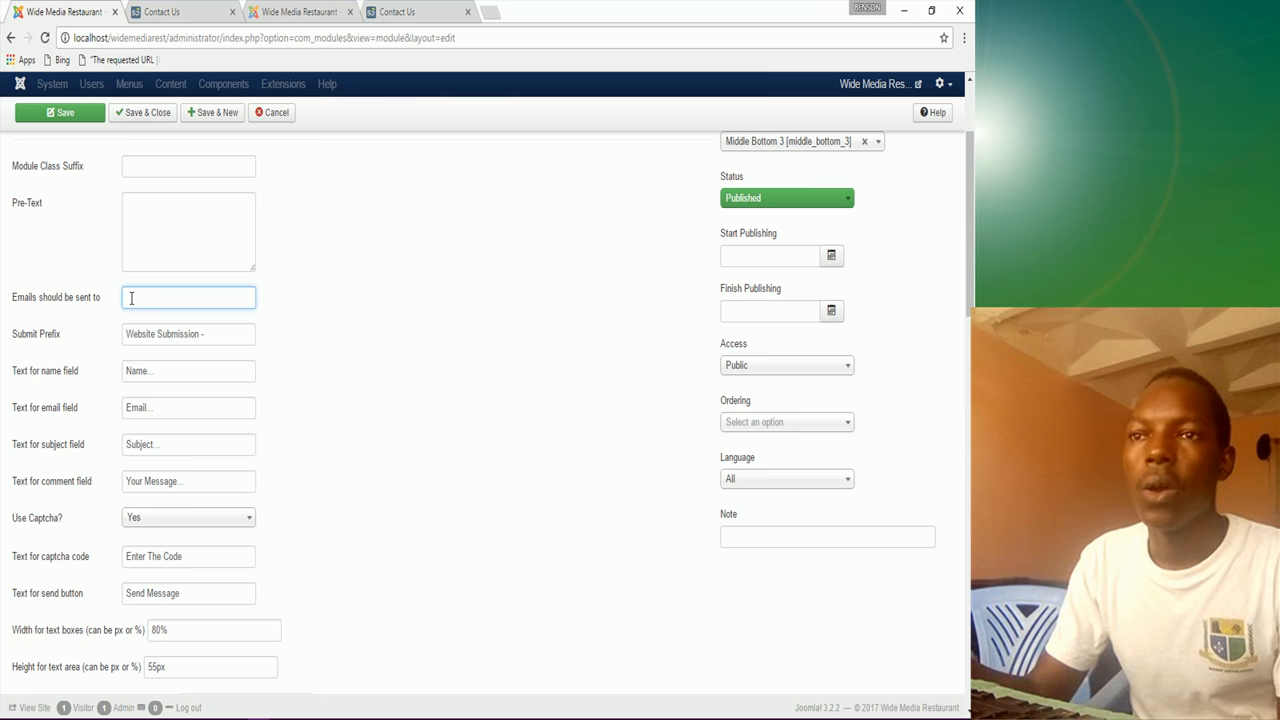
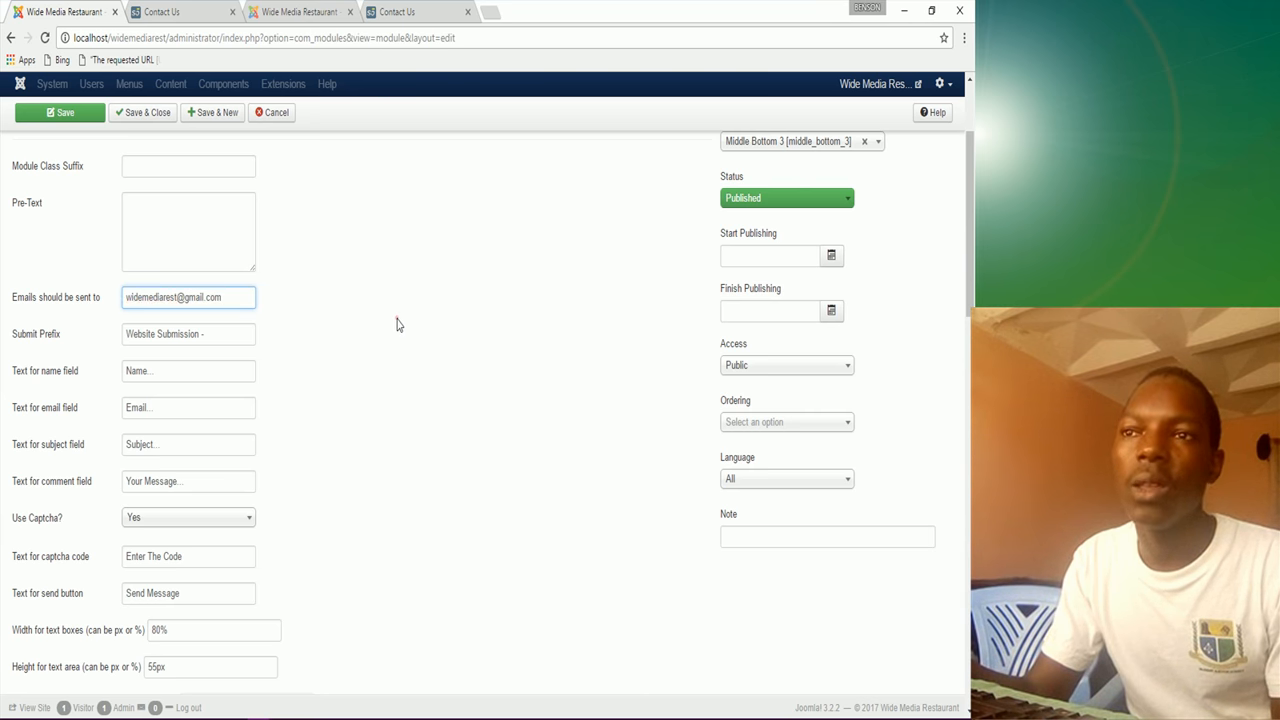
left_click(396, 320)
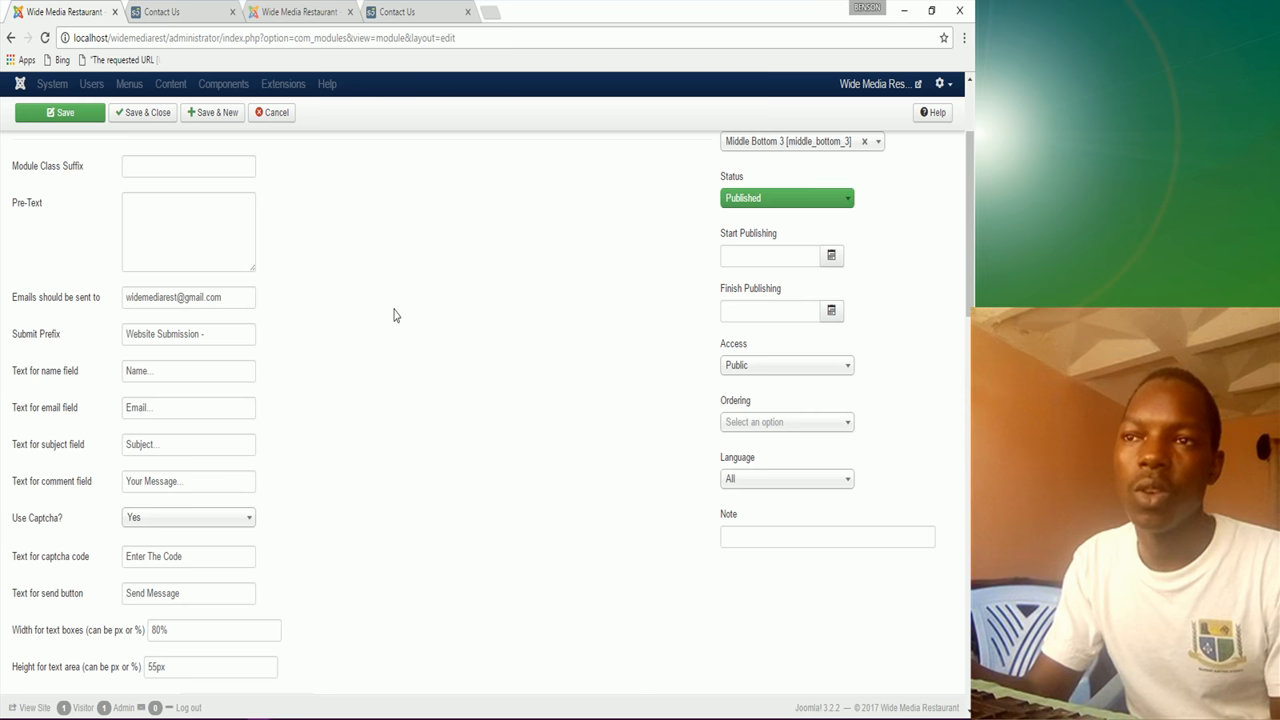
Step: Compare against the live Contact Us page, then Save & Close the module
scroll(396, 317, "up", 3)
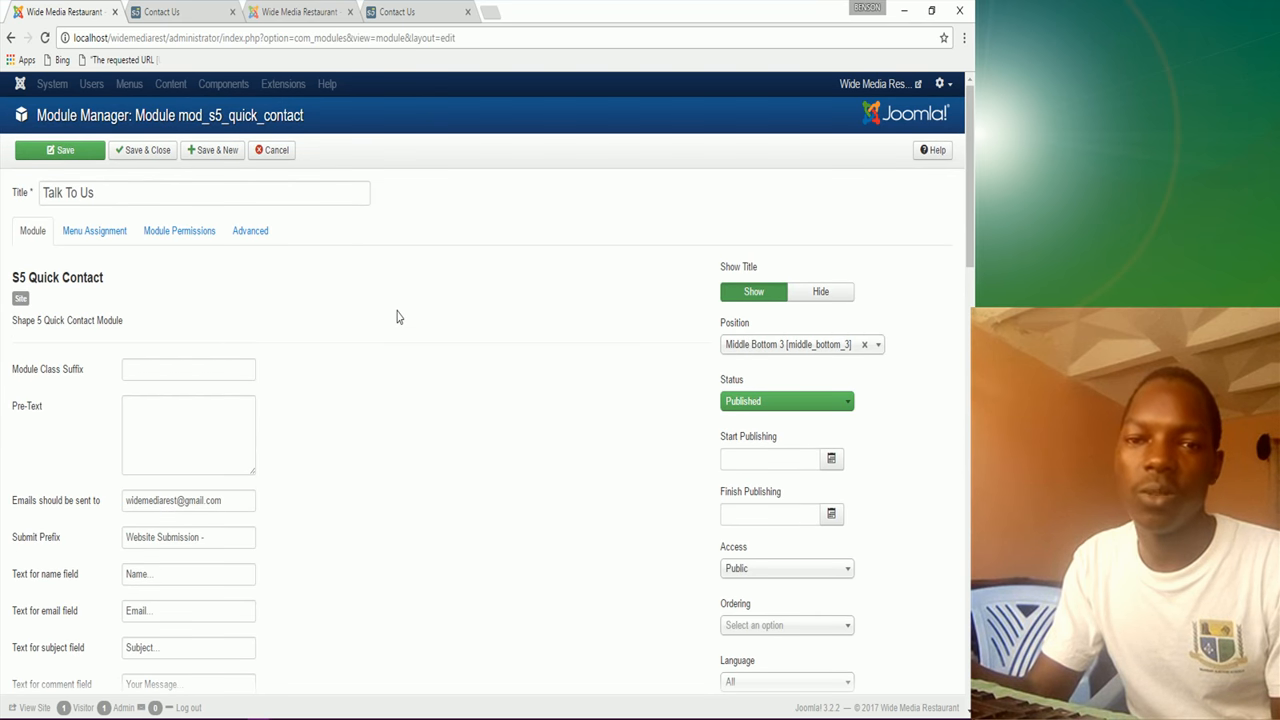
left_click(416, 11)
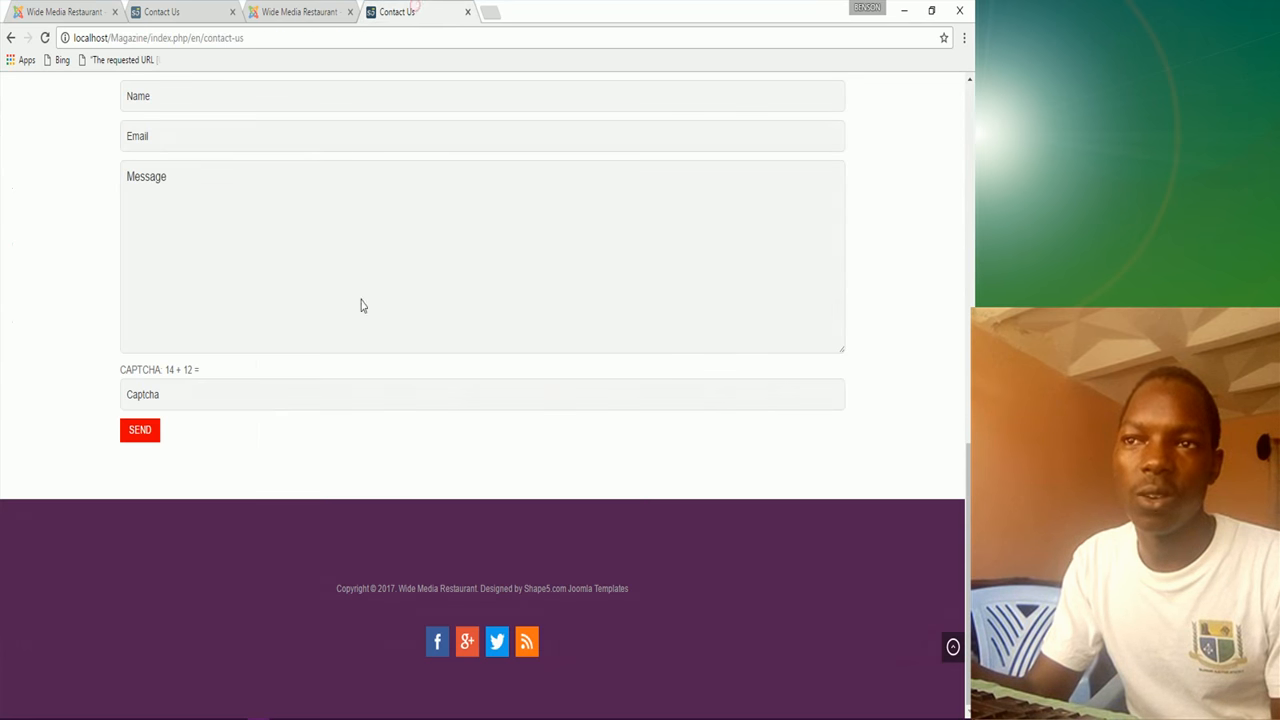
scroll(285, 280, "up", 3)
scroll(313, 549, "down", 2)
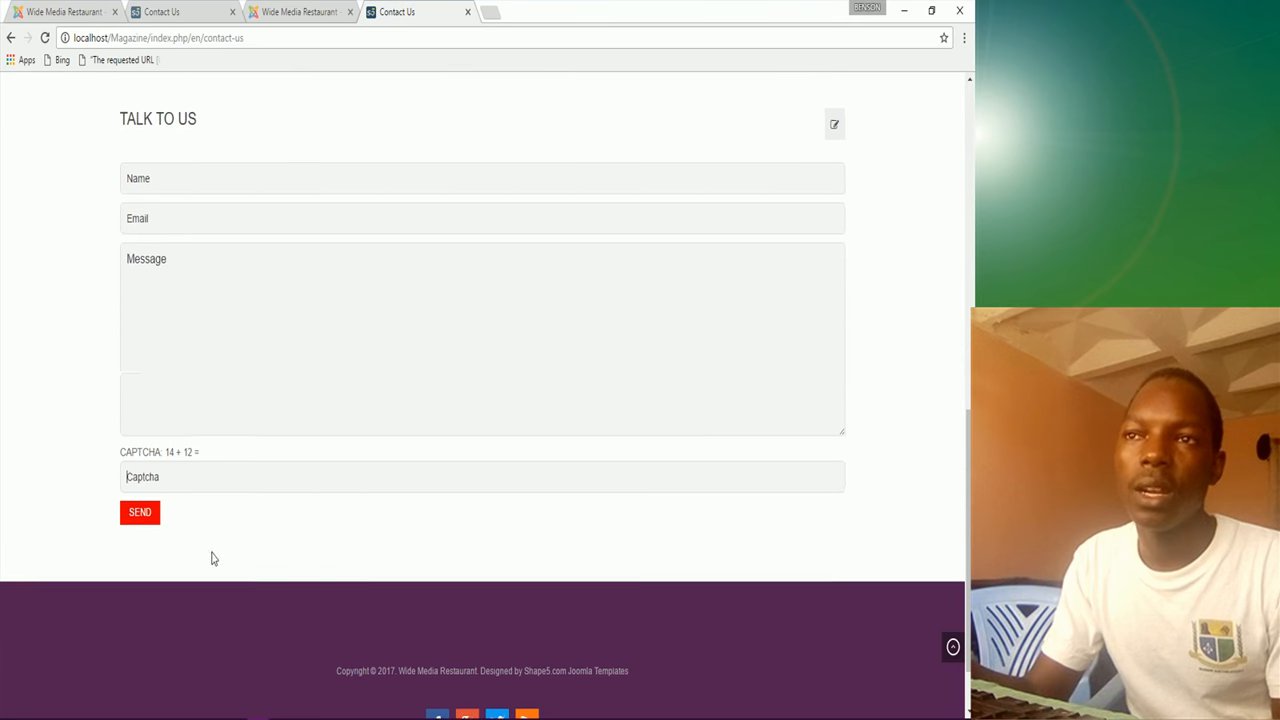
left_click(75, 14)
scroll(283, 556, "down", 3)
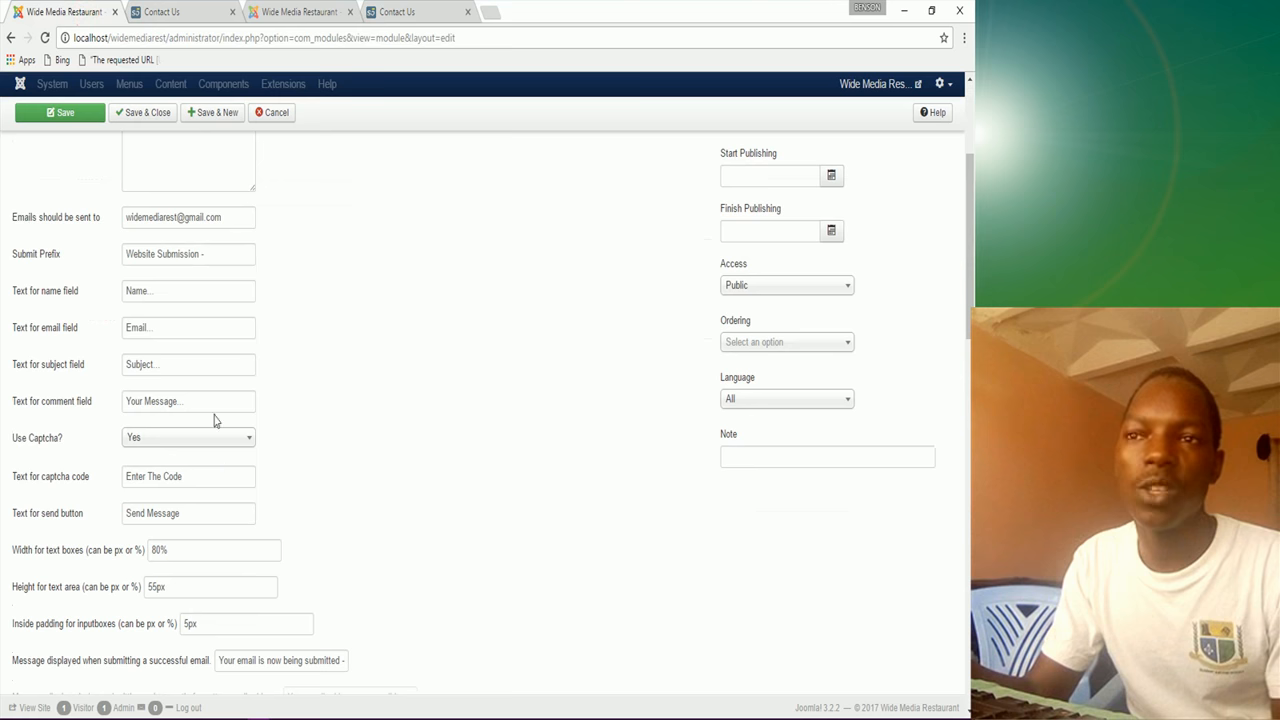
scroll(405, 325, "up", 3)
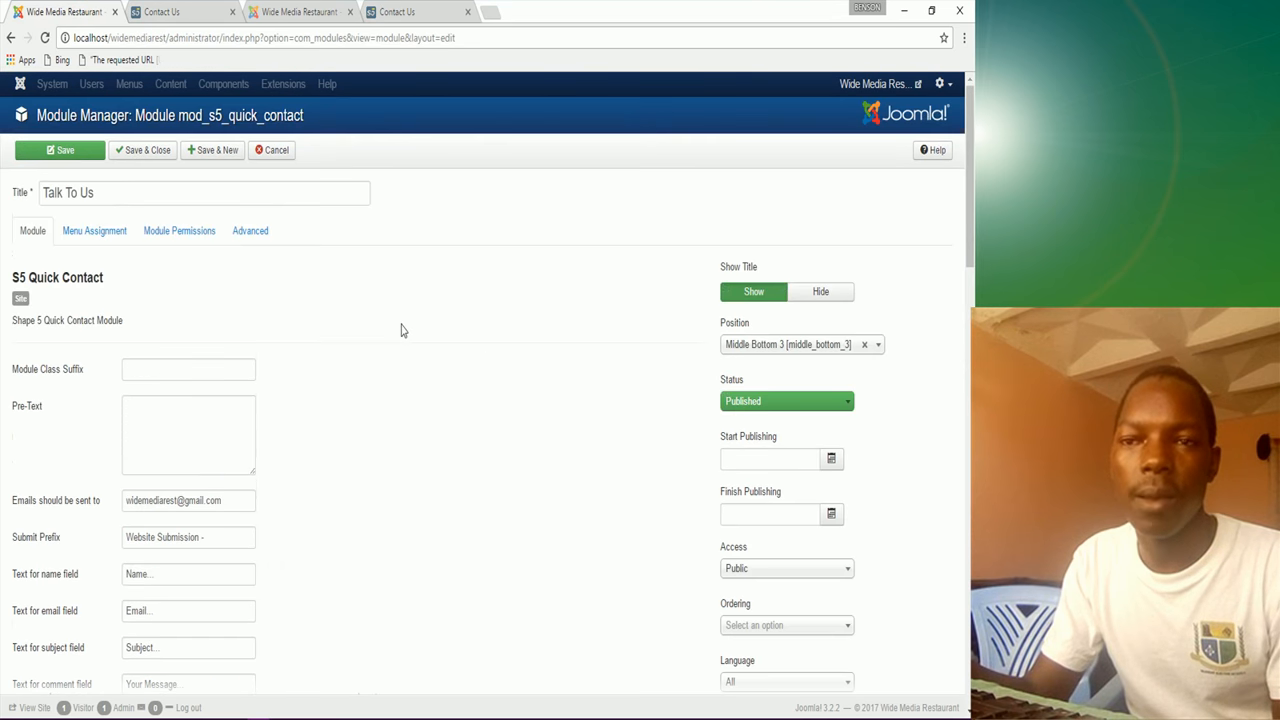
left_click(148, 152)
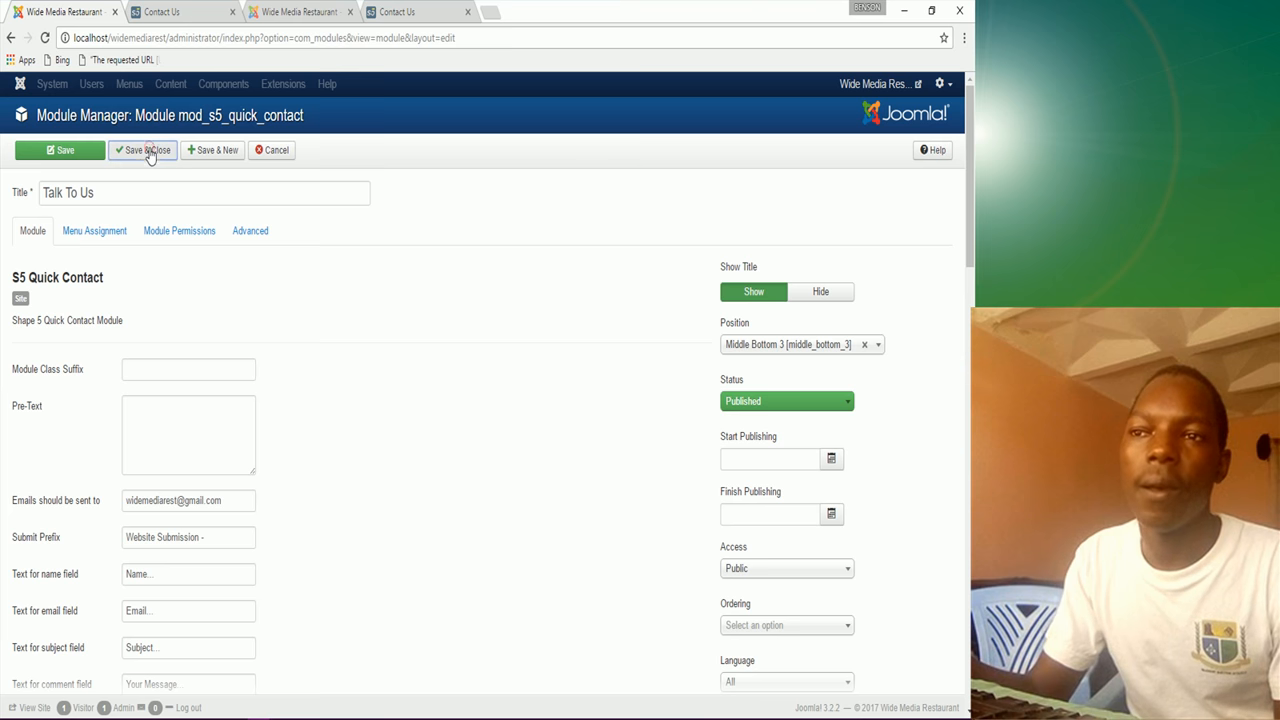
Step: Reload the Contact Us page and inspect the Talk To Us form showing only its title and captcha
left_click(176, 11)
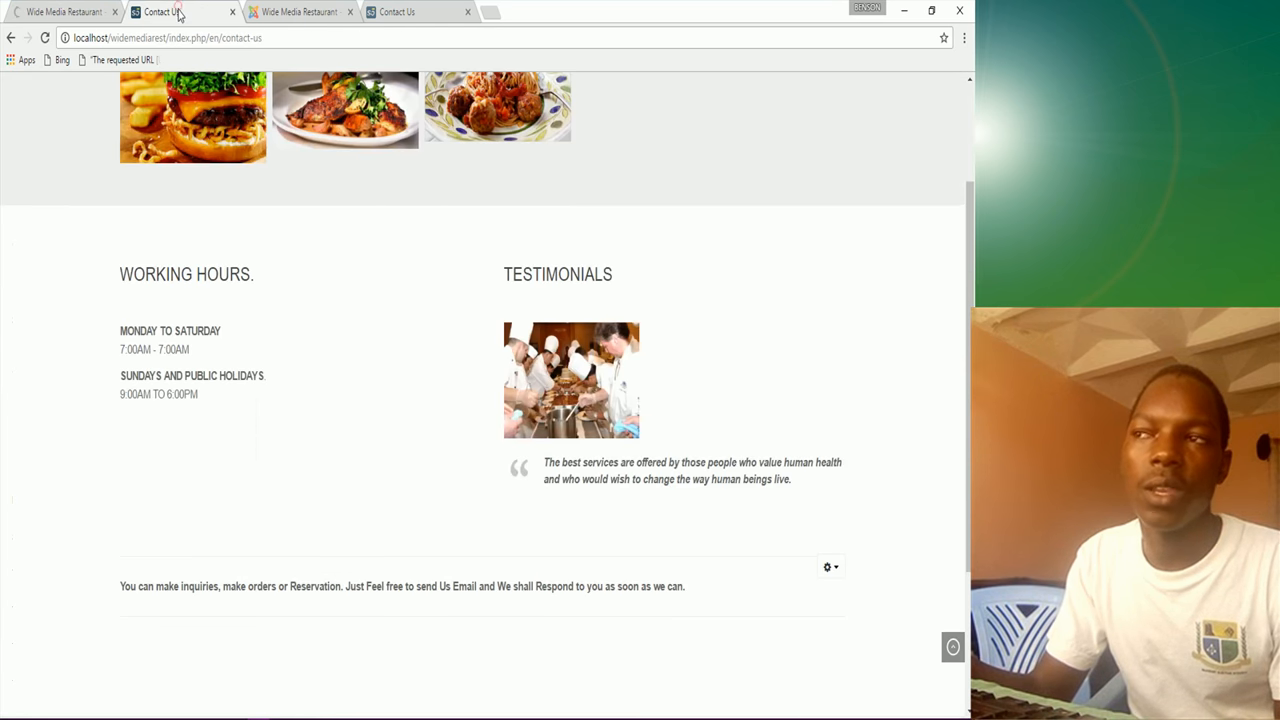
left_click(45, 38)
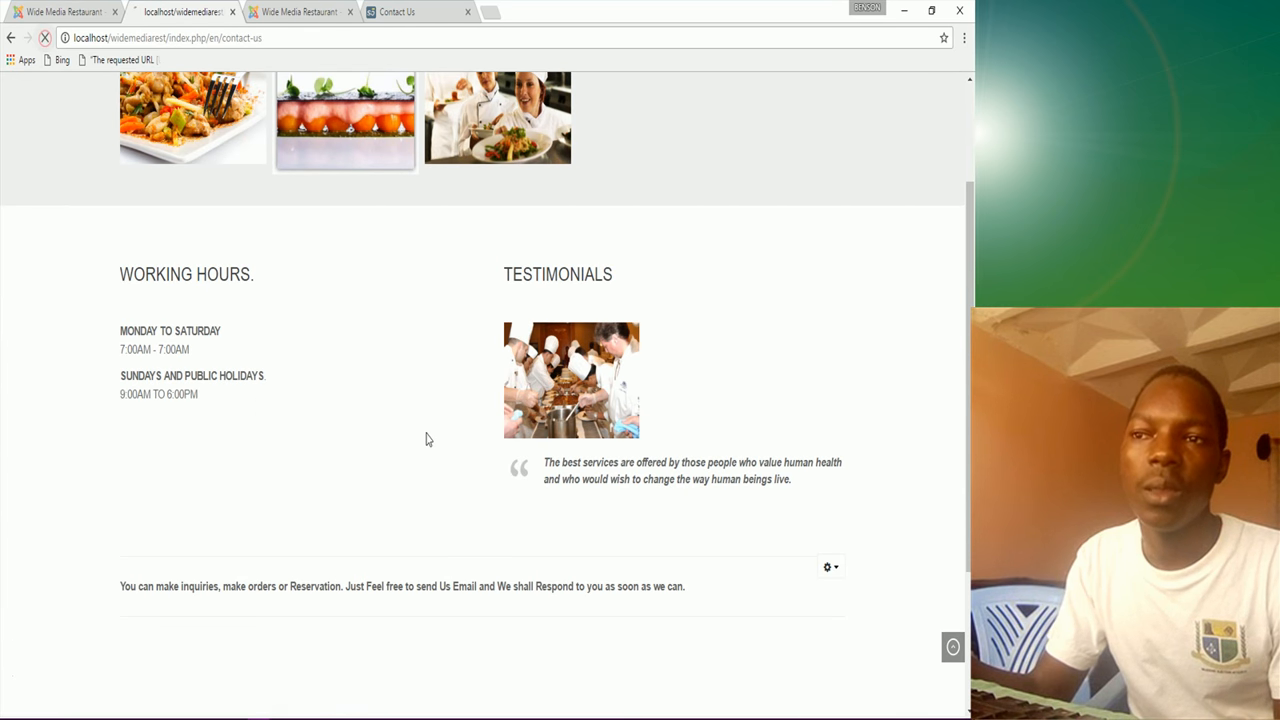
scroll(416, 586, "down", 5)
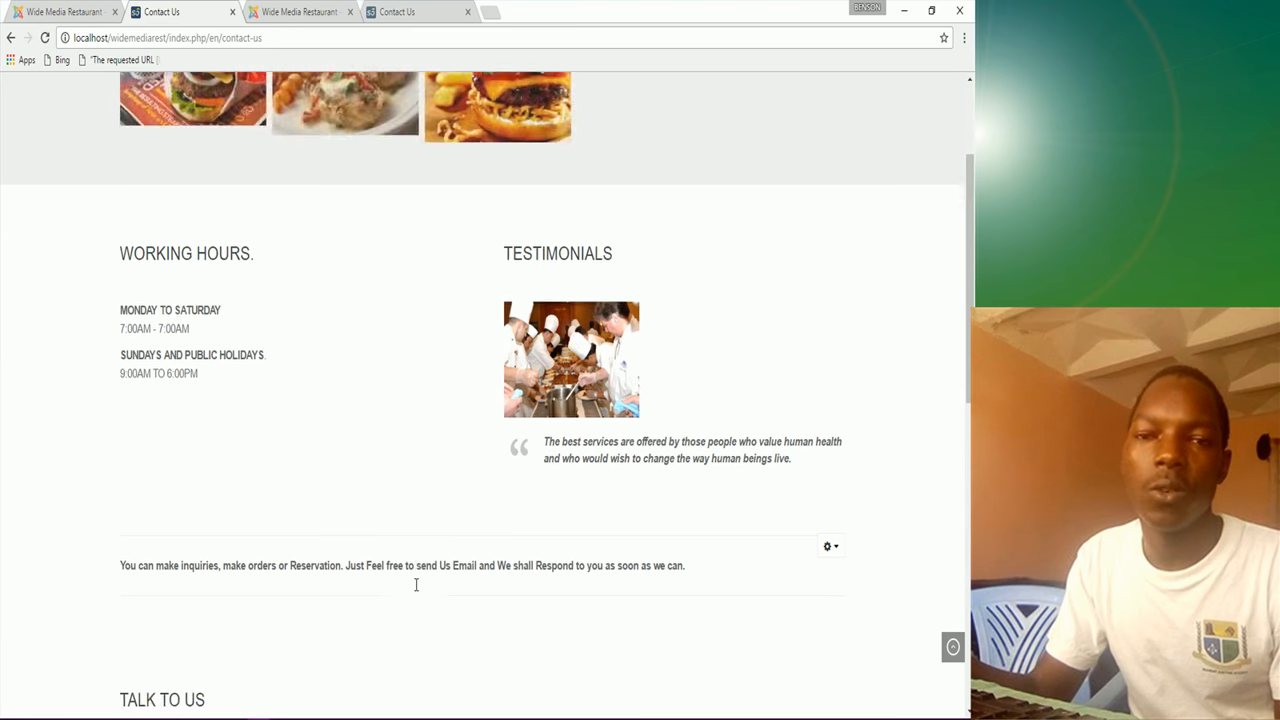
scroll(416, 591, "down", 3)
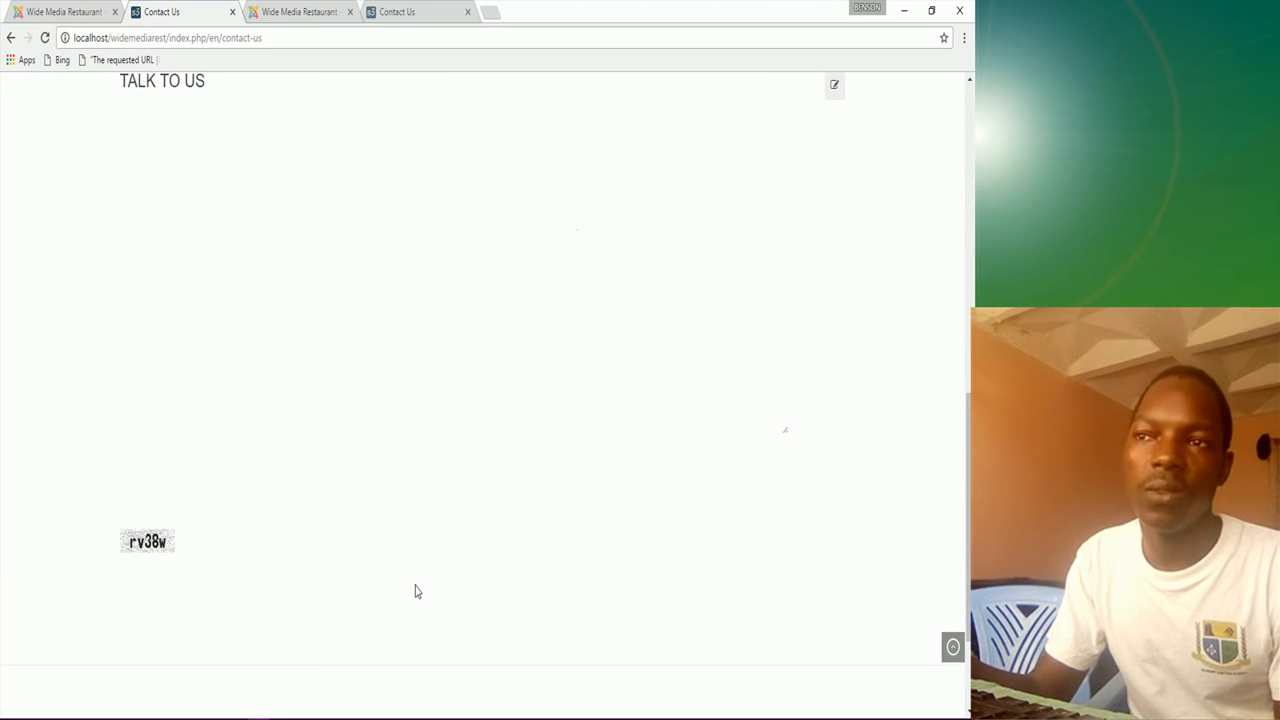
scroll(416, 591, "up", 2)
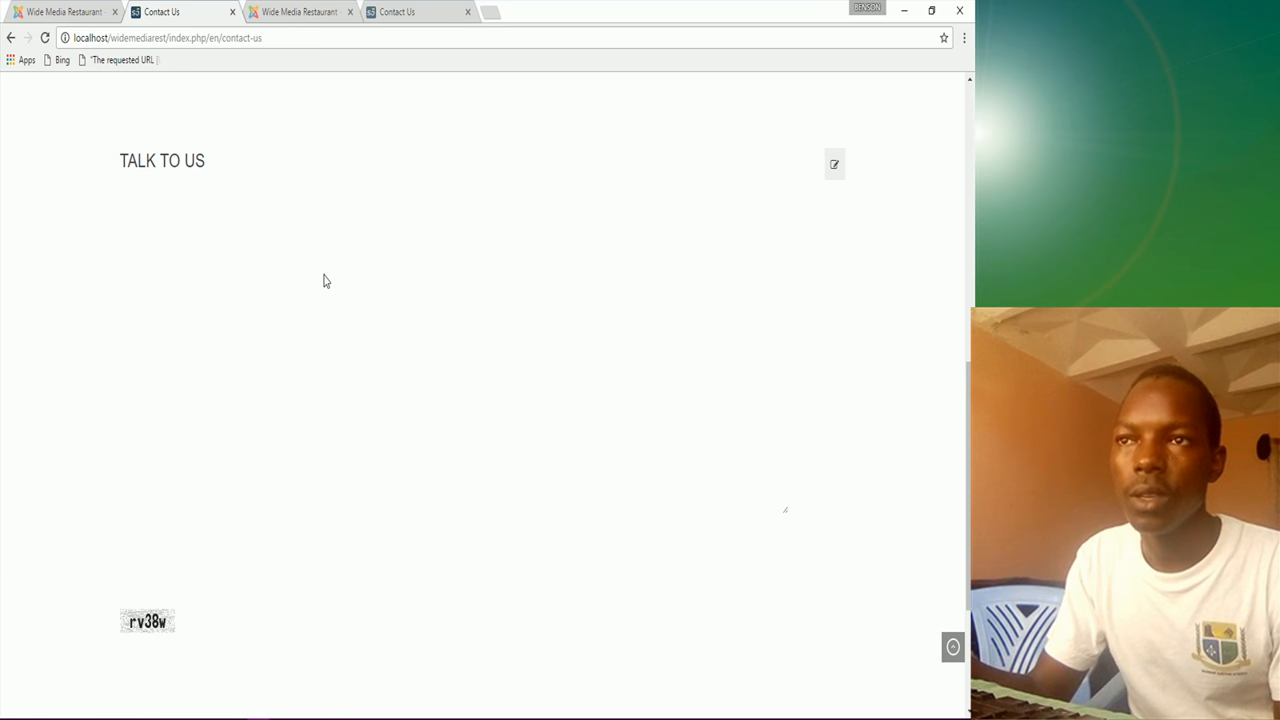
left_click(86, 12)
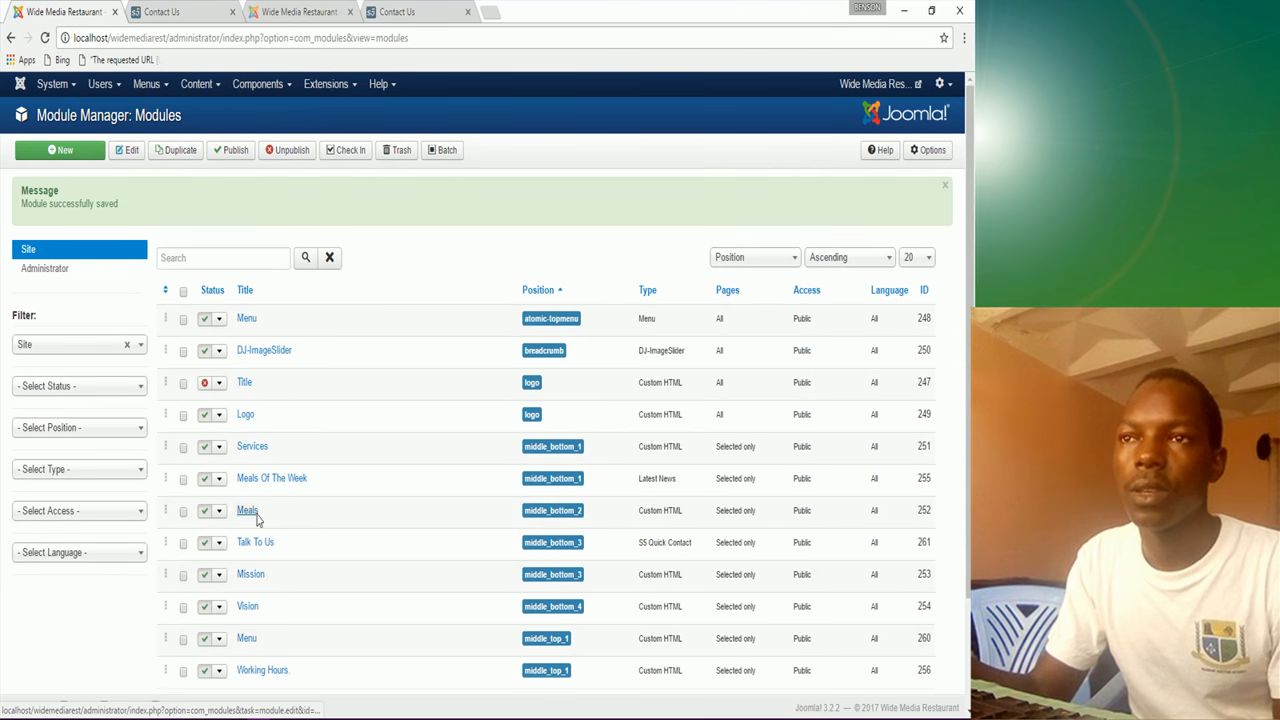
Step: Reopen Talk To Us and review its Name, Email, captcha prompt and Send Message texts
left_click(256, 546)
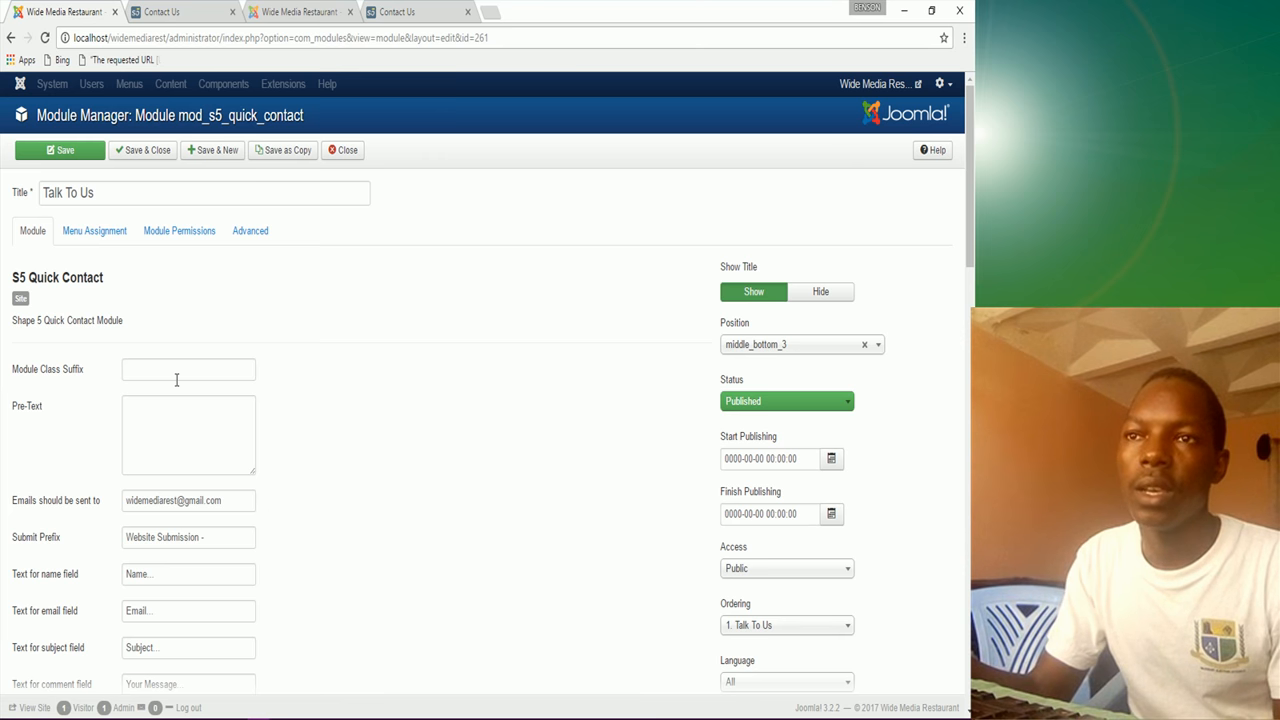
scroll(173, 377, "down", 1)
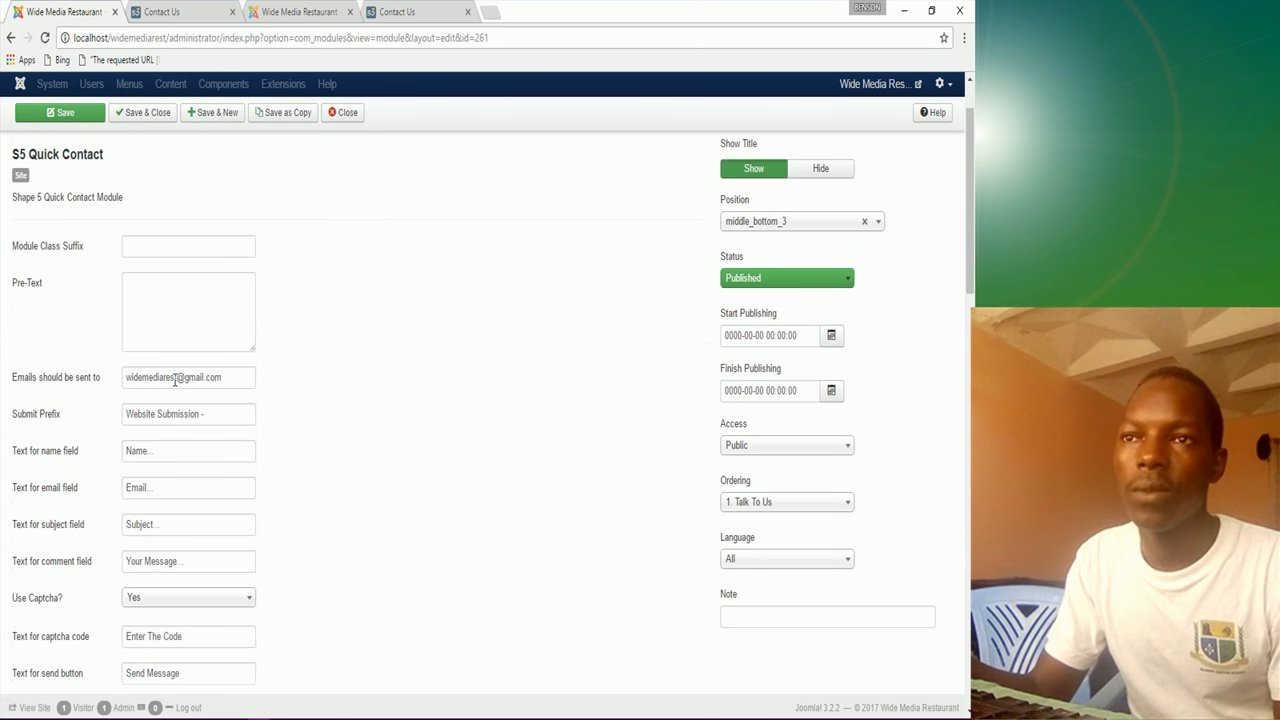
left_click(152, 450)
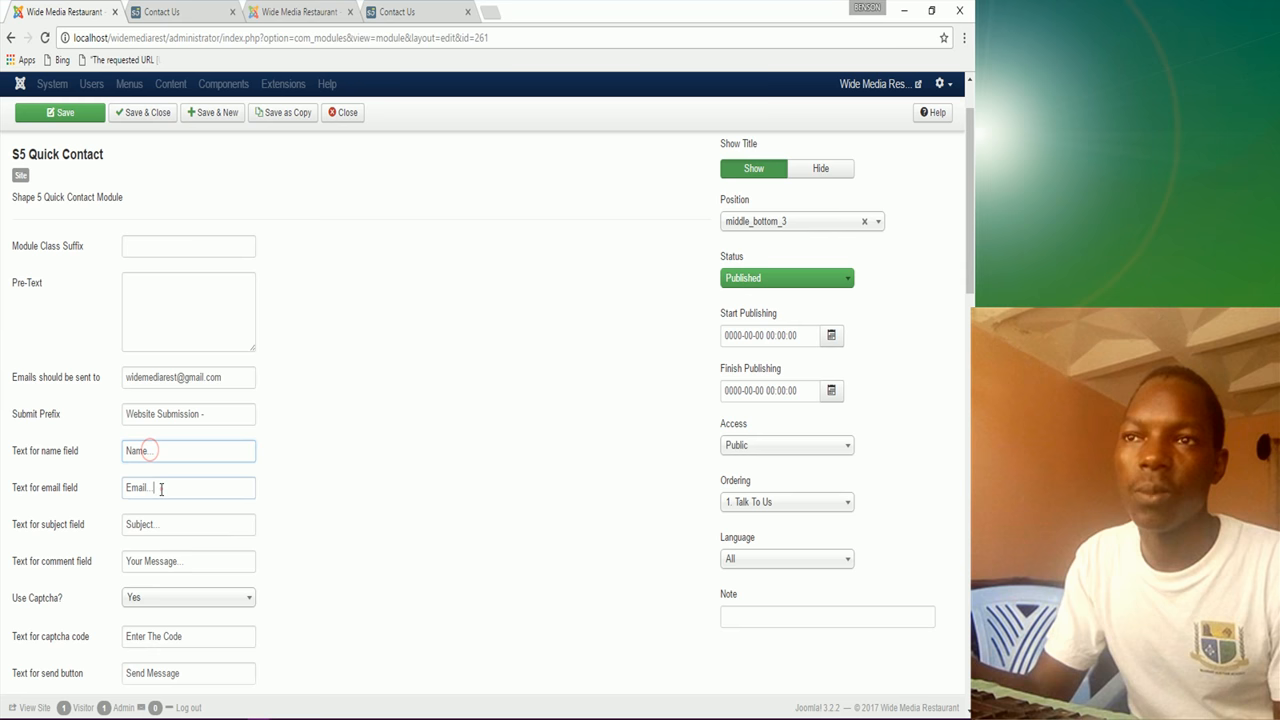
left_click(160, 488)
scroll(165, 549, "down", 1)
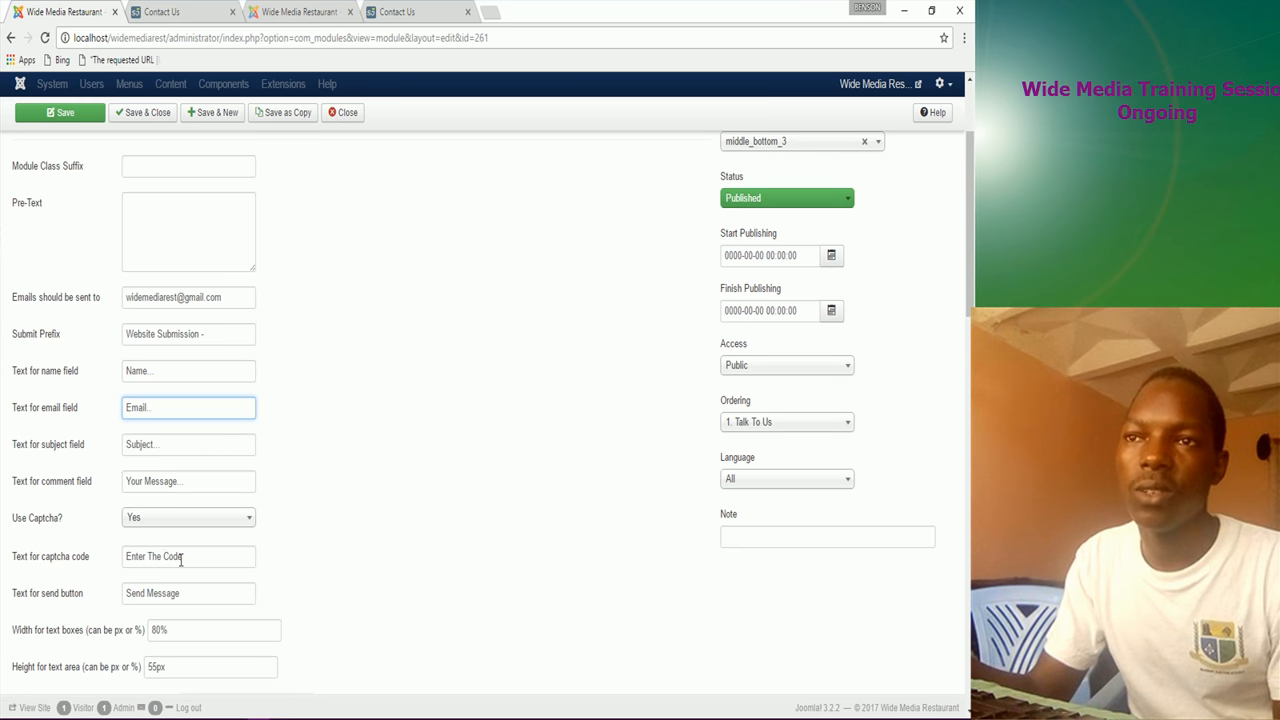
left_click(186, 556)
left_click(185, 594)
scroll(180, 633, "down", 1)
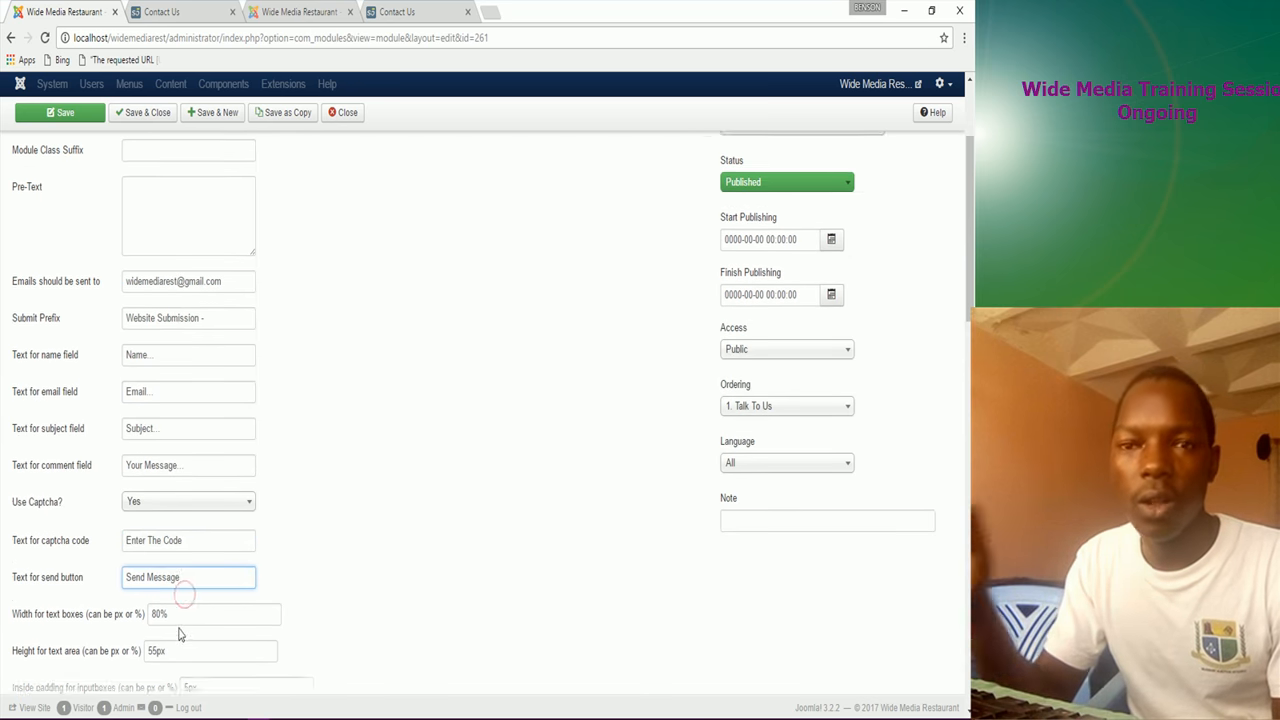
scroll(180, 630, "down", 2)
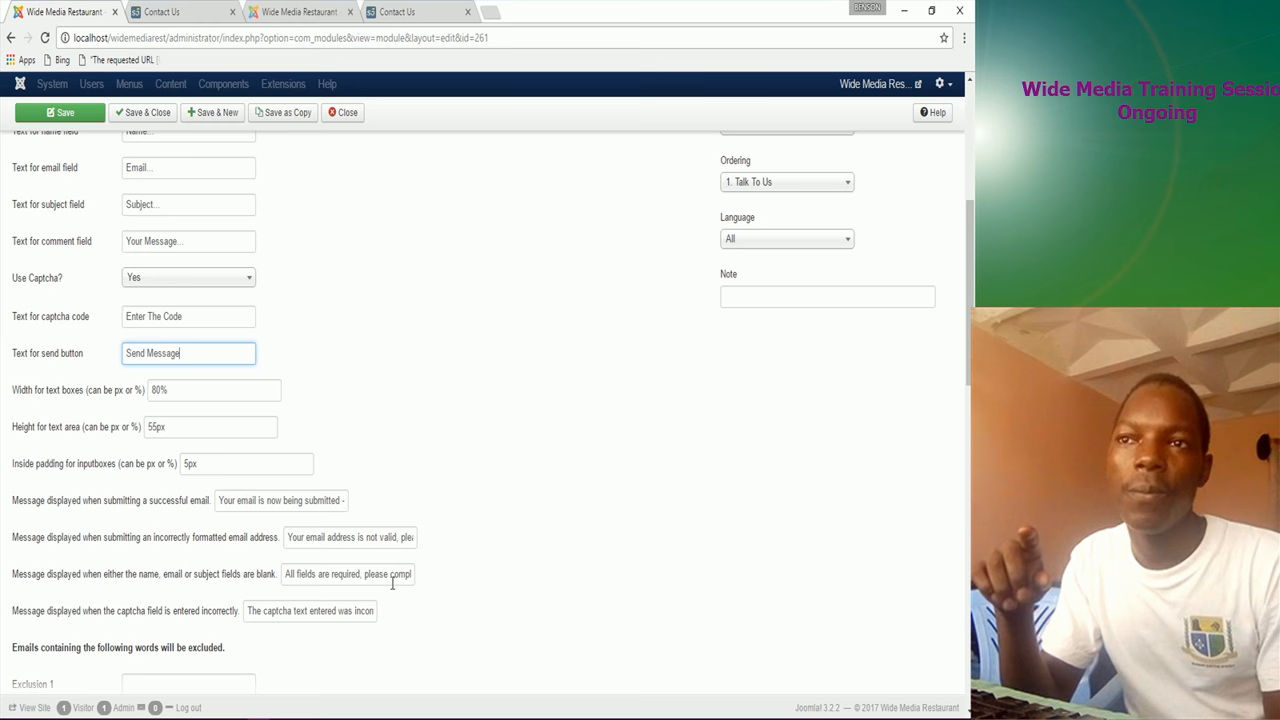
scroll(305, 654, "down", 2)
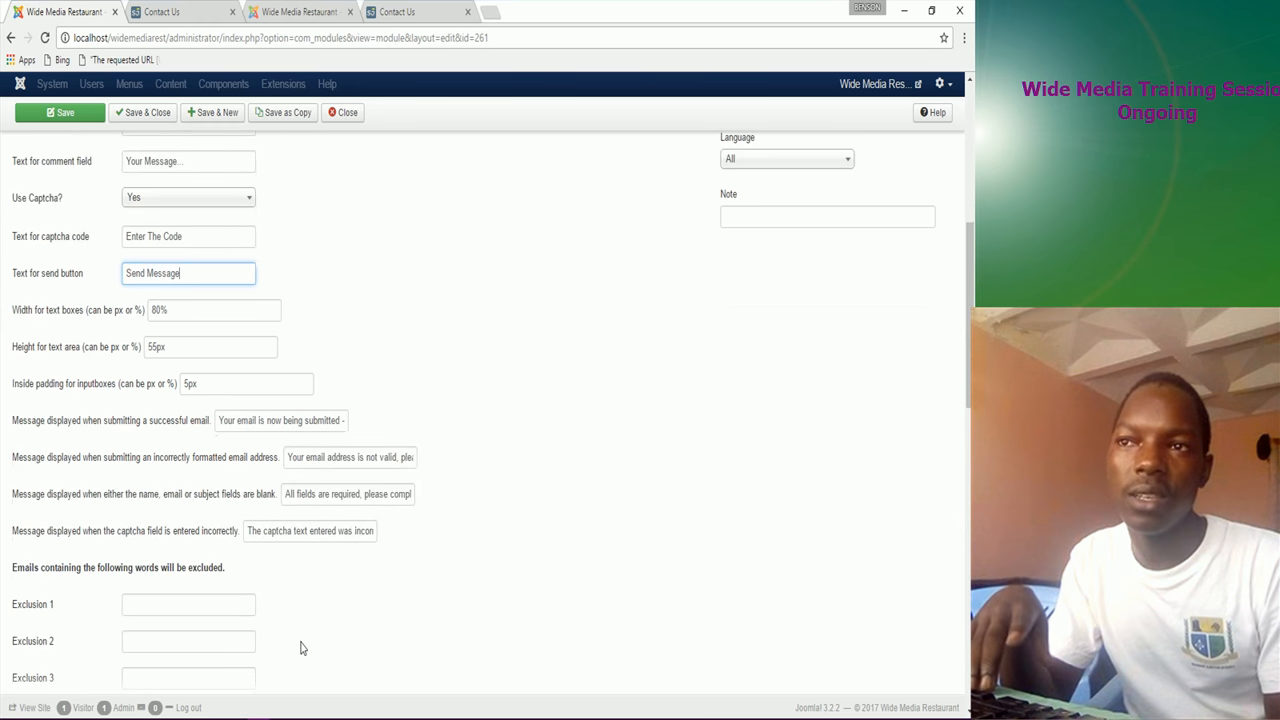
scroll(300, 648, "up", 5)
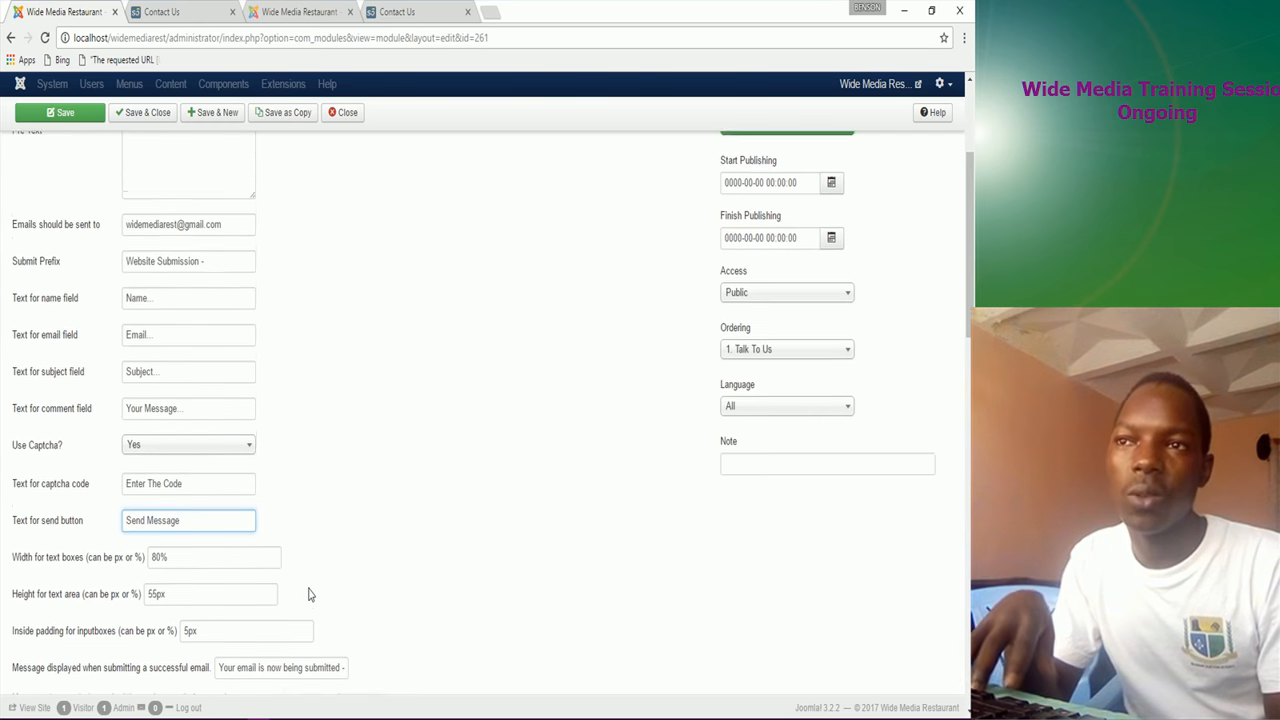
scroll(320, 527, "up", 2)
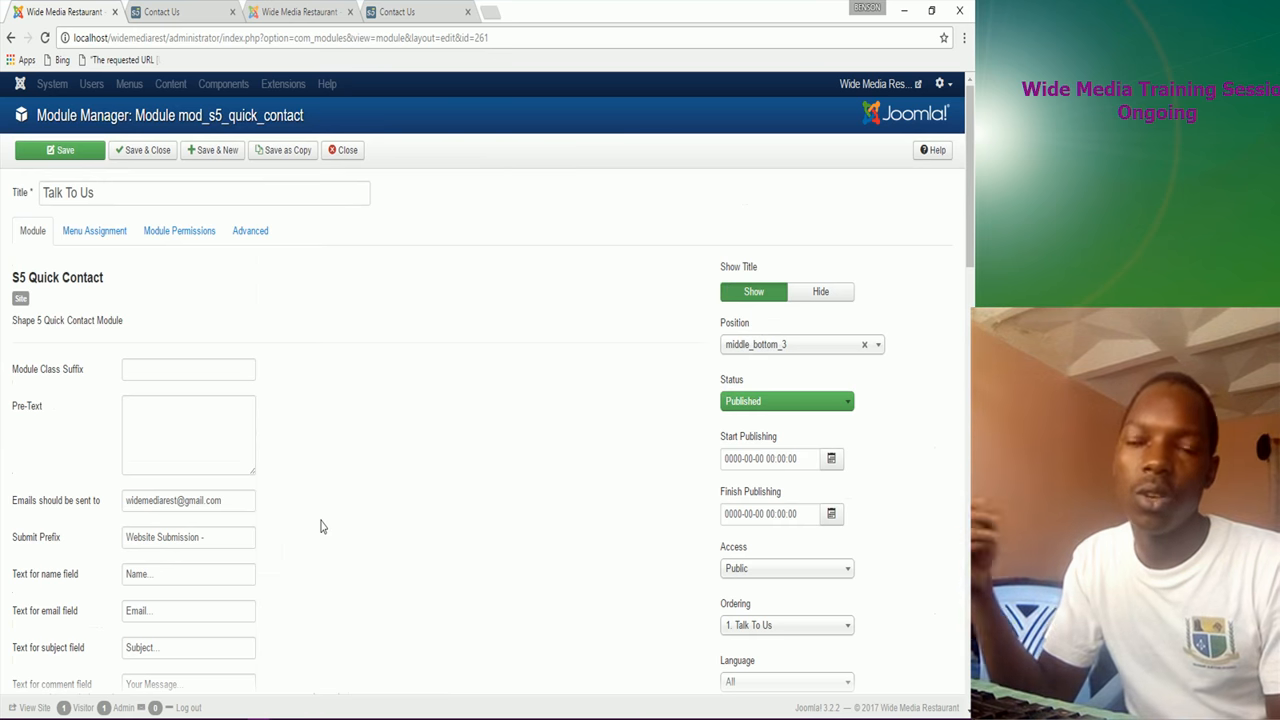
Step: Look over the module's Permissions, Advanced and Menu Assignment tabs
left_click(155, 238)
left_click(256, 235)
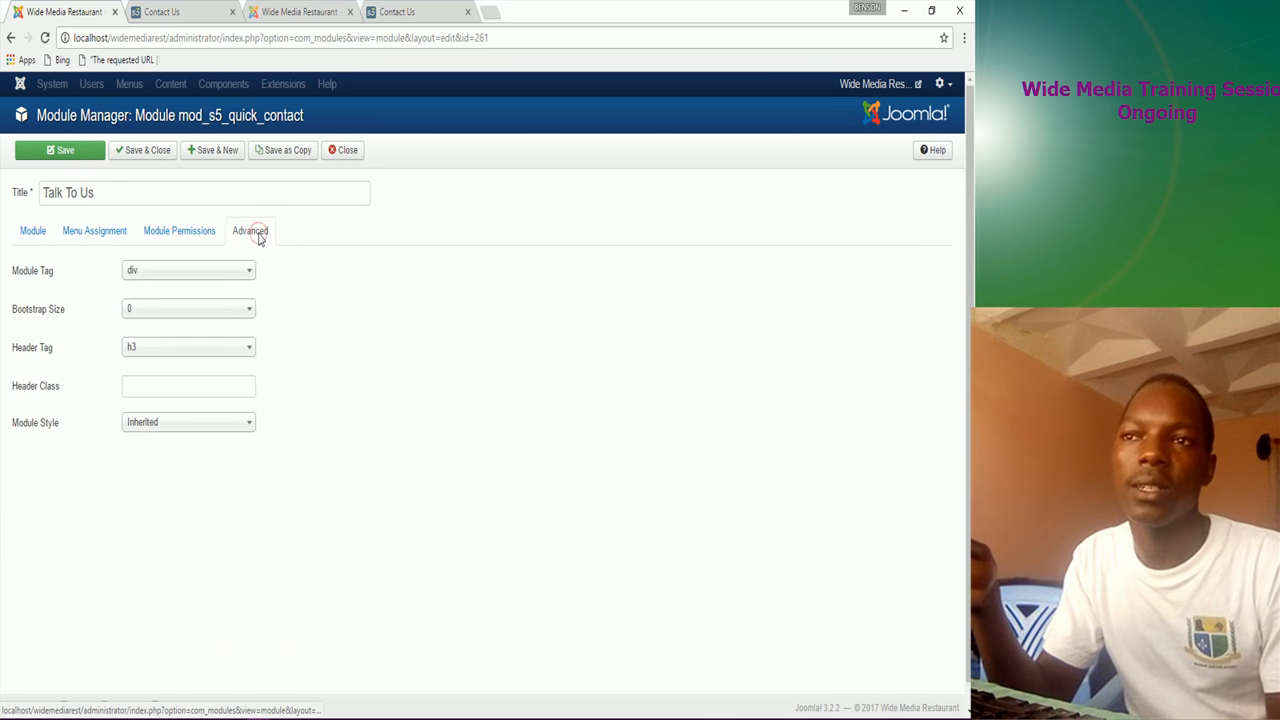
left_click(93, 236)
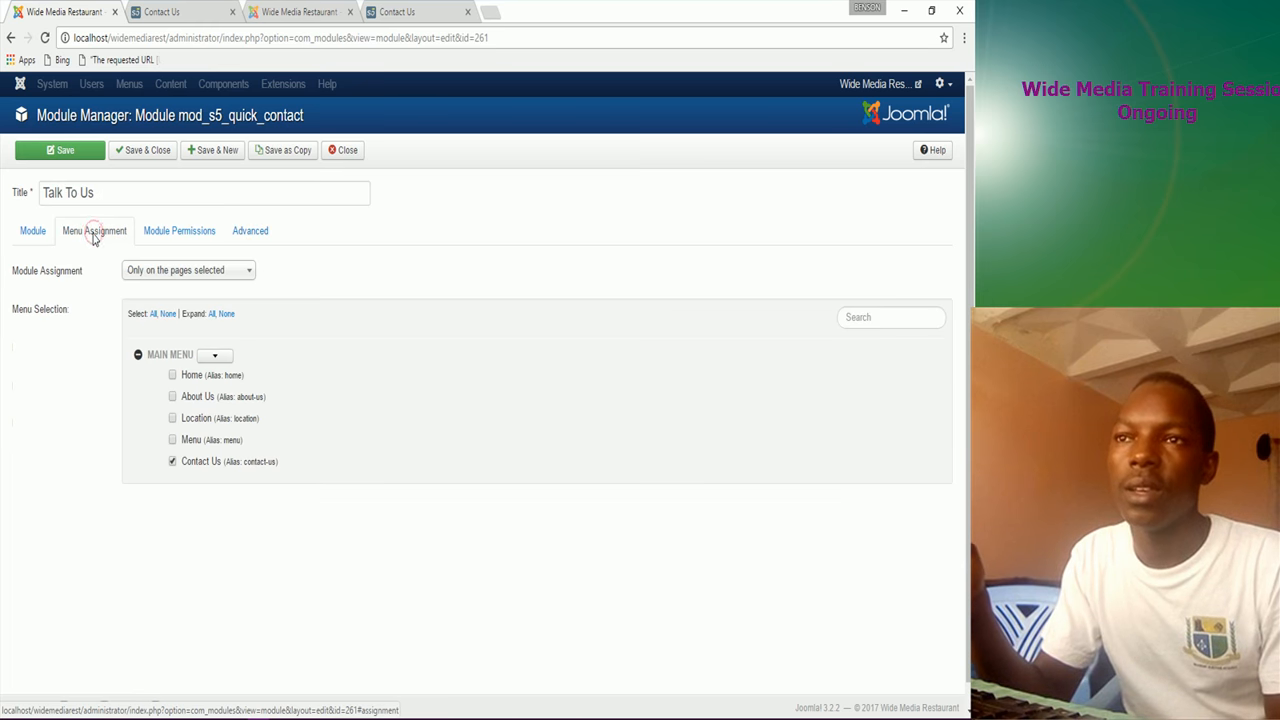
left_click(33, 232)
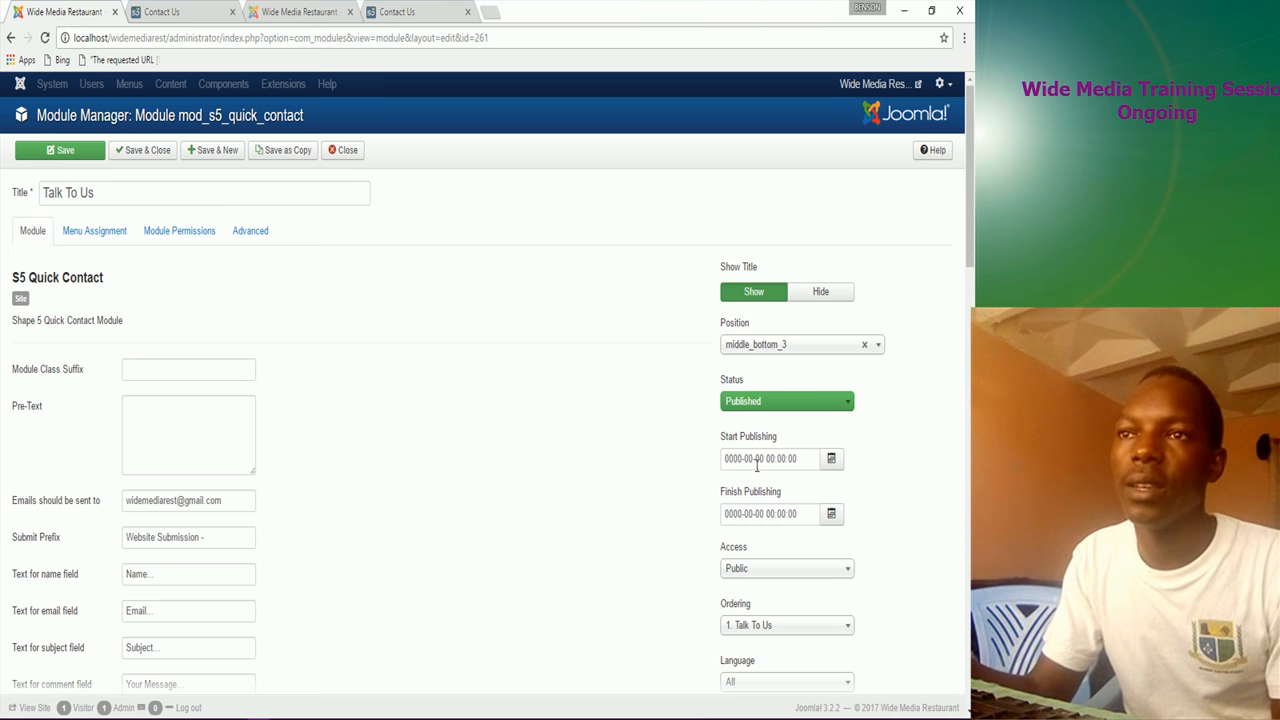
Step: Keep Ordering at '1. Talk To Us' and save the module
scroll(318, 551, "down", 2)
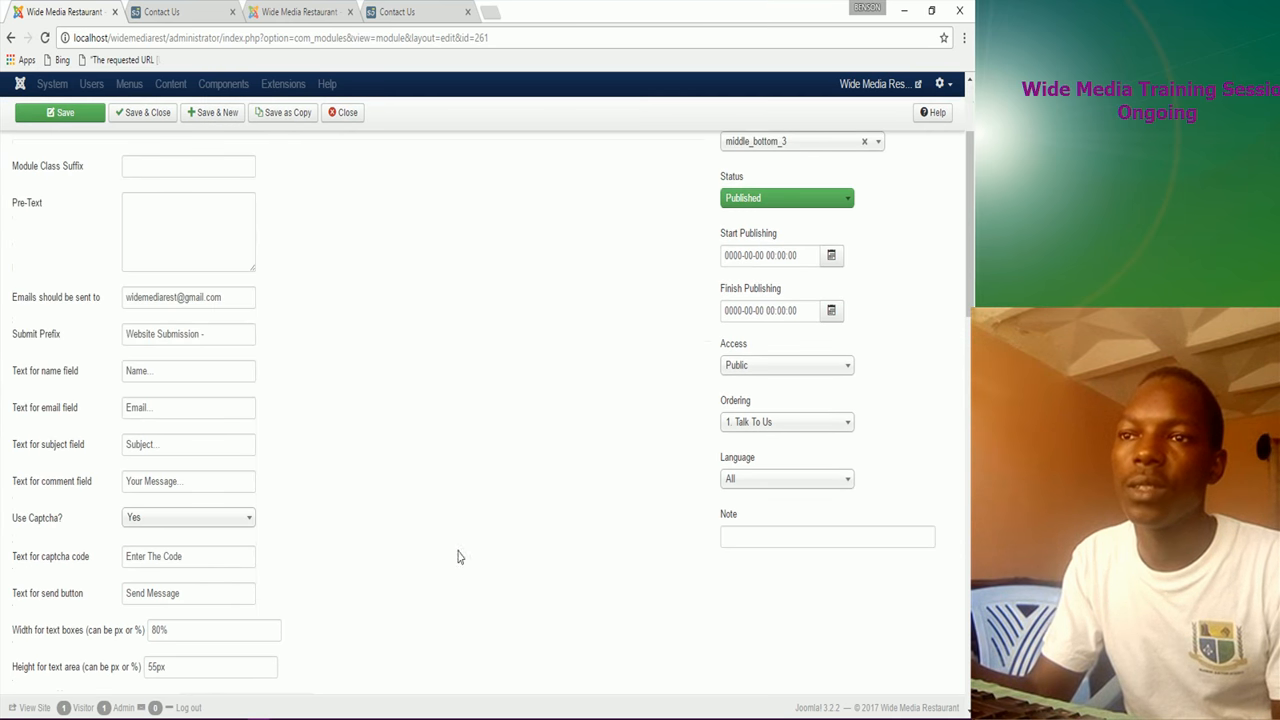
left_click(783, 428)
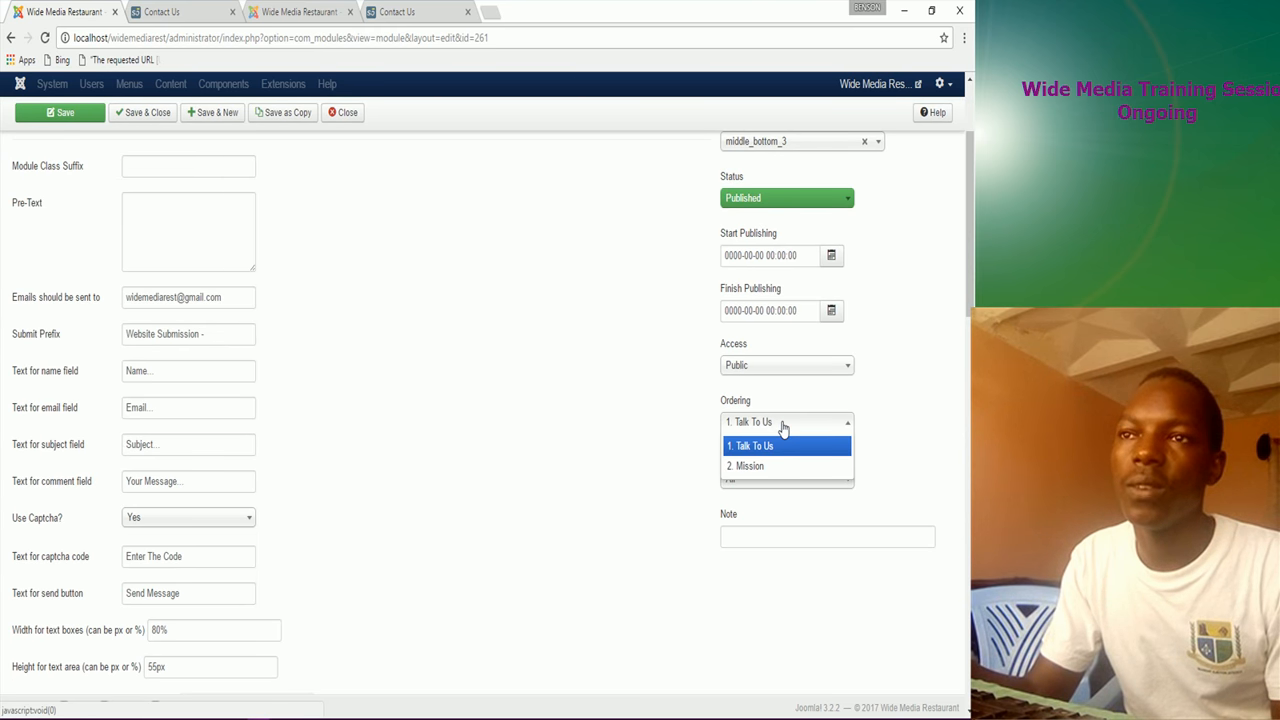
left_click(783, 428)
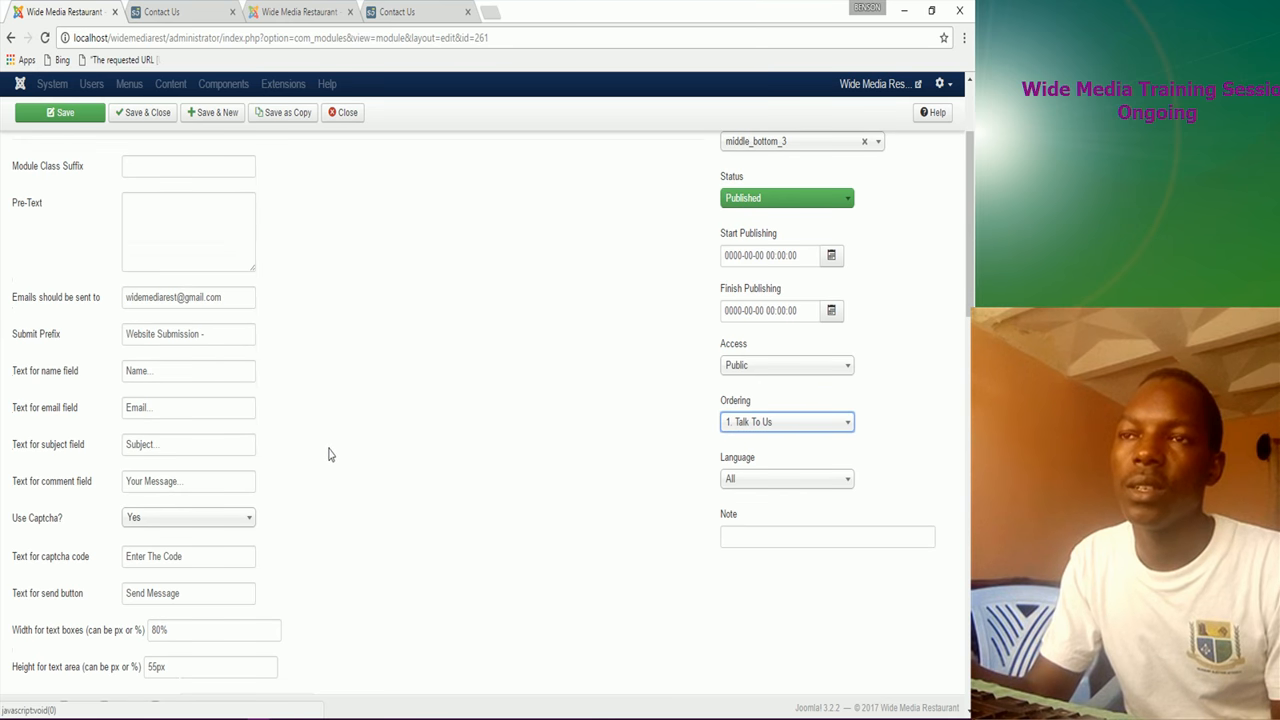
scroll(337, 468, "up", 3)
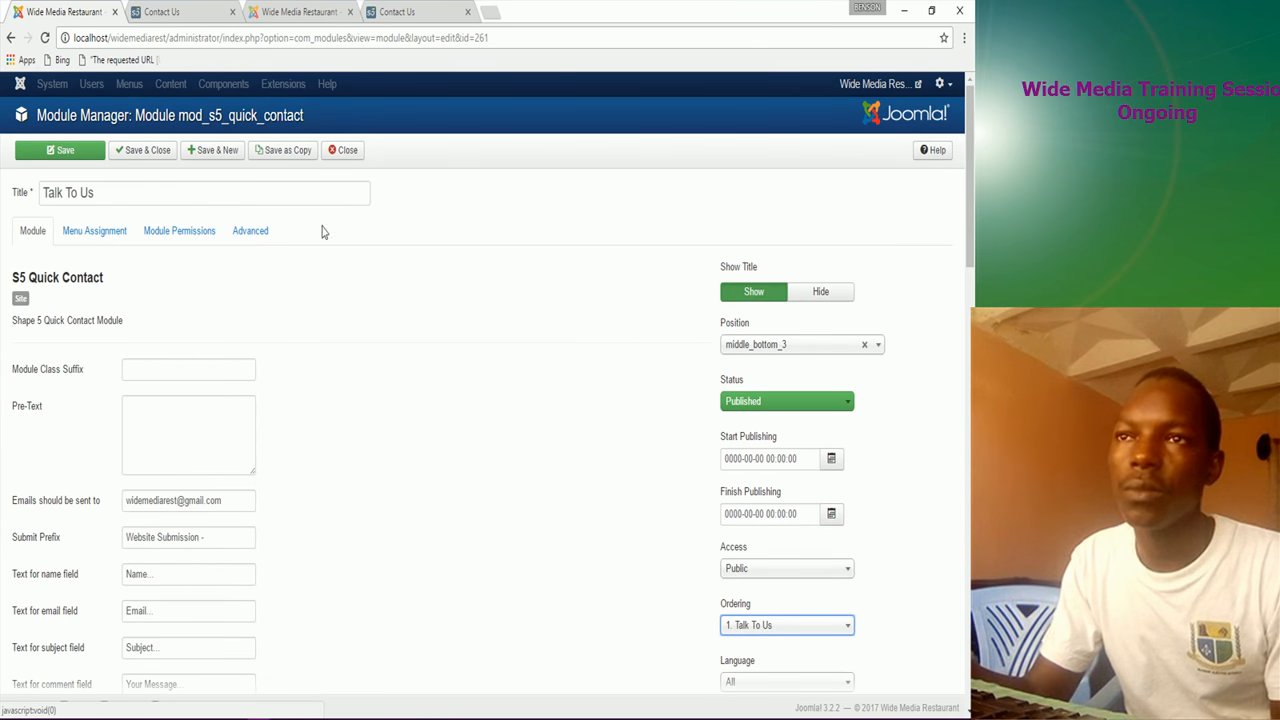
left_click(62, 150)
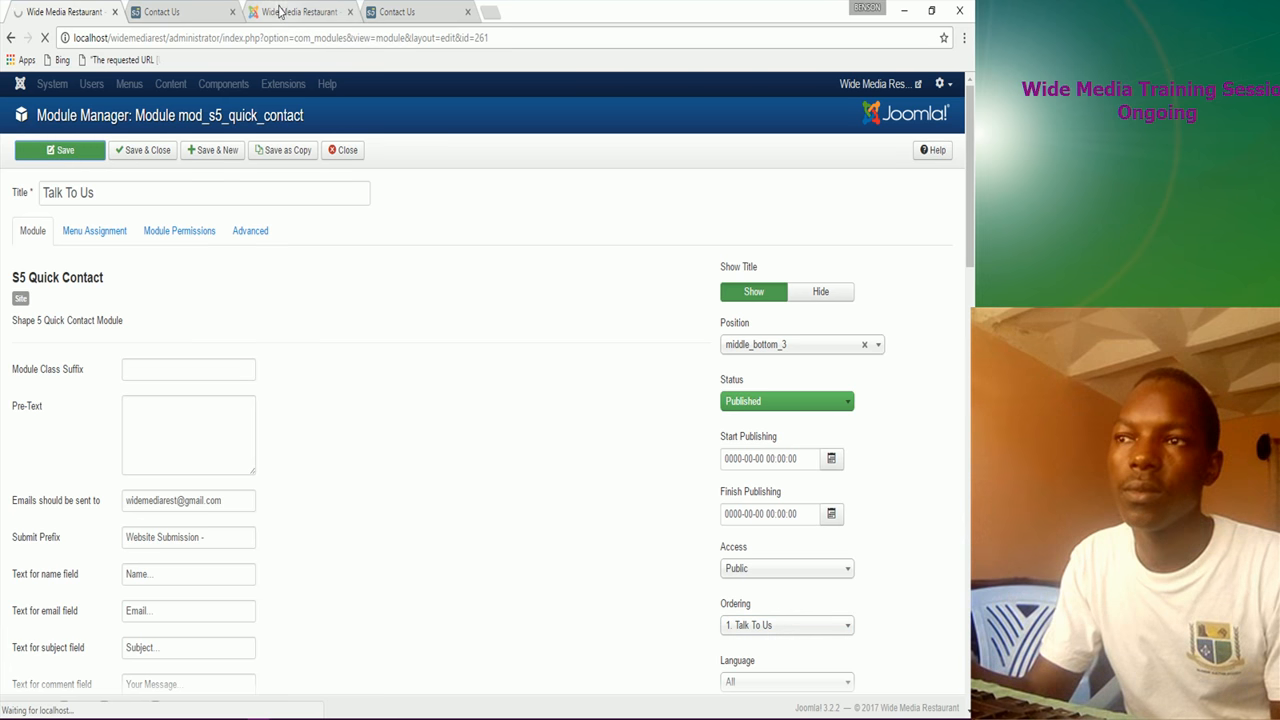
Step: Reload the live Contact Us page to view the Talk To Us section, then return to the module editor
left_click(212, 14)
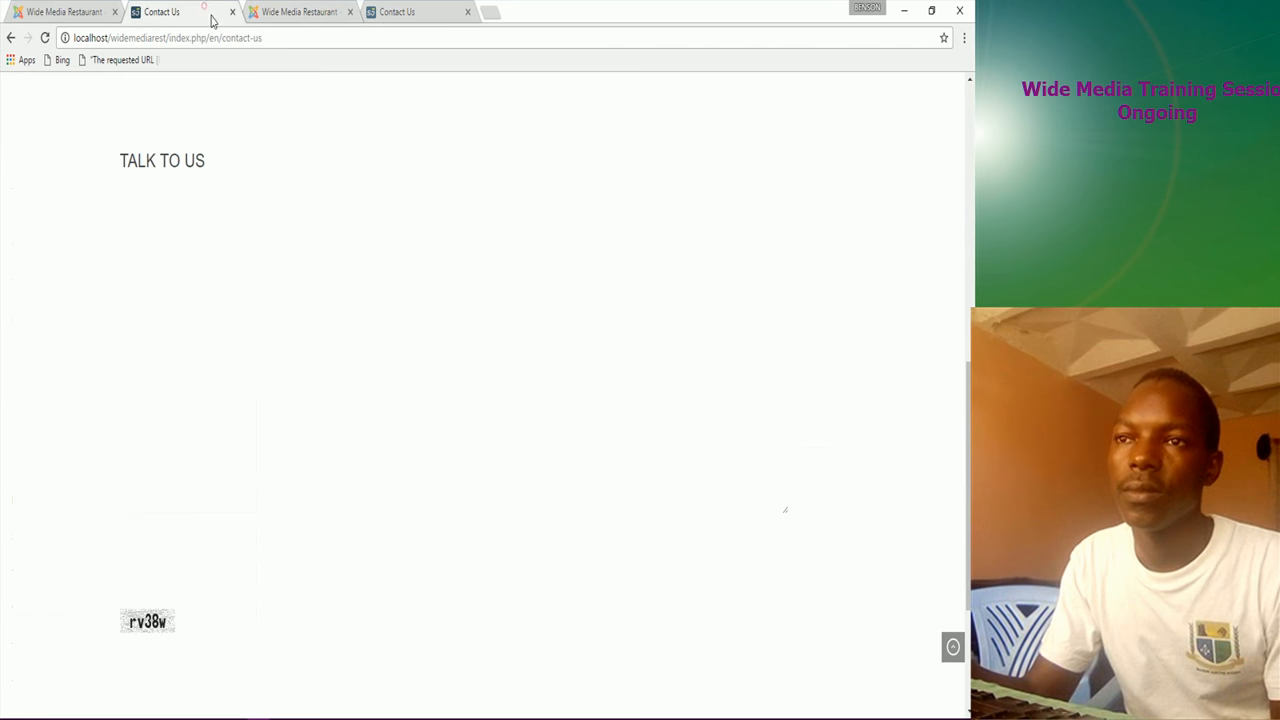
left_click(44, 37)
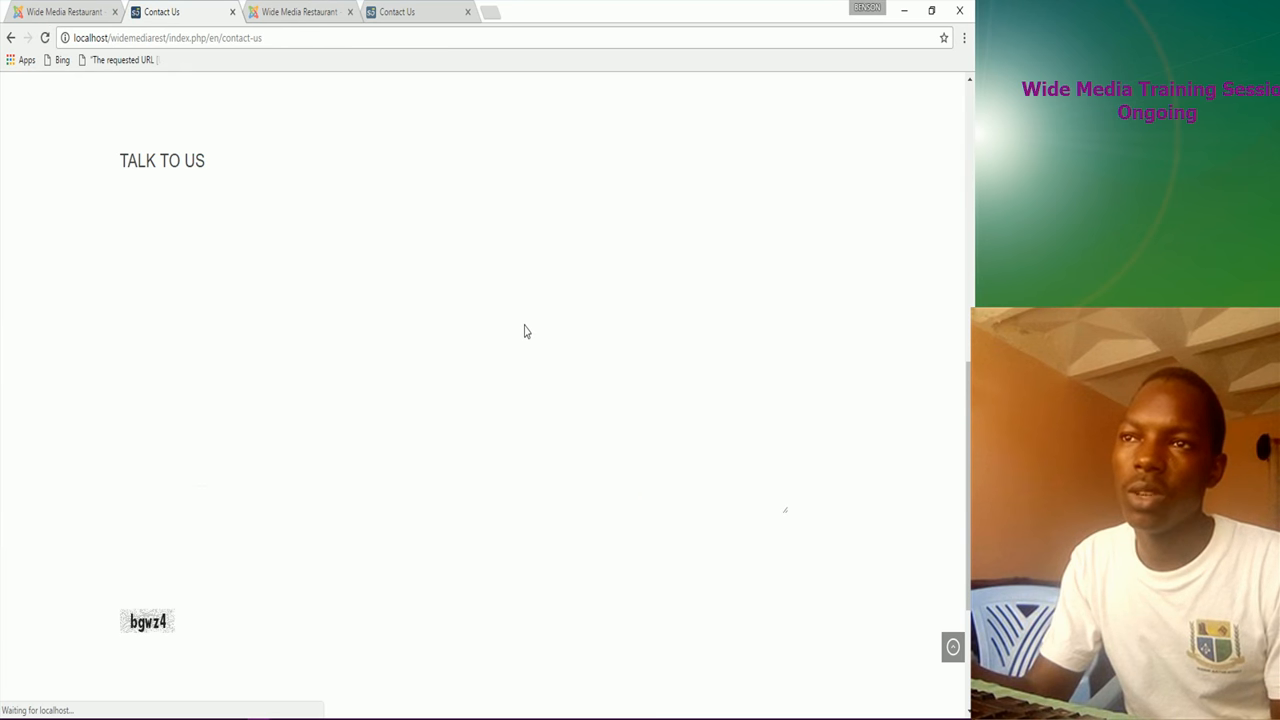
scroll(393, 365, "up", 5)
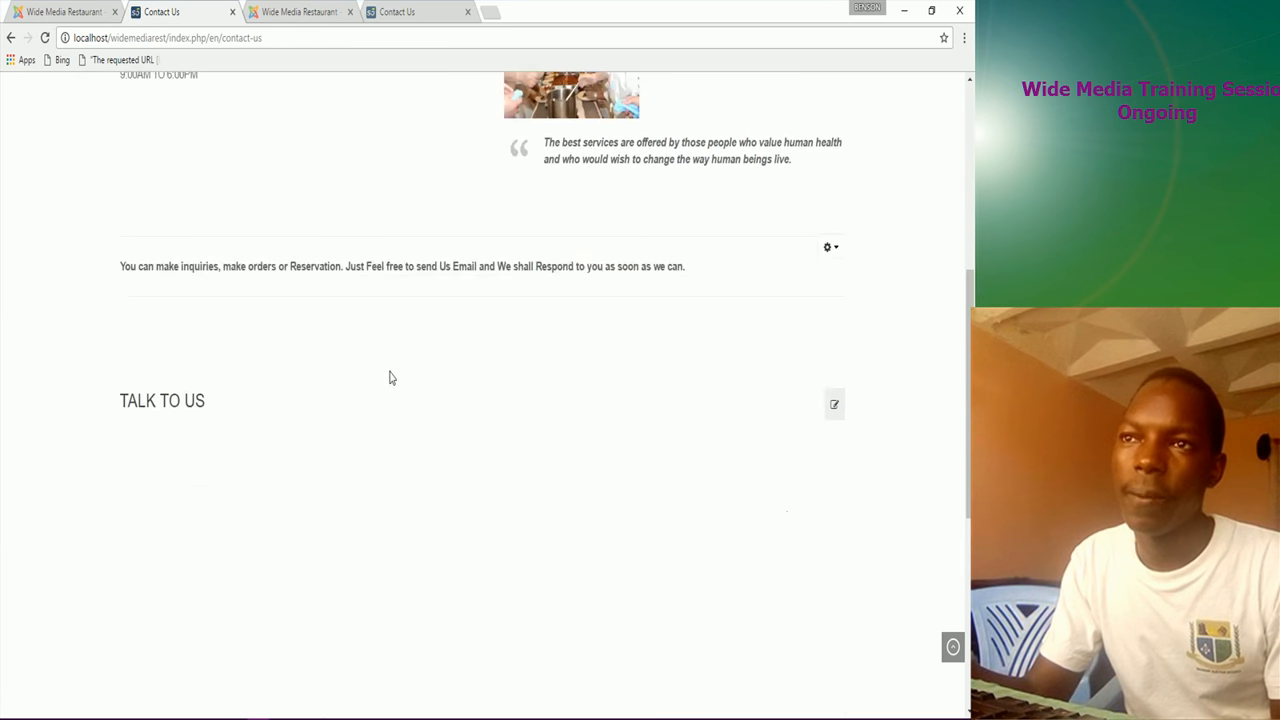
left_click(55, 11)
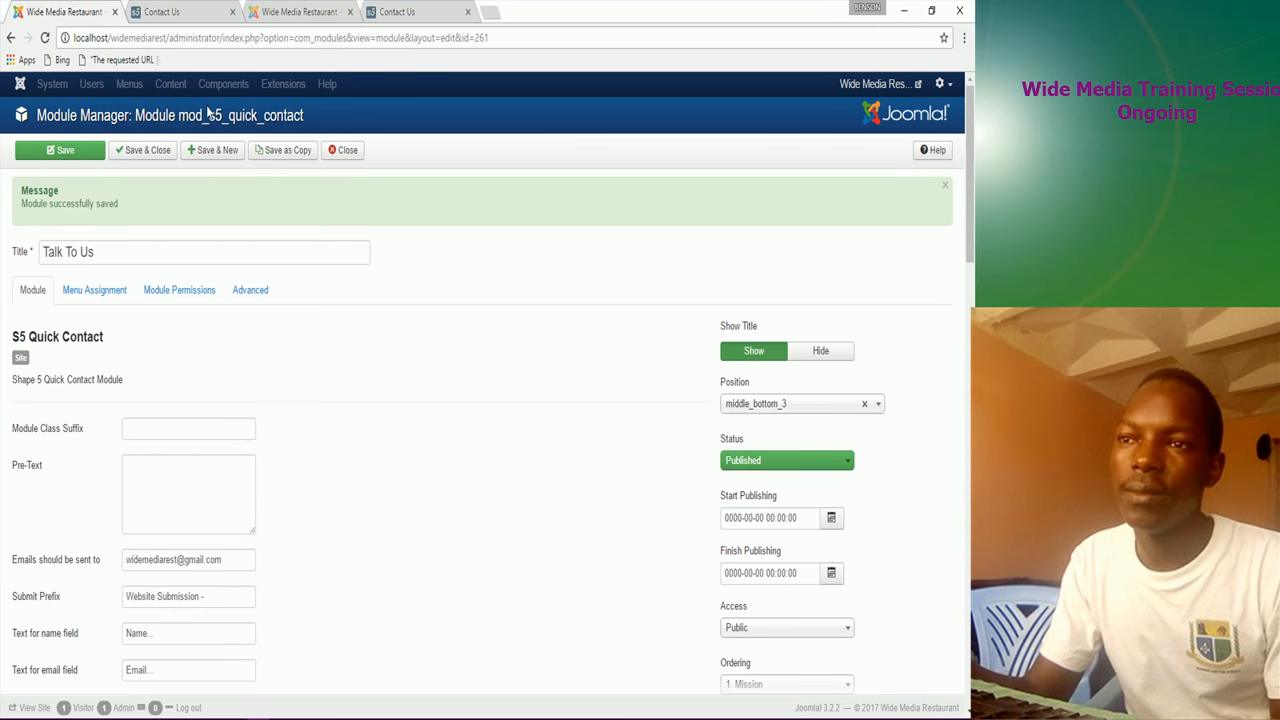
Step: Open the other site's JE Quick Contact Talk To Us module, then Save & Close the S5 module
left_click(298, 12)
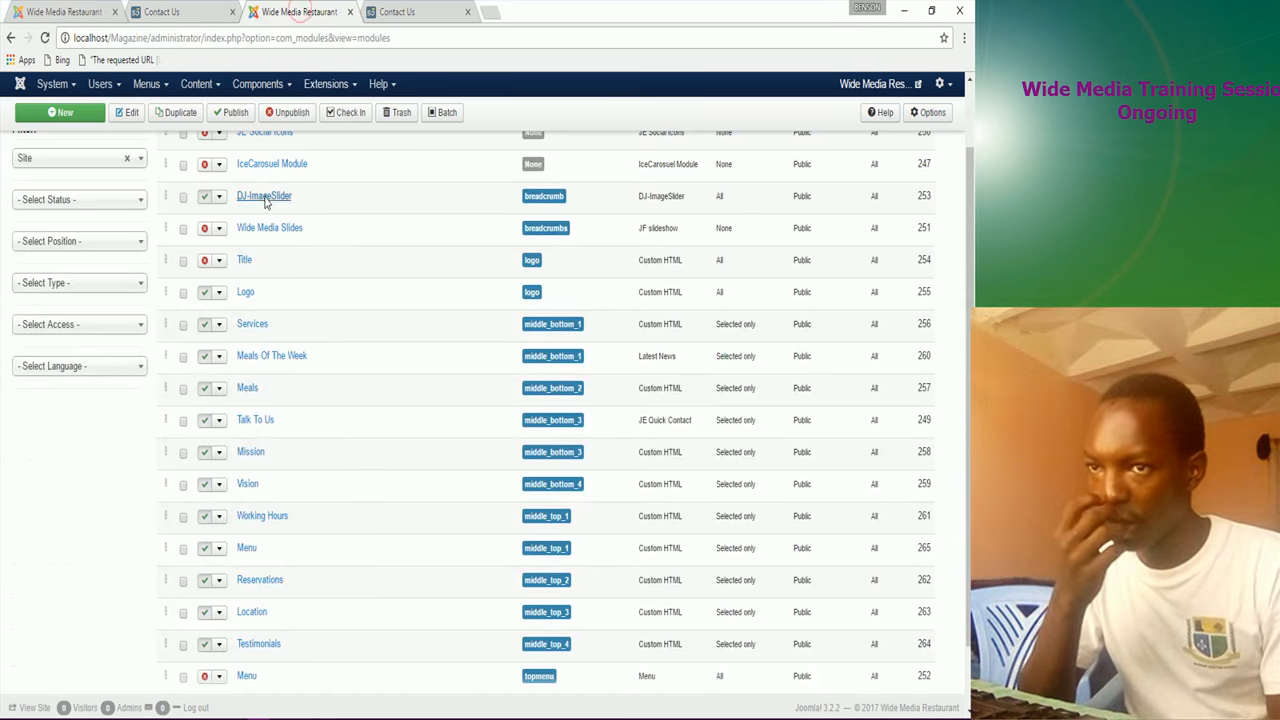
left_click(257, 421)
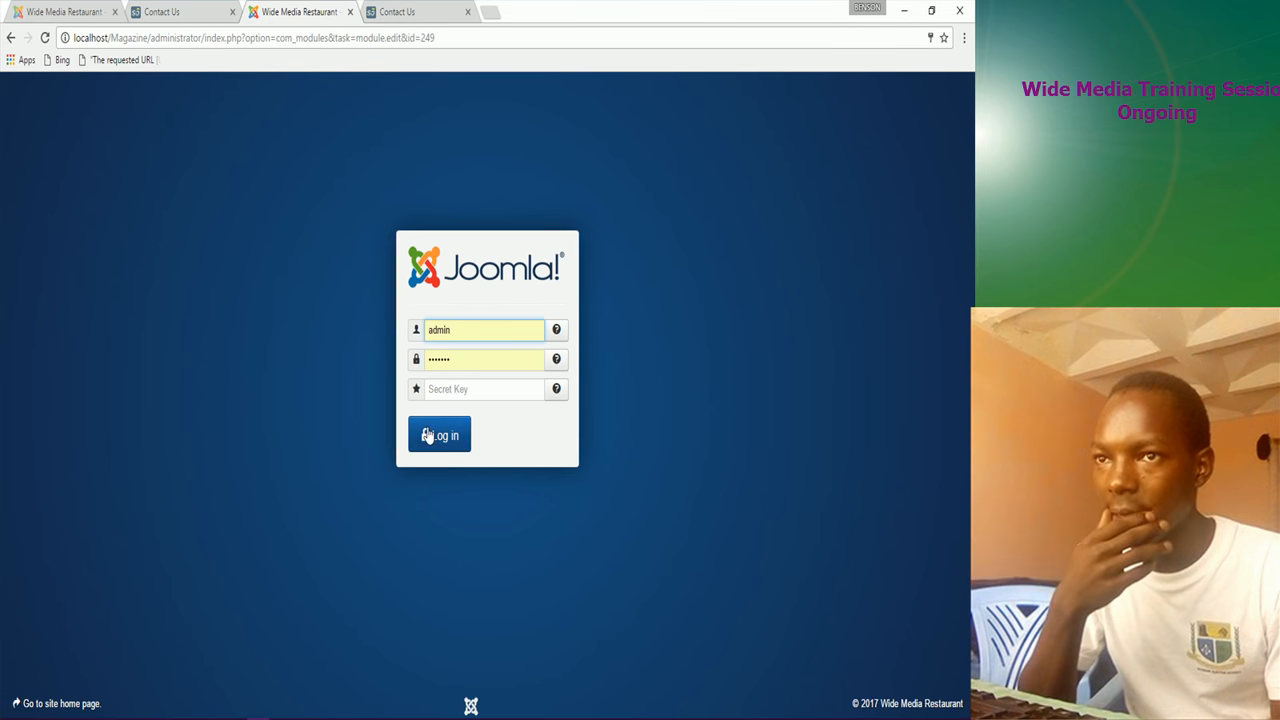
left_click(432, 440)
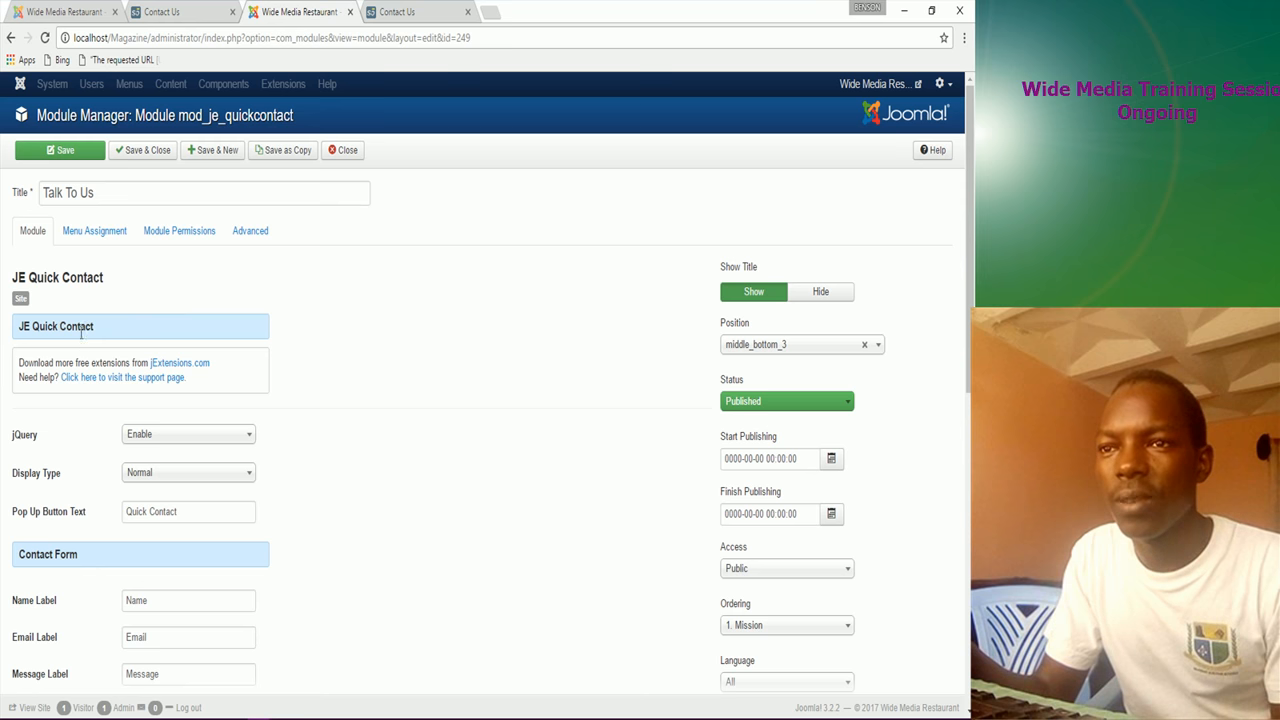
left_click(85, 12)
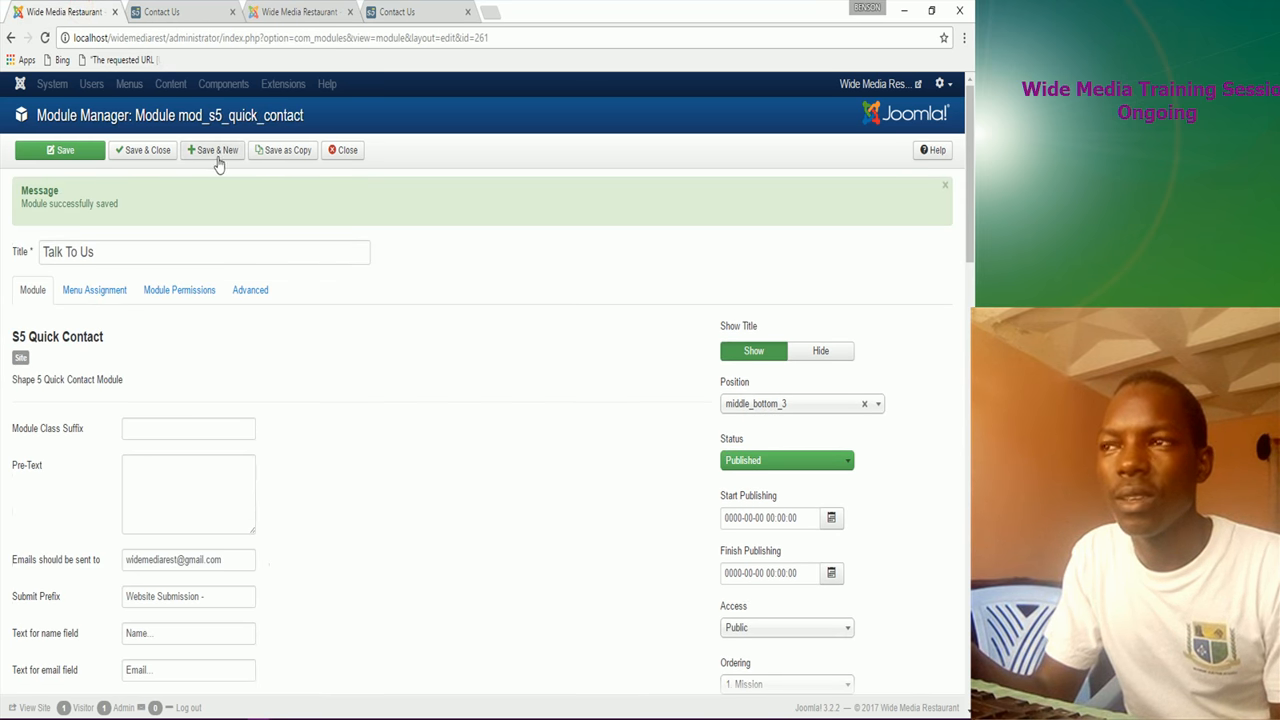
left_click(165, 160)
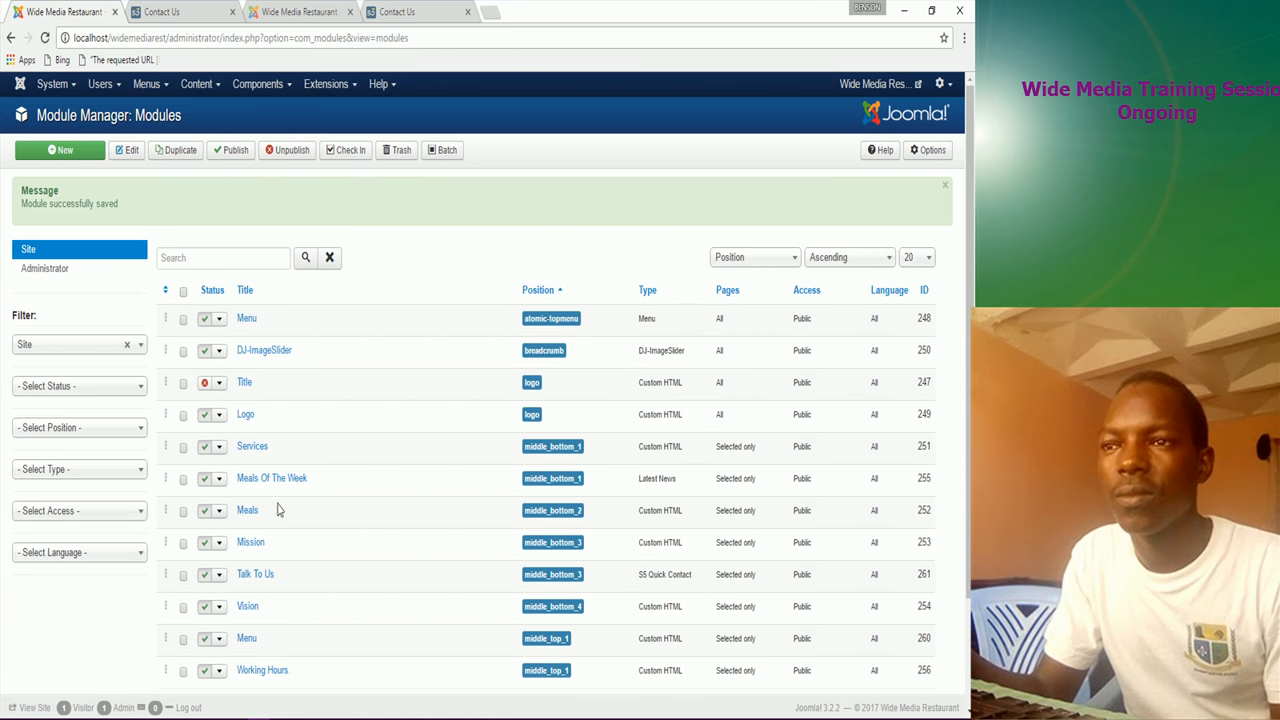
Step: Unpublish the S5 Quick Contact 'Talk To Us' module and send it to the trash
scroll(278, 500, "down", 3)
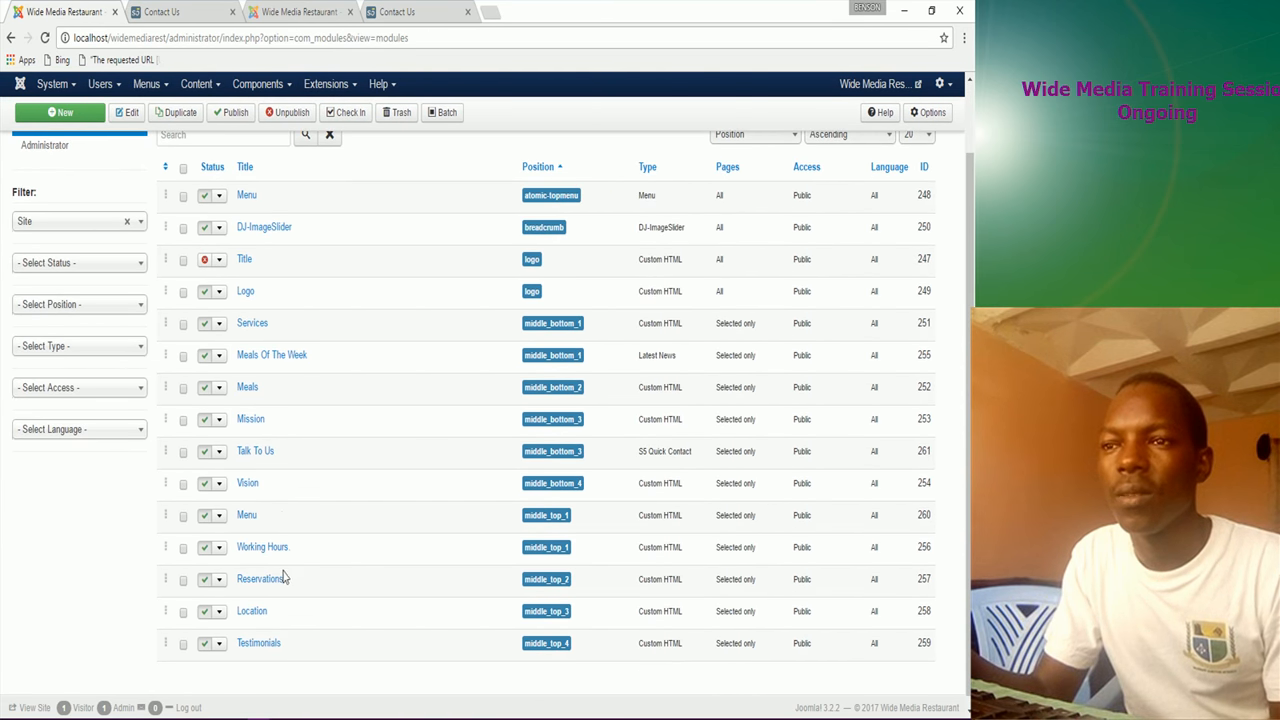
left_click(199, 458)
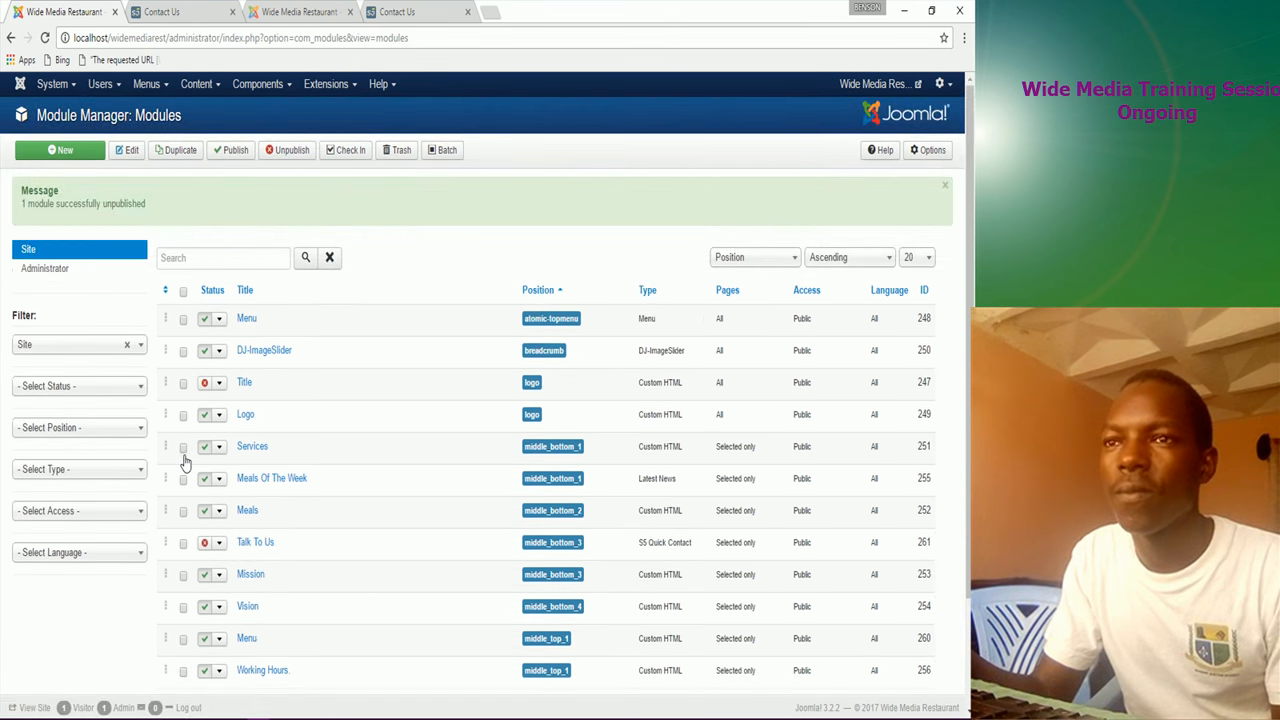
left_click(183, 545)
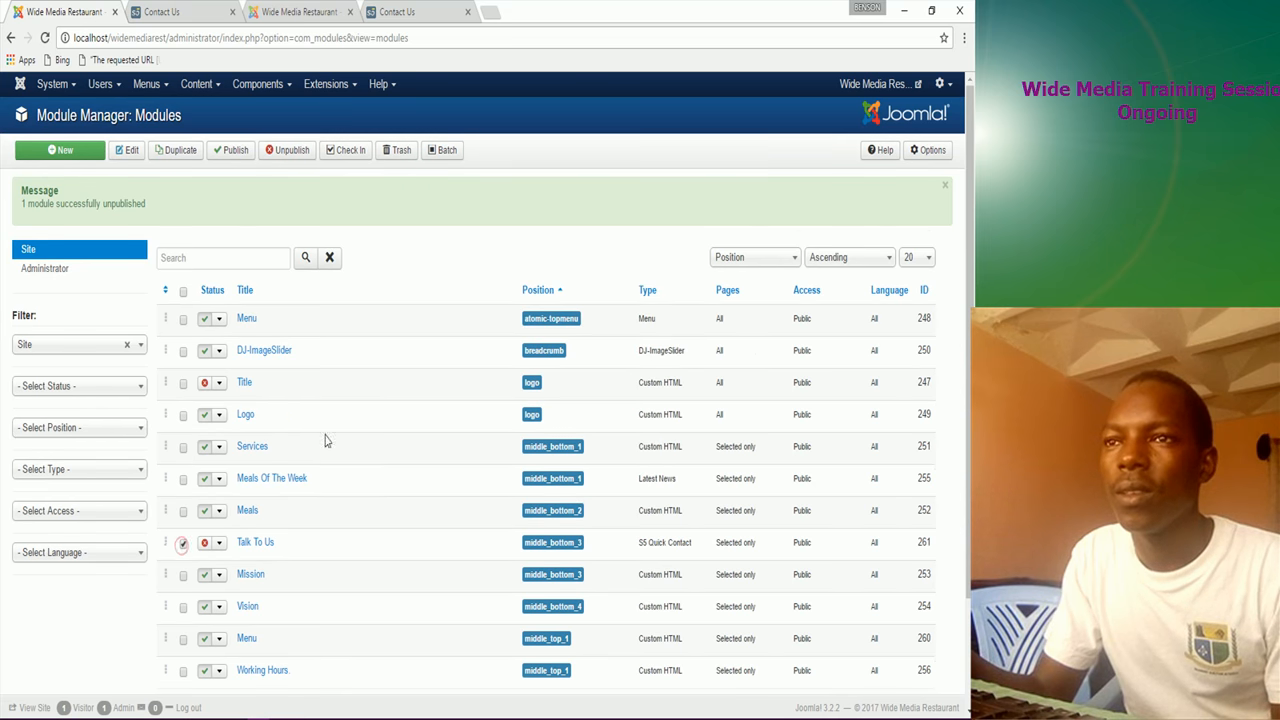
left_click(398, 150)
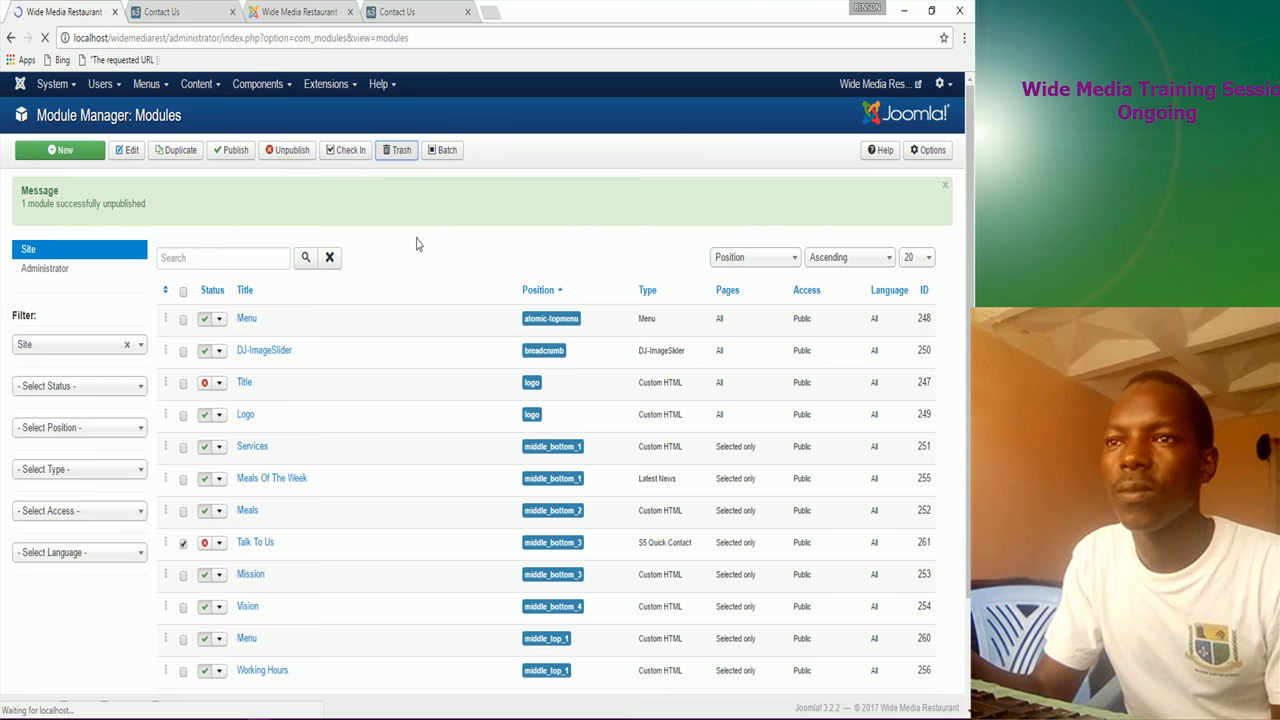
left_click(332, 90)
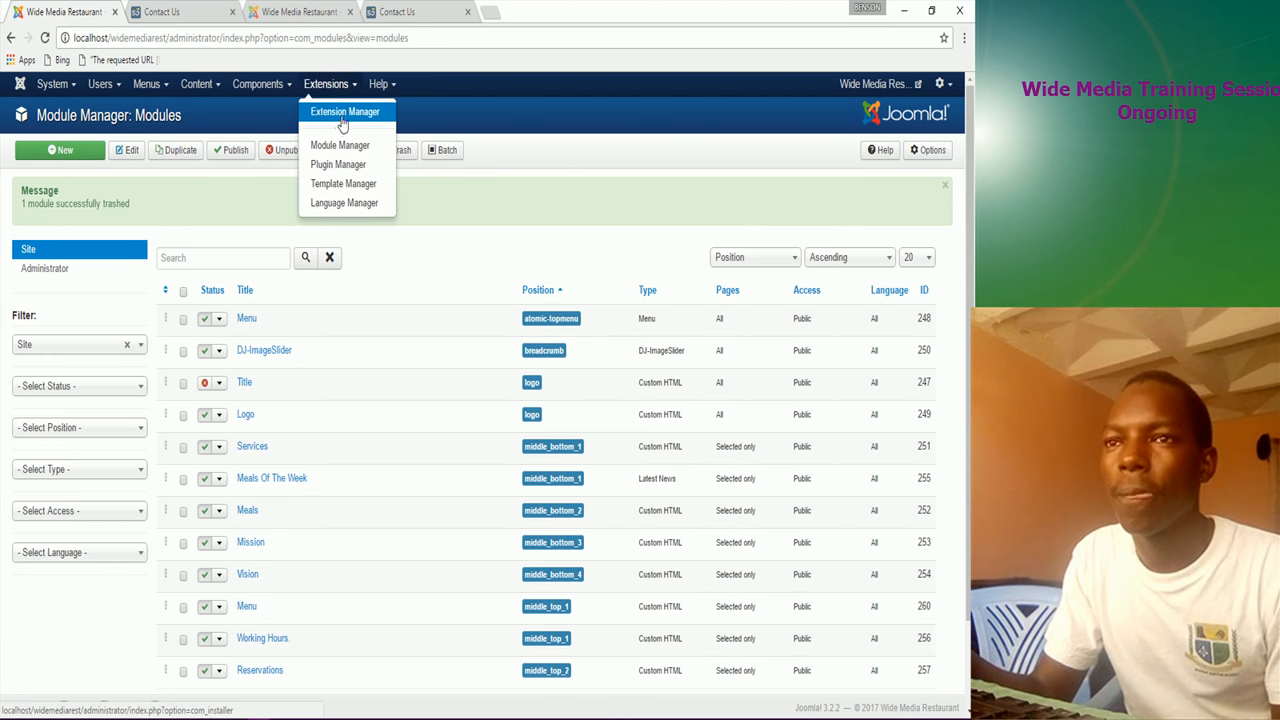
Step: Upload and install mod_je_quickcontact.zip from Downloads\Requirements, then return to the Module Manager
left_click(343, 117)
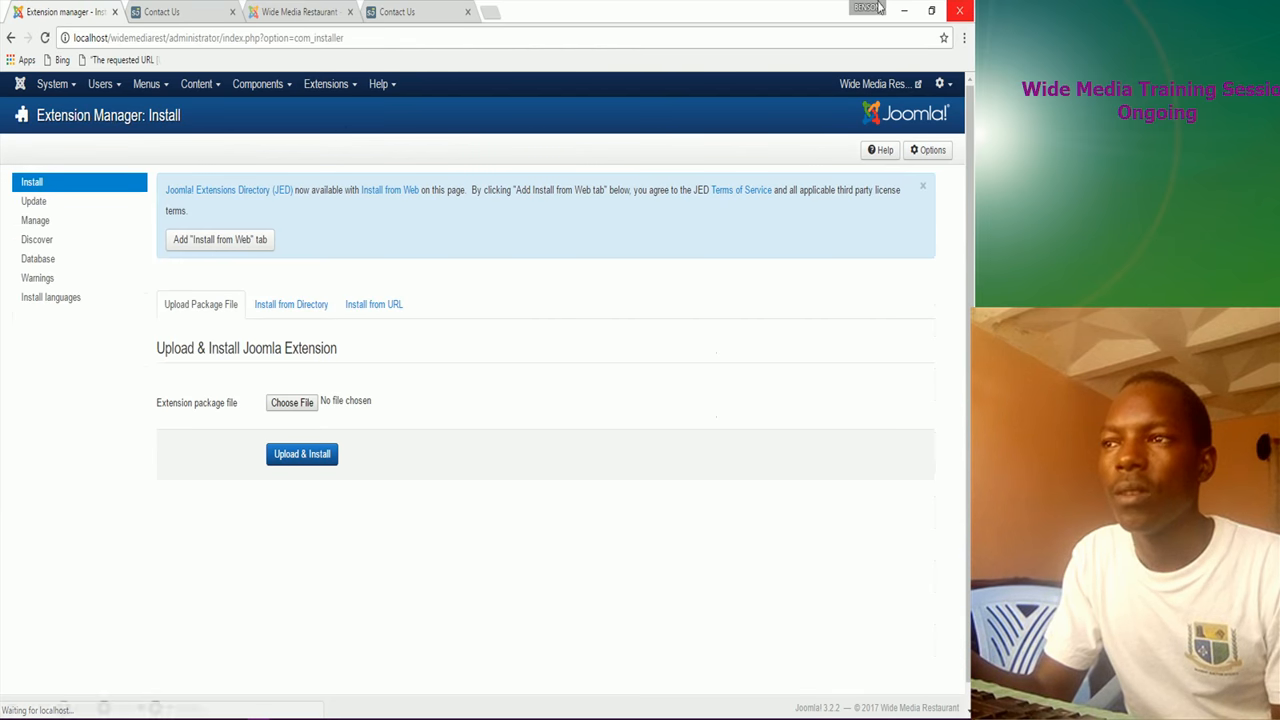
left_click(287, 406)
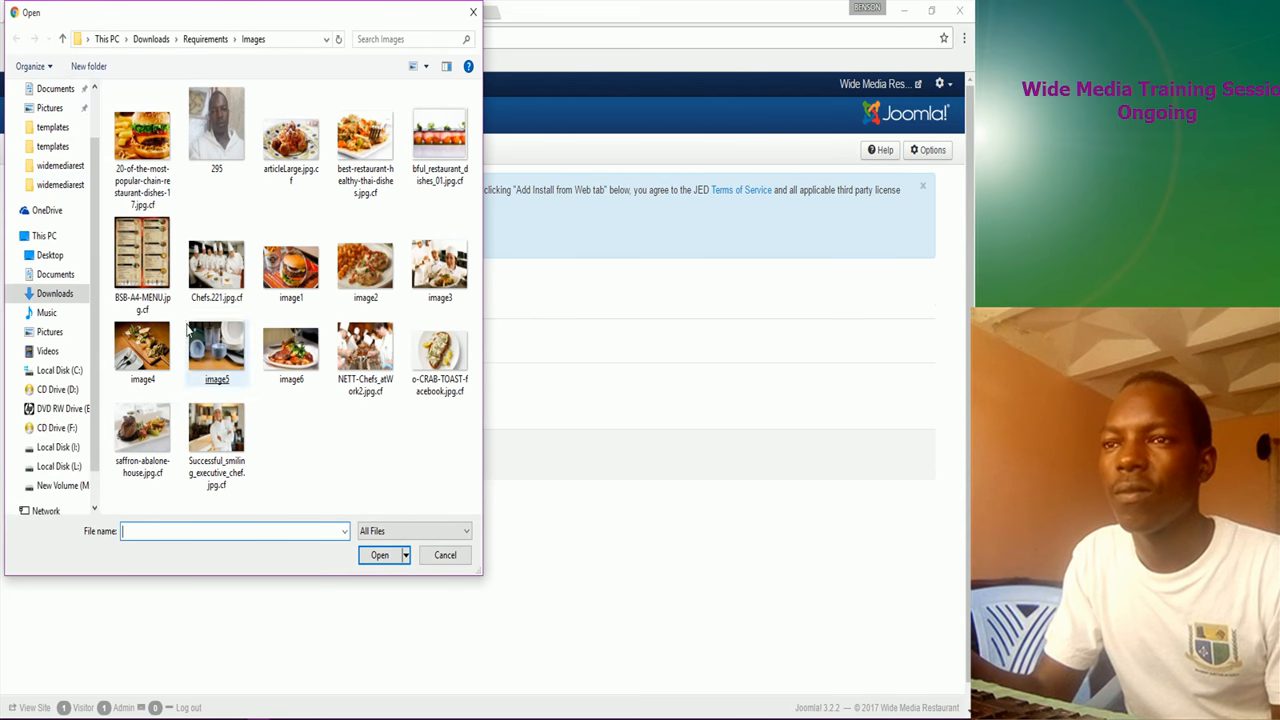
left_click(151, 39)
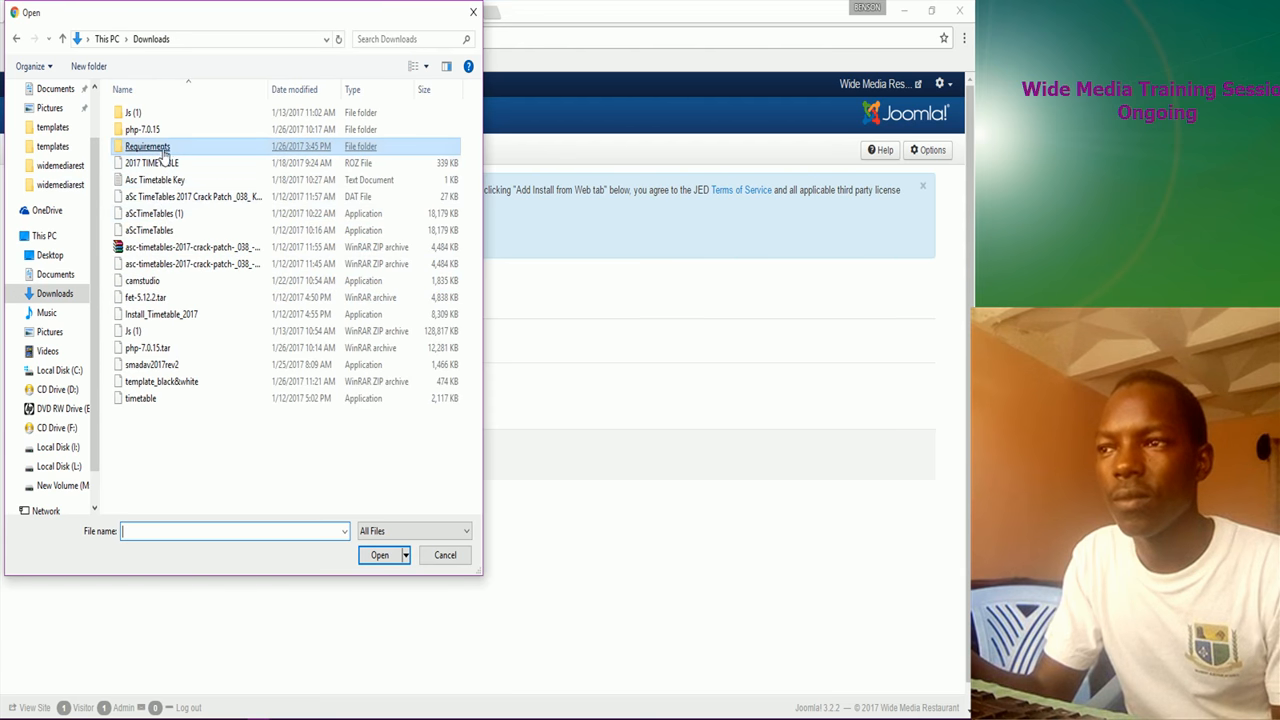
double_click(165, 150)
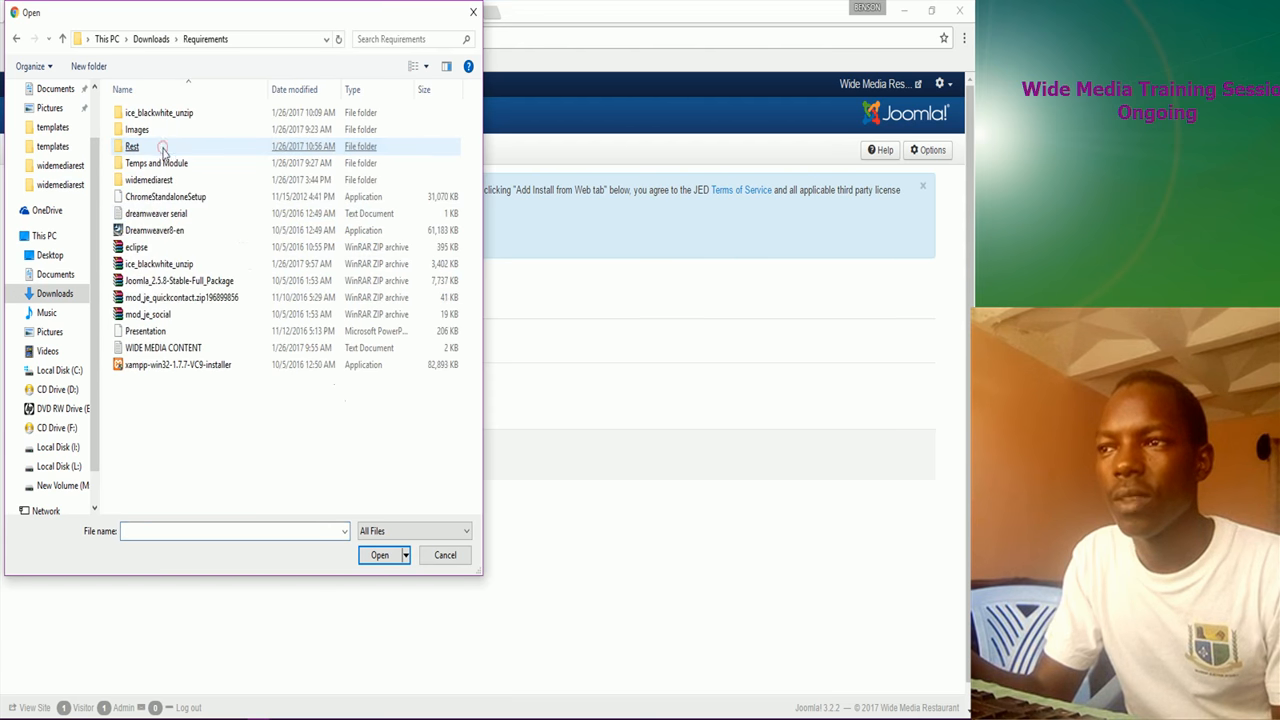
double_click(171, 300)
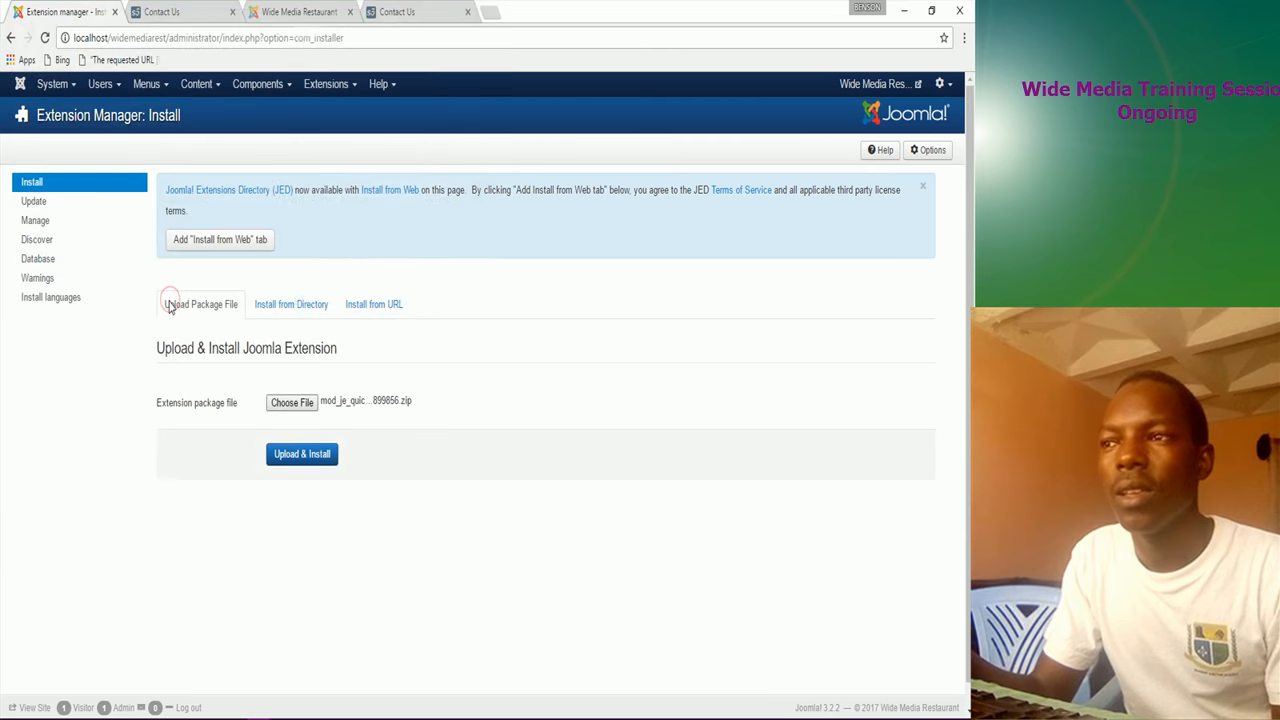
left_click(302, 455)
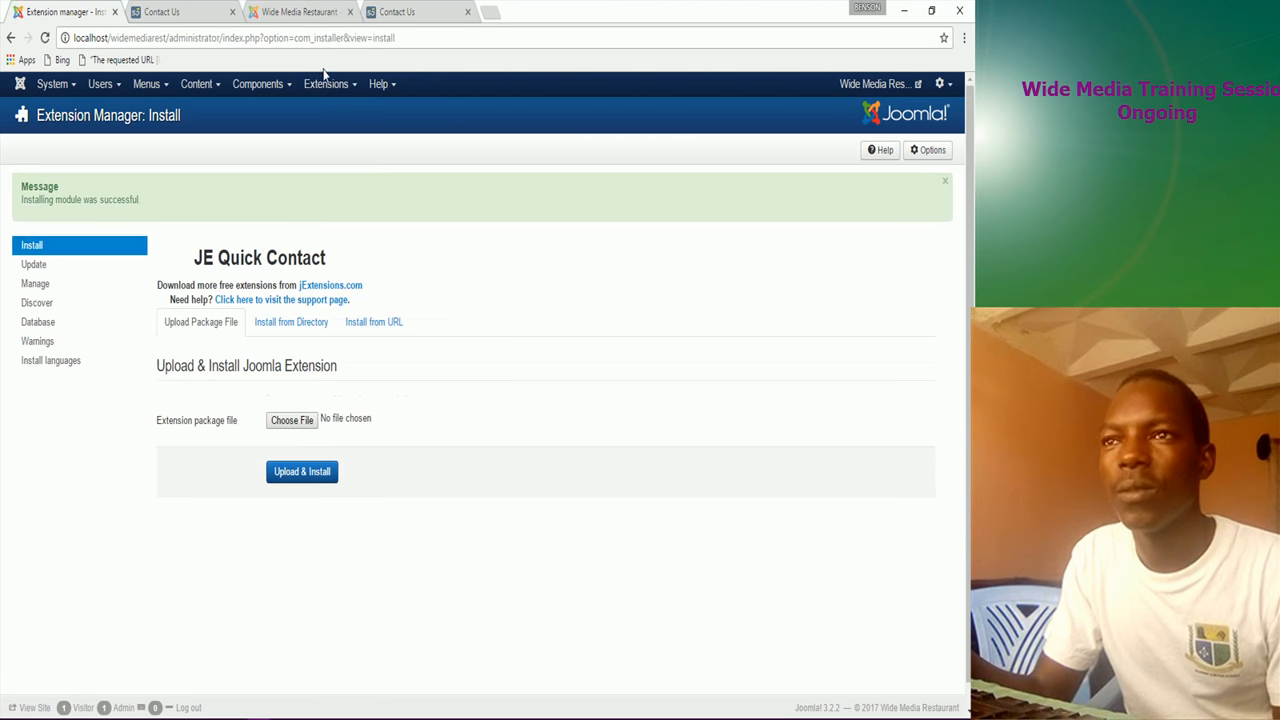
left_click(326, 84)
left_click(338, 146)
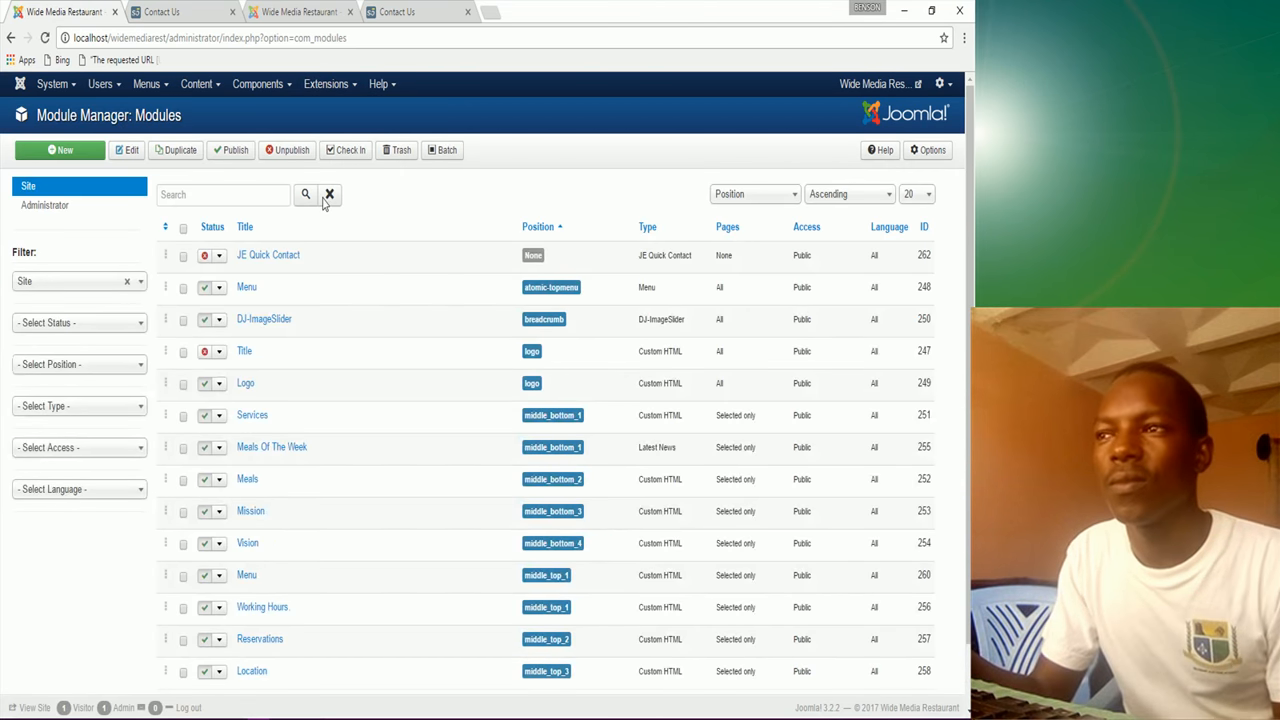
Step: In the JE Quick Contact module settings, set jQuery to Enable and keep the pop-up button text
left_click(273, 259)
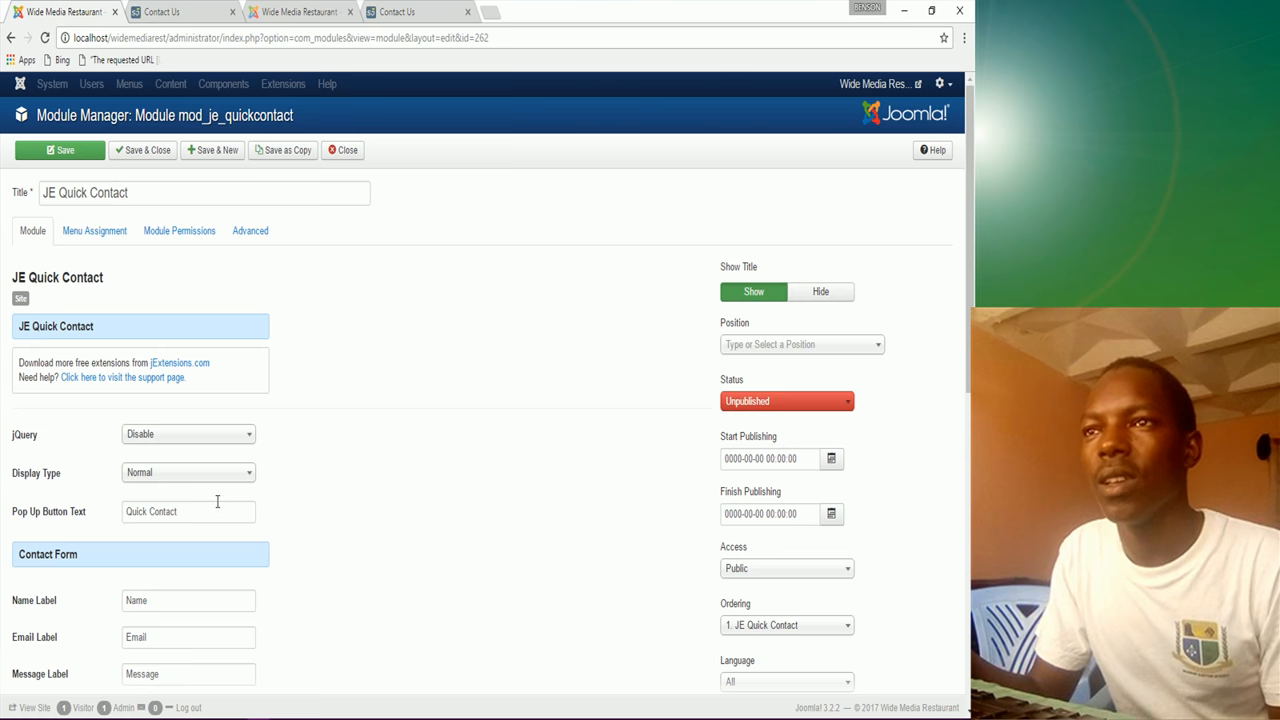
scroll(217, 501, "down", 2)
left_click(185, 318)
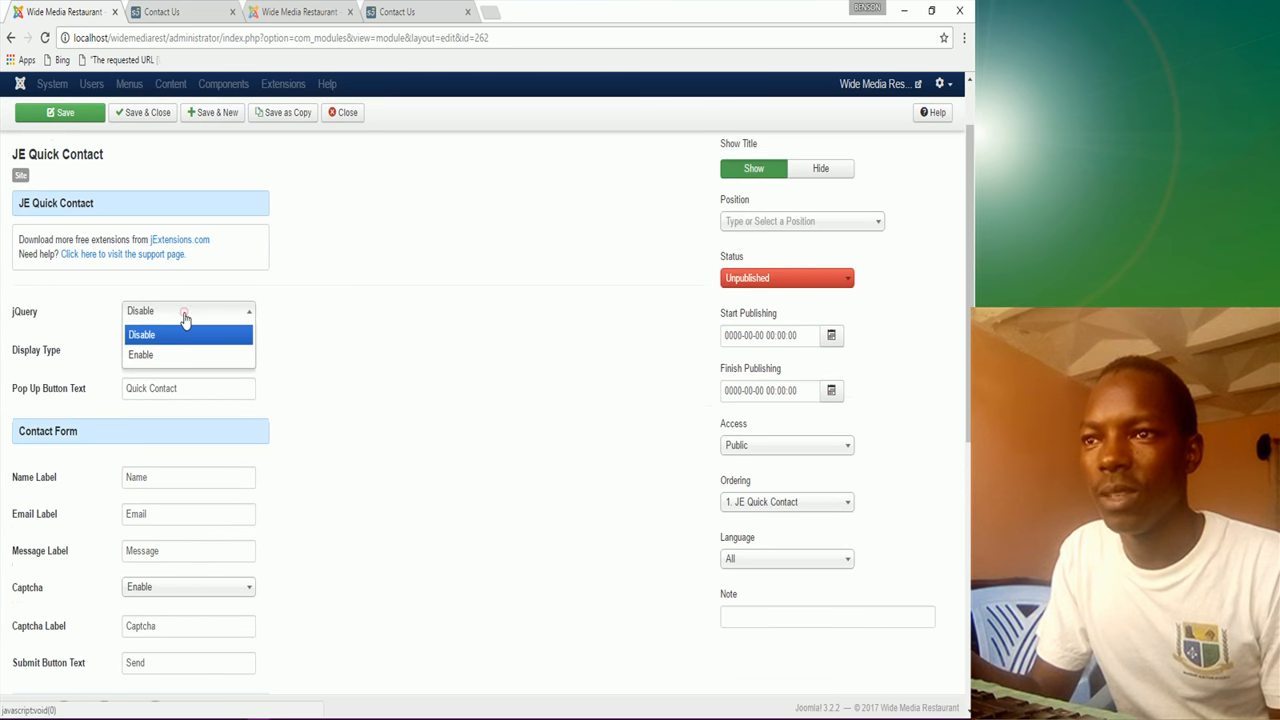
left_click(183, 357)
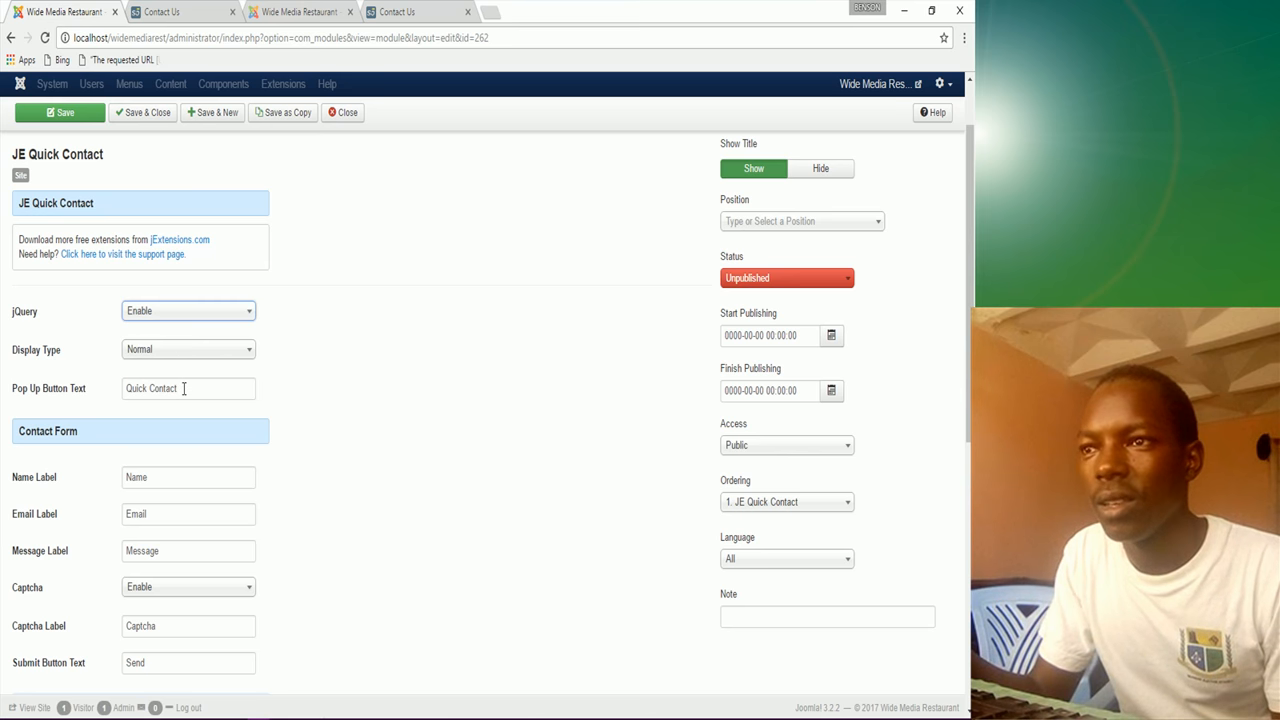
double_click(183, 389)
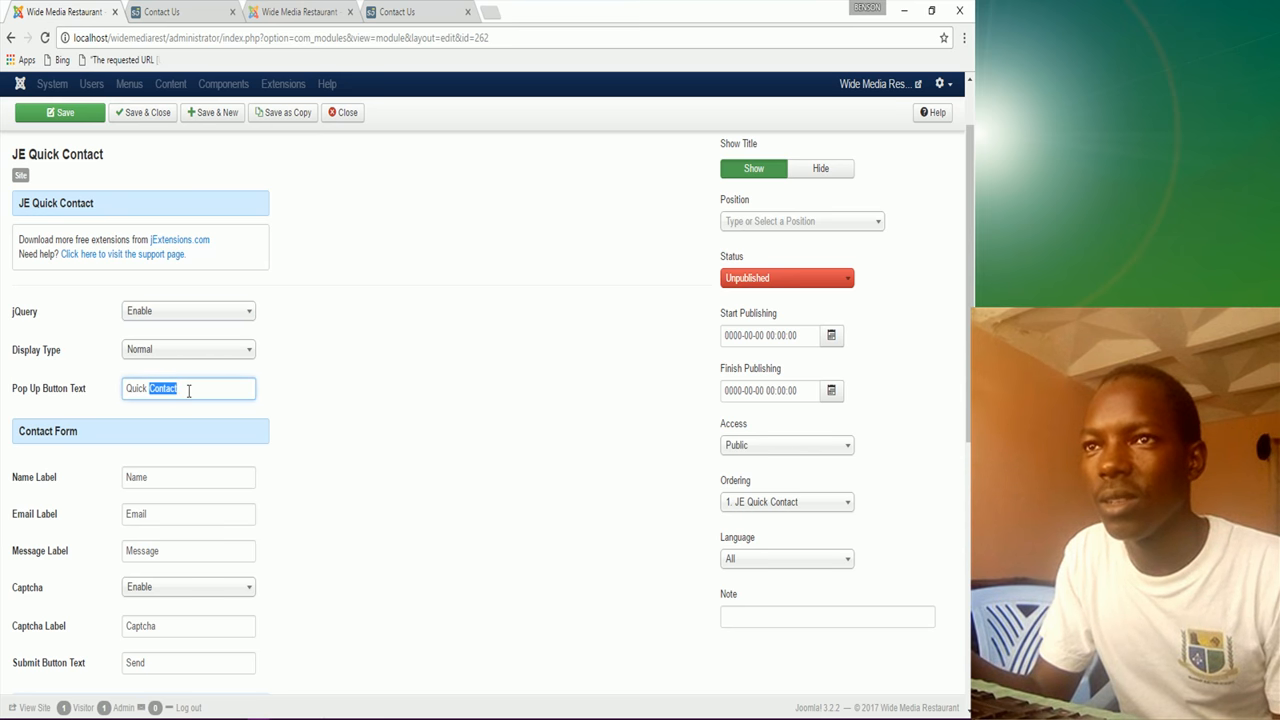
left_click(188, 389)
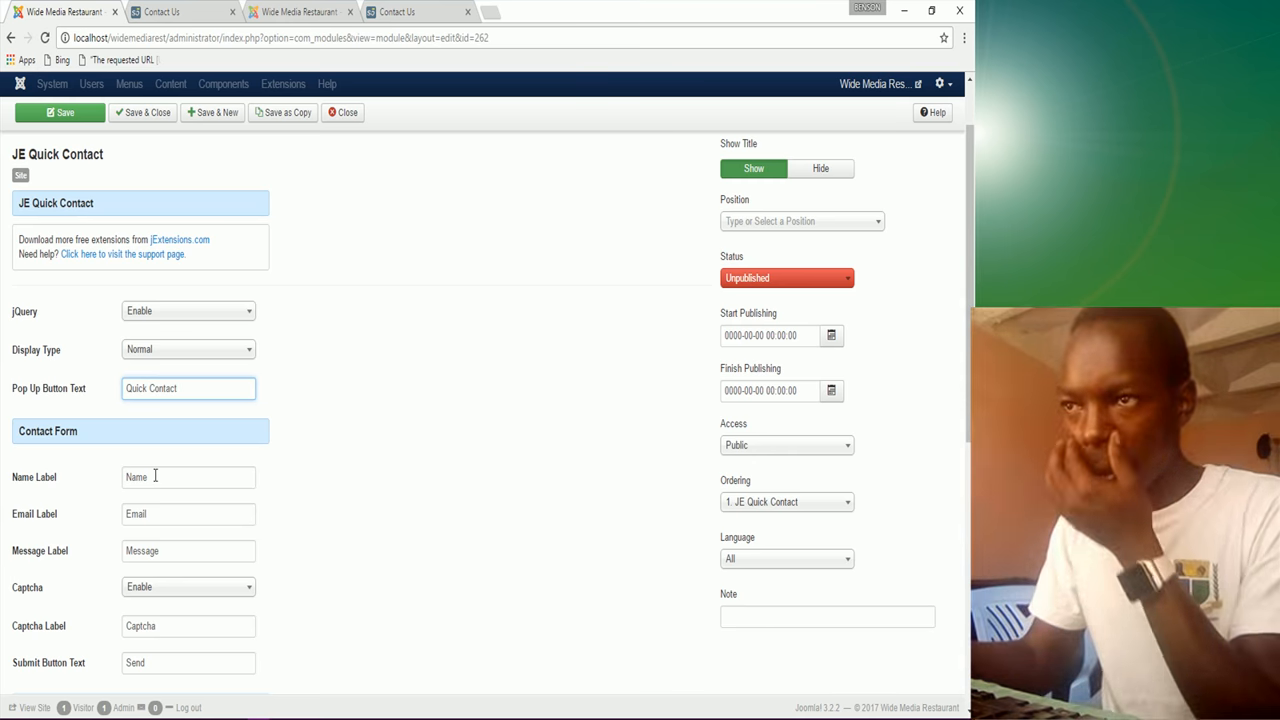
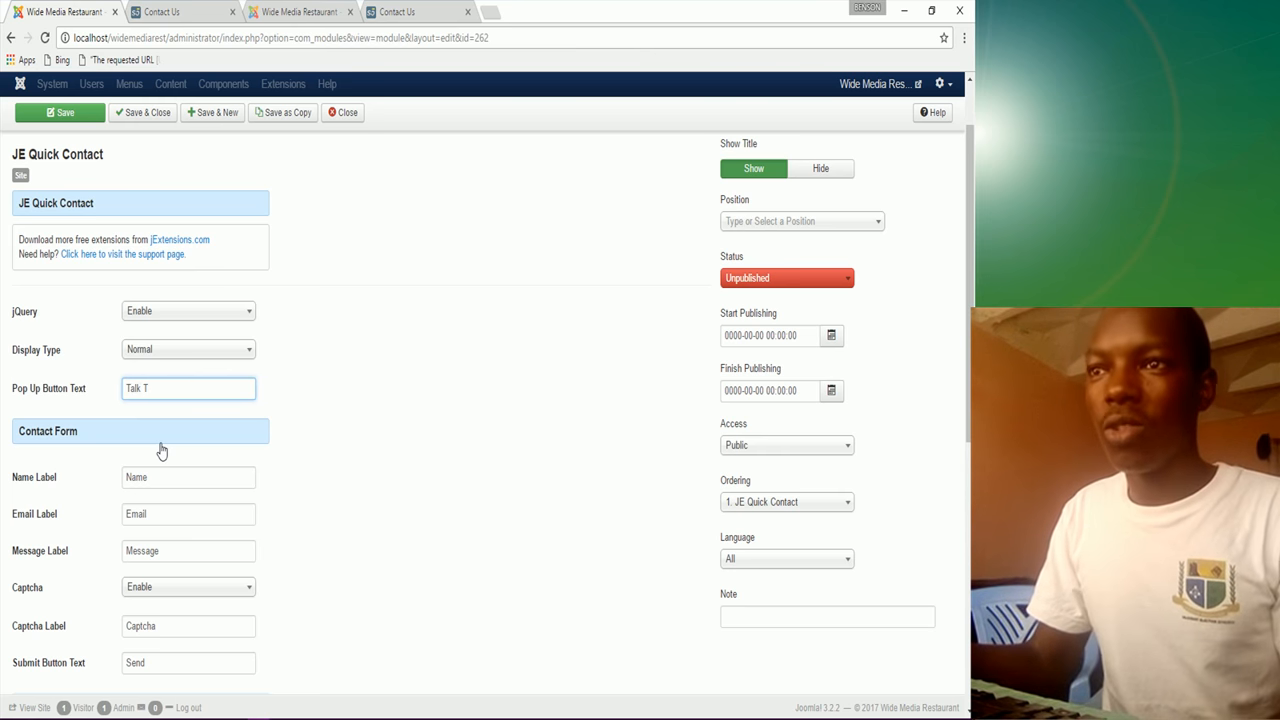
Step: Set the pop-up button text to 'Talk To US'
type("o US")
scroll(183, 549, "down", 2)
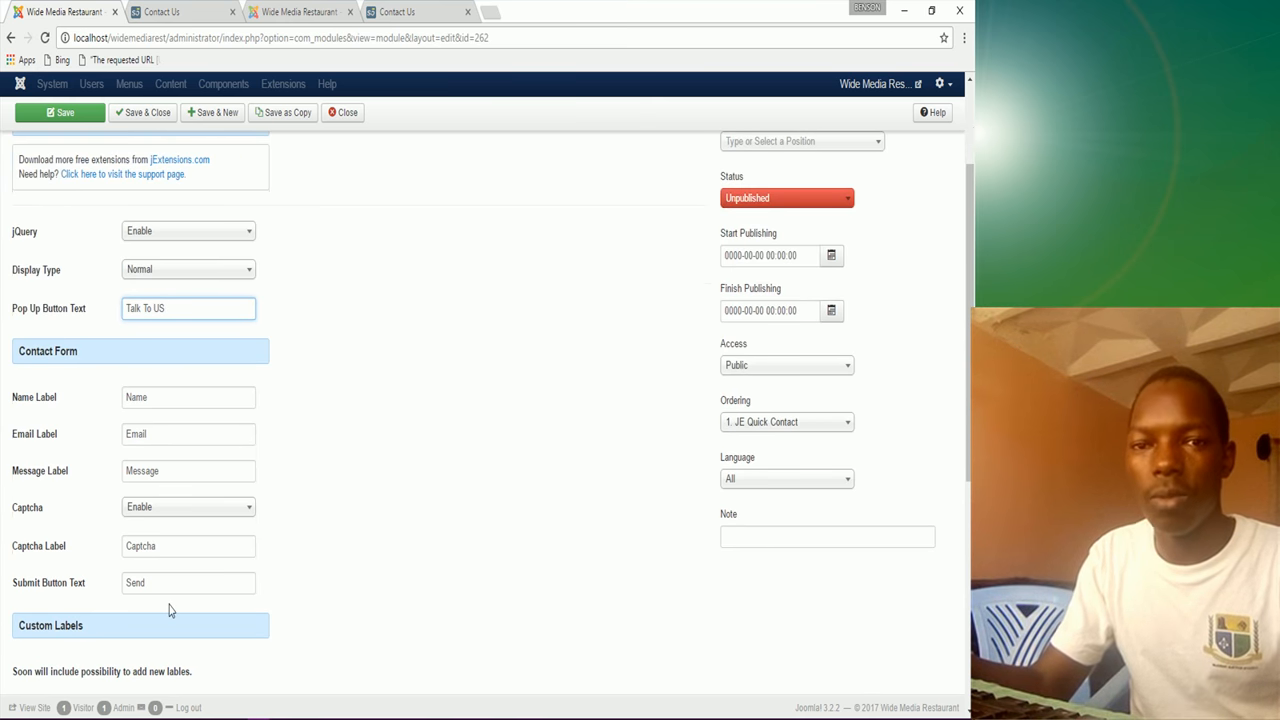
scroll(164, 587, "down", 4)
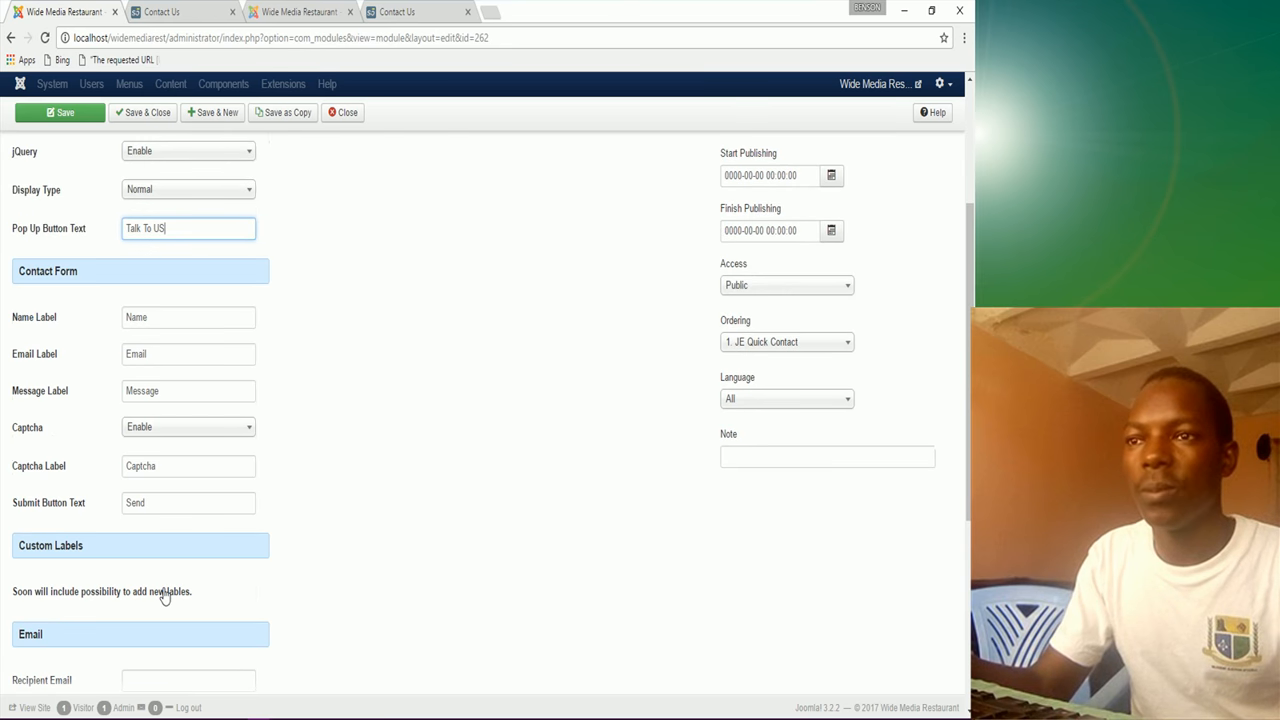
Step: Fill in the recipient e-mail from the autocomplete suggestion, leaving the subject as JE Quick Contact
left_click(160, 603)
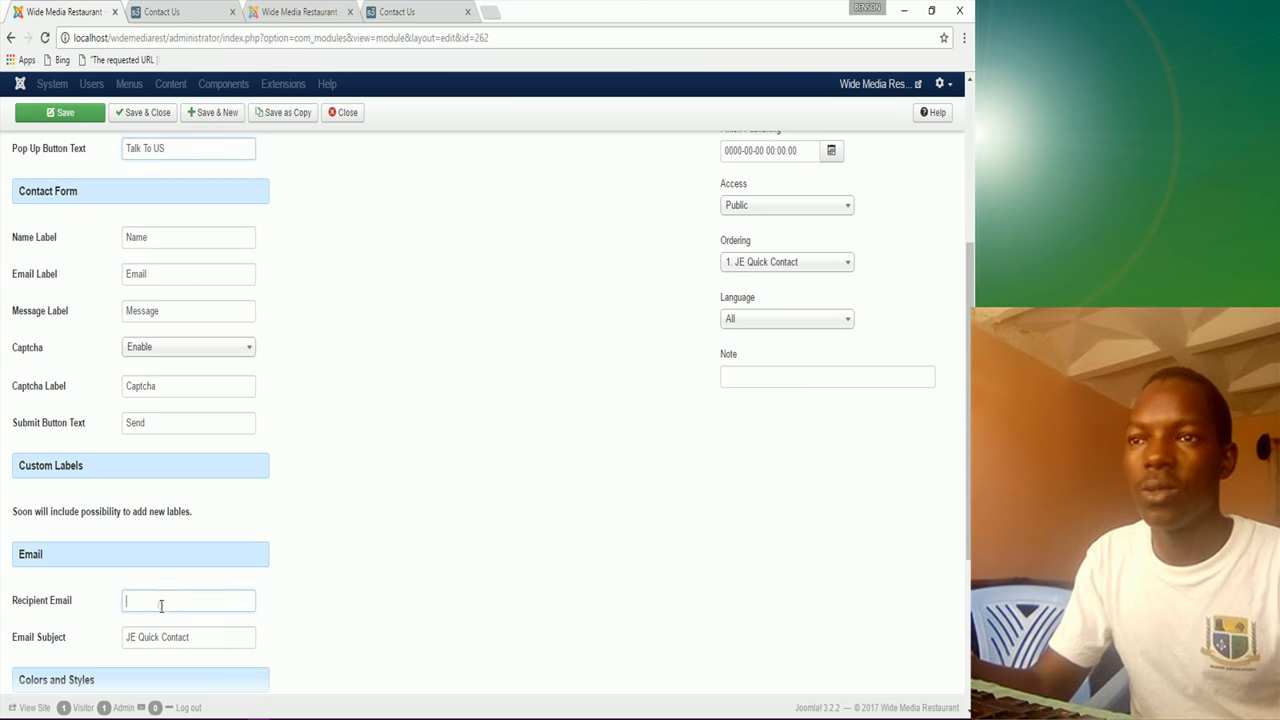
type("W")
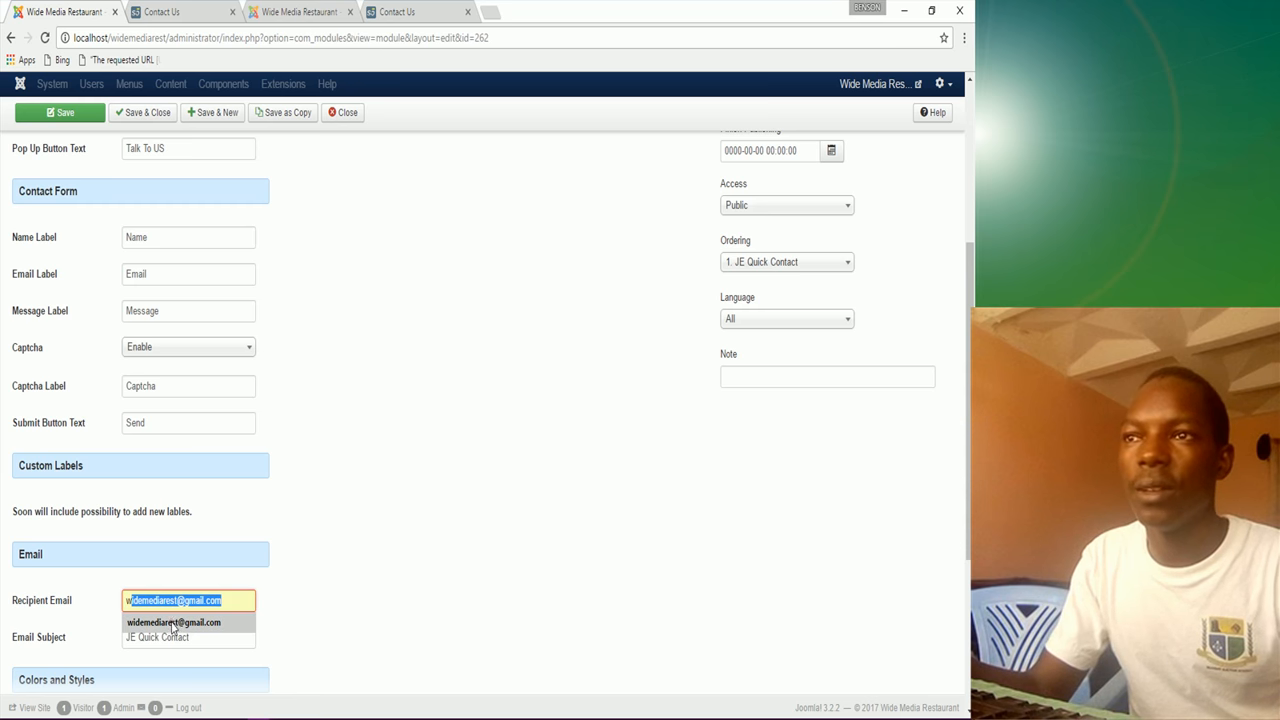
left_click(173, 623)
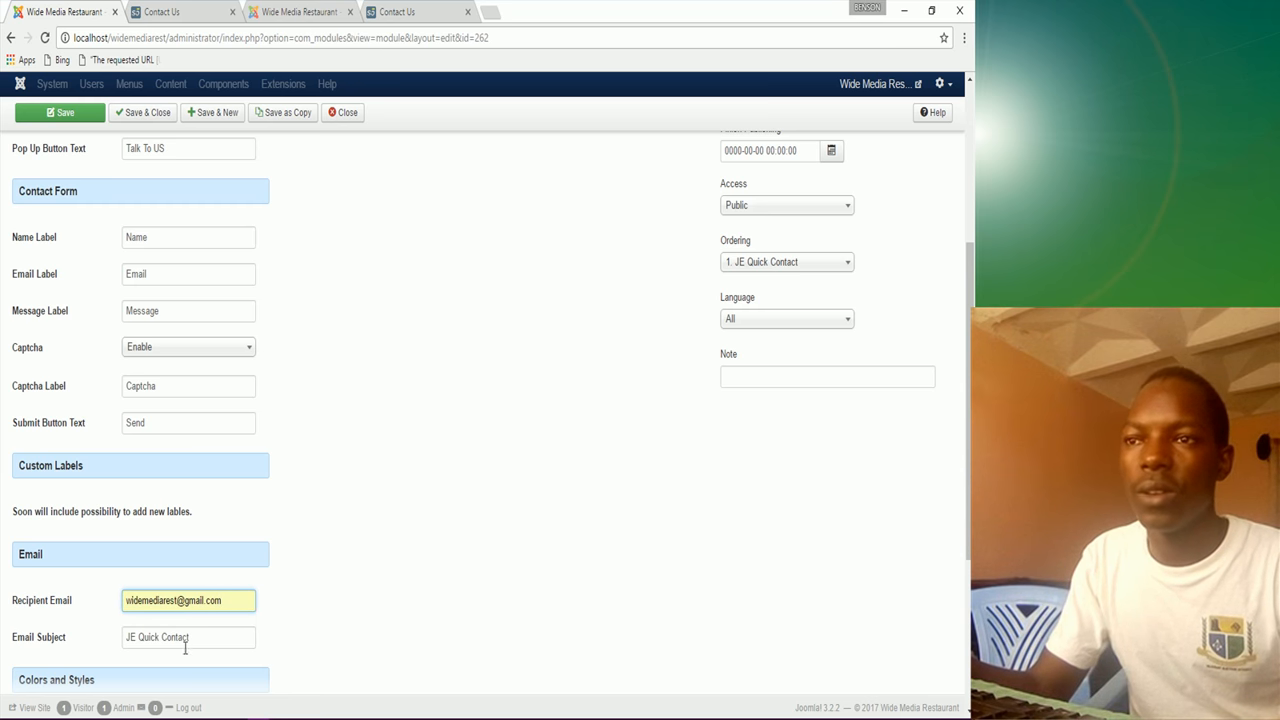
left_click(189, 645)
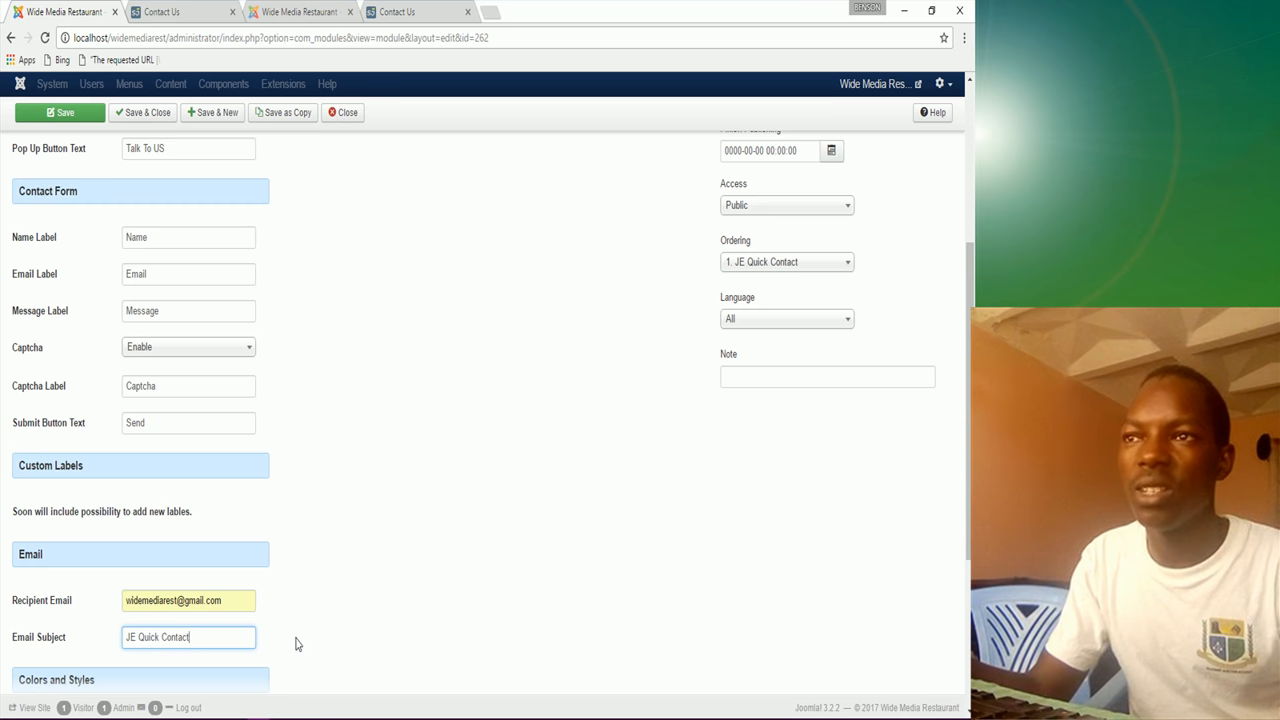
scroll(295, 644, "down", 2)
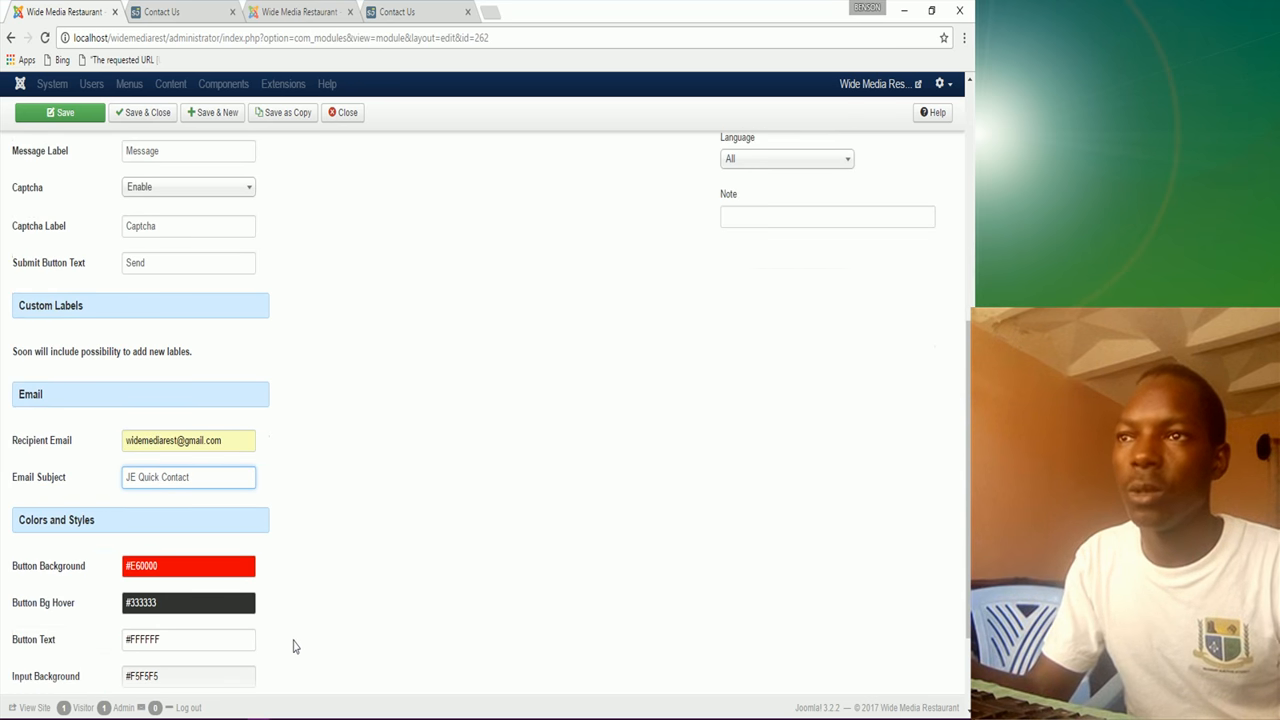
scroll(293, 648, "up", 6)
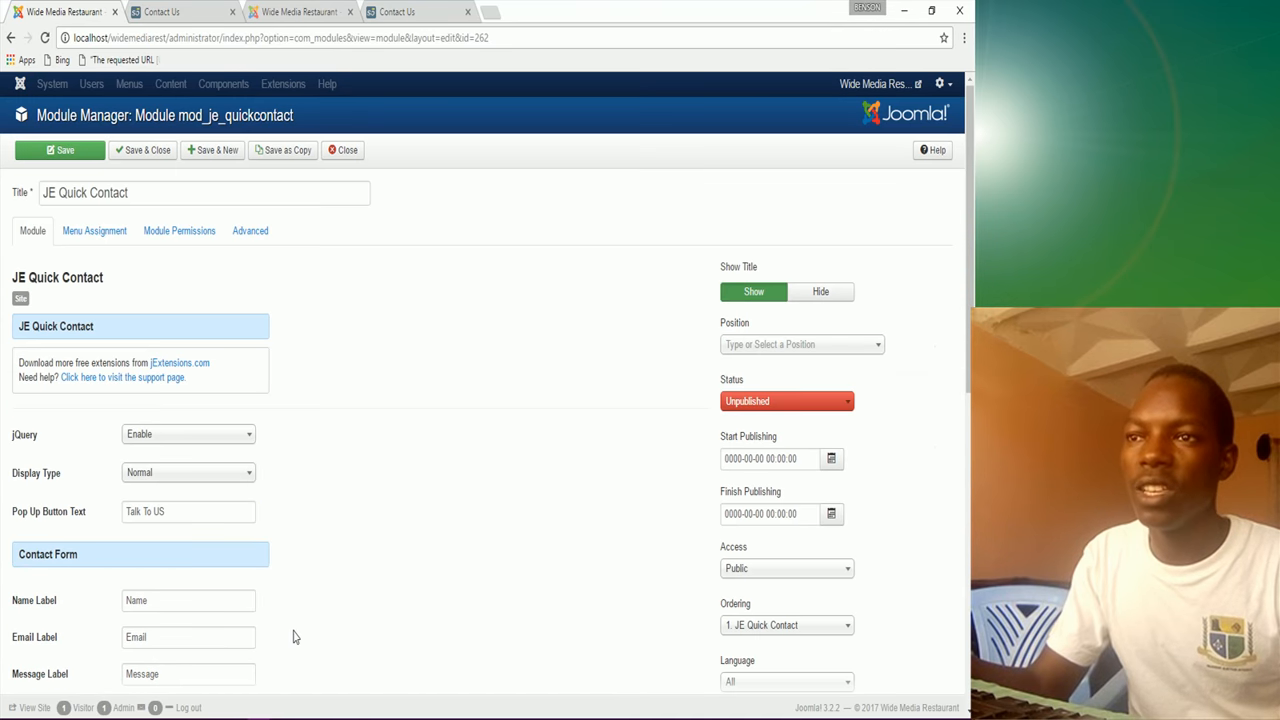
Step: Look through module positions, comparing with the other site's quick contact module and Contact Us page
left_click(797, 346)
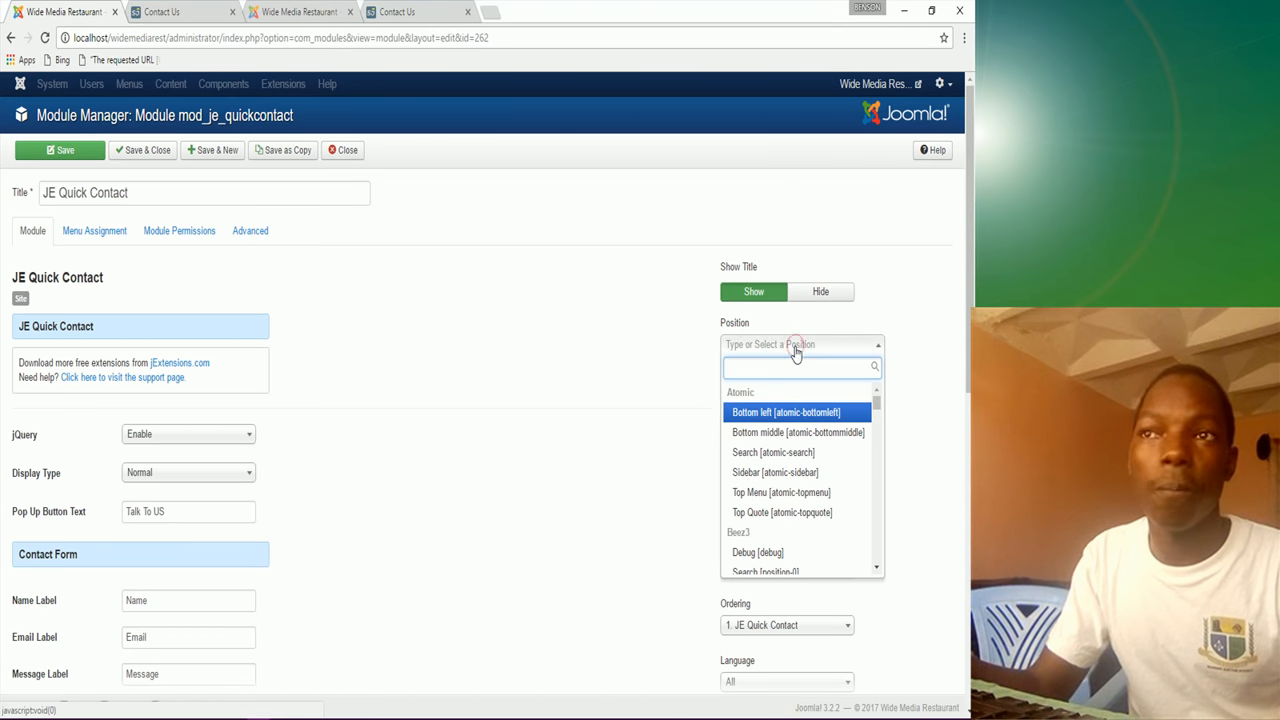
type("Mi")
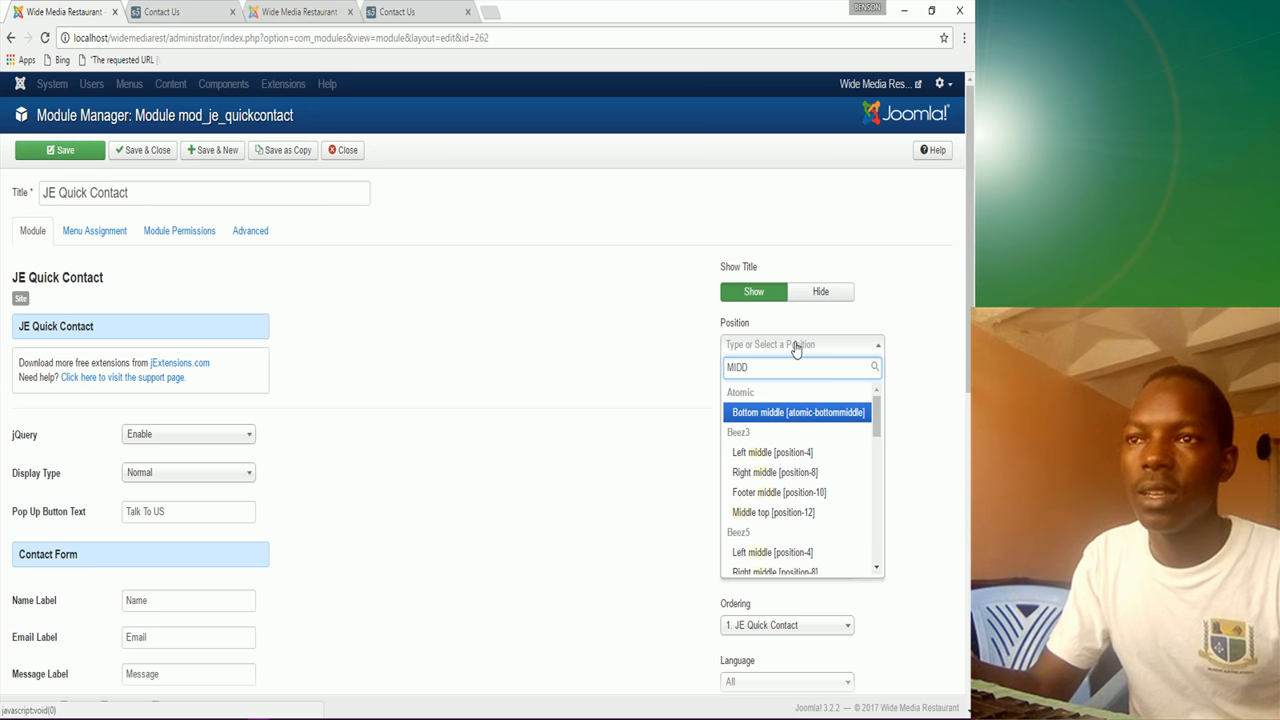
scroll(811, 525, "down", 5)
scroll(811, 522, "down", 2)
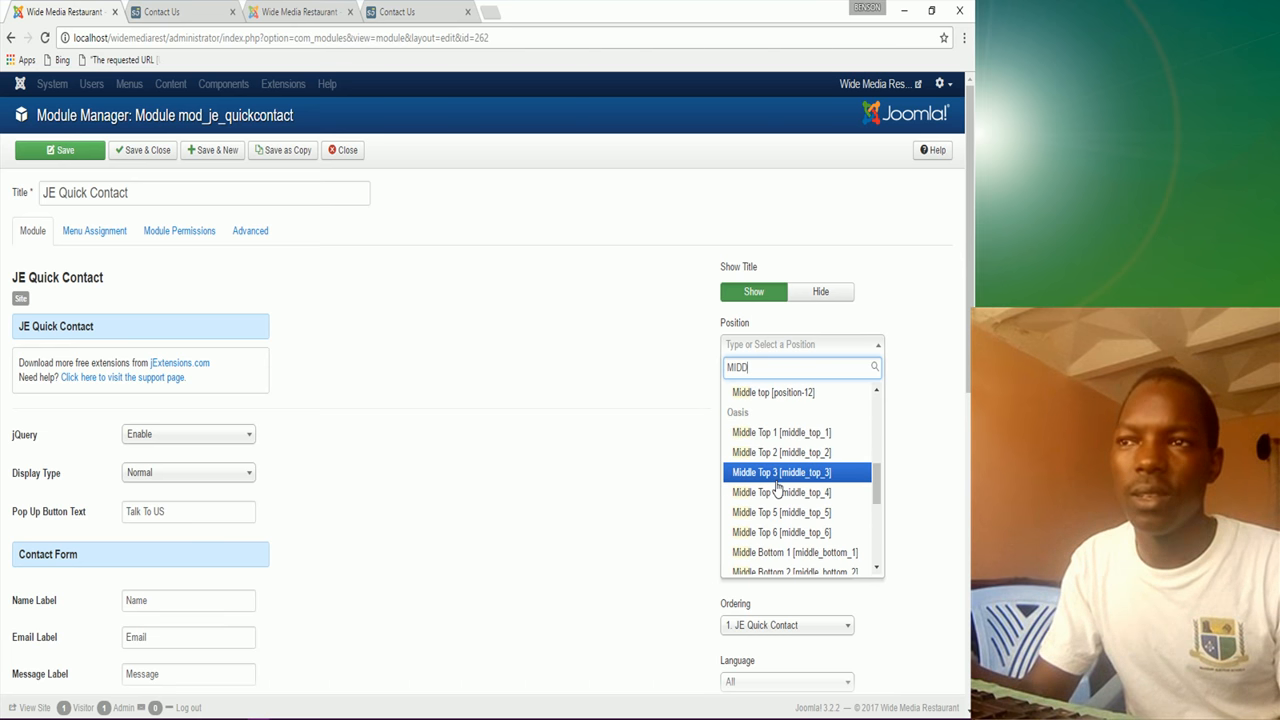
left_click(424, 8)
left_click(325, 8)
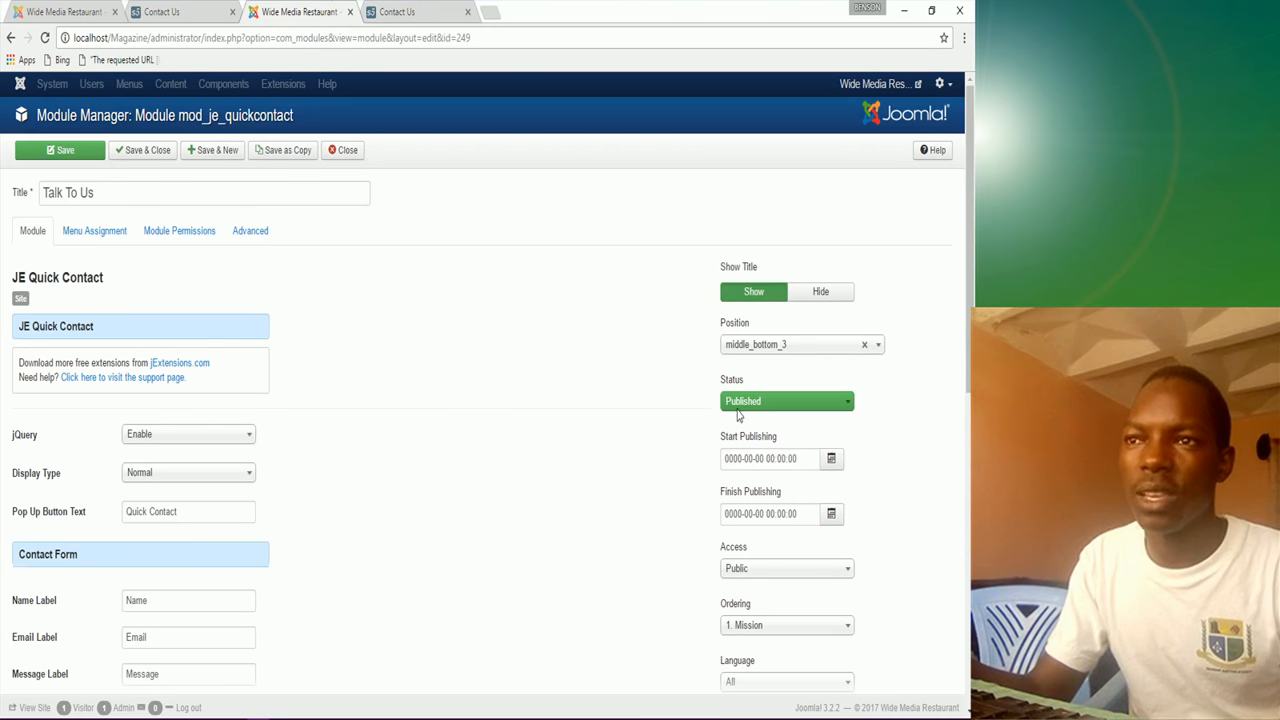
left_click(150, 11)
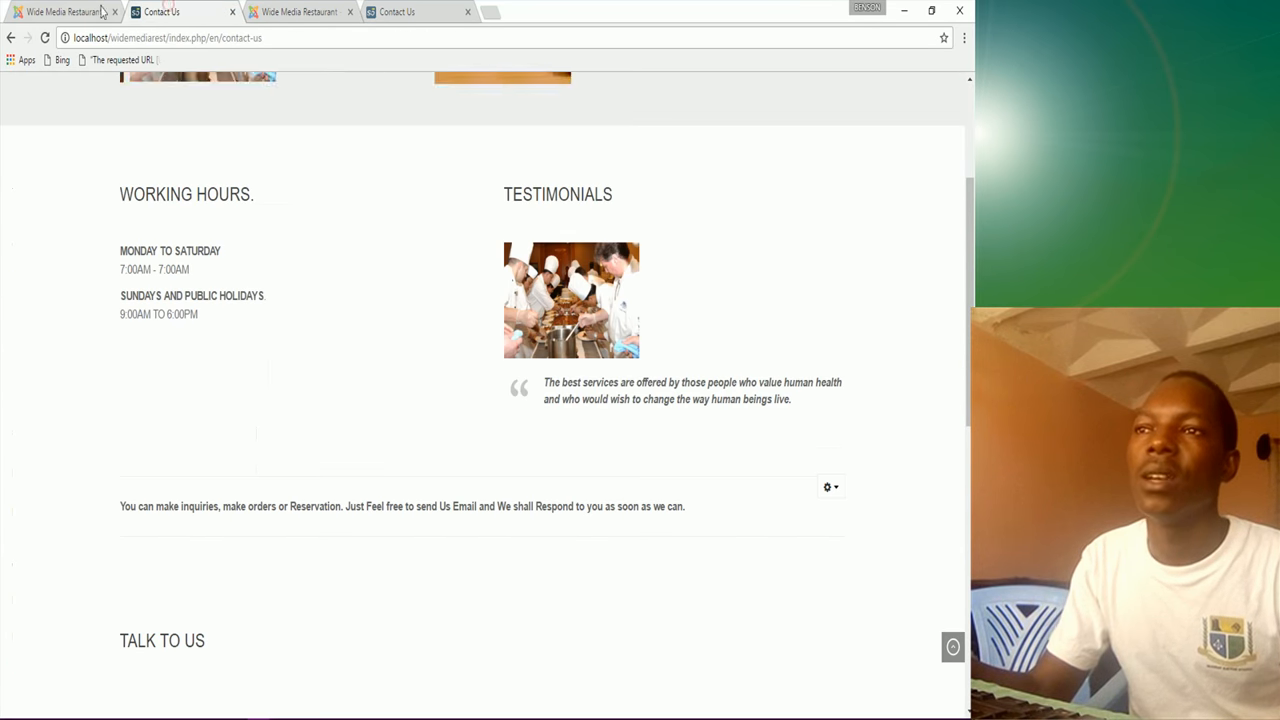
left_click(101, 11)
left_click(946, 526)
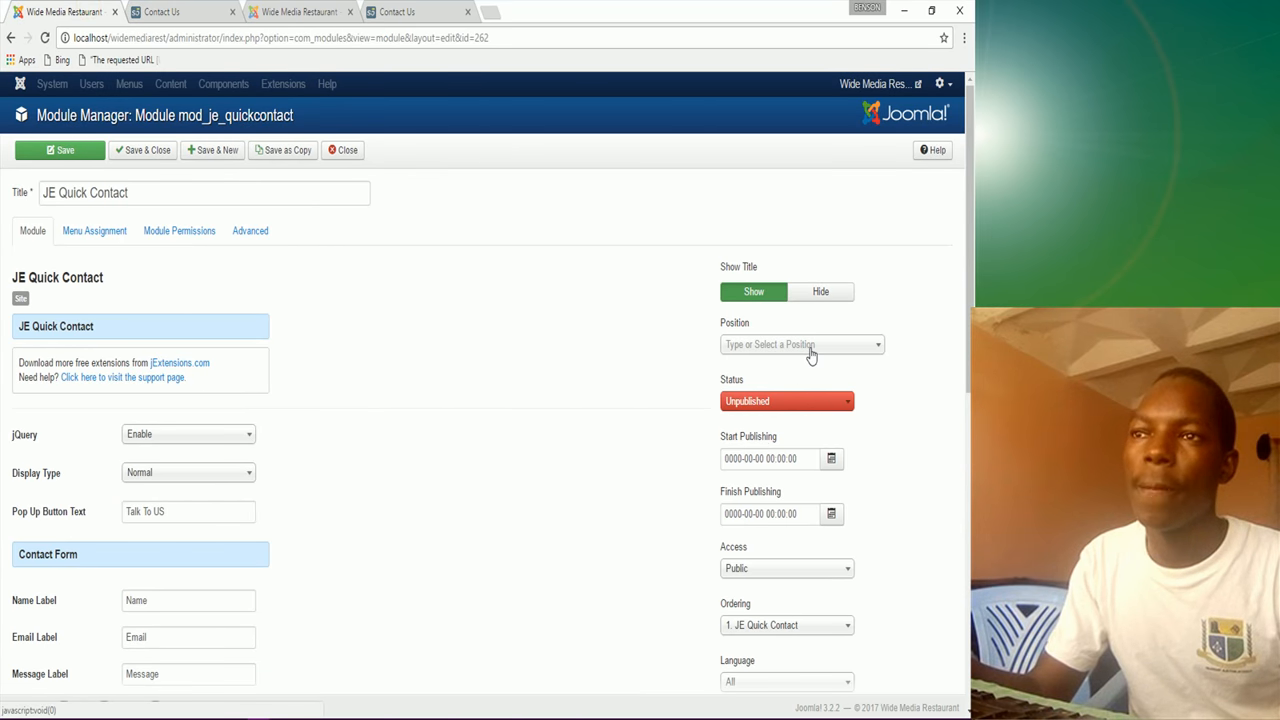
Step: Place the module in the Middle Bottom 3 position
left_click(810, 350)
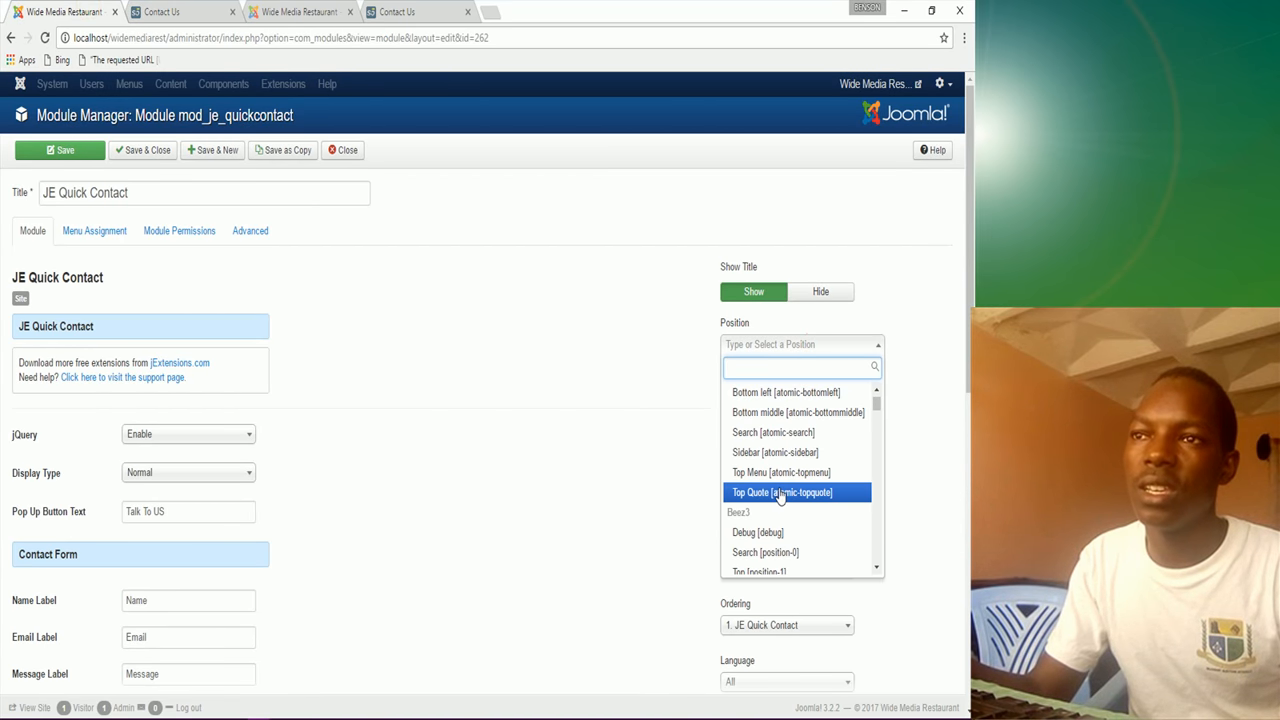
scroll(770, 480, "down", 2)
scroll(770, 488, "down", 3)
scroll(768, 490, "up", 3)
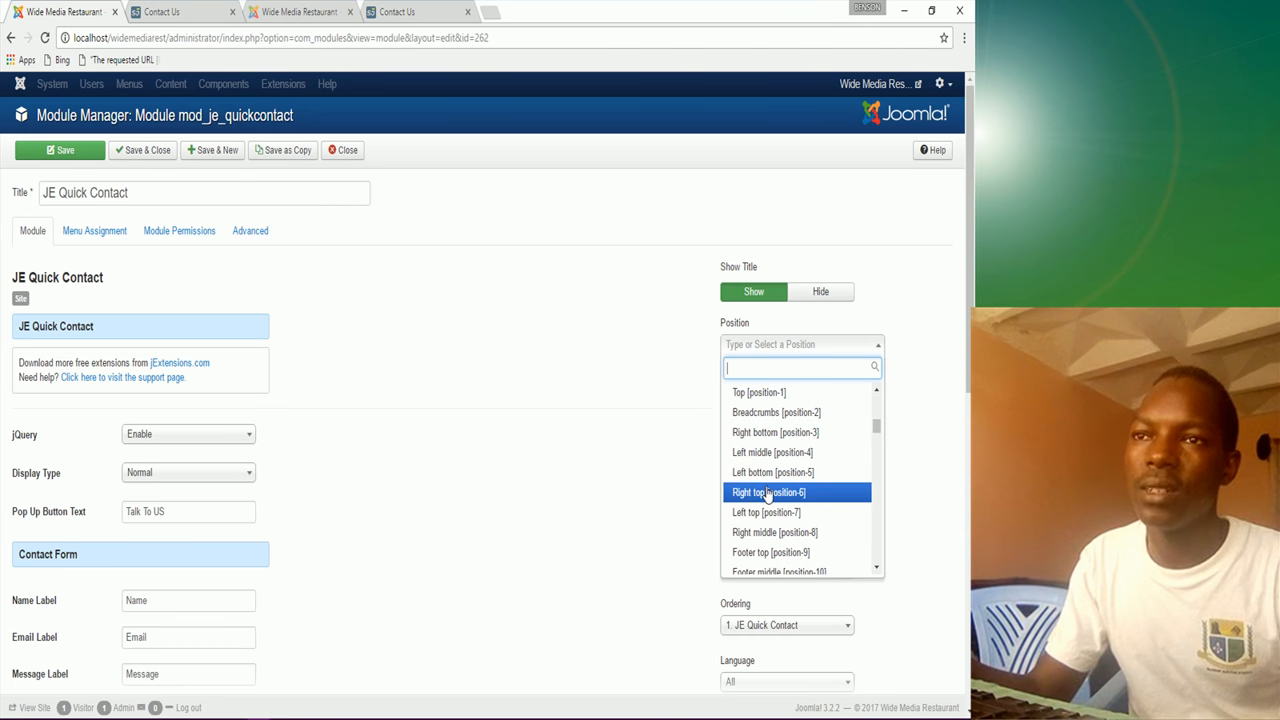
scroll(768, 494, "up", 2)
scroll(766, 496, "down", 5)
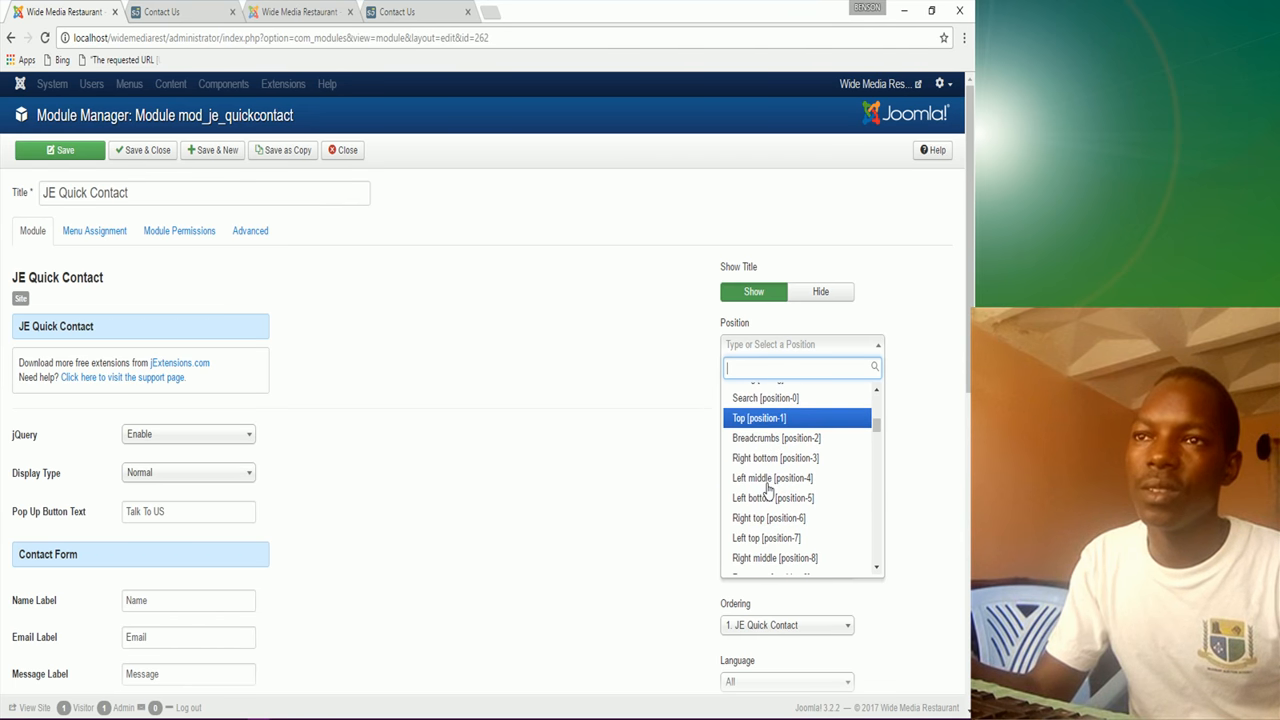
scroll(766, 500, "down", 10)
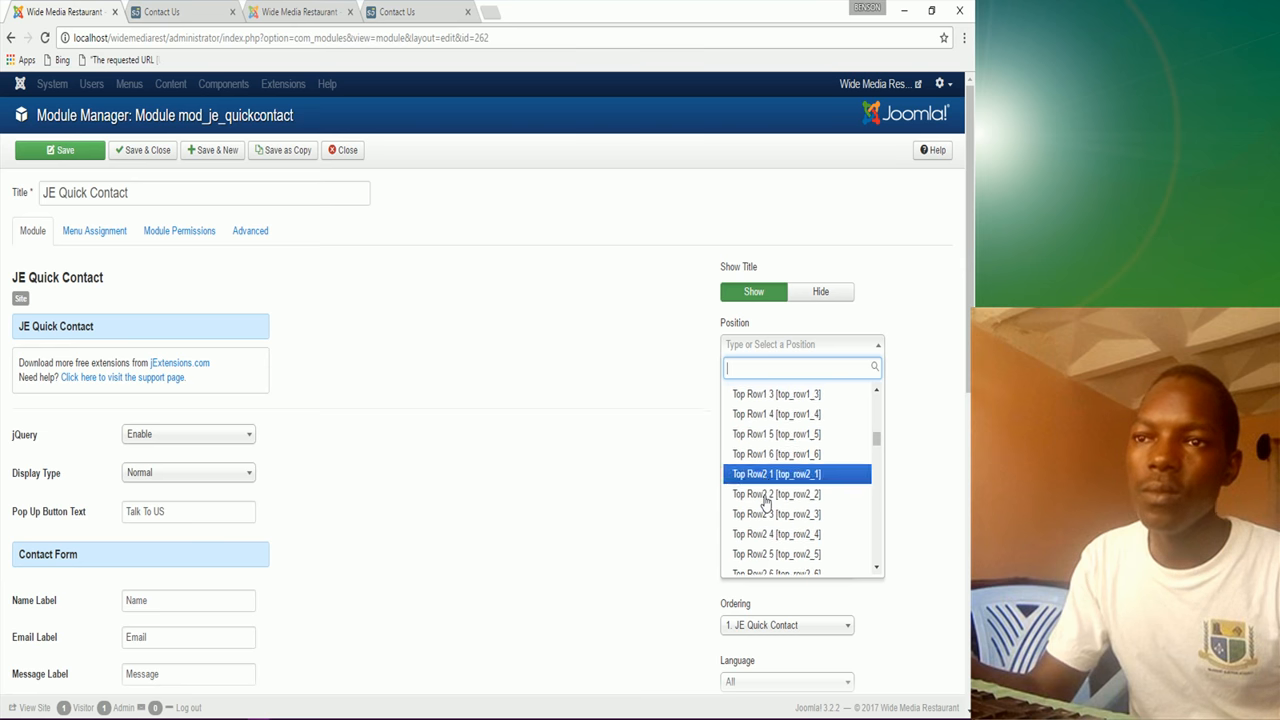
scroll(765, 498, "up", 5)
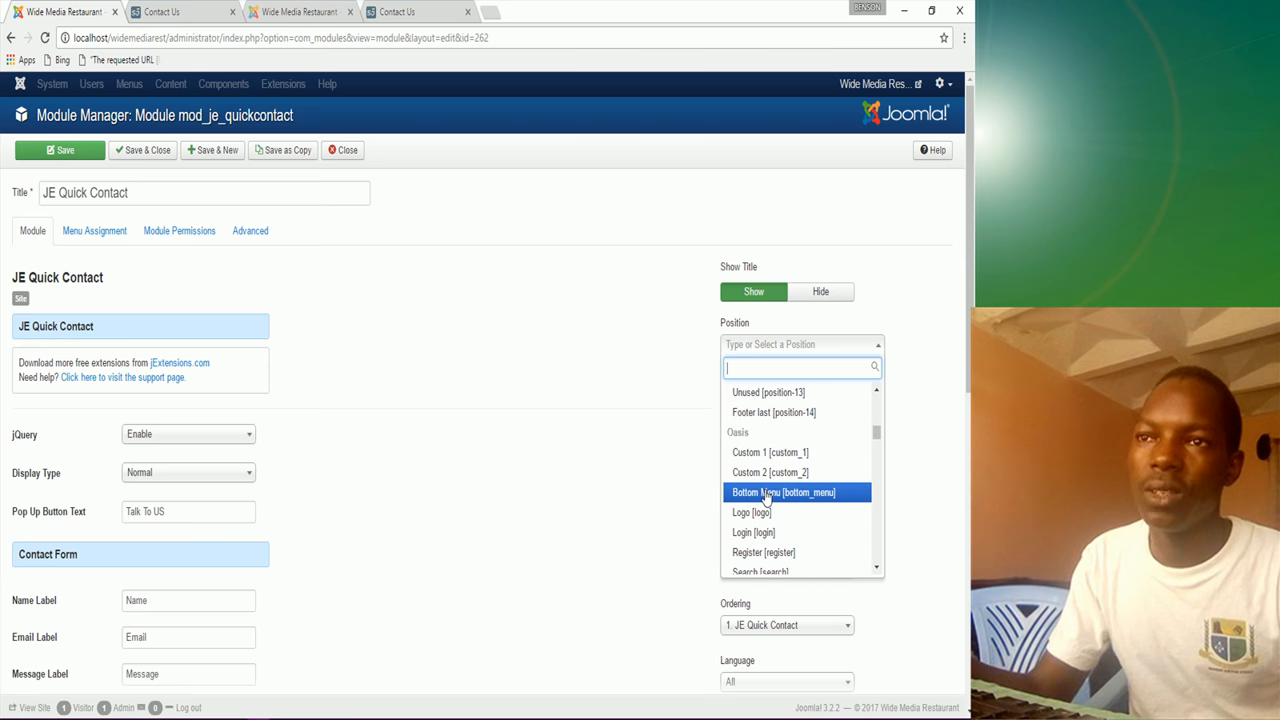
scroll(766, 496, "down", 8)
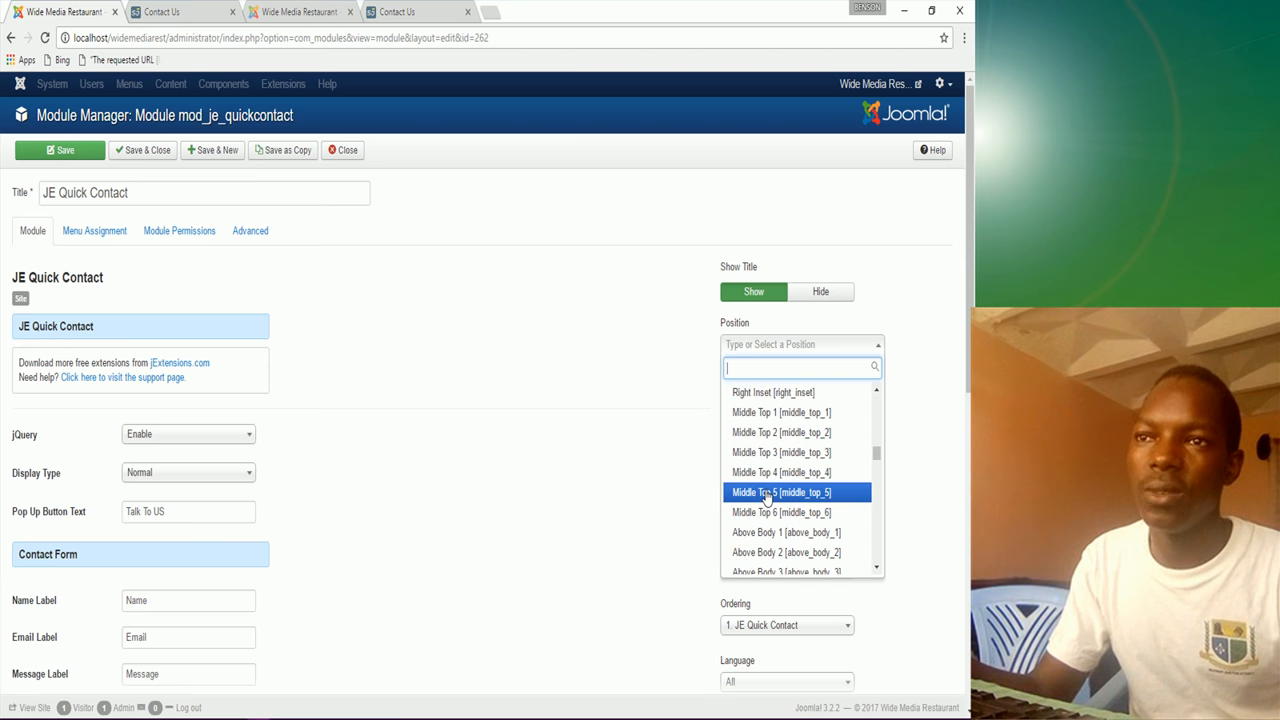
scroll(766, 497, "down", 6)
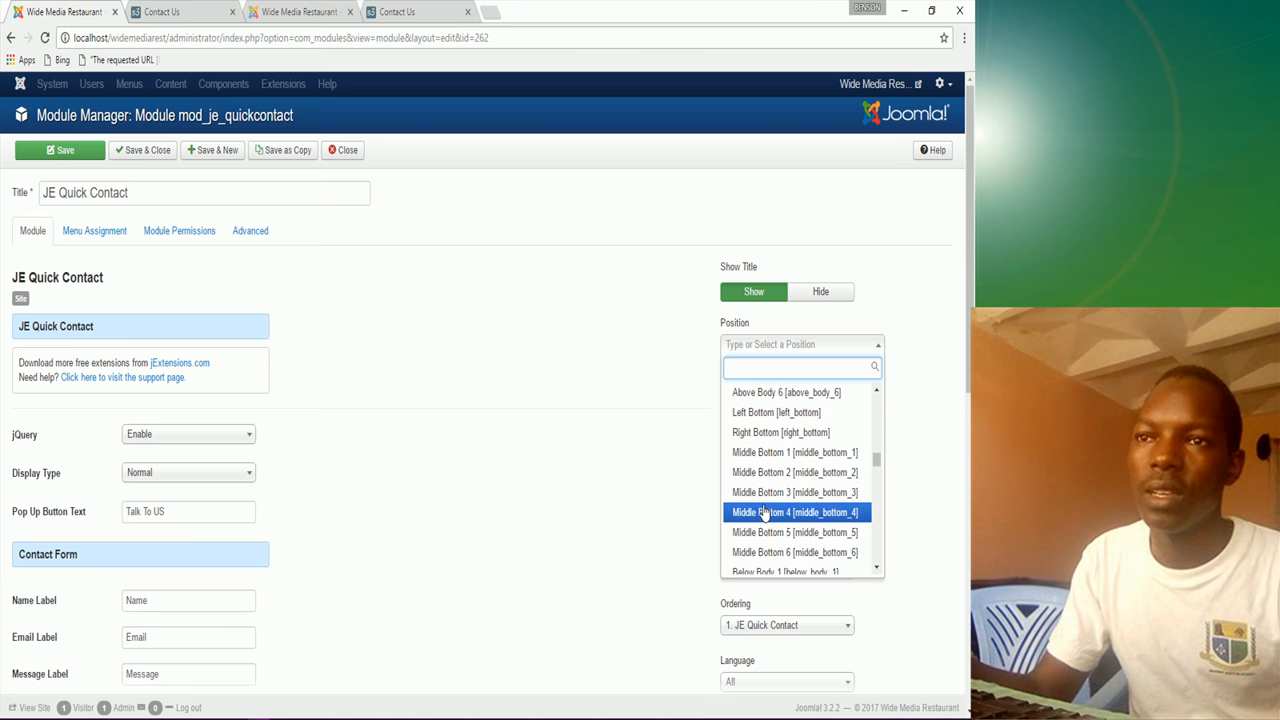
left_click(775, 494)
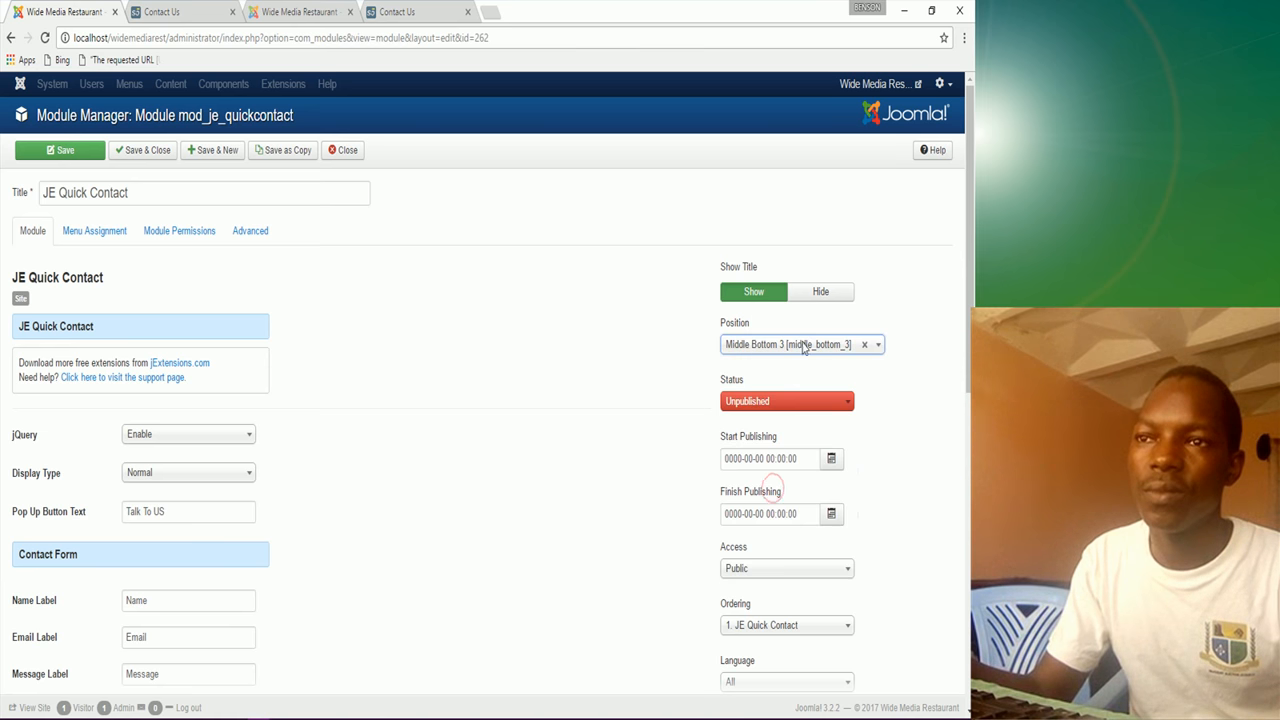
Step: Publish the module, assign it only to the Contact Us page, save, and view the live site
left_click(778, 405)
left_click(760, 425)
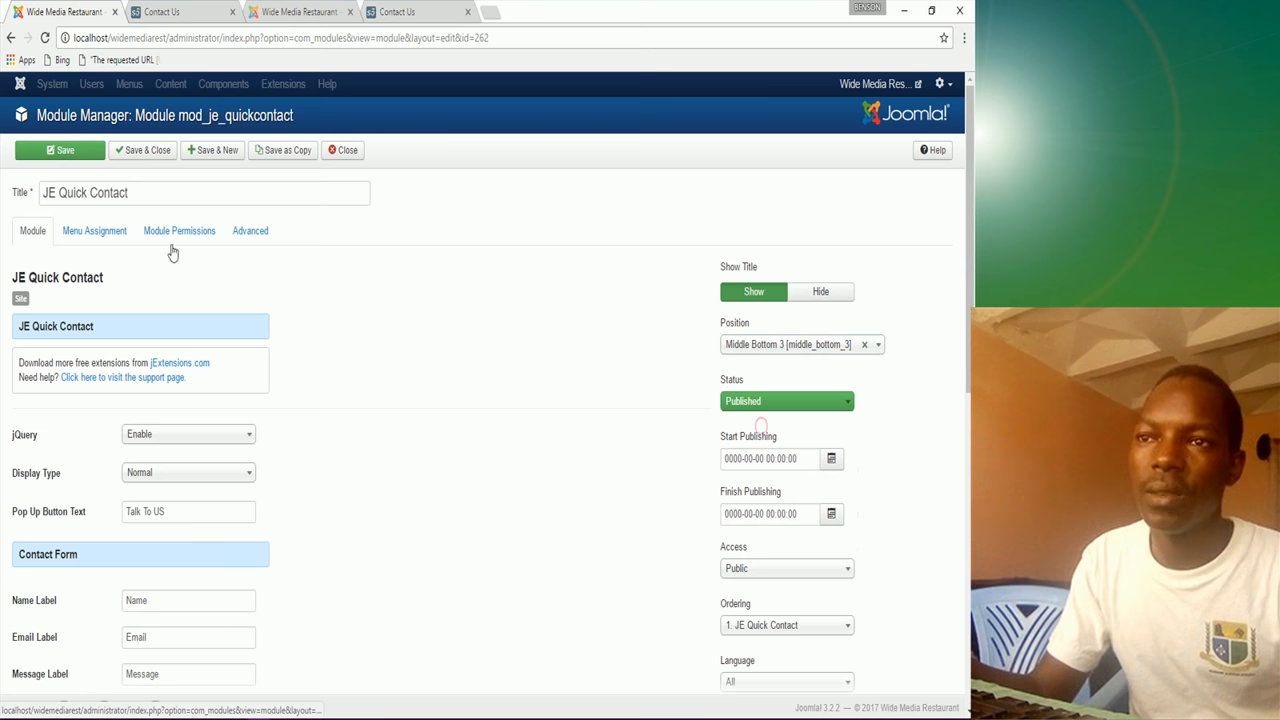
left_click(94, 231)
left_click(158, 272)
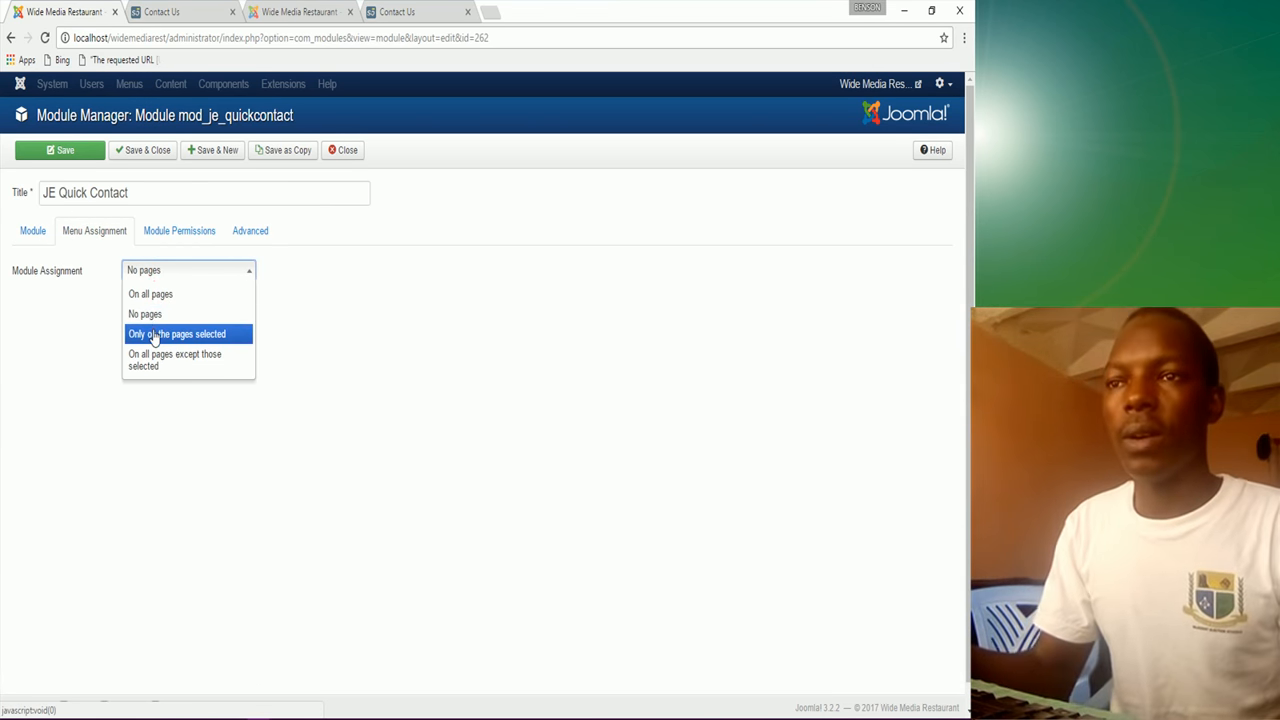
left_click(155, 332)
left_click(167, 314)
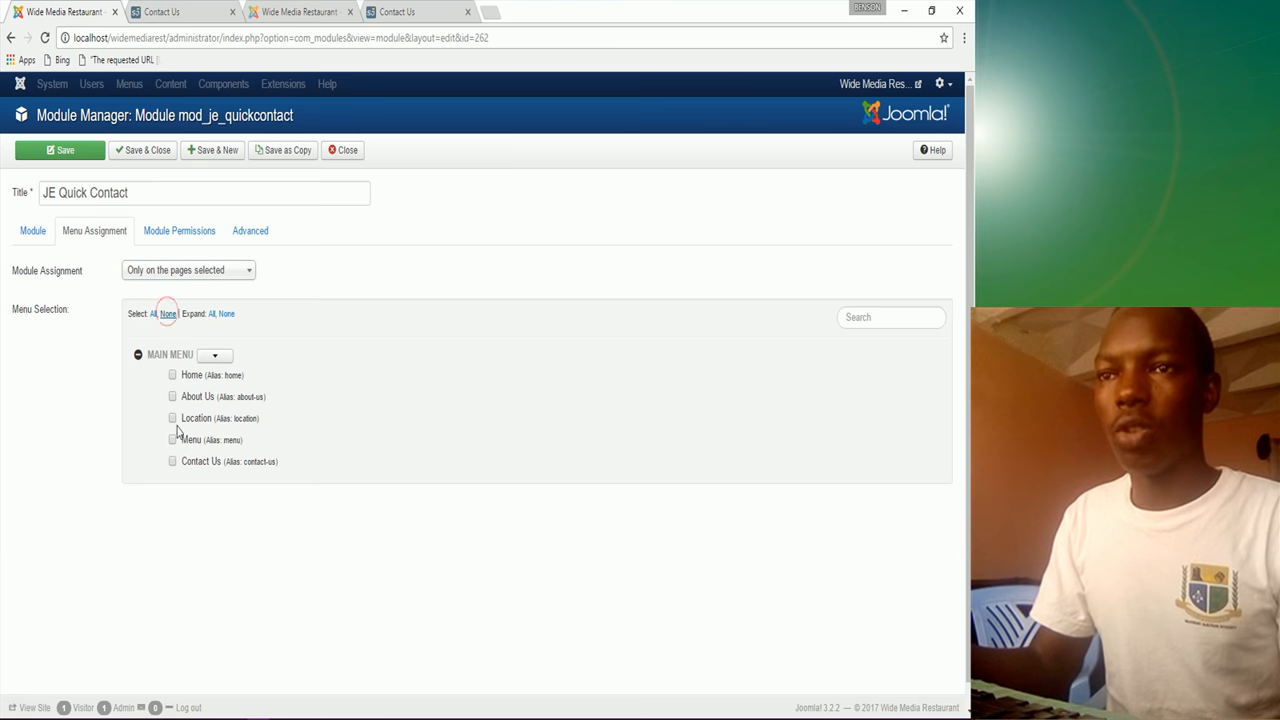
left_click(172, 461)
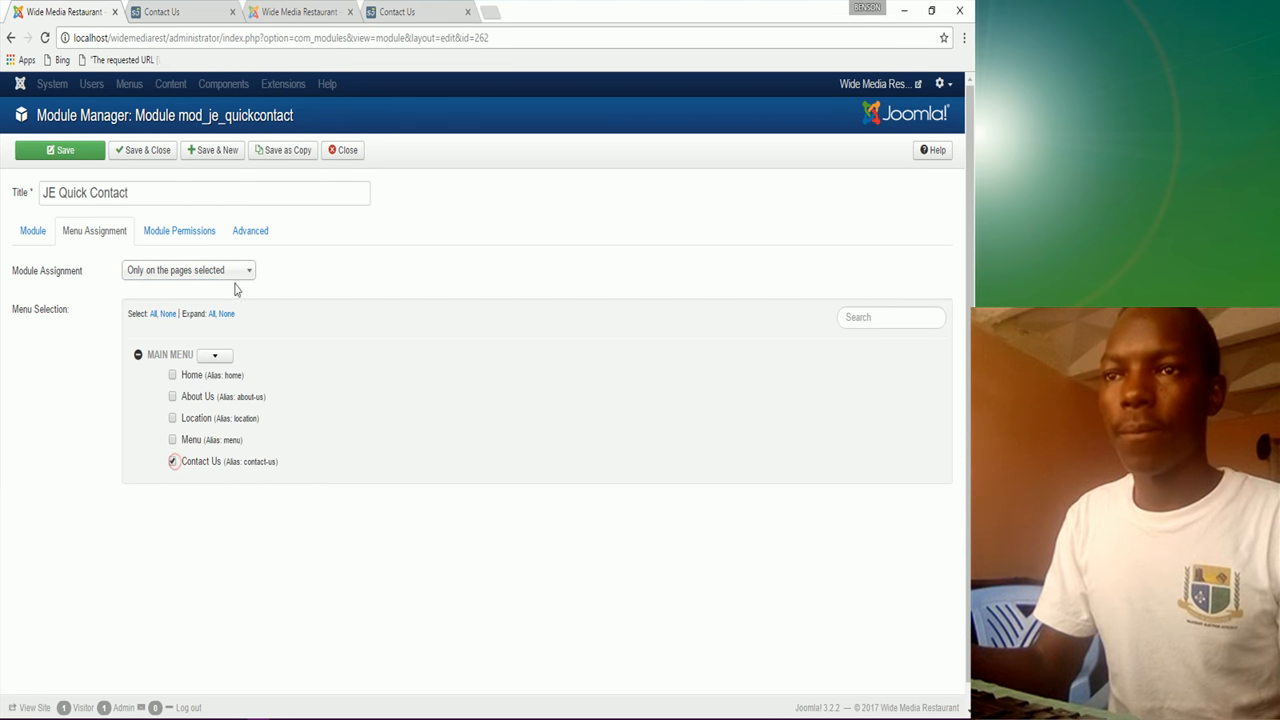
left_click(57, 157)
left_click(180, 10)
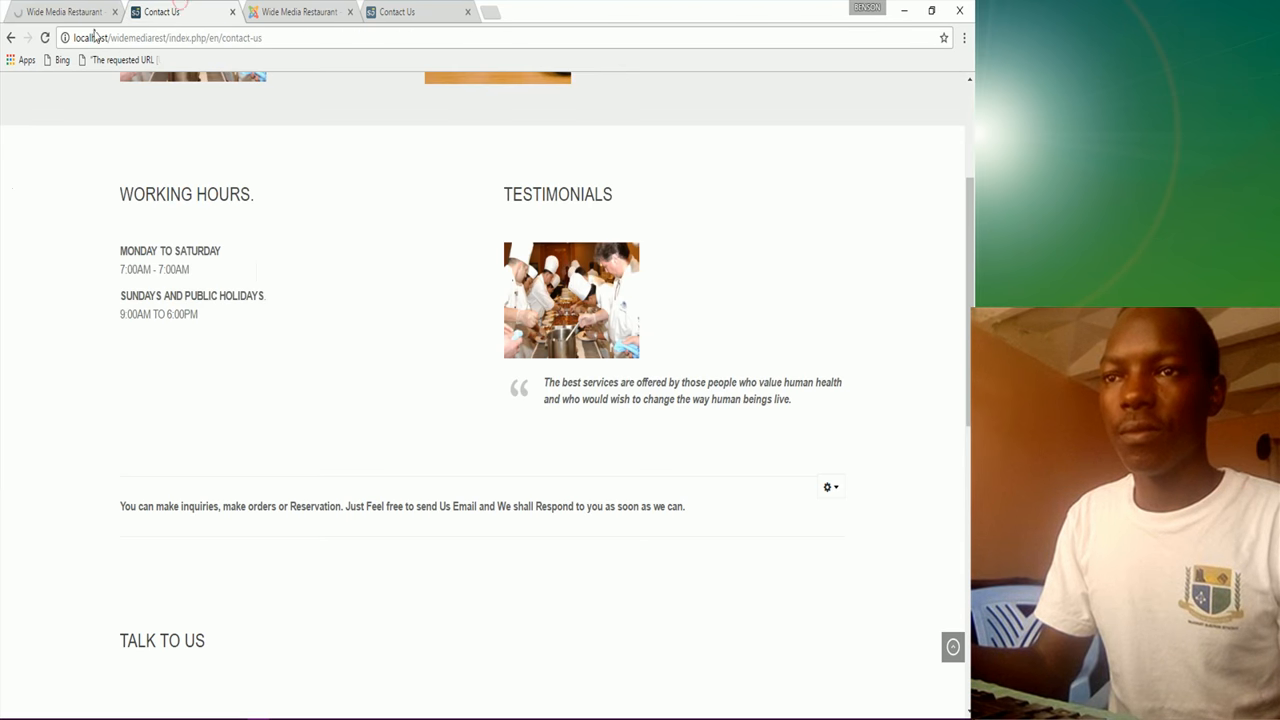
Step: Reload the Contact Us page and scroll down to the new quick contact form
left_click(45, 42)
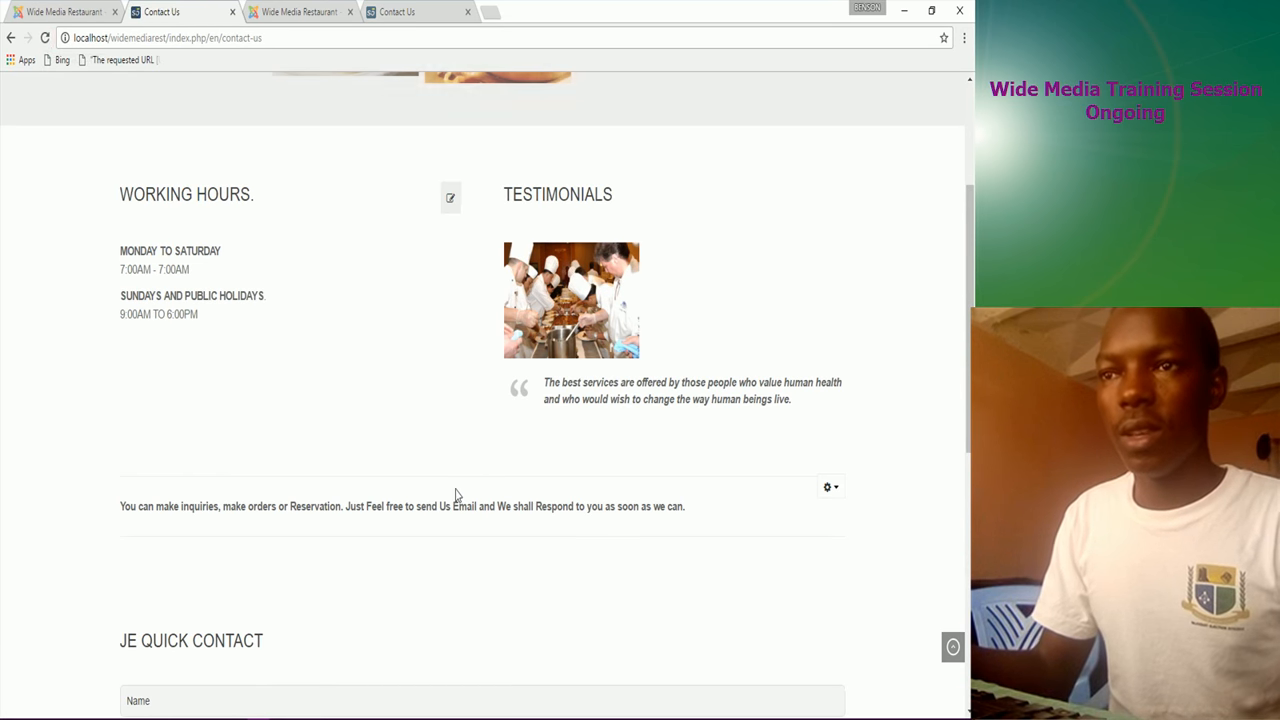
scroll(449, 489, "down", 1)
scroll(449, 489, "down", 2)
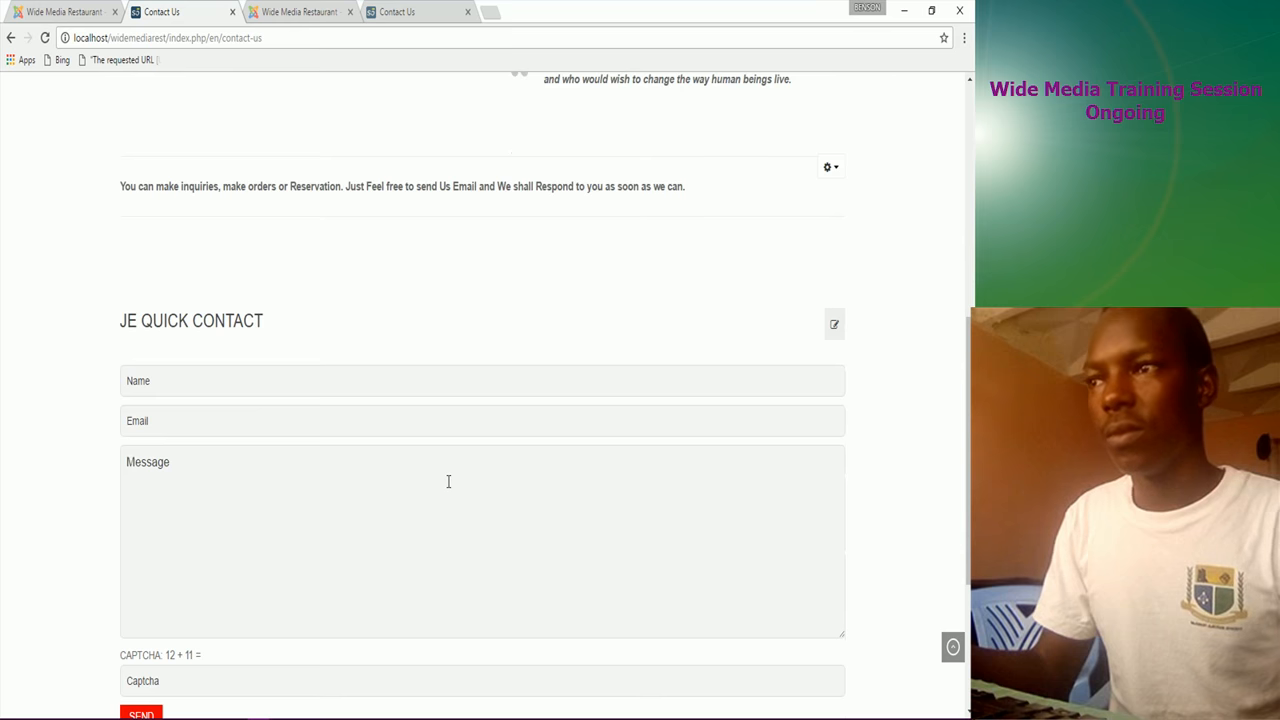
scroll(448, 482, "down", 2)
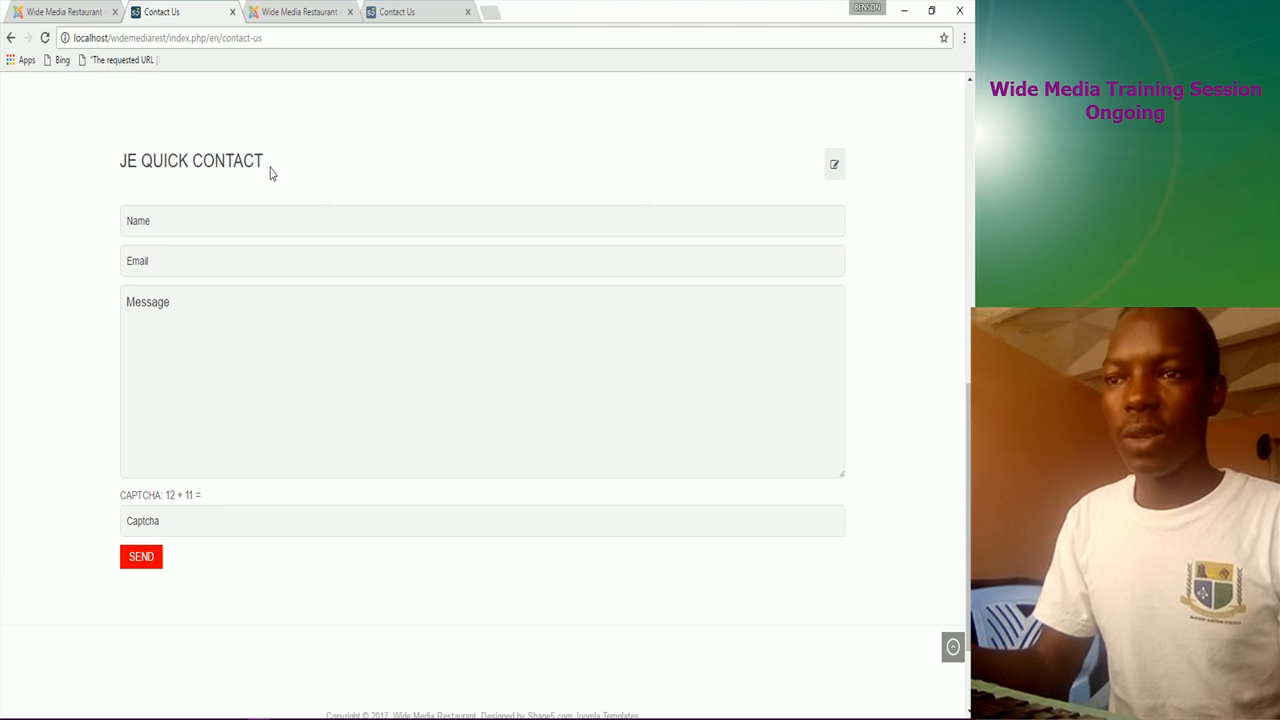
left_click(100, 7)
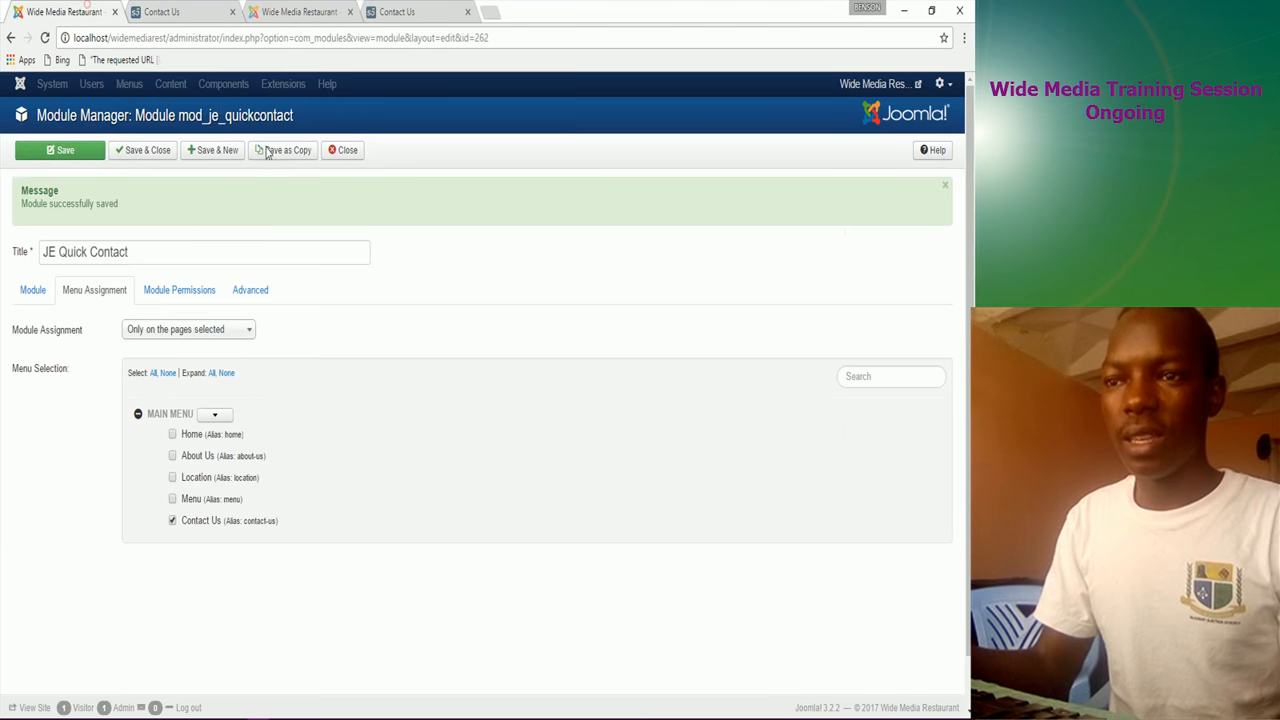
Step: Retitle the module from JE Quick Contact to 'Email Us' and save and close it
left_click(145, 252)
key("ctrl+a")
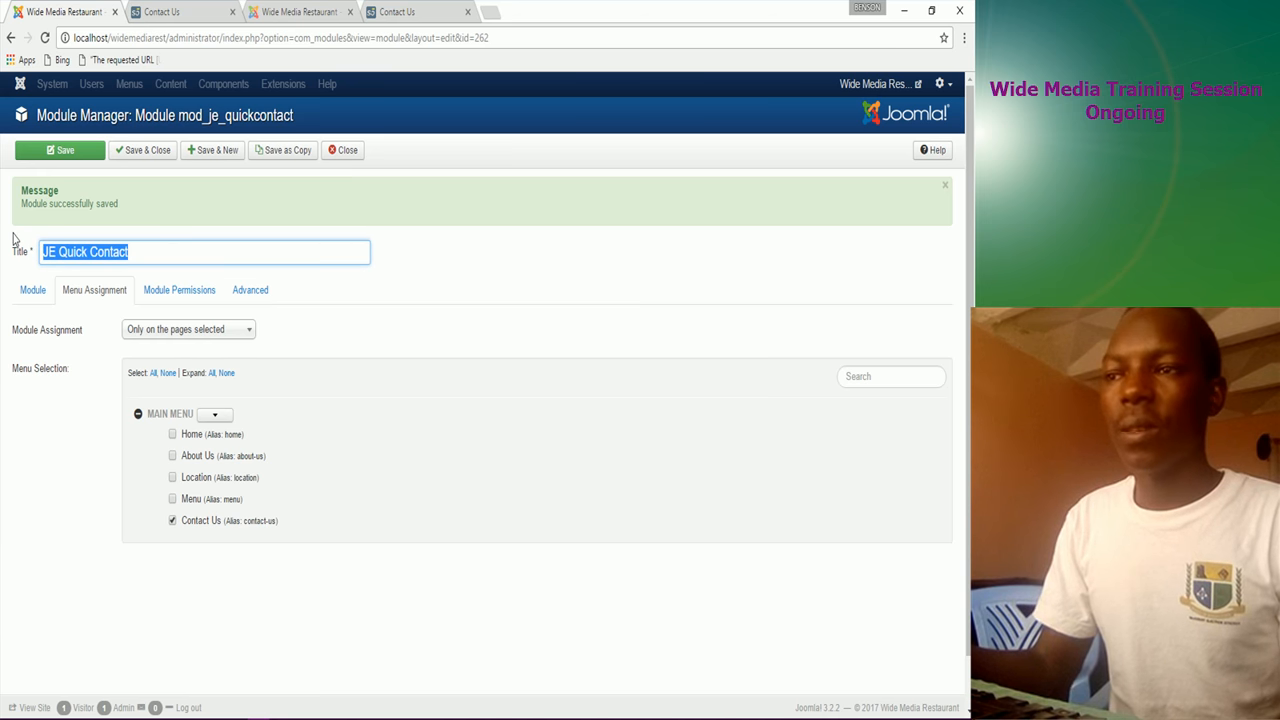
type("Email Us")
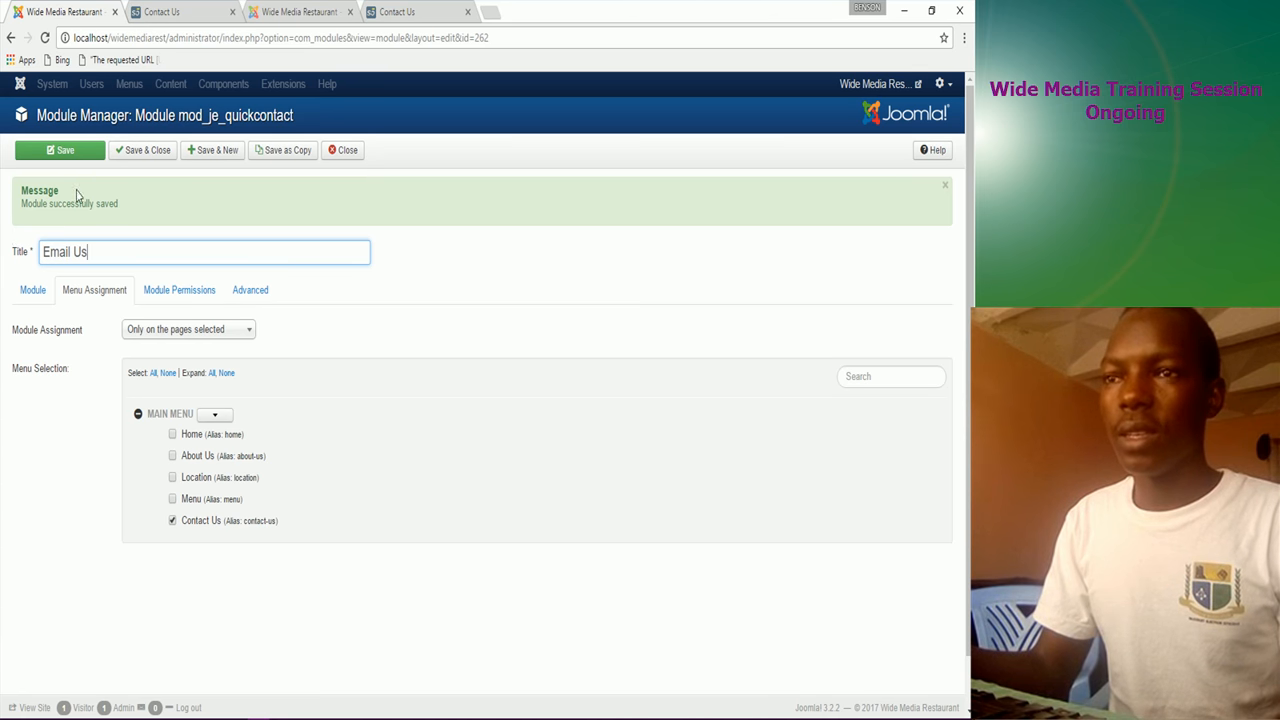
left_click(144, 152)
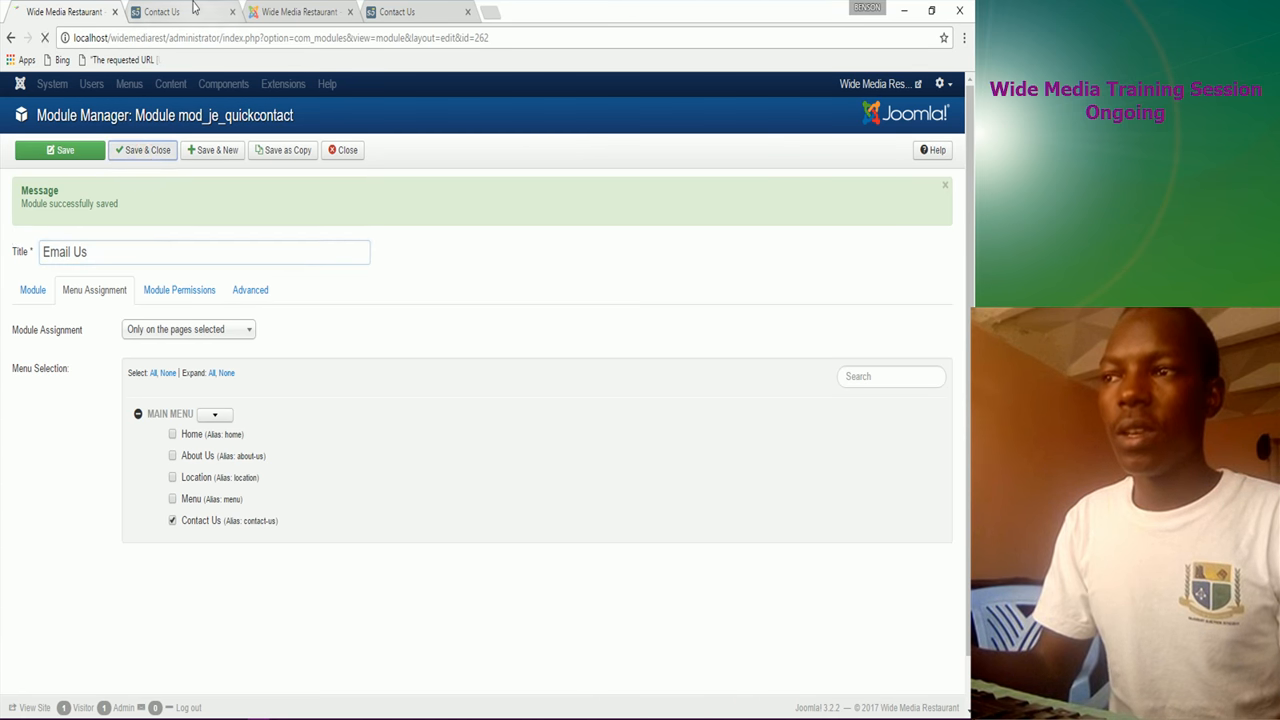
left_click(195, 8)
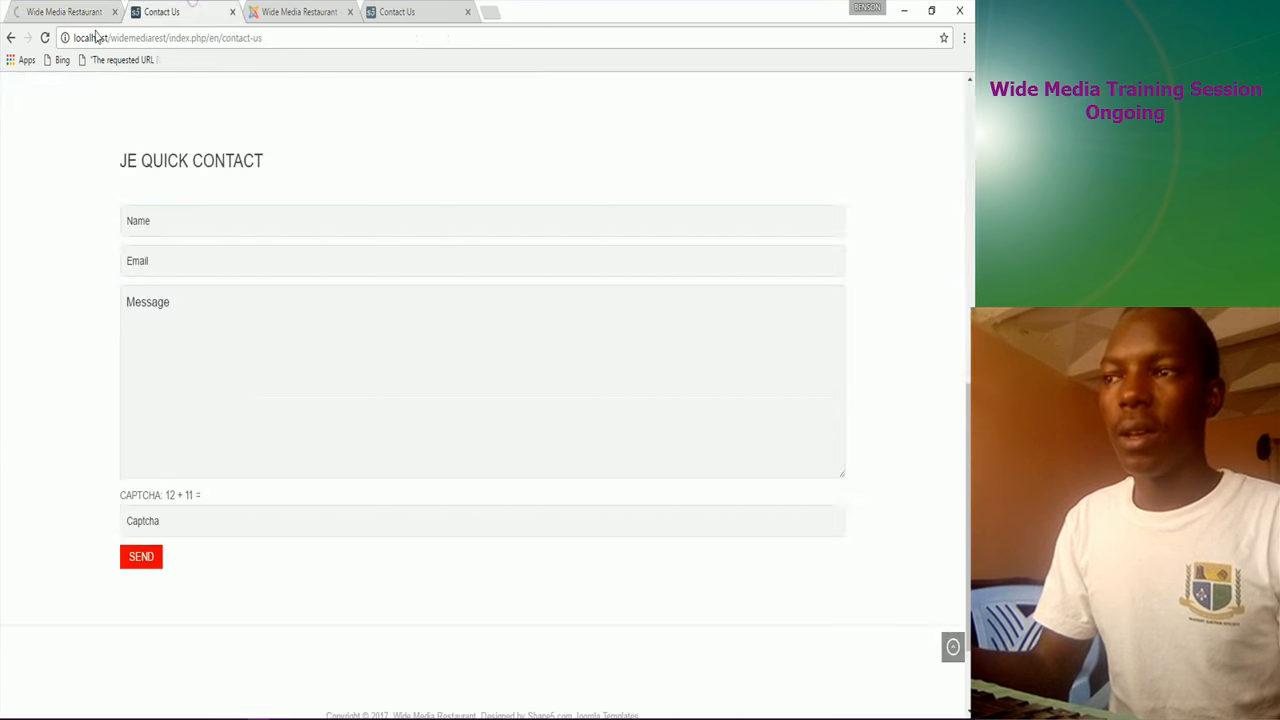
Step: Reload the Contact Us page and check the Email Us contact form
left_click(46, 38)
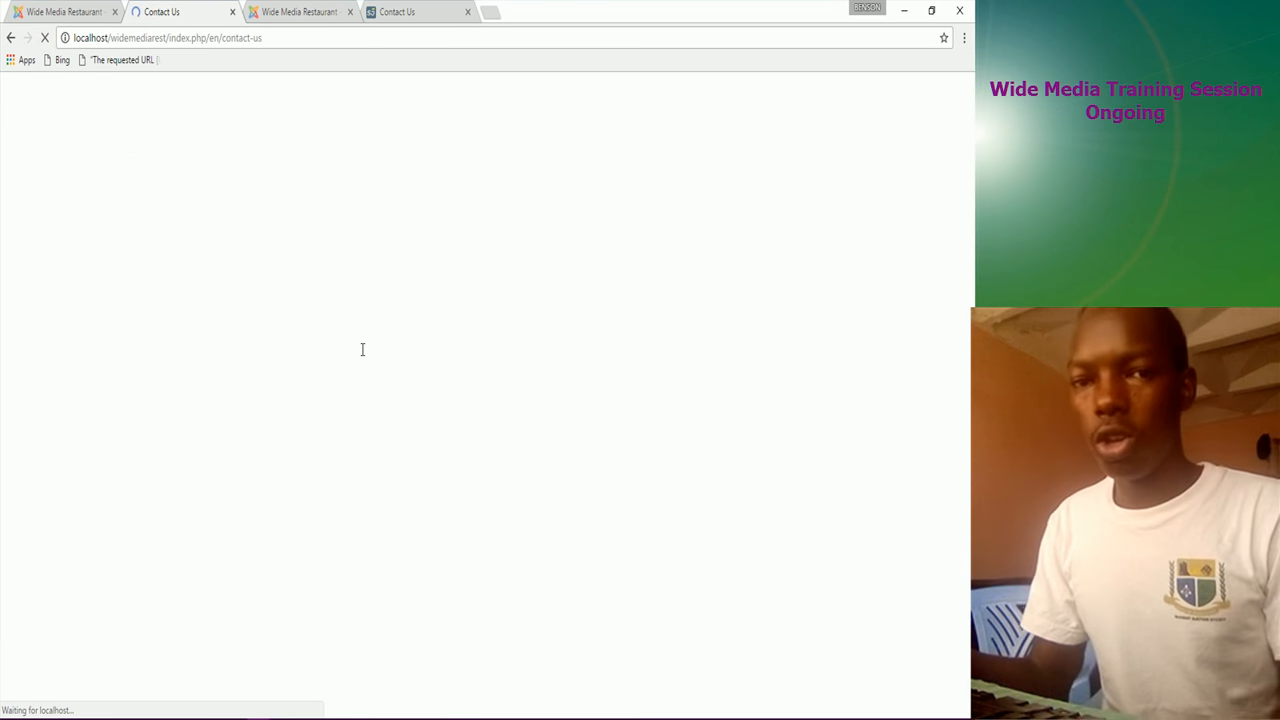
scroll(482, 486, "up", 2)
scroll(482, 486, "up", 2)
scroll(481, 490, "down", 2)
scroll(481, 490, "down", 2)
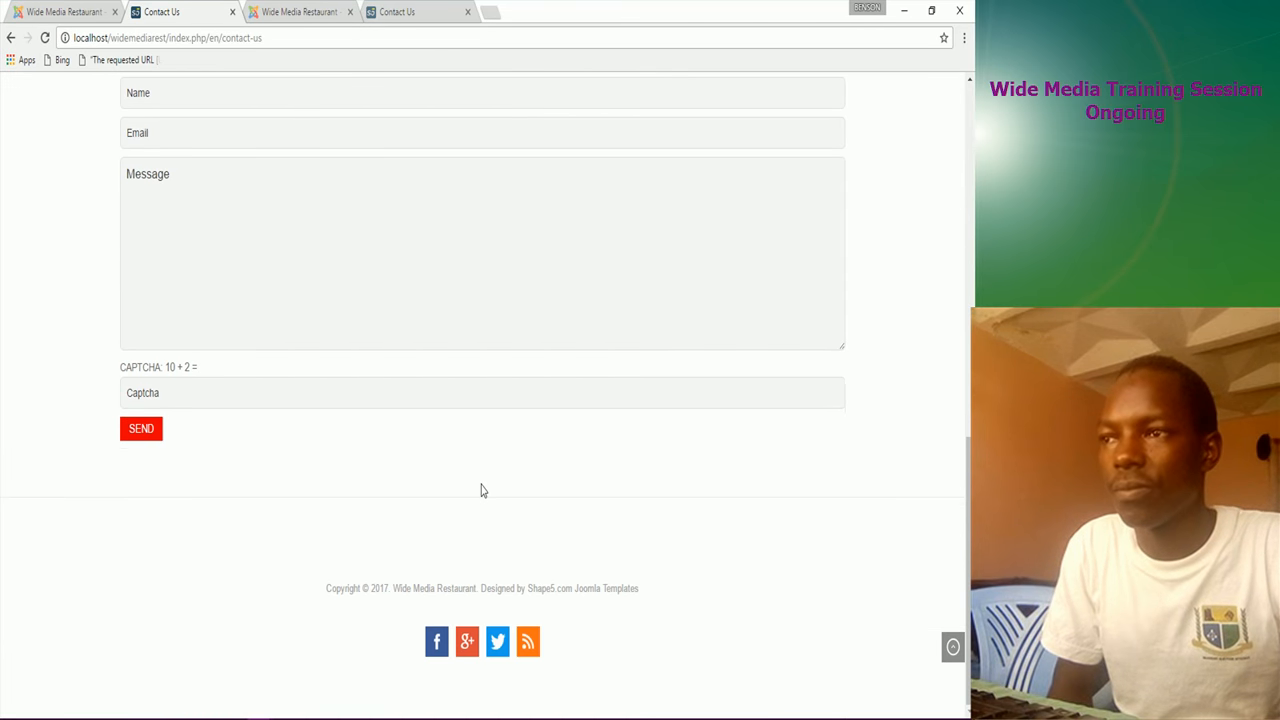
scroll(480, 489, "up", 4)
scroll(479, 472, "up", 5)
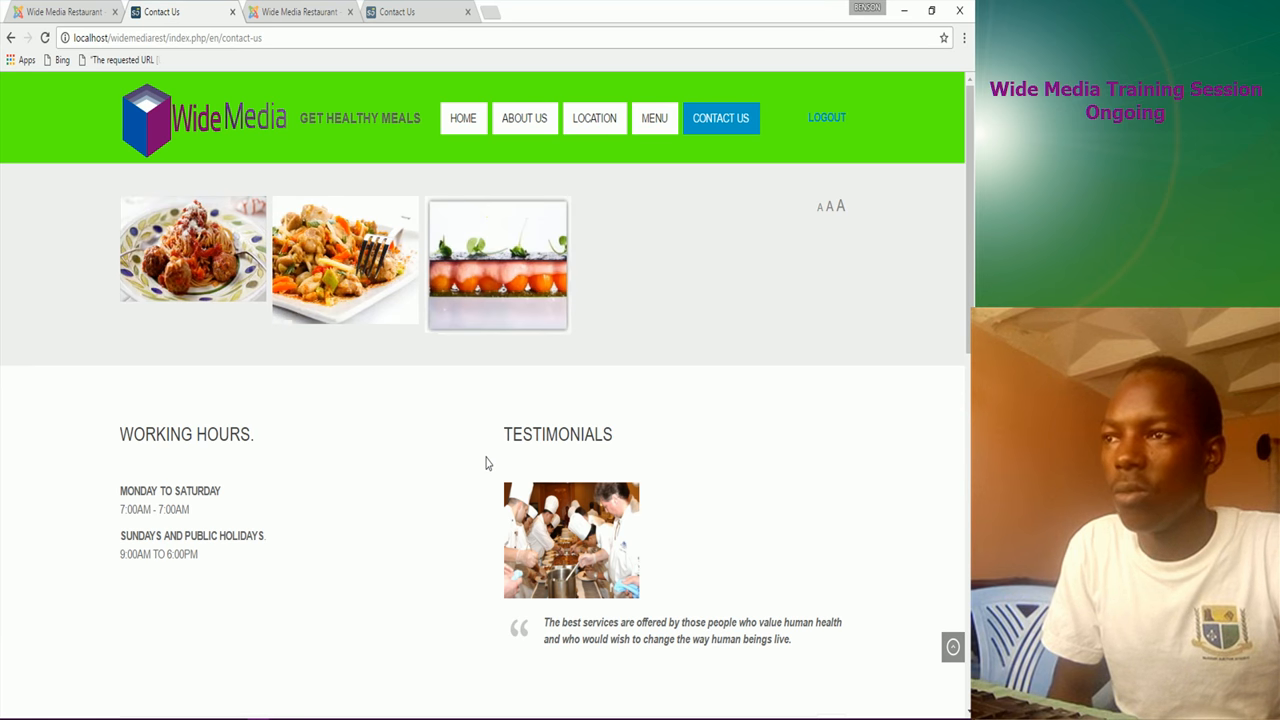
Step: Browse the site's Home page, then go to the About Us page
left_click(460, 125)
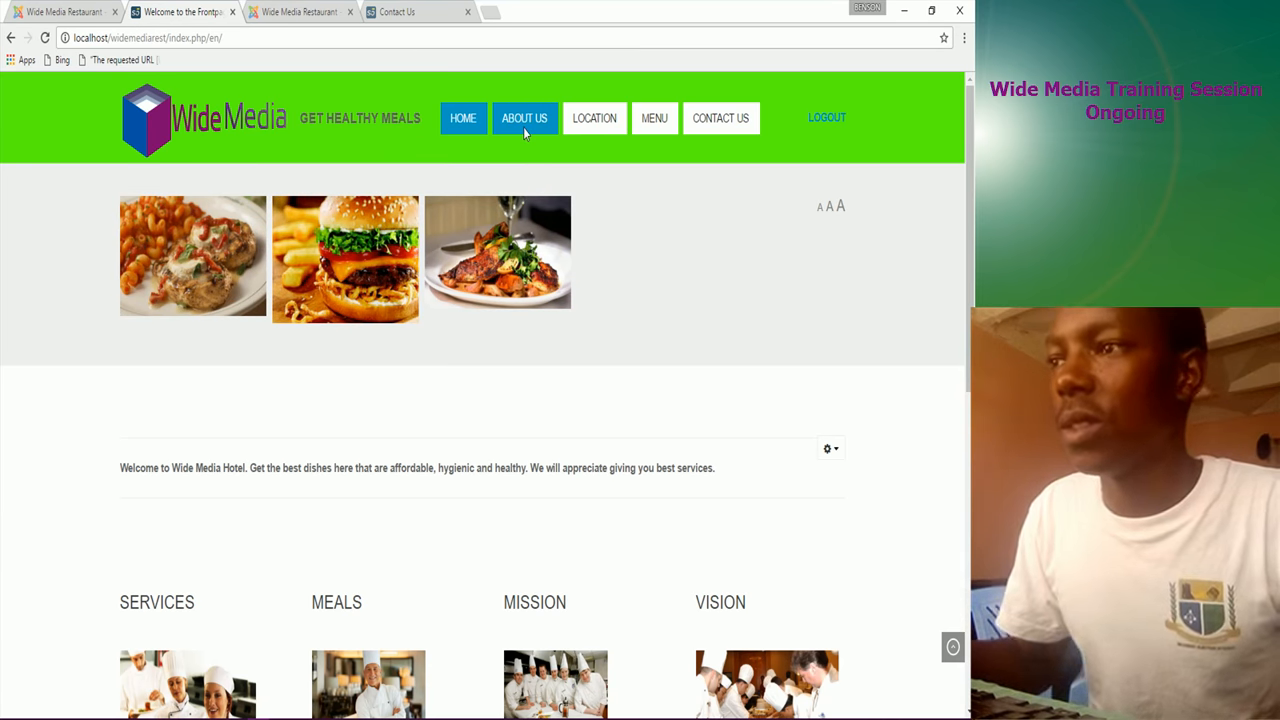
scroll(446, 329, "down", 5)
scroll(430, 392, "down", 2)
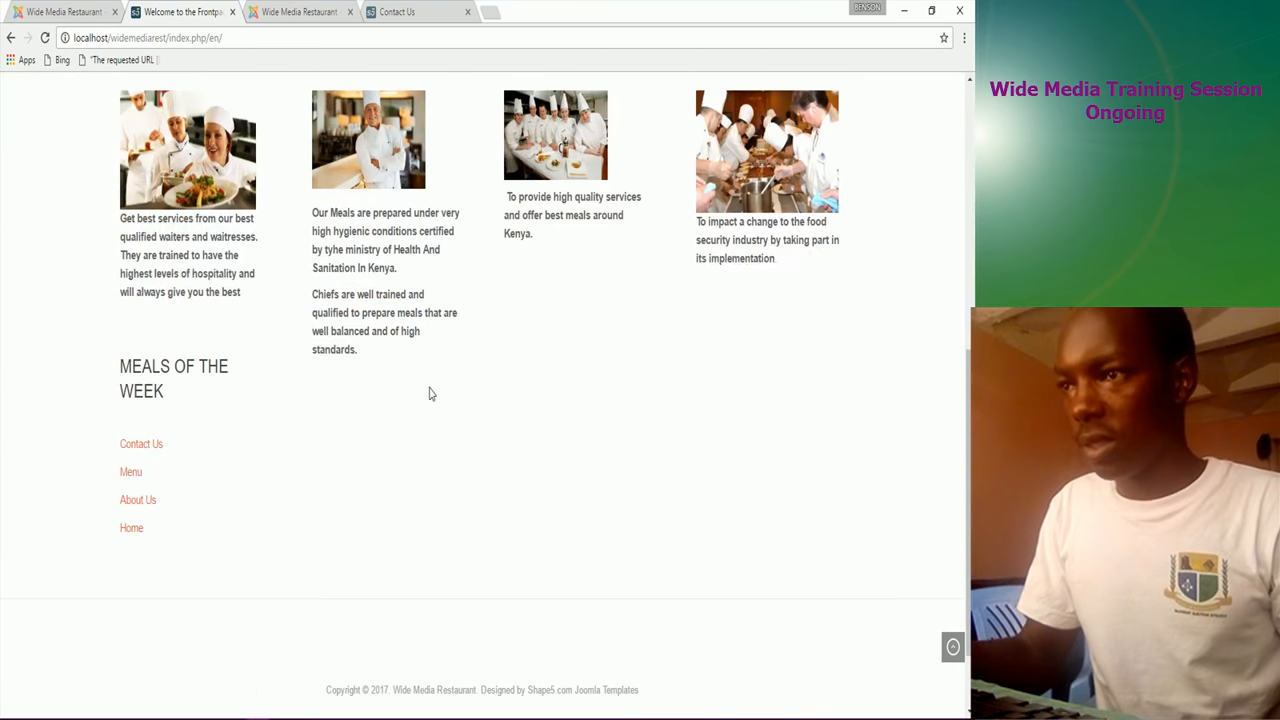
scroll(430, 393, "up", 2)
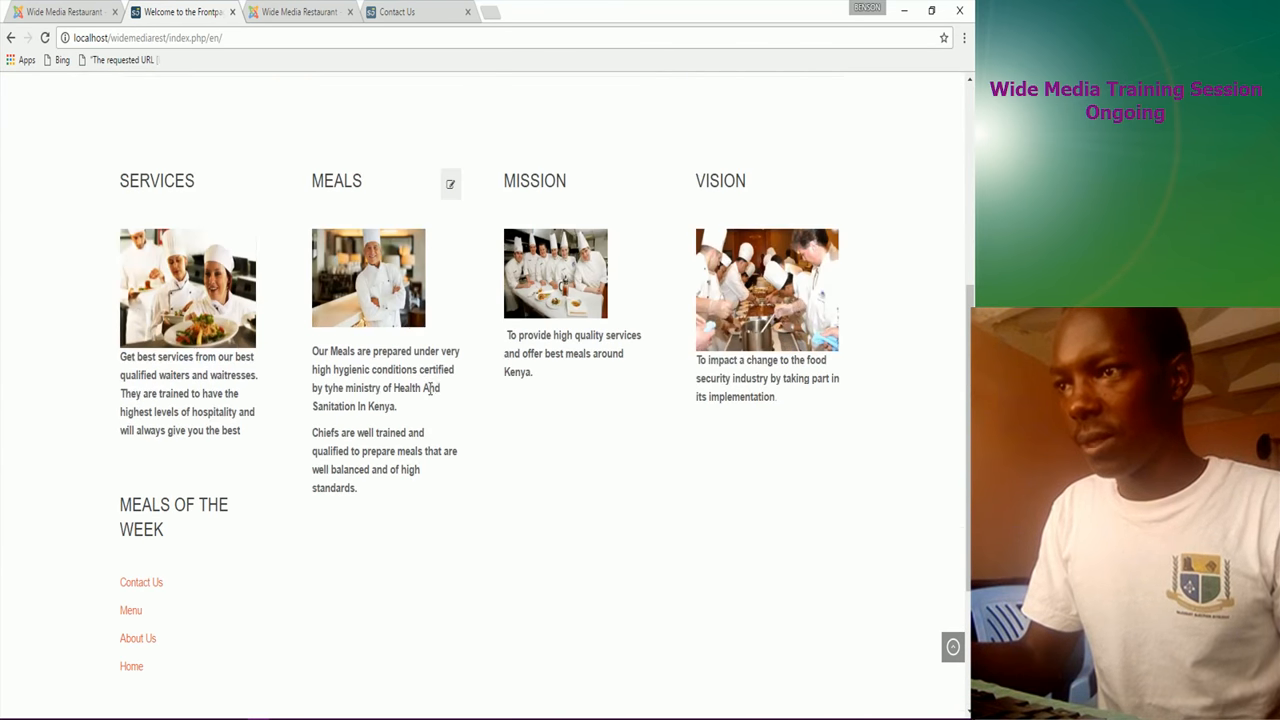
scroll(484, 490, "up", 2)
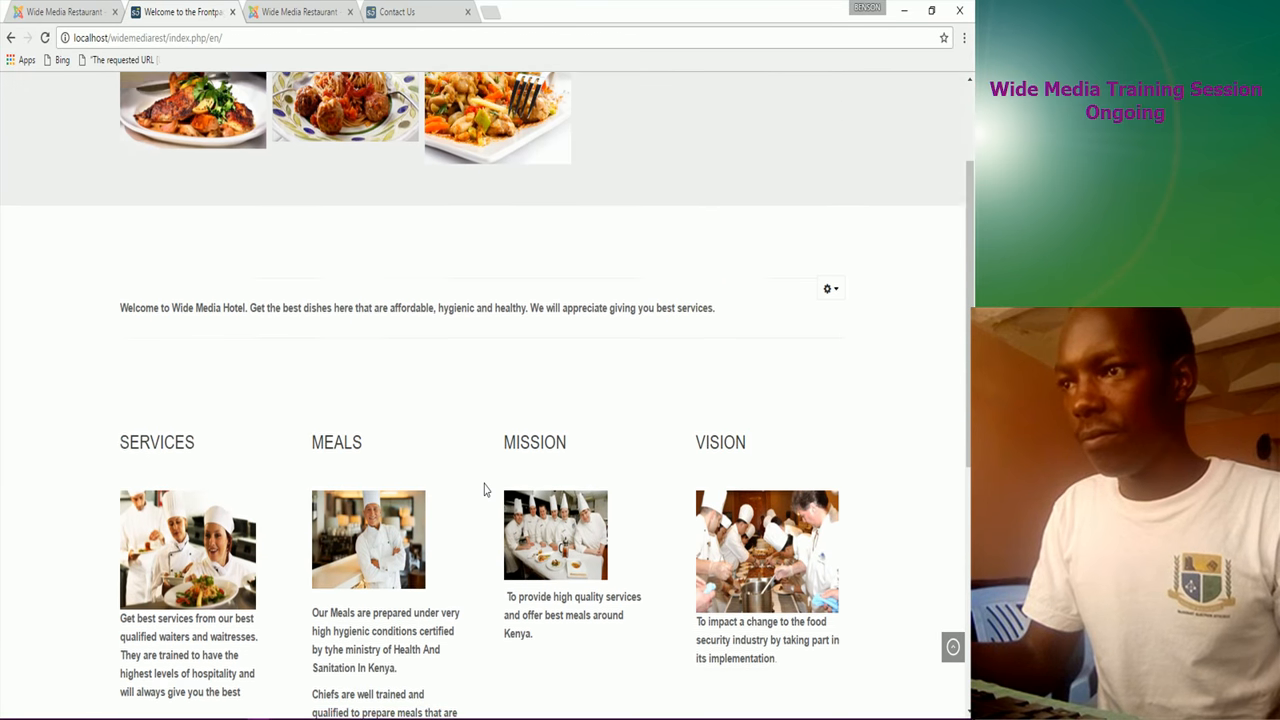
scroll(484, 490, "up", 2)
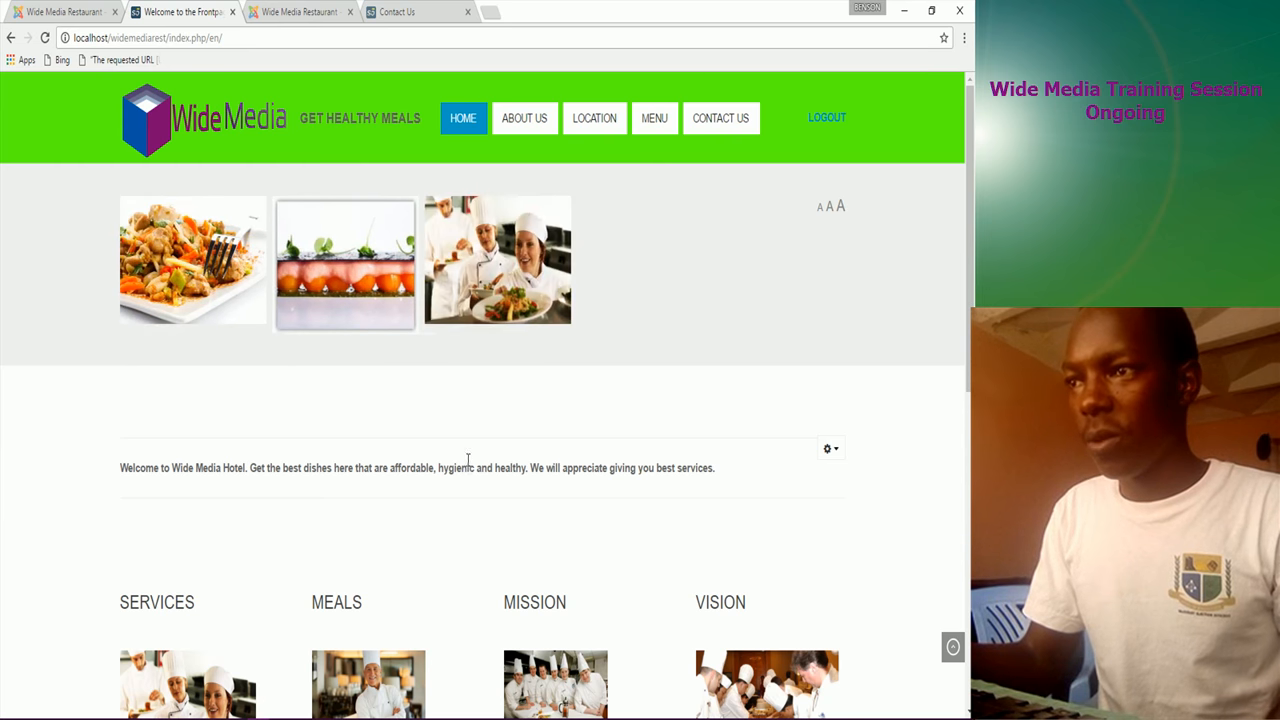
left_click(537, 130)
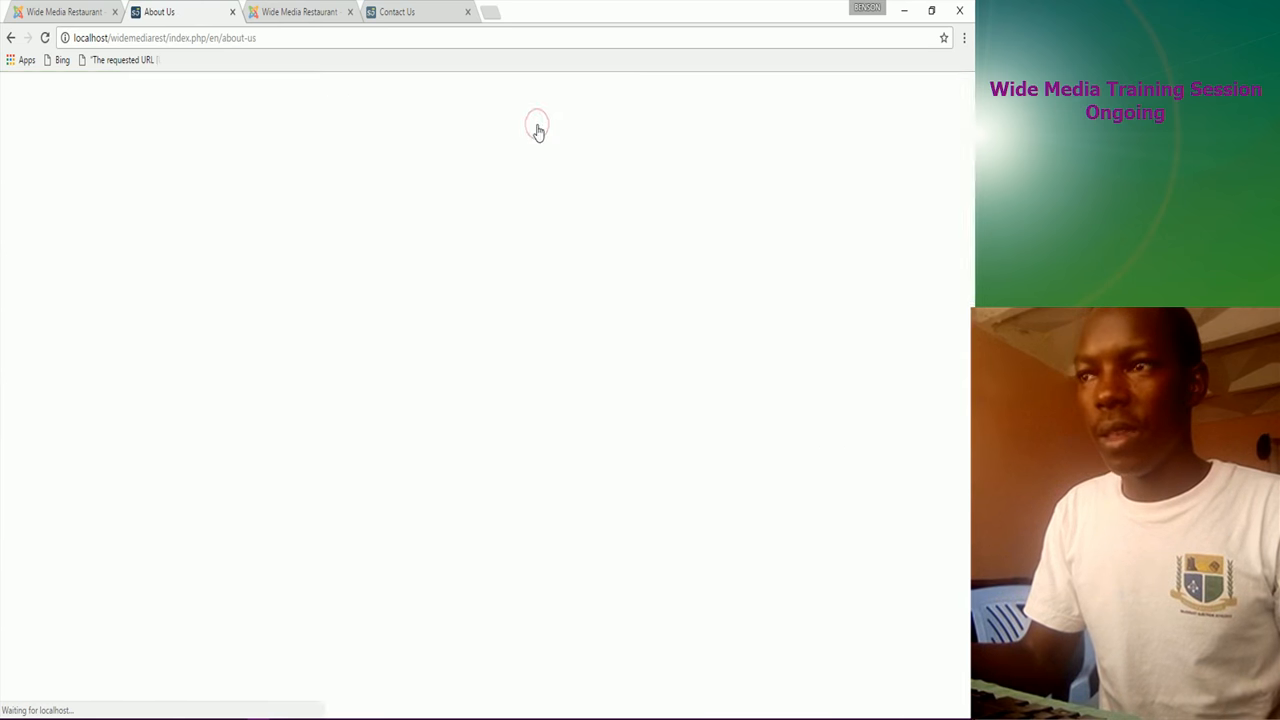